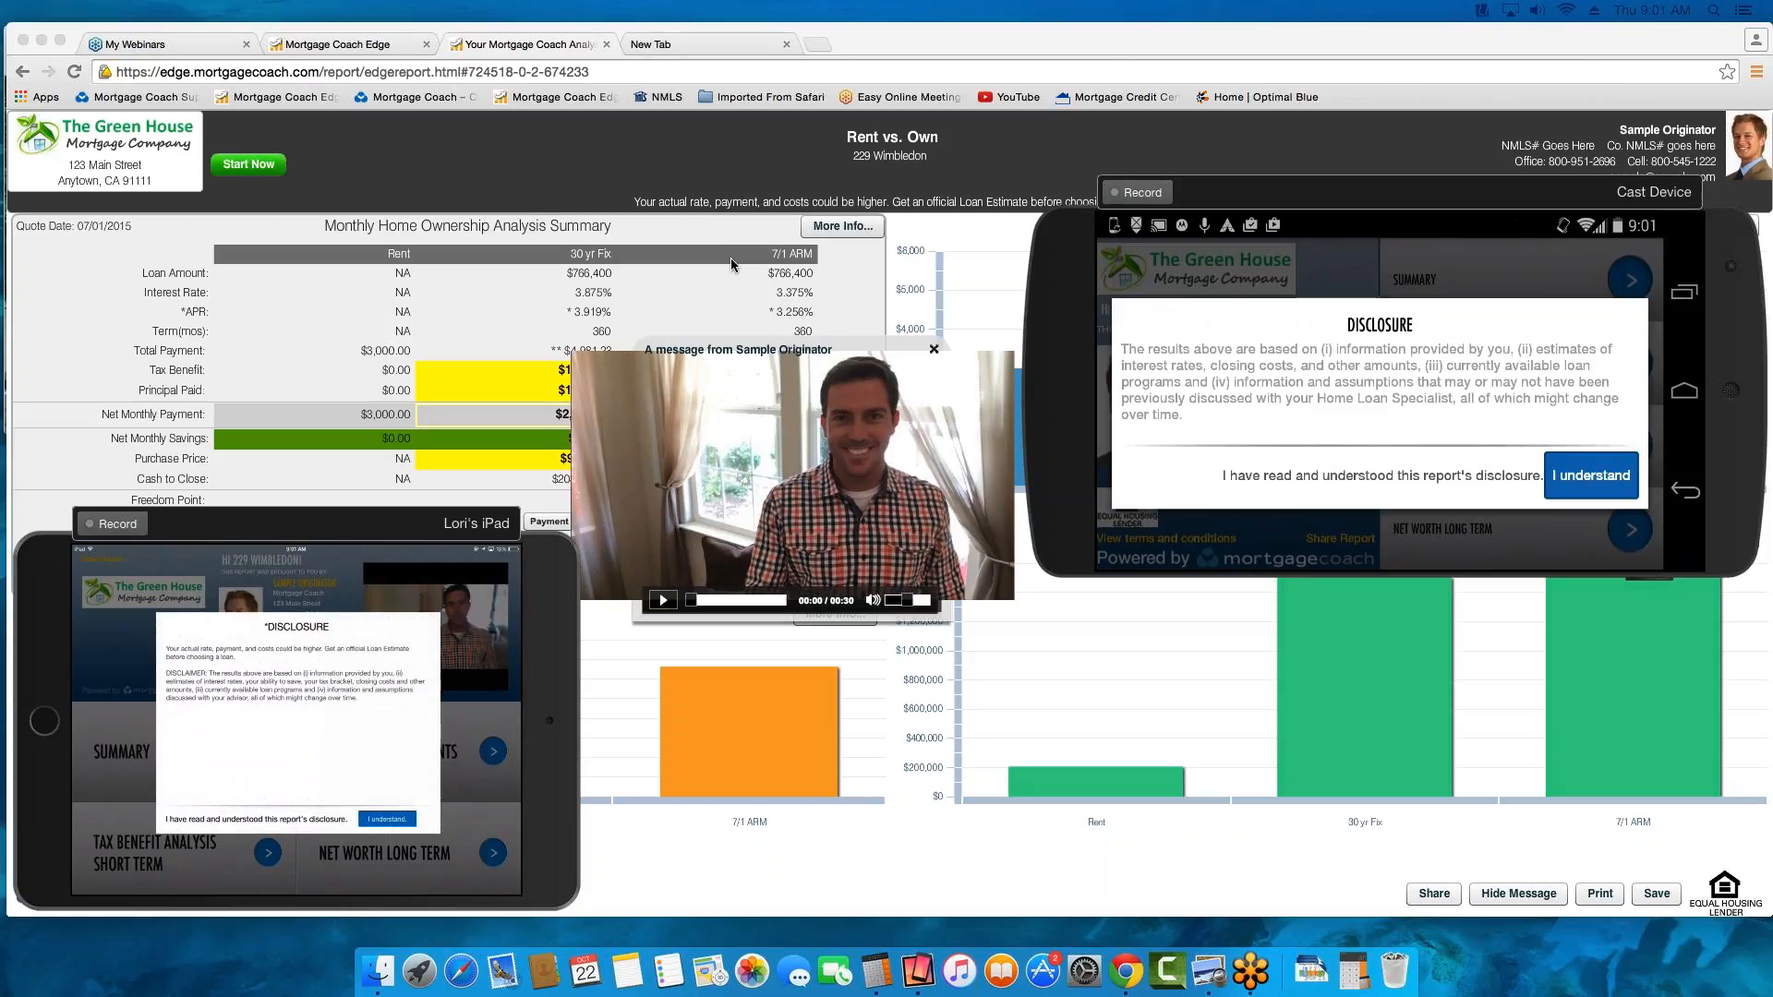
Share the Rent vs. Own report by copying its presentation link, and close the link dialog
{"action": "left_click", "coordinate": [784, 354]}
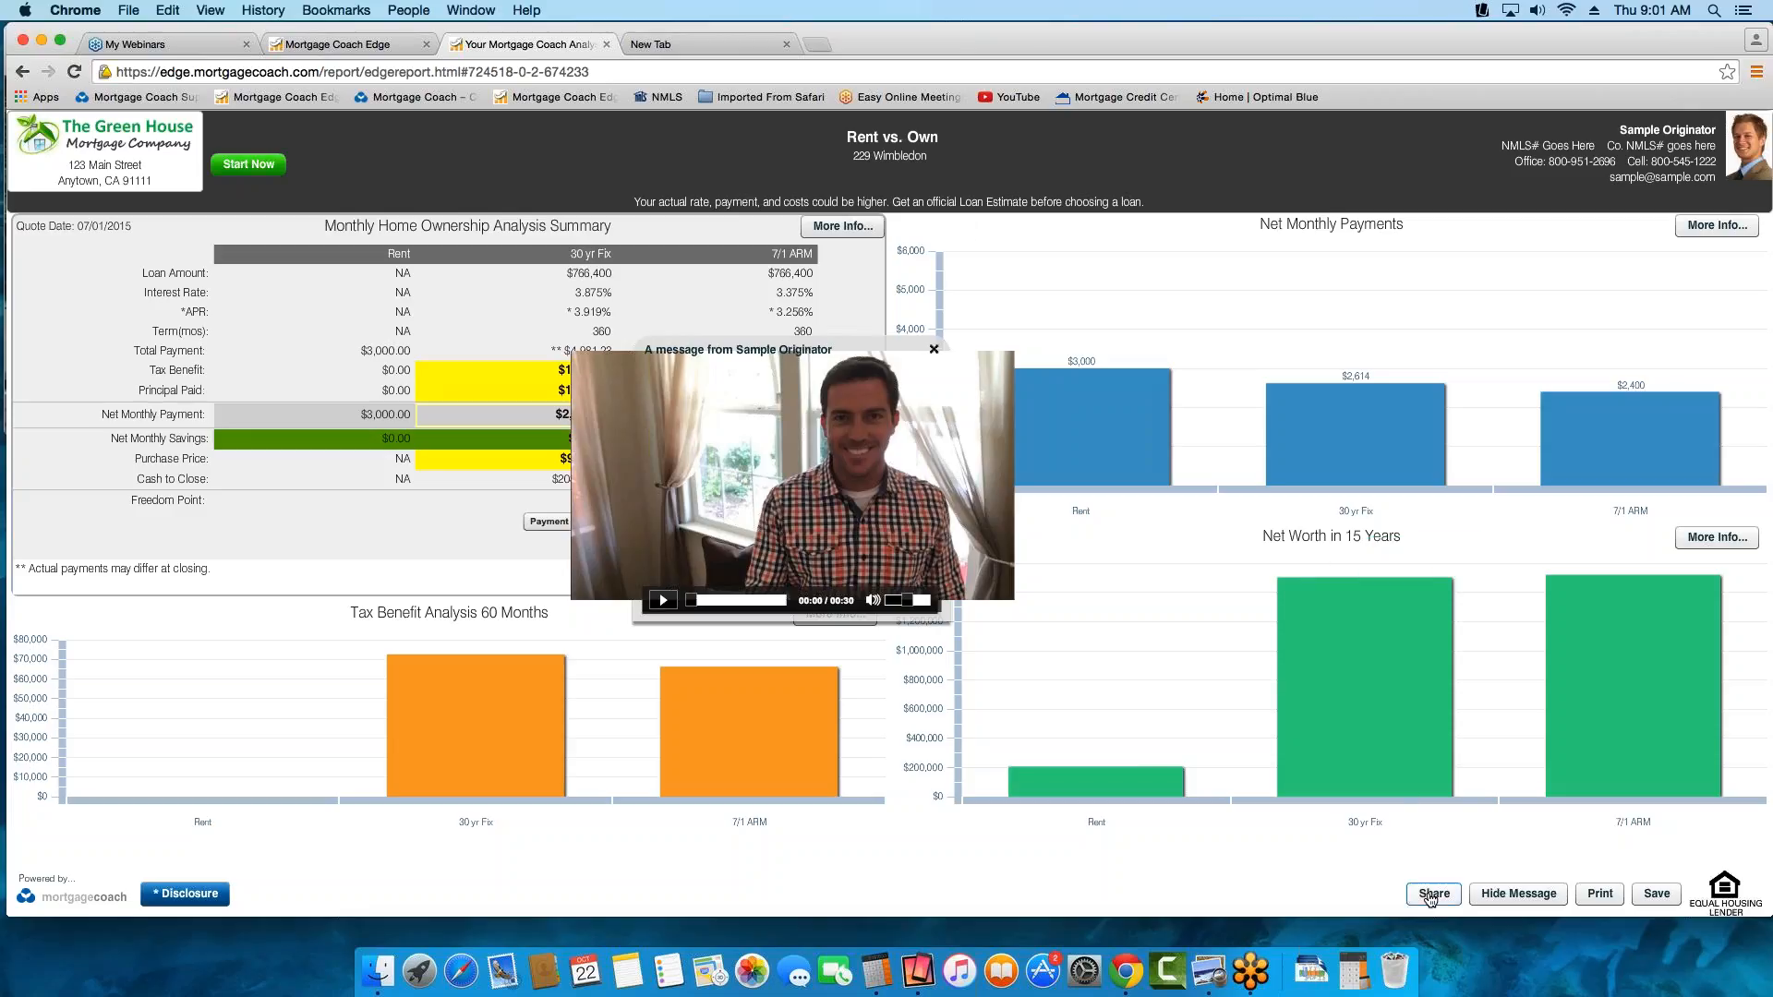
{"action": "left_click", "coordinate": [1430, 896]}
{"action": "left_click_drag", "start_coordinate": [969, 501], "coordinate": [831, 501]}
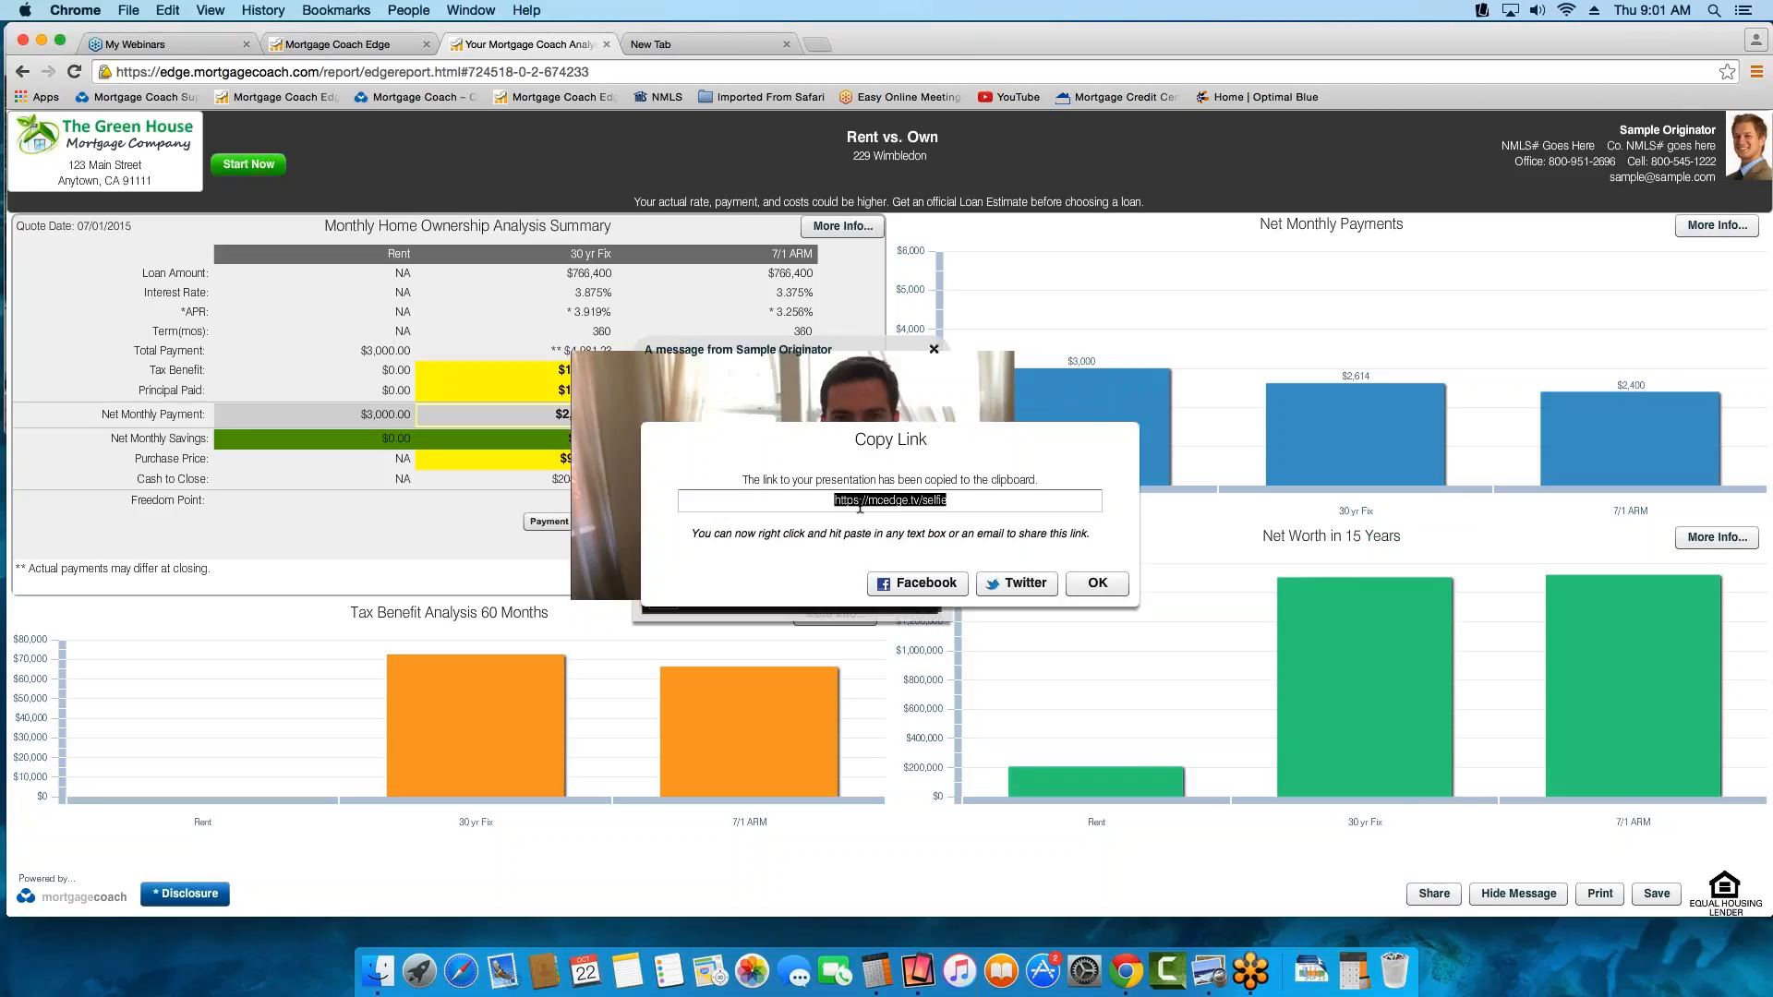
{"action": "right_click", "coordinate": [863, 503]}
{"action": "left_click", "coordinate": [891, 519]}
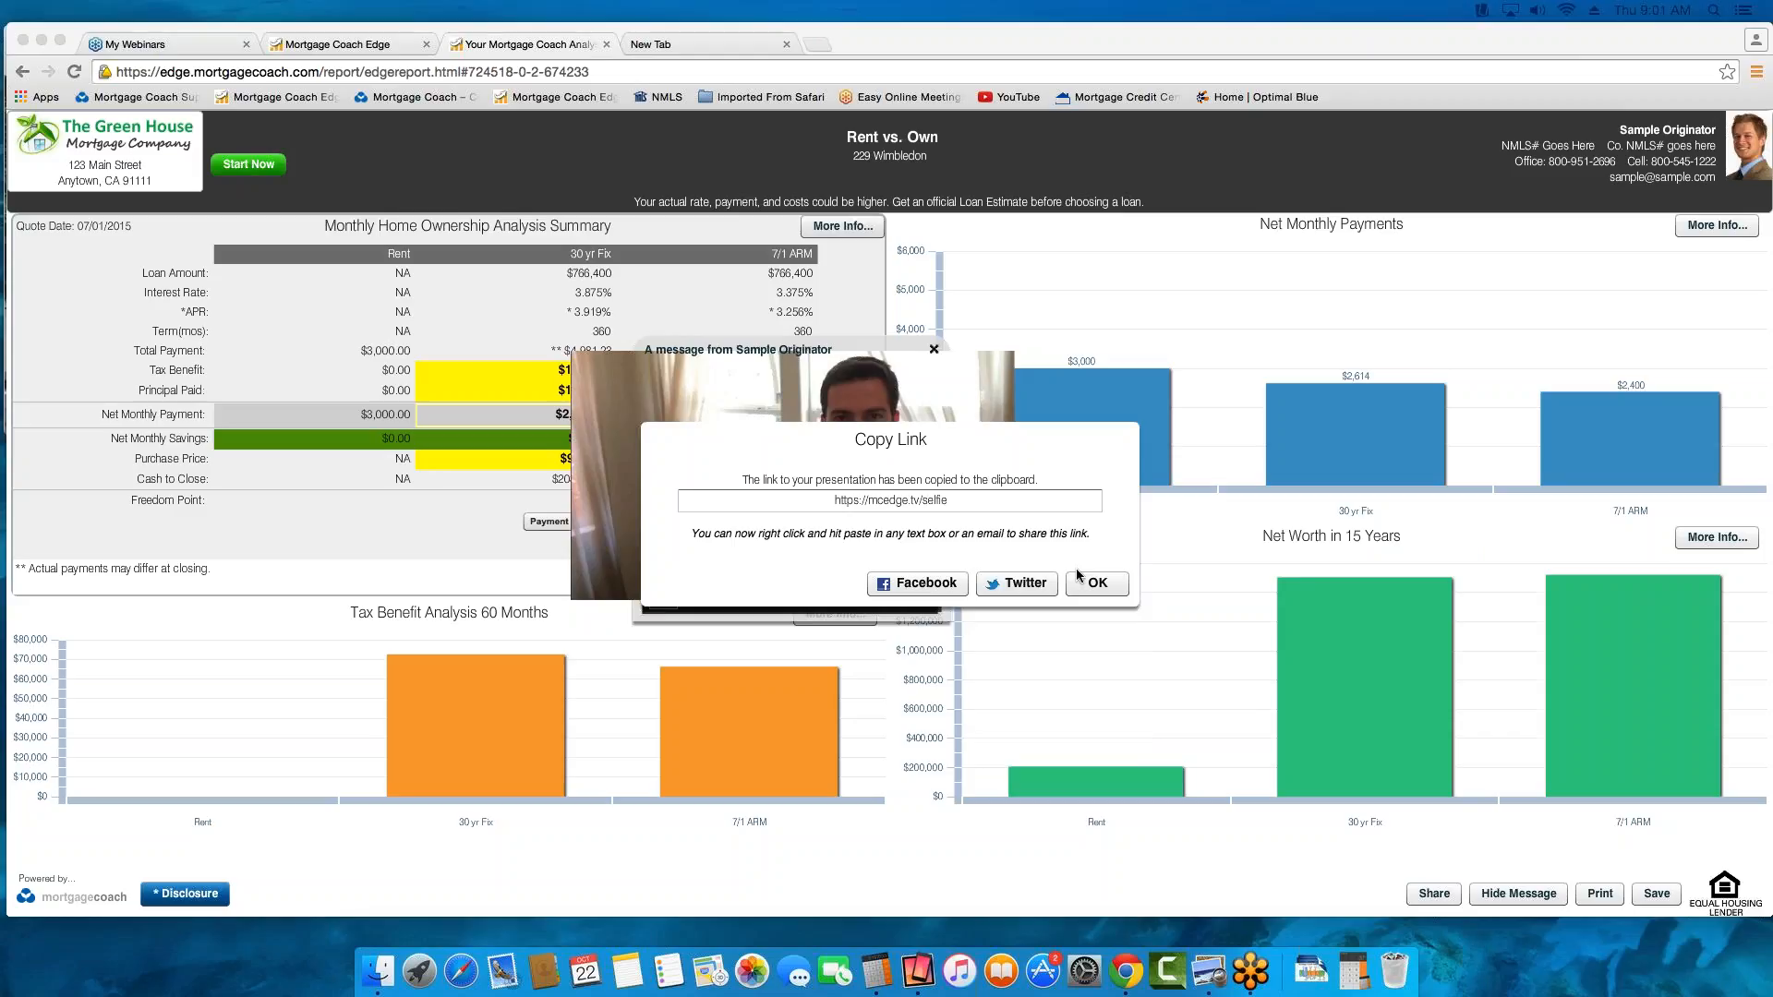
{"action": "left_click", "coordinate": [1098, 584]}
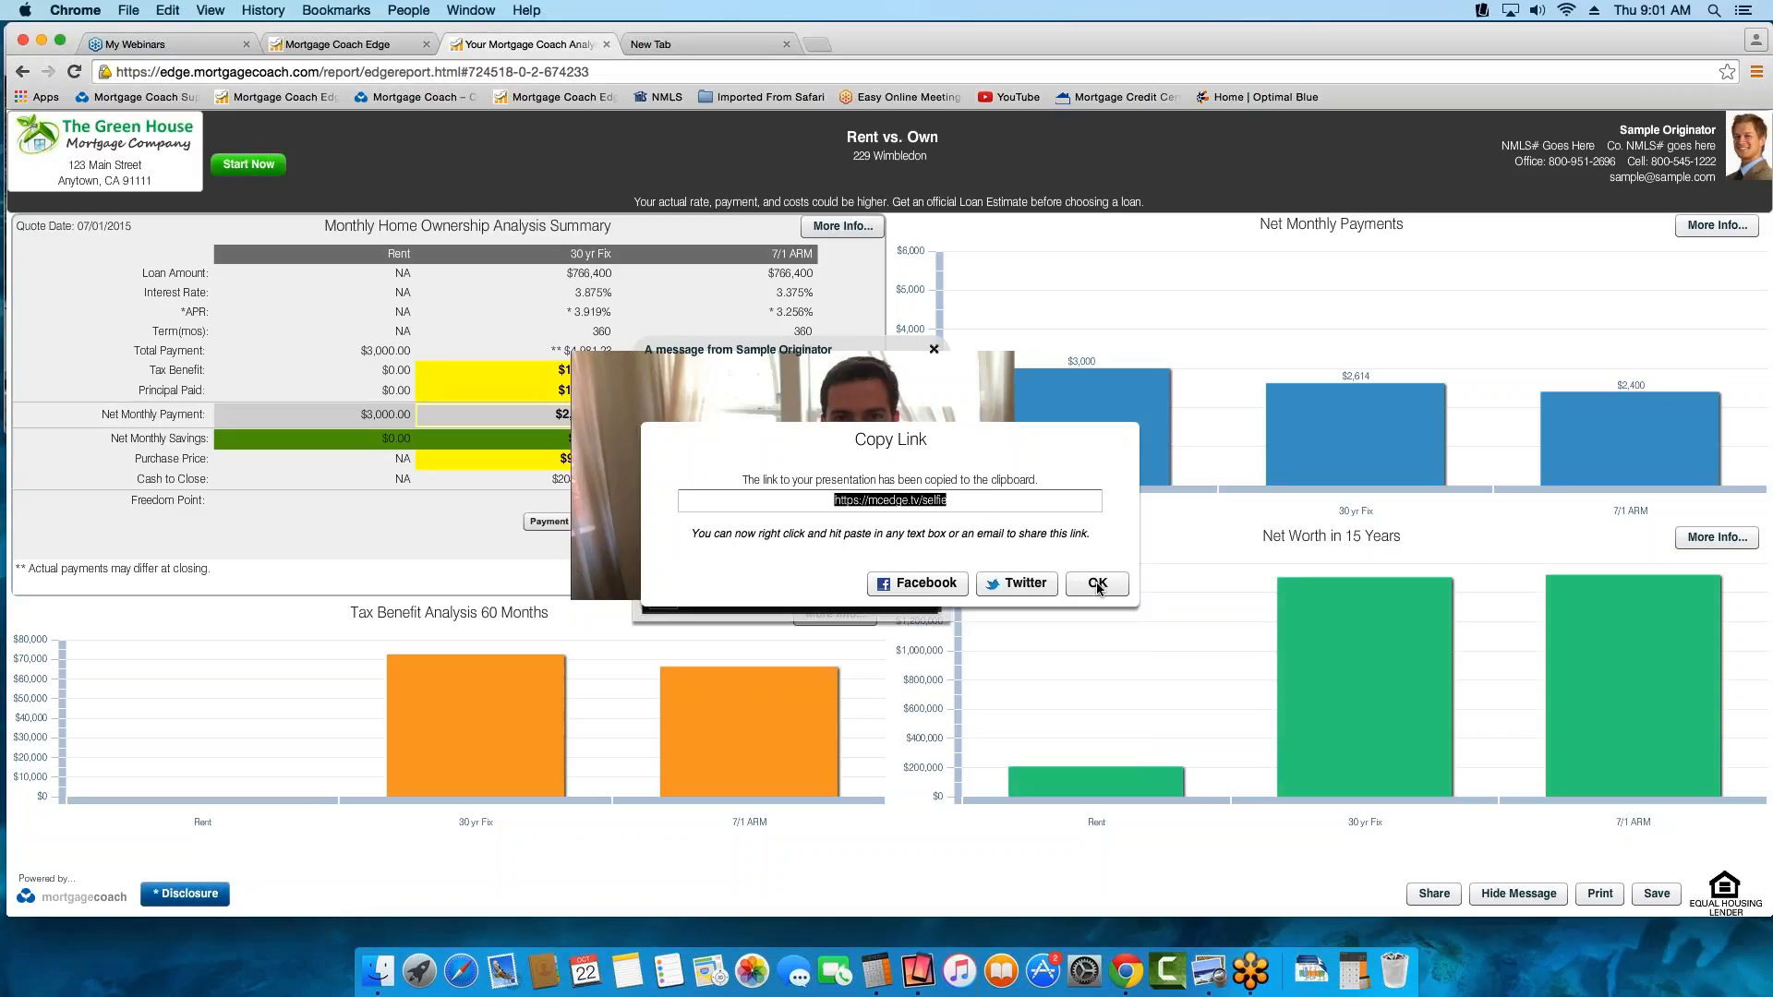
{"action": "left_click", "coordinate": [1098, 584]}
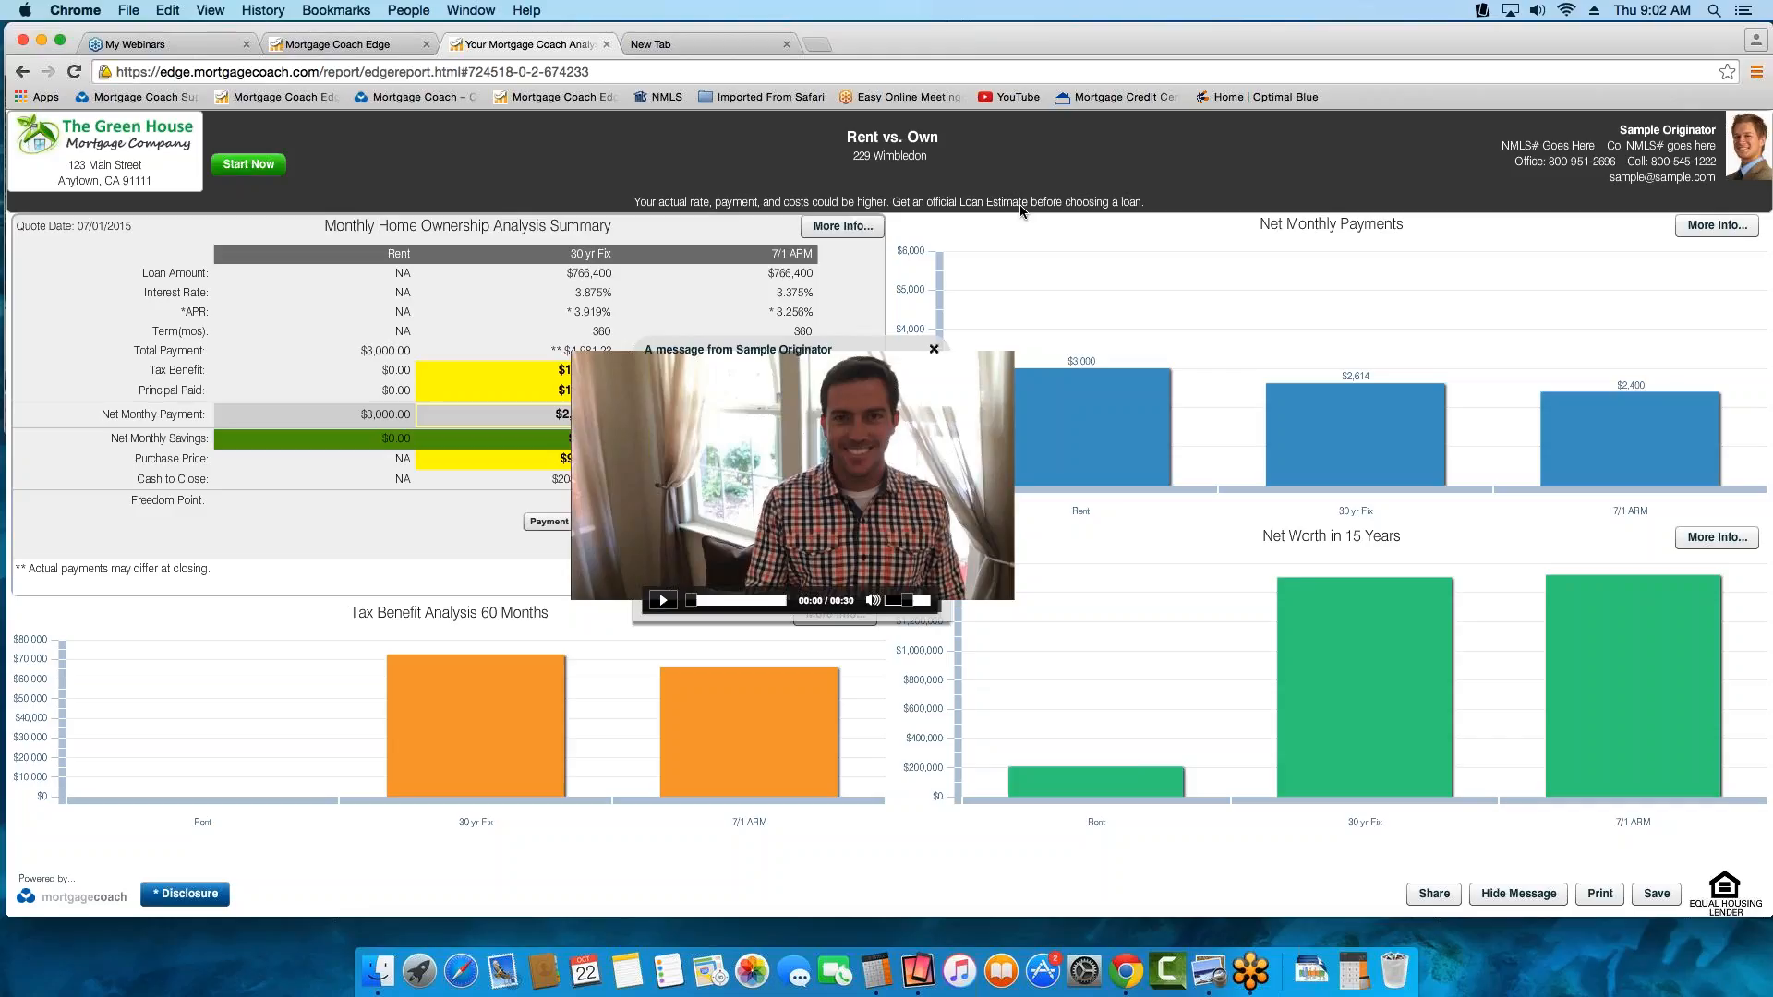
In Mortgage Coach Edge, search all clients without criteria and filter the list by "Rent"
{"action": "left_click", "coordinate": [326, 46]}
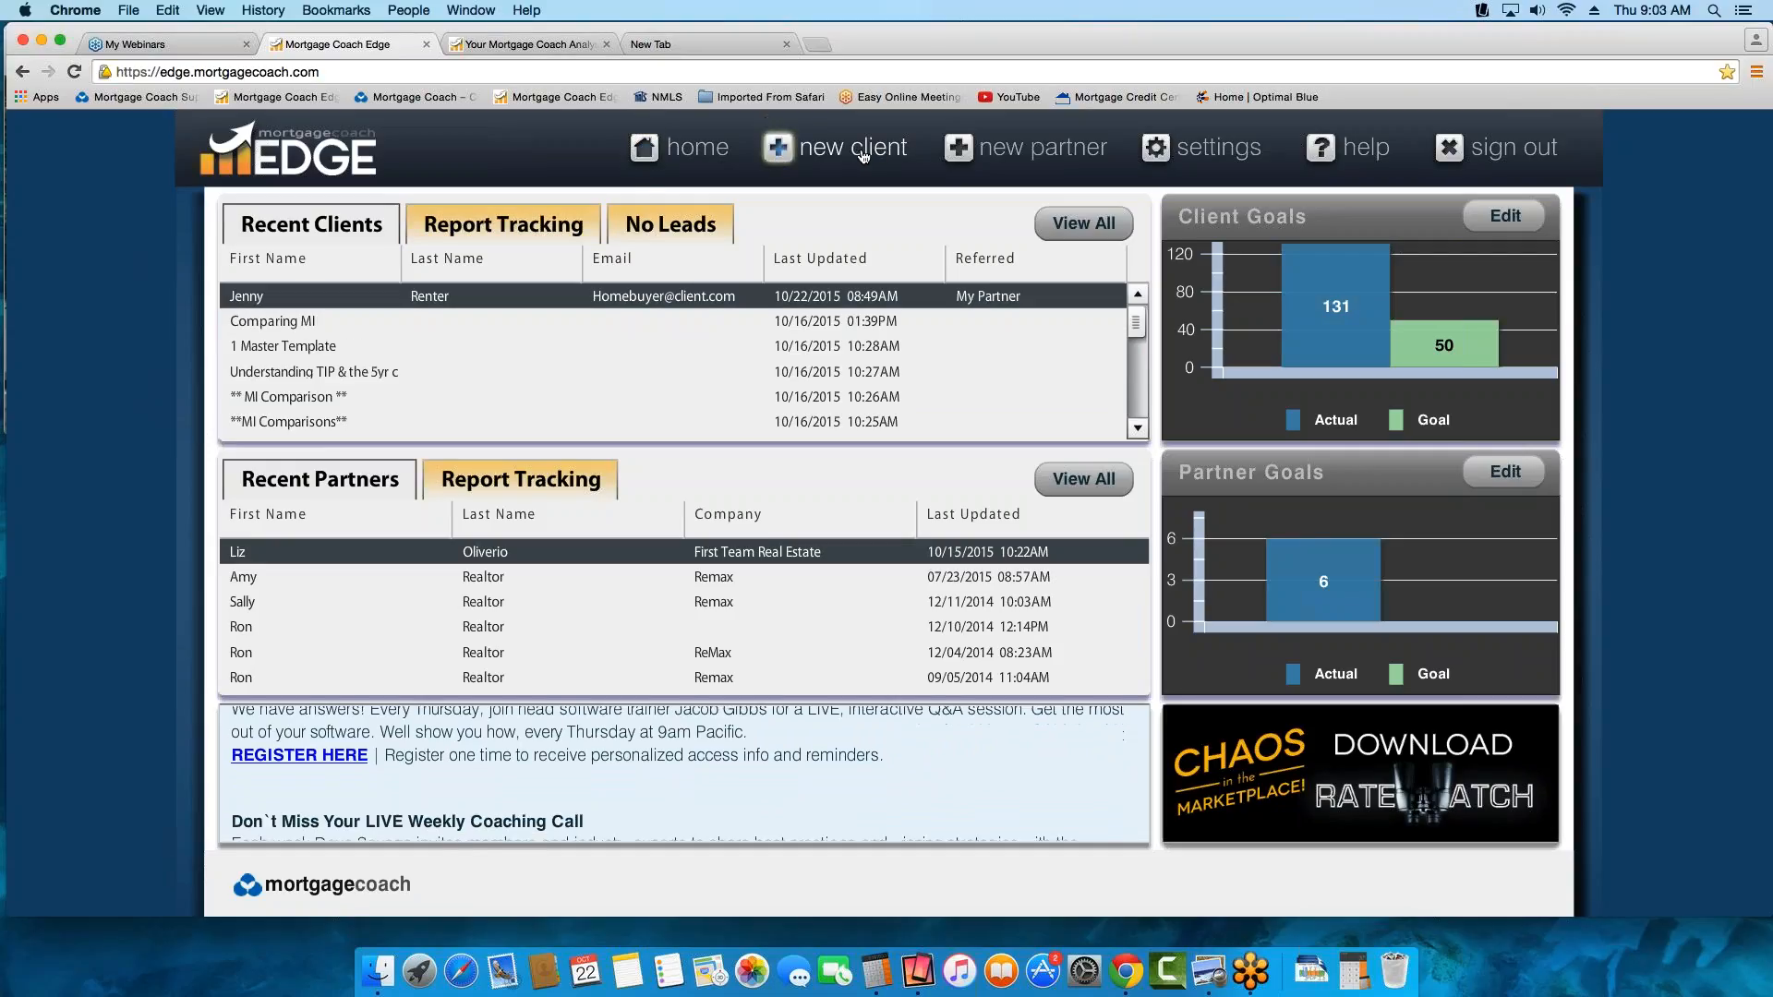
{"action": "left_click", "coordinate": [1087, 230]}
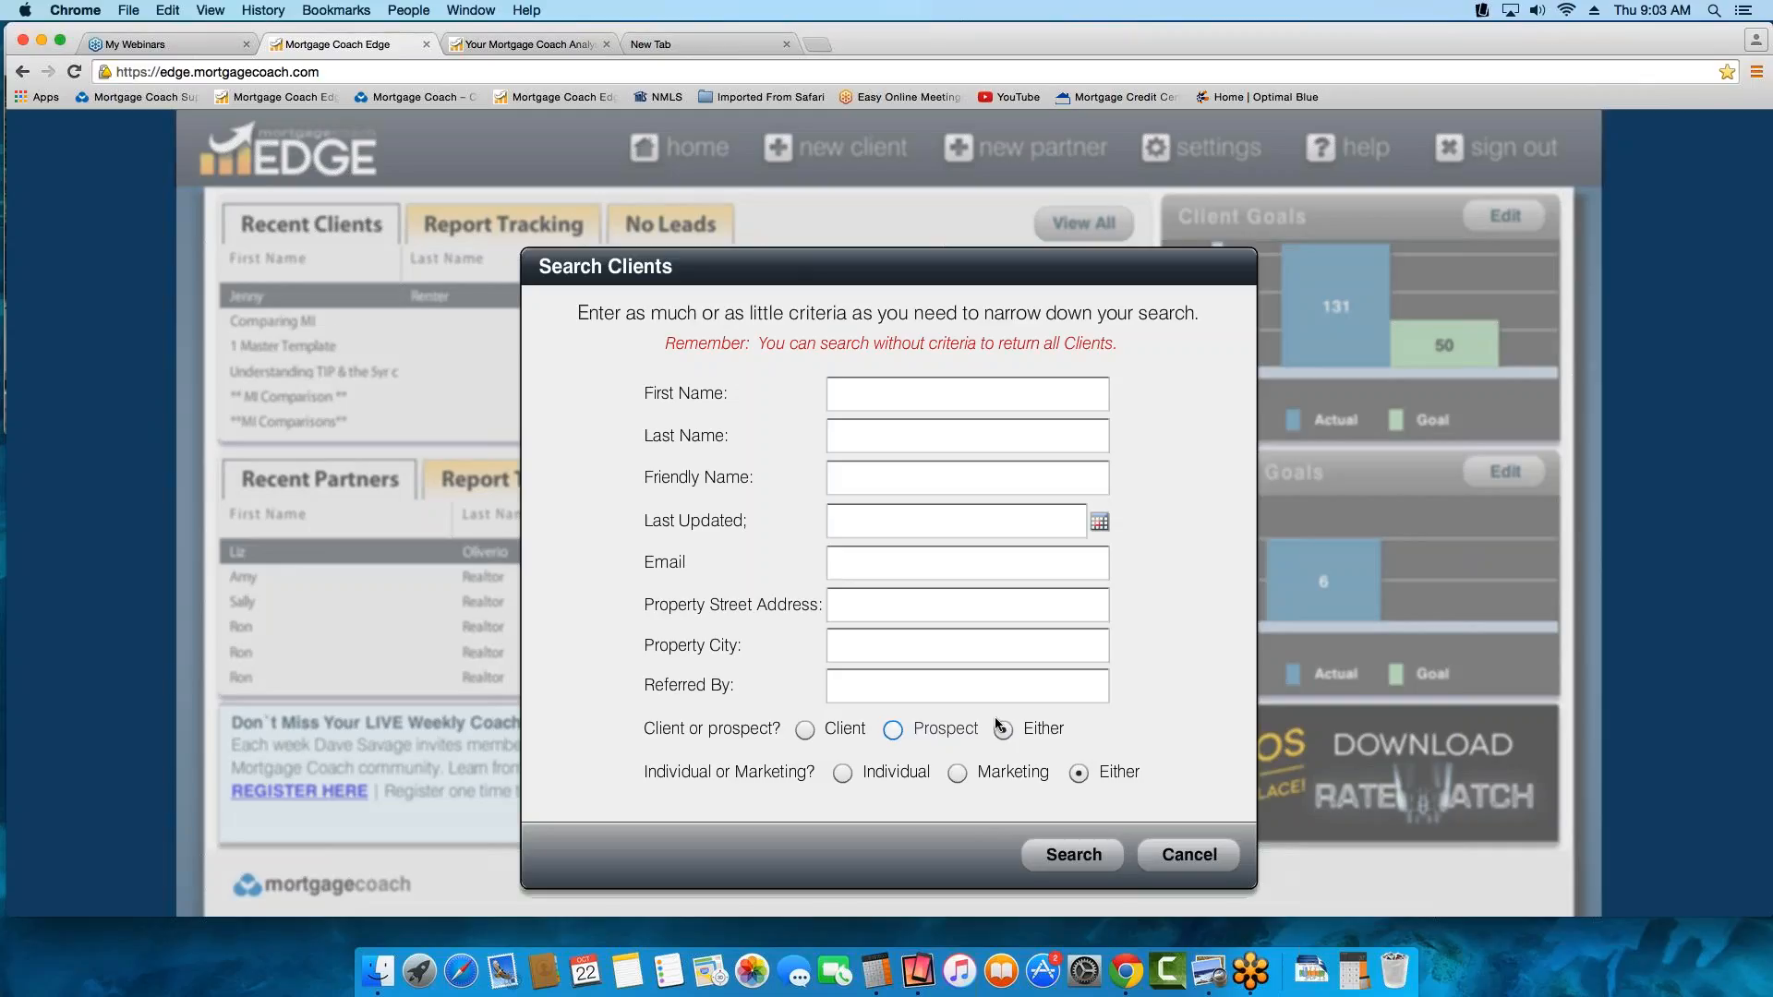
{"action": "left_click", "coordinate": [1074, 857]}
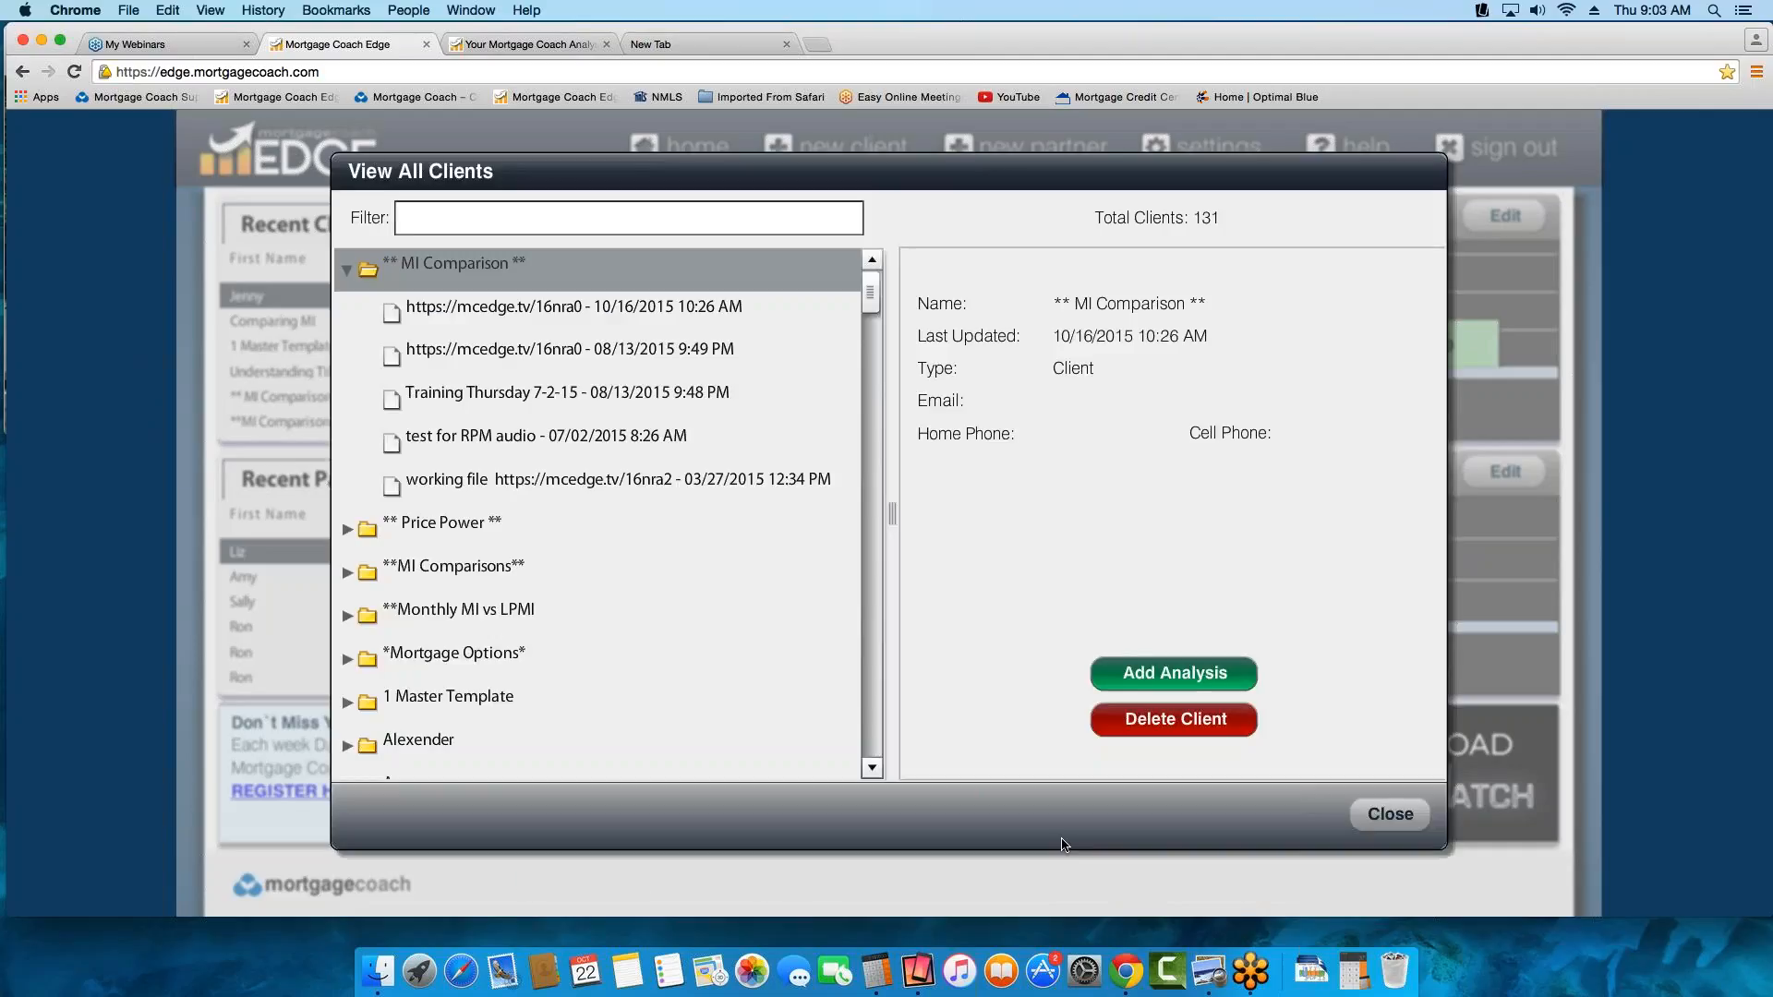
{"action": "mouse_move", "coordinate": [876, 294]}
{"action": "left_mouse_down"}
{"action": "mouse_move", "coordinate": [879, 466]}
{"action": "mouse_move", "coordinate": [875, 293]}
{"action": "left_mouse_up"}
{"action": "left_click", "coordinate": [737, 218]}
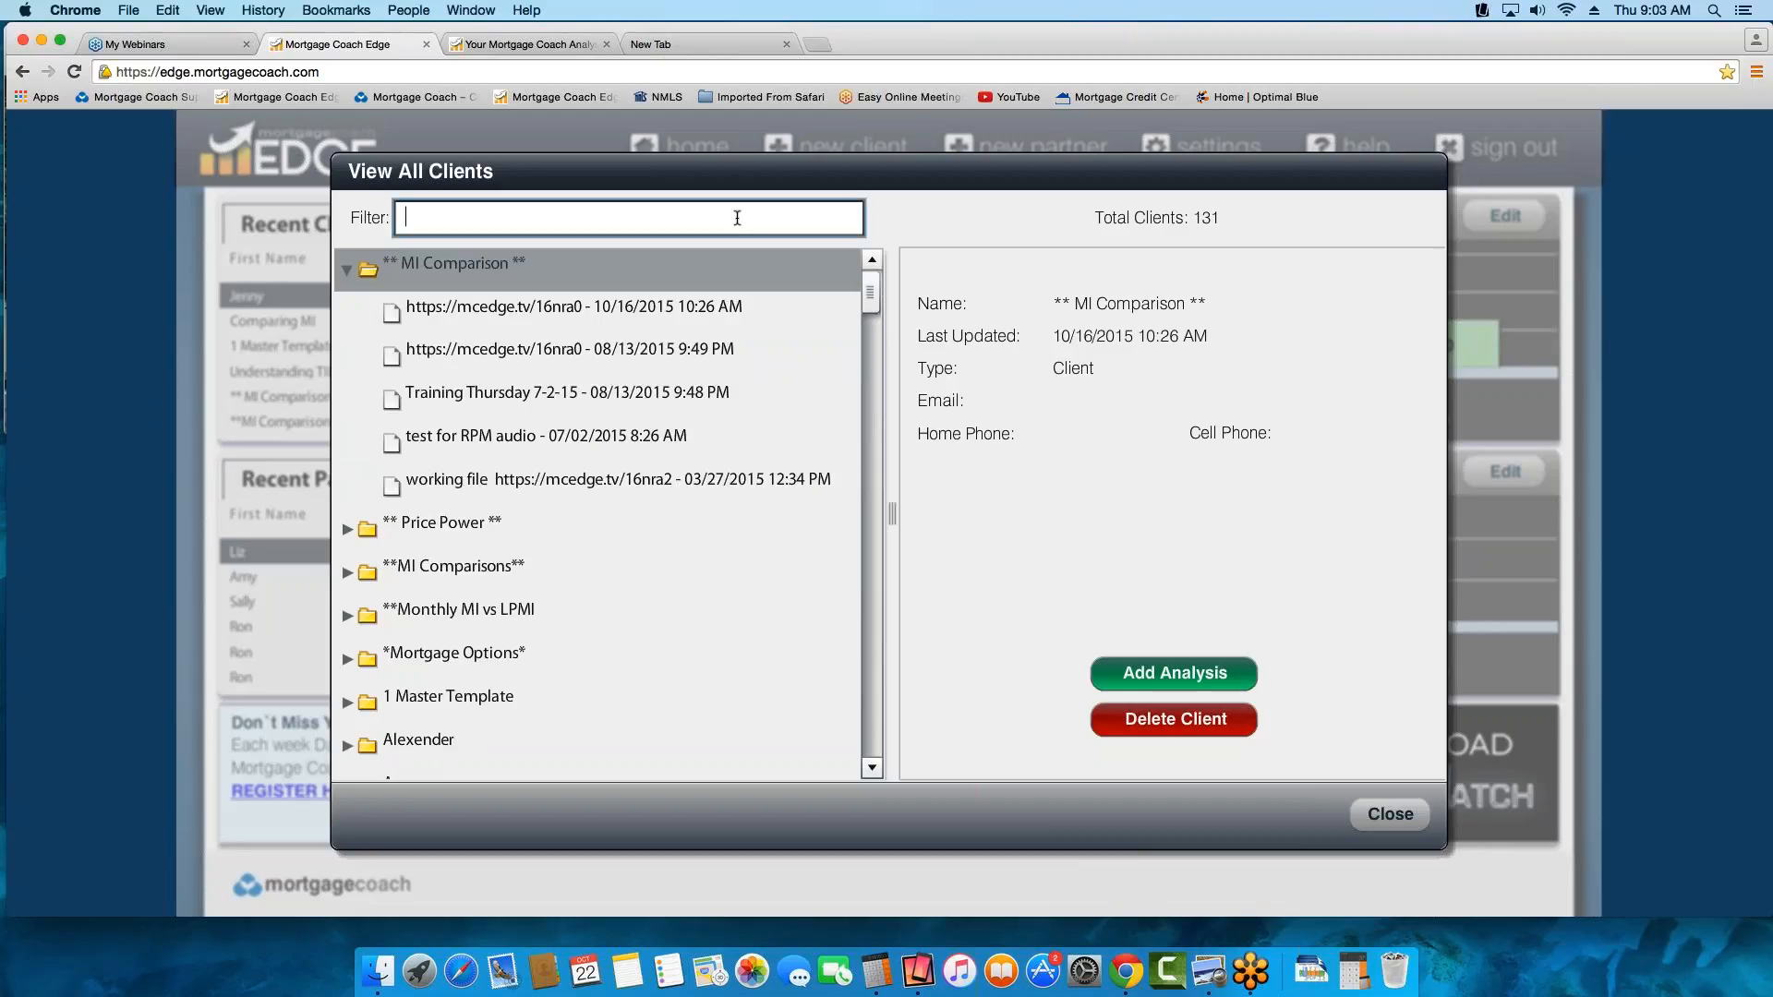
{"action": "type", "text": "Rent"}
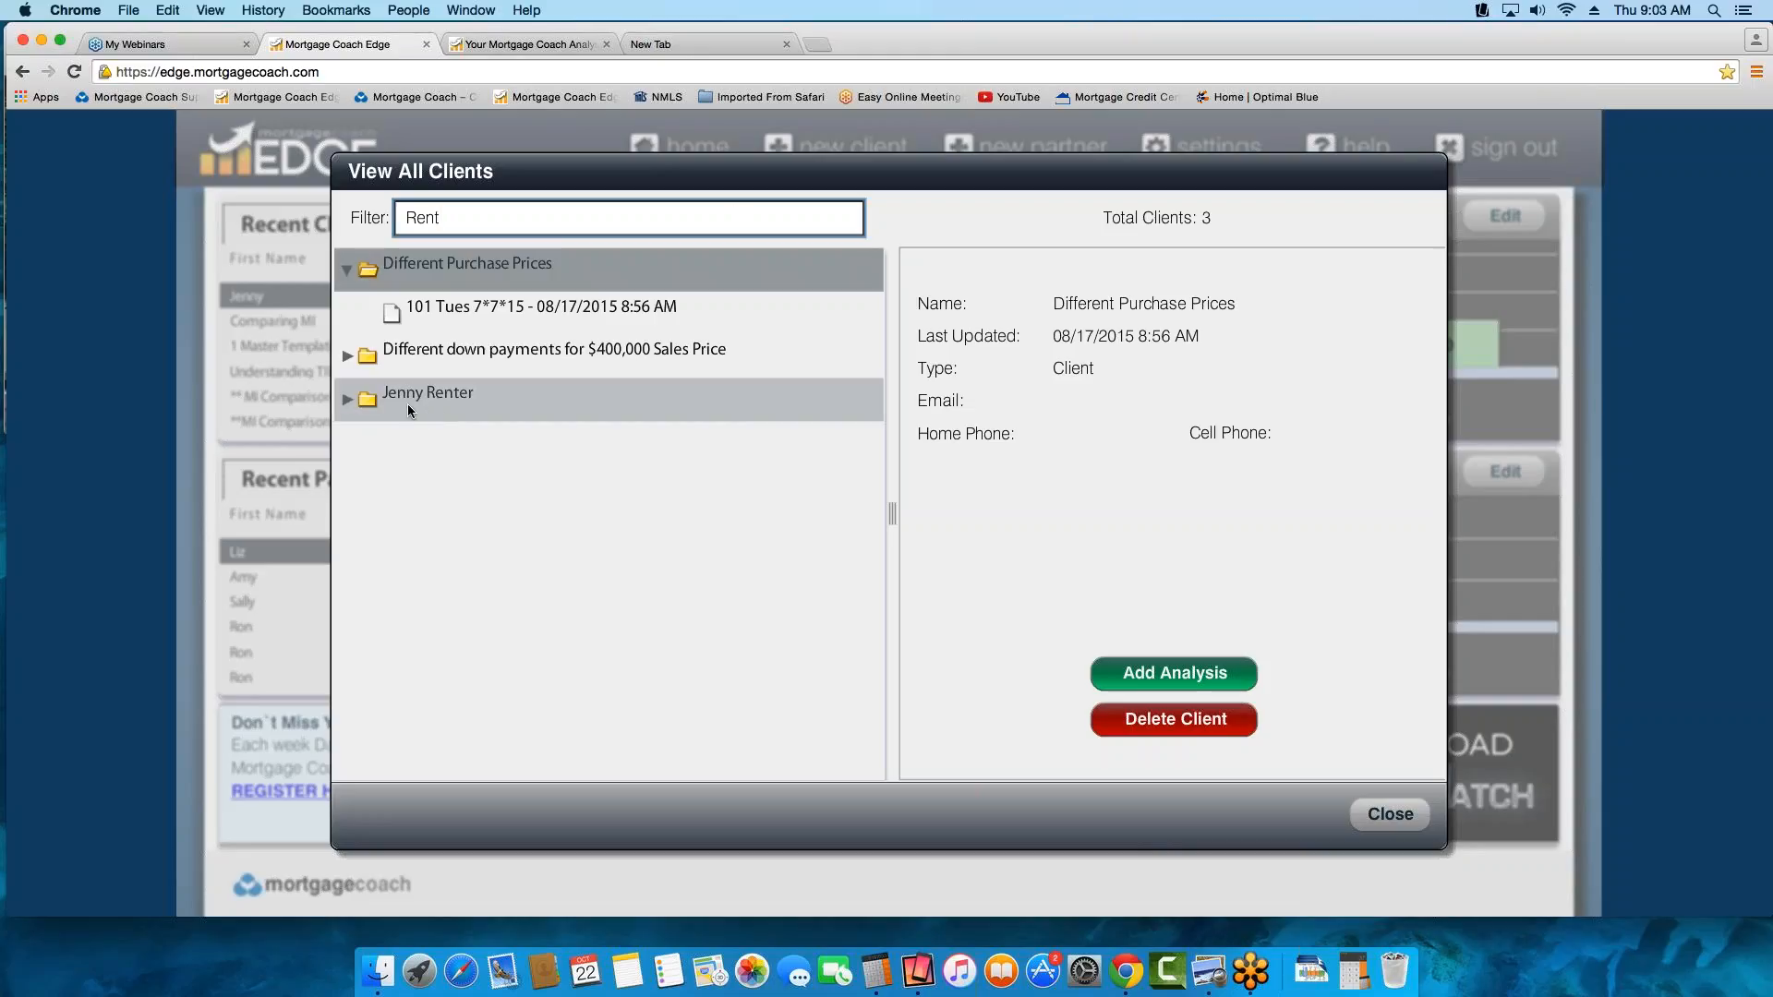
Open the renter prospect's new purchase analysis, view its client information page and return to the home page
{"action": "left_click", "coordinate": [346, 402]}
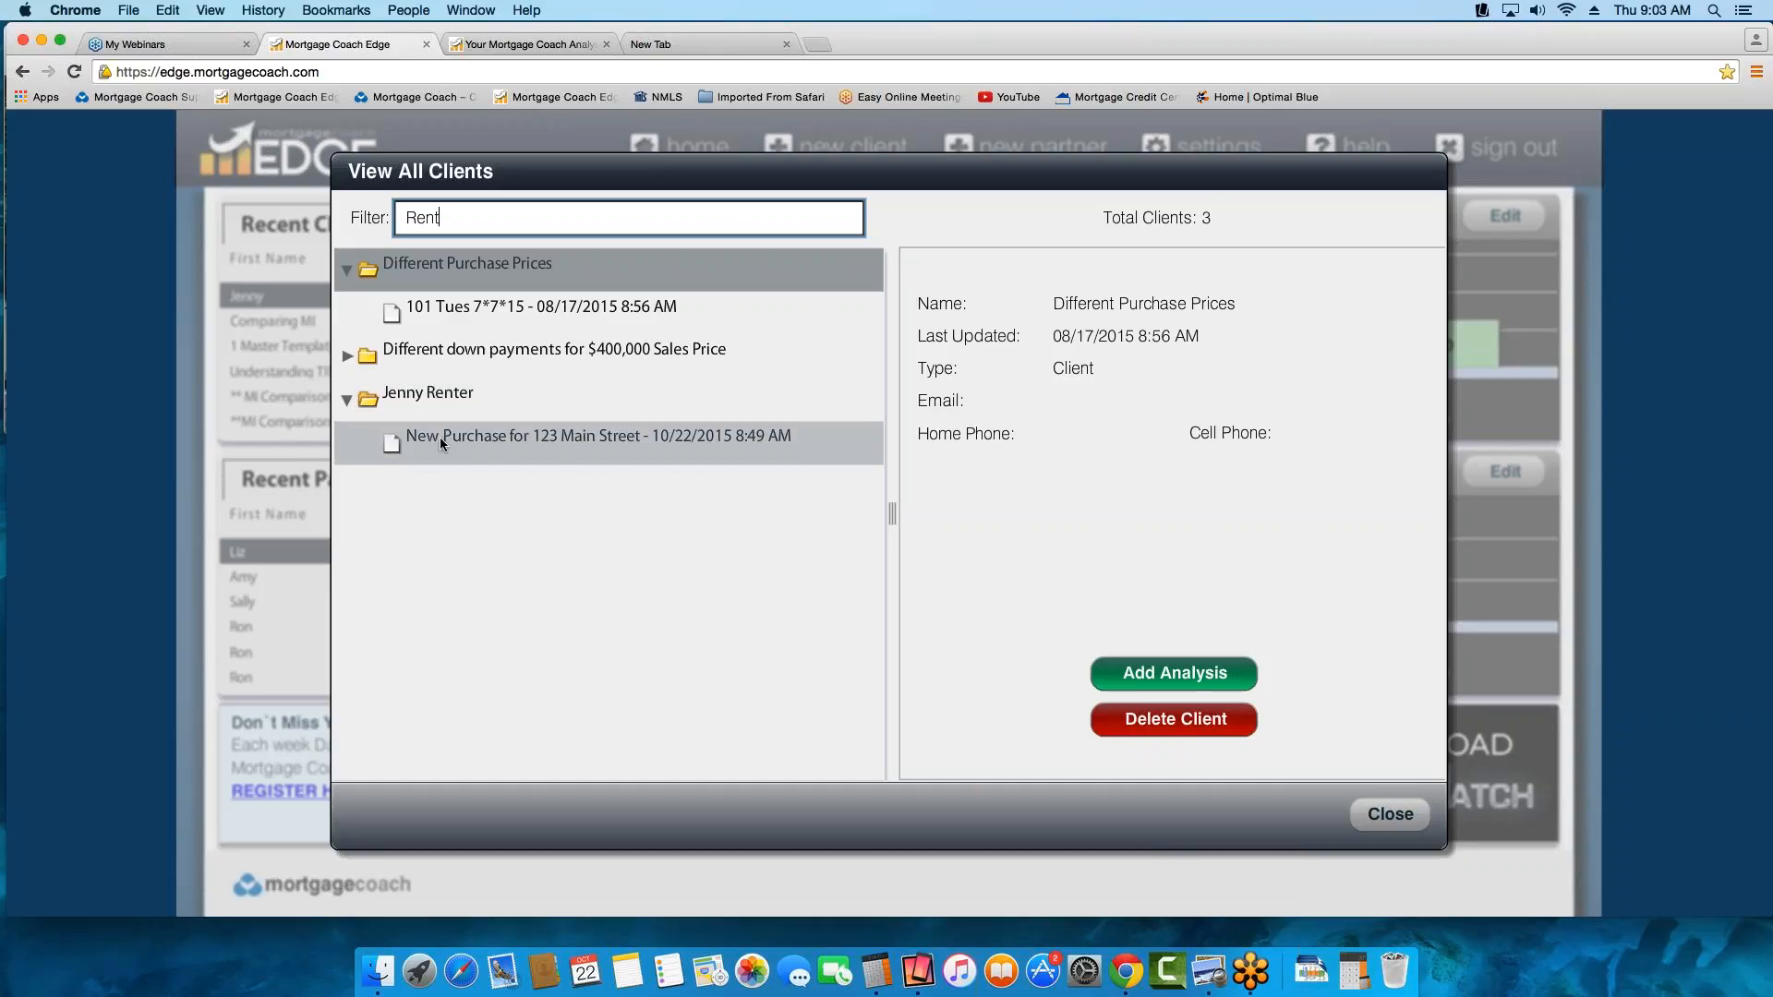
{"action": "left_click", "coordinate": [440, 436]}
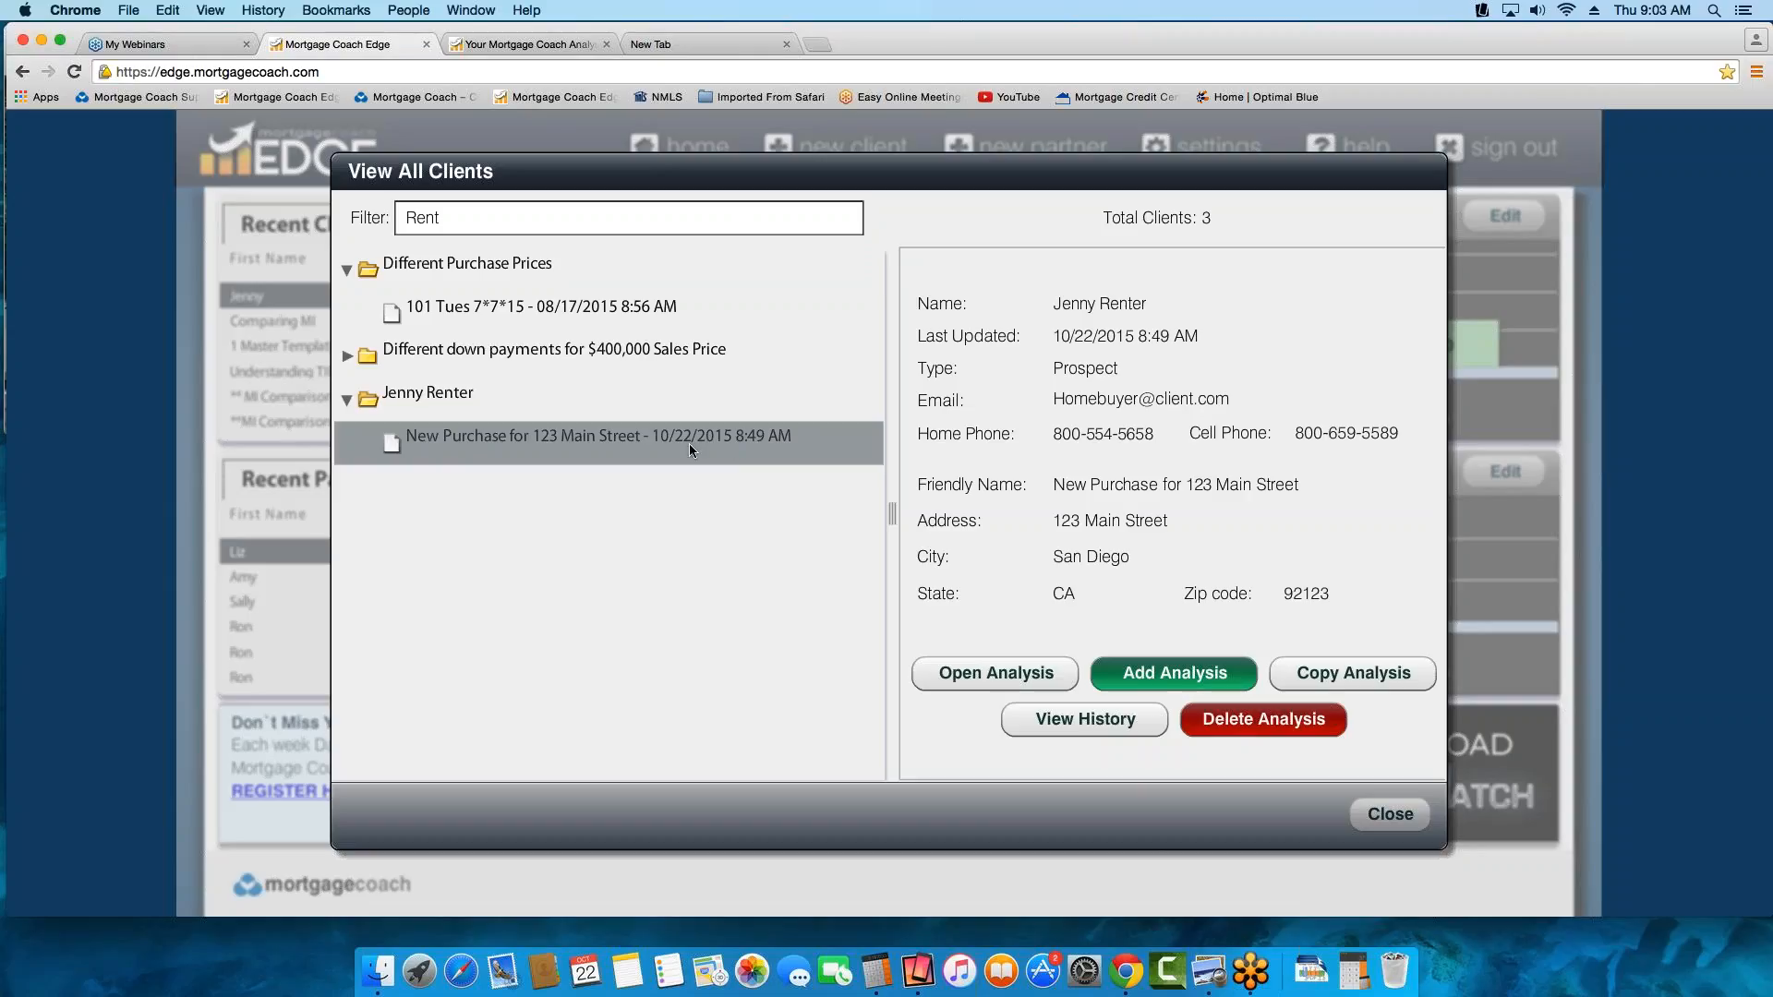
{"action": "double_click", "coordinate": [543, 434]}
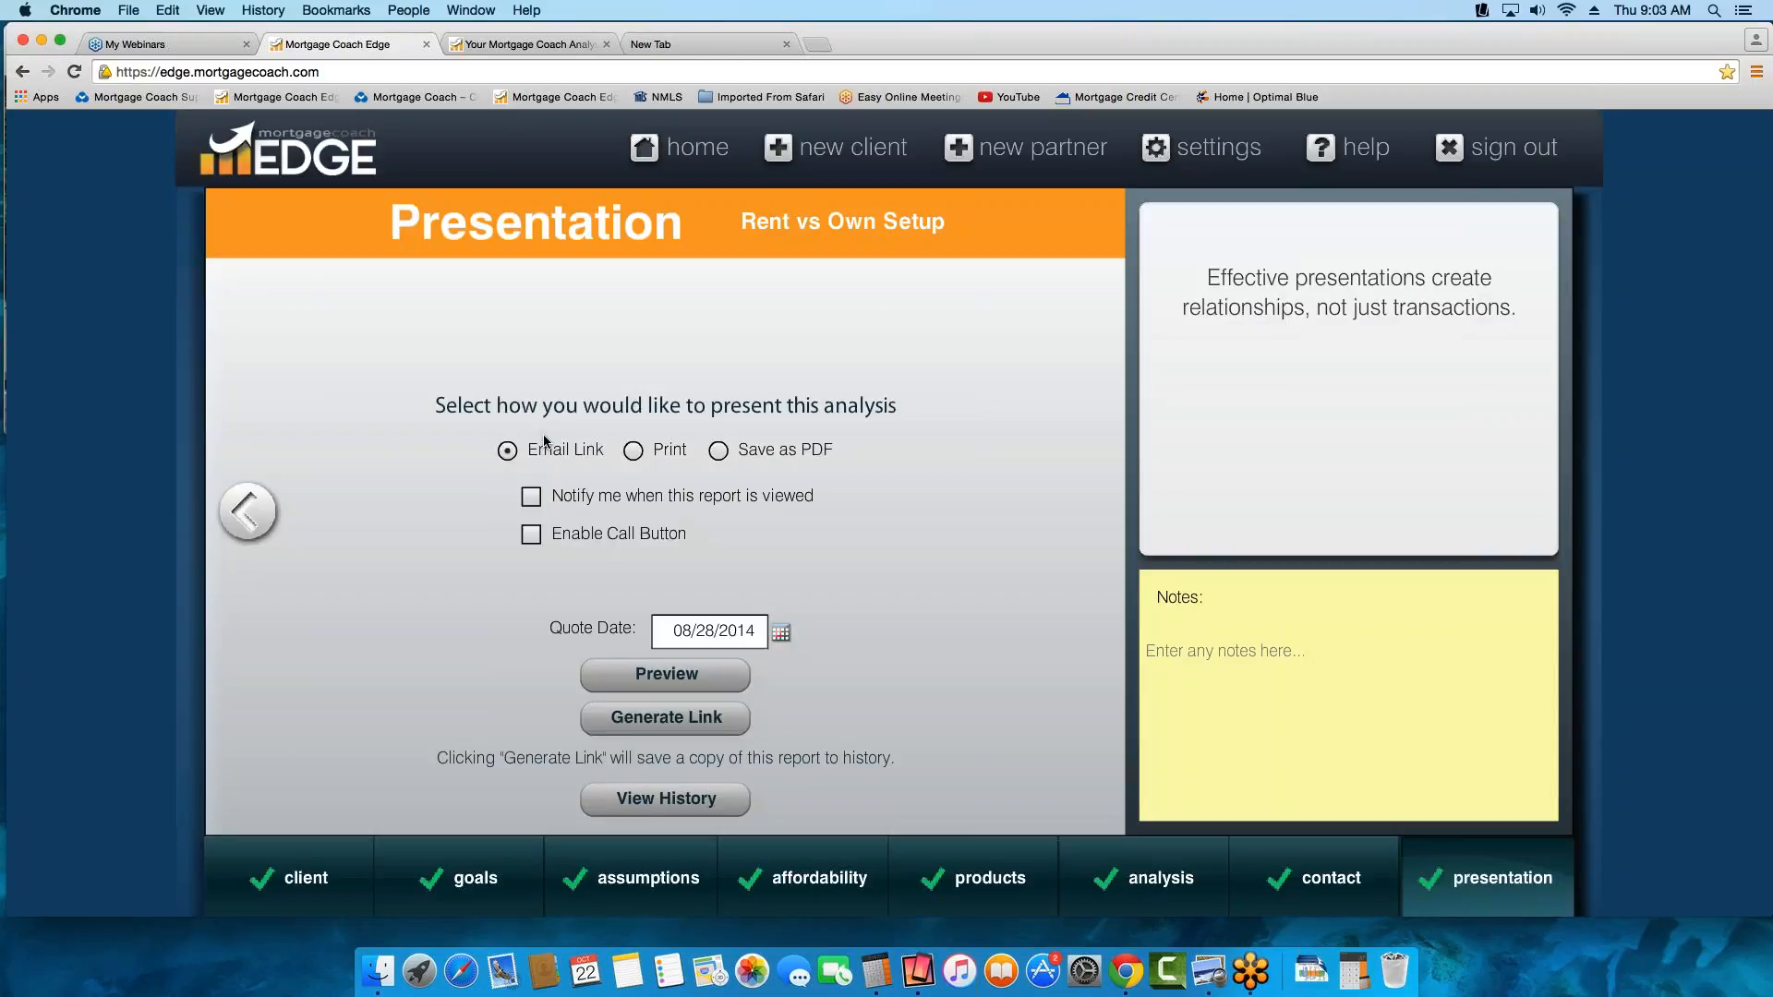
{"action": "left_click", "coordinate": [293, 889]}
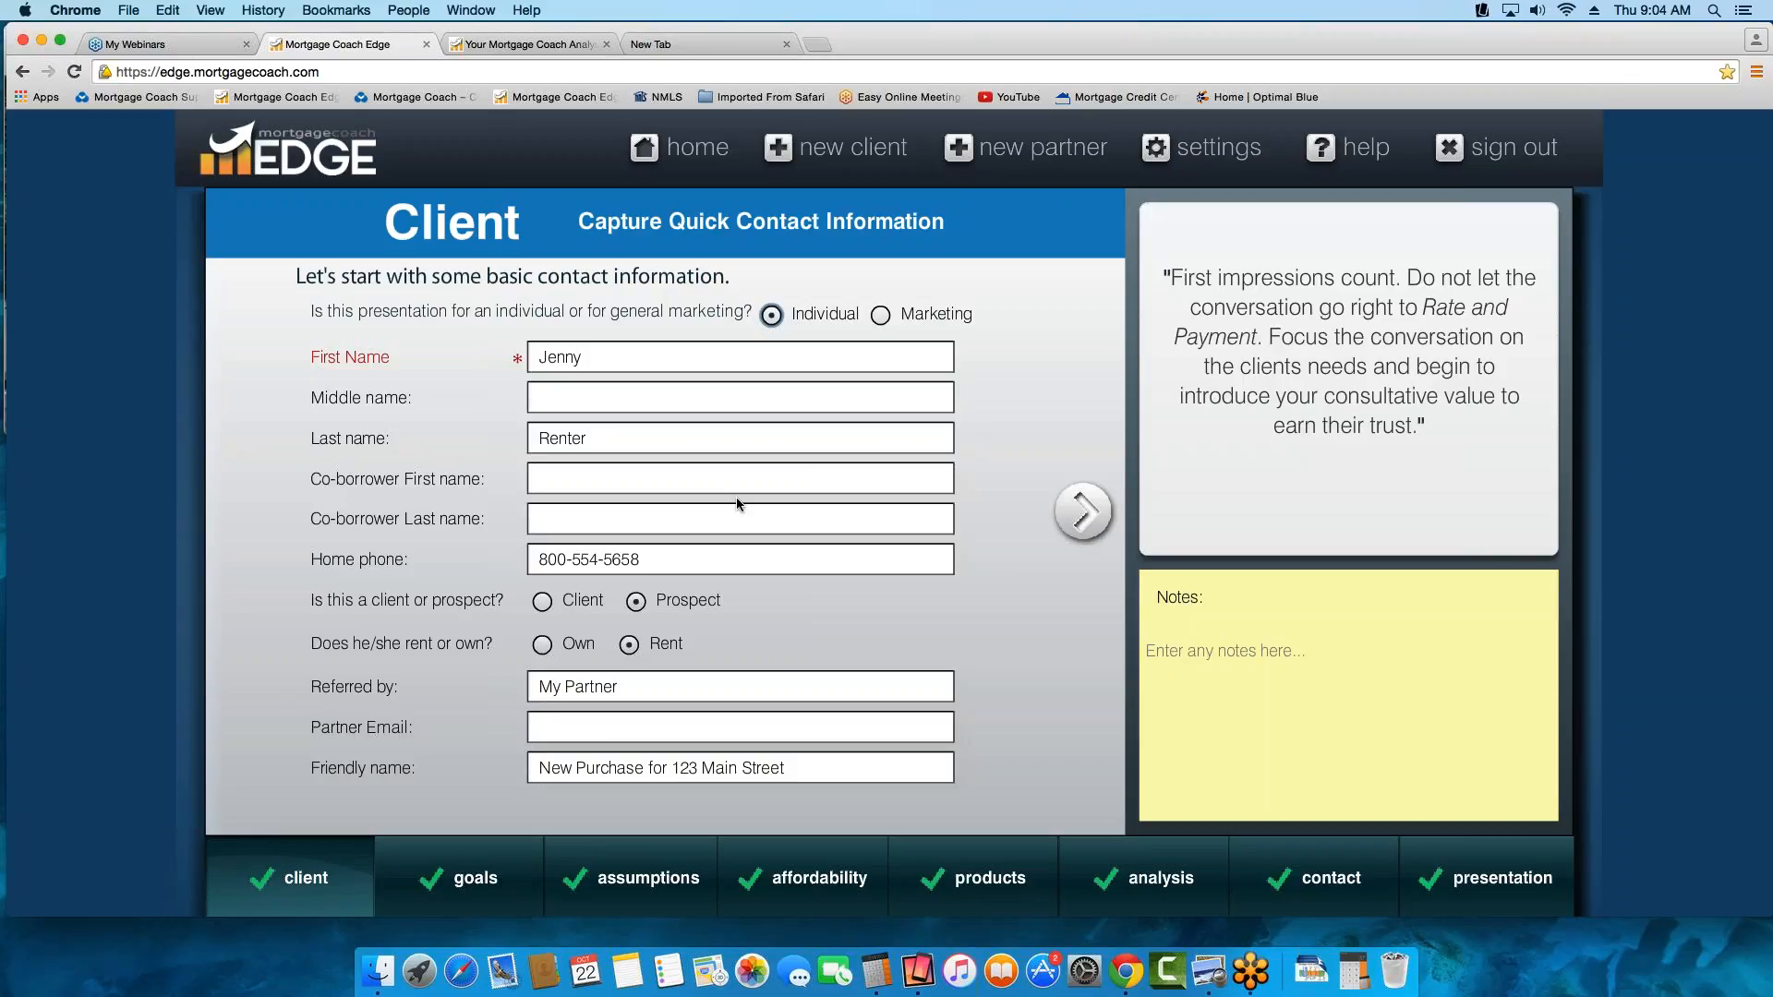
{"action": "left_click", "coordinate": [685, 151]}
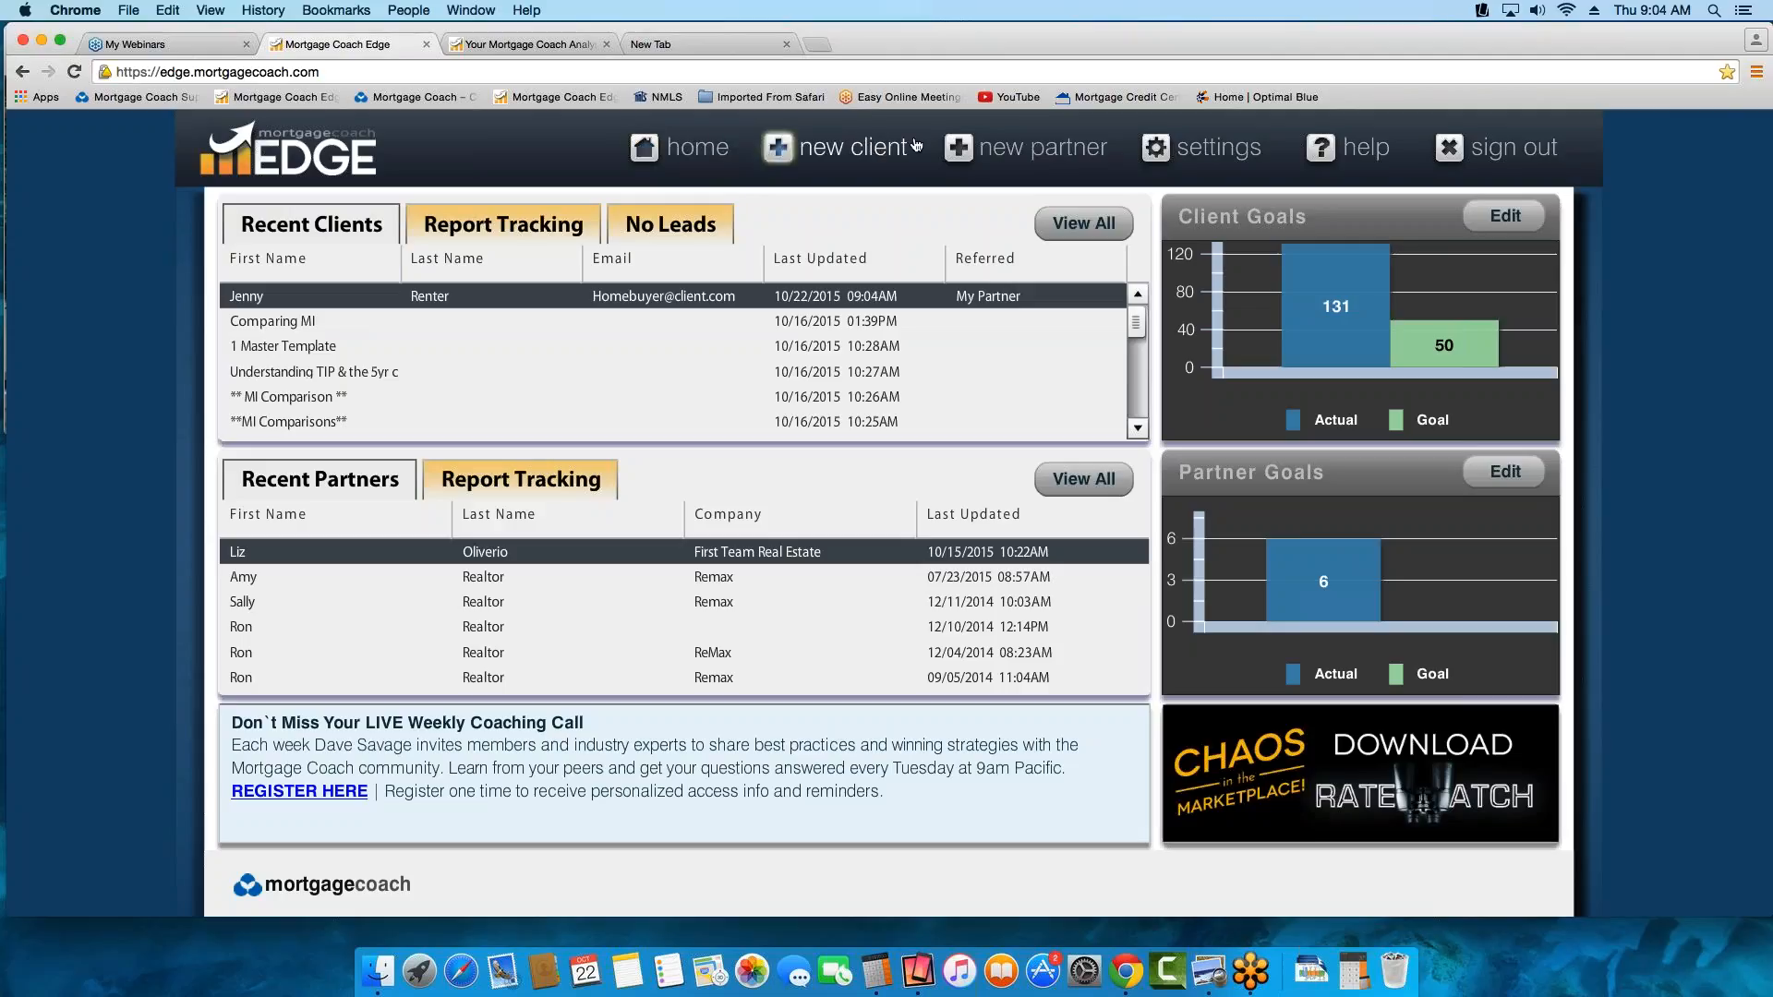
Start a new client record and enter the client's first and last name
{"action": "left_click", "coordinate": [834, 154]}
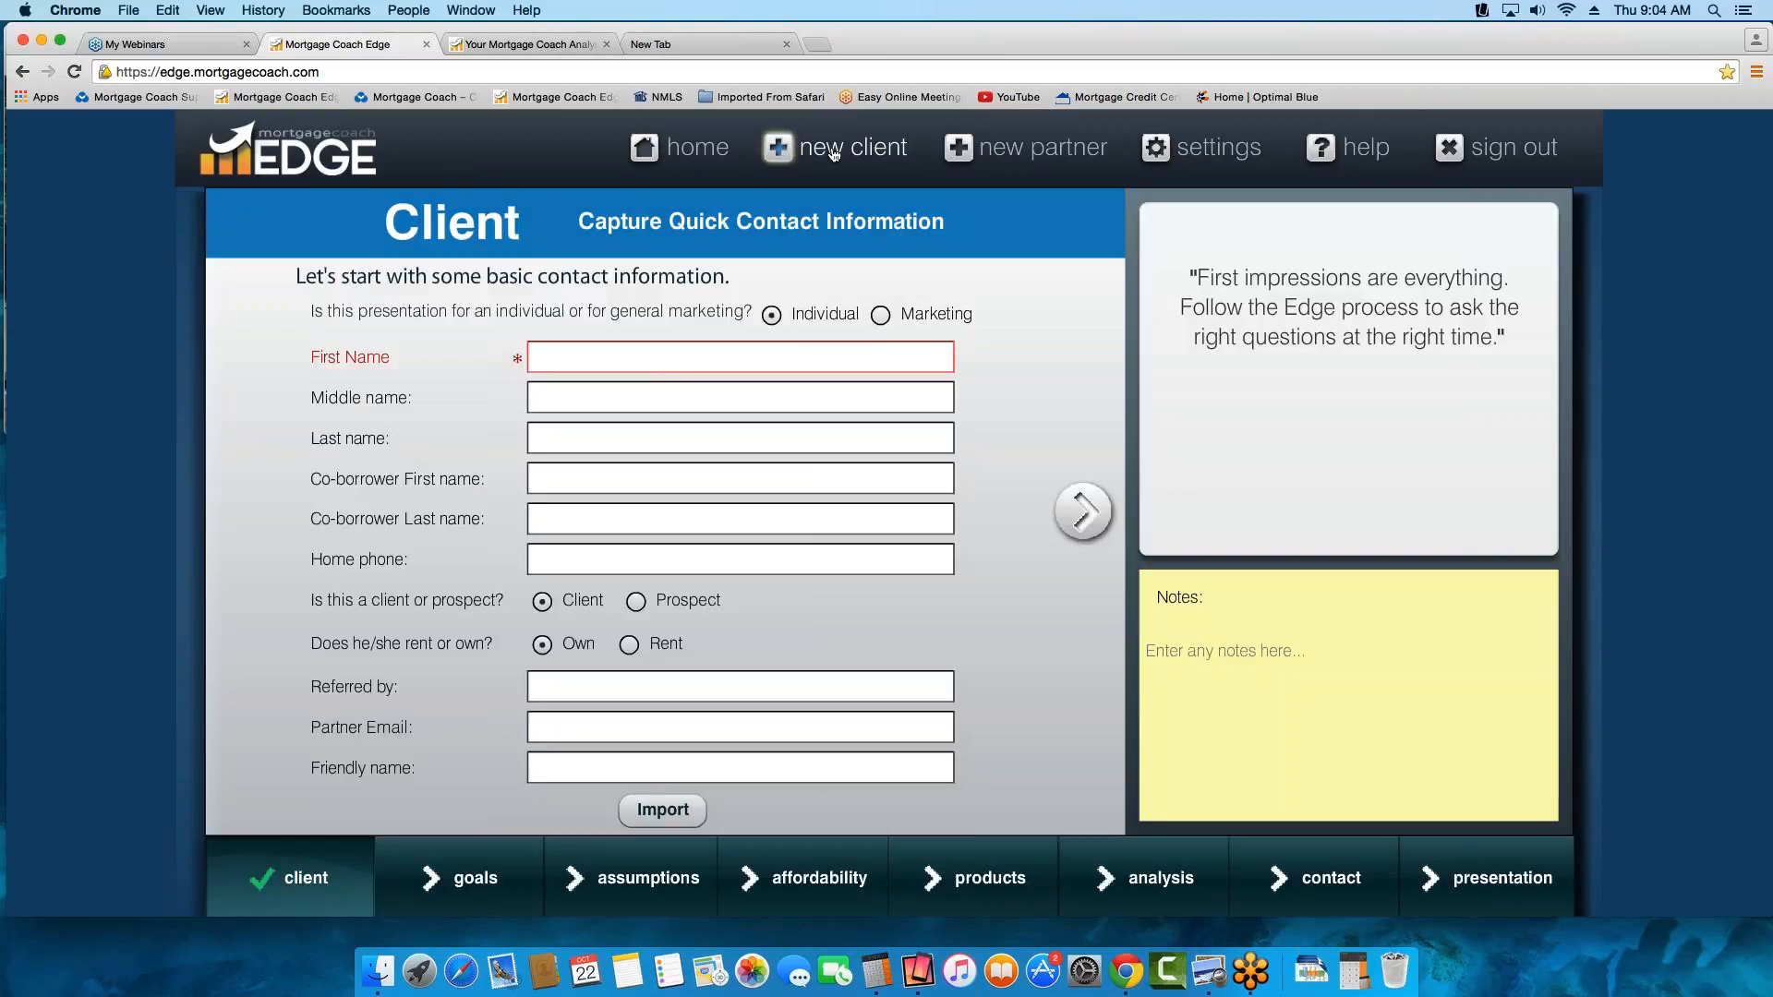
{"action": "left_click", "coordinate": [622, 359]}
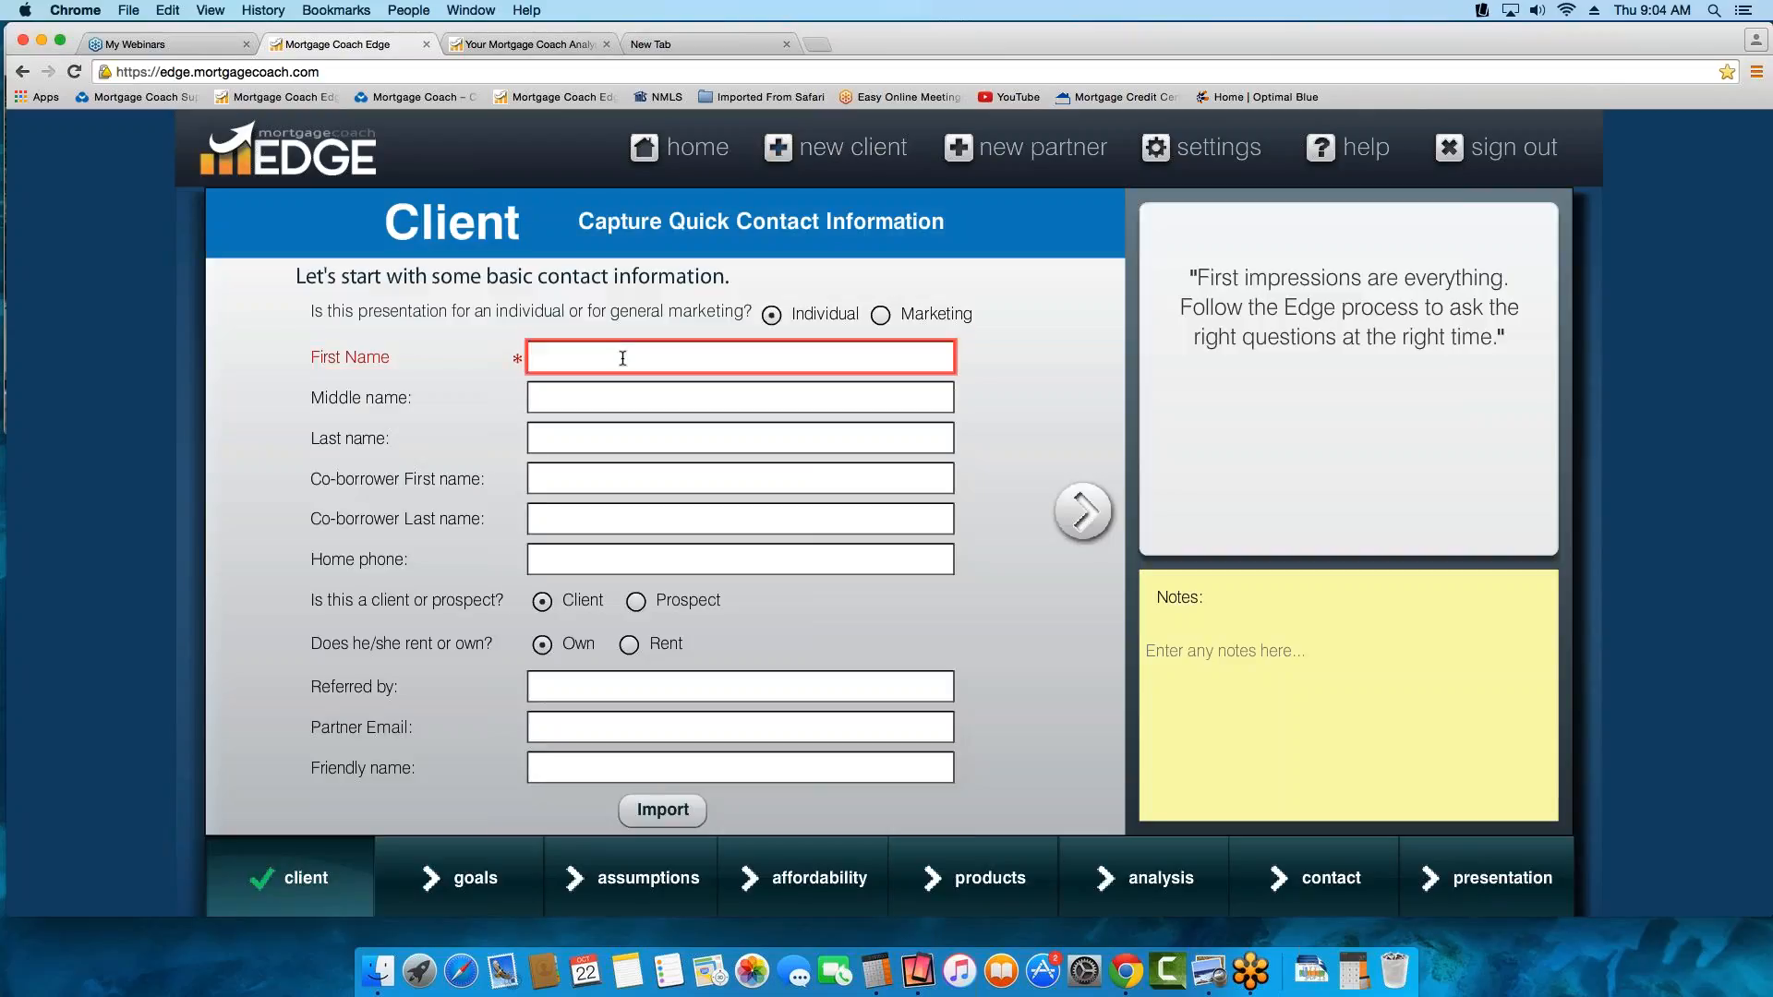
{"action": "key", "text": "Tab"}
{"action": "key", "text": "Tab"}
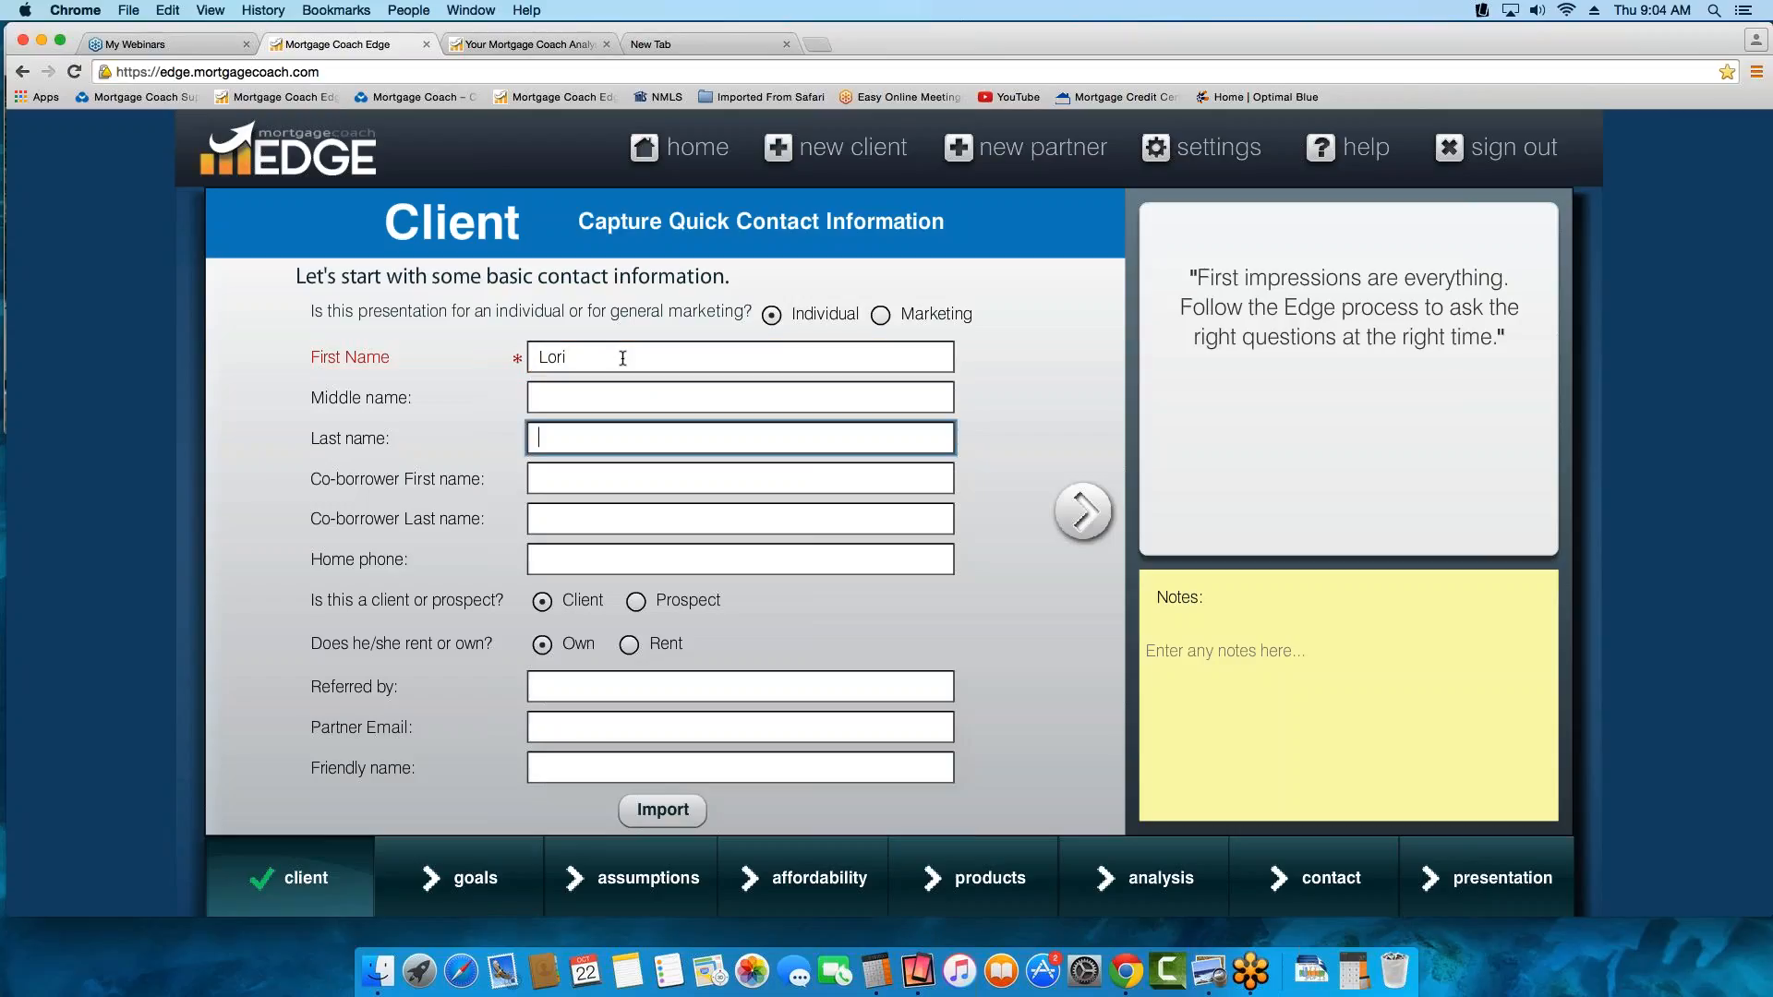
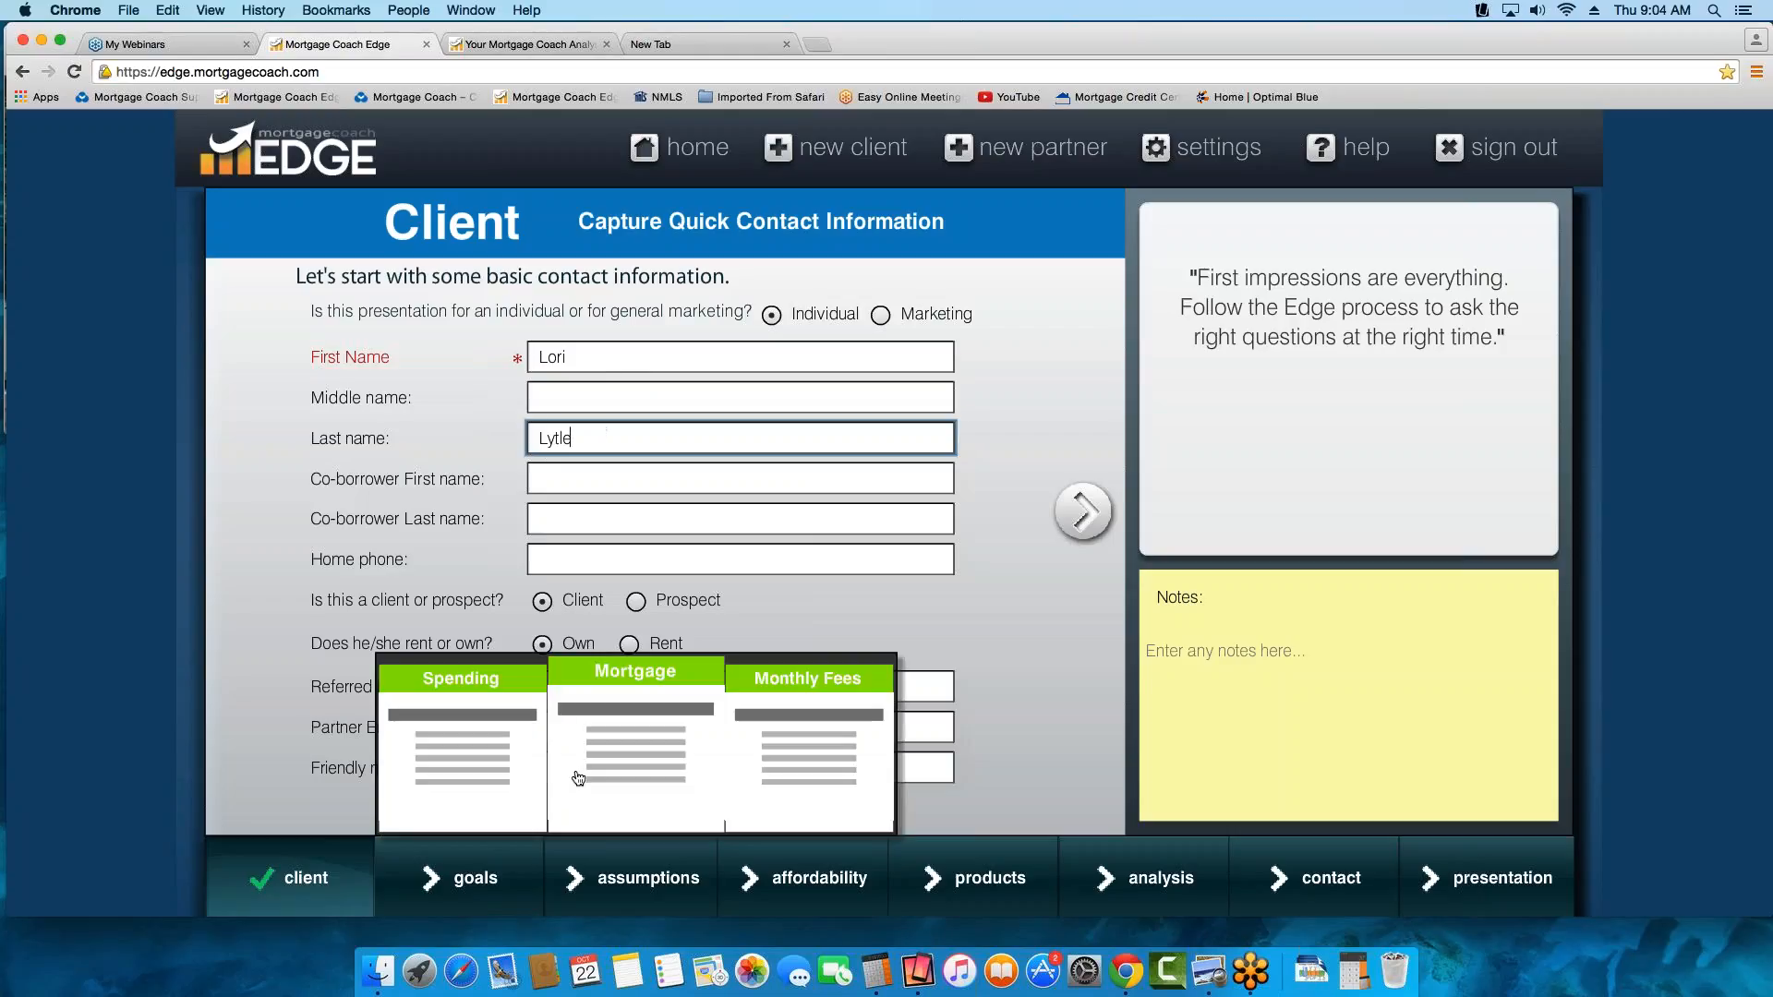
Mark the client as renting and enter the partner's e-mail address
{"action": "left_click", "coordinate": [841, 771]}
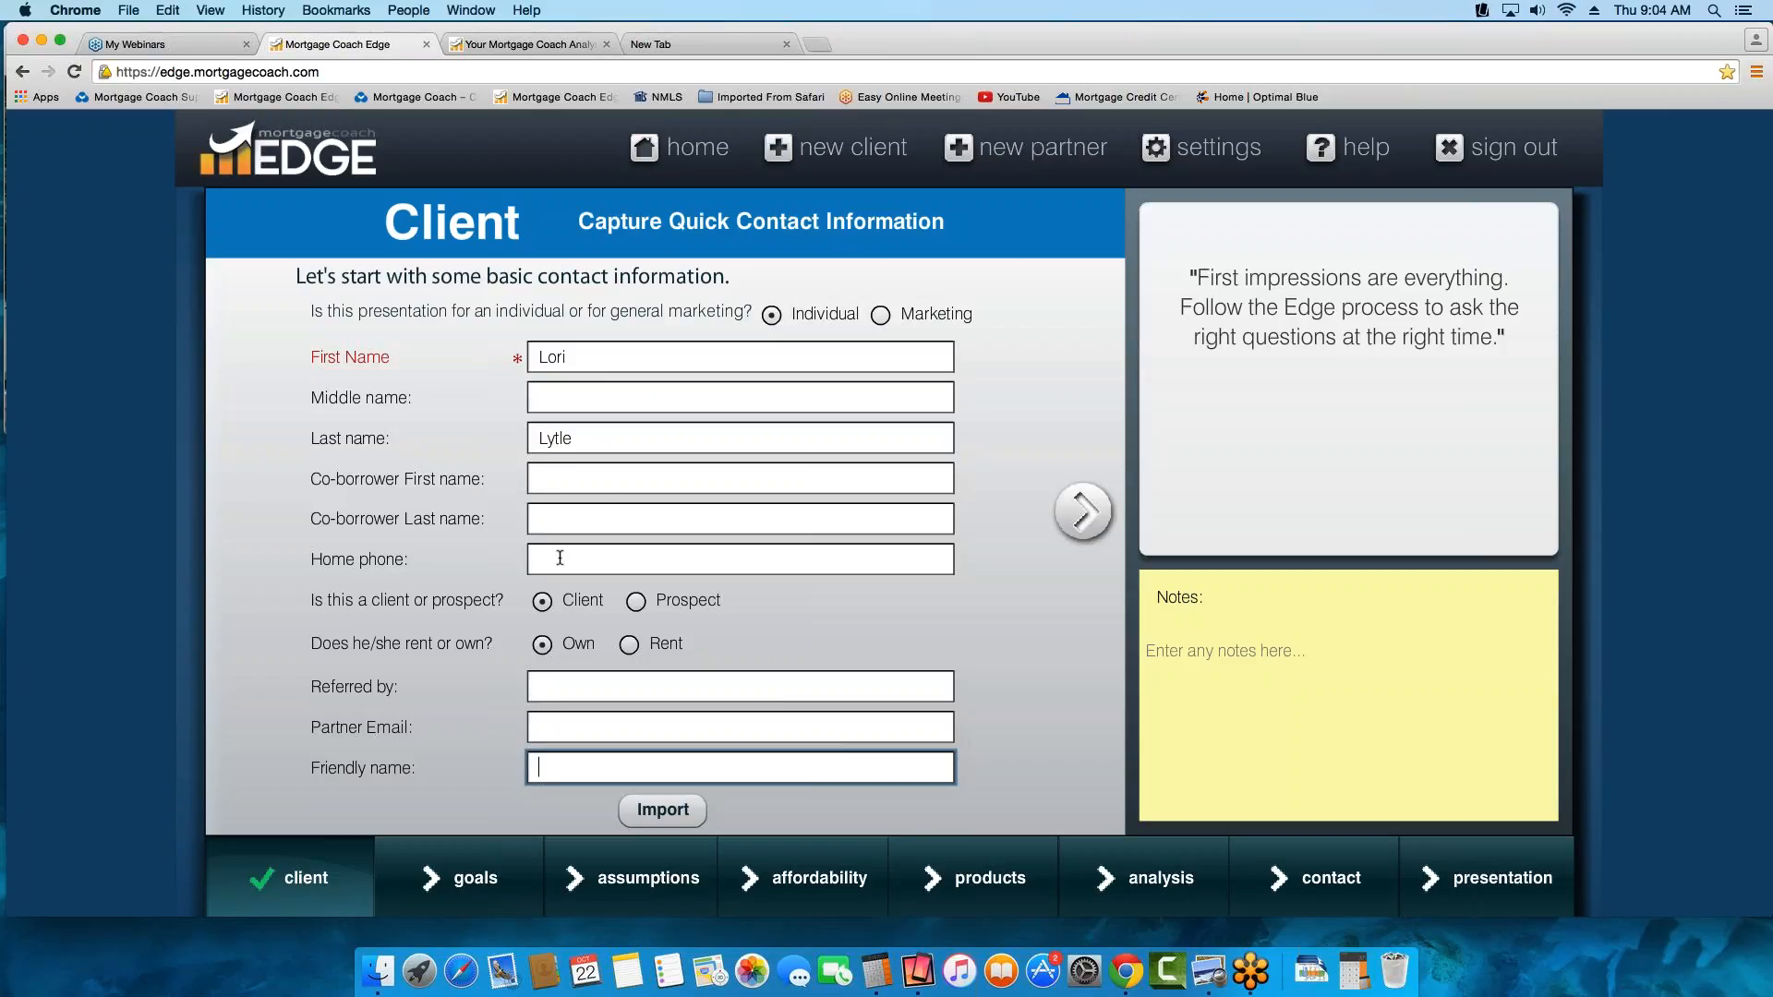
{"action": "left_click", "coordinate": [591, 561]}
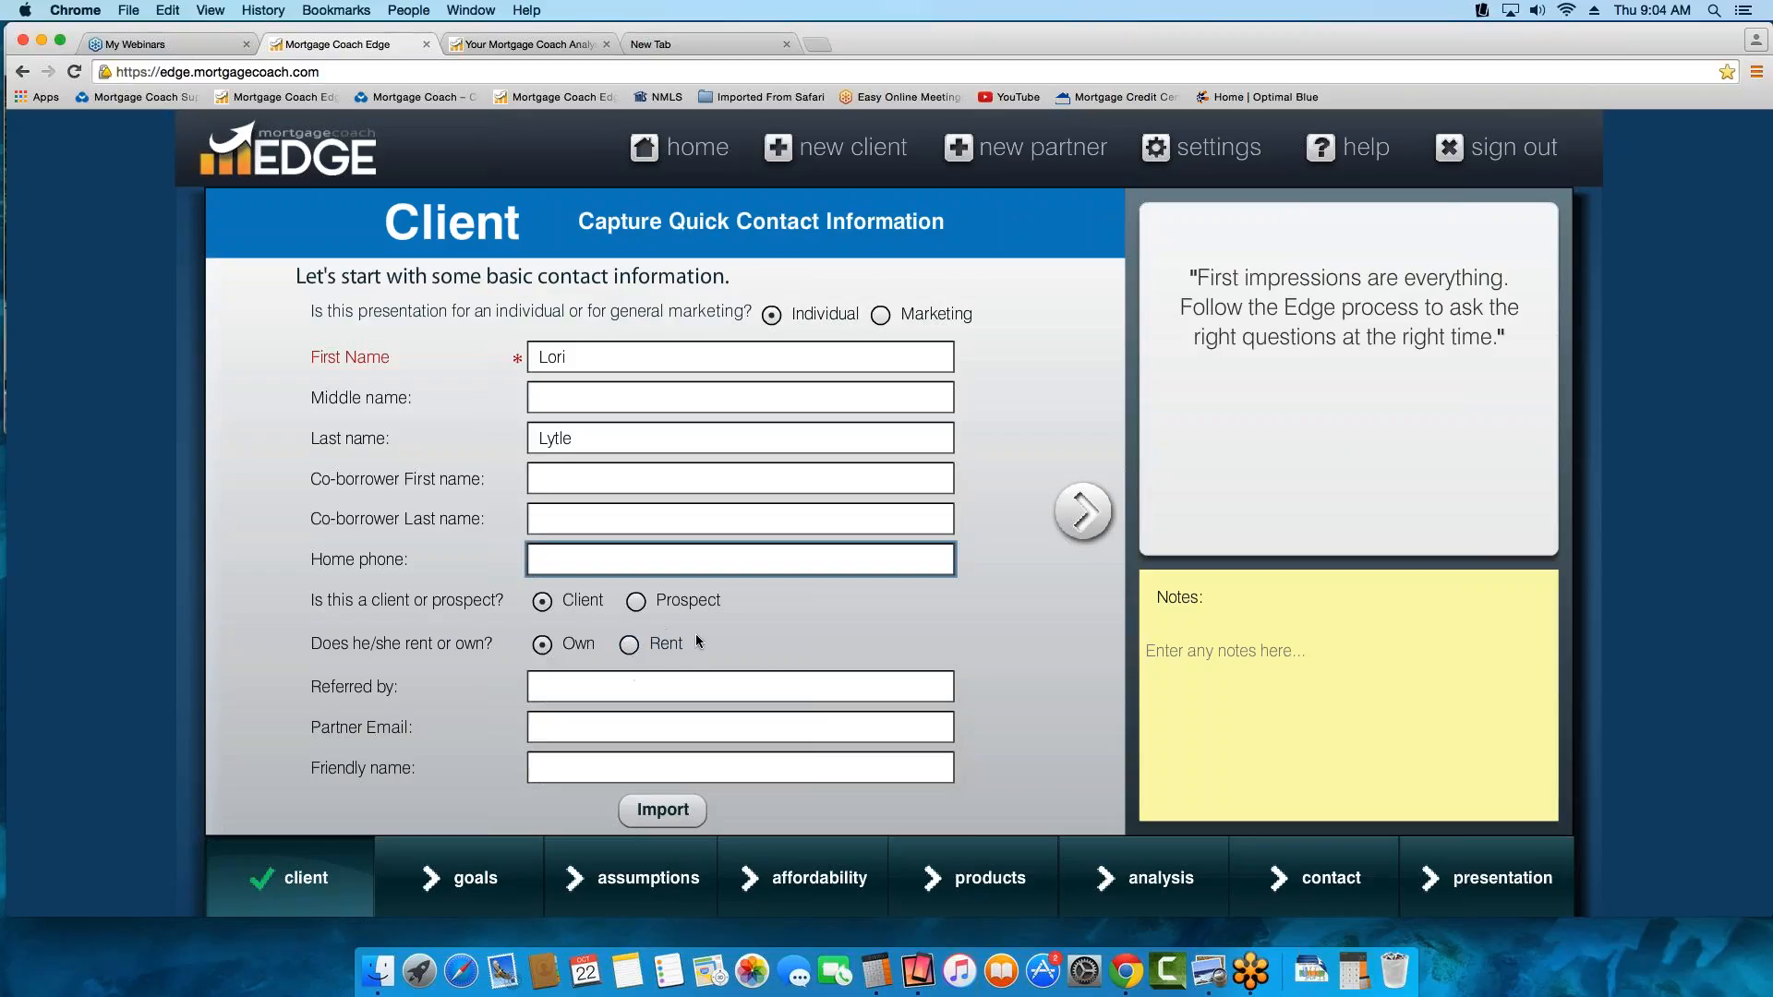
{"action": "left_click_drag", "start_coordinate": [631, 645], "coordinate": [680, 646]}
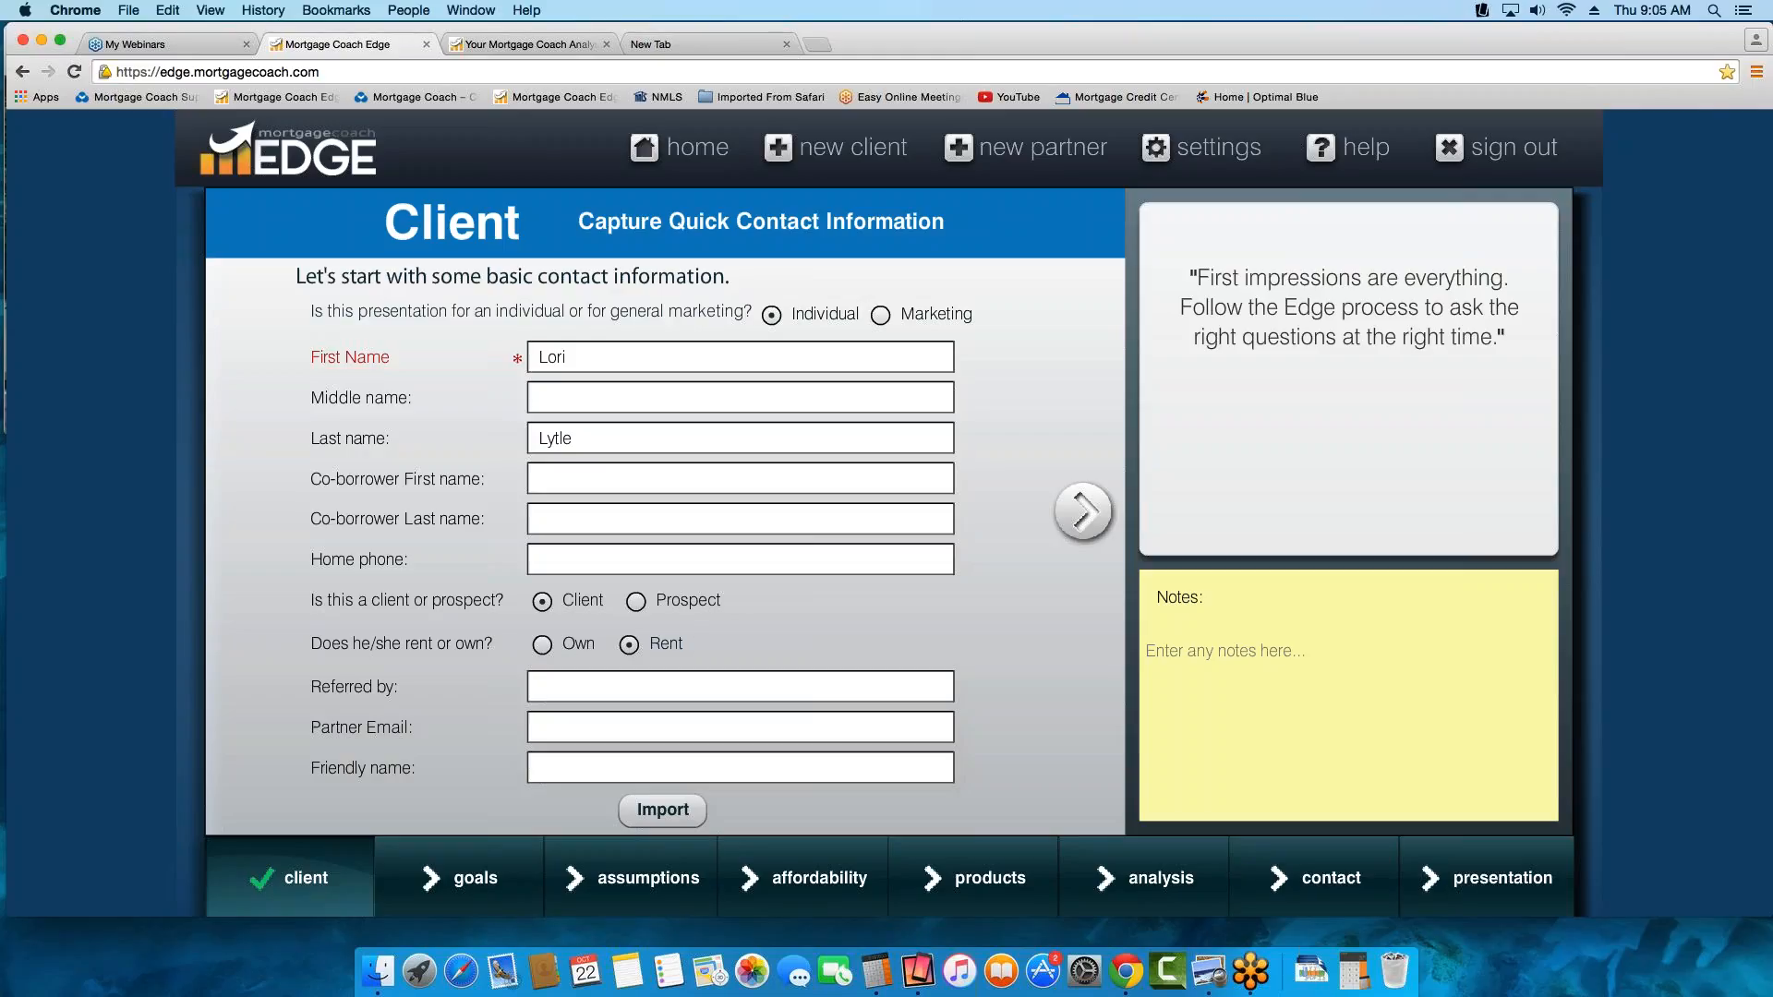
{"action": "left_click", "coordinate": [563, 694]}
{"action": "left_click", "coordinate": [556, 729]}
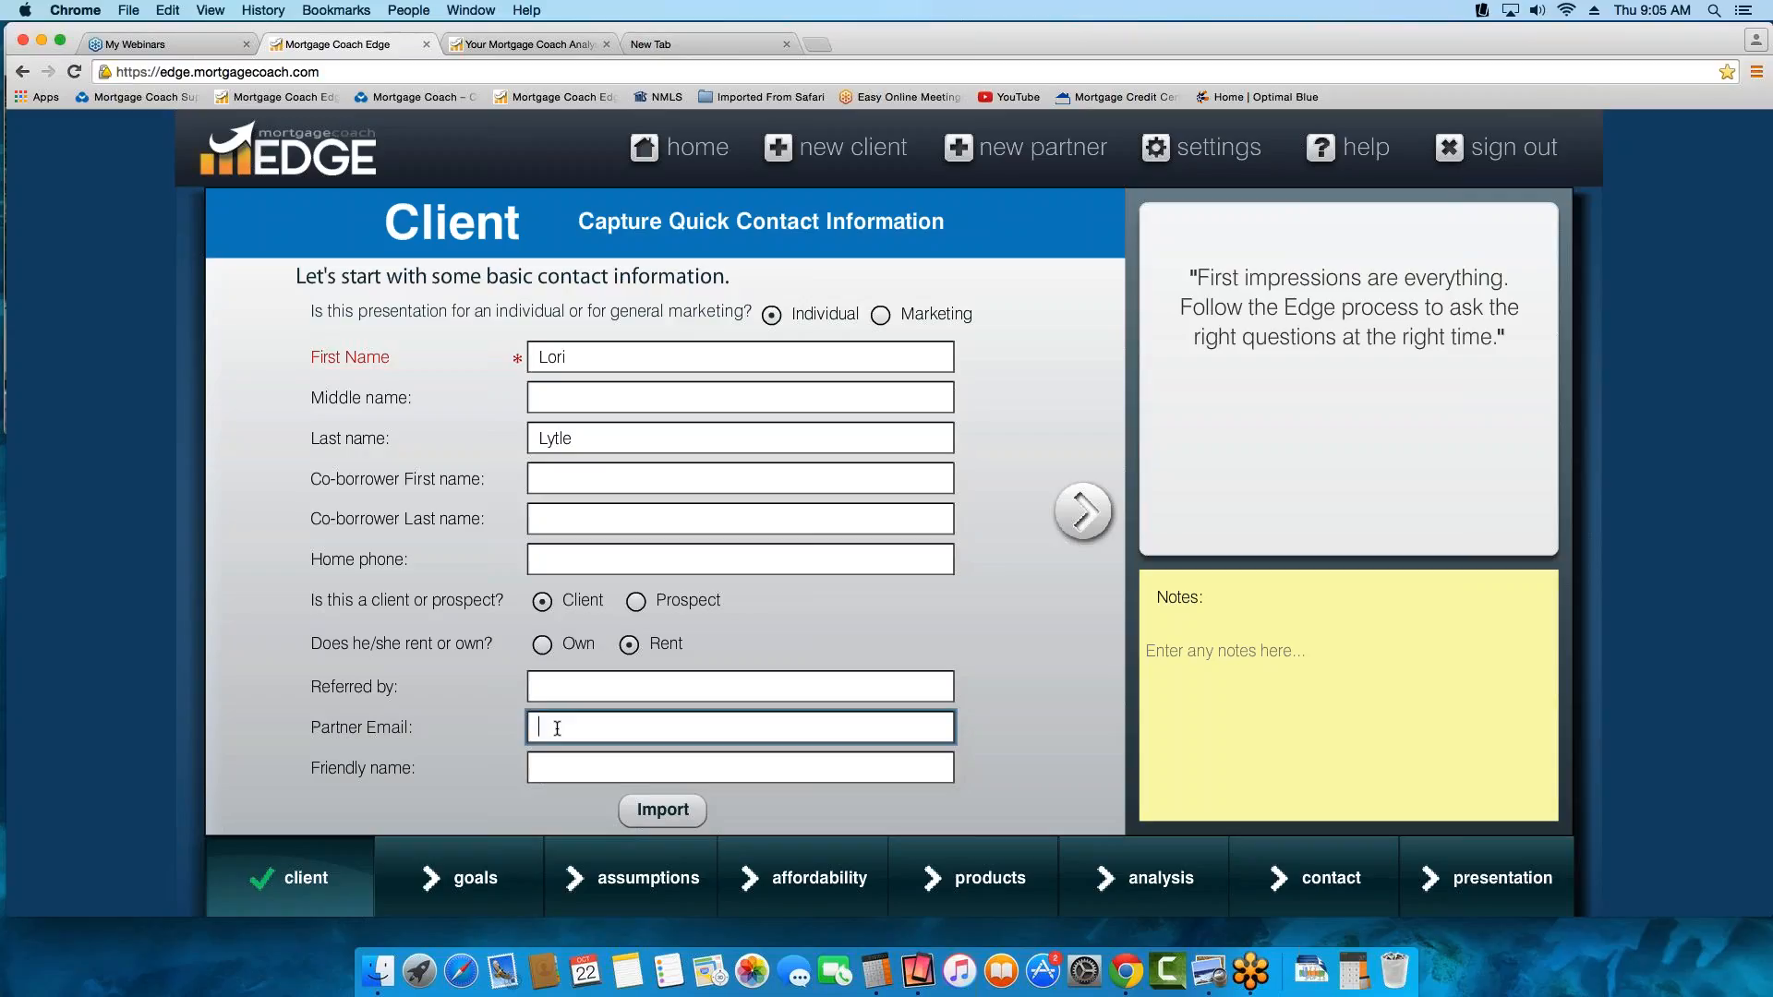
{"action": "key", "text": "Tab"}
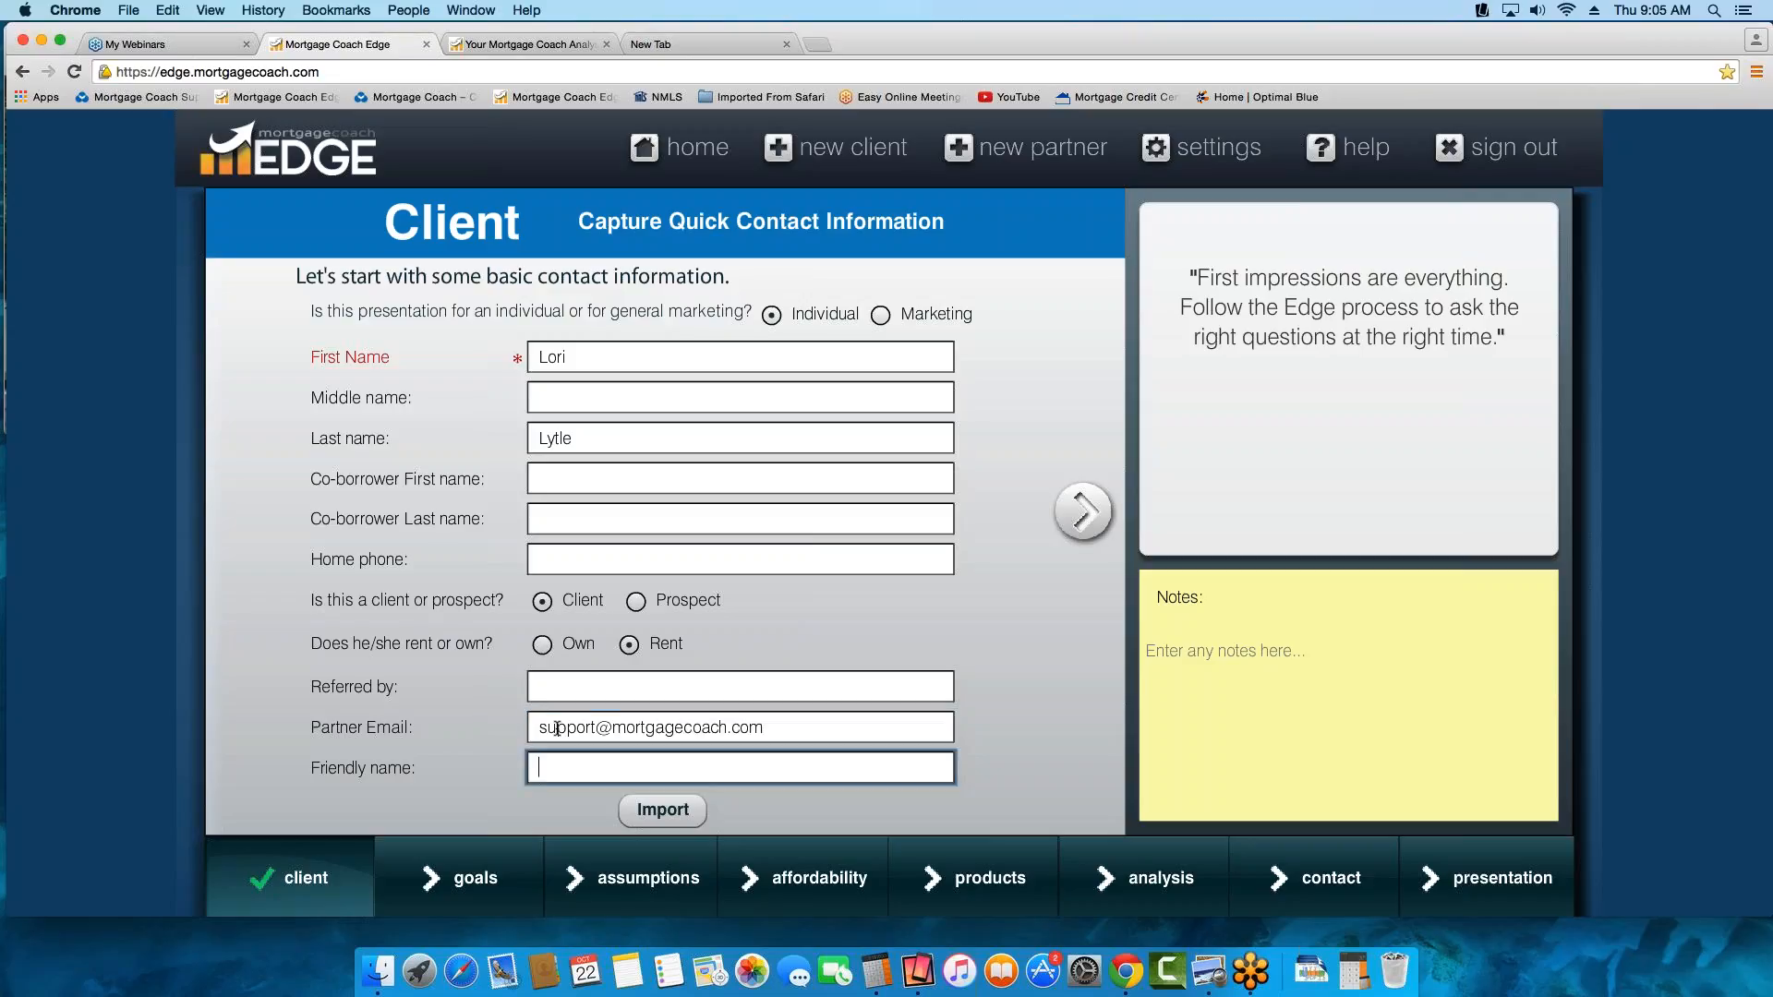
Give the analysis the friendly name "Thurs Training" and advance to Assumptions, leaving all goals unselected
{"action": "type", "text": "Thurs Training"}
{"action": "left_click", "coordinate": [1083, 514]}
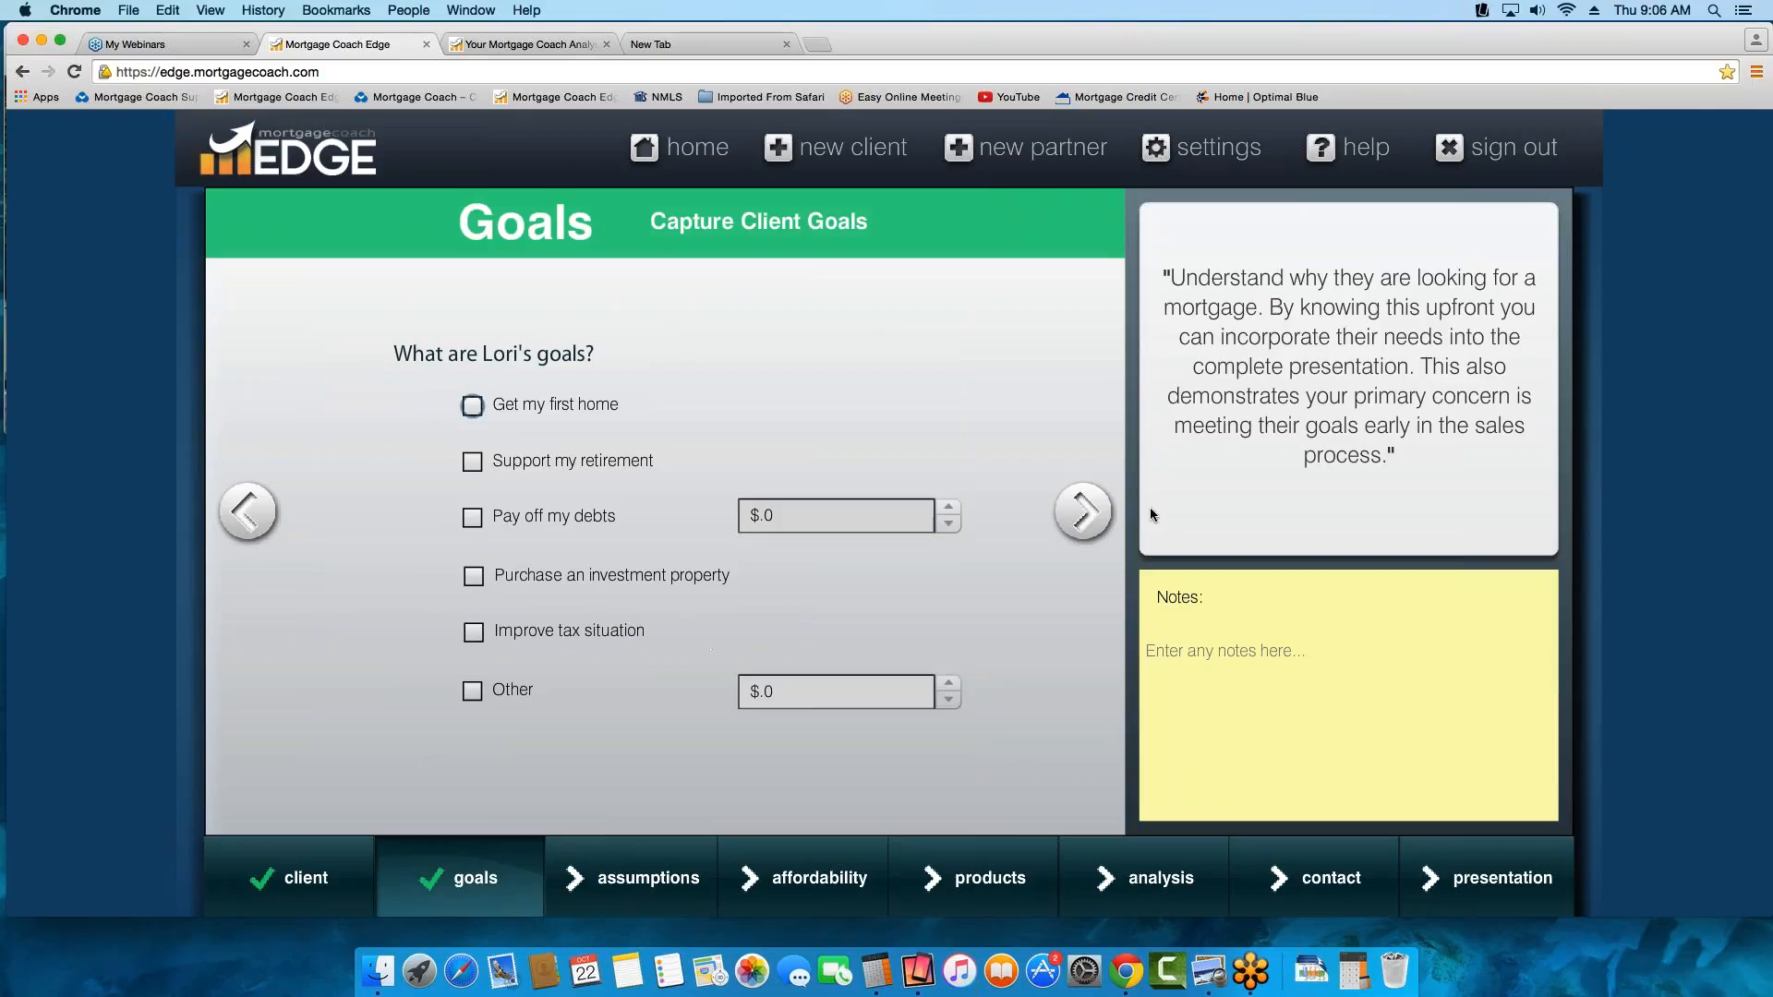
{"action": "left_click", "coordinate": [1077, 512]}
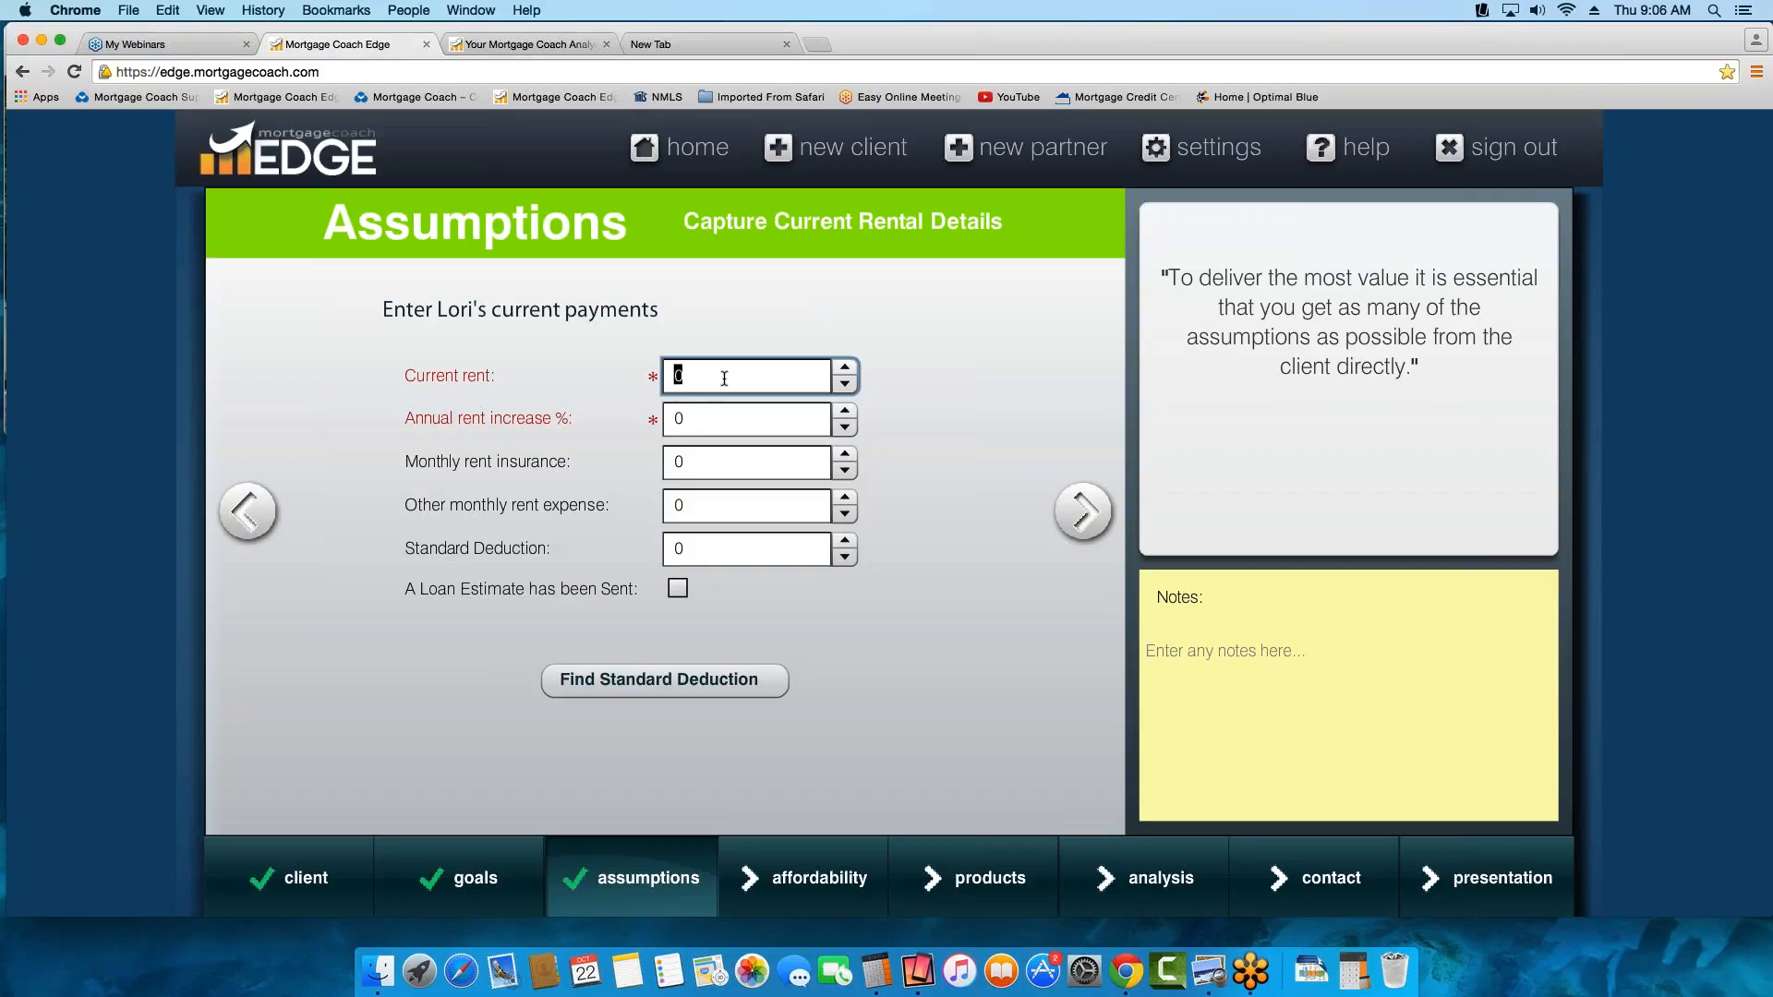
Set the current rent to $1,400 and the annual rent increase to 3%
{"action": "type", "text": "1400"}
{"action": "key", "text": "Tab"}
{"action": "type", "text": "3"}
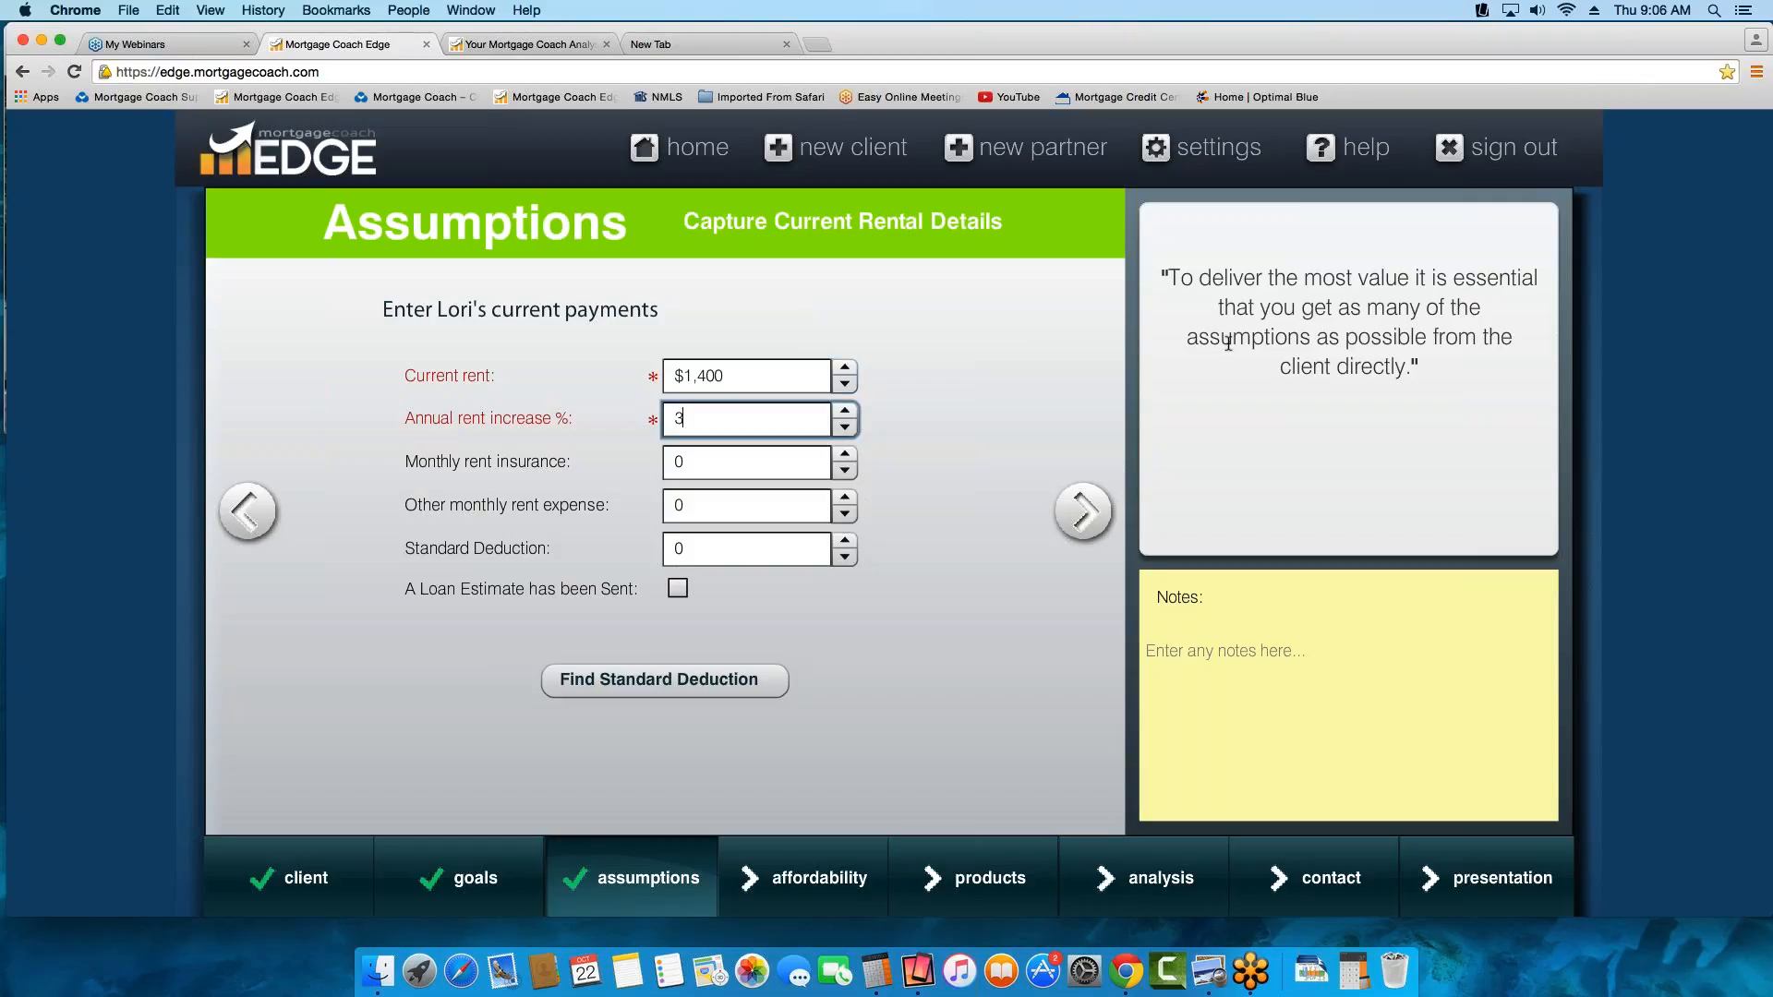
{"action": "key", "text": "Tab"}
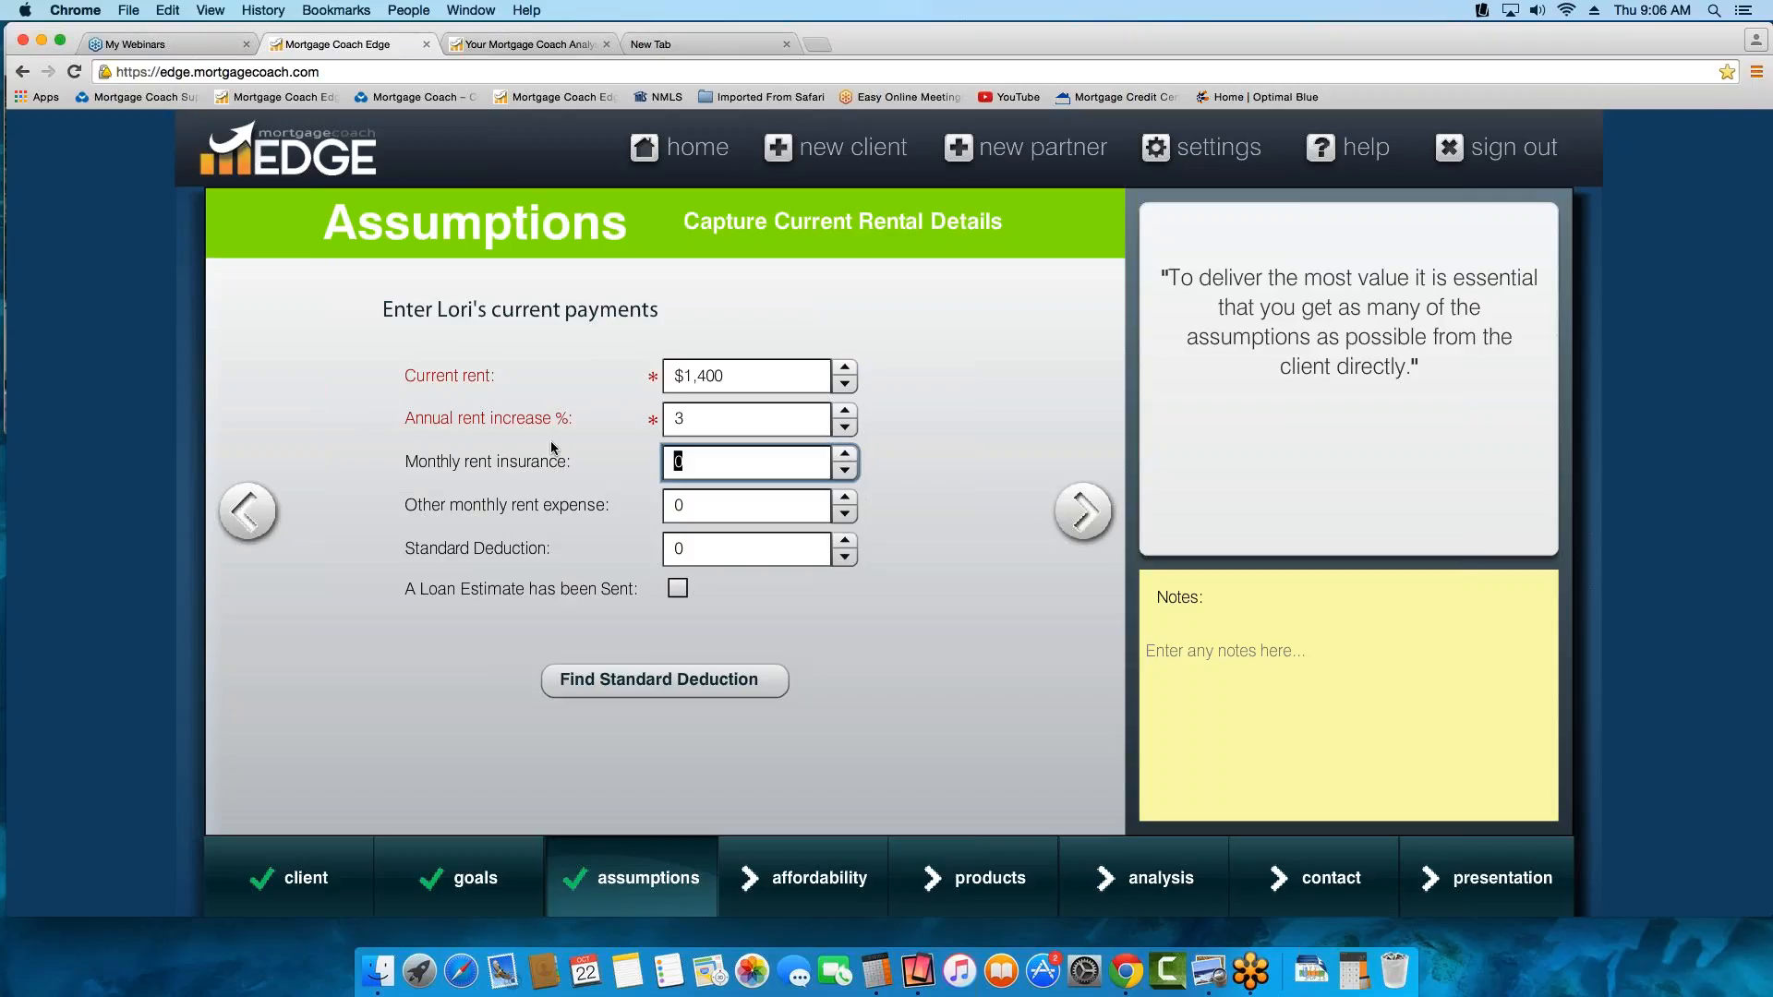
Clear the annual rent increase and continue to the Affordability page
{"action": "left_click", "coordinate": [699, 418]}
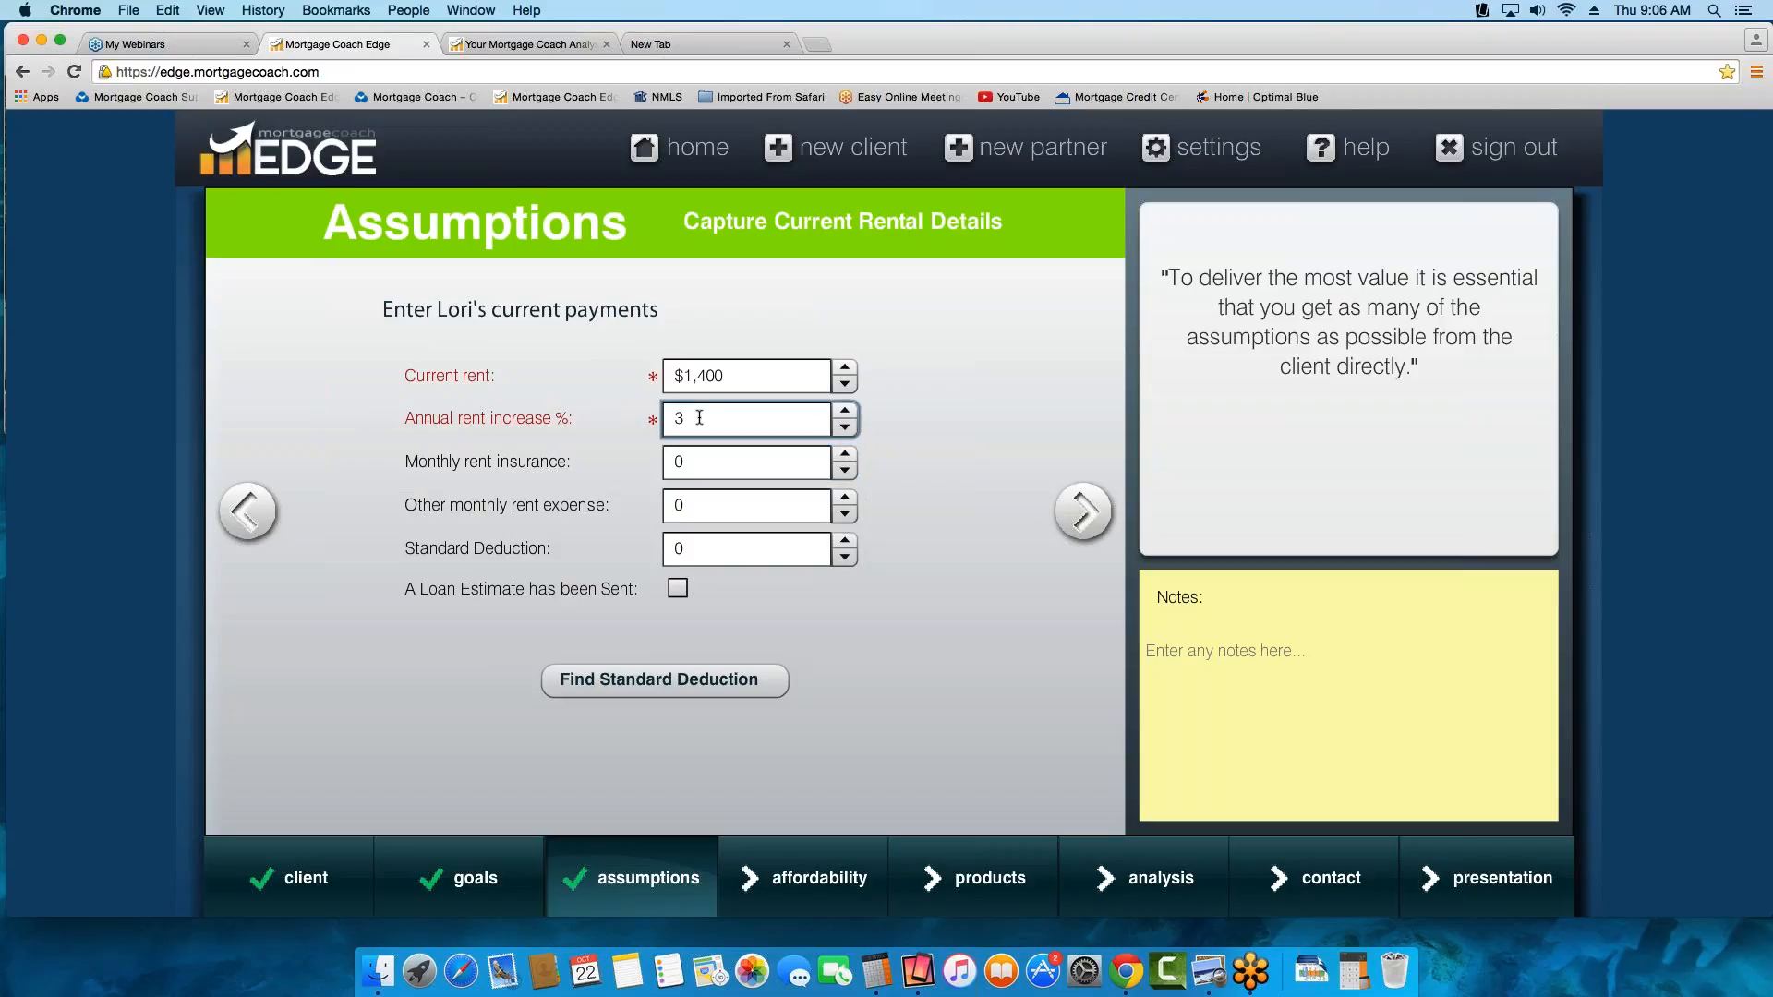
{"action": "left_click_drag", "start_coordinate": [699, 418], "coordinate": [635, 418]}
{"action": "key", "text": "BackSpace"}
{"action": "left_click", "coordinate": [1084, 512]}
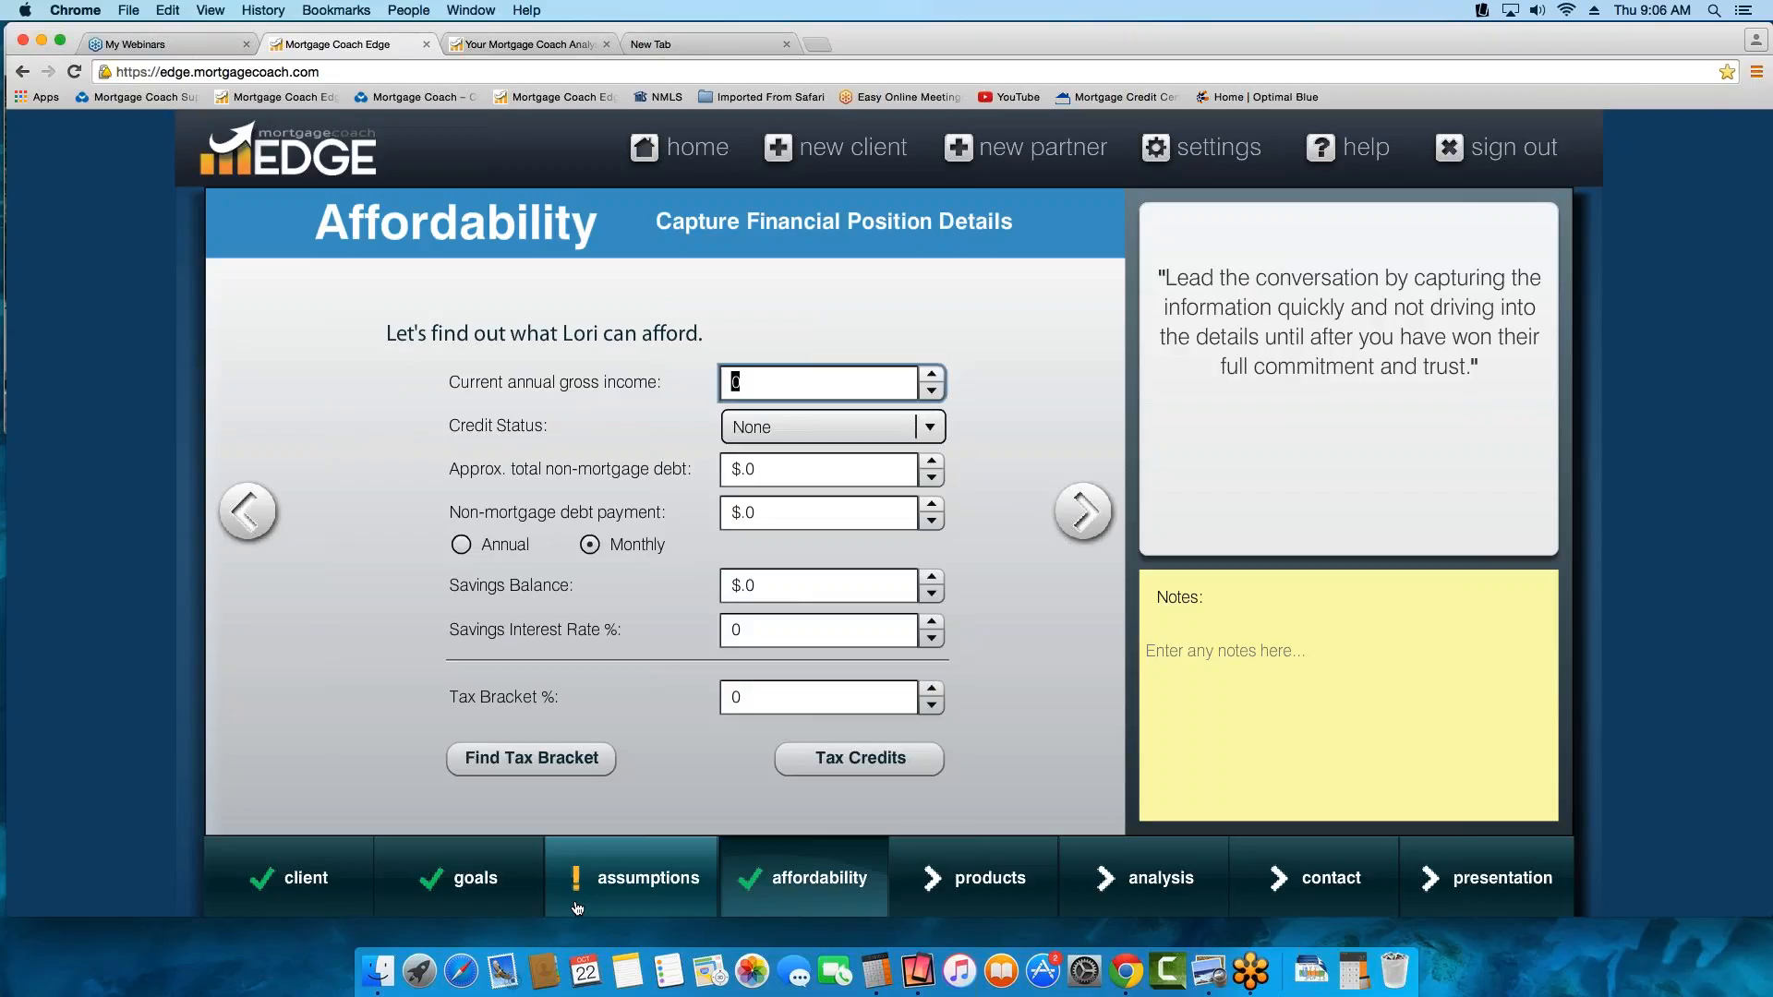
Return to Assumptions, set the annual rent increase to 3%, and check the section's completion status from Affordability before going back
{"action": "left_click", "coordinate": [248, 511]}
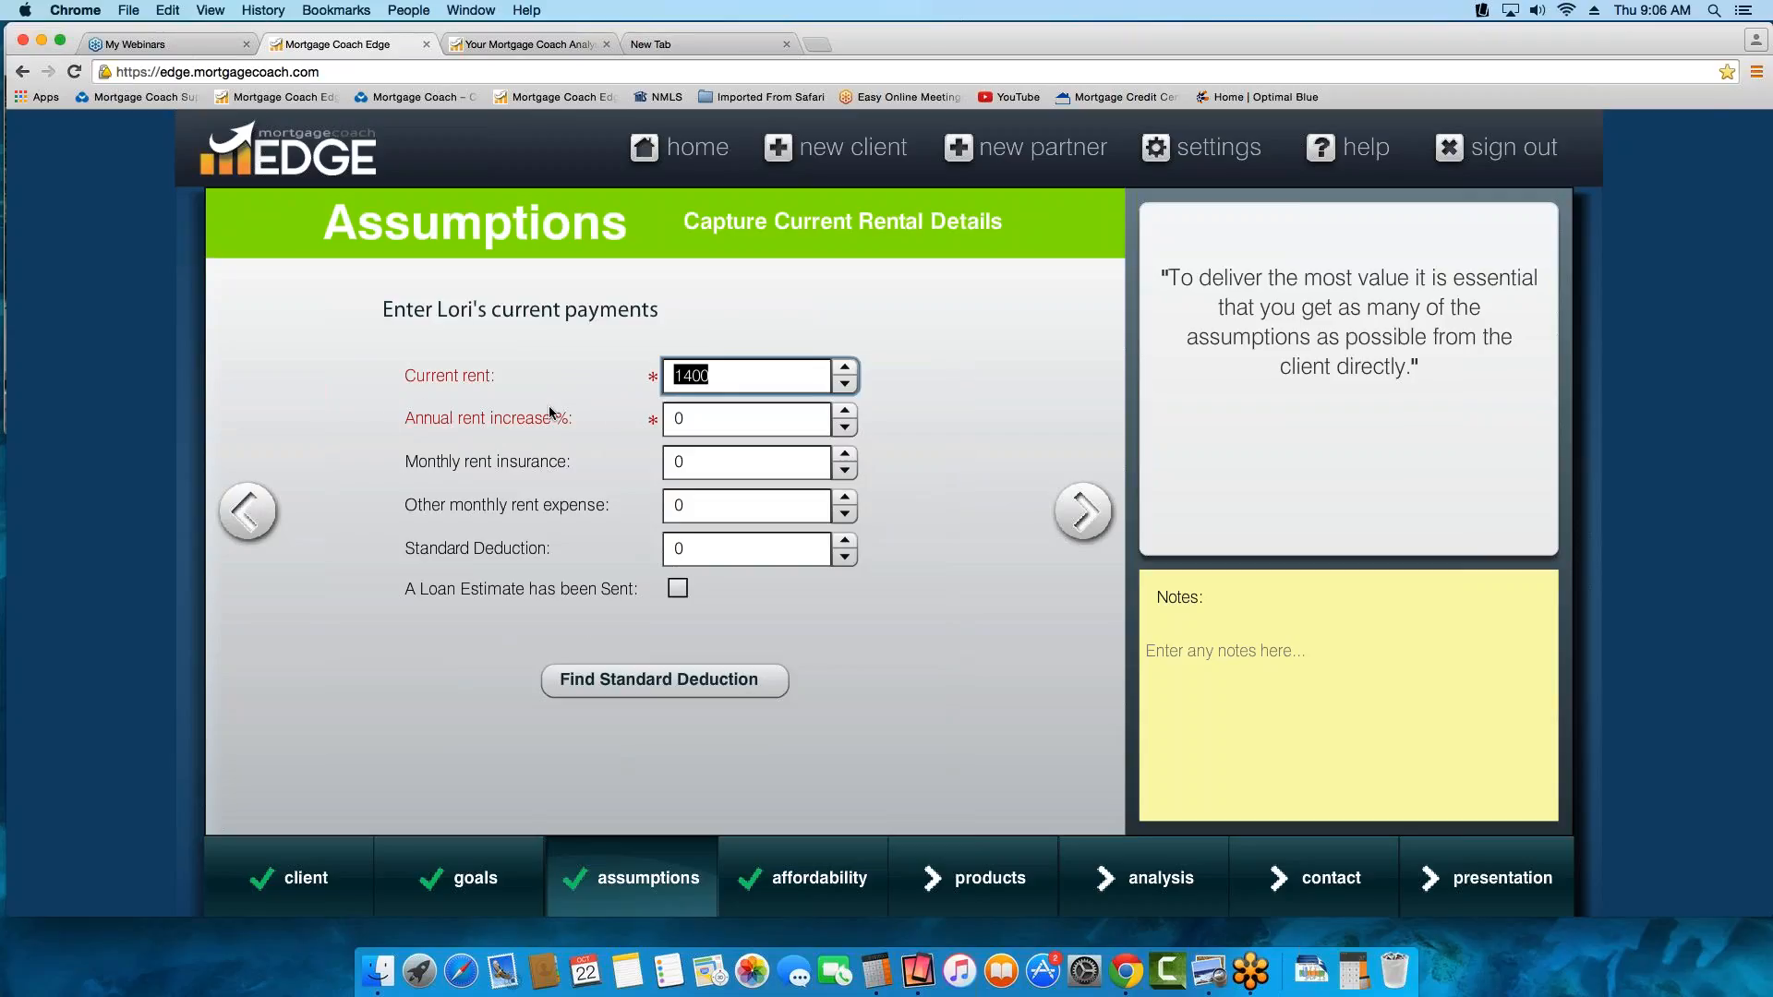
{"action": "left_click", "coordinate": [699, 417]}
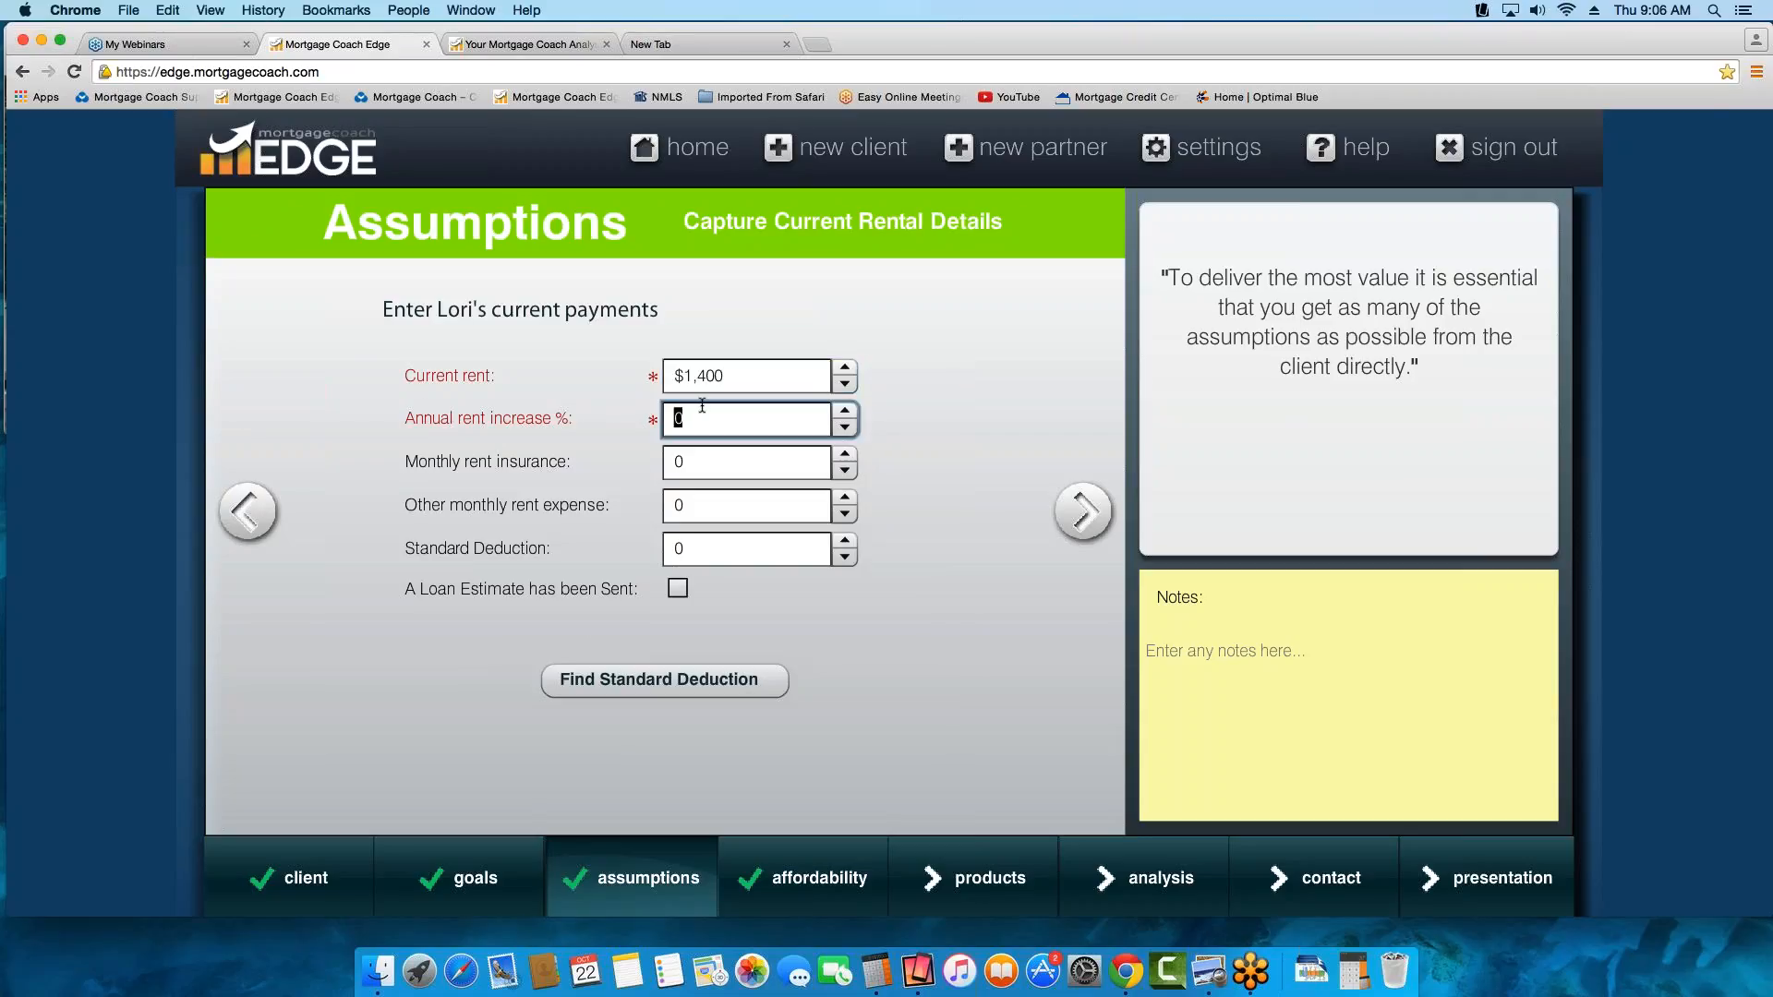
{"action": "type", "text": "3"}
{"action": "key", "text": "Tab"}
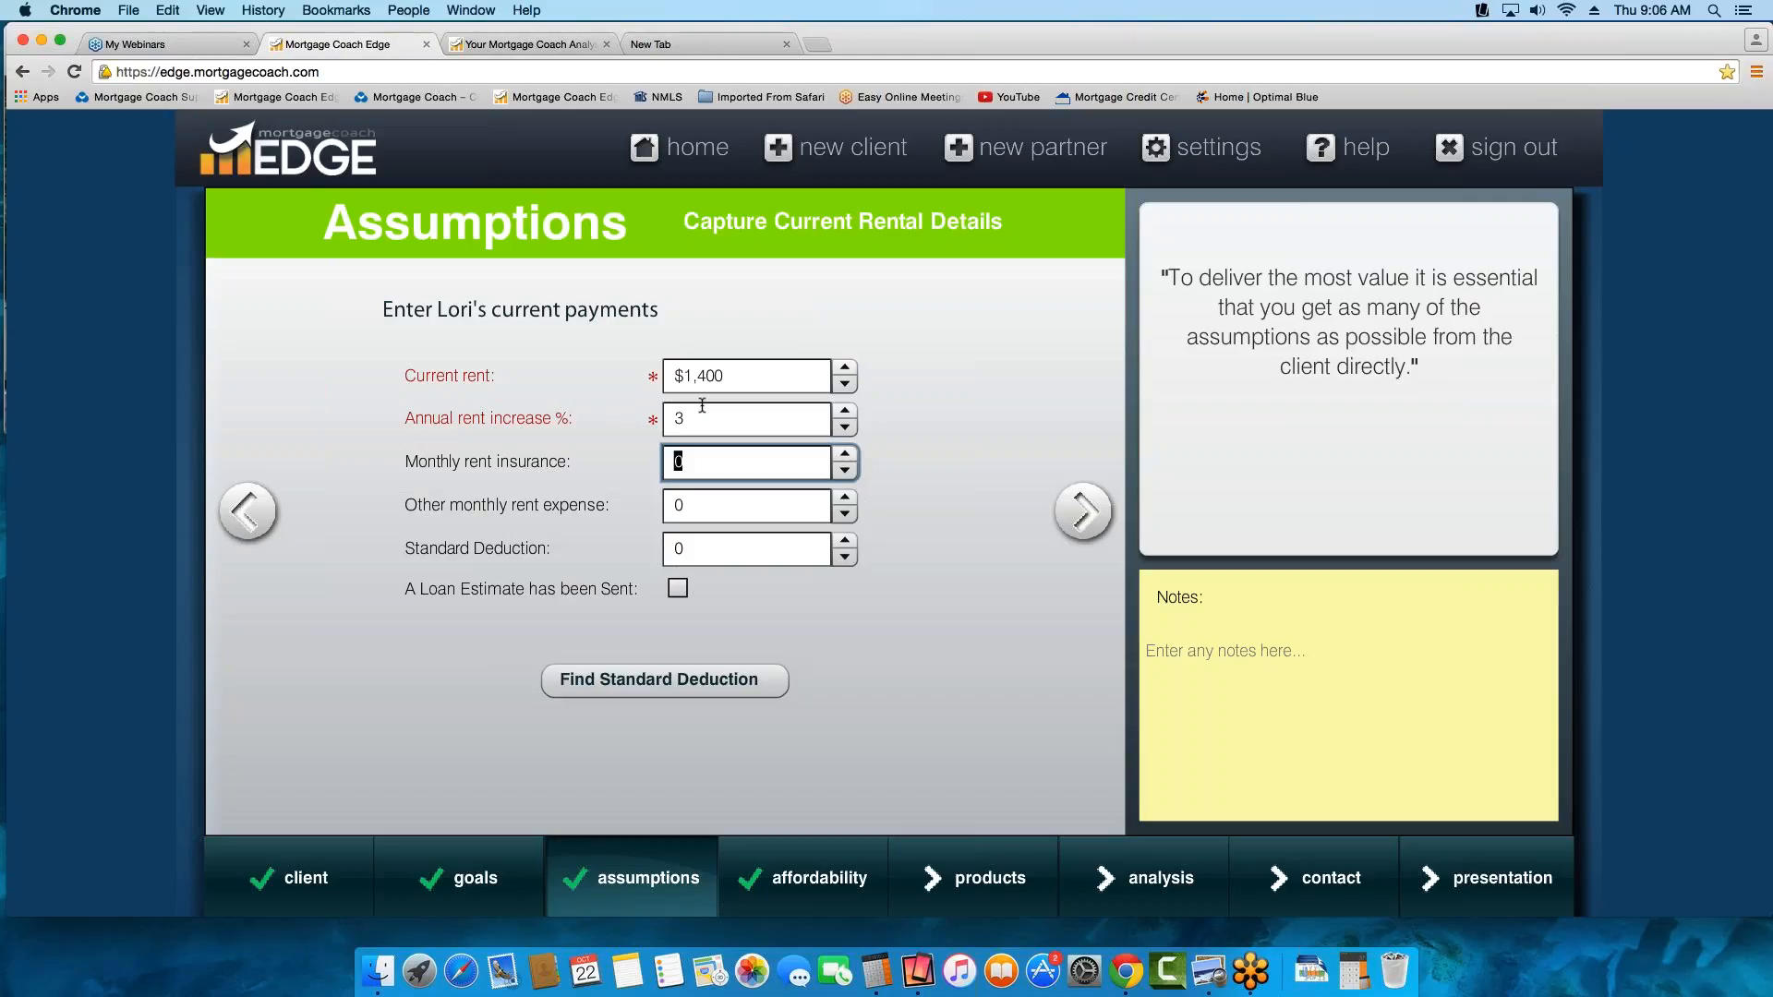
{"action": "left_click", "coordinate": [1077, 517]}
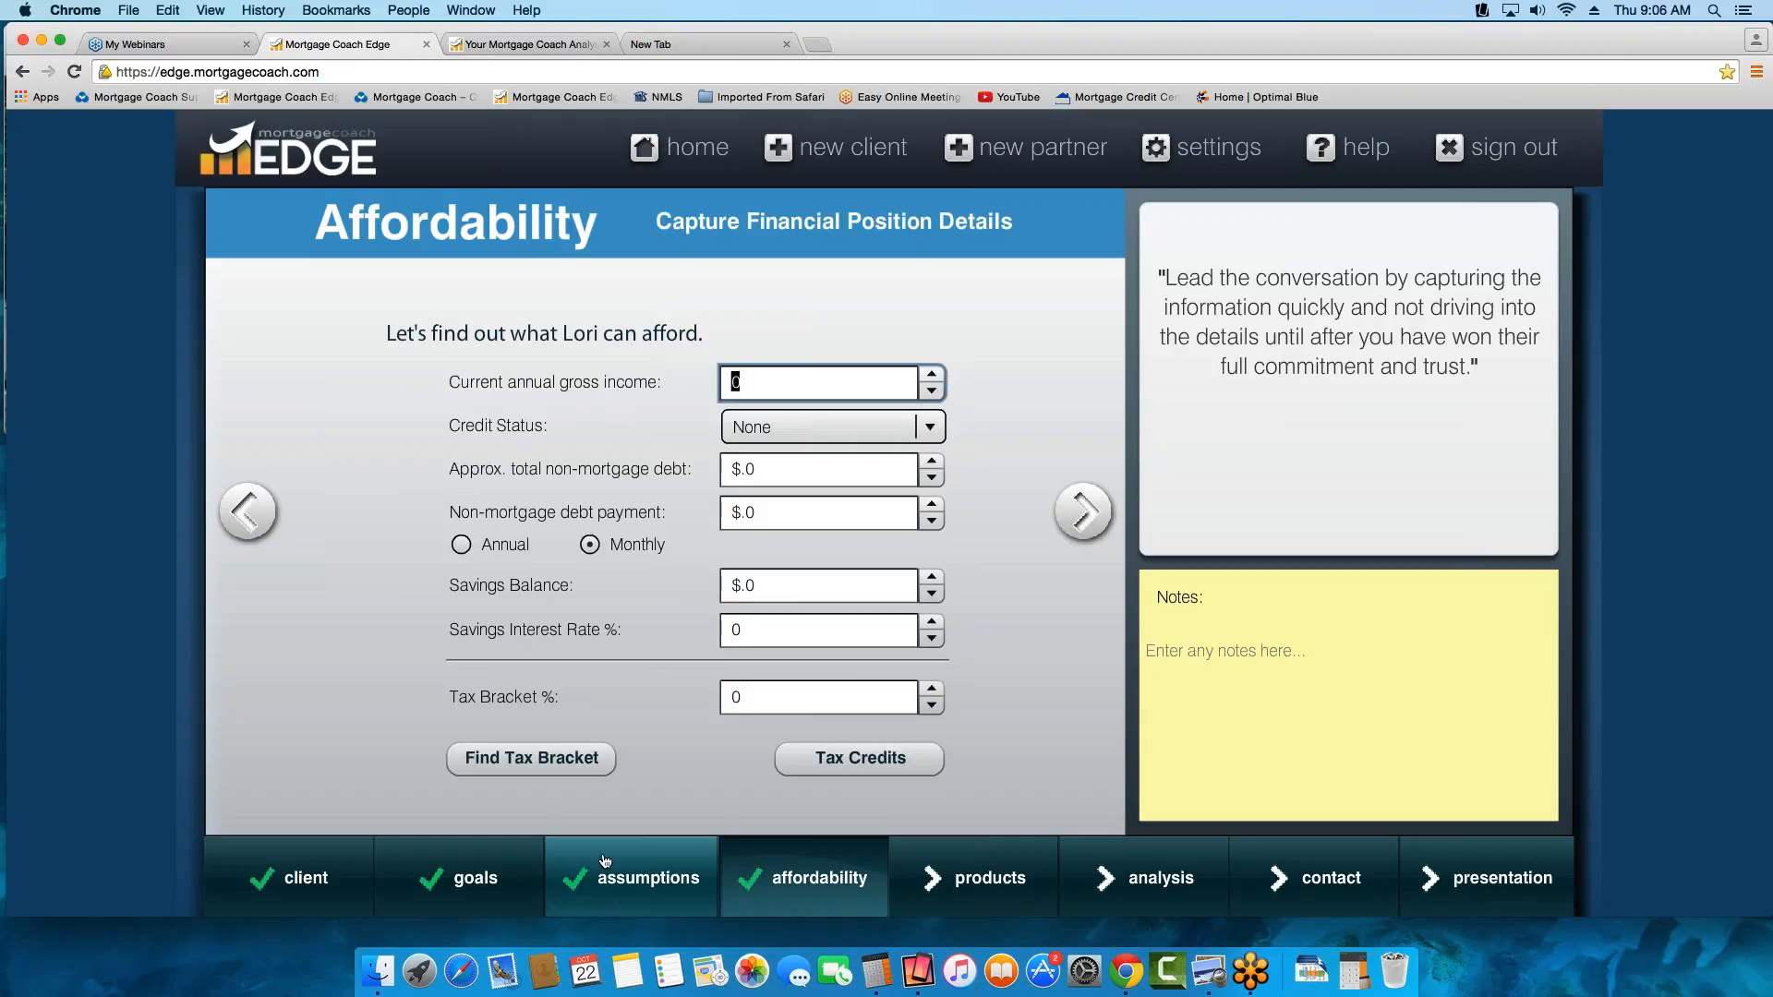
{"action": "left_click", "coordinate": [245, 515]}
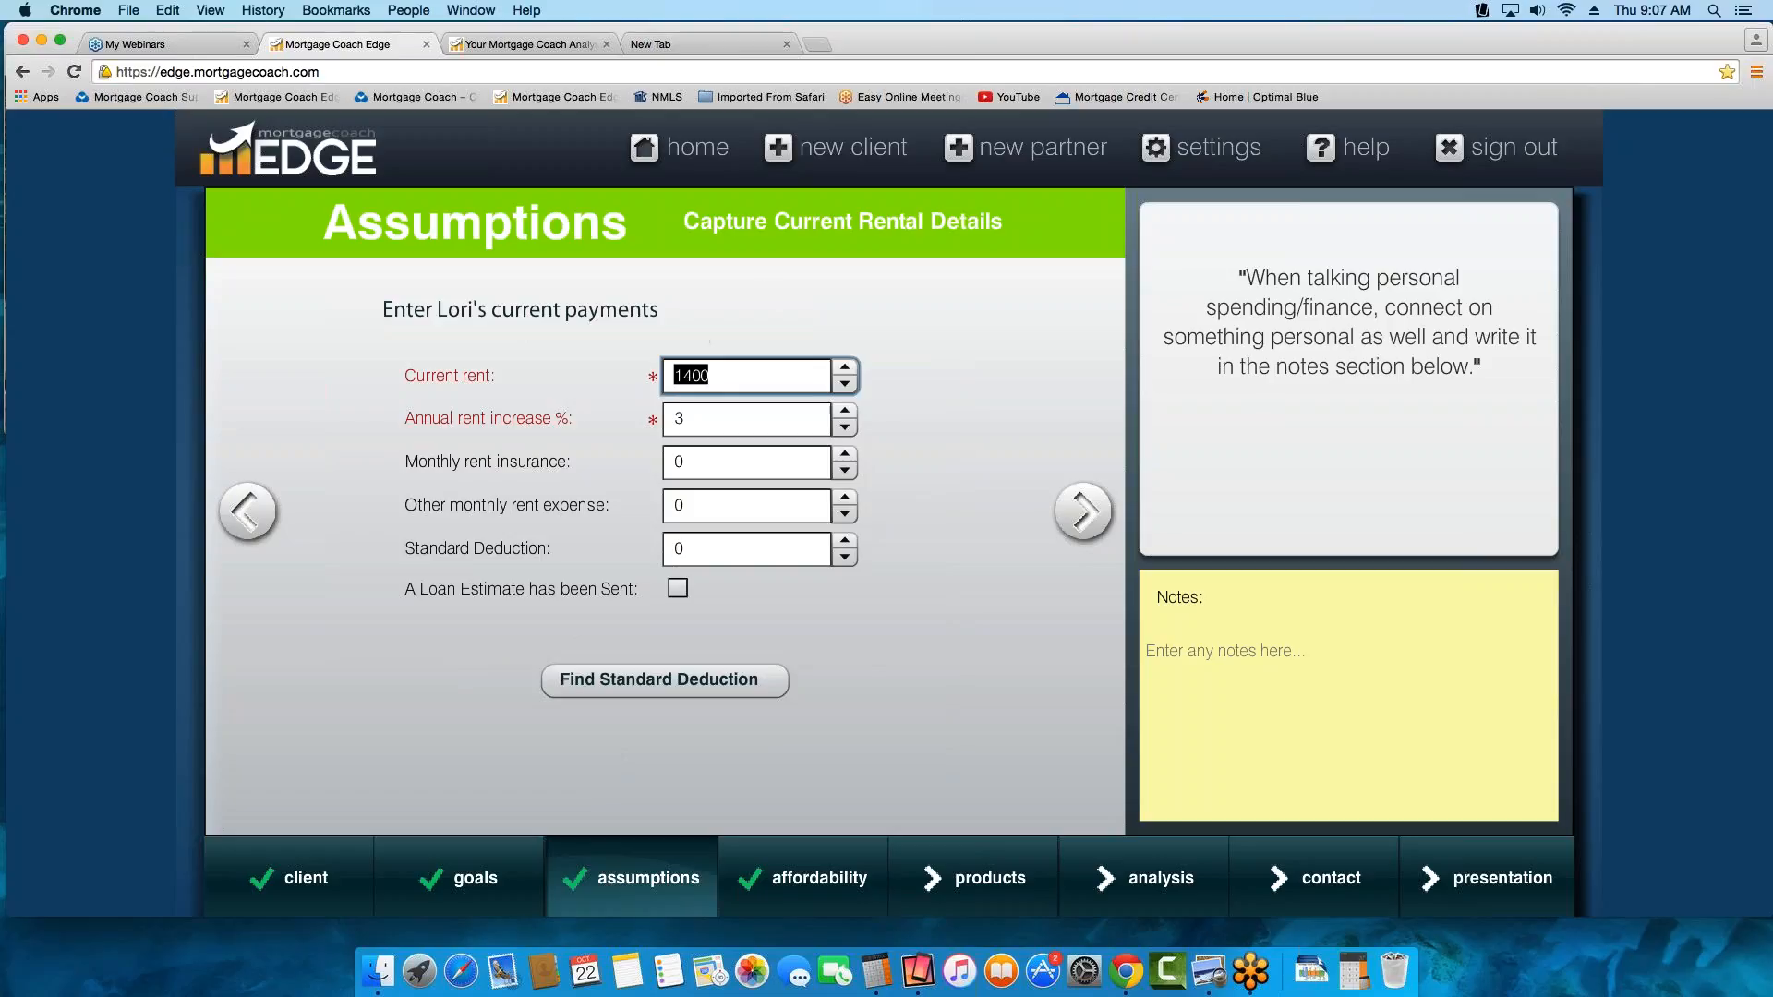
Set the monthly rent insurance to 25 and leave the other monthly rent expense at 0
{"action": "left_click", "coordinate": [720, 458]}
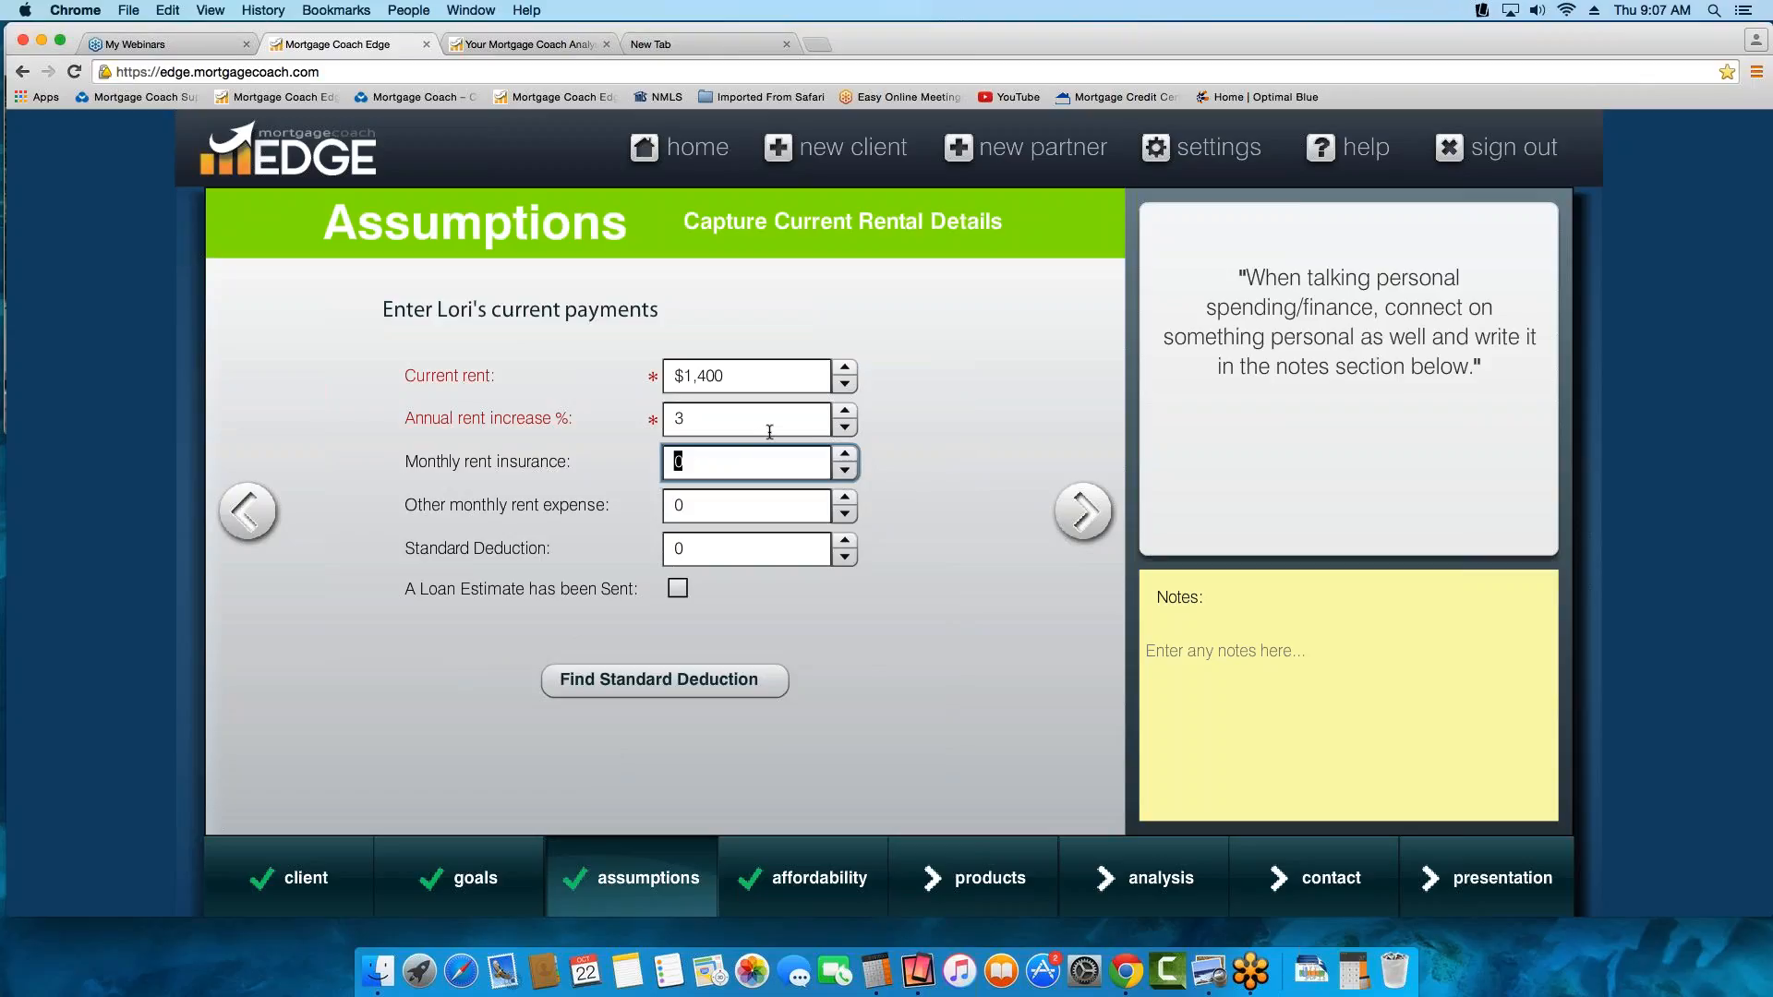
{"action": "type", "text": "25"}
{"action": "left_click", "coordinate": [723, 506]}
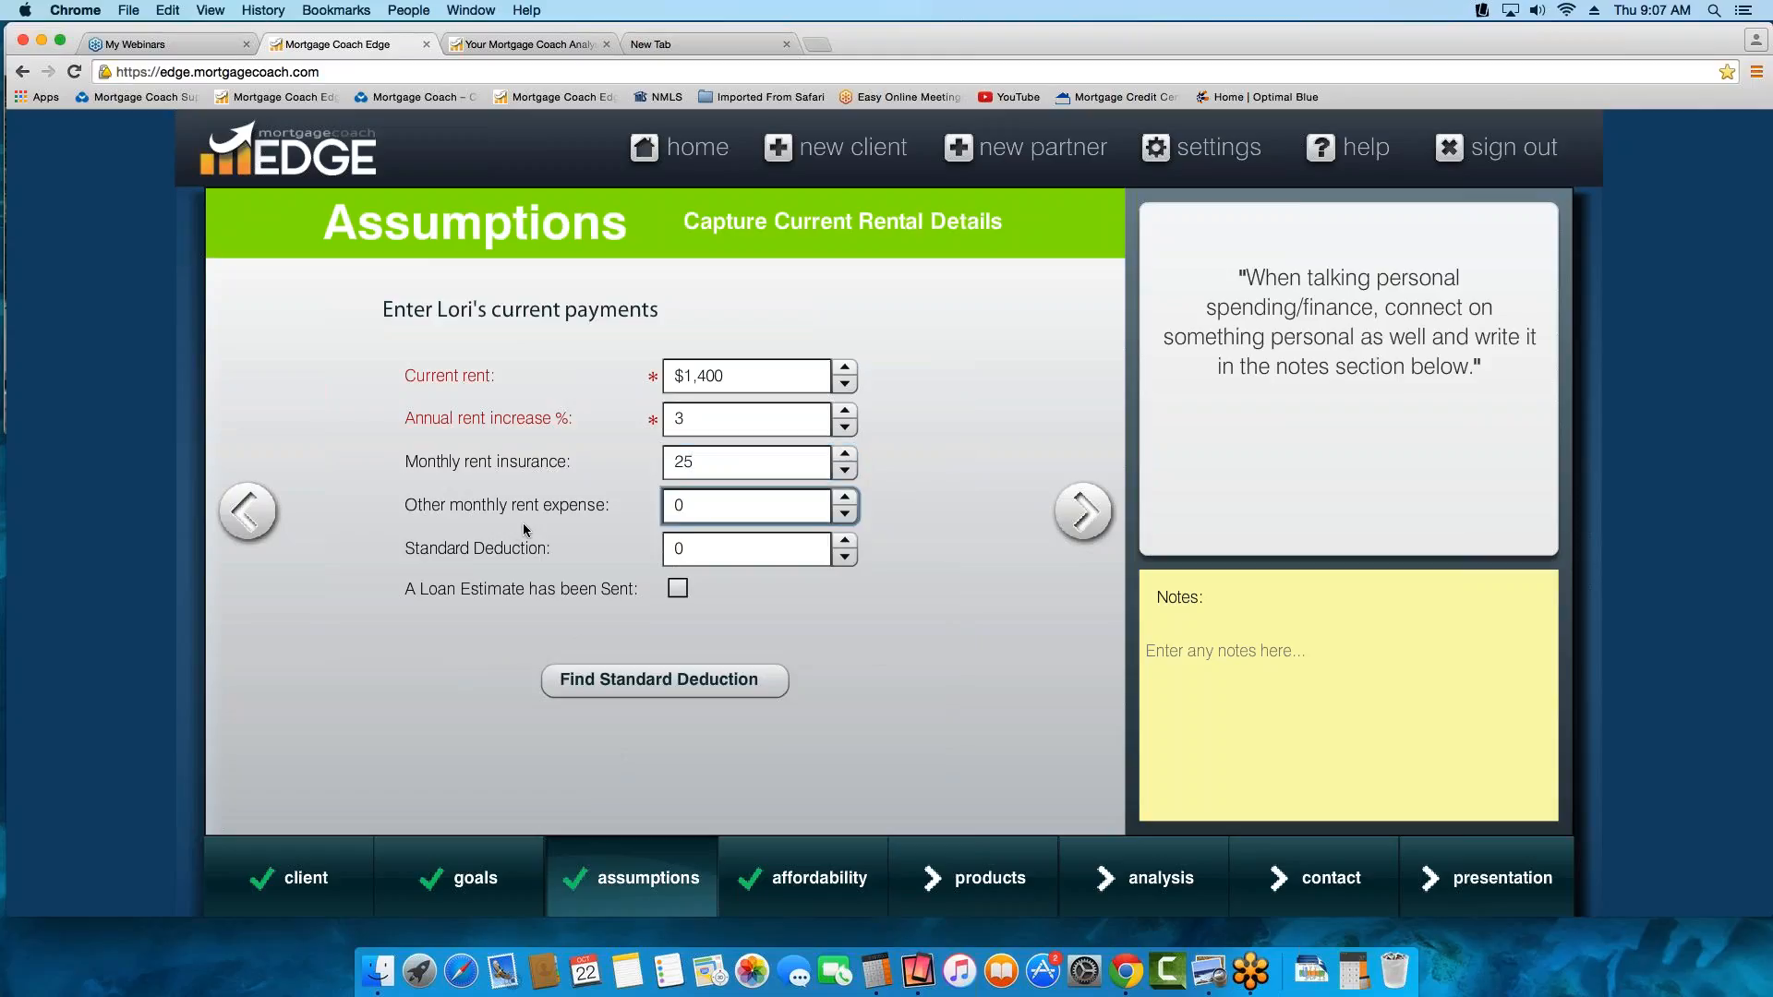
{"action": "left_click_drag", "start_coordinate": [700, 505], "coordinate": [576, 499]}
{"action": "left_click_drag", "start_coordinate": [699, 554], "coordinate": [424, 555]}
Look up the standard deduction by starting the IRS Interactive Tax Assistant interview and choosing tax year 2014
{"action": "left_click", "coordinate": [736, 551]}
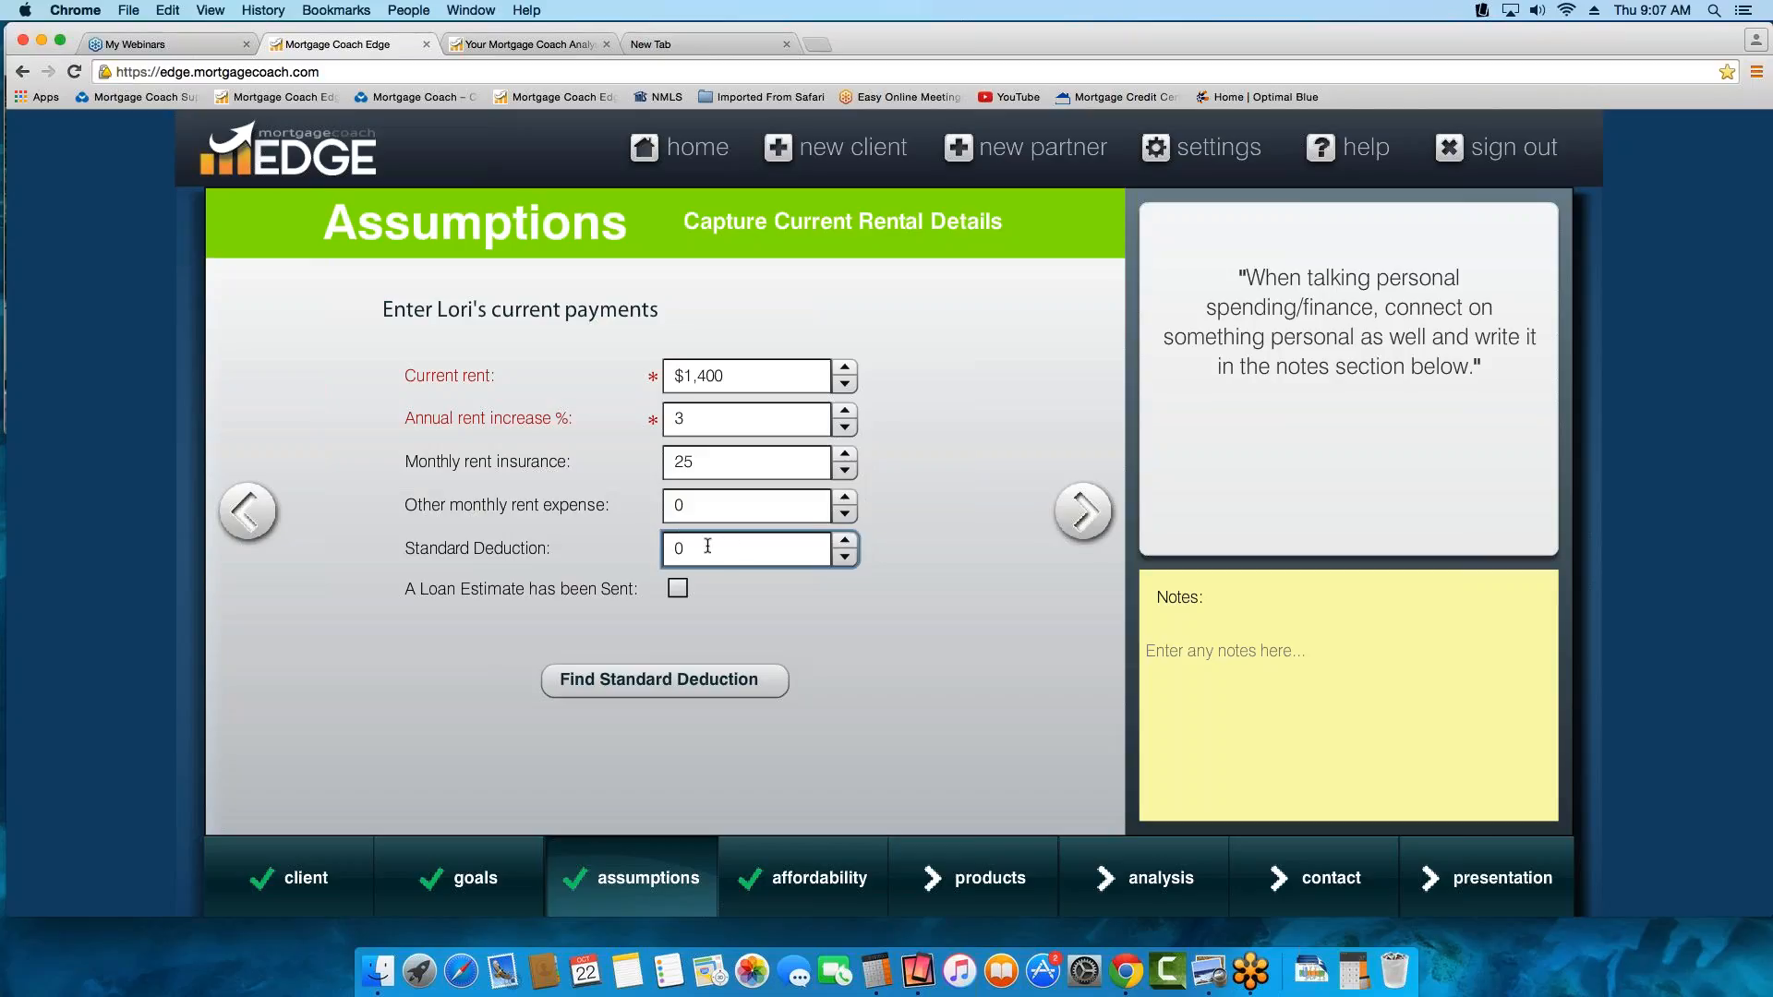
{"action": "left_click", "coordinate": [654, 683]}
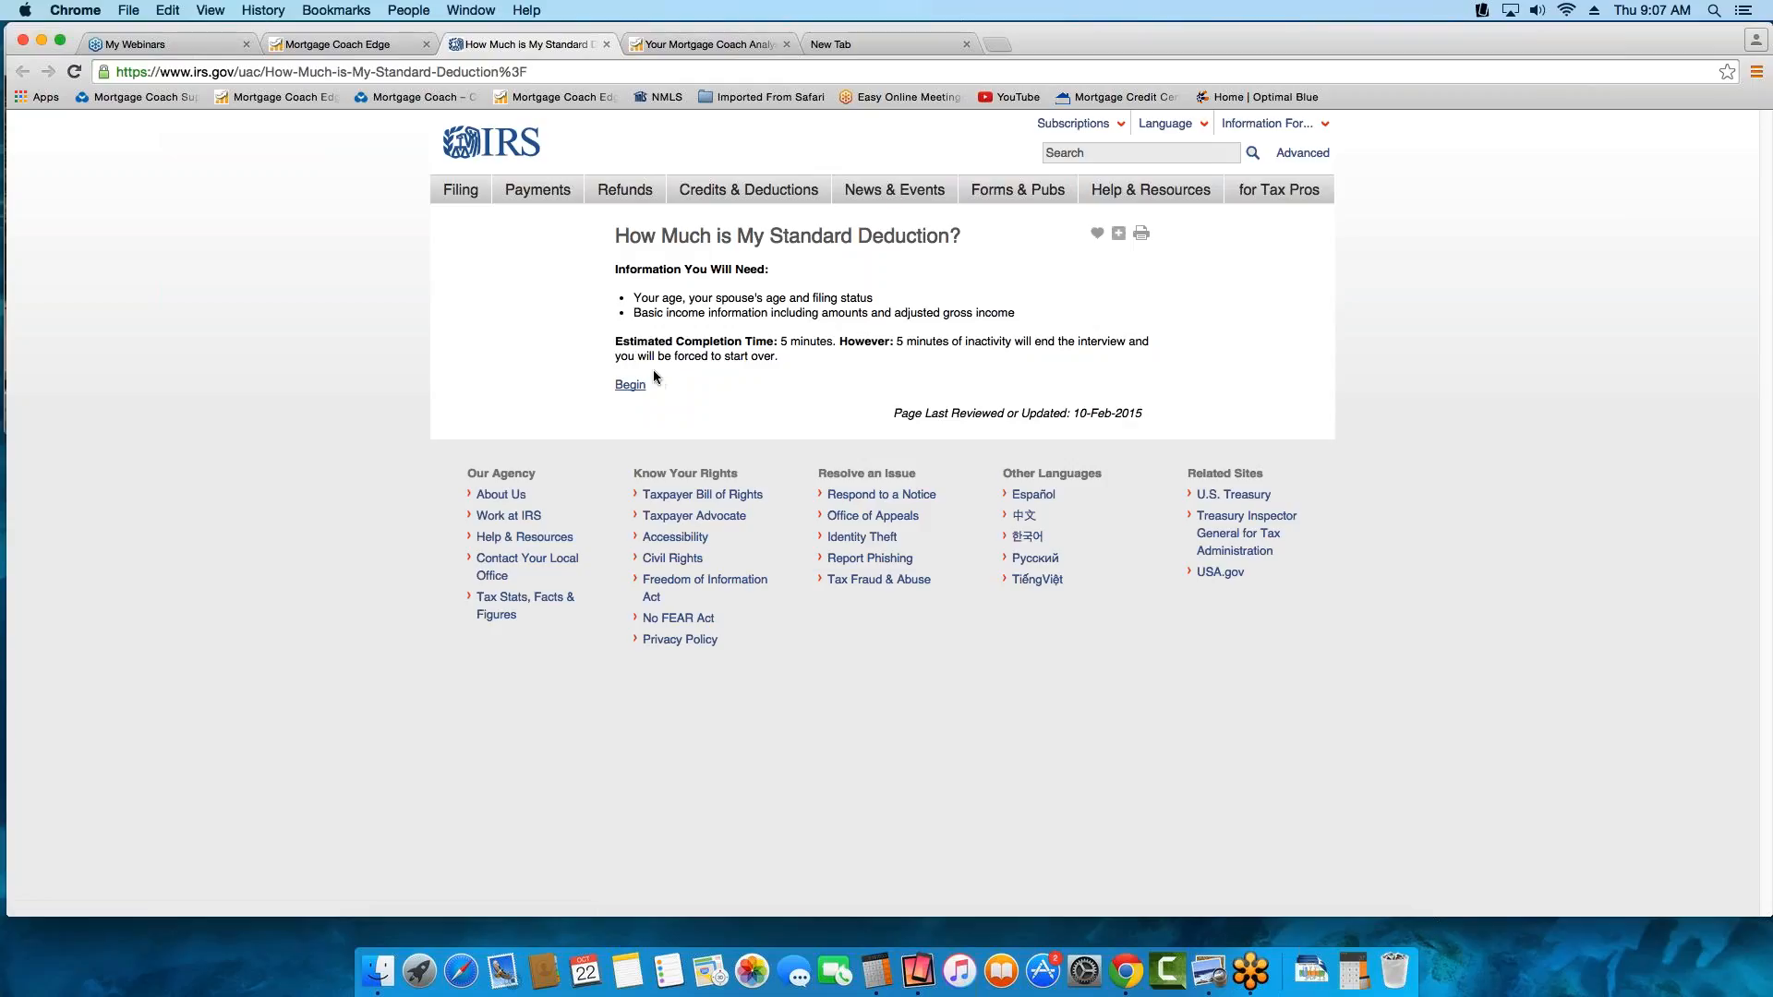
{"action": "left_click", "coordinate": [635, 389]}
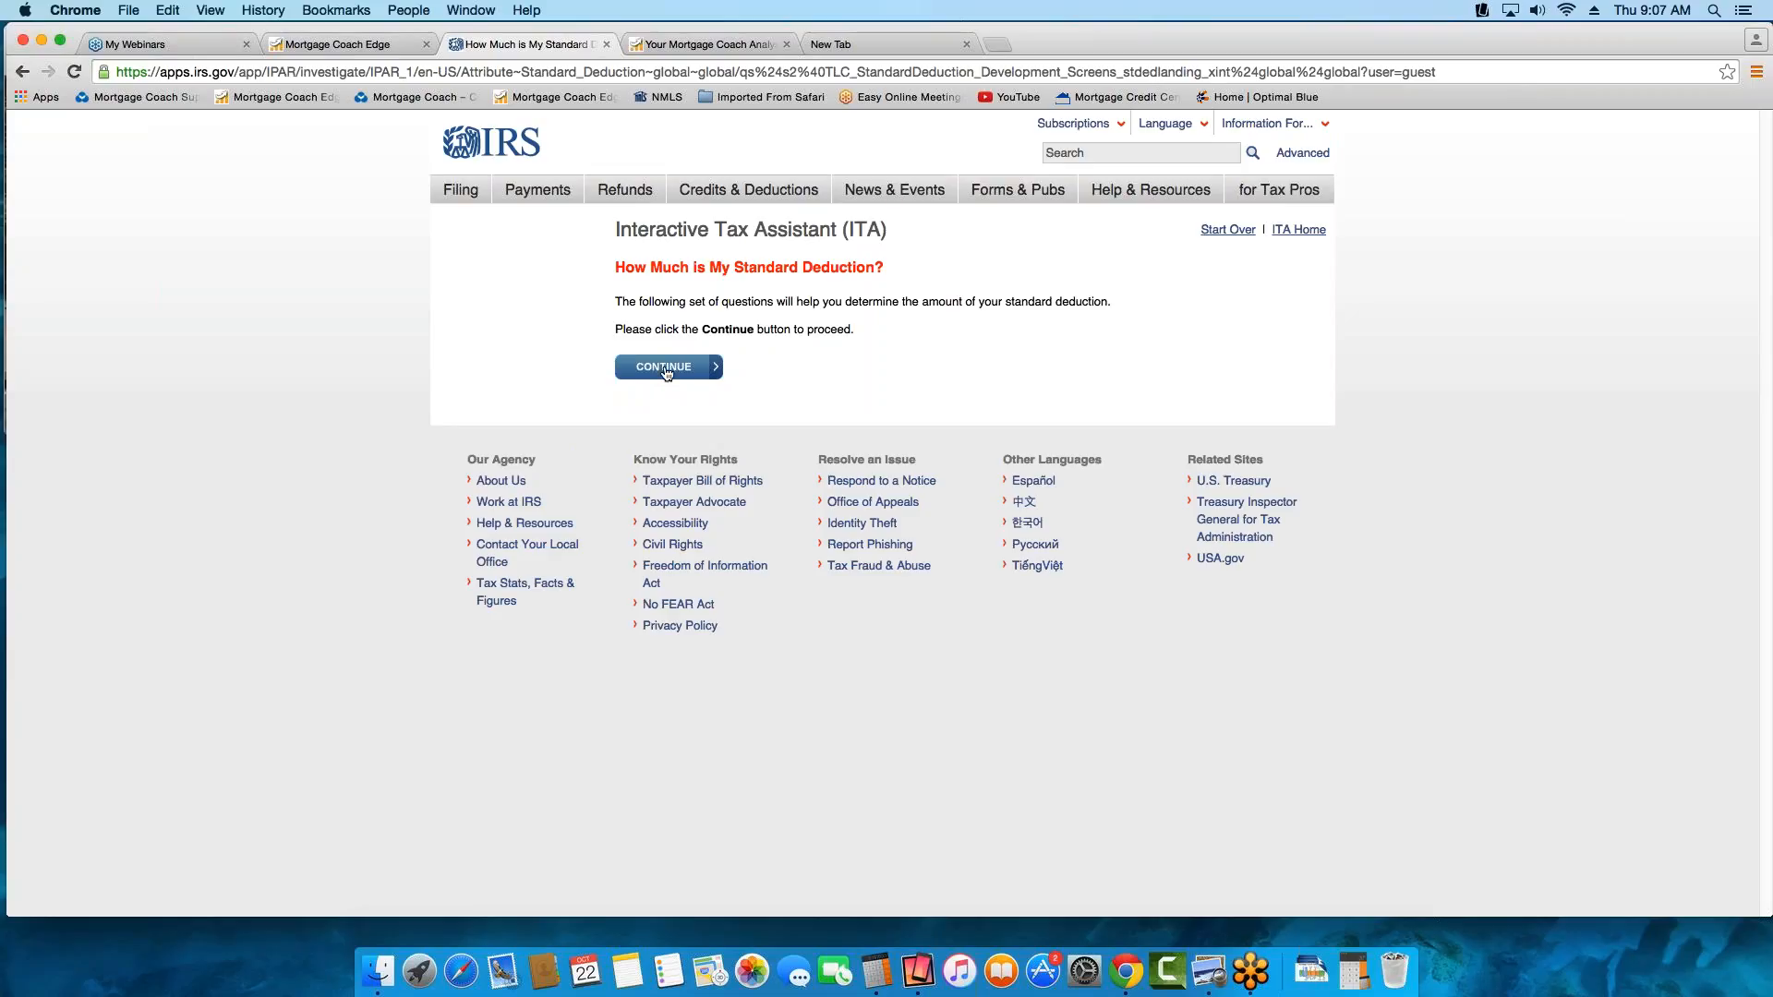
{"action": "left_click", "coordinate": [665, 368]}
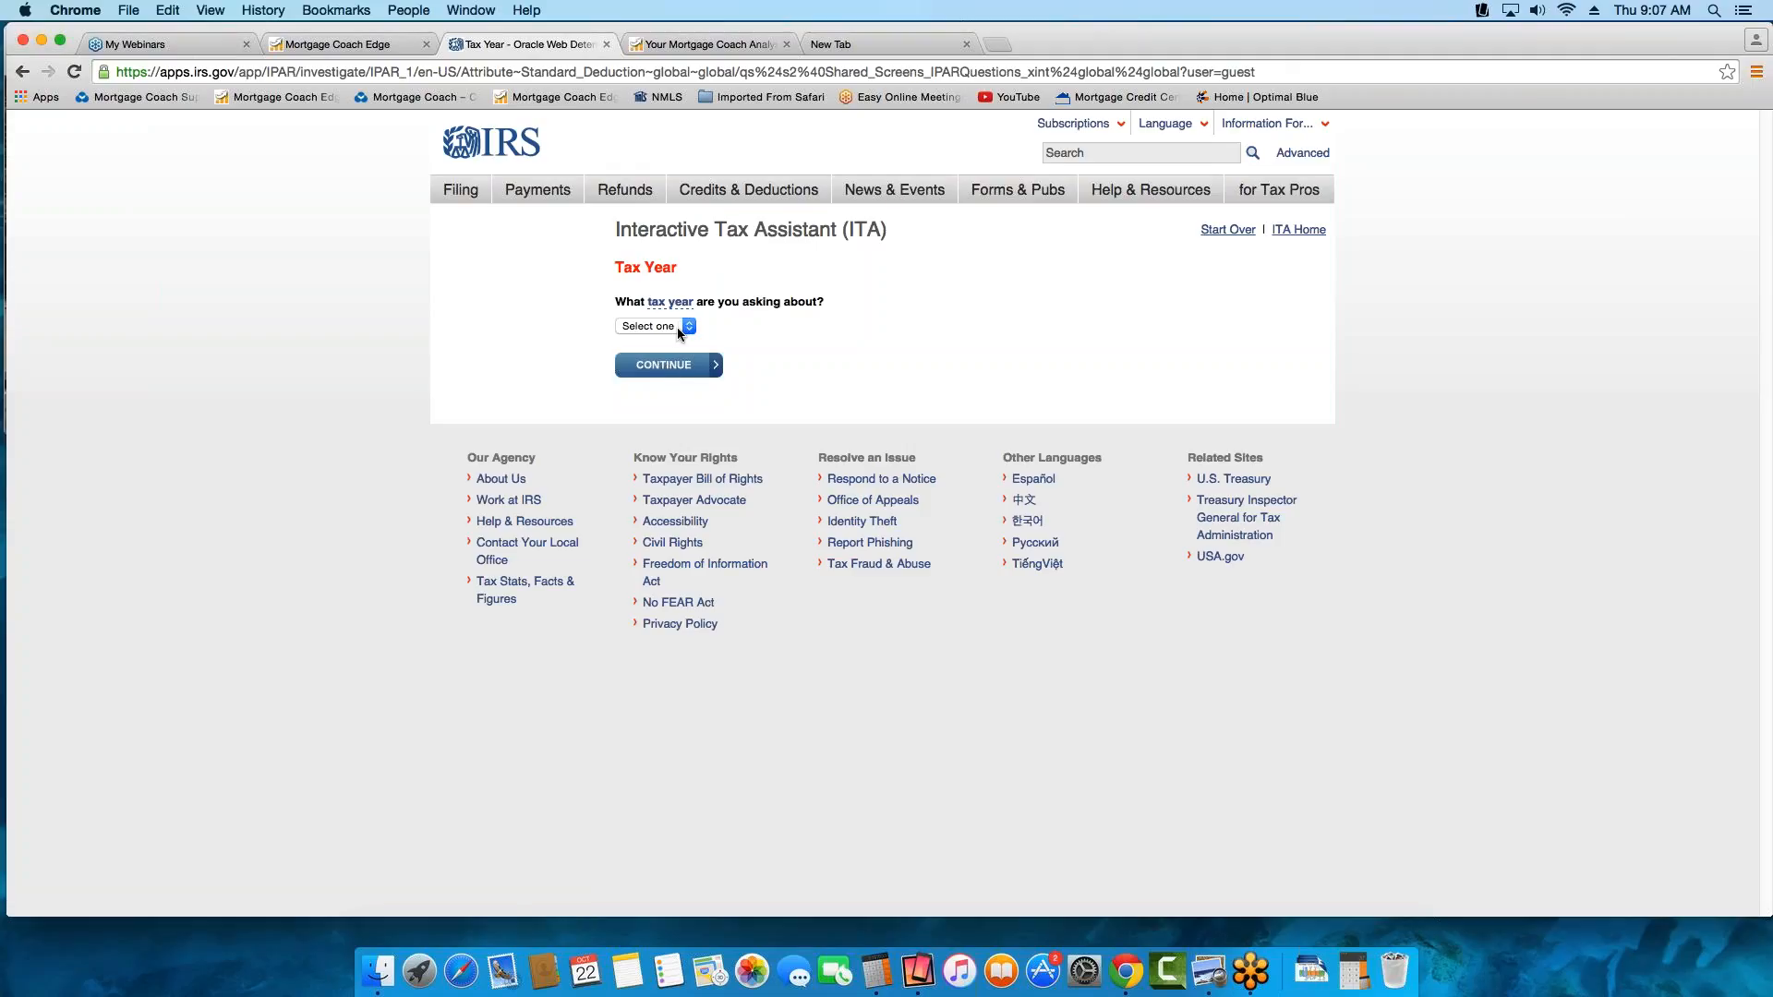
{"action": "left_click", "coordinate": [681, 329]}
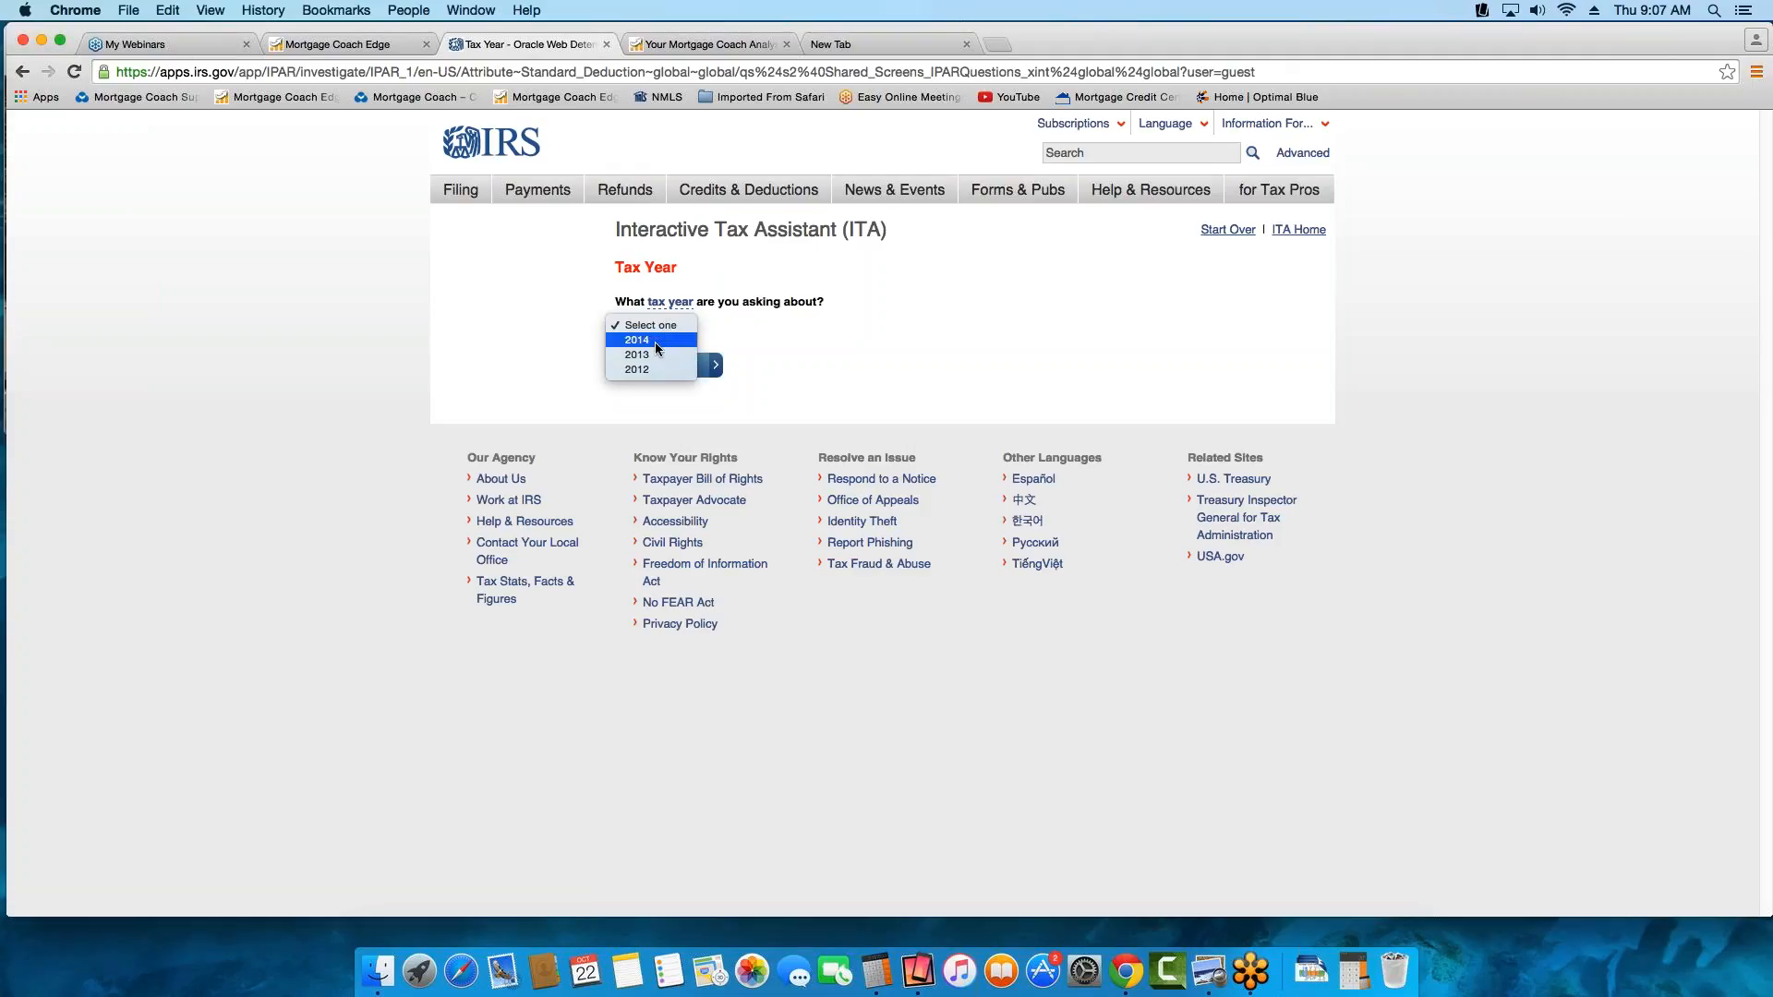
{"action": "left_click", "coordinate": [656, 341]}
{"action": "left_click", "coordinate": [718, 374]}
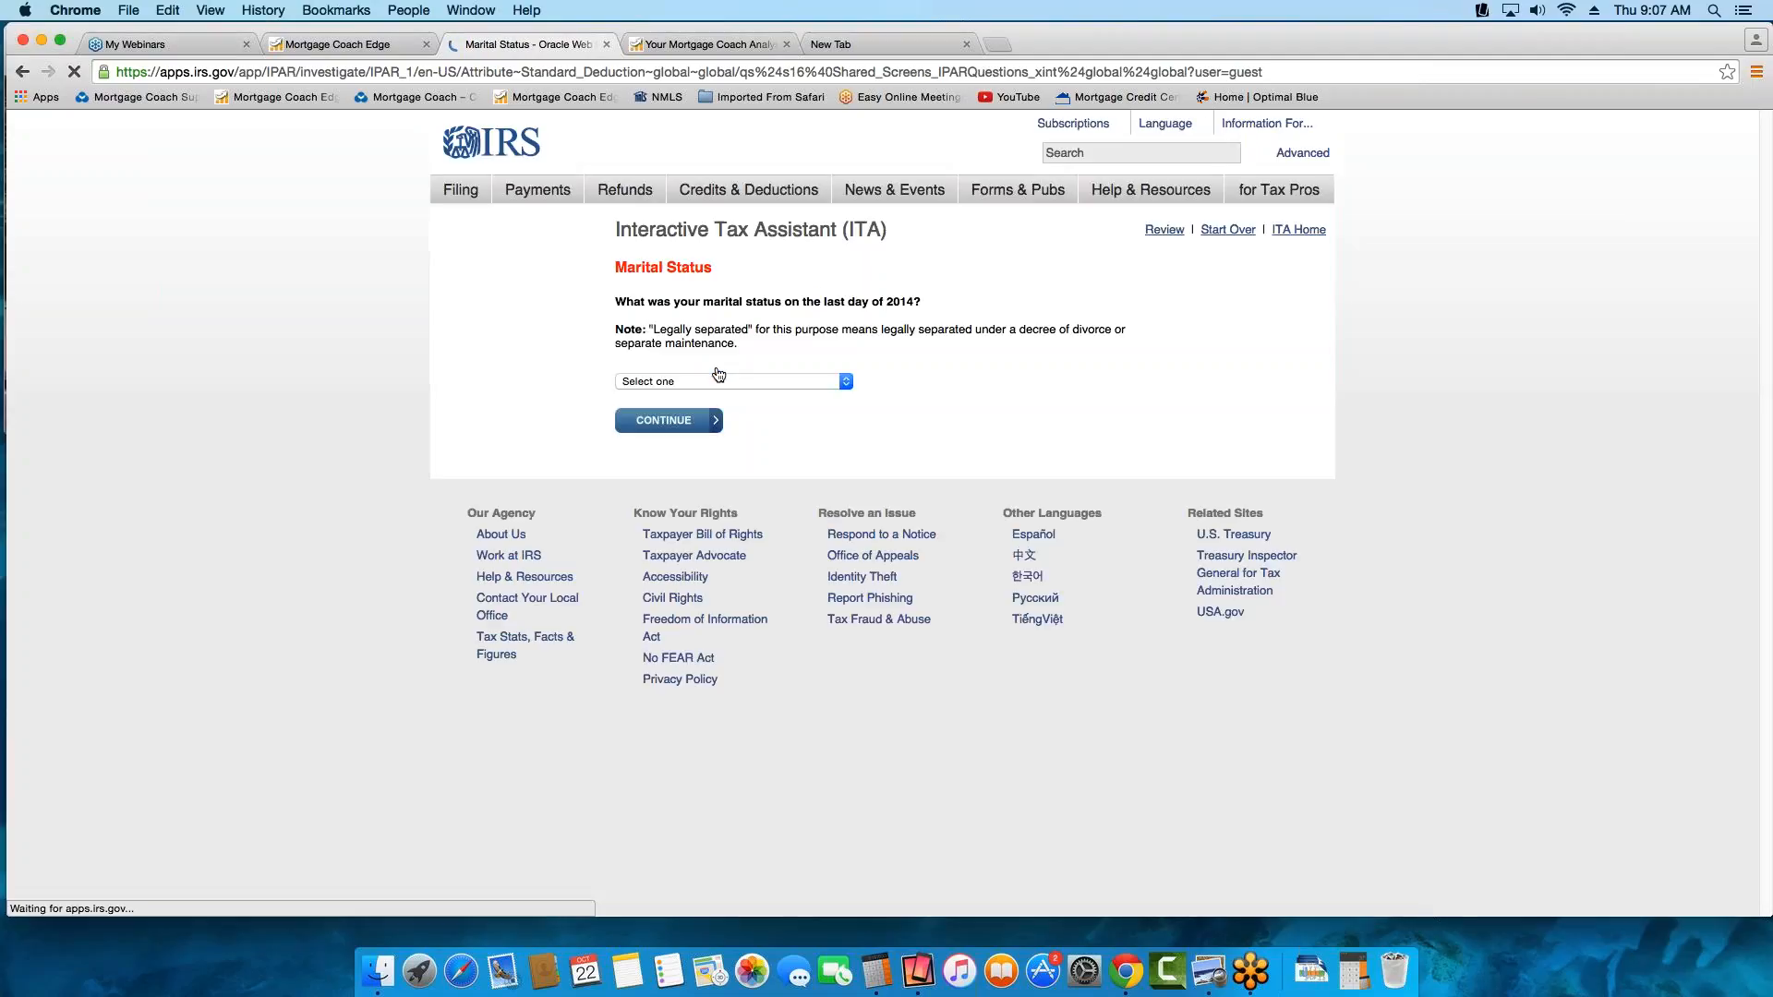
Answer the marital status question with "Single, unmarried, or legally separated" and set the filing status to Single
{"action": "left_click", "coordinate": [728, 382]}
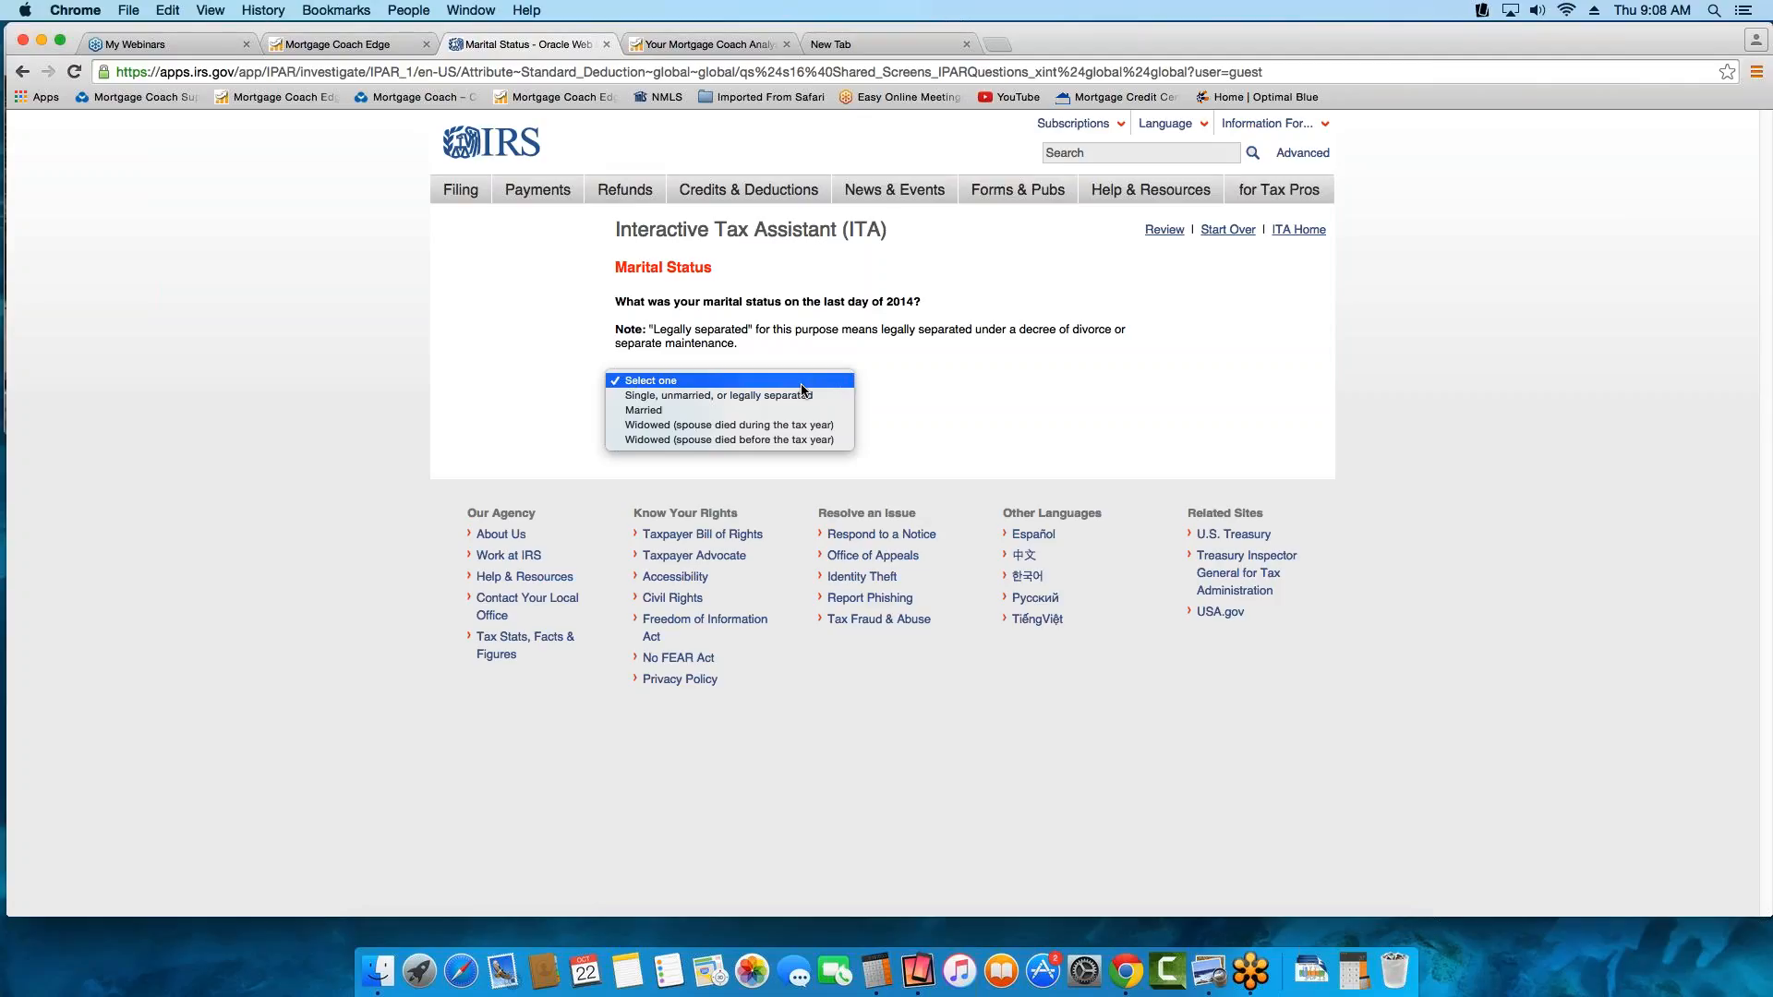
{"action": "left_click", "coordinate": [751, 395]}
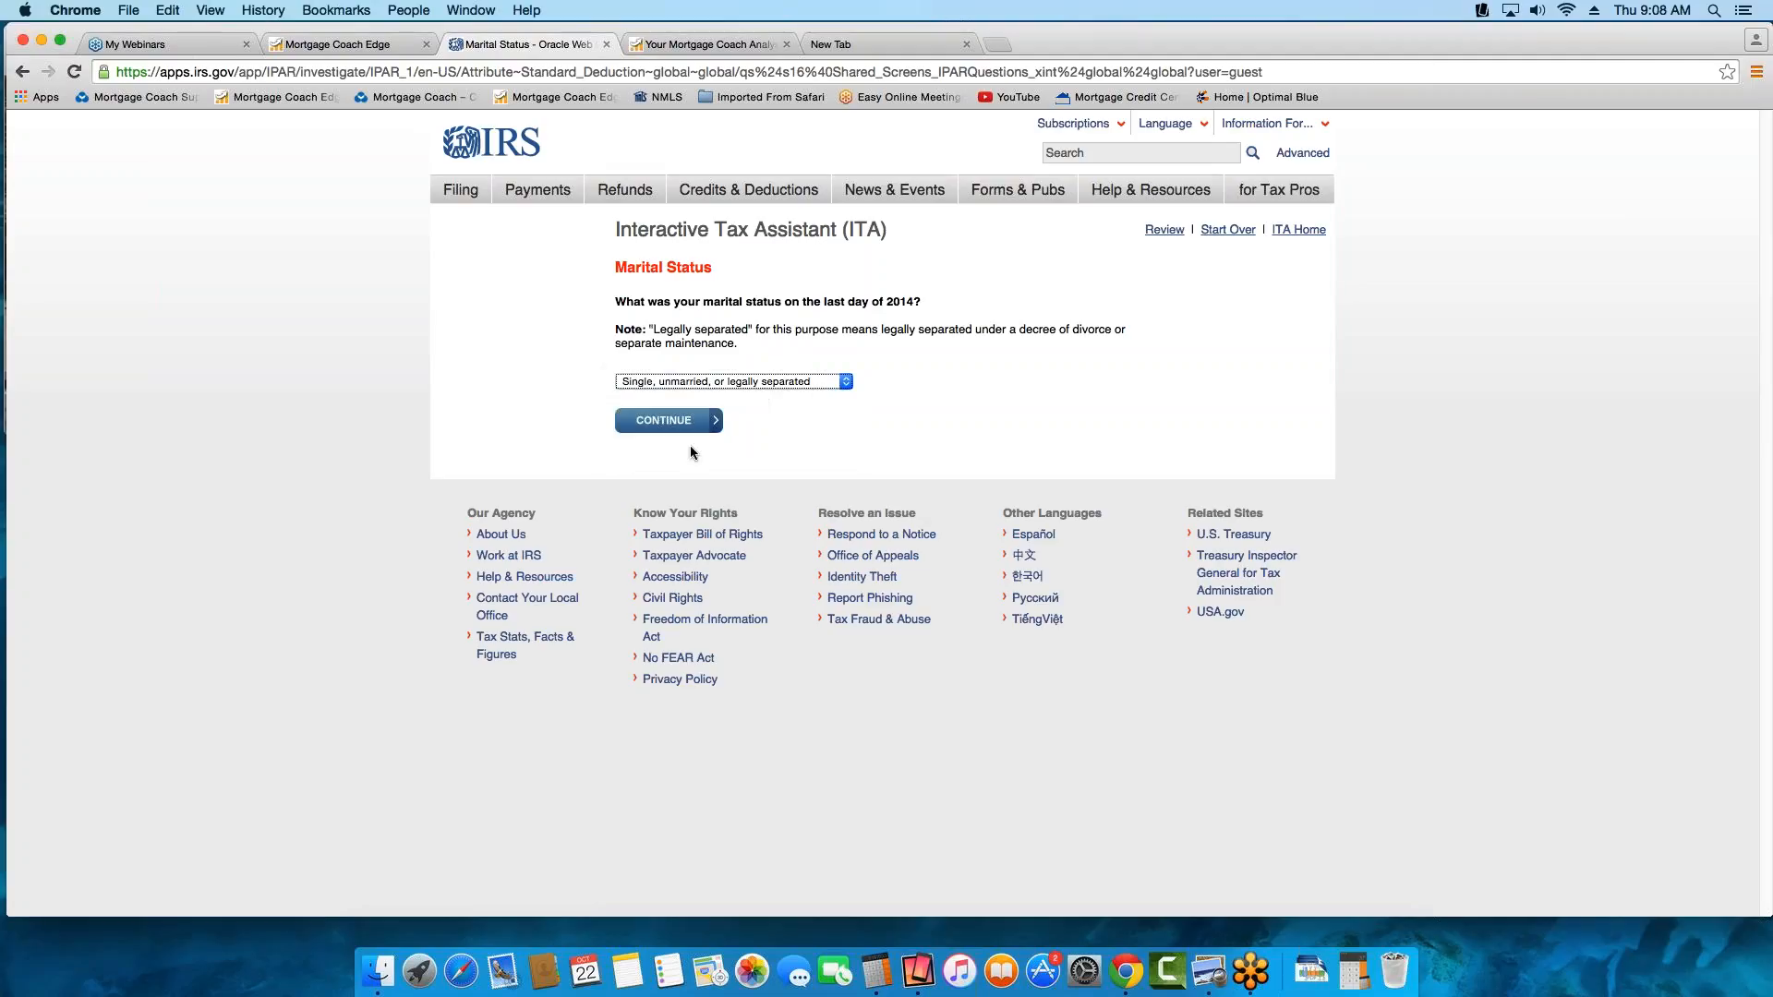
{"action": "left_click", "coordinate": [680, 428]}
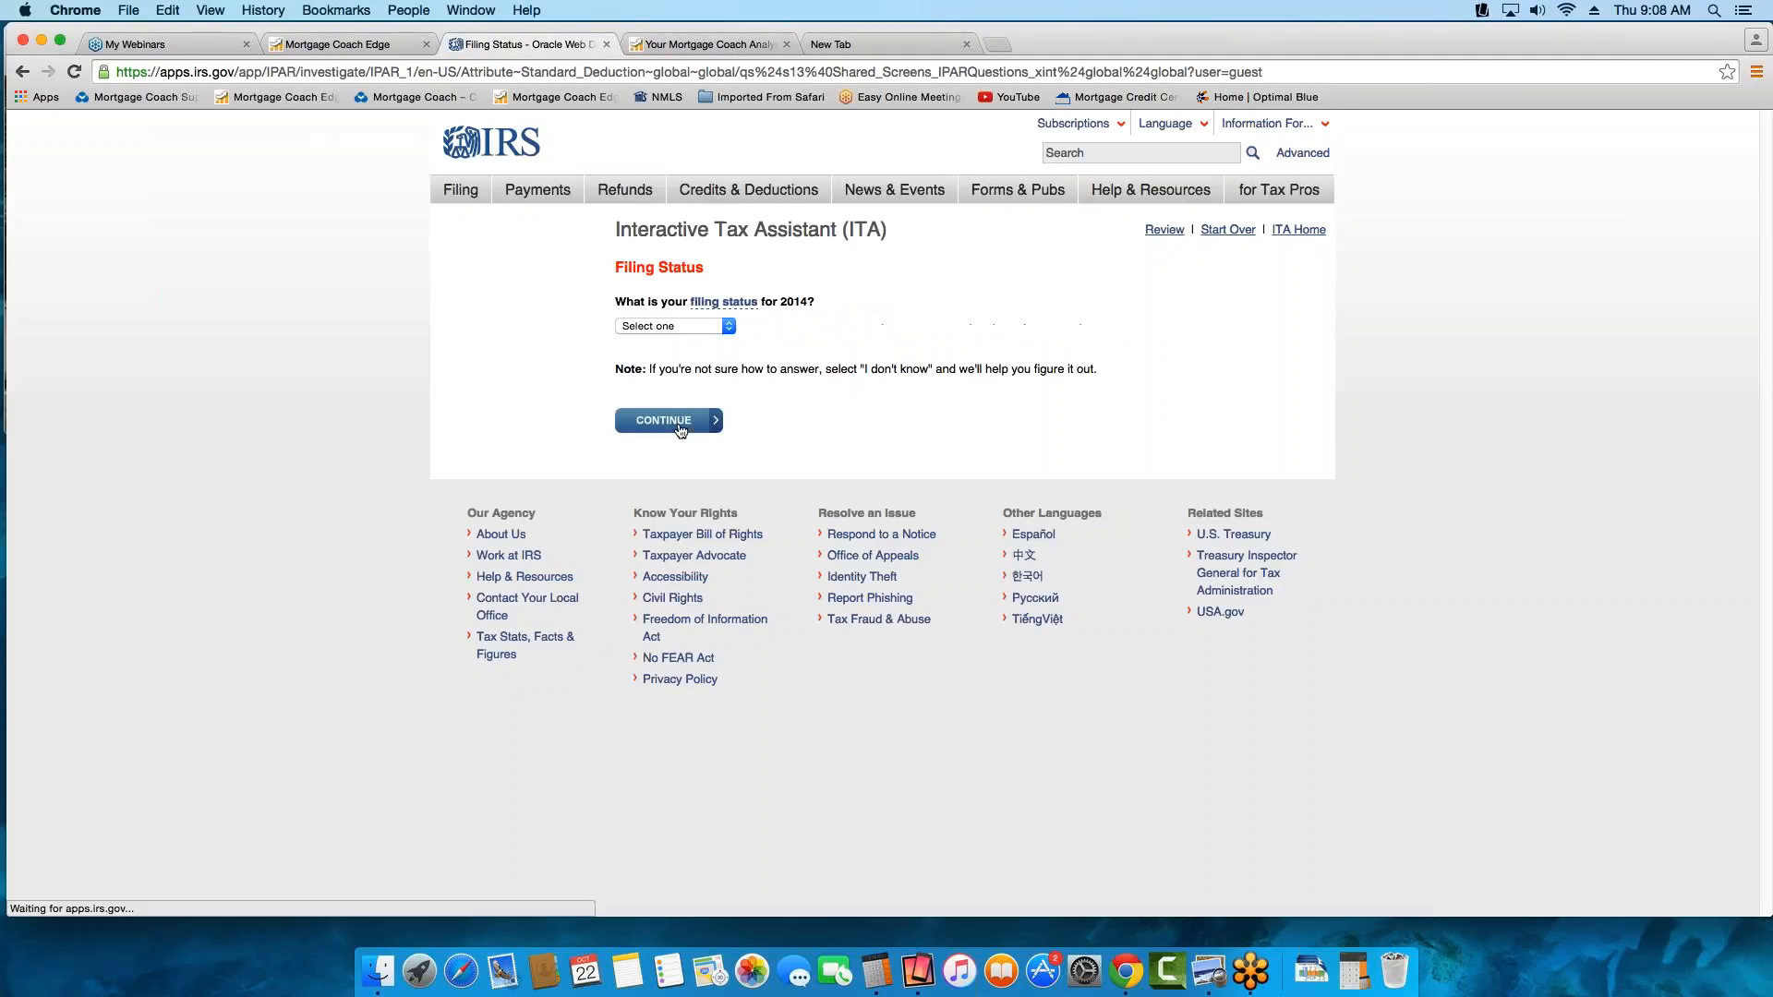
{"action": "left_click", "coordinate": [729, 327]}
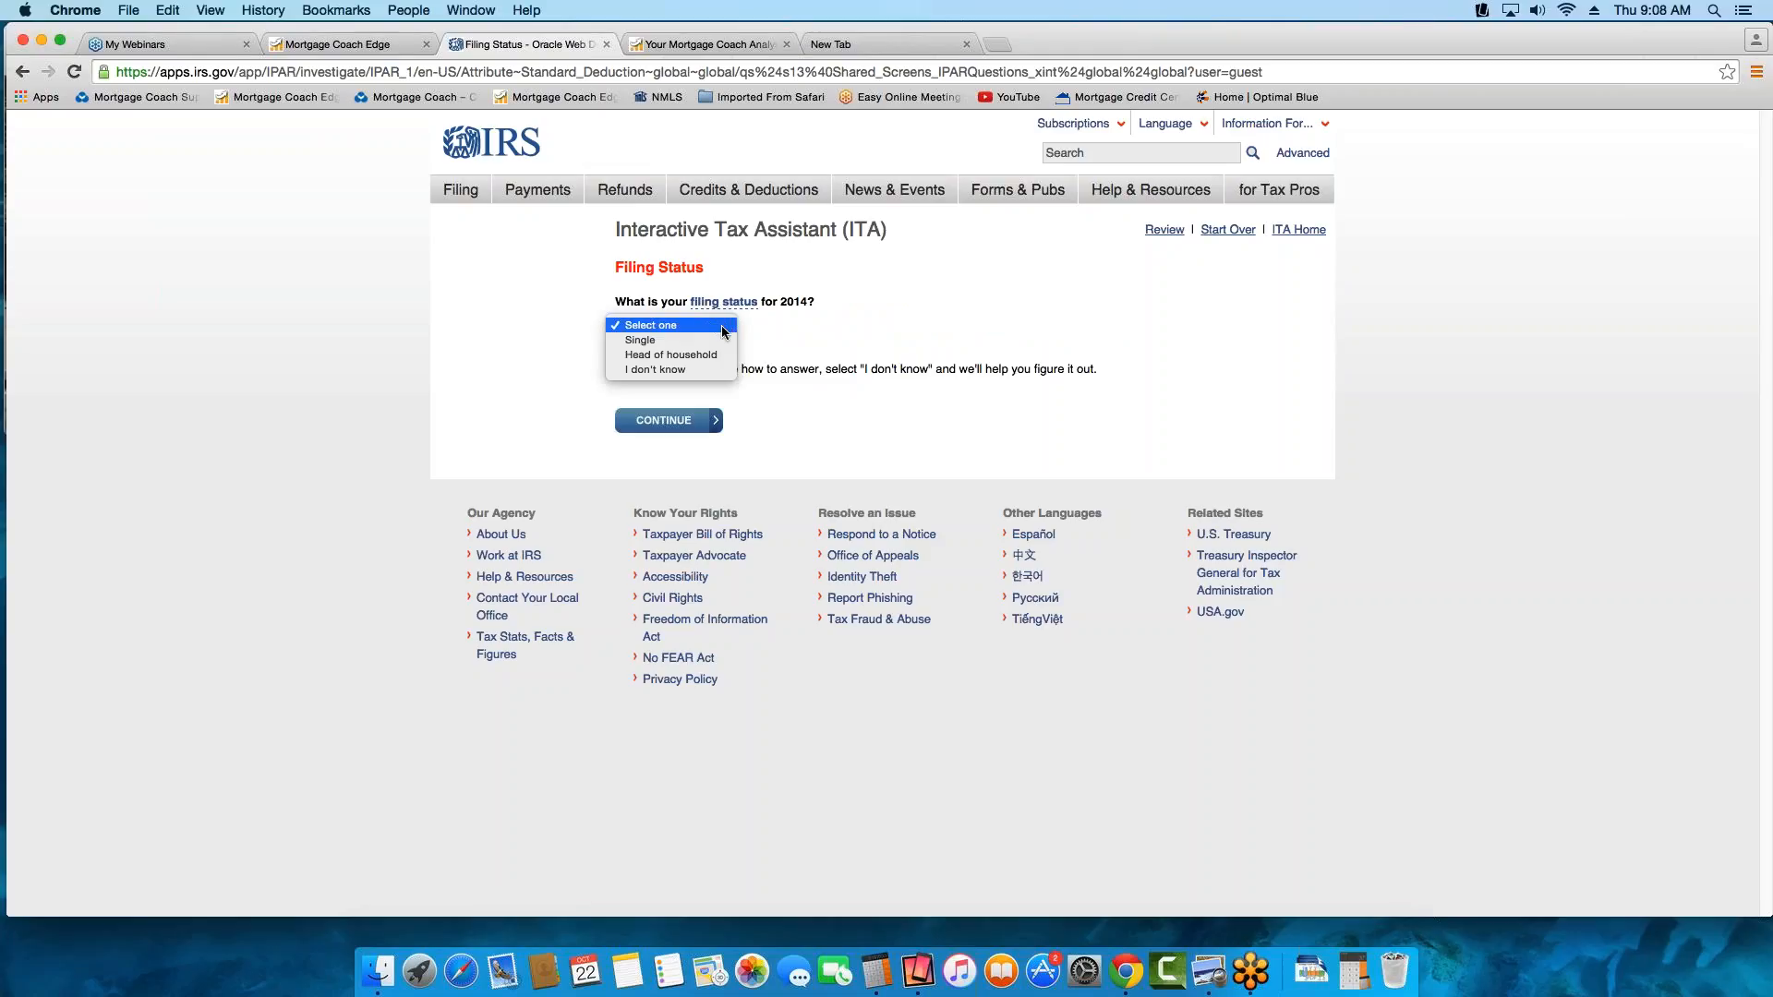
{"action": "left_click", "coordinate": [674, 341]}
{"action": "left_click", "coordinate": [706, 434]}
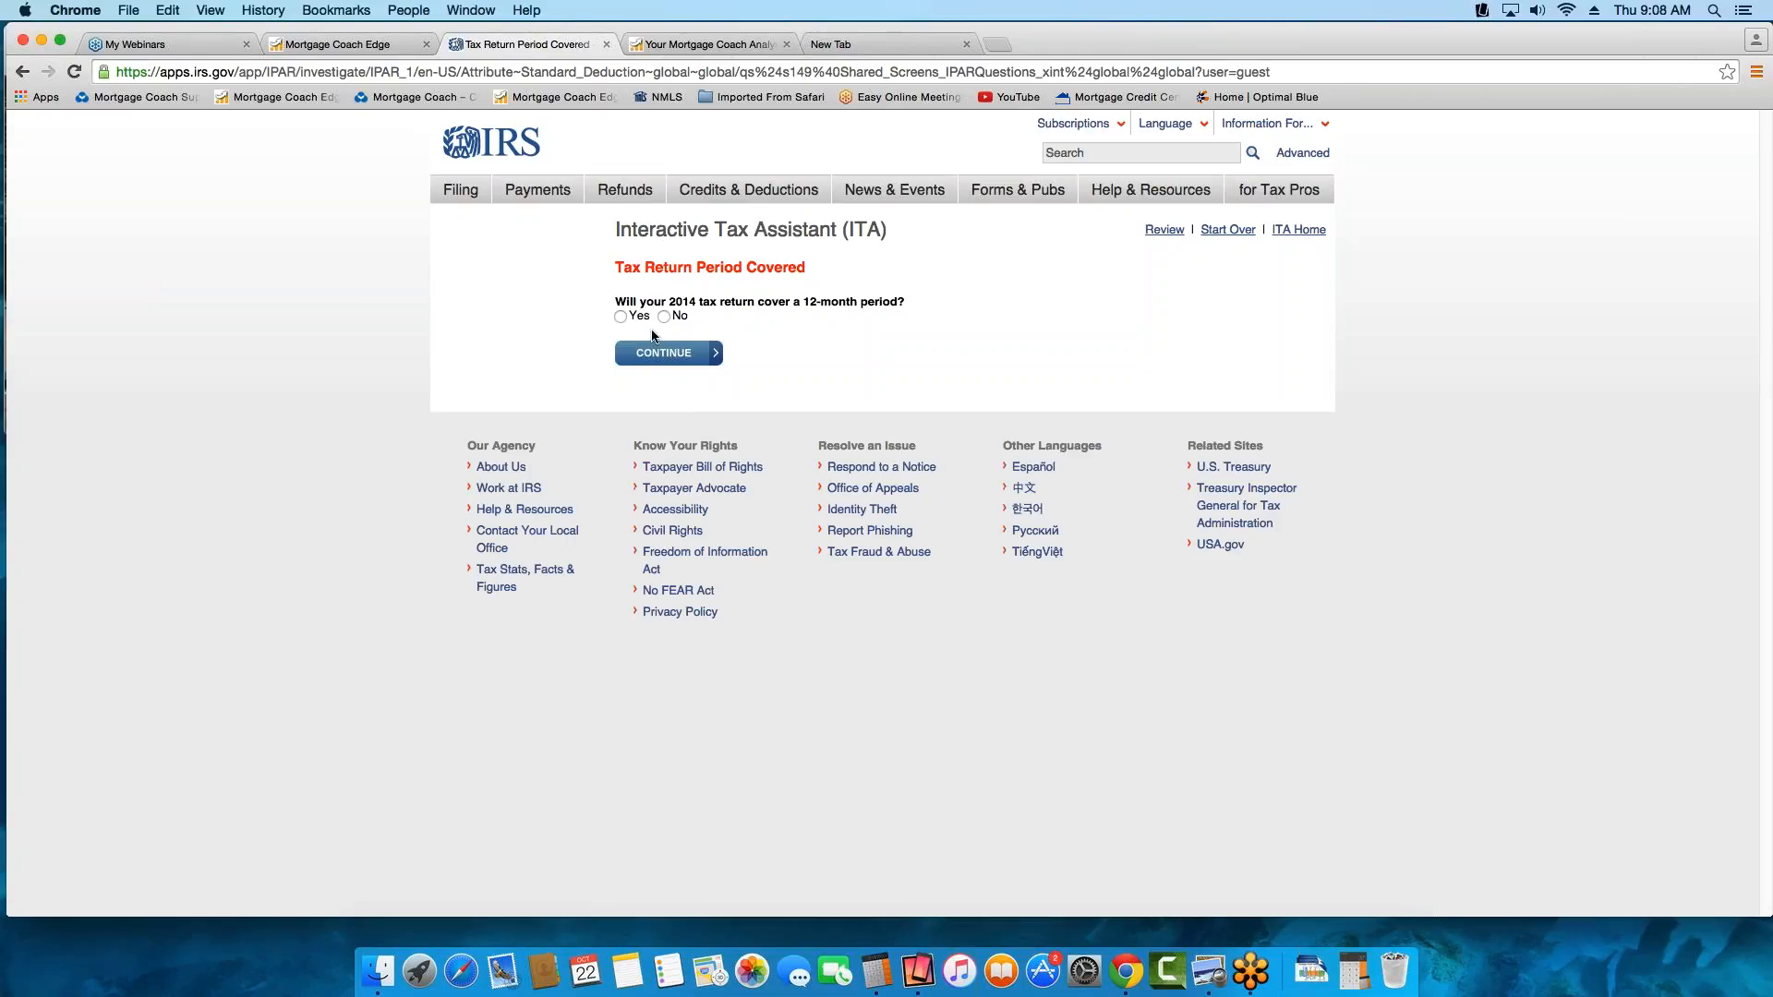
Submit the 12-month tax return period question and enter the client's date of birth
{"action": "left_click", "coordinate": [700, 359]}
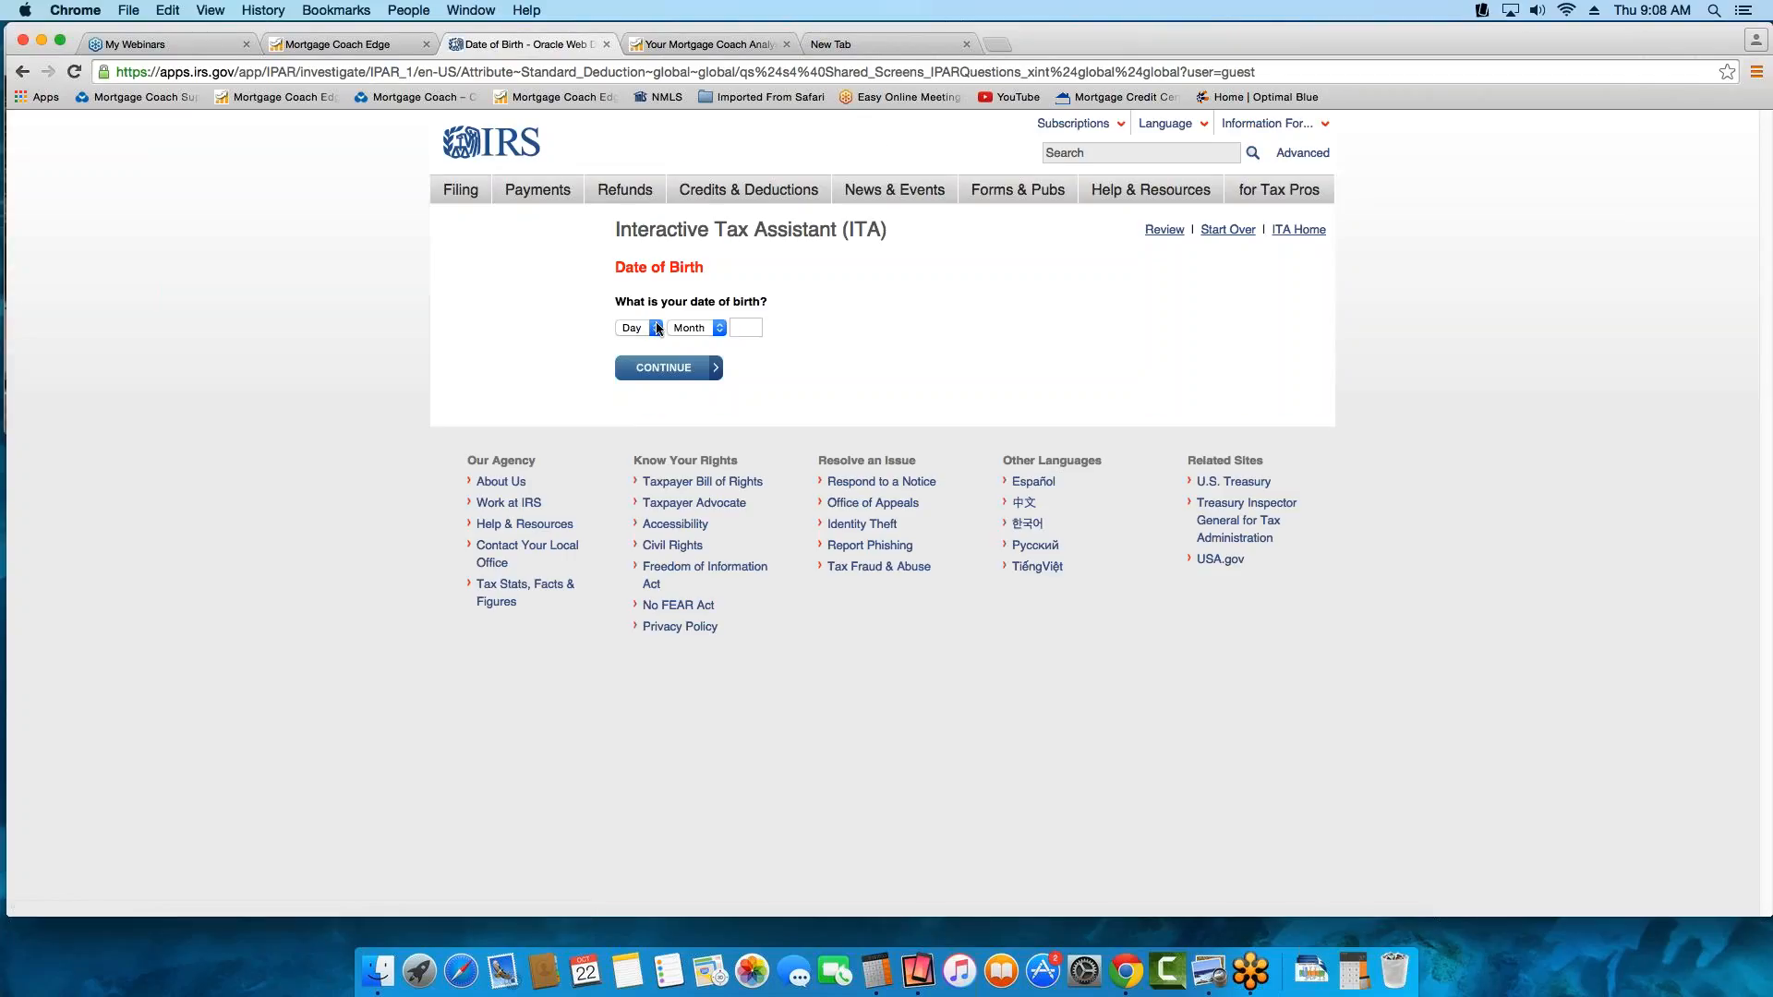
{"action": "left_click", "coordinate": [644, 329]}
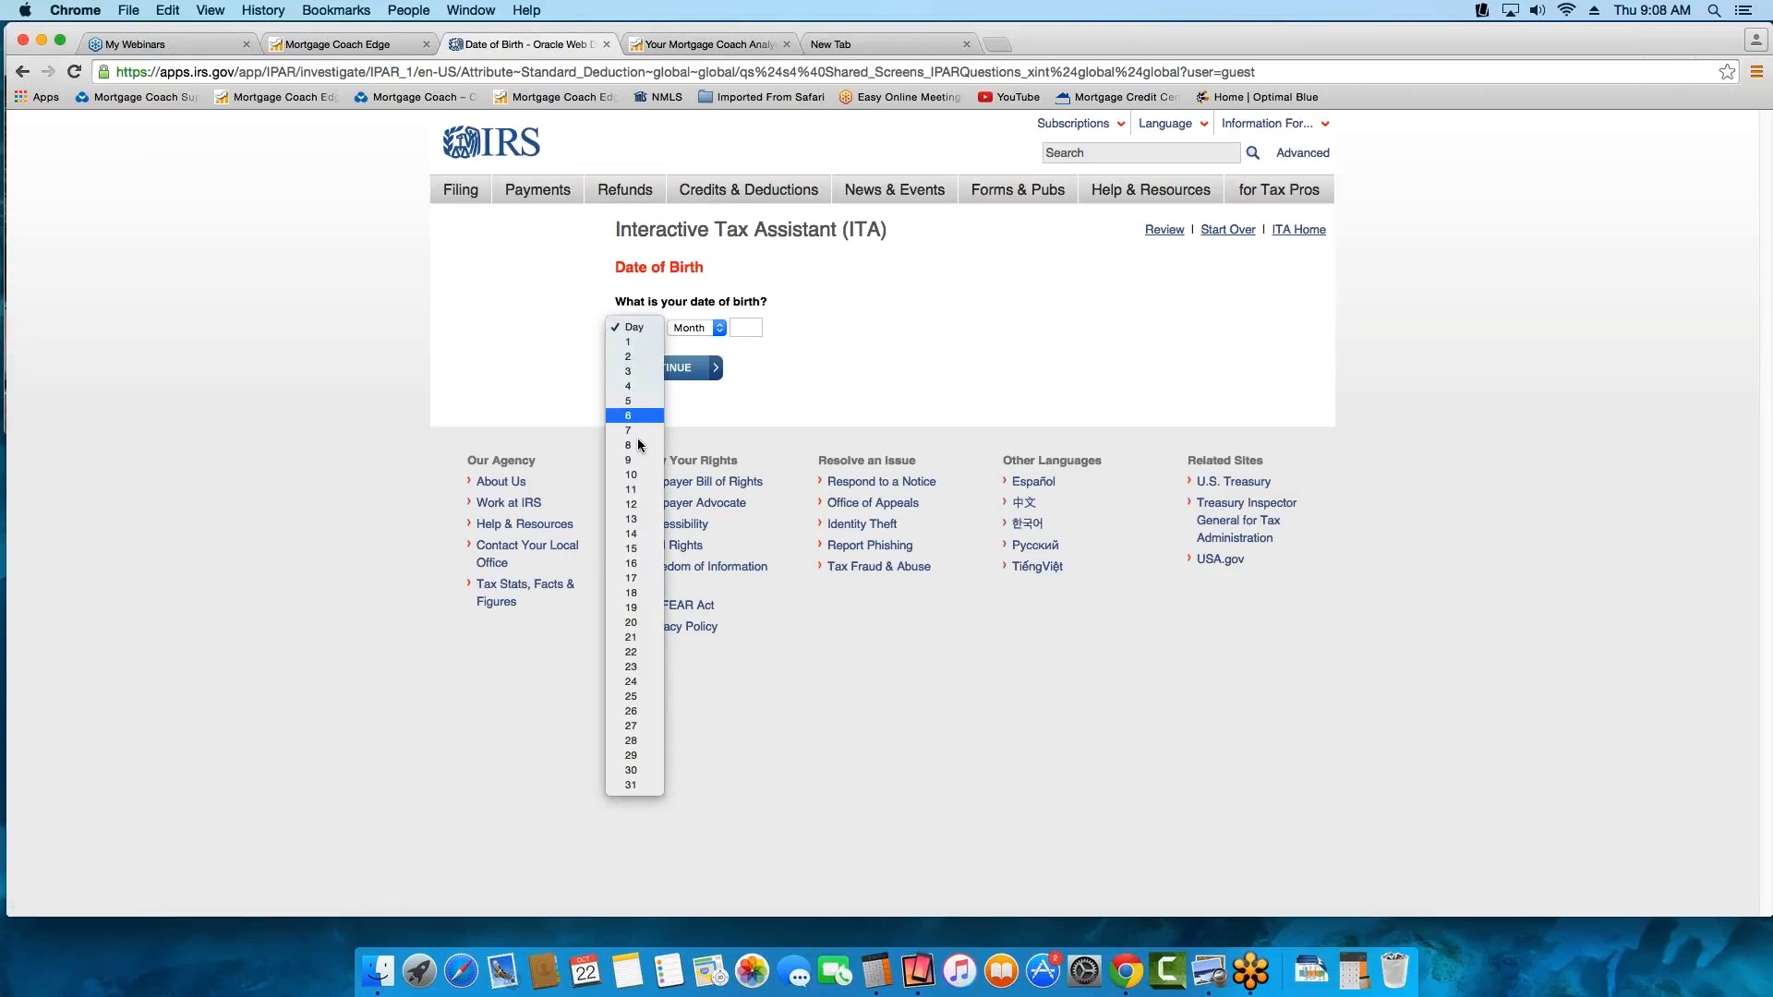
{"action": "left_click", "coordinate": [631, 519]}
{"action": "left_click", "coordinate": [685, 329]}
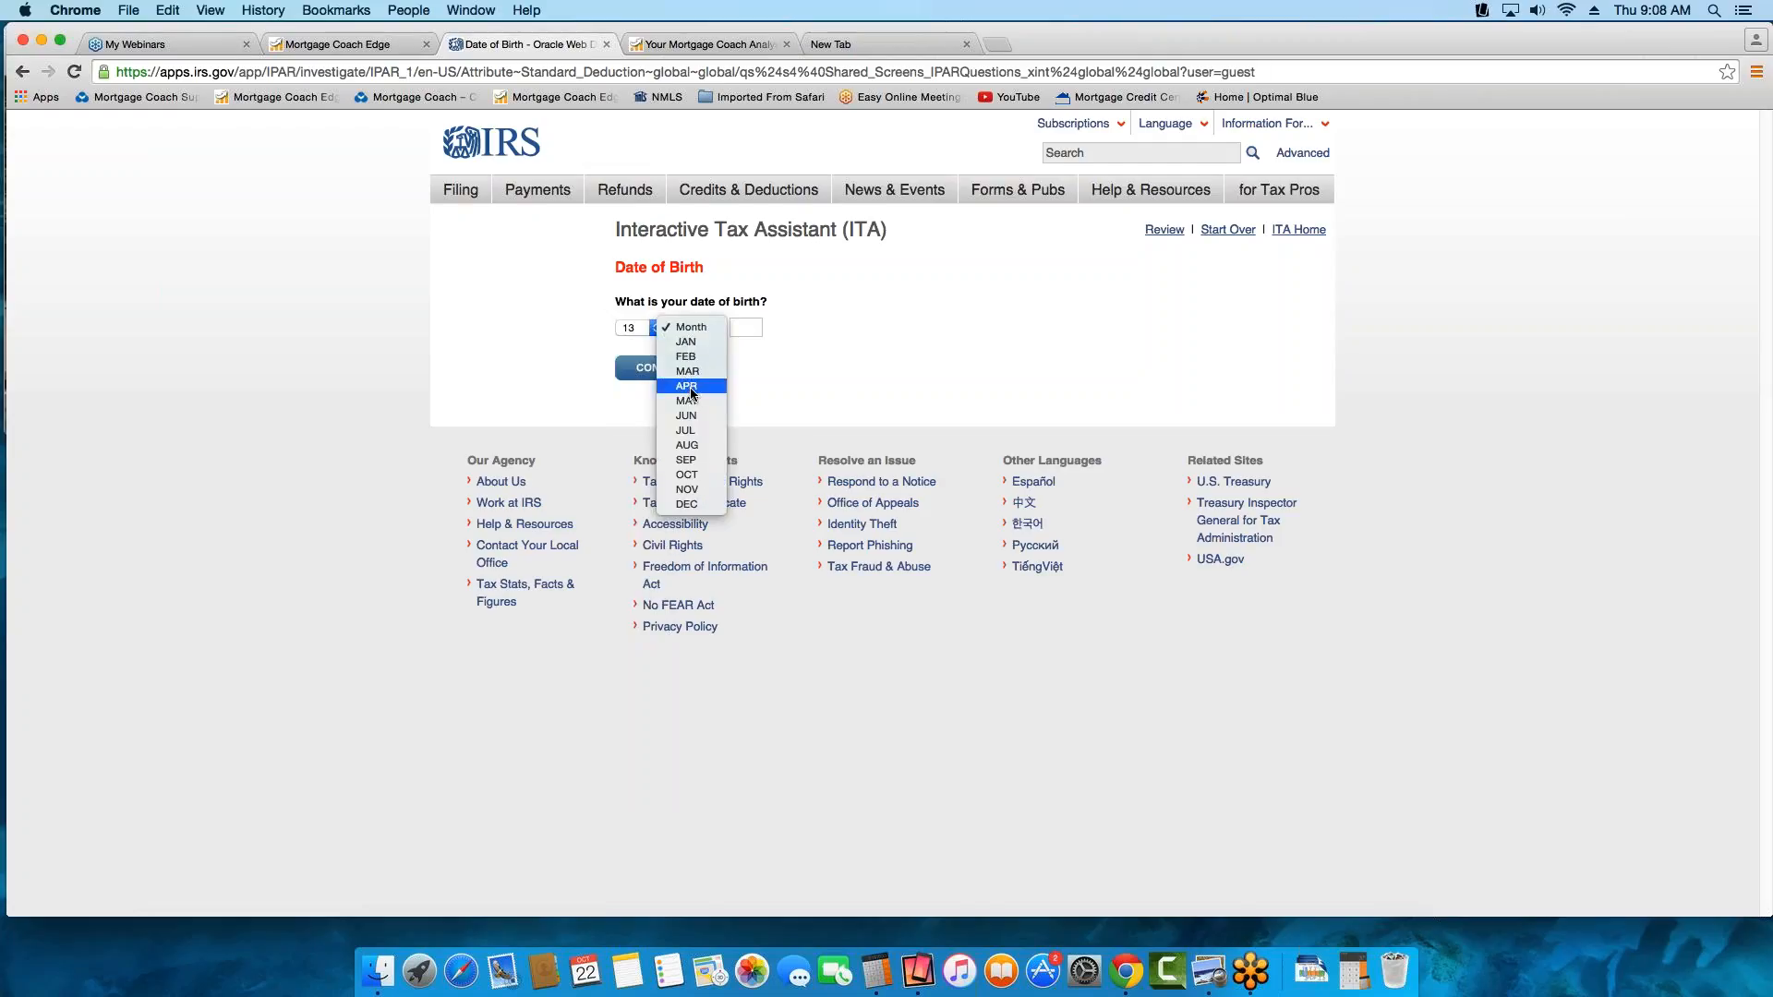
{"action": "left_click", "coordinate": [691, 388]}
{"action": "left_click", "coordinate": [736, 327]}
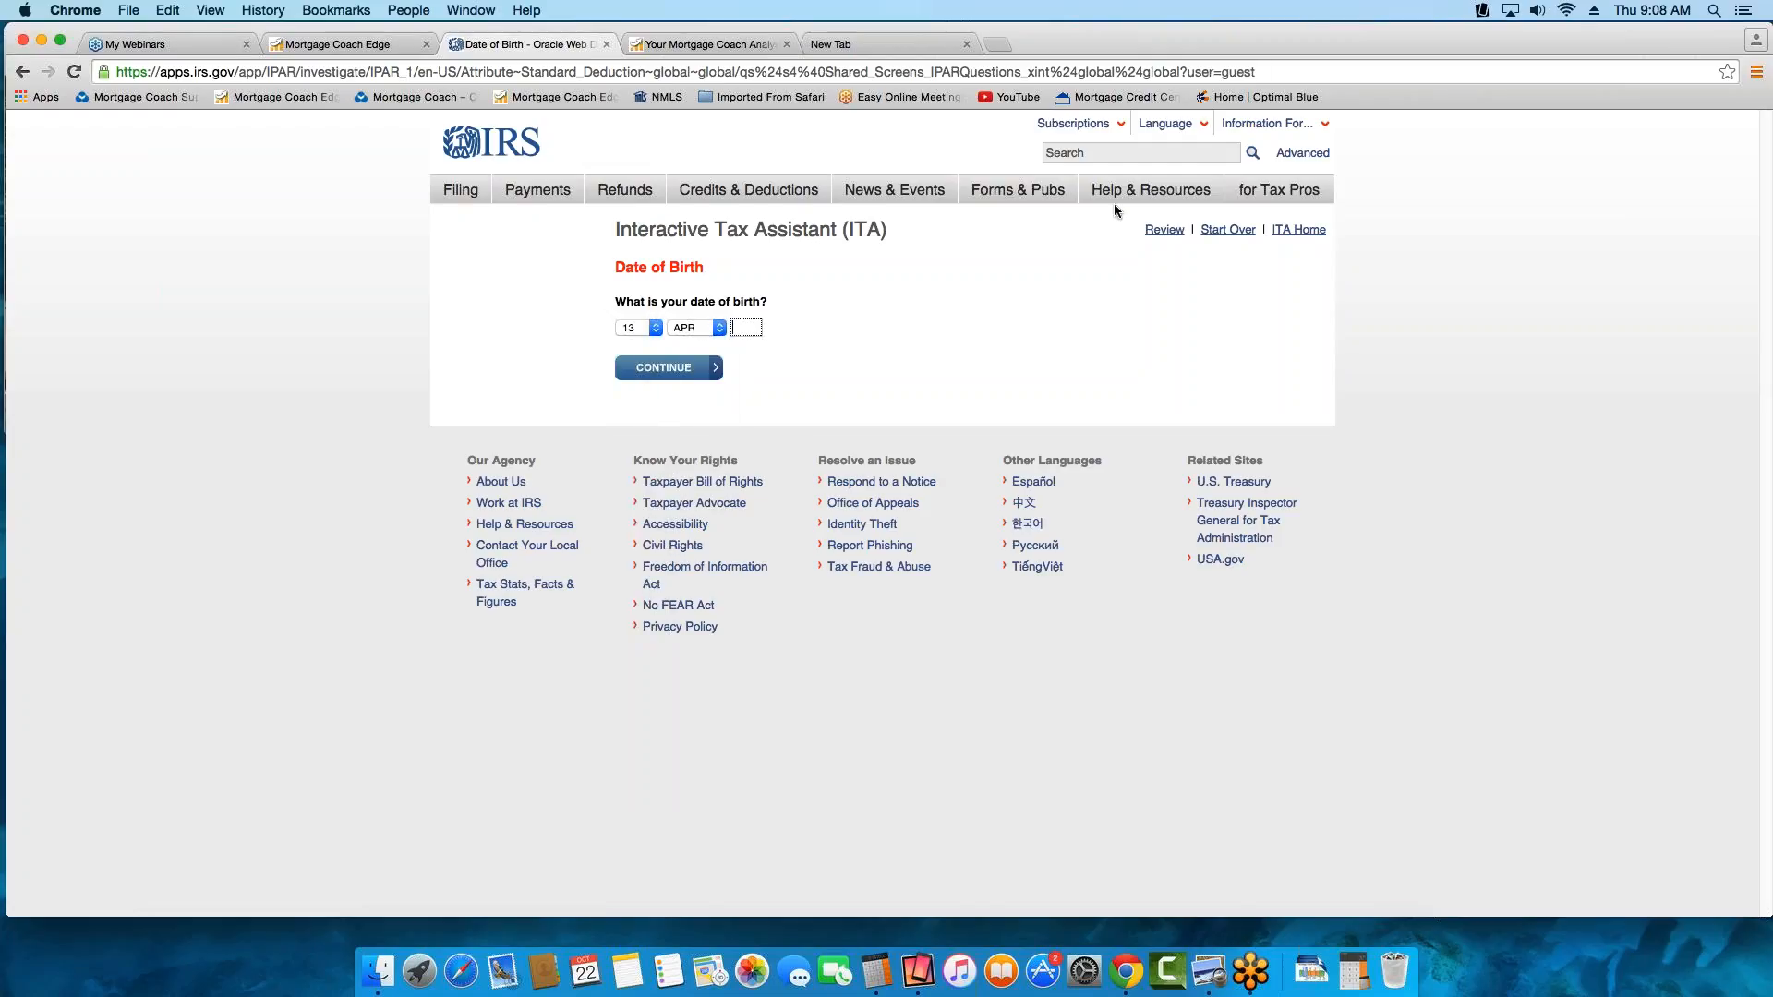
{"action": "type", "text": "1968"}
{"action": "left_click", "coordinate": [651, 369]}
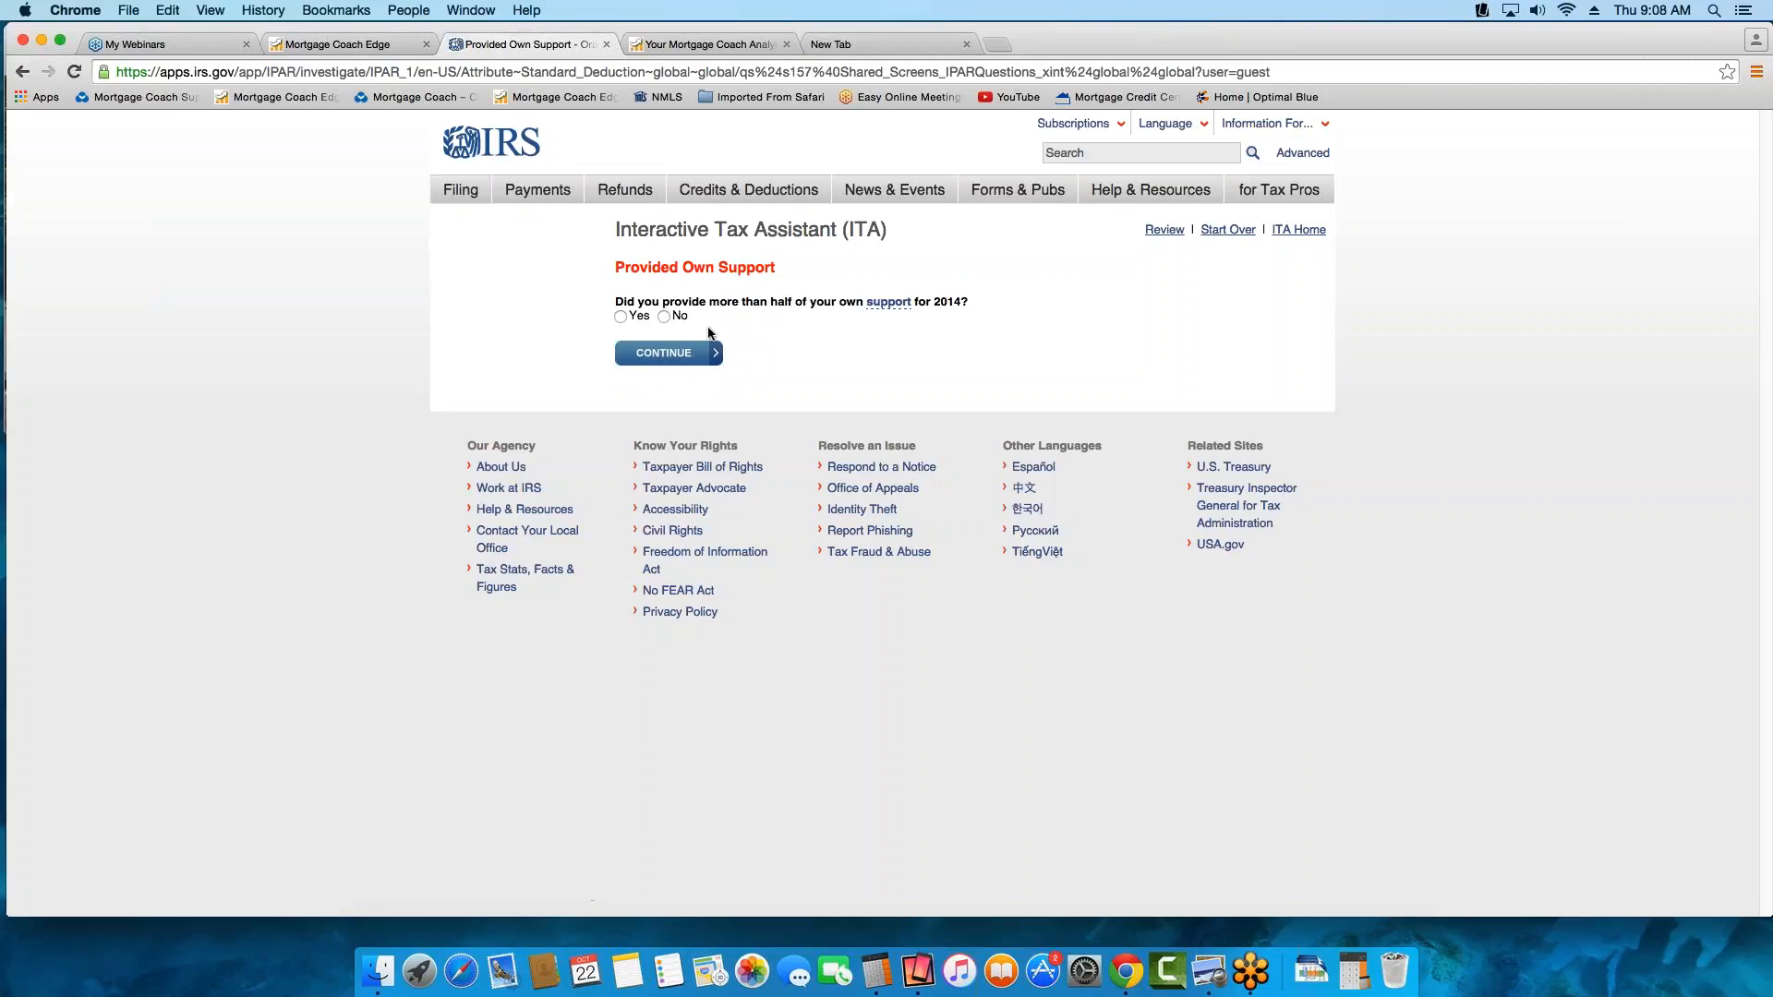
Answer Yes to providing more than half of own support and No to blindness to finish the deduction interview
{"action": "left_click", "coordinate": [620, 317]}
{"action": "left_click", "coordinate": [662, 358]}
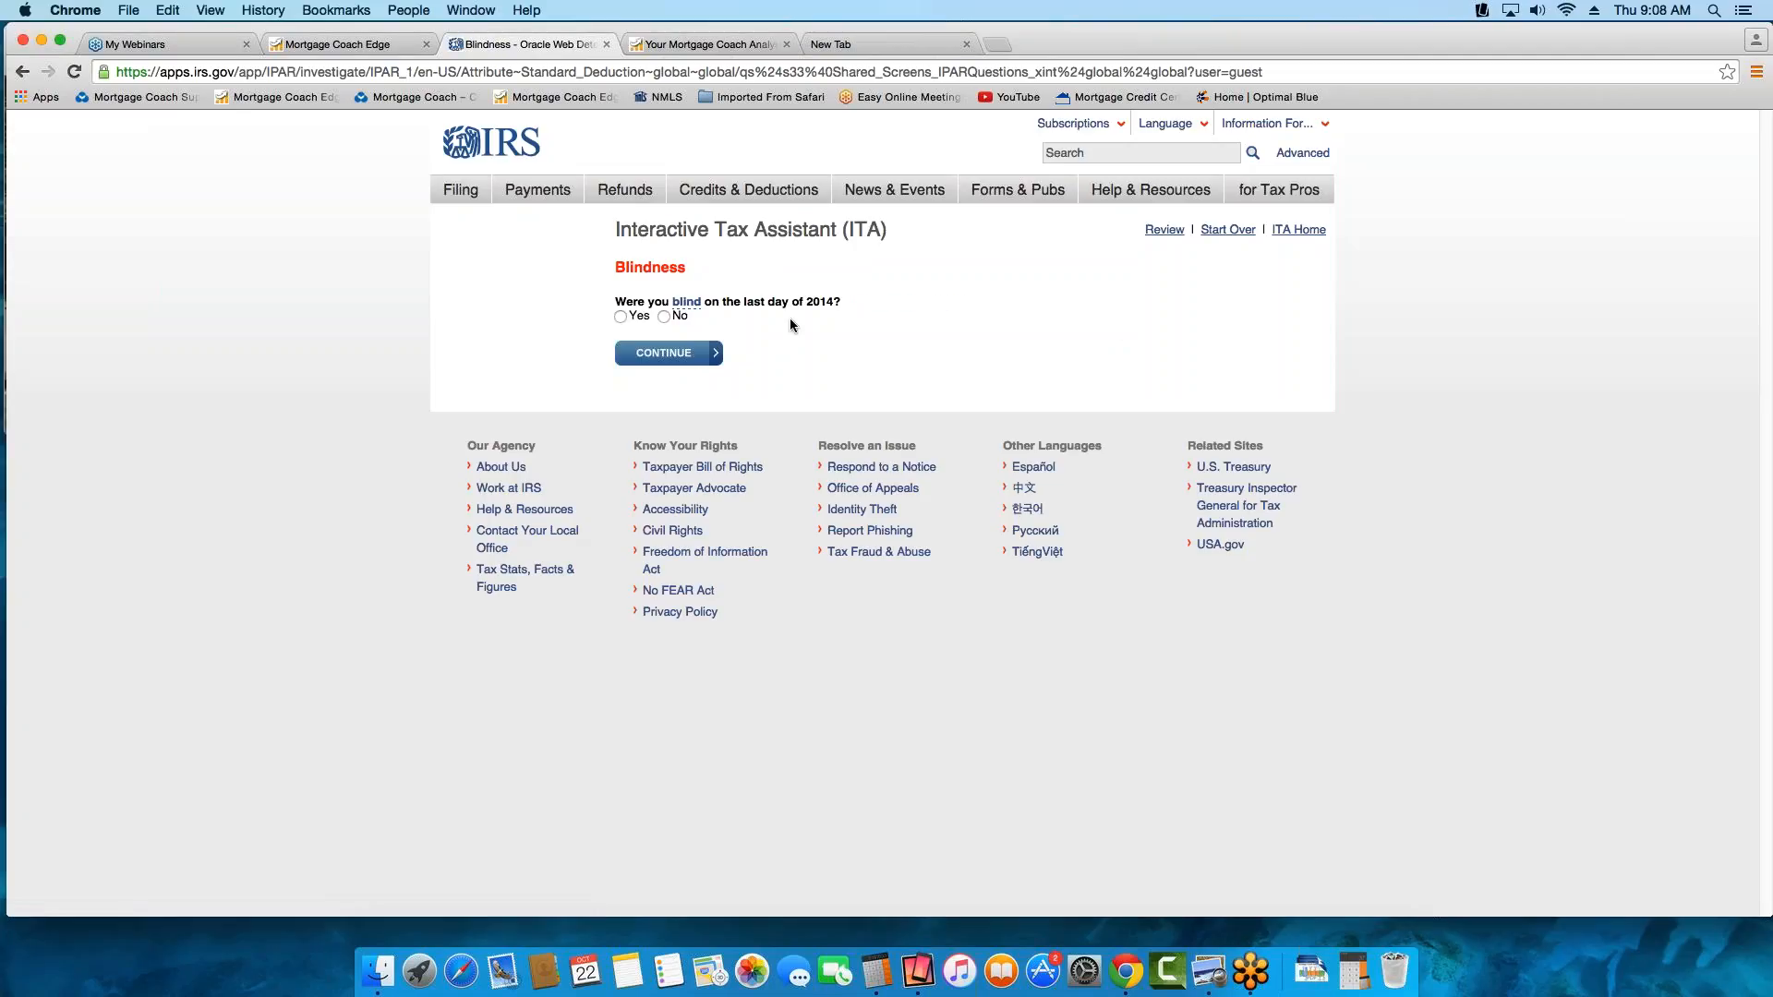
{"action": "left_click", "coordinate": [664, 317]}
{"action": "left_click", "coordinate": [684, 360]}
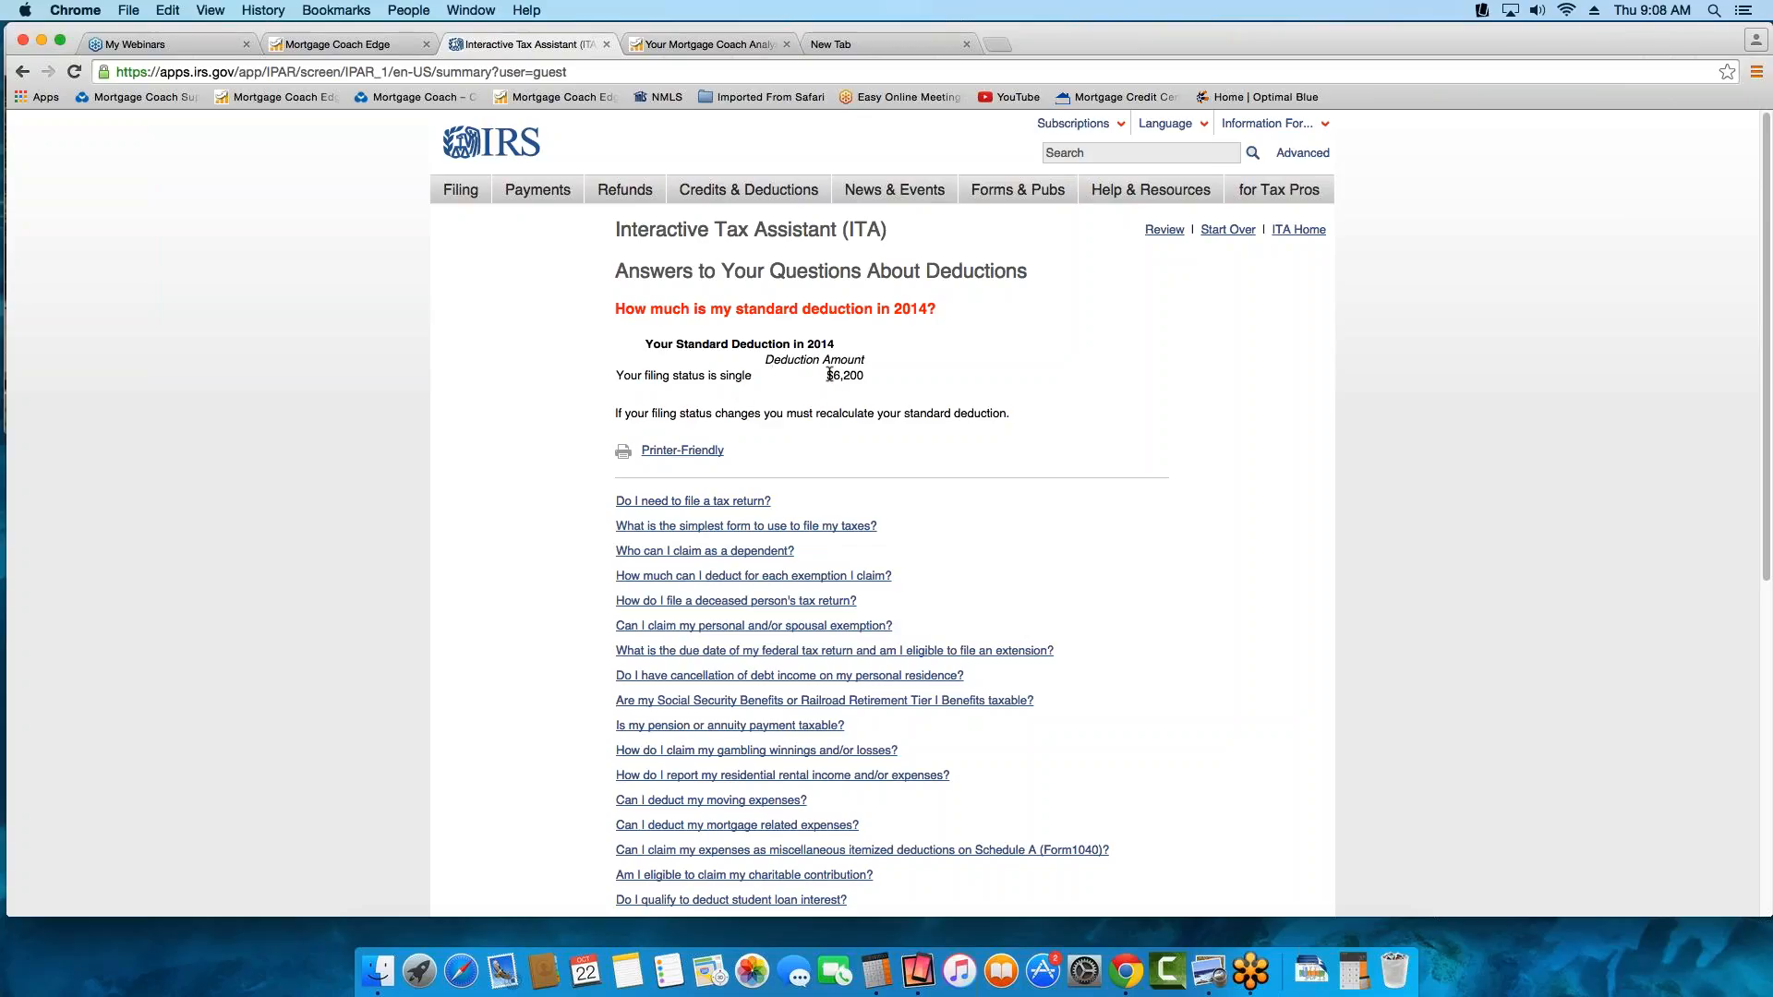
Return to Mortgage Coach Edge and set the standard deduction to 6200 in the rental assumptions
{"action": "left_click", "coordinate": [360, 45]}
{"action": "left_click", "coordinate": [712, 548]}
{"action": "type", "text": "6200"}
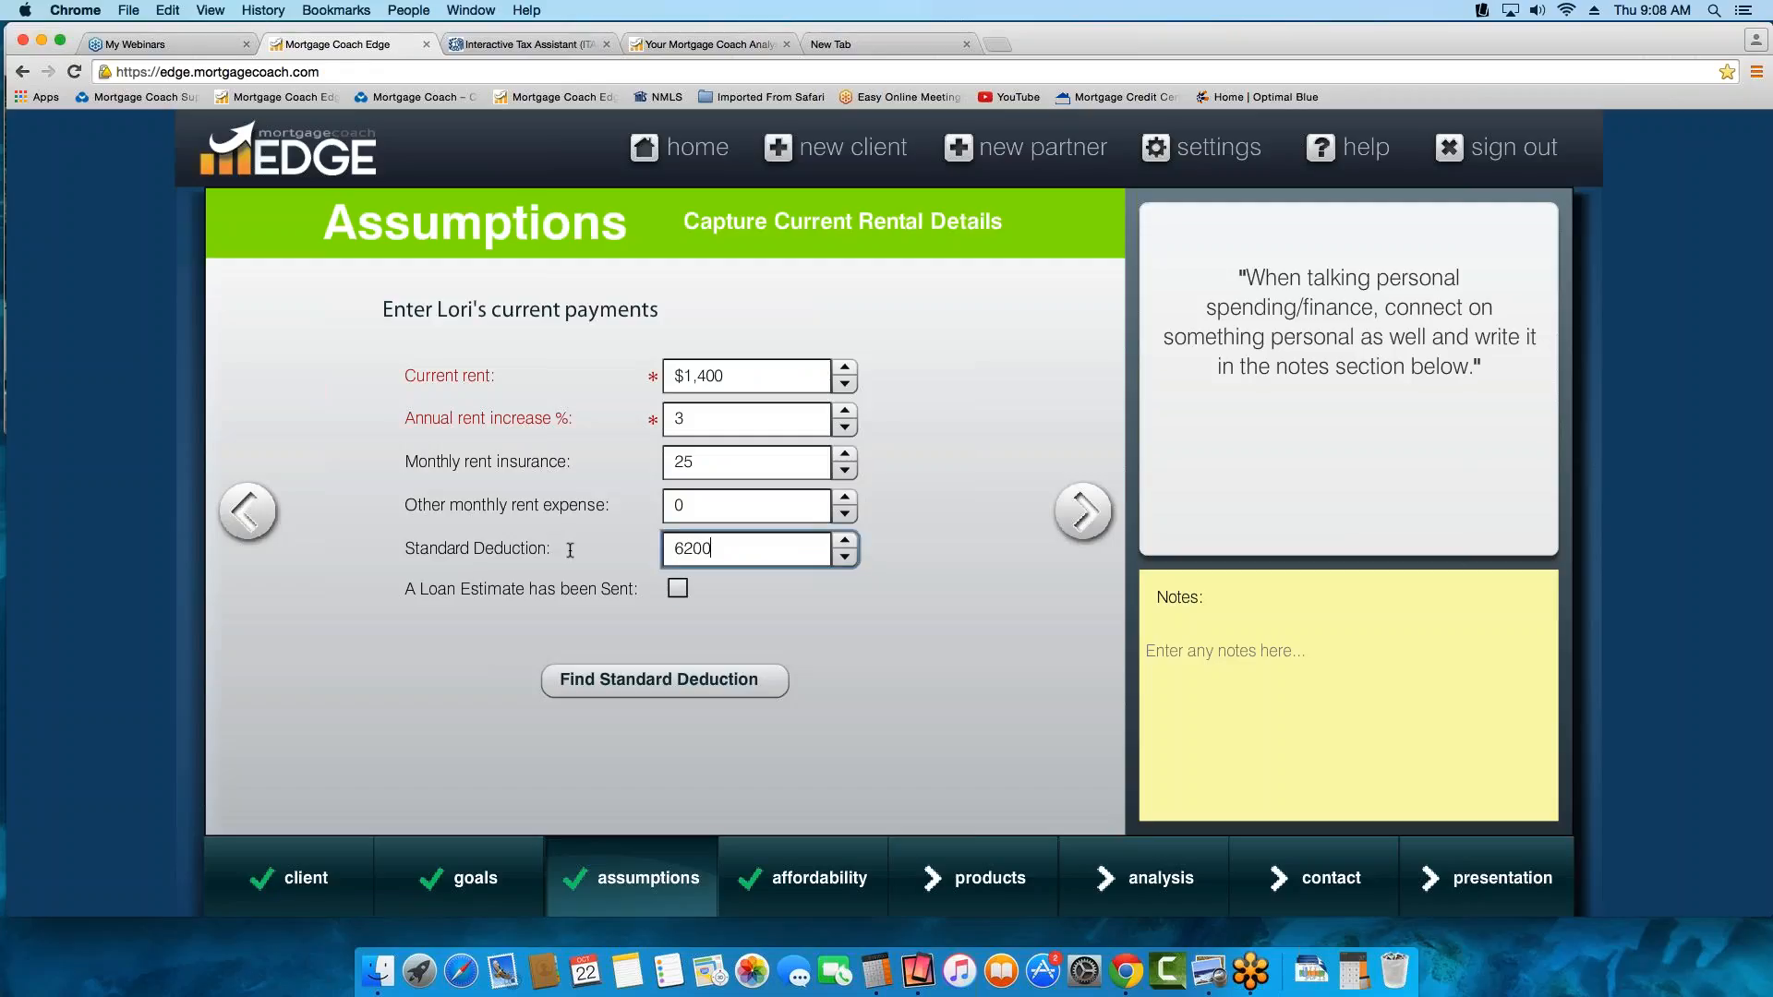
{"action": "key", "text": "Tab"}
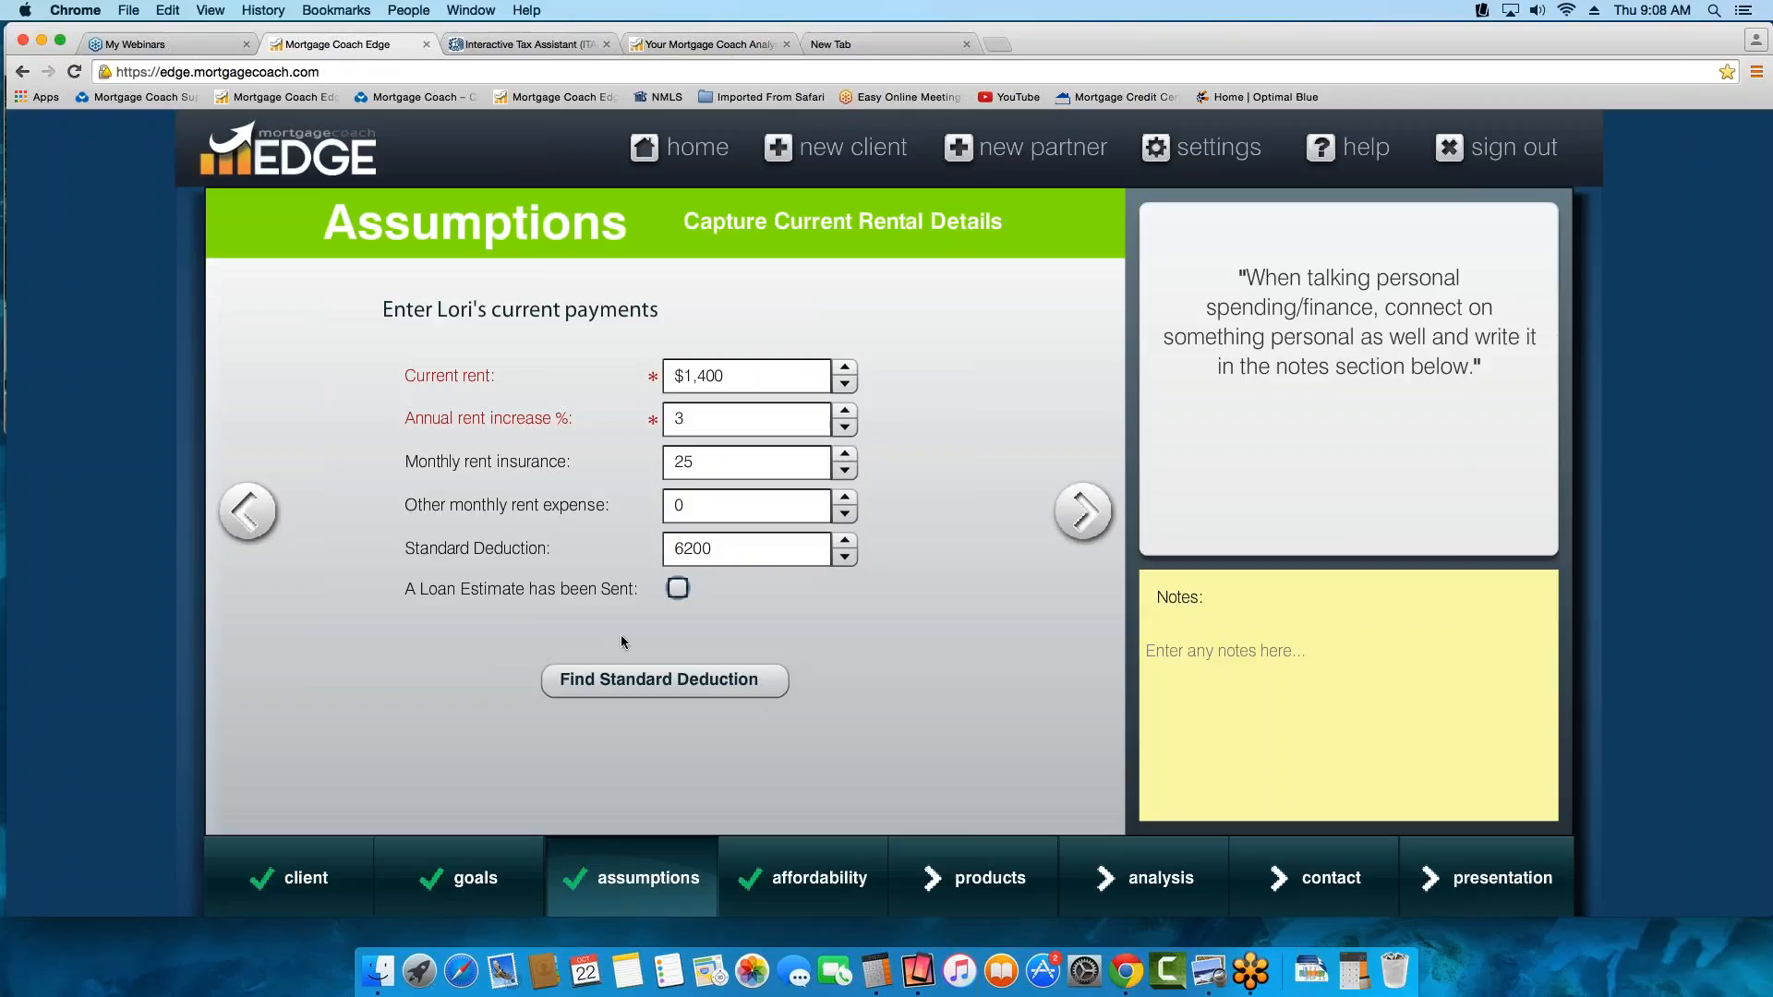
{"action": "left_click", "coordinate": [610, 694]}
Continue to the Affordability page and set the current annual gross income to $95,000
{"action": "left_click", "coordinate": [1080, 511]}
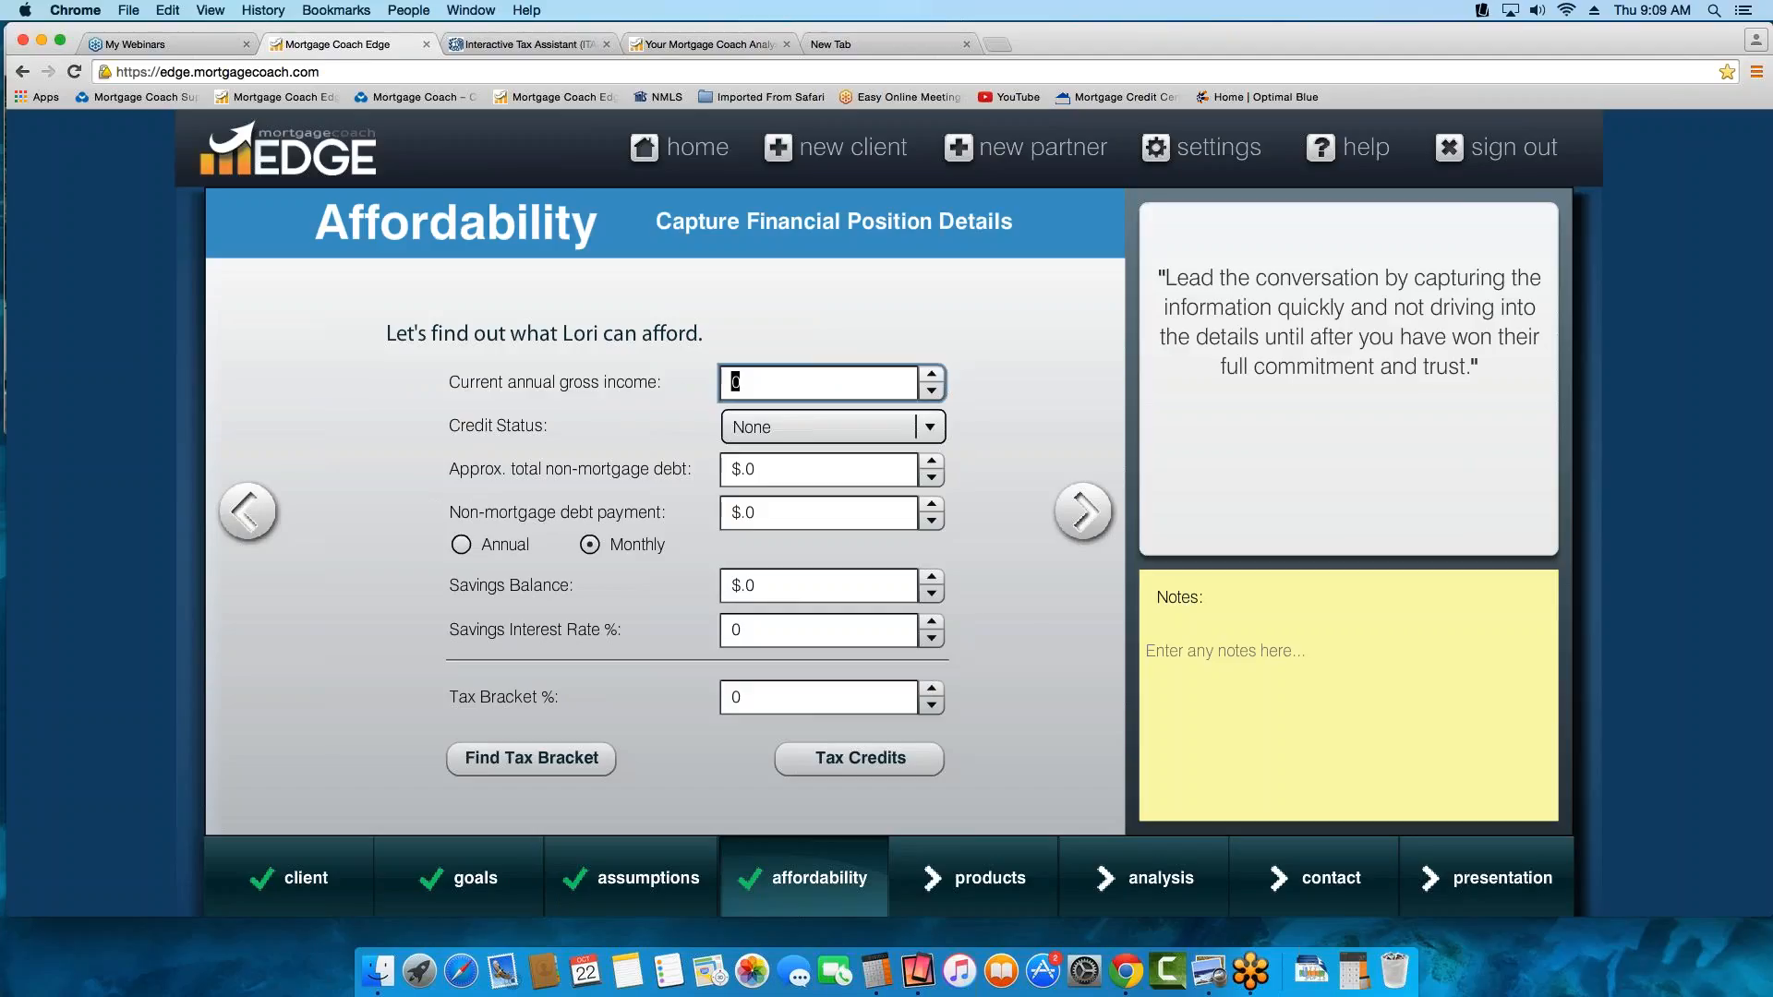
{"action": "type", "text": "95000"}
{"action": "key", "text": "Tab"}
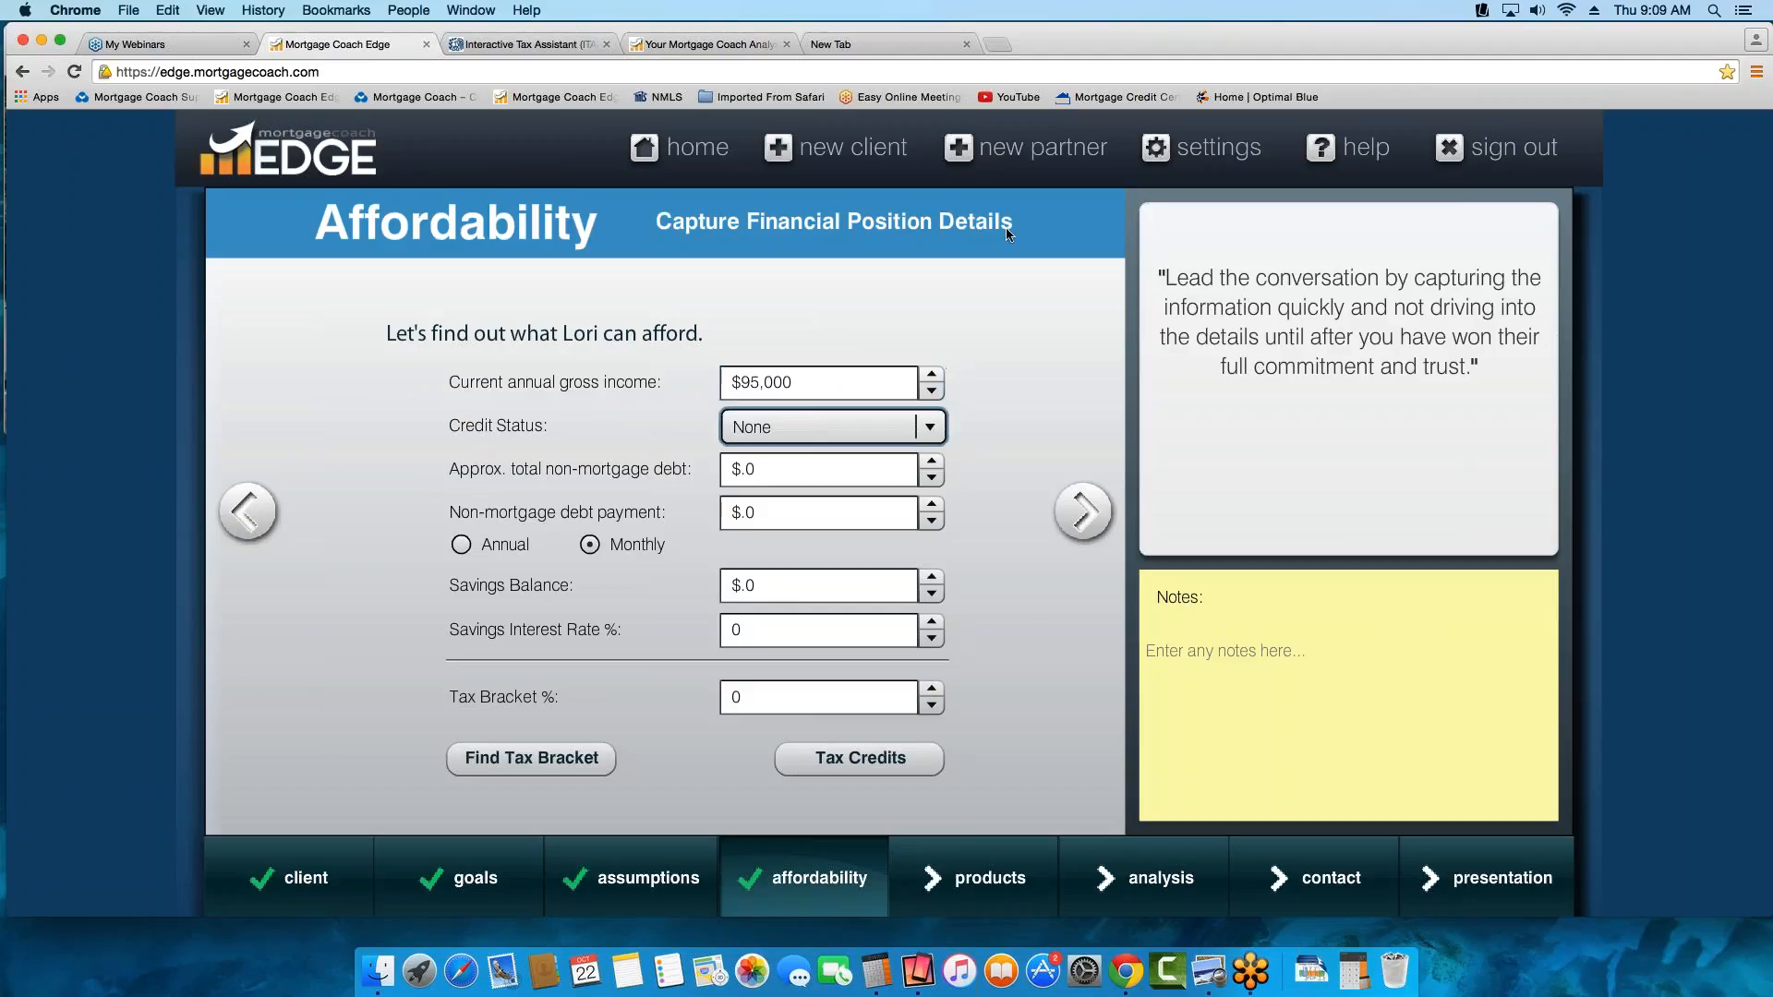
Set the credit status to Good and the monthly non-mortgage debt payment to $500
{"action": "left_click", "coordinate": [929, 430]}
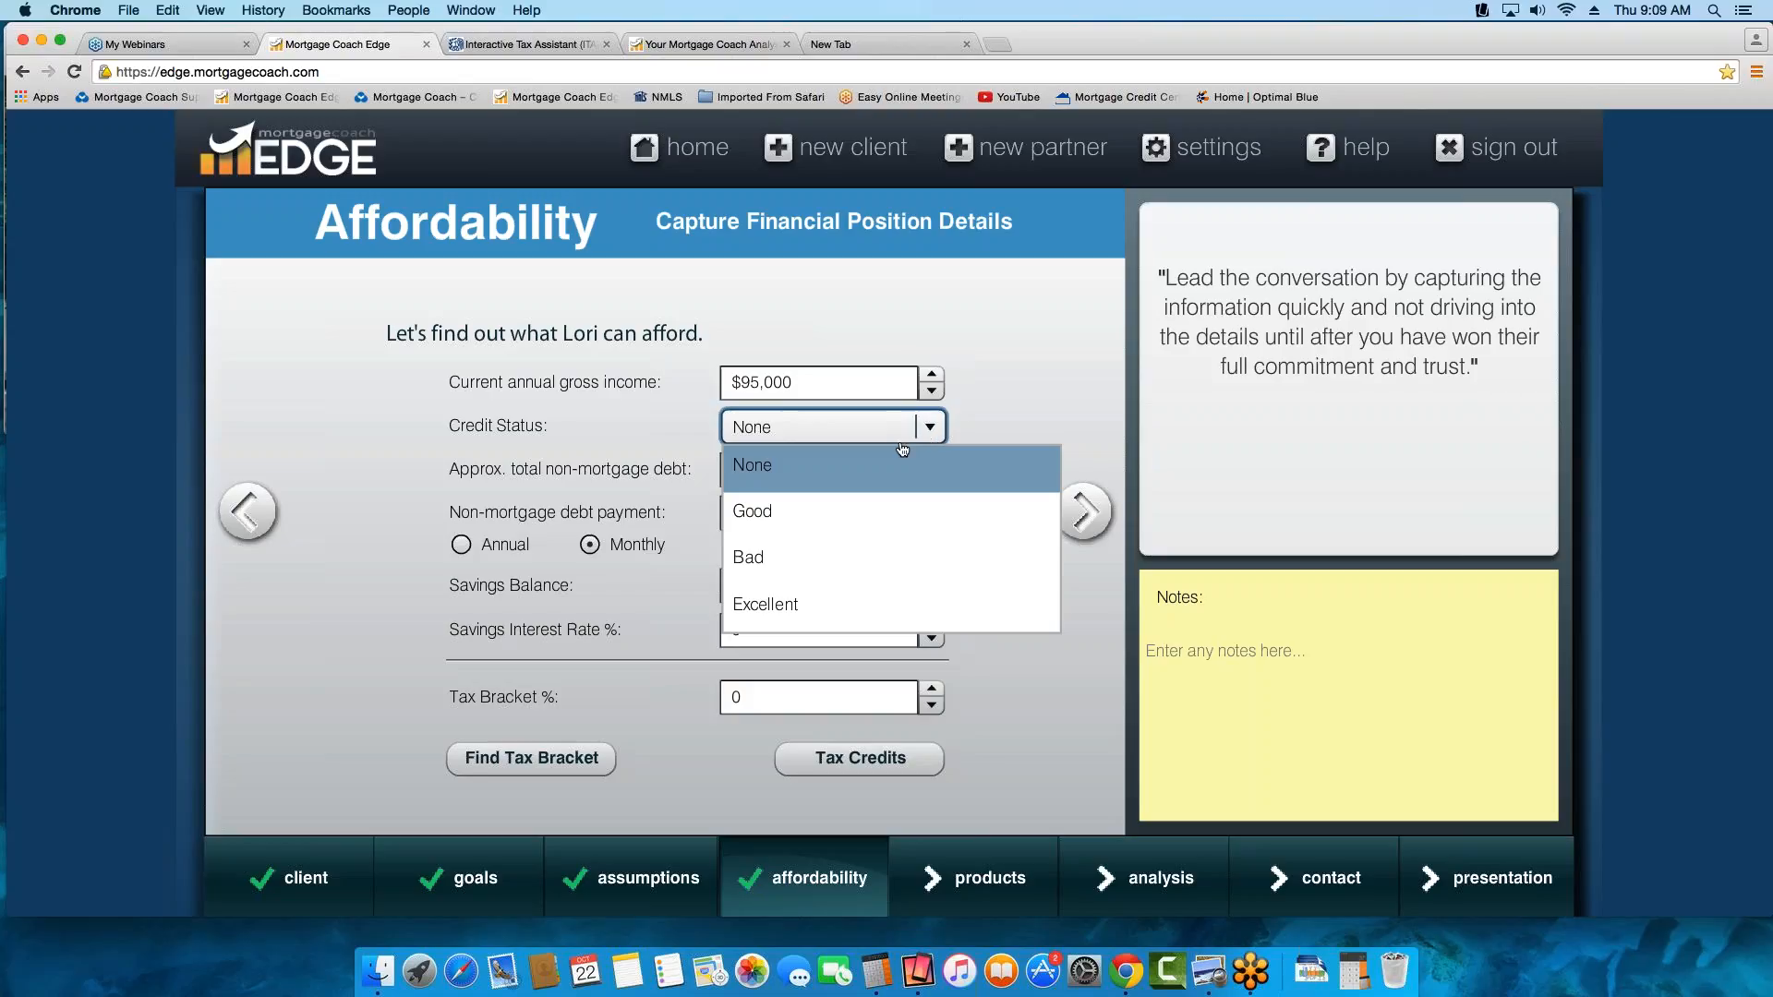
{"action": "left_click", "coordinate": [800, 511]}
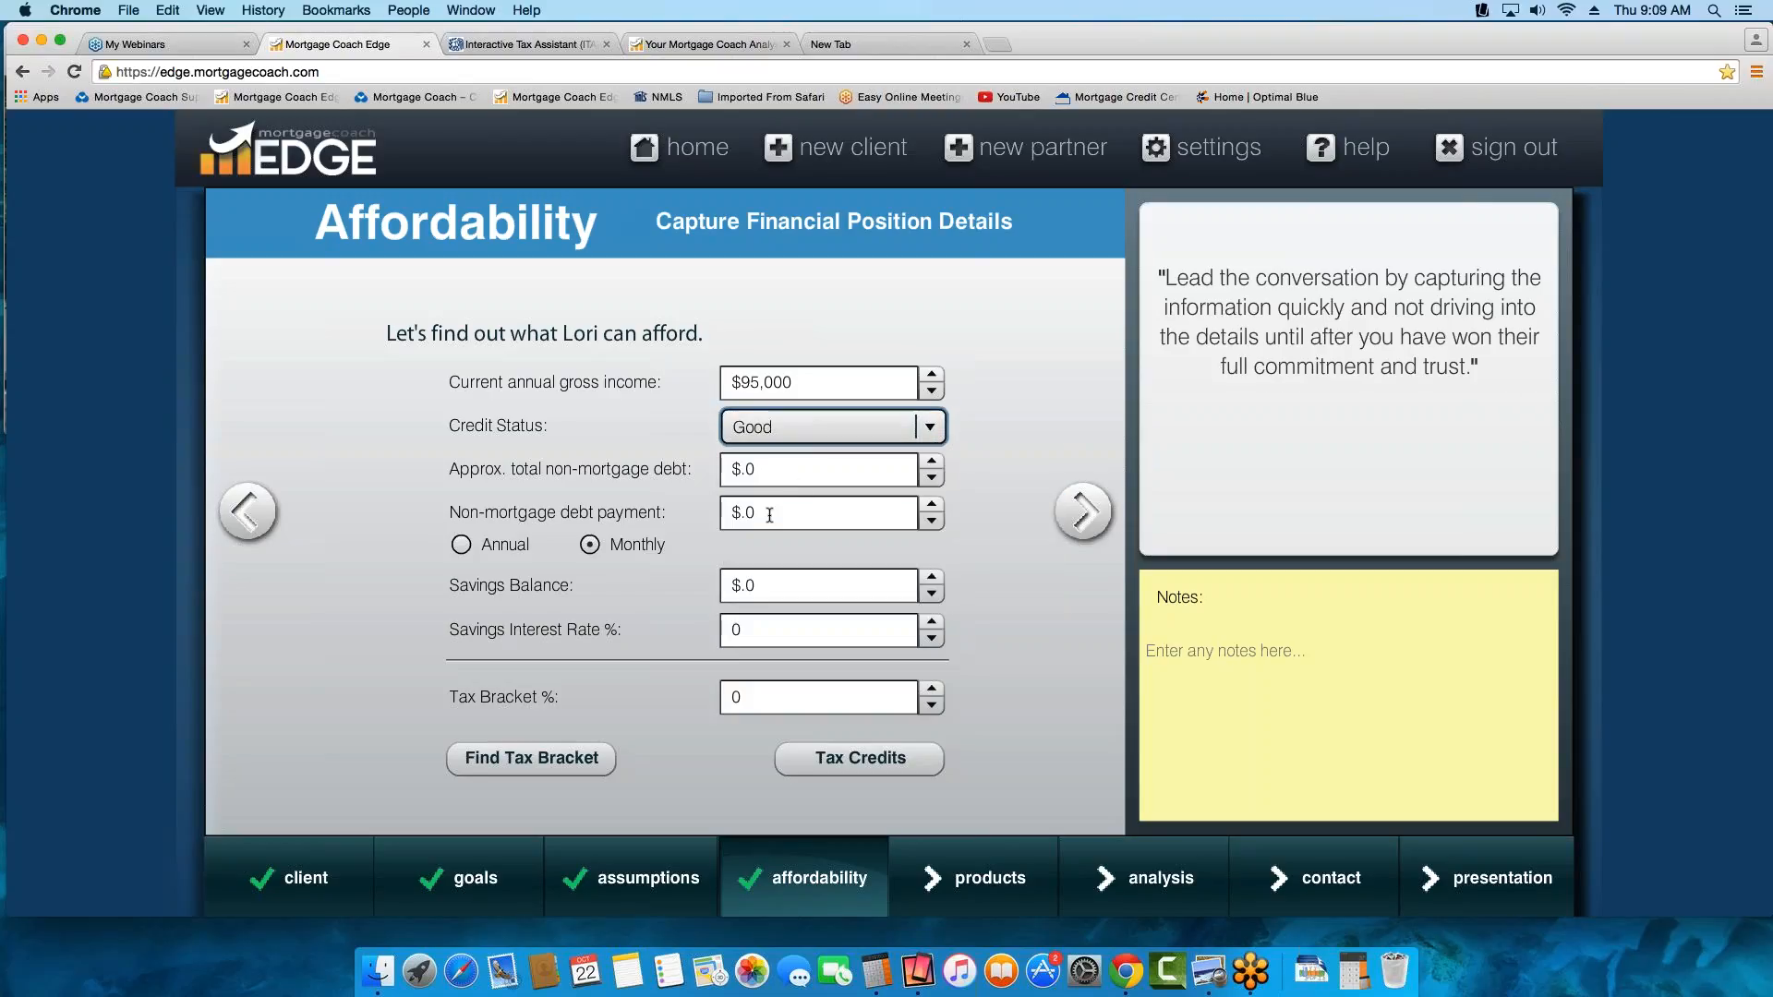
{"action": "left_click", "coordinate": [770, 514]}
{"action": "type", "text": "500"}
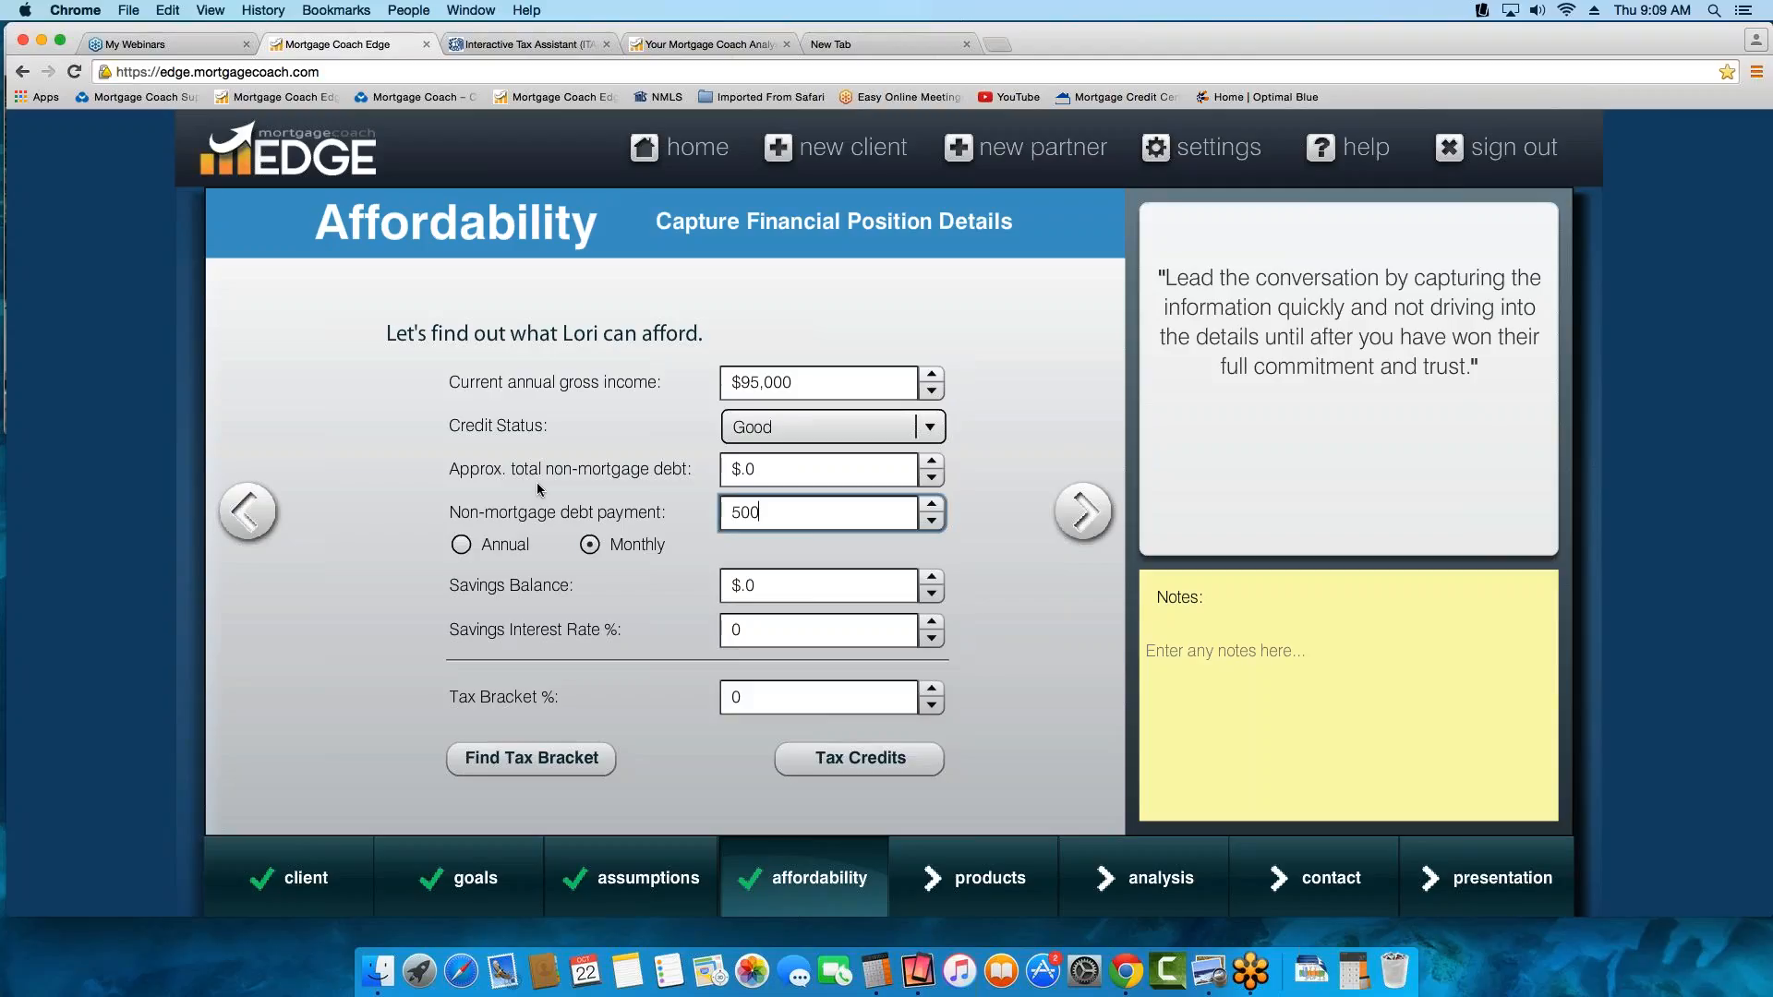
{"action": "key", "text": "Tab"}
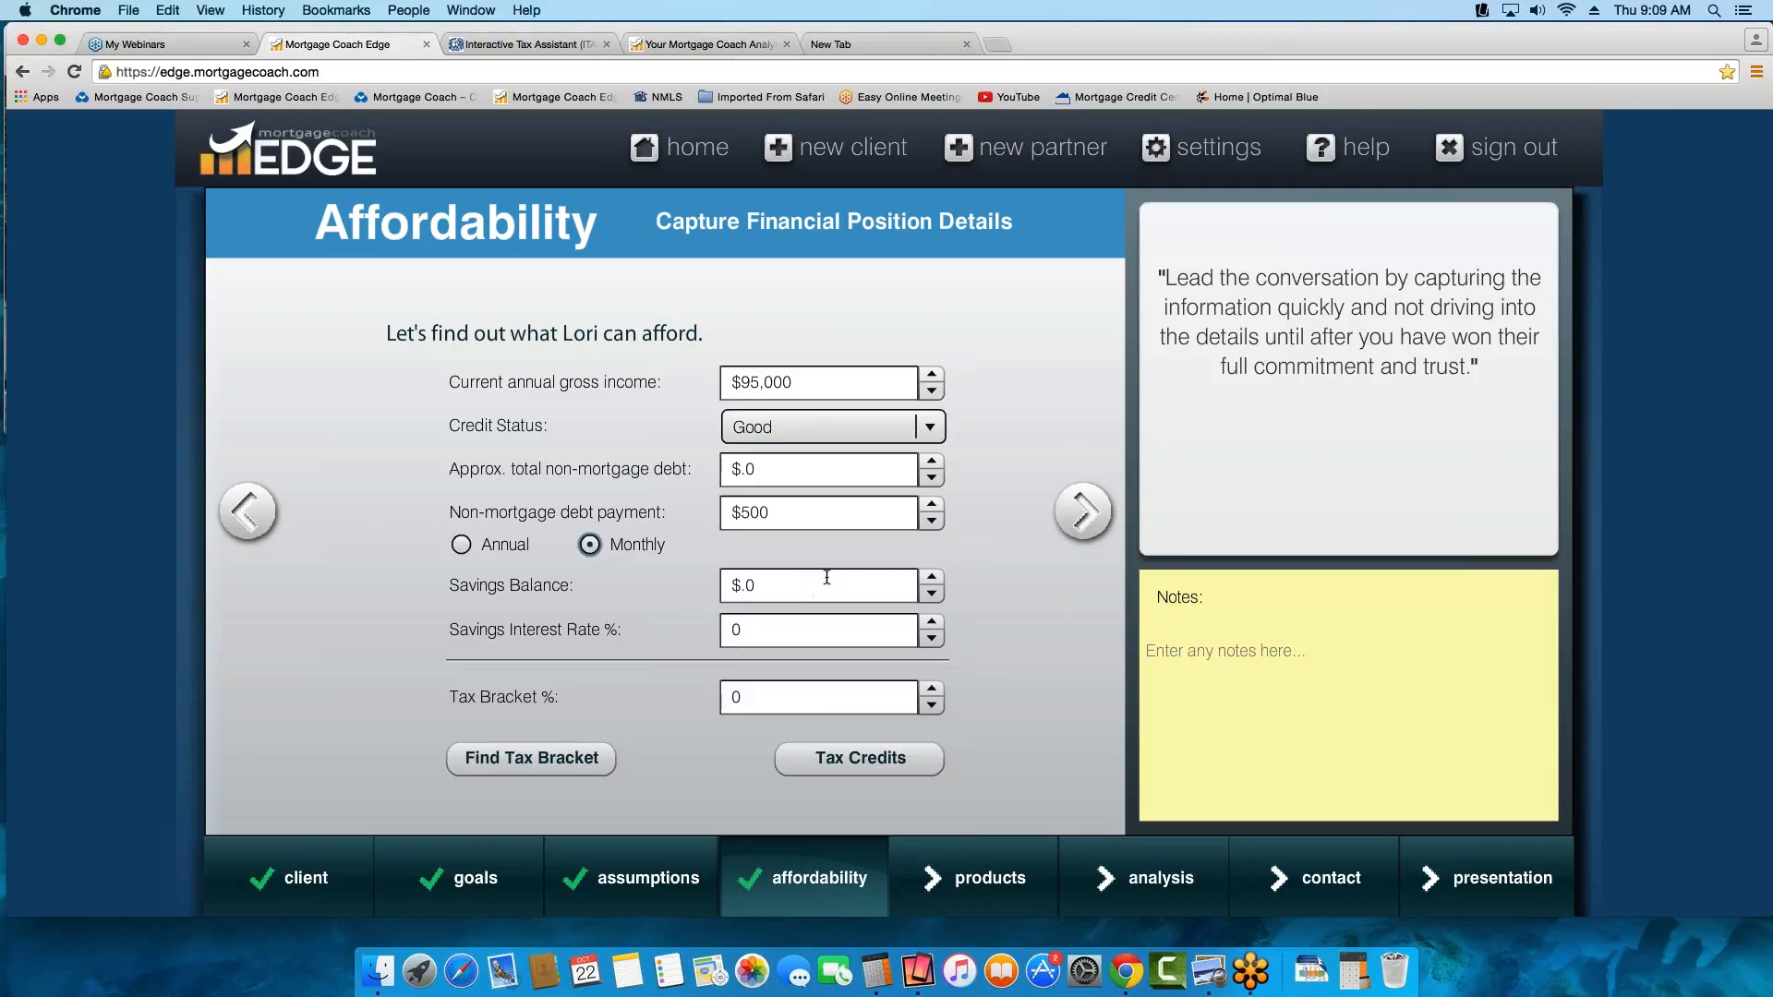
Set the savings balance to $25,000 and the savings interest rate to 0.25%
{"action": "left_click", "coordinate": [774, 581]}
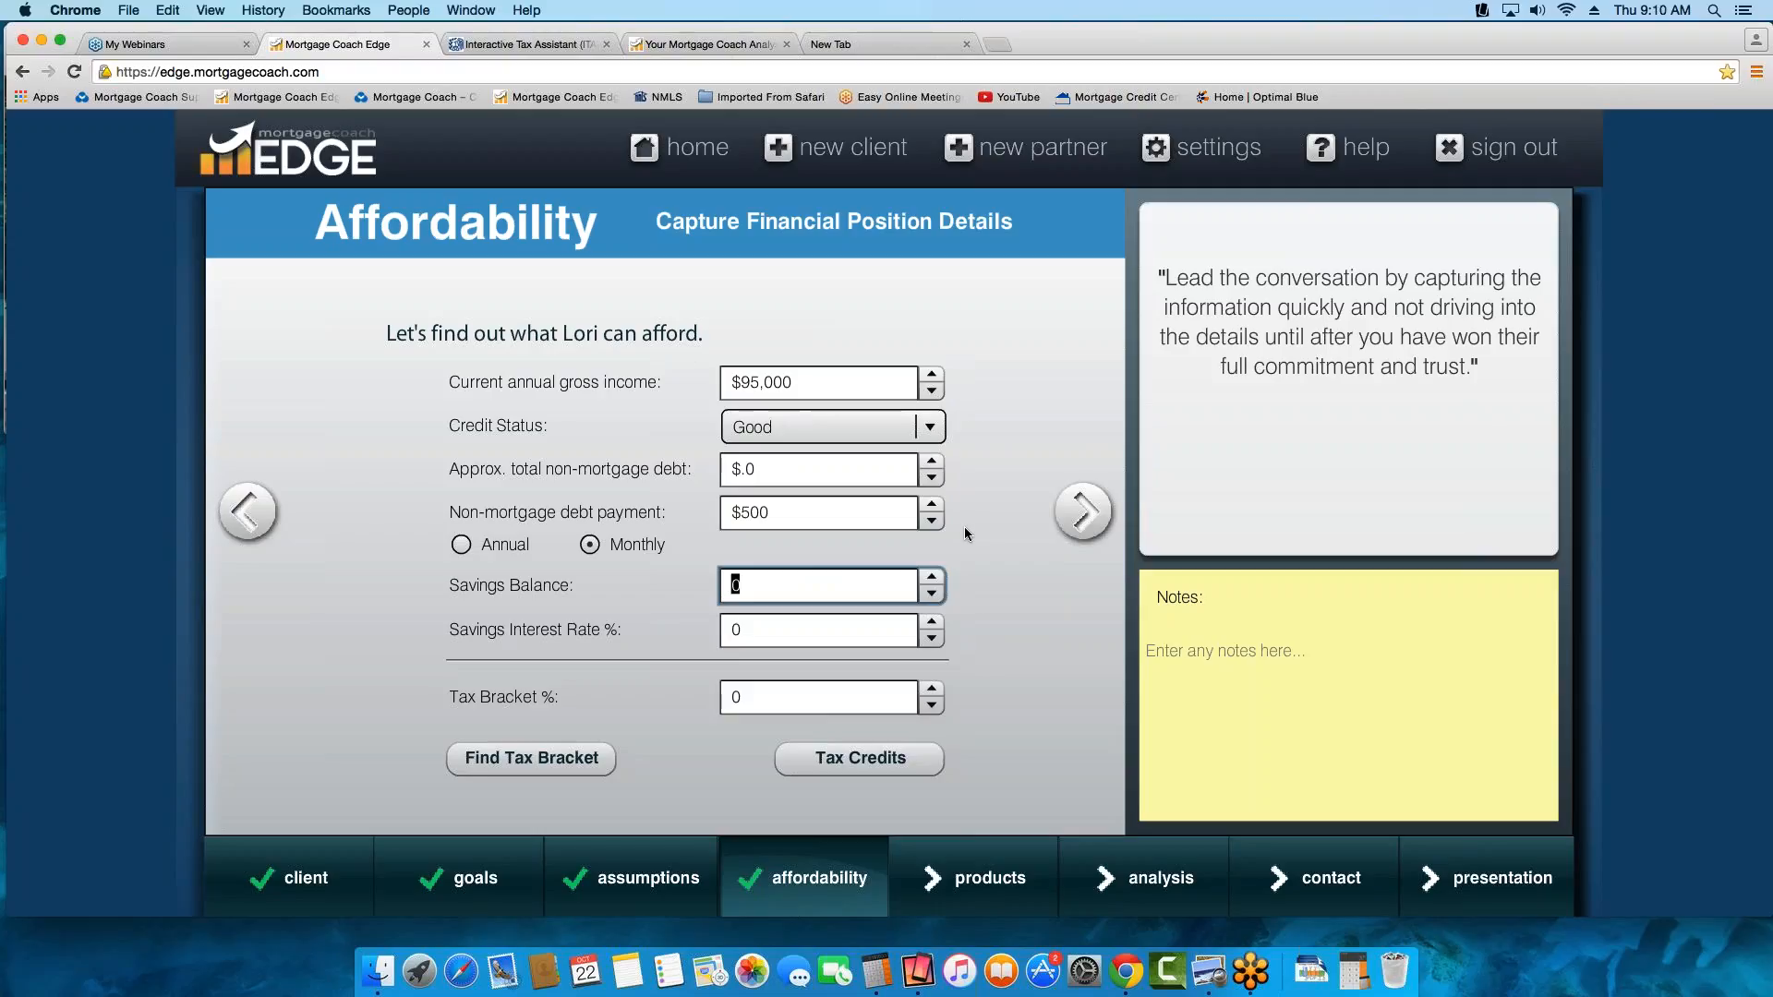
{"action": "type", "text": "25000"}
{"action": "key", "text": "Tab"}
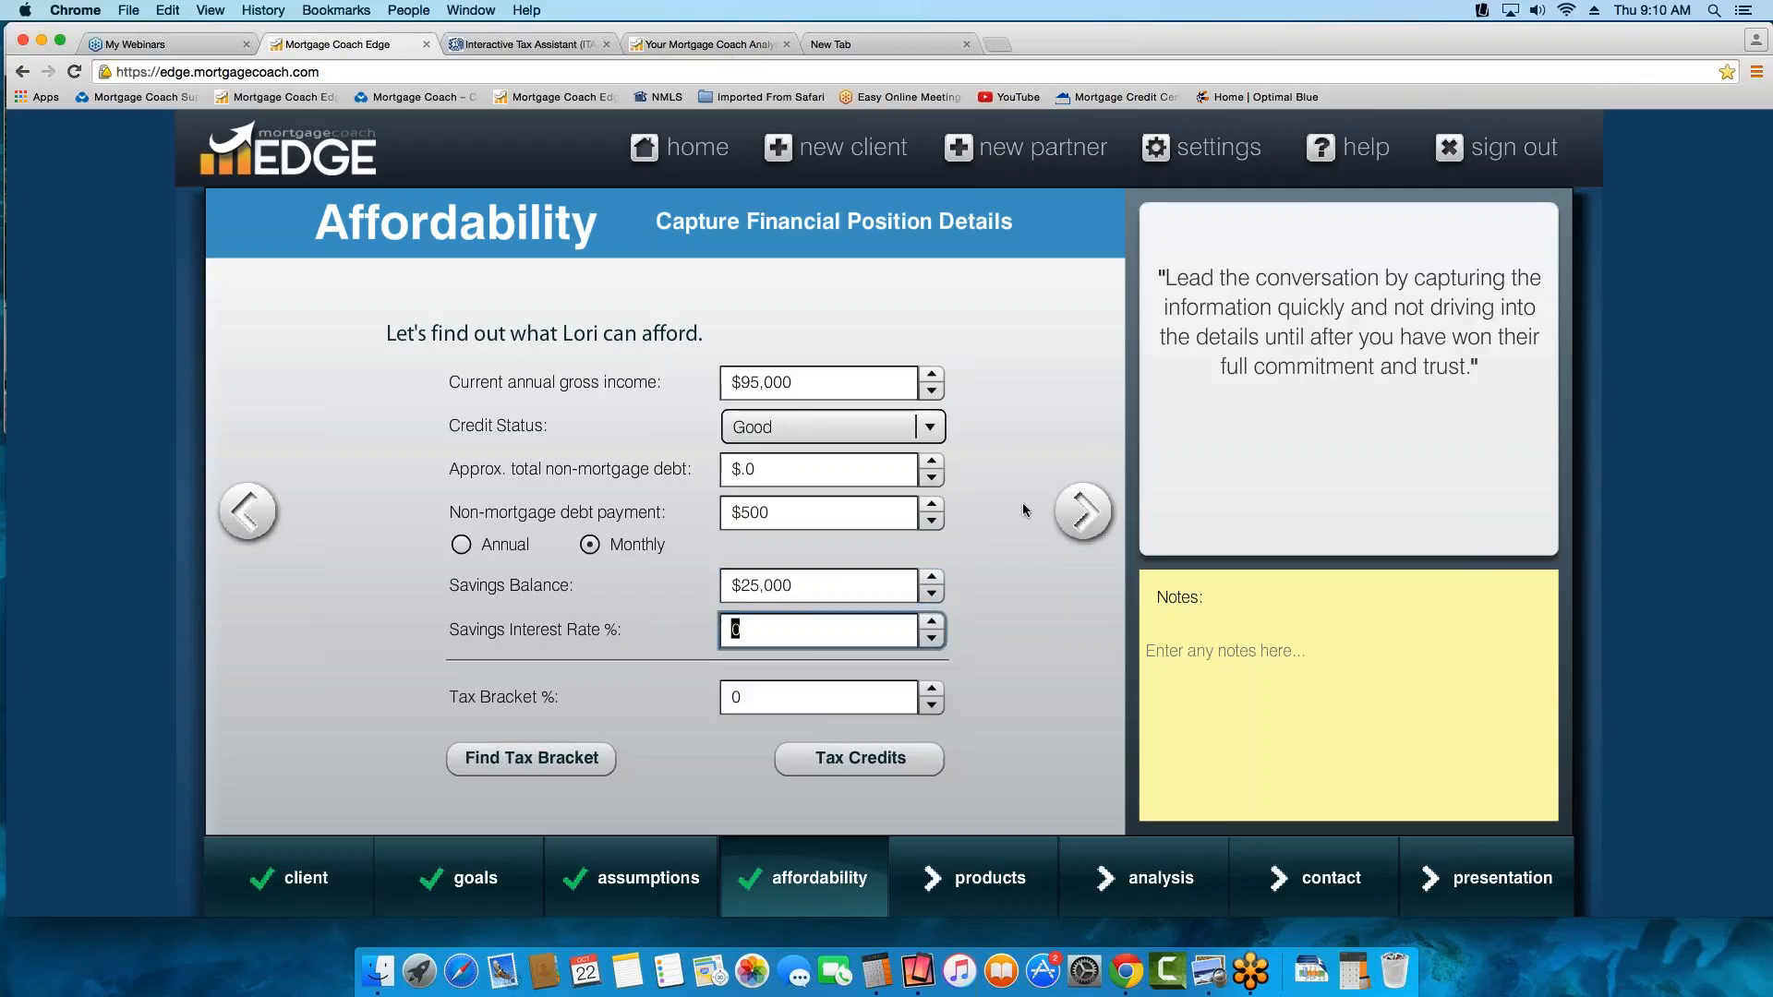
{"action": "type", "text": ".25"}
{"action": "key", "text": "Tab"}
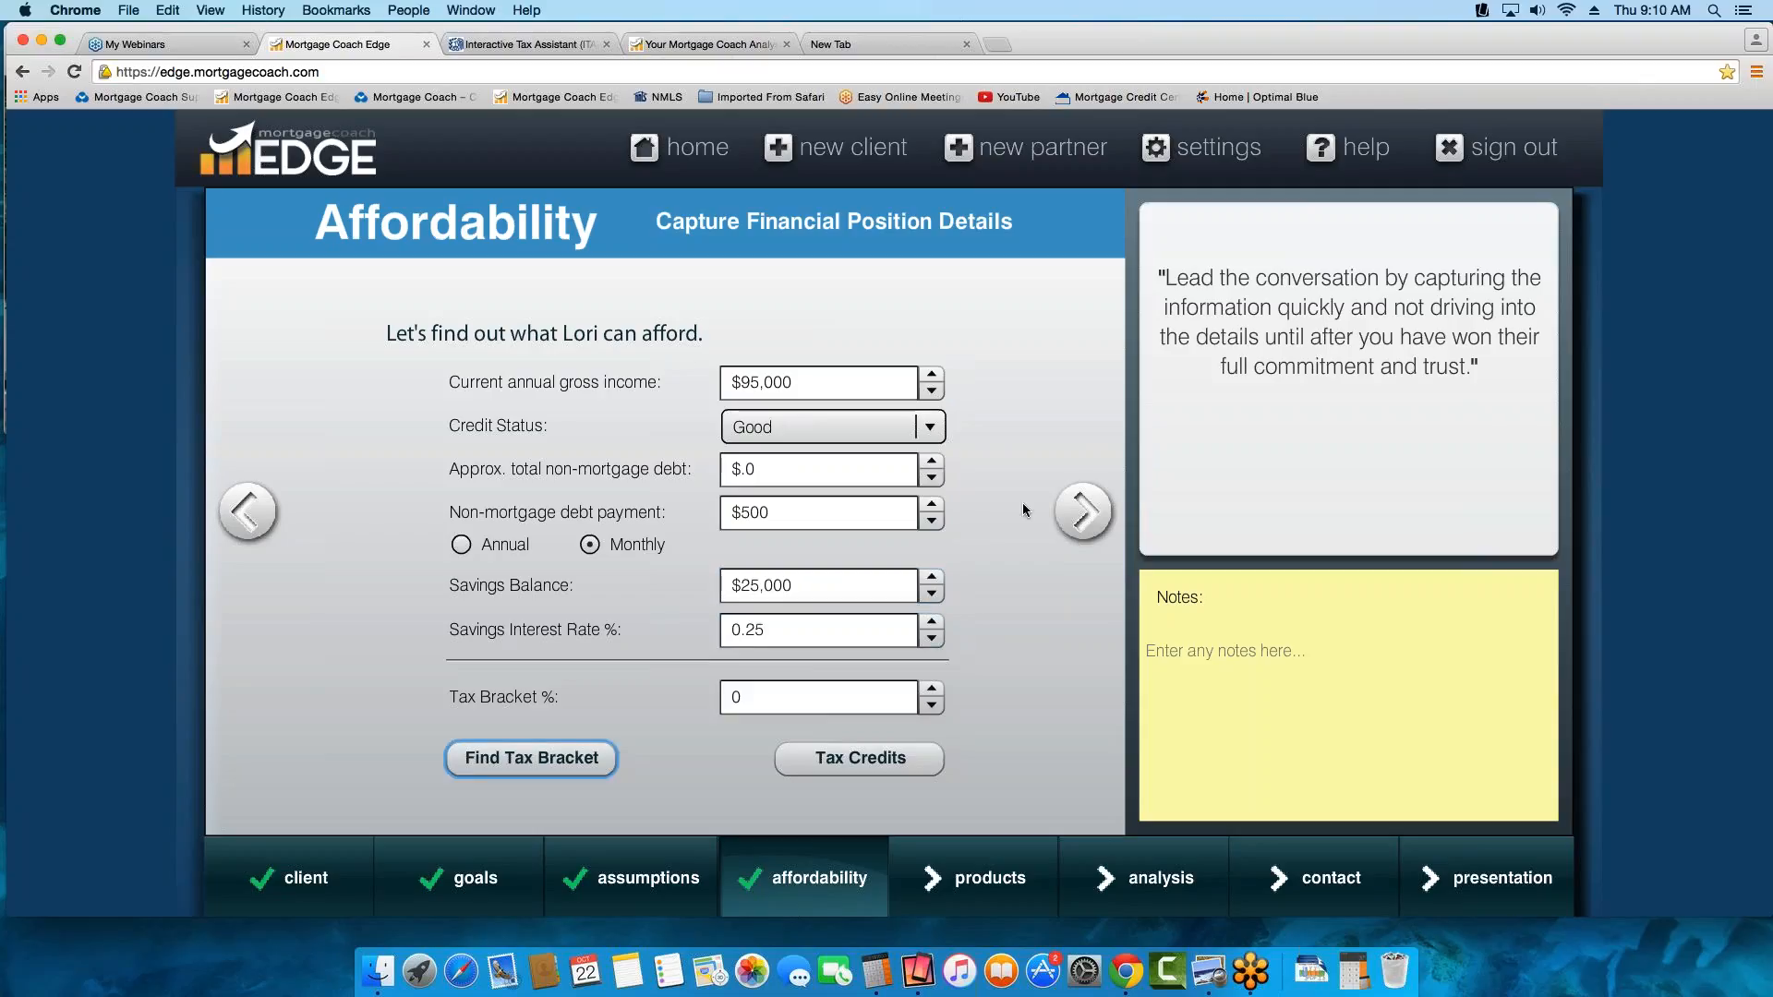
Find the tax bracket on the federal brackets page for tax year 2014, single filing status, and copy the 28% rate
{"action": "left_click", "coordinate": [820, 703]}
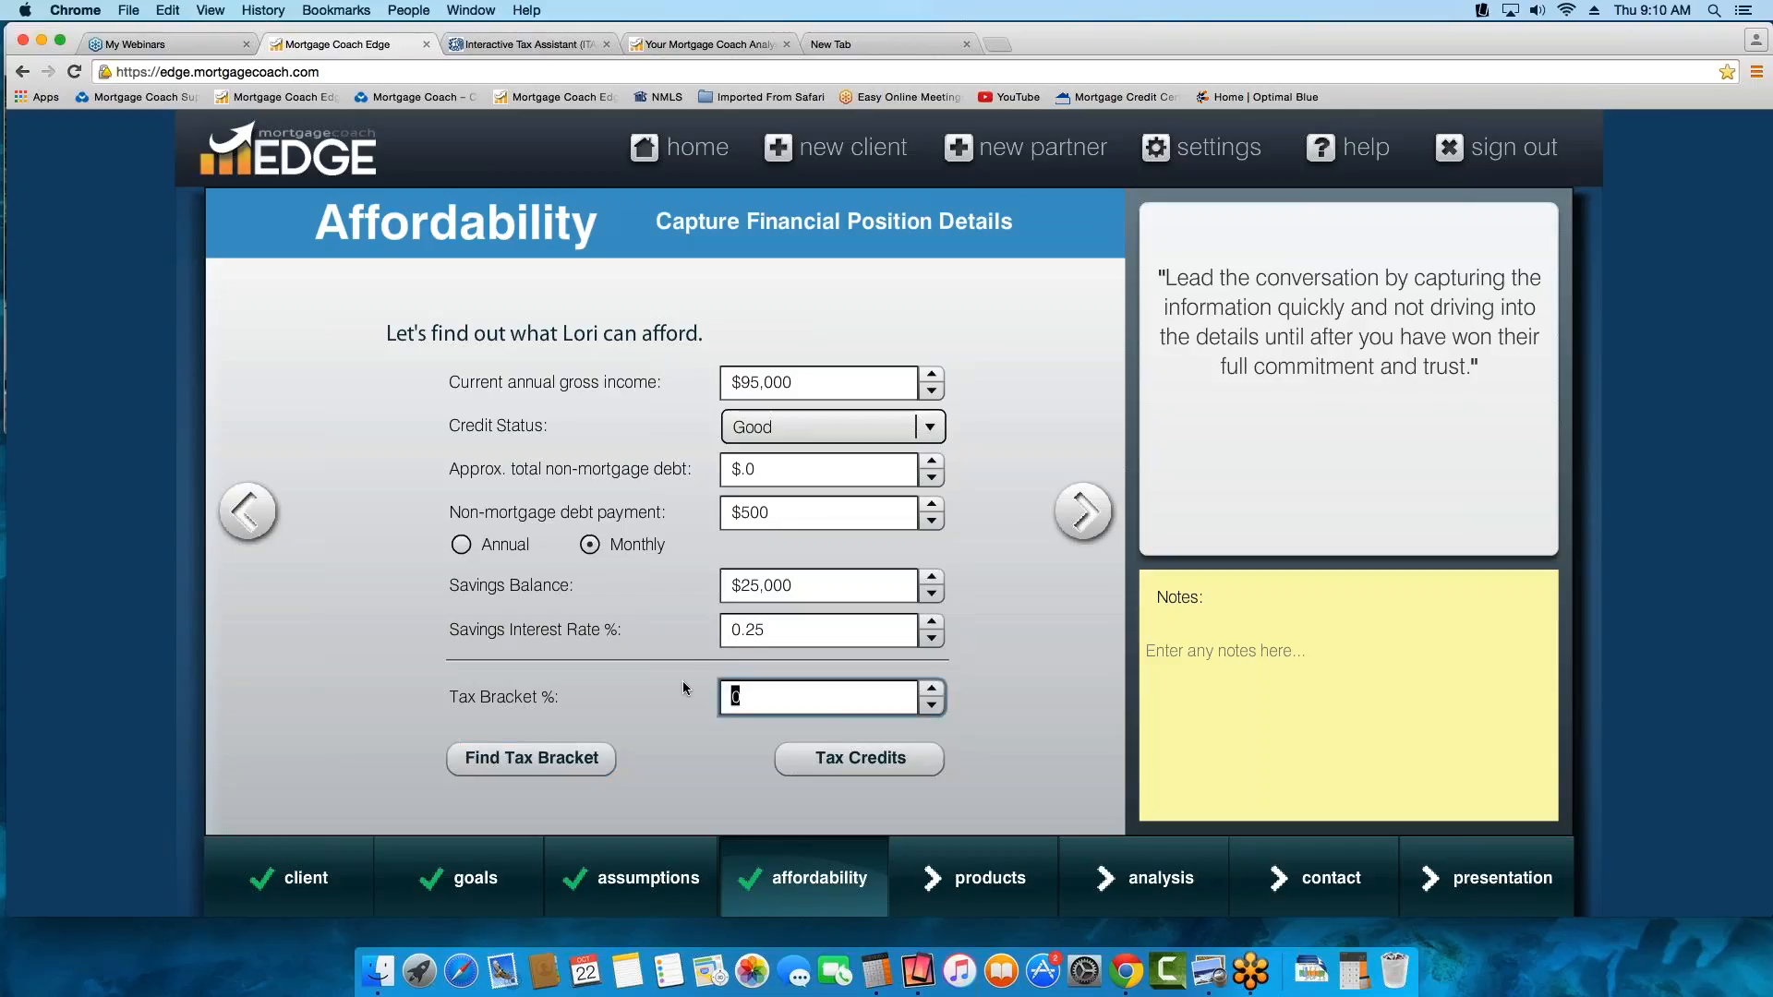
{"action": "left_click", "coordinate": [554, 757]}
{"action": "left_click", "coordinate": [812, 383]}
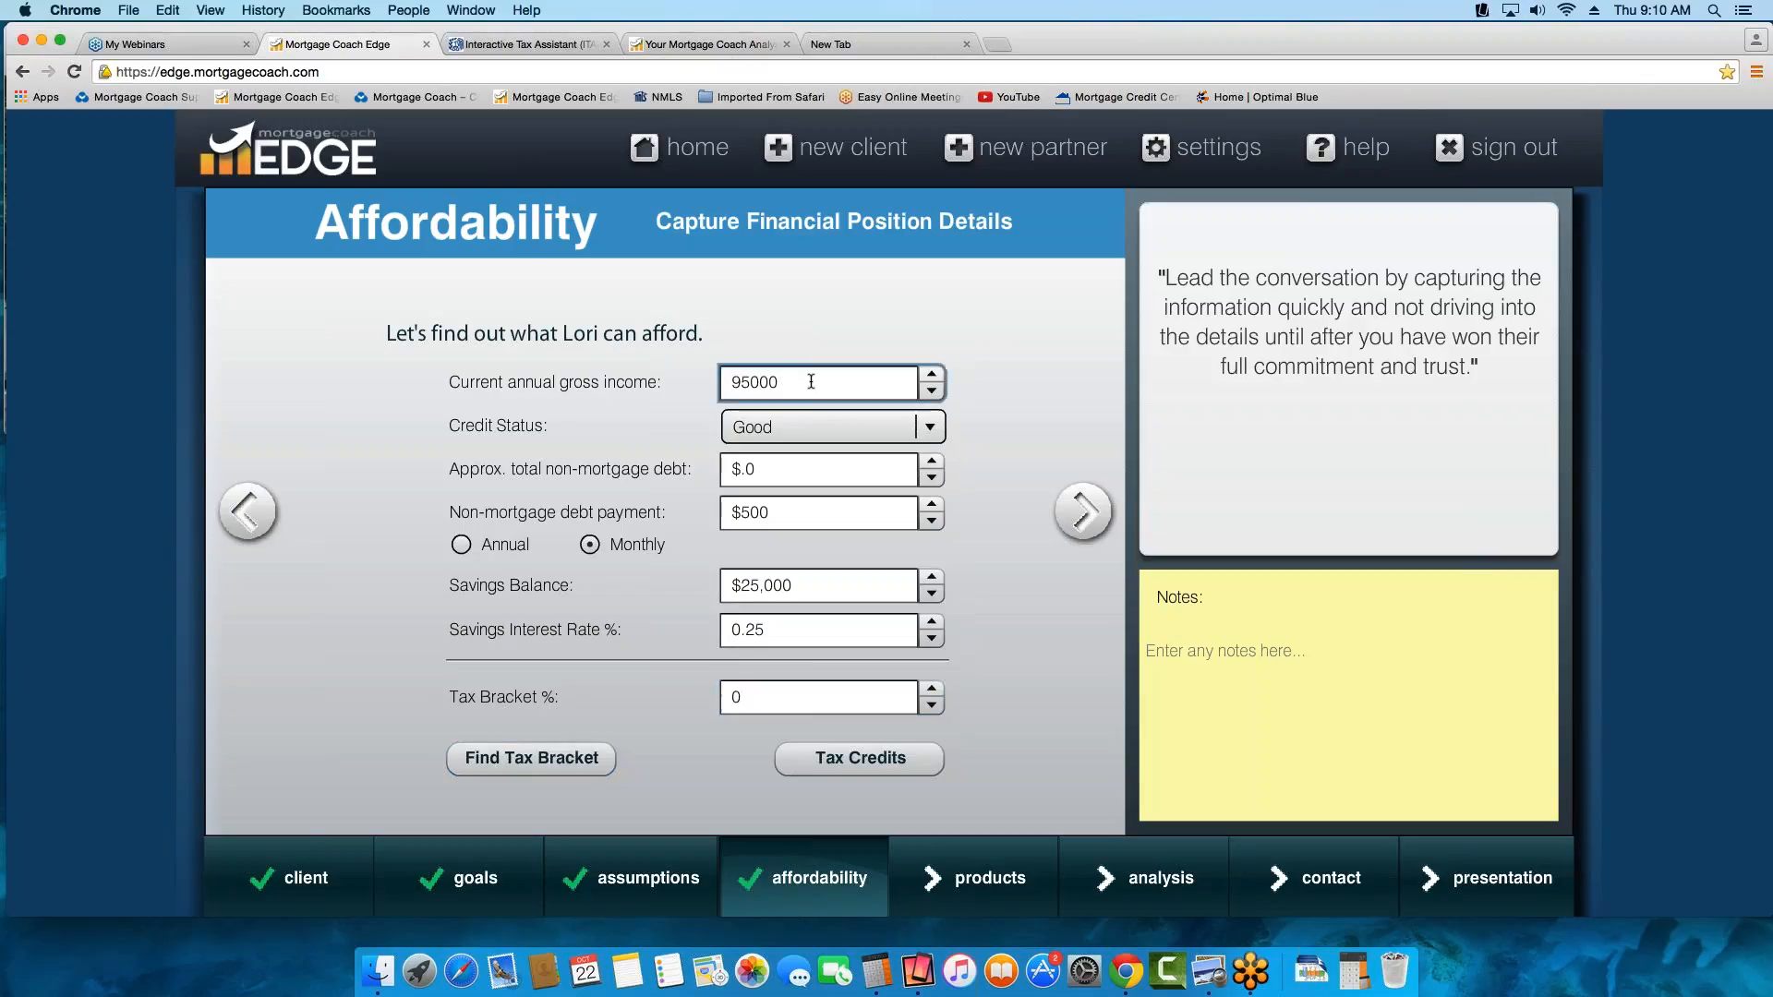
{"action": "left_click", "coordinate": [535, 758]}
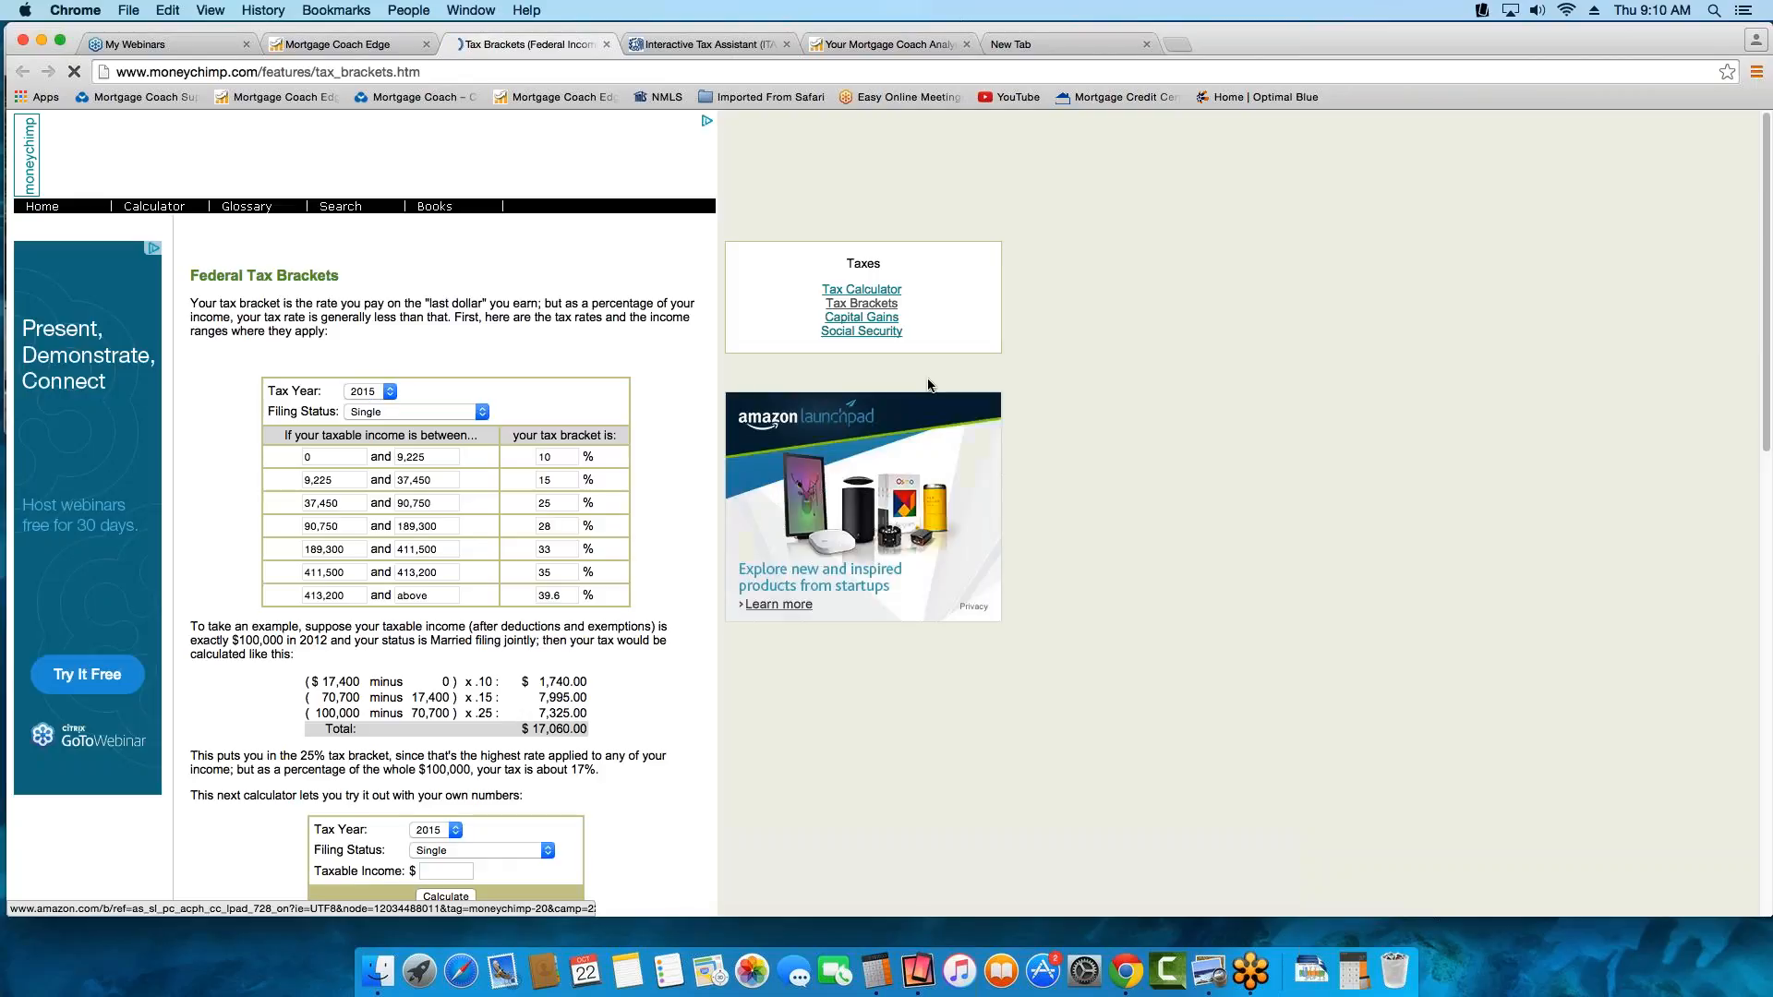
{"action": "left_click", "coordinate": [371, 392]}
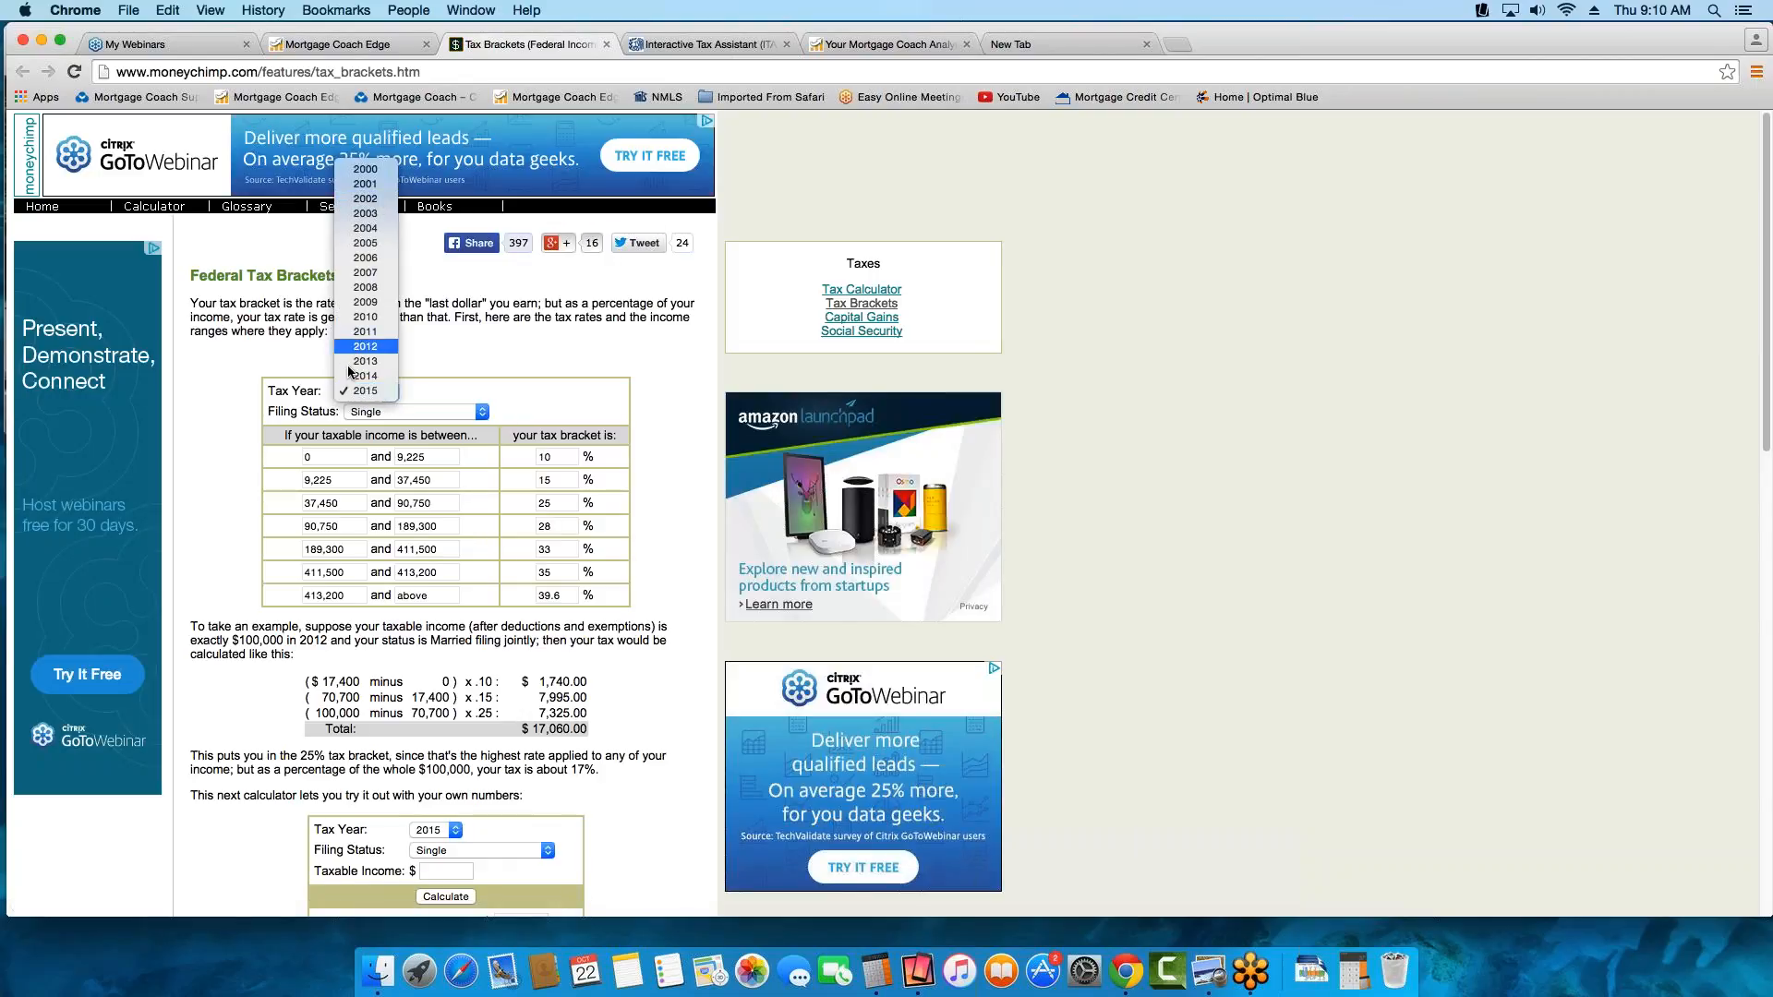
{"action": "left_click", "coordinate": [354, 375]}
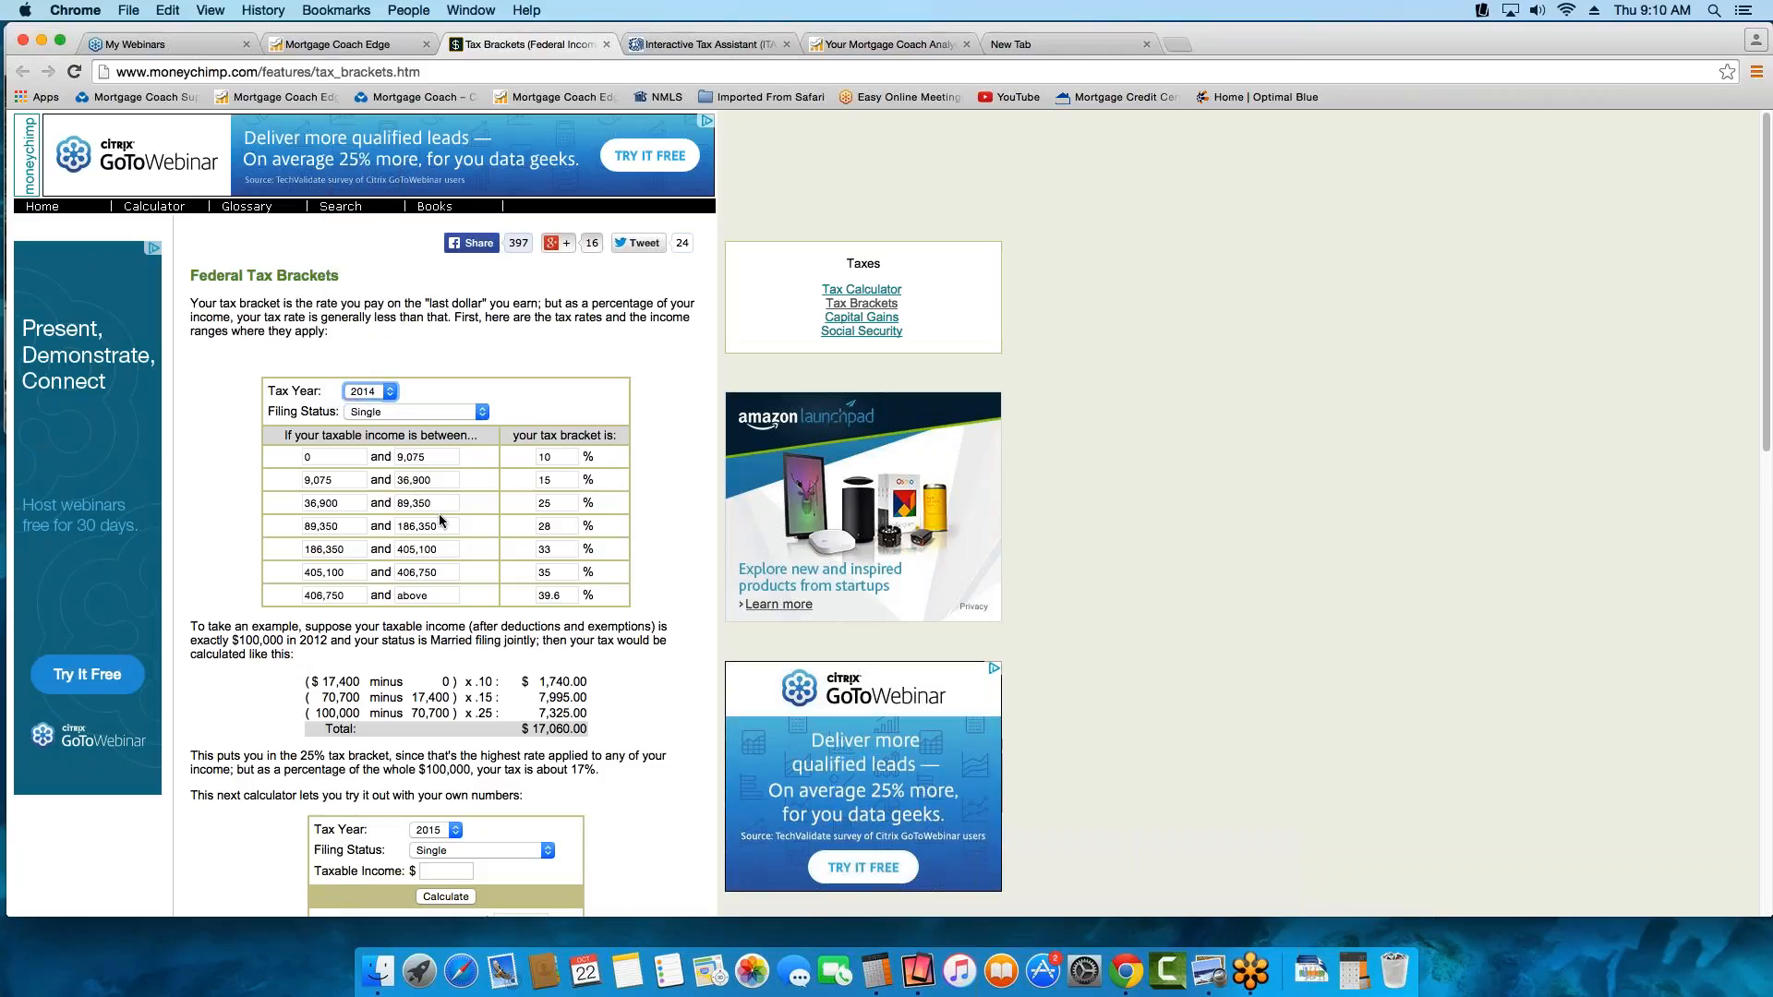
{"action": "left_click", "coordinate": [569, 532]}
{"action": "left_click_drag", "start_coordinate": [568, 529], "coordinate": [518, 527]}
{"action": "key", "text": "super+c"}
Return to the Mortgage Coach Edge Affordability page and set the tax bracket to 28%
{"action": "left_click", "coordinate": [334, 47]}
{"action": "left_click_drag", "start_coordinate": [773, 699], "coordinate": [633, 690]}
{"action": "key", "text": "super+v"}
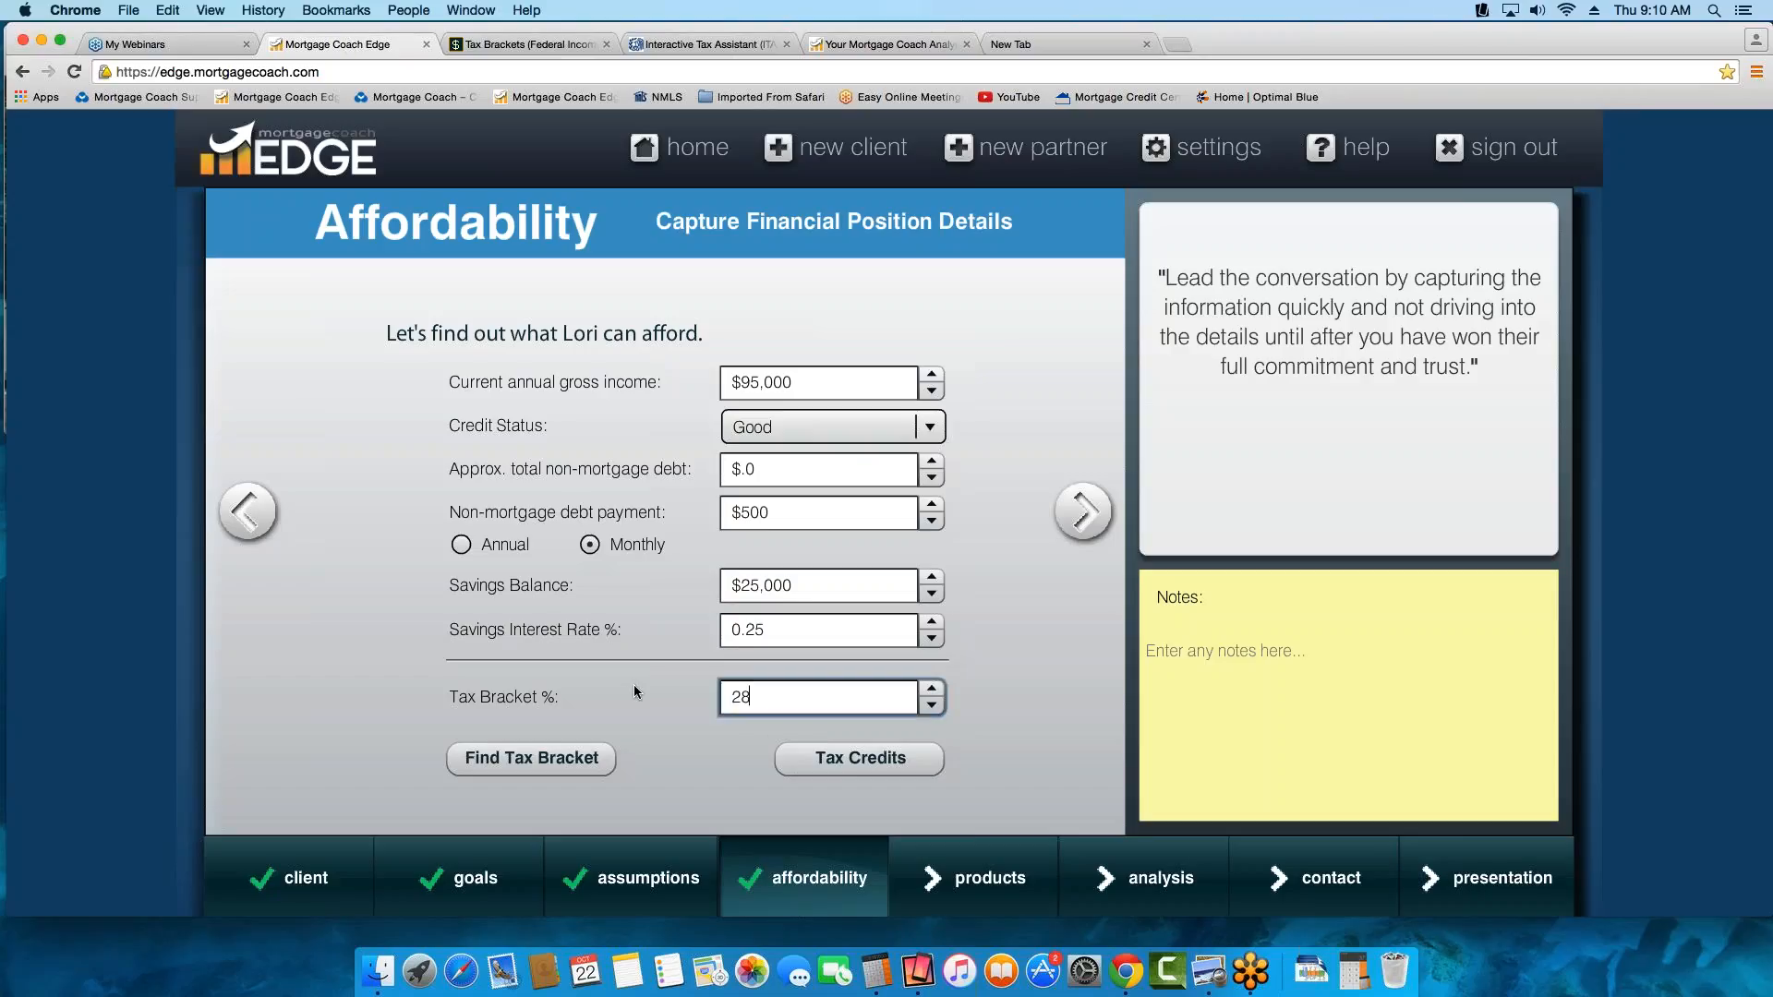
{"action": "key", "text": "Tab"}
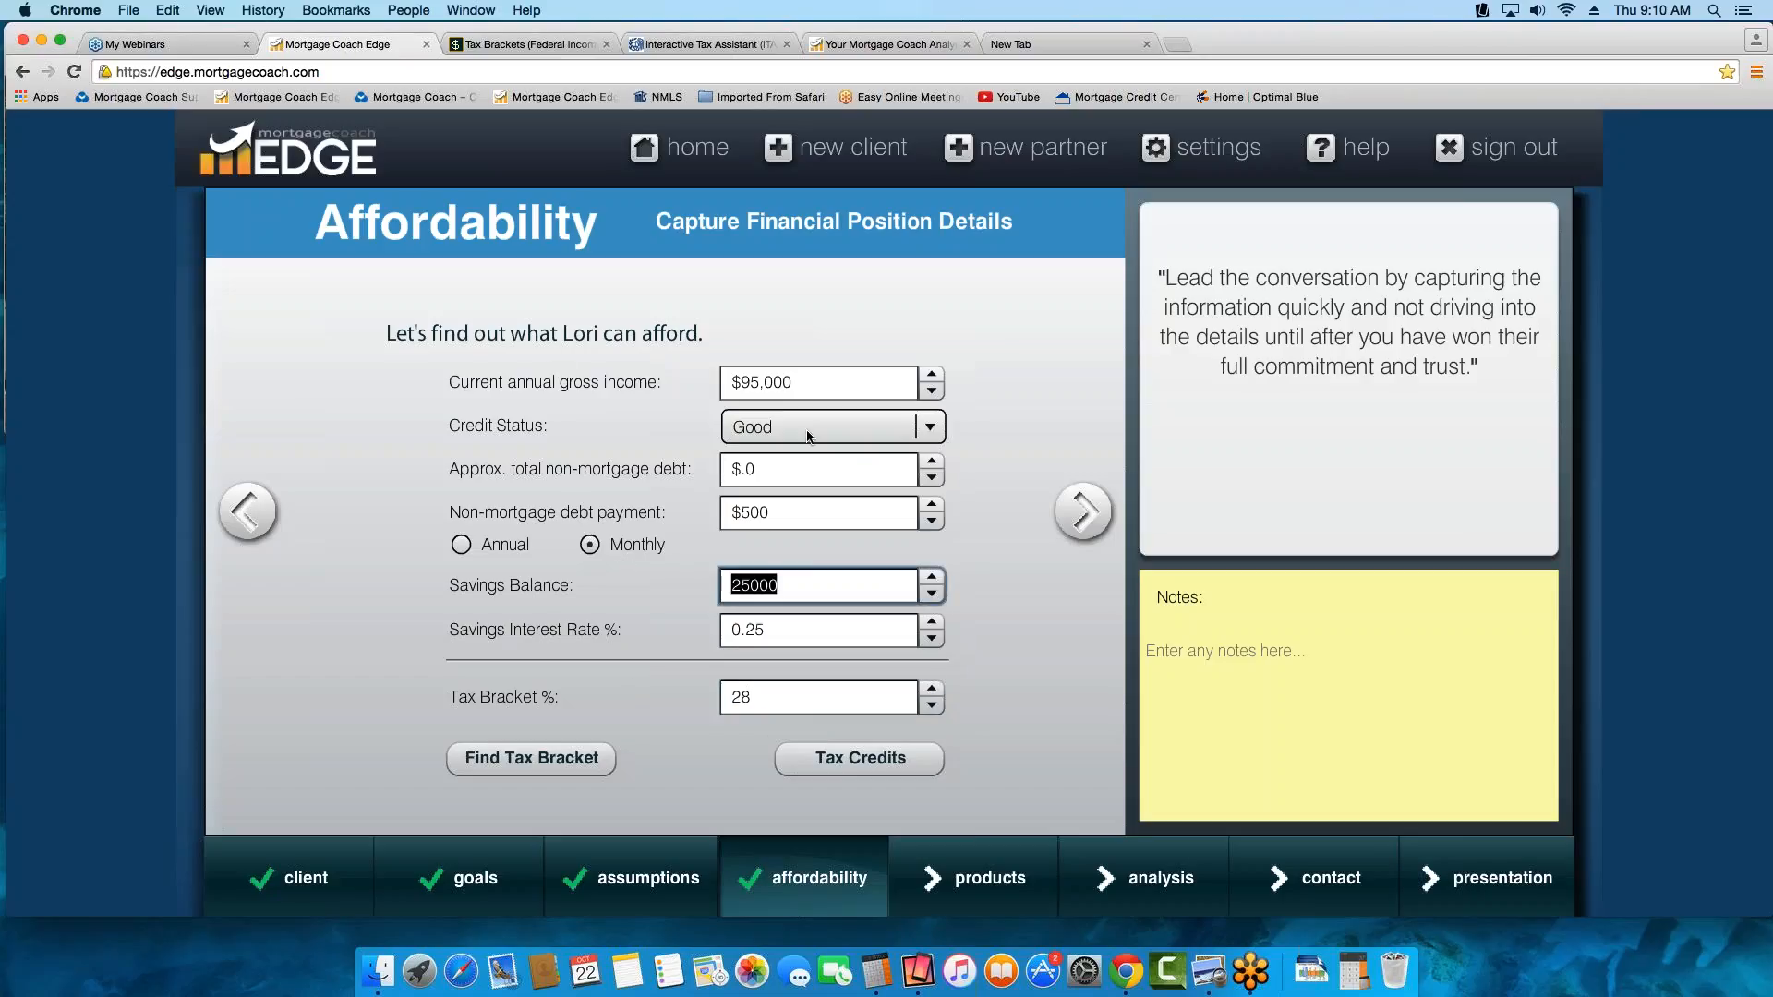
{"action": "key", "text": "Tab"}
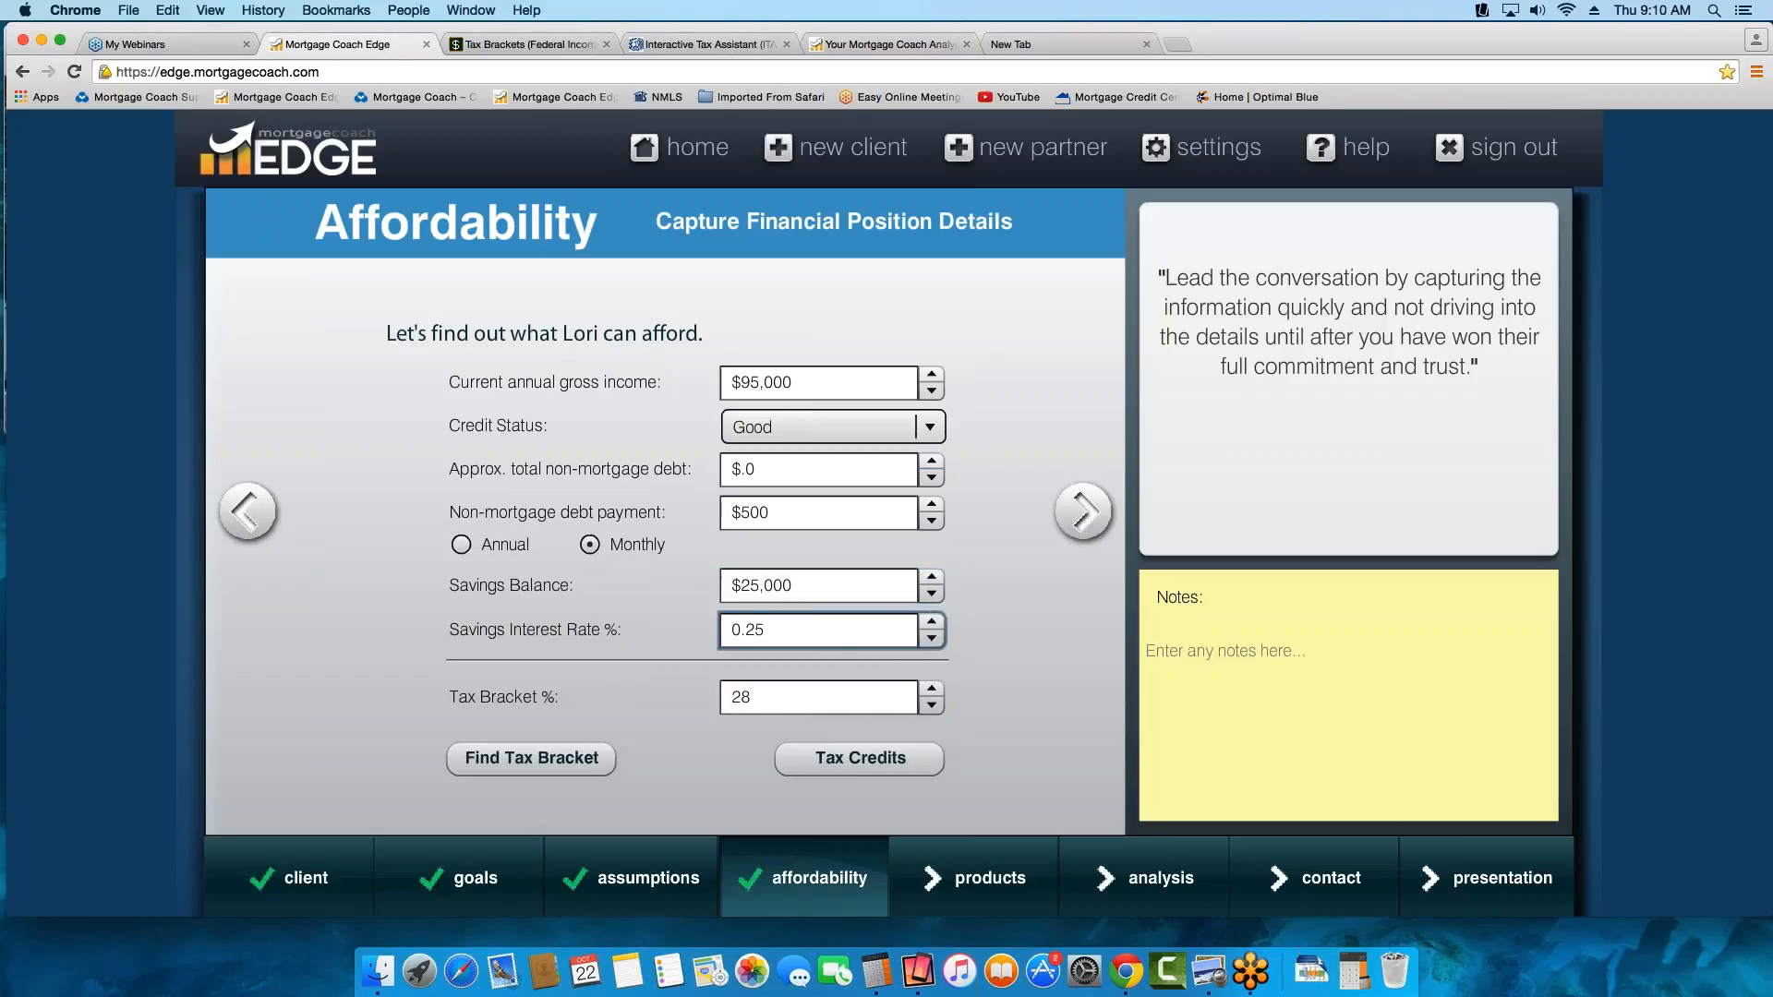
Review the MCC tax credit settings and close them without entering any values
{"action": "left_click", "coordinate": [860, 758]}
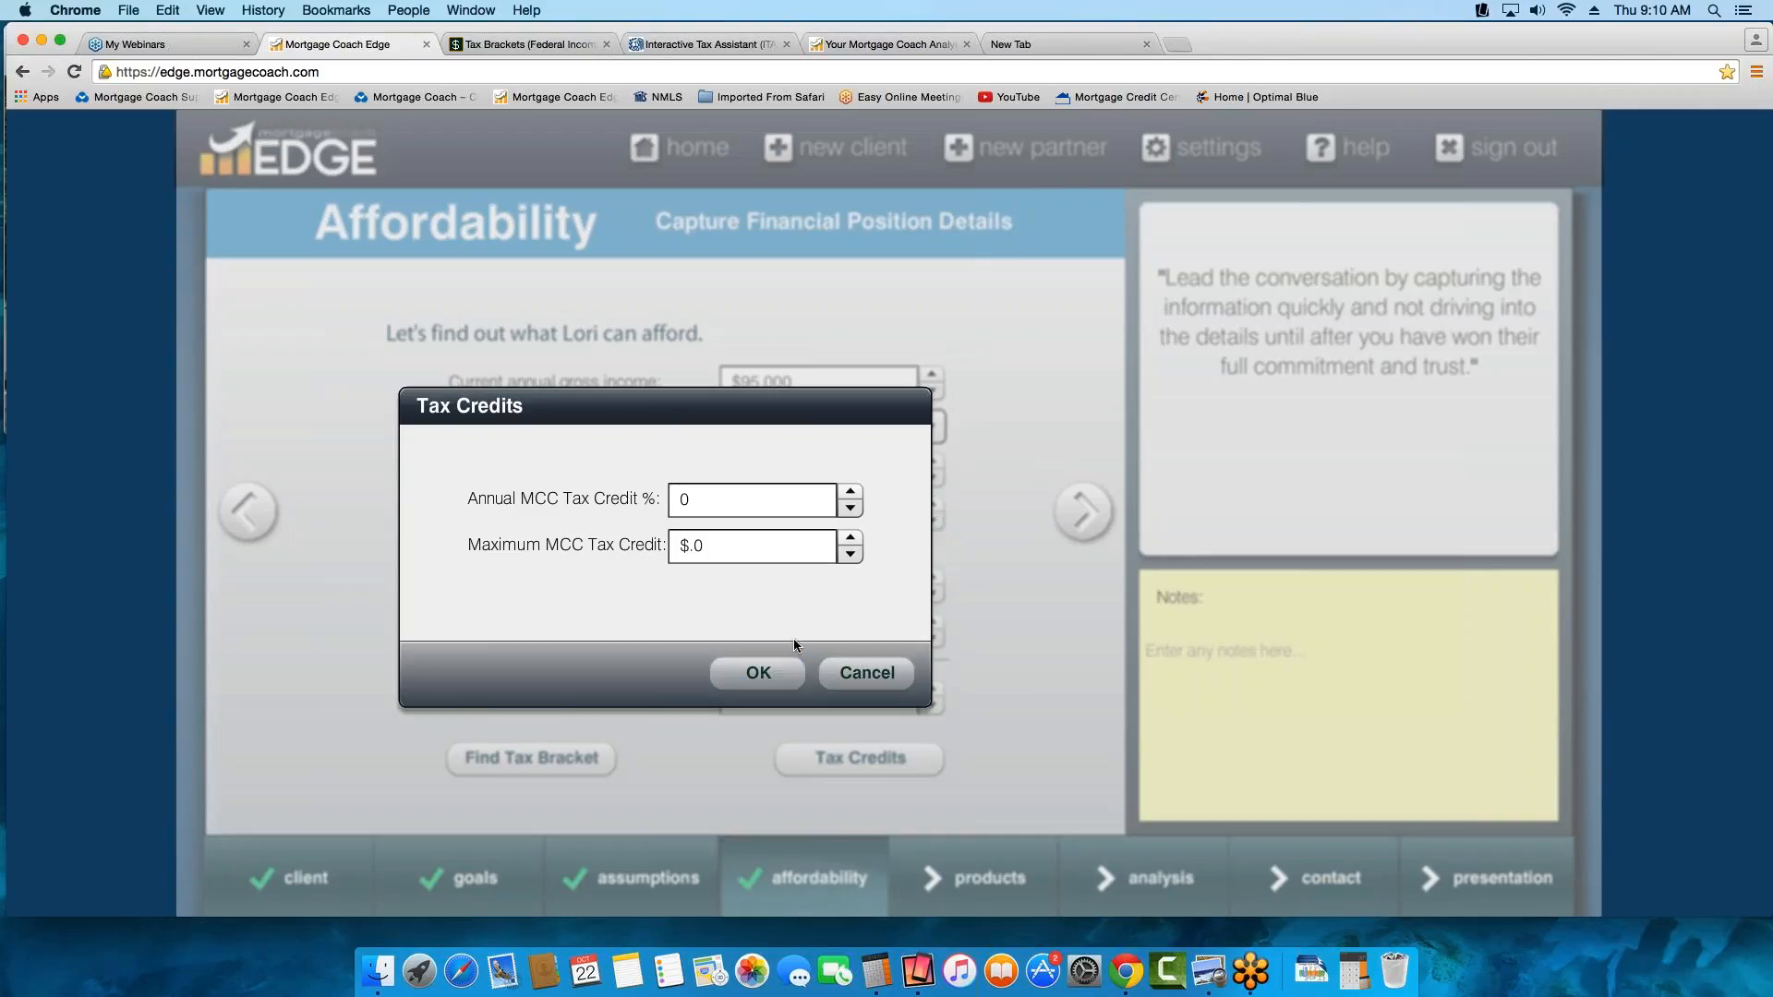
{"action": "left_click", "coordinate": [881, 677]}
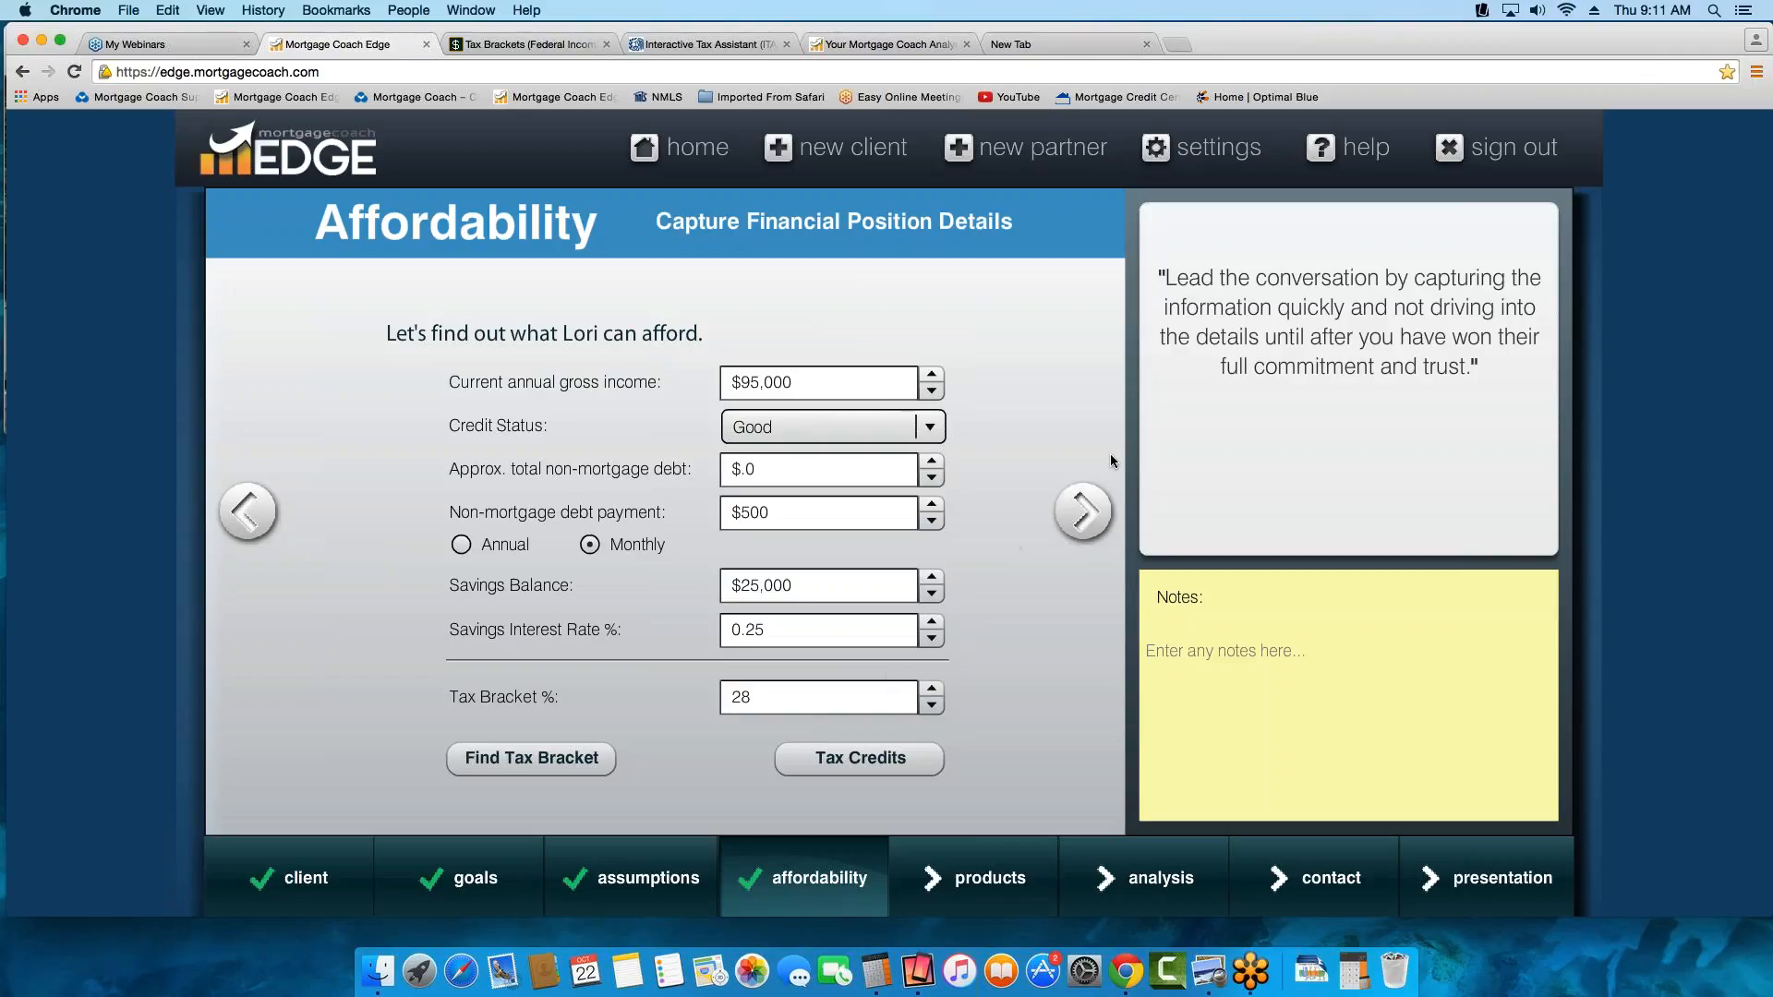
Continue past the spending preferences without filling them in, and name the first product FHA 3.5%
{"action": "left_click", "coordinate": [1086, 527]}
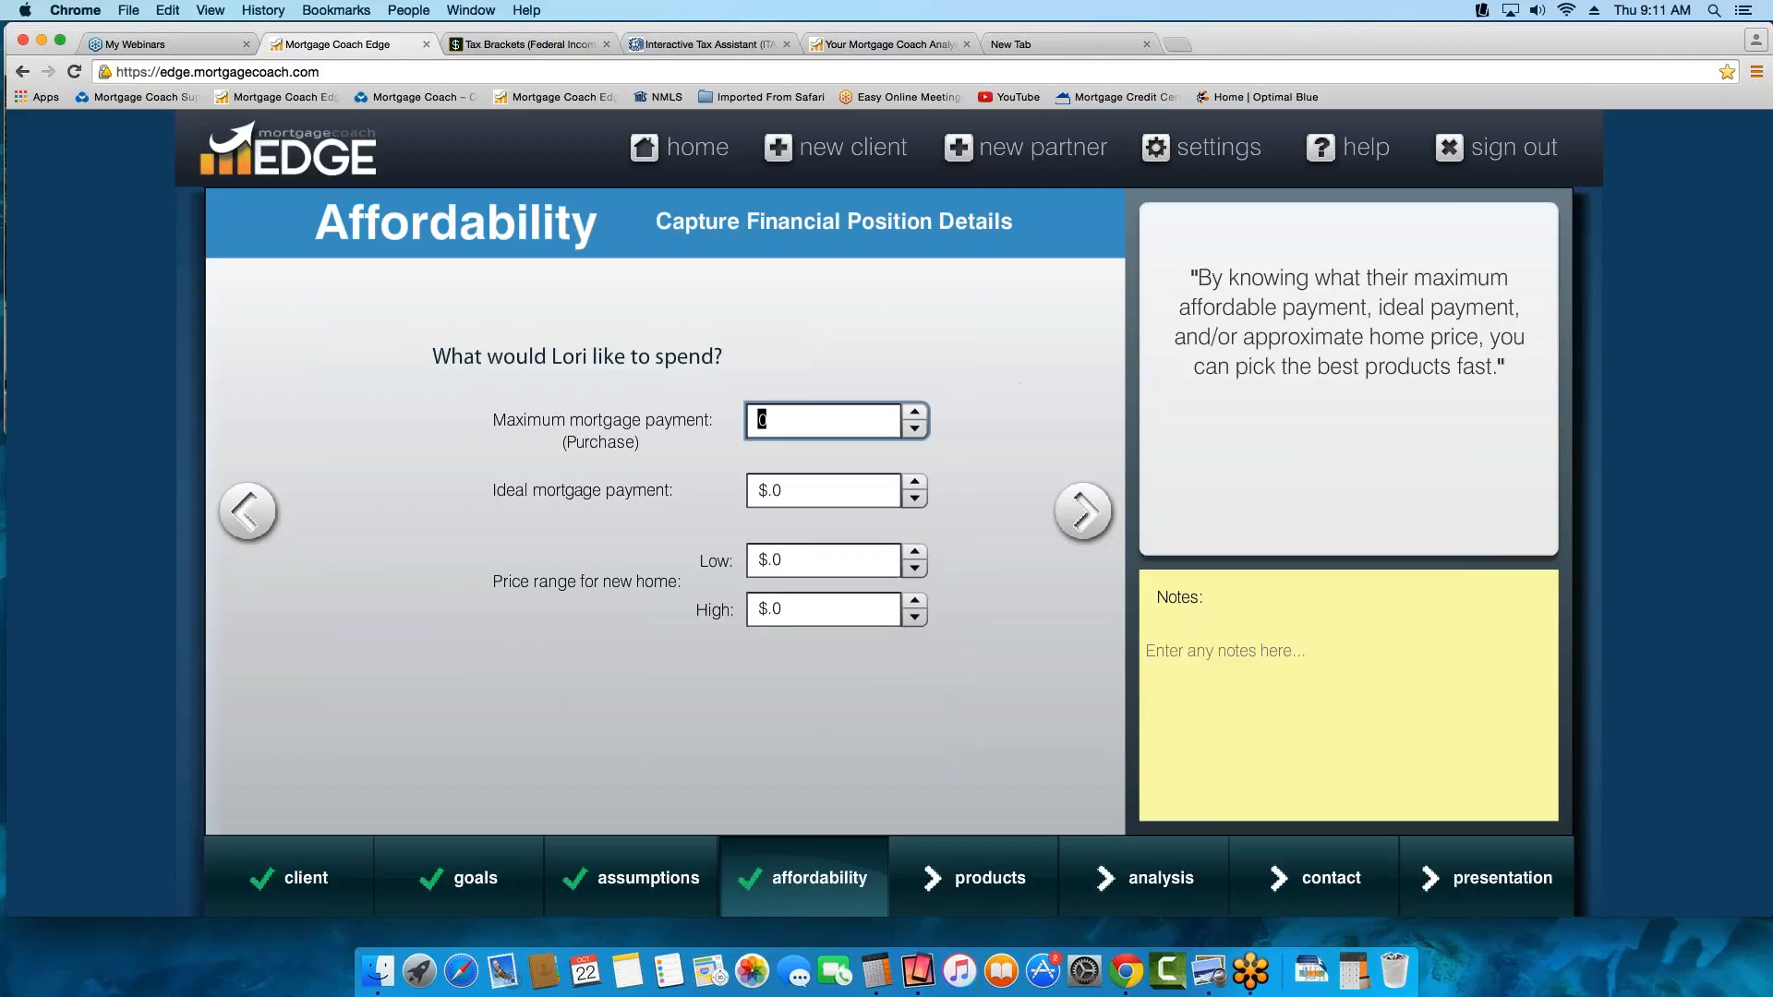
{"action": "left_click", "coordinate": [1086, 516]}
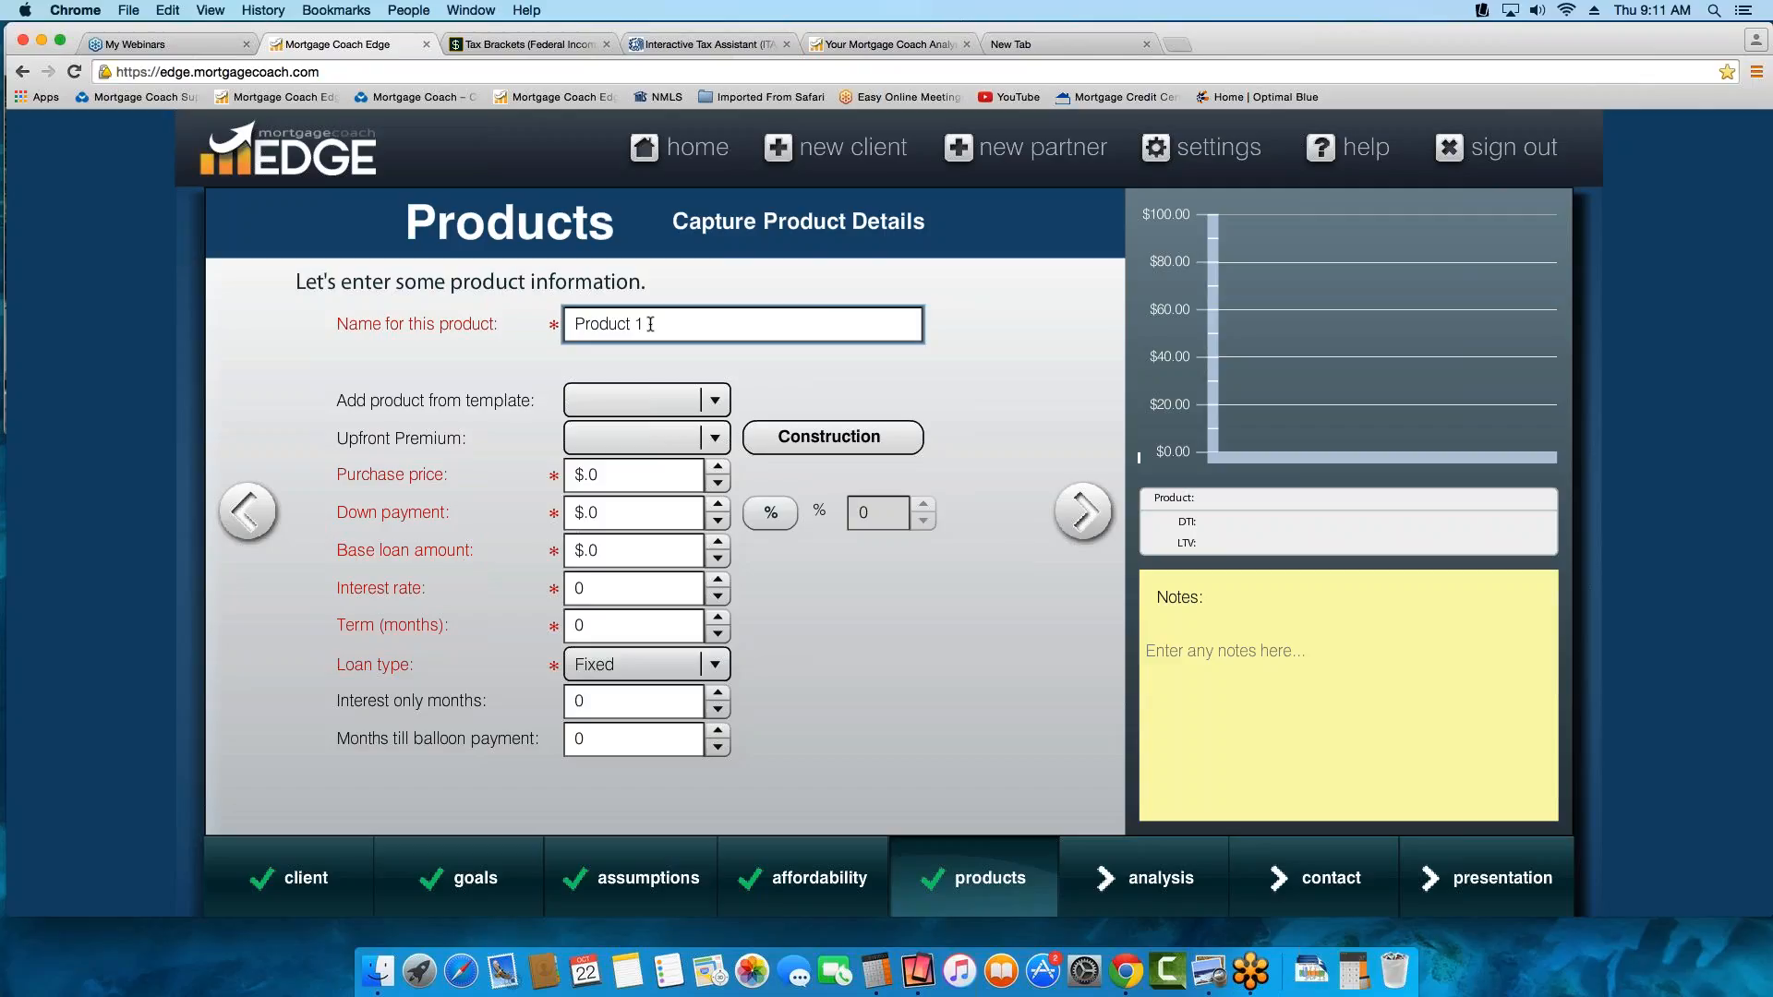
{"action": "left_click_drag", "start_coordinate": [651, 323], "coordinate": [465, 293]}
{"action": "type", "text": "FHA 3.5%"}
Browse the saved product templates and close the list without choosing one
{"action": "left_click", "coordinate": [694, 400]}
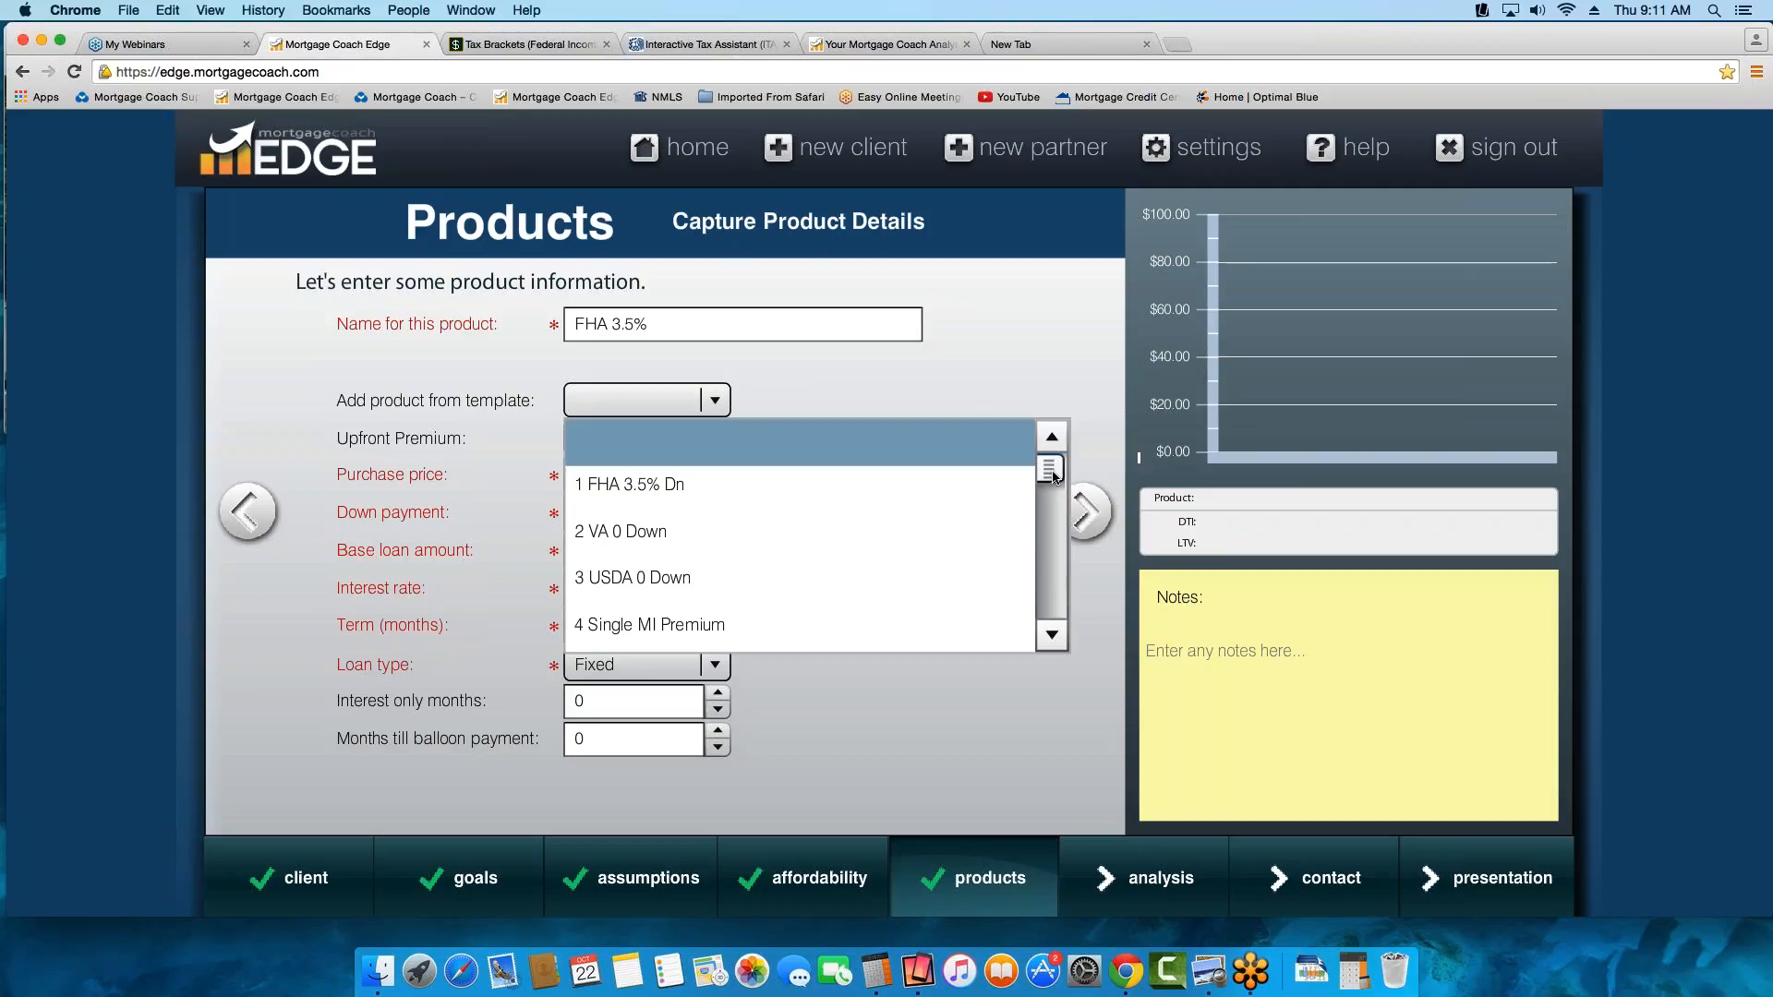
{"action": "left_click_drag", "start_coordinate": [1054, 475], "coordinate": [1058, 566]}
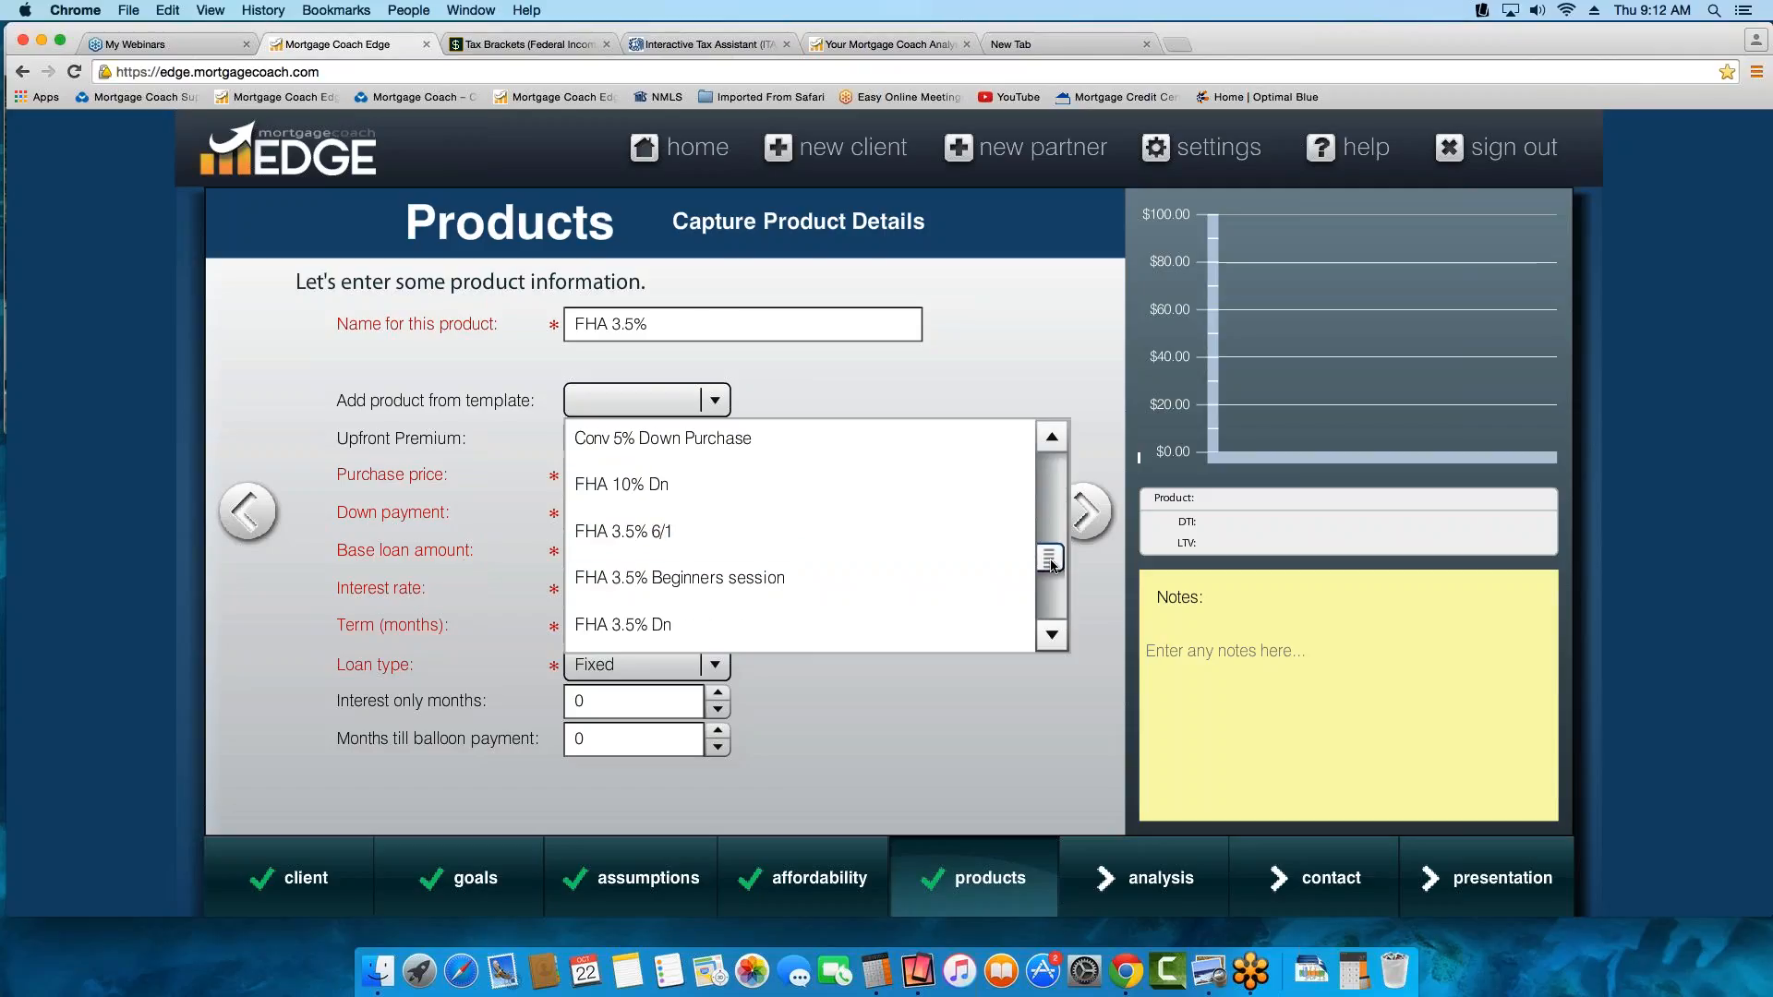
{"action": "left_click_drag", "start_coordinate": [1052, 565], "coordinate": [1064, 465]}
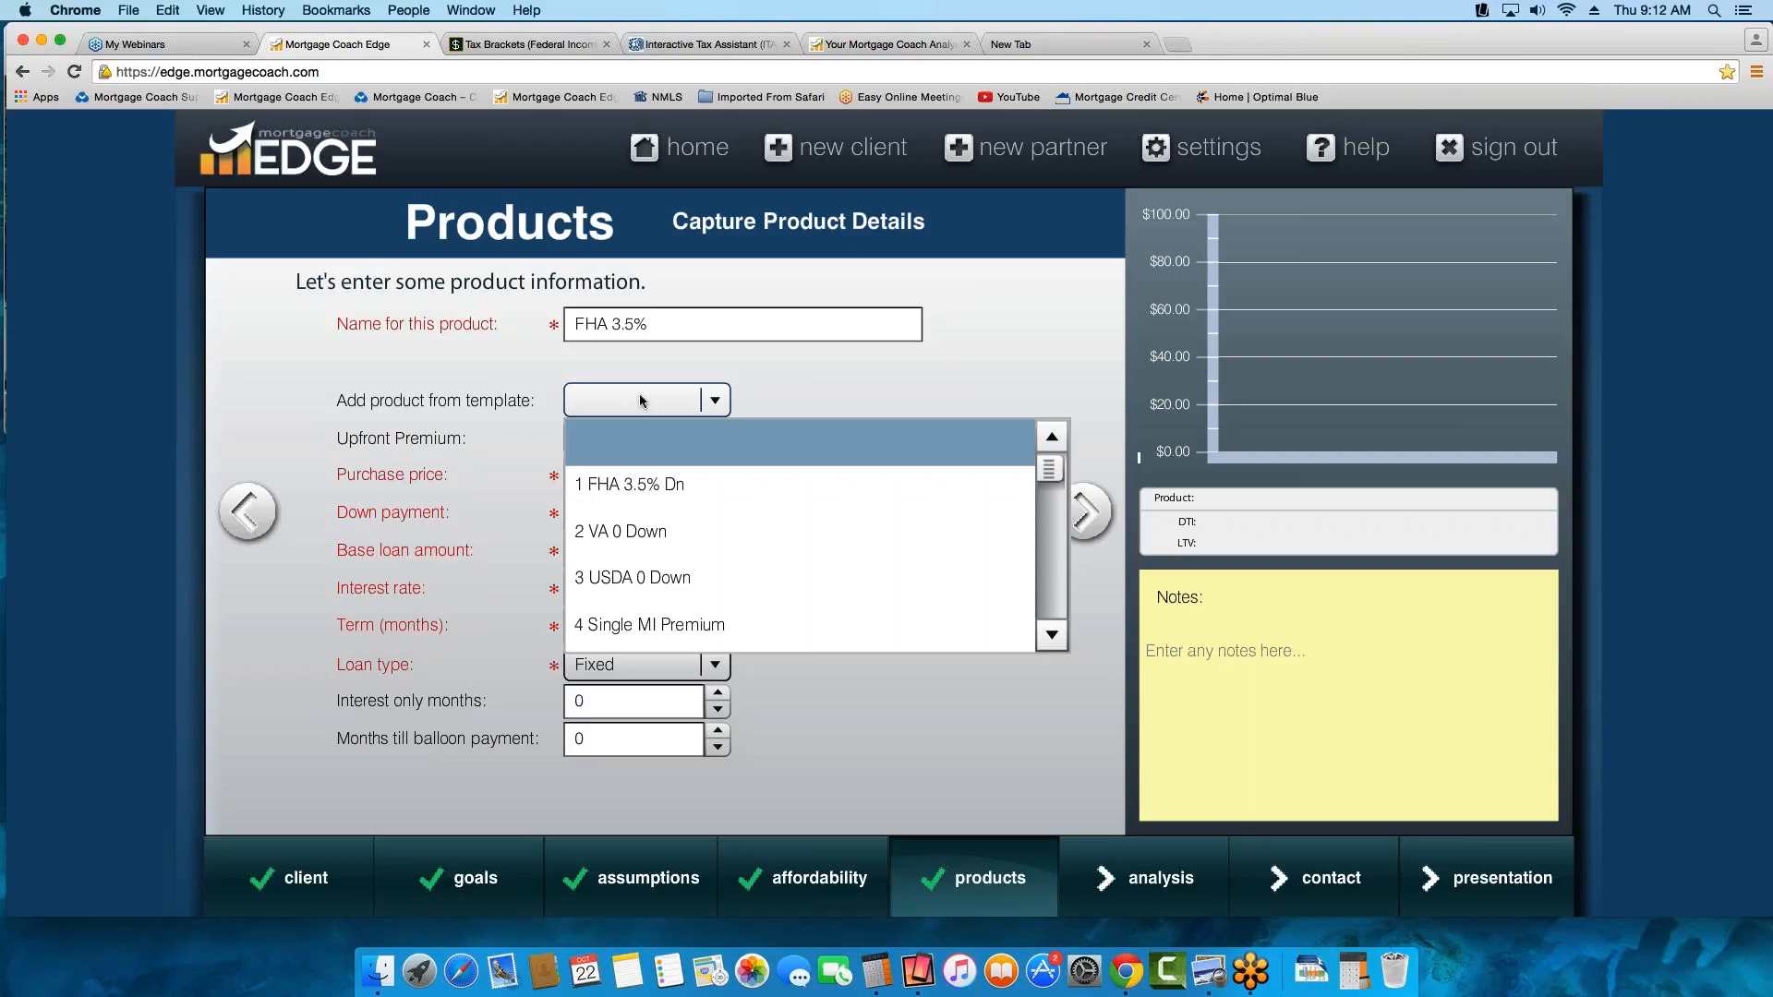
{"action": "left_click", "coordinate": [895, 327]}
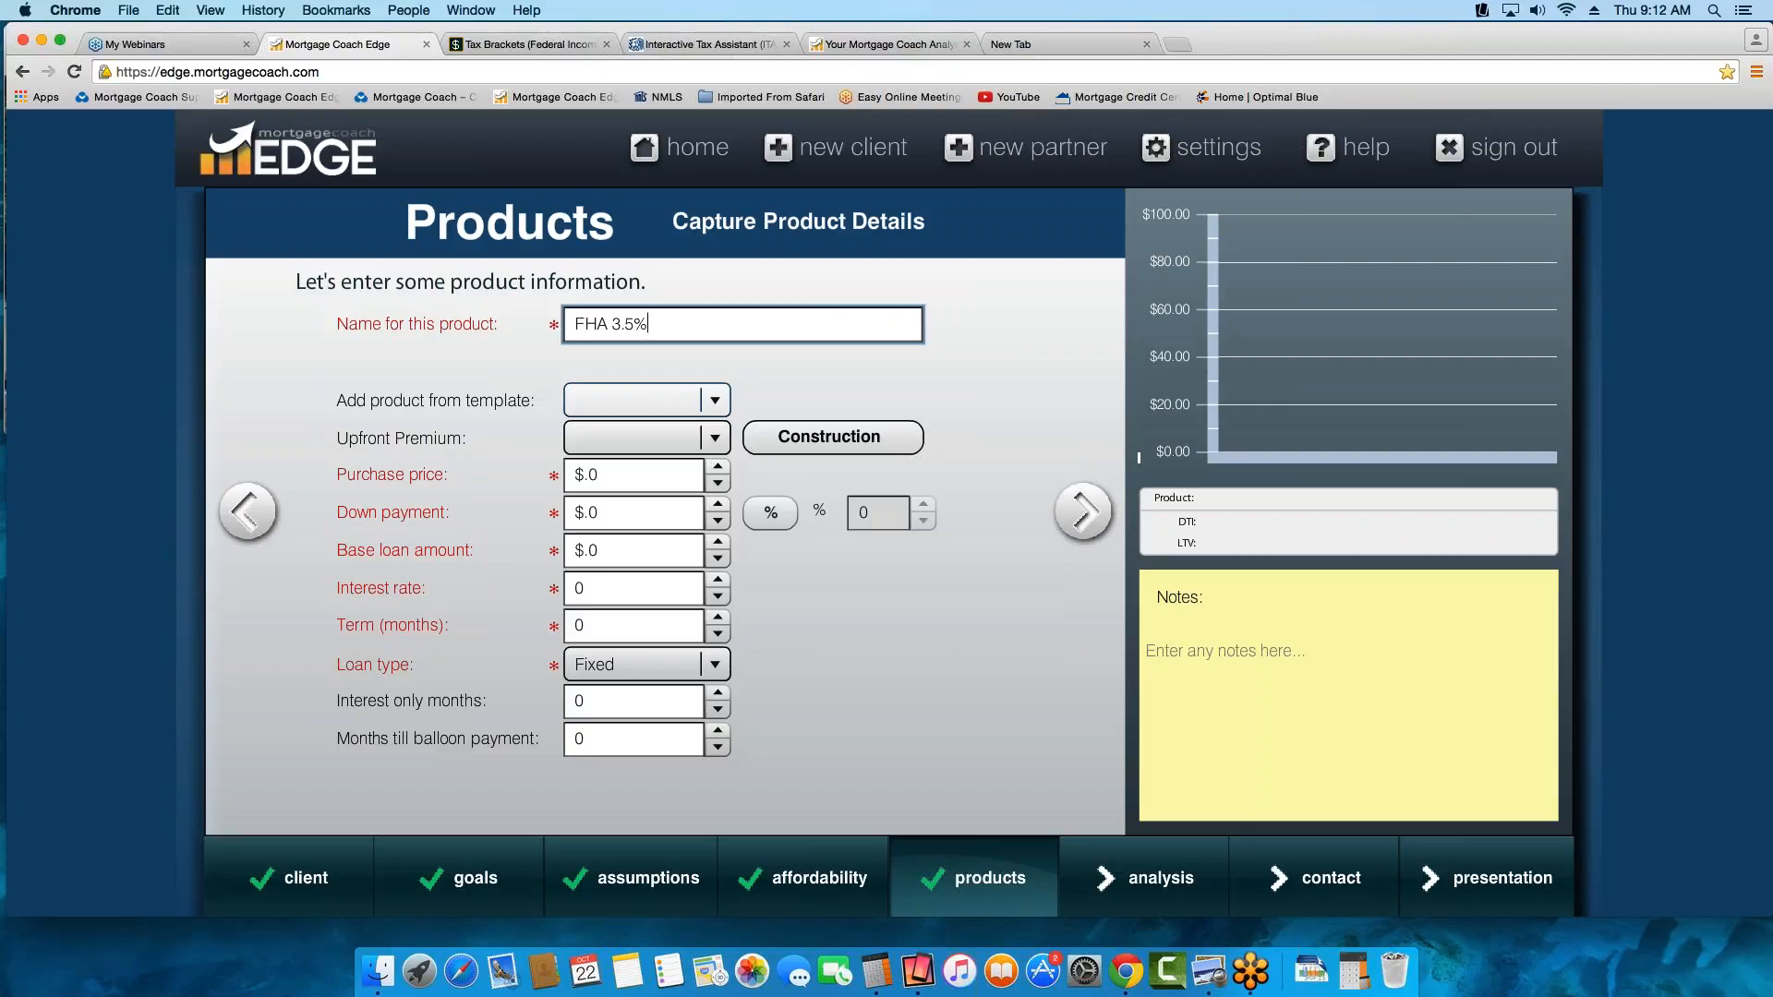
Set the FHA product's purchase price to $250,000 and its down payment to 3.5 percent
{"action": "key", "text": "Tab"}
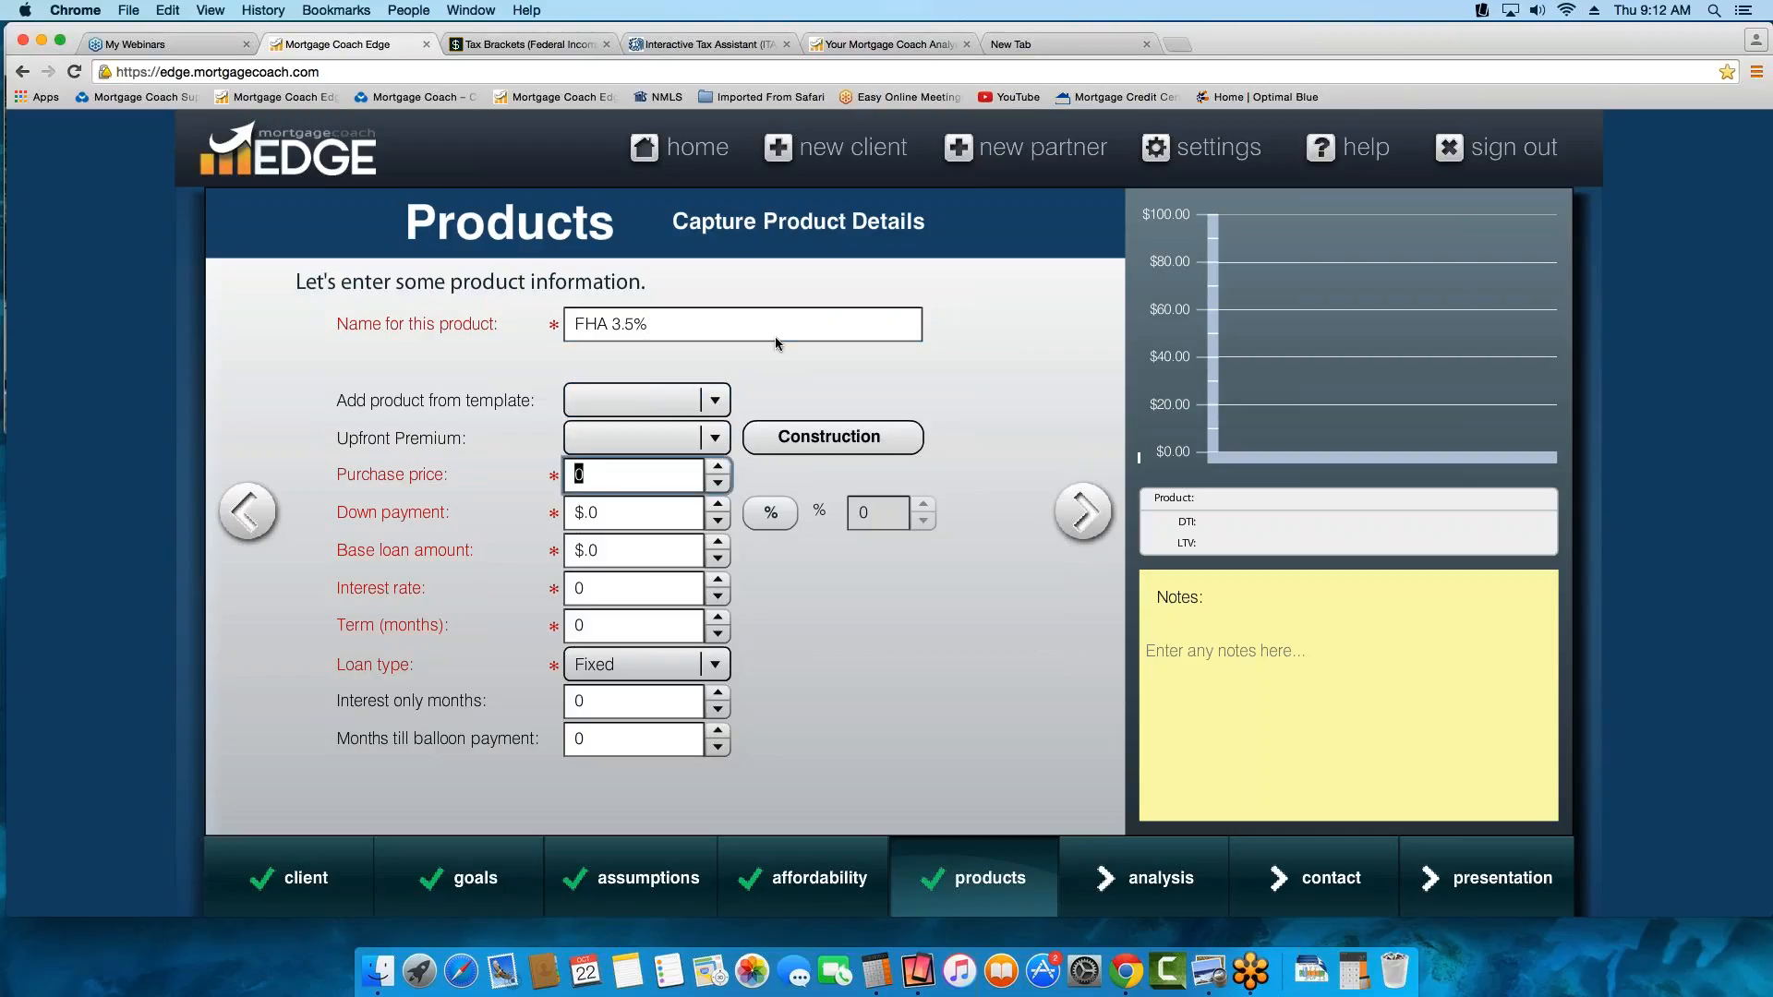
{"action": "type", "text": "250"}
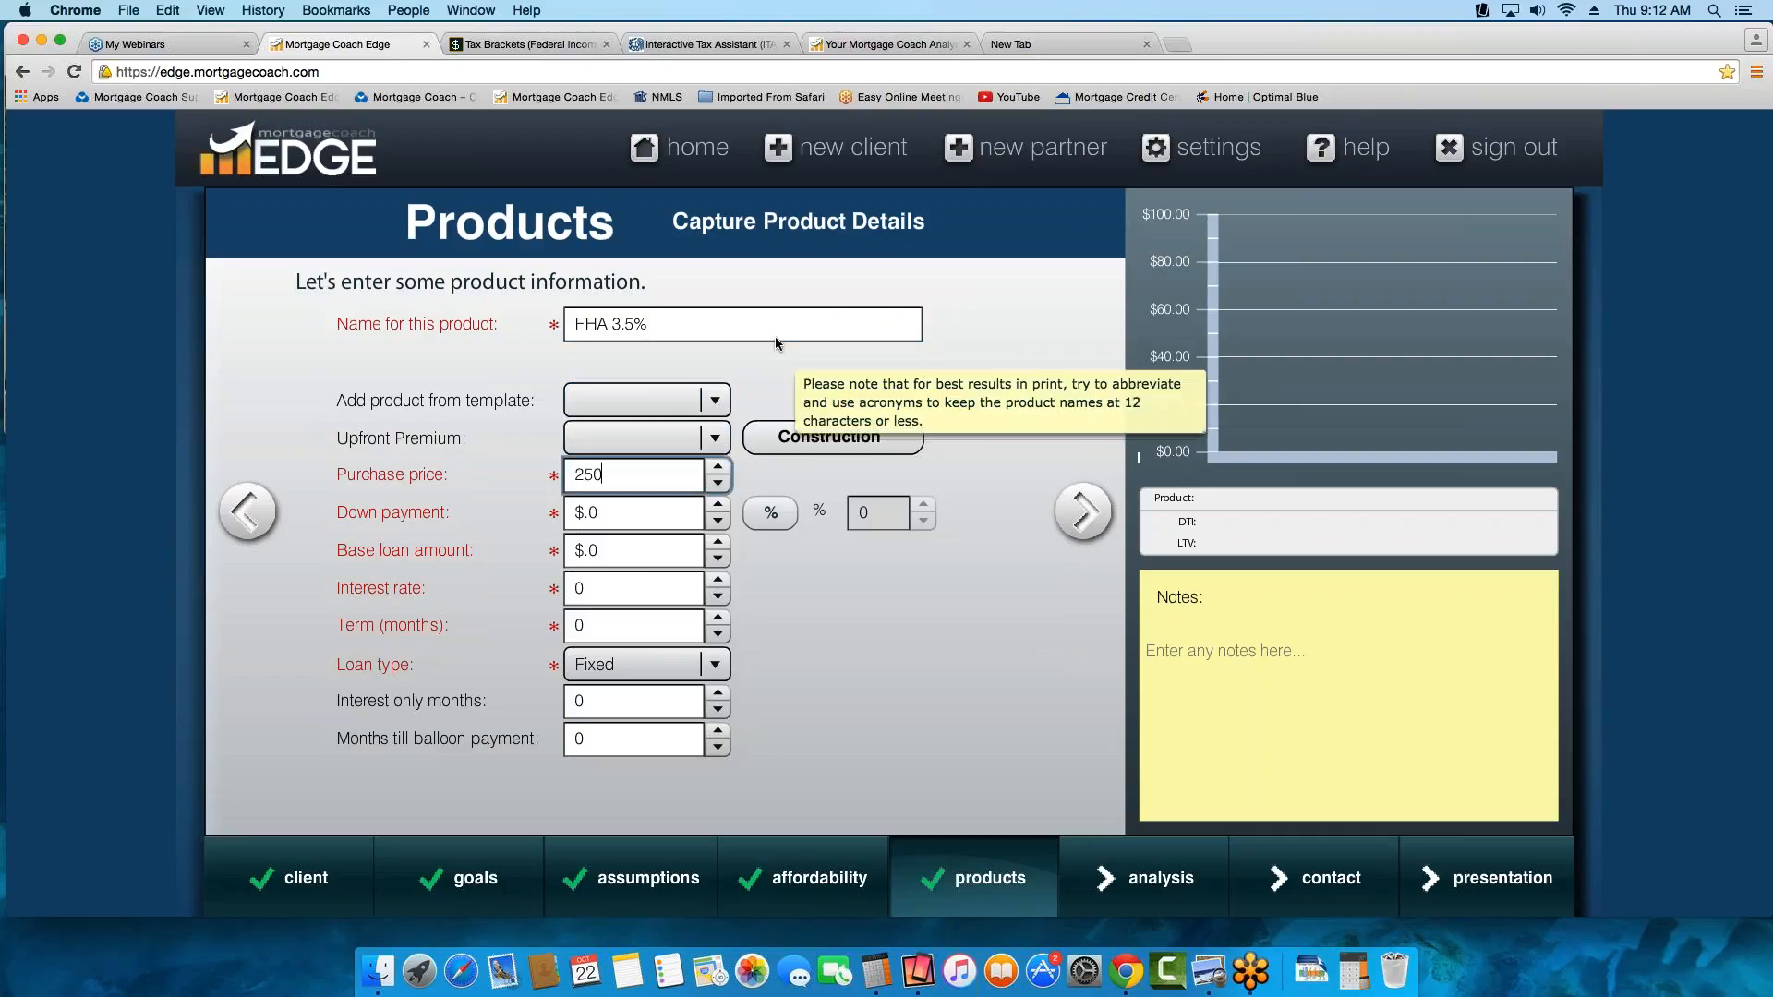
{"action": "type", "text": "000"}
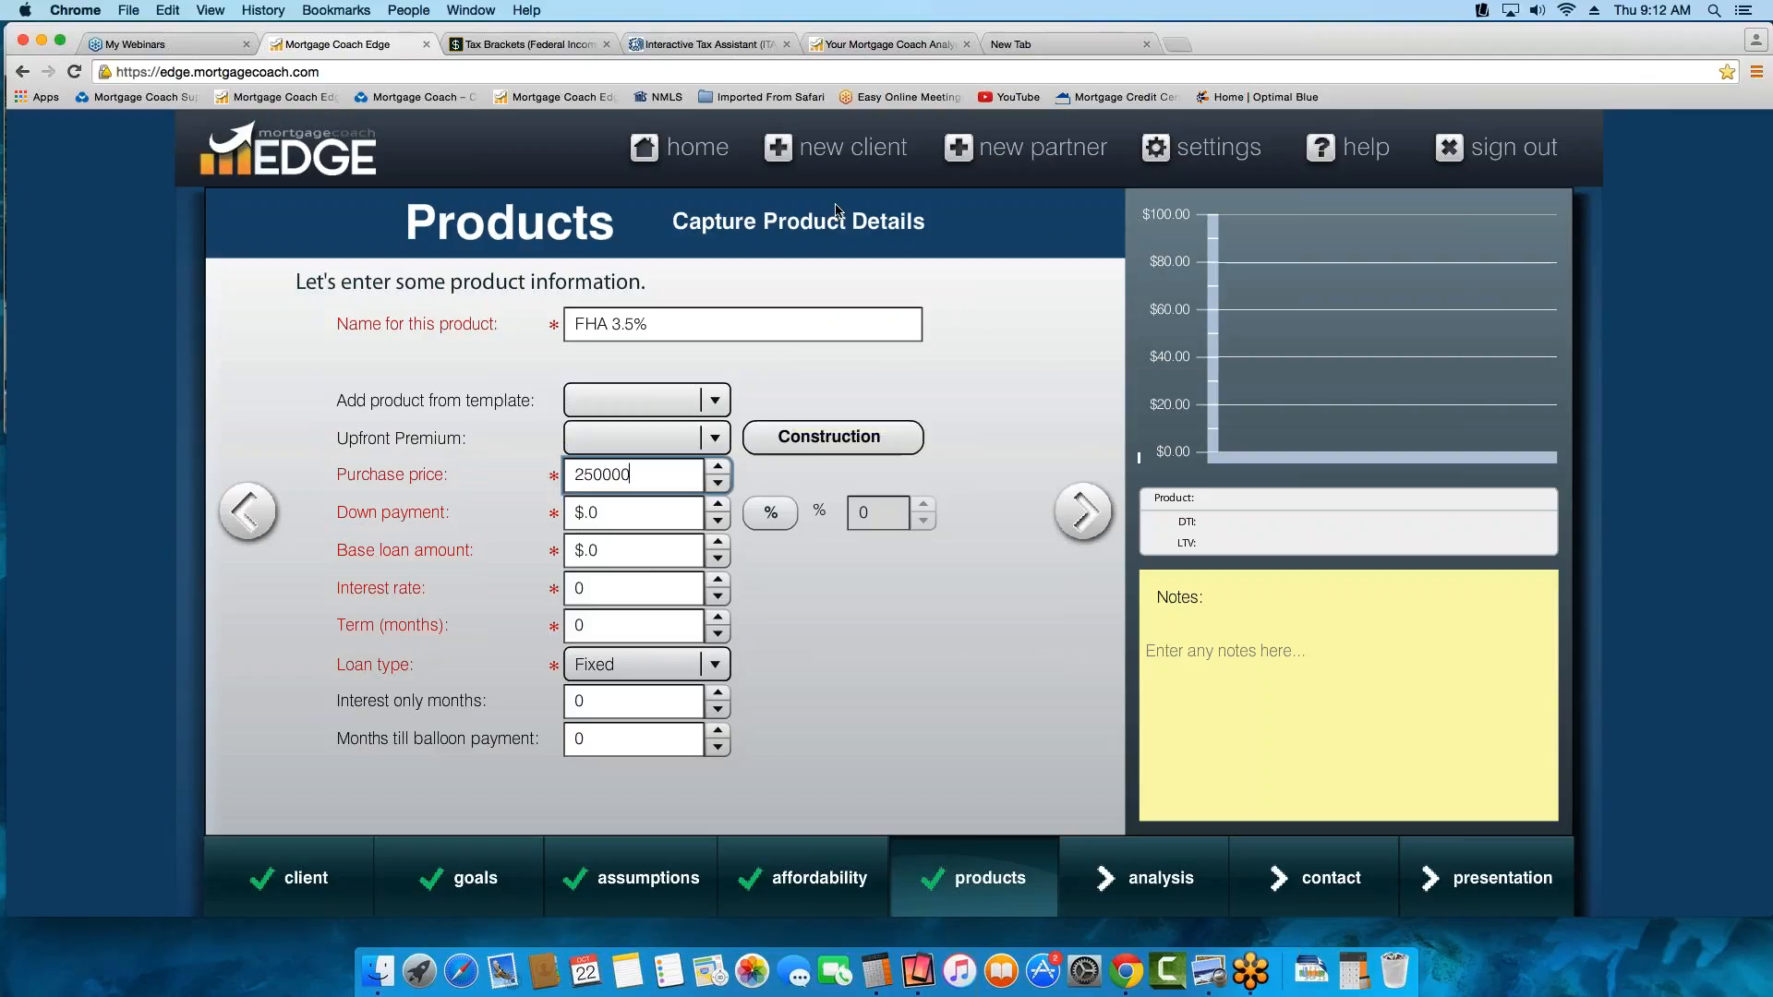
{"action": "key", "text": "Tab"}
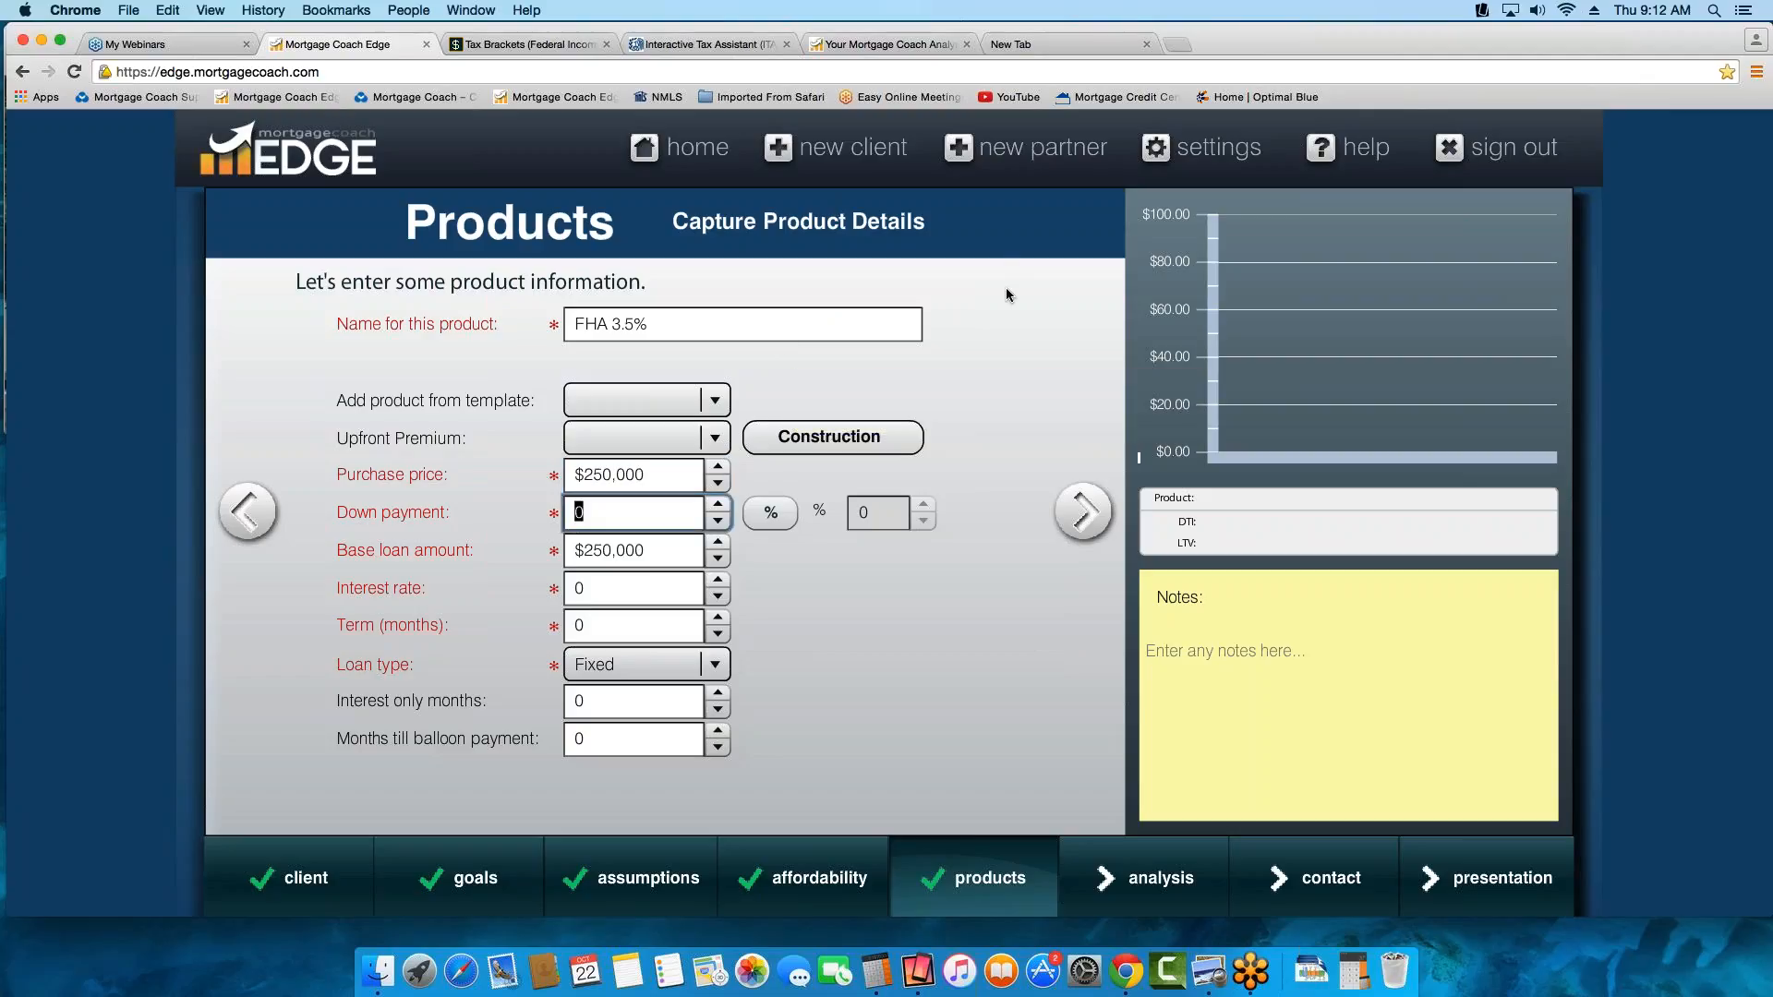
{"action": "left_click", "coordinate": [774, 506]}
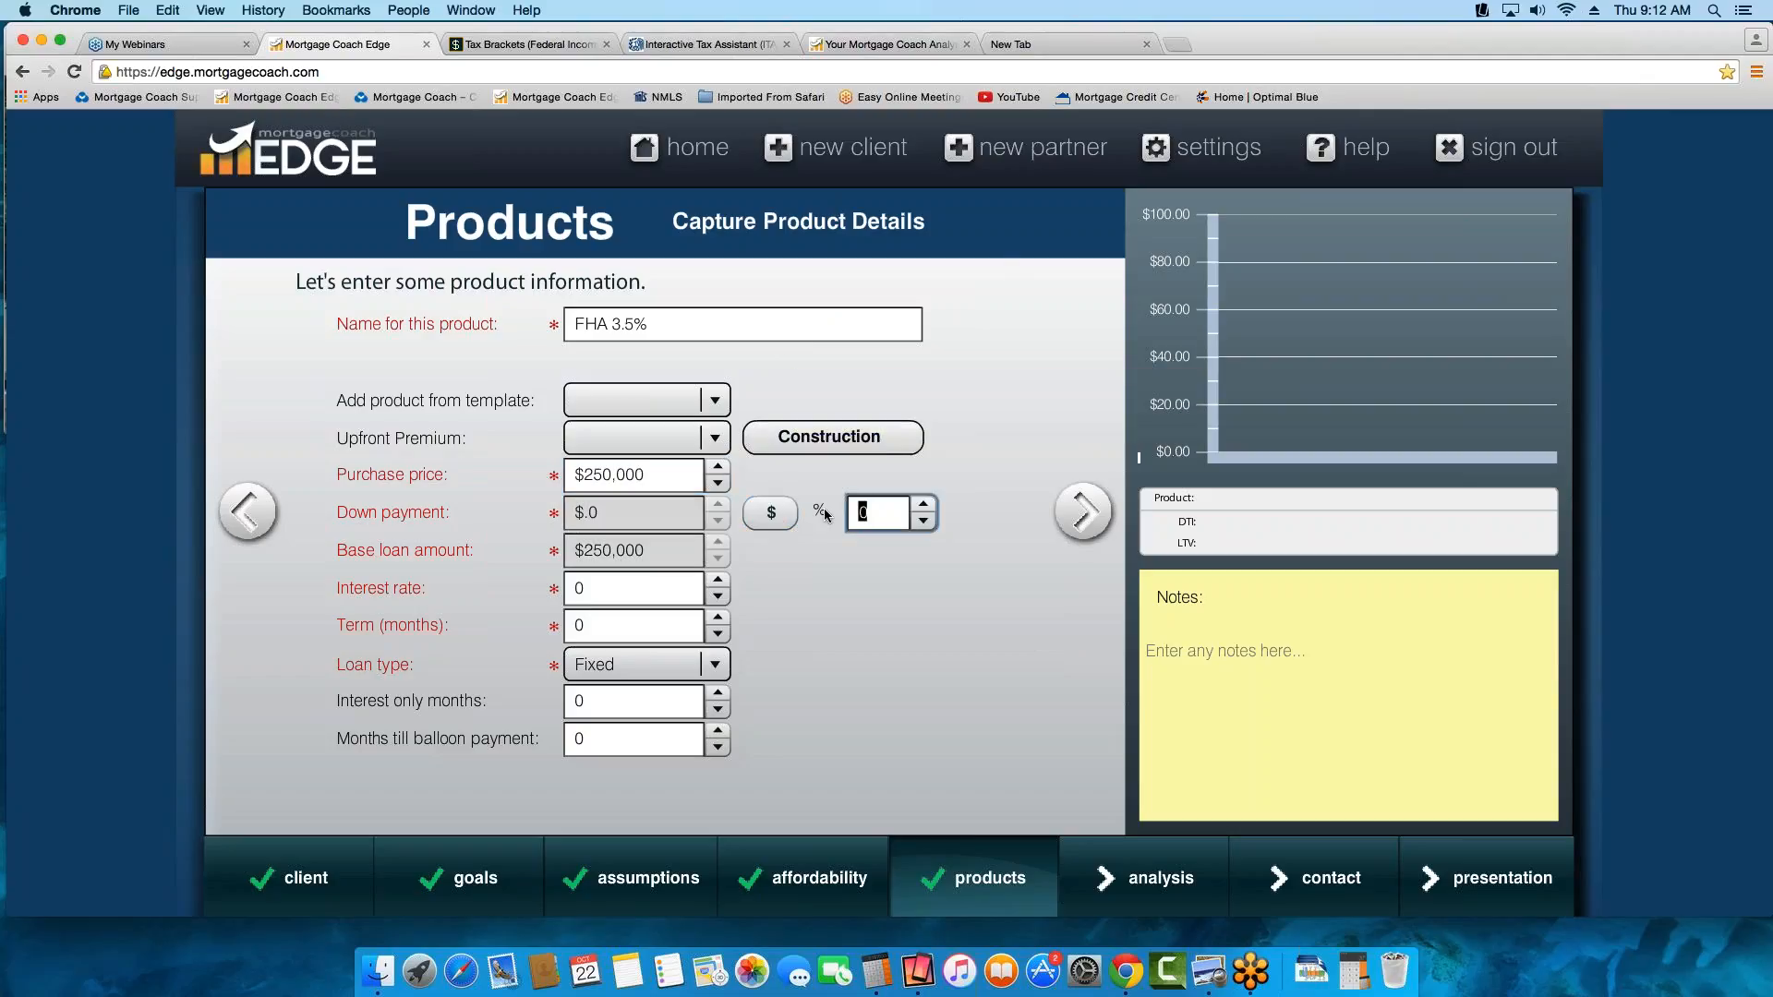
{"action": "type", "text": "3.5"}
{"action": "key", "text": "Tab"}
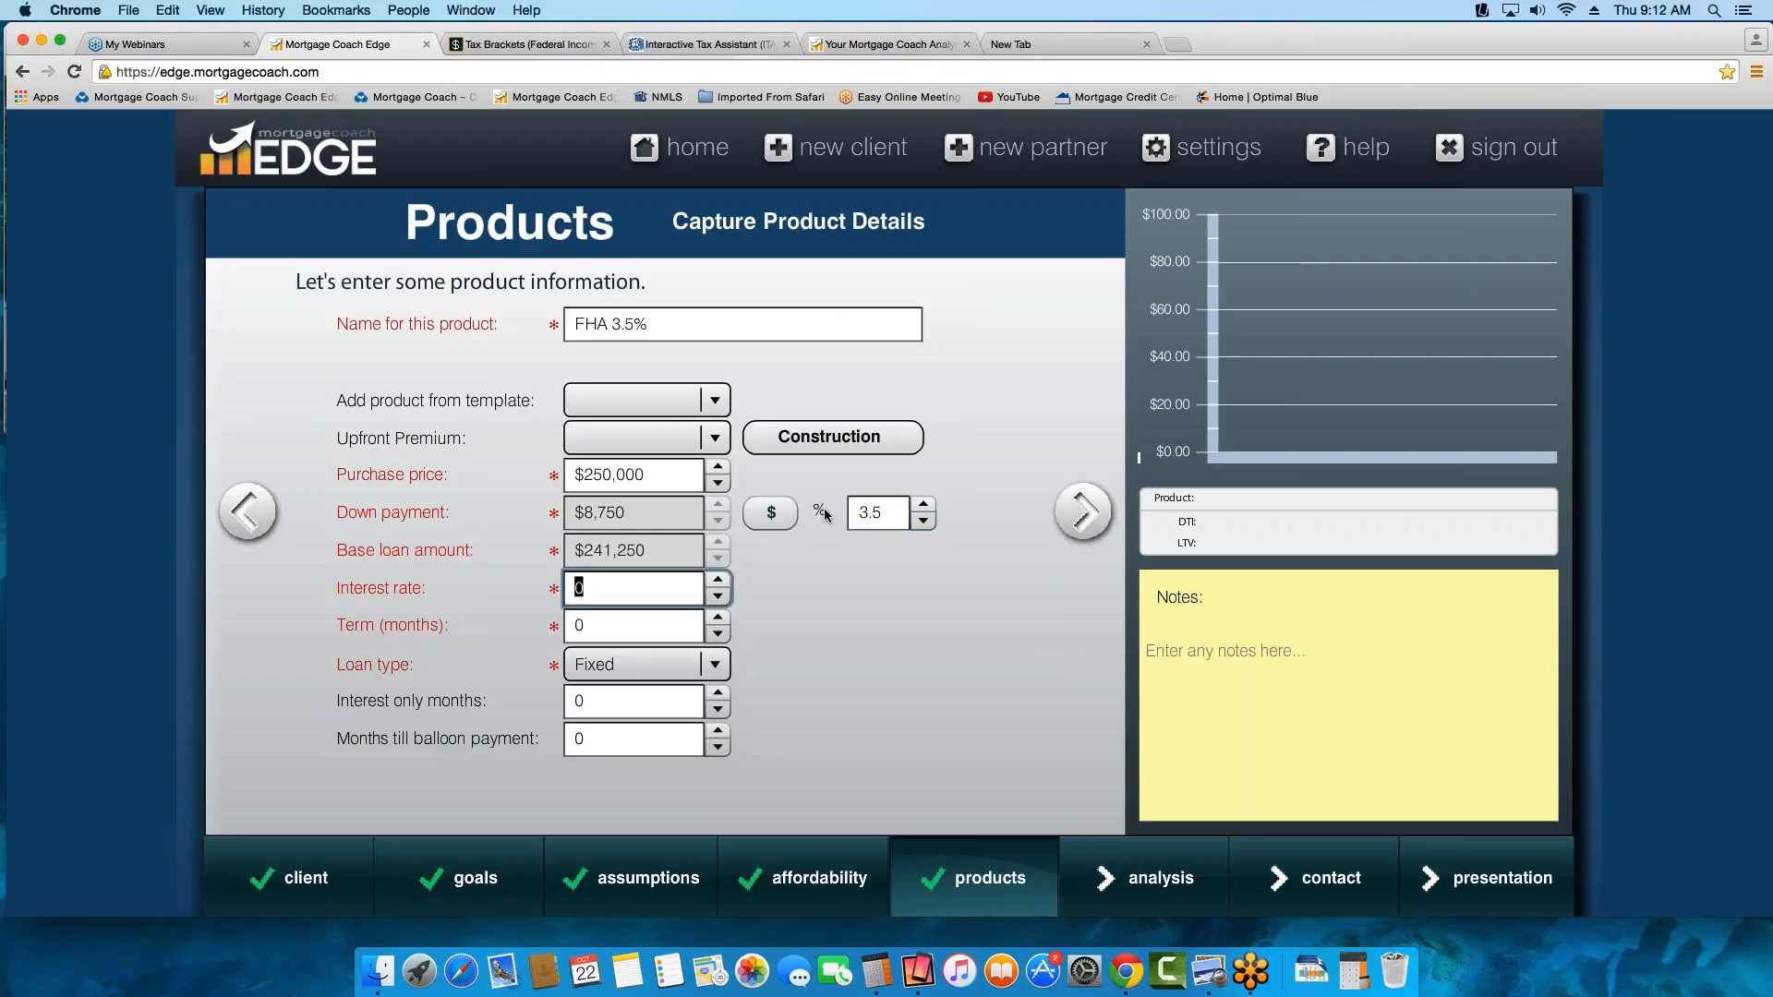
Set the FHA product's interest rate to 4 and its term to 360 months
{"action": "type", "text": "4"}
{"action": "key", "text": "Tab"}
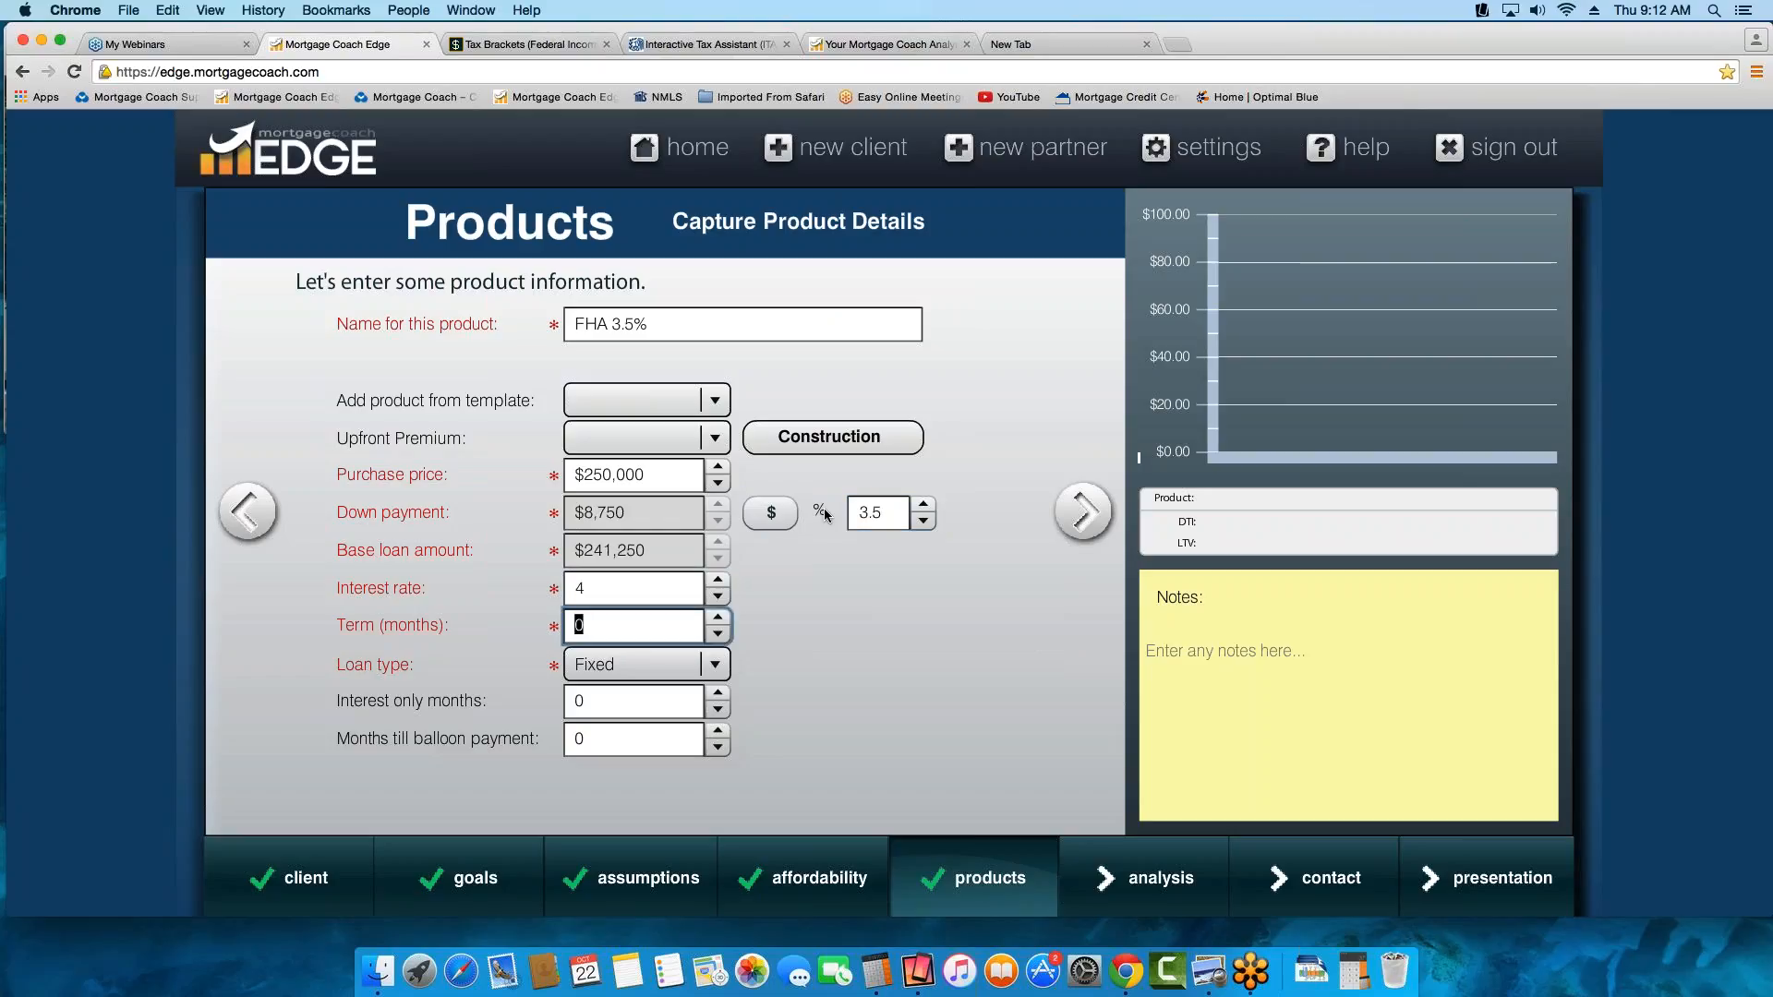
{"action": "type", "text": "360"}
{"action": "key", "text": "Tab"}
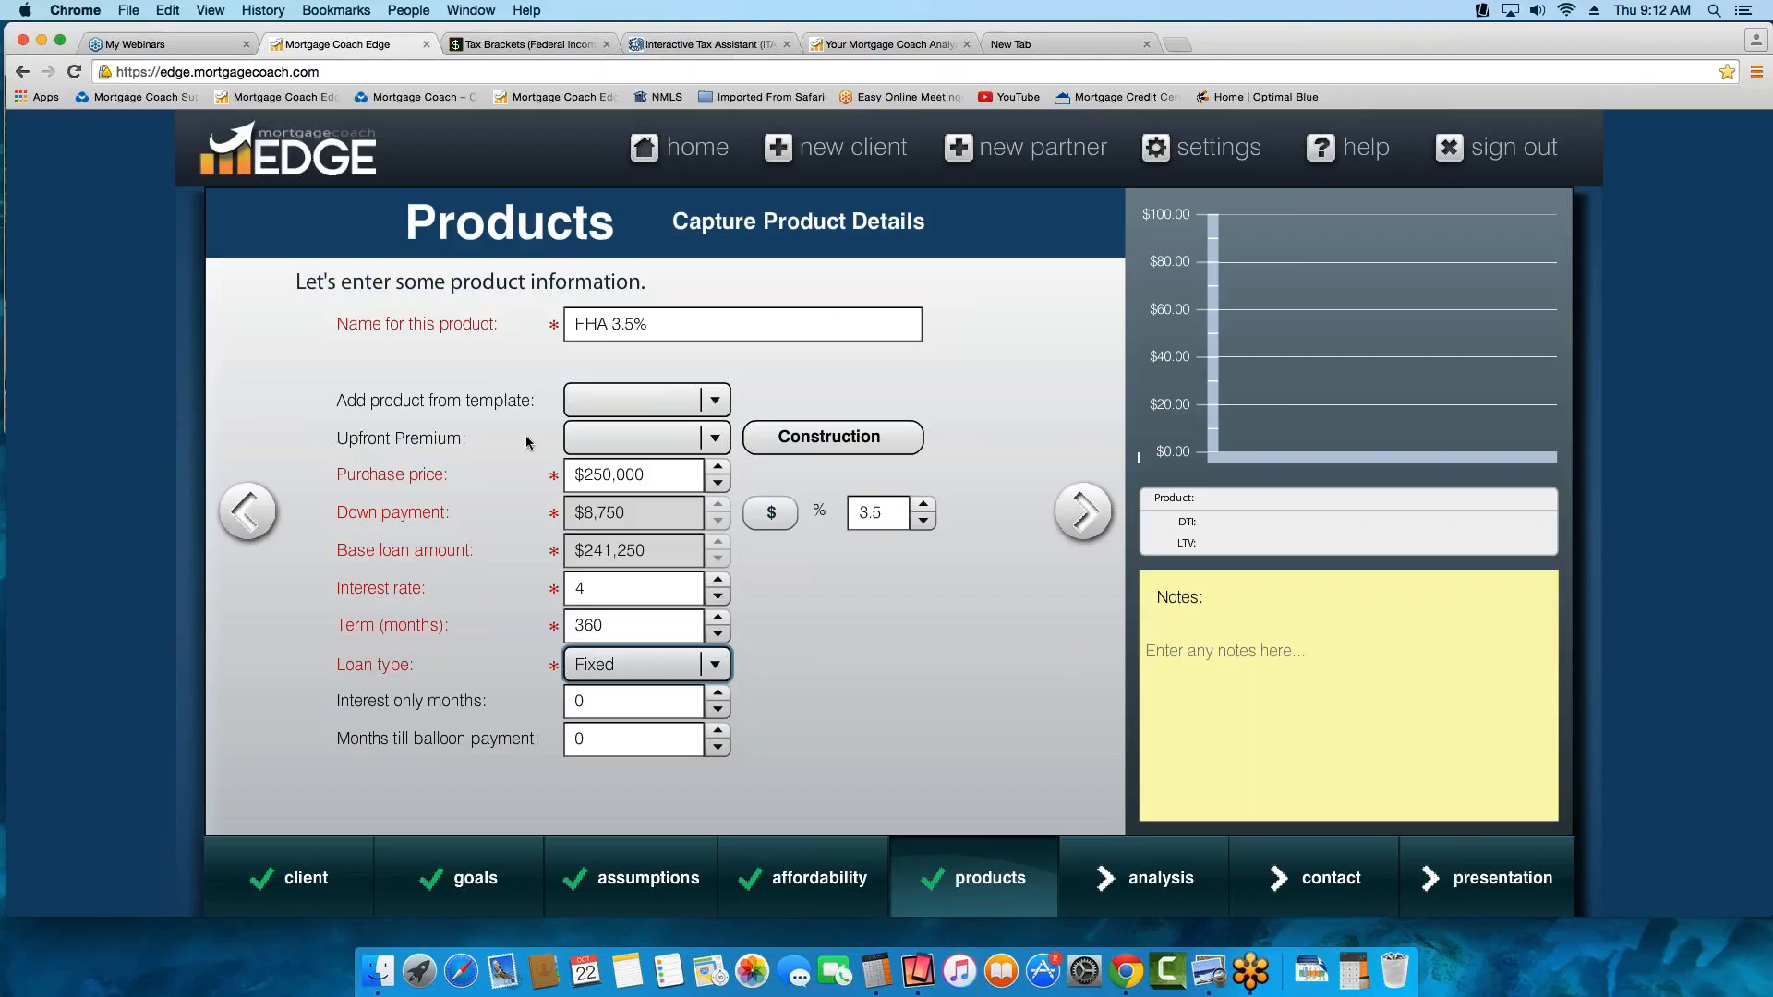
Choose FHA as the upfront premium type and continue to the product's closing costs
{"action": "left_click", "coordinate": [712, 438]}
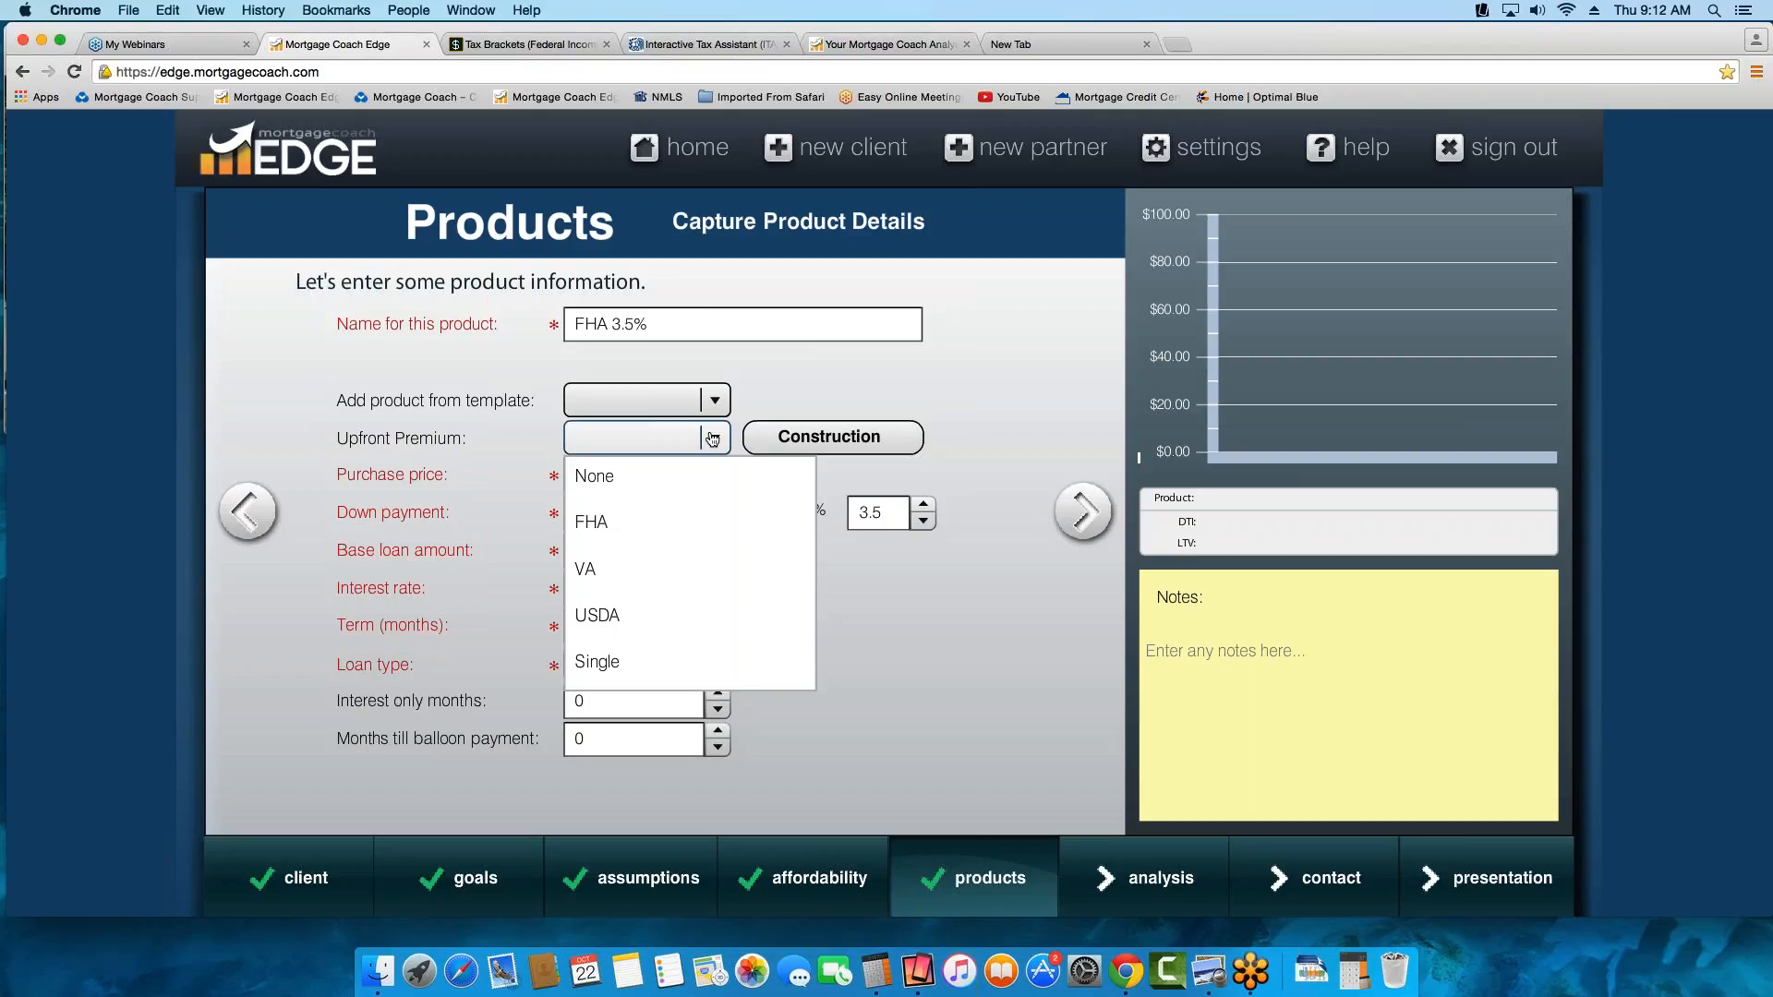
{"action": "left_click", "coordinate": [601, 528]}
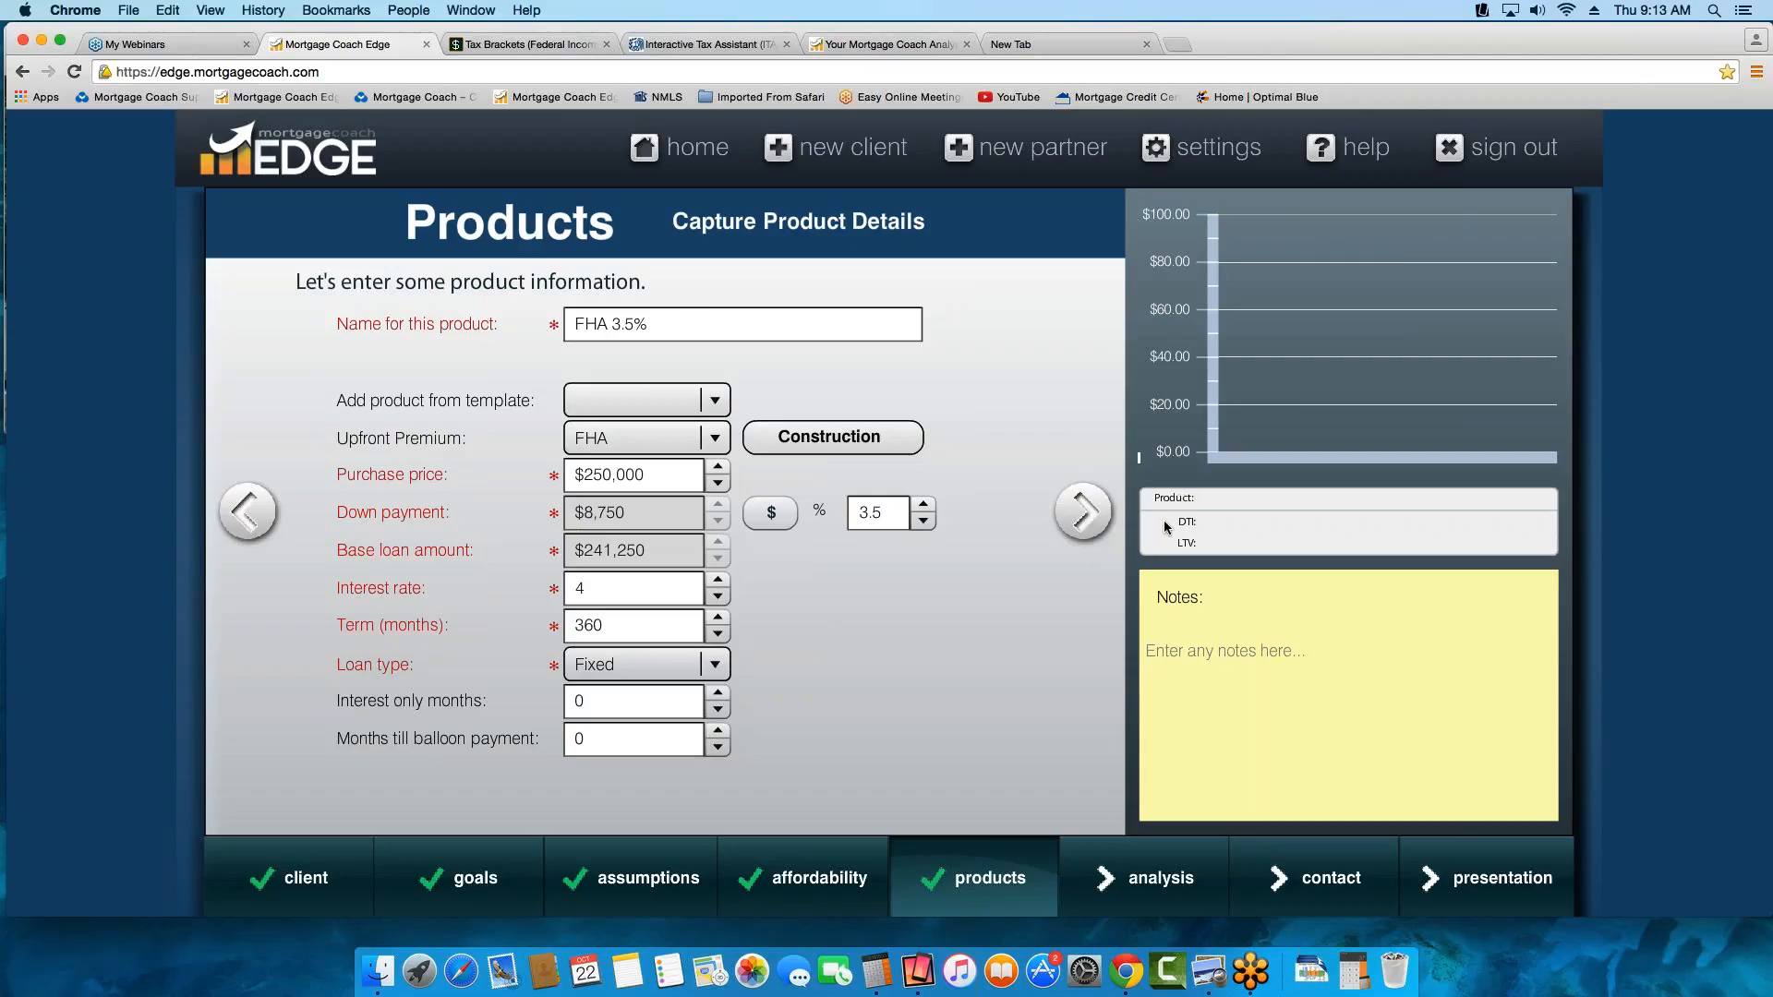
{"action": "left_click", "coordinate": [1086, 514]}
{"action": "mouse_move", "coordinate": [1449, 309]}
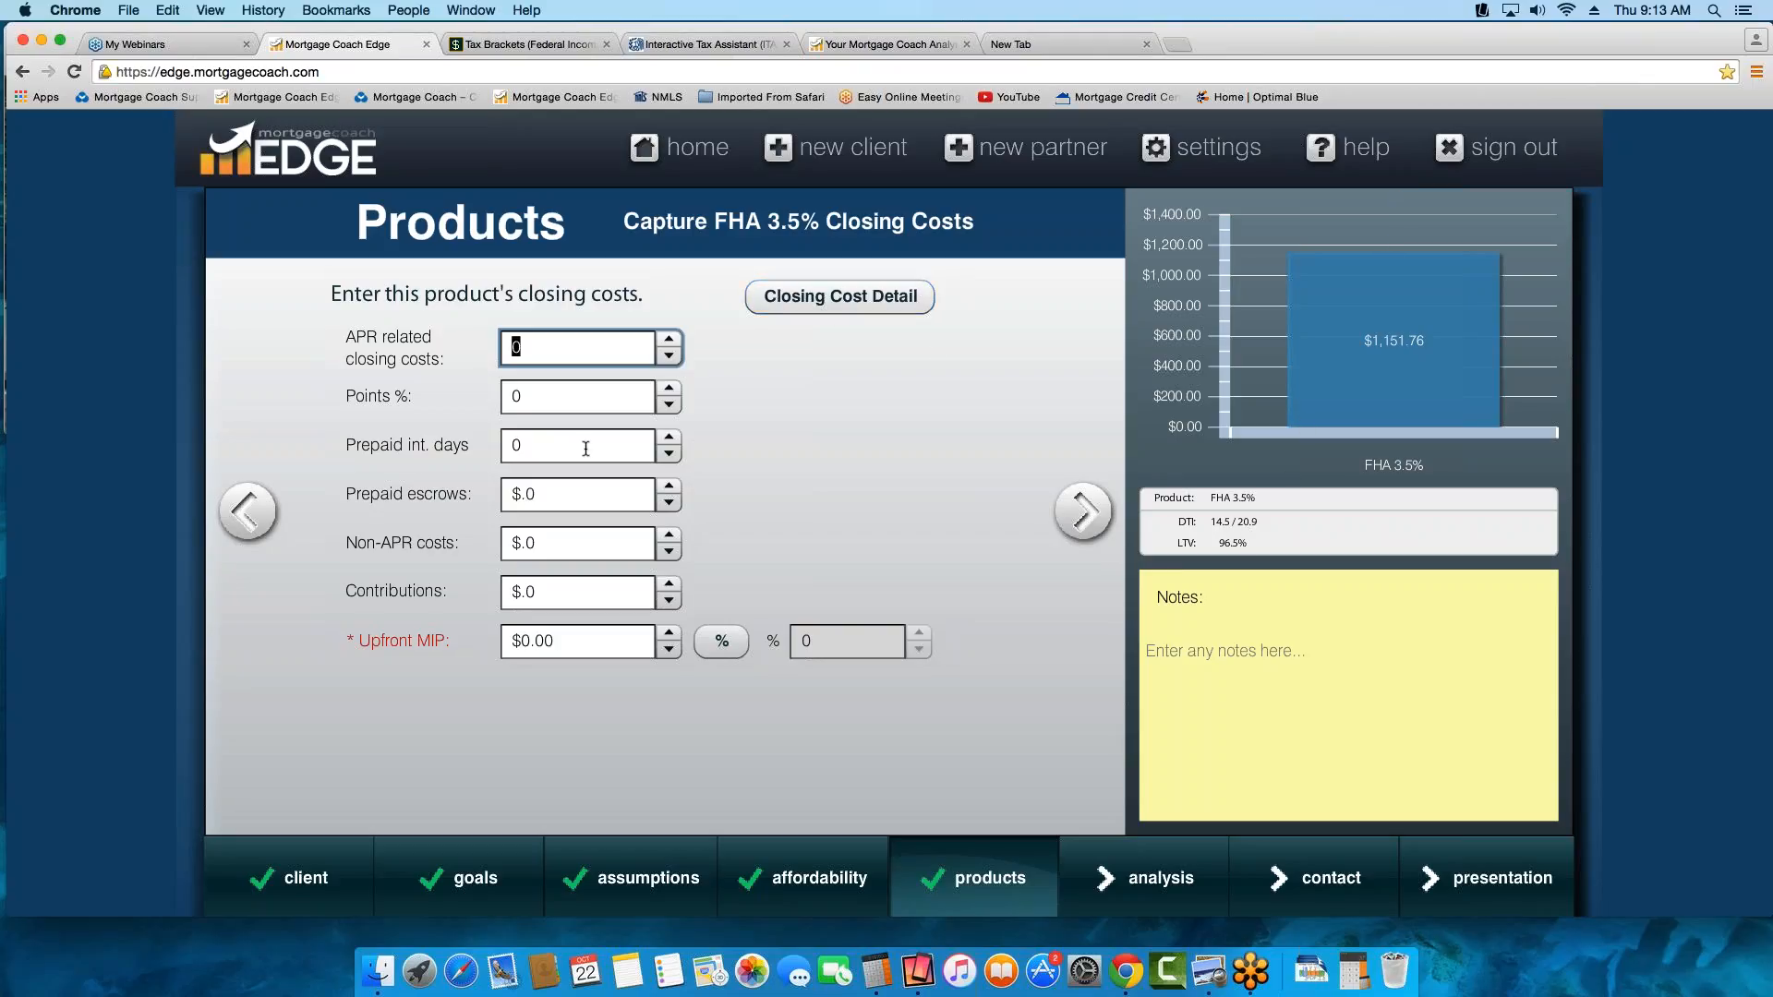
Set the prepaid interest days to 15 in the FHA 3.5% closing costs
{"action": "left_click", "coordinate": [498, 447]}
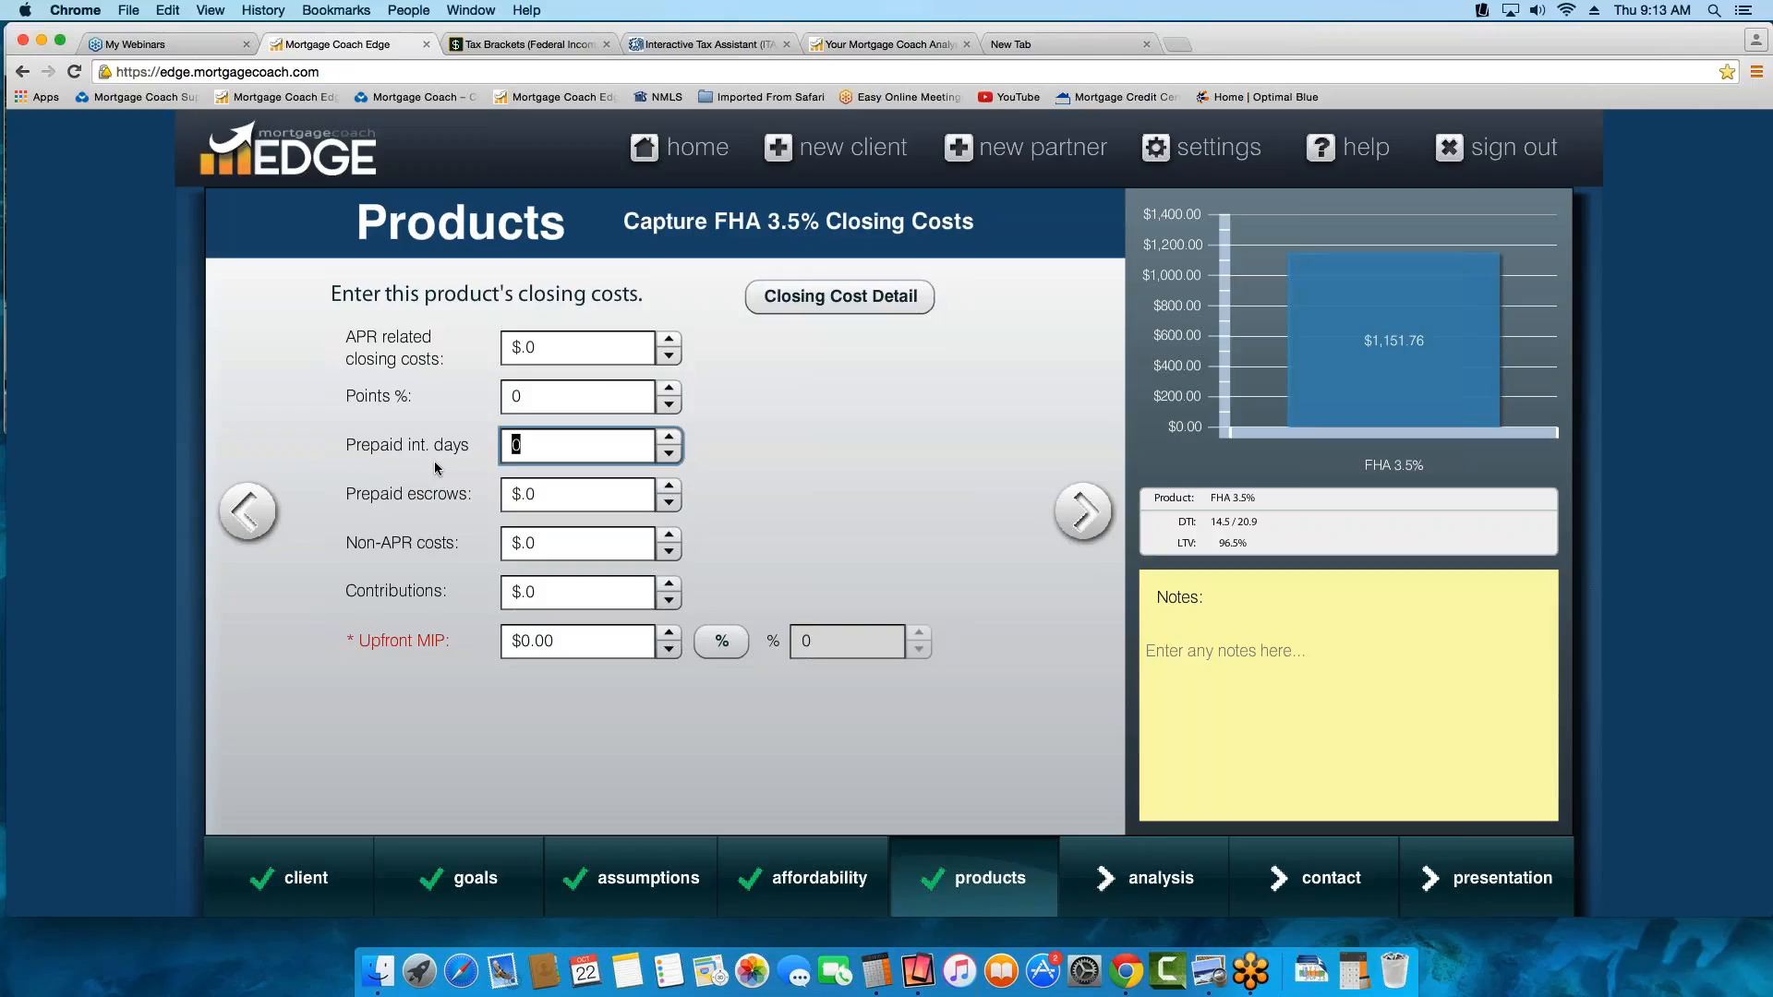
{"action": "type", "text": "15"}
{"action": "left_click", "coordinate": [435, 468]}
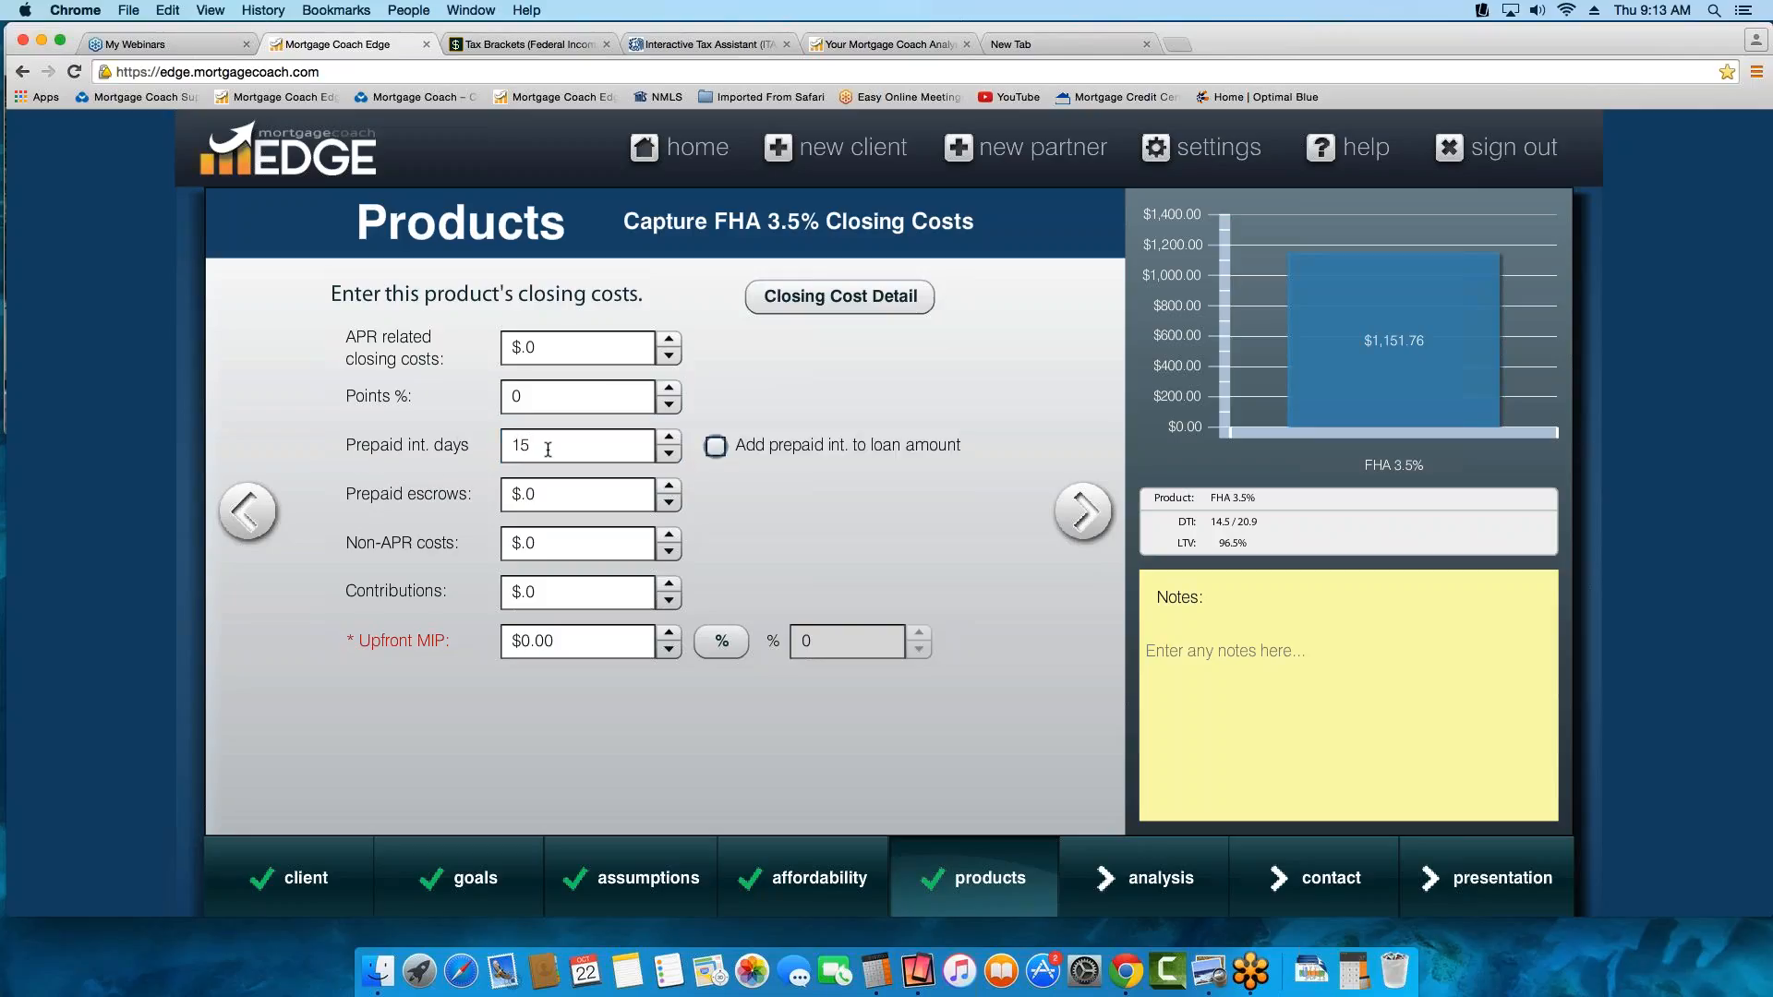
{"action": "mouse_move", "coordinate": [547, 450]}
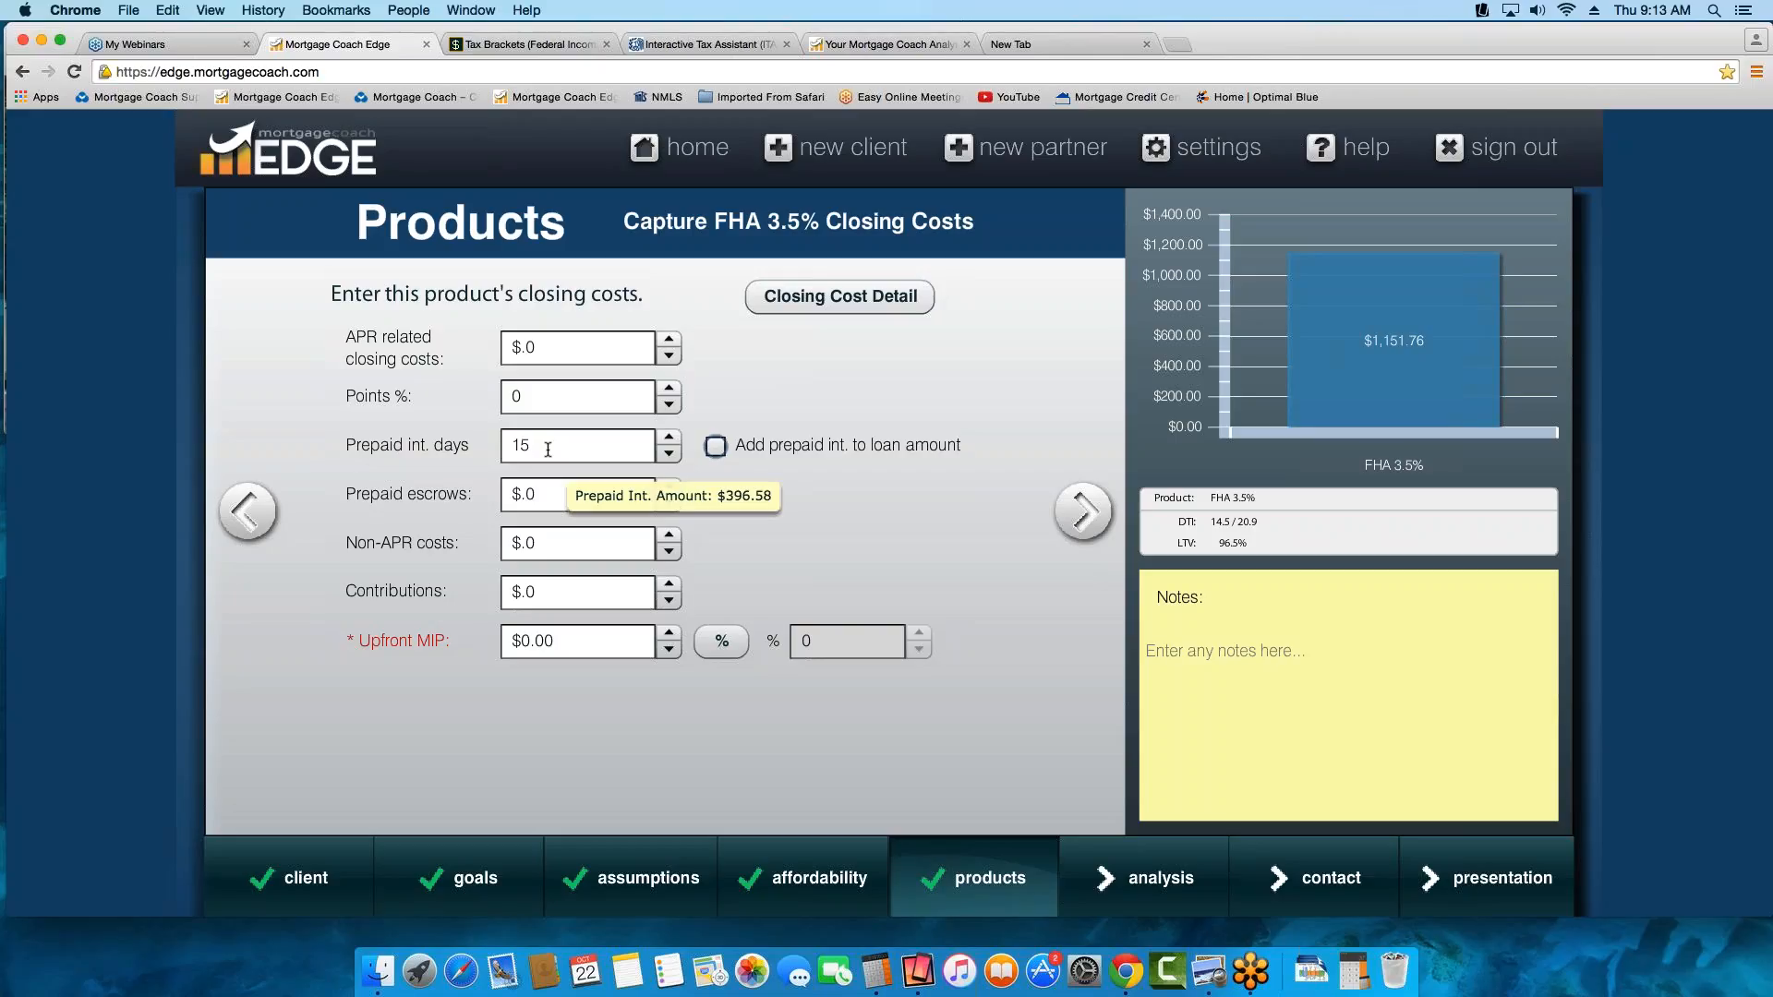
Set the upfront MIP to 1.75 percent and add it to the loan amount
{"action": "left_click", "coordinate": [722, 641]}
{"action": "left_click", "coordinate": [804, 641]}
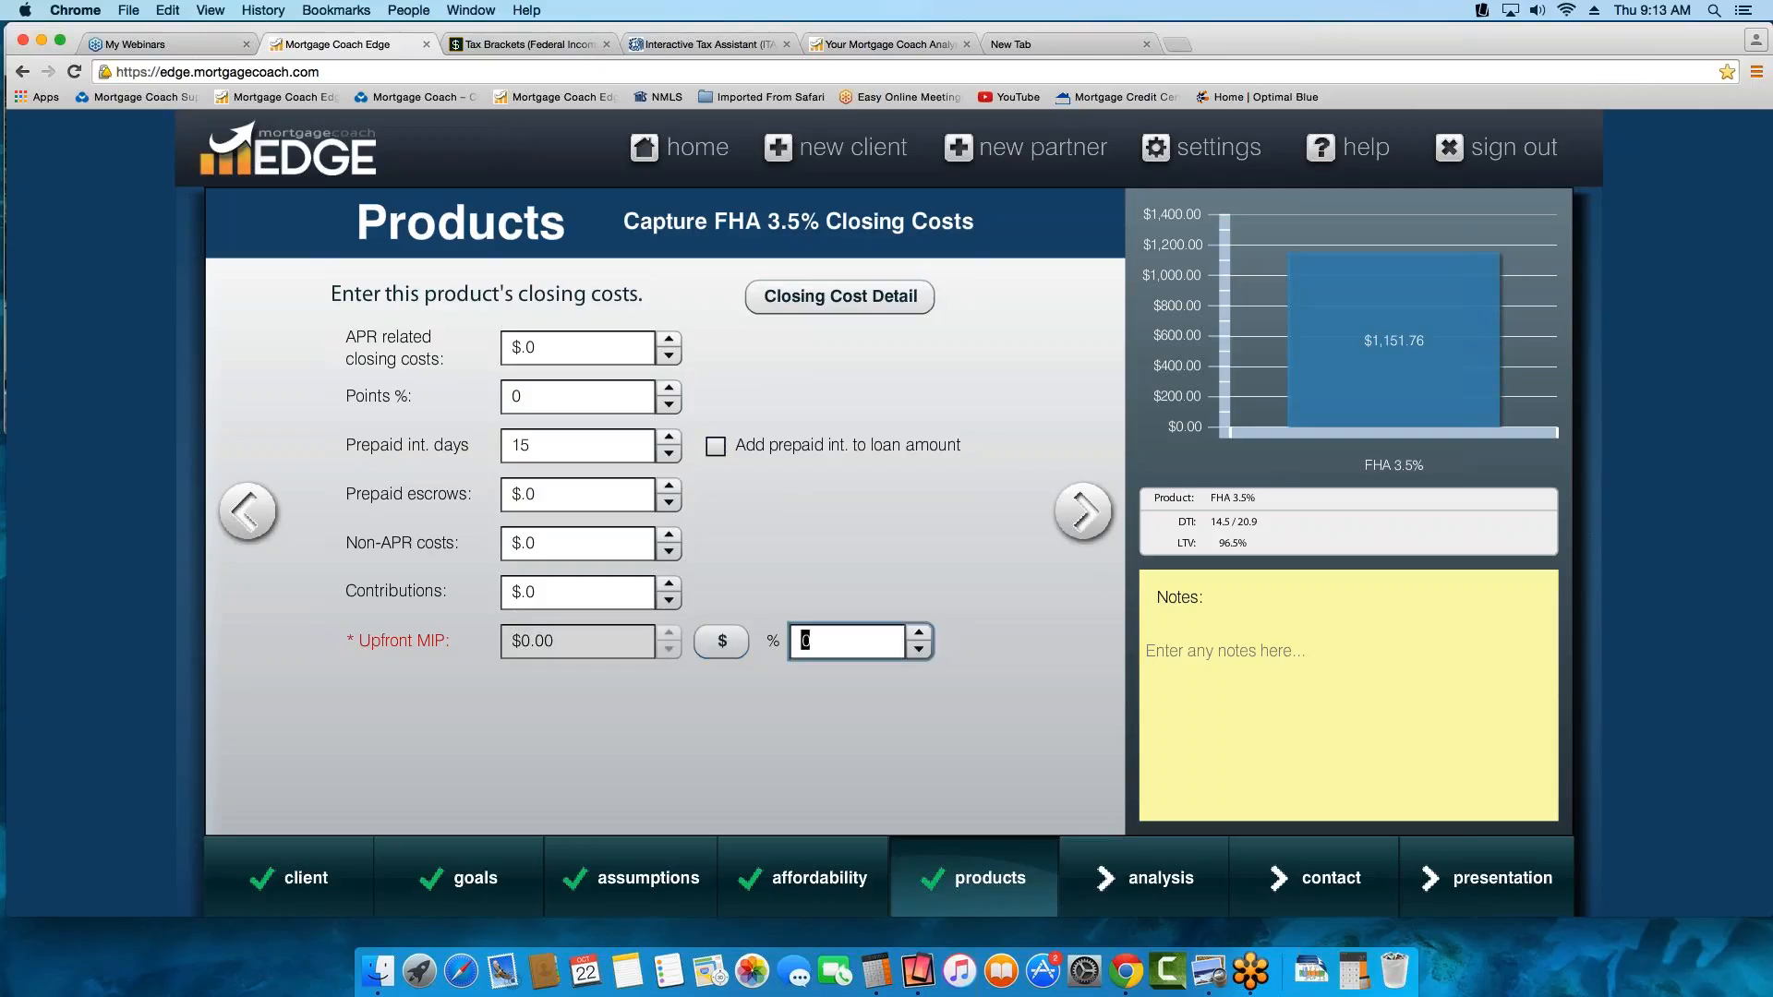
{"action": "type", "text": "1.75"}
{"action": "key", "text": "Tab"}
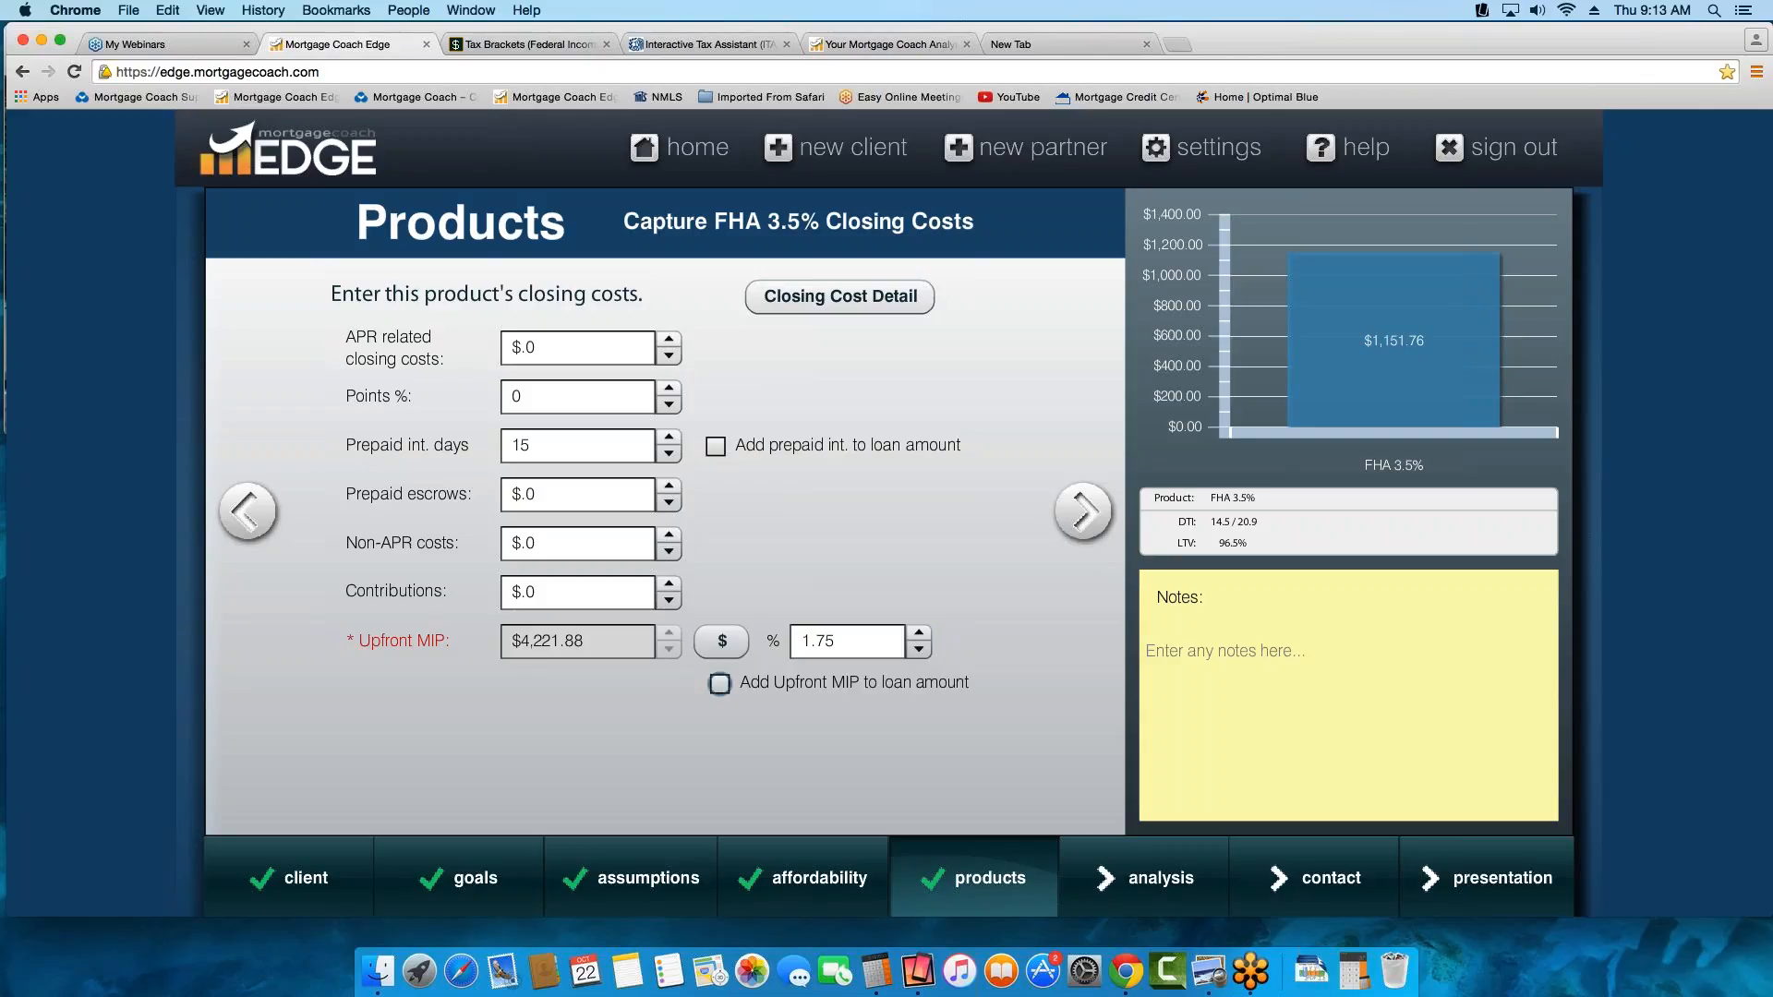
{"action": "left_click", "coordinate": [721, 689]}
{"action": "left_click", "coordinate": [558, 347]}
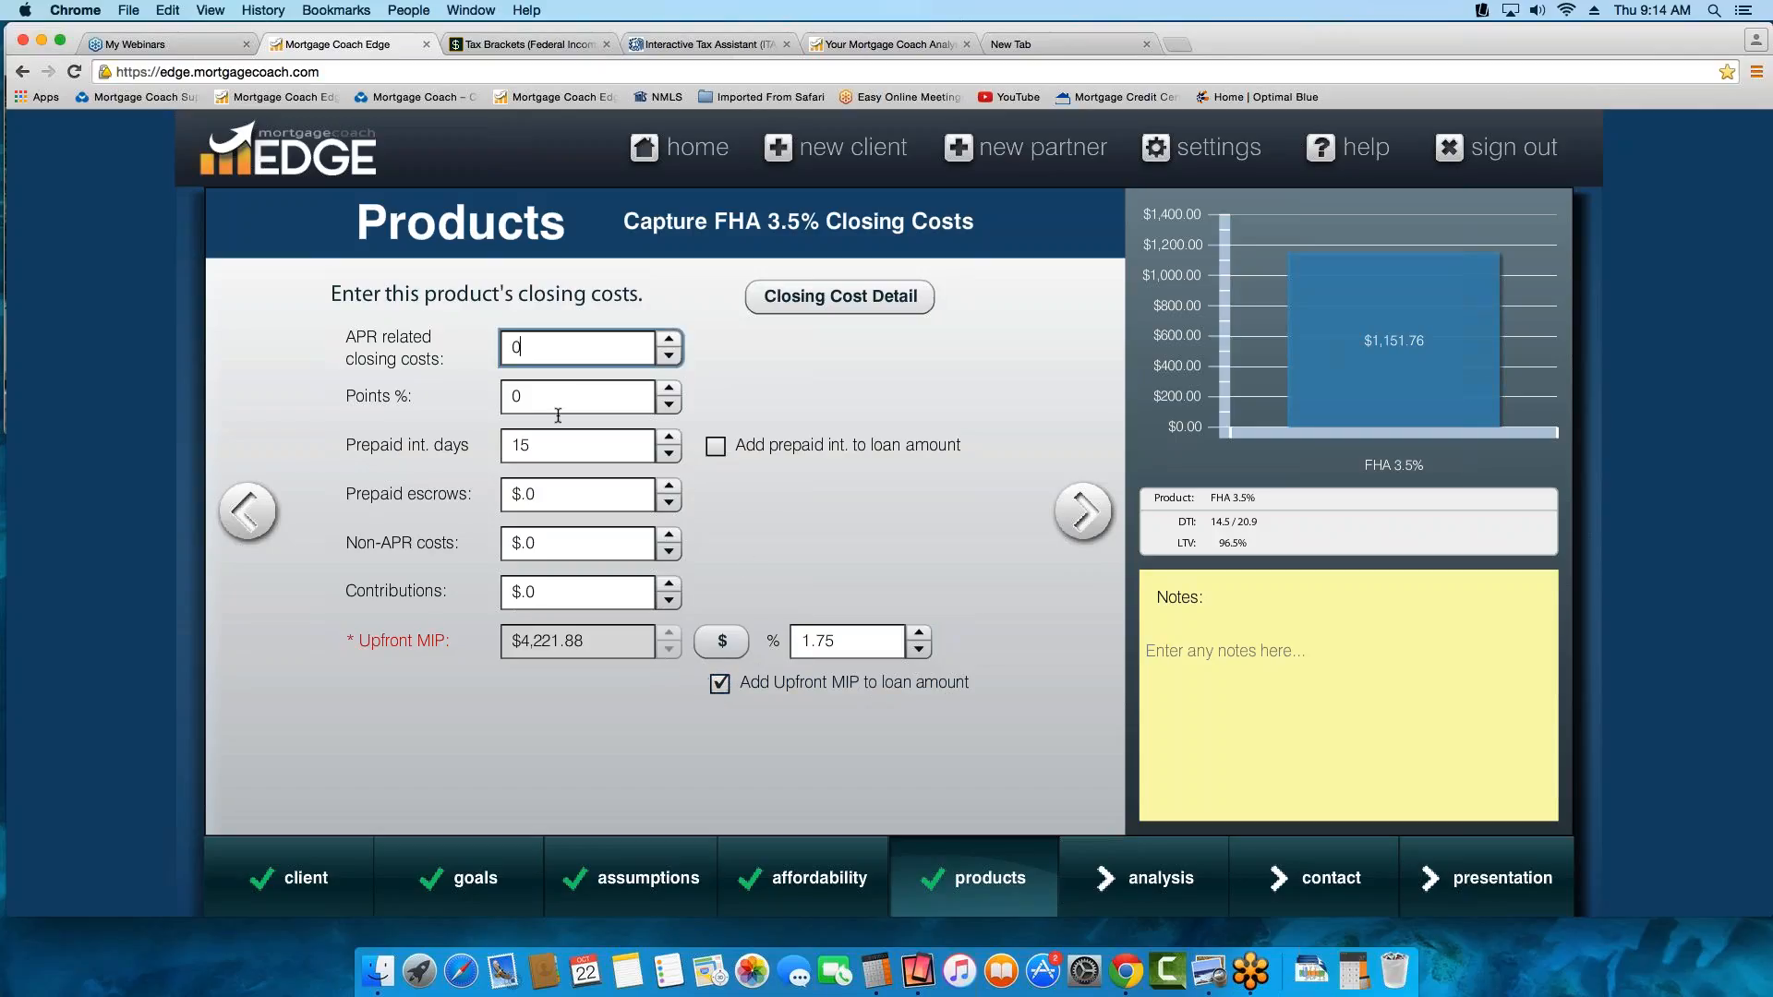
{"action": "left_click", "coordinate": [554, 396]}
{"action": "left_click", "coordinate": [549, 493]}
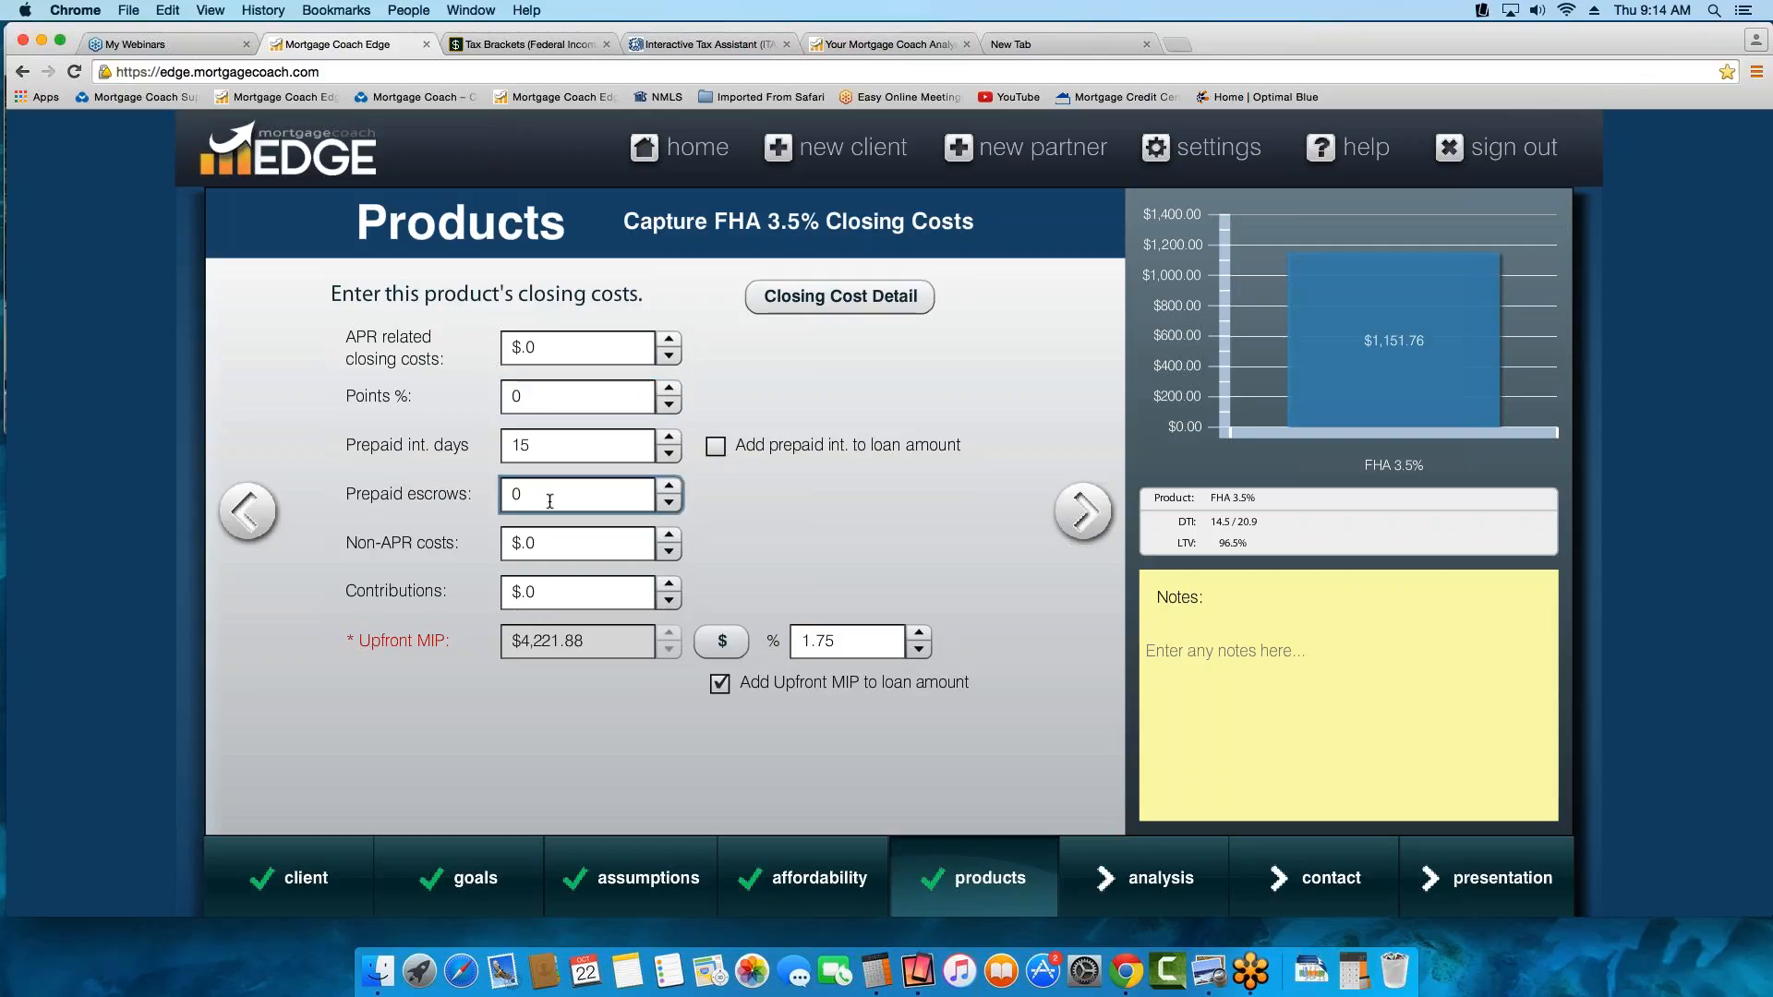
{"action": "left_click", "coordinate": [549, 548]}
{"action": "left_click", "coordinate": [554, 588]}
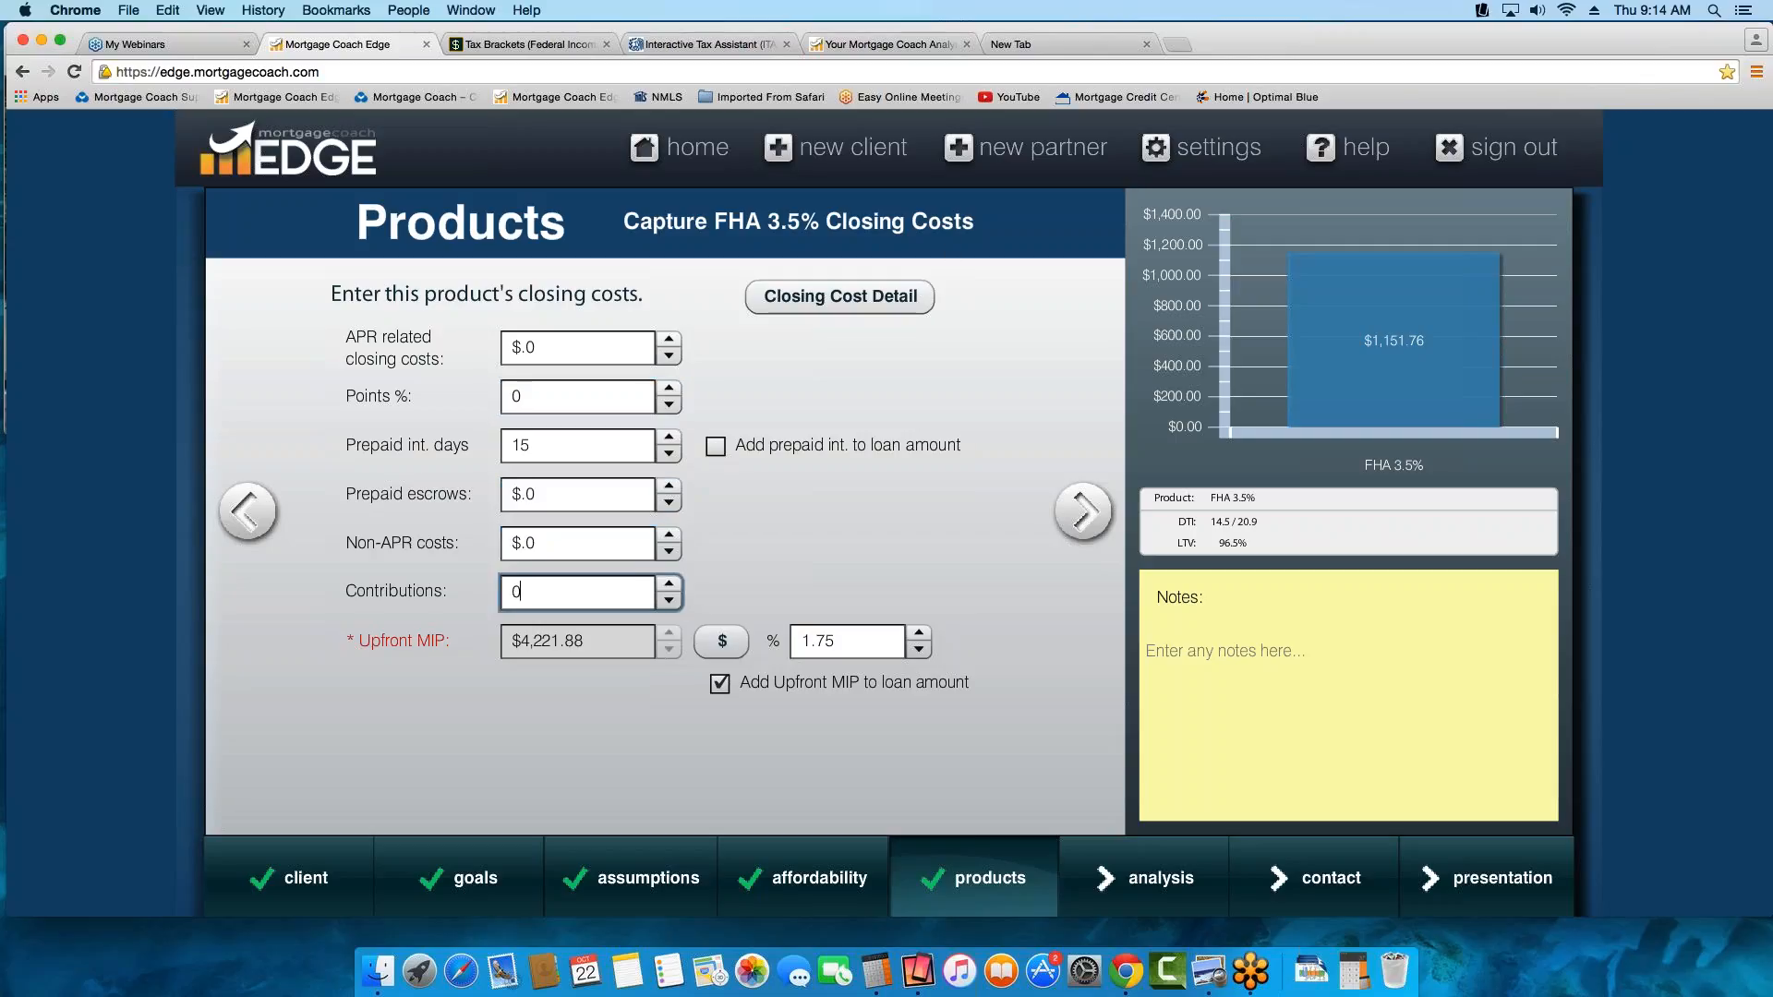
Open the closing cost details for the FHA 3.5% product and set the state to California
{"action": "left_click", "coordinate": [860, 302]}
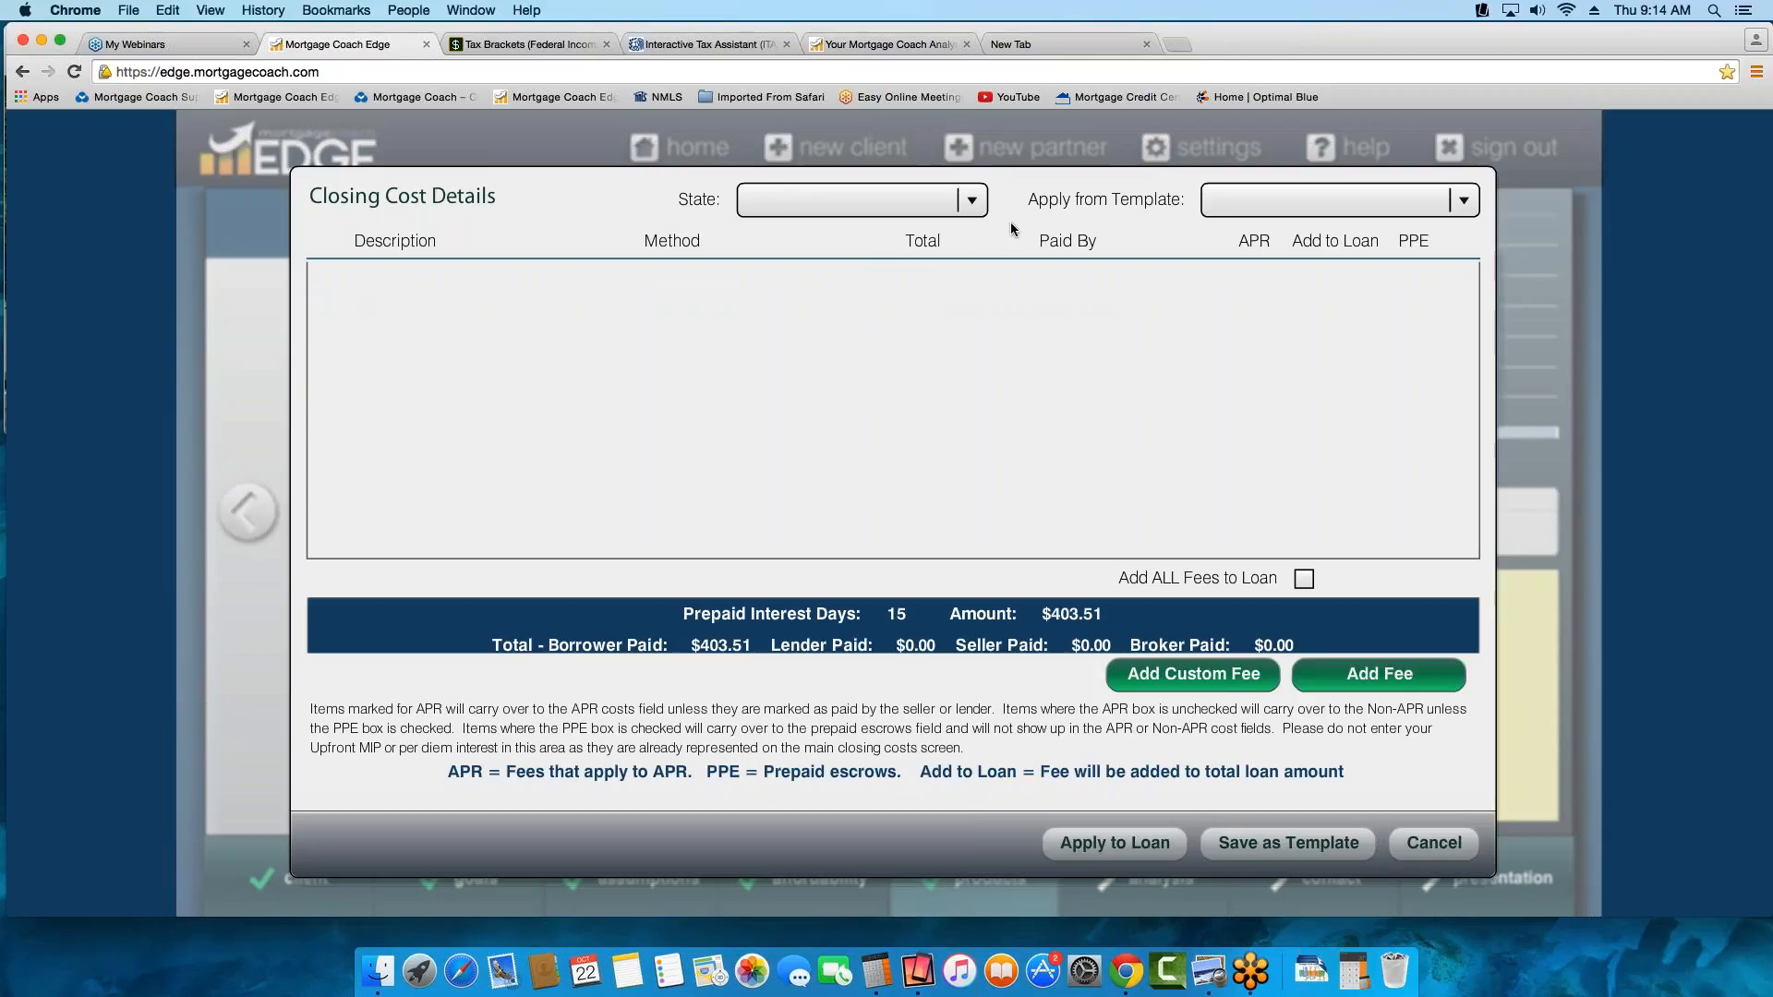
{"action": "left_click", "coordinate": [972, 200]}
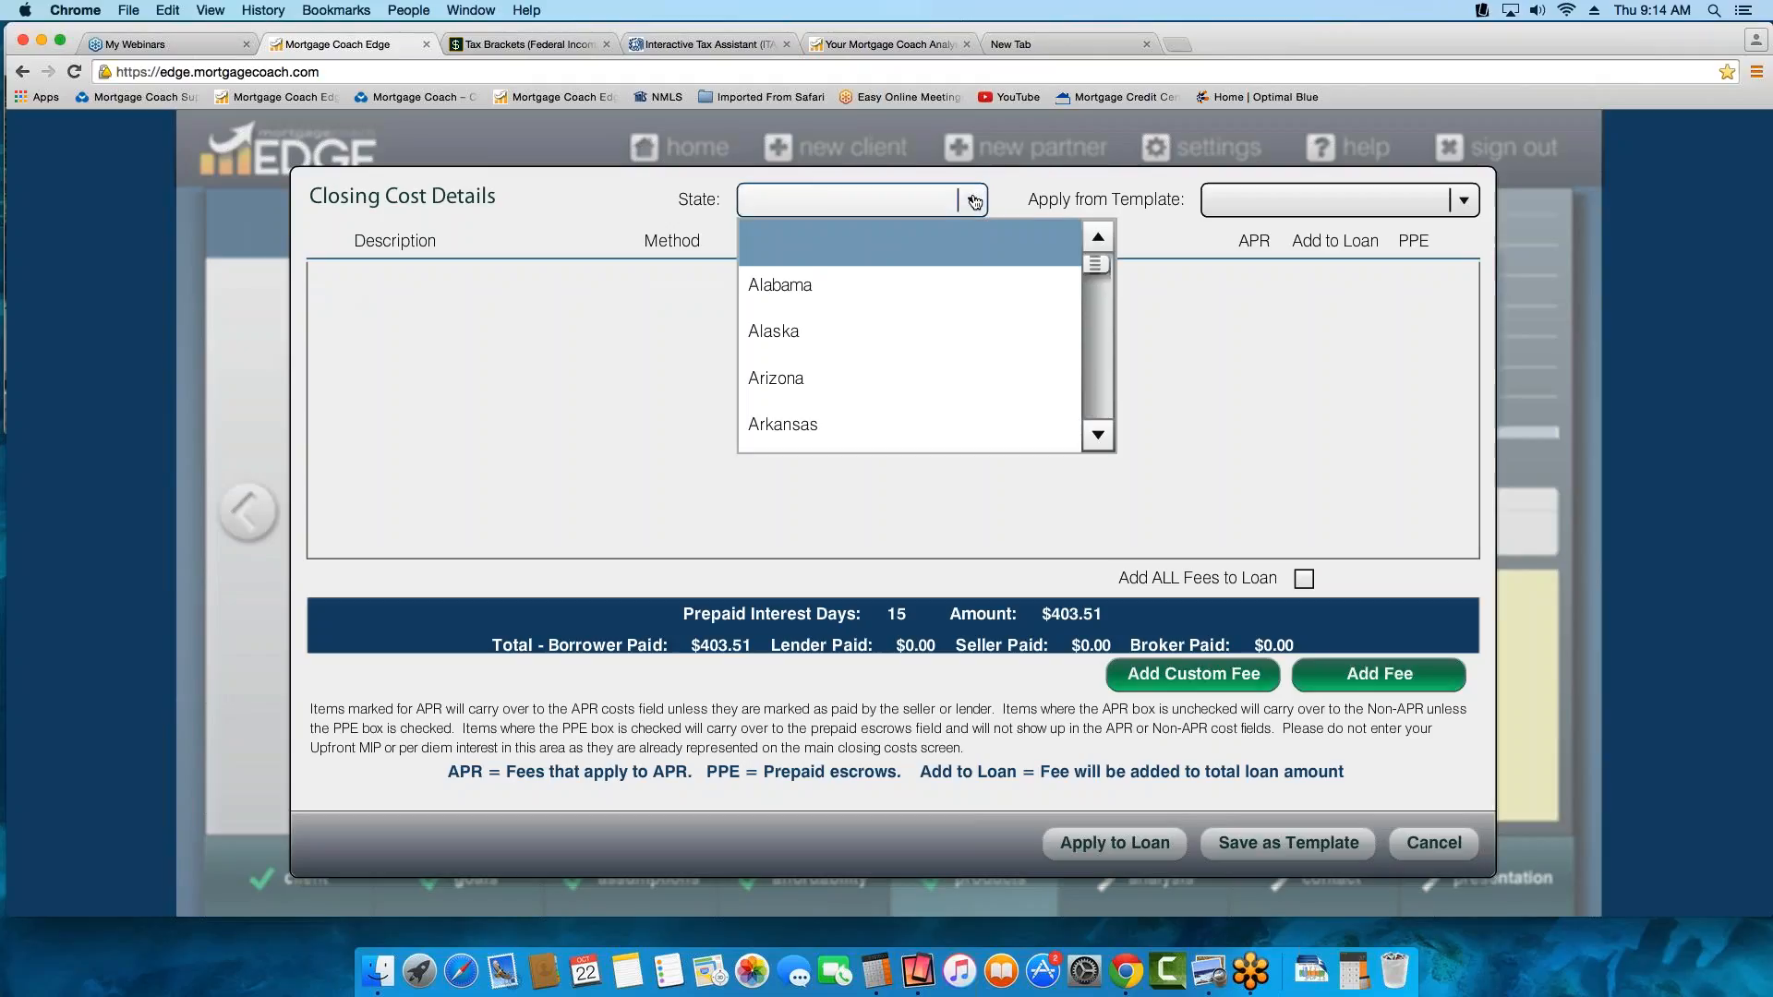
{"action": "key", "text": "c"}
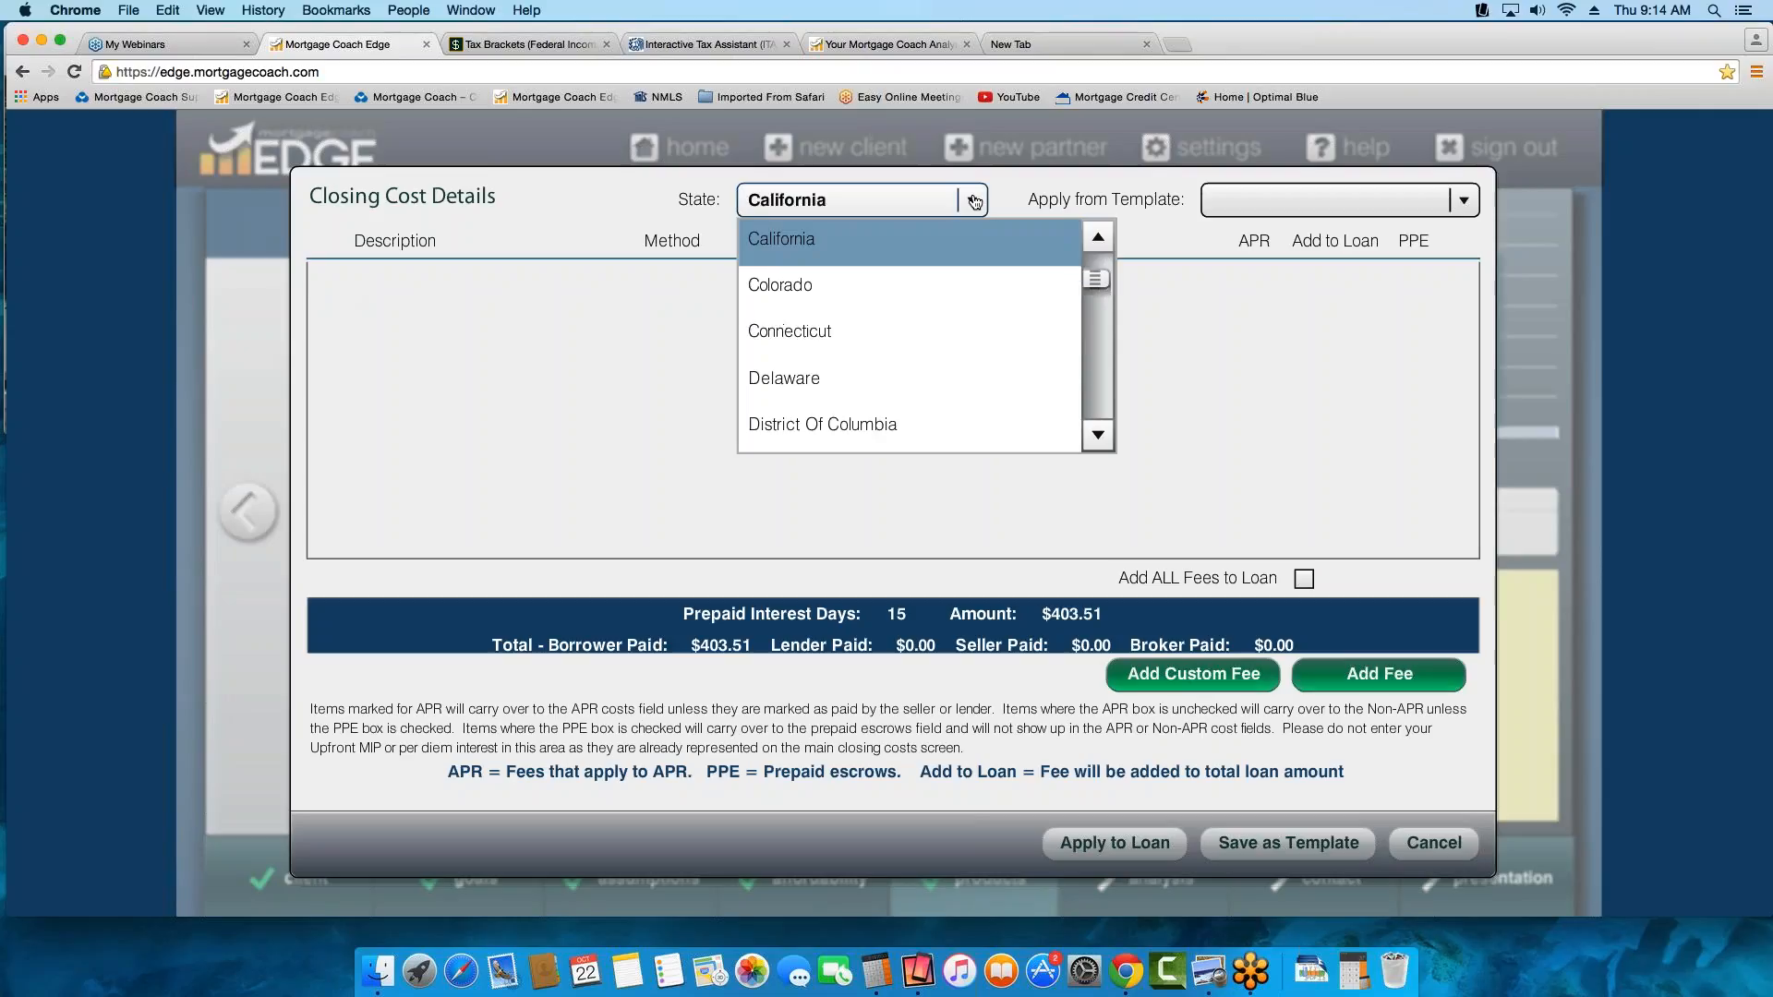
{"action": "left_click", "coordinate": [787, 238]}
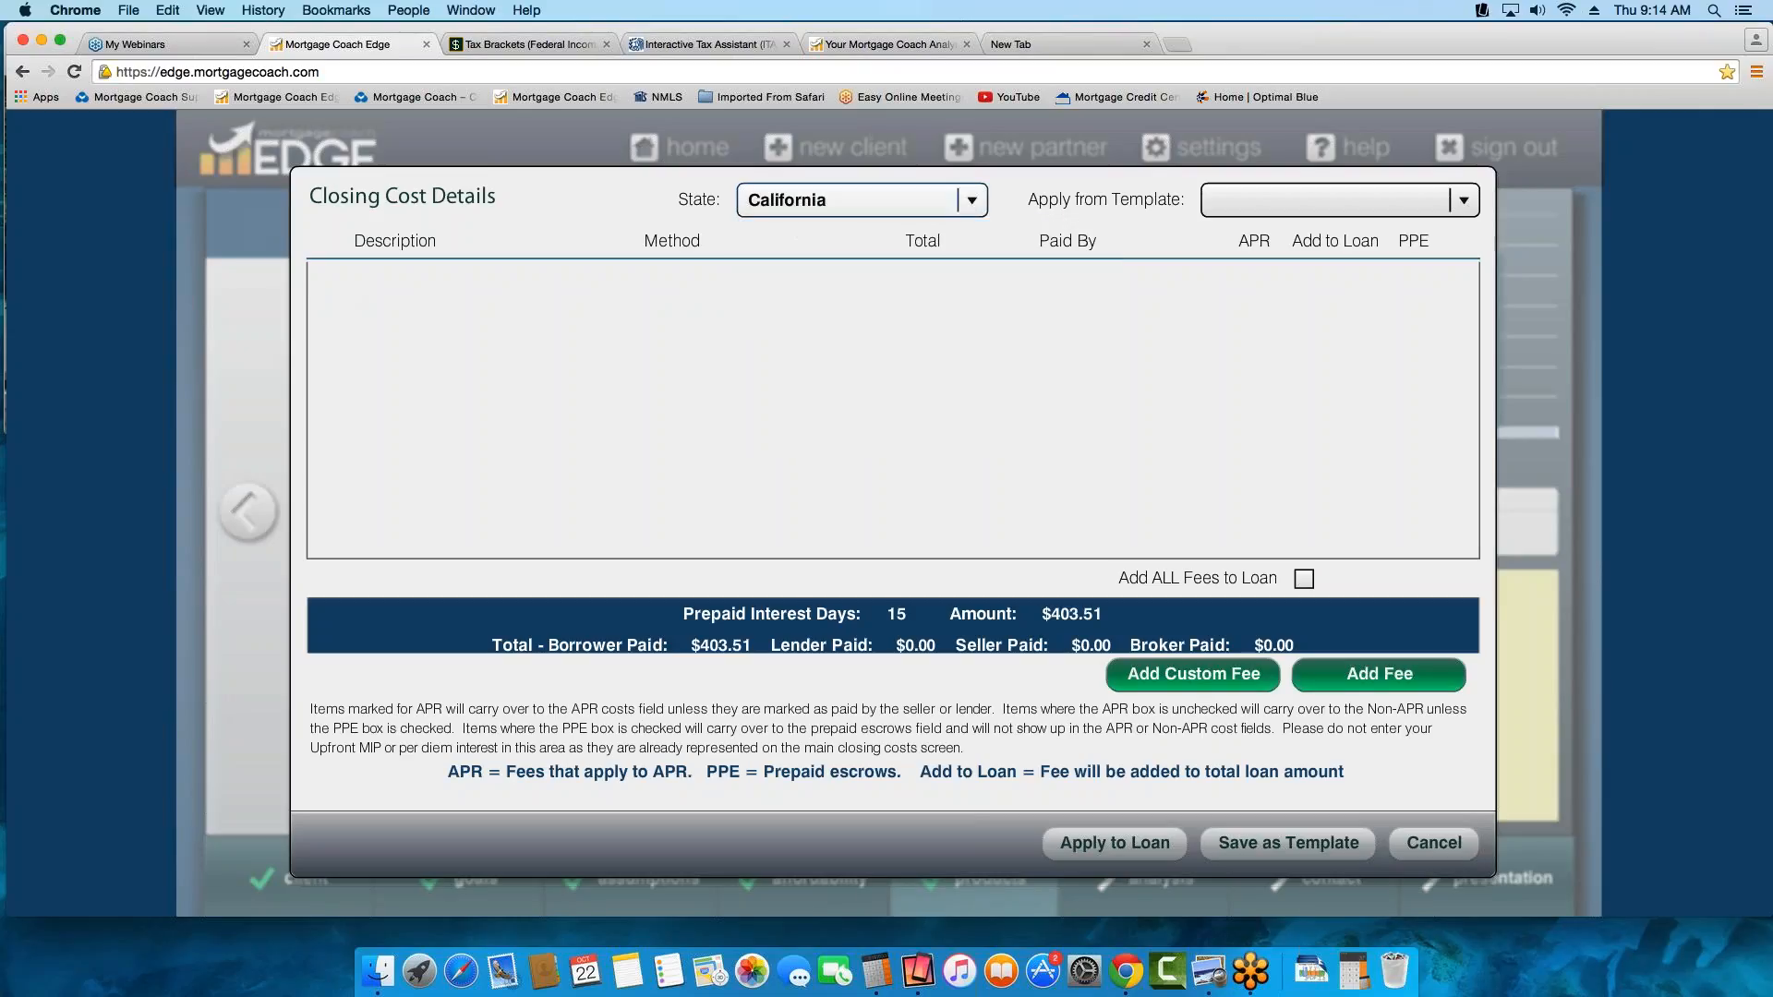
Apply the Prime FHA fees template to the closing cost details
{"action": "left_click", "coordinate": [1464, 200]}
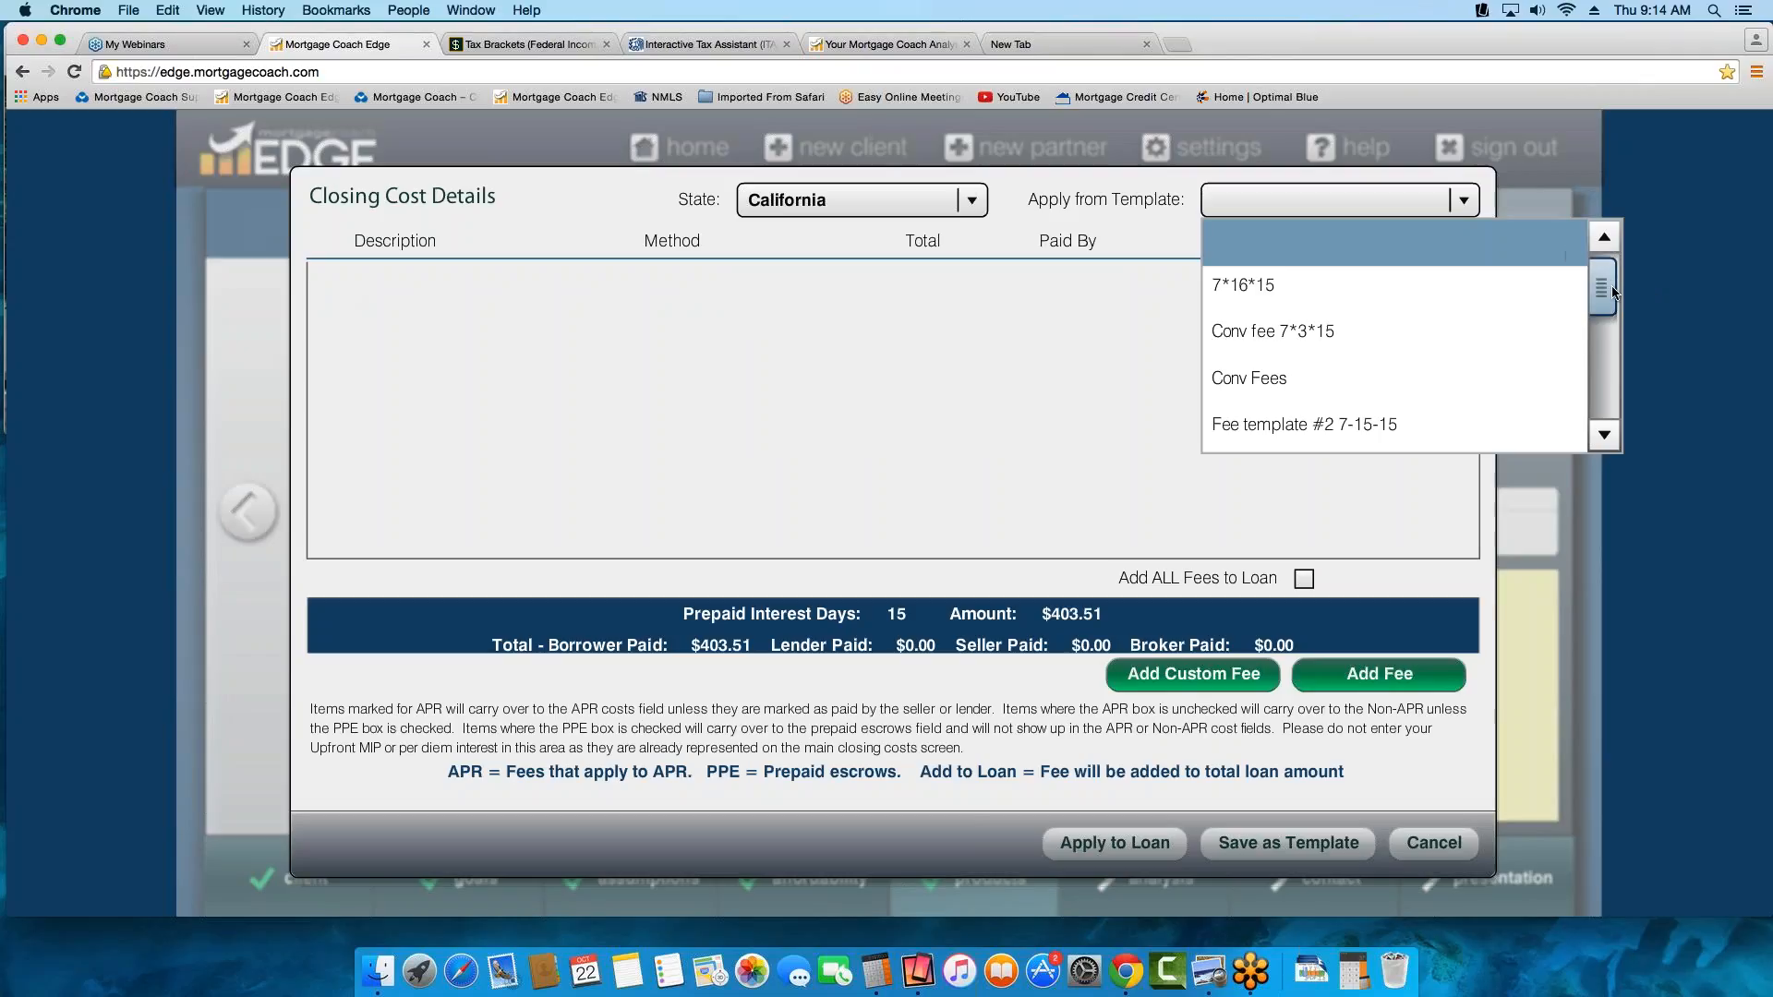
{"action": "left_click_drag", "start_coordinate": [1608, 288], "coordinate": [1613, 399]}
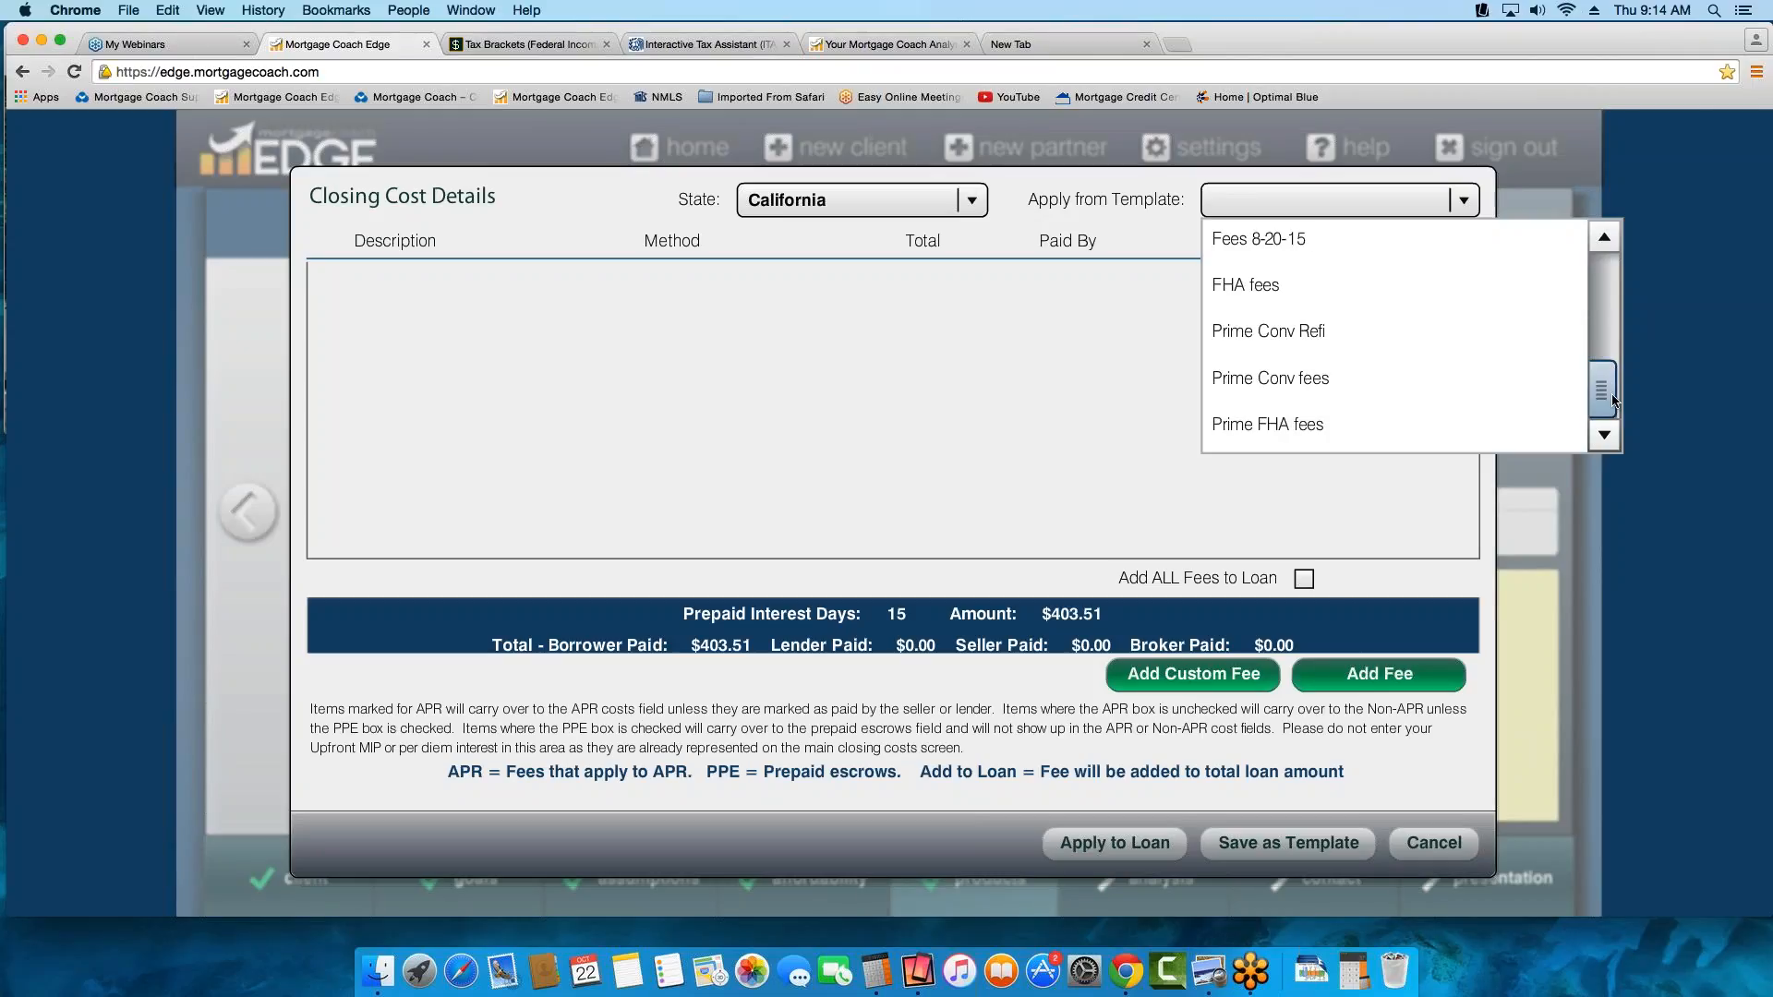
{"action": "left_click", "coordinate": [1272, 422]}
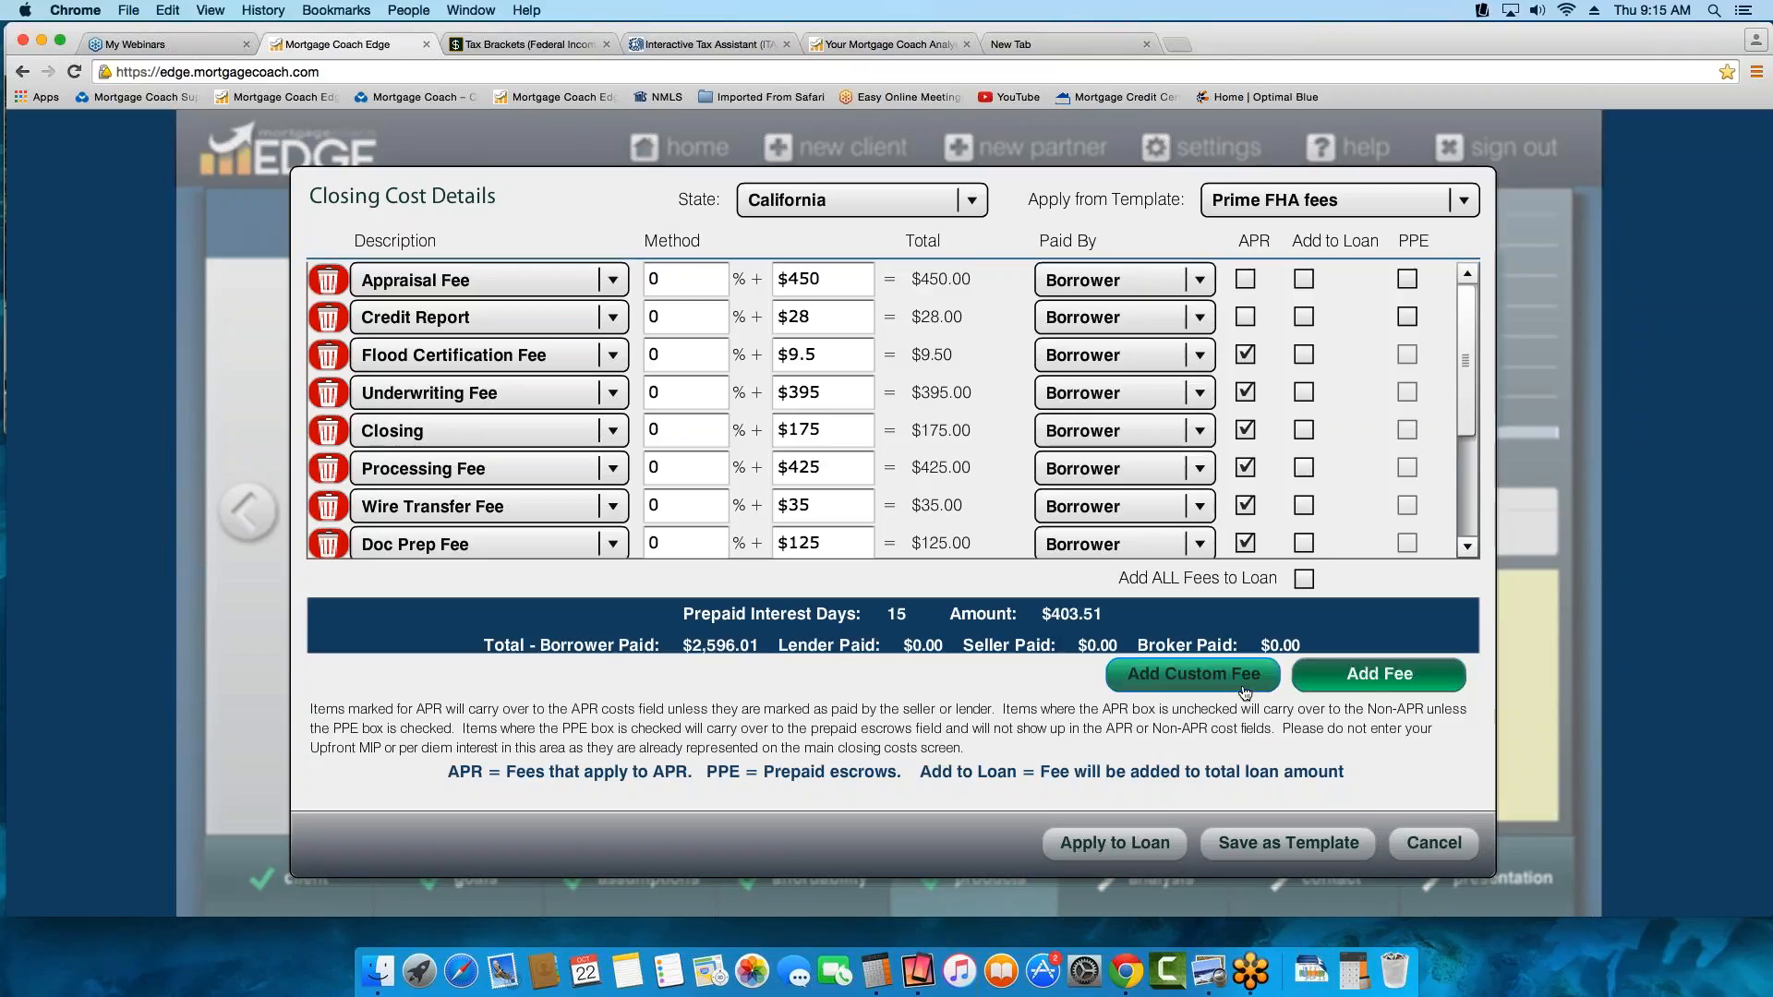
Add an Underwriting Fee of $375 marked for APR at the end of the fee list, and delete that row again
{"action": "left_click_drag", "start_coordinate": [1473, 418], "coordinate": [1474, 517]}
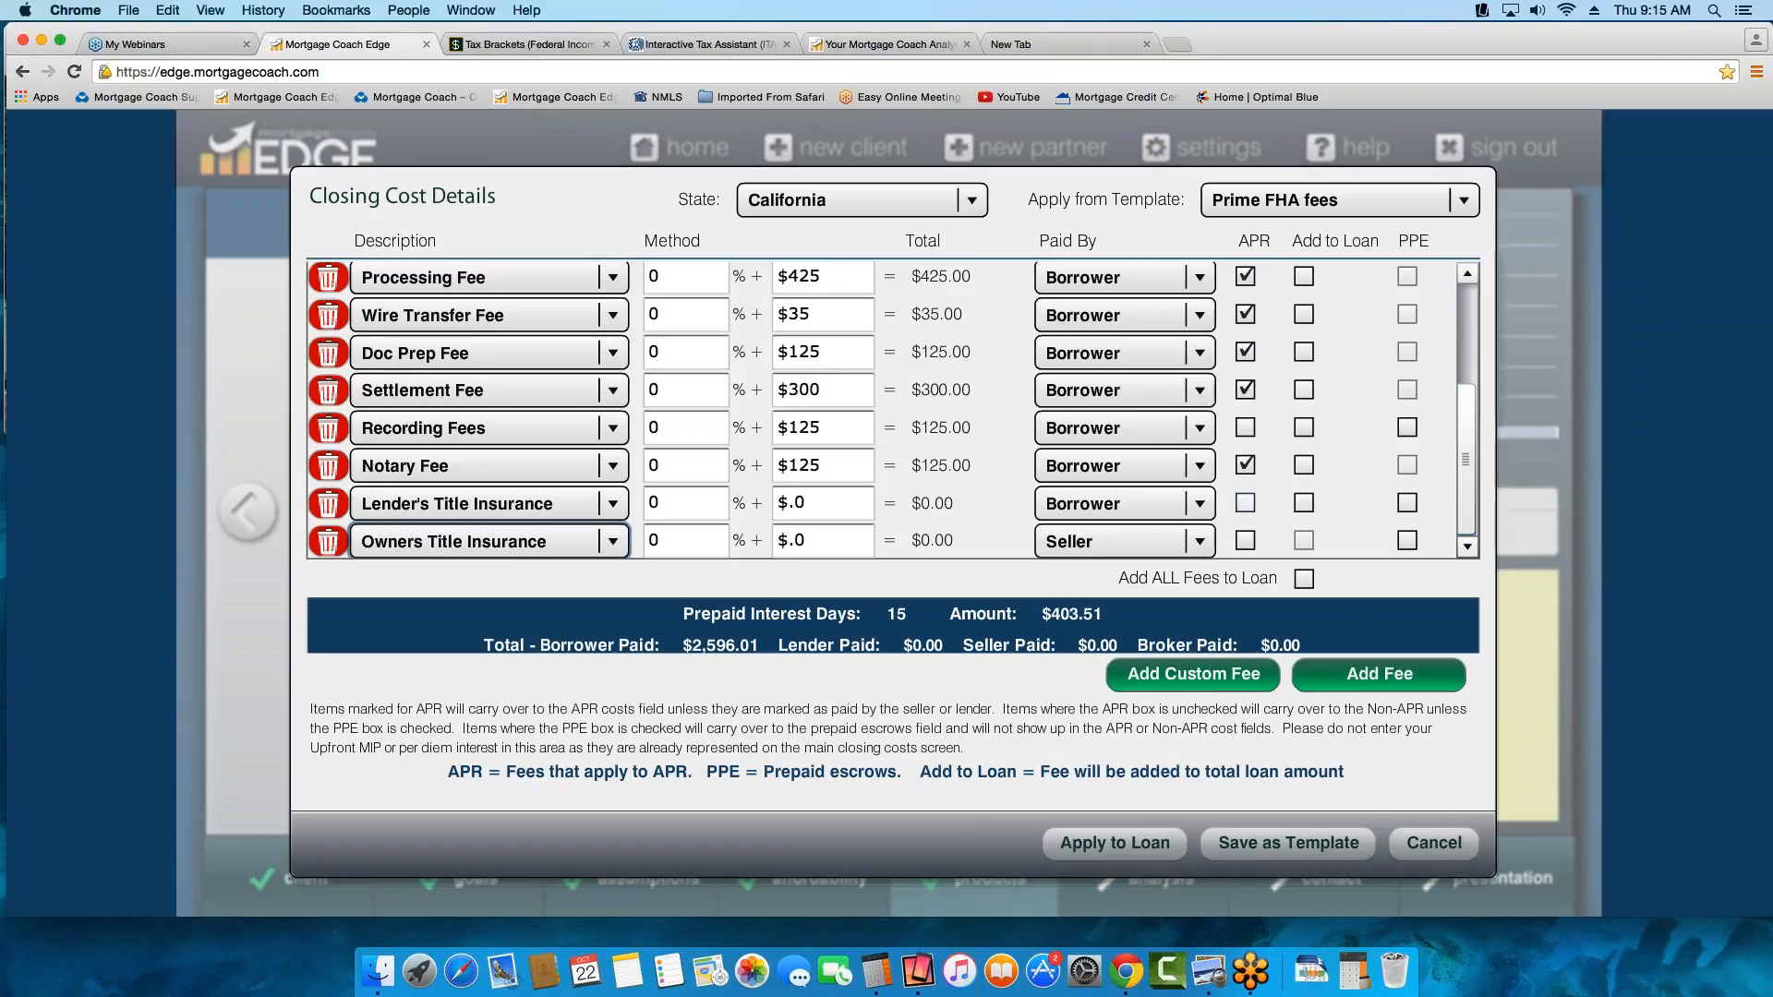
{"action": "left_click", "coordinate": [1379, 684]}
{"action": "left_click", "coordinate": [595, 543]}
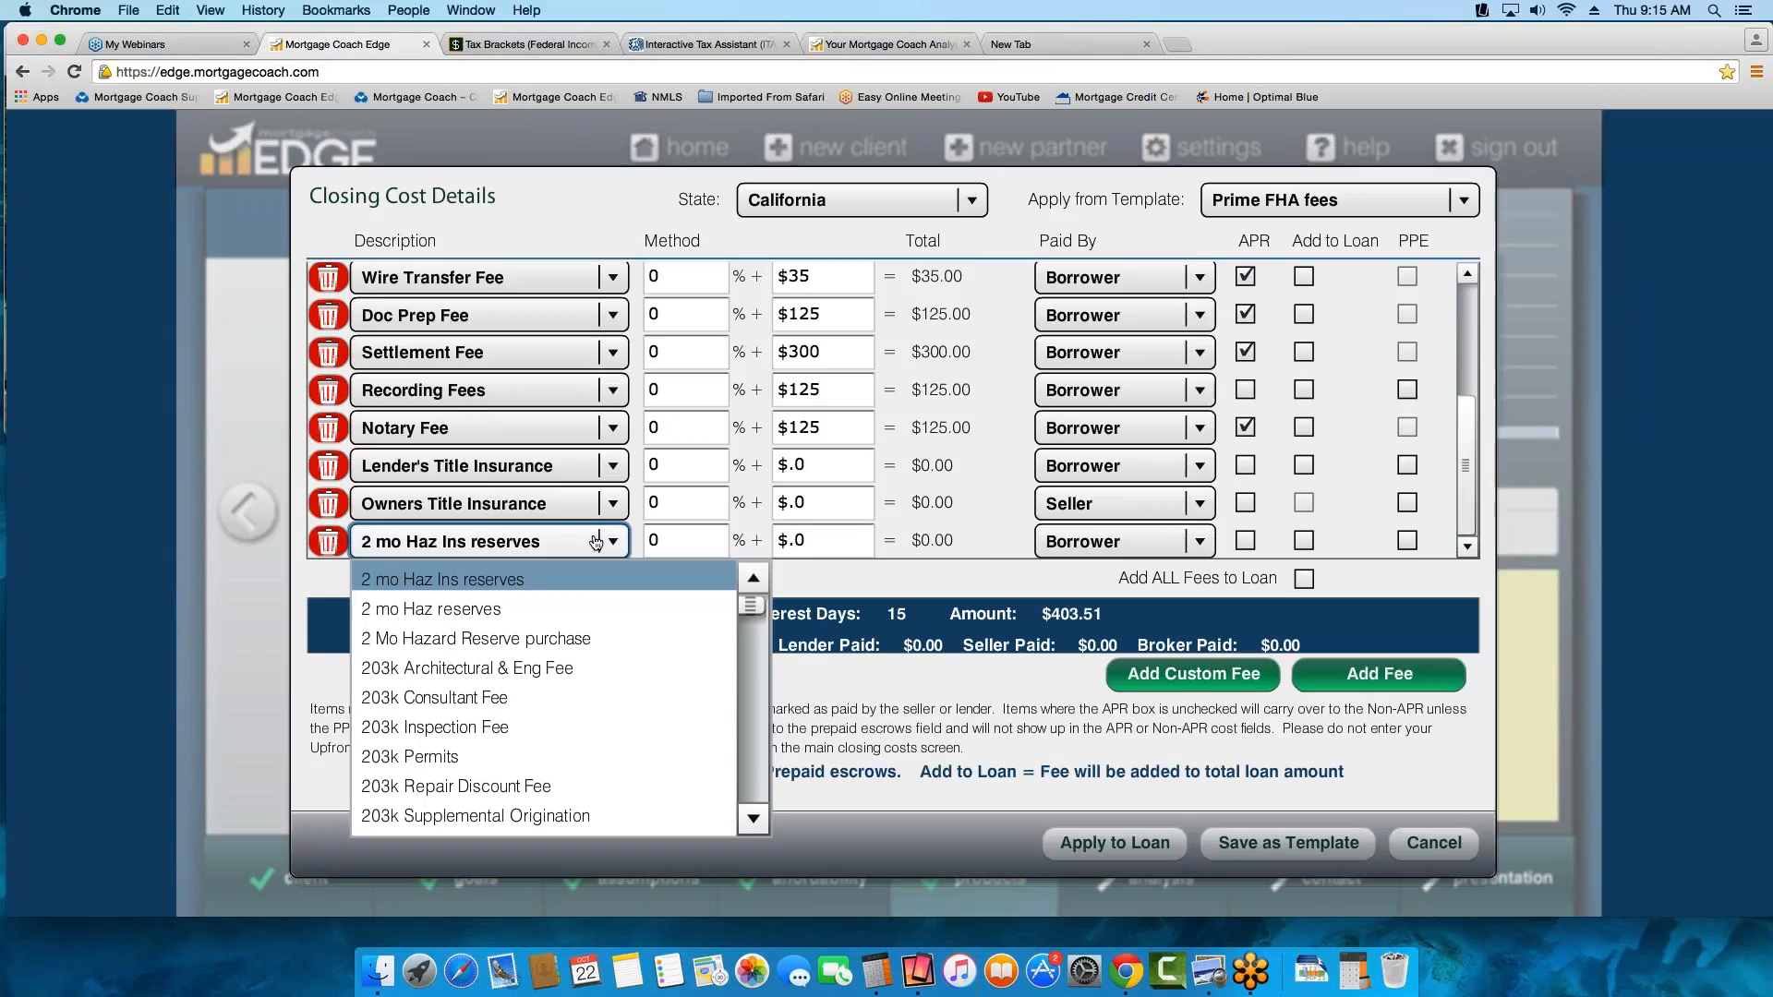
{"action": "key", "text": "u"}
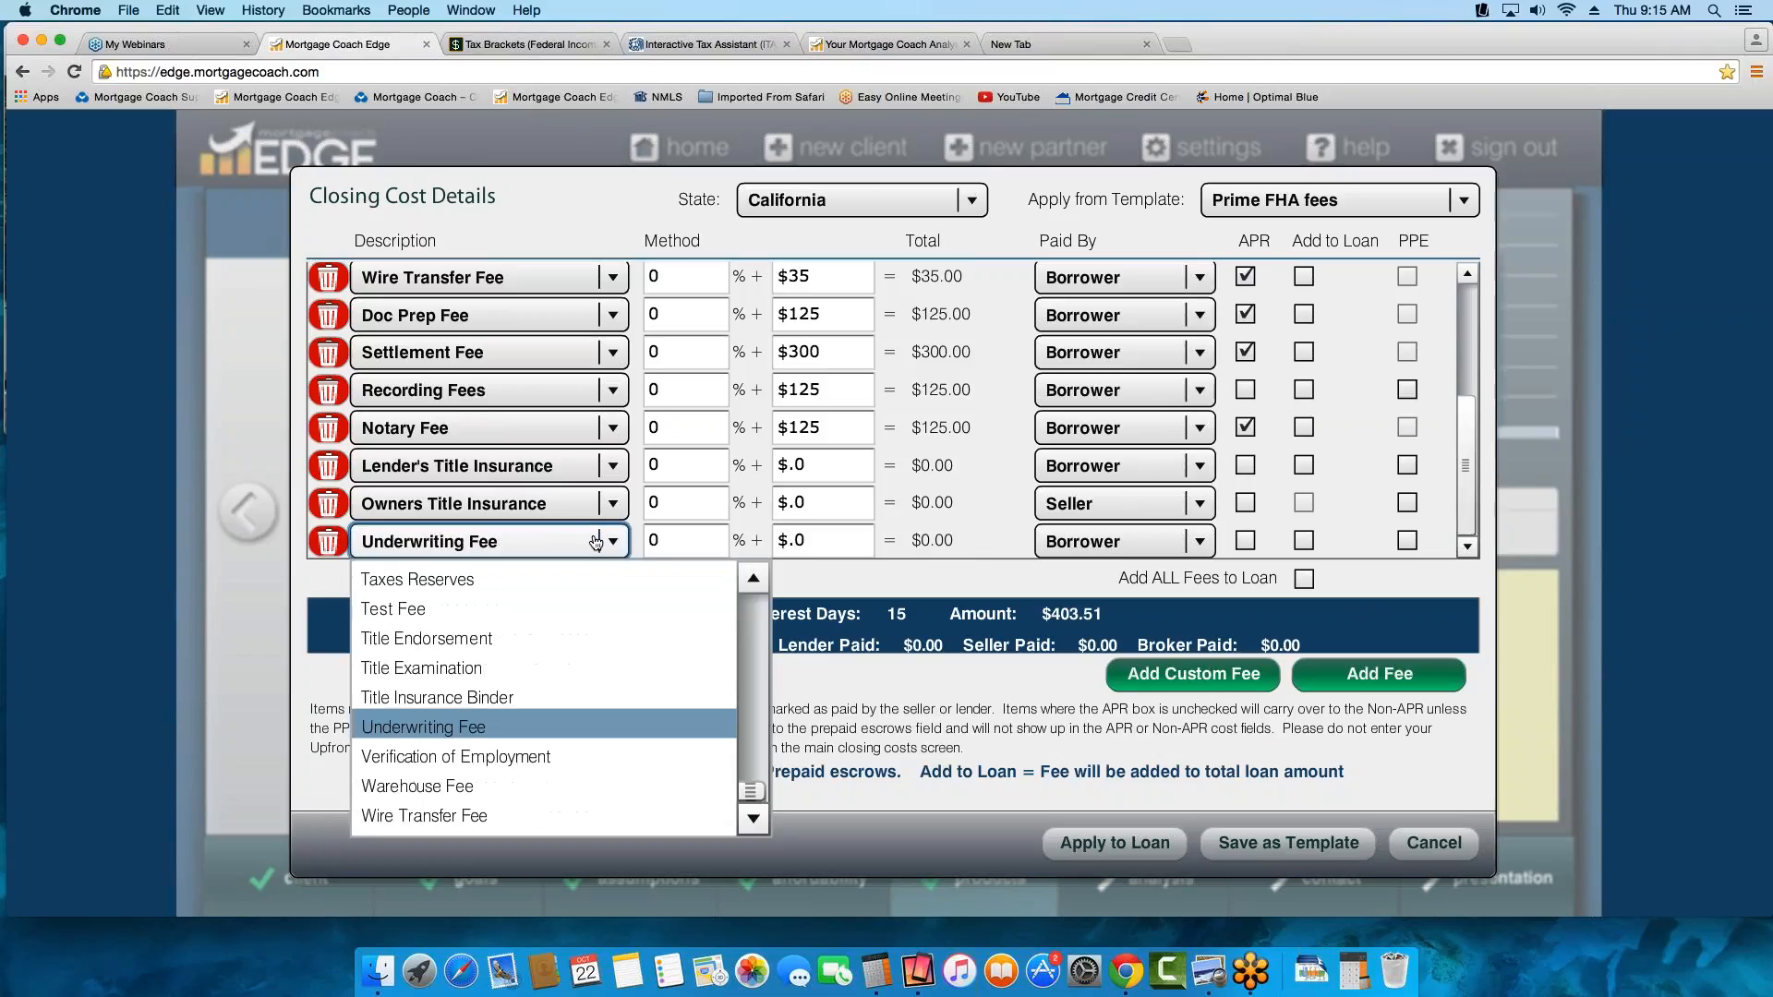
{"action": "left_click", "coordinate": [425, 730]}
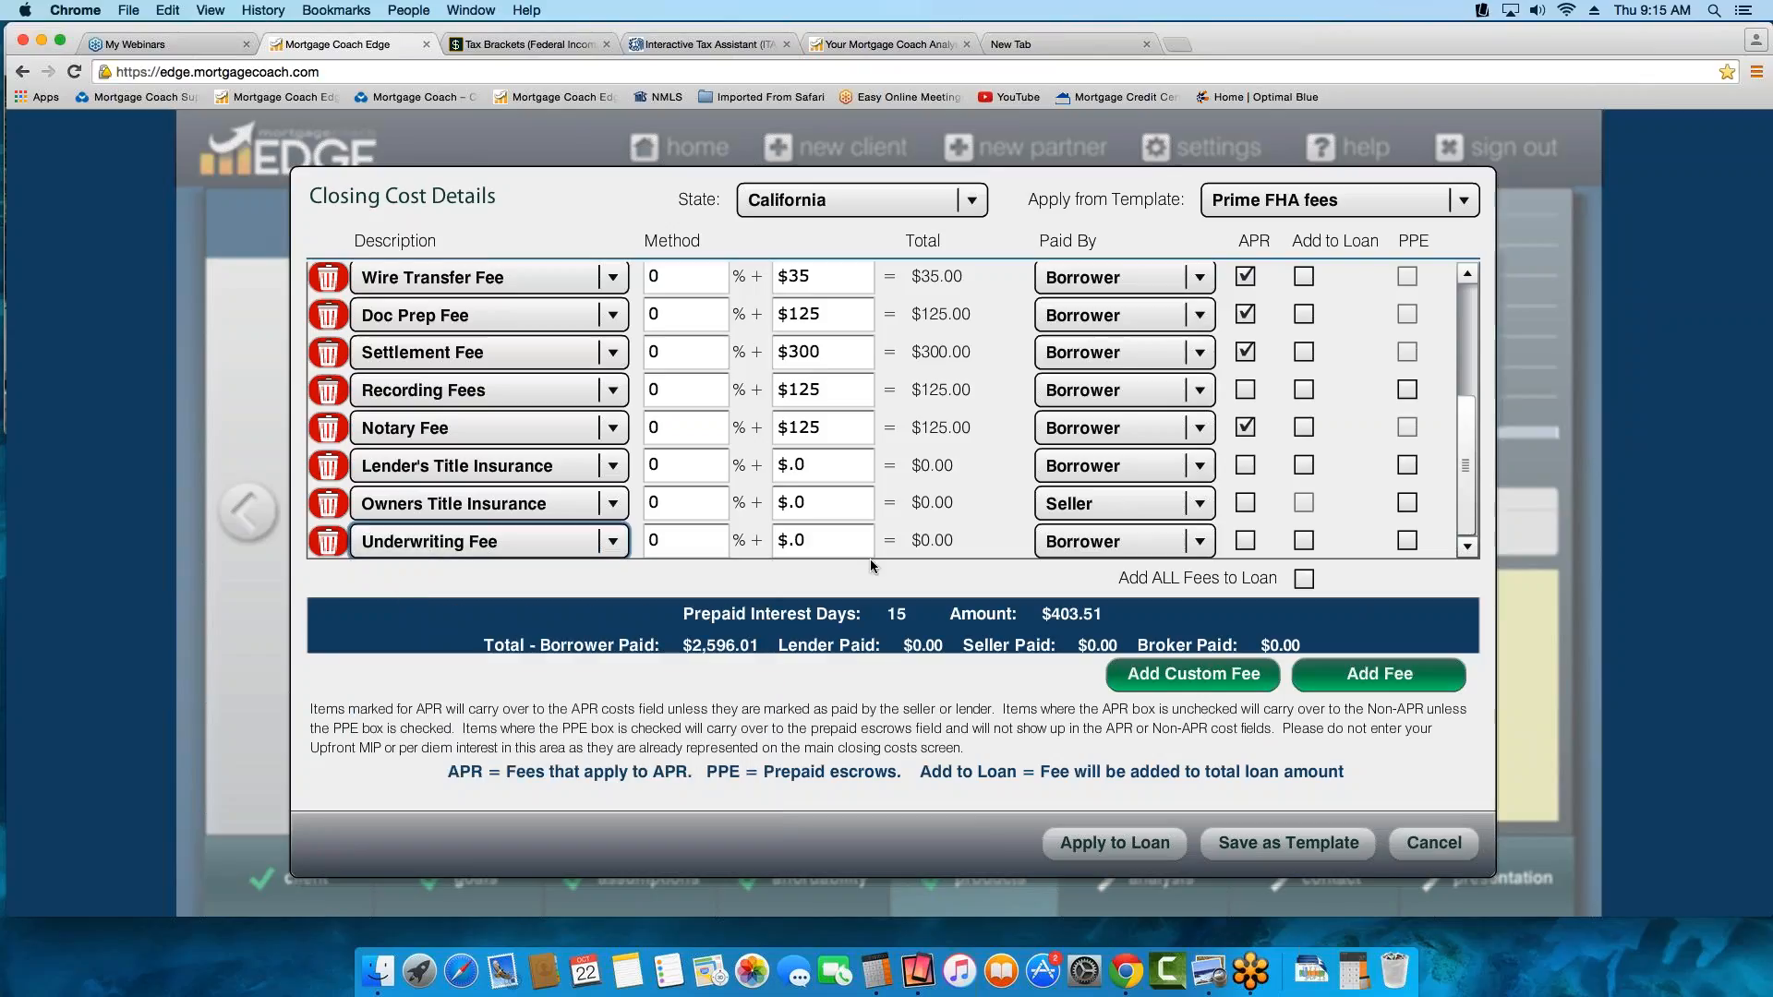
{"action": "left_click", "coordinate": [840, 545]}
{"action": "type", "text": "375"}
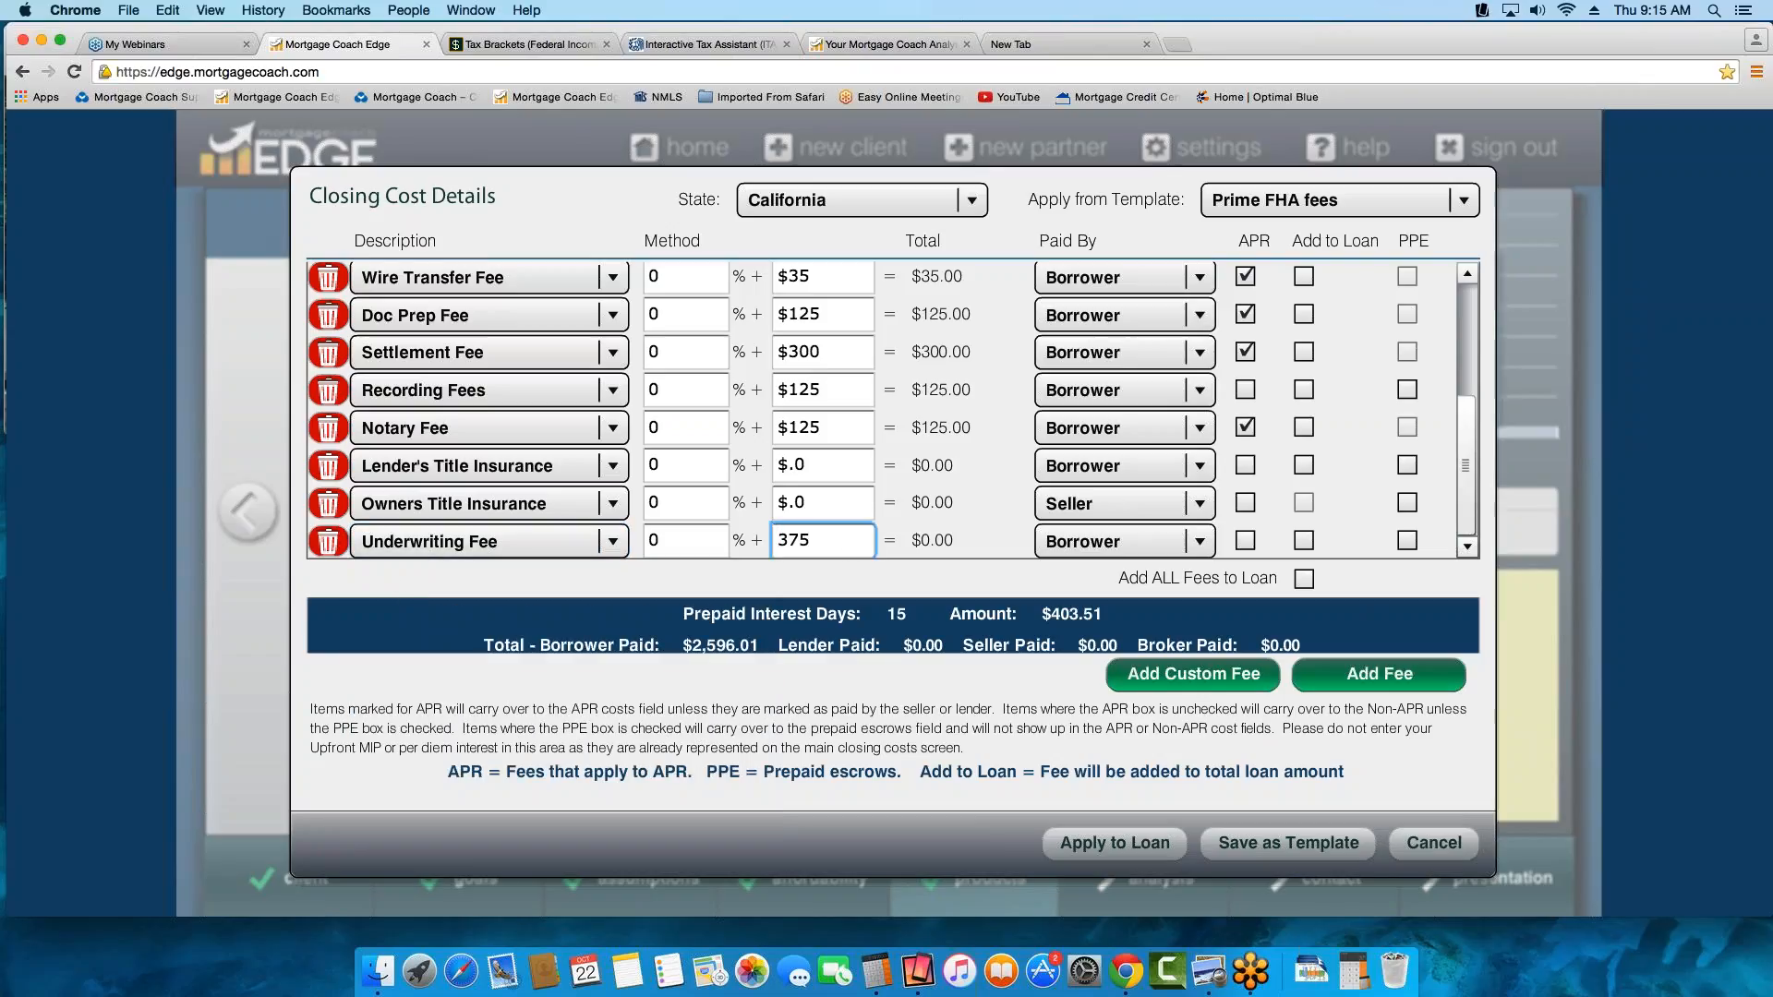
{"action": "left_click", "coordinate": [1243, 543]}
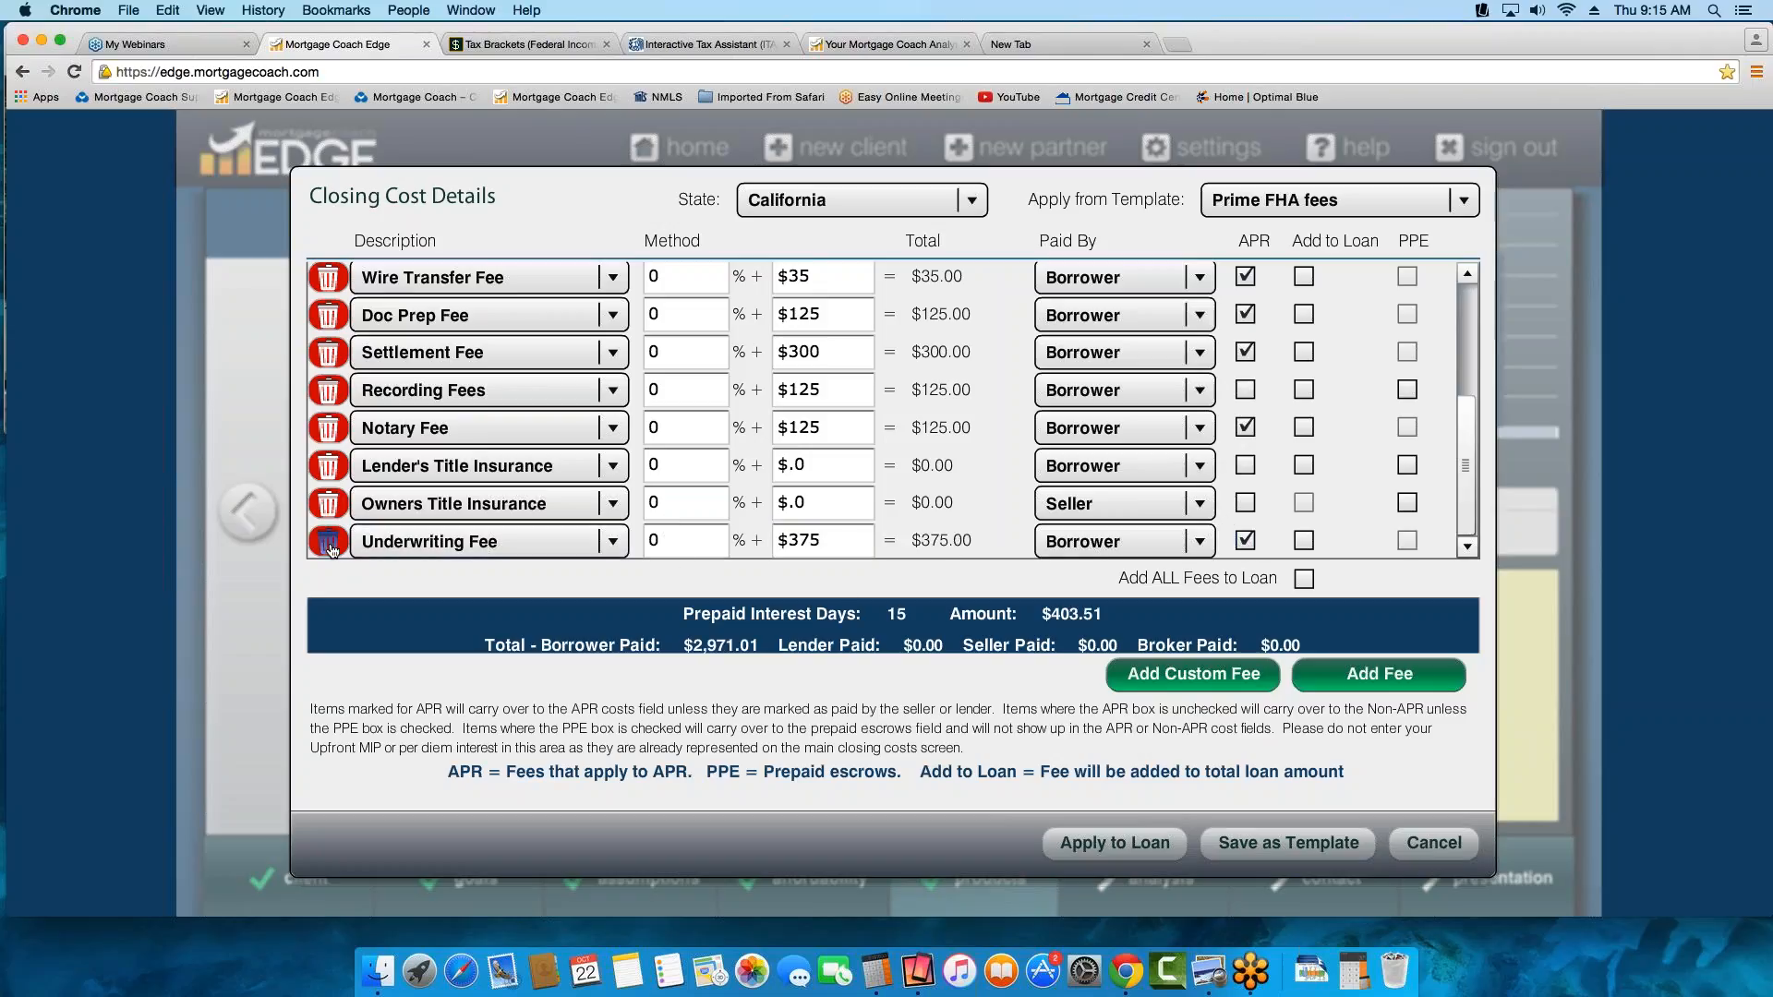
{"action": "left_click", "coordinate": [328, 543]}
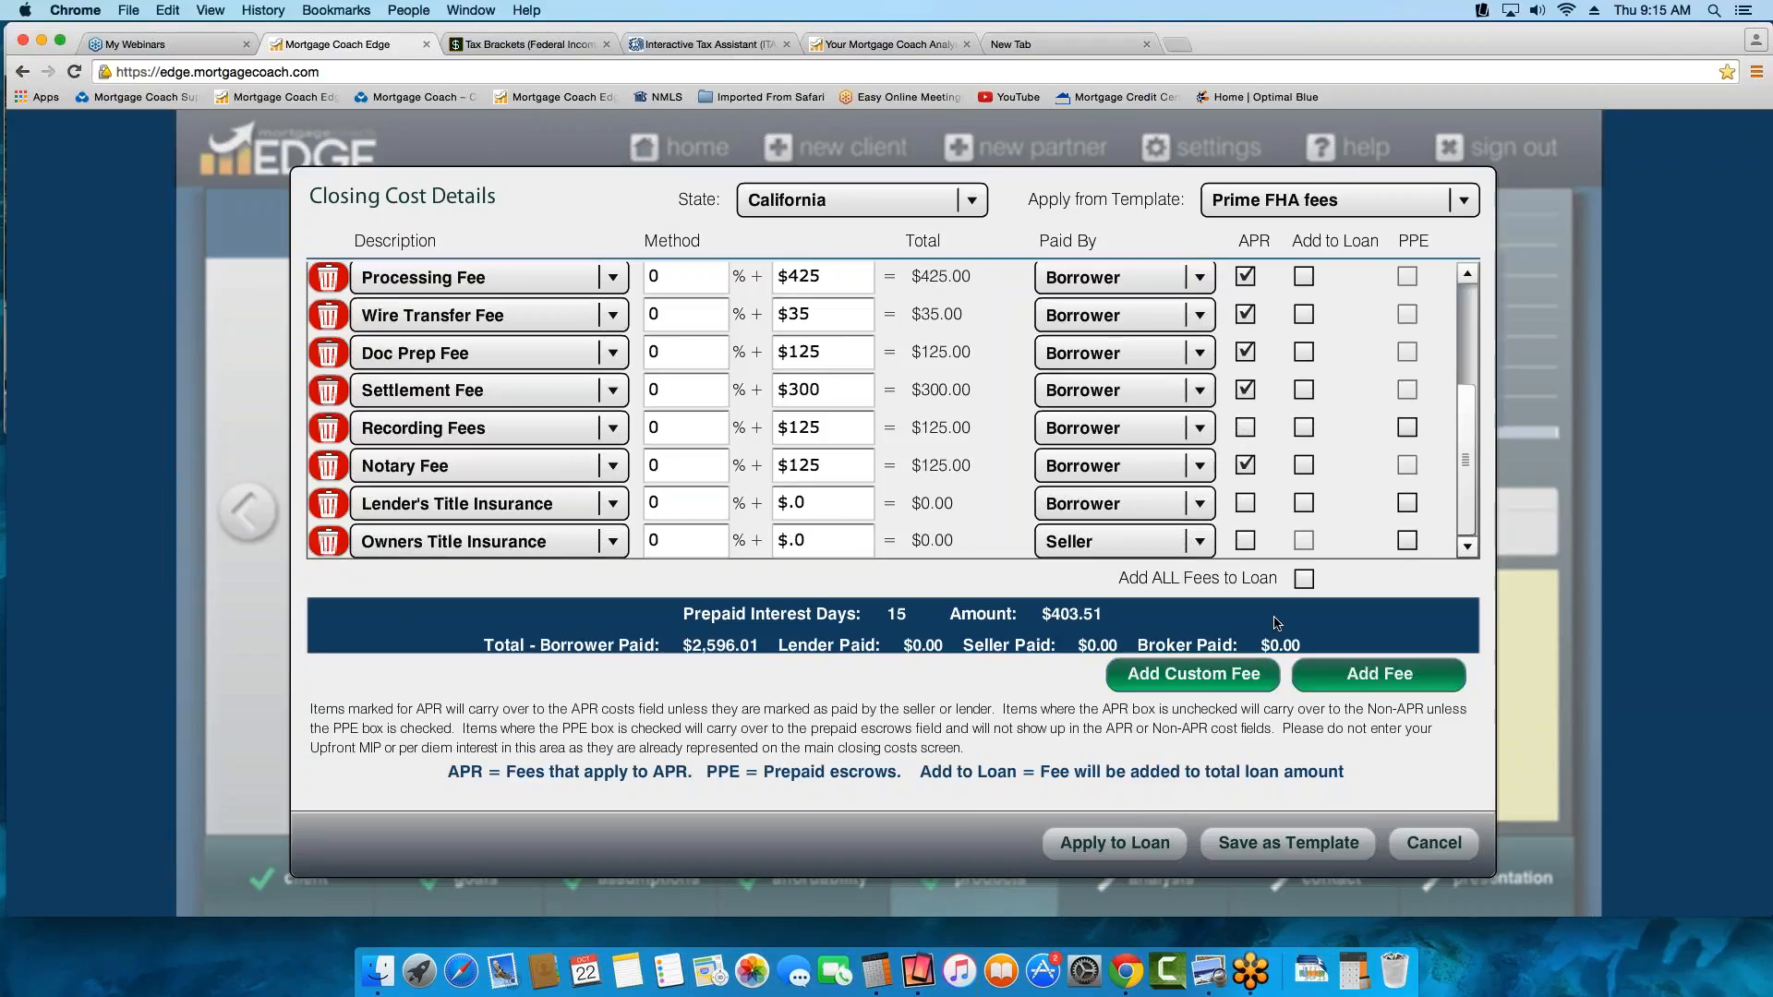
Create a custom loan fee named CUSTOM FEE calculated on the property value, with default prepaid and default APR off
{"action": "left_click", "coordinate": [1217, 677]}
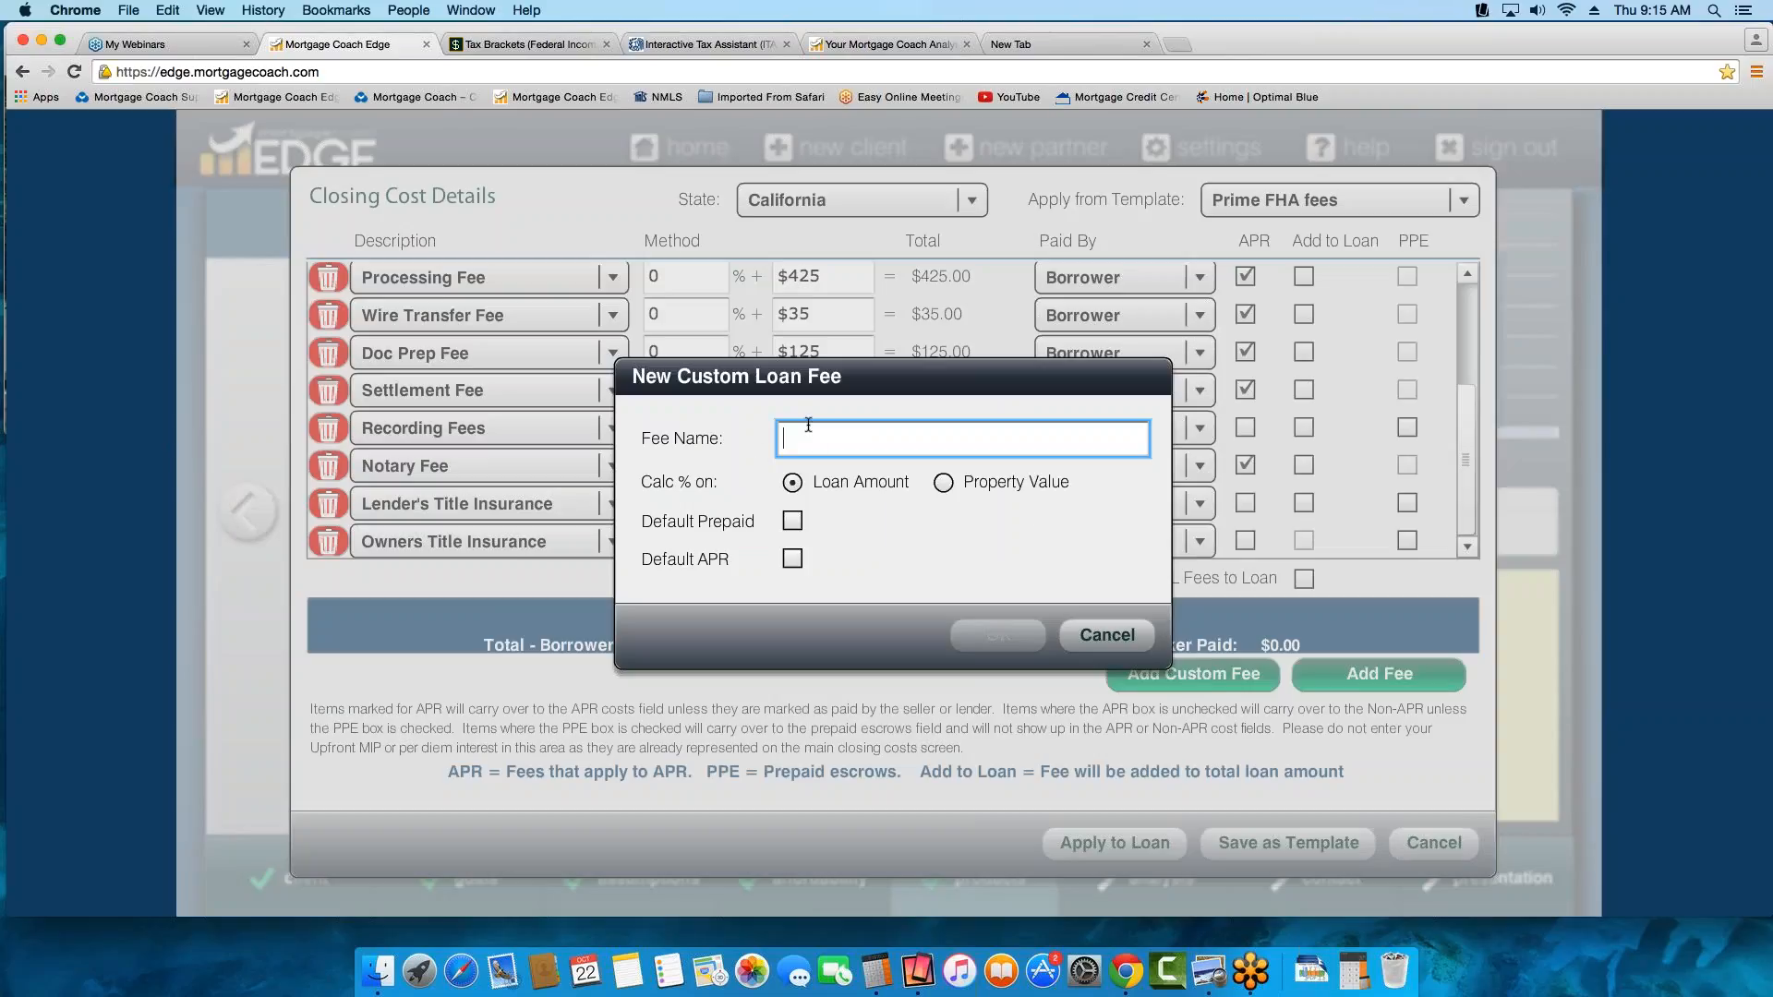
{"action": "type", "text": "CUSTOM FEE"}
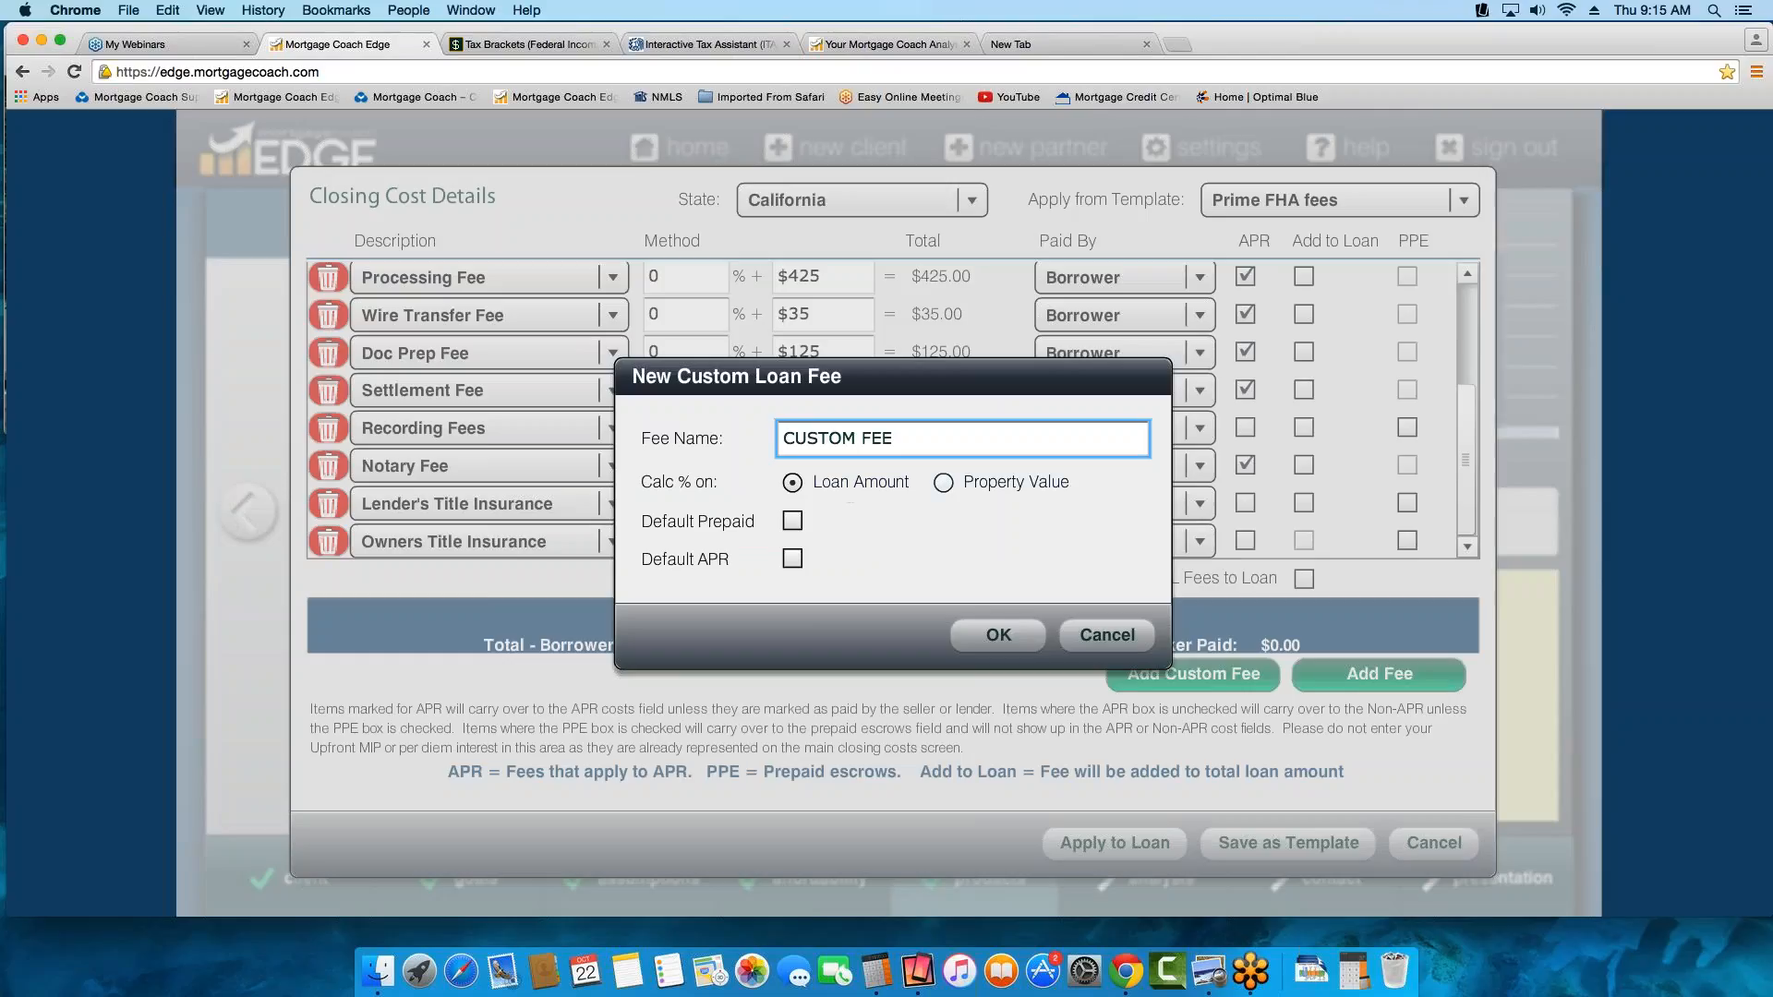
{"action": "left_click", "coordinate": [944, 486]}
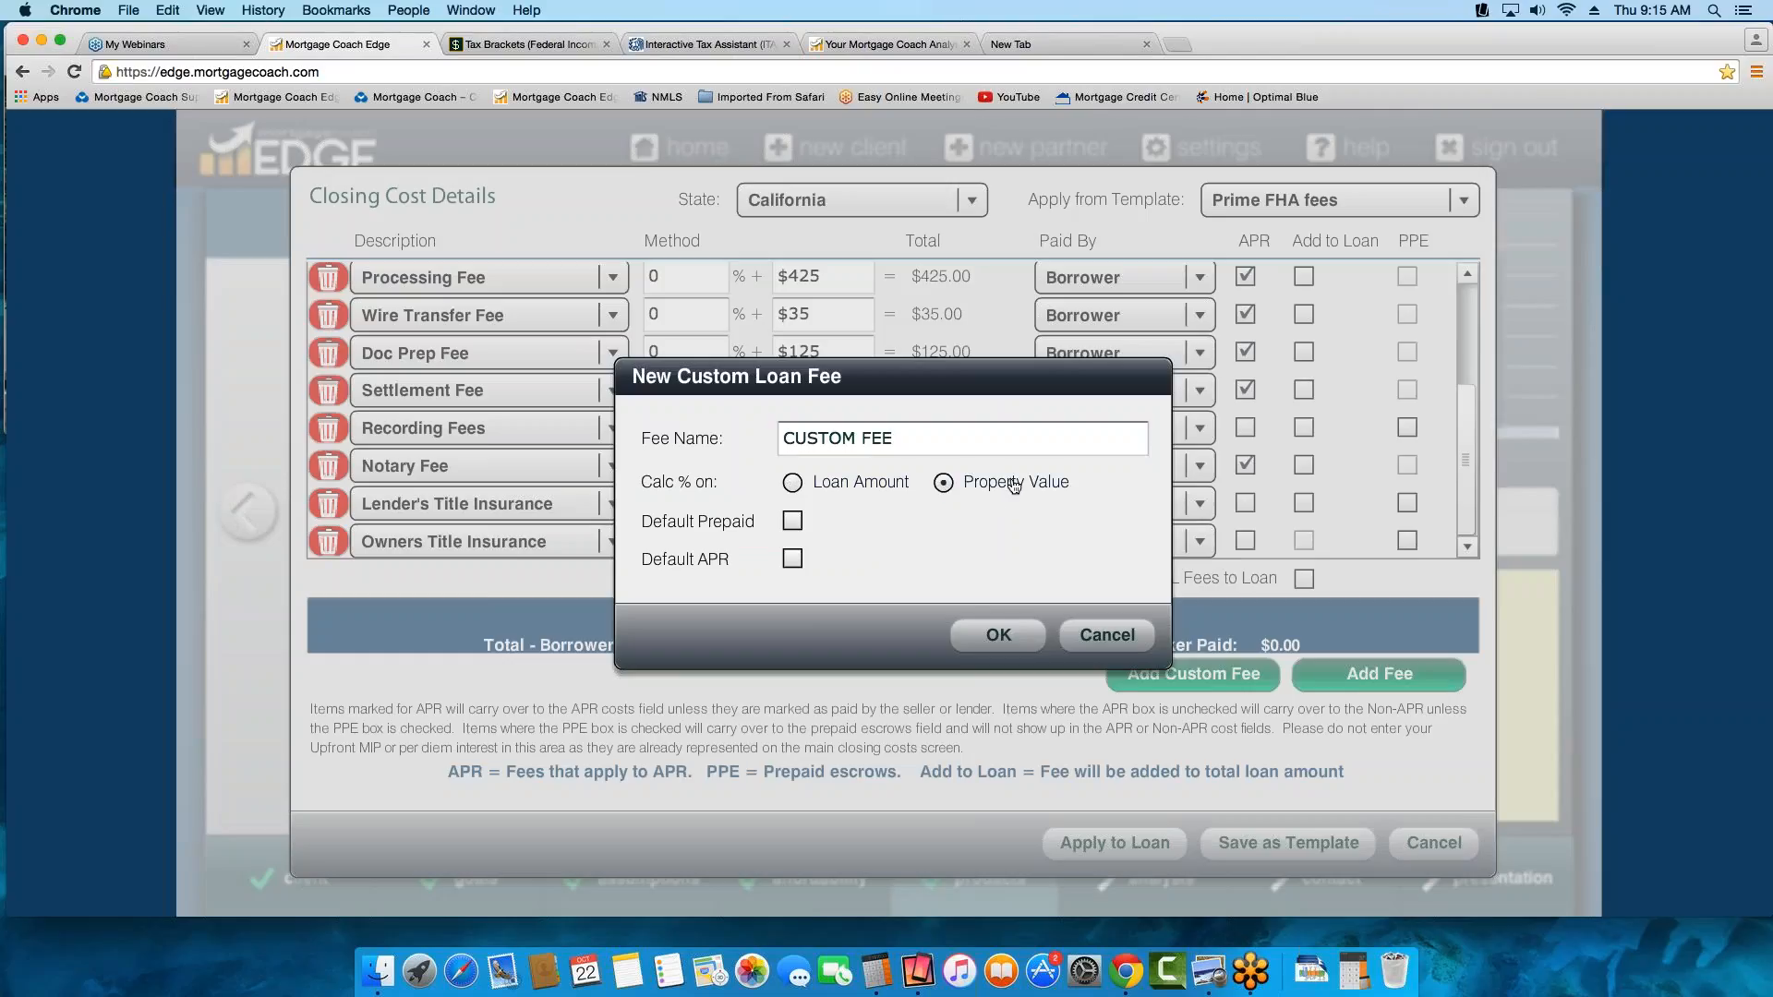
{"action": "left_click", "coordinate": [792, 523]}
{"action": "left_click", "coordinate": [793, 522]}
{"action": "left_click", "coordinate": [794, 523]}
{"action": "left_click", "coordinate": [793, 524]}
{"action": "left_click", "coordinate": [1000, 633]}
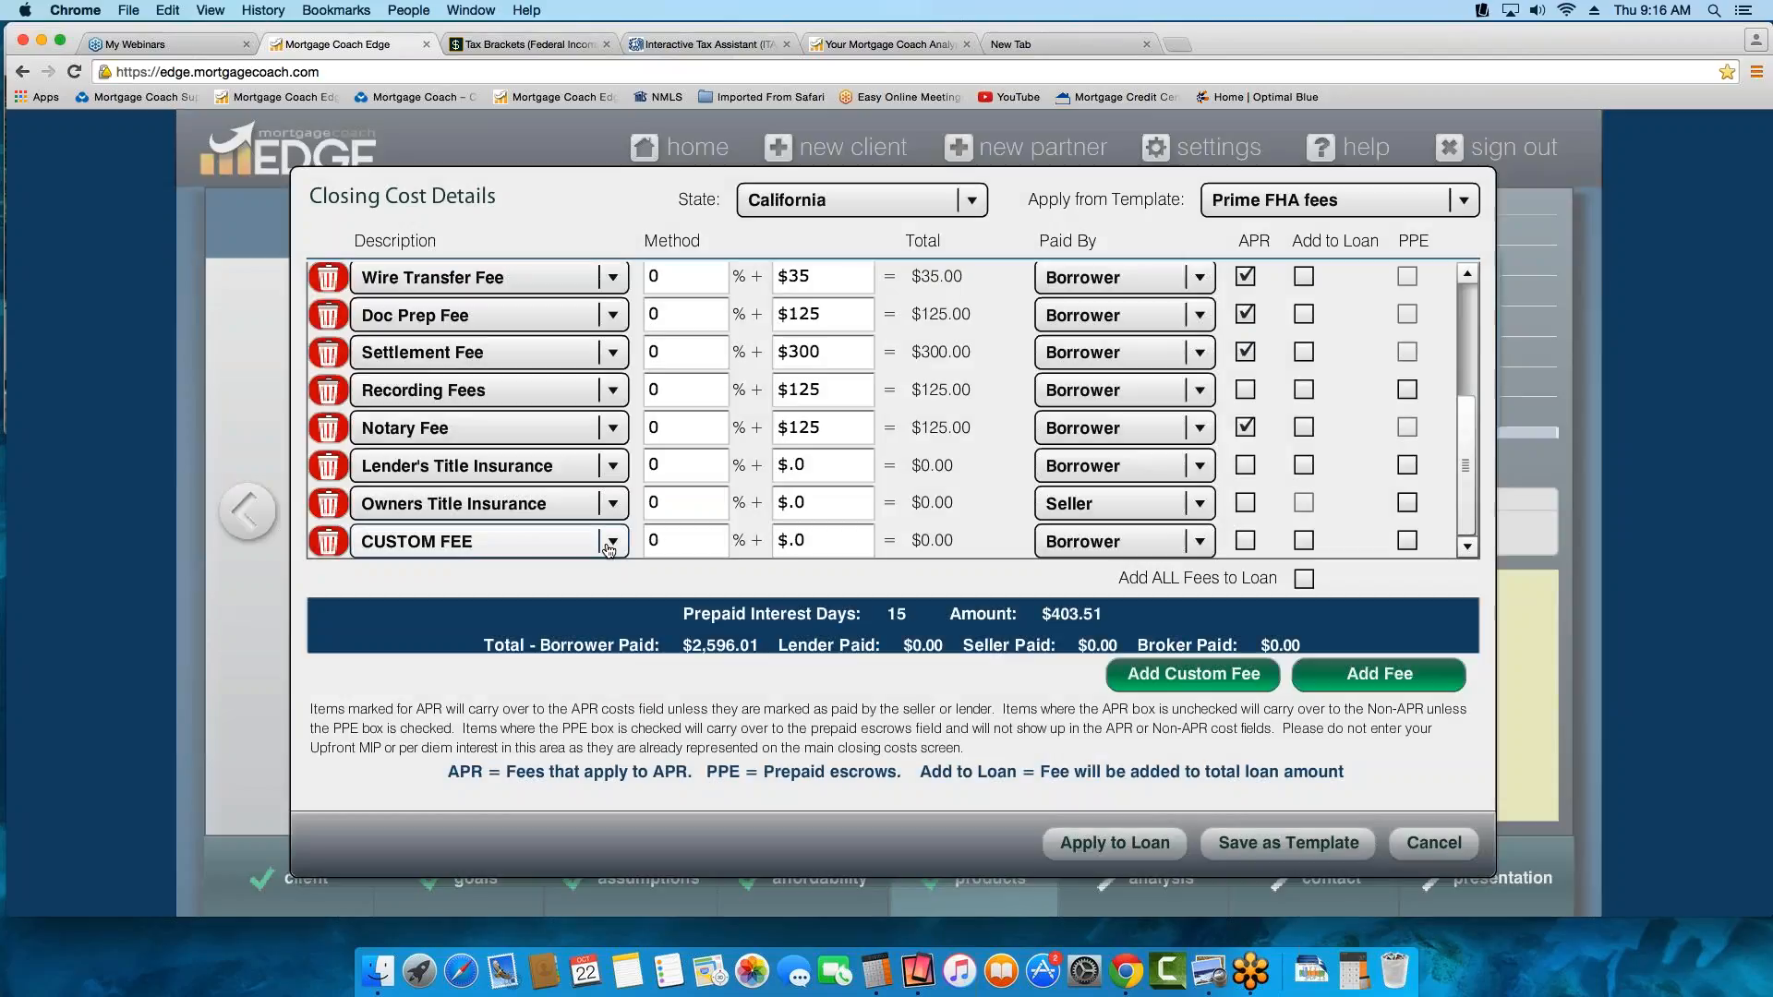
Check the added custom fee's description choices and delete the CUSTOM FEE row from the closing costs
{"action": "left_click", "coordinate": [612, 541]}
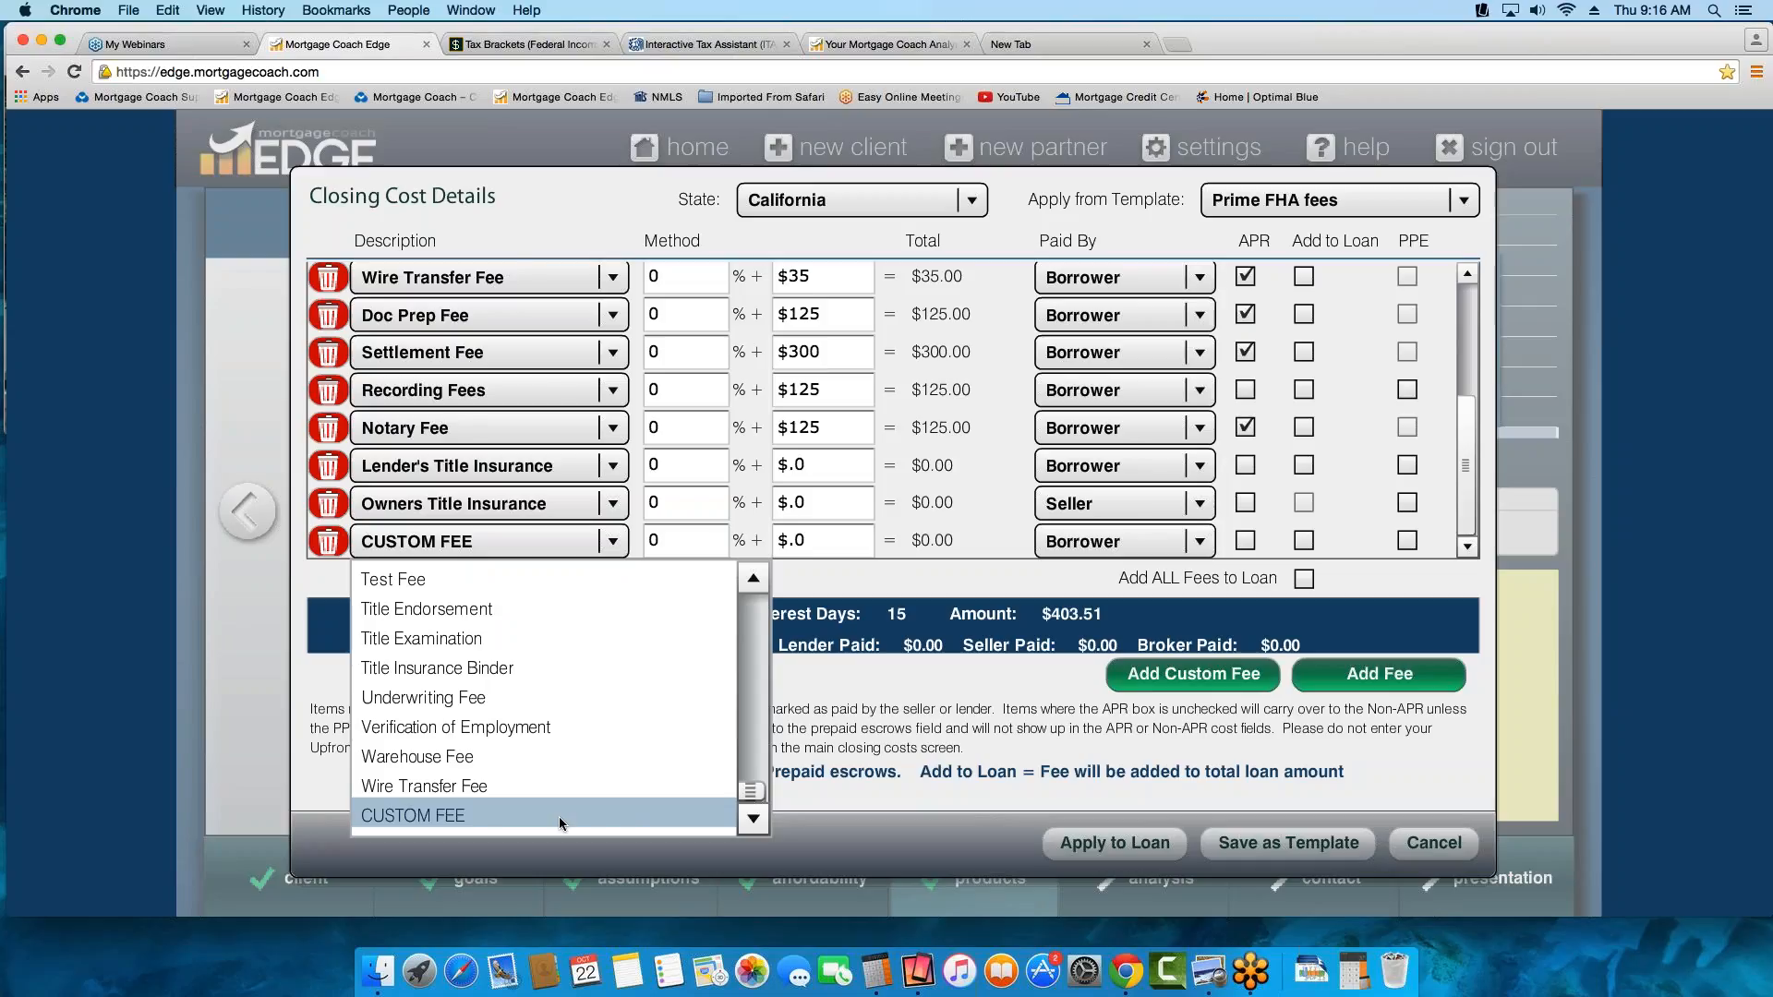
{"action": "left_click", "coordinate": [813, 581]}
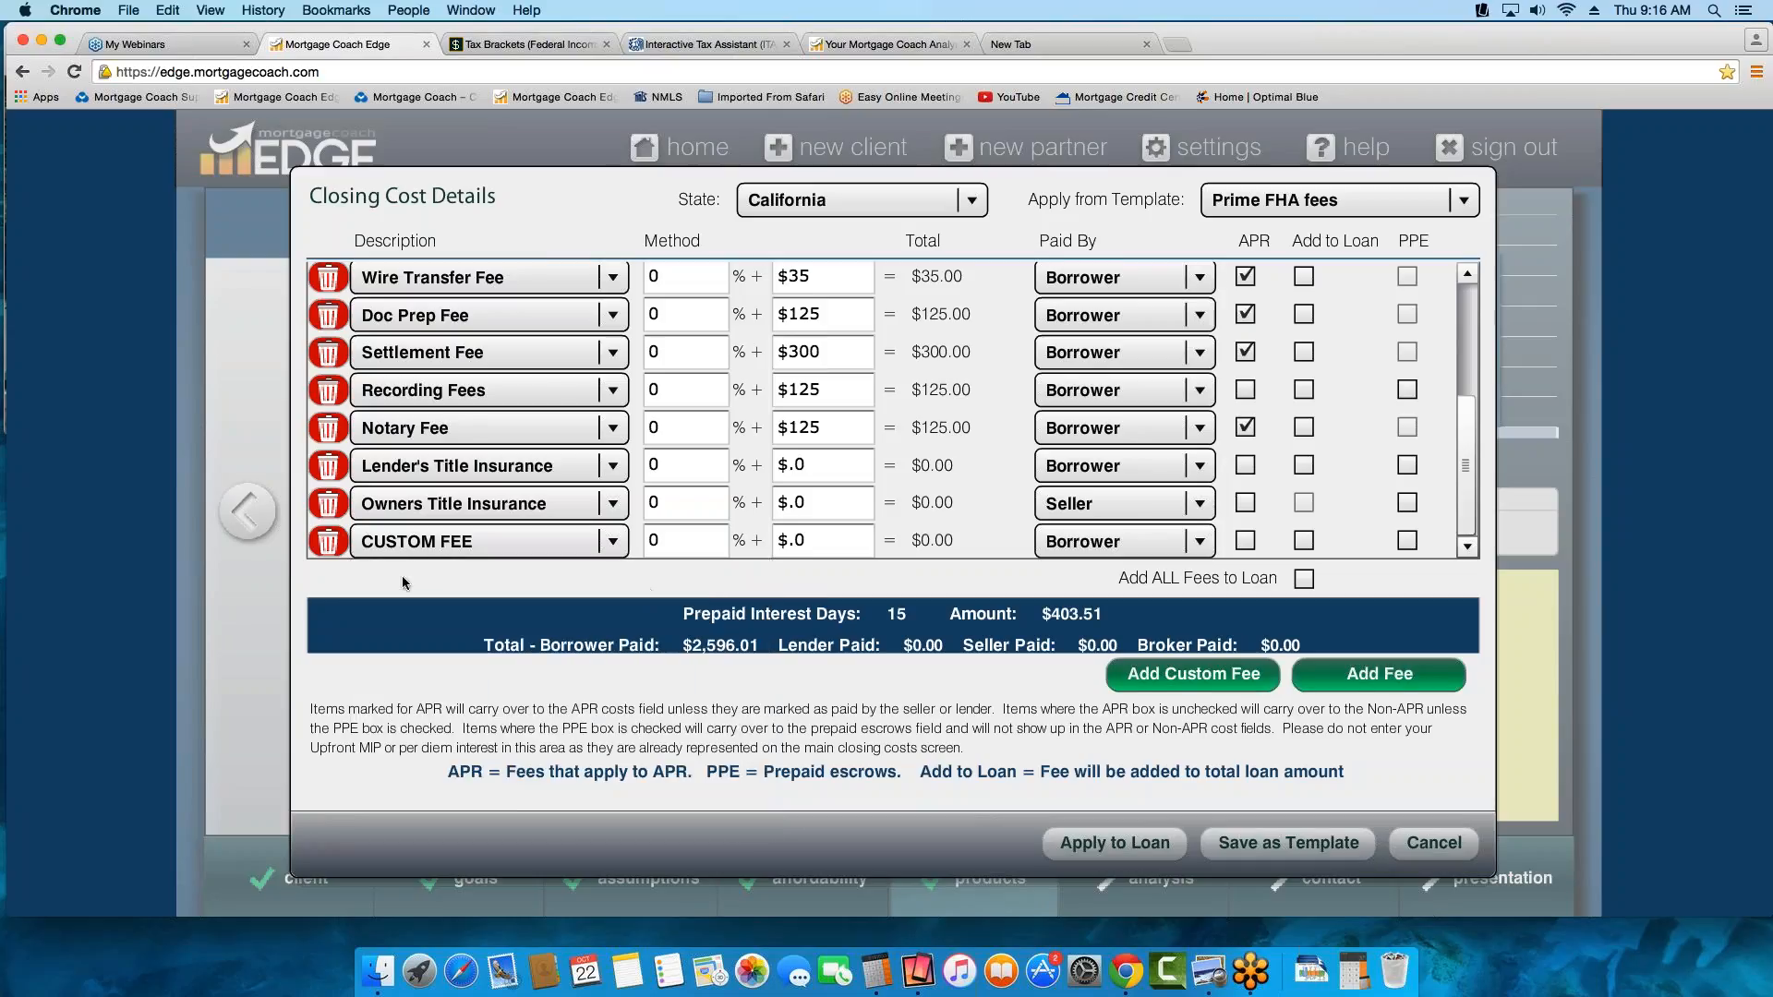
{"action": "left_click", "coordinate": [334, 548]}
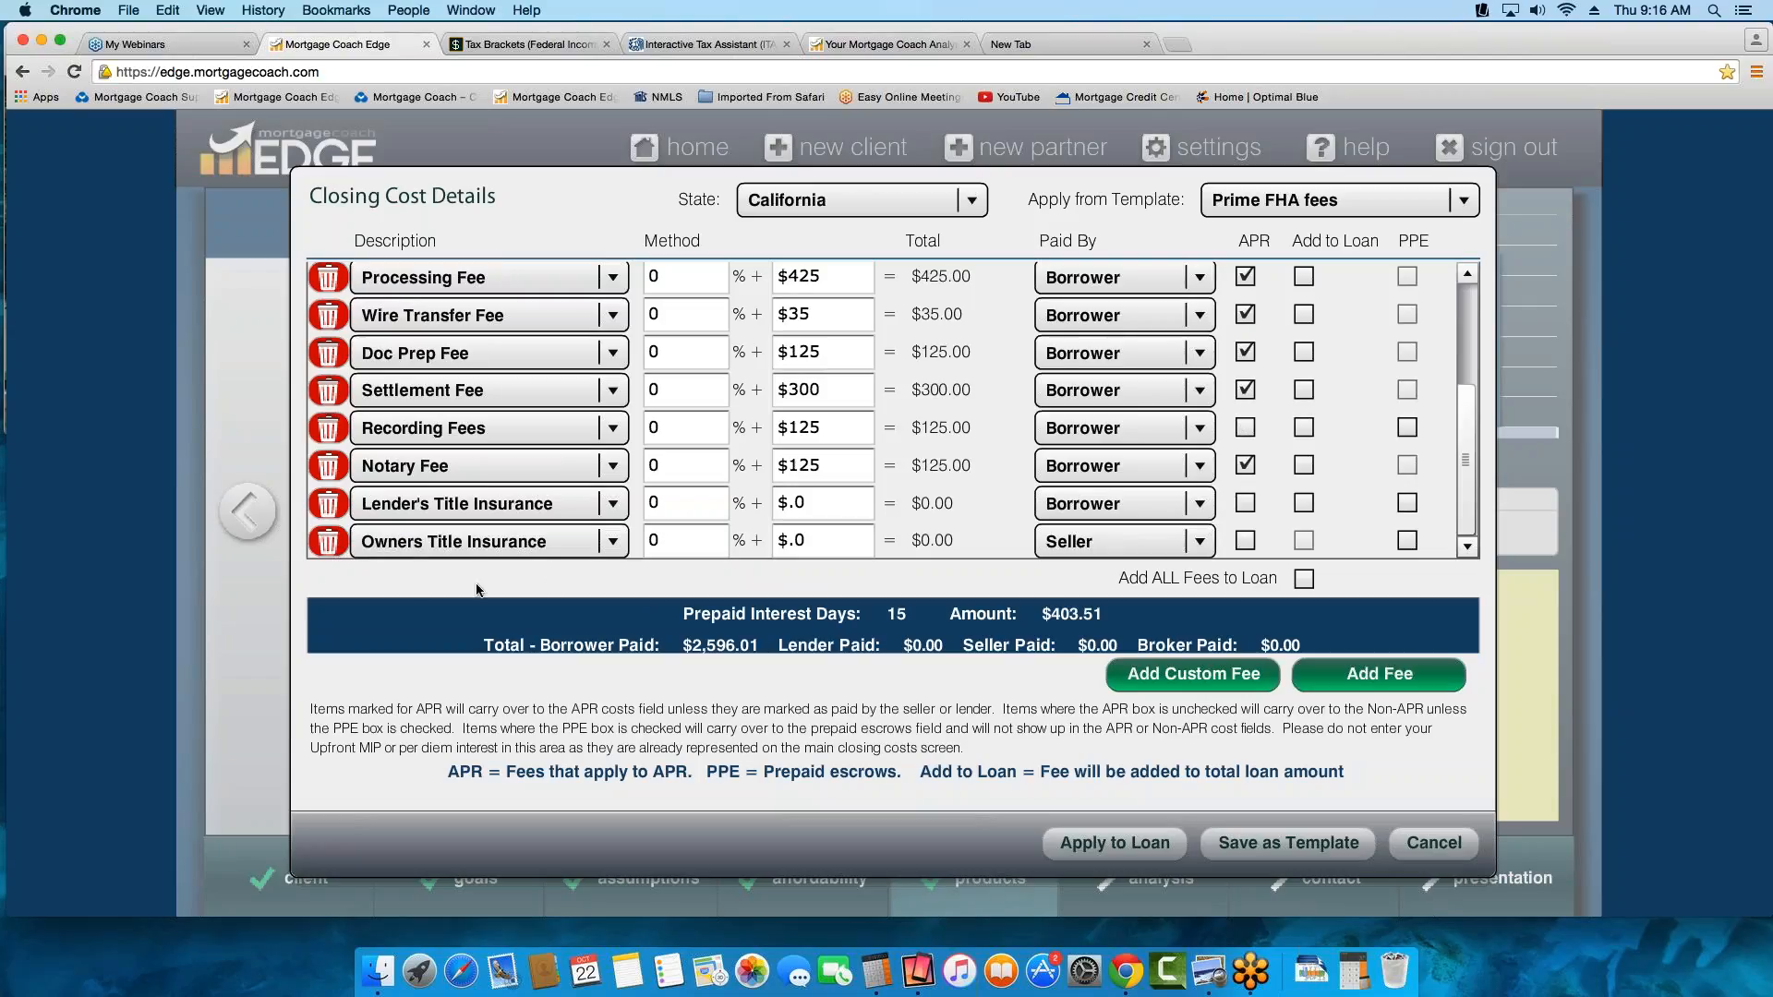
Set both the Lender's Title Insurance and the Owners Title Insurance to $675
{"action": "left_click", "coordinate": [817, 505]}
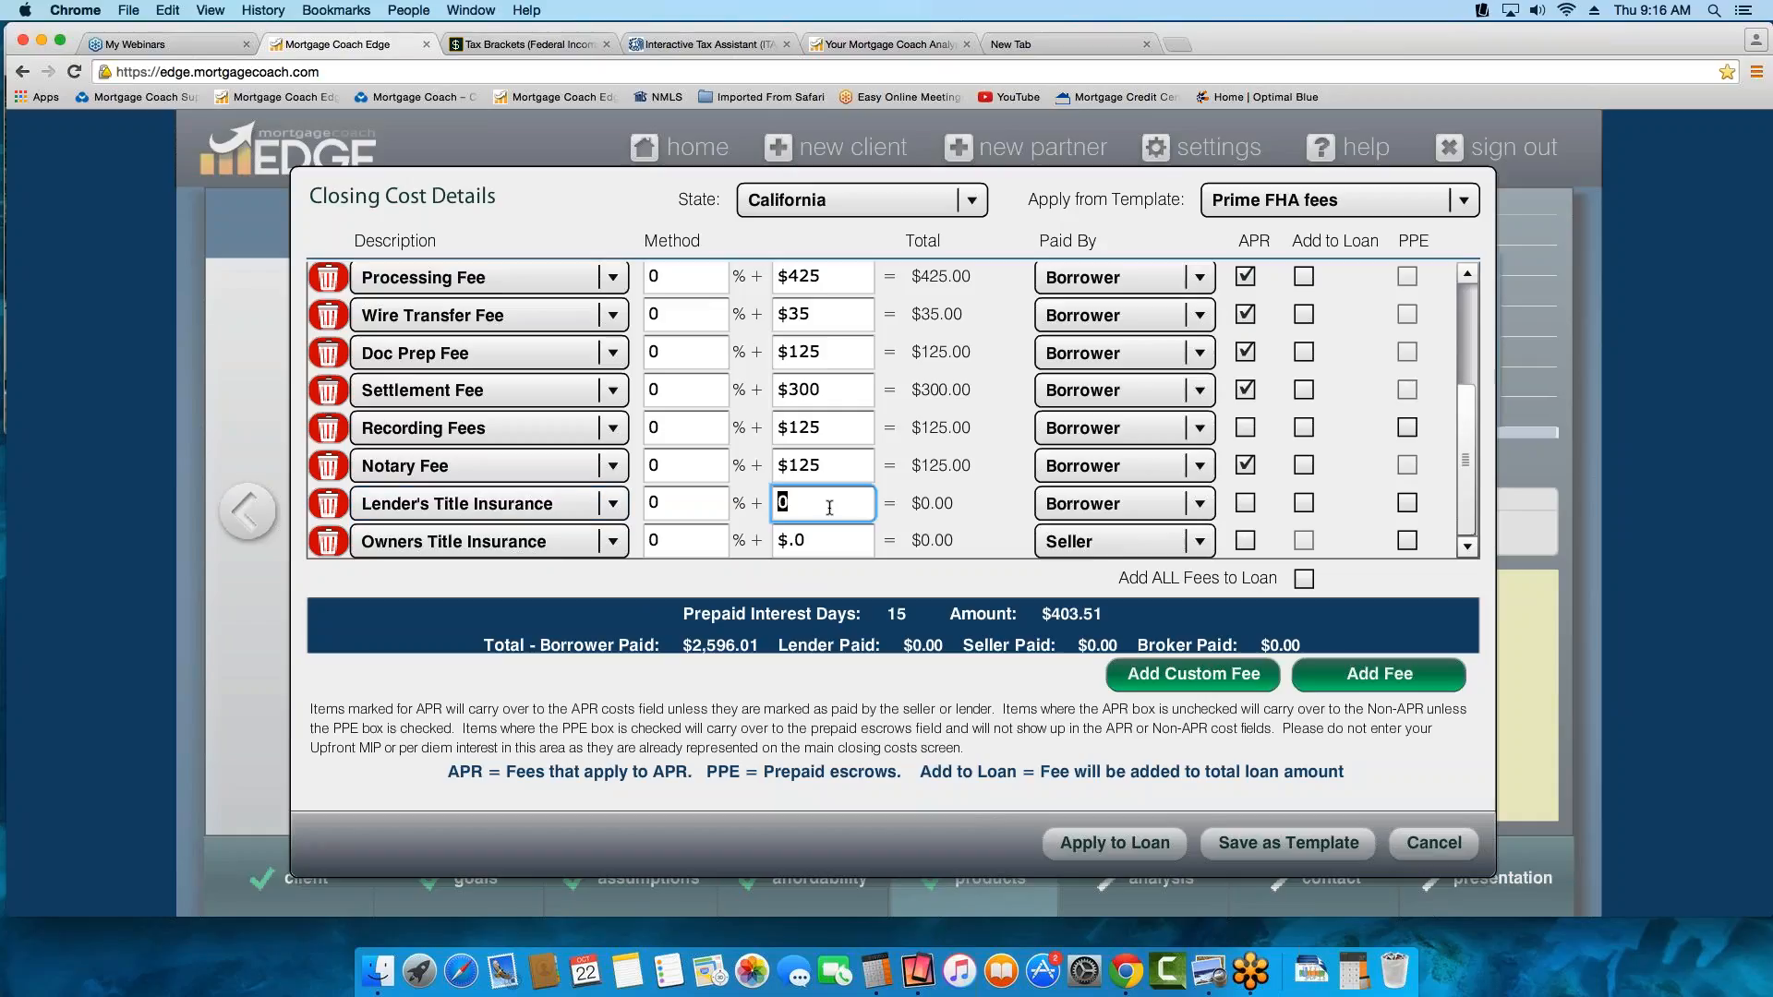
{"action": "type", "text": "675"}
{"action": "left_click", "coordinate": [775, 537]}
{"action": "type", "text": "675"}
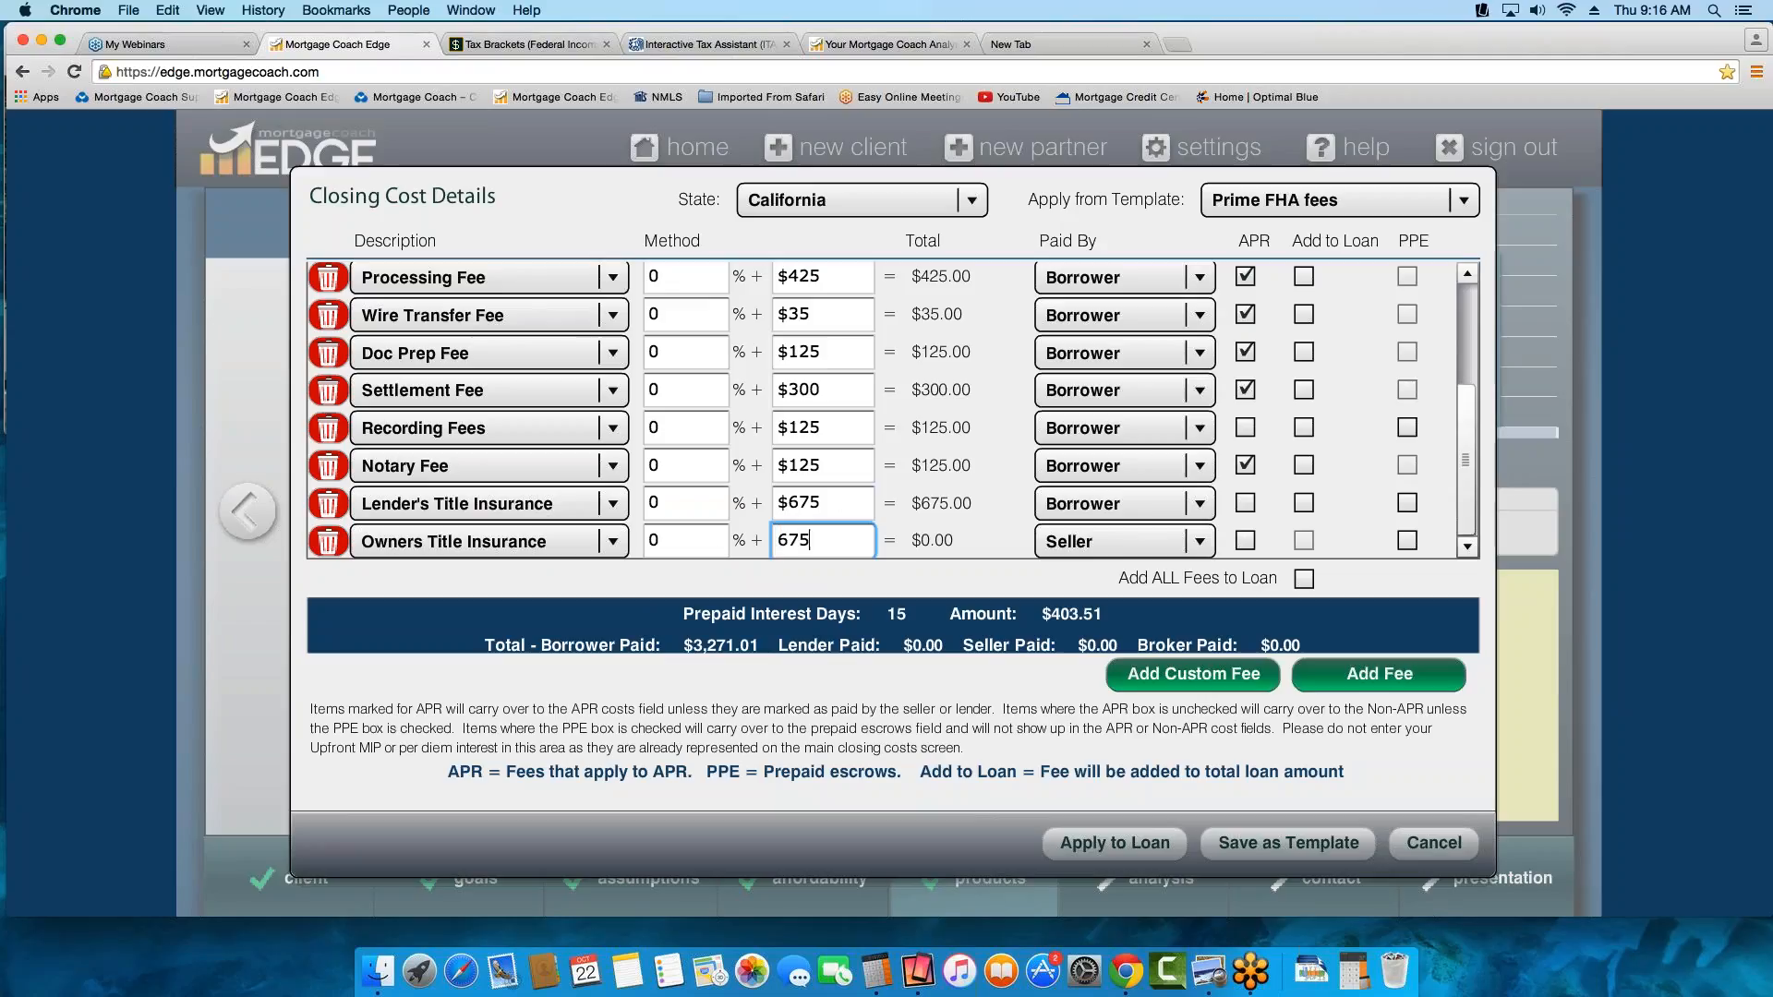
{"action": "key", "text": "Tab"}
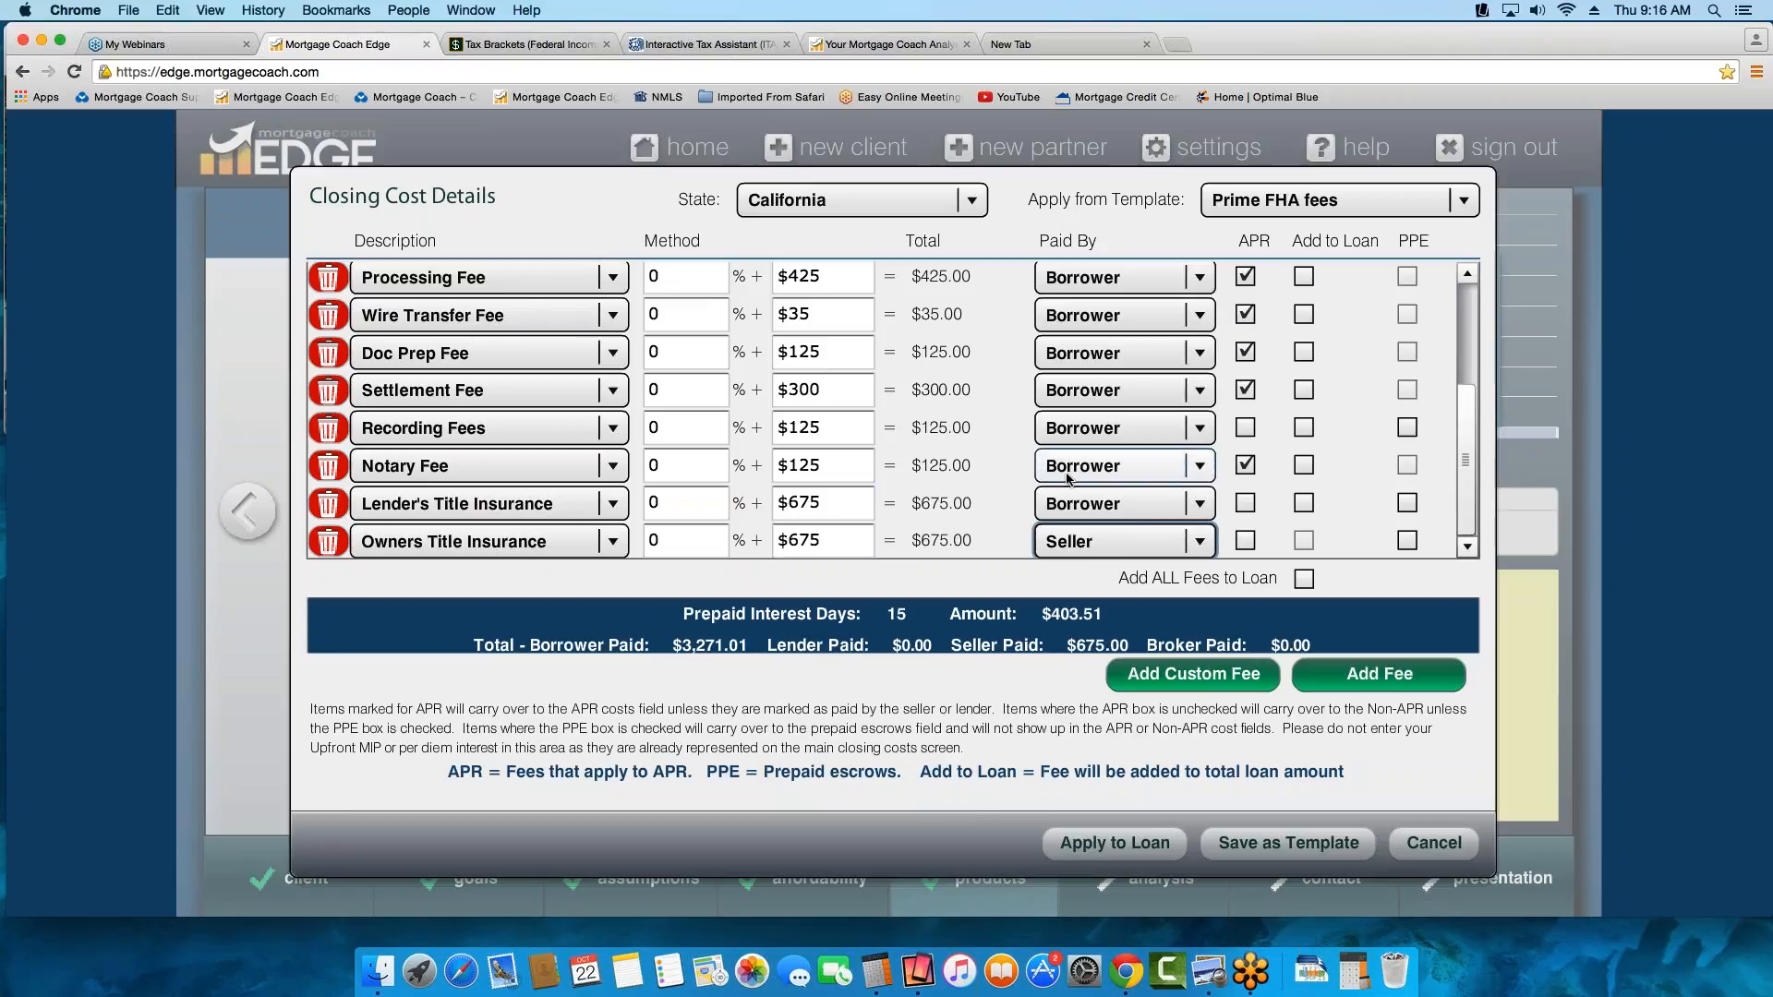
Set the Appraisal Fee to $475
{"action": "scroll", "coordinate": [1466, 410], "scroll_direction": "up", "scroll_amount": 1}
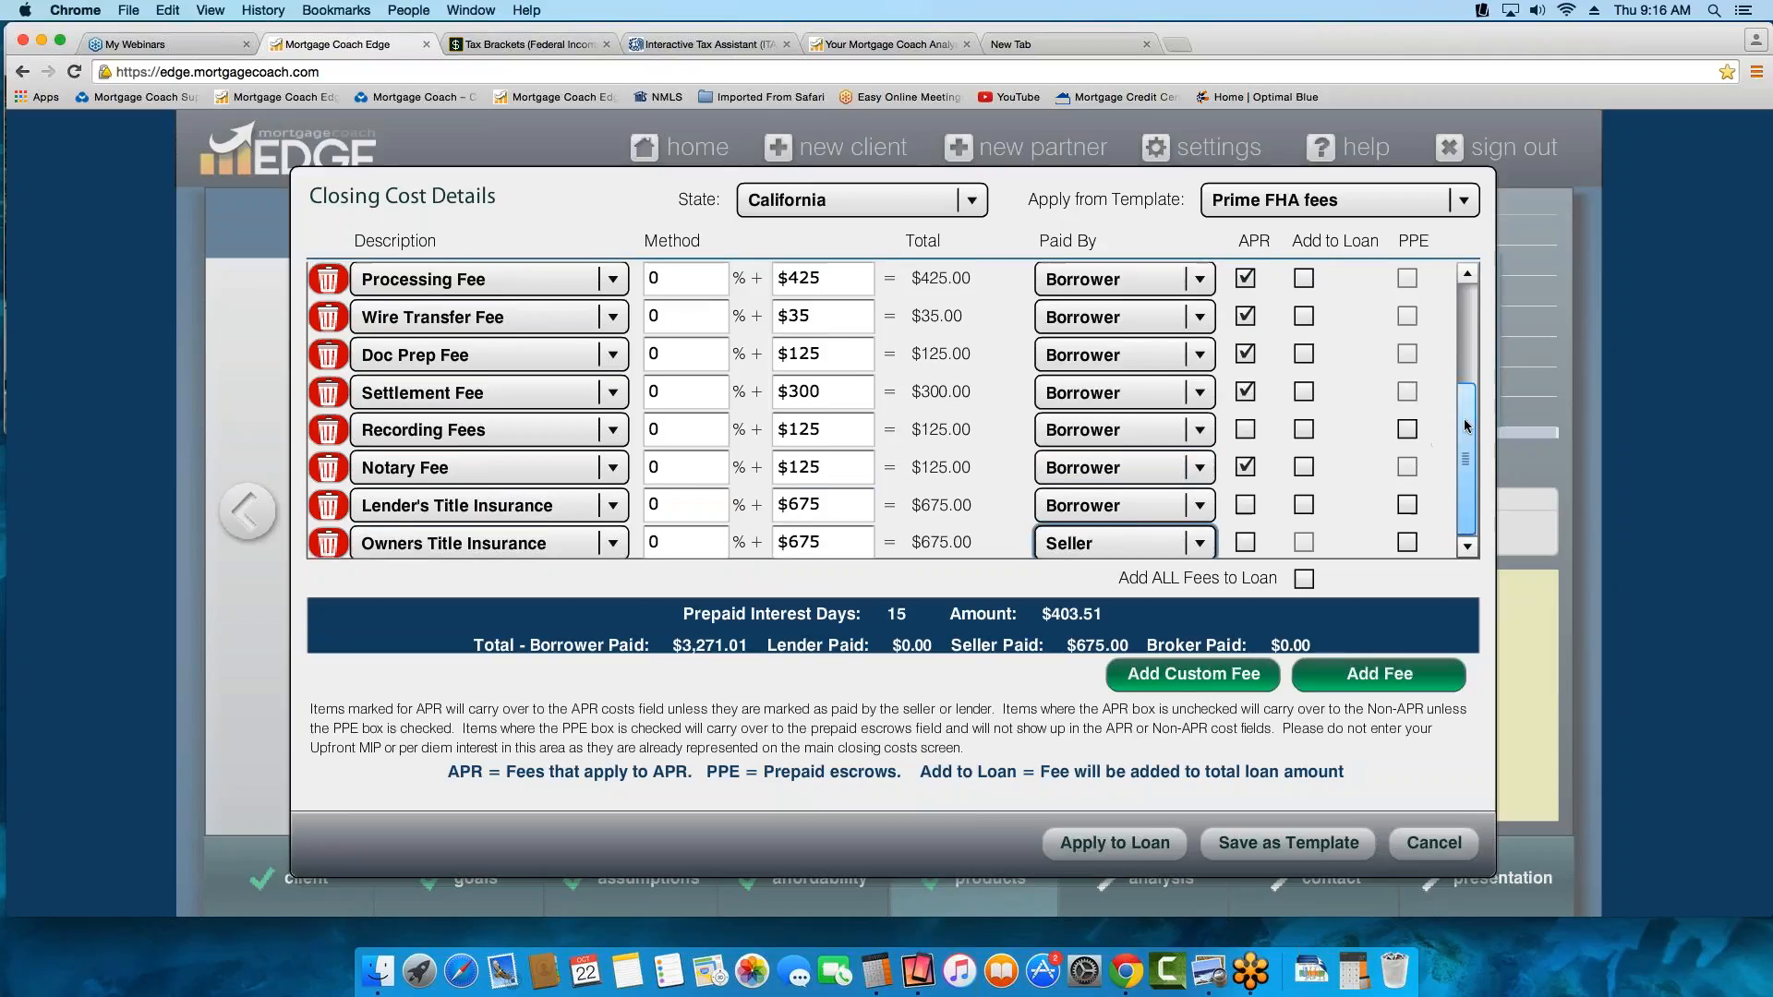
{"action": "left_click_drag", "start_coordinate": [1465, 410], "coordinate": [1482, 301]}
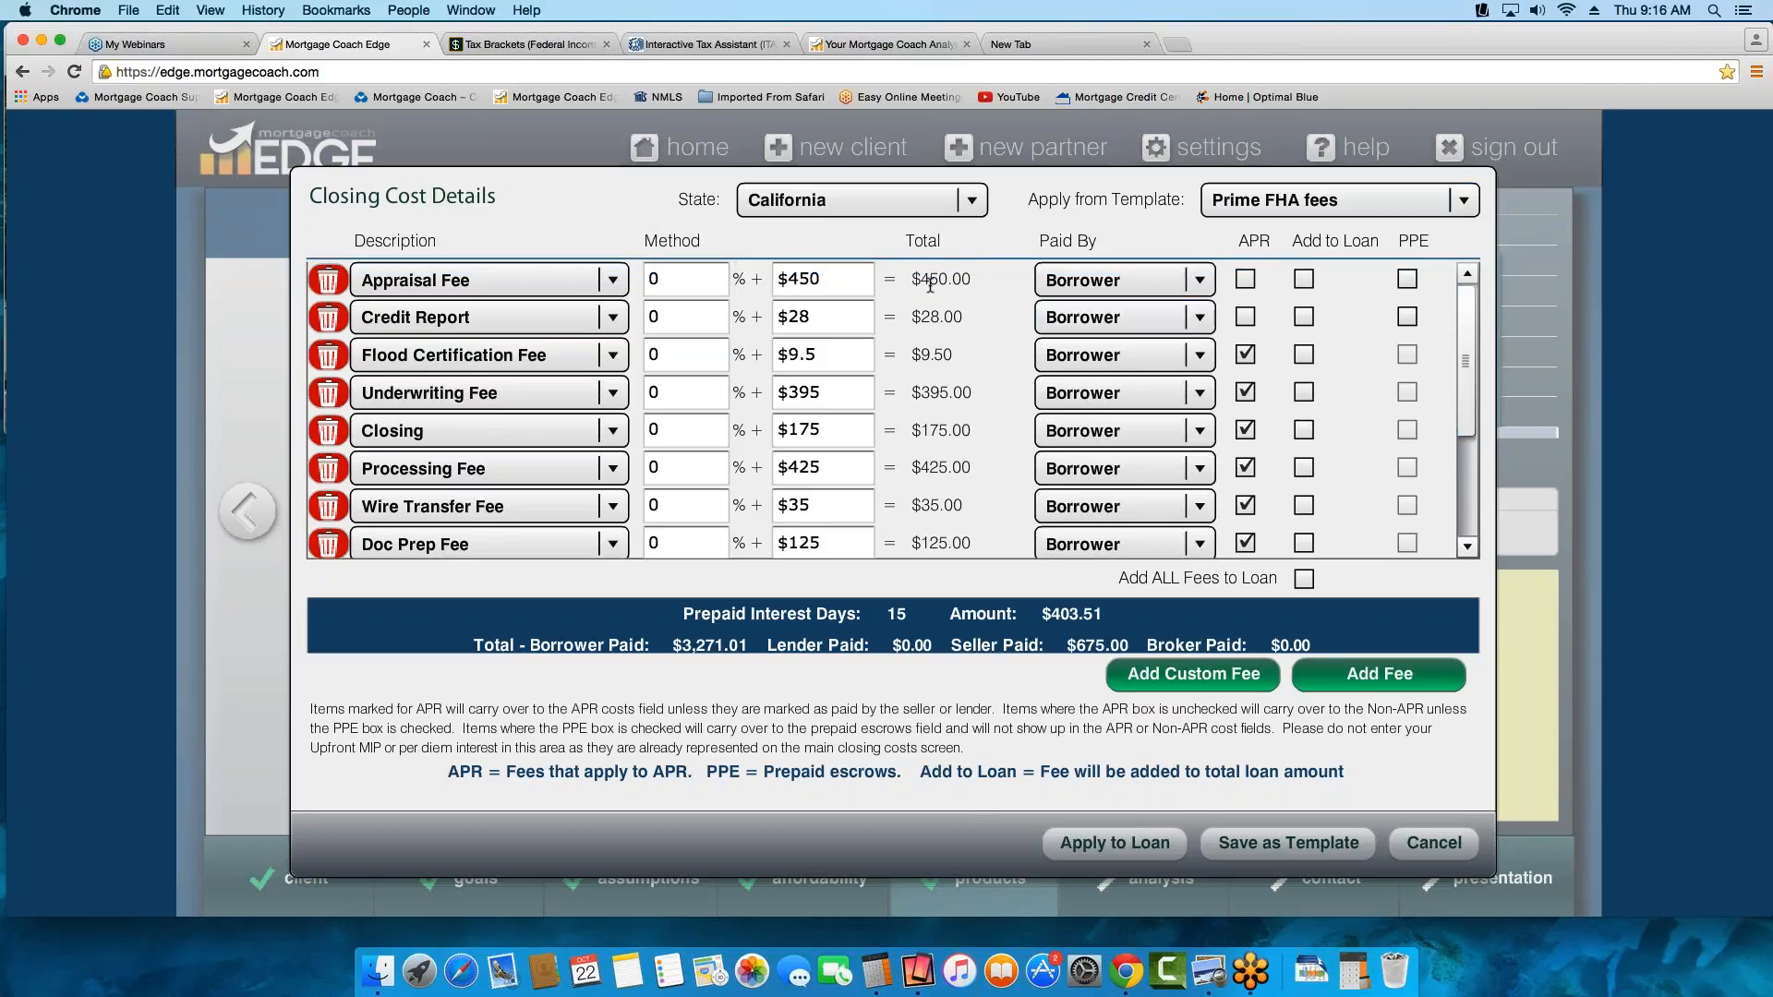
{"action": "left_click", "coordinate": [842, 280]}
{"action": "left_click_drag", "start_coordinate": [842, 280], "coordinate": [605, 281]}
{"action": "type", "text": "475"}
{"action": "key", "text": "Tab"}
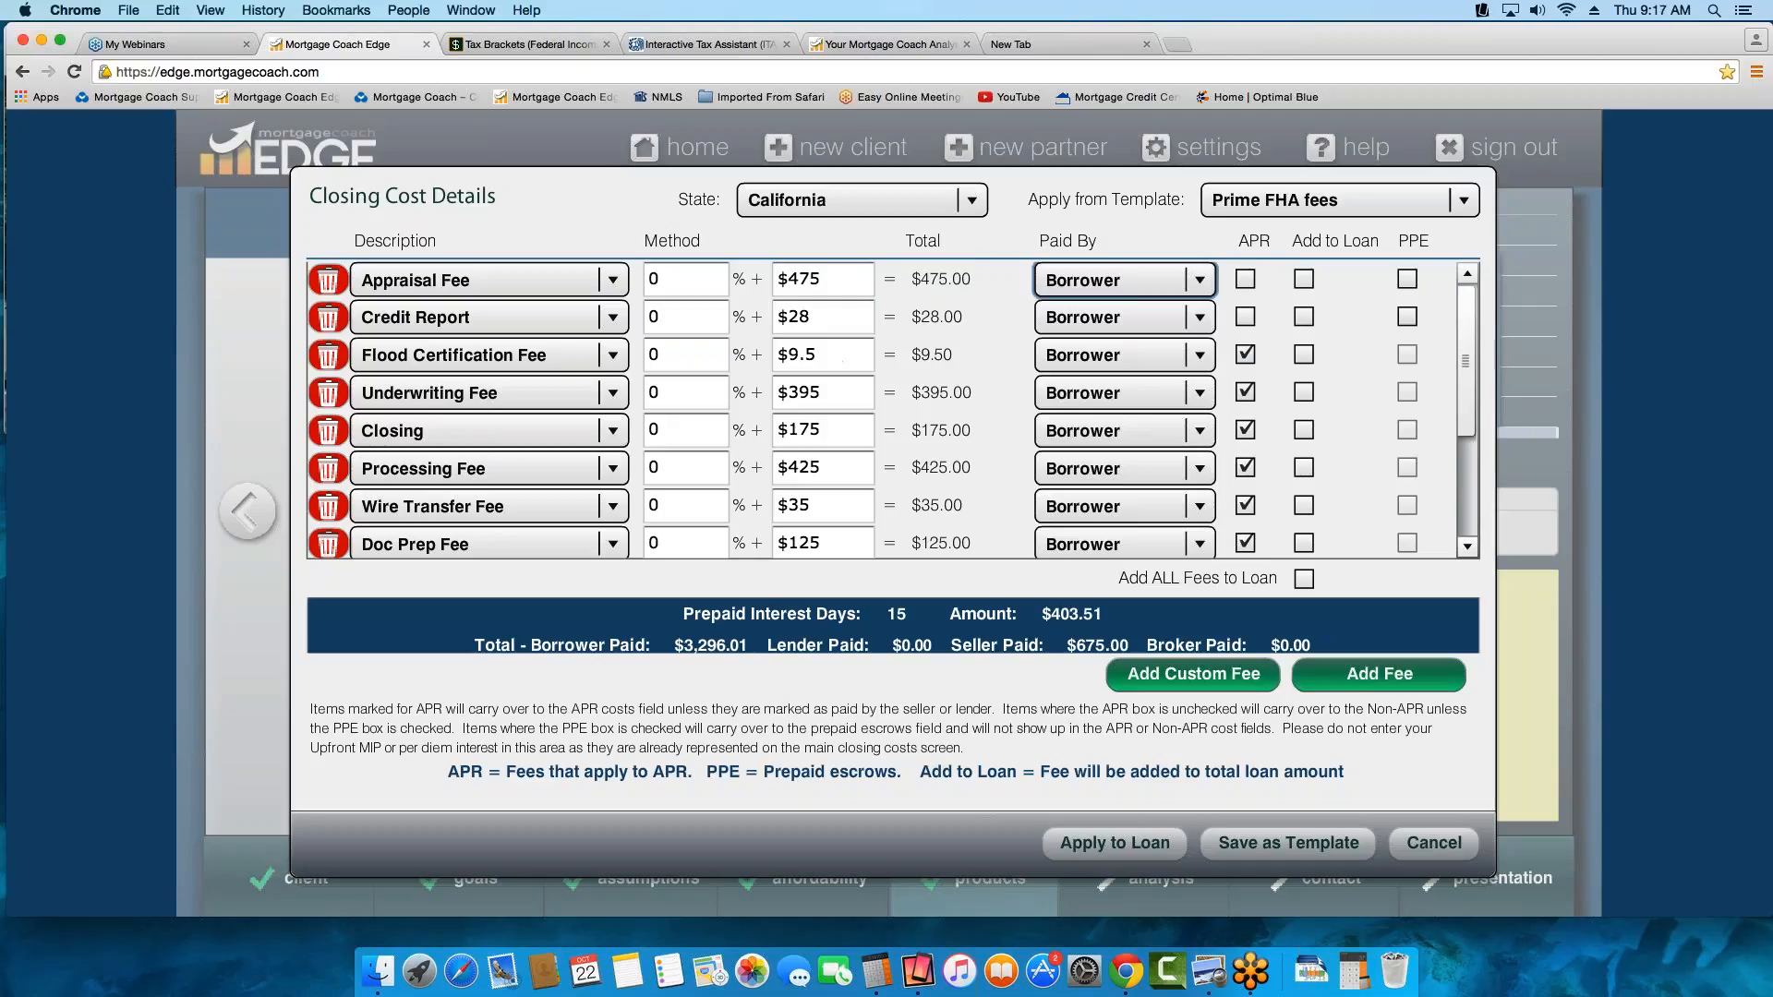
Save the closing cost fees as a new fee template named CA FEES TR THURS for the state of California
{"action": "left_click_drag", "start_coordinate": [1466, 361], "coordinate": [1466, 462]}
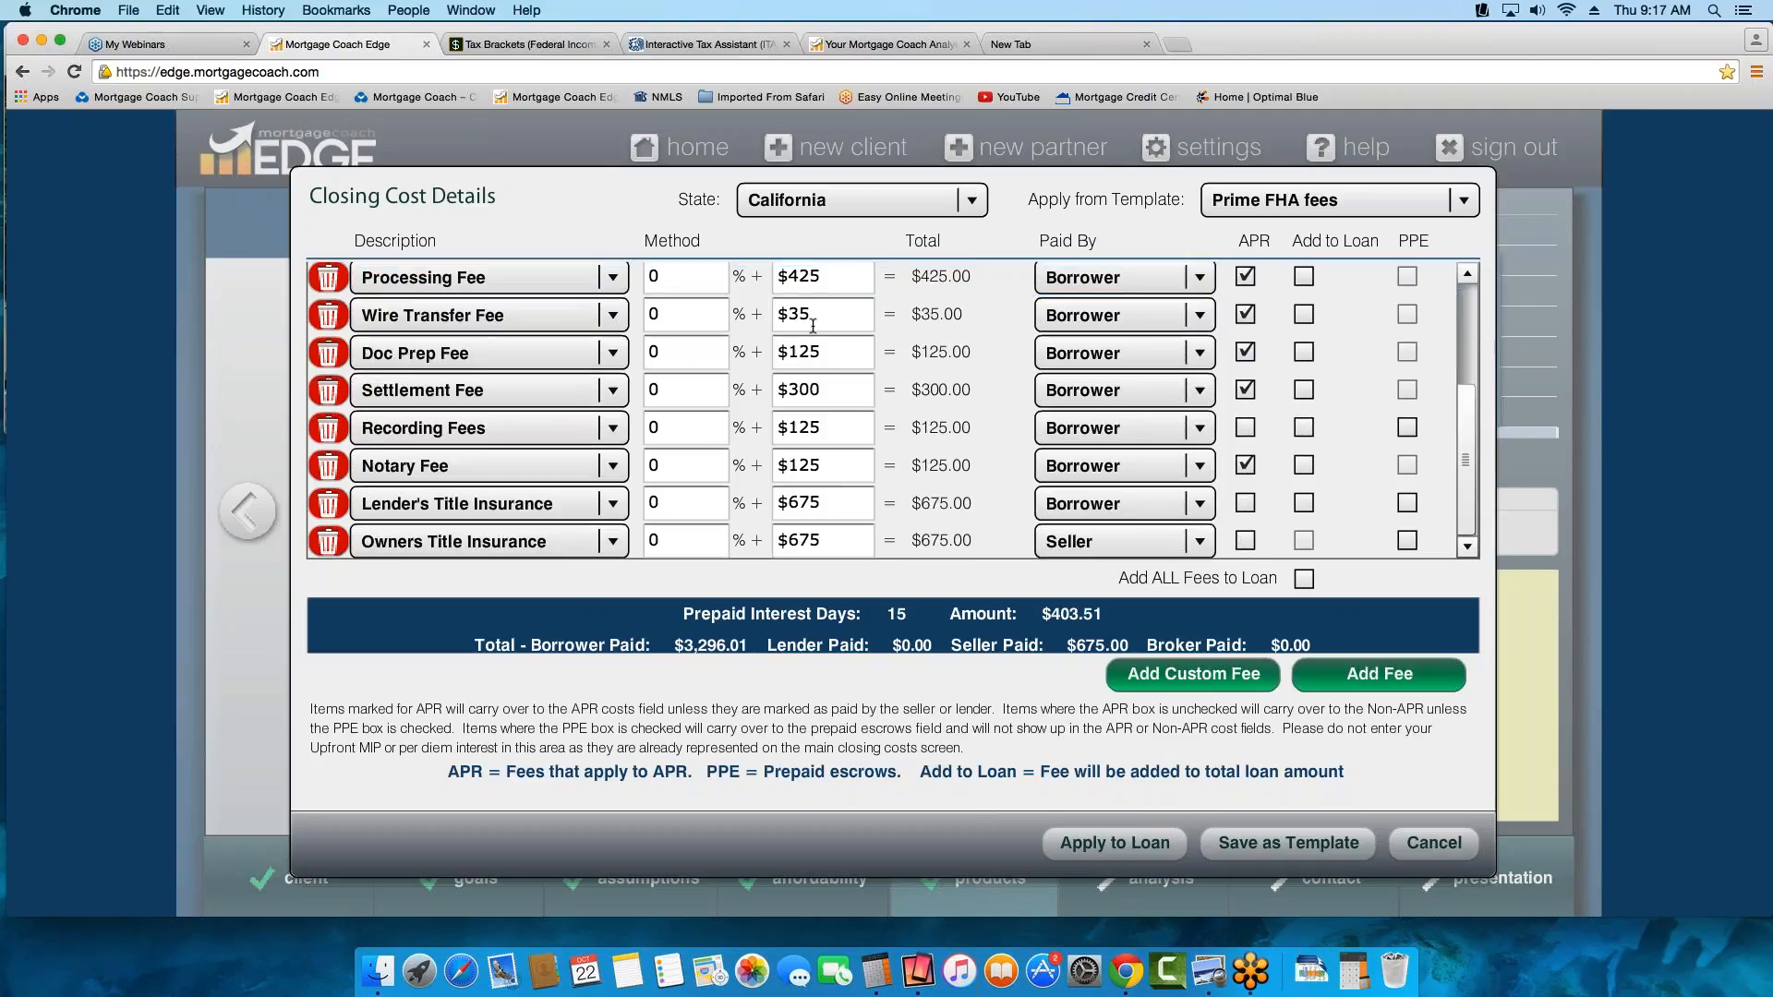
{"action": "left_click", "coordinate": [820, 352]}
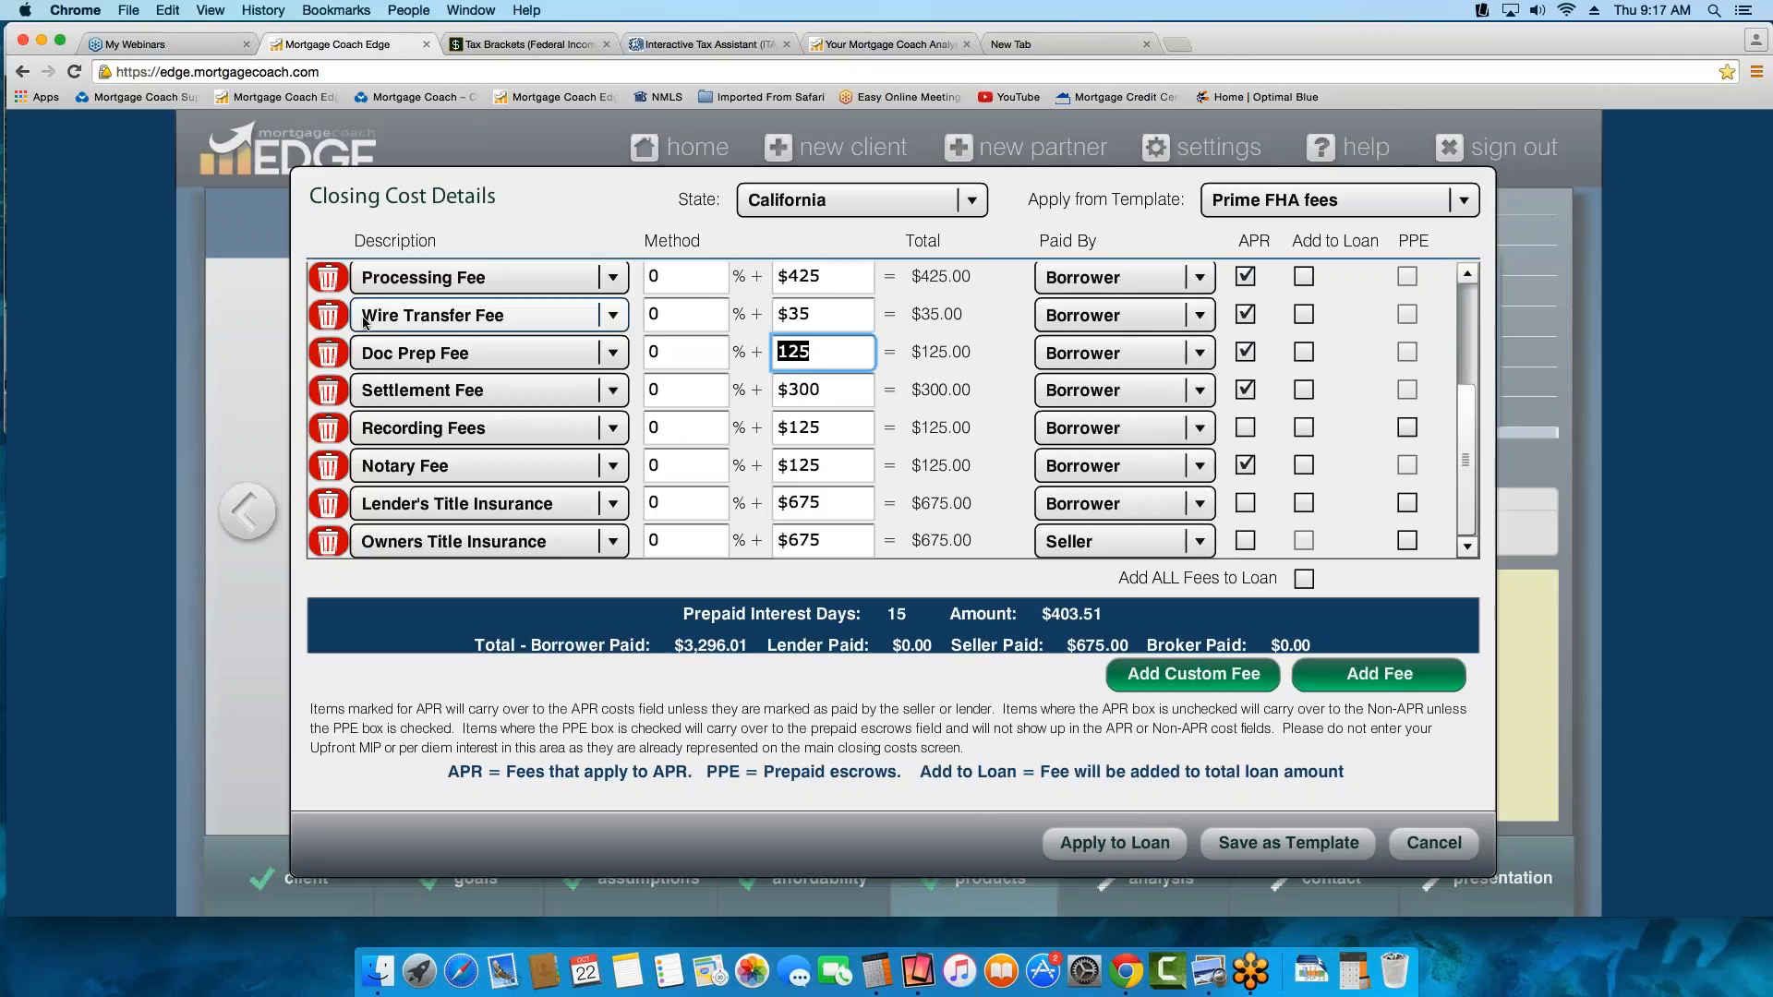
{"action": "left_click", "coordinate": [1284, 846]}
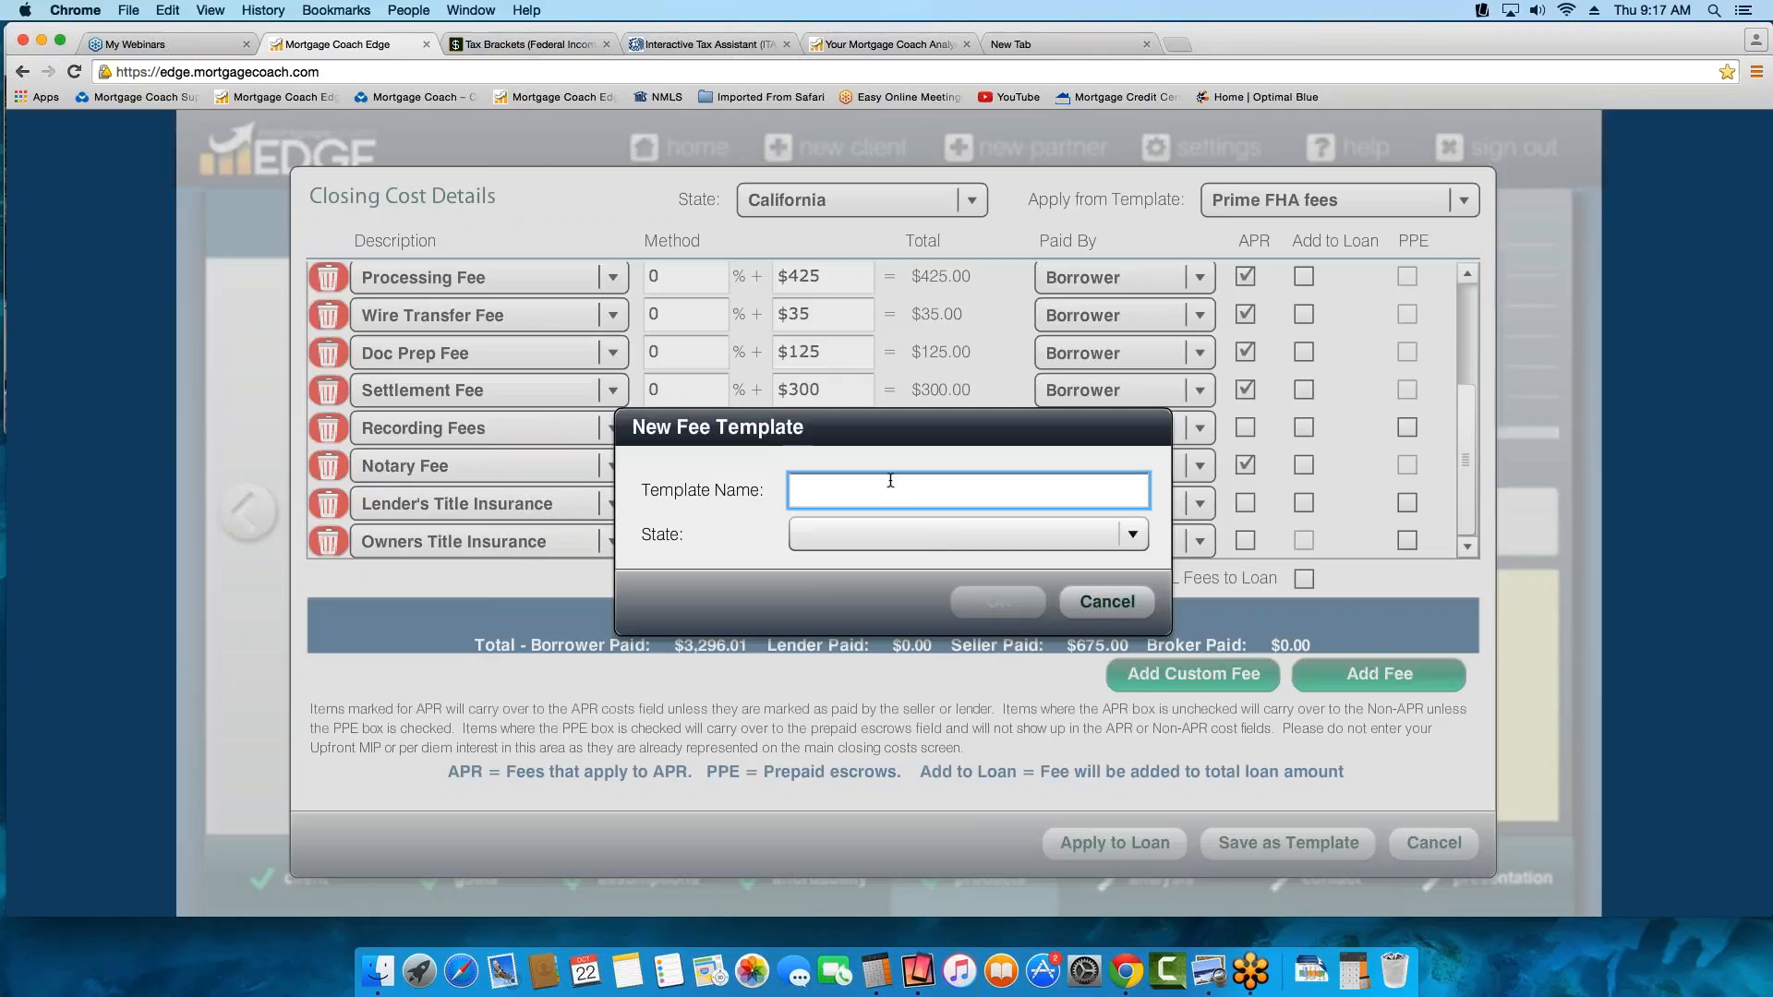
{"action": "type", "text": "CA FEES"}
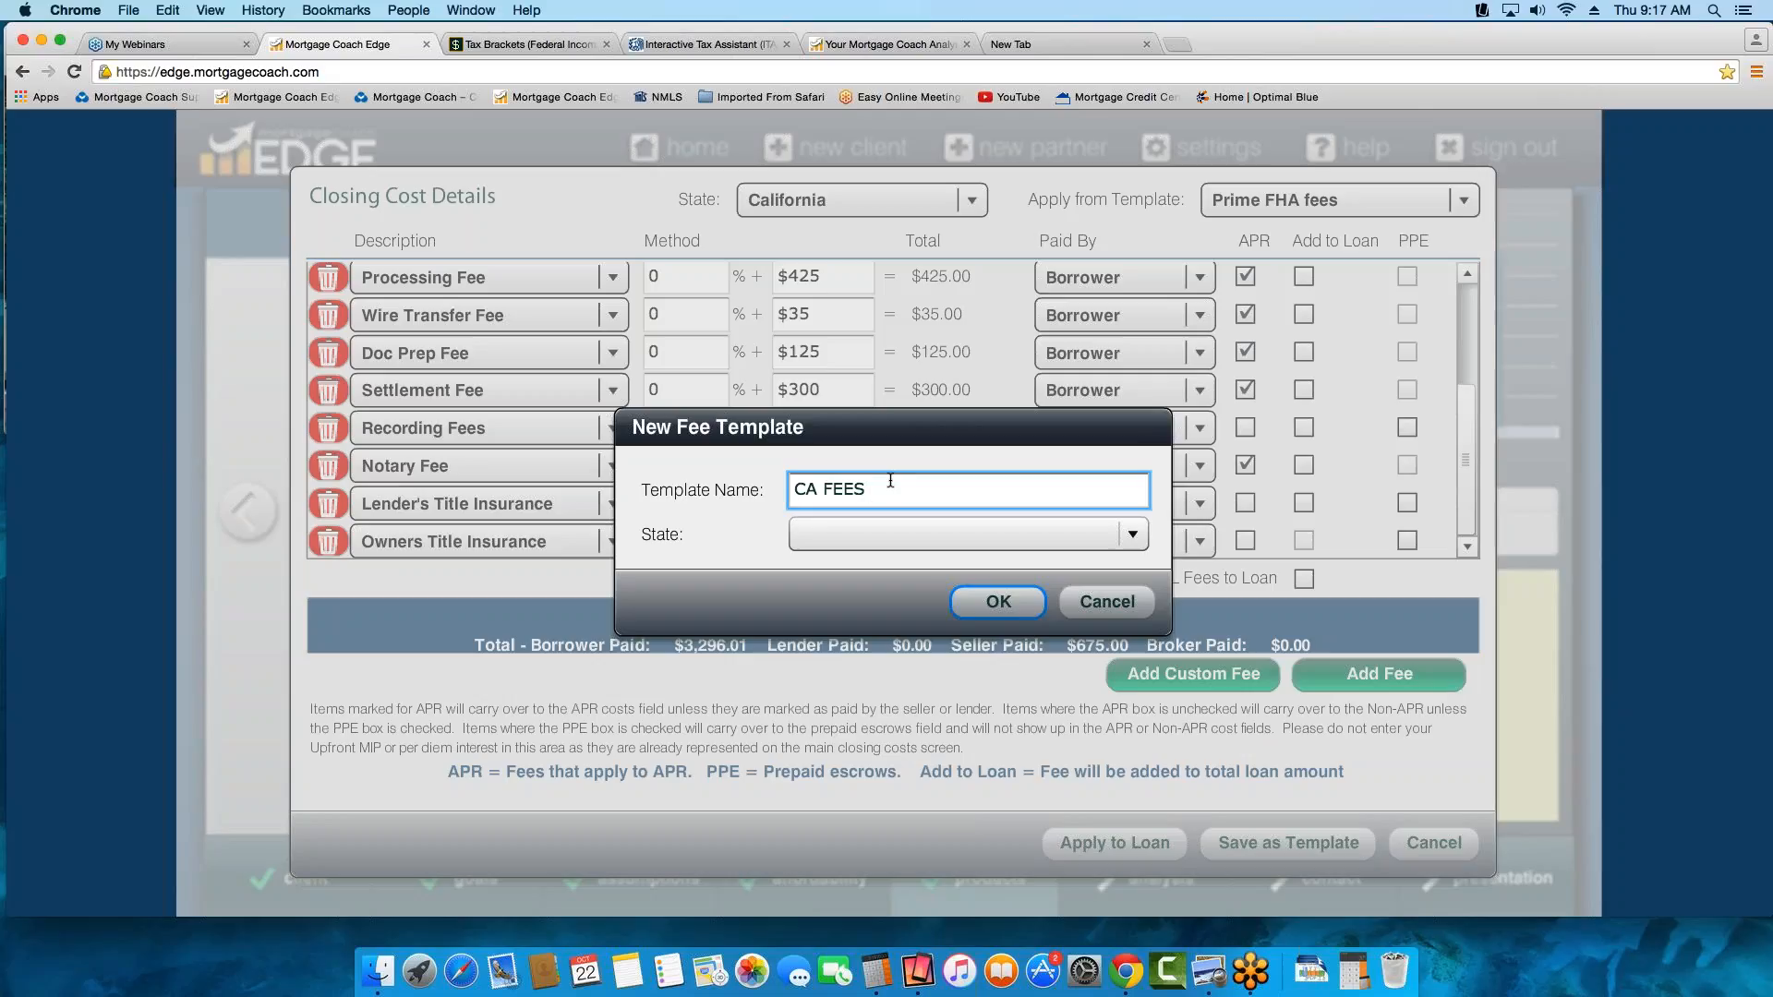
{"action": "type", "text": " TR THURS"}
{"action": "left_click", "coordinate": [853, 542]}
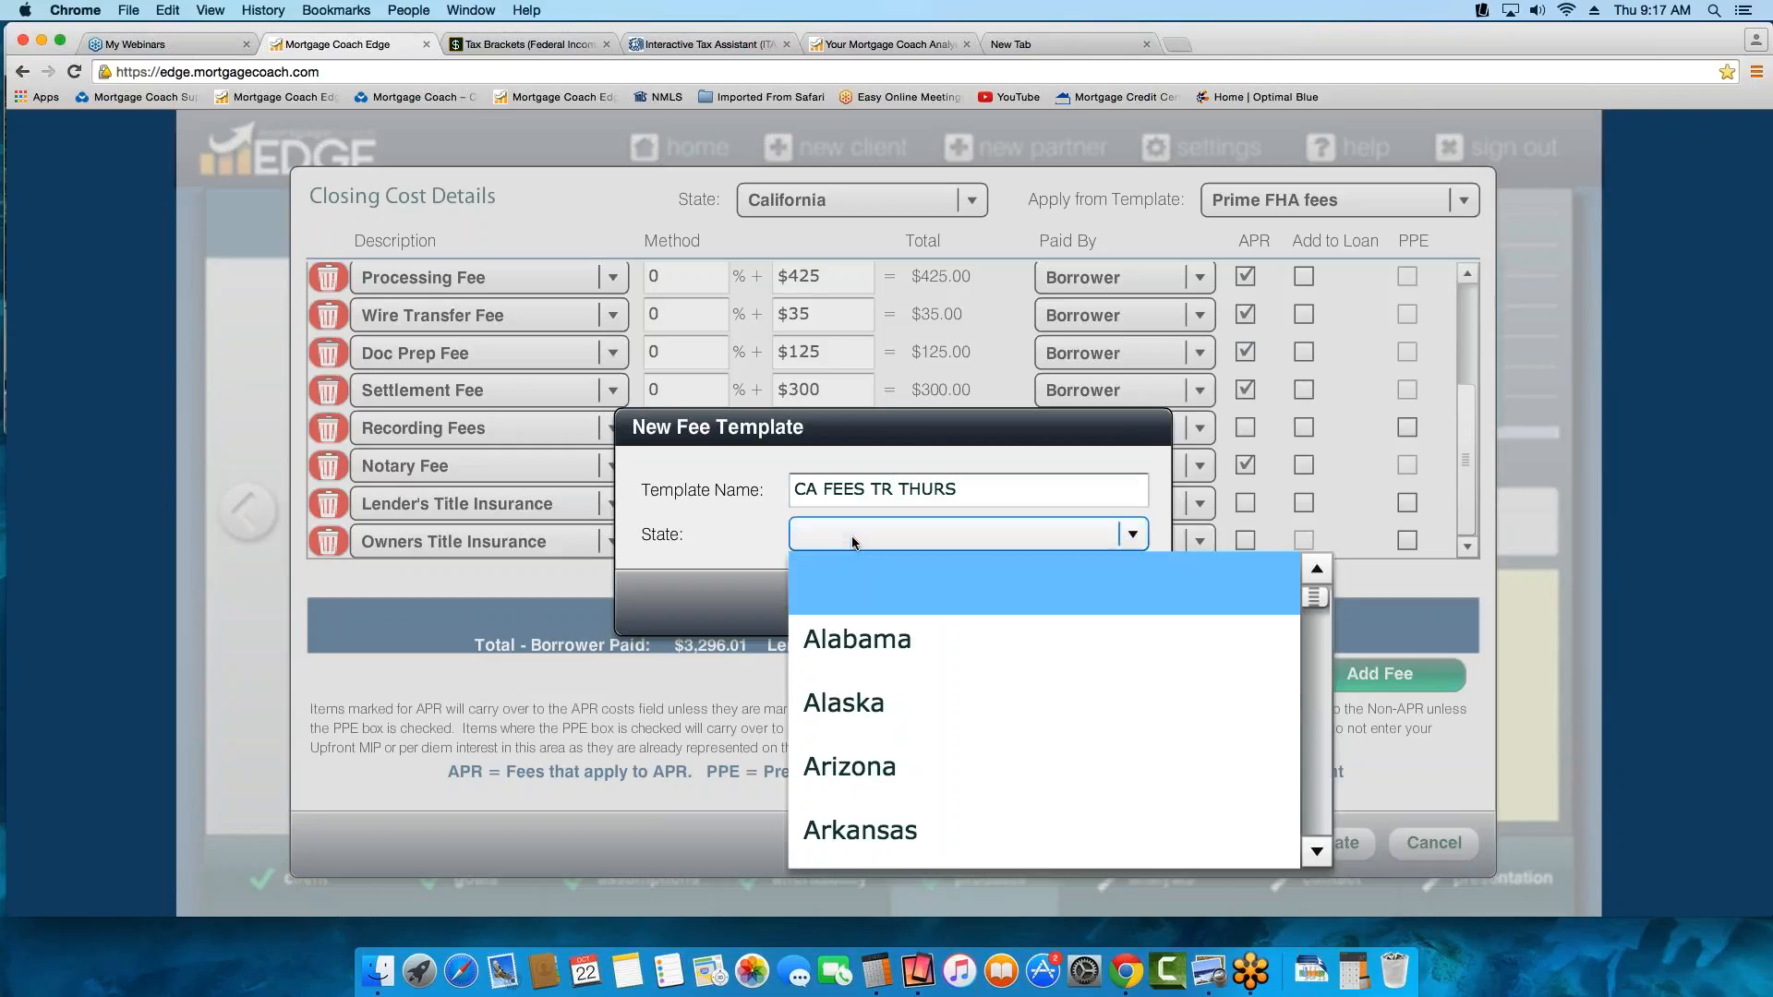
{"action": "key", "text": "c"}
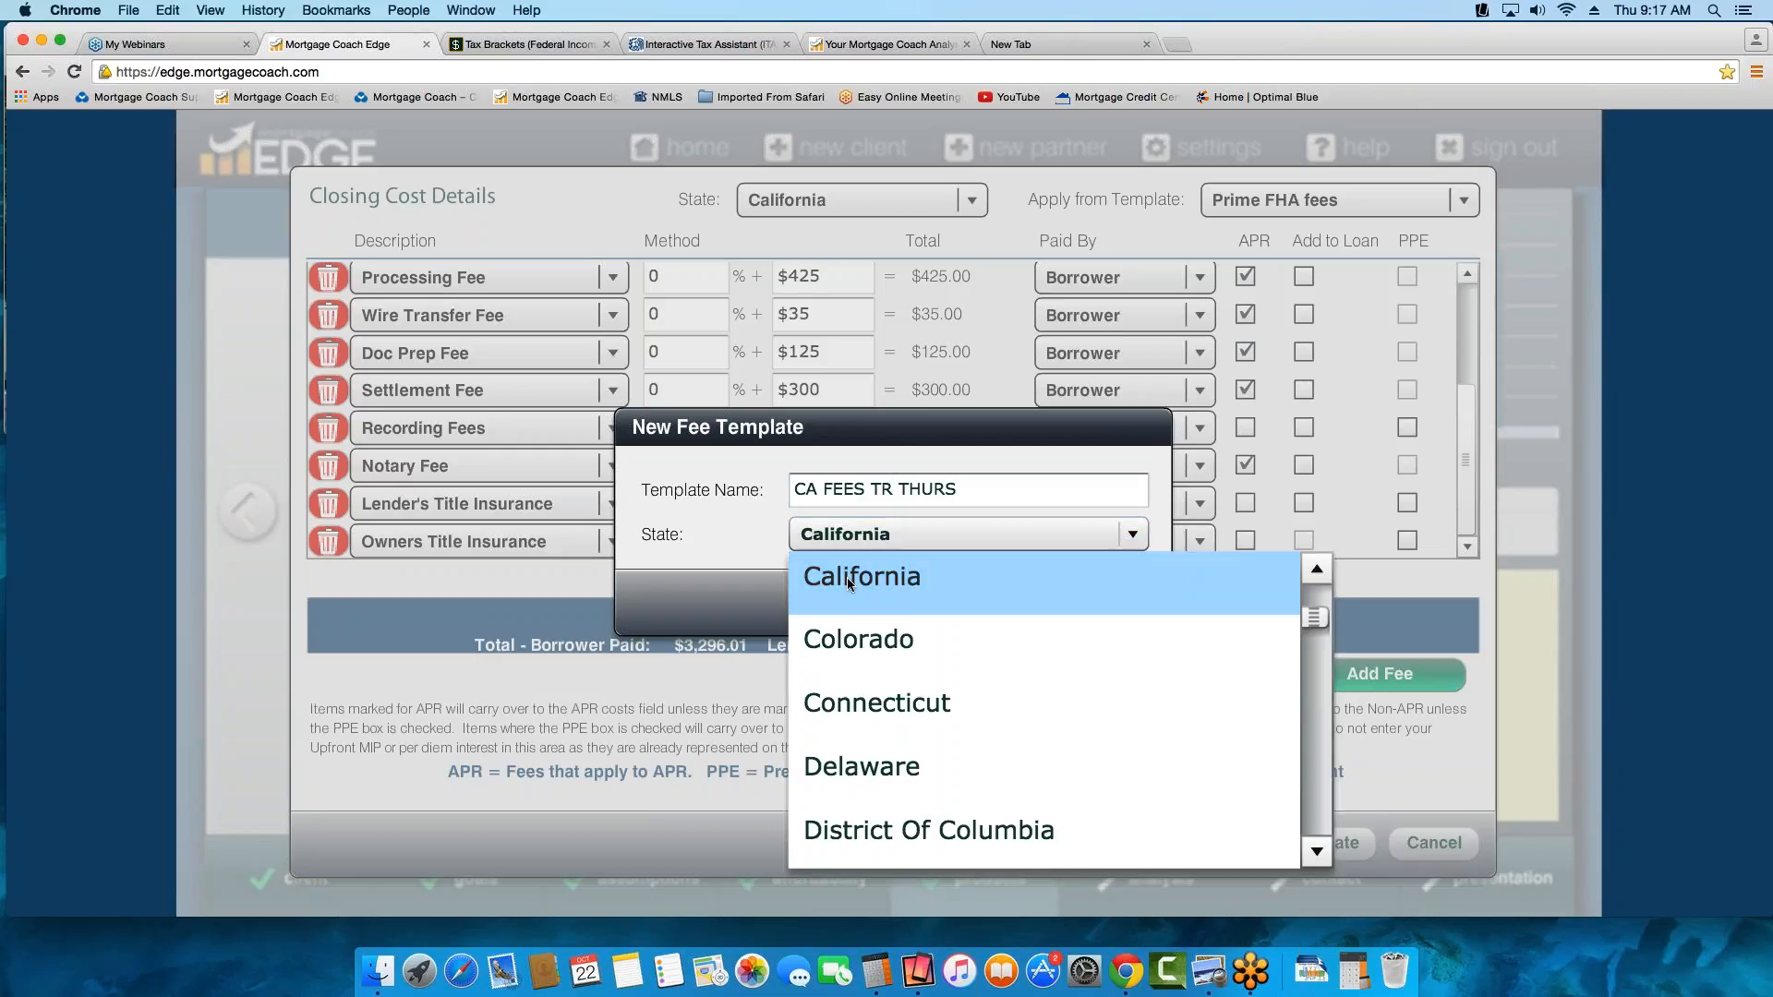
{"action": "left_click", "coordinate": [864, 576]}
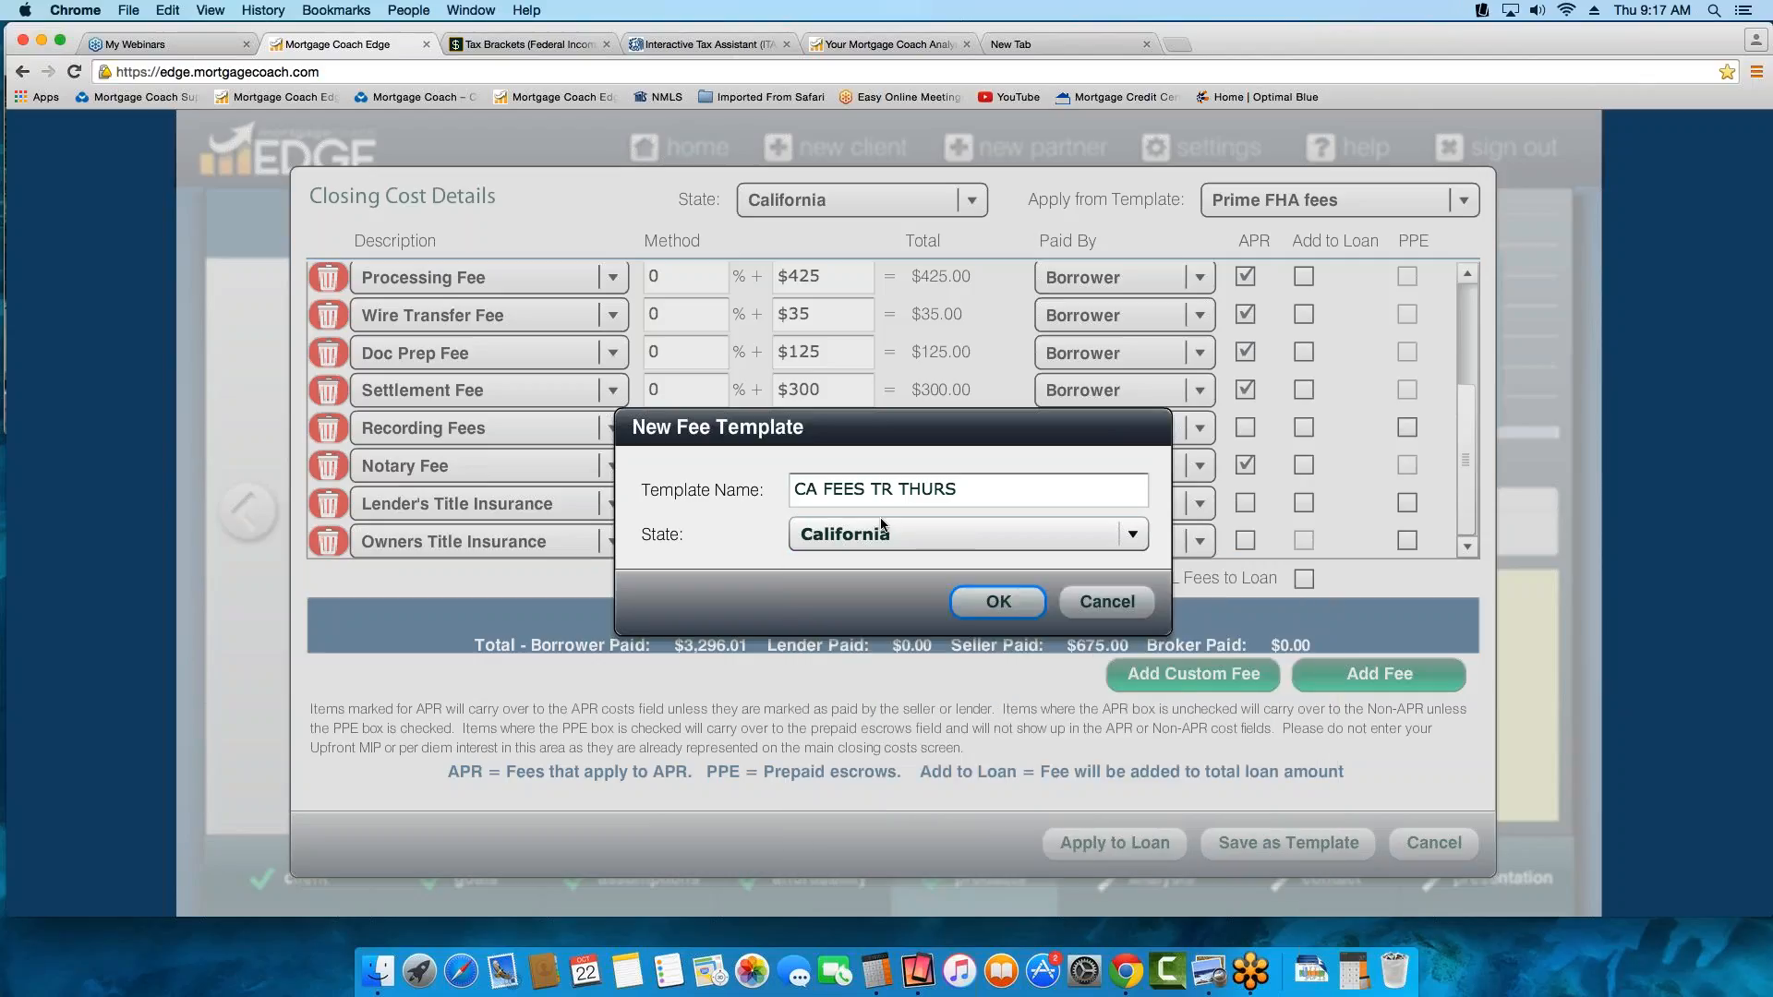
{"action": "left_click", "coordinate": [992, 602]}
{"action": "left_click", "coordinate": [900, 574]}
Apply the fees of the CA FEES TR THURS template to the loan and recheck the itemized closing cost details
{"action": "left_click", "coordinate": [1466, 197]}
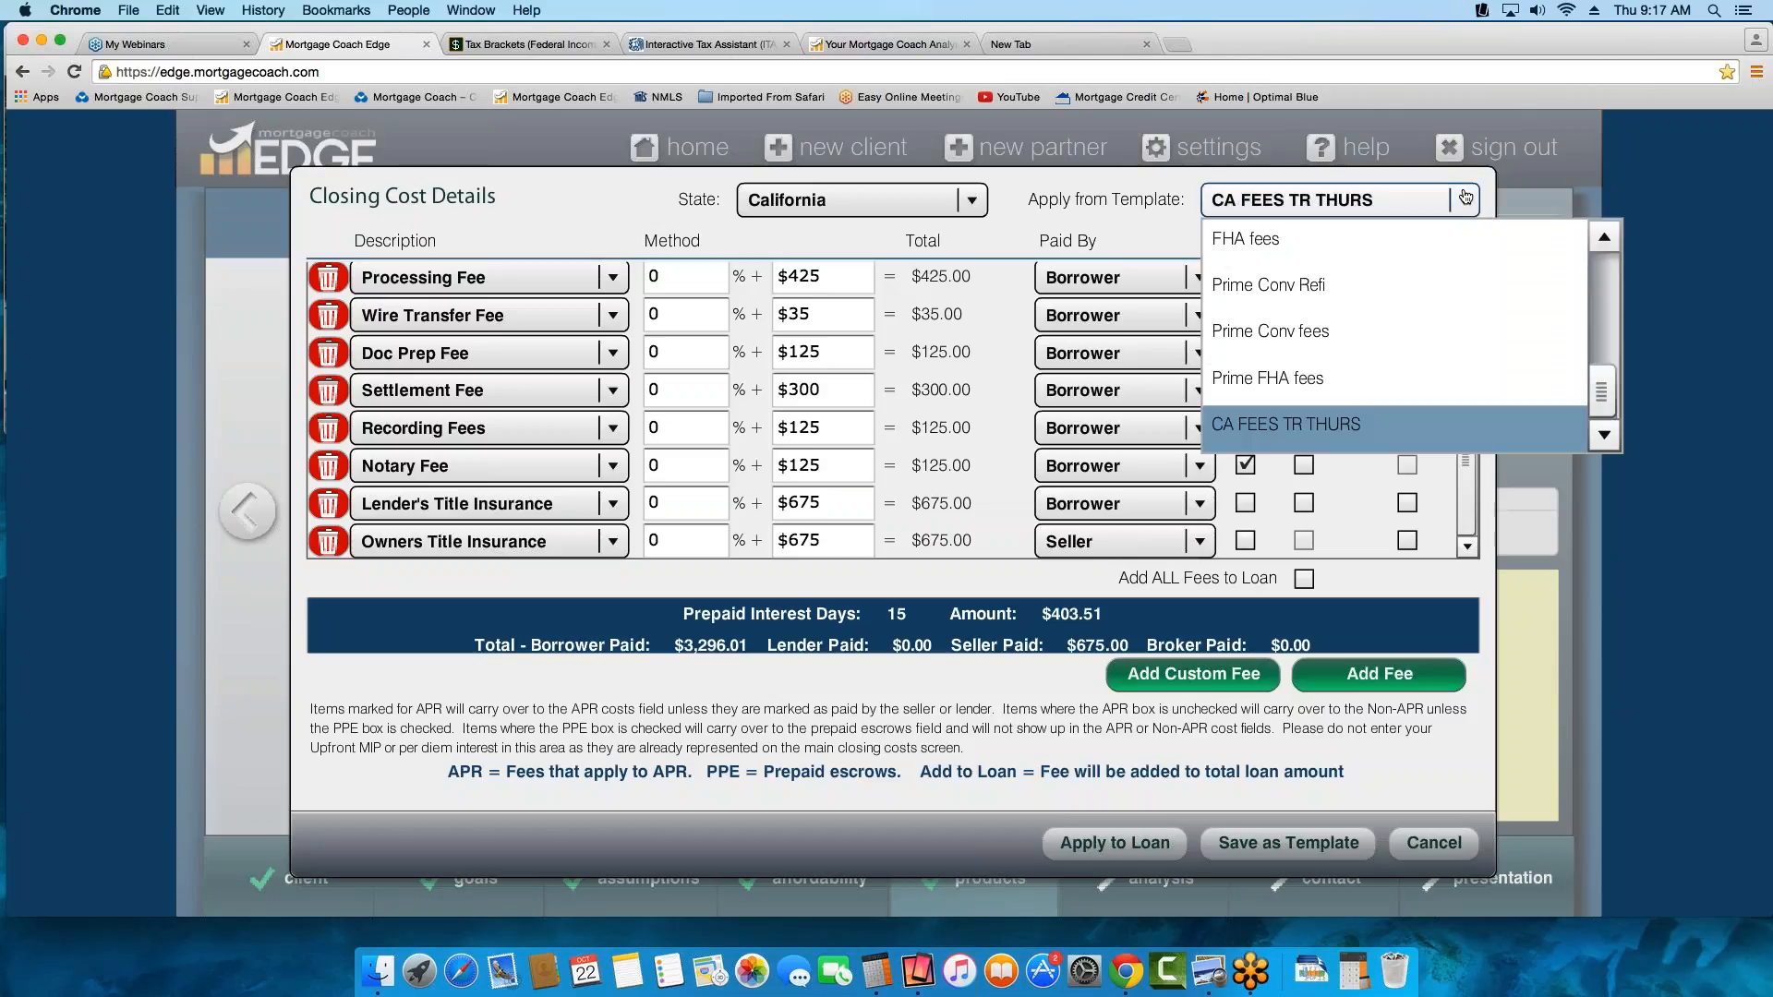
{"action": "left_click", "coordinate": [1143, 234]}
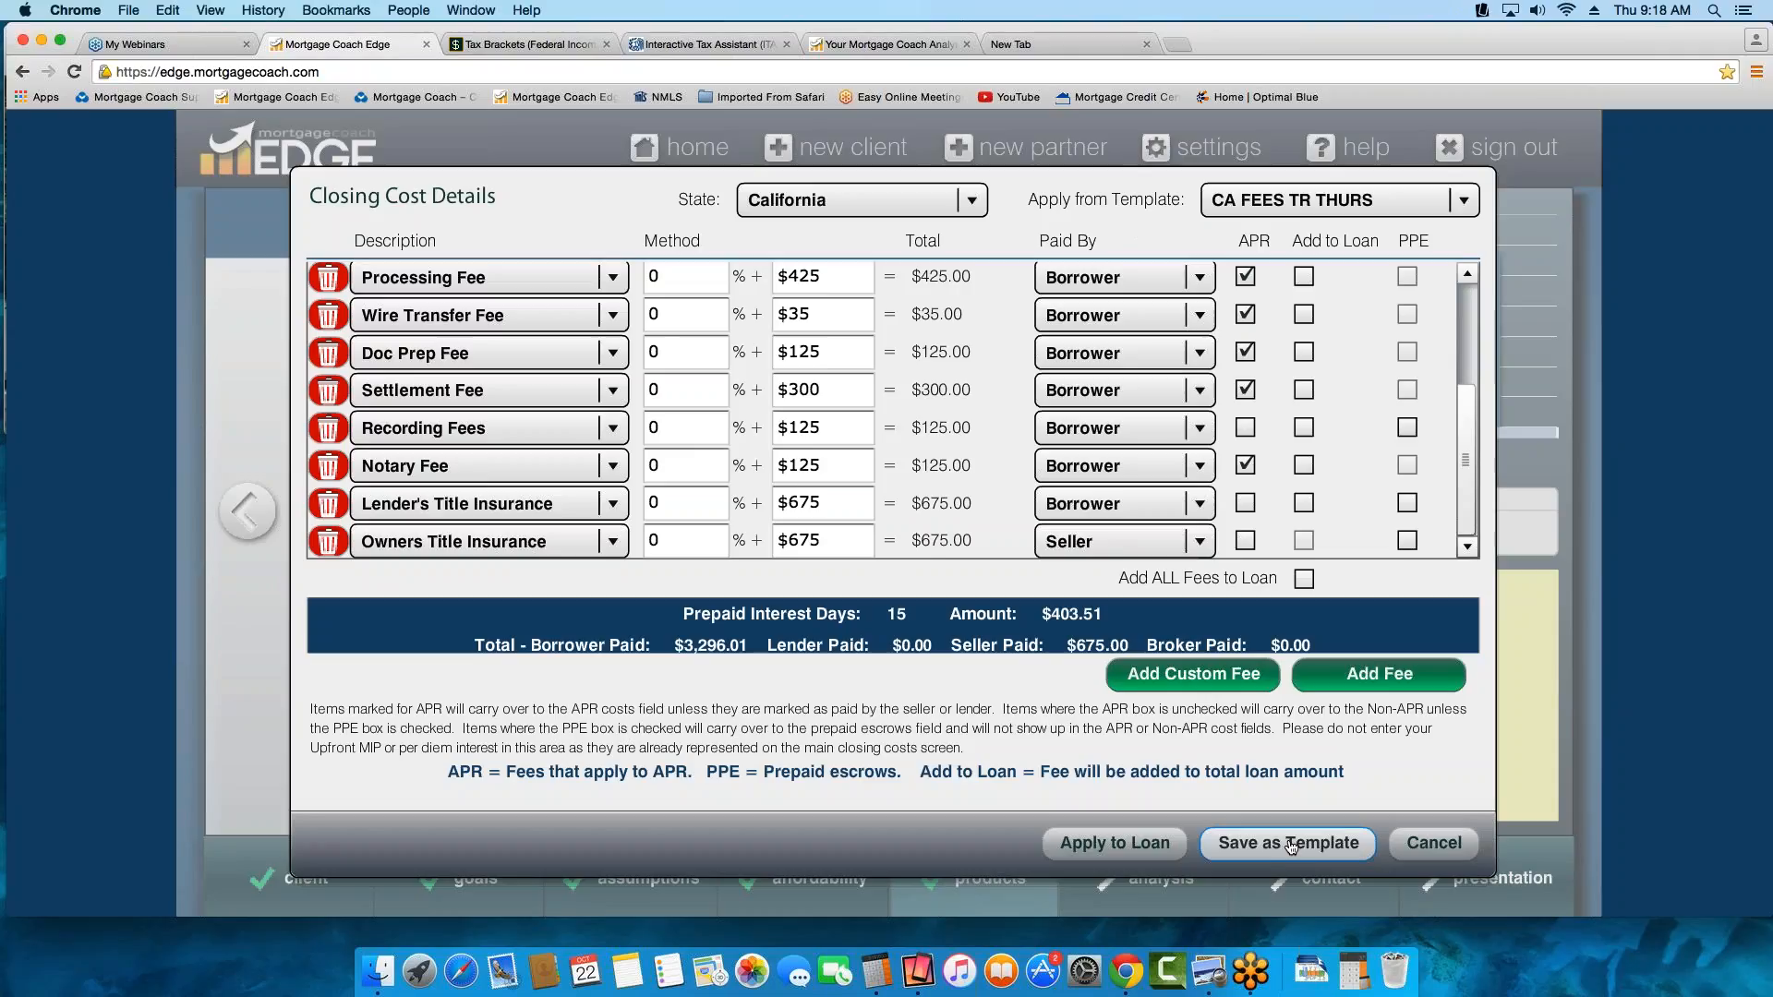
{"action": "left_click", "coordinate": [1107, 851]}
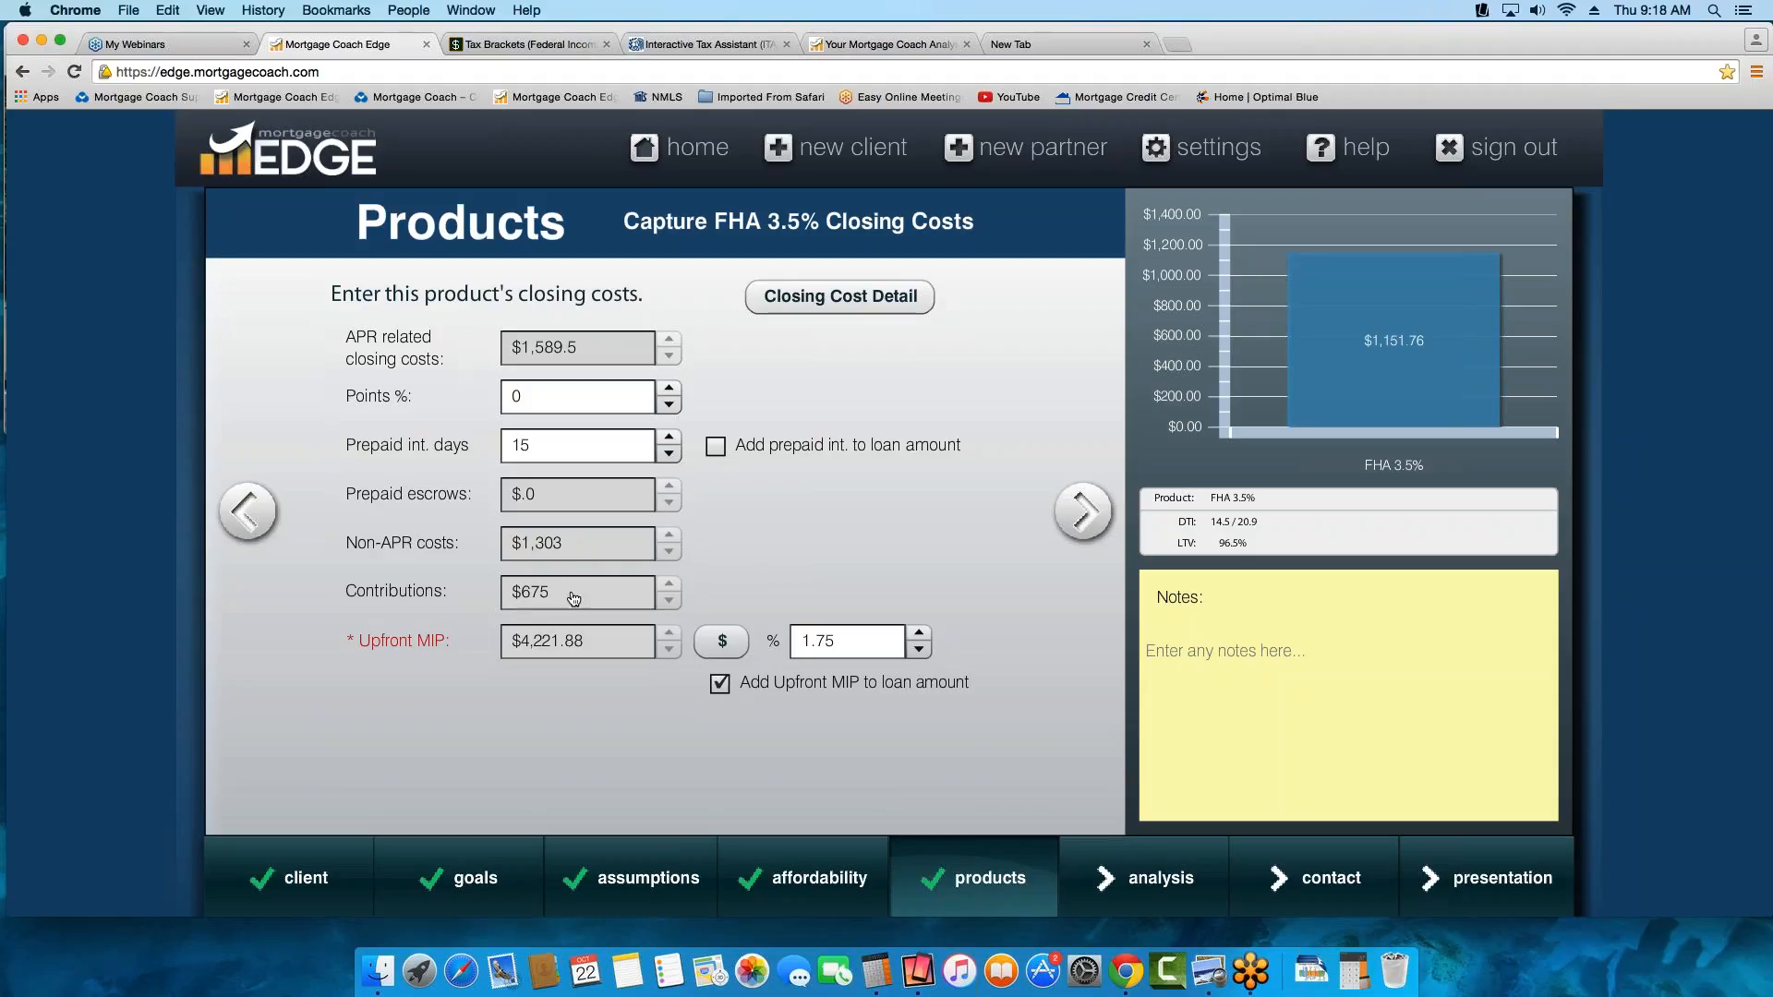
{"action": "left_click", "coordinate": [854, 300]}
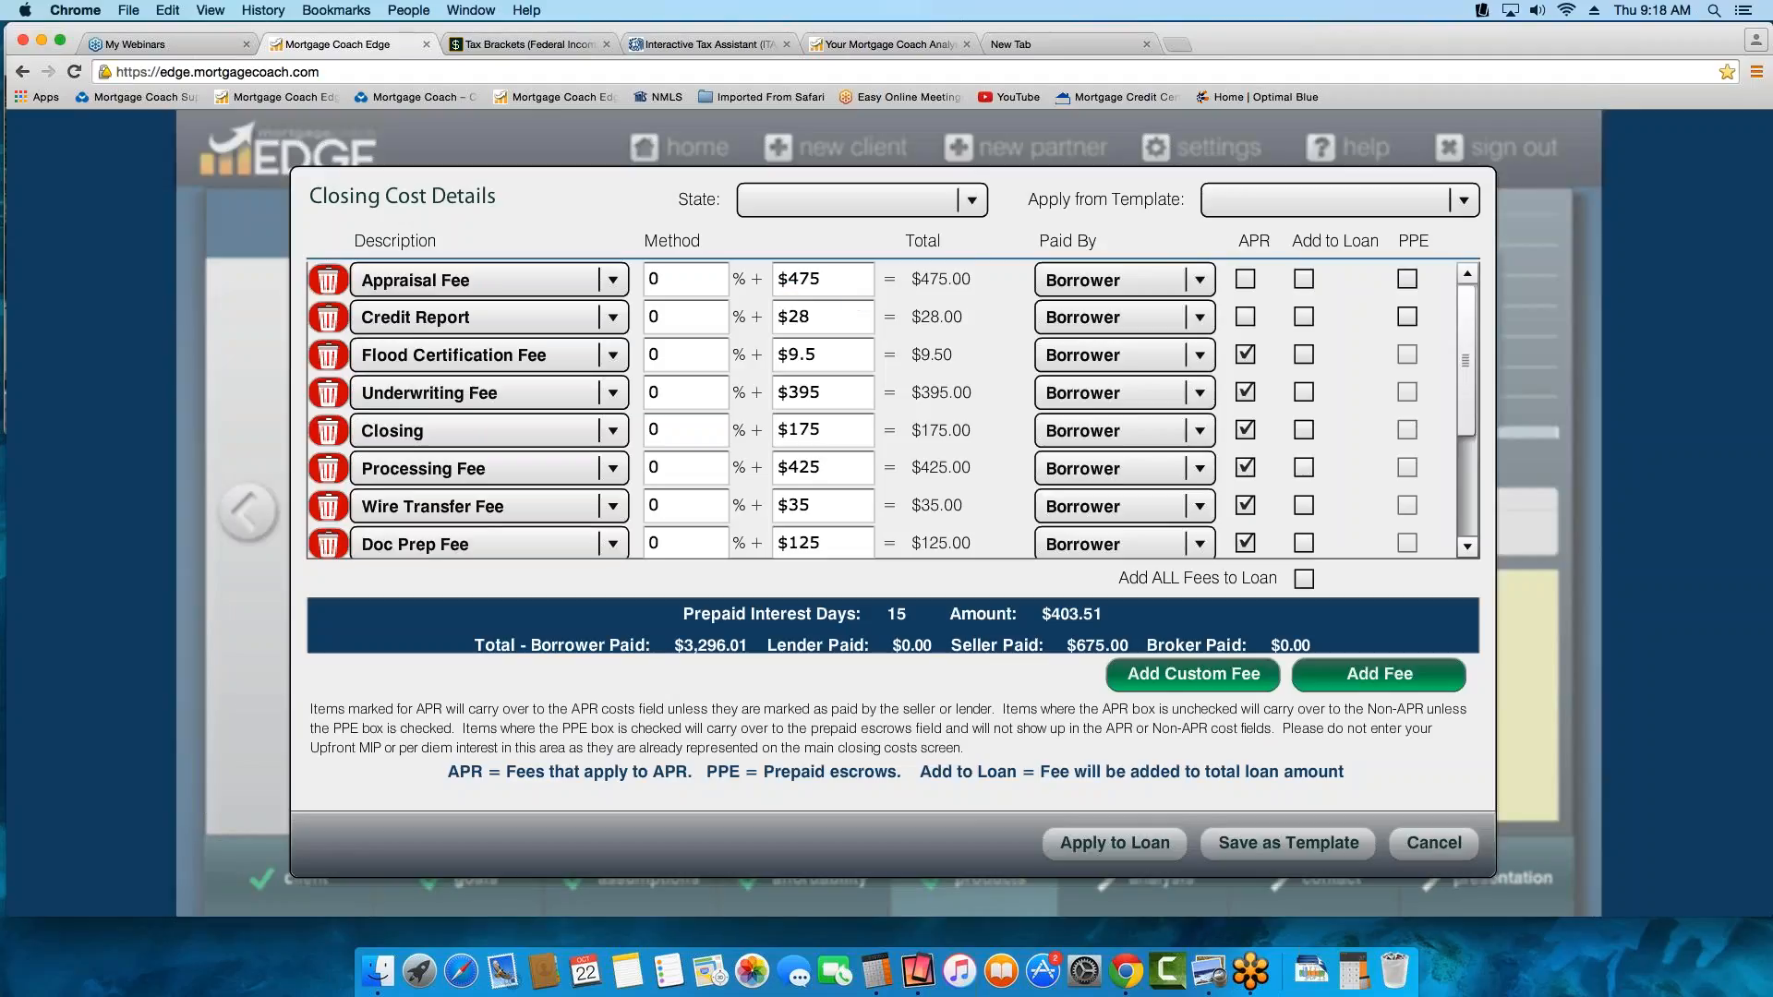
{"action": "left_click", "coordinate": [1425, 848]}
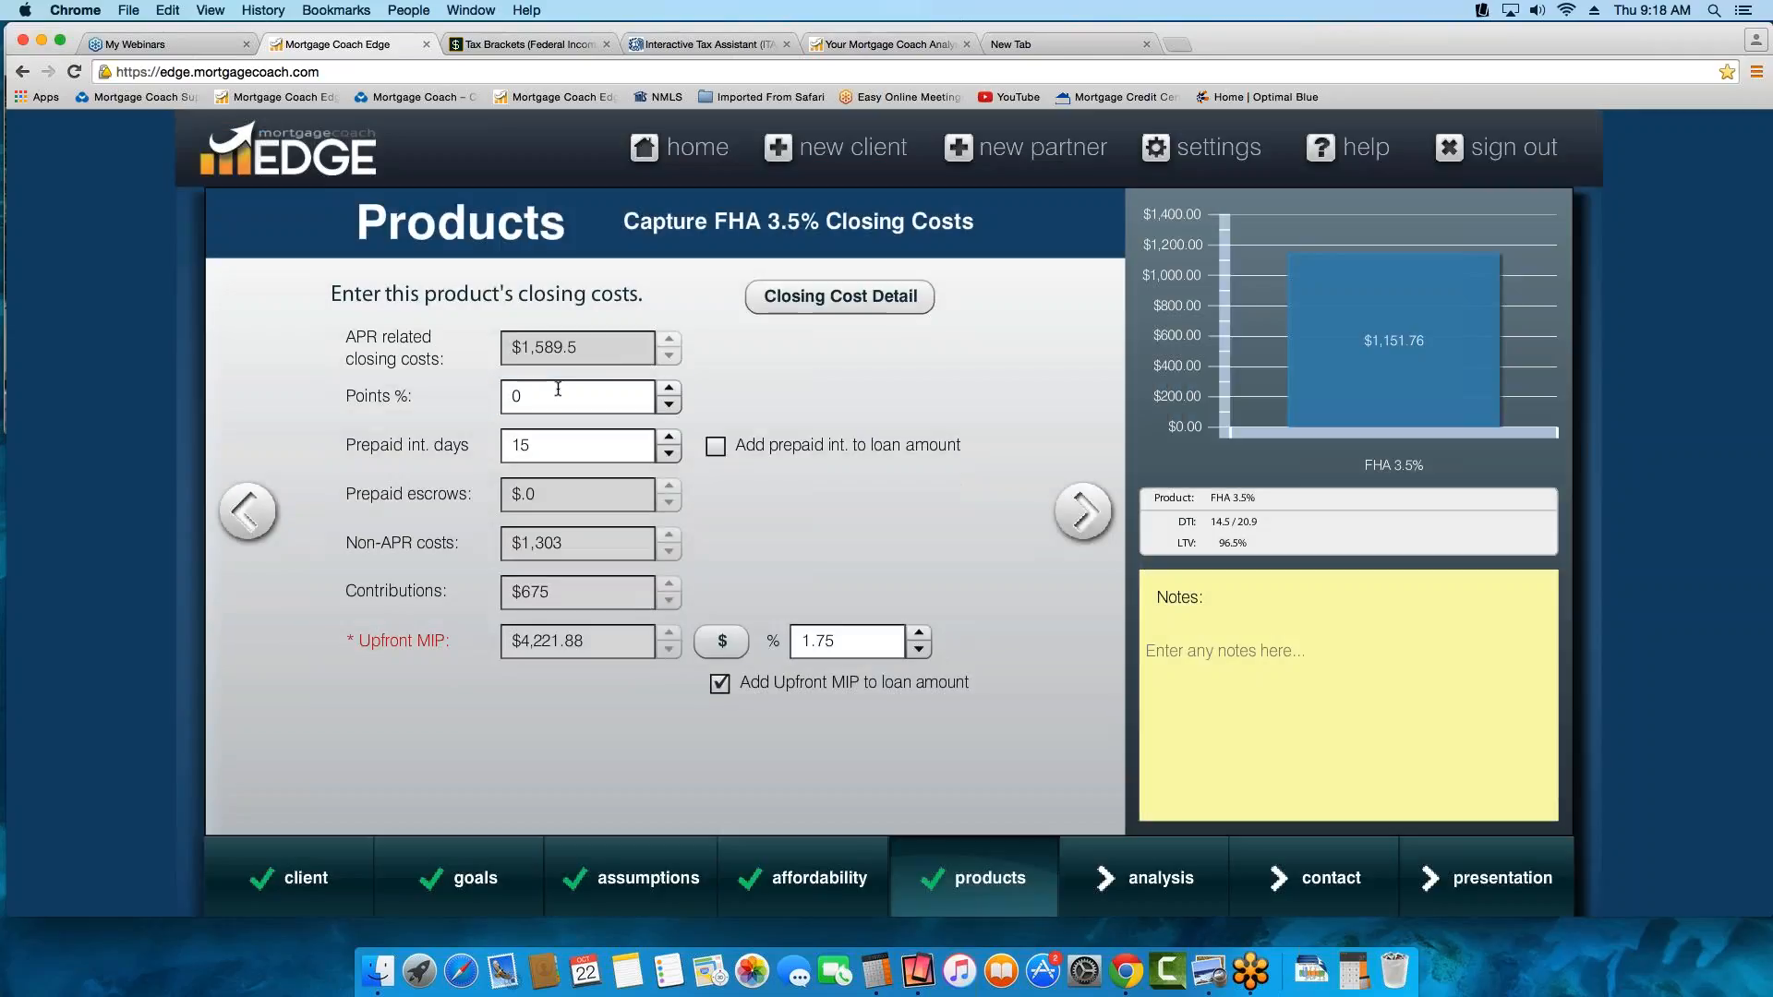
Try points of 1% and 0.5% for the FHA 3.5% product, checking the points amount for 1%
{"action": "left_click", "coordinate": [554, 395]}
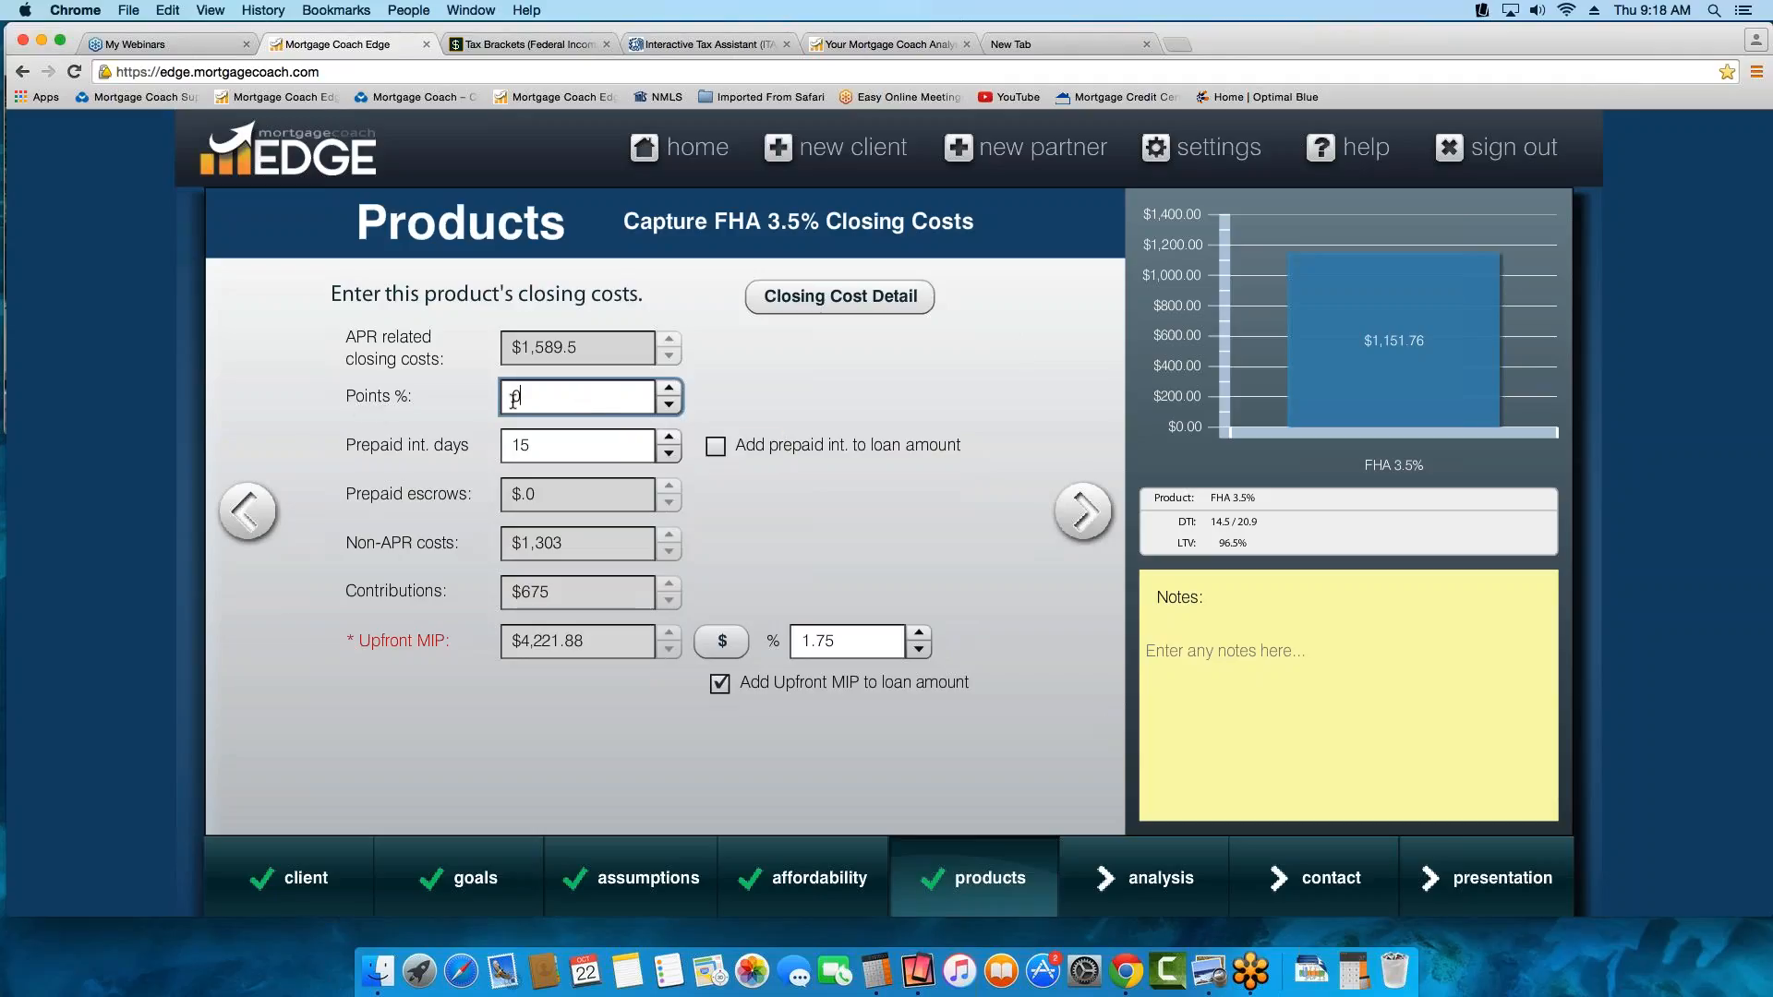
{"action": "left_click_drag", "start_coordinate": [536, 397], "coordinate": [259, 402]}
{"action": "type", "text": "1"}
{"action": "key", "text": "Tab"}
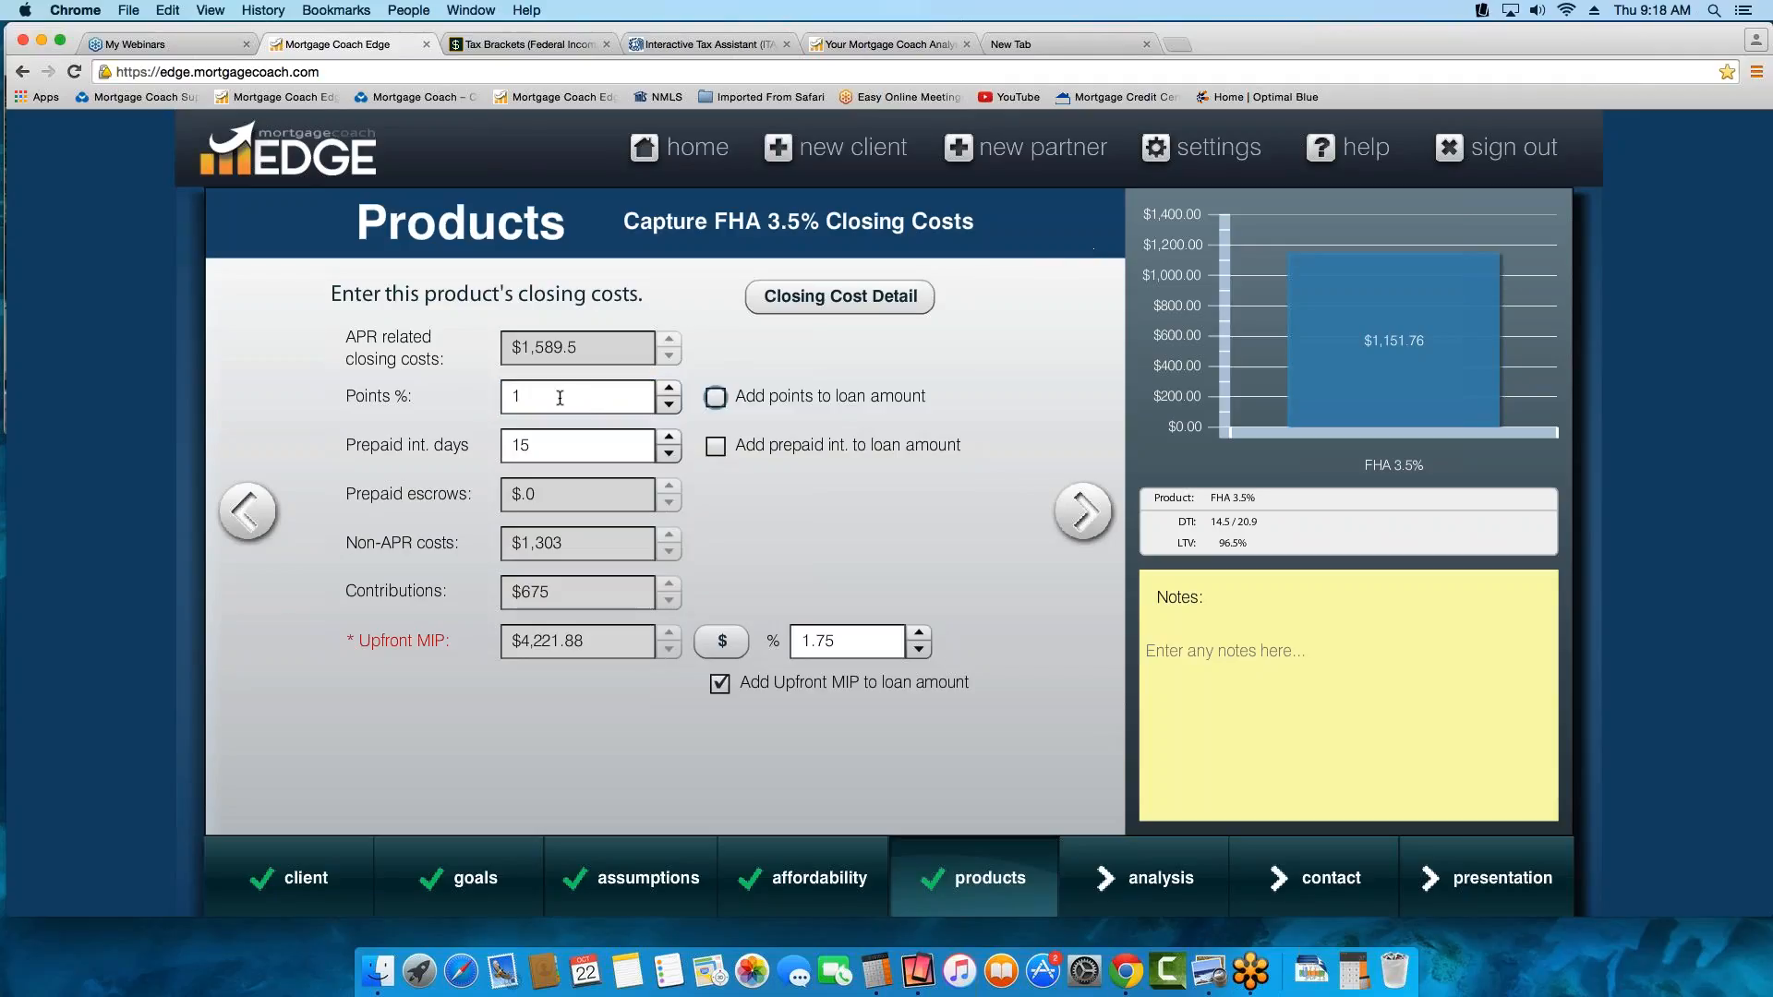
{"action": "mouse_move", "coordinate": [560, 398]}
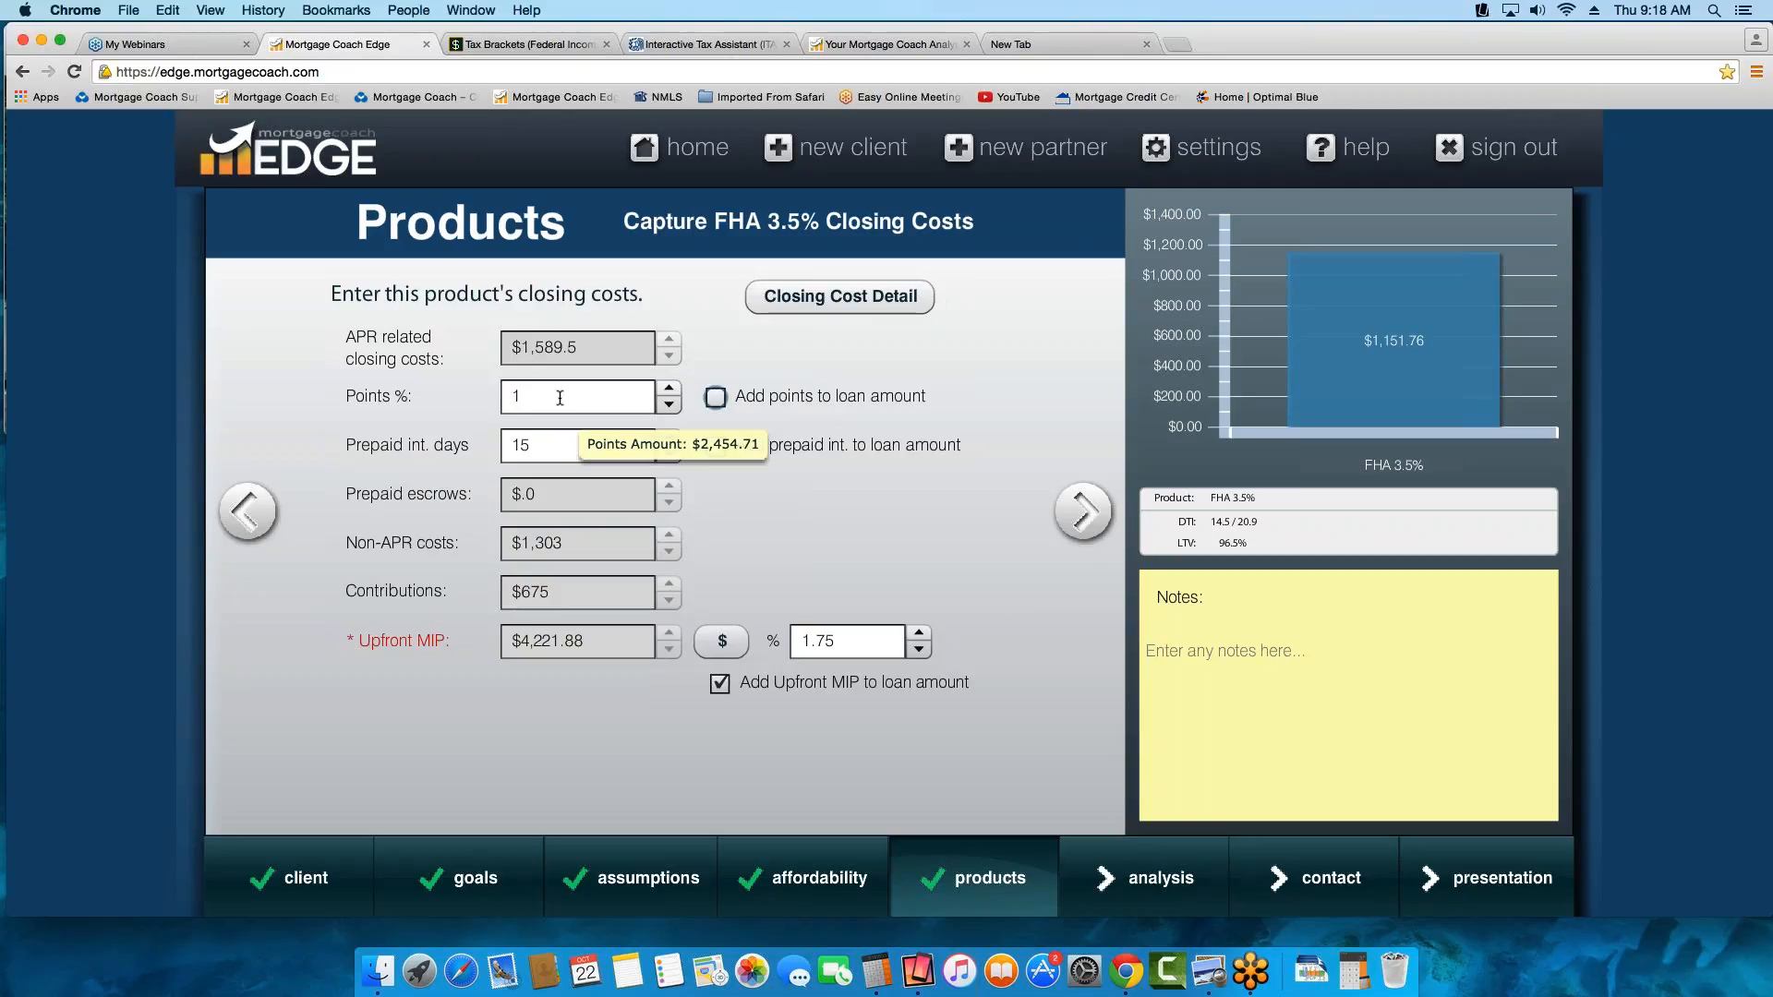
{"action": "left_click_drag", "start_coordinate": [551, 398], "coordinate": [497, 351]}
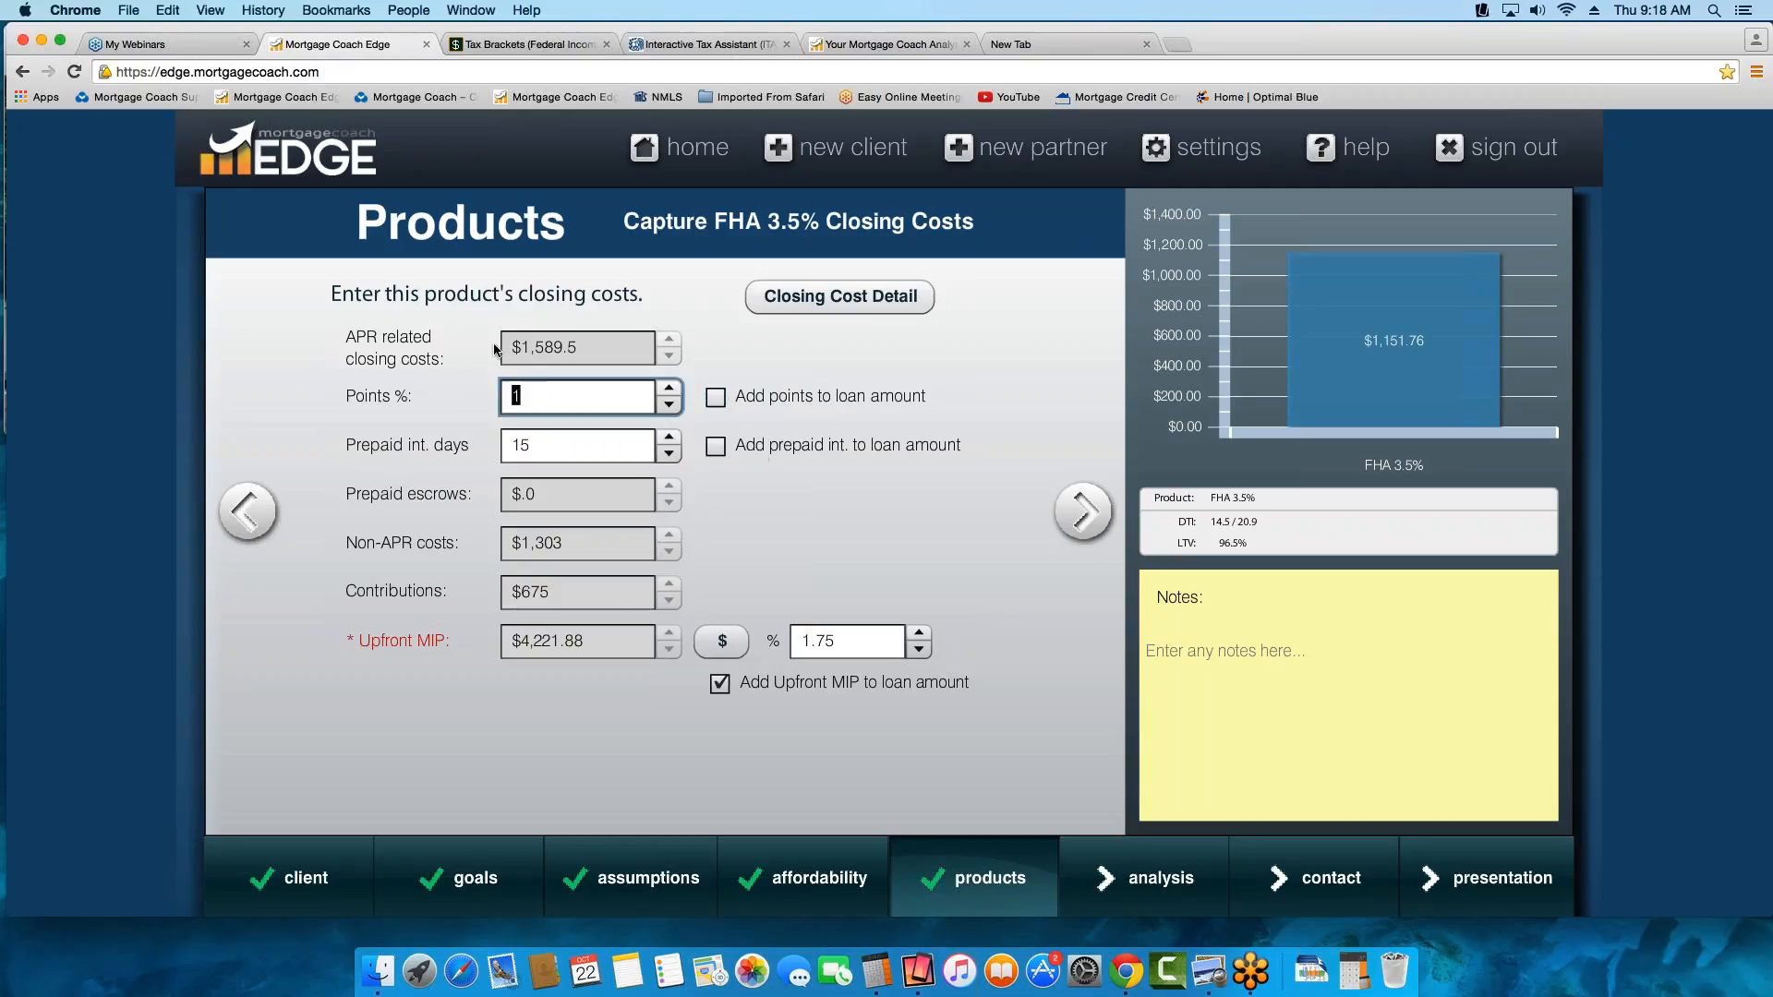
{"action": "type", "text": ".5"}
{"action": "key", "text": "Tab"}
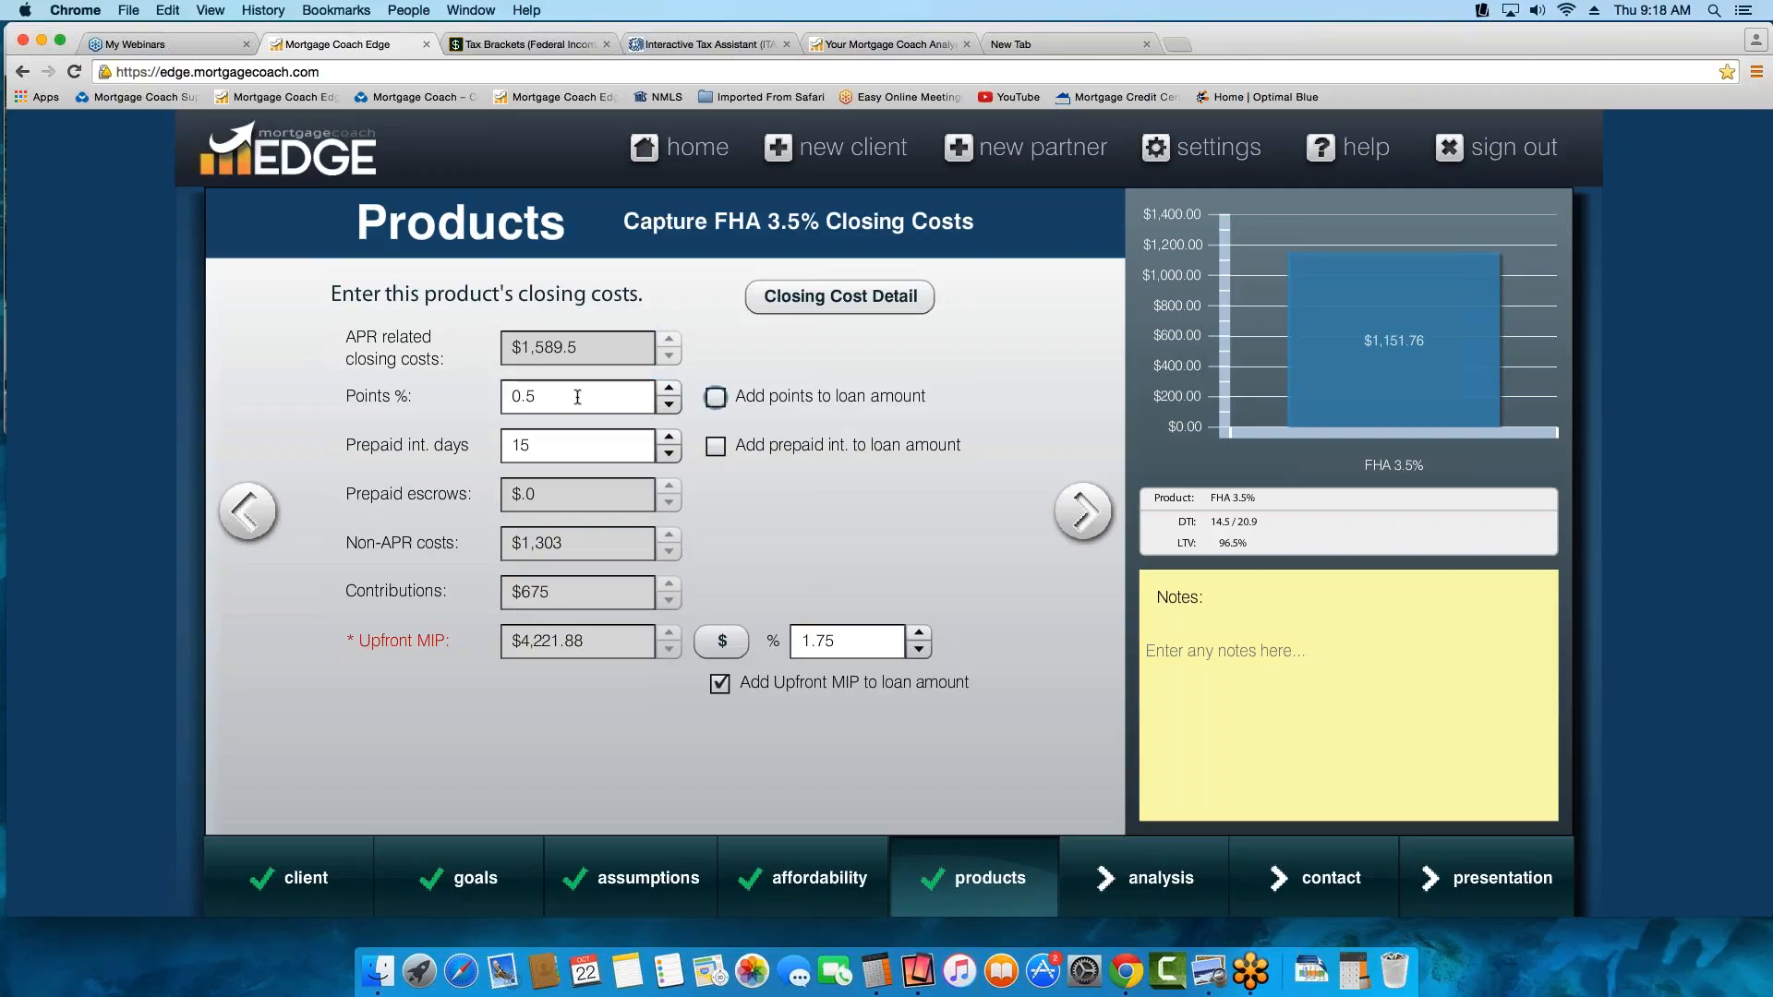
Try points of -0.5%, check the resulting points amount, and reset the points to 0
{"action": "key", "text": "shift+Tab"}
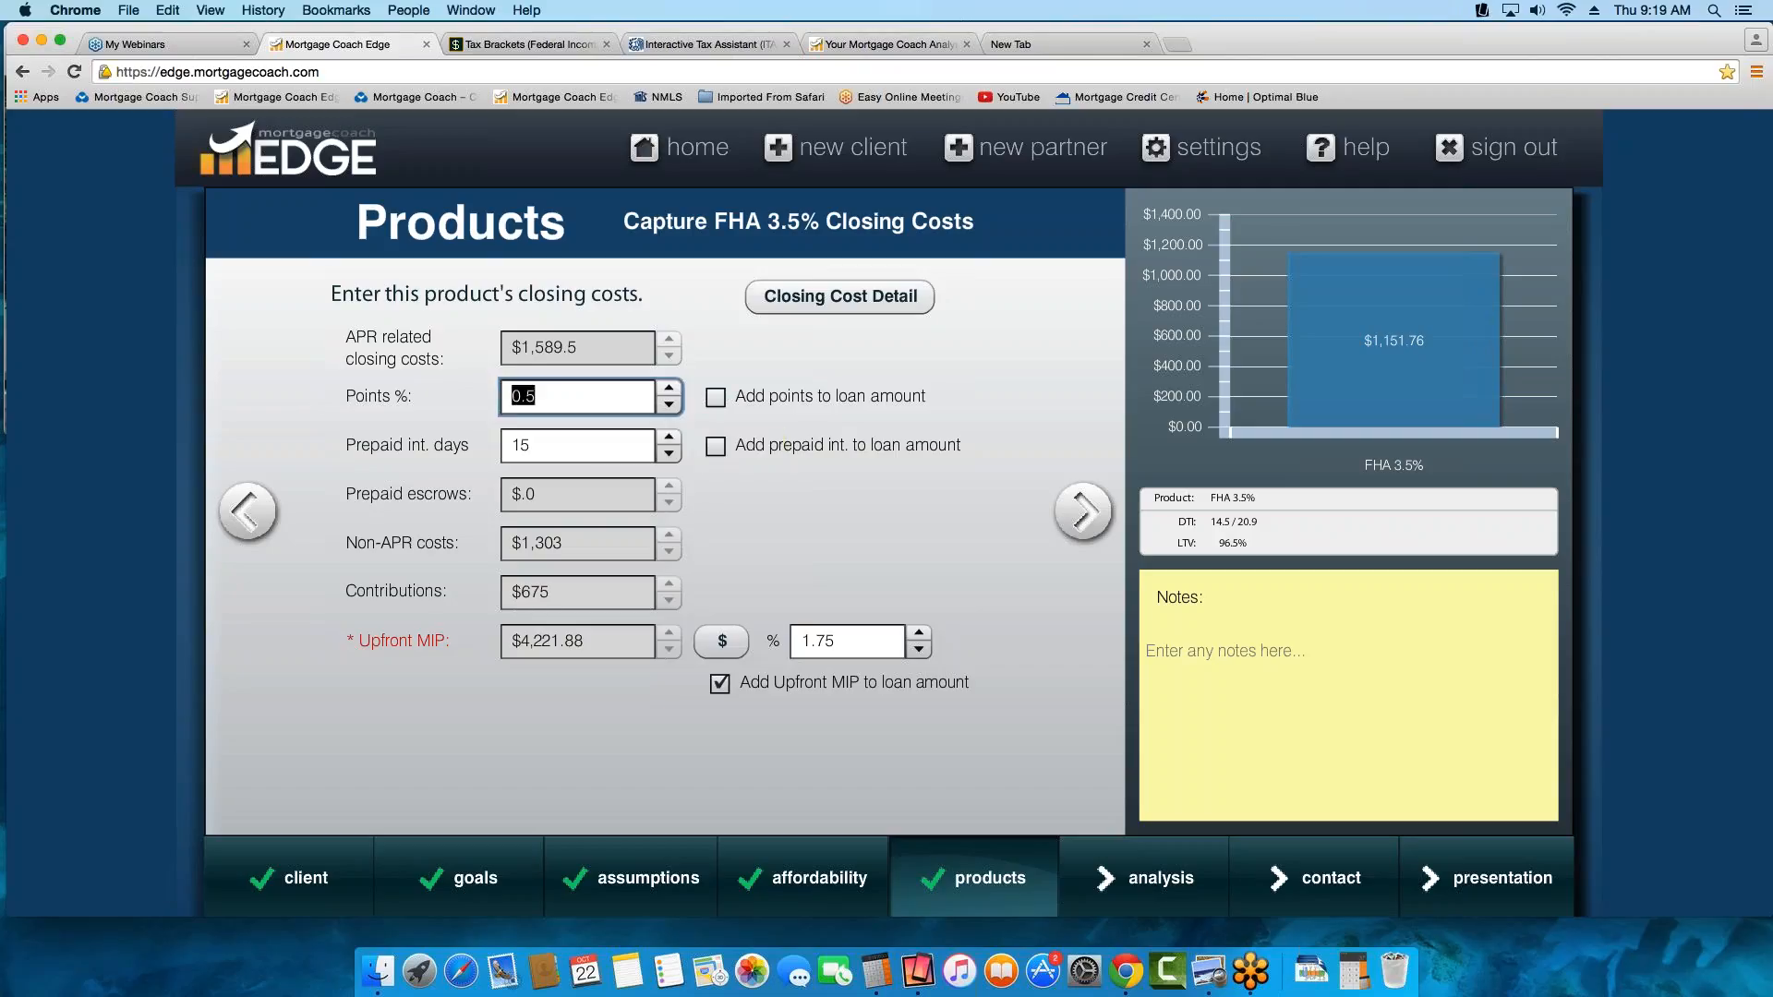
{"action": "type", "text": "-.5"}
{"action": "key", "text": "Tab"}
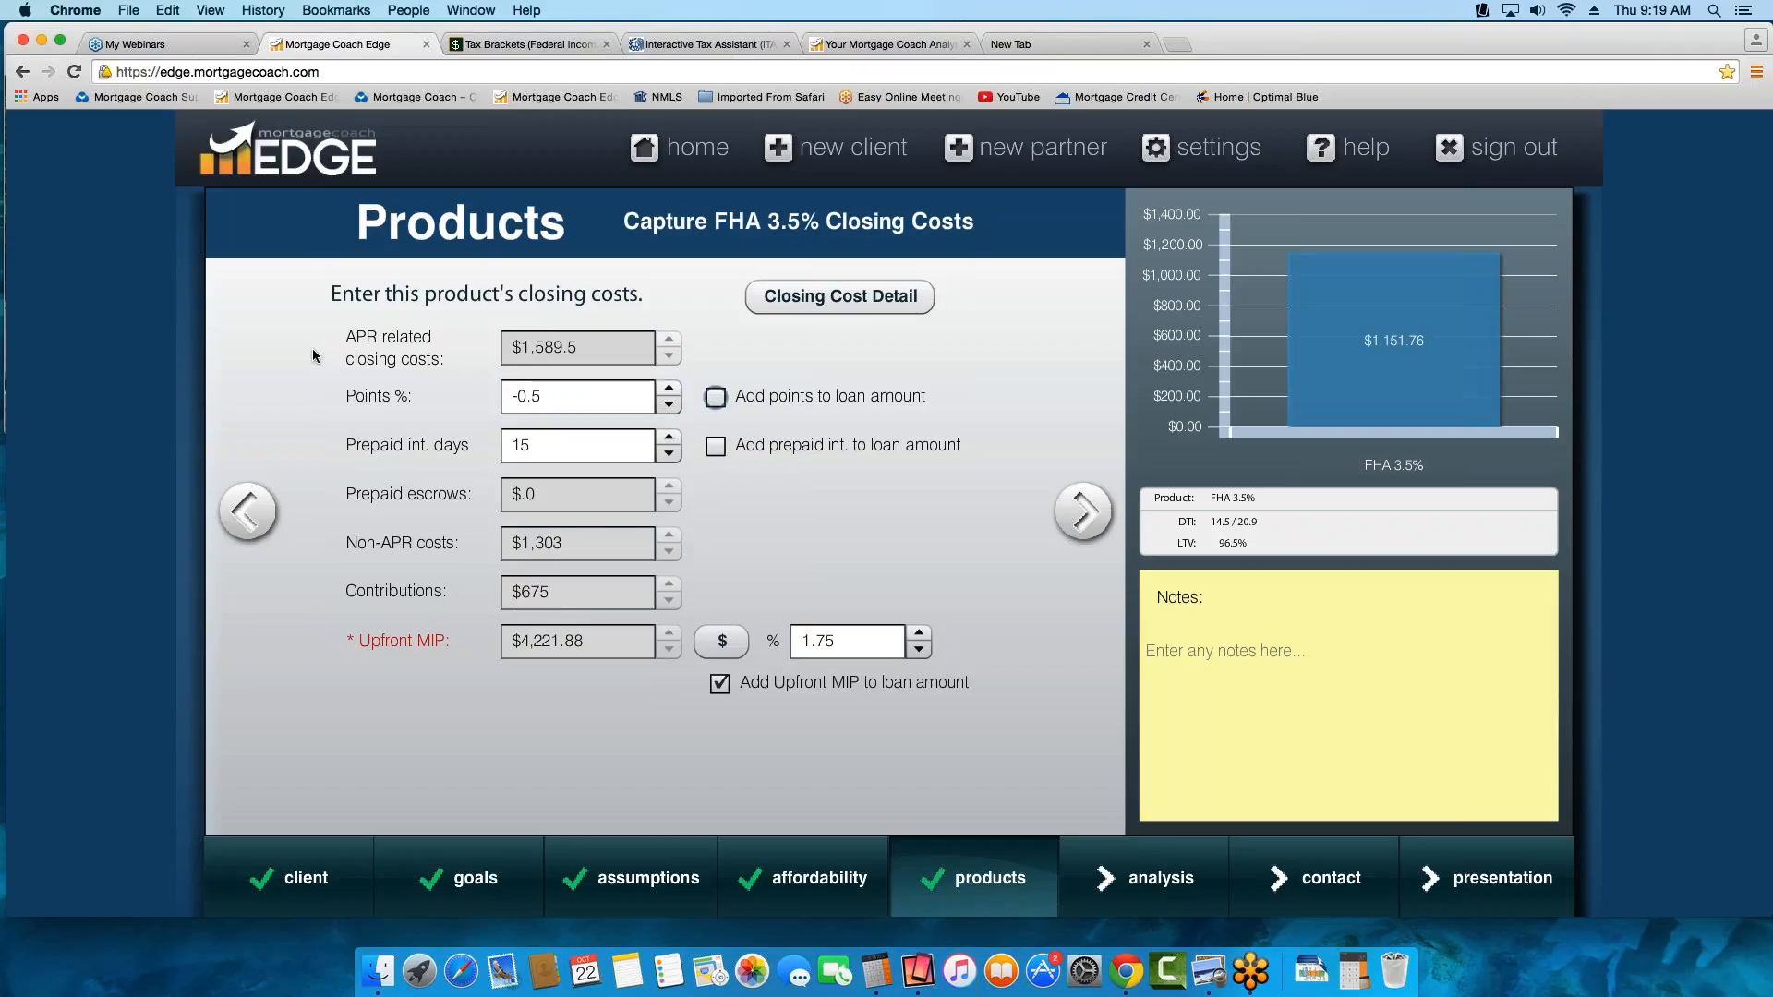
{"action": "mouse_move", "coordinate": [553, 397]}
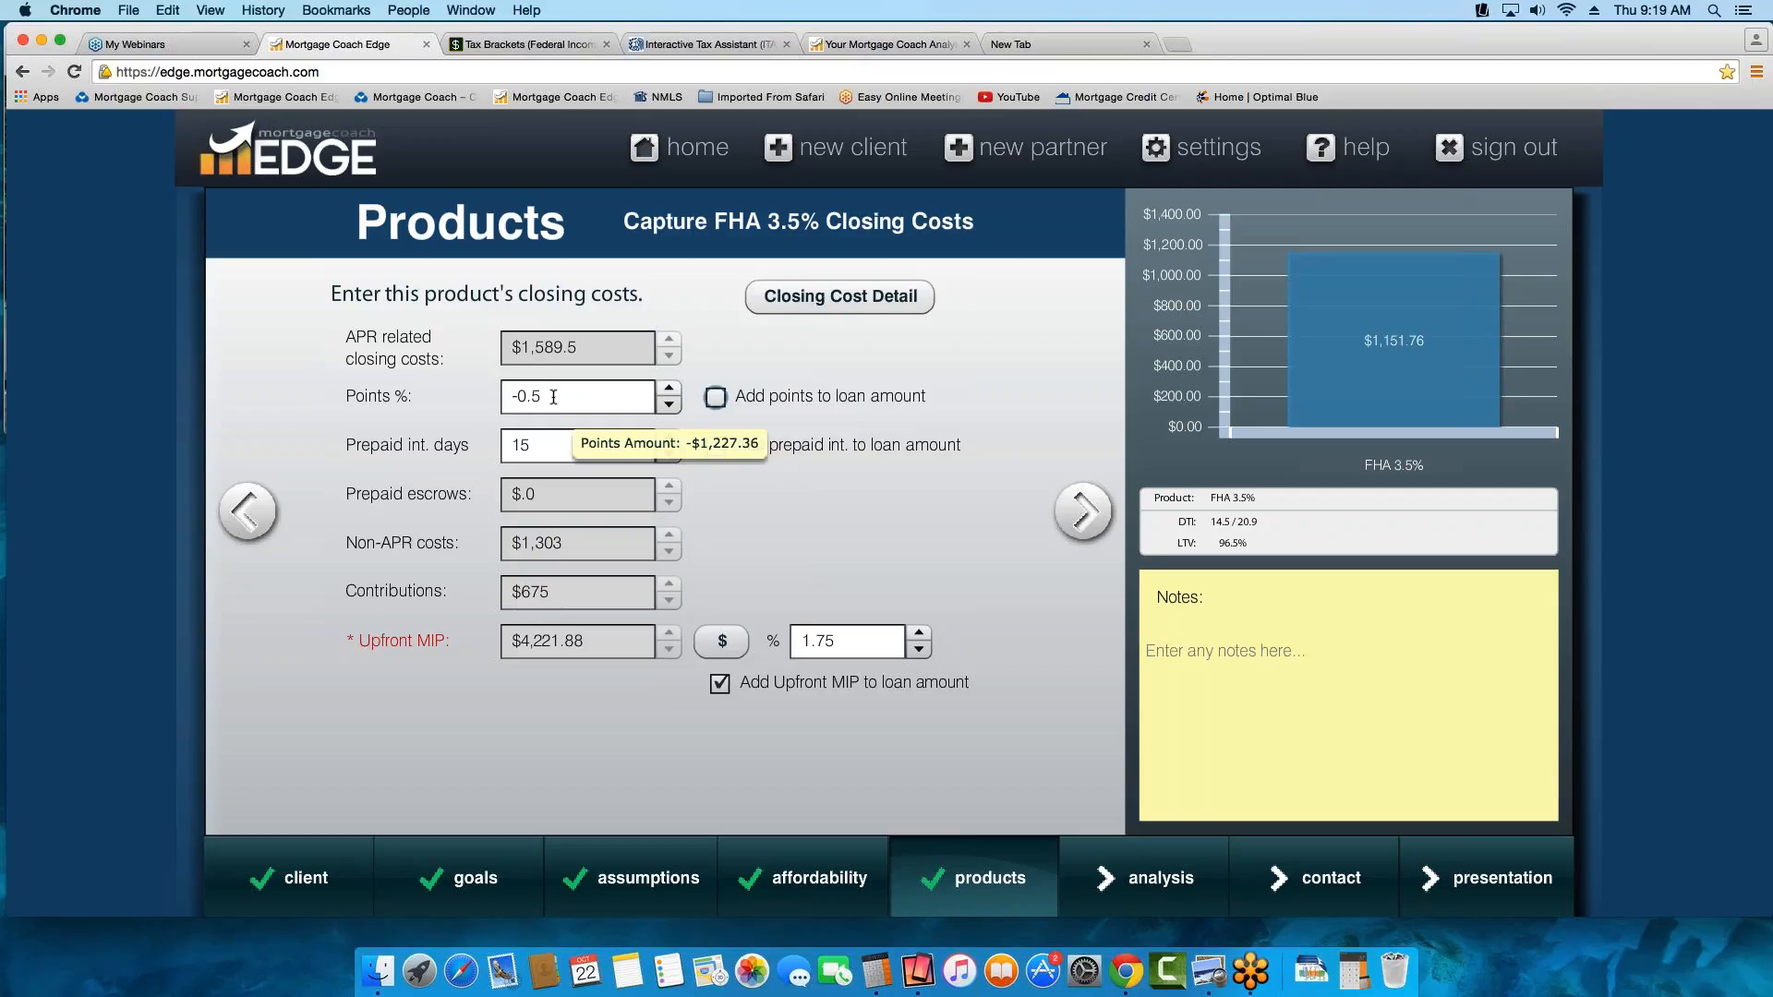
{"action": "key", "text": "shift+Tab"}
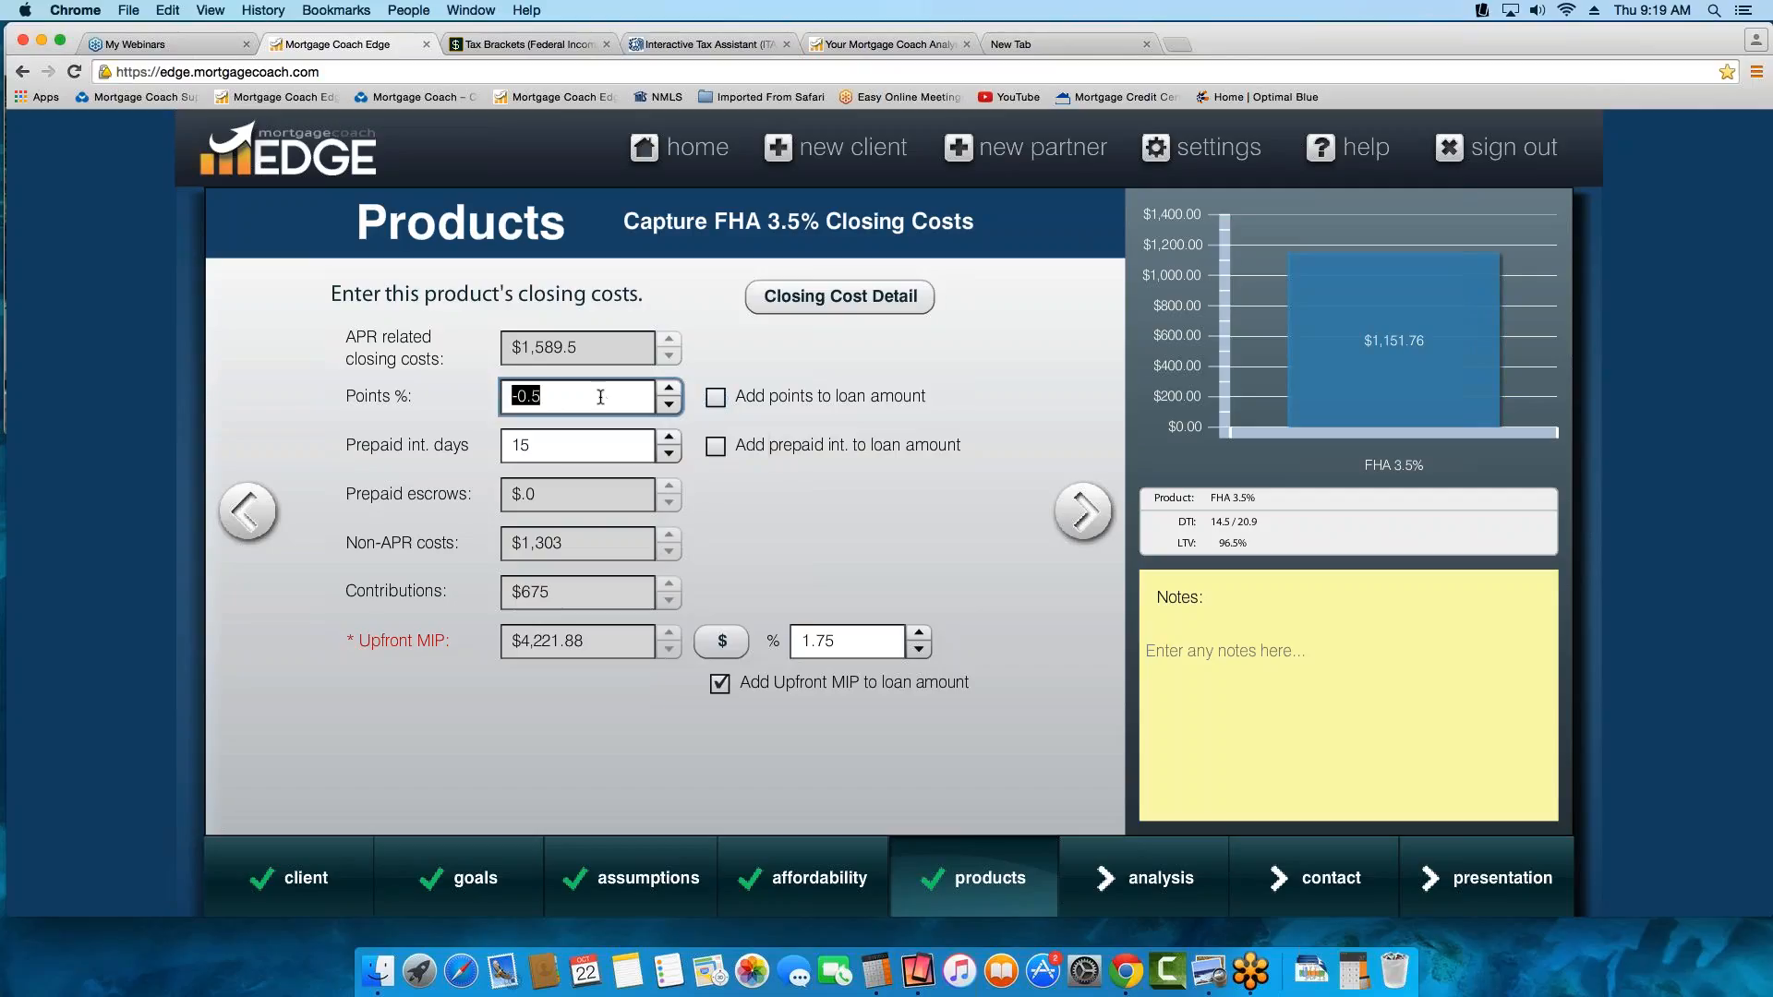
{"action": "key", "text": "BackSpace"}
{"action": "type", "text": "0"}
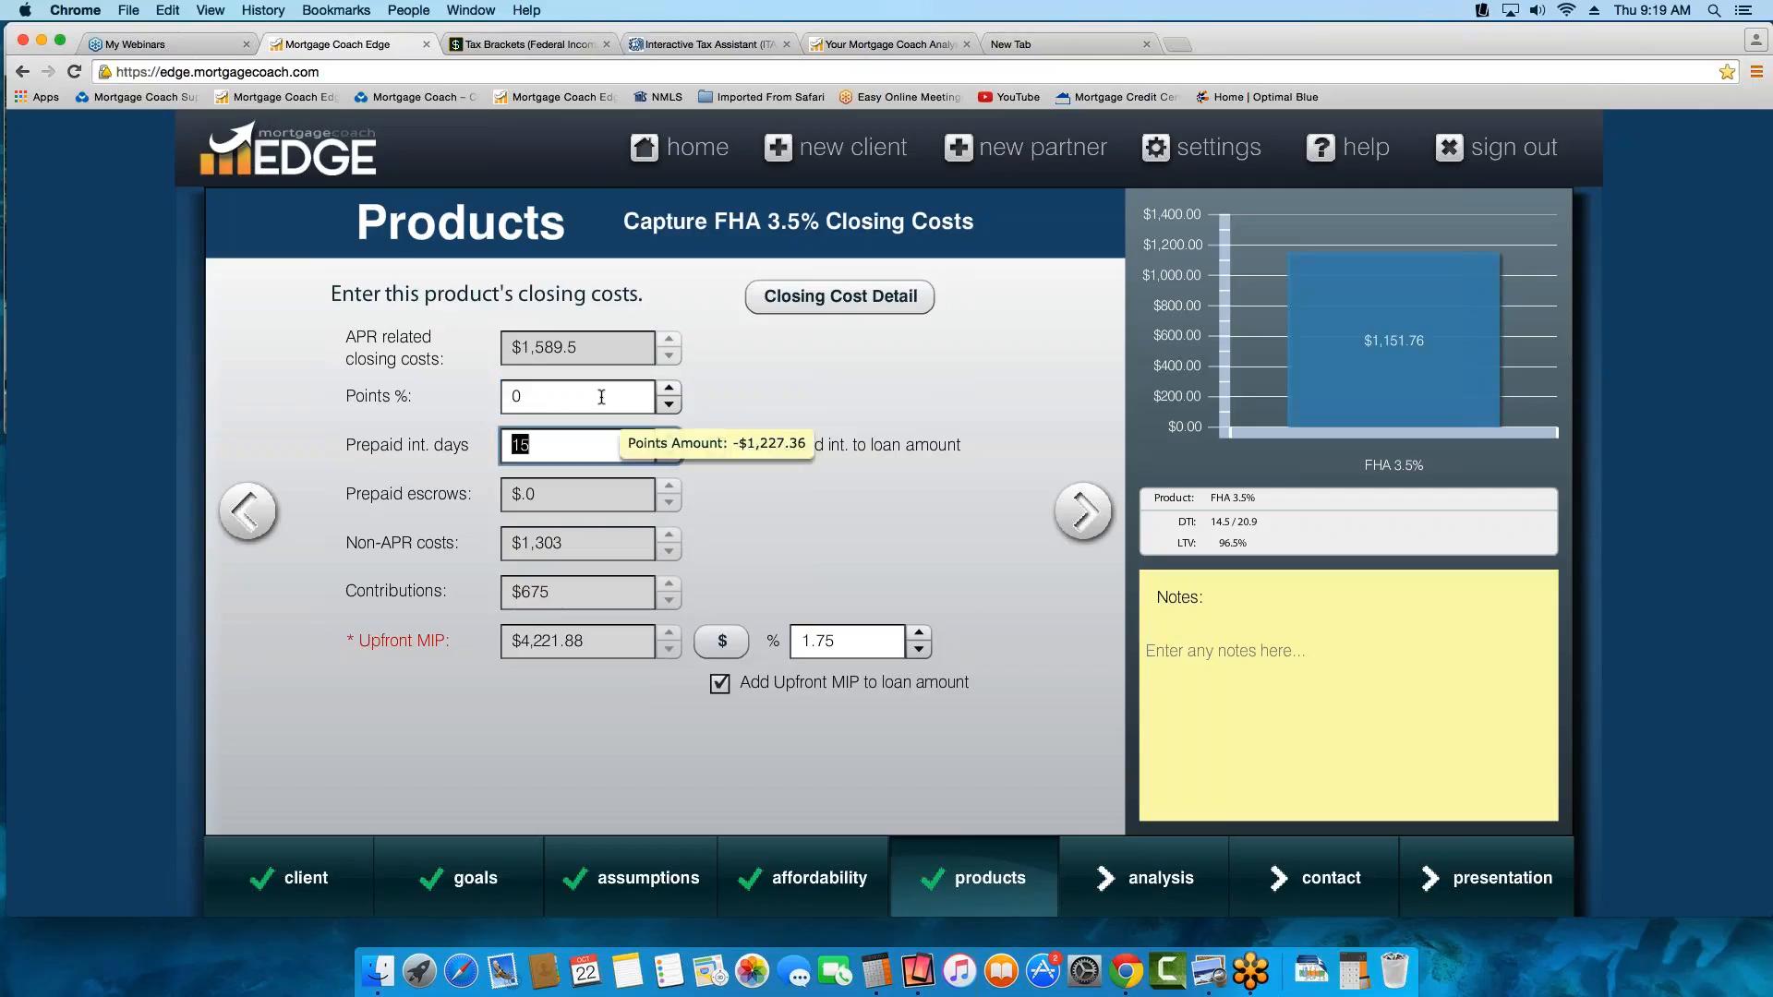
{"action": "key", "text": "Tab"}
In the FHA 3.5% monthly costs, enter hazard insurance as 0.35% and property tax as 1.25%
{"action": "left_click", "coordinate": [1080, 512]}
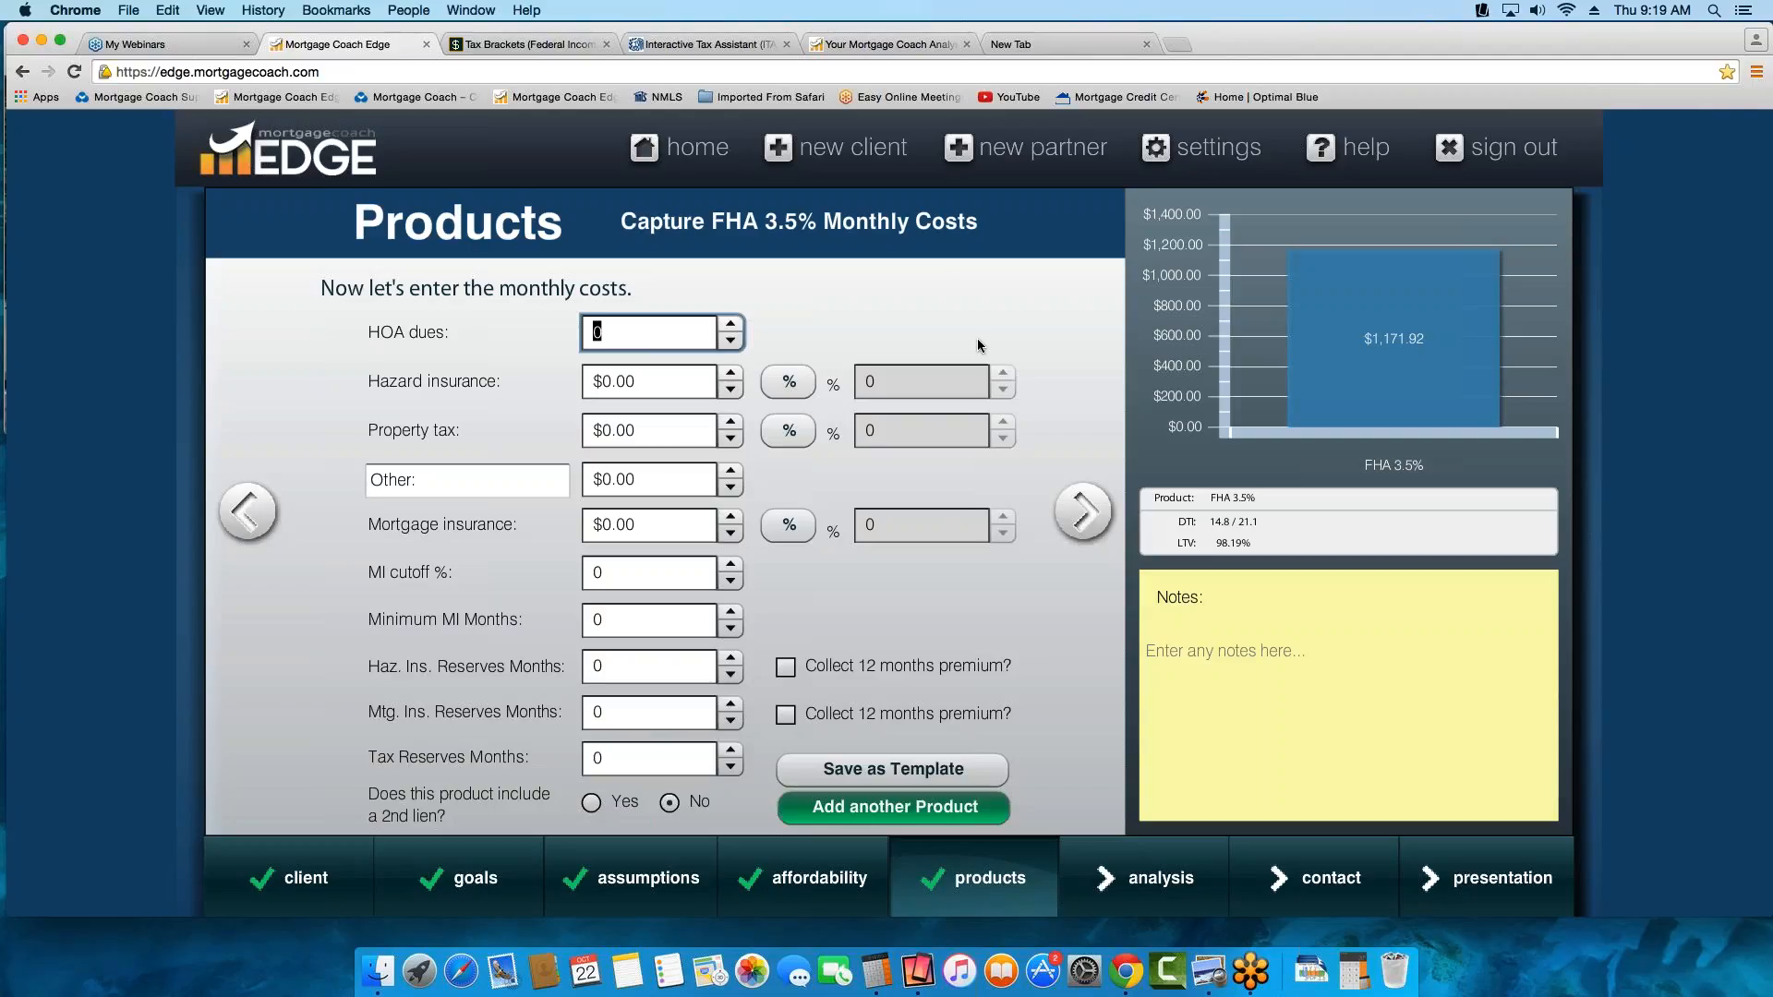
{"action": "left_click", "coordinate": [789, 382]}
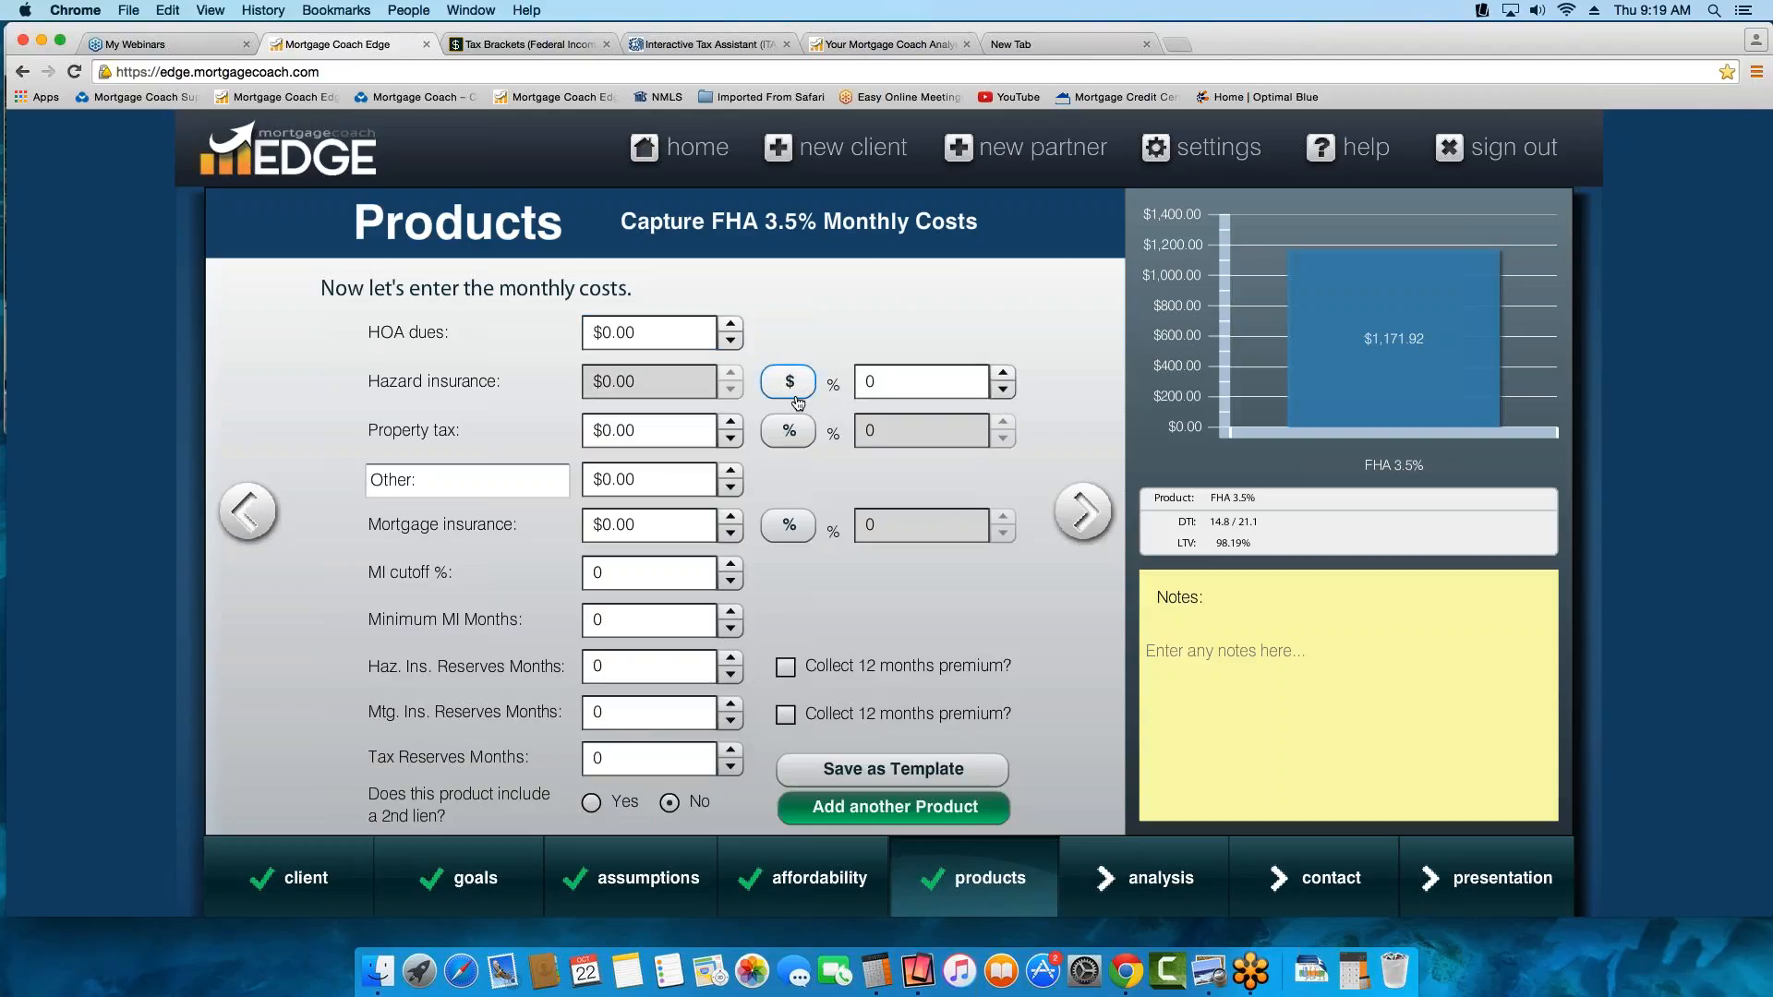
{"action": "left_click", "coordinate": [788, 433]}
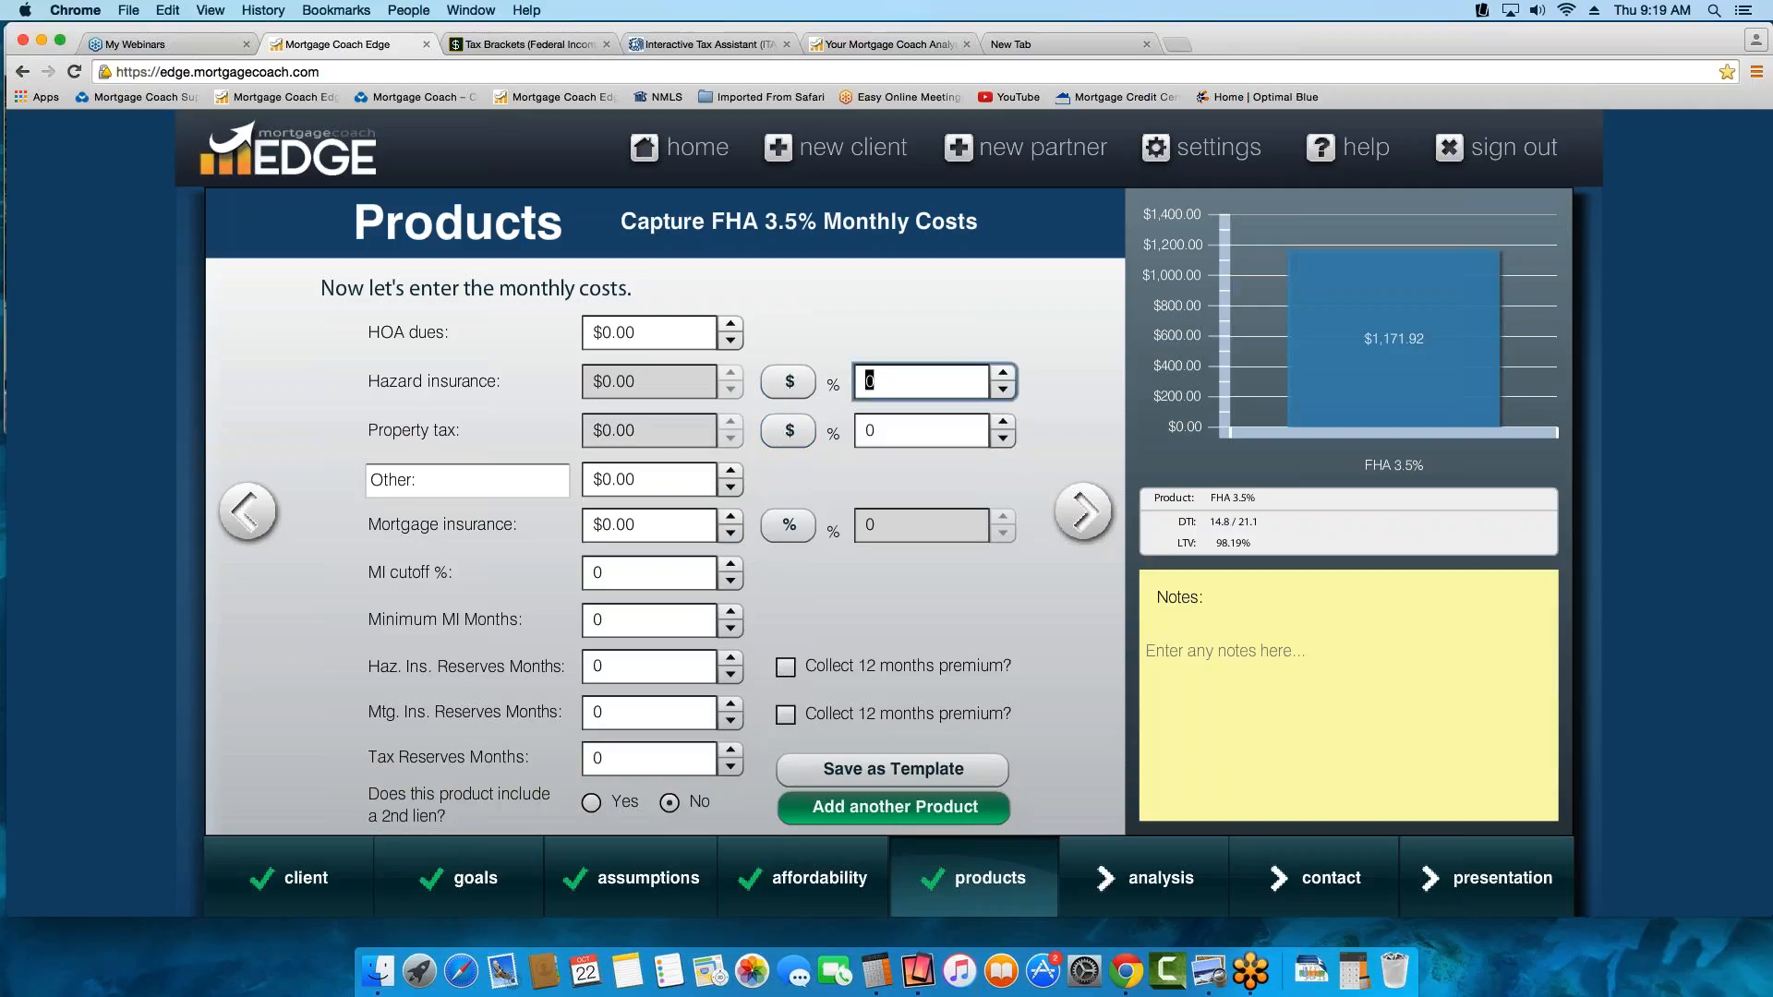
{"action": "type", "text": ".35"}
{"action": "key", "text": "Tab"}
{"action": "type", "text": "1.25"}
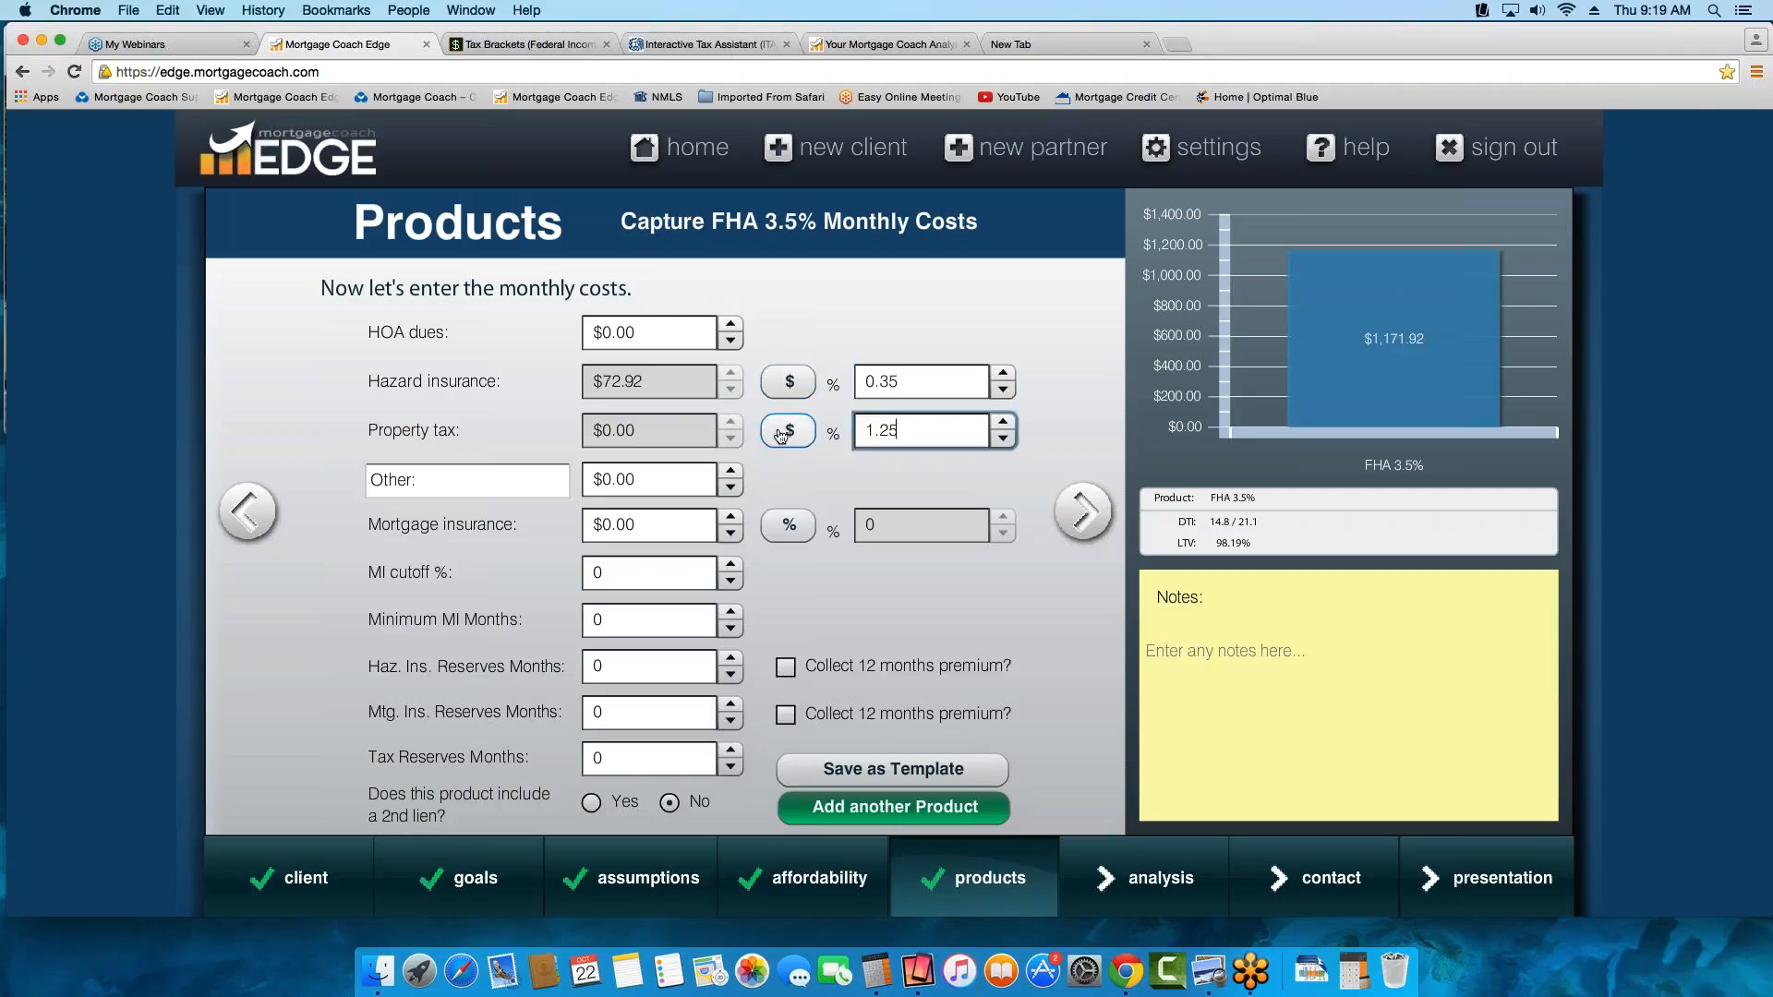
{"action": "key", "text": "Tab"}
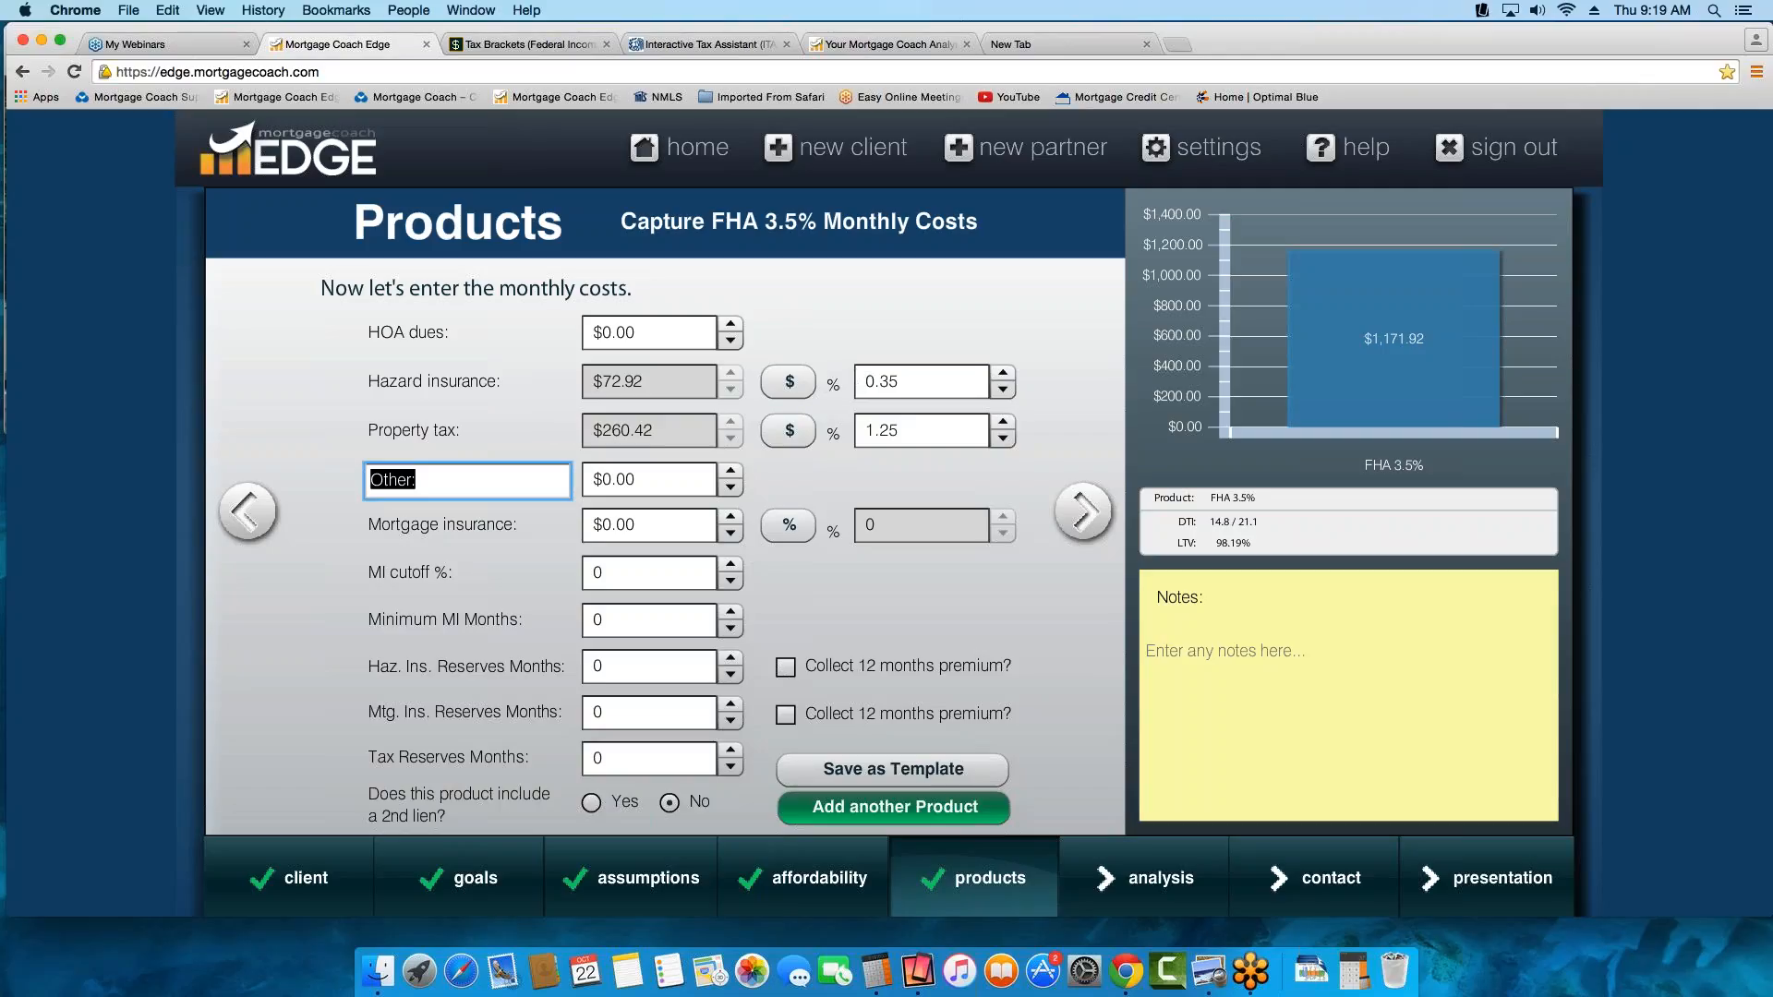
Enter the mortgage insurance as 0.85% and set the minimum MI months to 360
{"action": "left_click", "coordinate": [790, 528]}
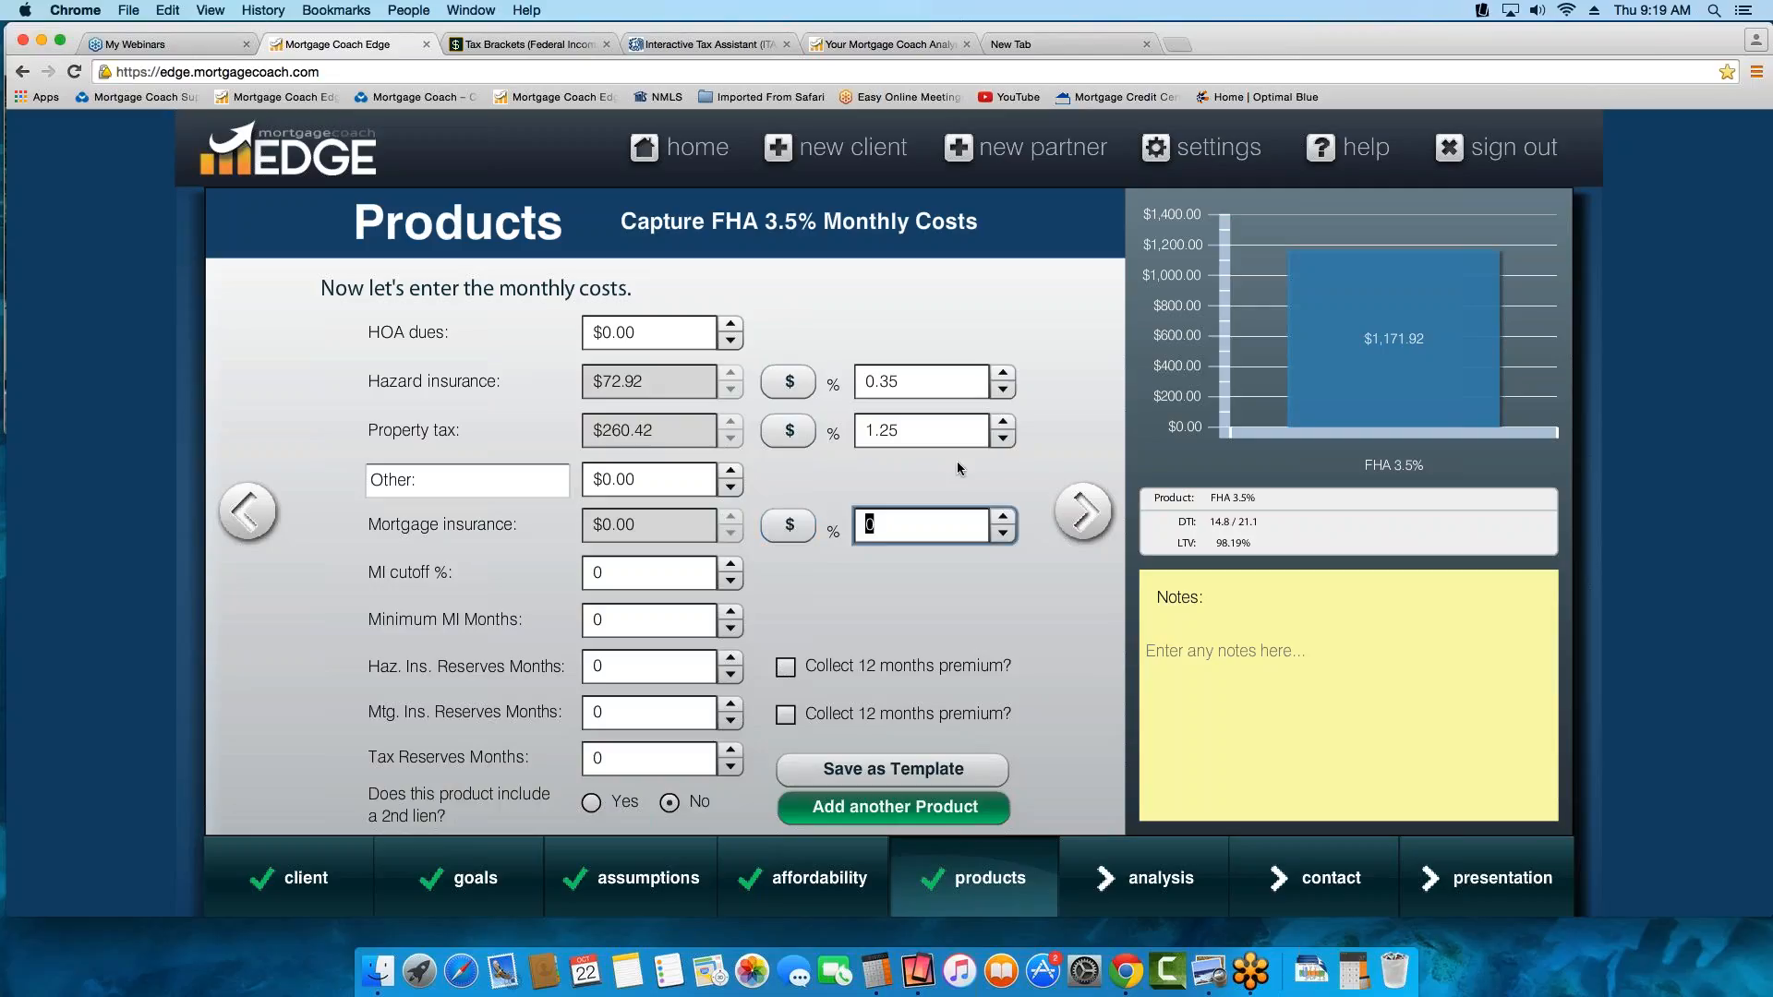
{"action": "type", "text": ".85"}
{"action": "key", "text": "Tab"}
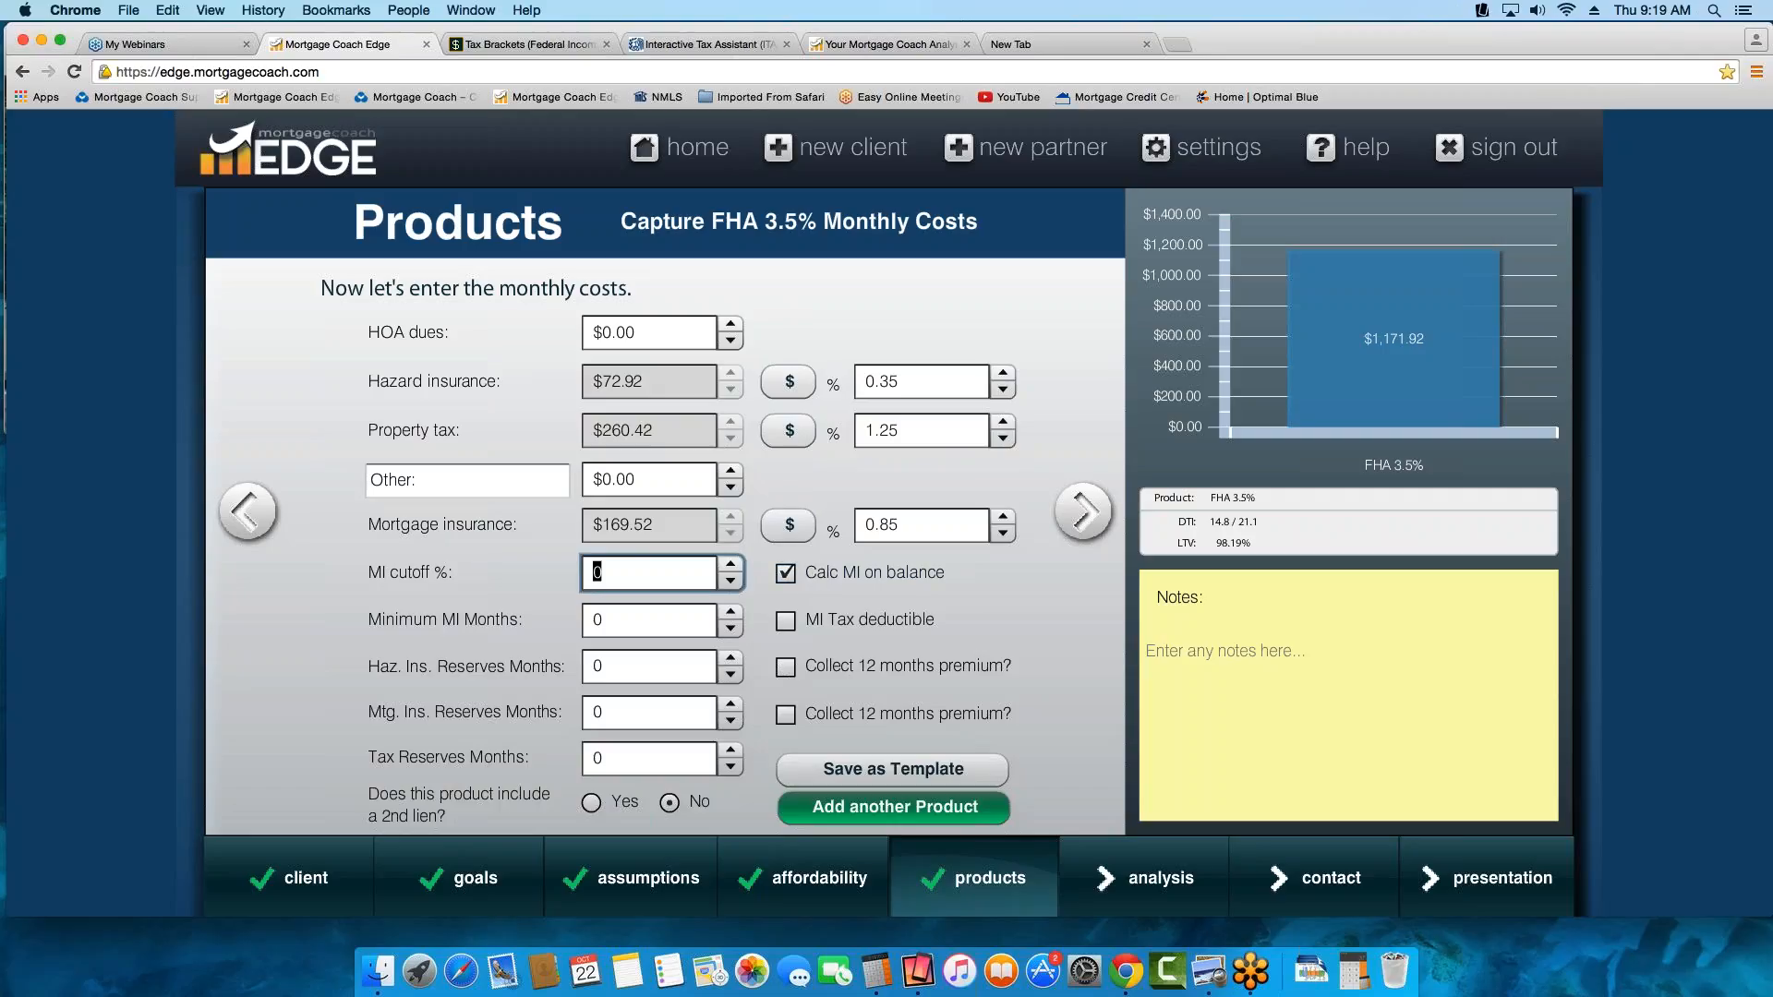
{"action": "key", "text": "Tab"}
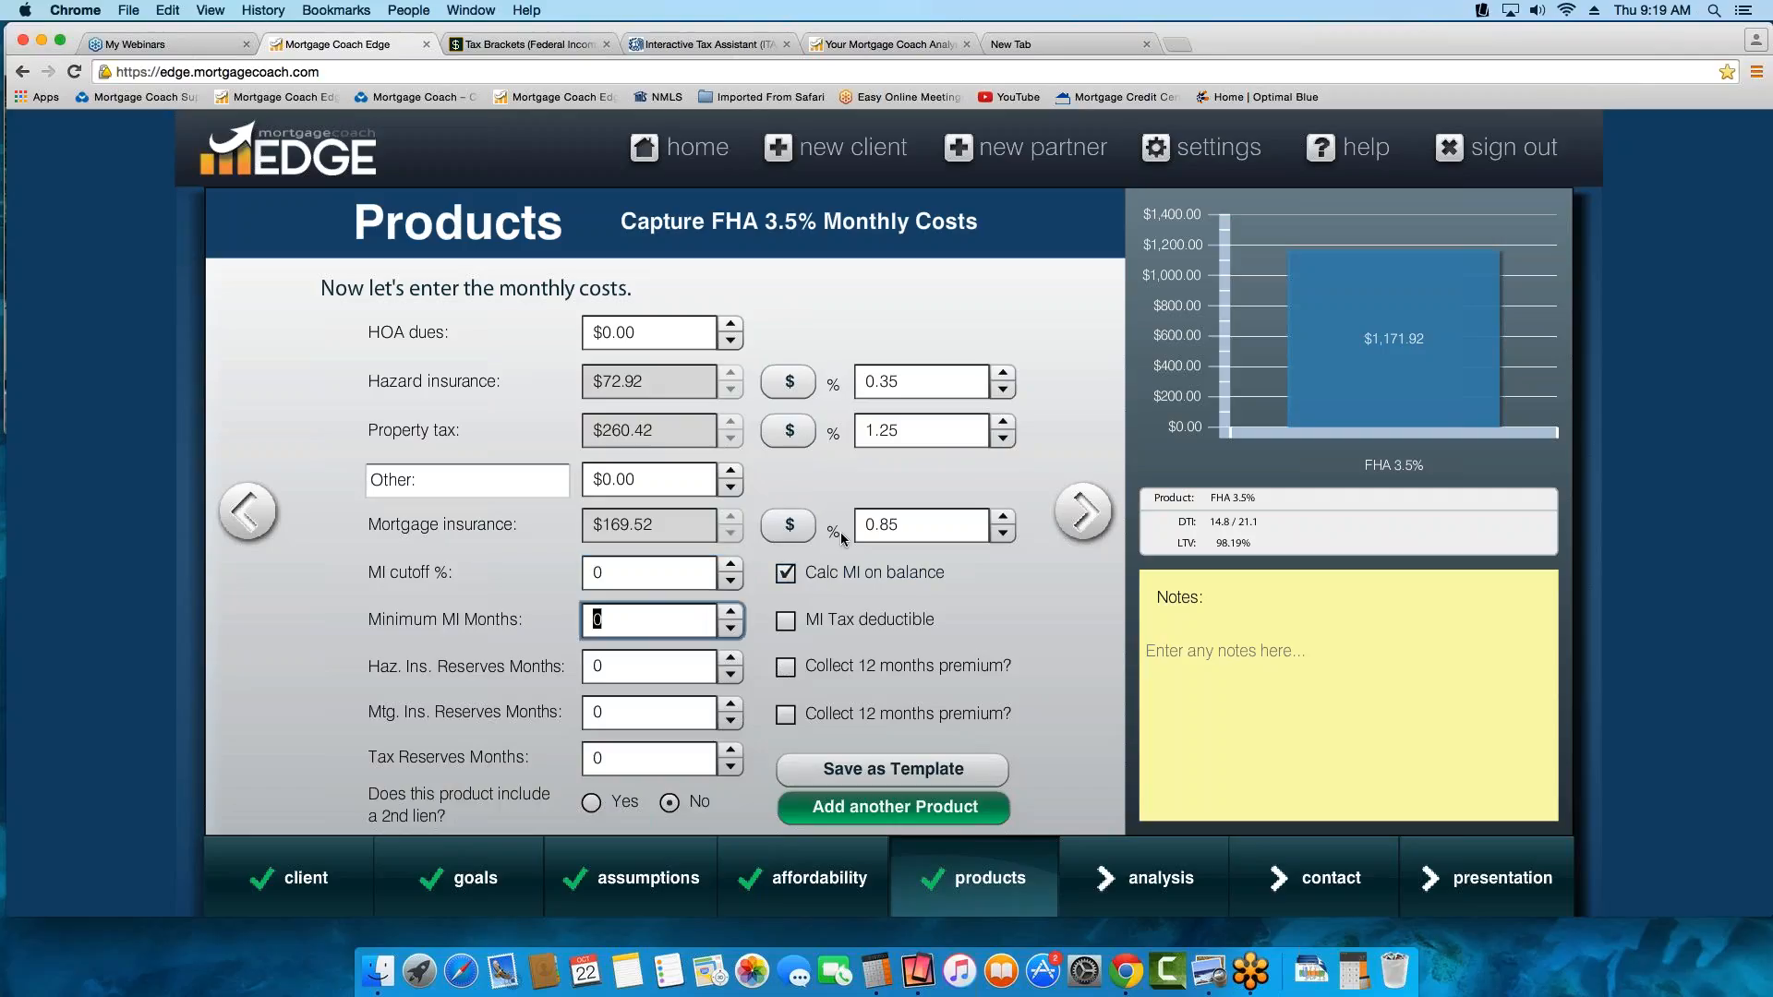
{"action": "type", "text": "360"}
{"action": "key", "text": "Tab"}
{"action": "key", "text": "shift+Tab"}
{"action": "key", "text": "Tab"}
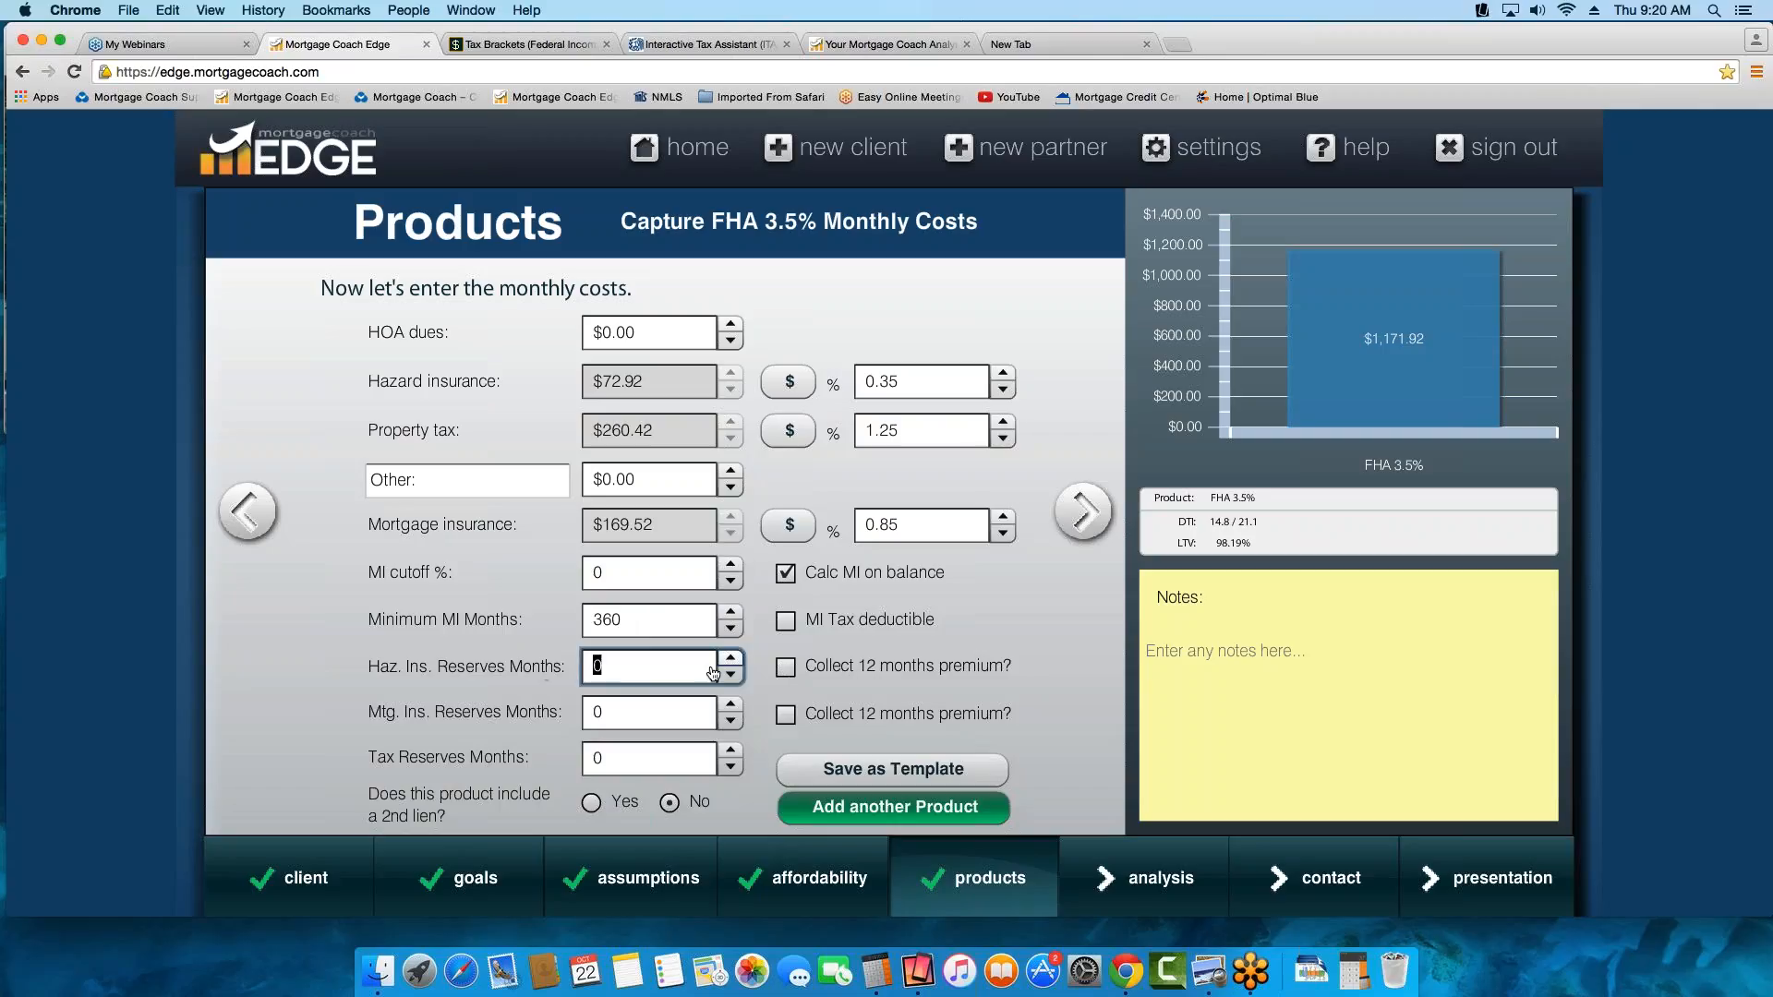
Set hazard insurance reserves to 2 months and tax reserves to 4 months, collecting a 12-month hazard insurance premium
{"action": "type", "text": "2"}
{"action": "key", "text": "Tab"}
{"action": "key", "text": "Tab"}
{"action": "type", "text": "4"}
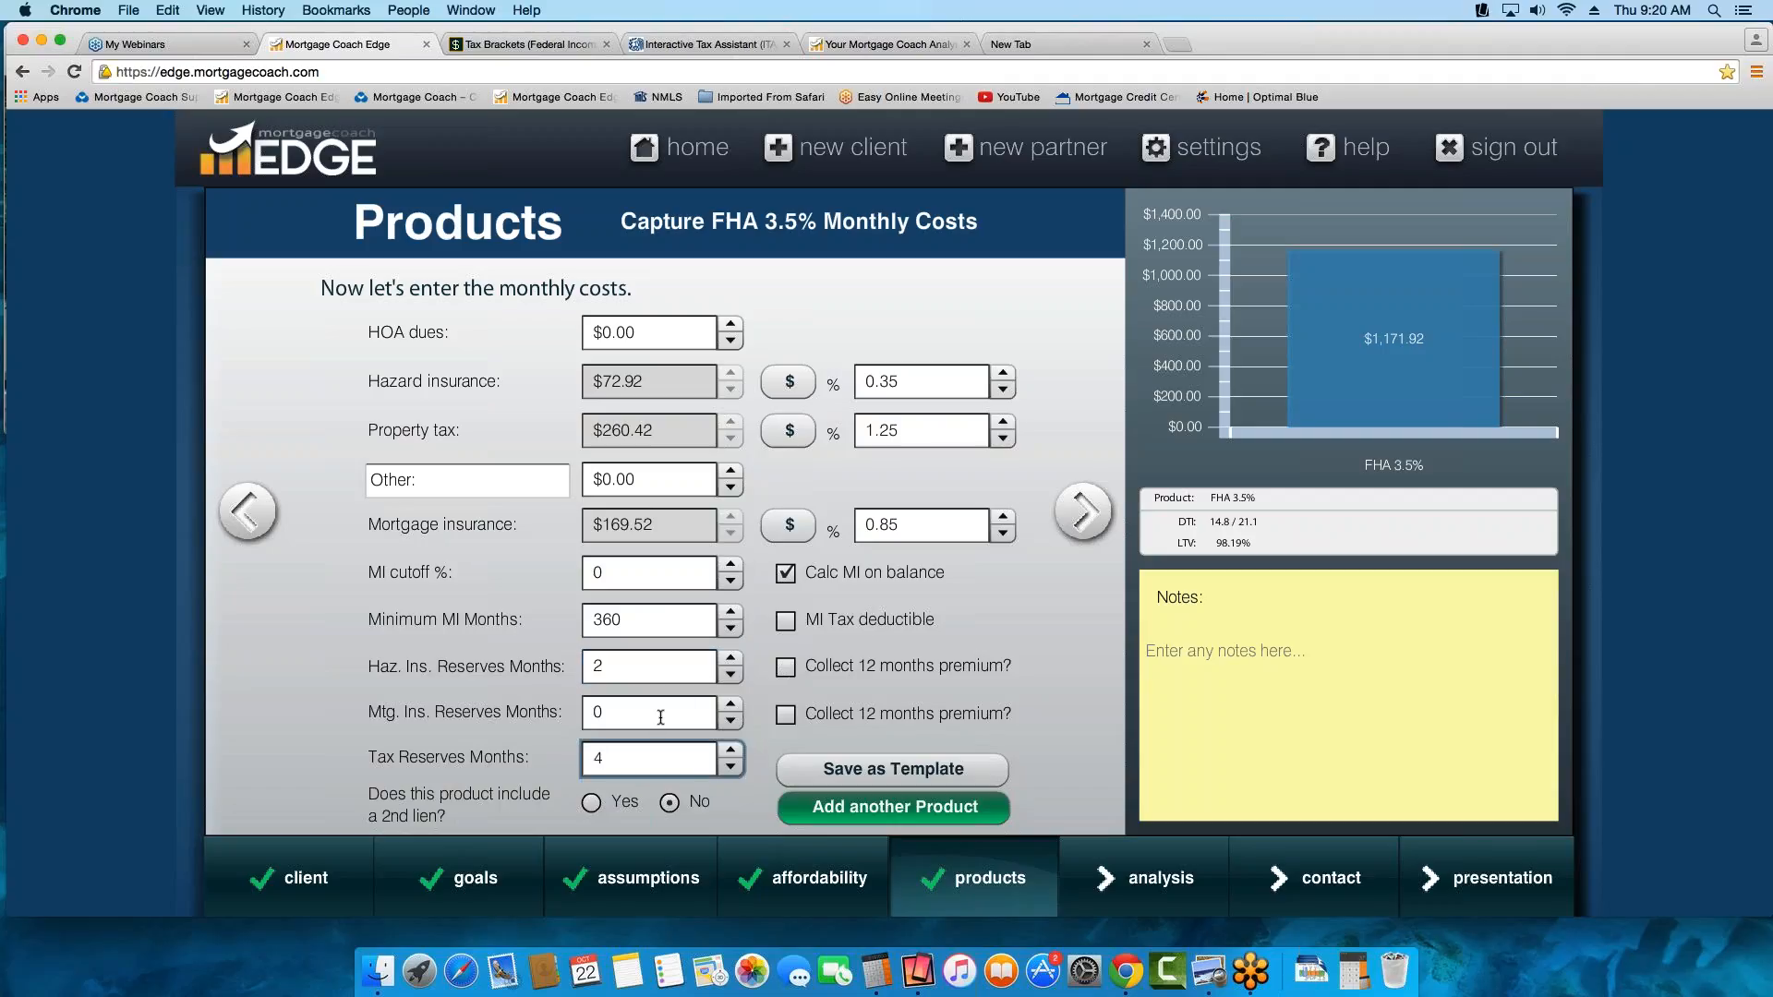
{"action": "left_click", "coordinate": [812, 671]}
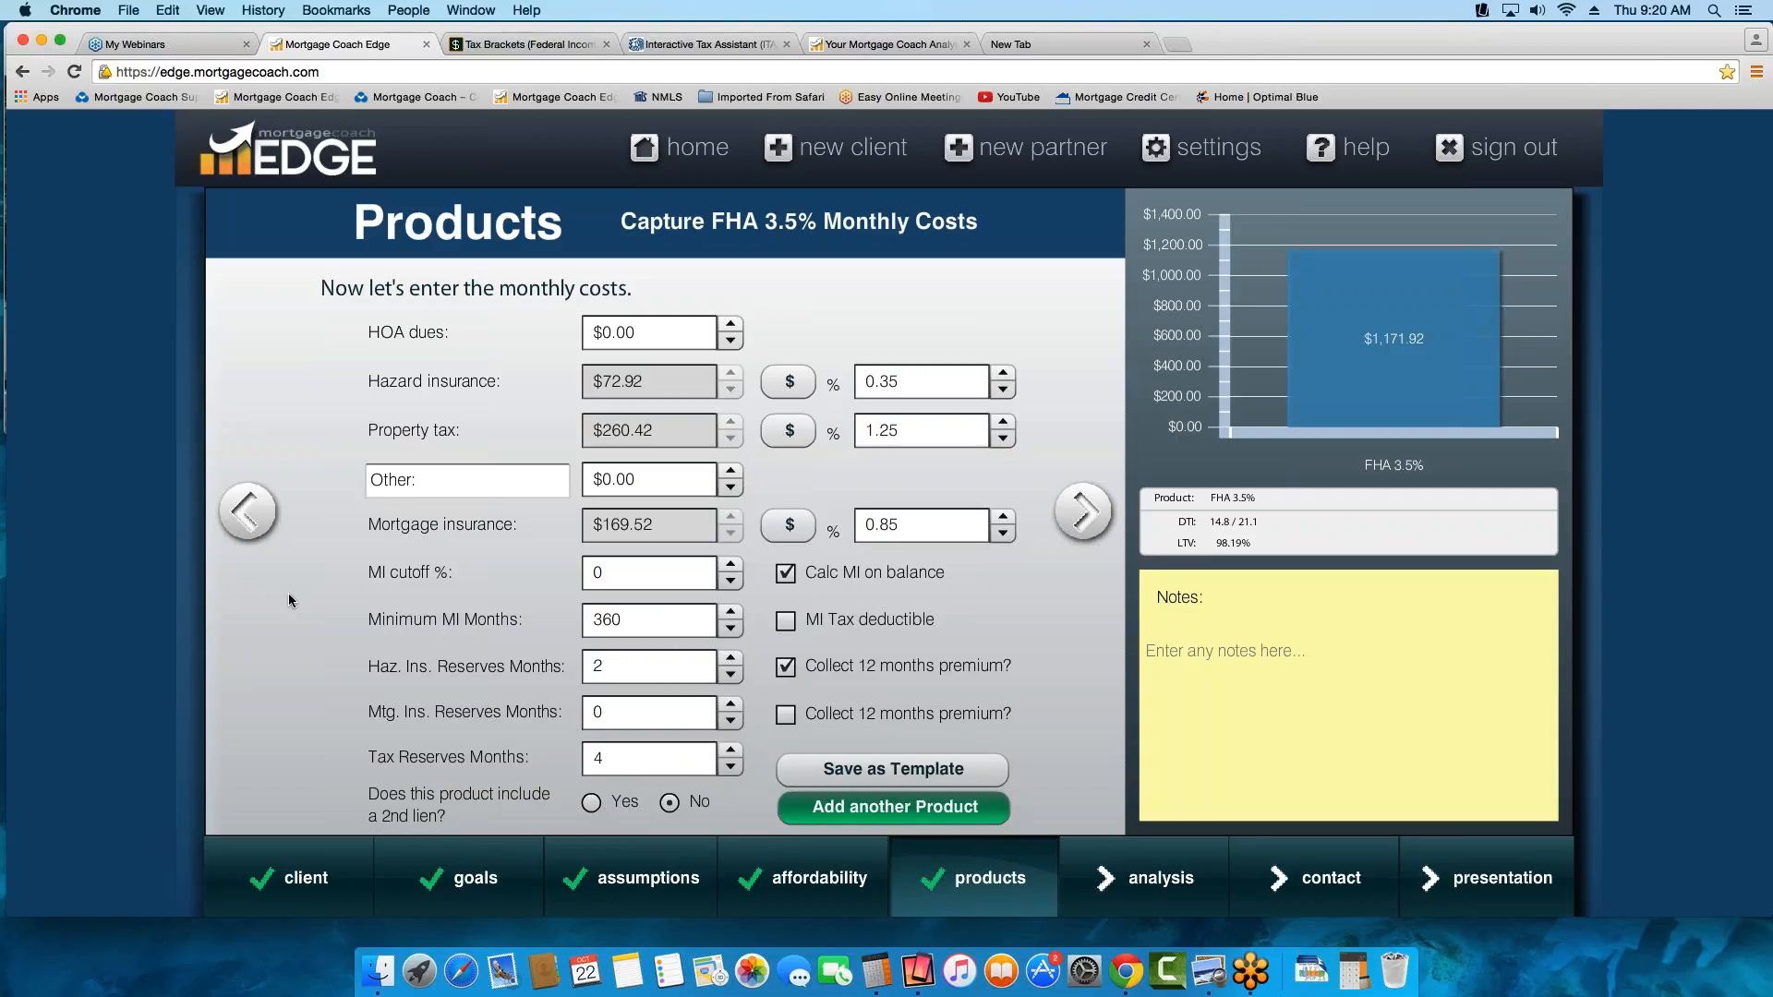
Delete the Hazard Insurance Reserves fee from the FHA 3.5% closing cost details and apply the costs to the loan
{"action": "left_click", "coordinate": [246, 514]}
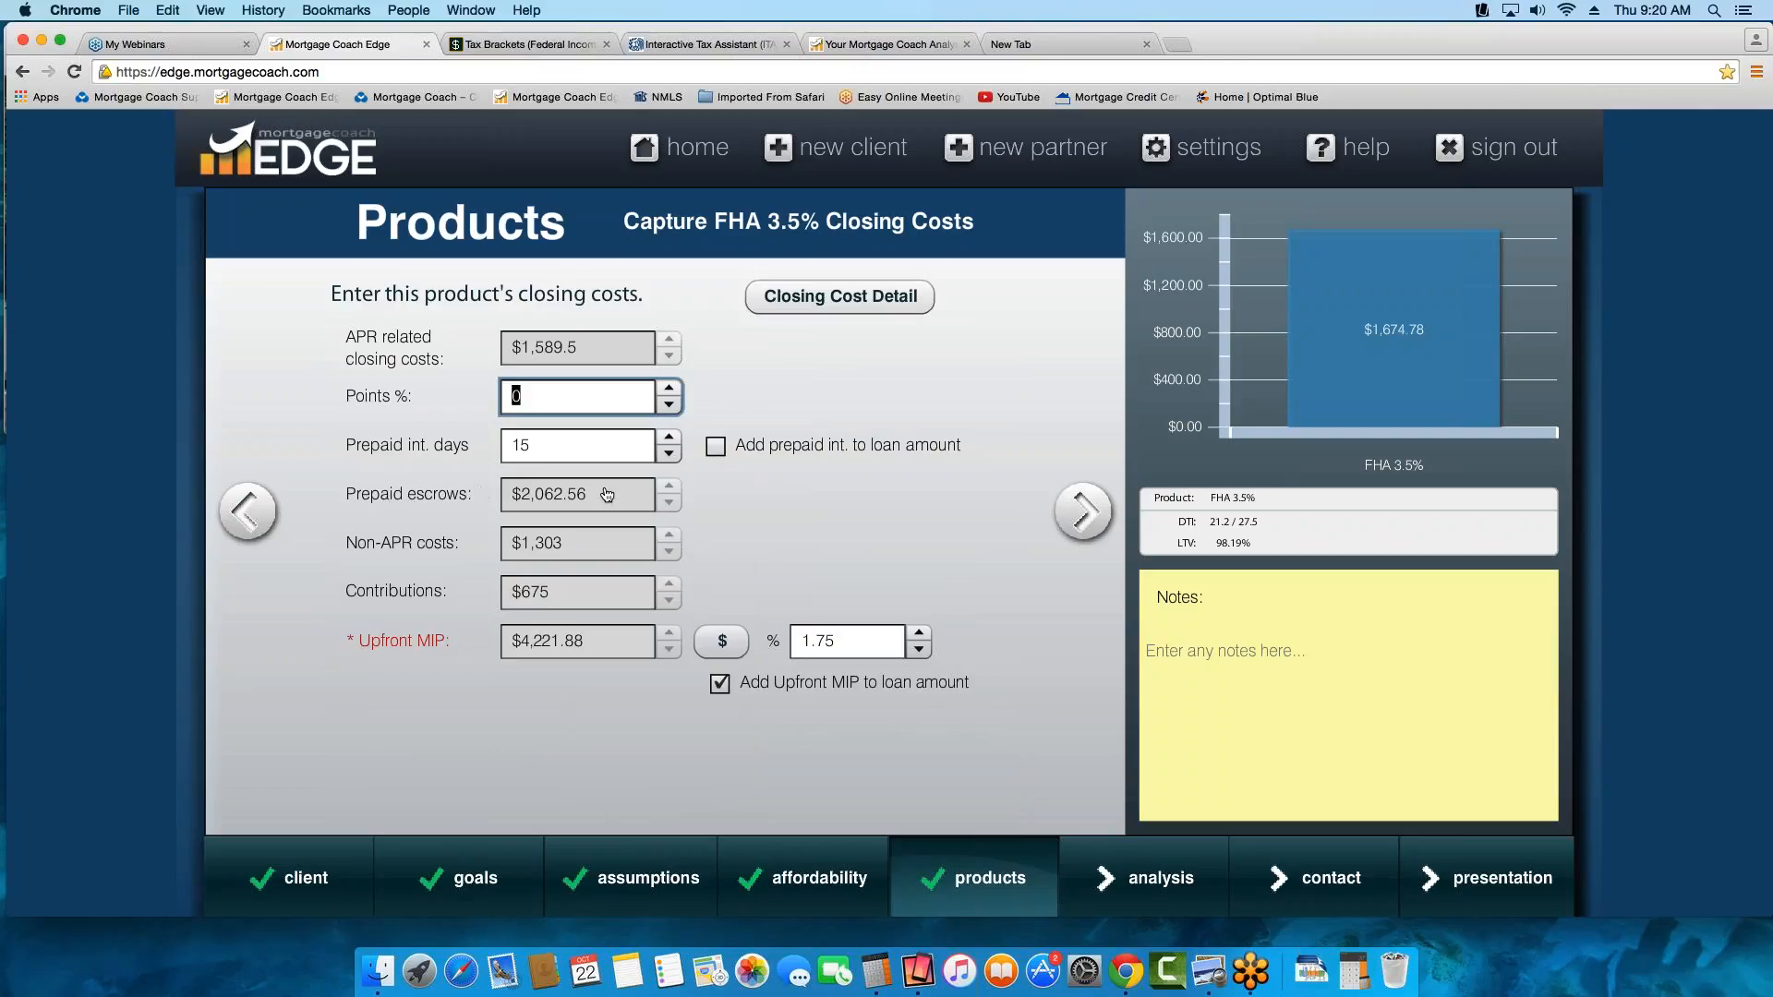
{"action": "left_click", "coordinate": [817, 302]}
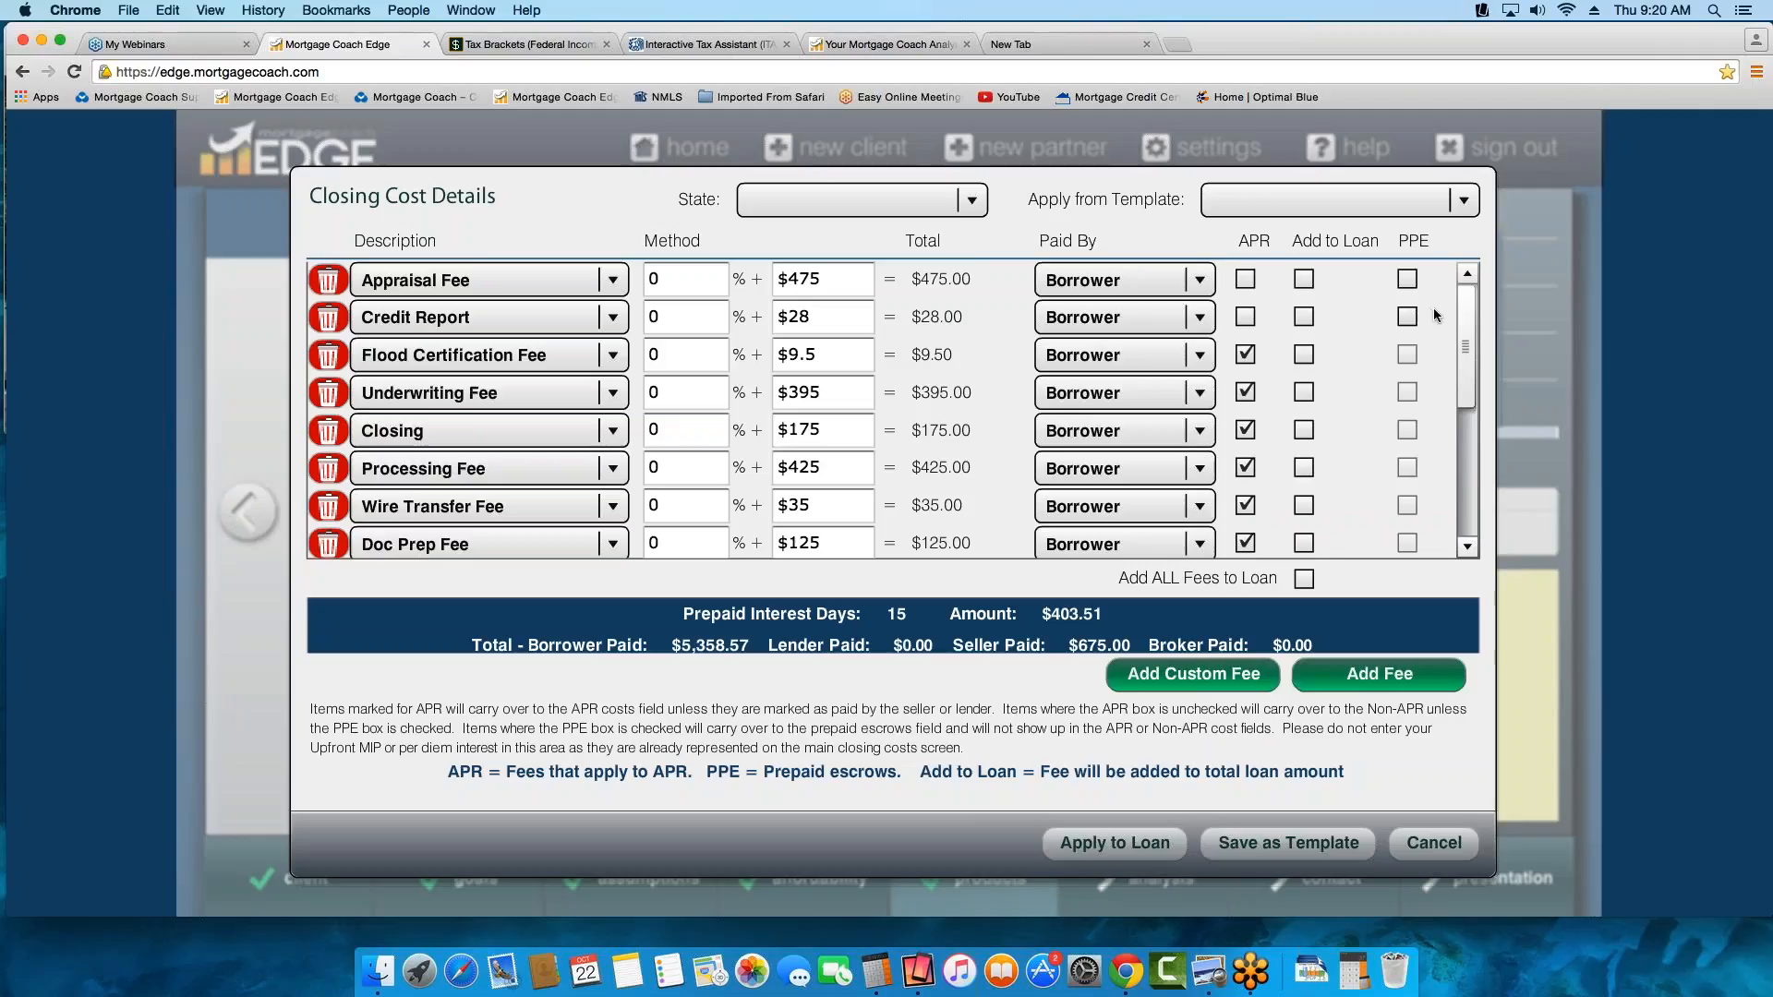
{"action": "left_click_drag", "start_coordinate": [1474, 323], "coordinate": [1465, 470]}
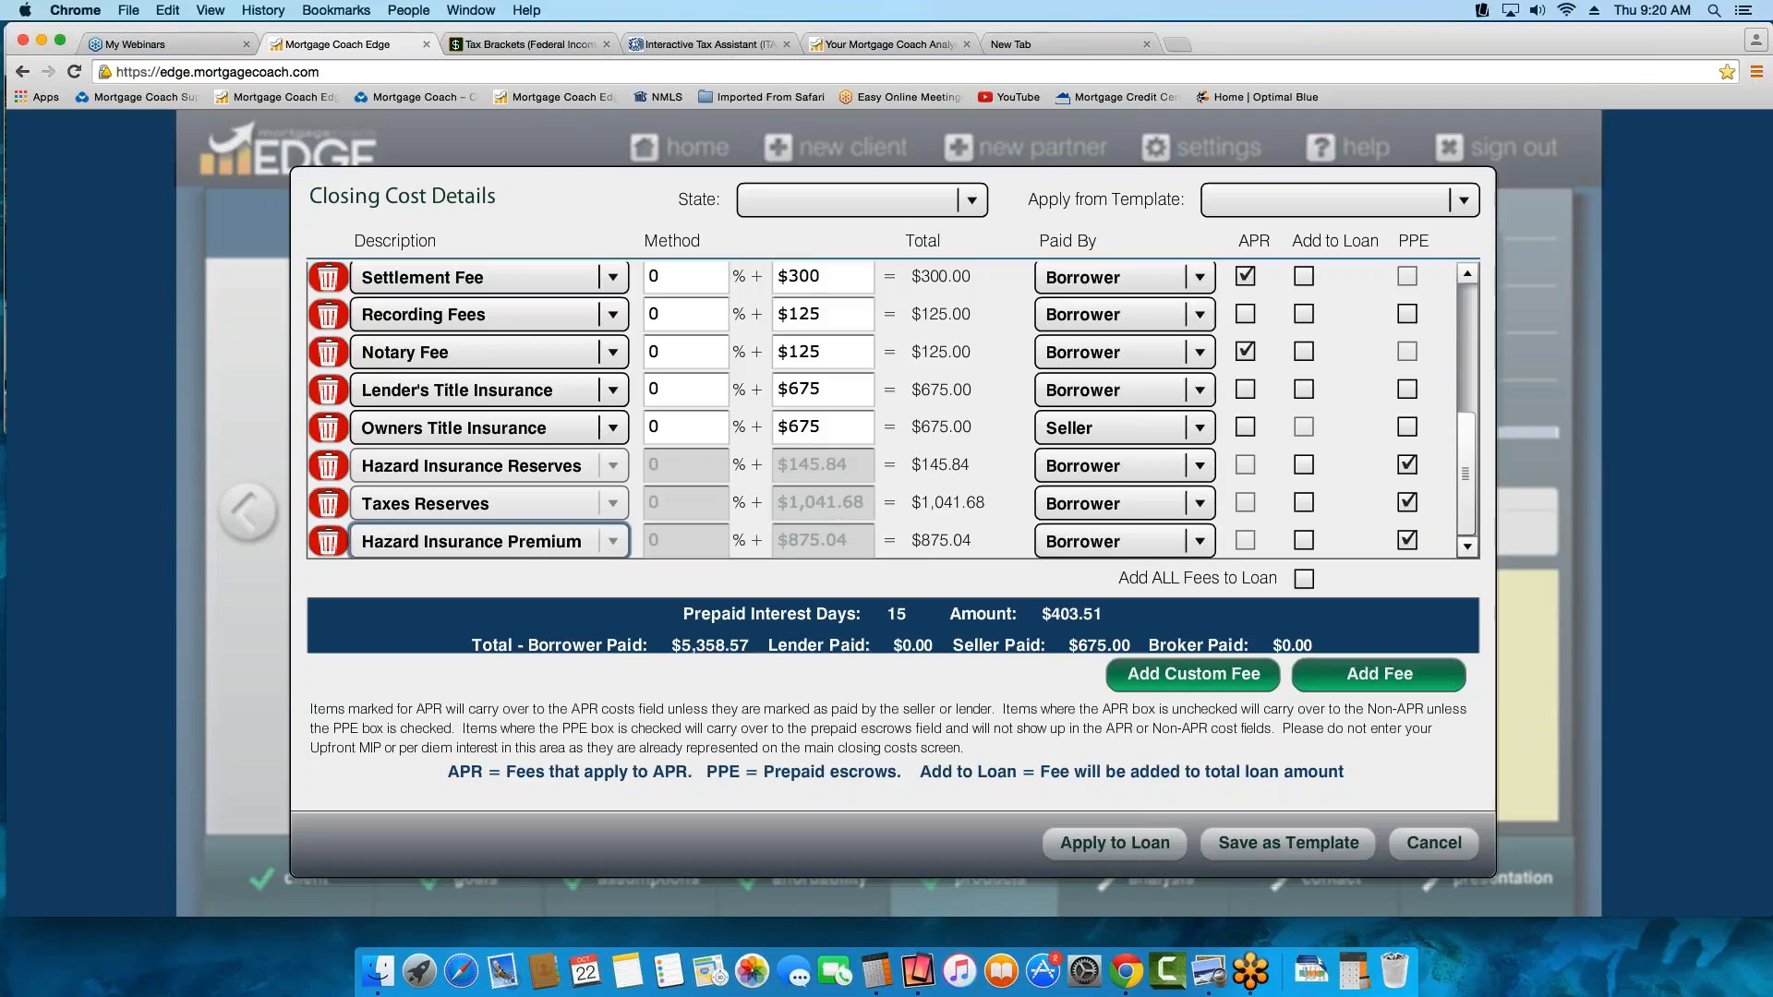
{"action": "left_click", "coordinate": [327, 466]}
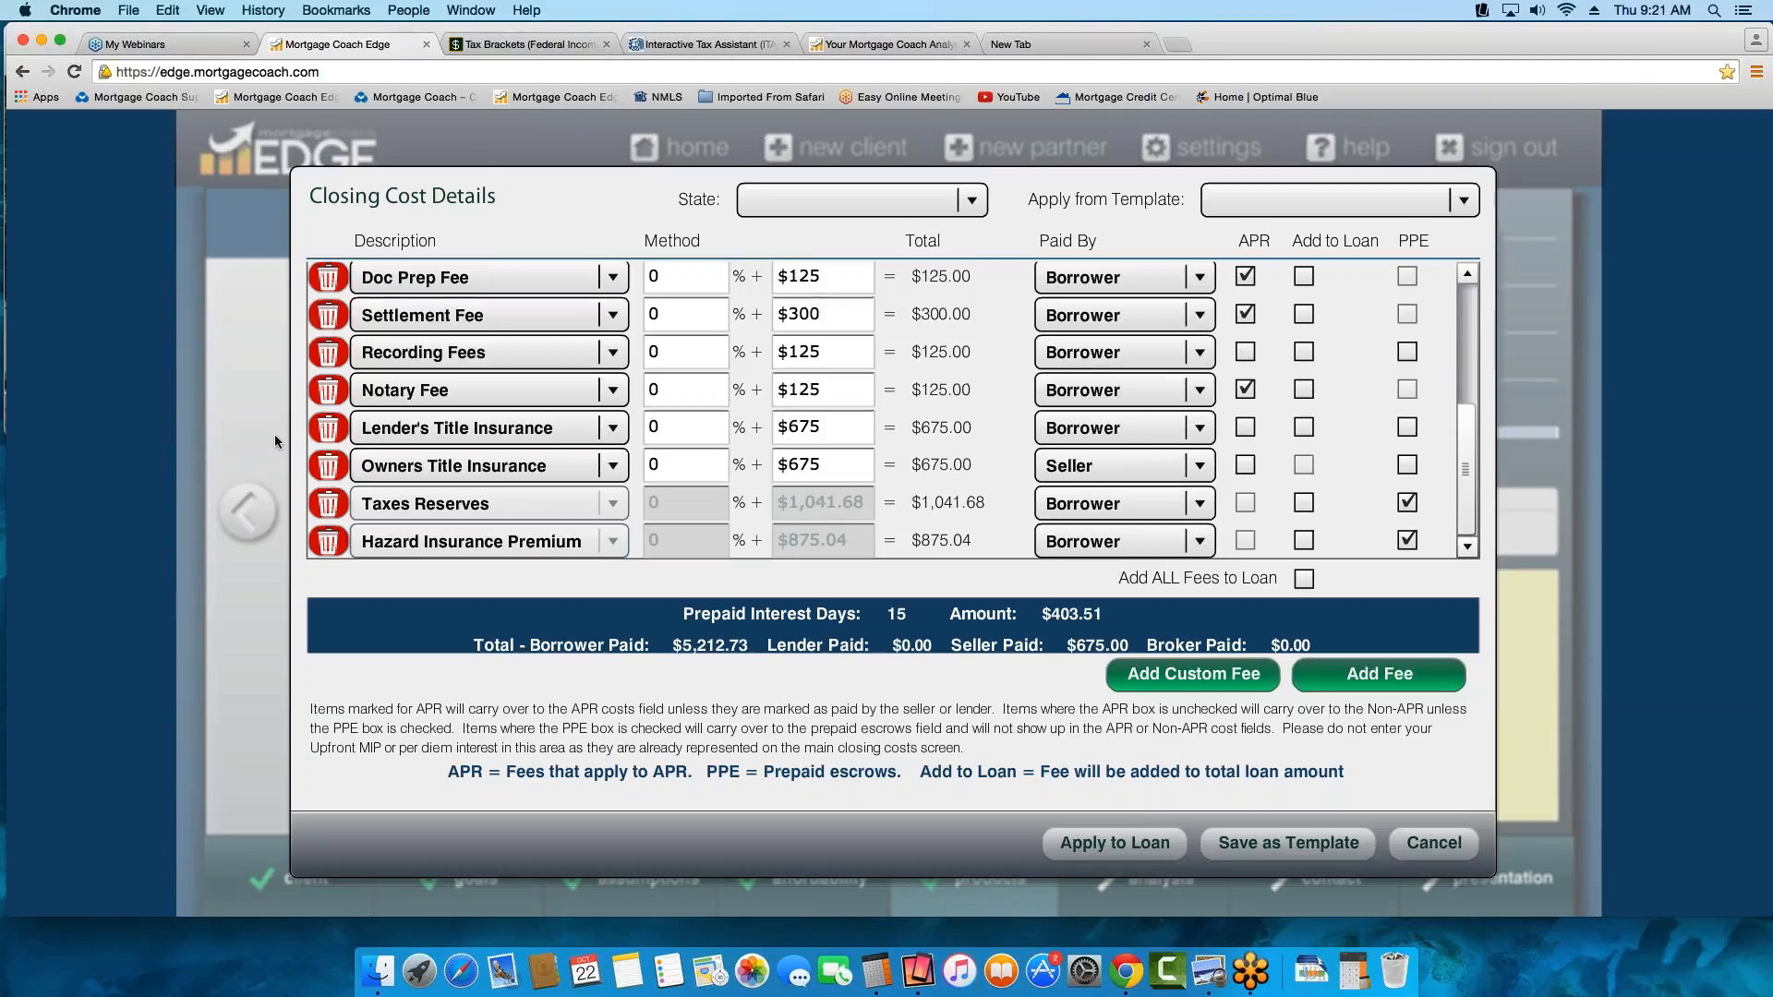
{"action": "left_click", "coordinate": [1101, 851]}
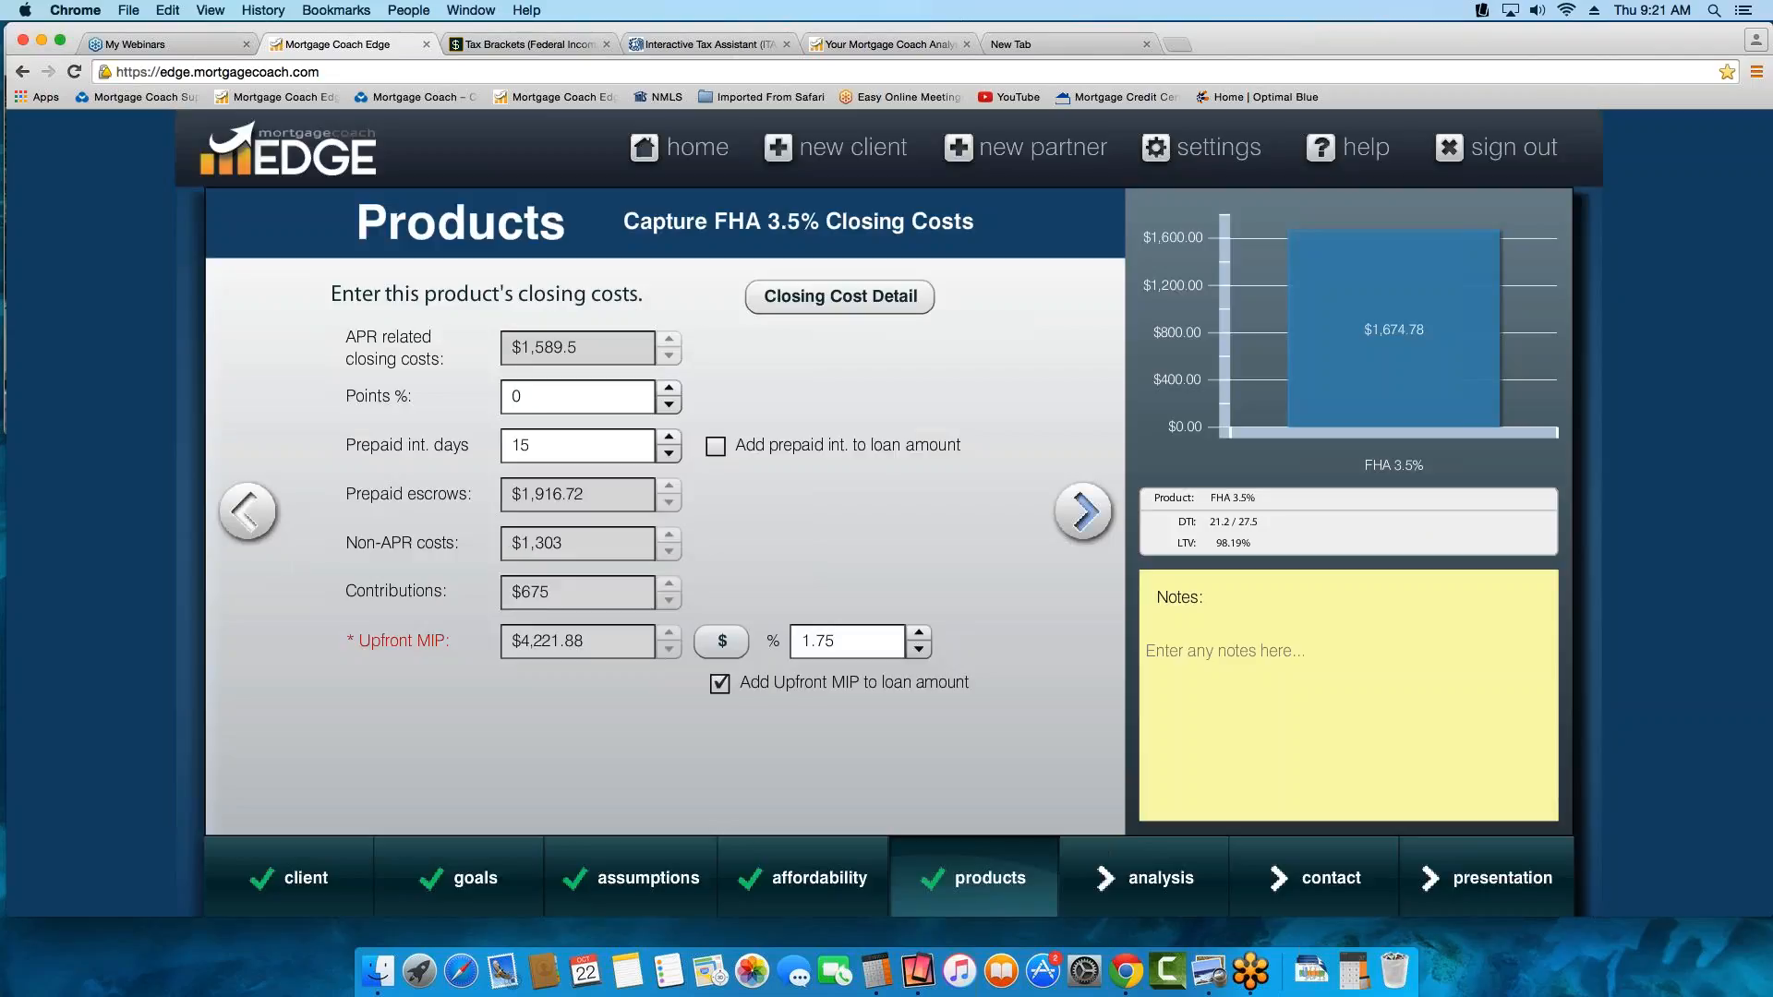
In the FHA 3.5% monthly costs, set the hazard insurance reserves back to 2 months
{"action": "left_click", "coordinate": [1068, 513]}
{"action": "left_click", "coordinate": [615, 665]}
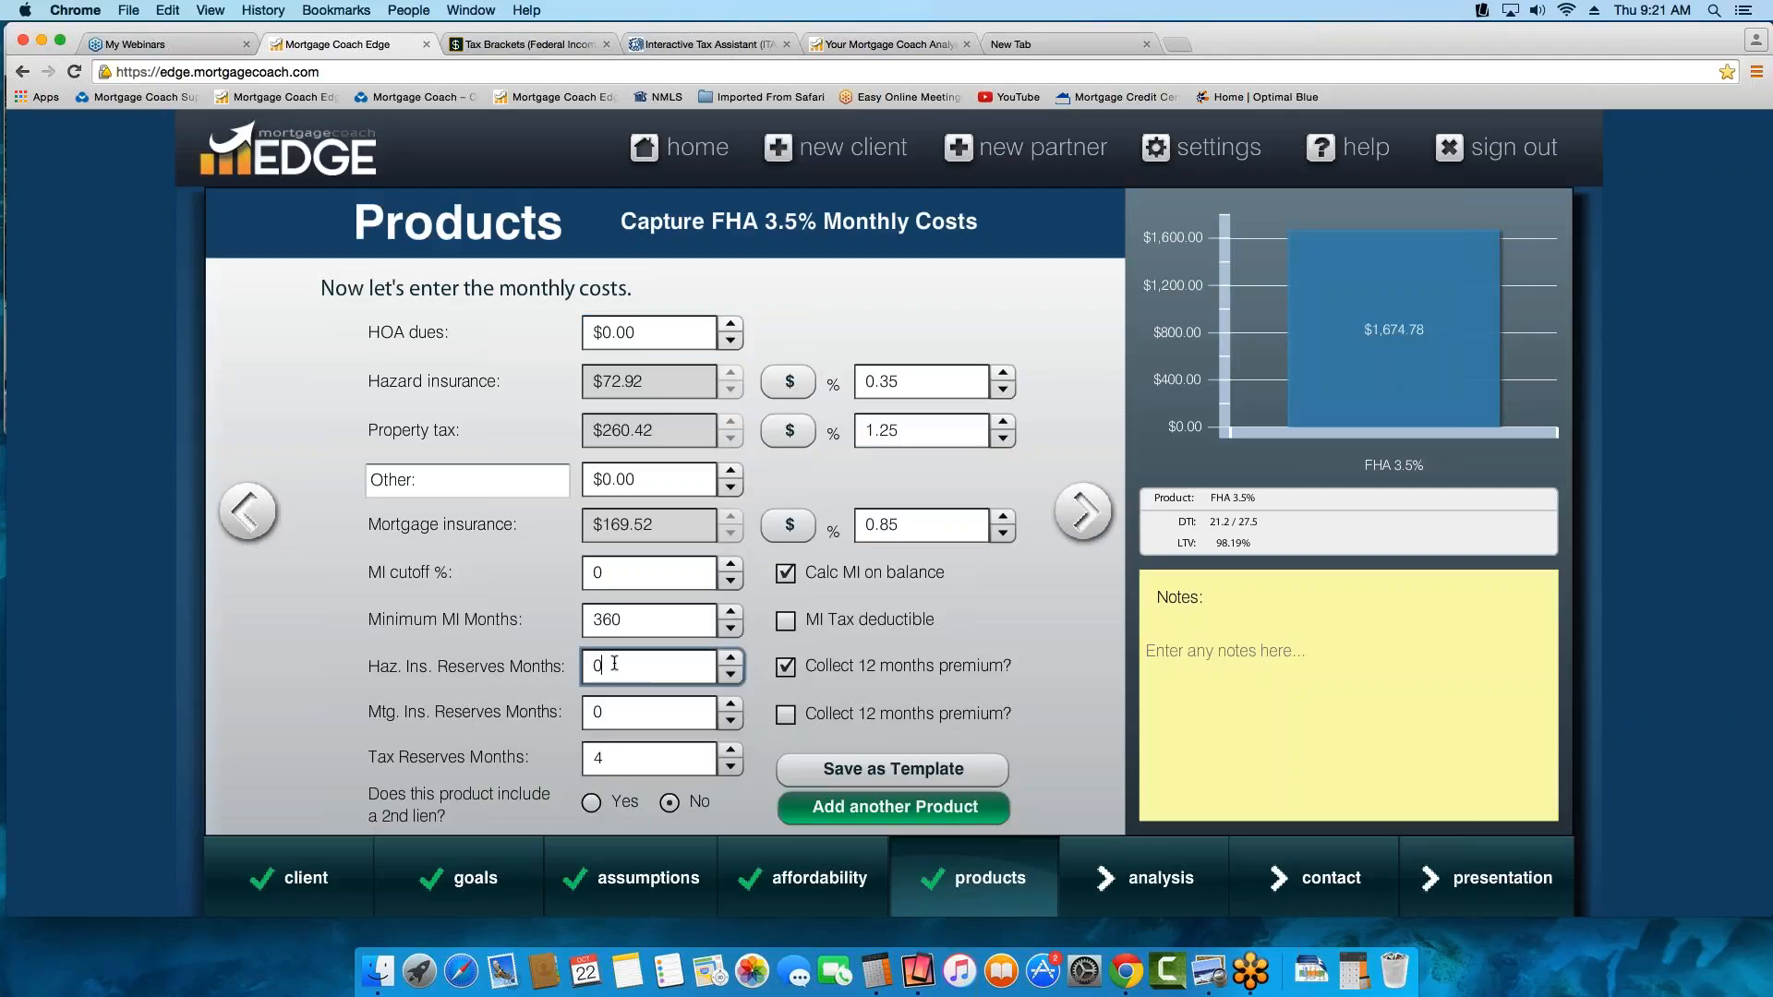
{"action": "left_click", "coordinate": [672, 672]}
{"action": "key", "text": "BackSpace"}
{"action": "type", "text": "2"}
{"action": "key", "text": "Tab"}
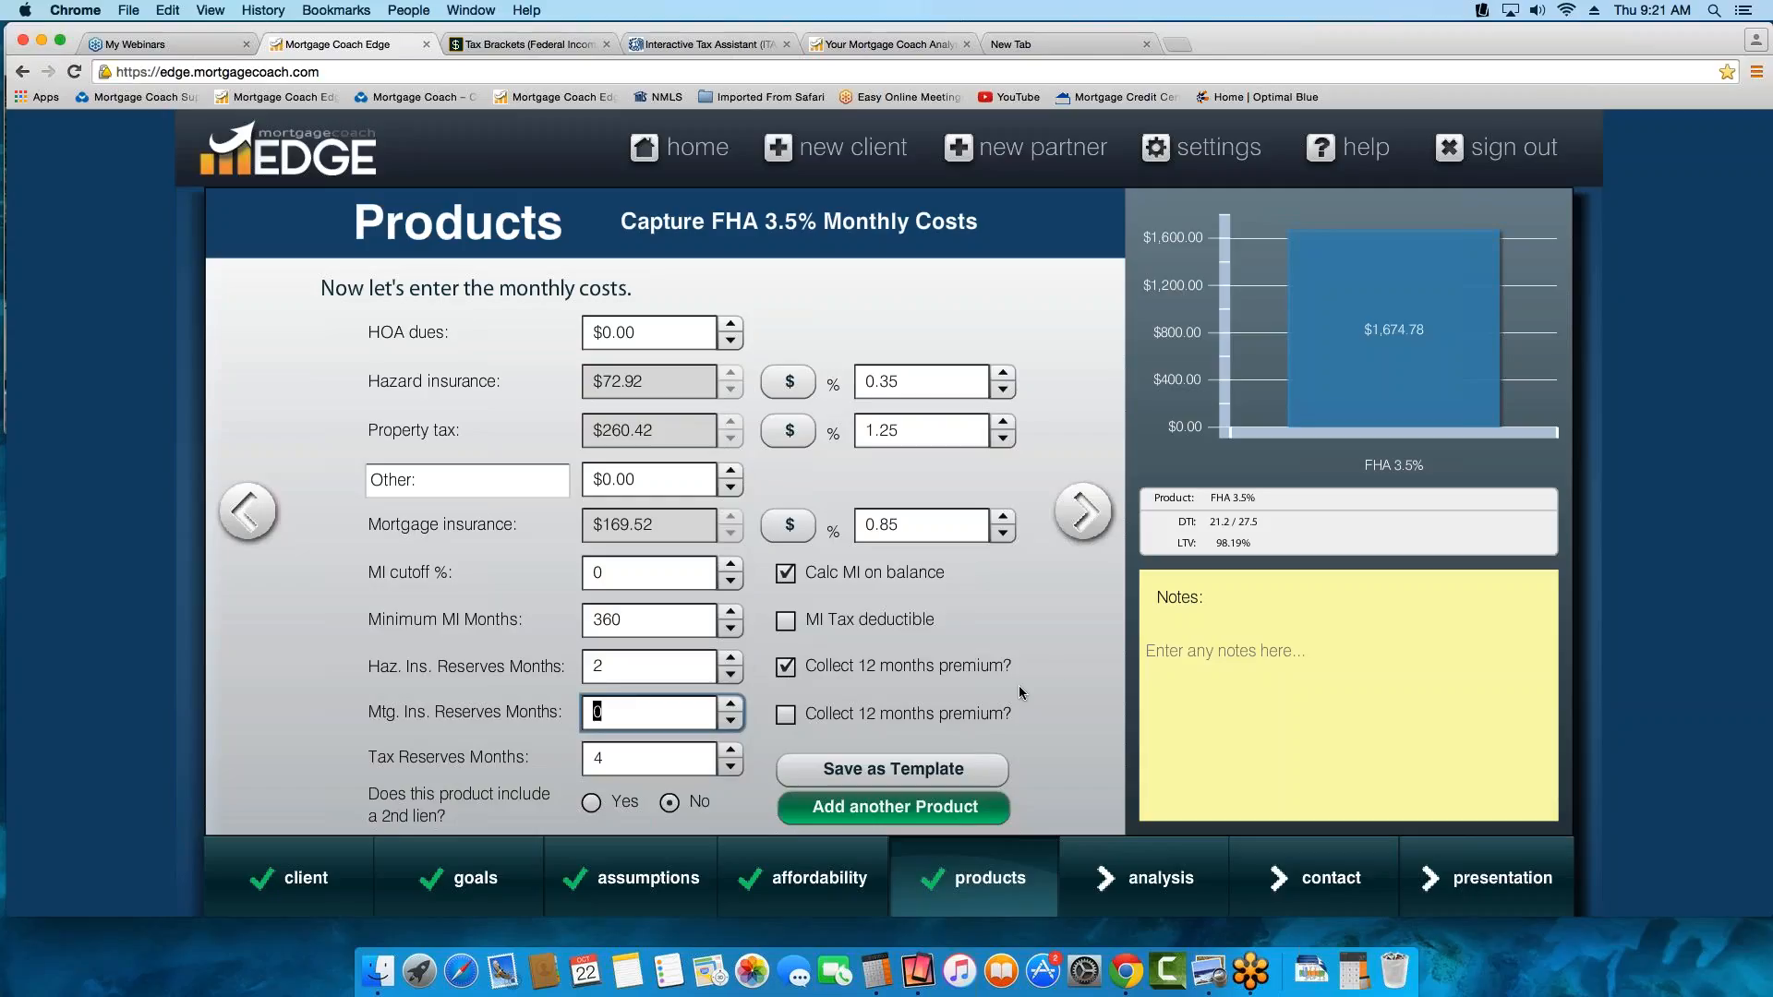
Add another product to the analysis and name it "VA zero dn"
{"action": "left_click", "coordinate": [932, 817]}
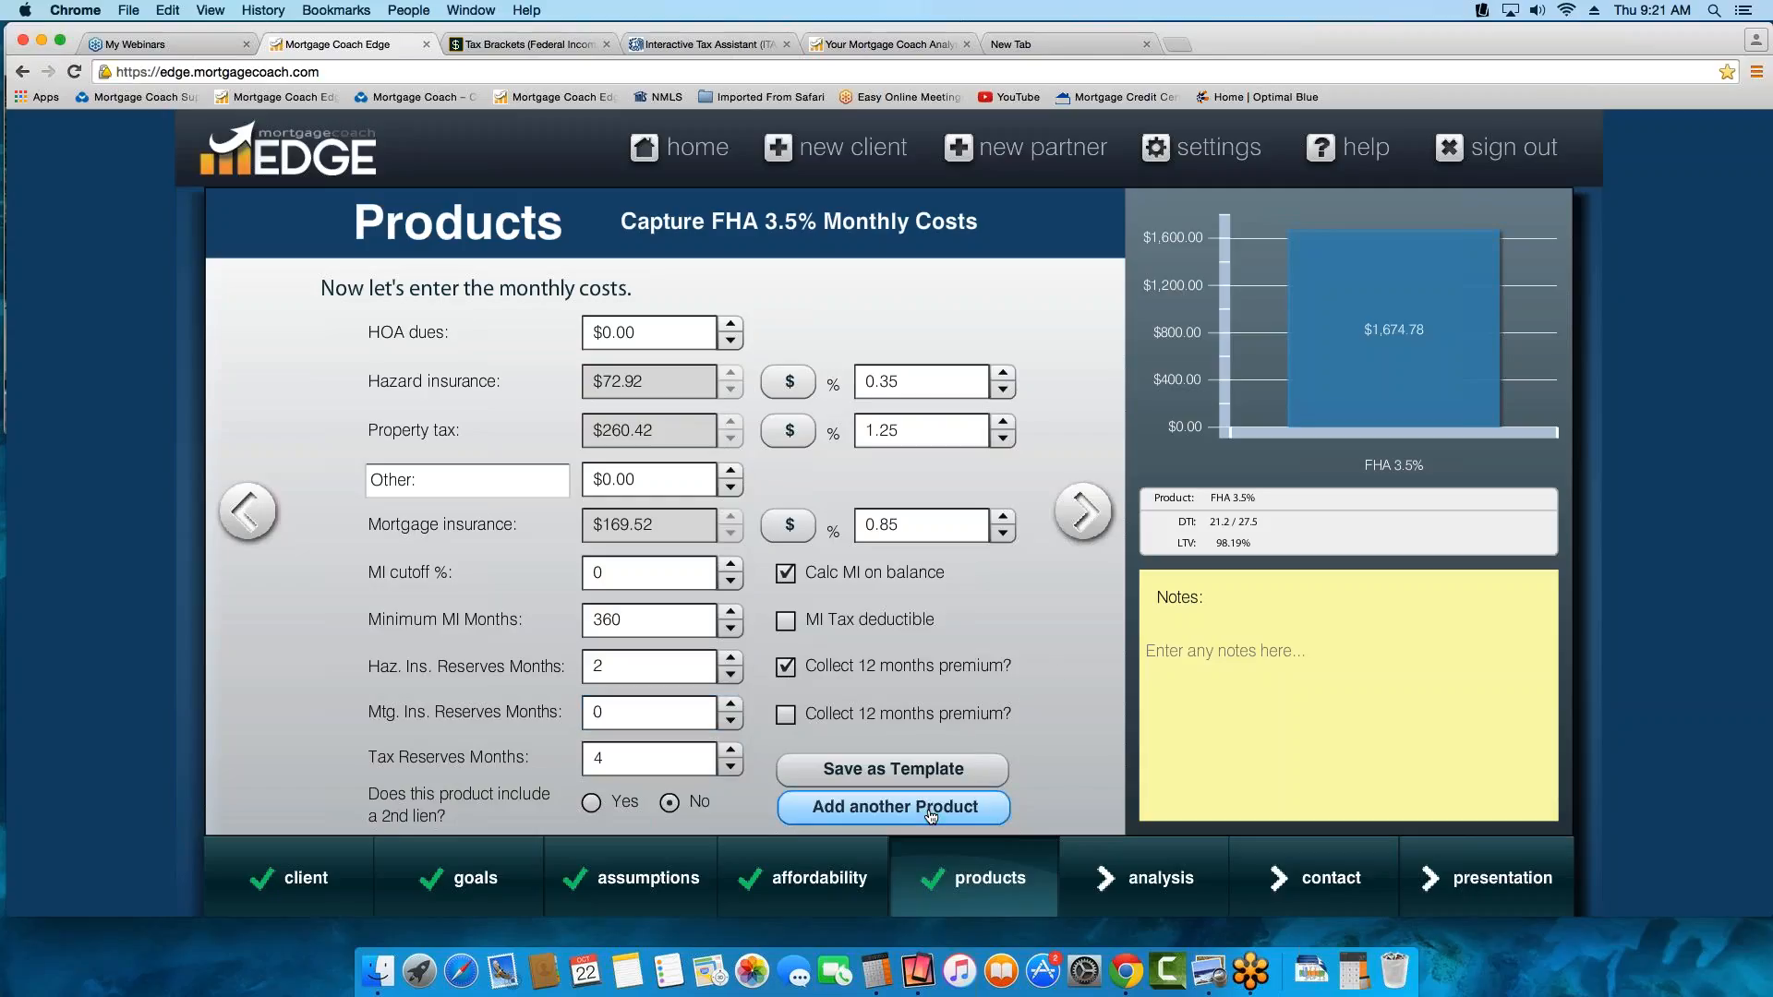
{"action": "left_click_drag", "start_coordinate": [695, 328], "coordinate": [327, 292]}
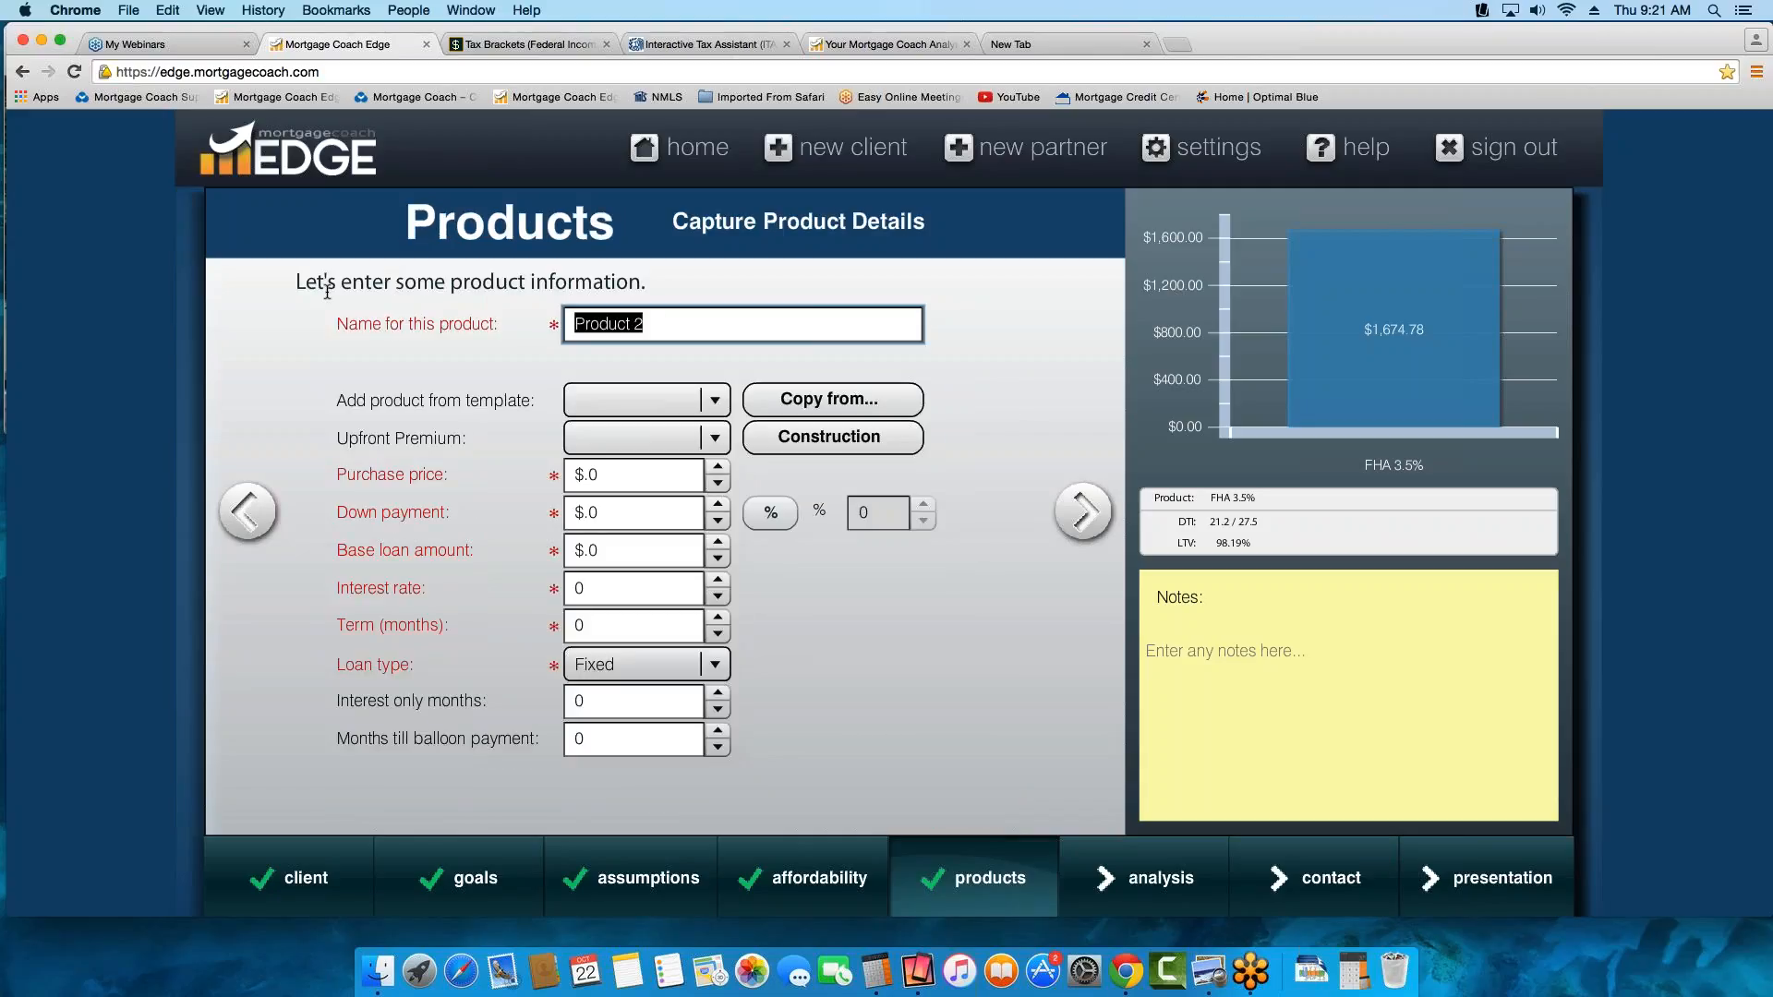
{"action": "type", "text": "VAS"}
{"action": "key", "text": "BackSpace"}
{"action": "type", "text": "Z"}
{"action": "key", "text": "BackSpace"}
{"action": "type", "text": "zero dn"}
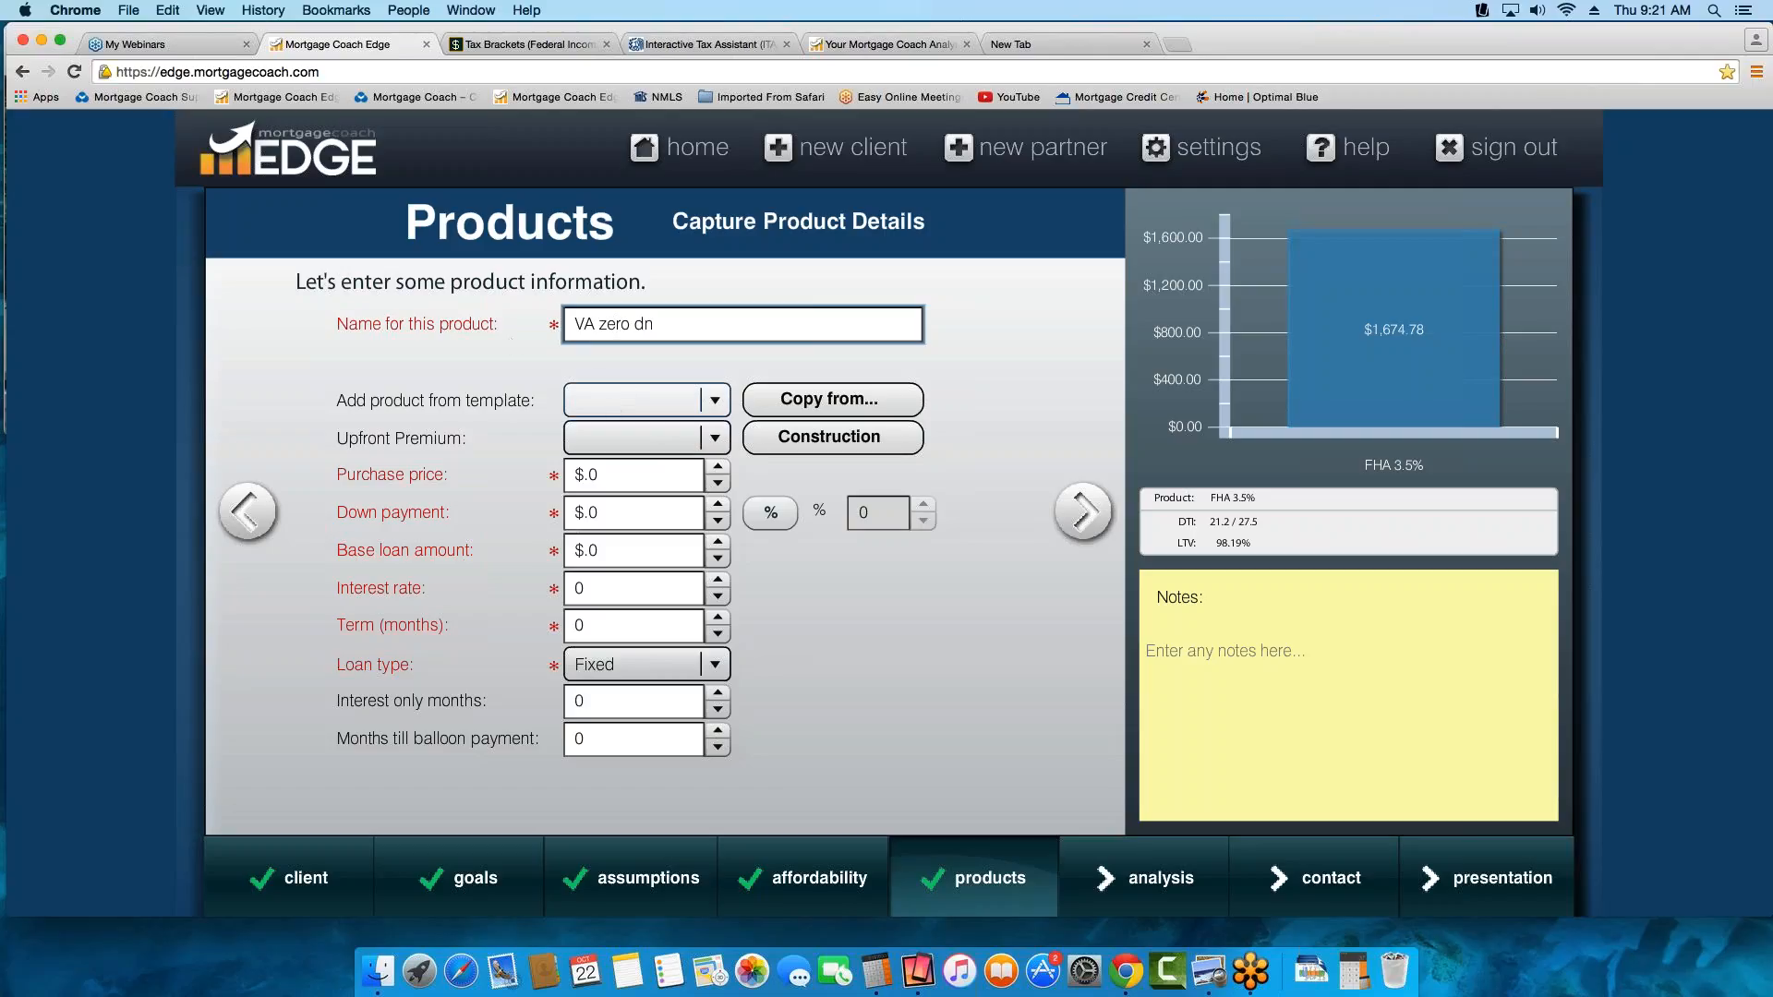
Copy the FHA 3.5% product's data into the VA zero dn product
{"action": "left_click", "coordinate": [819, 401]}
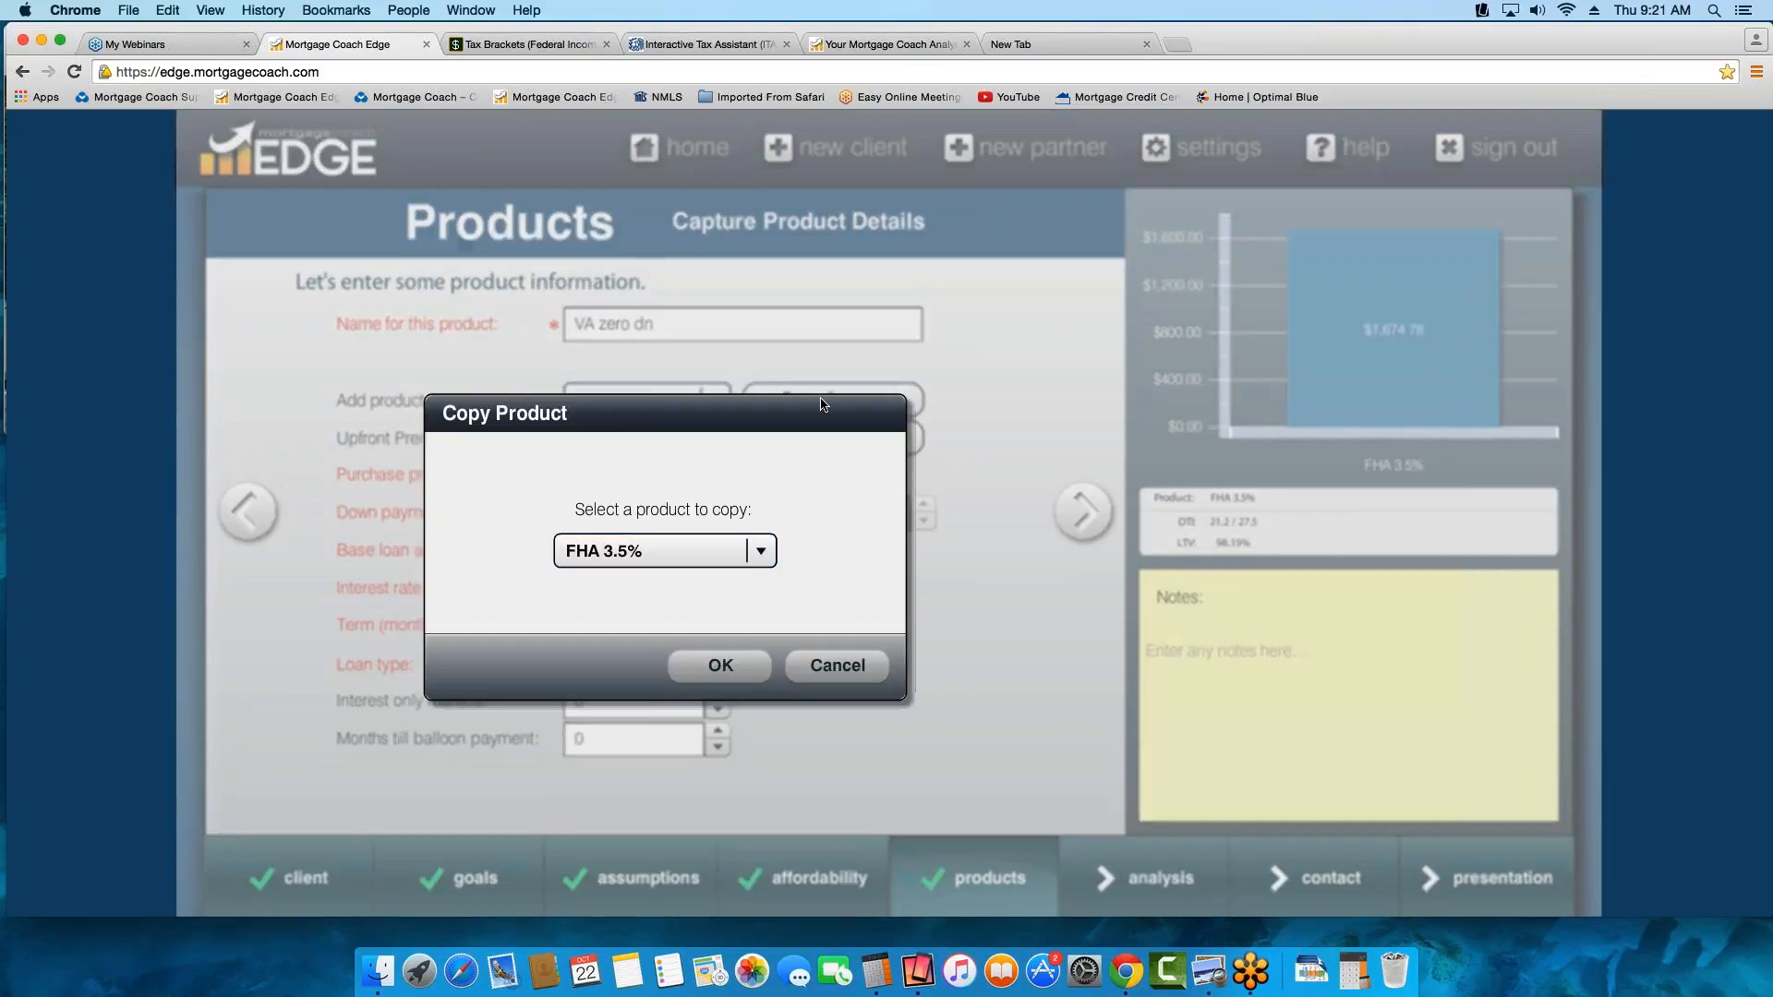
{"action": "left_click", "coordinate": [749, 552]}
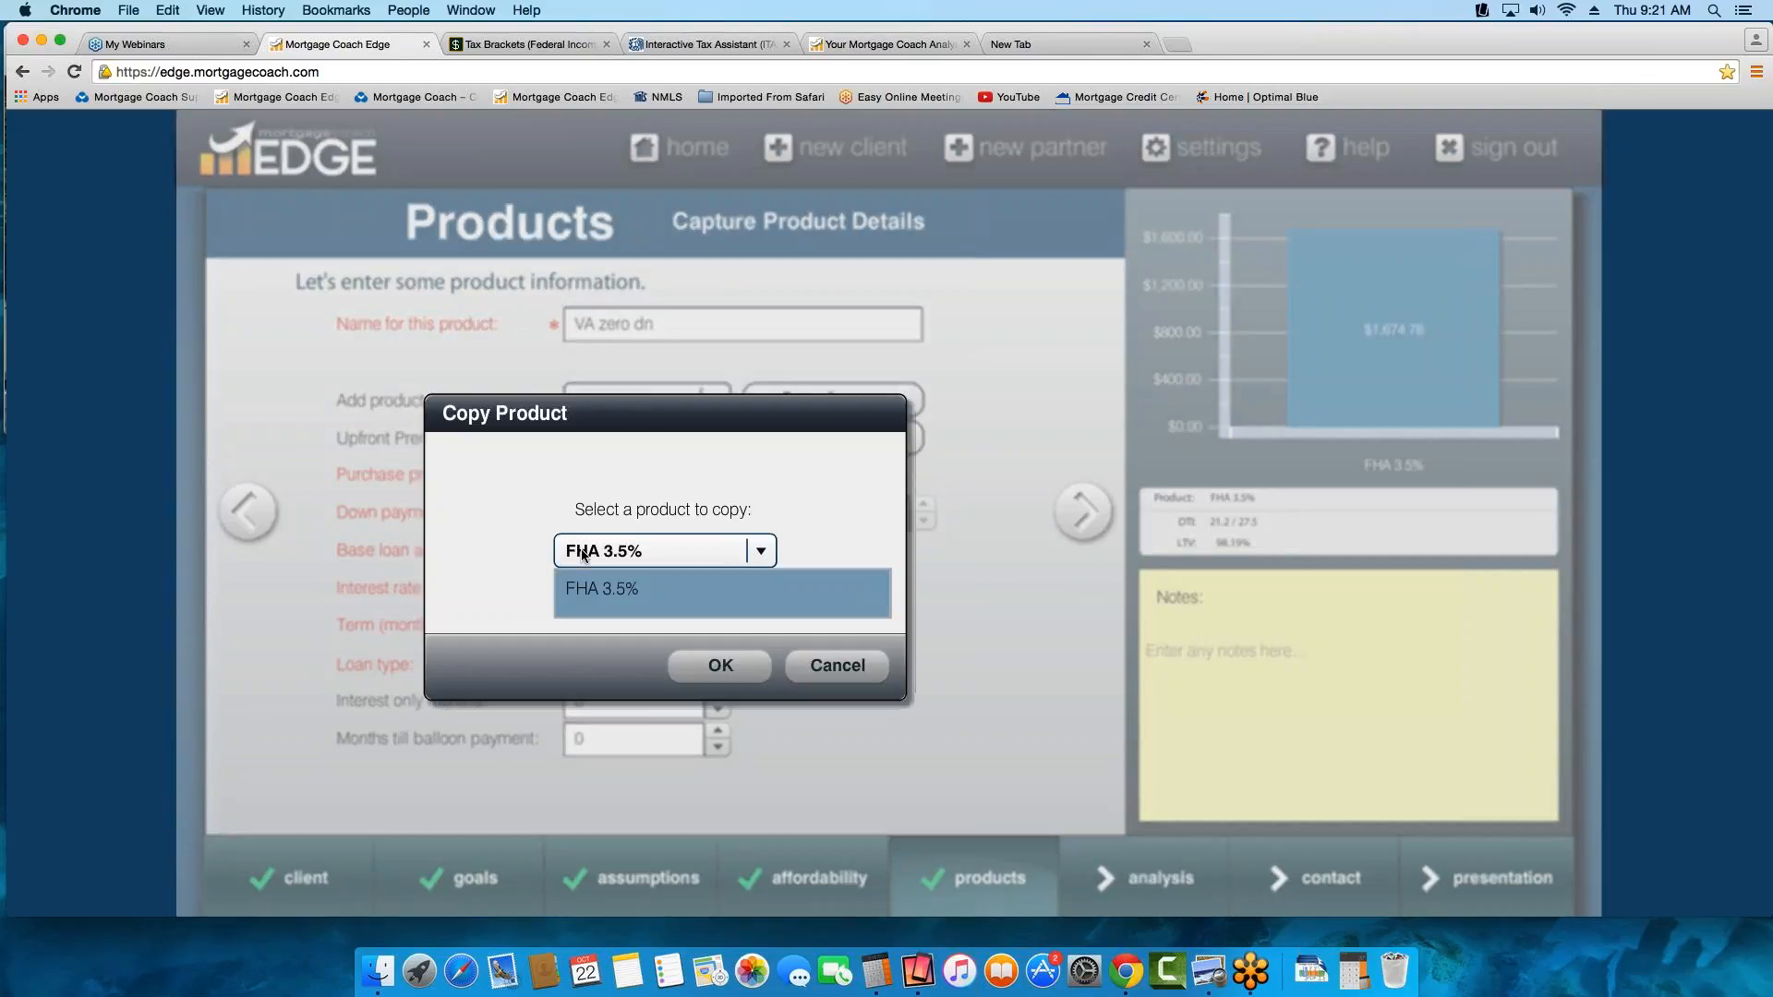
{"action": "left_click", "coordinate": [721, 666]}
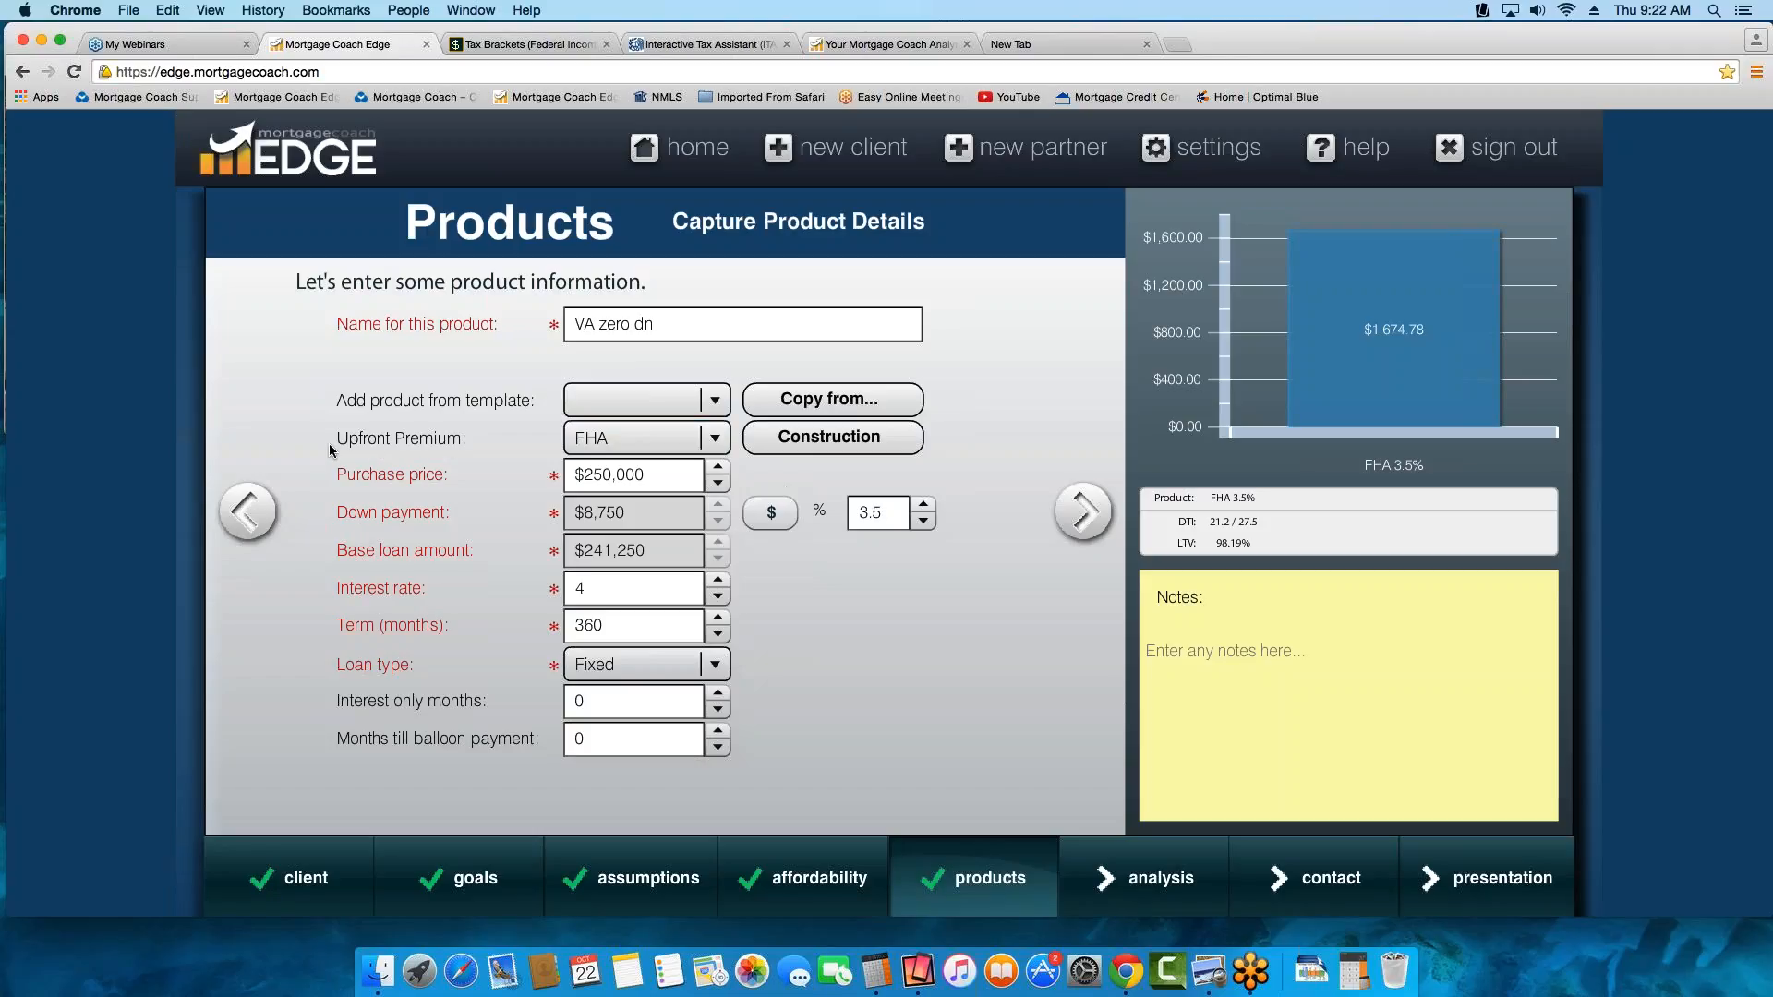
Set the VA zero dn product's upfront premium to VA and its down payment to 0%
{"action": "left_click", "coordinate": [619, 438]}
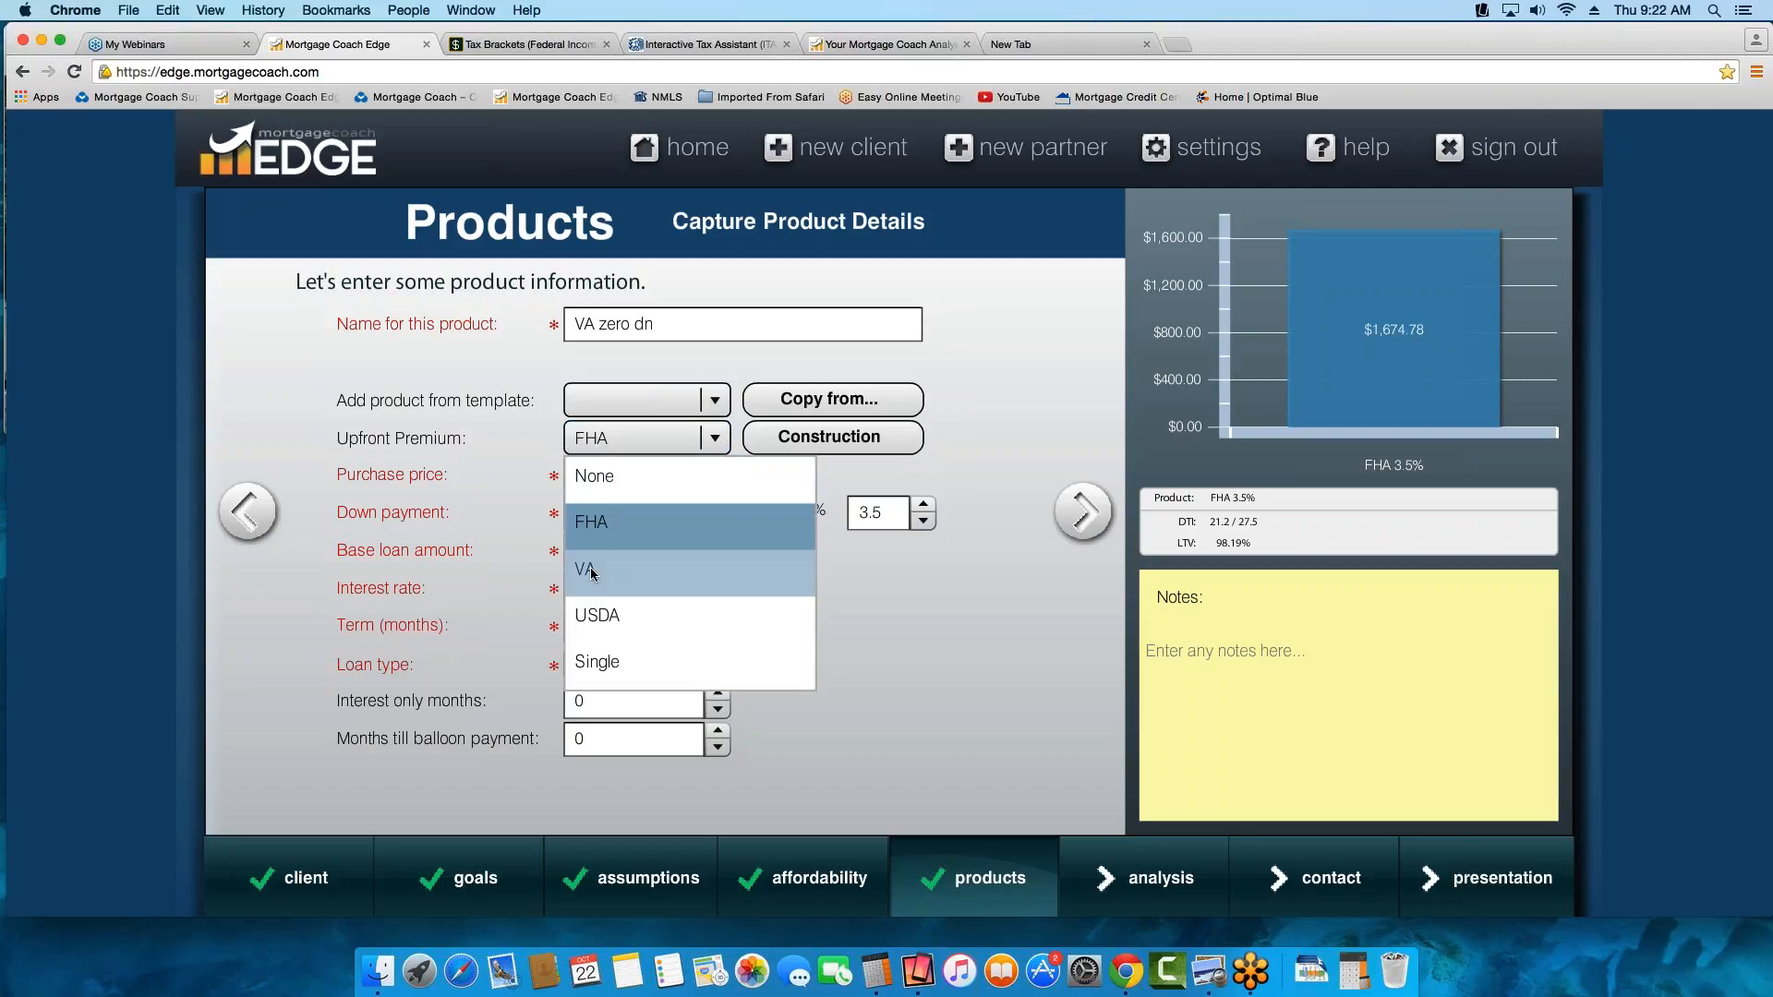
{"action": "left_click", "coordinate": [591, 571]}
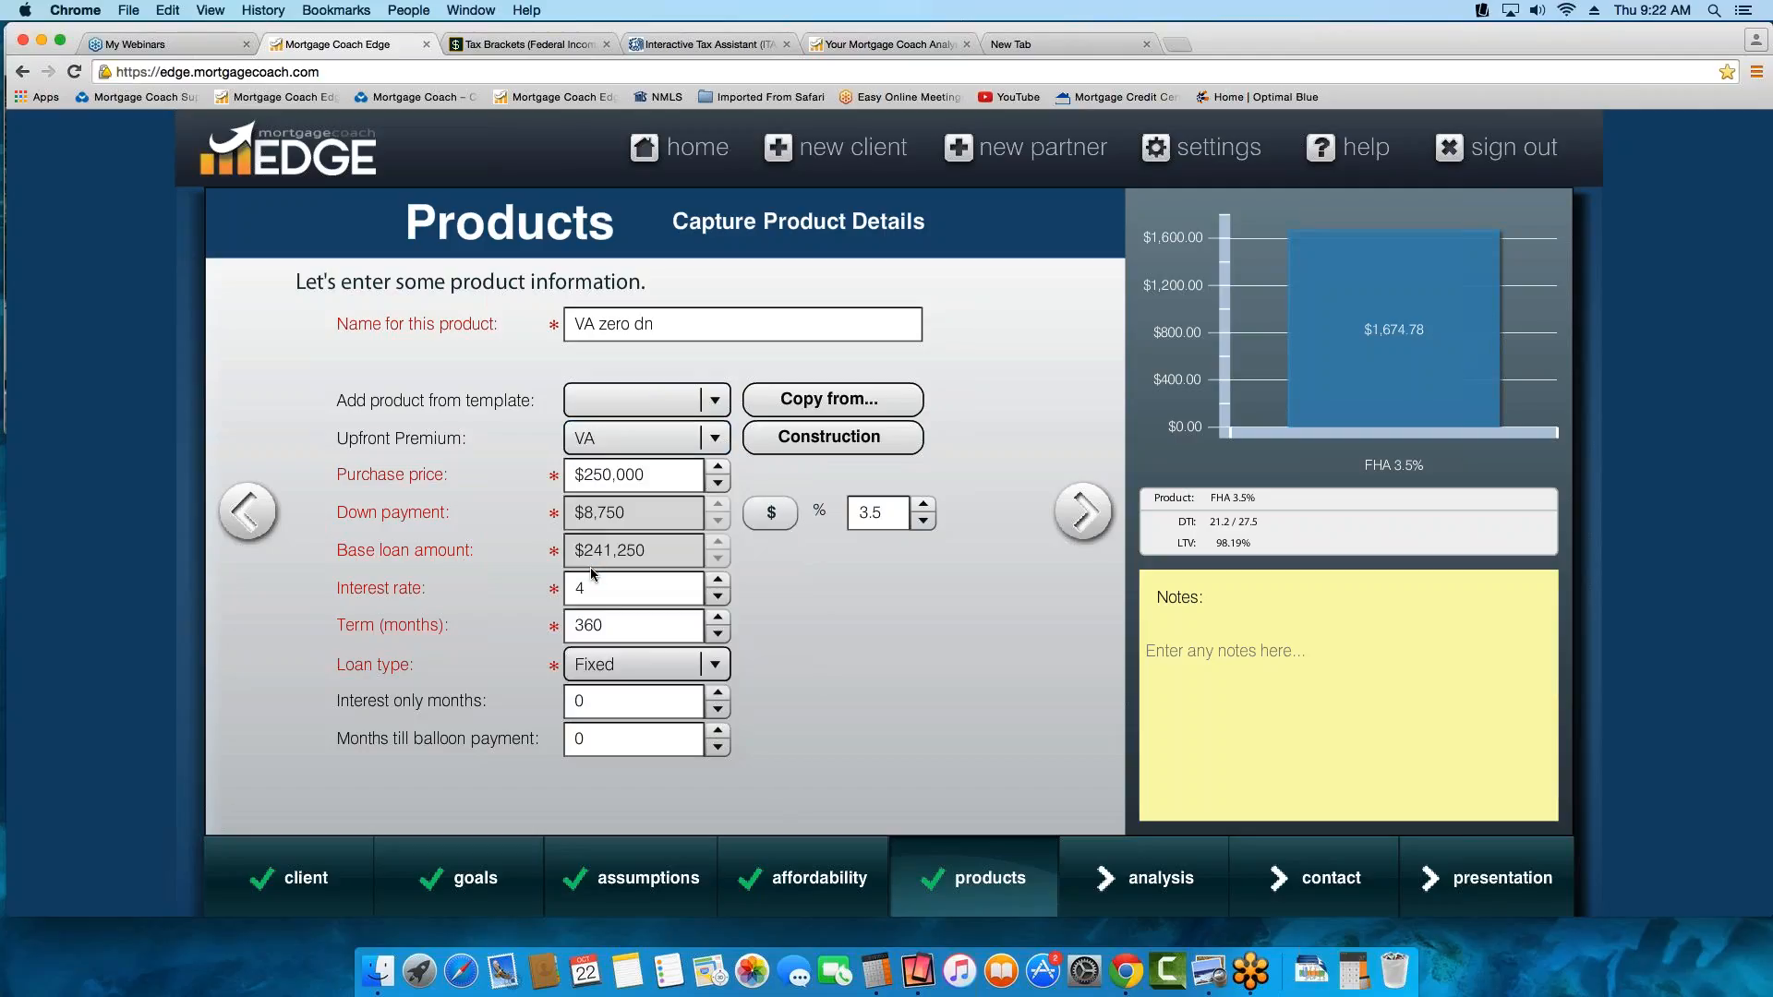
{"action": "left_click", "coordinate": [898, 509]}
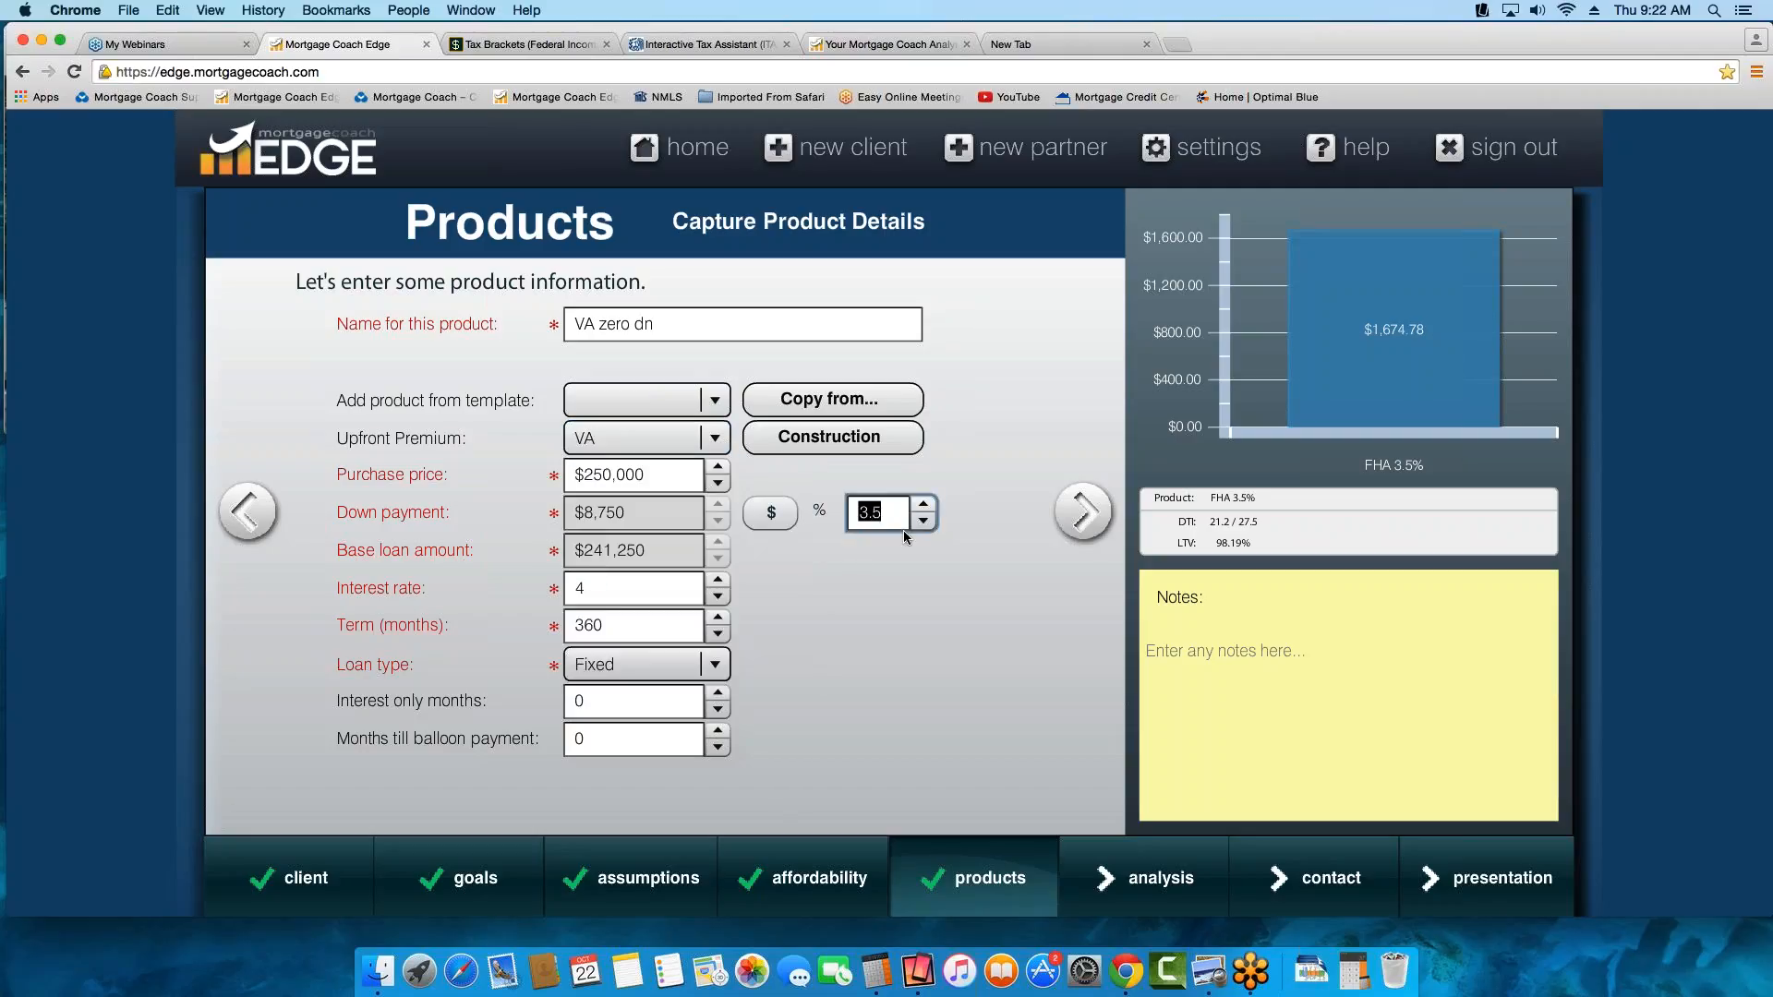
{"action": "type", "text": "0"}
{"action": "key", "text": "Tab"}
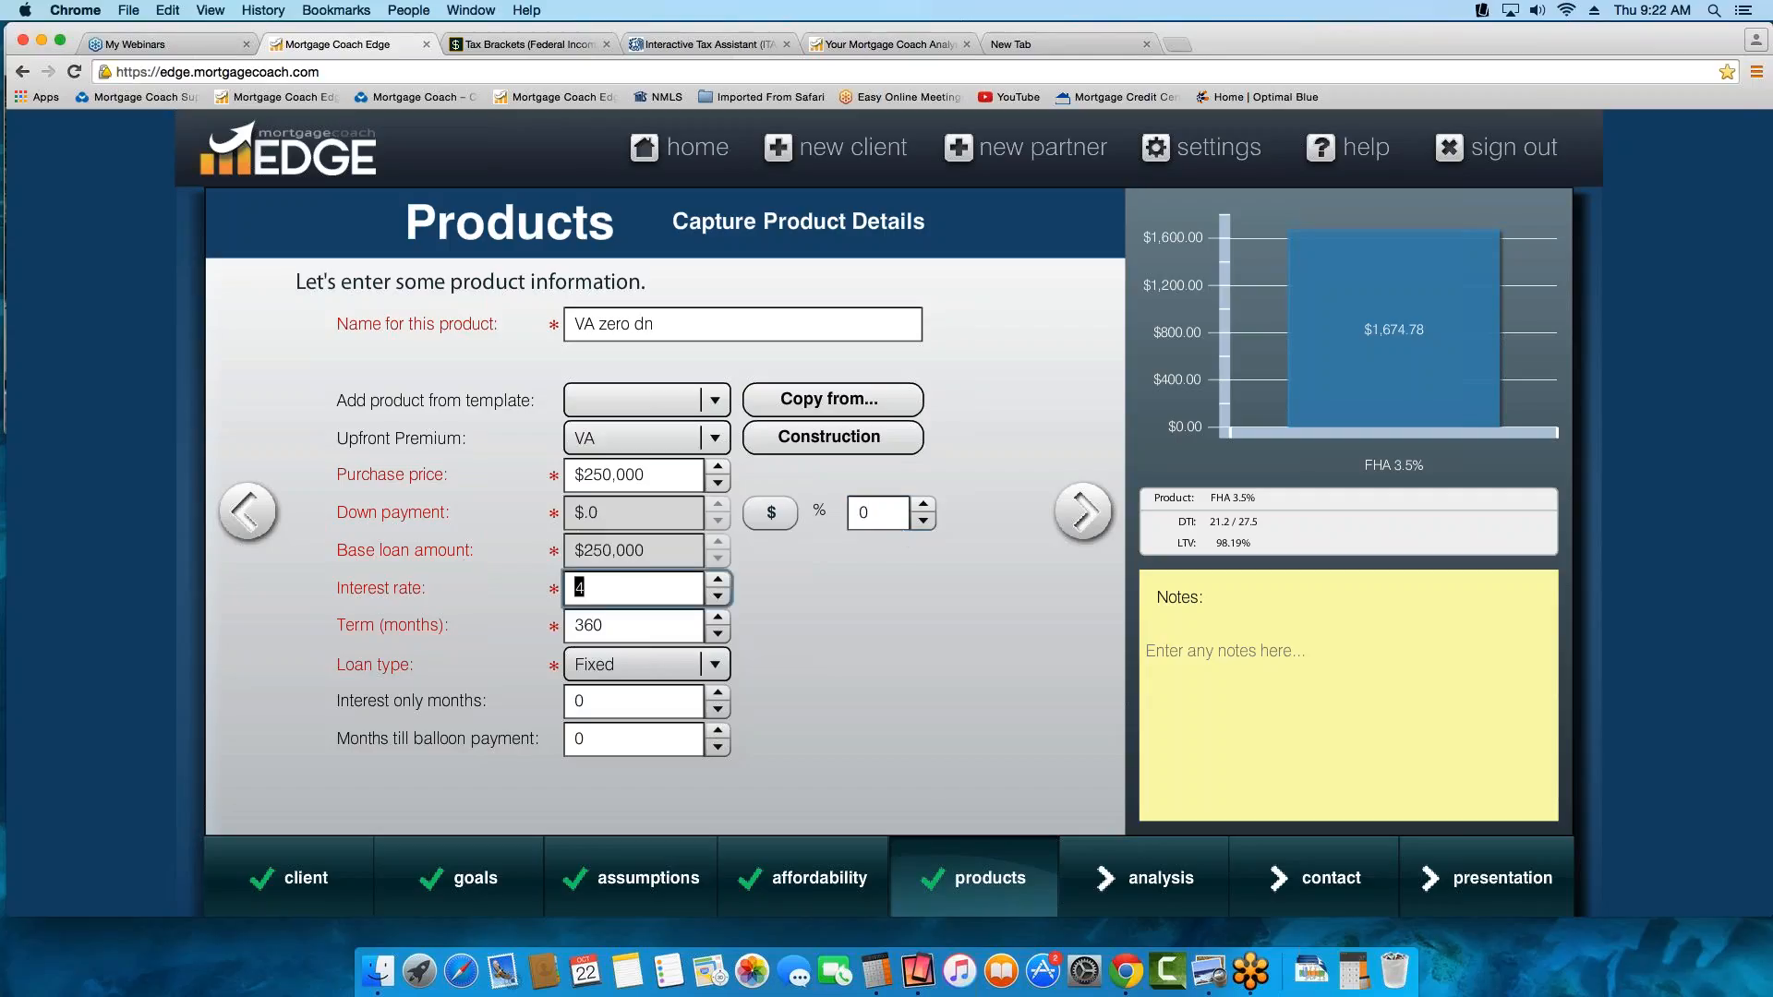
{"action": "left_click", "coordinate": [666, 598]}
In the VA zero dn closing costs, enter the funding fee as a percentage of 2.15
{"action": "left_click", "coordinate": [1079, 513]}
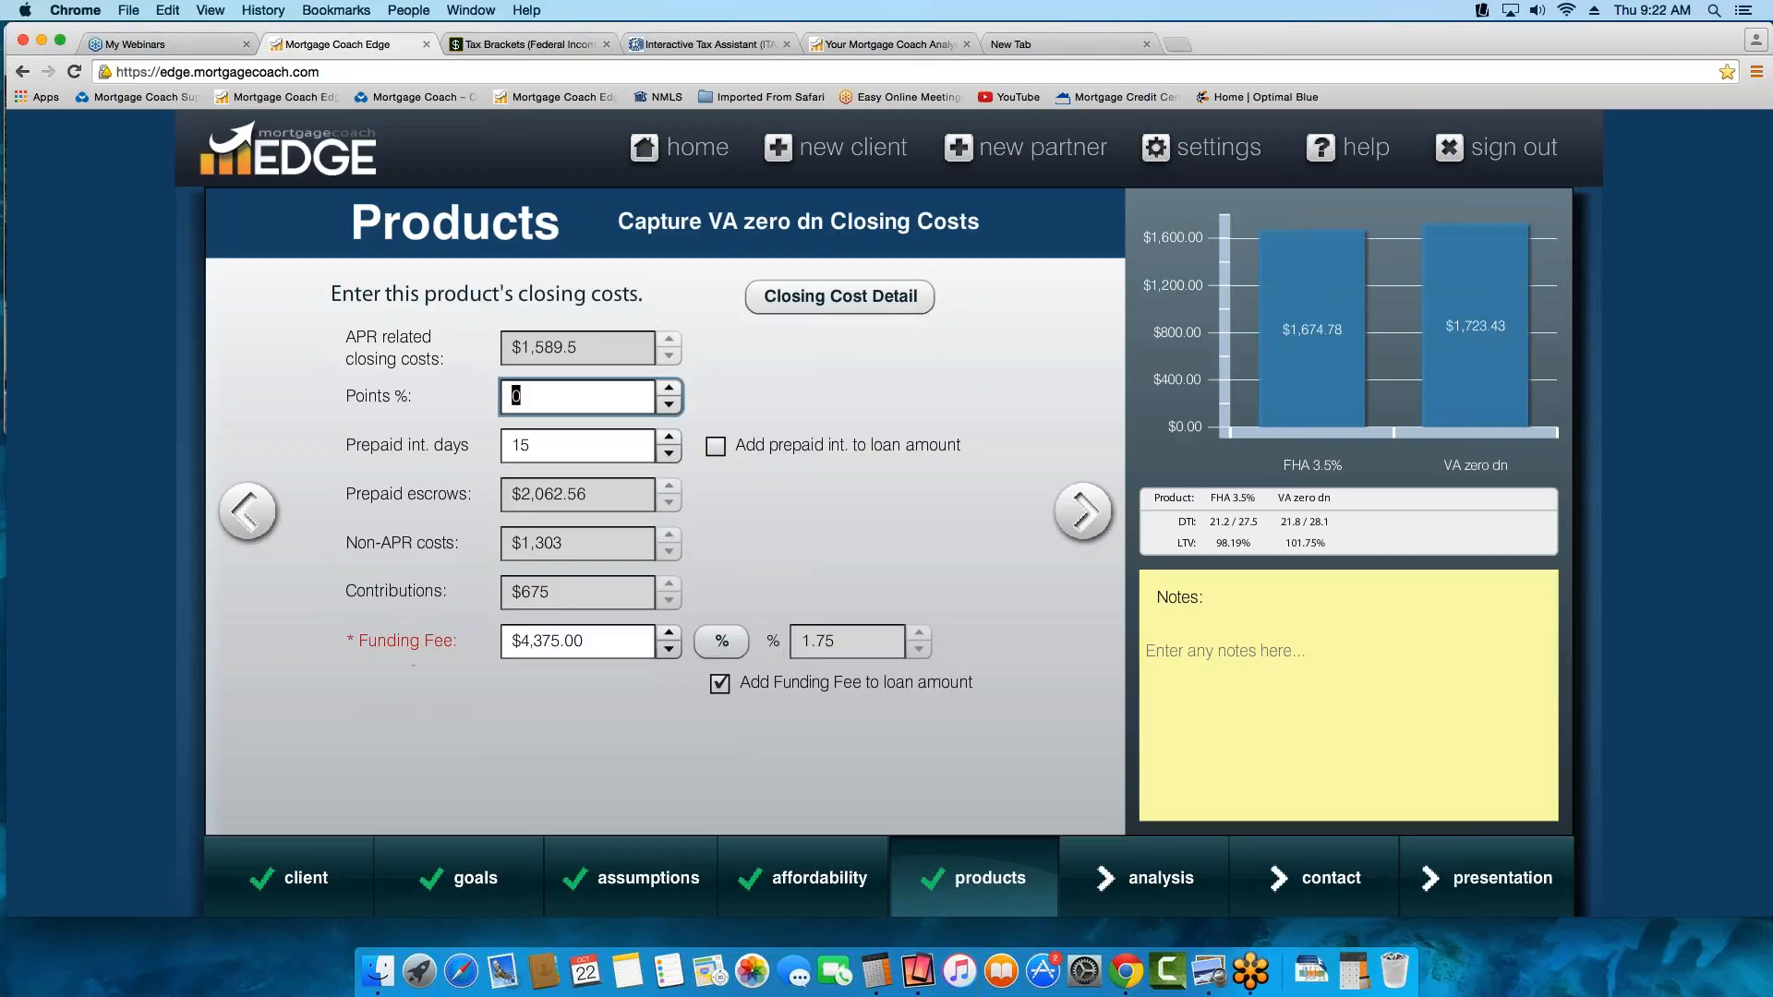
{"action": "left_click", "coordinate": [721, 641]}
{"action": "left_click_drag", "start_coordinate": [691, 624], "coordinate": [687, 625]}
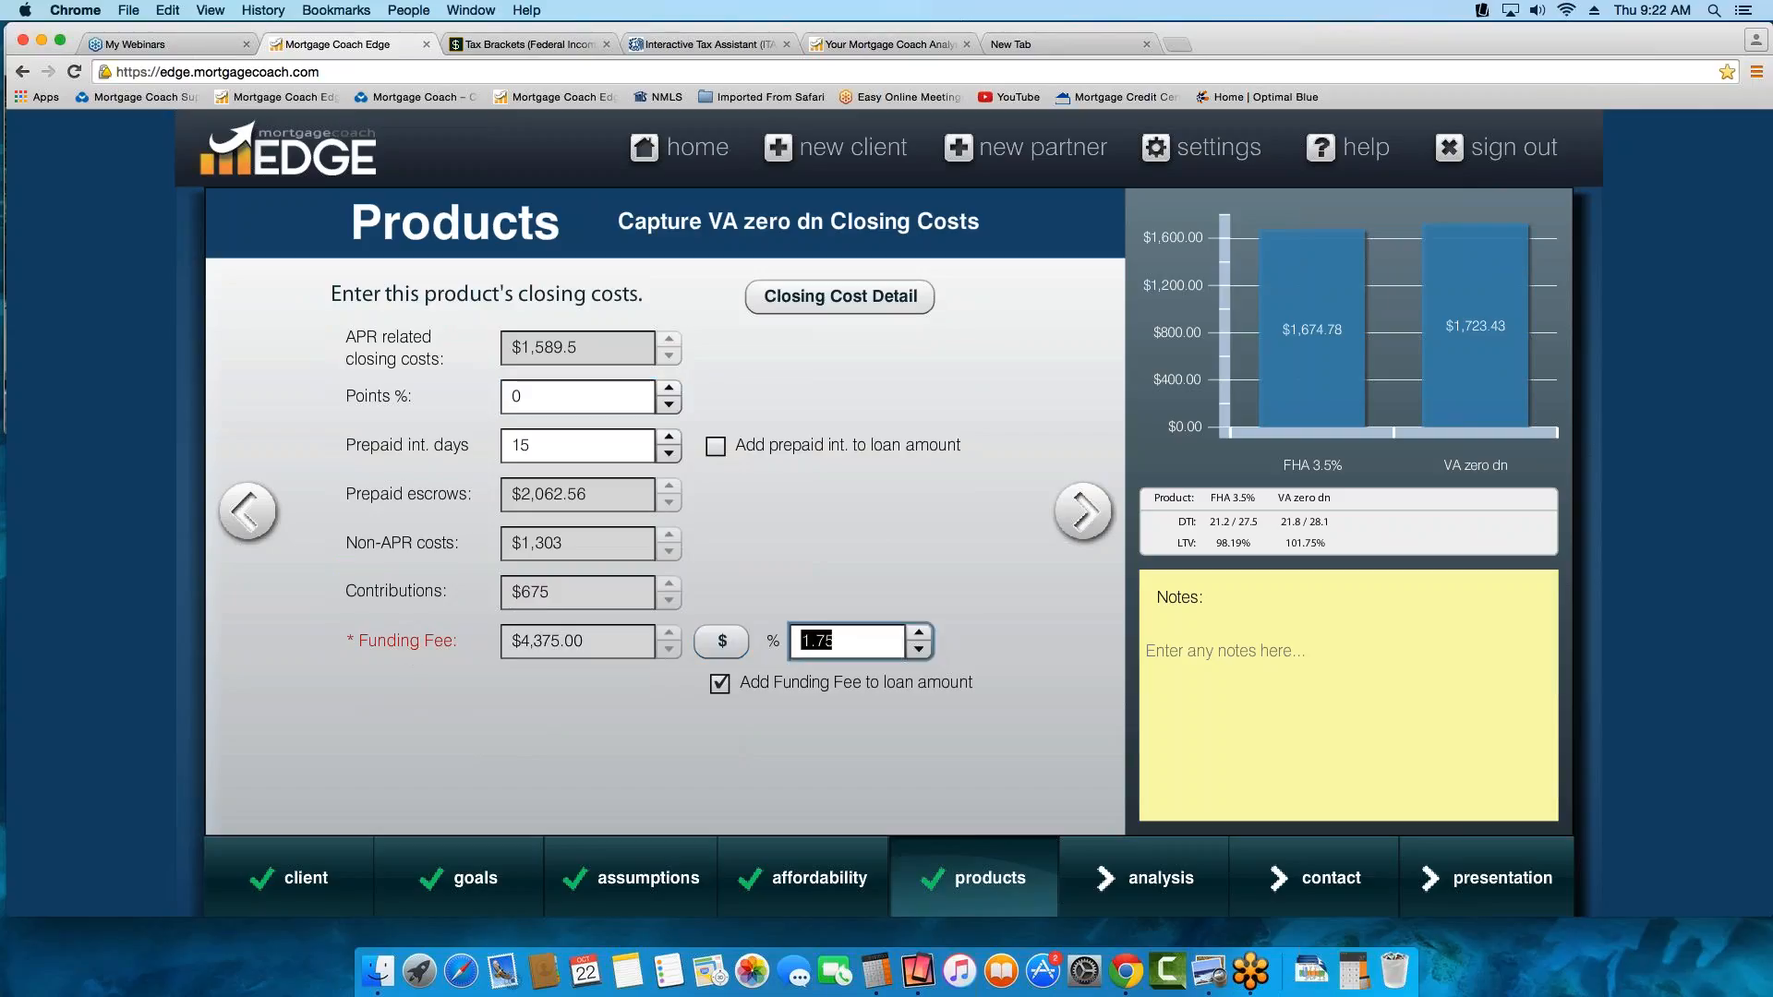
{"action": "type", "text": "2.15"}
{"action": "key", "text": "Tab"}
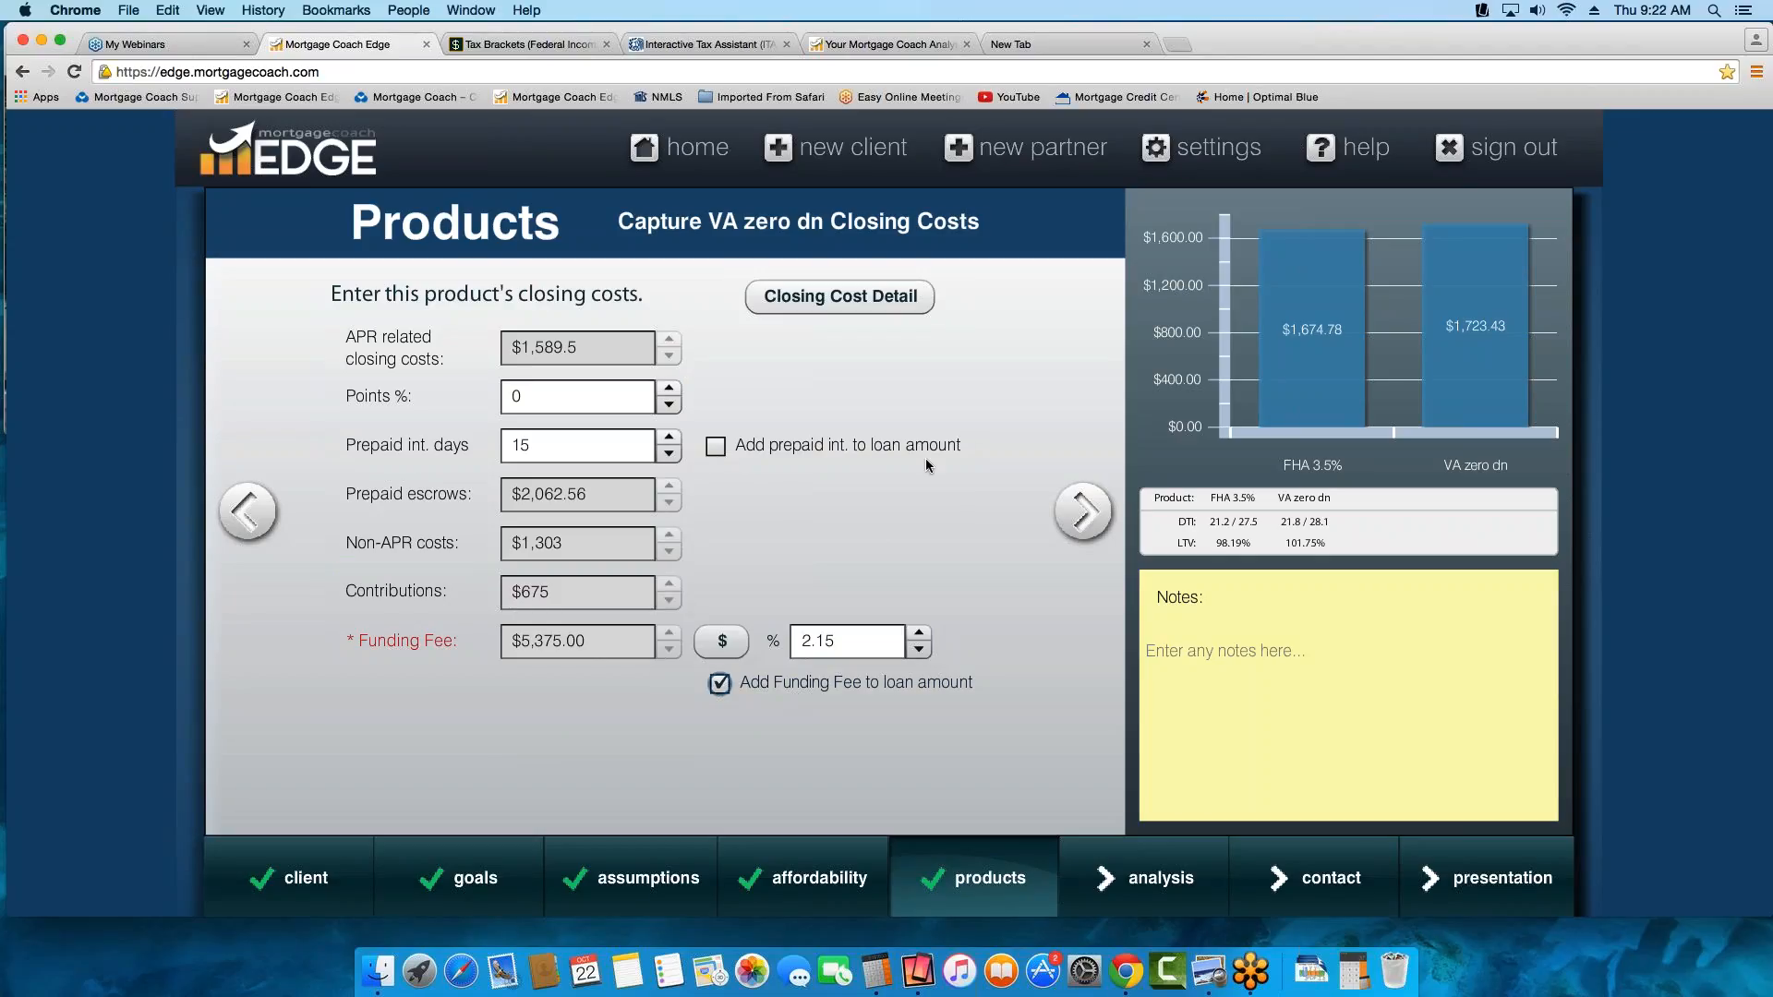
Open the VA zero dn closing cost details and look through the available fee templates
{"action": "left_click", "coordinate": [869, 302]}
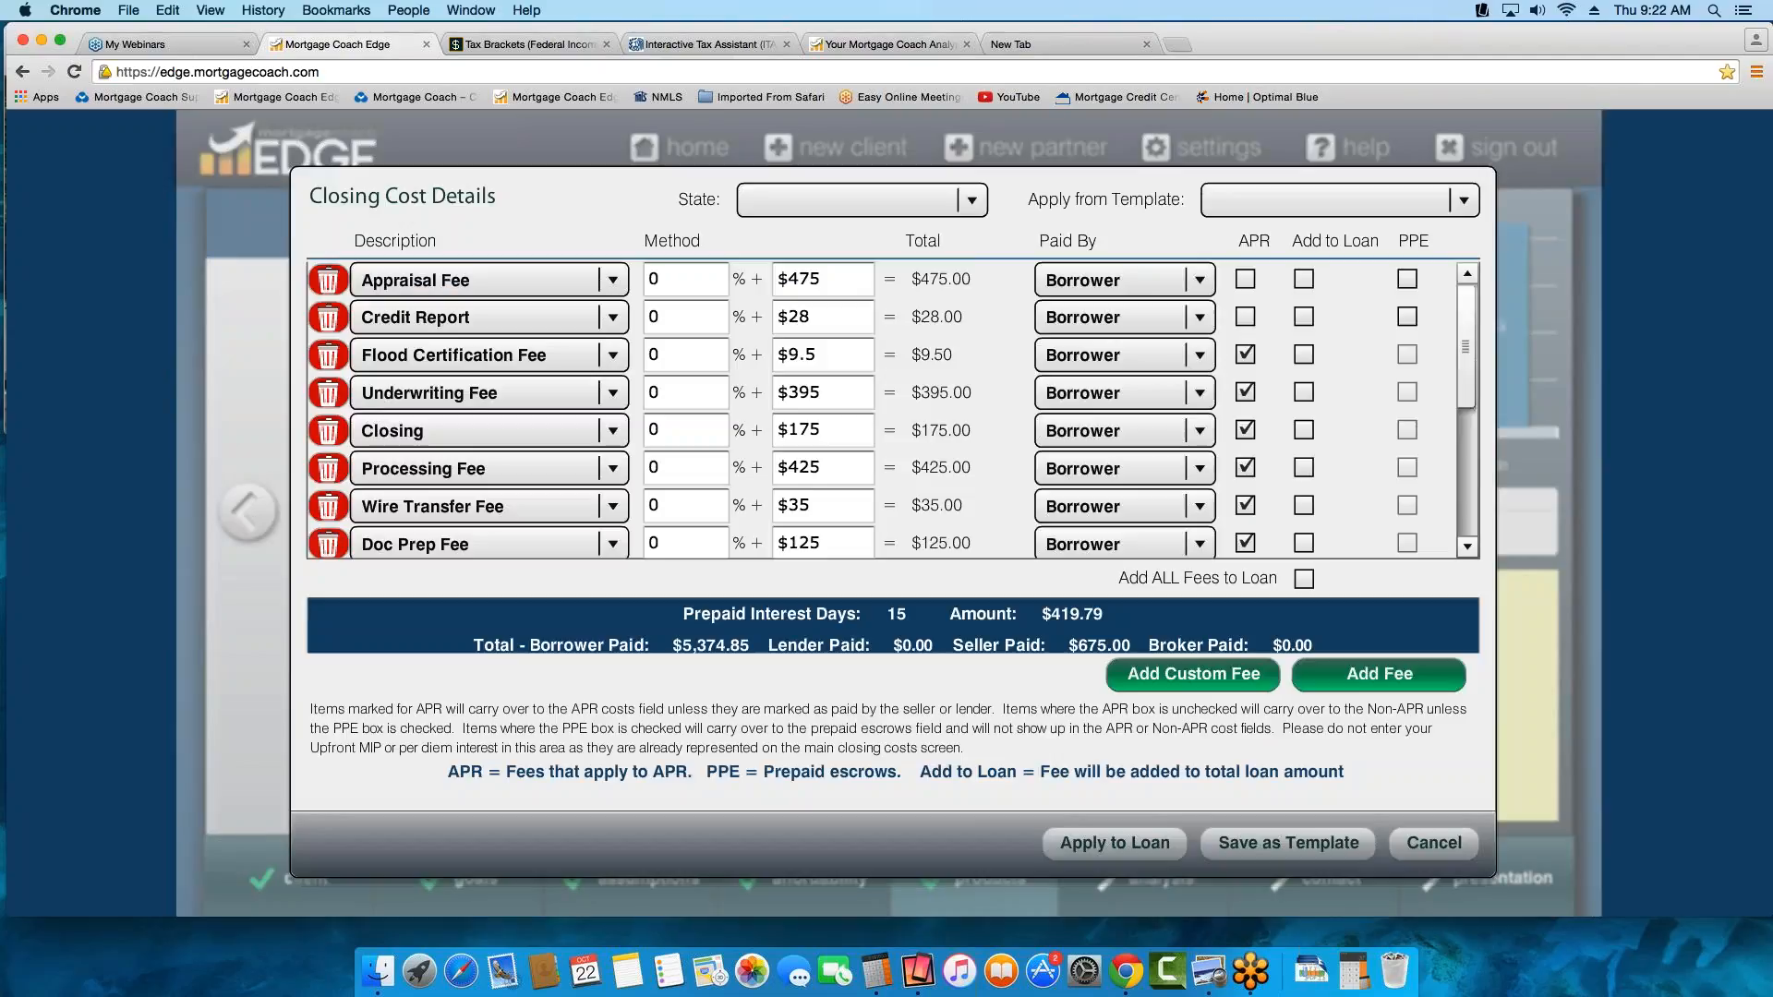
{"action": "left_click", "coordinate": [1463, 199]}
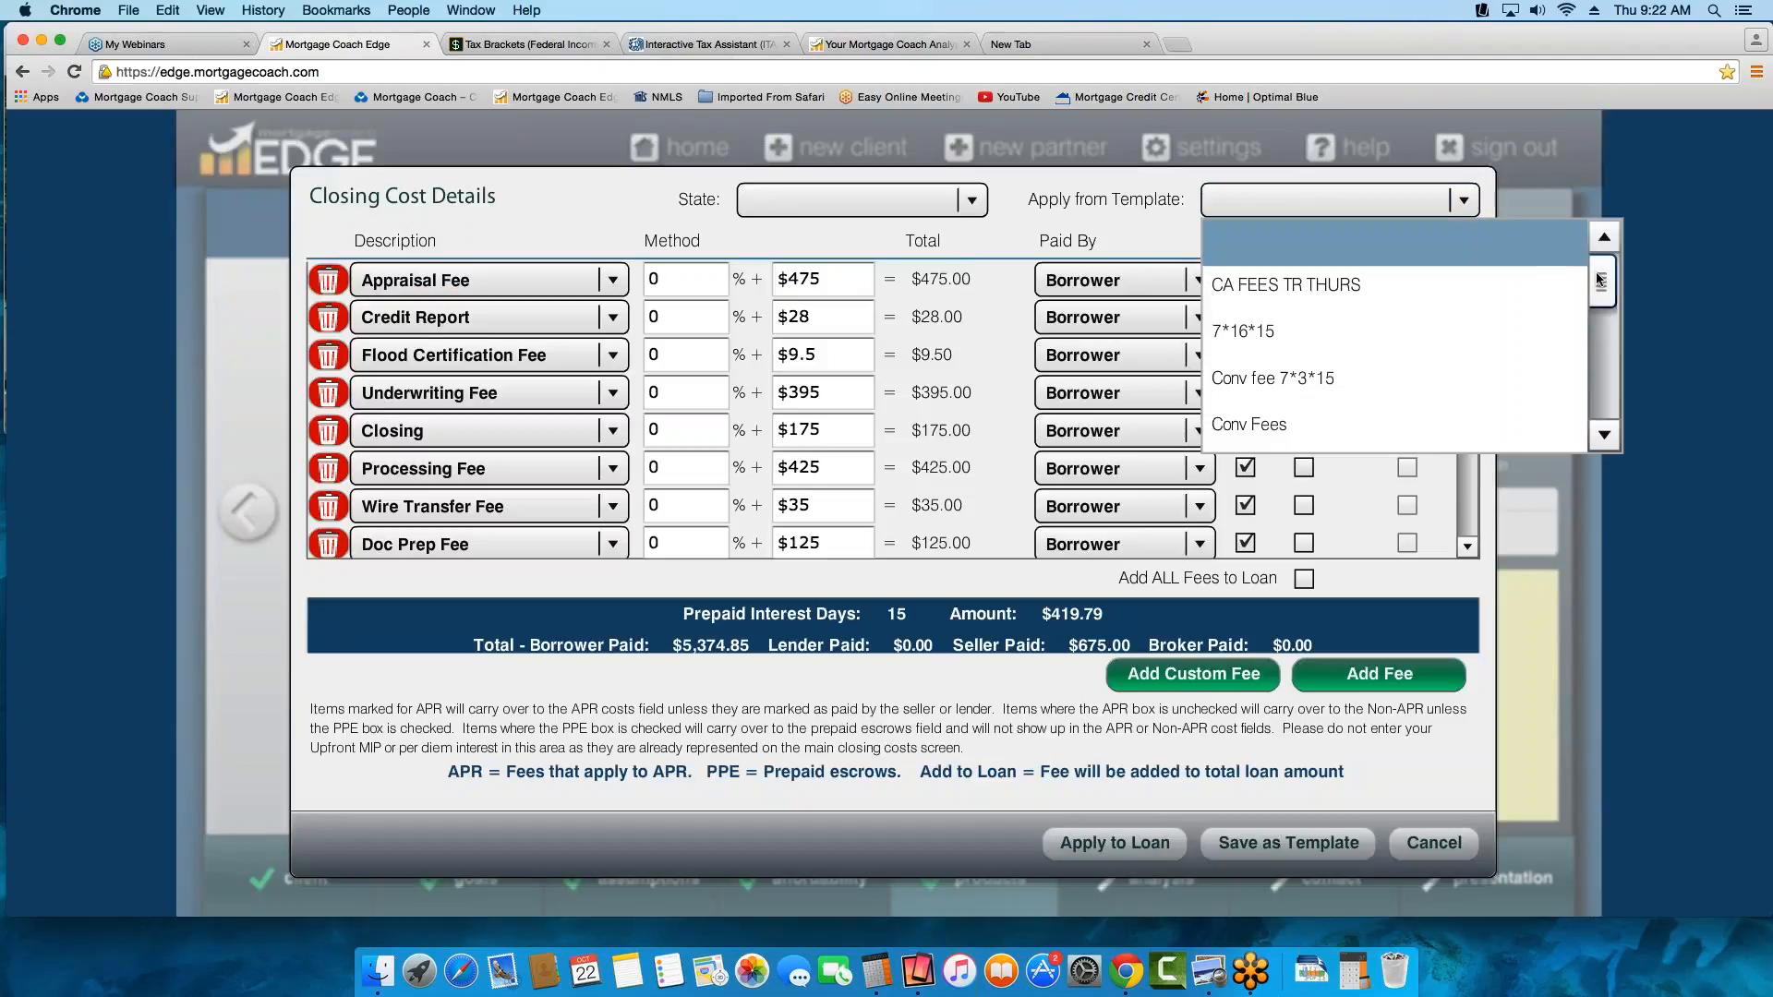
{"action": "left_click_drag", "start_coordinate": [1600, 280], "coordinate": [1497, 223]}
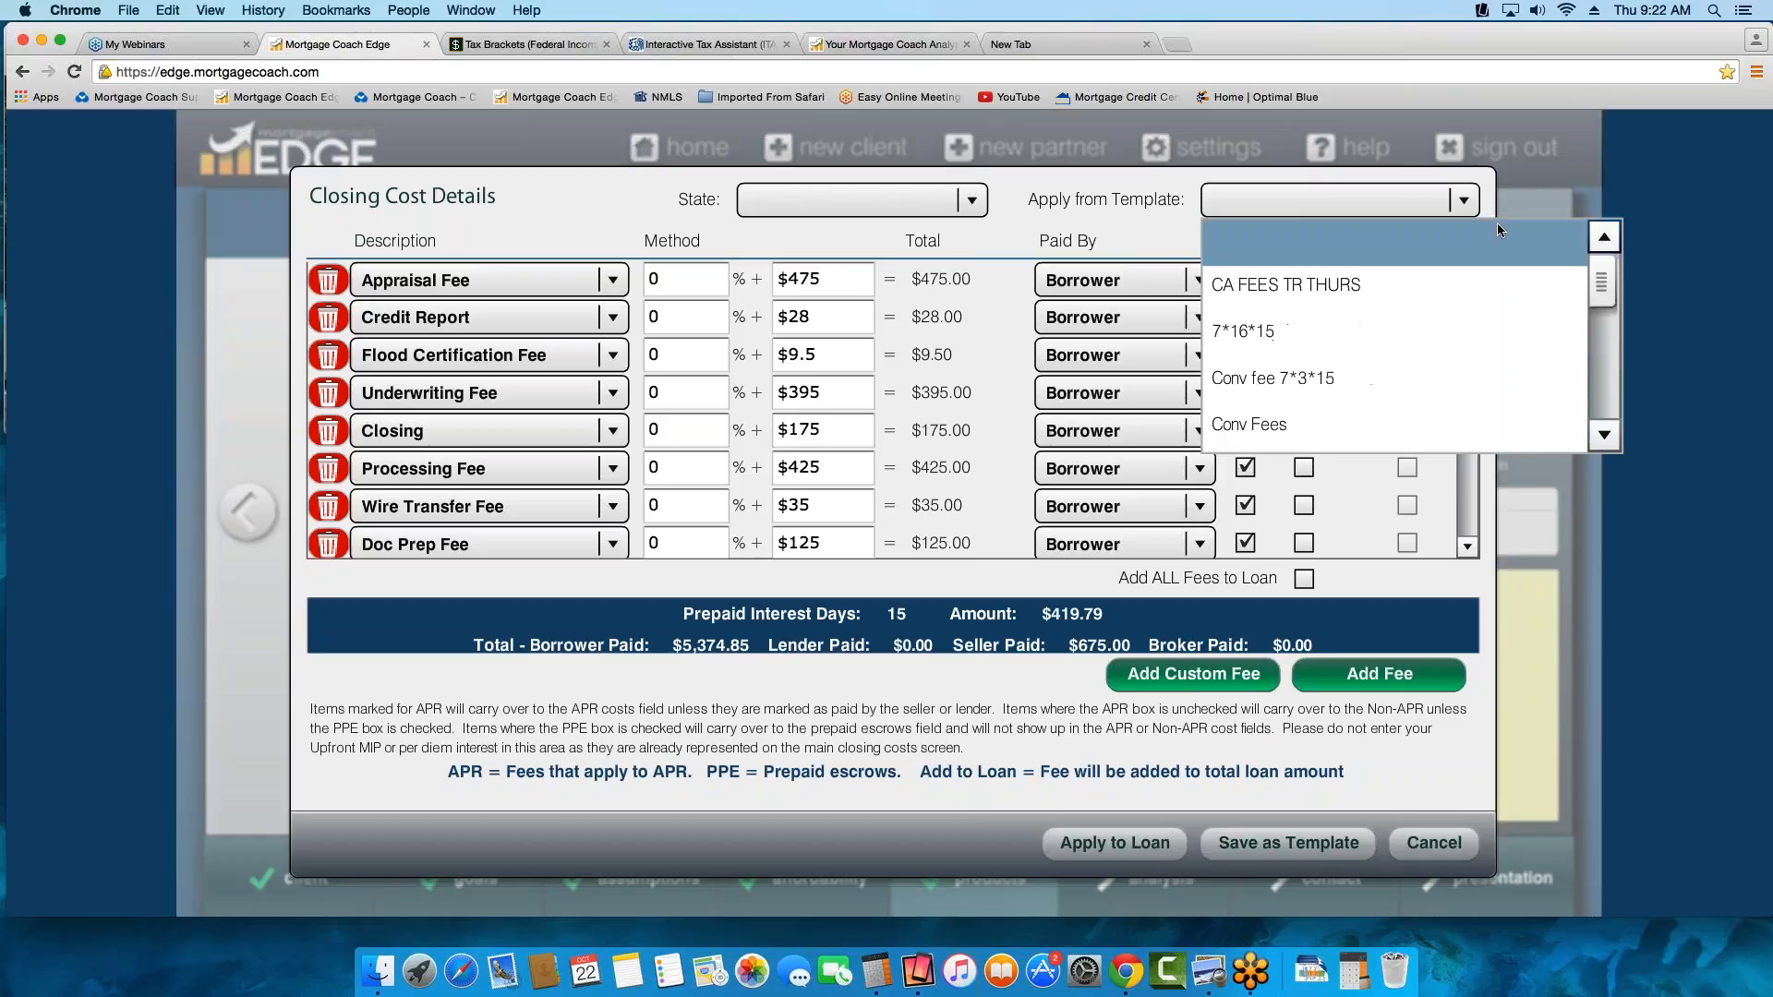
{"action": "left_click", "coordinate": [1139, 202]}
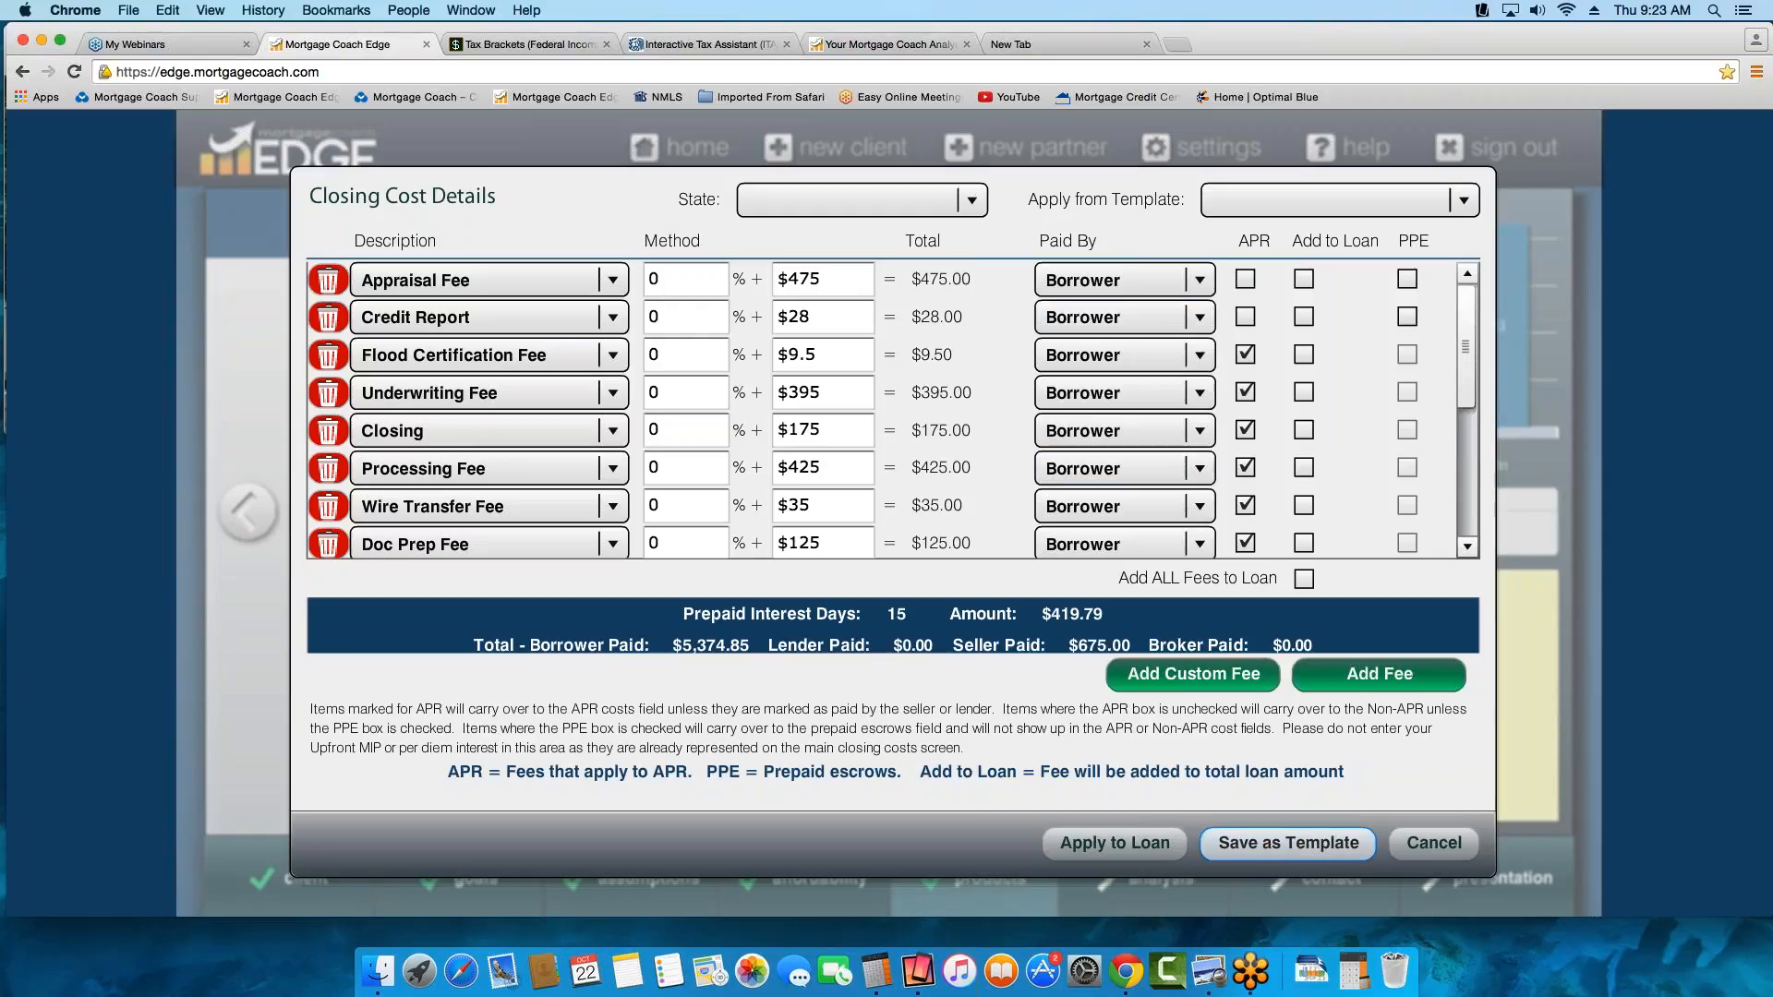
View the form for saving the fees as a new template, cancel it, and apply the closing costs to the loan
{"action": "left_click", "coordinate": [1294, 842]}
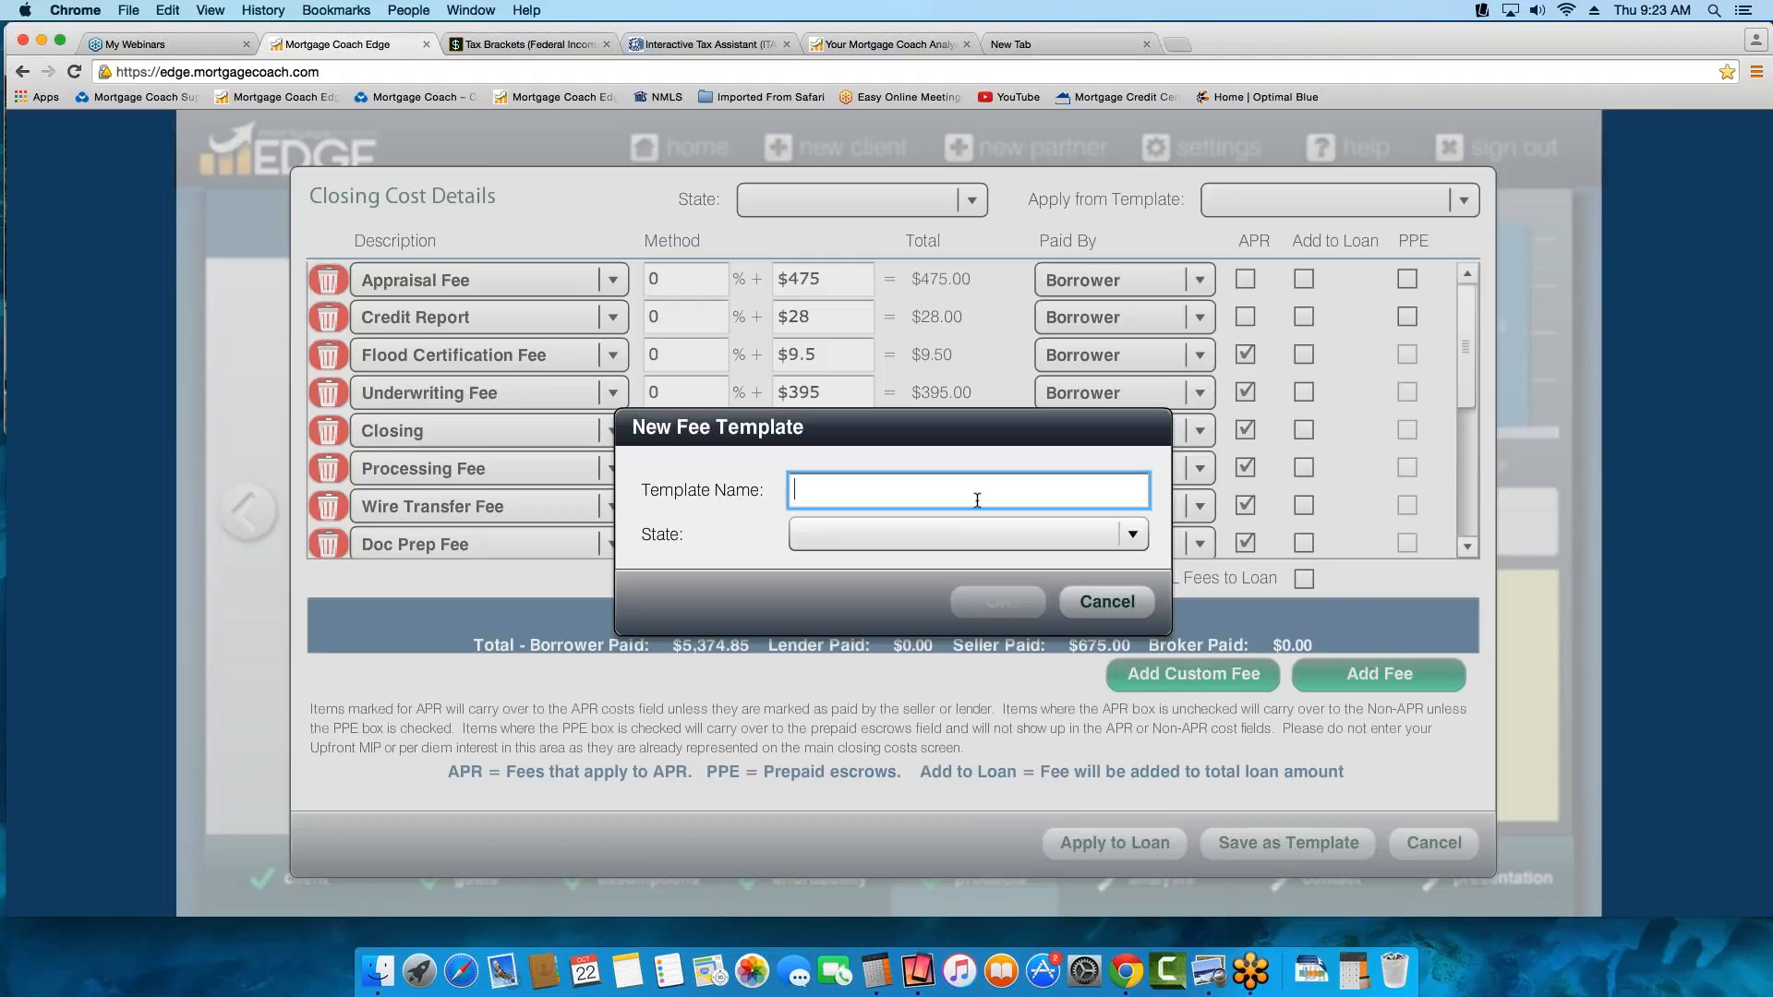
{"action": "left_click", "coordinate": [1103, 603]}
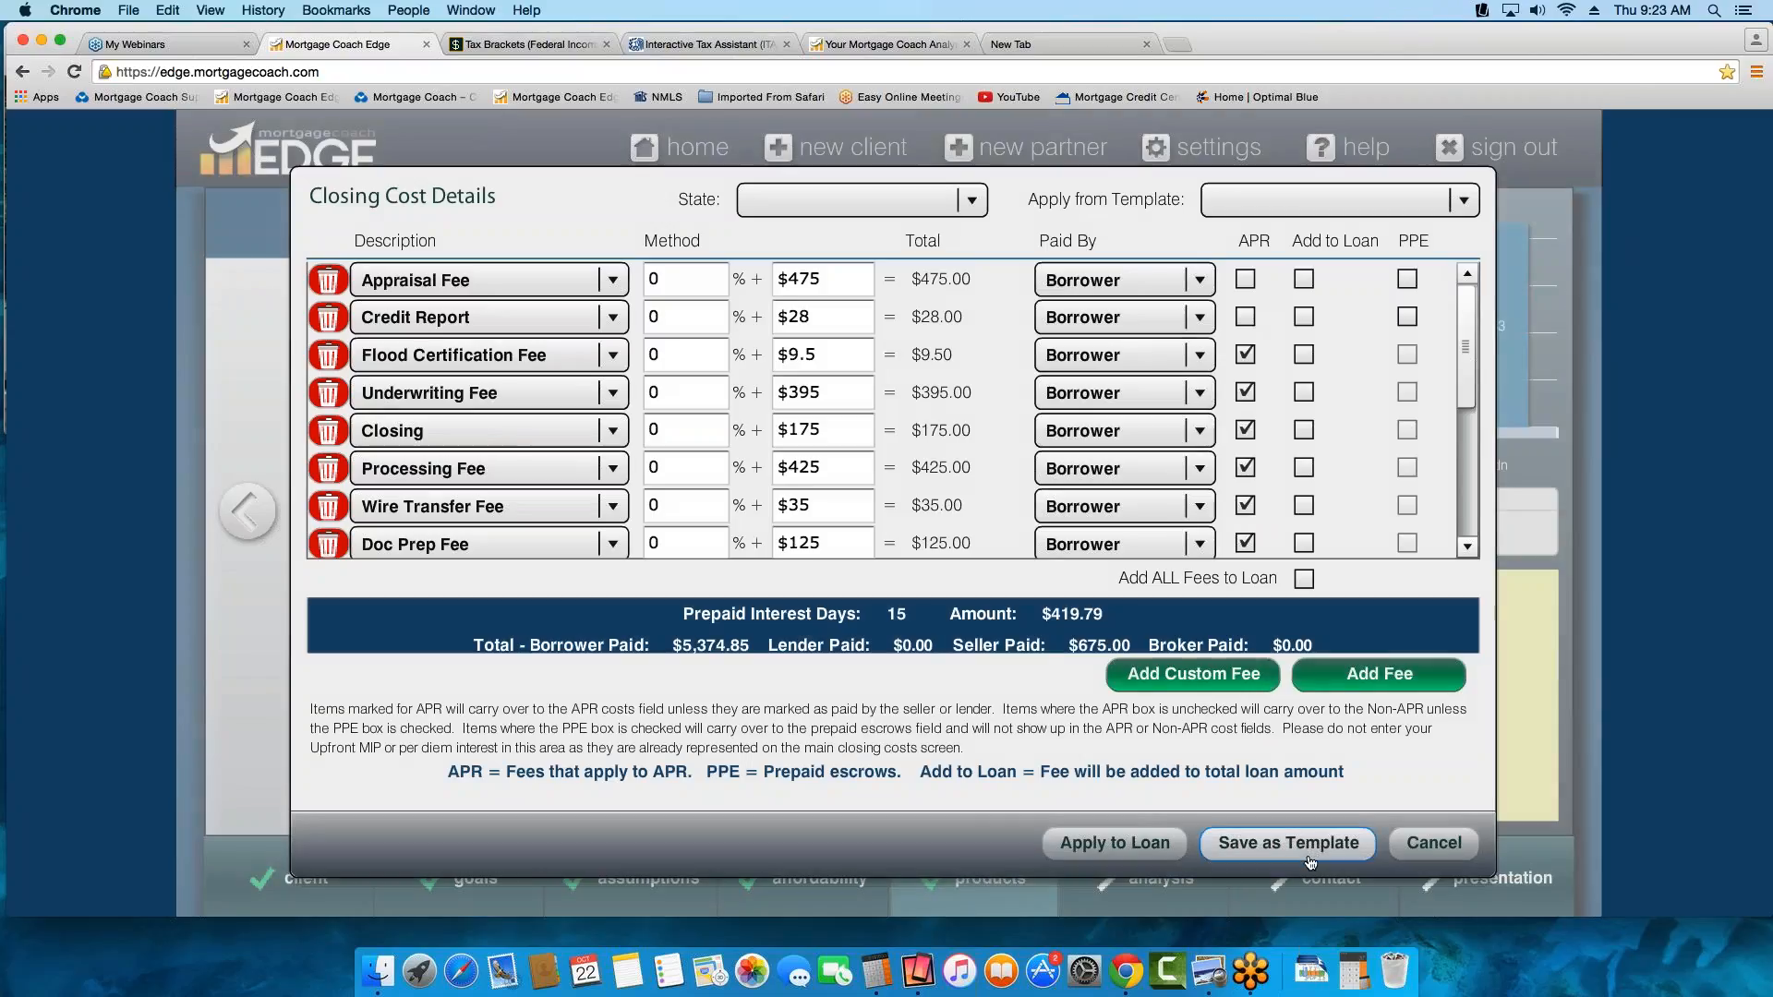
{"action": "left_click", "coordinate": [1150, 844]}
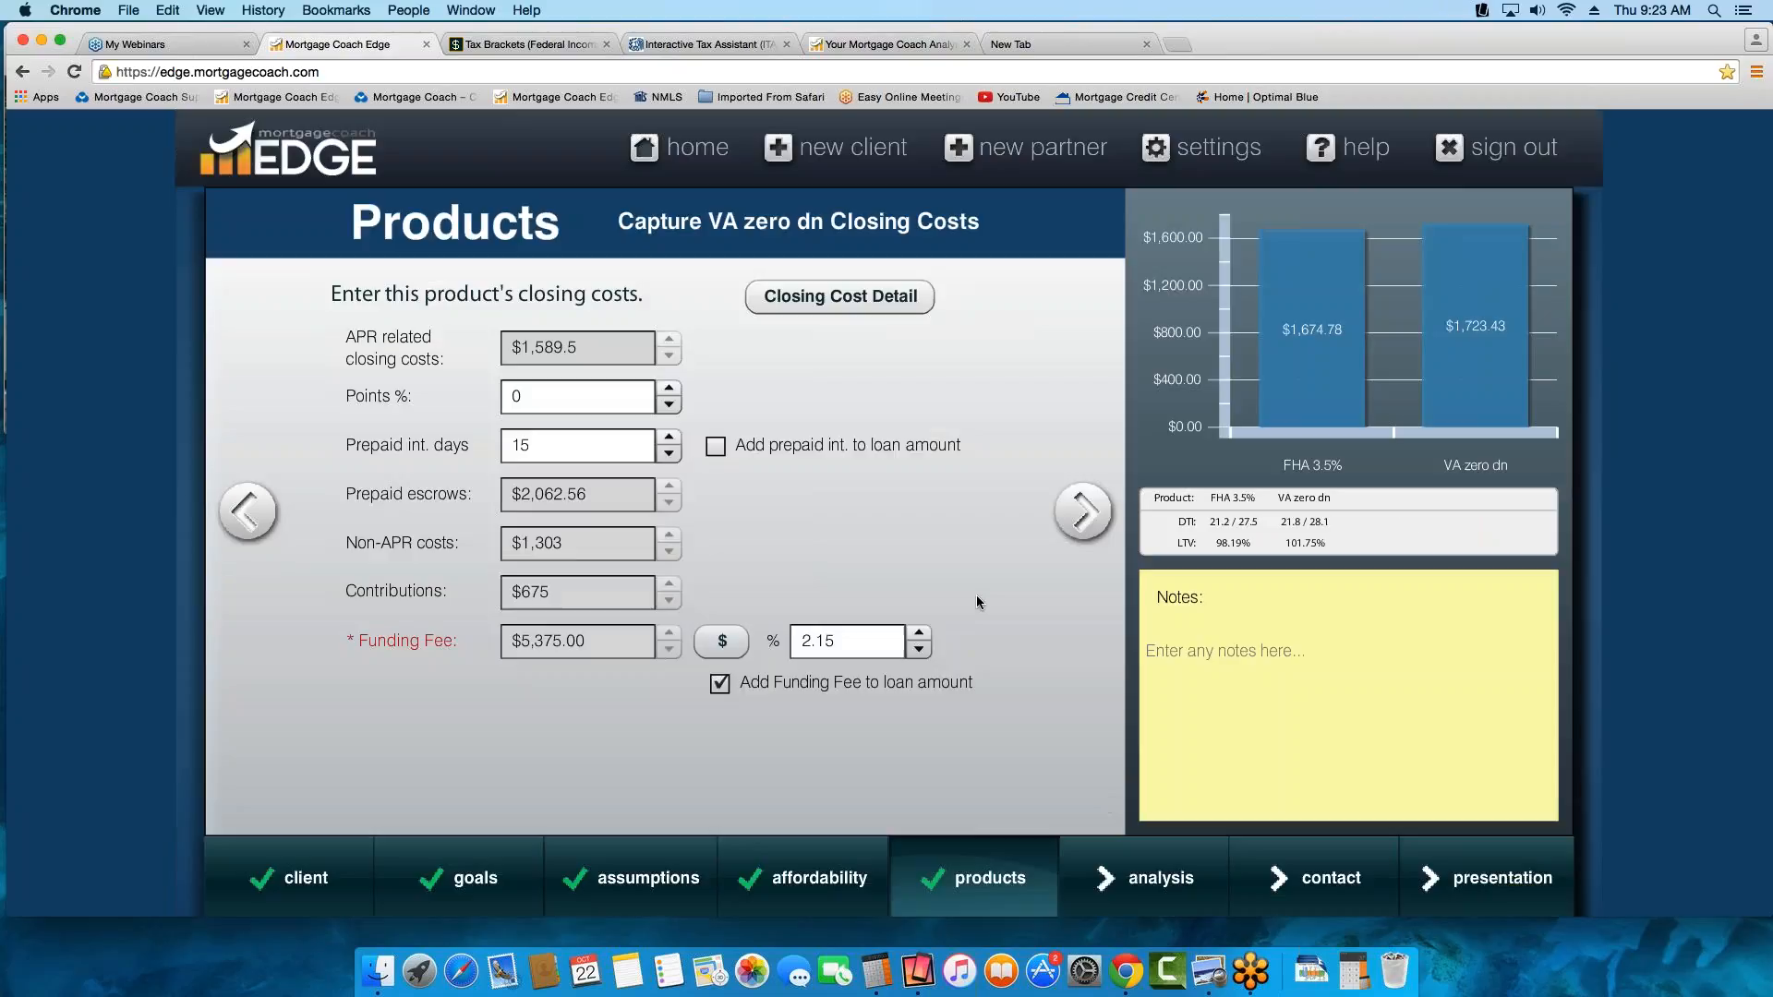
In the VA zero dn monthly costs, set the mortgage insurance to 0% and the minimum MI months to 0
{"action": "left_click", "coordinate": [1083, 514]}
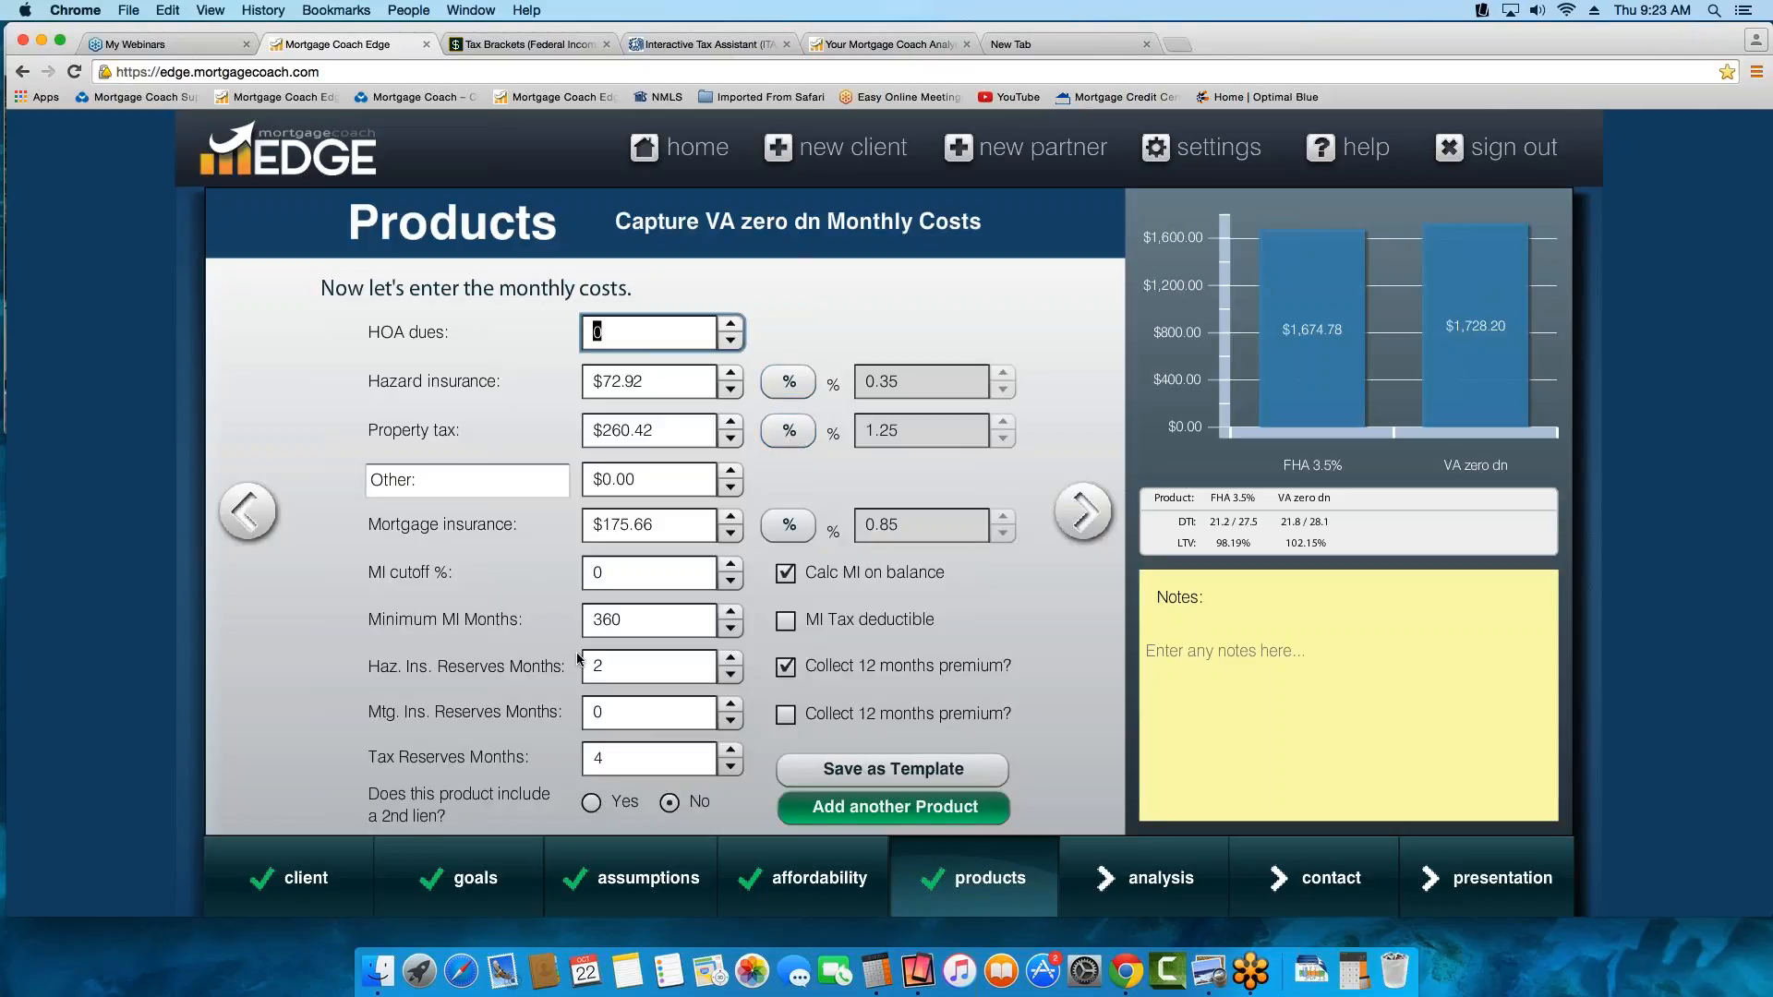
{"action": "left_click", "coordinate": [788, 524]}
{"action": "left_click", "coordinate": [912, 530]}
{"action": "type", "text": "0"}
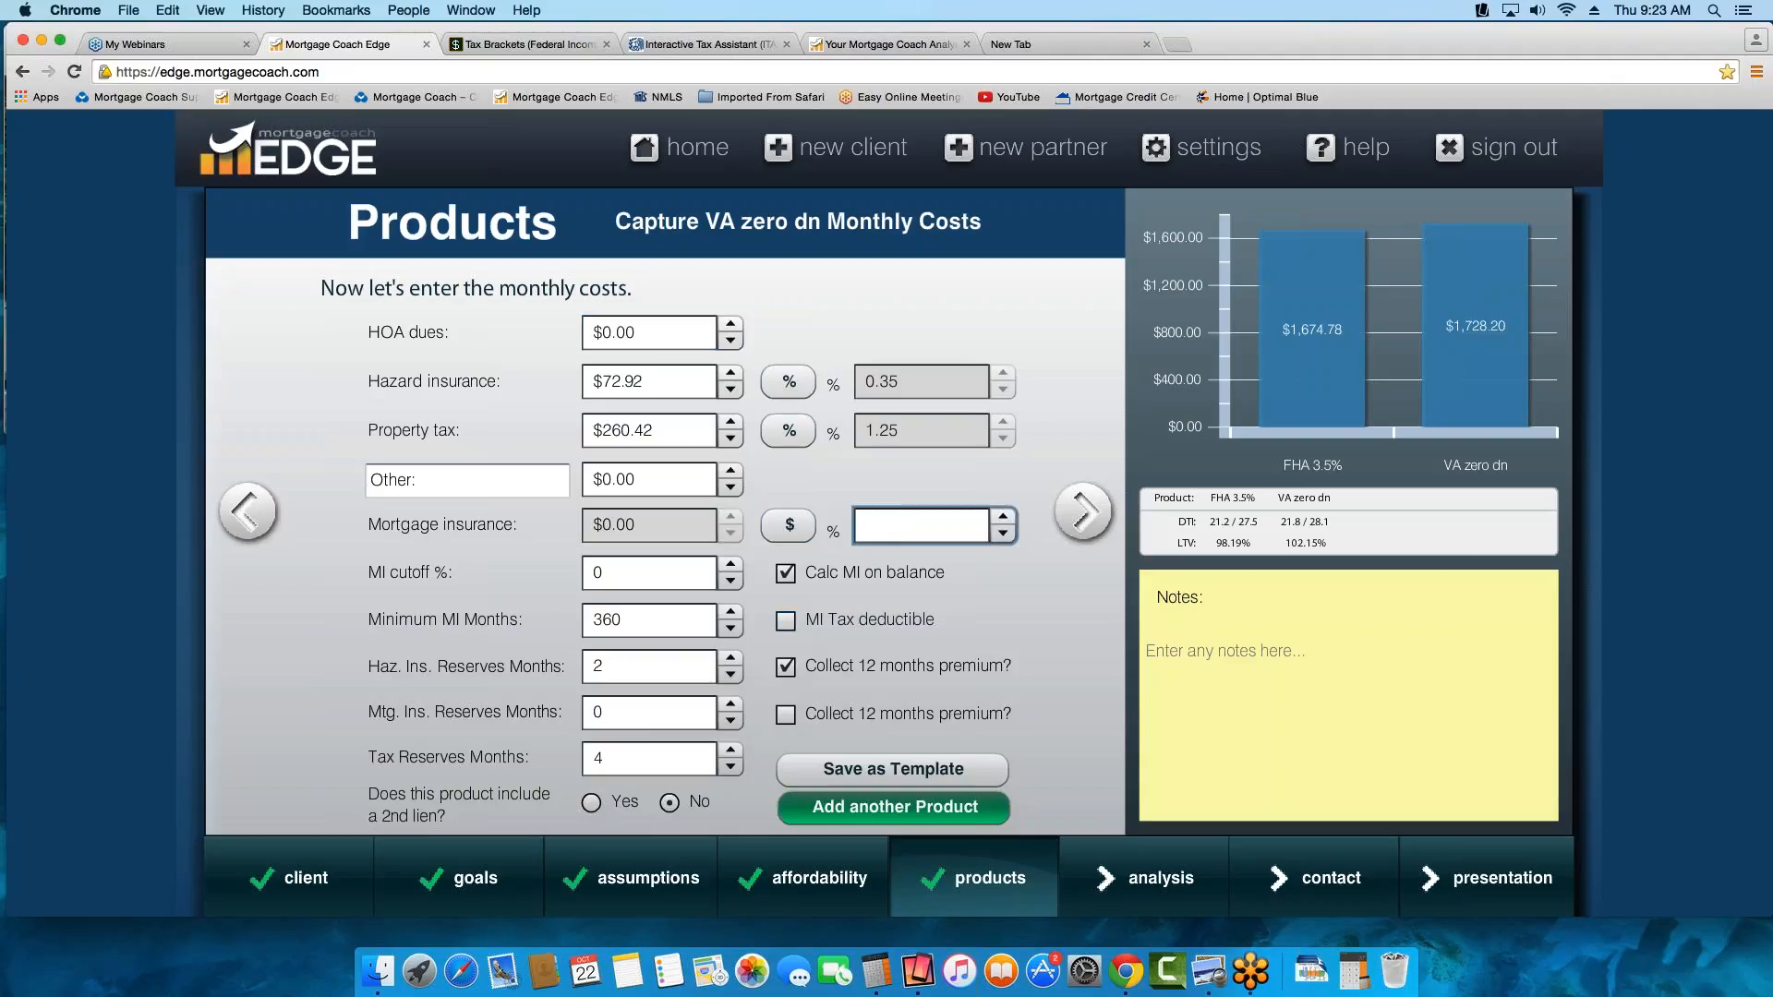
{"action": "key", "text": "Tab"}
{"action": "left_click_drag", "start_coordinate": [643, 625], "coordinate": [550, 619]}
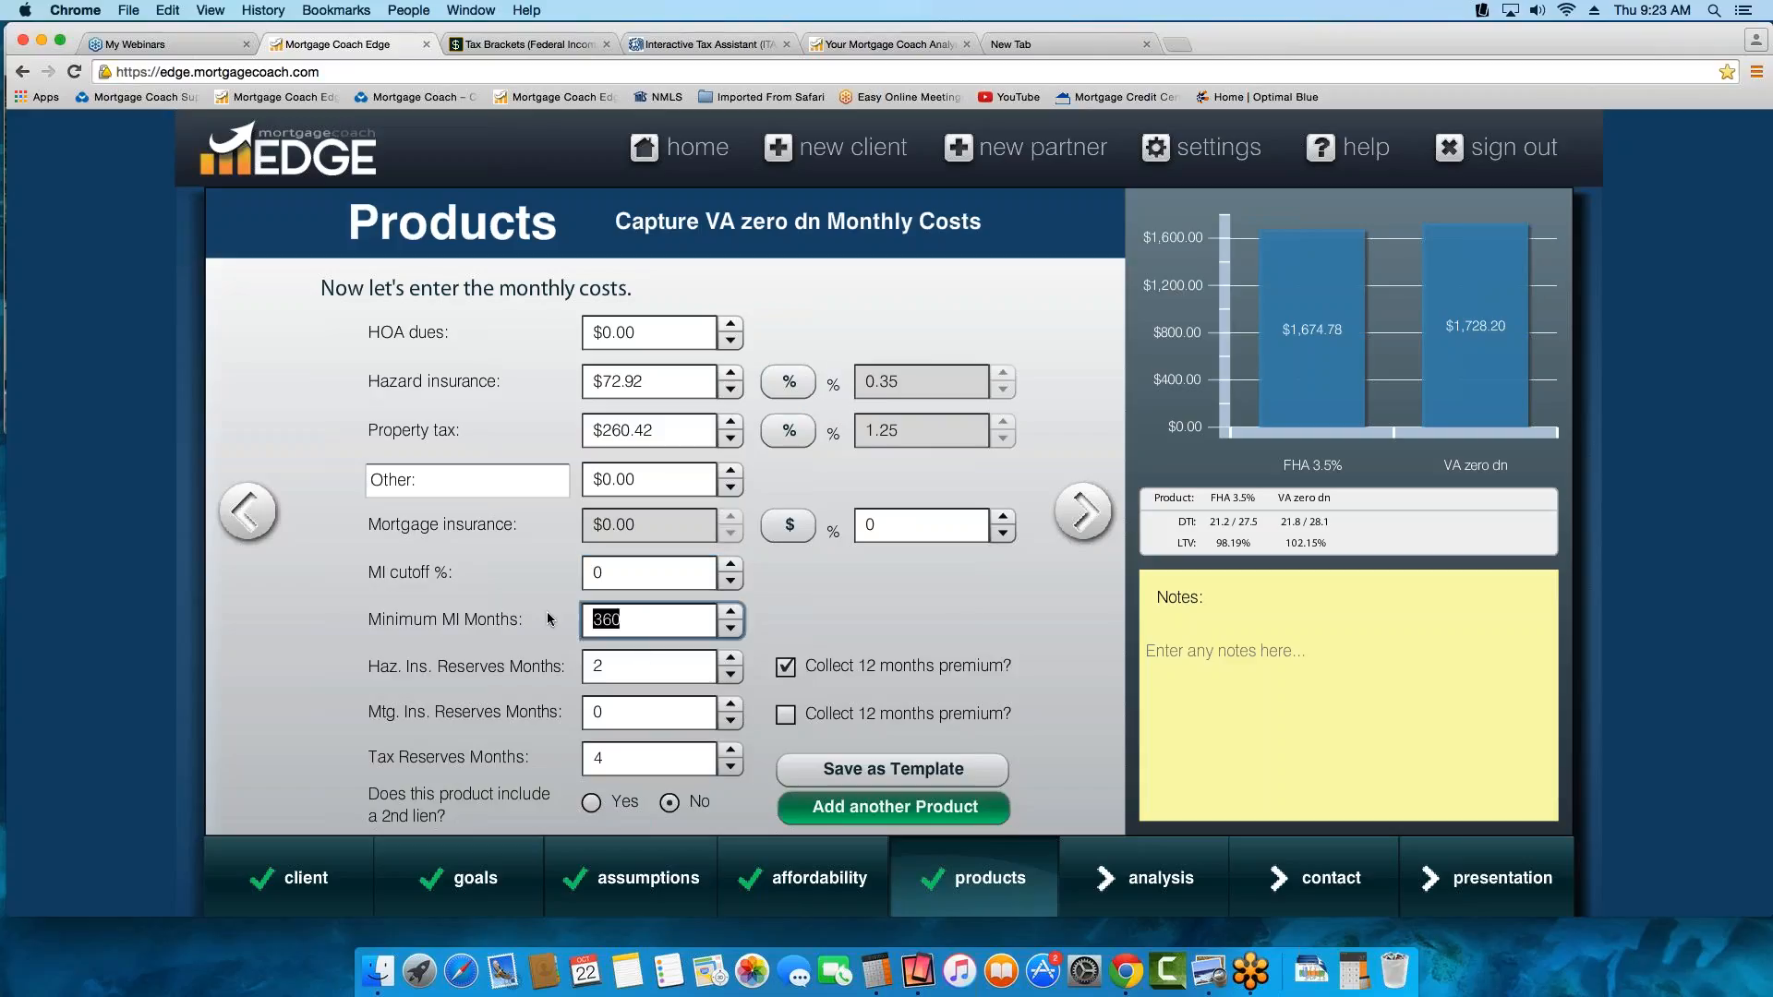
{"action": "type", "text": "0"}
{"action": "key", "text": "Tab"}
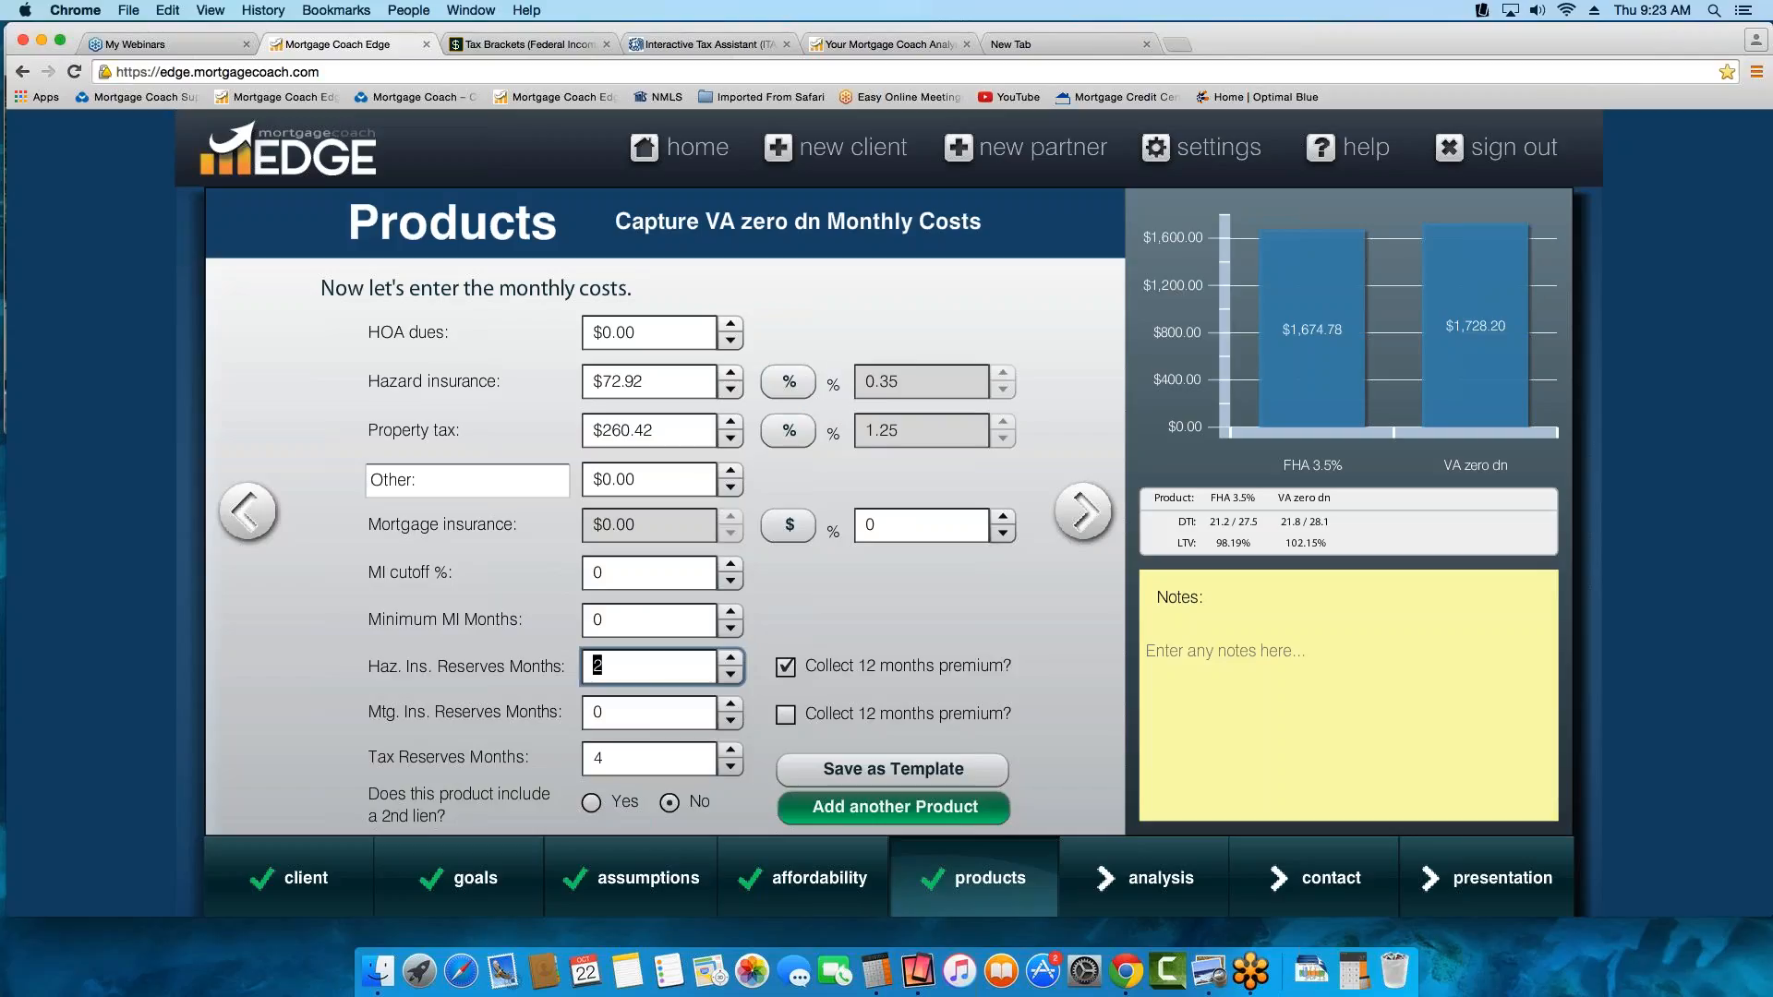
{"action": "left_click", "coordinate": [702, 613]}
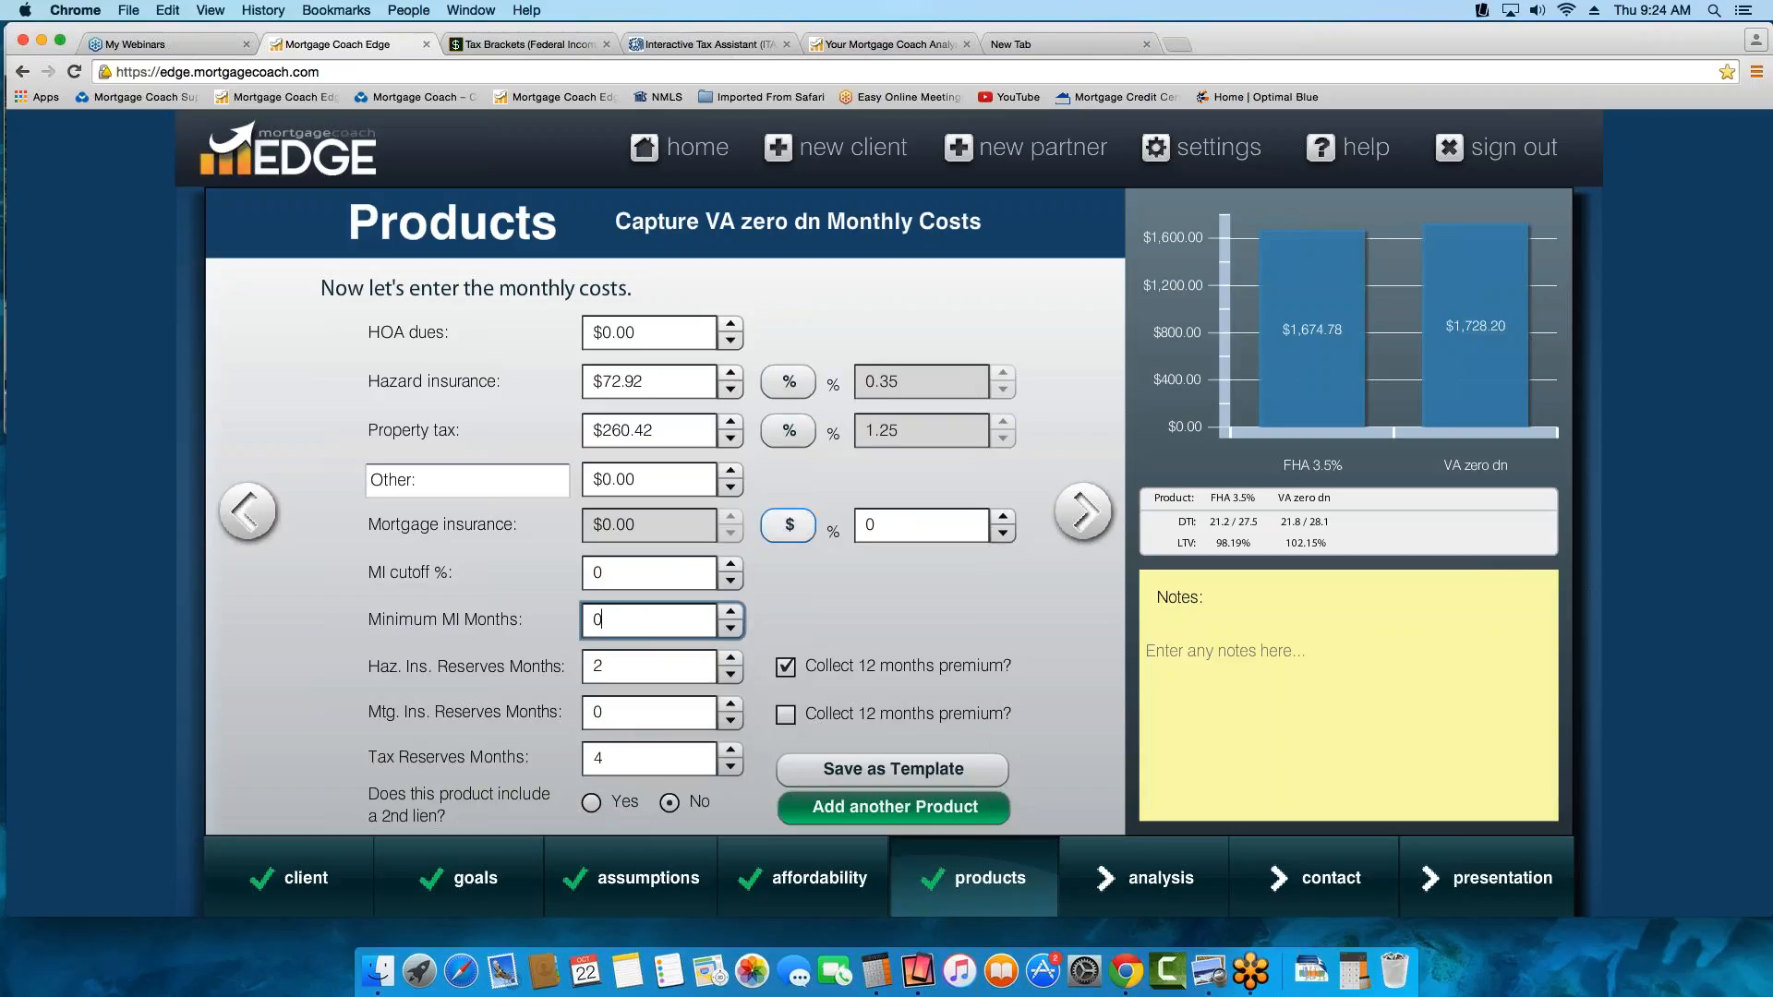
Add a third product named "Conv 5% dn" and copy the FHA 3.5% product's data into it
{"action": "left_click", "coordinate": [905, 813]}
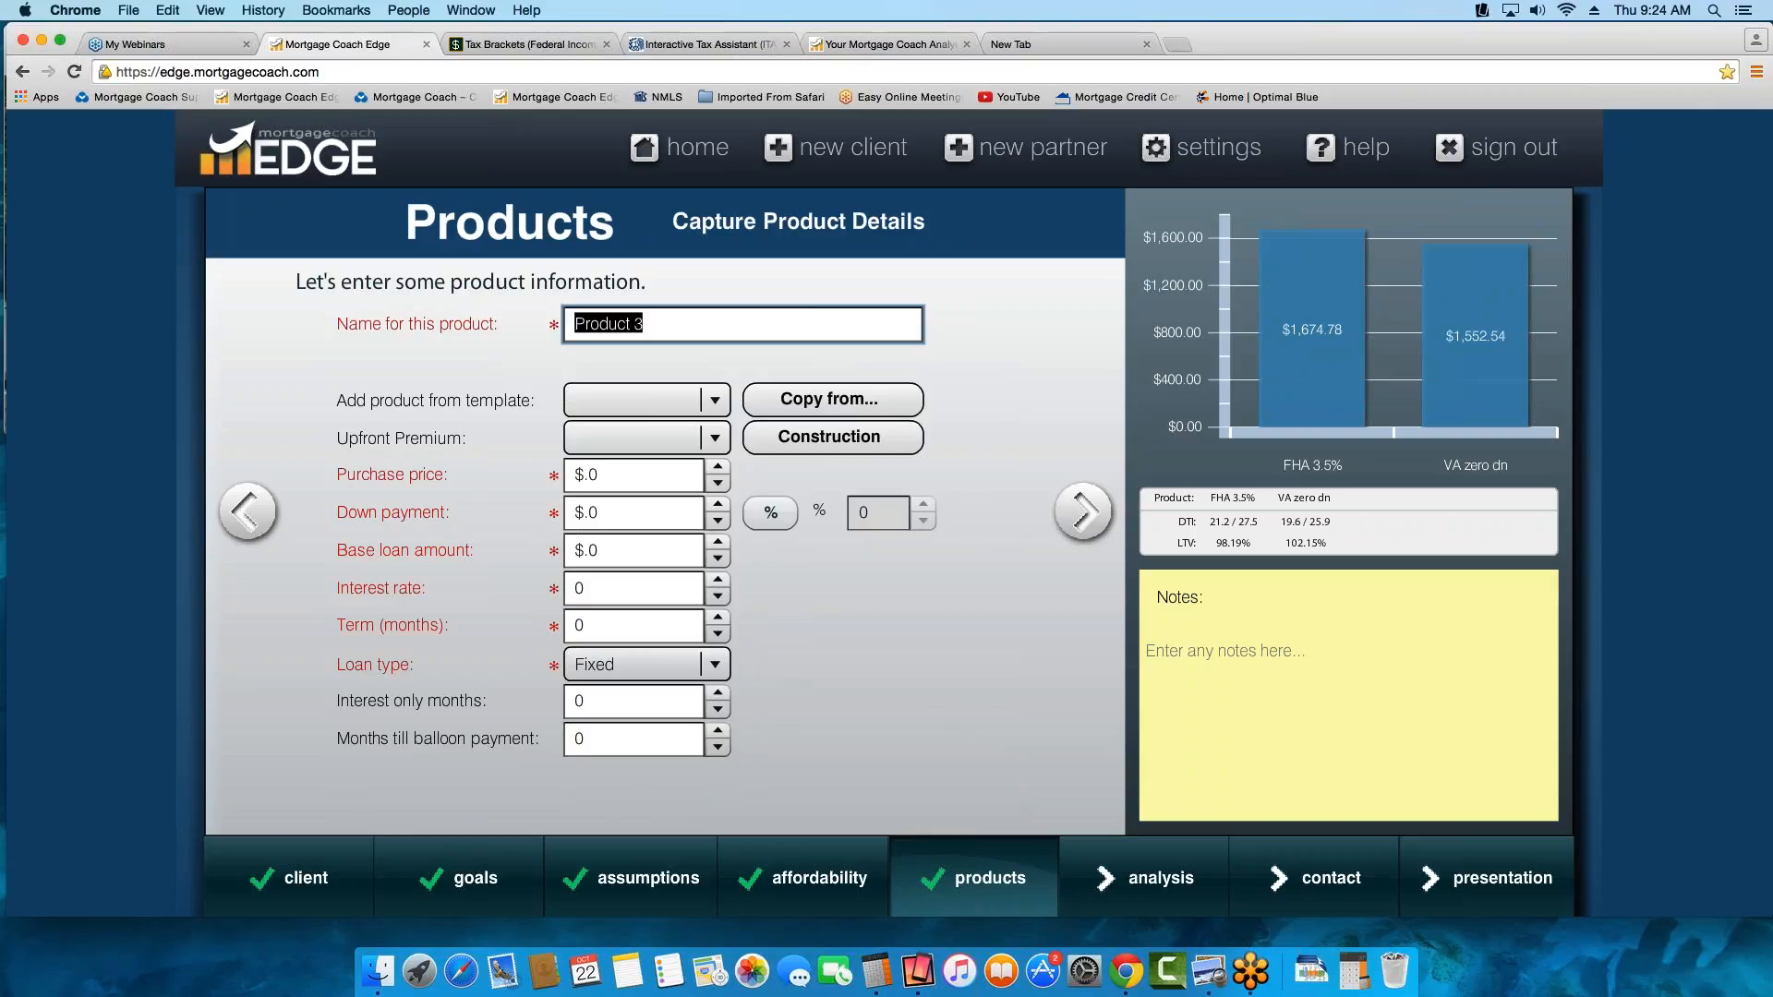
{"action": "type", "text": "Conv 5% dn"}
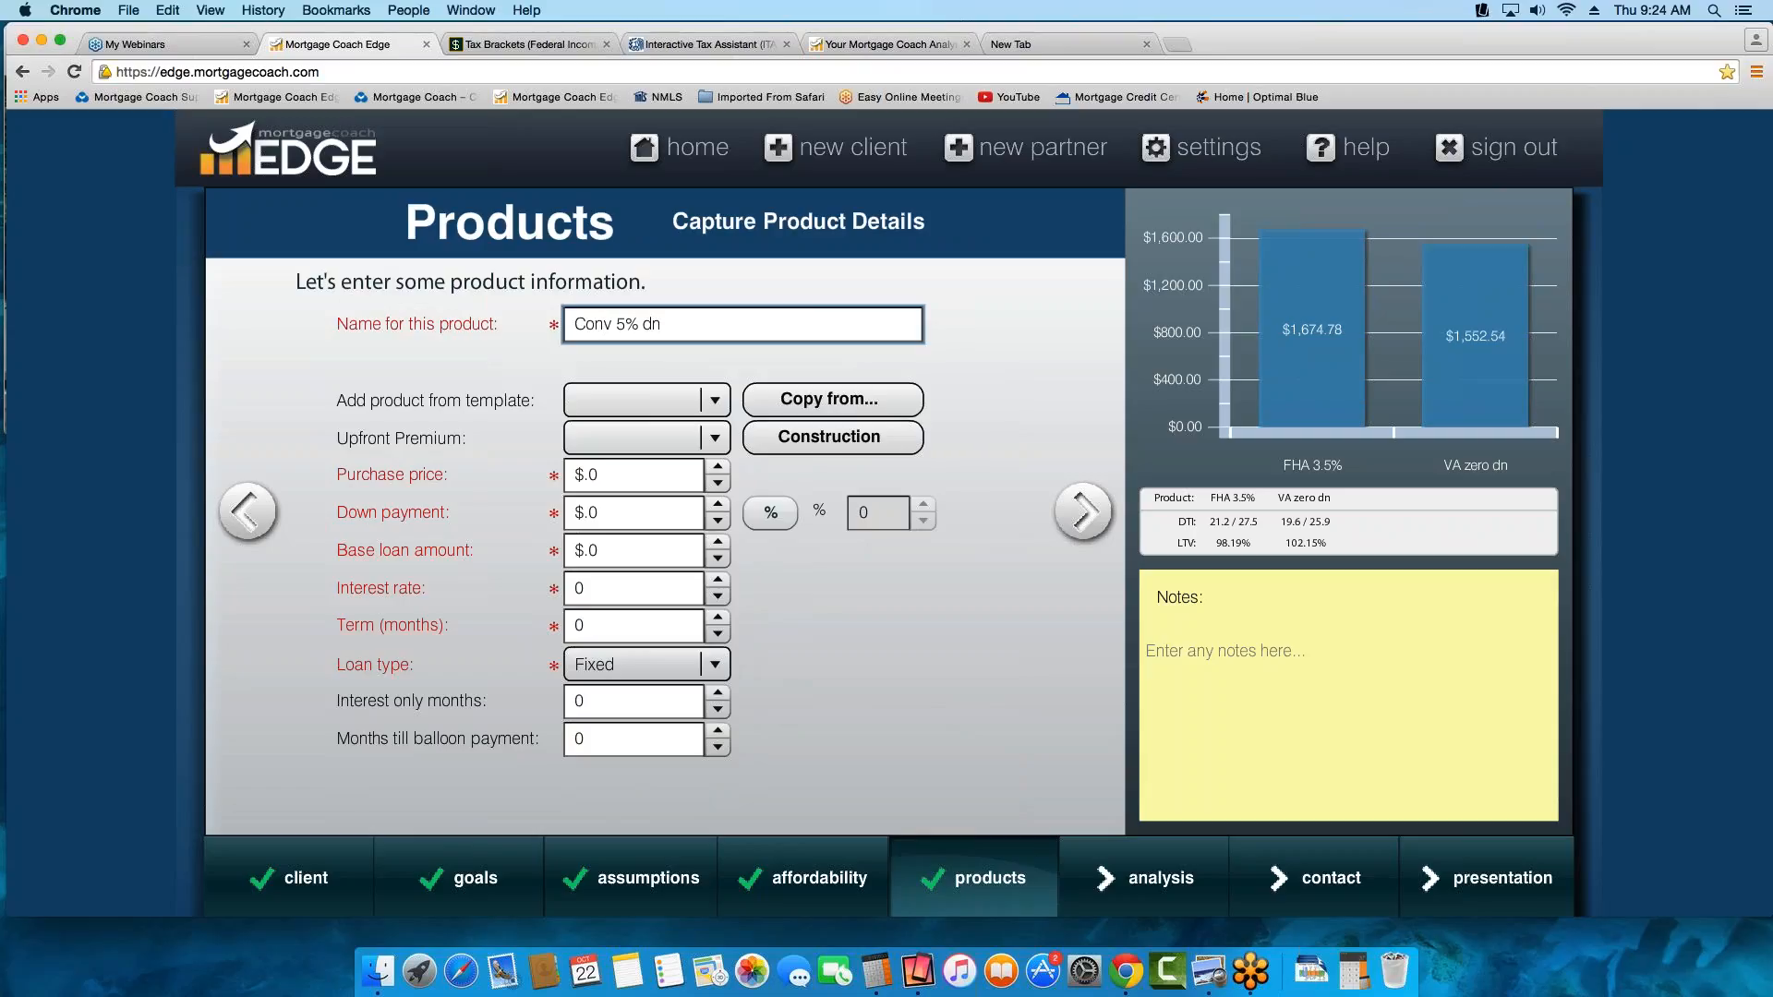
{"action": "left_click", "coordinate": [830, 399]}
{"action": "left_click", "coordinate": [830, 399]}
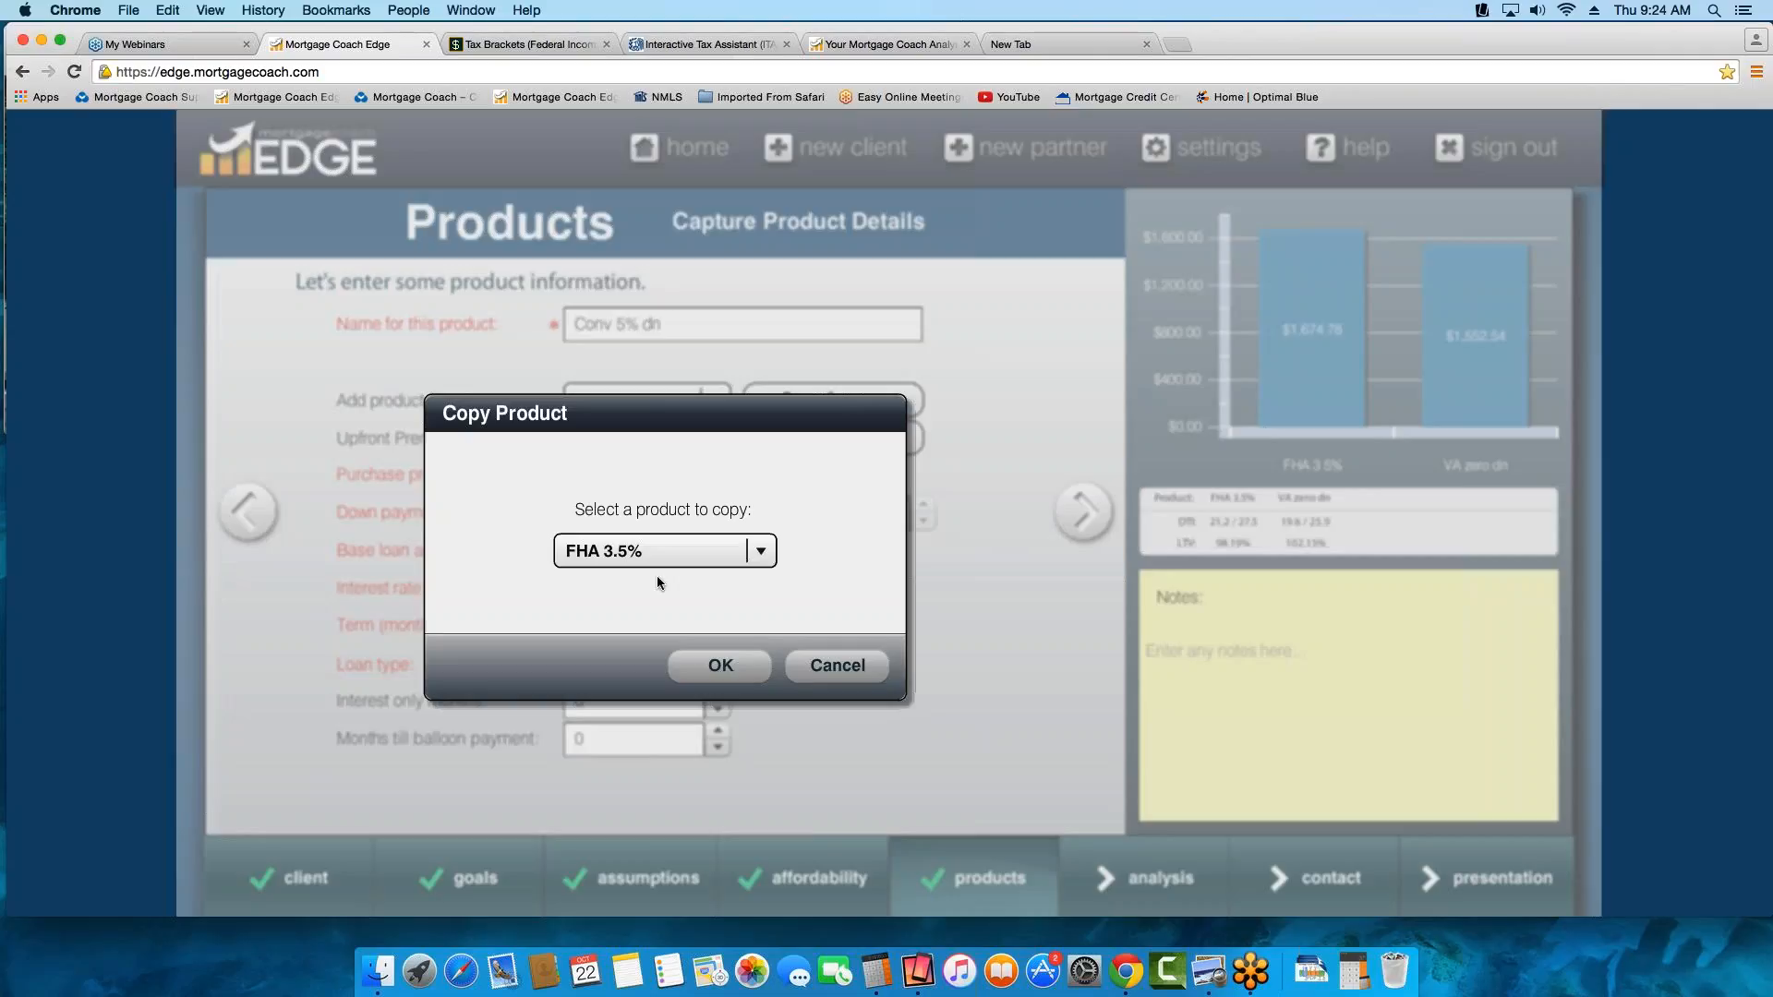
{"action": "left_click", "coordinate": [721, 666]}
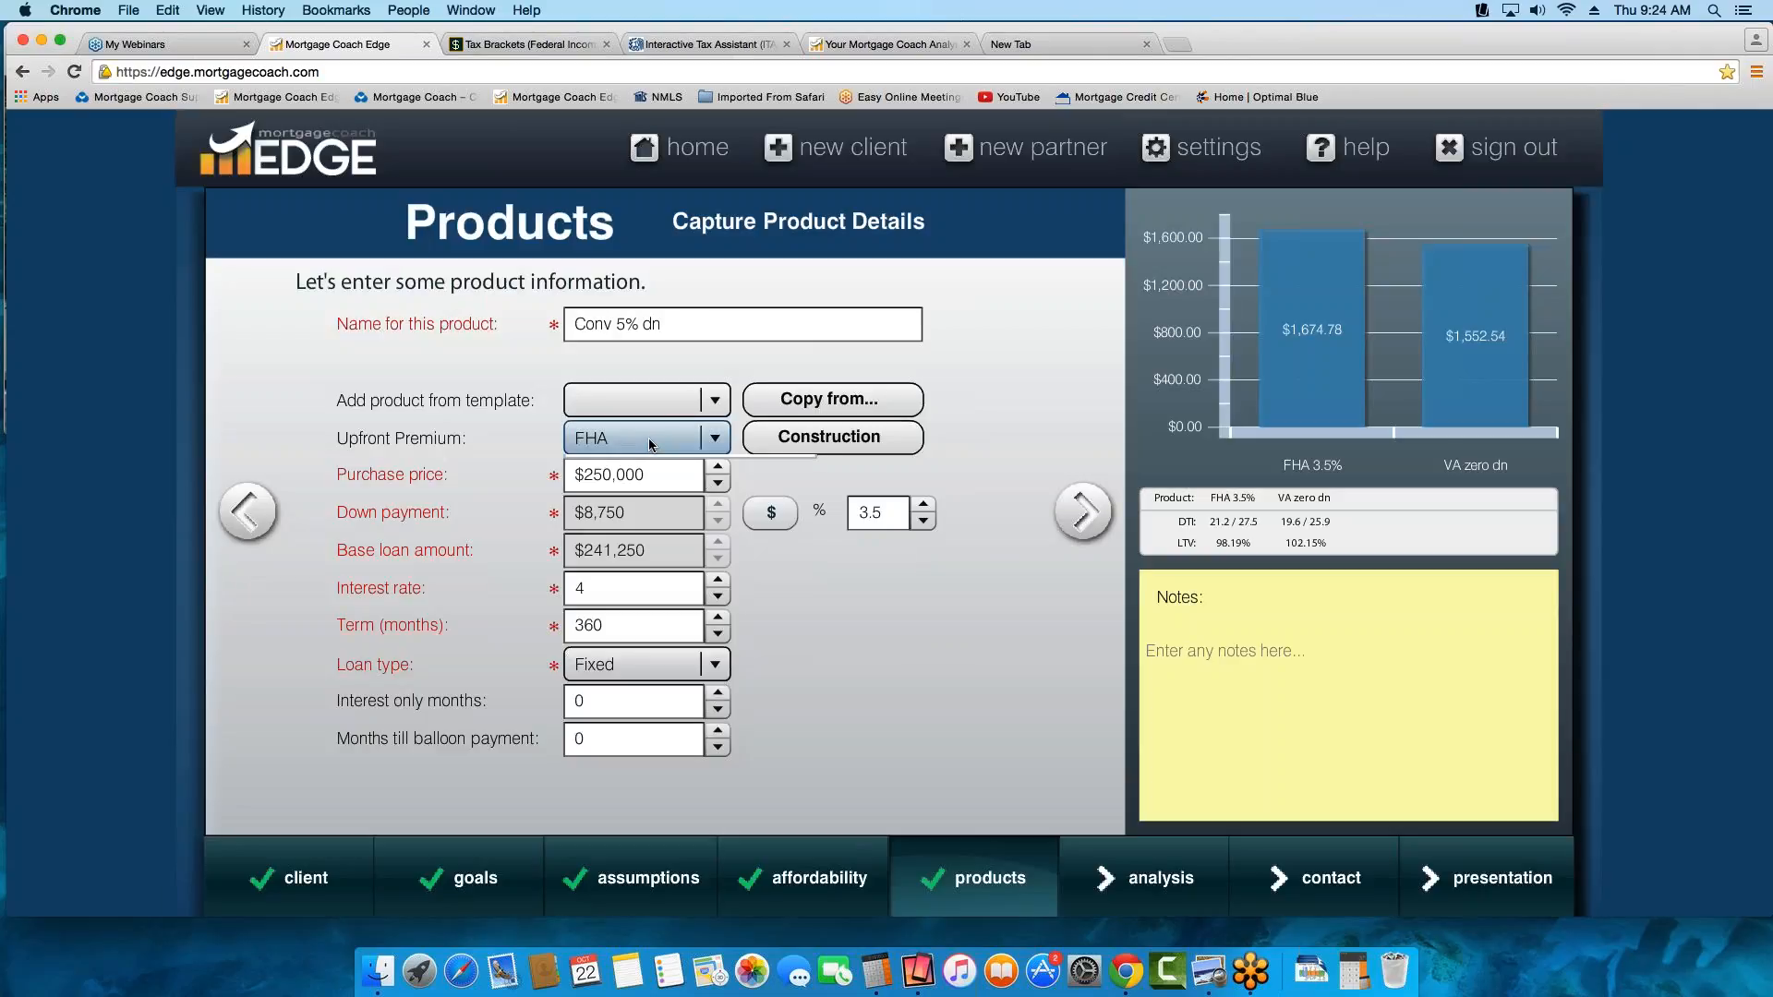
Set the upfront premium of the Conv 5% dn product to None
{"action": "left_click", "coordinate": [651, 443]}
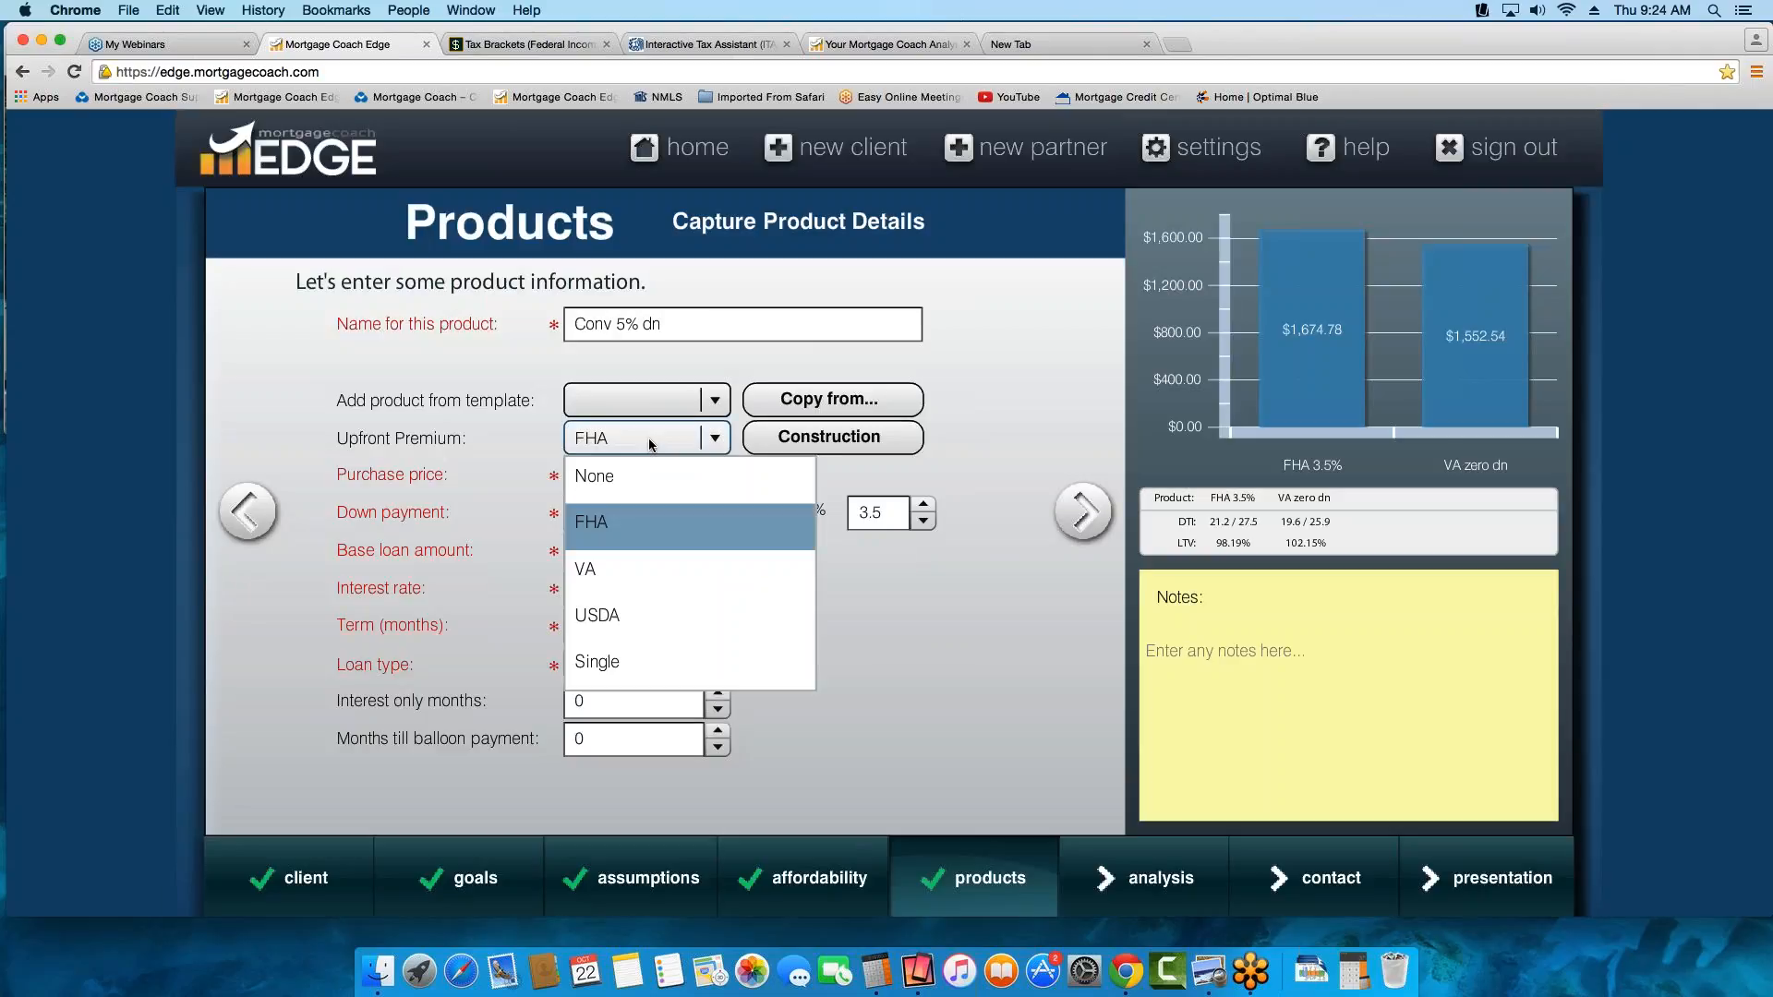
{"action": "key", "text": "Up"}
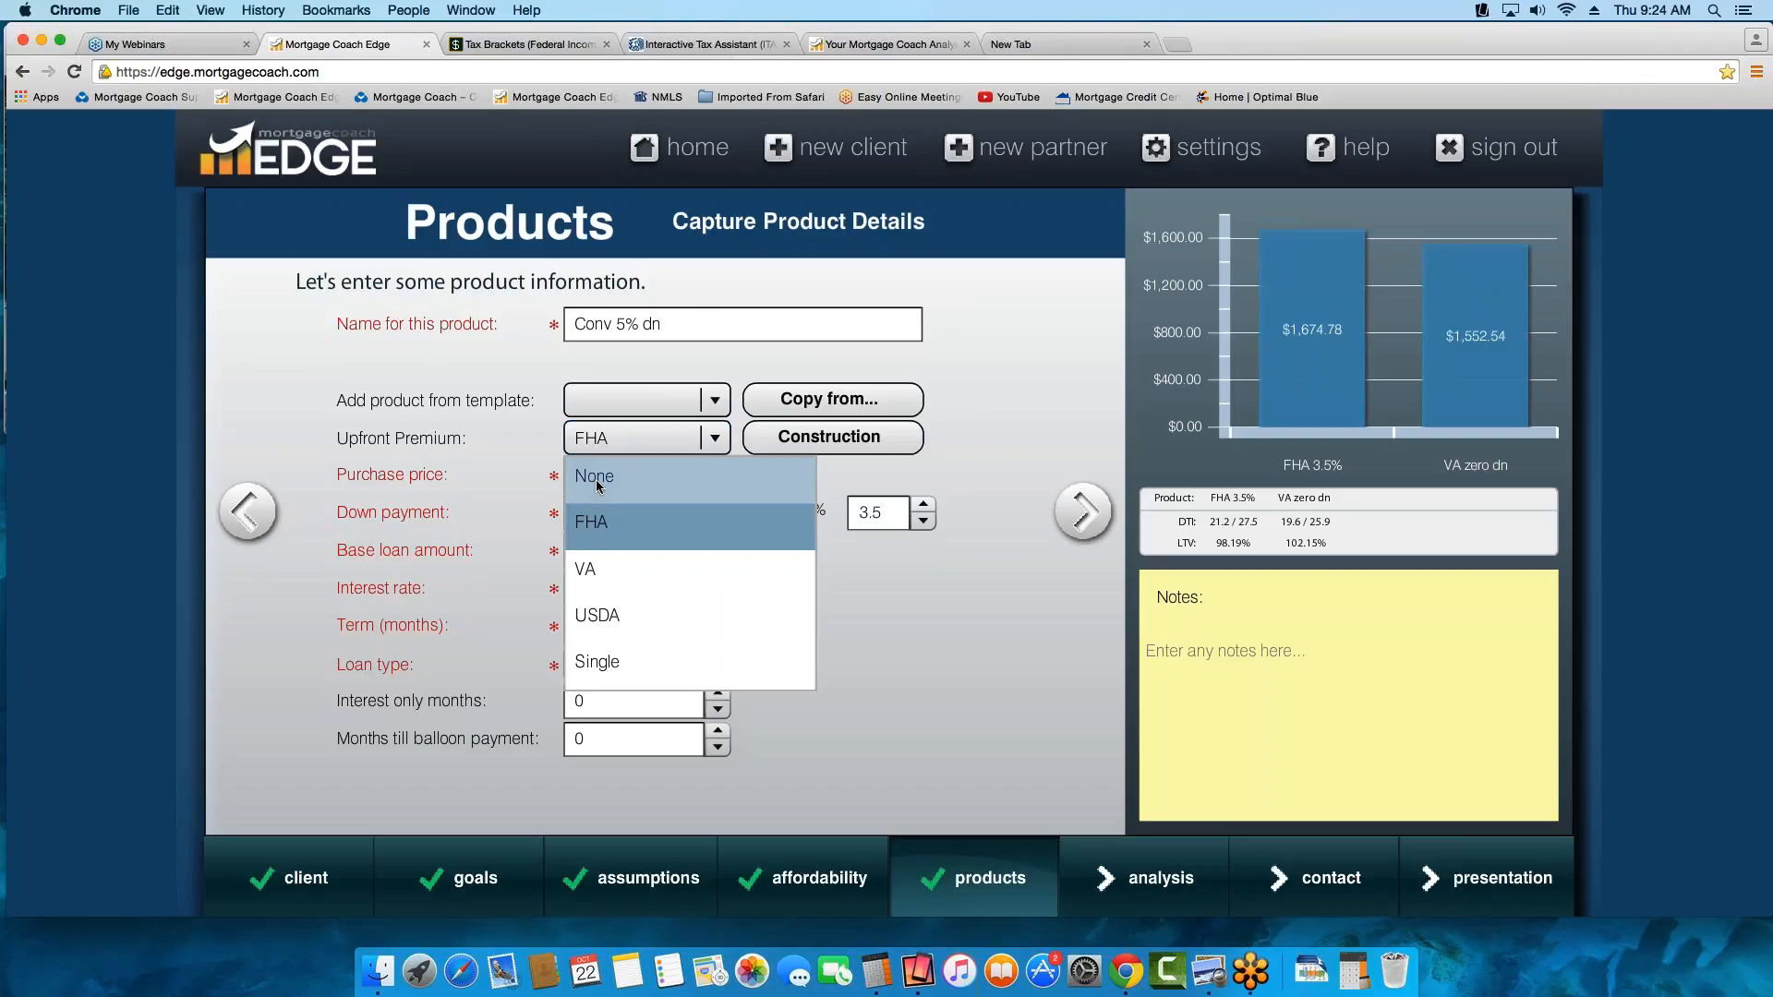
{"action": "key", "text": "Return"}
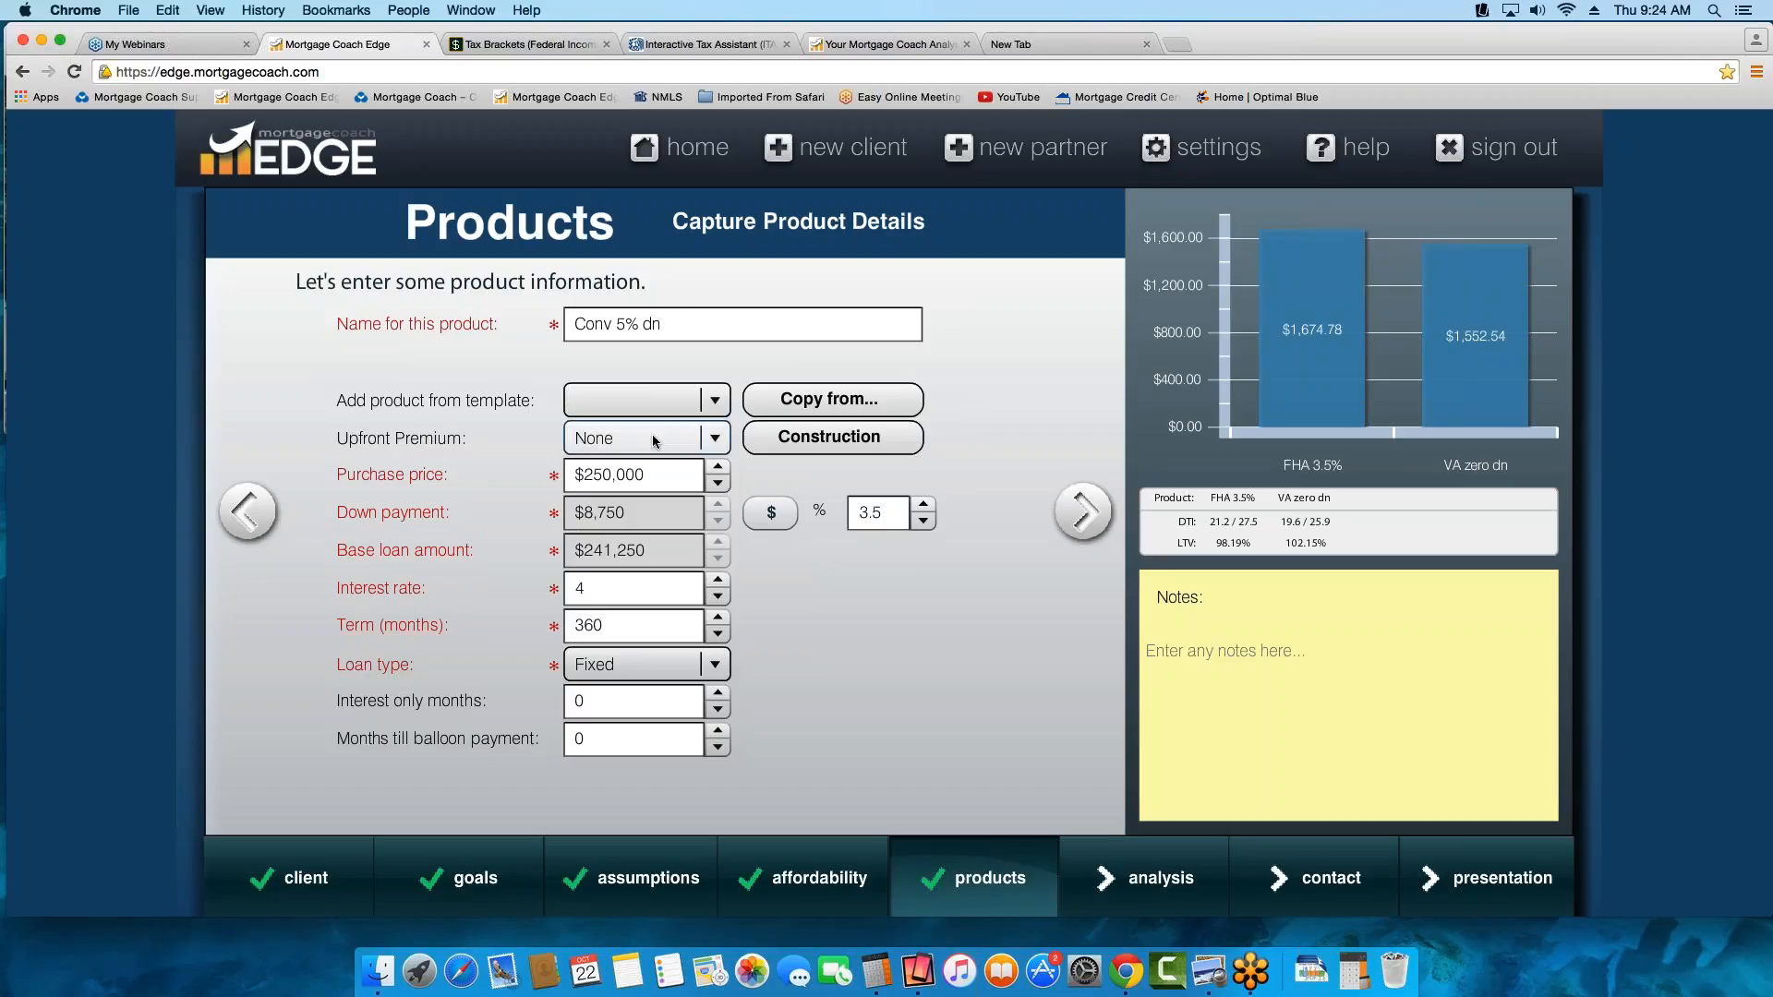
Set the Conv 5% dn product's down payment to 5% and its interest rate to 4.25%
{"action": "left_click_drag", "start_coordinate": [886, 518], "coordinate": [702, 504]}
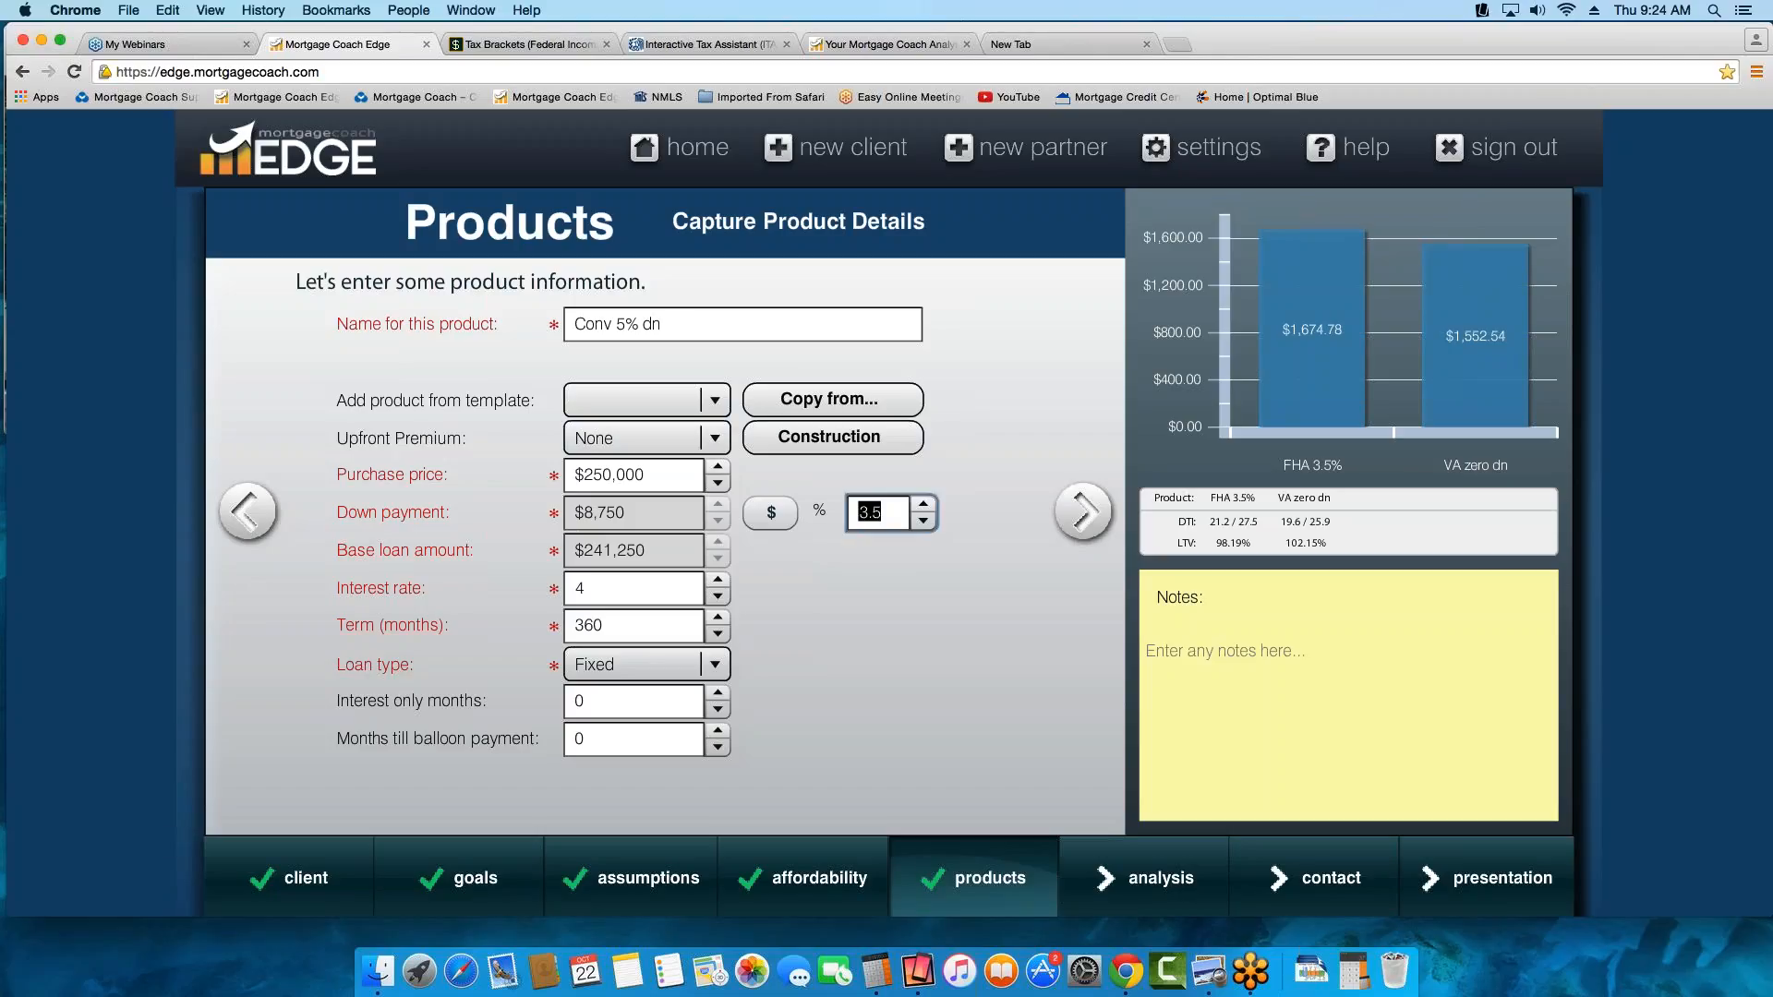
{"action": "type", "text": "5"}
{"action": "left_click", "coordinate": [634, 591]}
{"action": "type", "text": "4.25"}
{"action": "key", "text": "Tab"}
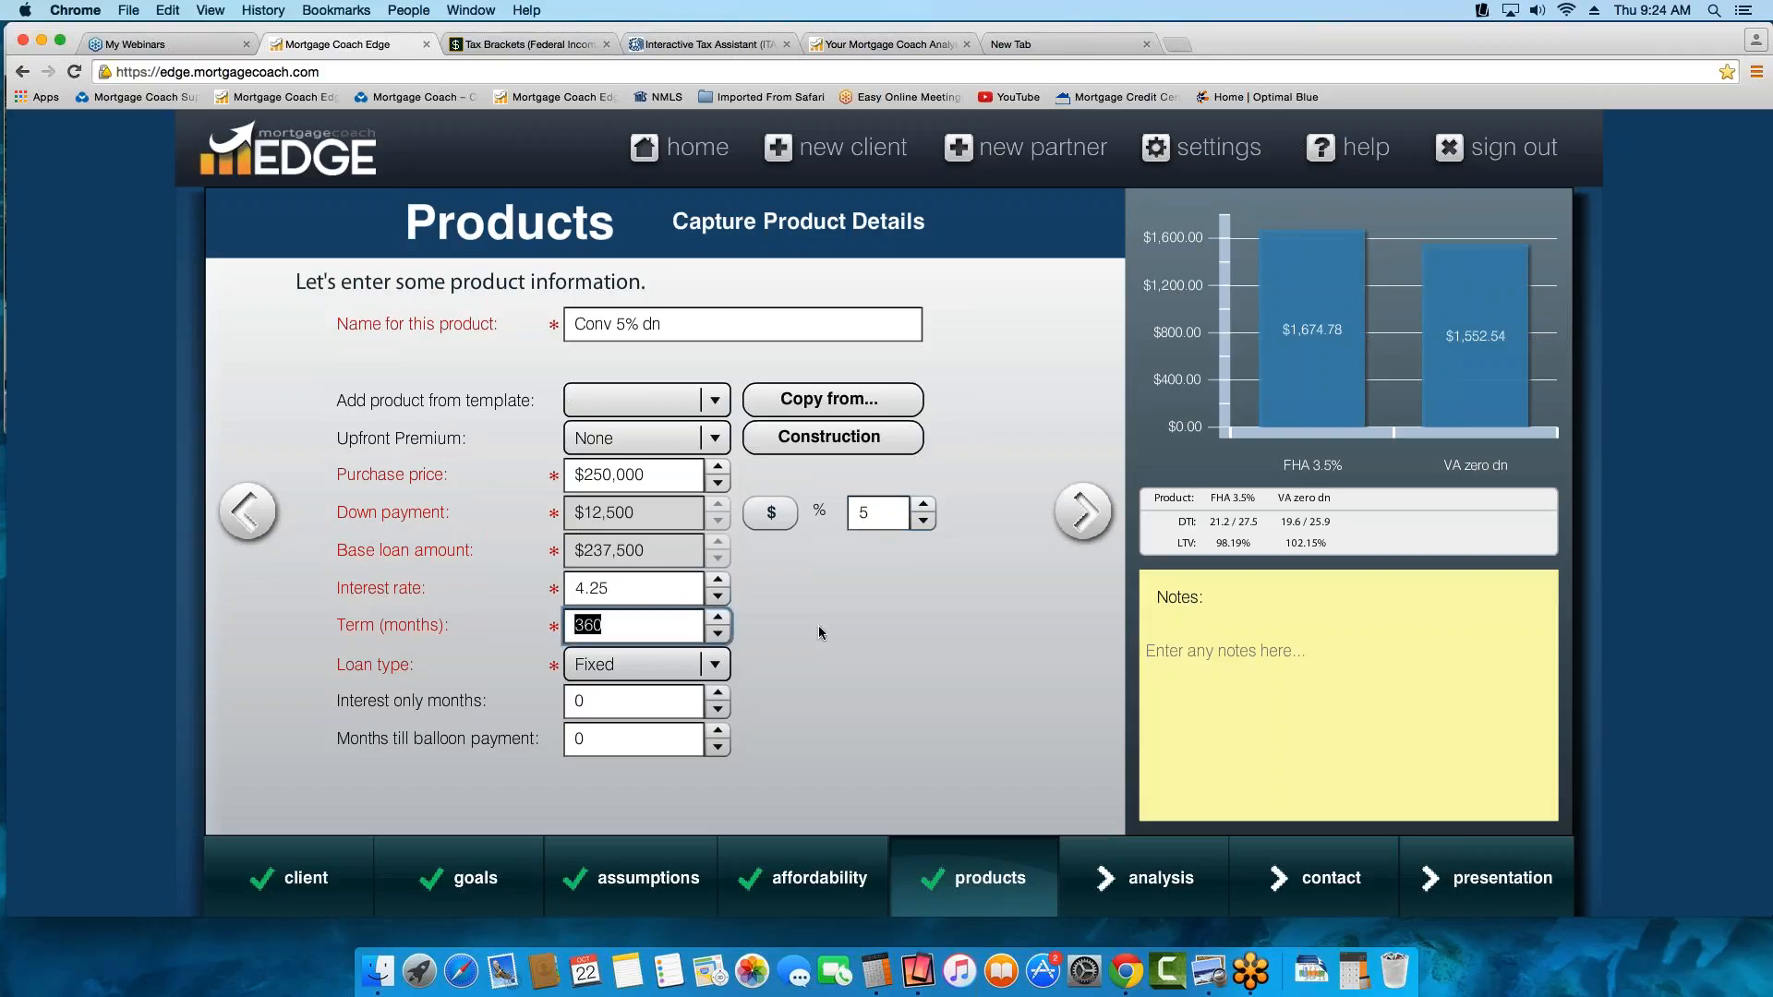
In the Conv 5% dn closing cost details, add a Tax Service Fee of $76 and mark it as an APR fee
{"action": "left_click", "coordinate": [1083, 513]}
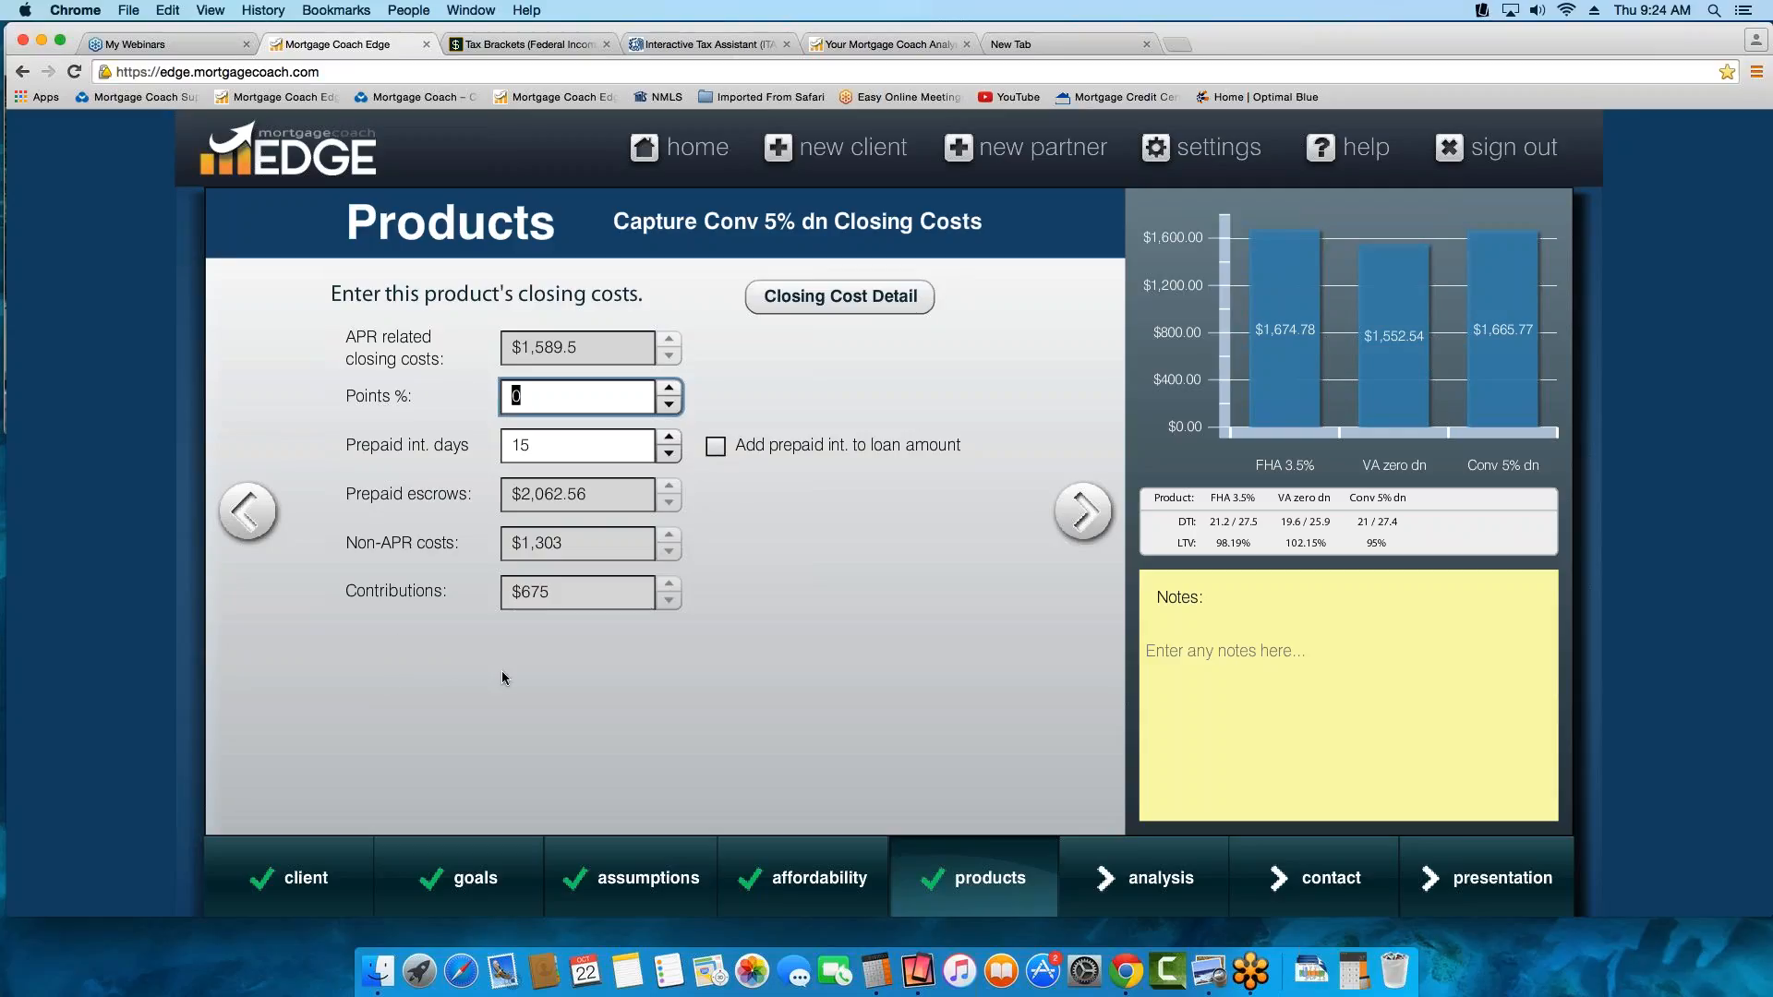
{"action": "left_click", "coordinate": [834, 308]}
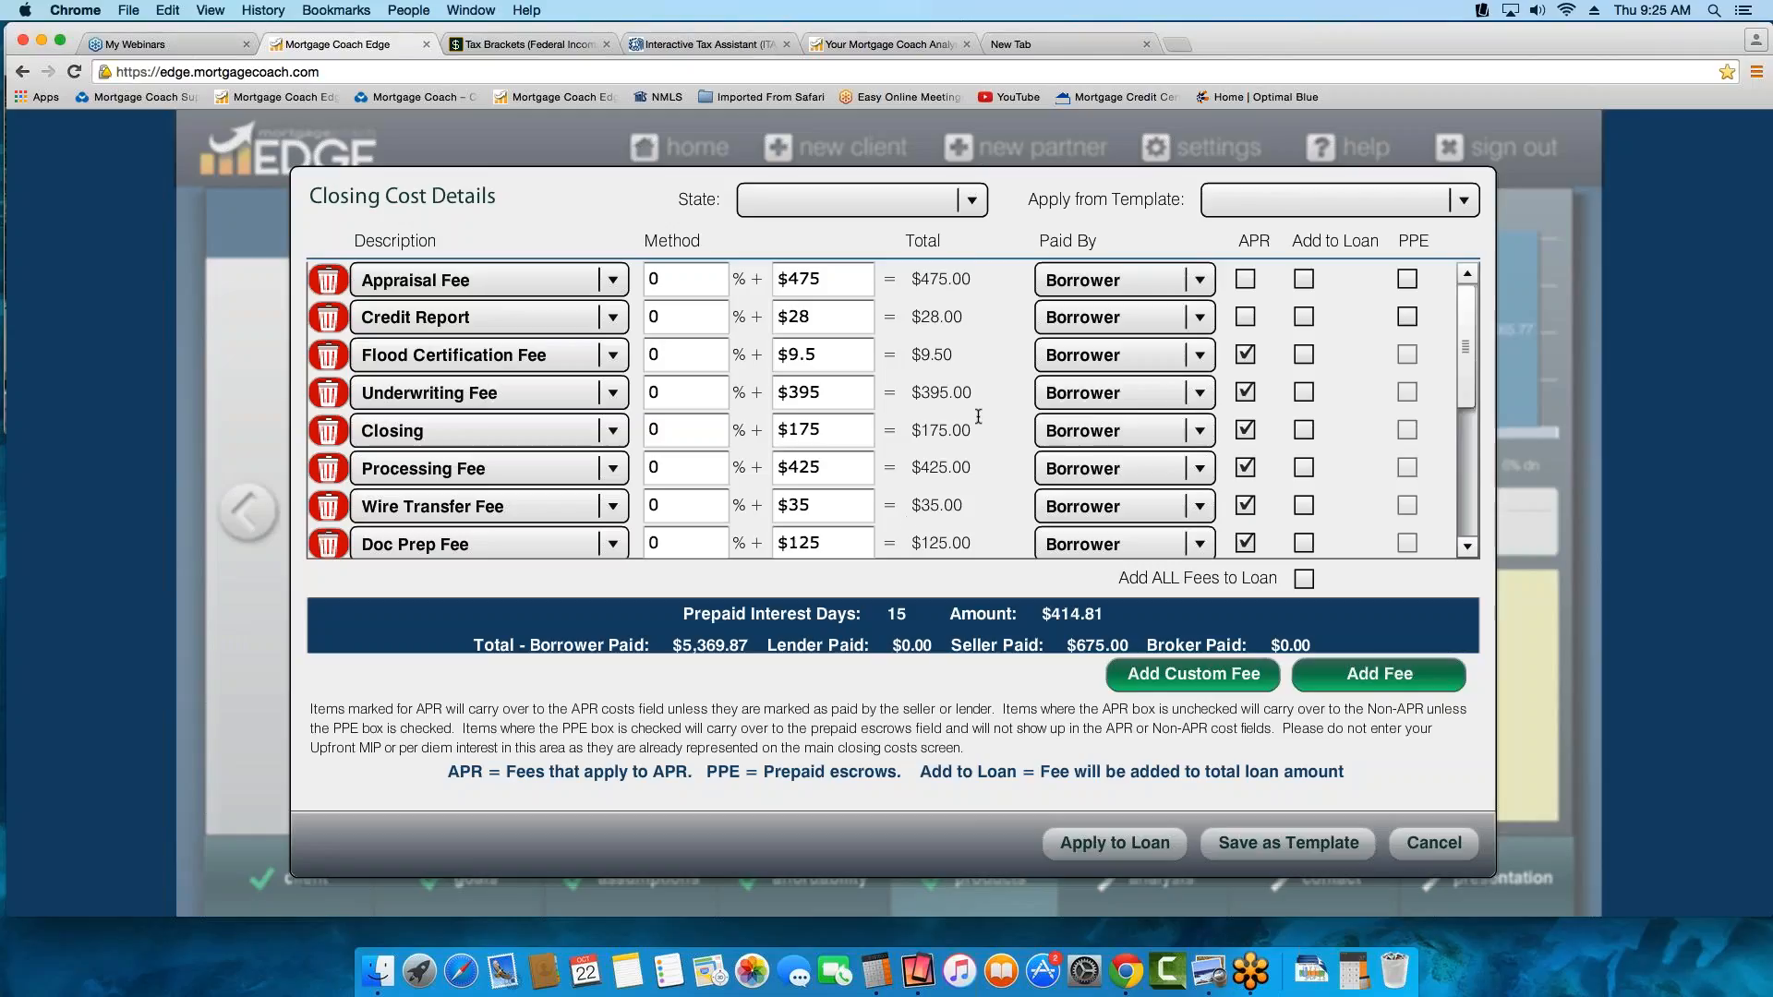
{"action": "left_click", "coordinate": [1354, 687]}
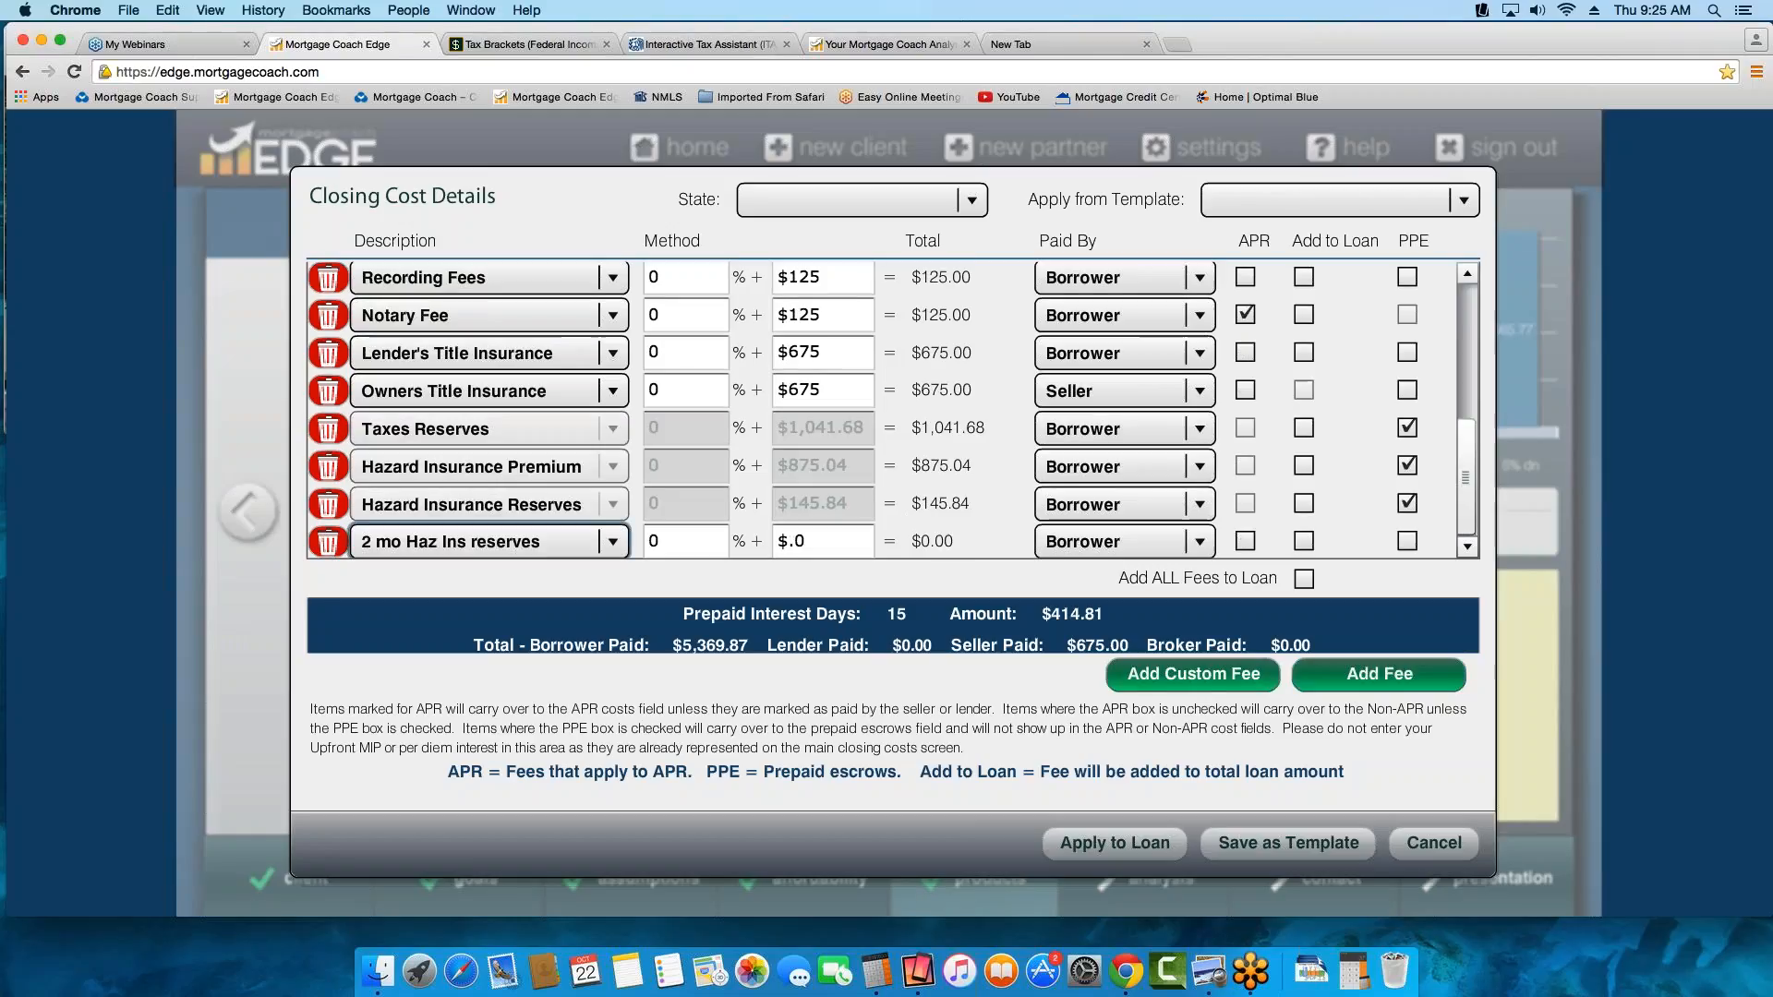
{"action": "left_click", "coordinate": [587, 543]}
{"action": "key", "text": "t"}
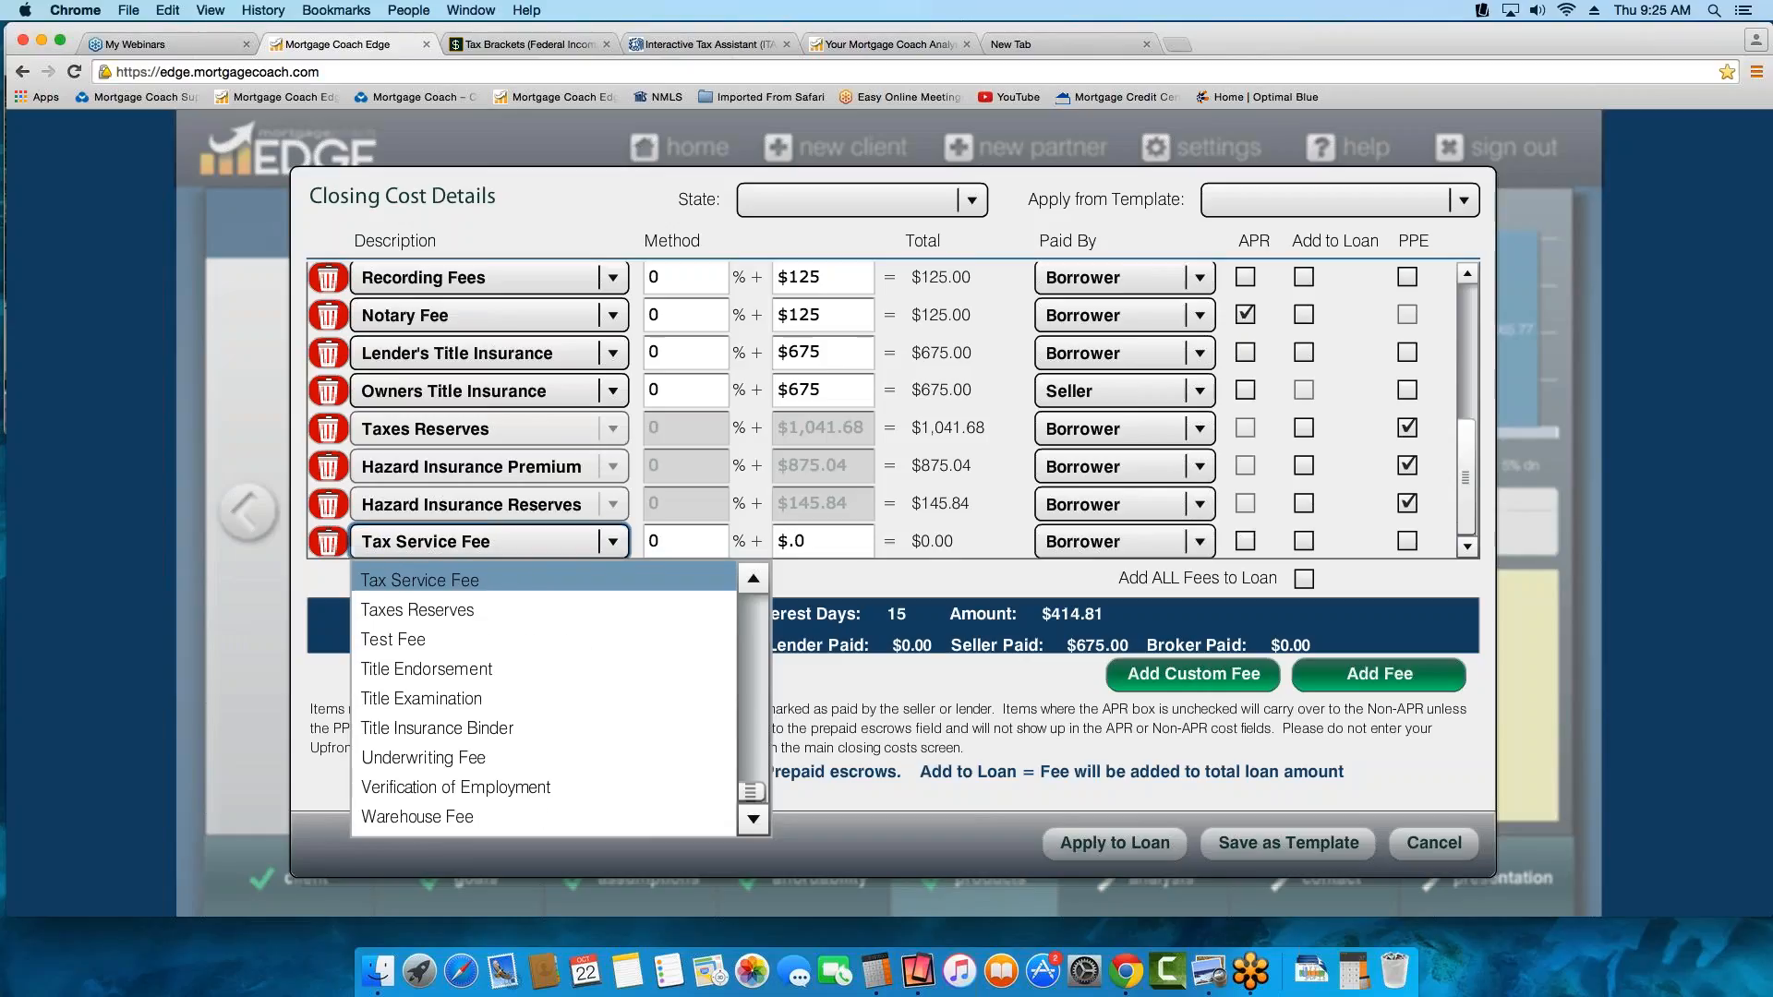
{"action": "left_click", "coordinate": [576, 583]}
{"action": "left_click", "coordinate": [661, 541]}
{"action": "key", "text": "Tab"}
{"action": "type", "text": "76"}
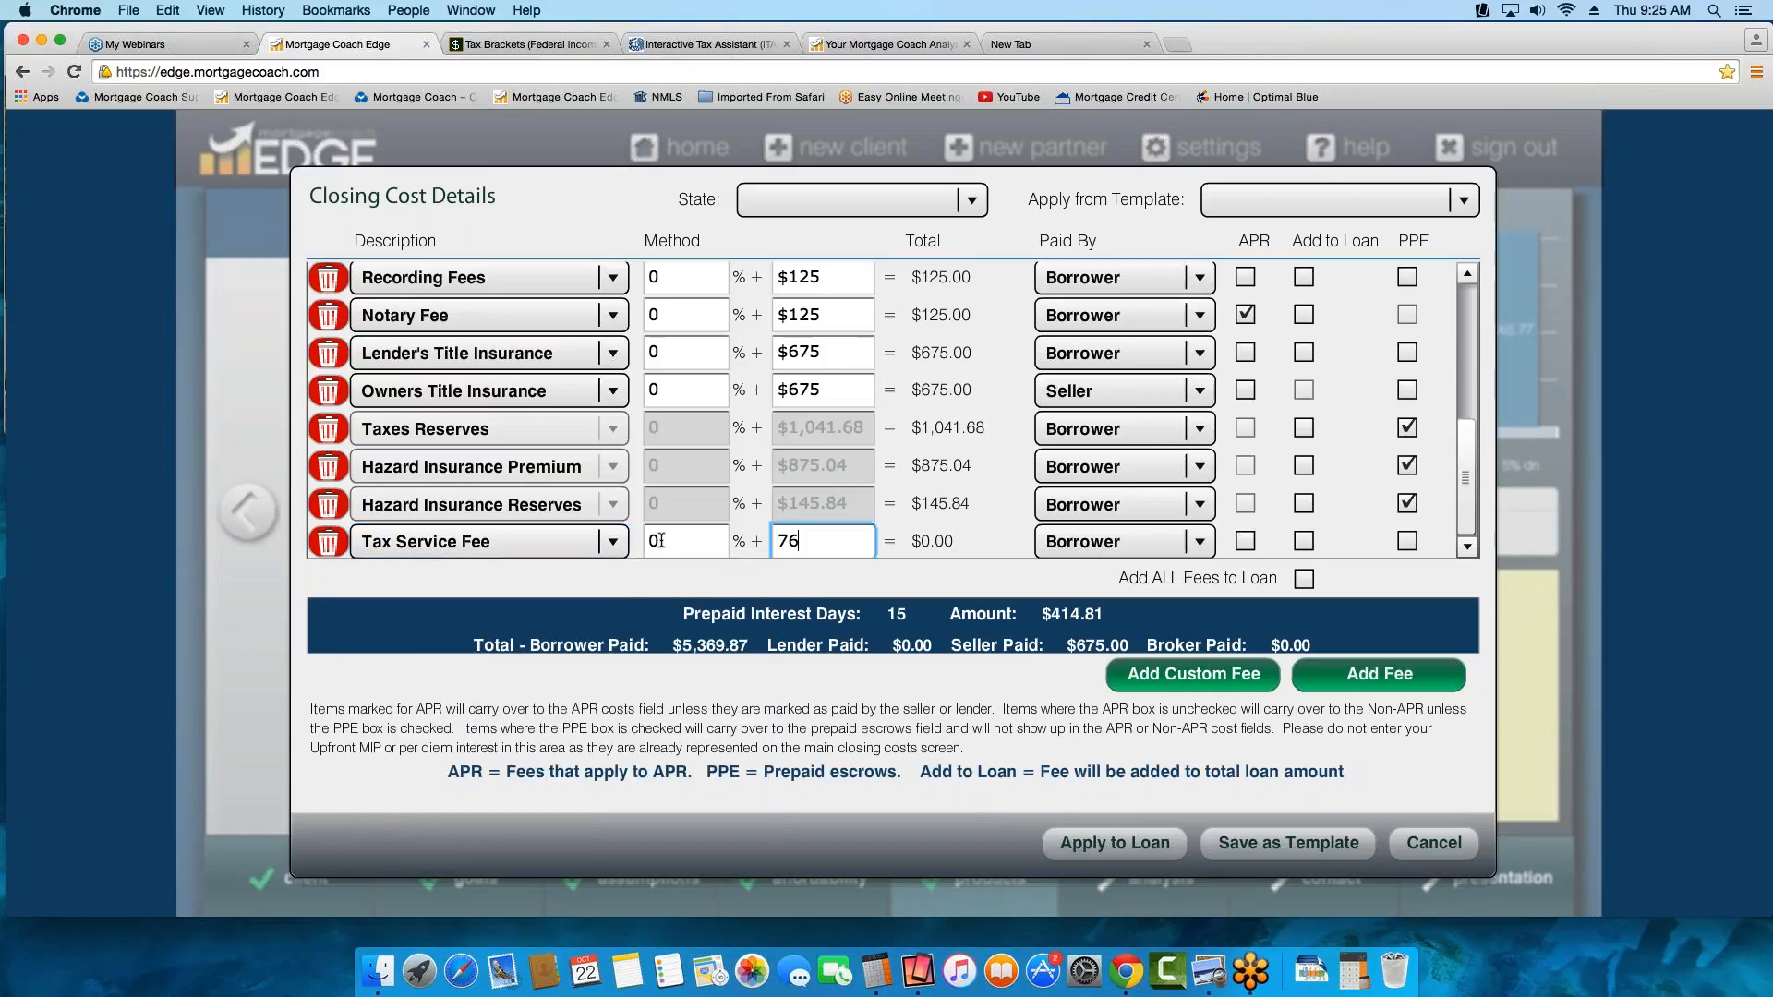
{"action": "key", "text": "Tab"}
{"action": "left_click", "coordinate": [1246, 543]}
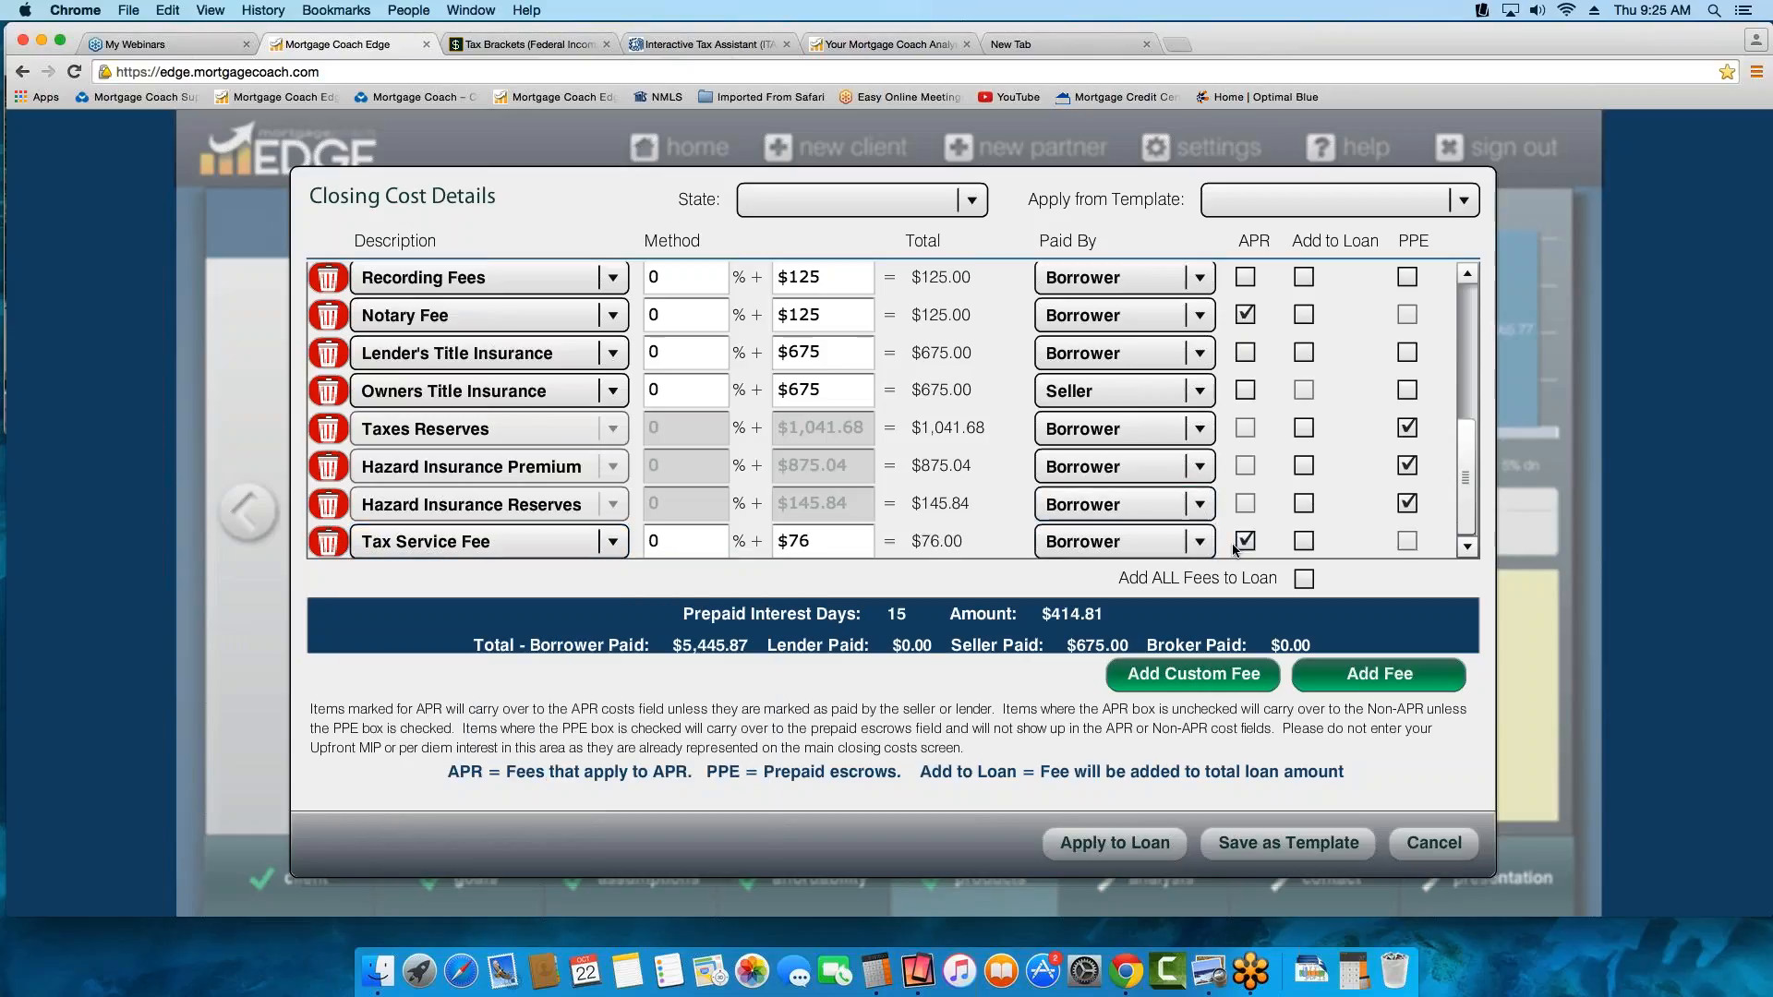
Save the closing costs as a fee template named "Conv Fees" and apply them to the loan
{"action": "left_click", "coordinate": [1286, 848]}
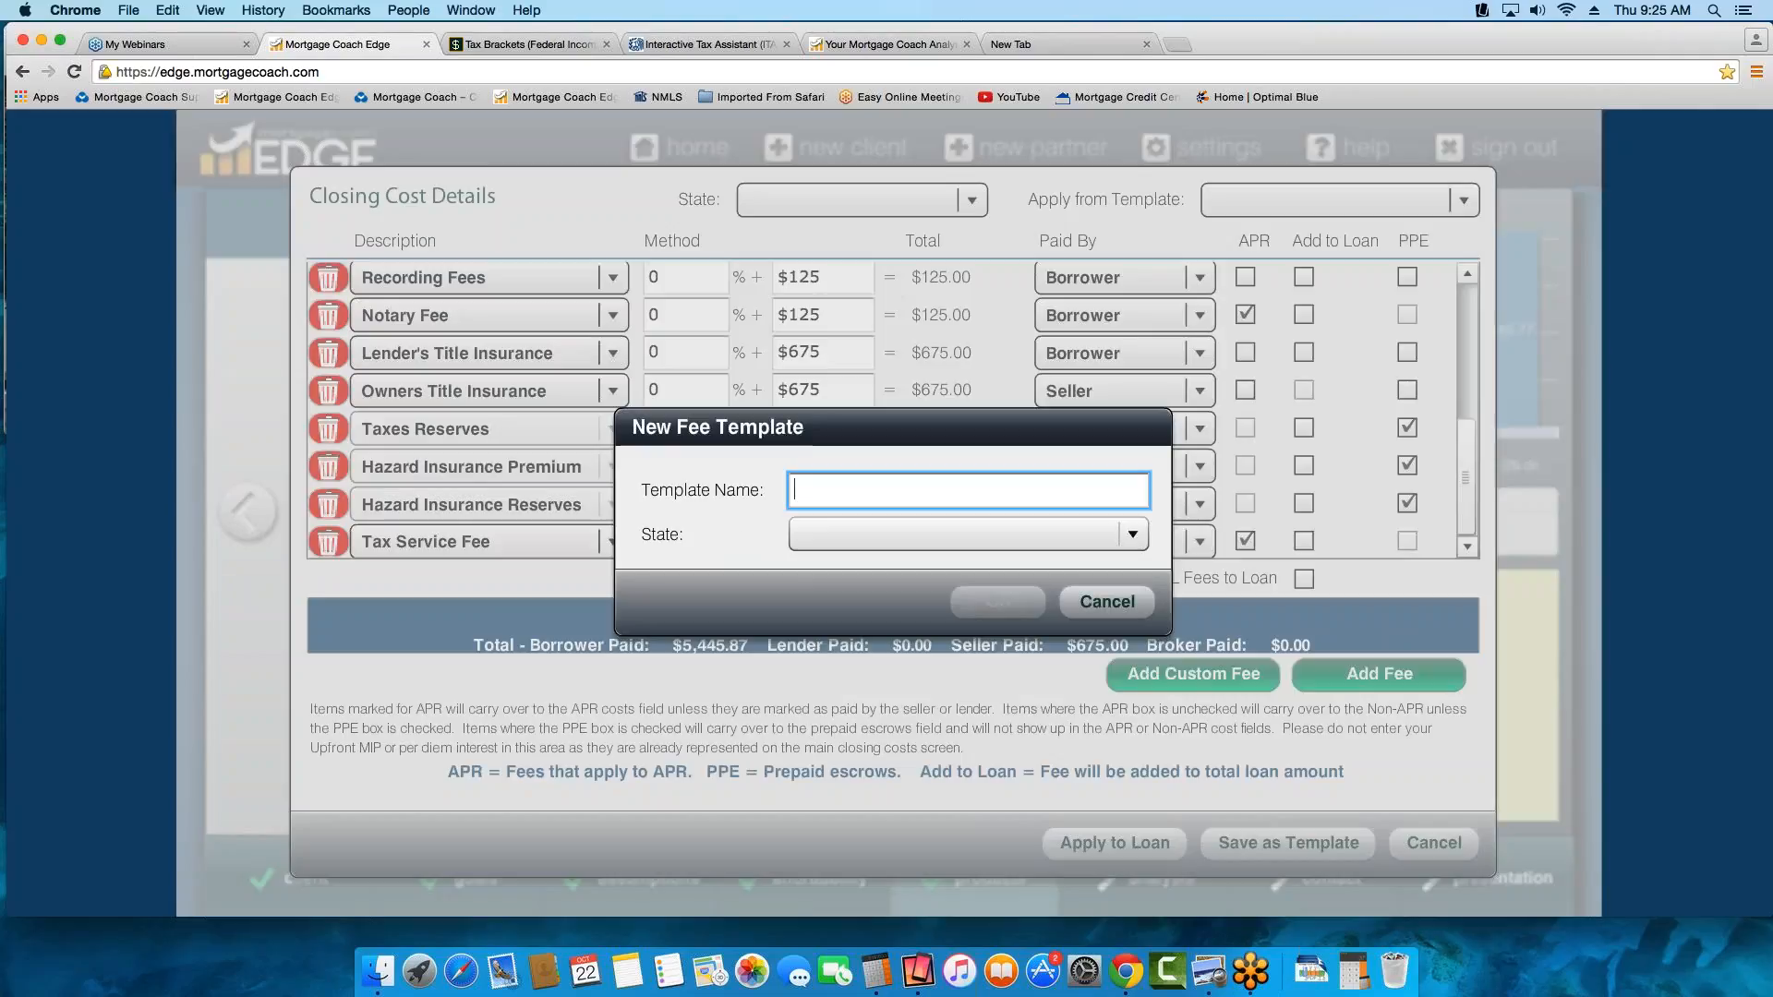
{"action": "type", "text": "con"}
{"action": "key", "text": "BackSpace"}
{"action": "key", "text": "BackSpace"}
{"action": "key", "text": "BackSpace"}
{"action": "type", "text": "Co"}
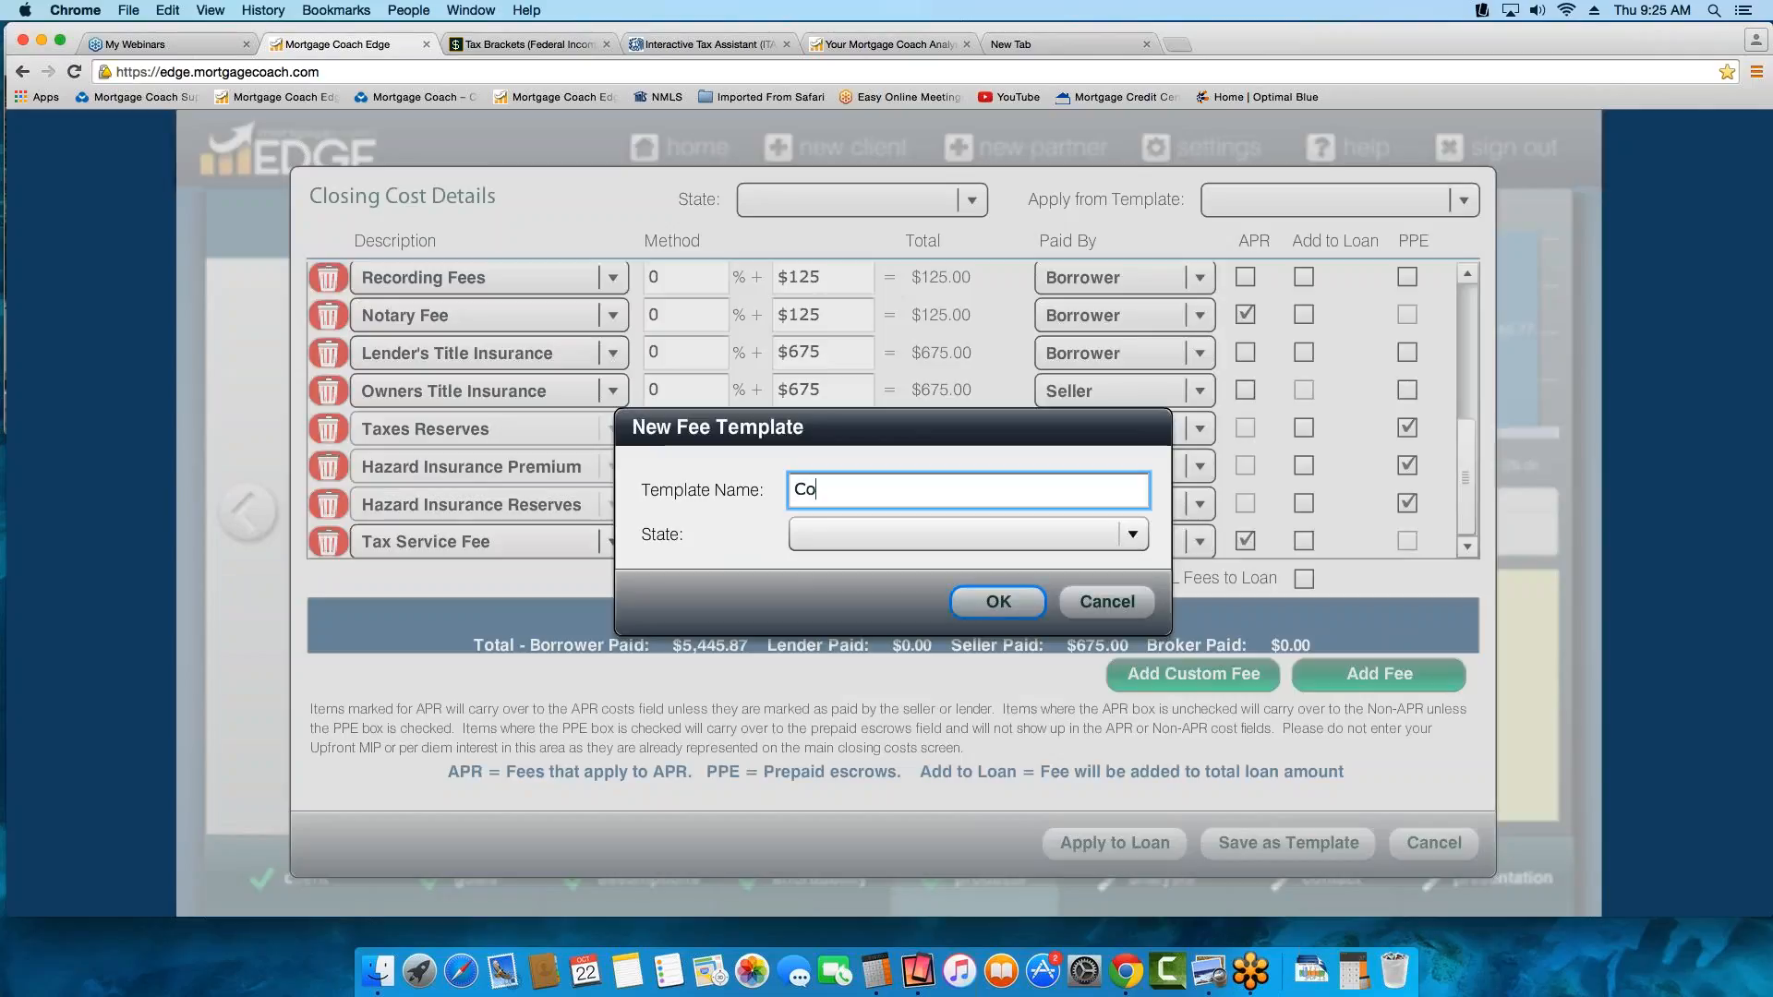
{"action": "type", "text": "nv Fees"}
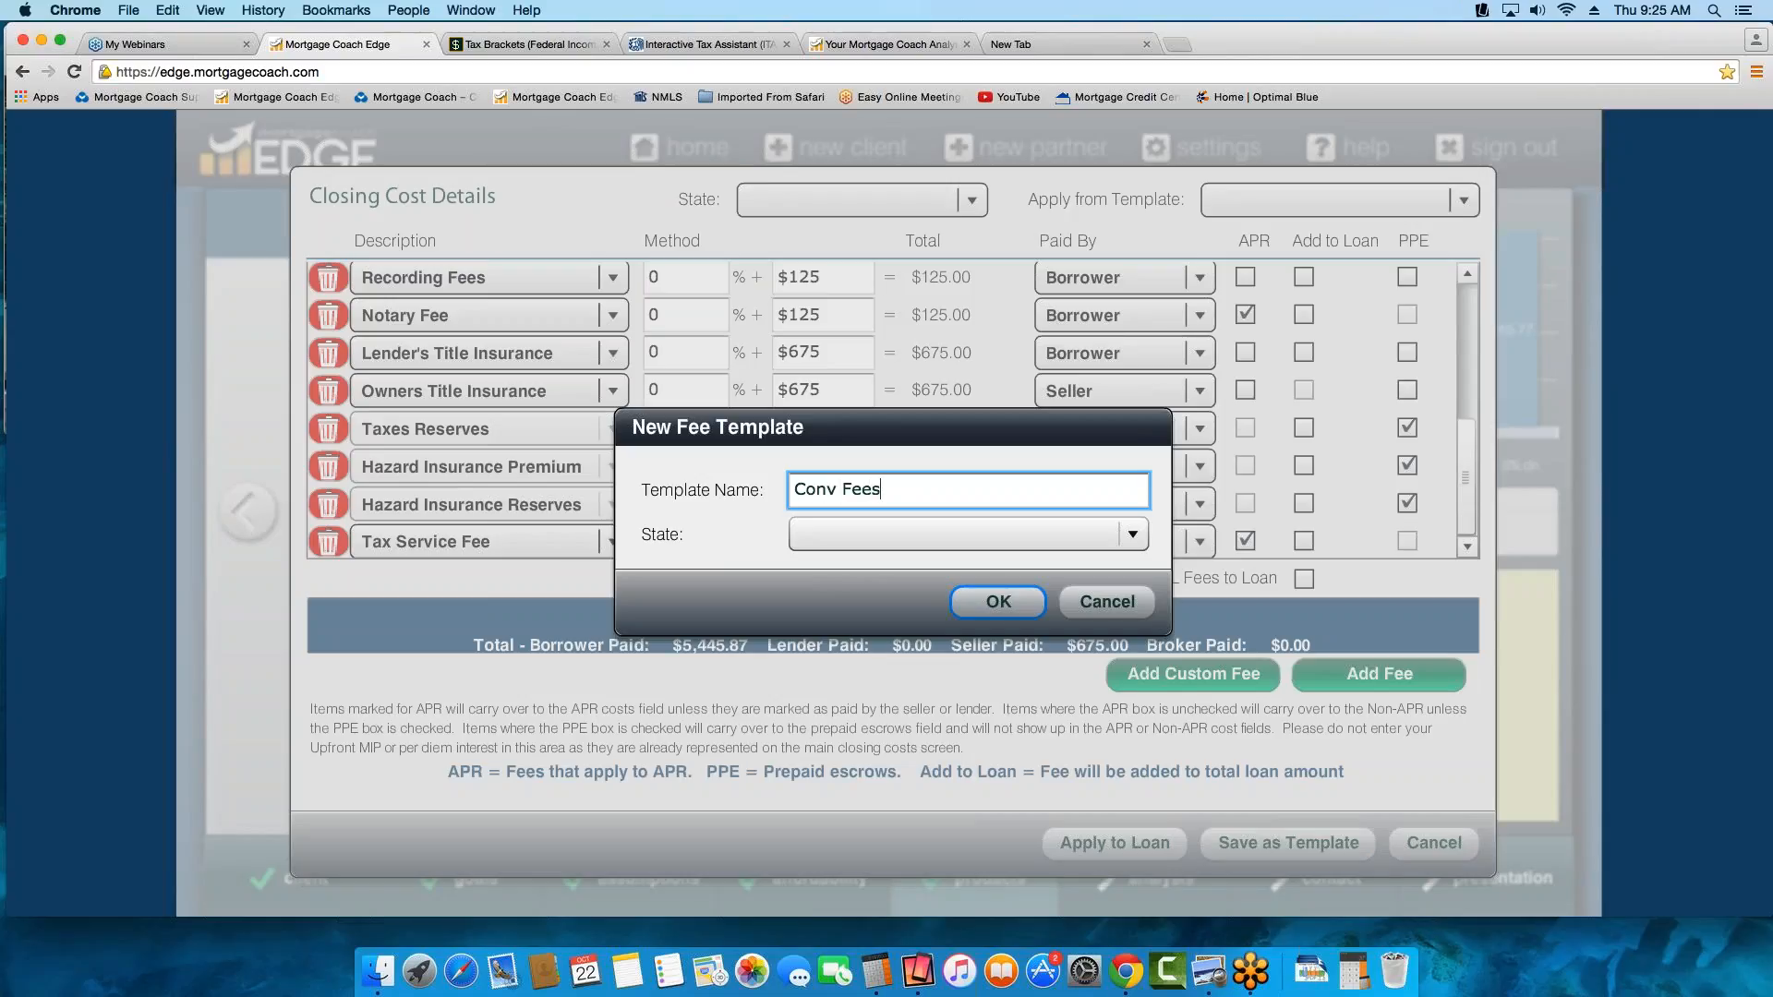
{"action": "left_click", "coordinate": [1005, 605]}
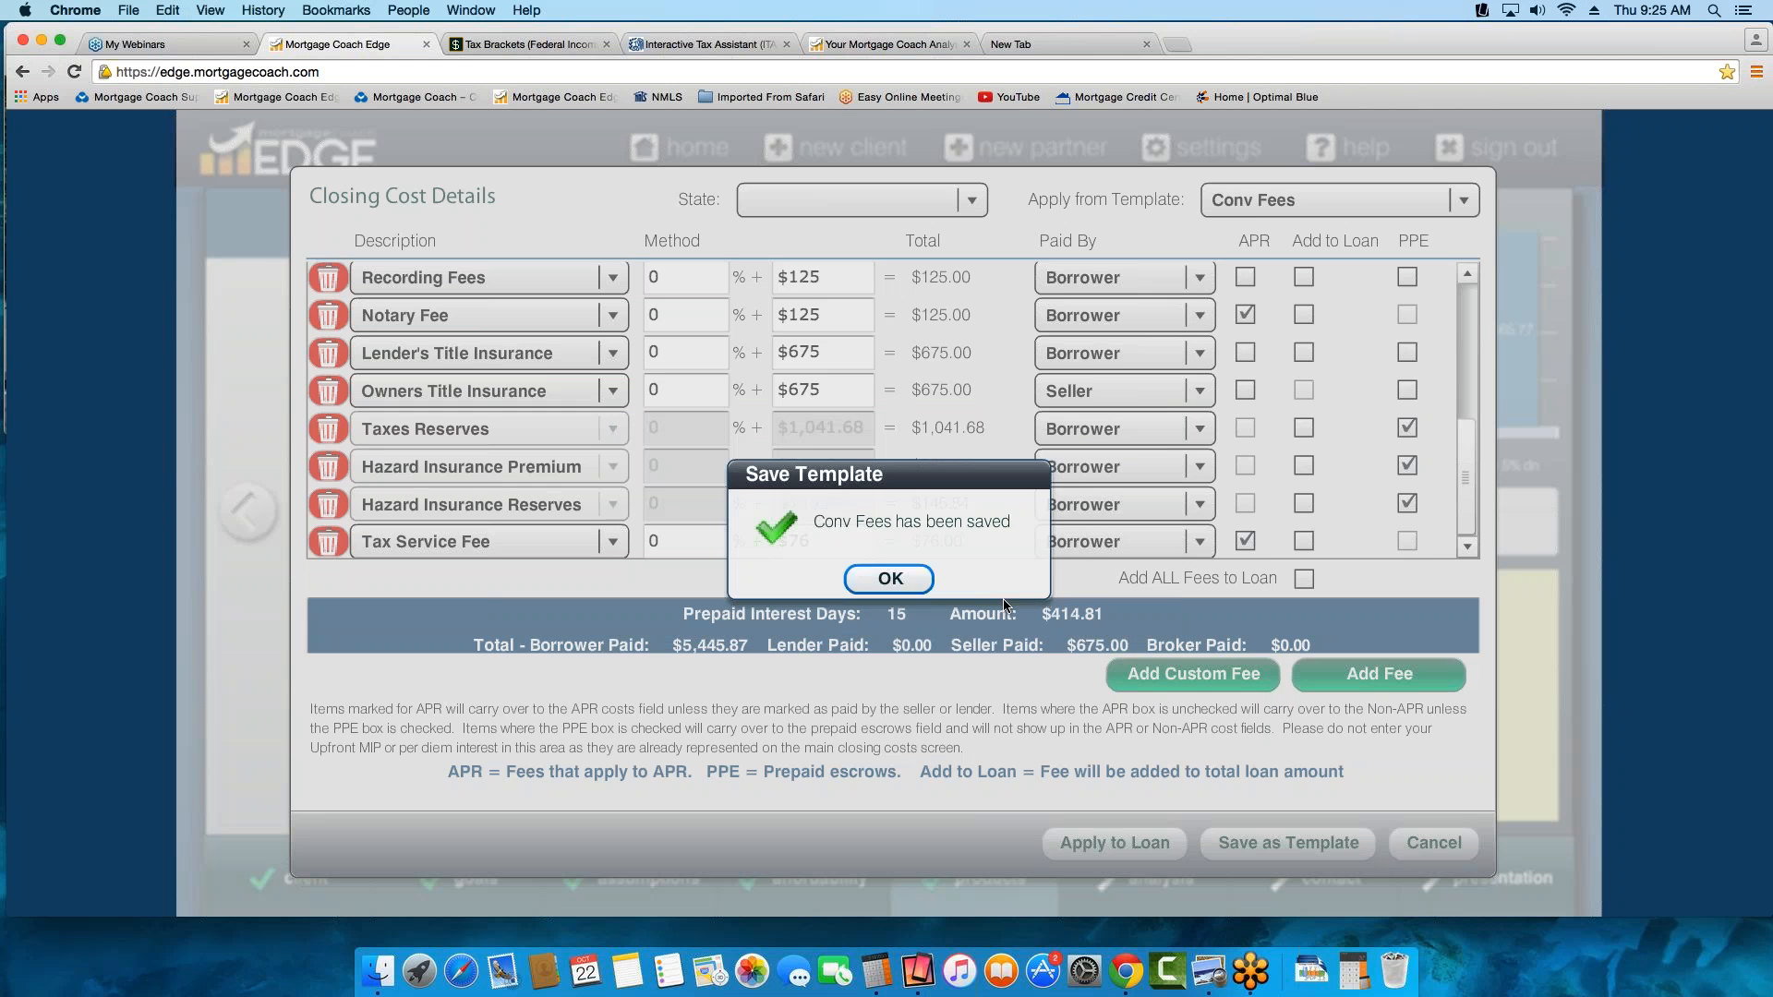
{"action": "left_click", "coordinate": [919, 587]}
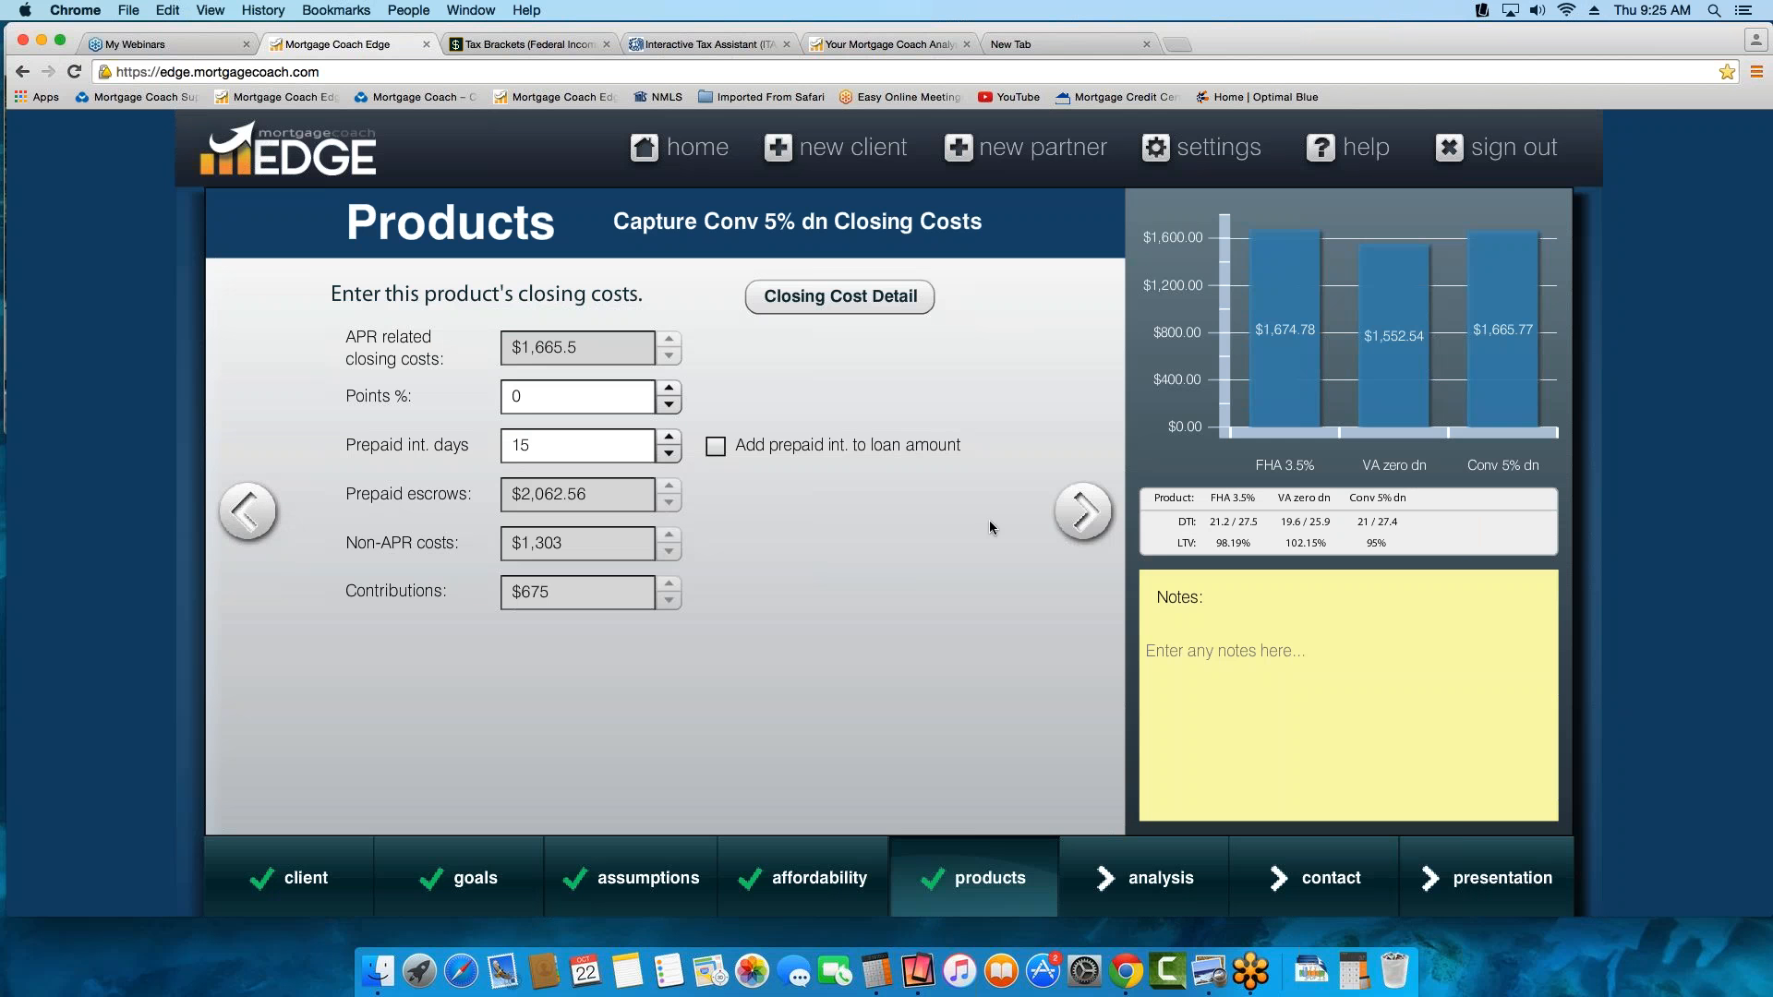
In the Conv 5% dn monthly costs, switch mortgage insurance to percentage entry and set it to 0.69%
{"action": "left_click", "coordinate": [1081, 512]}
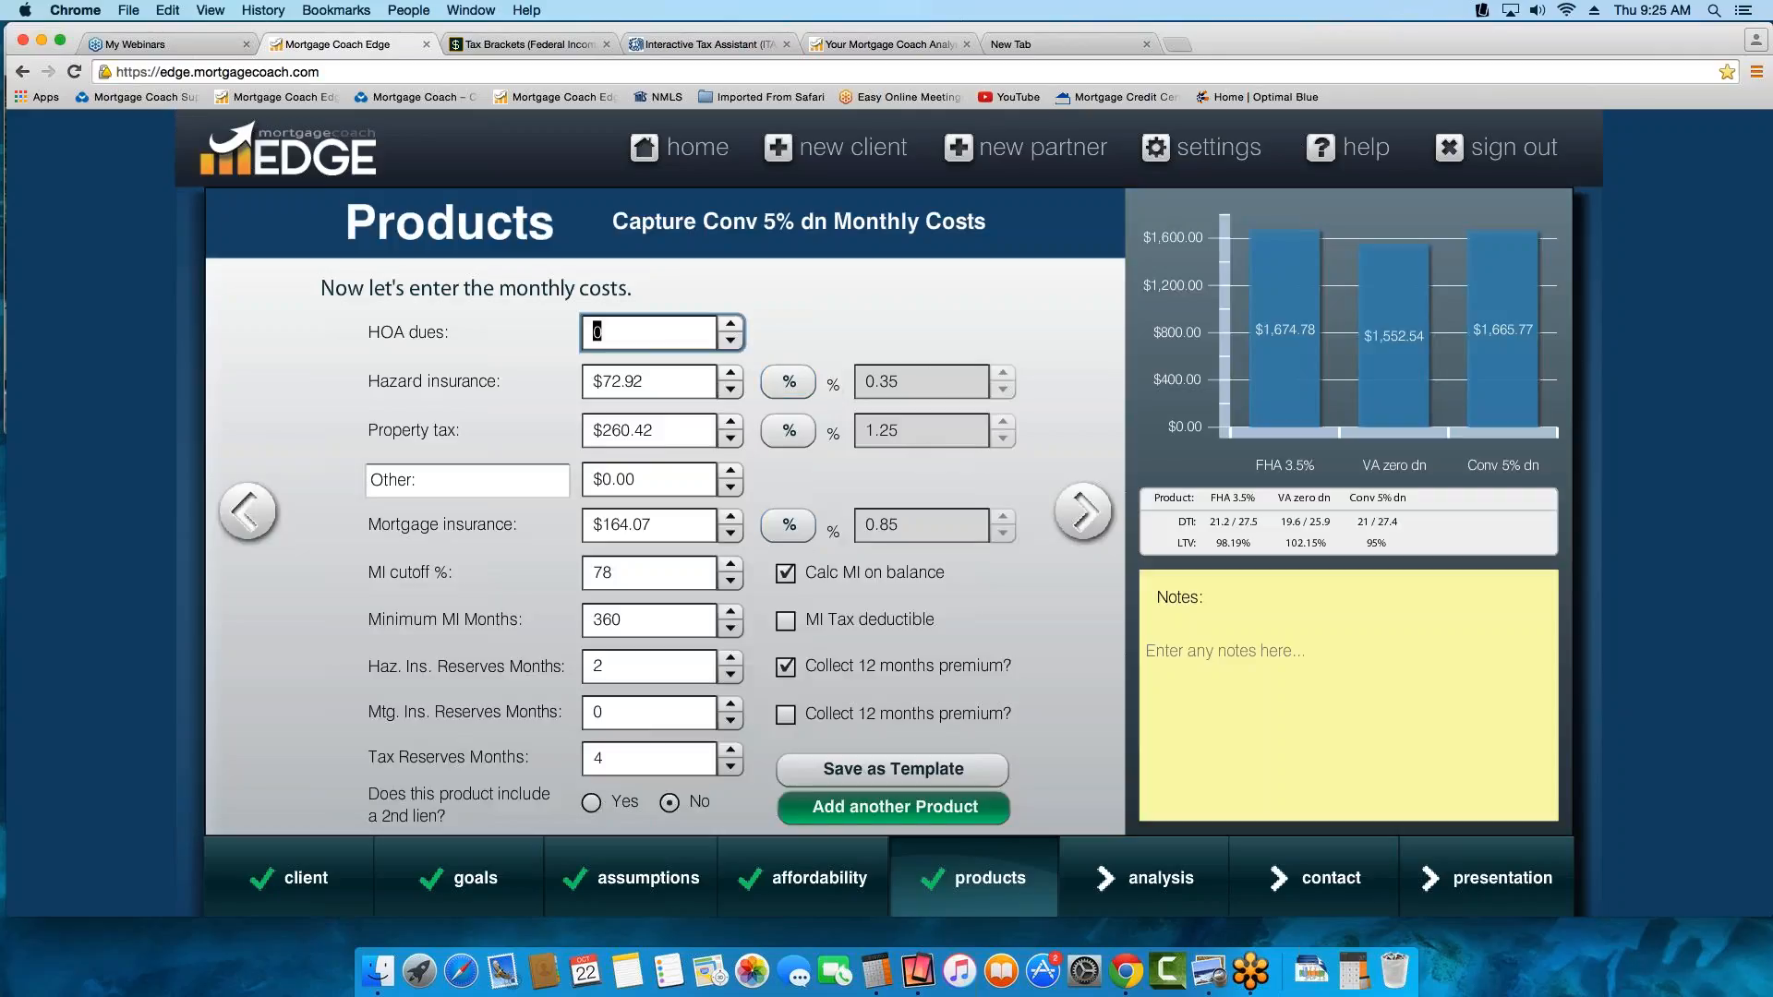
{"action": "left_click", "coordinate": [789, 524]}
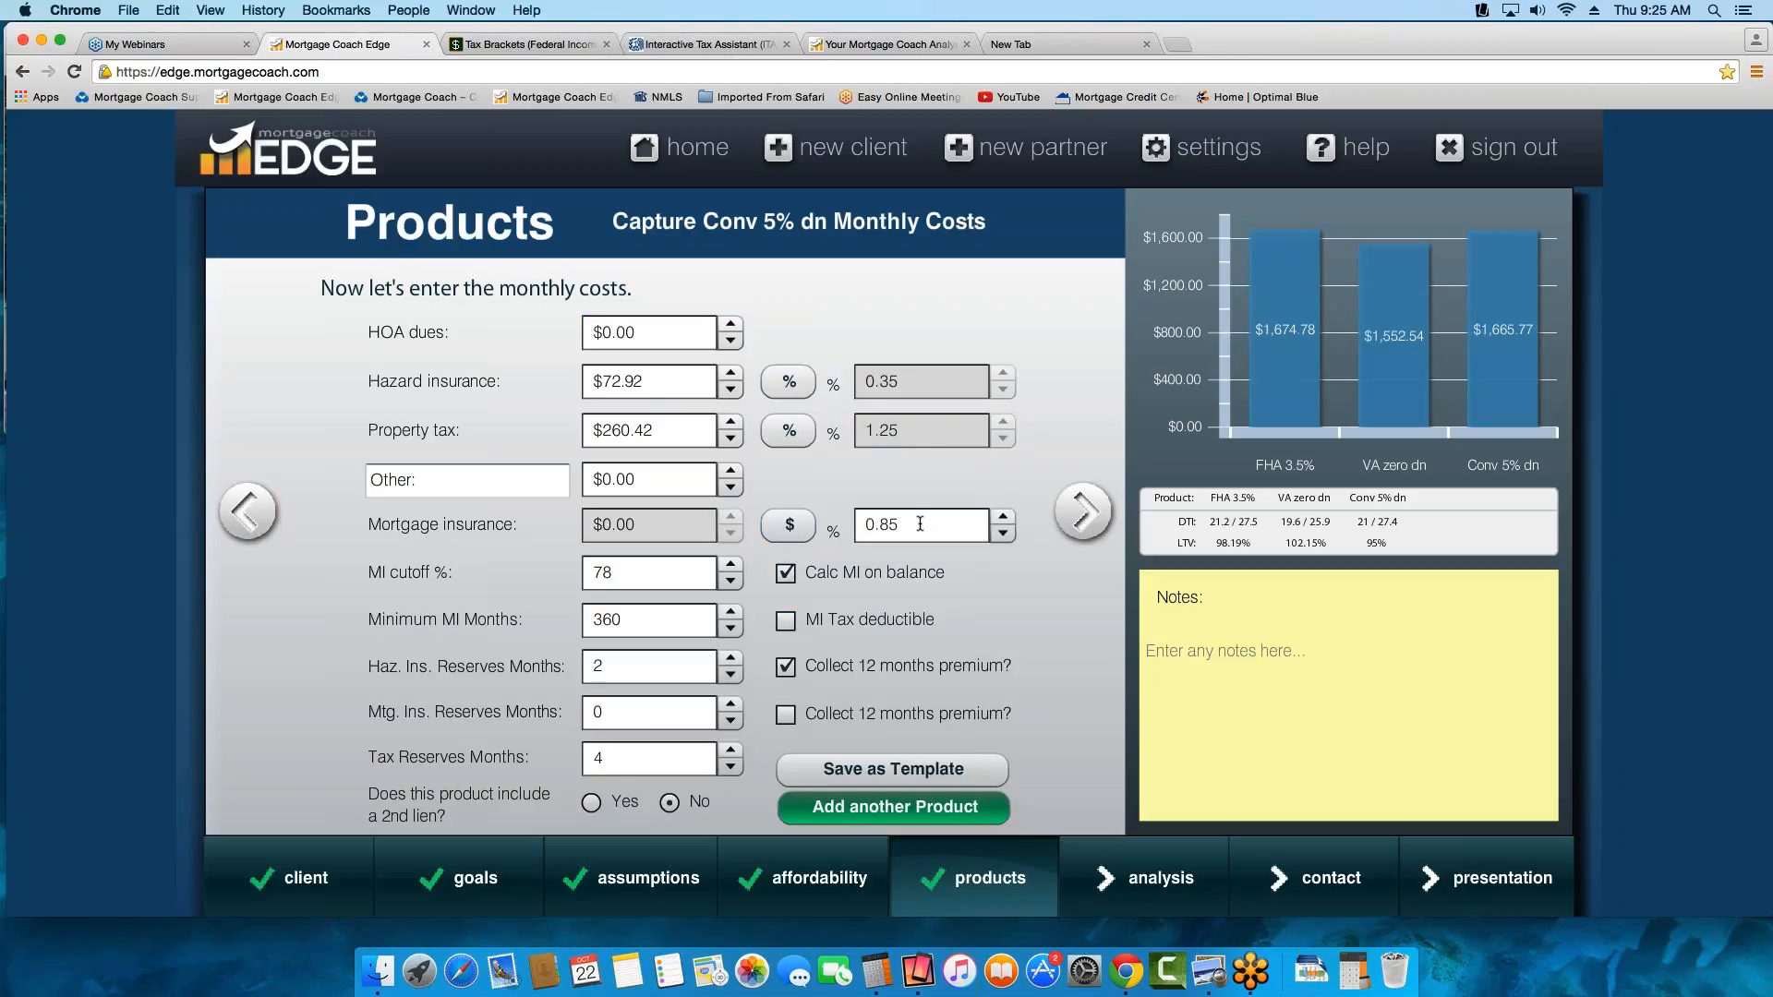
{"action": "left_click", "coordinate": [918, 524]}
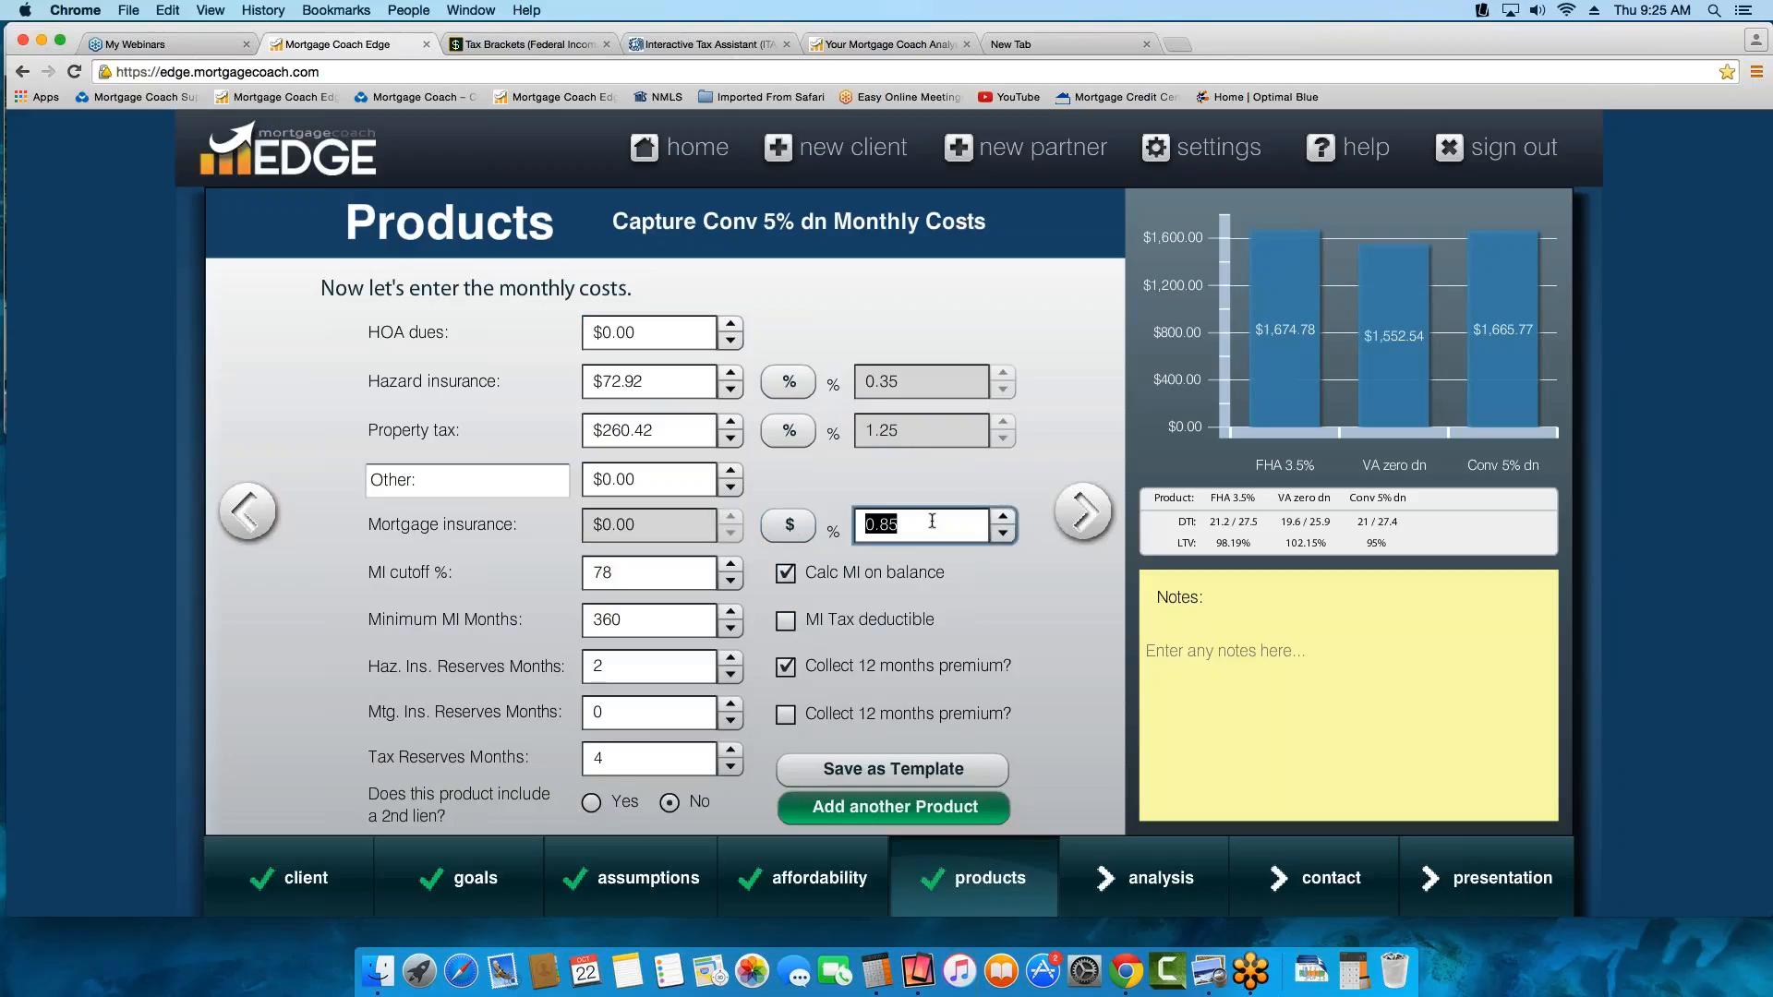
{"action": "type", "text": ".69"}
{"action": "left_click", "coordinate": [859, 582]}
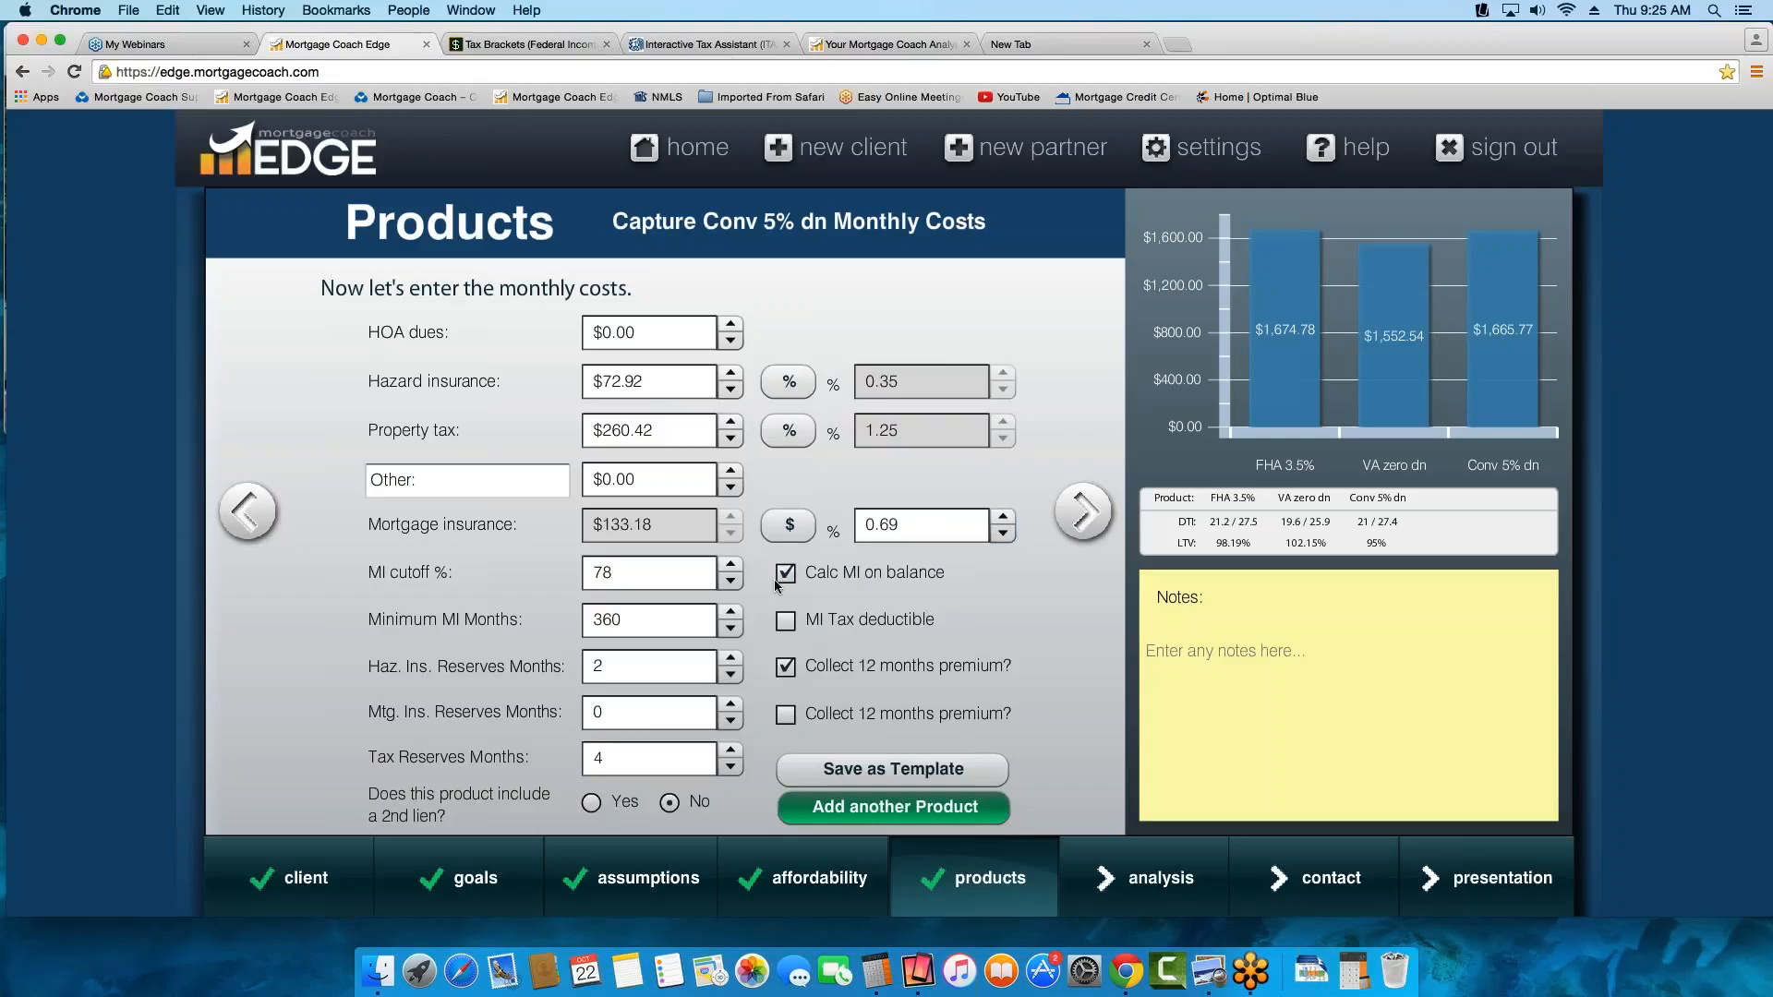
Set the minimum MI months of the Conv 5% dn product to 0
{"action": "left_click", "coordinate": [831, 574]}
{"action": "double_click", "coordinate": [656, 627]}
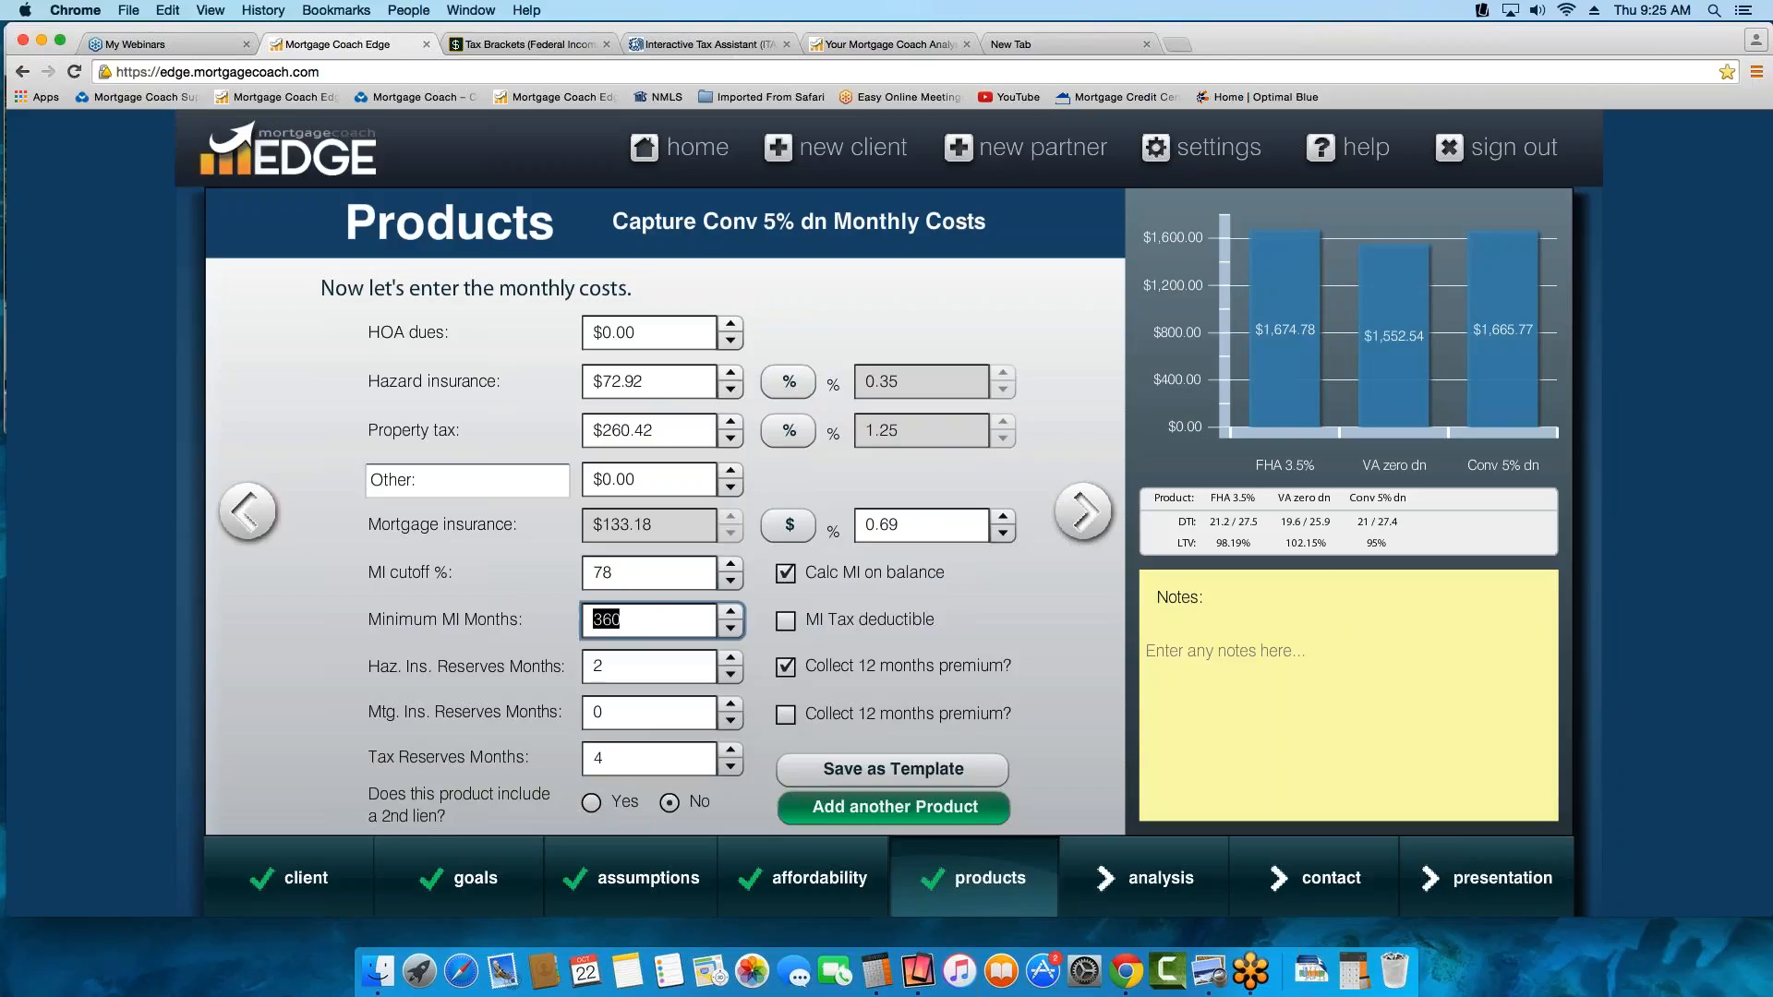
{"action": "key", "text": "BackSpace"}
{"action": "key", "text": "Tab"}
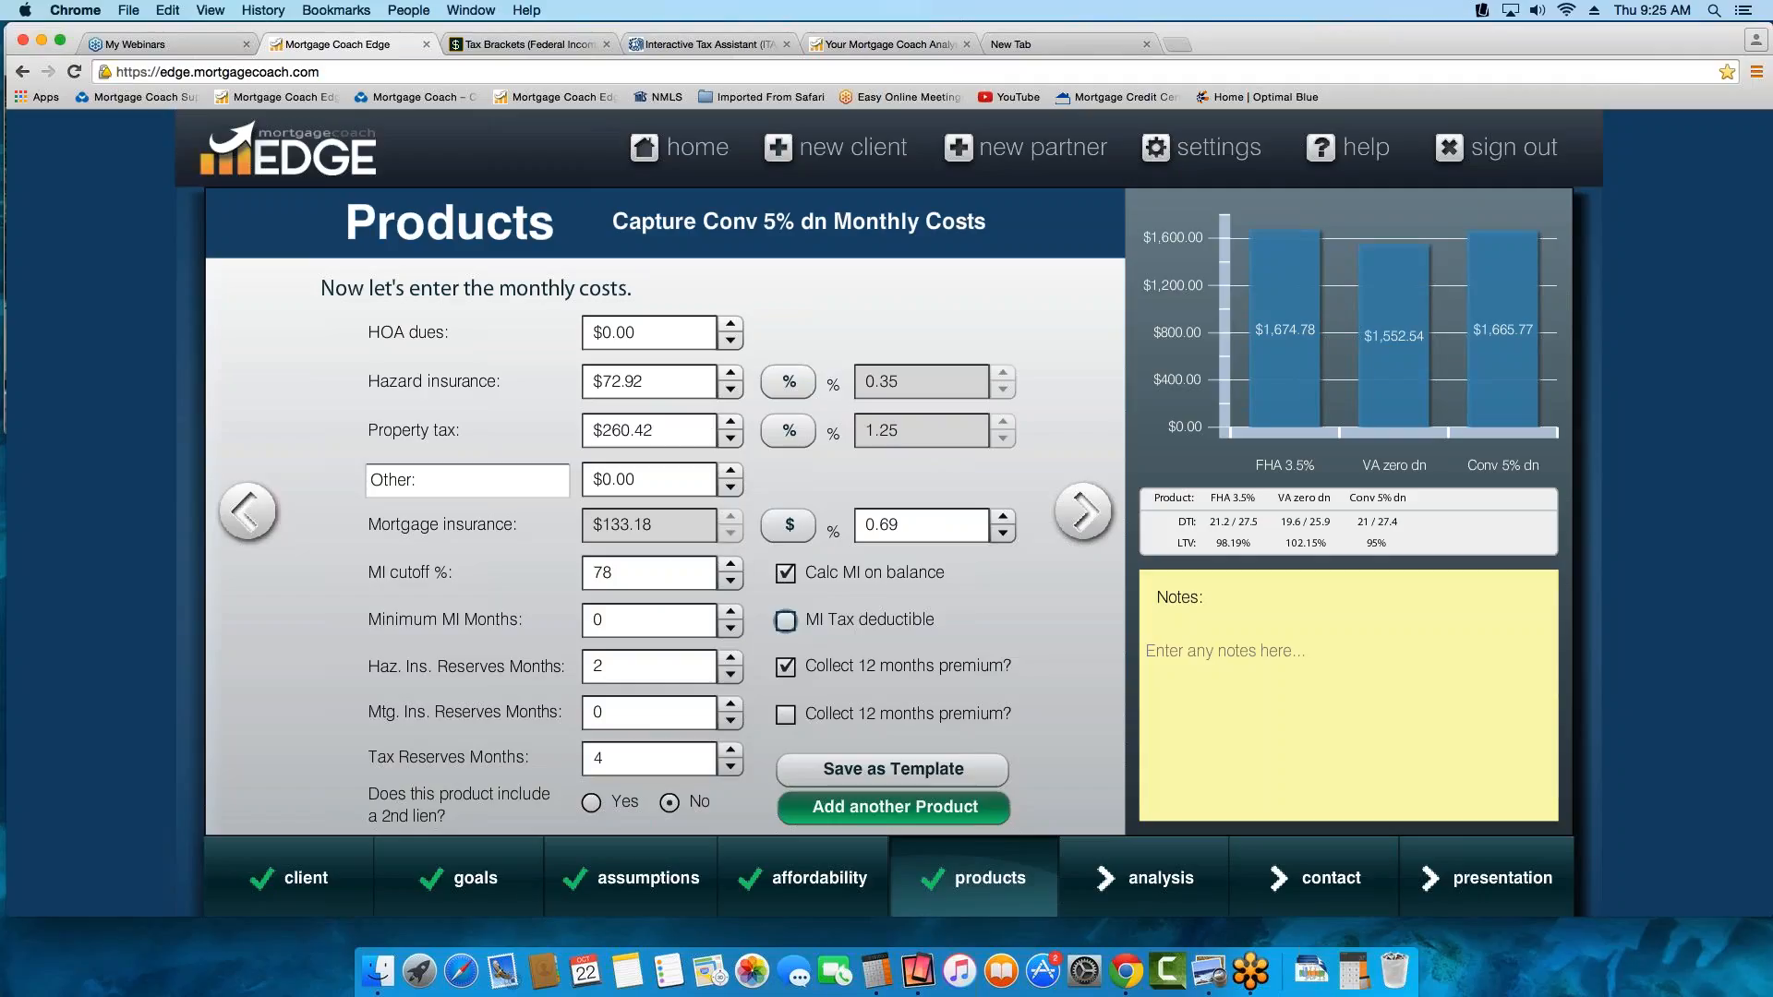
Enter 78 as the MI cutoff percentage and turn off calculating MI on balance
{"action": "left_click", "coordinate": [645, 568]}
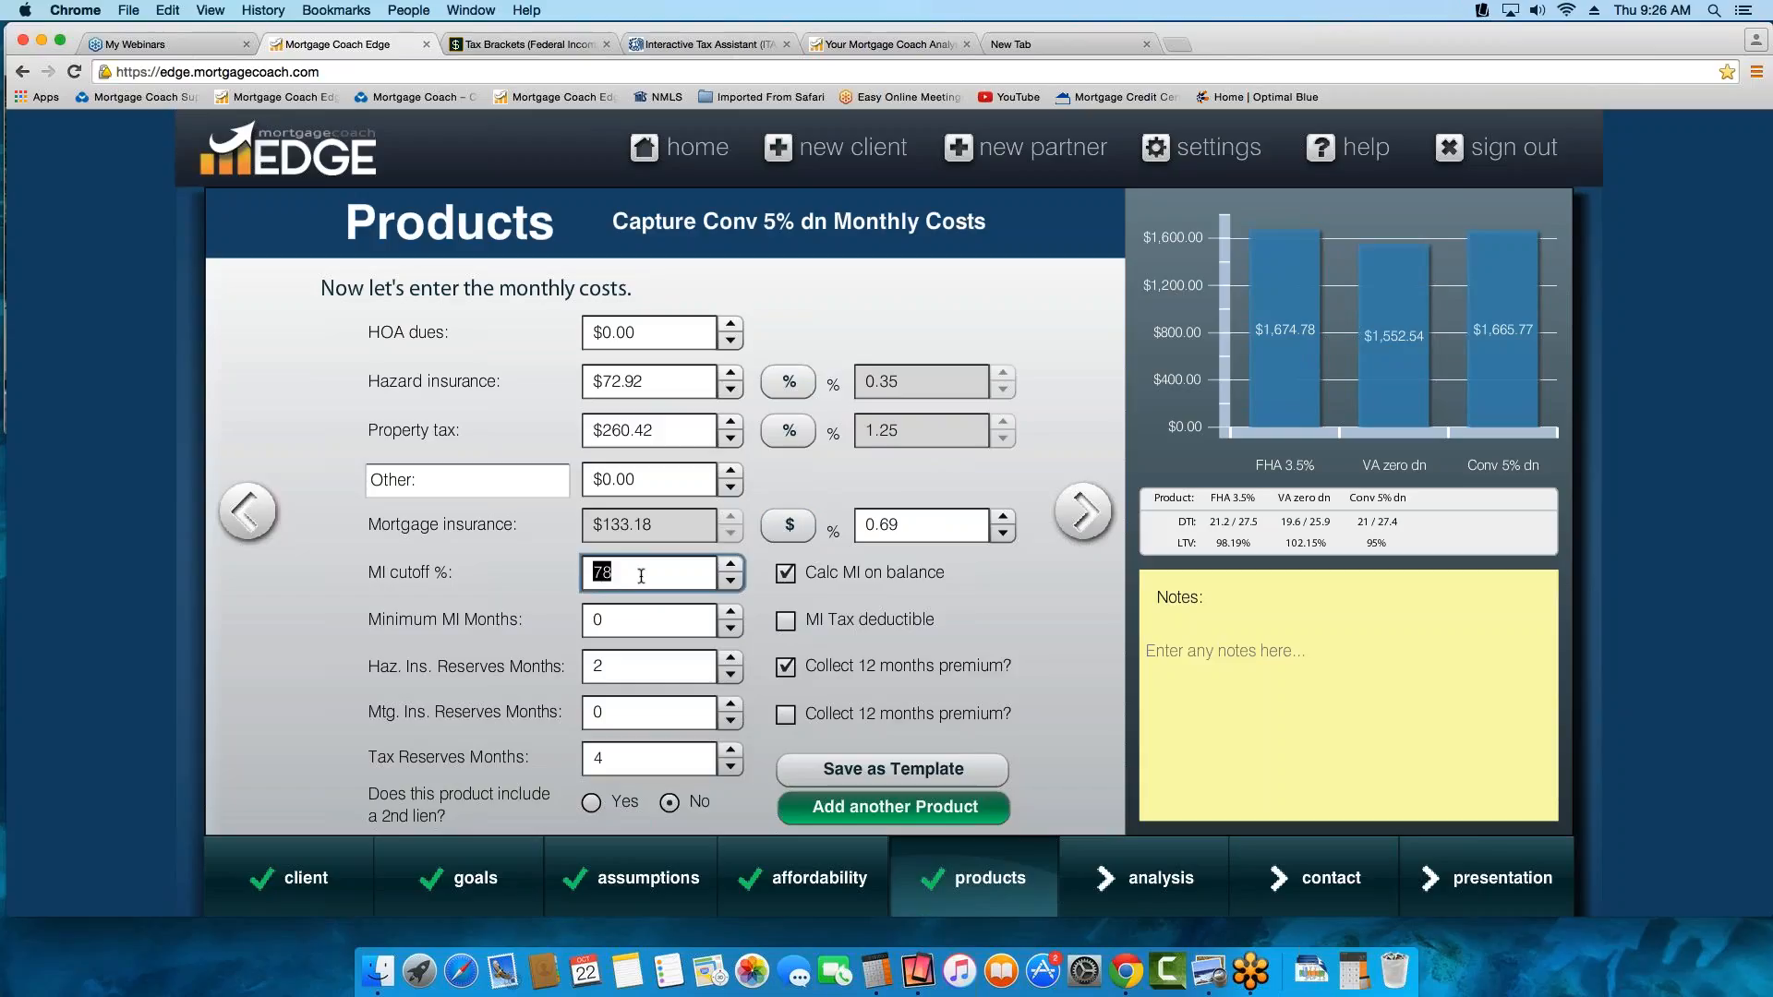
{"action": "type", "text": "78"}
{"action": "left_click", "coordinate": [785, 573]}
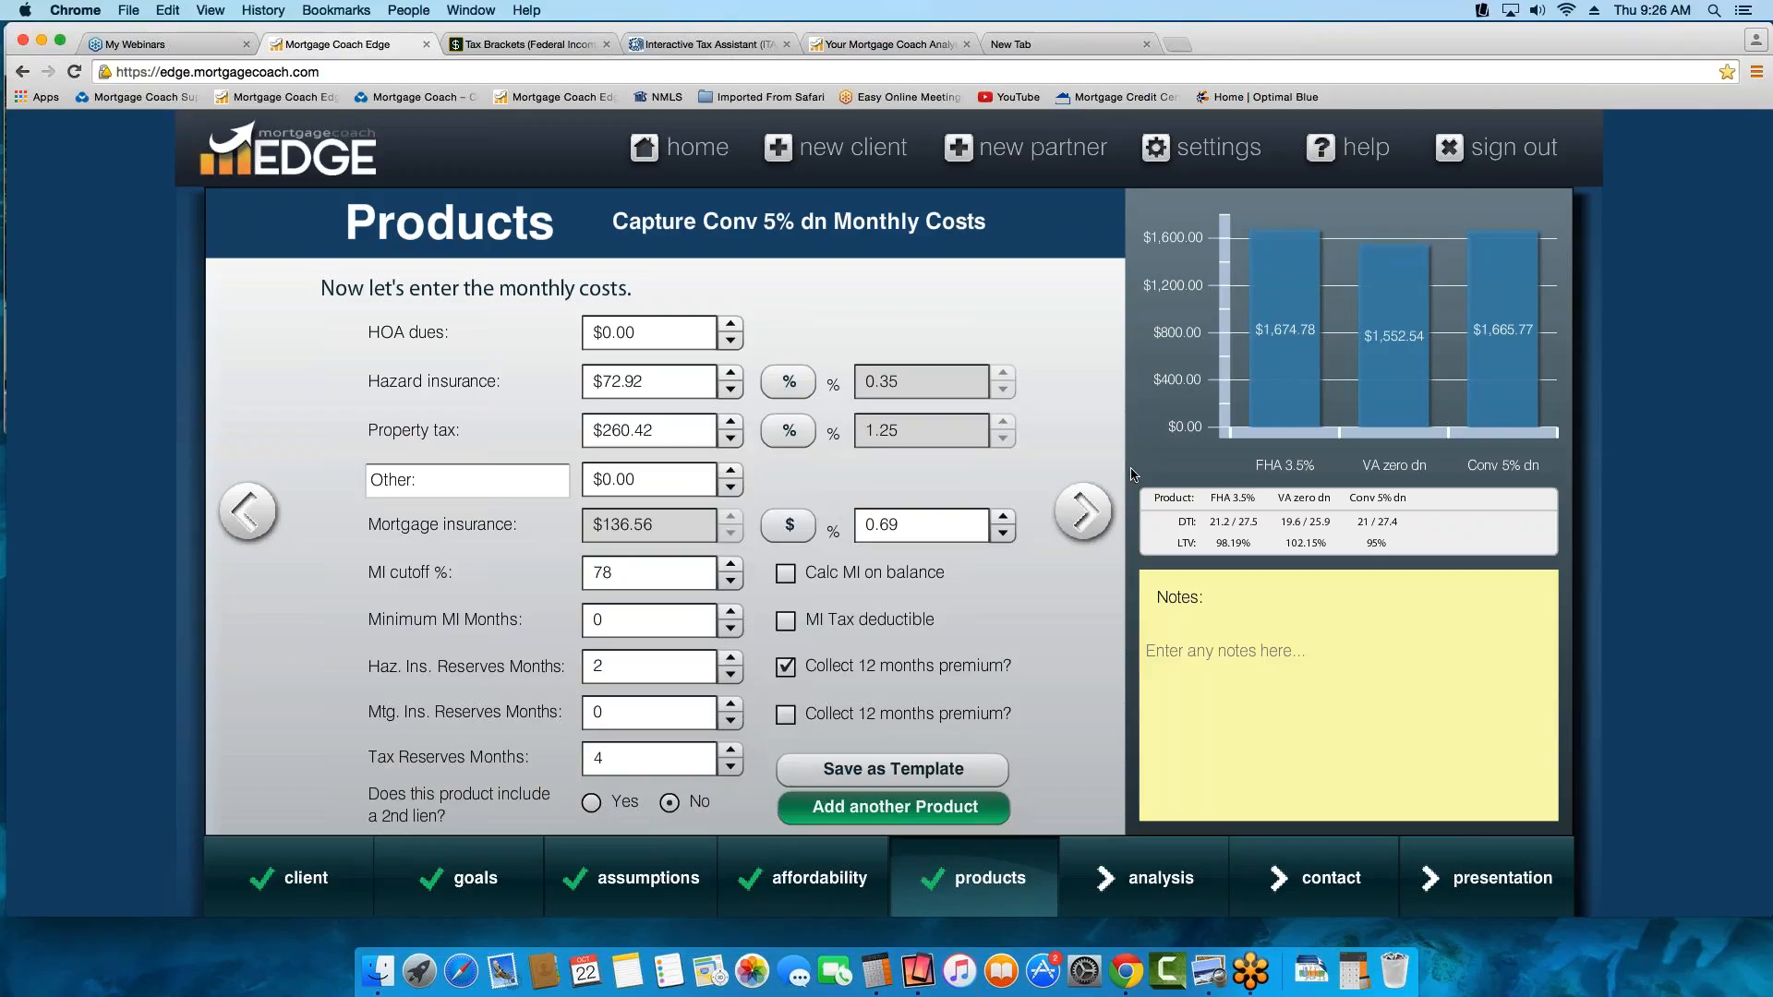
Open the Rent Analysis Summary and review the property appreciation rate and the short-term and long-term analysis periods
{"action": "left_click", "coordinate": [1096, 517]}
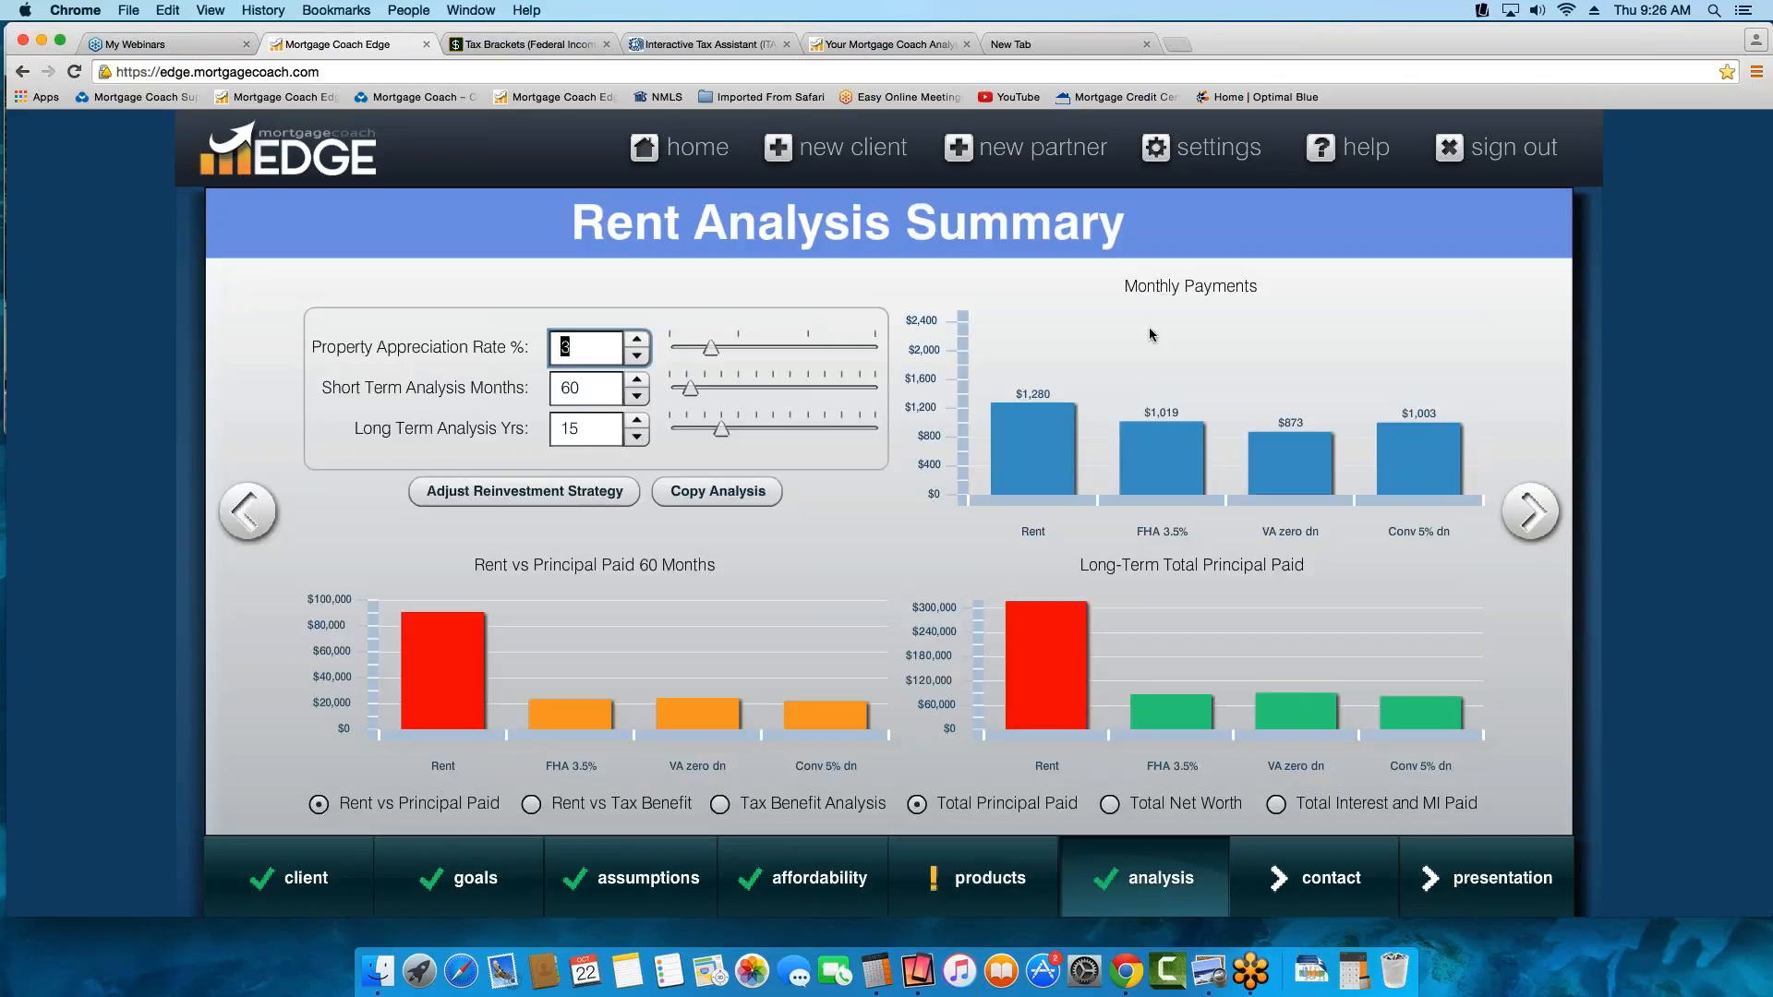
{"action": "left_click", "coordinate": [600, 340]}
{"action": "key", "text": "Tab"}
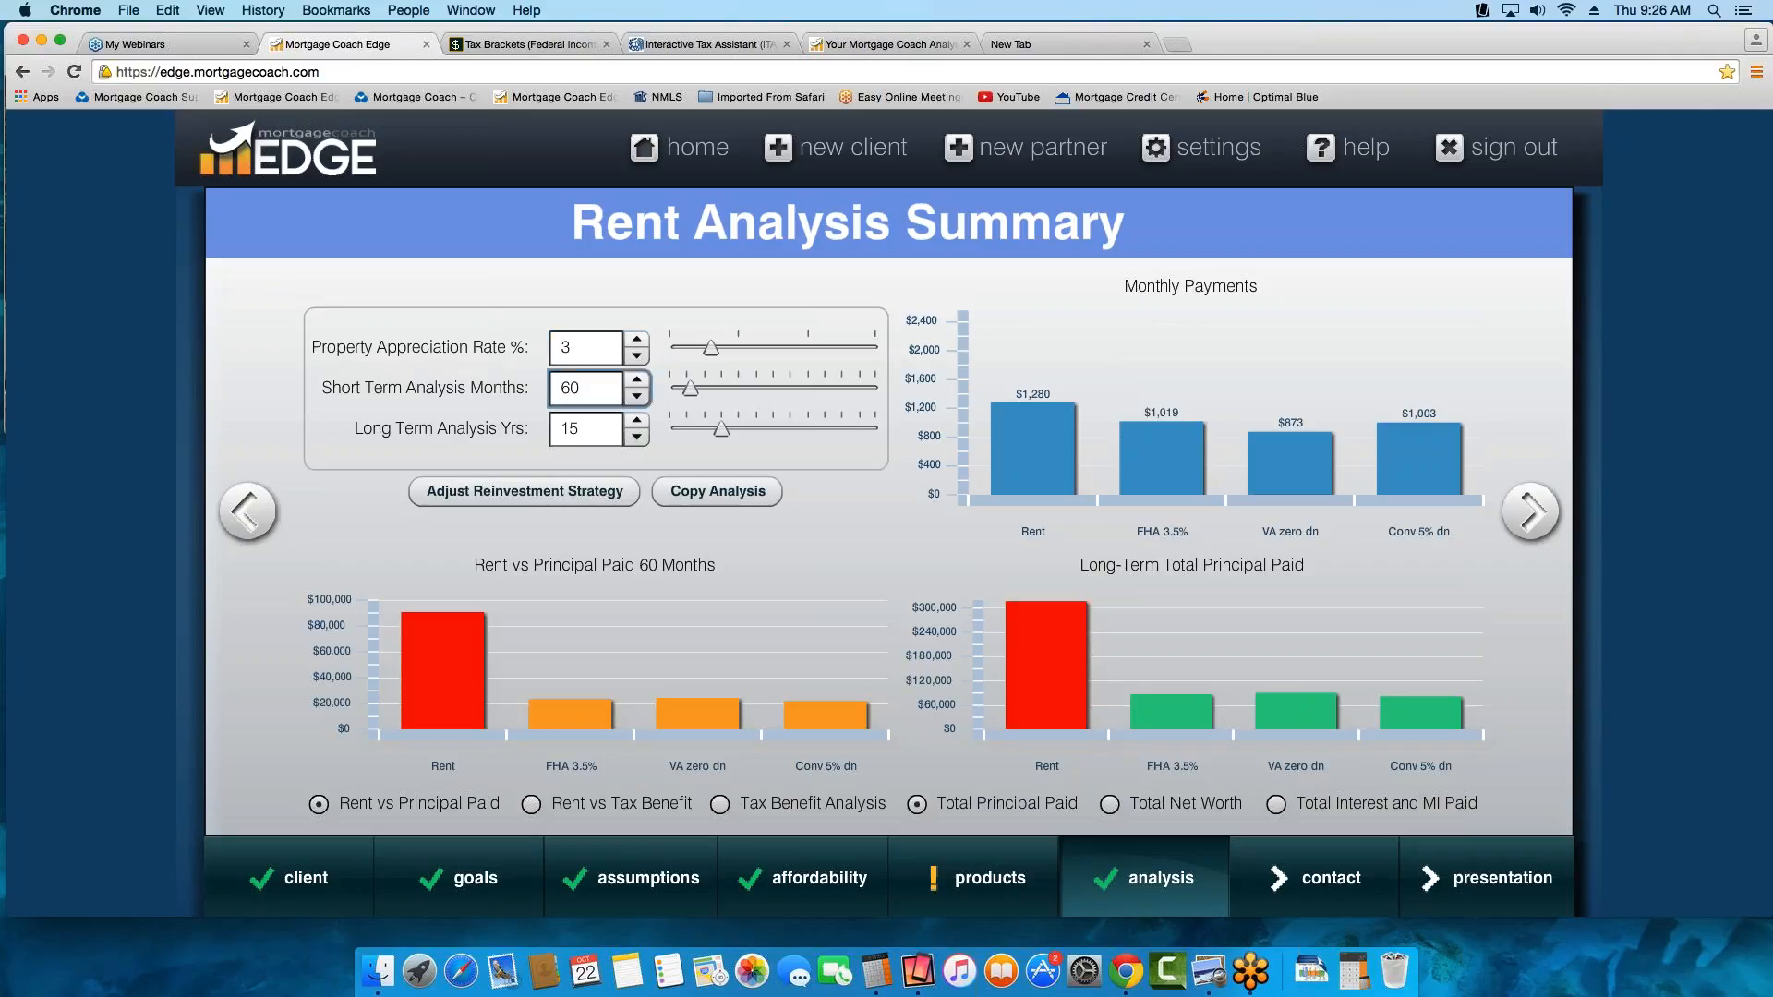
{"action": "left_click", "coordinate": [603, 434]}
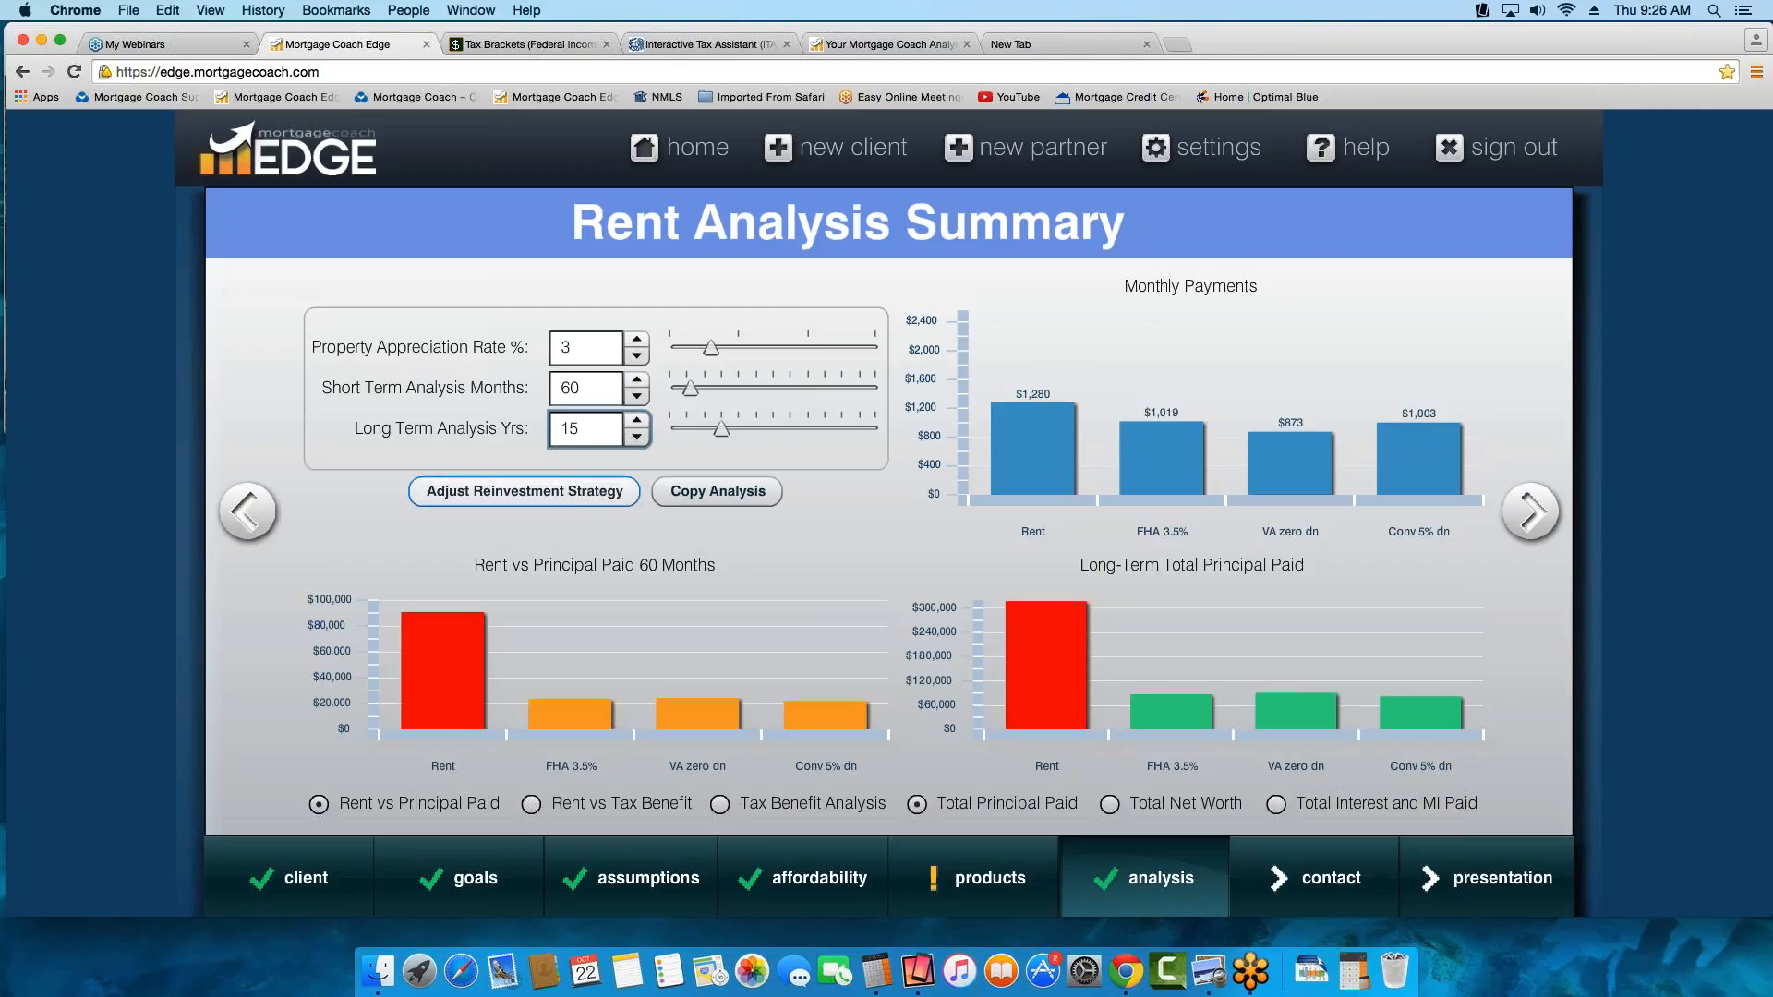
Open the reinvestment strategy, review the reduction payment and investment fields for the three products, and close it
{"action": "left_click", "coordinate": [528, 494]}
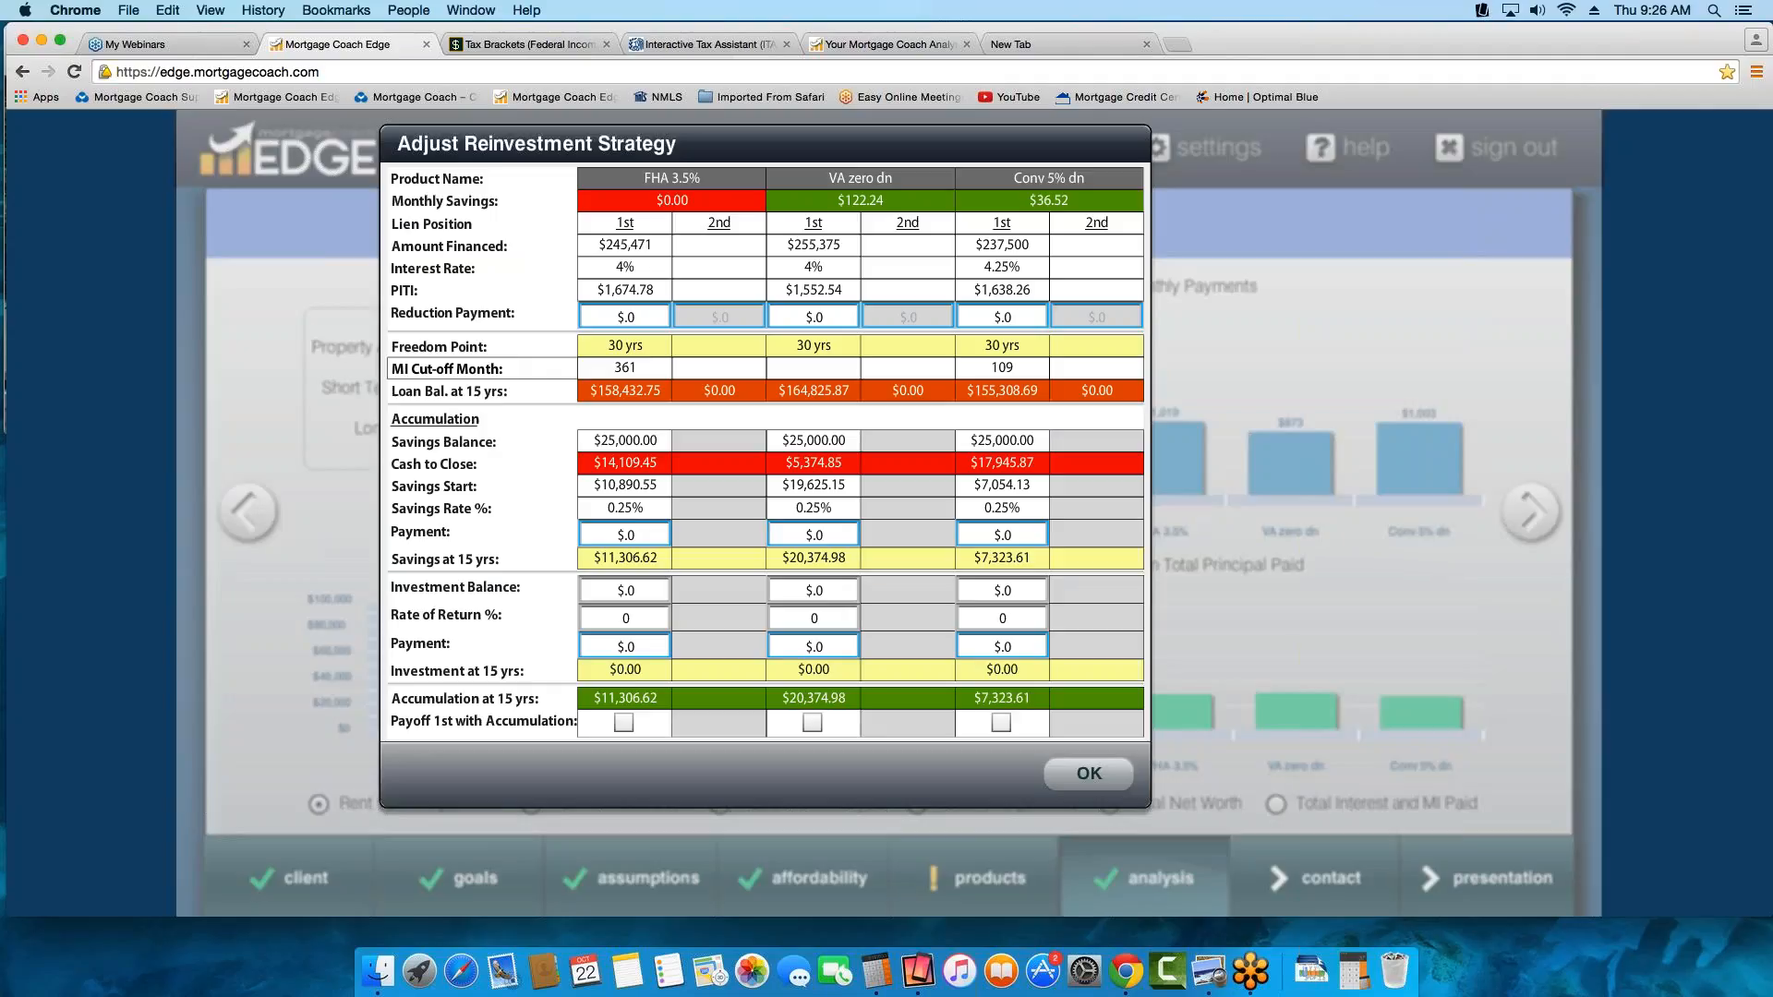
{"action": "left_click", "coordinate": [997, 319]}
{"action": "left_click", "coordinate": [818, 320]}
{"action": "left_click", "coordinate": [610, 320]}
{"action": "left_click", "coordinate": [814, 598]}
{"action": "left_click", "coordinate": [620, 598]}
{"action": "left_click", "coordinate": [618, 621]}
{"action": "left_click", "coordinate": [1099, 776]}
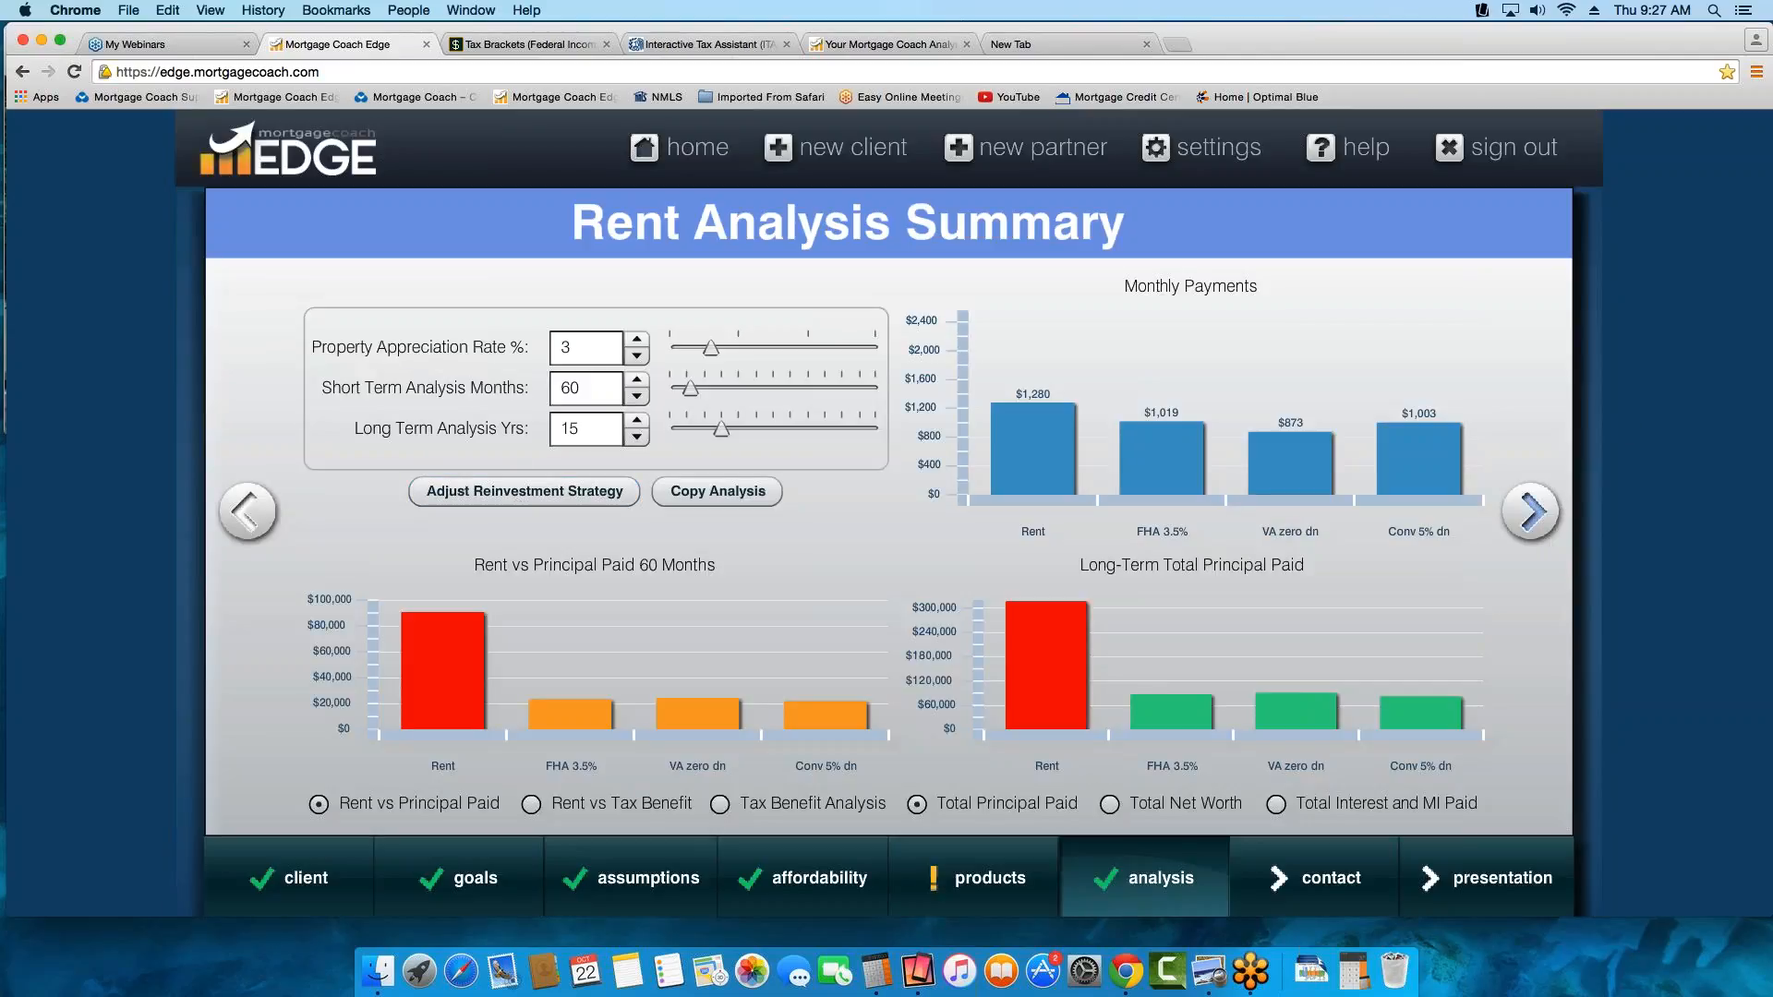
Go to the client's contact information and review the email and property address fields
{"action": "left_click", "coordinate": [1530, 511]}
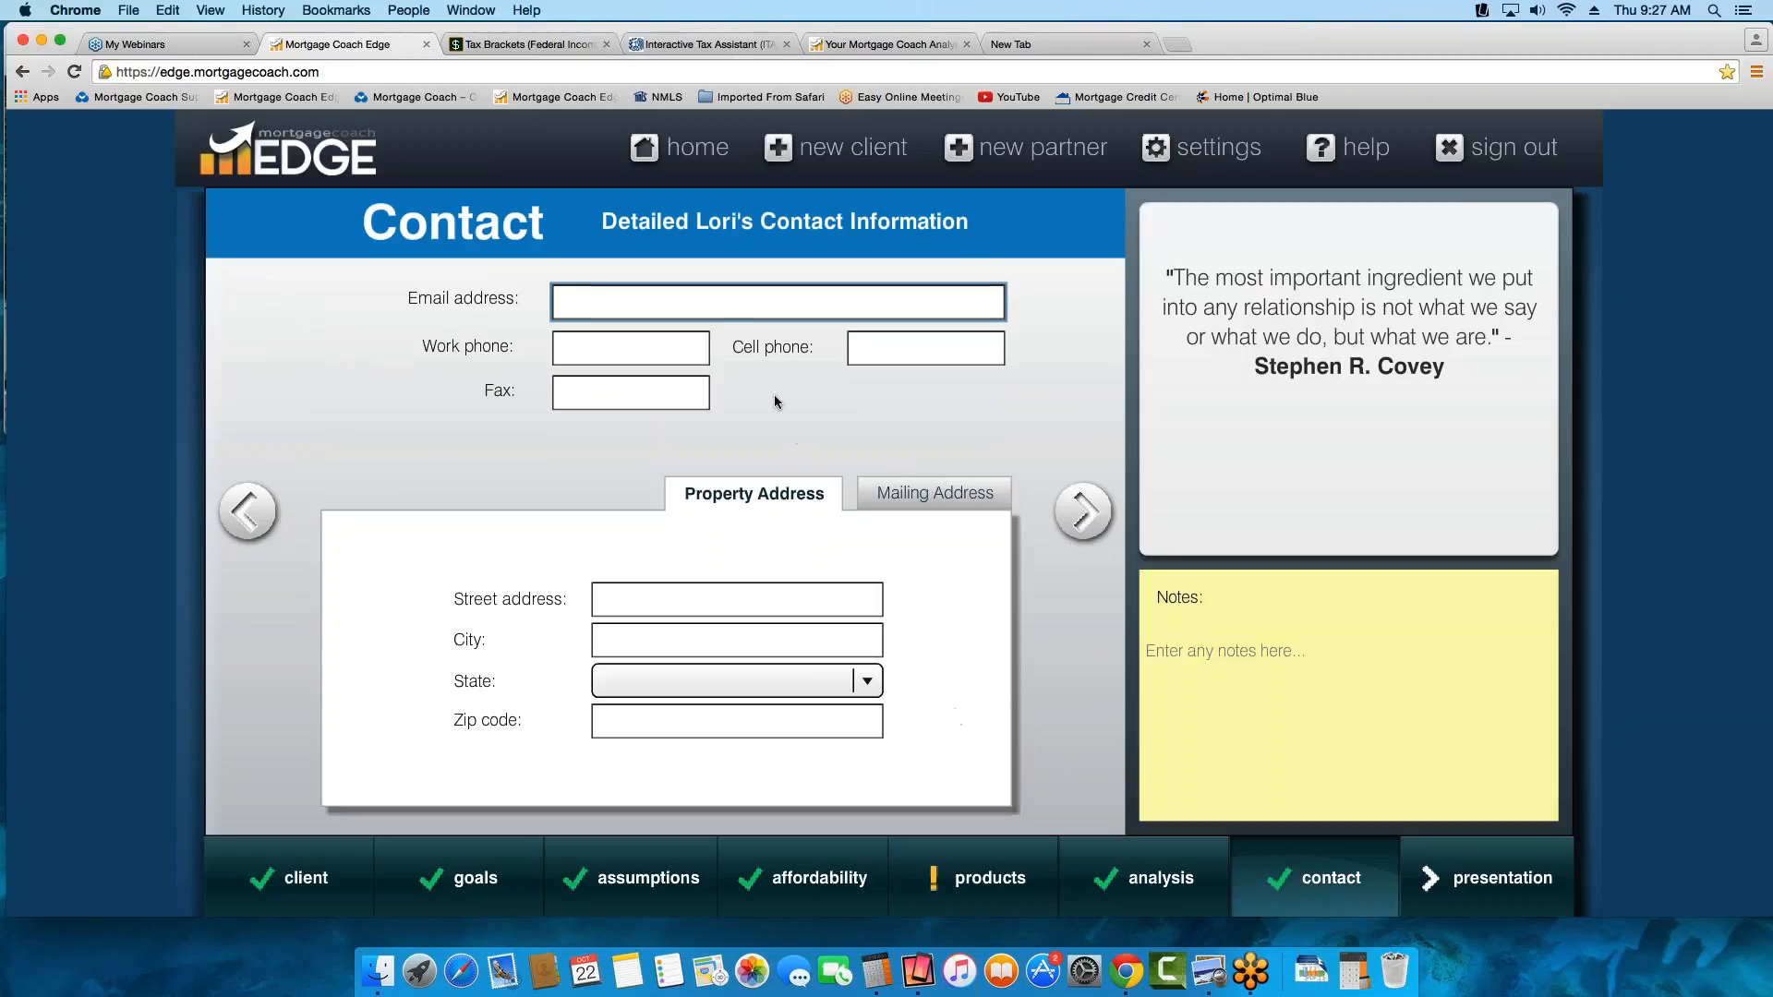
{"action": "left_click", "coordinate": [732, 312]}
{"action": "left_click", "coordinate": [682, 600]}
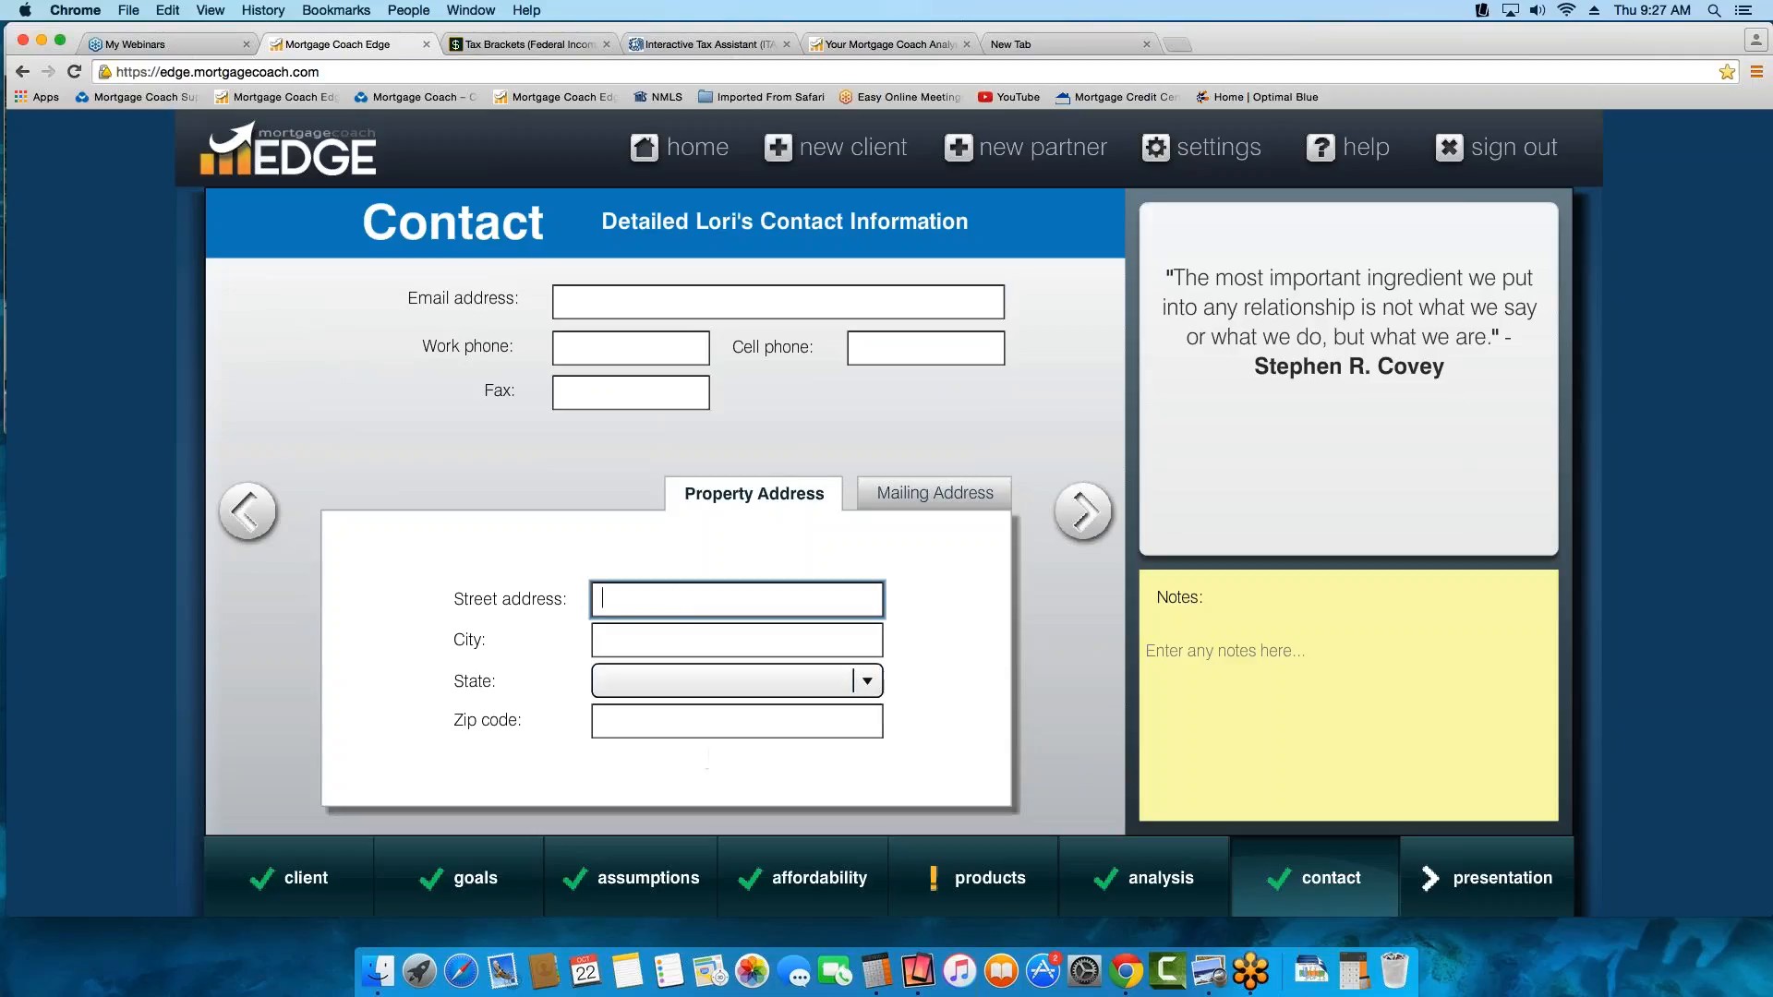
Go to the presentation selection and review the payment notes for the Rent vs. Own presentation
{"action": "left_click", "coordinate": [1086, 511]}
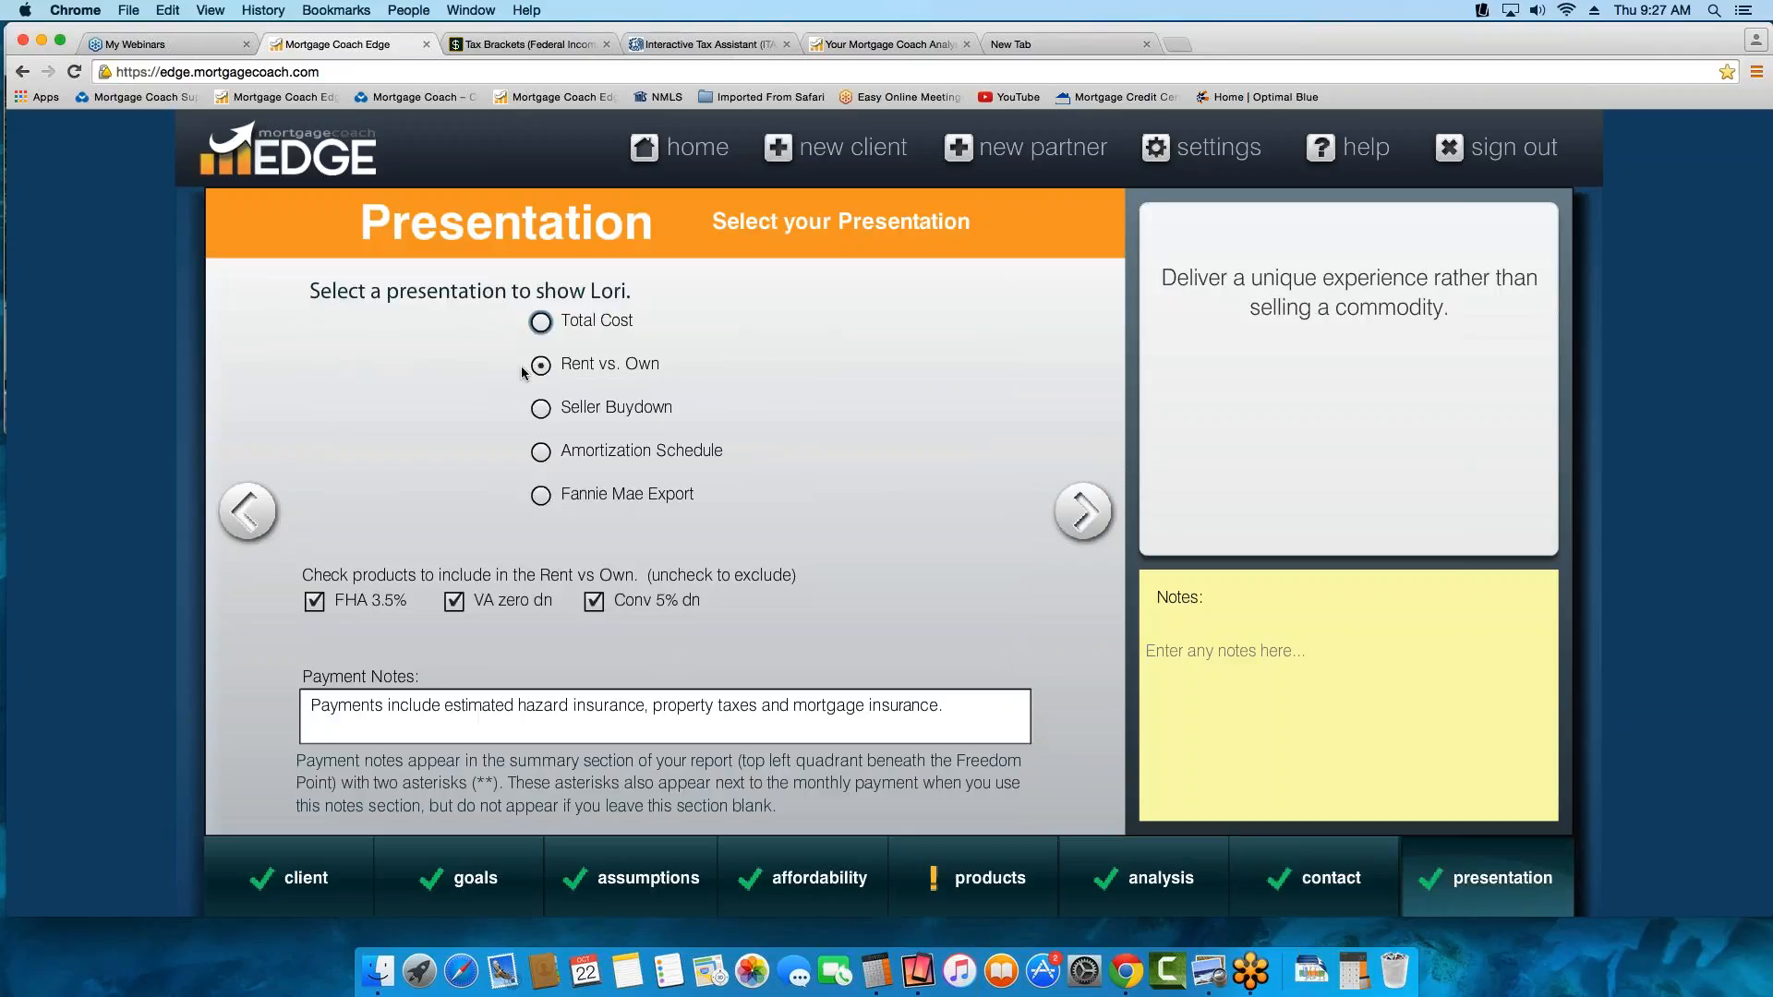
{"action": "triple_click", "coordinate": [978, 714]}
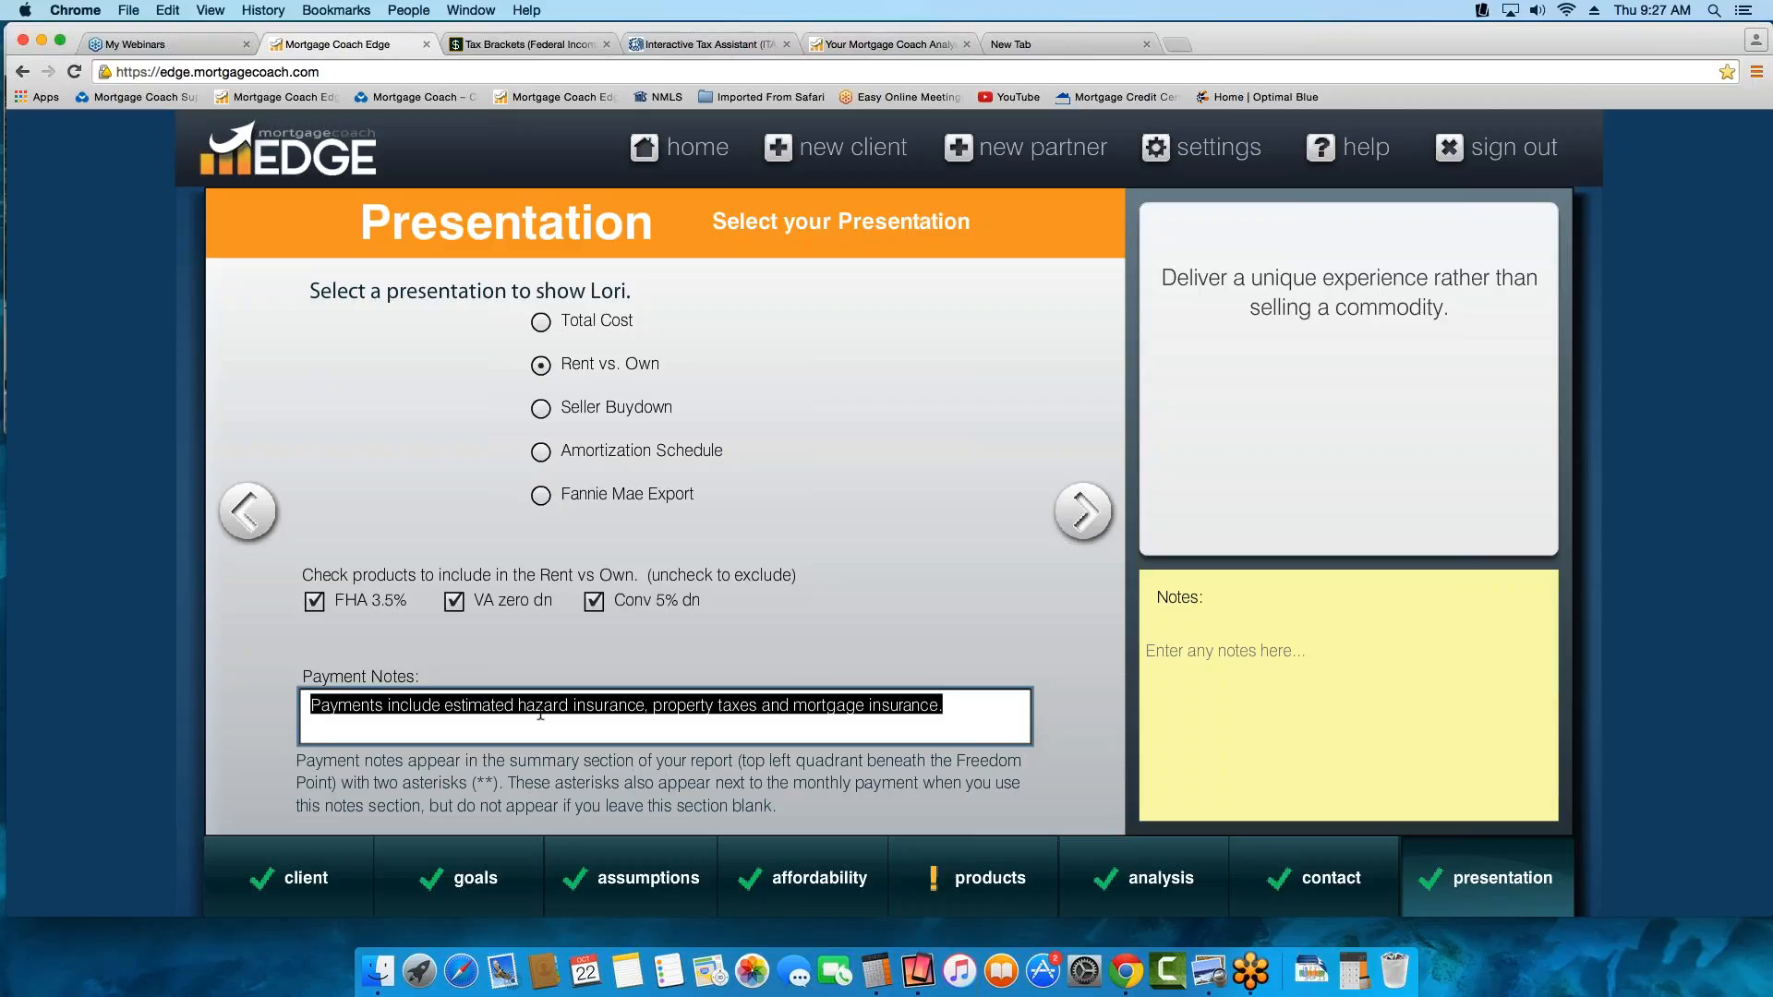
{"action": "left_click", "coordinate": [989, 714]}
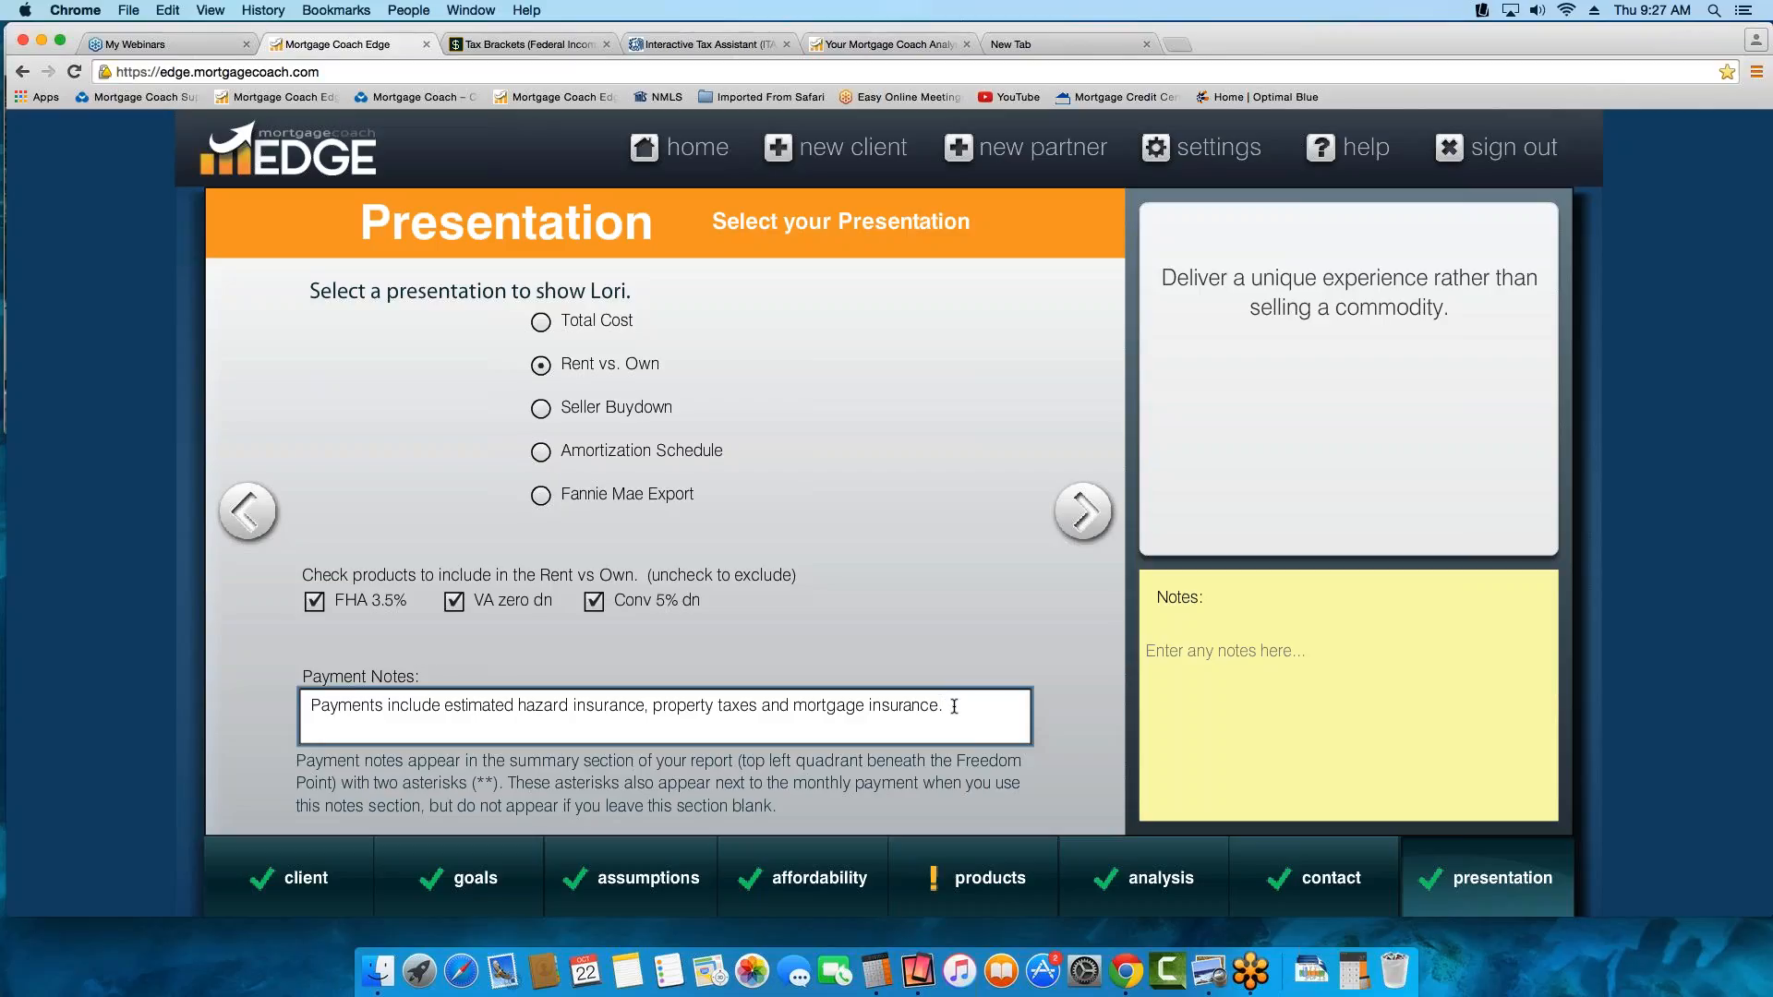
Advance through the Rent vs Own summary, short-term savings and long-term setup pages, reviewing each chart, to the presentation delivery options
{"action": "left_click_drag", "start_coordinate": [953, 709], "coordinate": [310, 709]}
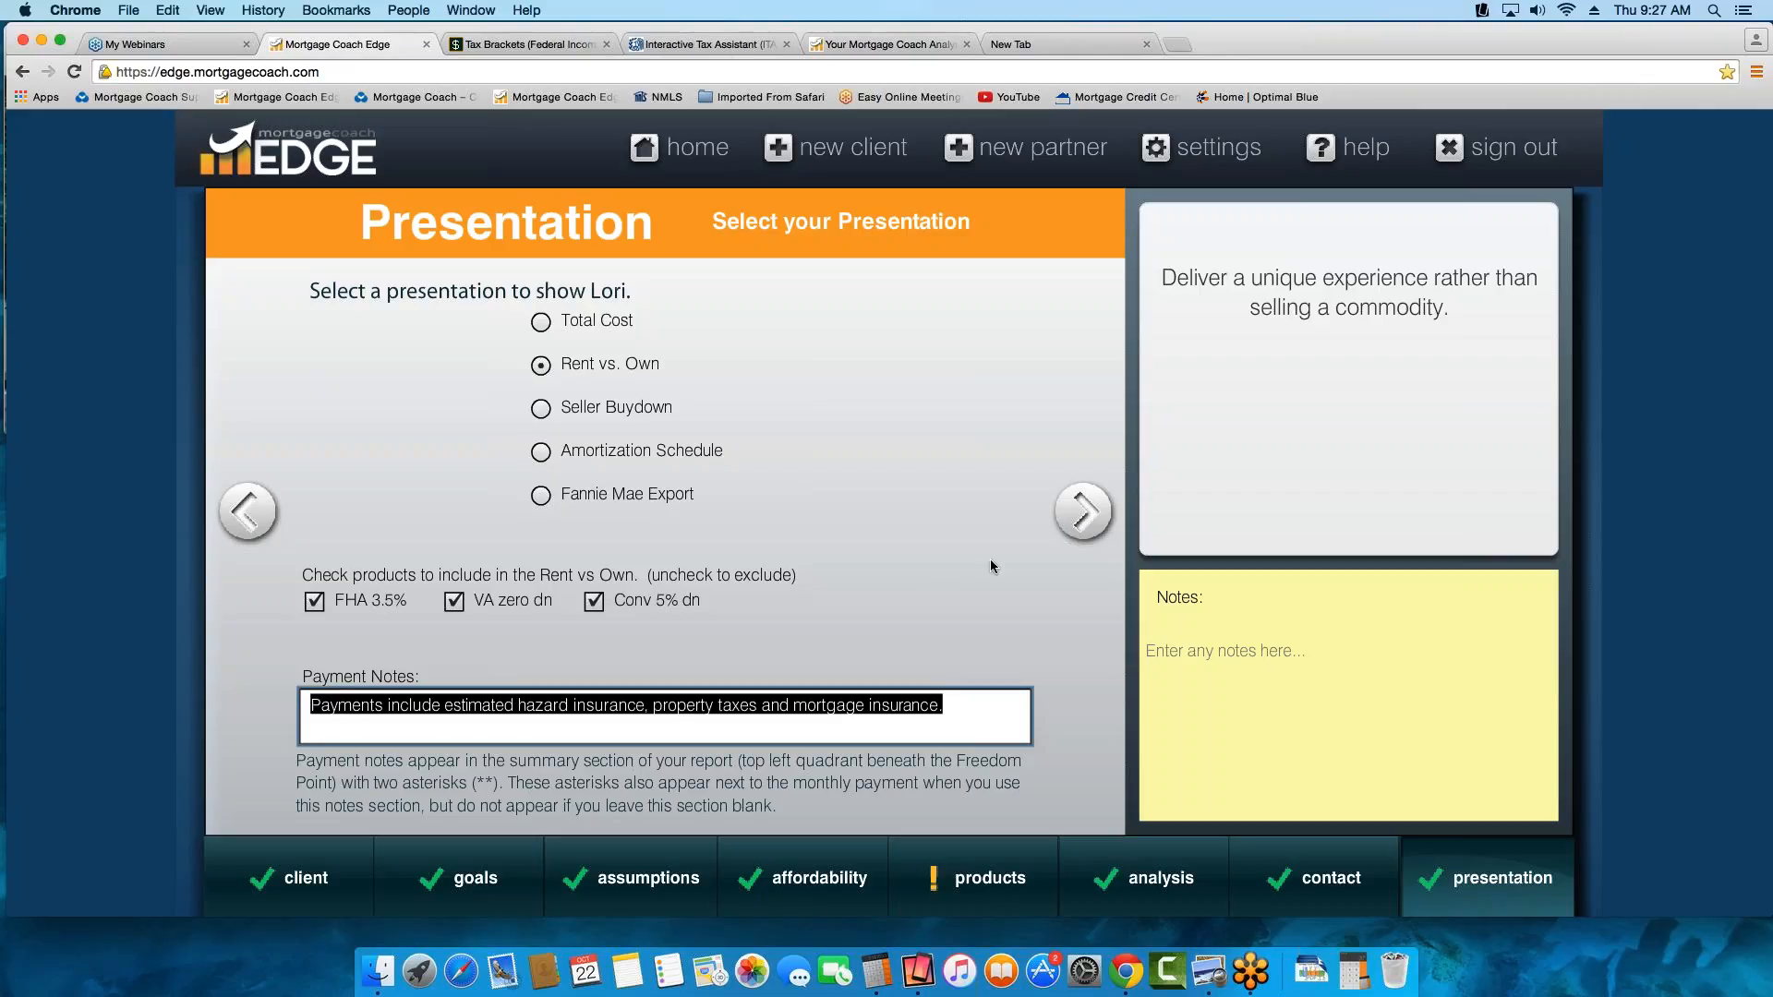
{"action": "left_click", "coordinate": [1084, 513]}
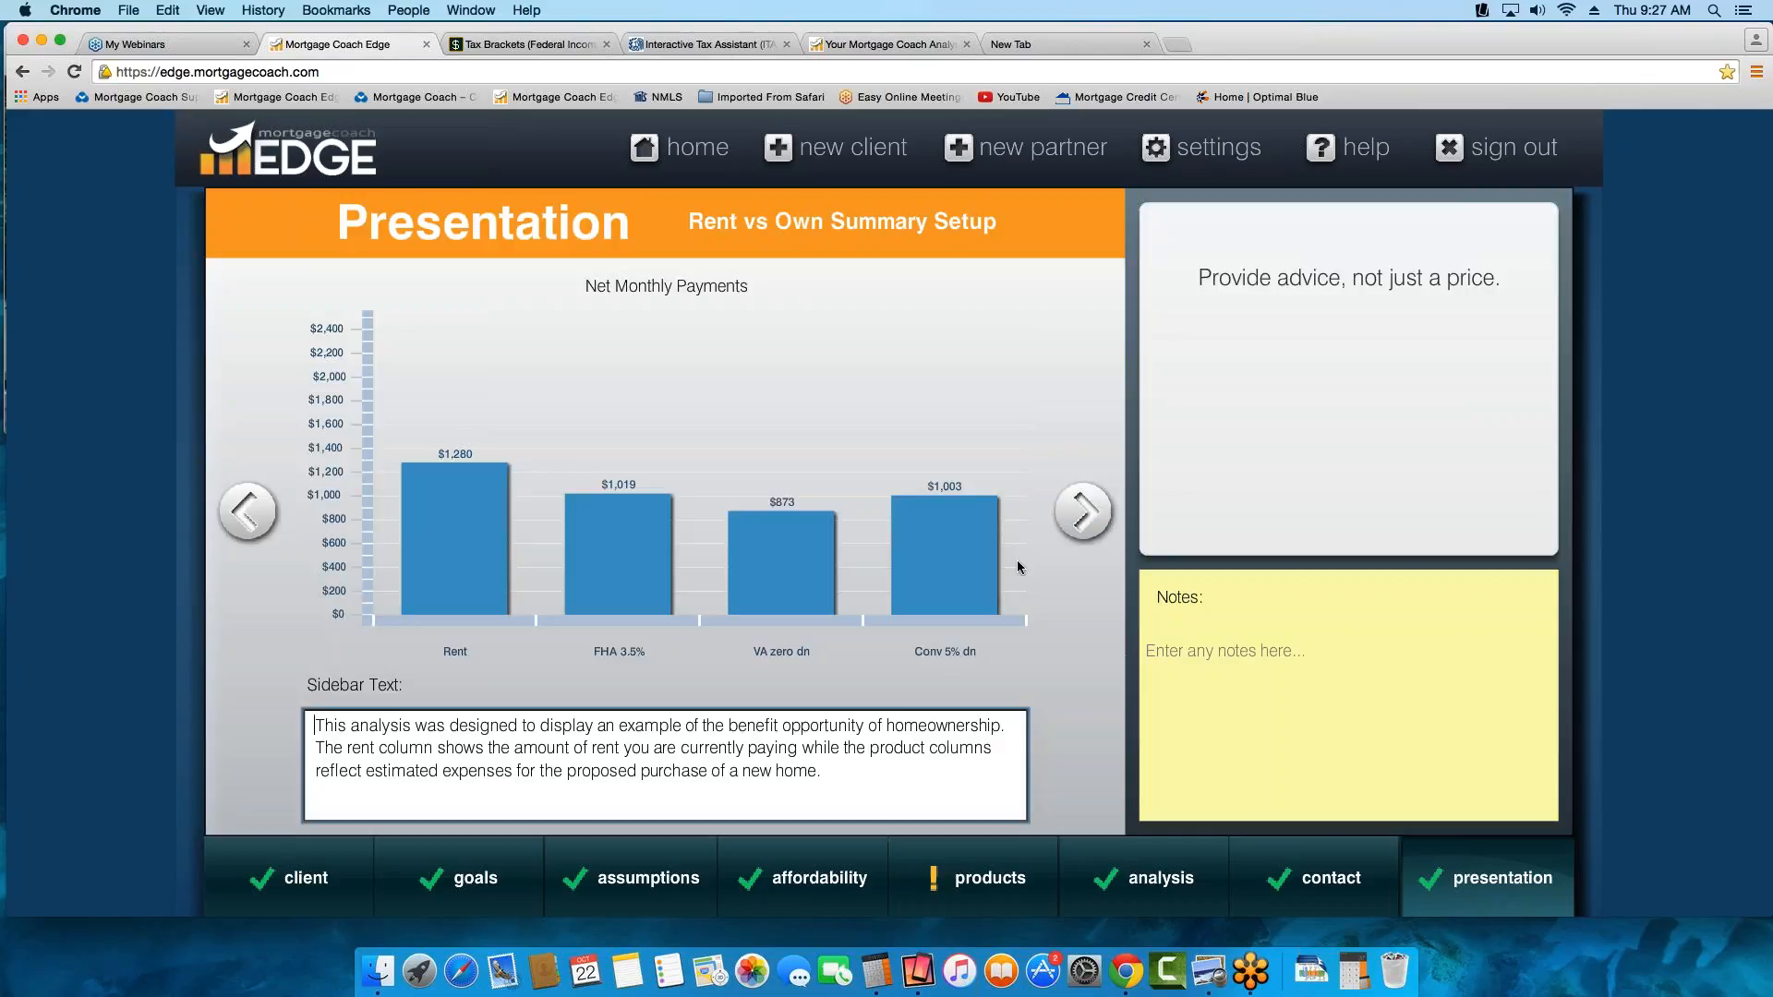
{"action": "mouse_move", "coordinate": [933, 506]}
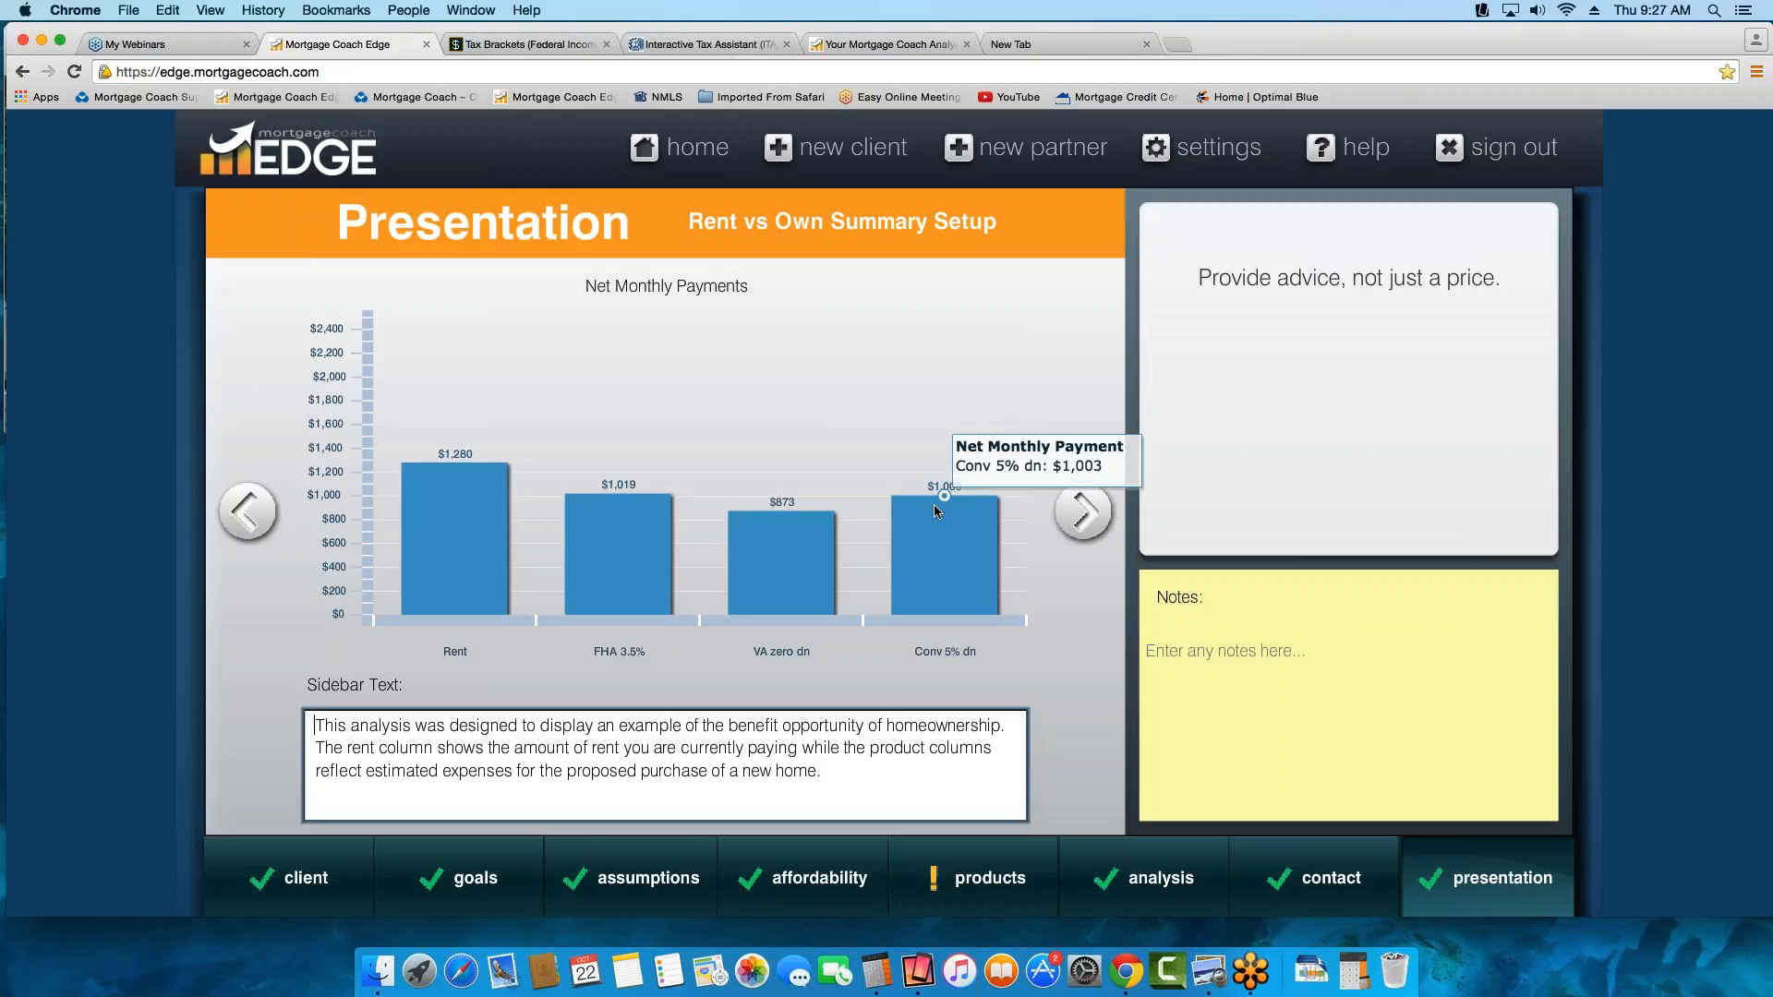
{"action": "left_click", "coordinate": [1079, 509]}
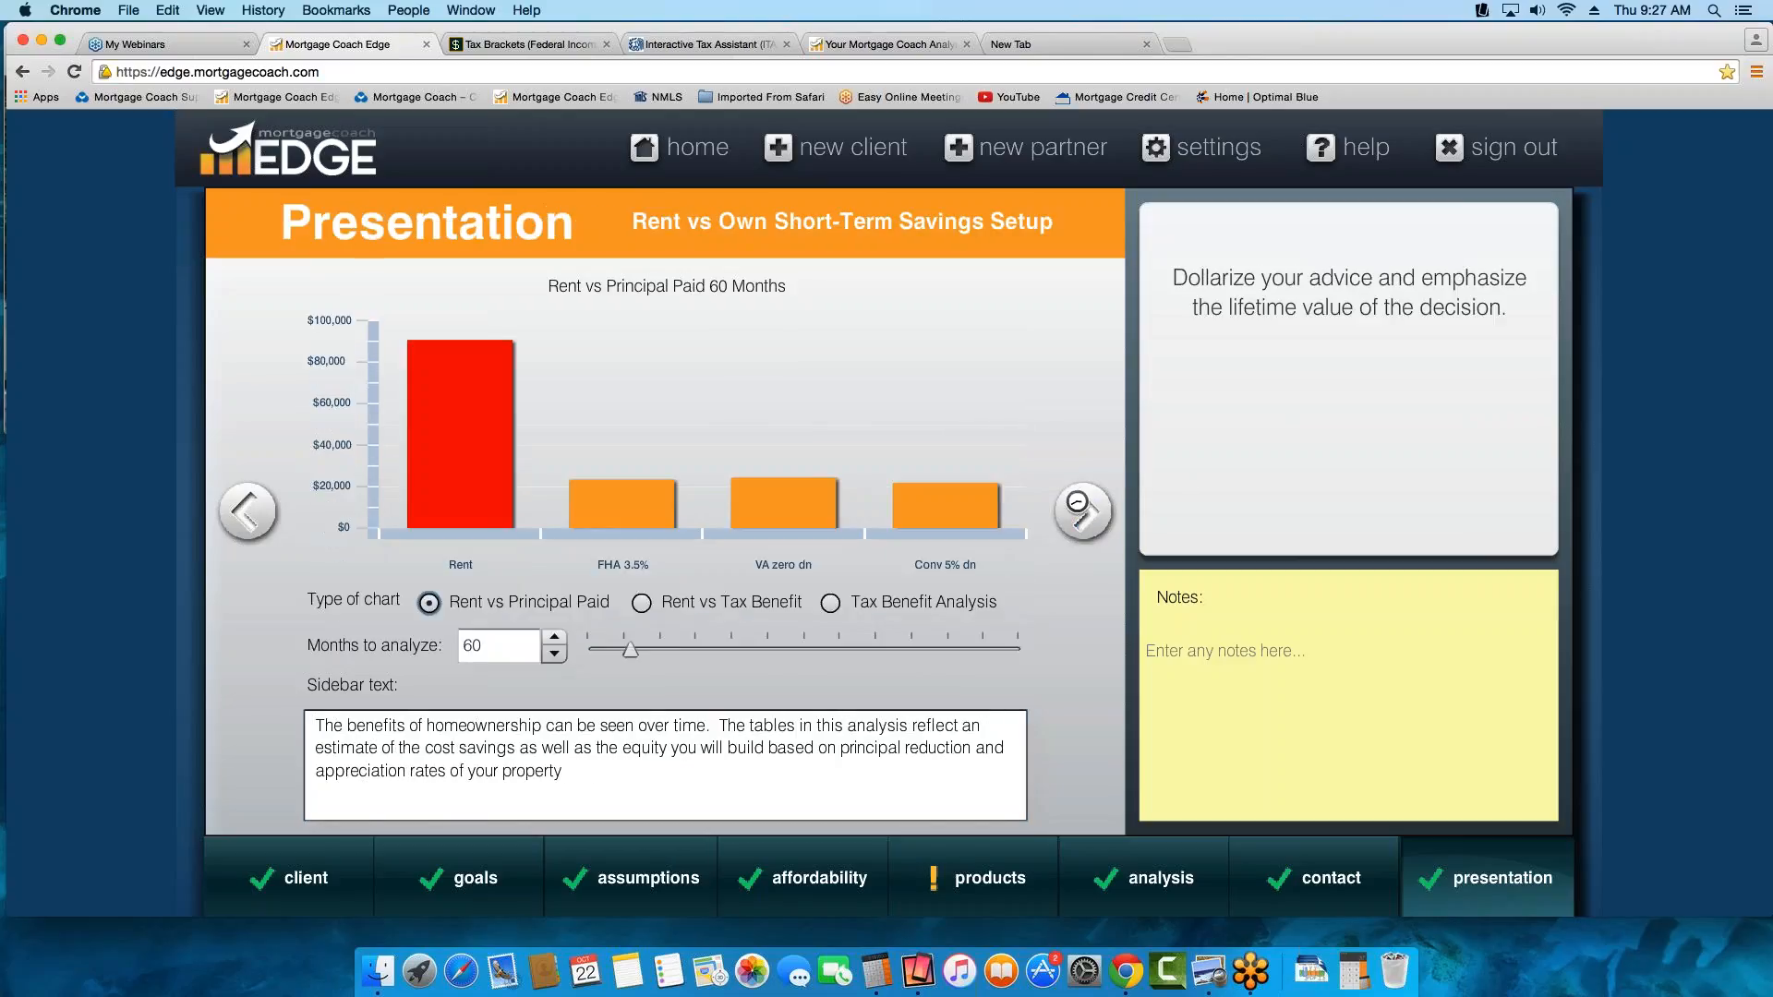
{"action": "left_click", "coordinate": [1083, 511]}
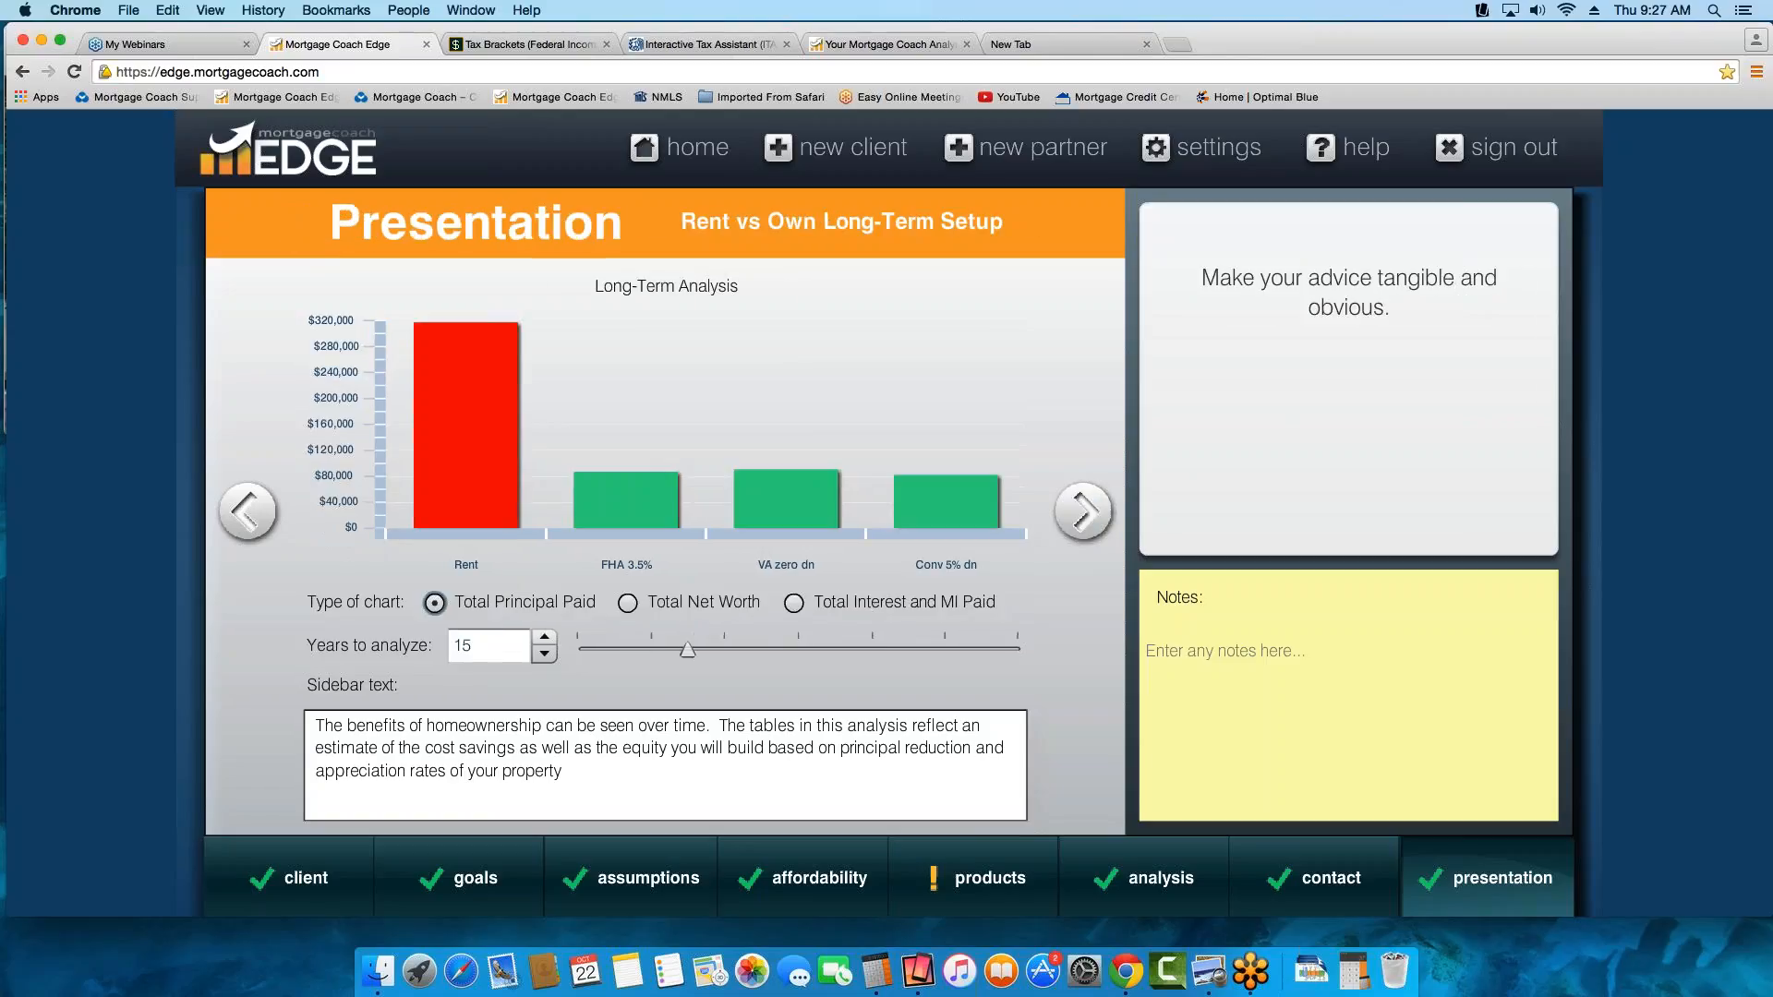
{"action": "left_click", "coordinate": [1083, 511]}
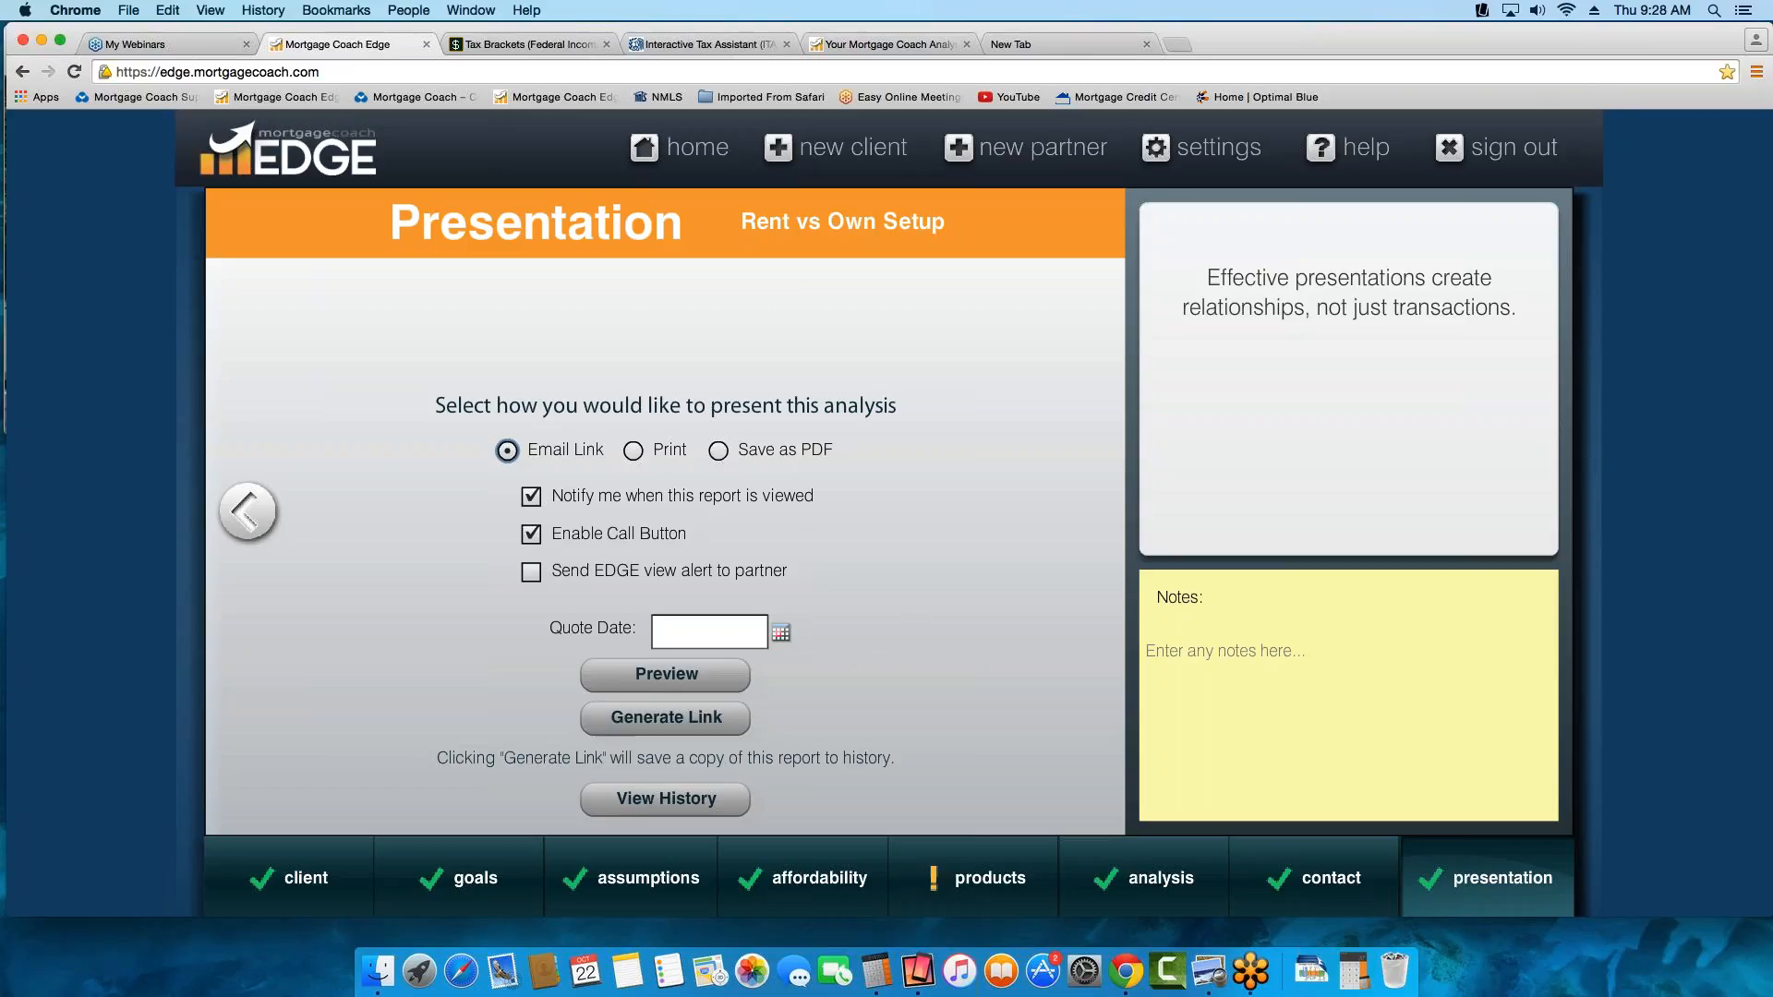
Set the quote date to 10/22/2015 and preview the Rent vs Own report
{"action": "left_click", "coordinate": [784, 634]}
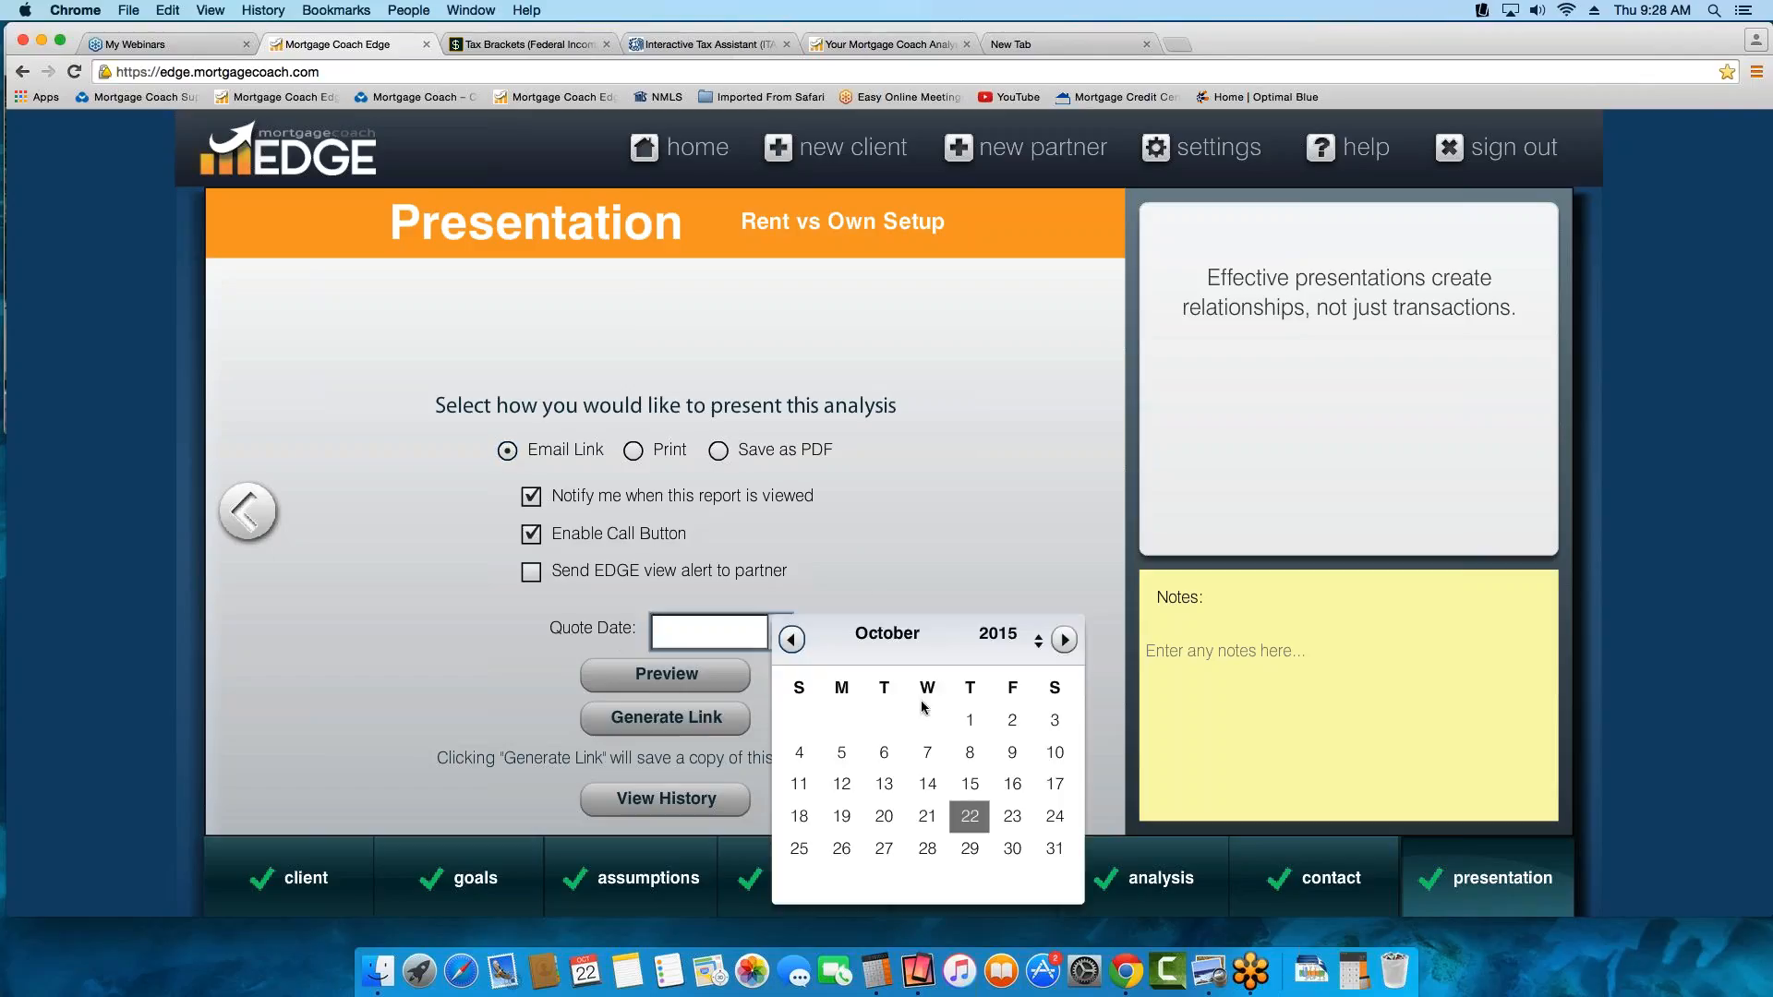
{"action": "left_click", "coordinate": [974, 820]}
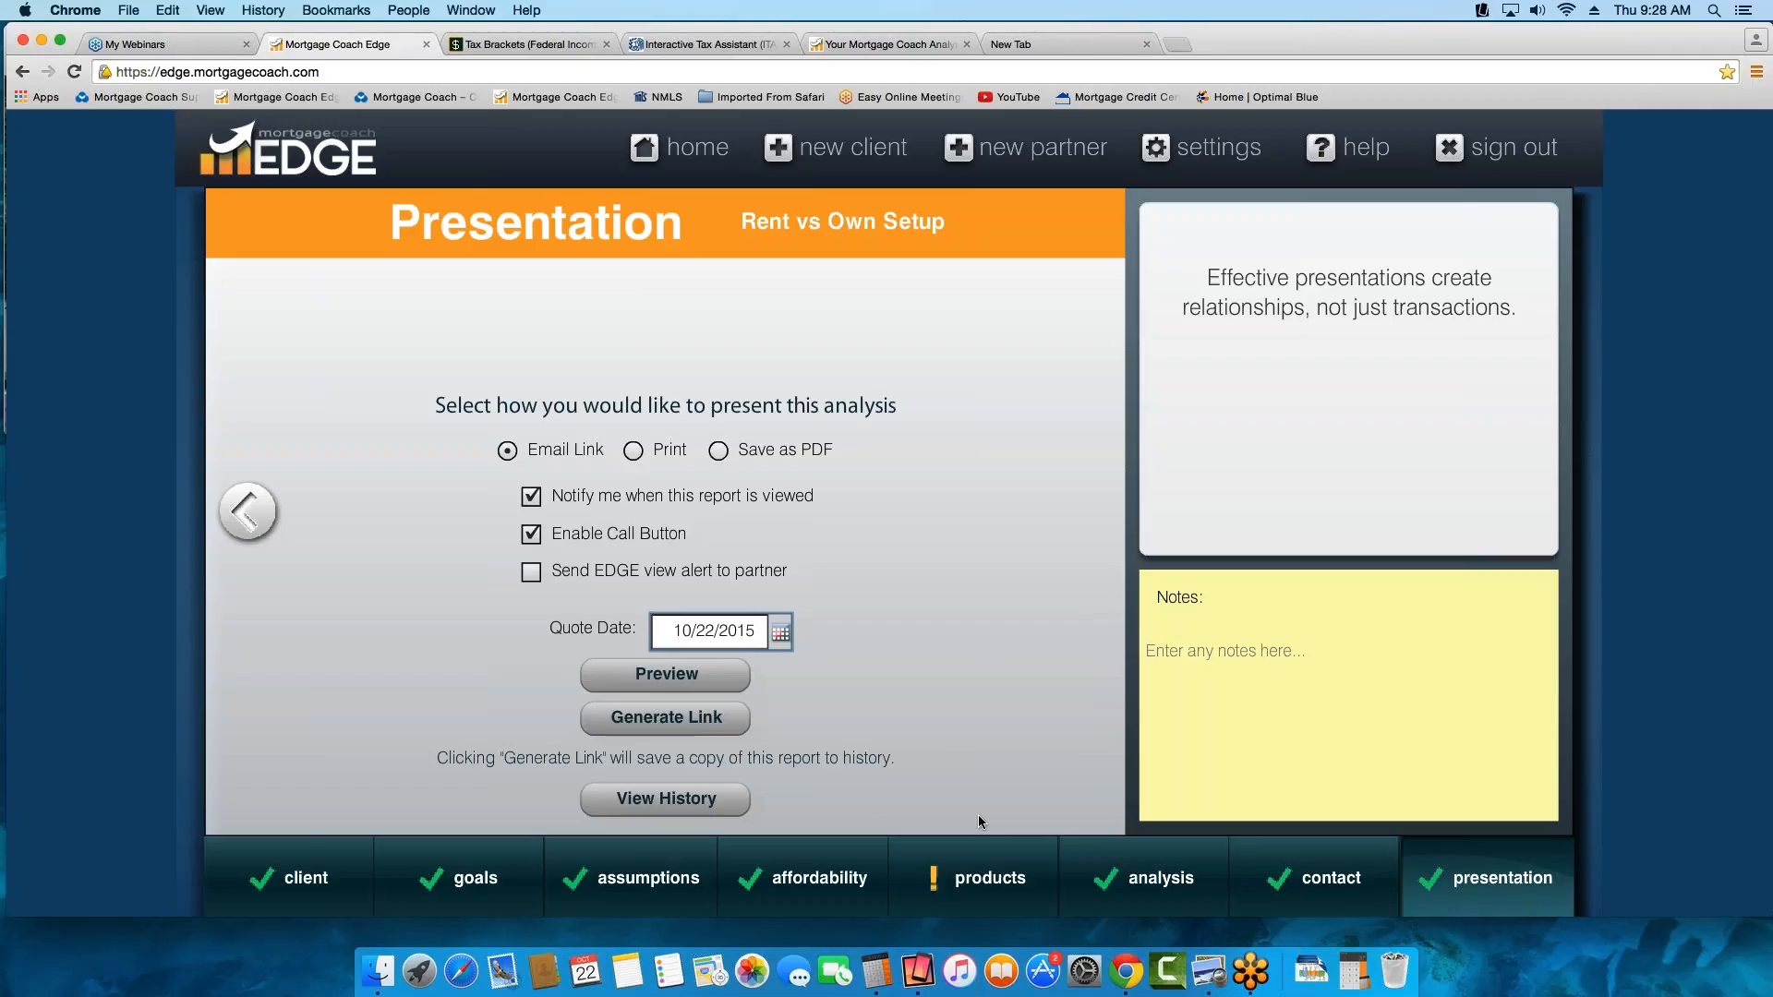
{"action": "left_click", "coordinate": [661, 673]}
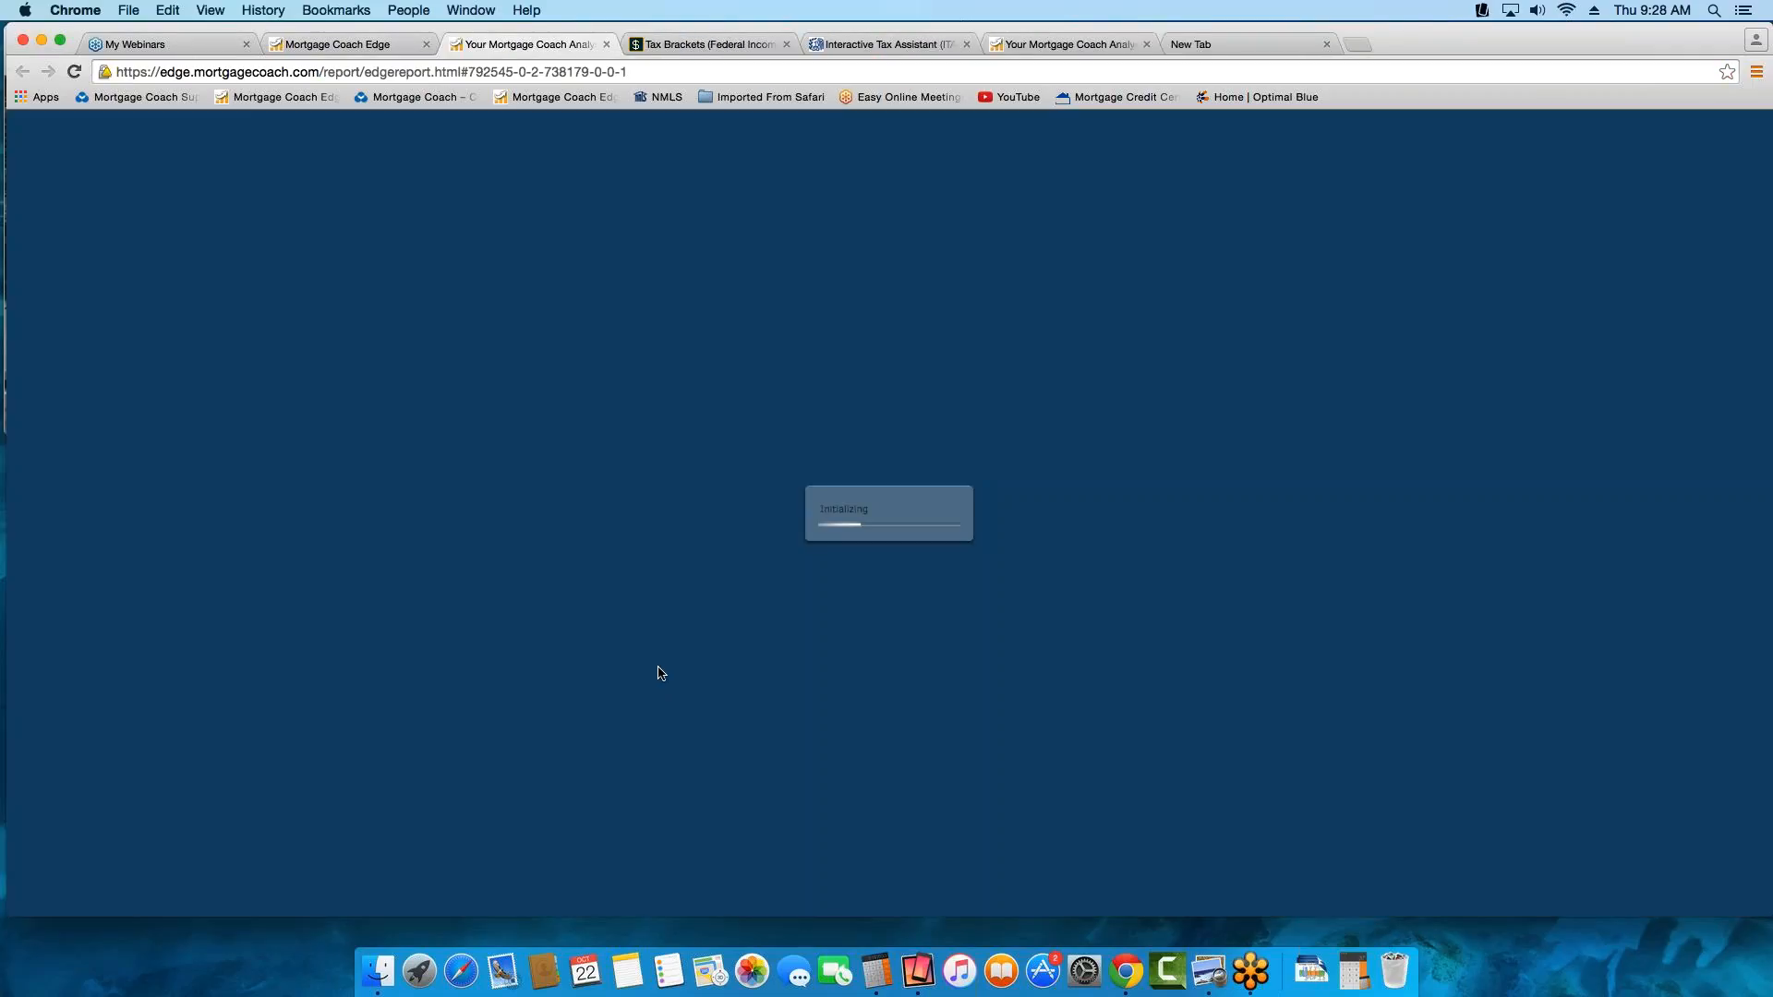
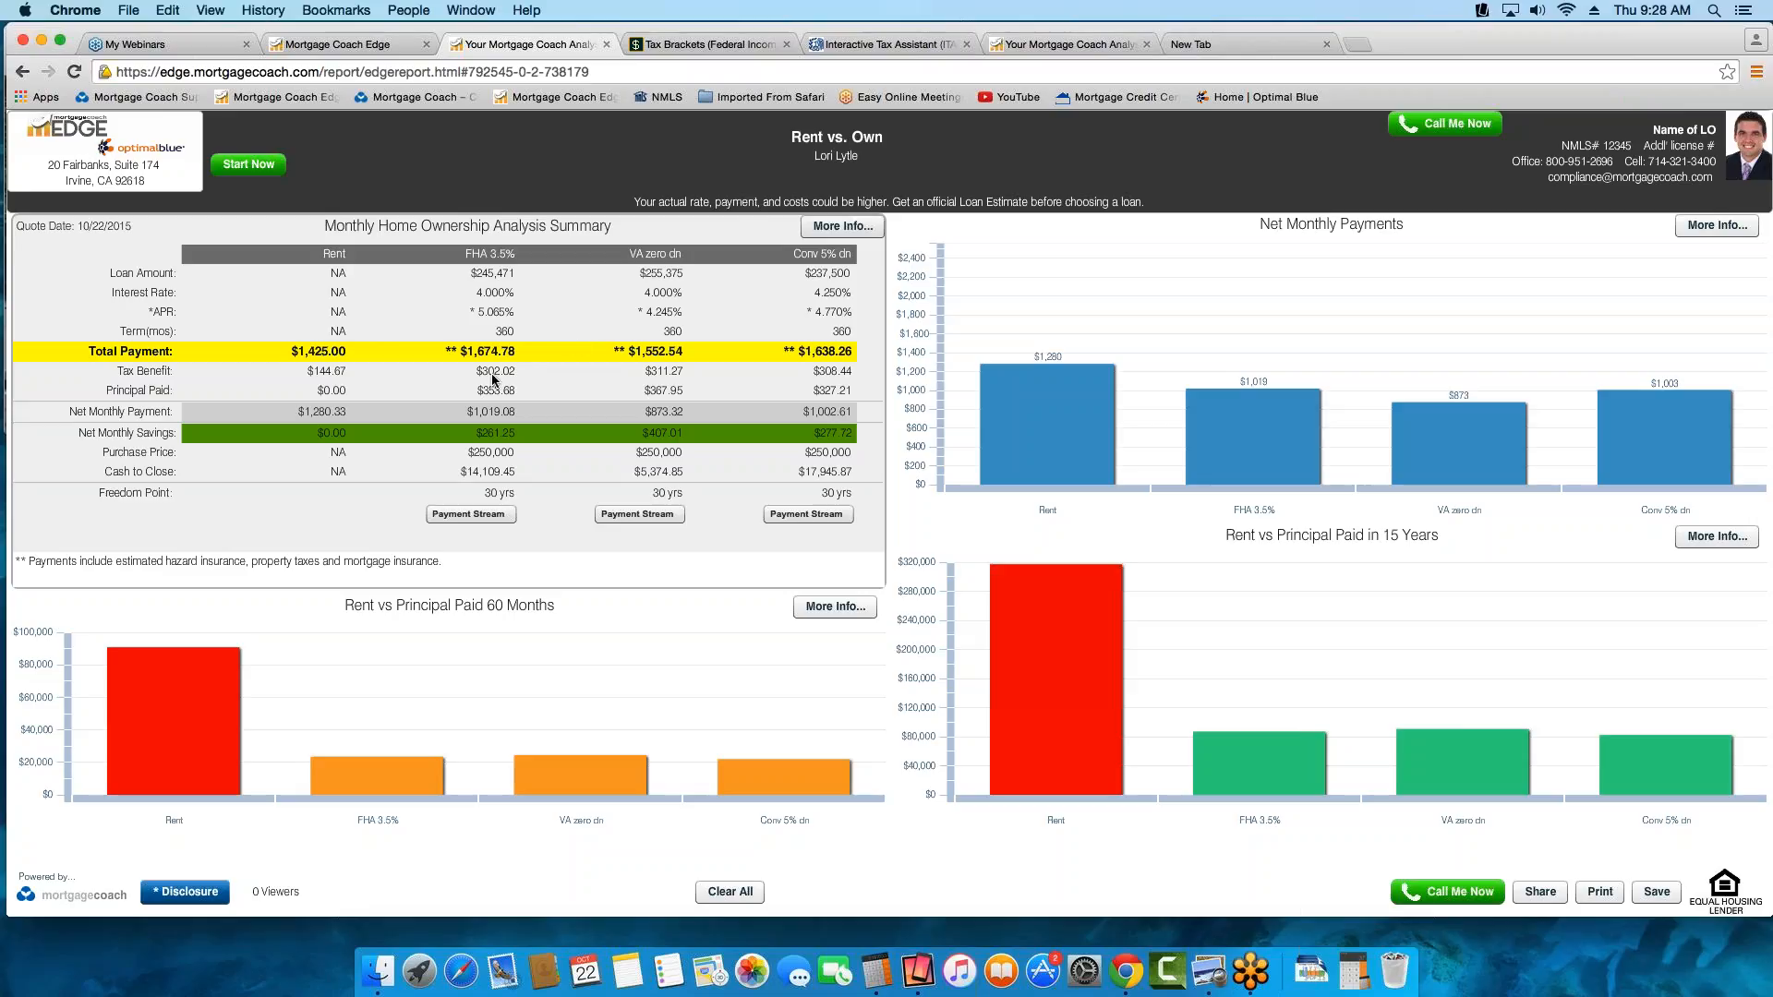
Highlight the Tax Benefit amounts for all four options in the Monthly Home Ownership Analysis Summary
{"action": "left_click", "coordinate": [497, 372]}
{"action": "key", "text": "Tab"}
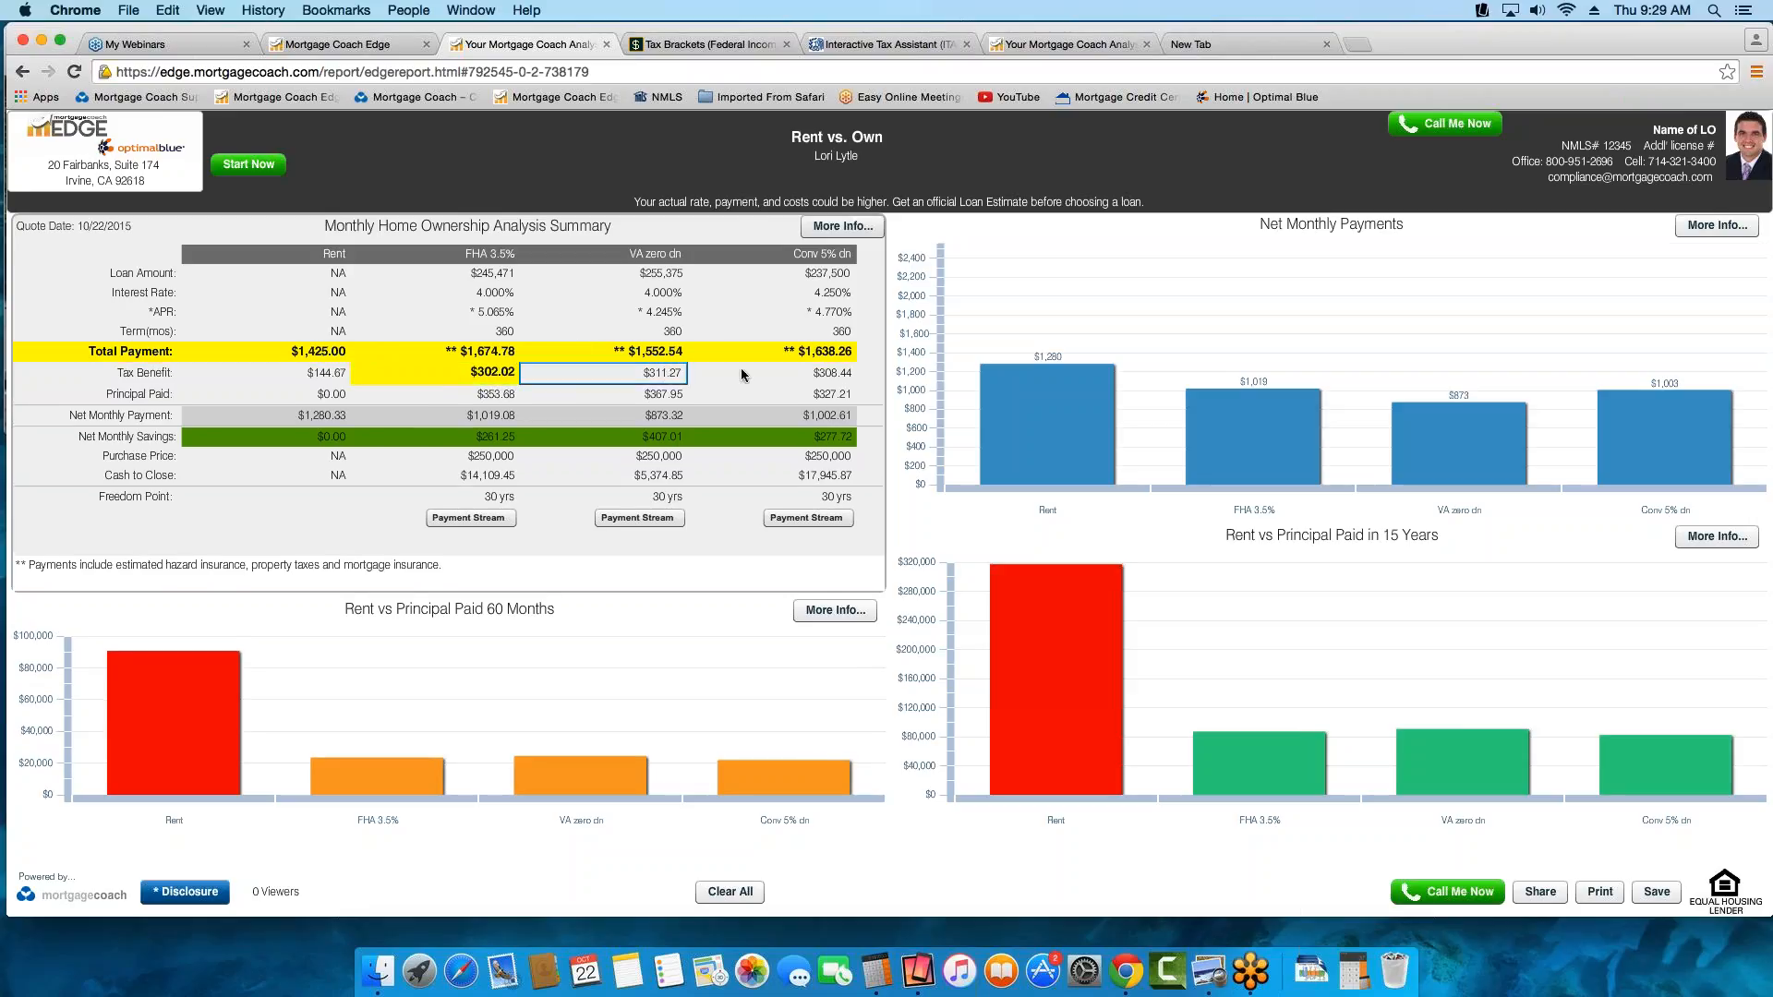
{"action": "left_click", "coordinate": [338, 371]}
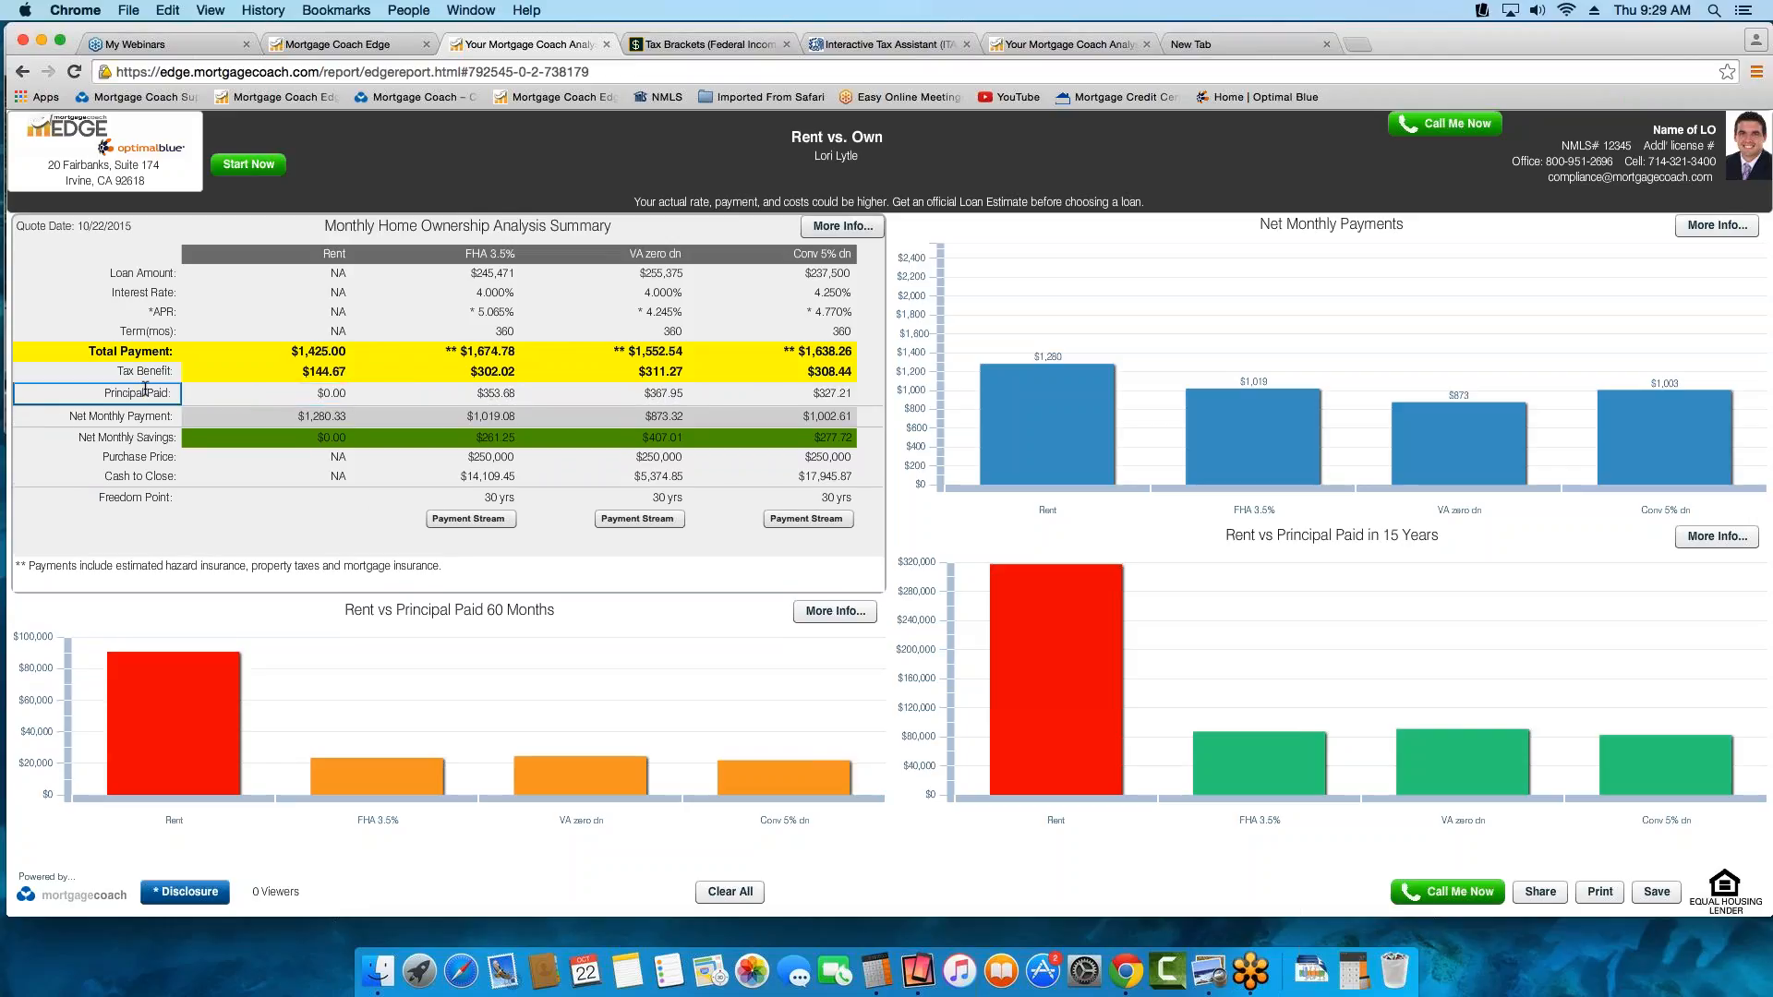
Highlight the Principal Paid row's label and amounts in the summary table, along with the Net Monthly Payment row
{"action": "left_click", "coordinate": [146, 391]}
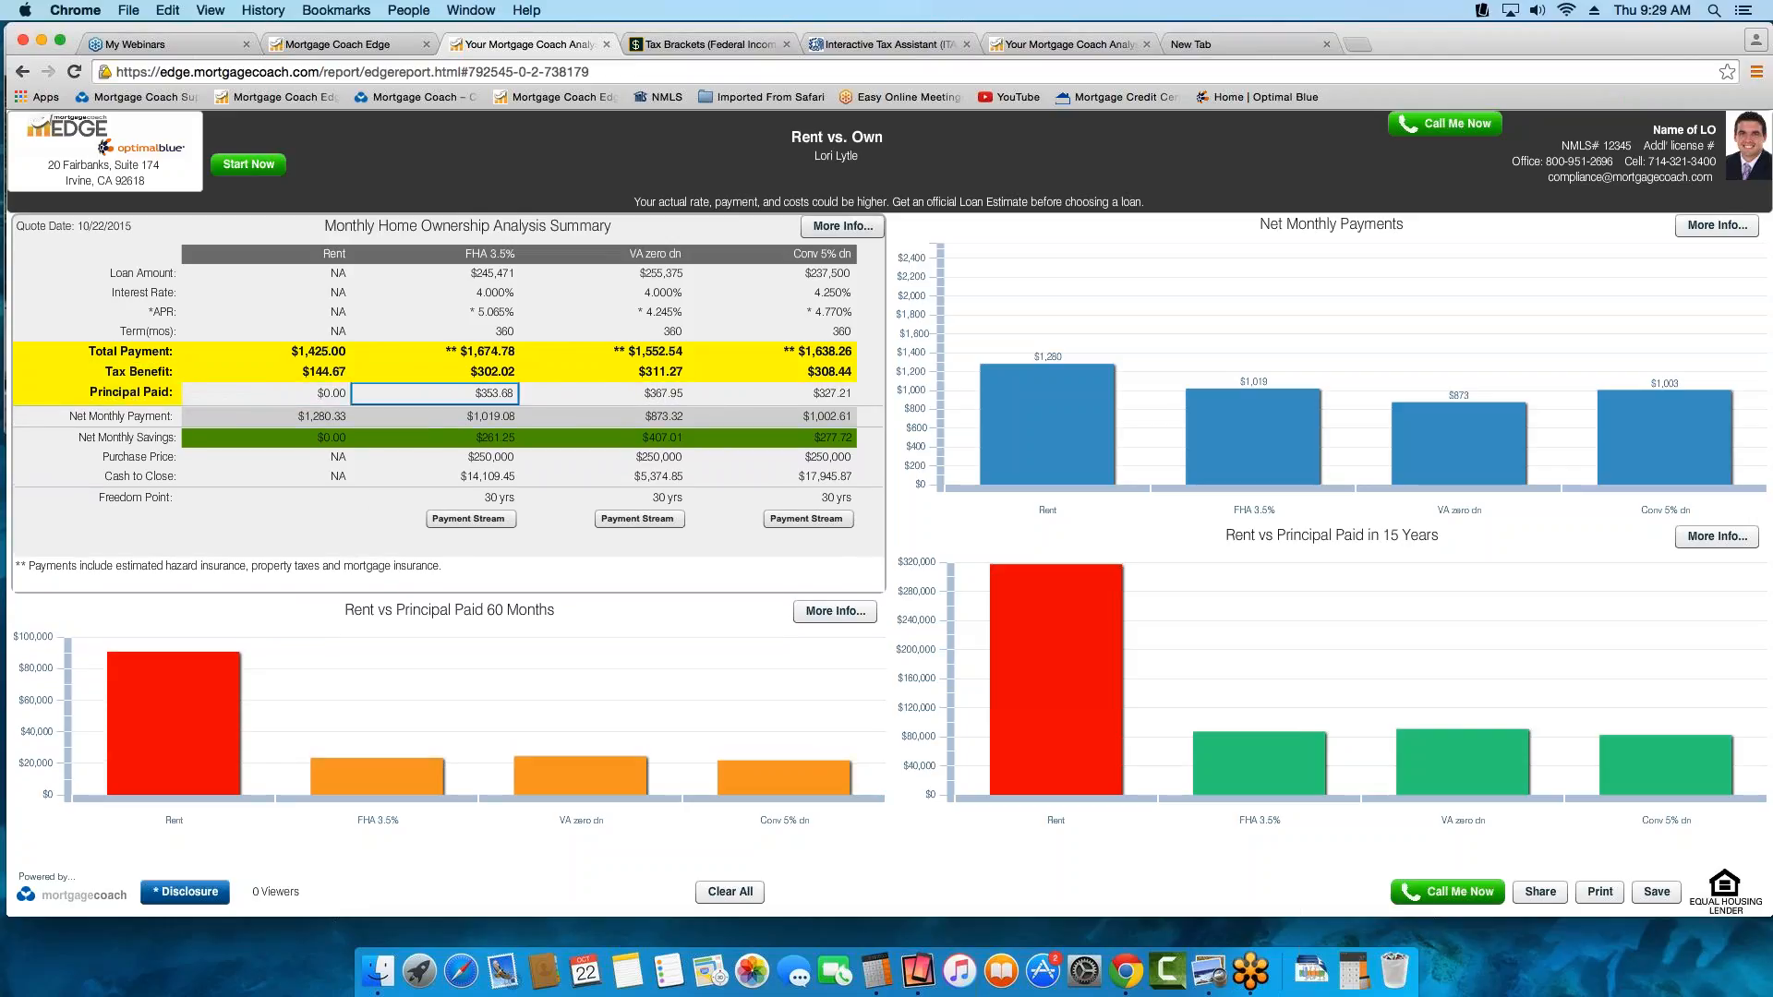
{"action": "left_click", "coordinate": [490, 391]}
{"action": "left_click", "coordinate": [631, 393]}
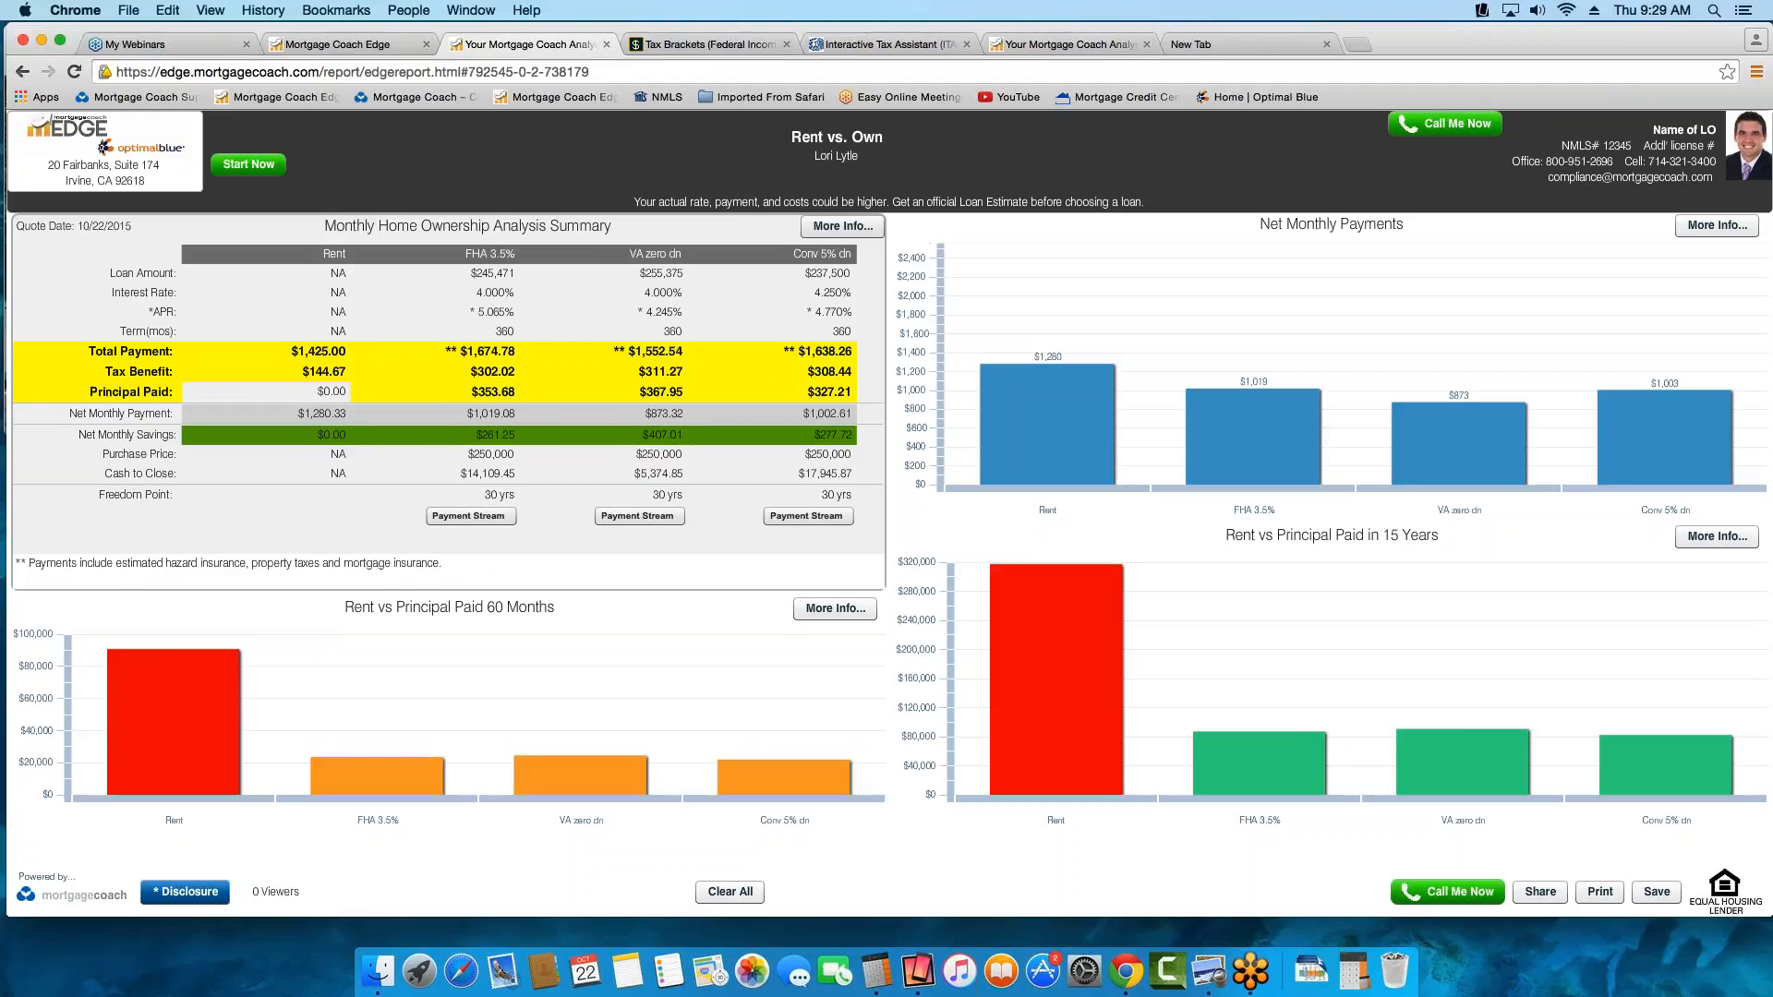
{"action": "left_click", "coordinate": [329, 392]}
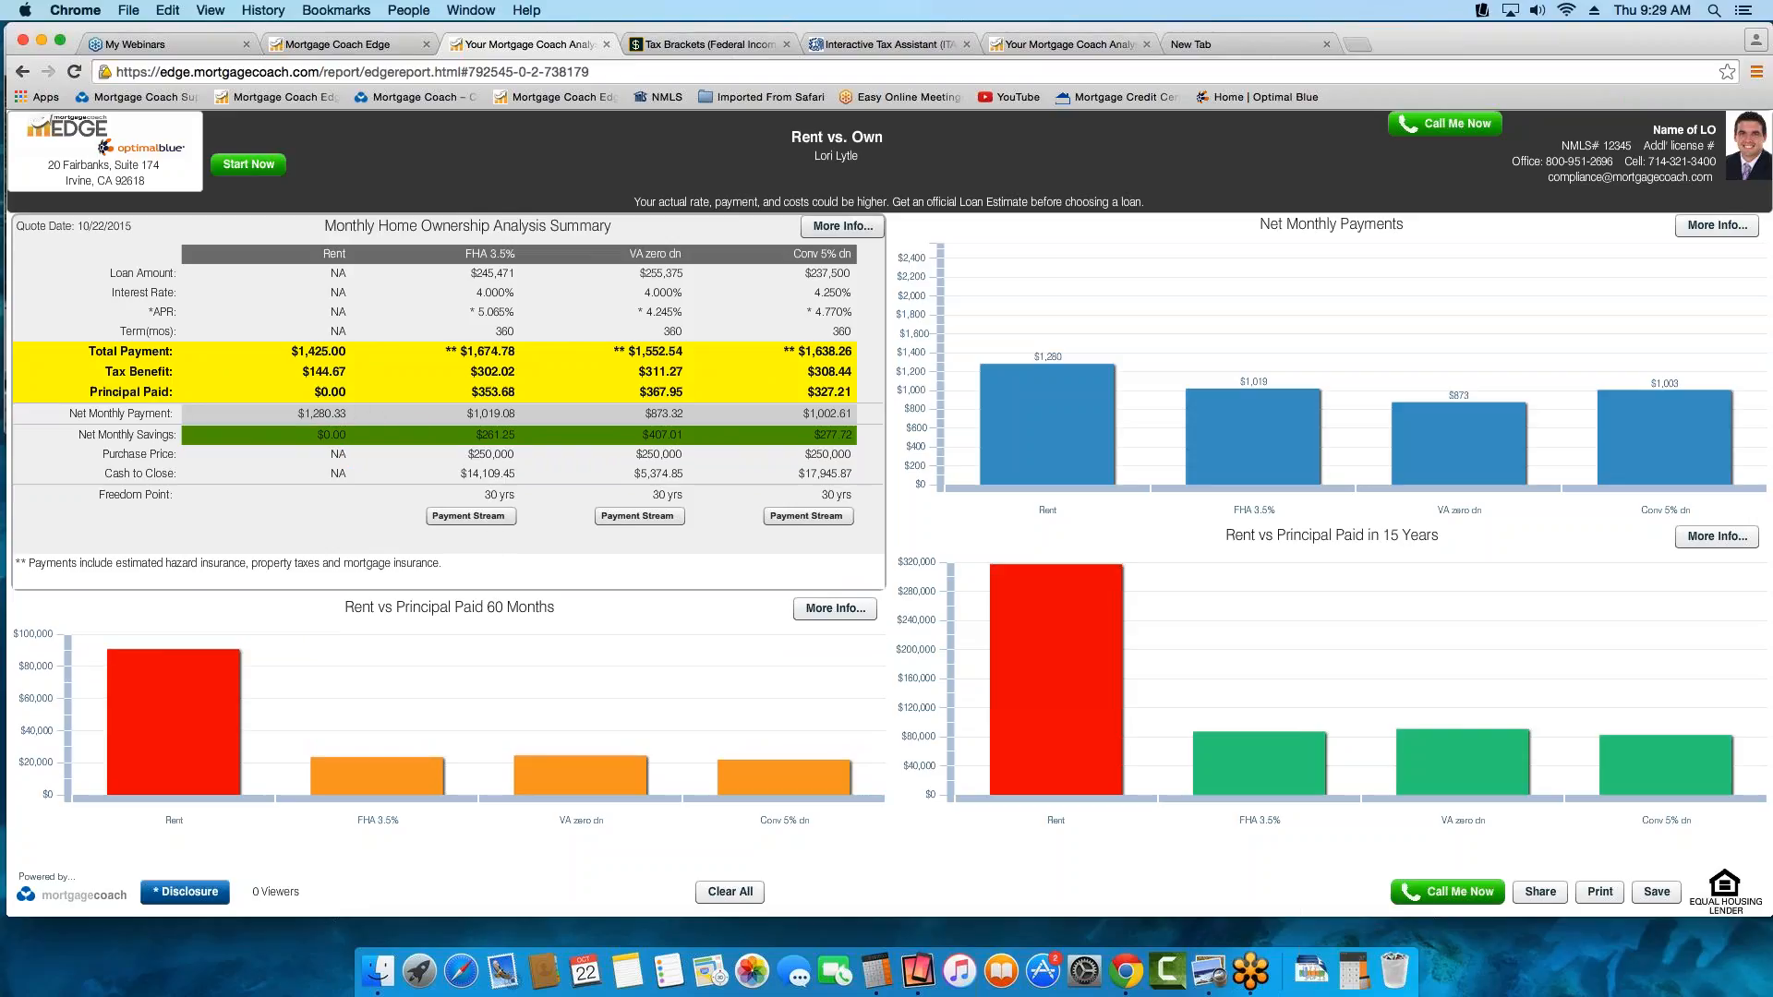
{"action": "left_click", "coordinate": [337, 399]}
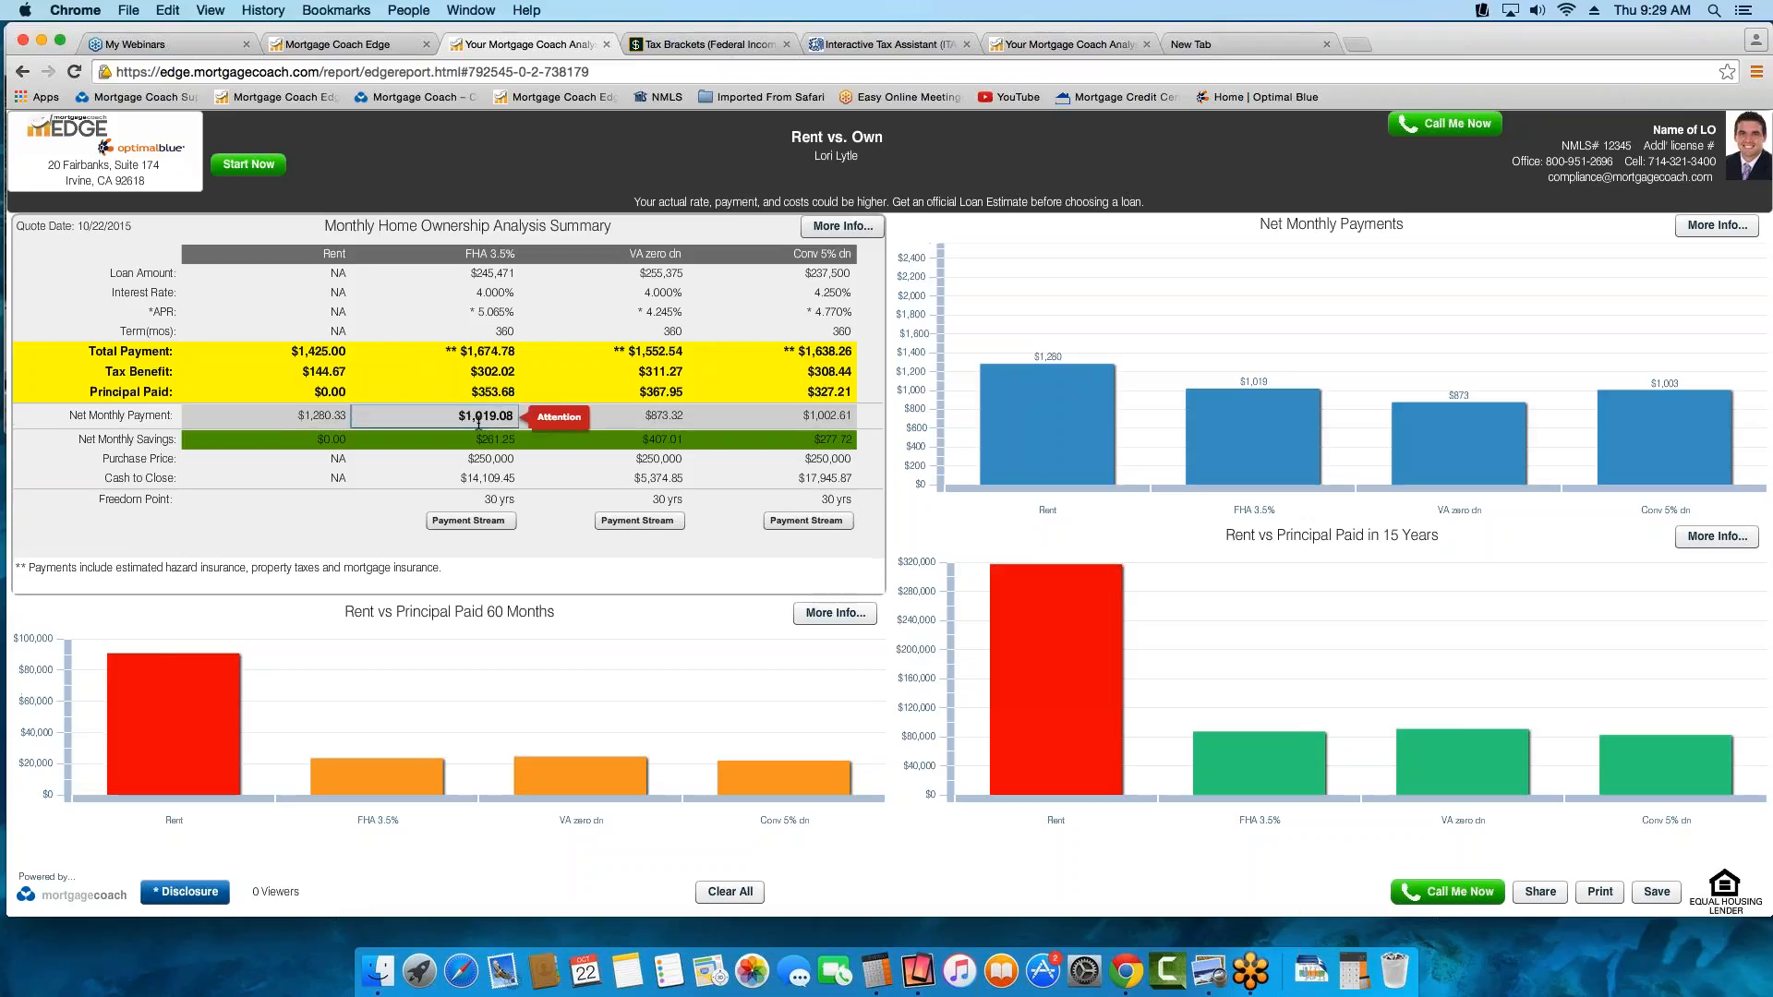
{"action": "left_click", "coordinate": [166, 416]}
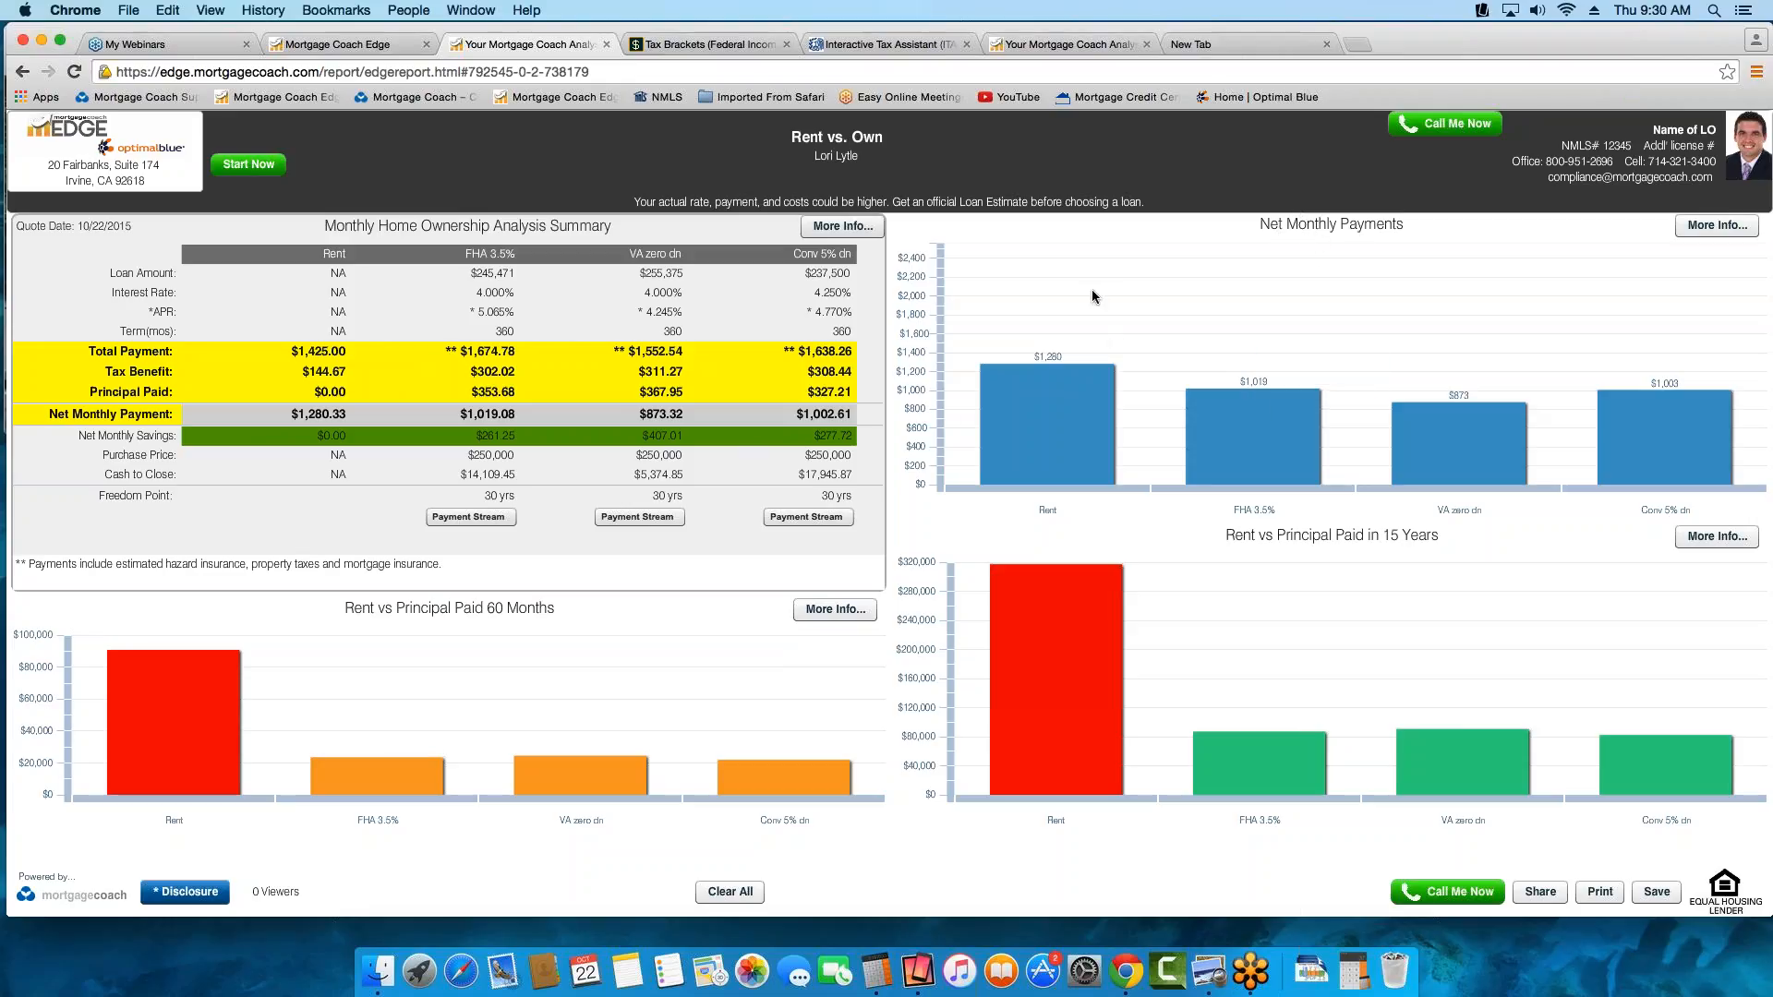
Highlight the Rent, FHA 3.5%, VA zero dn and Conv 5% dn bars one after another in the Net Monthly Payments chart
{"action": "left_click", "coordinate": [1048, 397]}
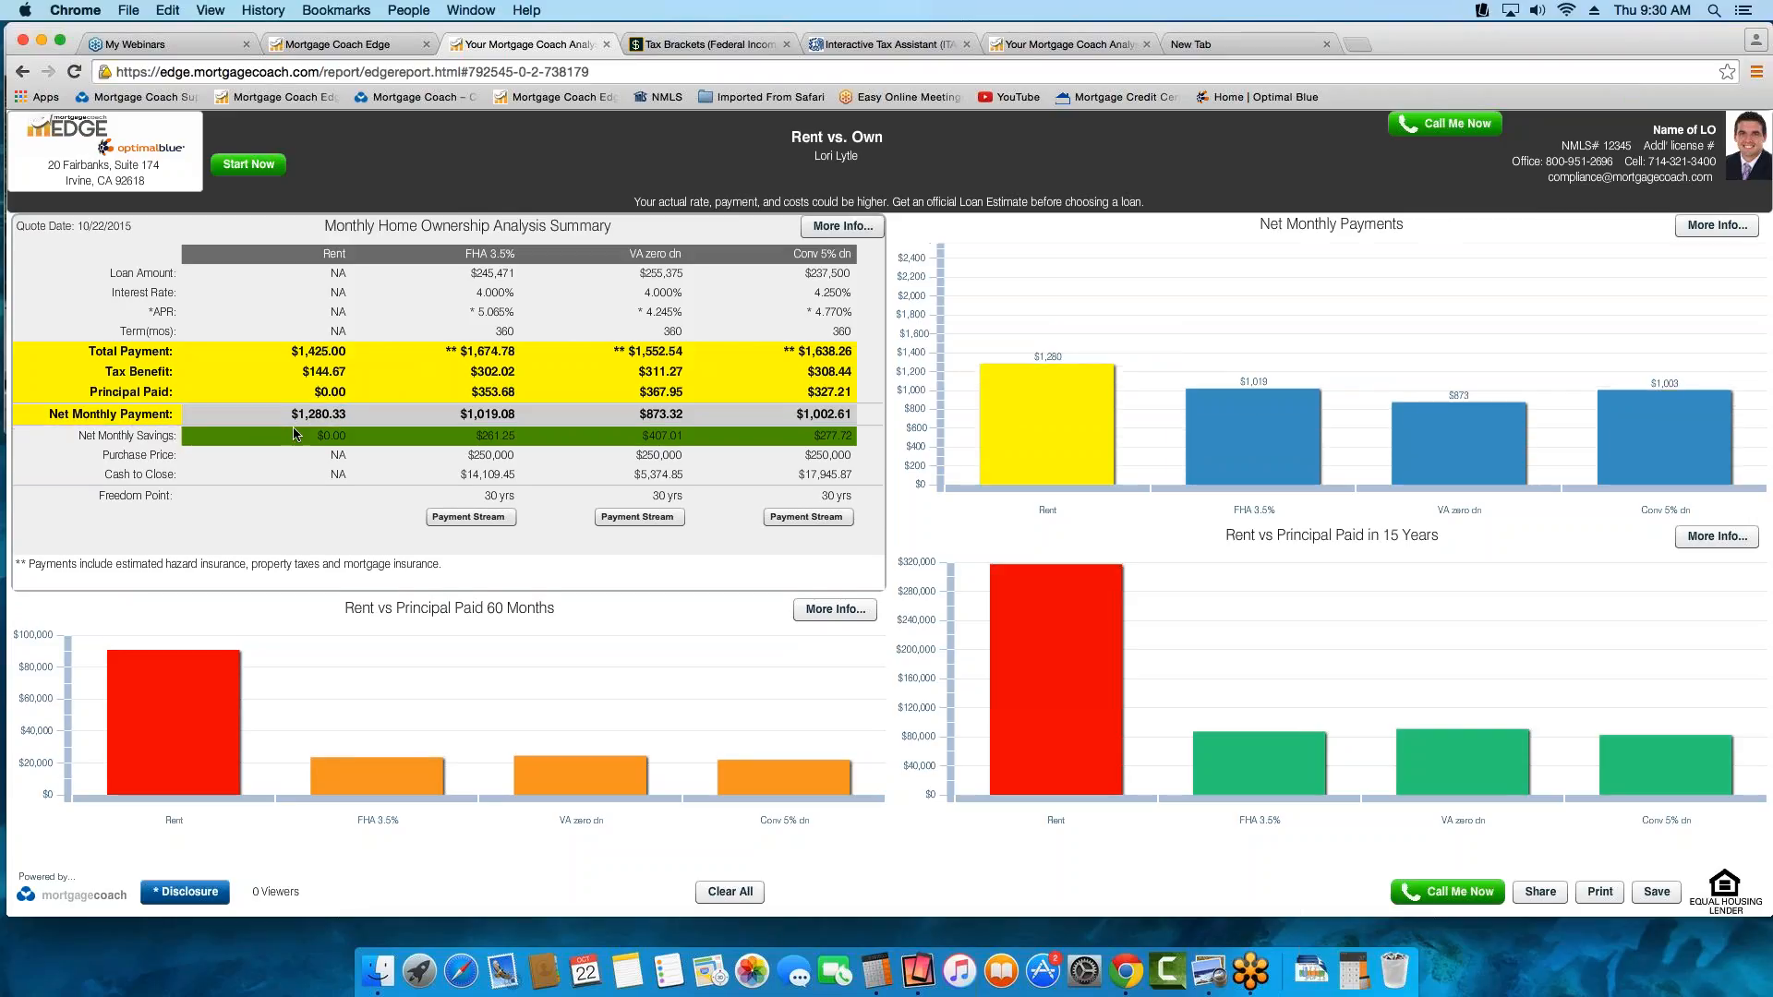
{"action": "left_click", "coordinate": [1213, 419]}
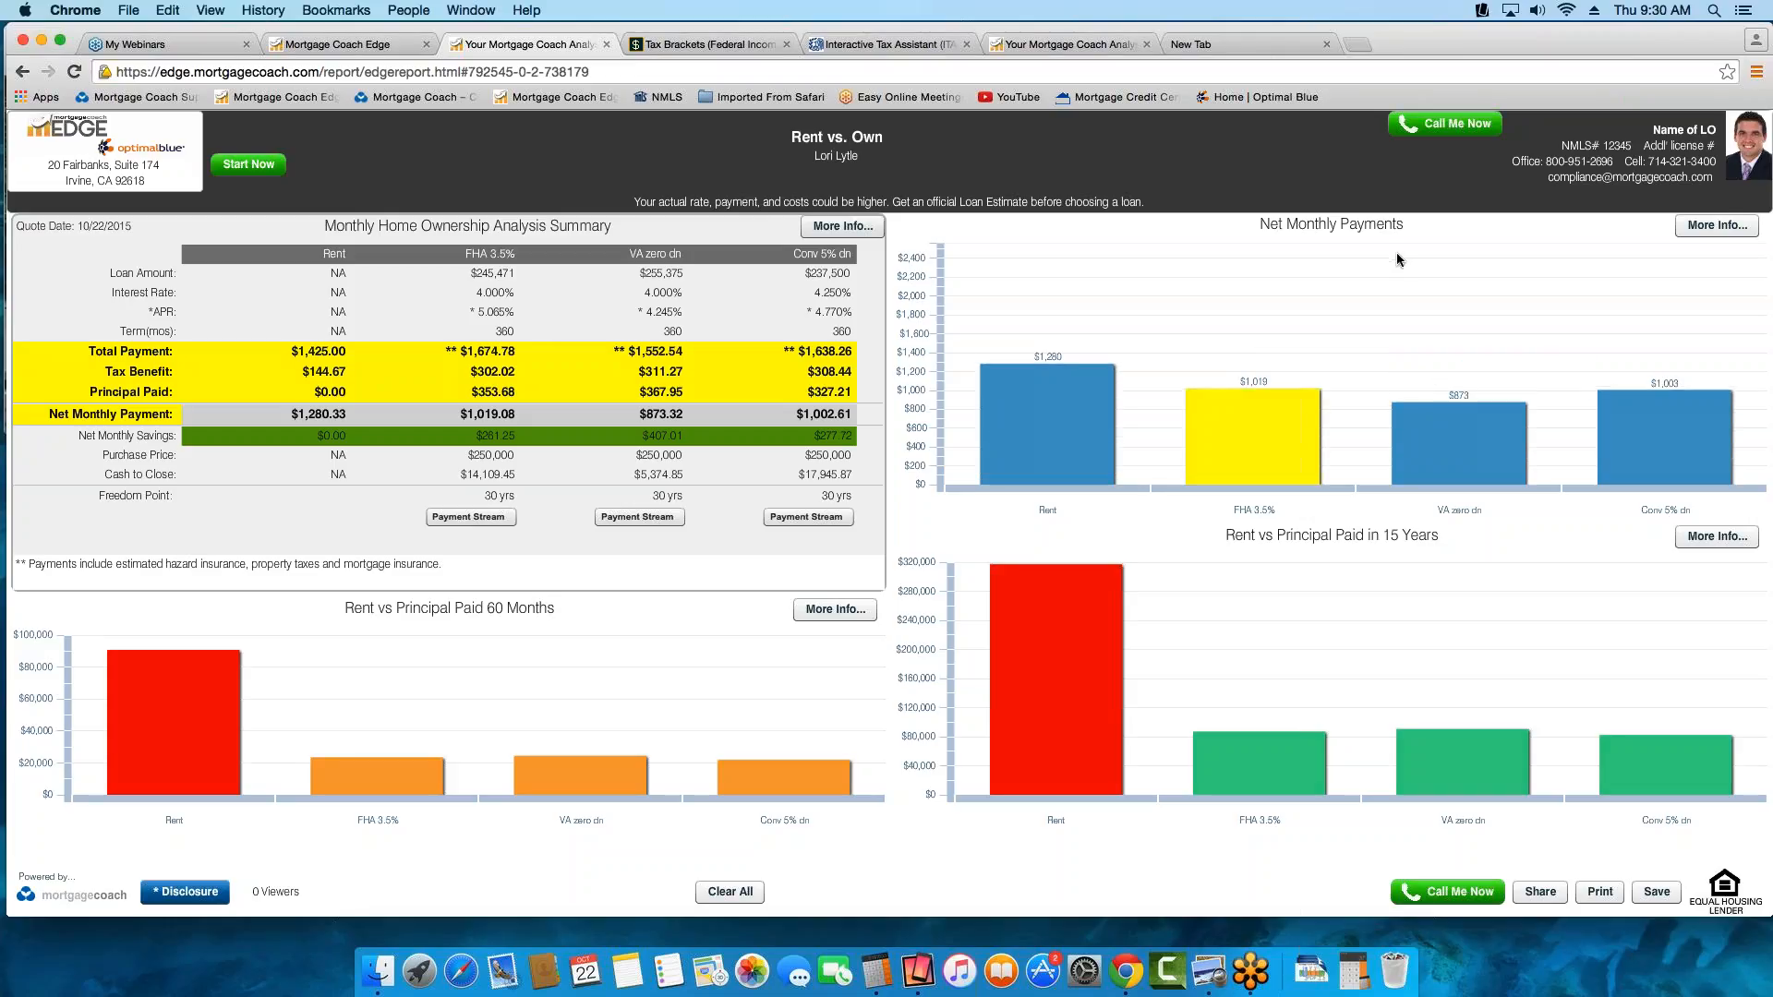
{"action": "left_click", "coordinate": [1459, 436]}
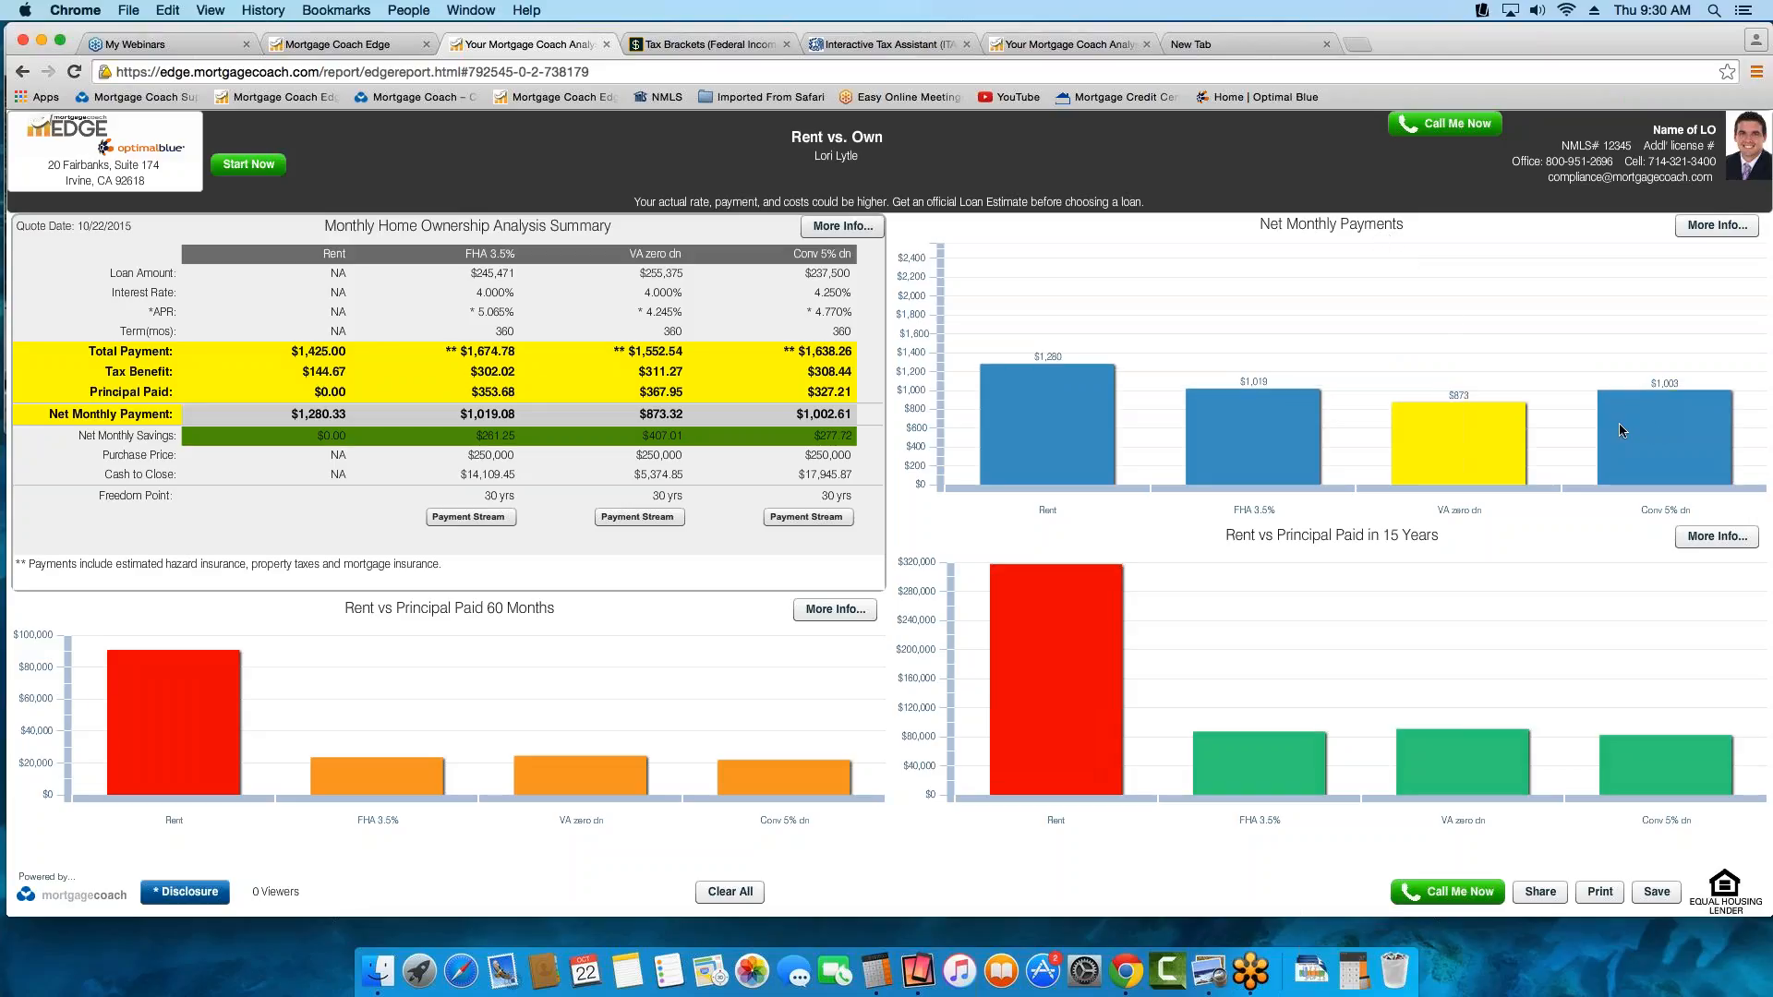
{"action": "left_click", "coordinate": [1653, 431]}
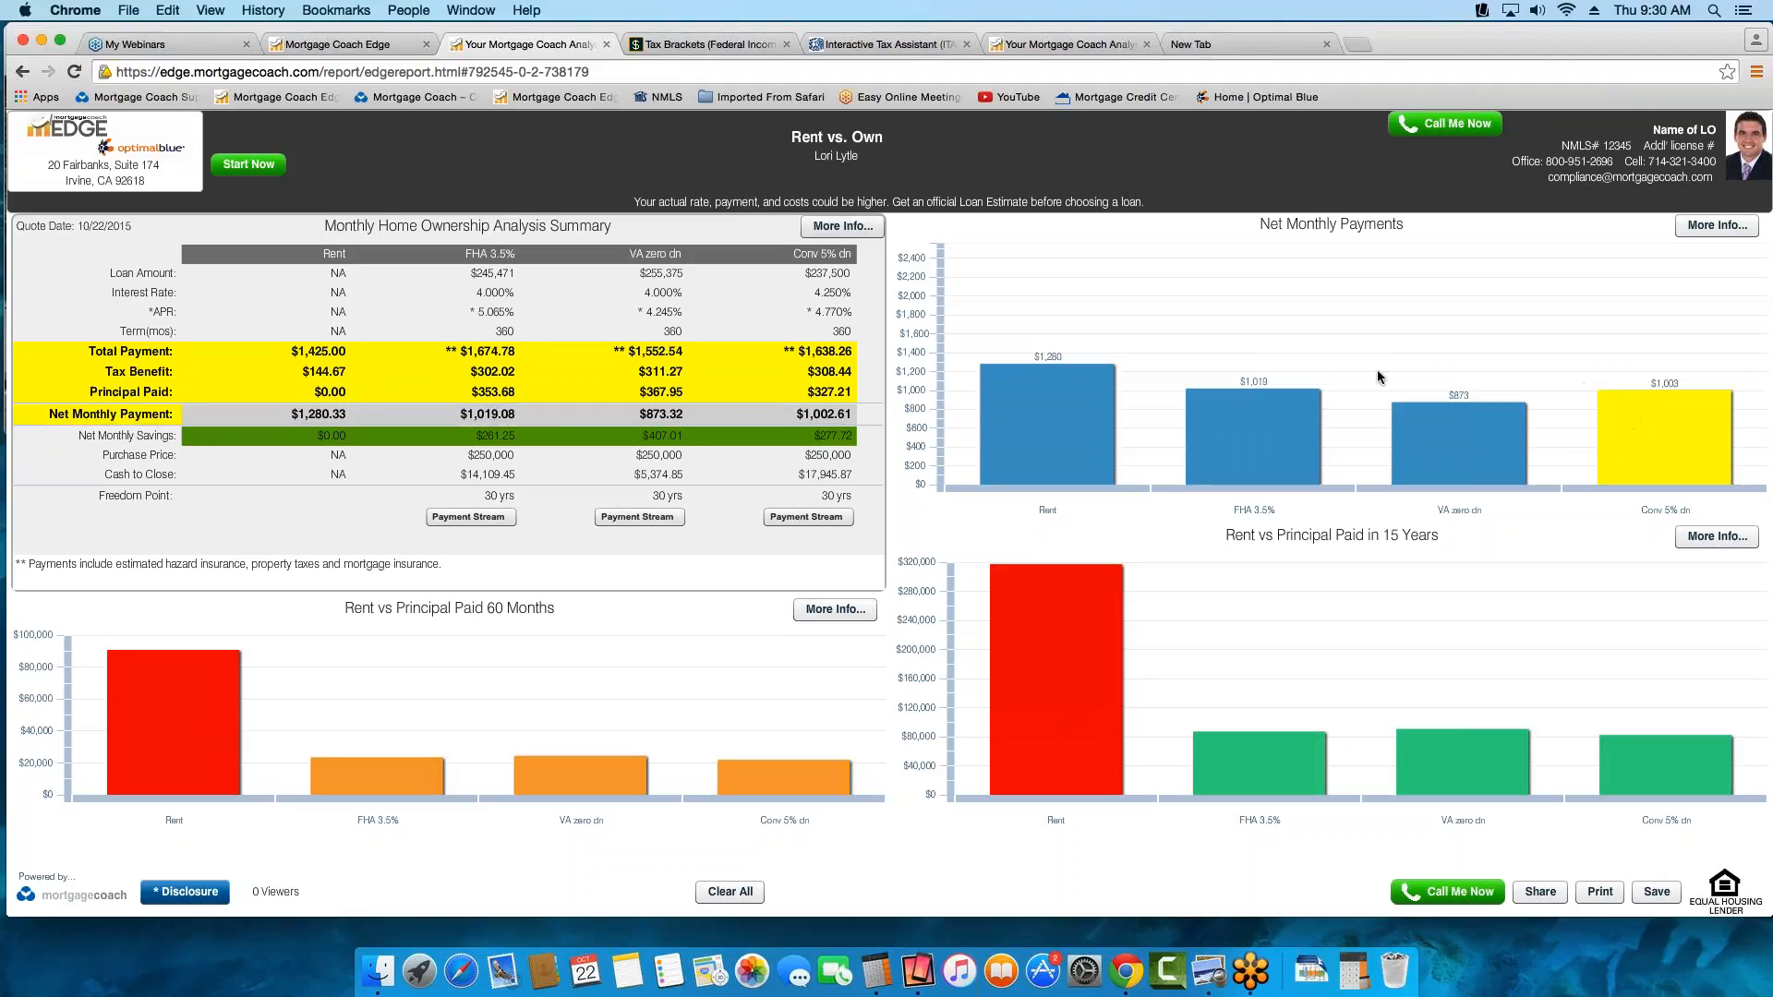
{"action": "mouse_move", "coordinate": [1048, 393]}
Examine each bar's amount in the Rent vs Principal Paid 60 Months chart and review its detailed 60 Months Analysis
{"action": "mouse_move", "coordinate": [222, 709]}
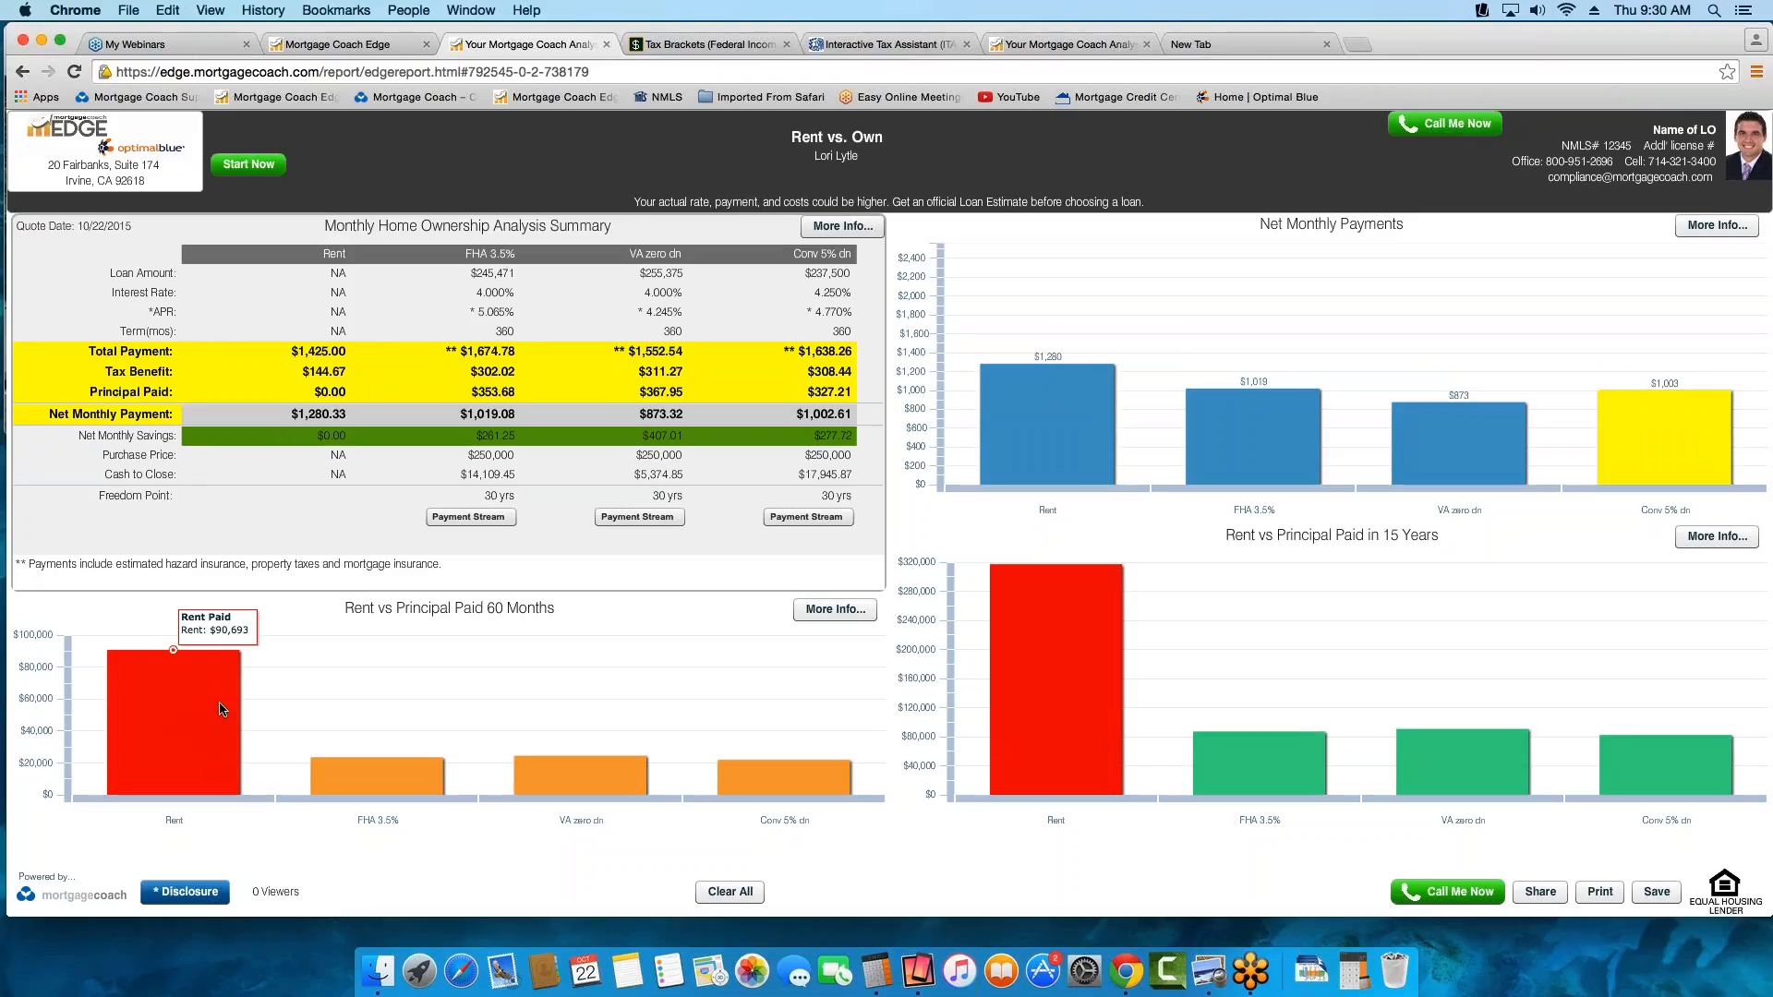
{"action": "mouse_move", "coordinate": [379, 784]}
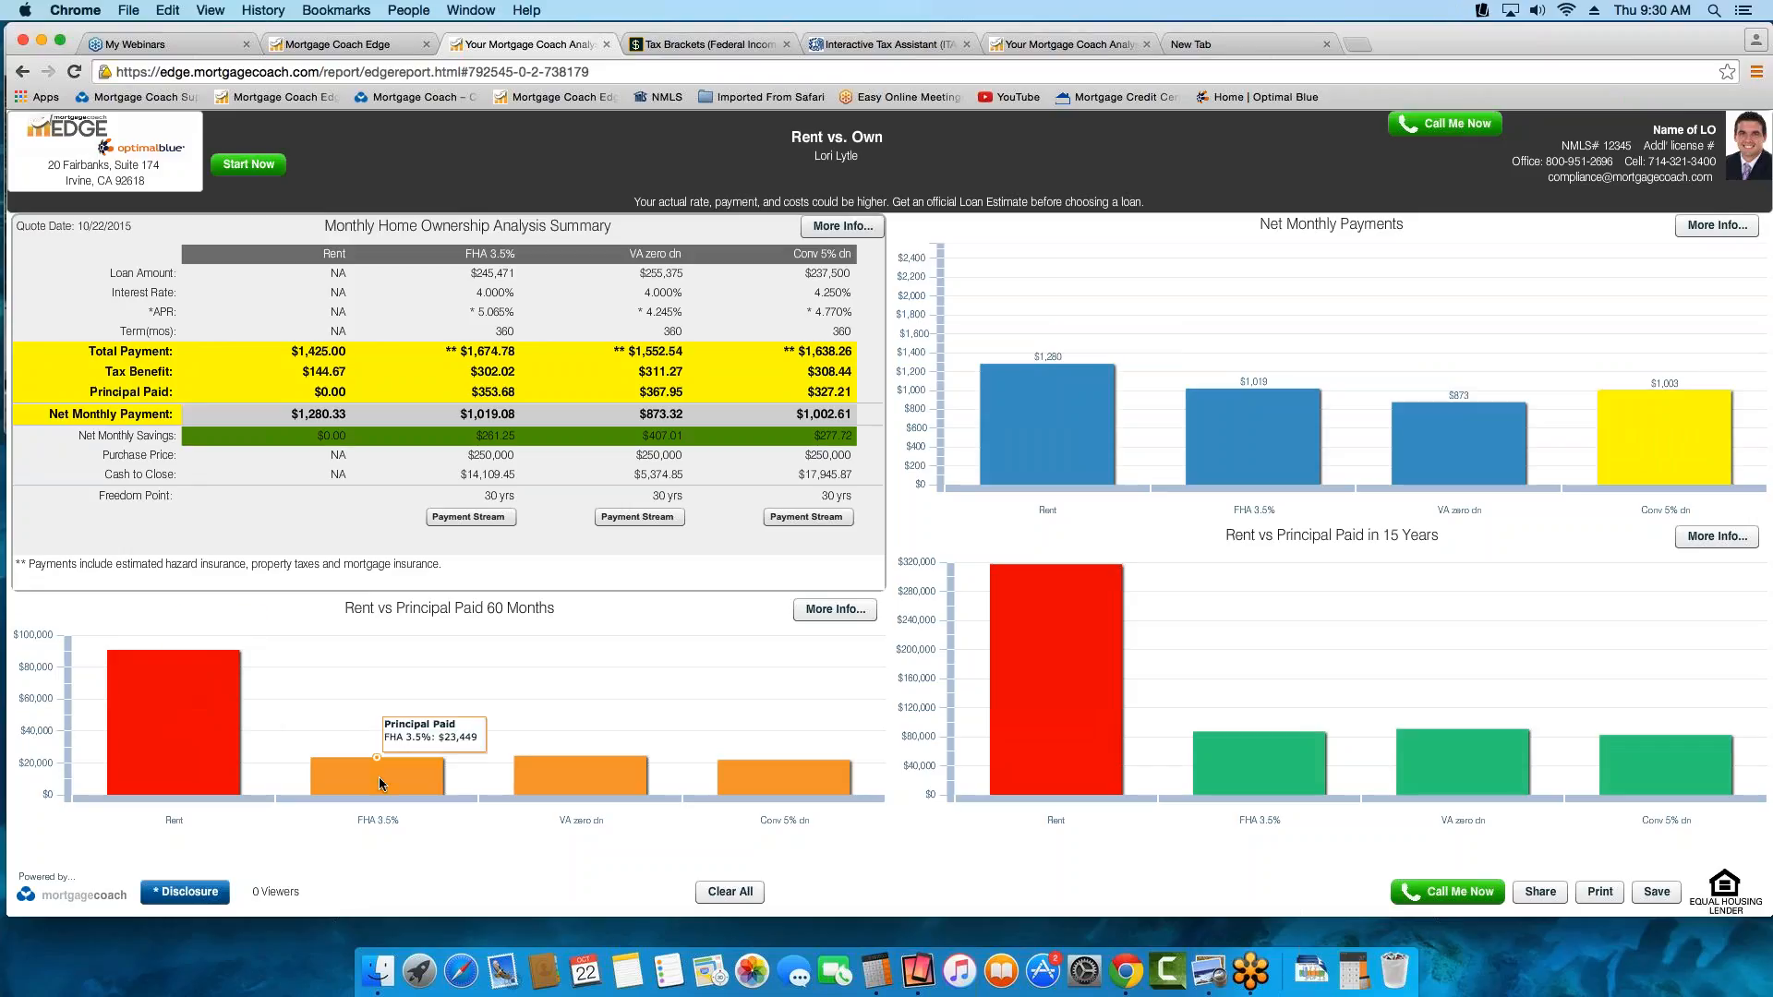
{"action": "mouse_move", "coordinate": [199, 681]}
{"action": "mouse_move", "coordinate": [592, 779]}
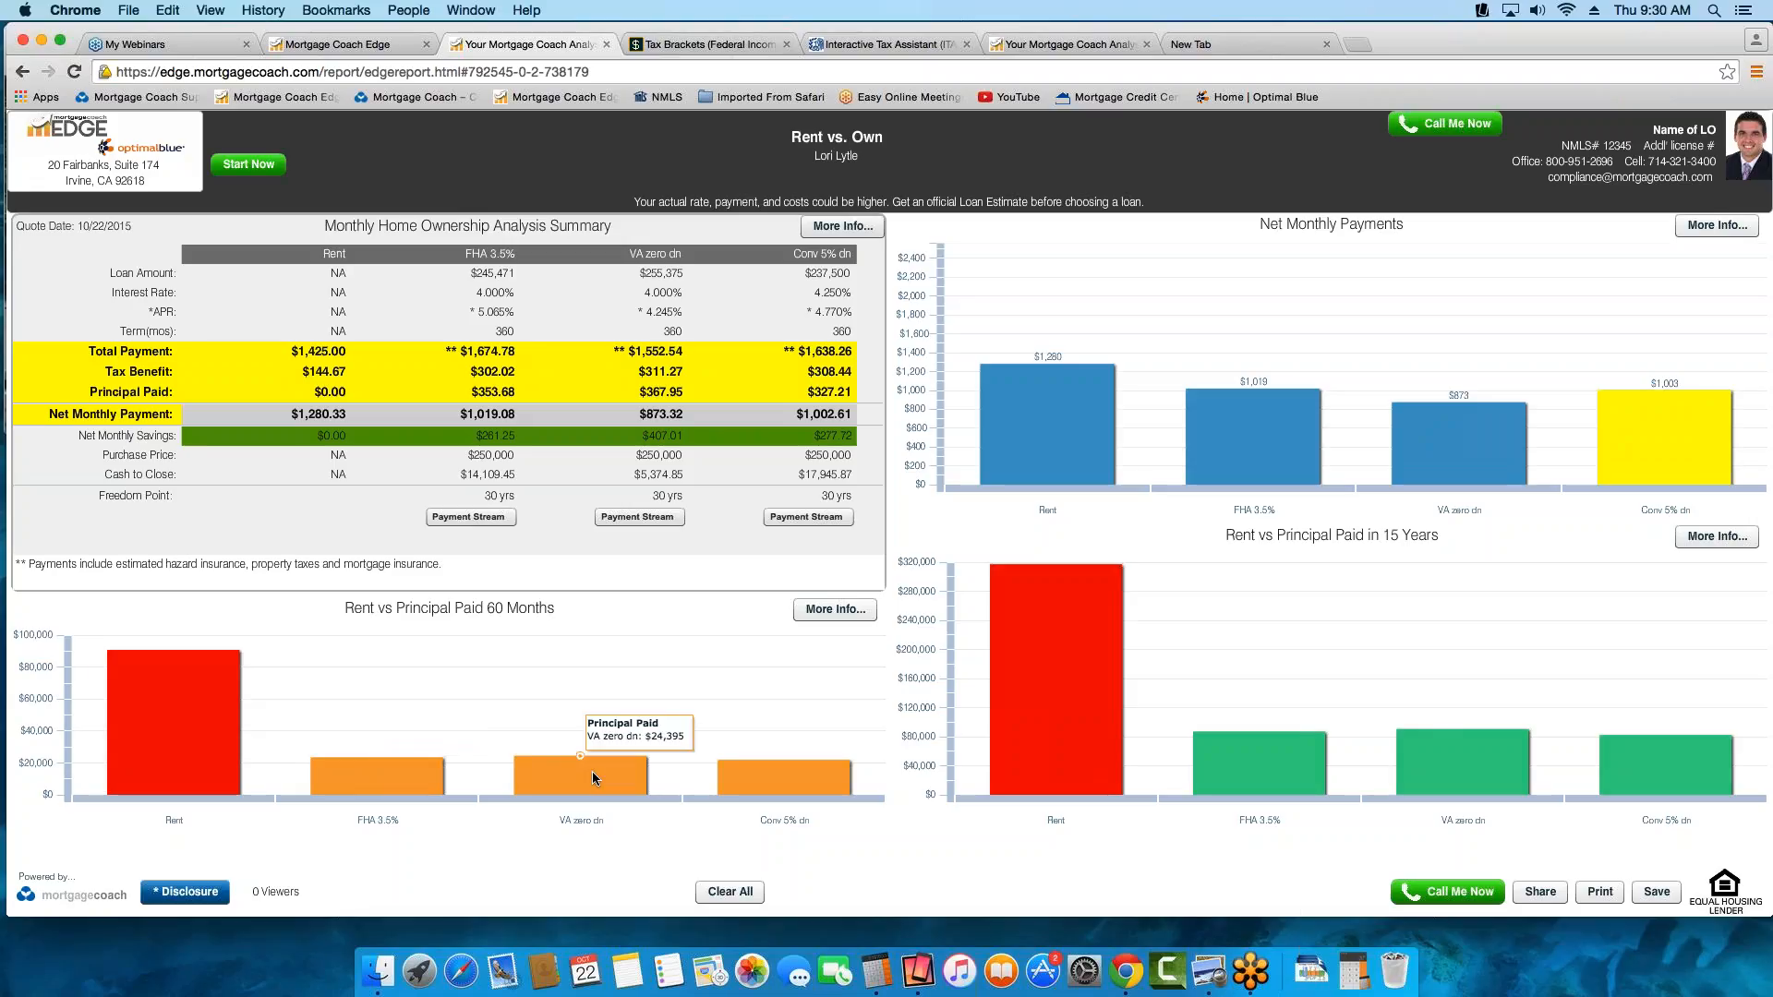
{"action": "mouse_move", "coordinate": [783, 785]}
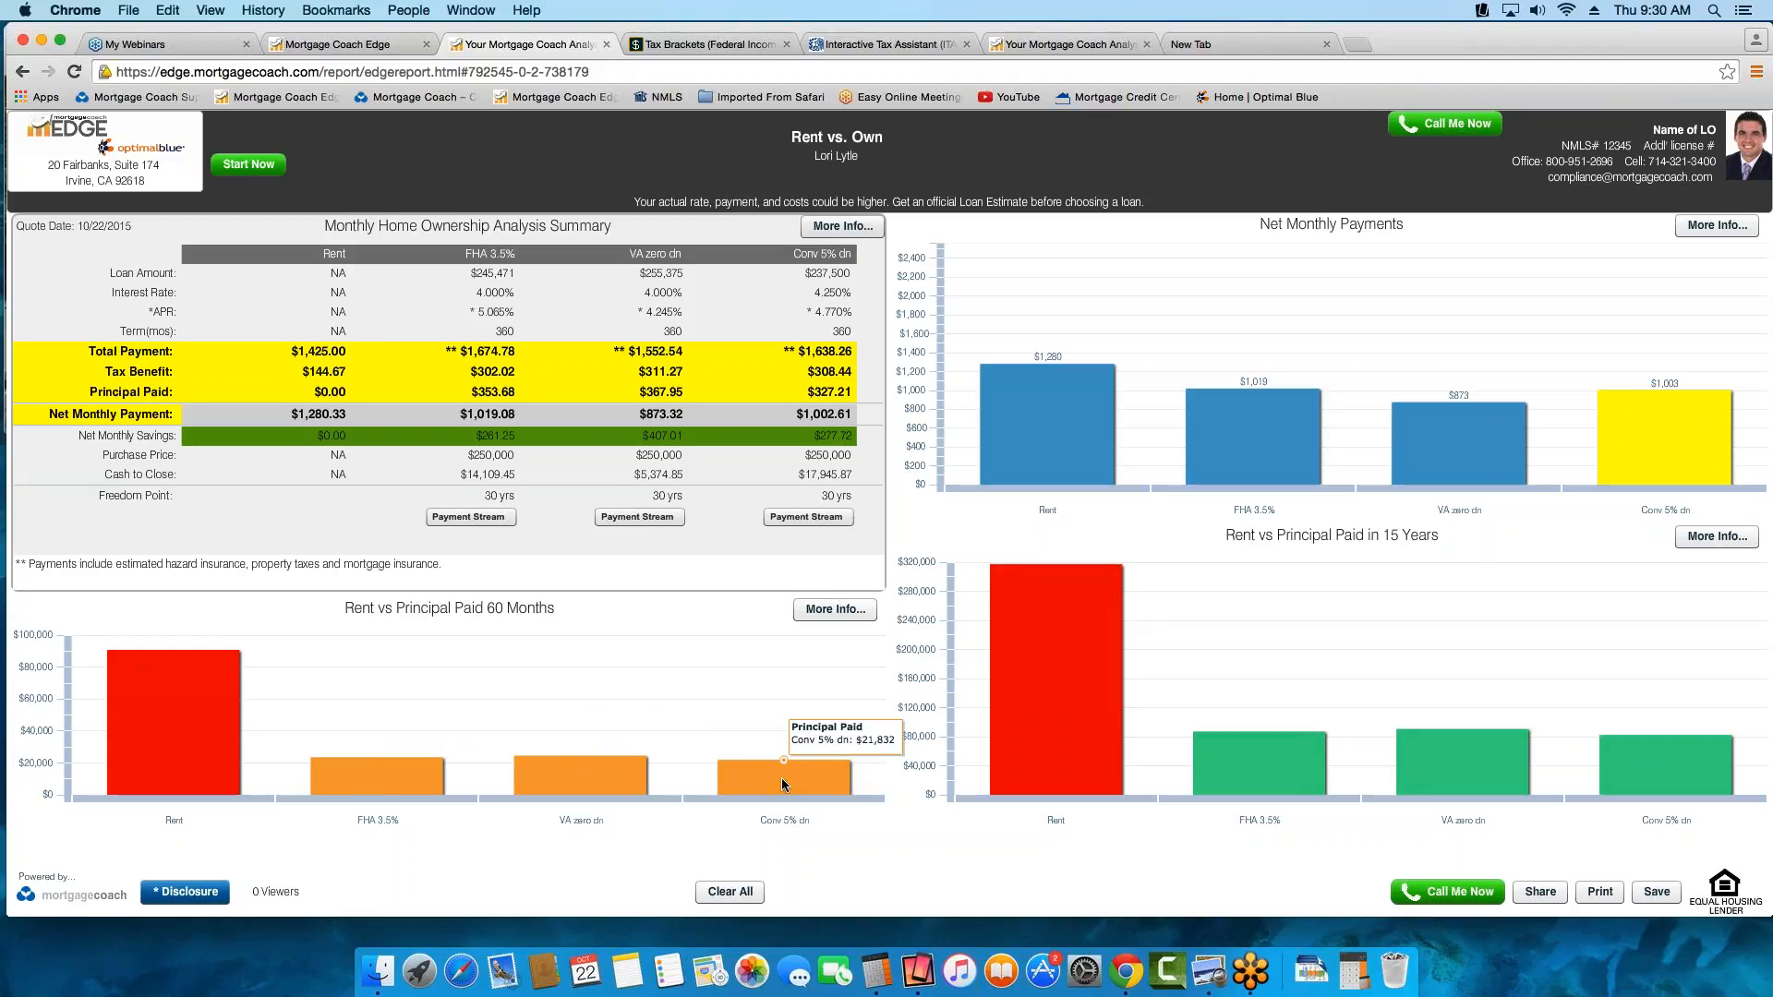
{"action": "left_click", "coordinate": [851, 611]}
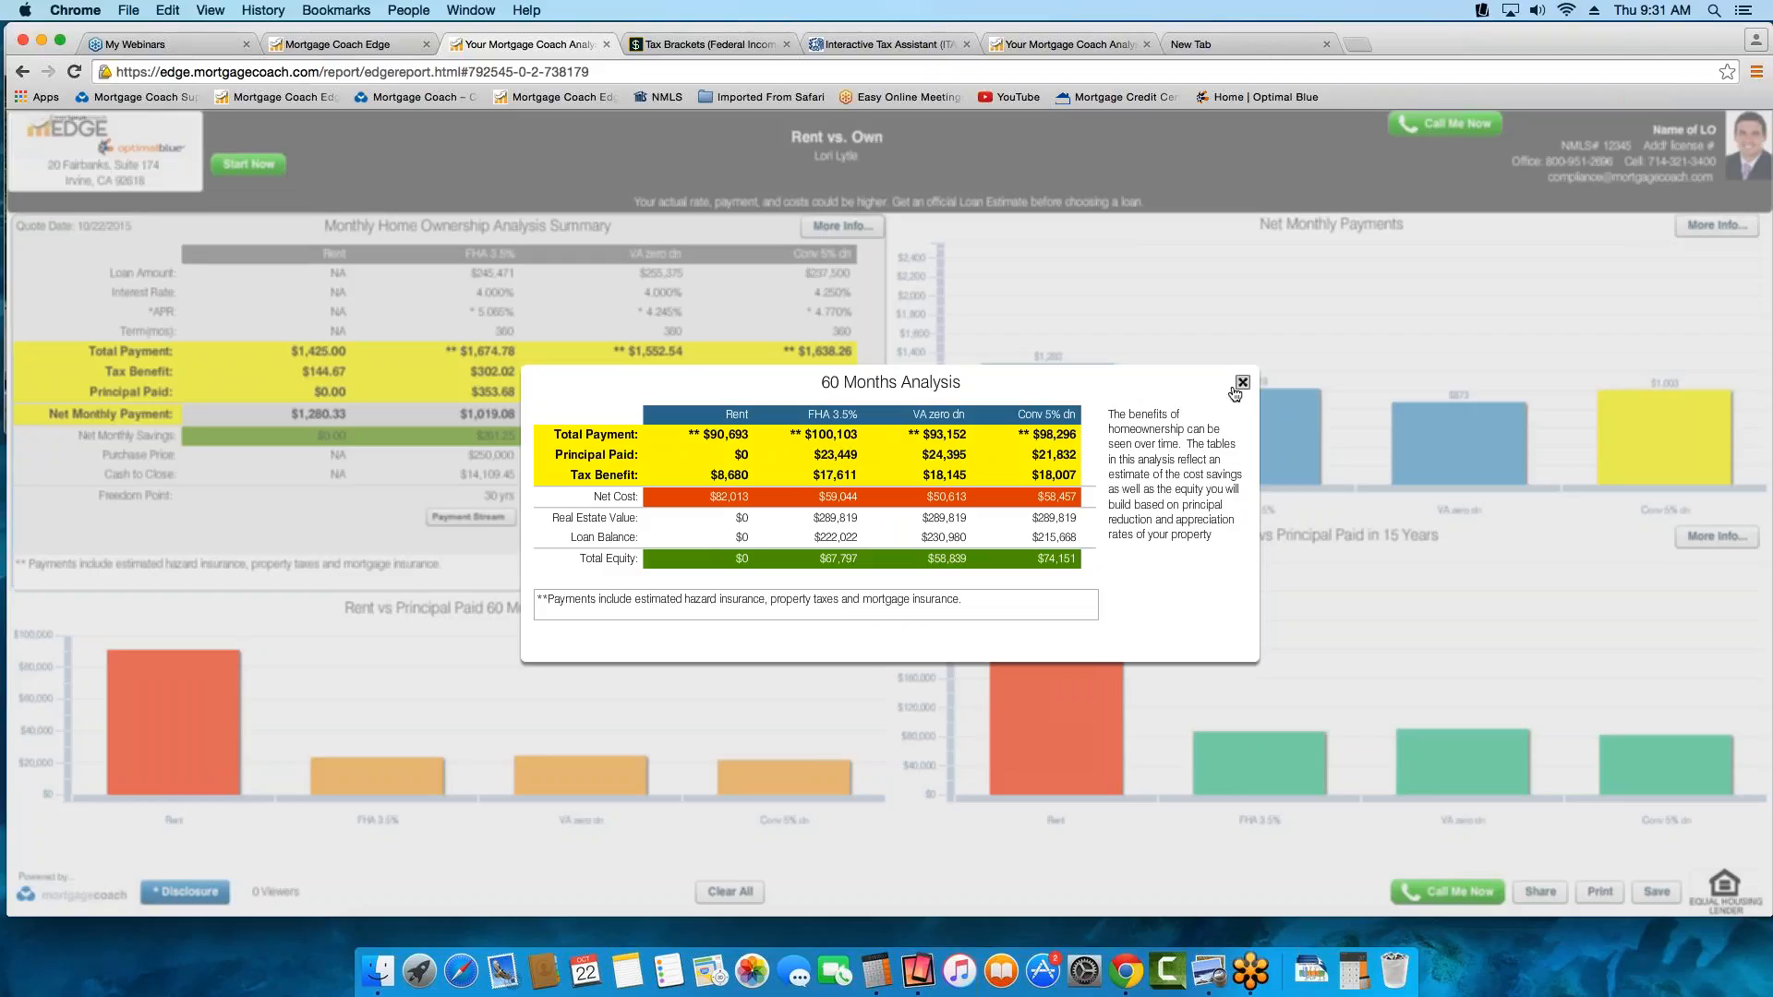
{"action": "left_click", "coordinate": [1242, 384]}
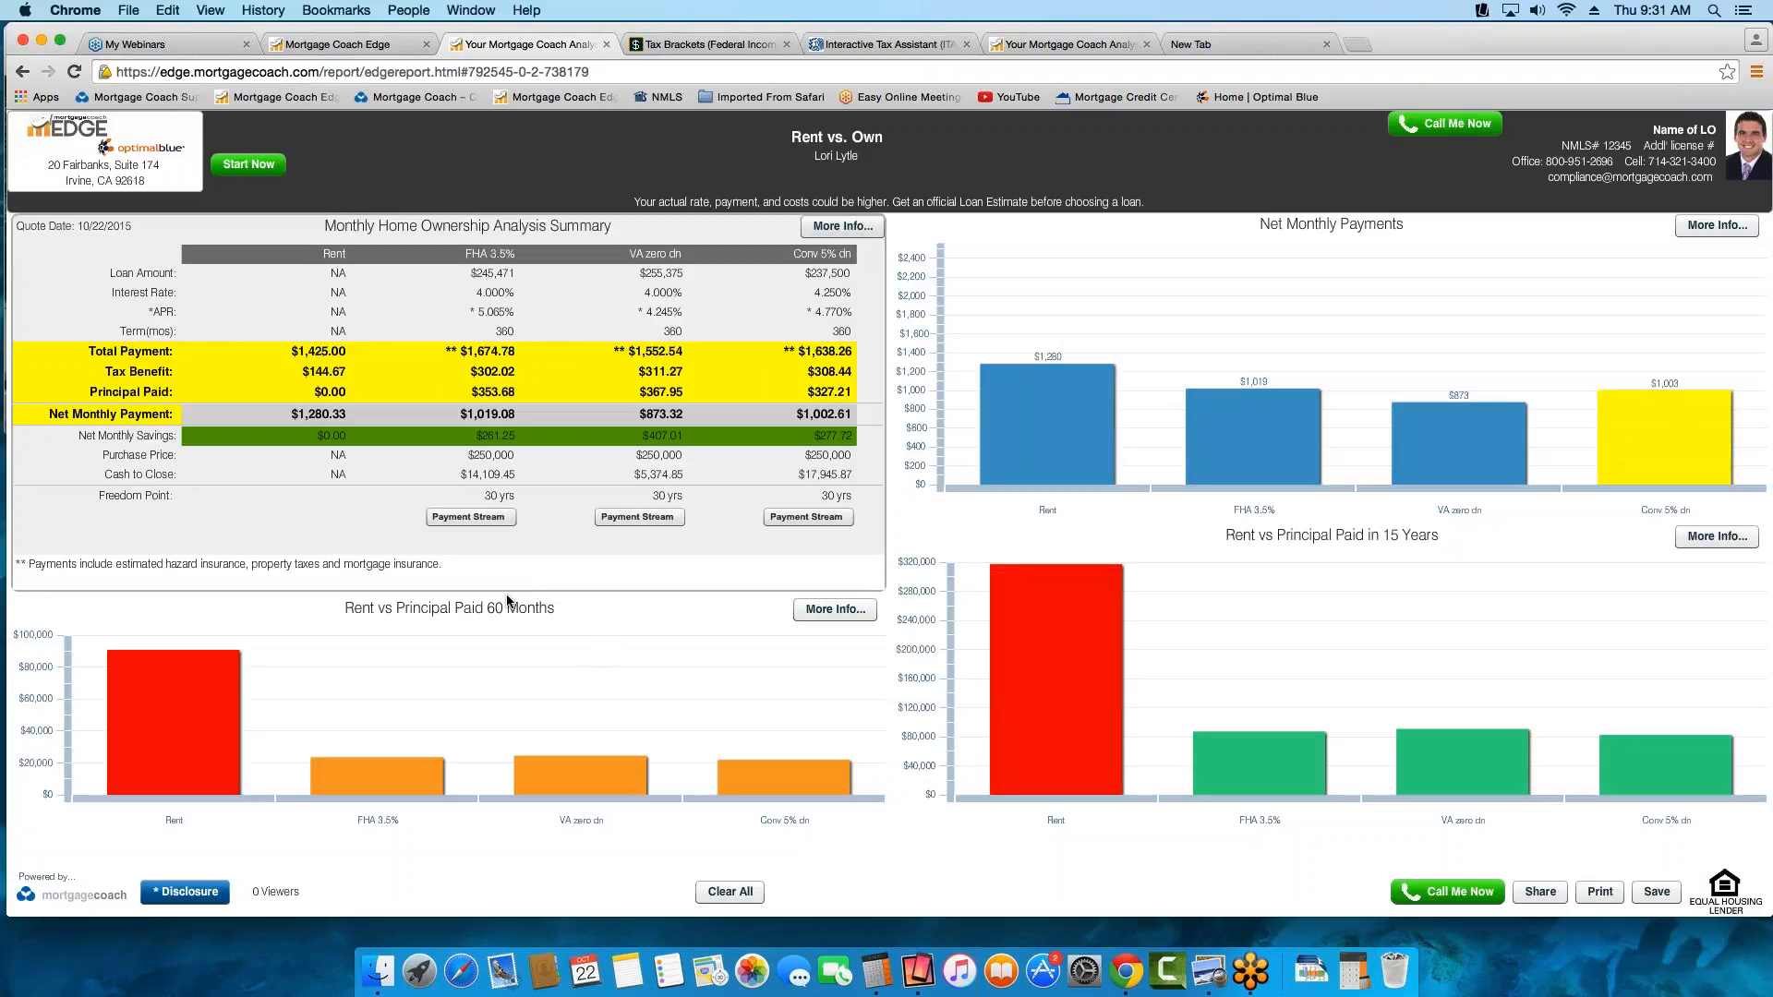
Compare the rent paid with the principal paid in the Rent vs Principal Paid in 15 Years chart
{"action": "mouse_move", "coordinate": [209, 705]}
{"action": "mouse_move", "coordinate": [1061, 642]}
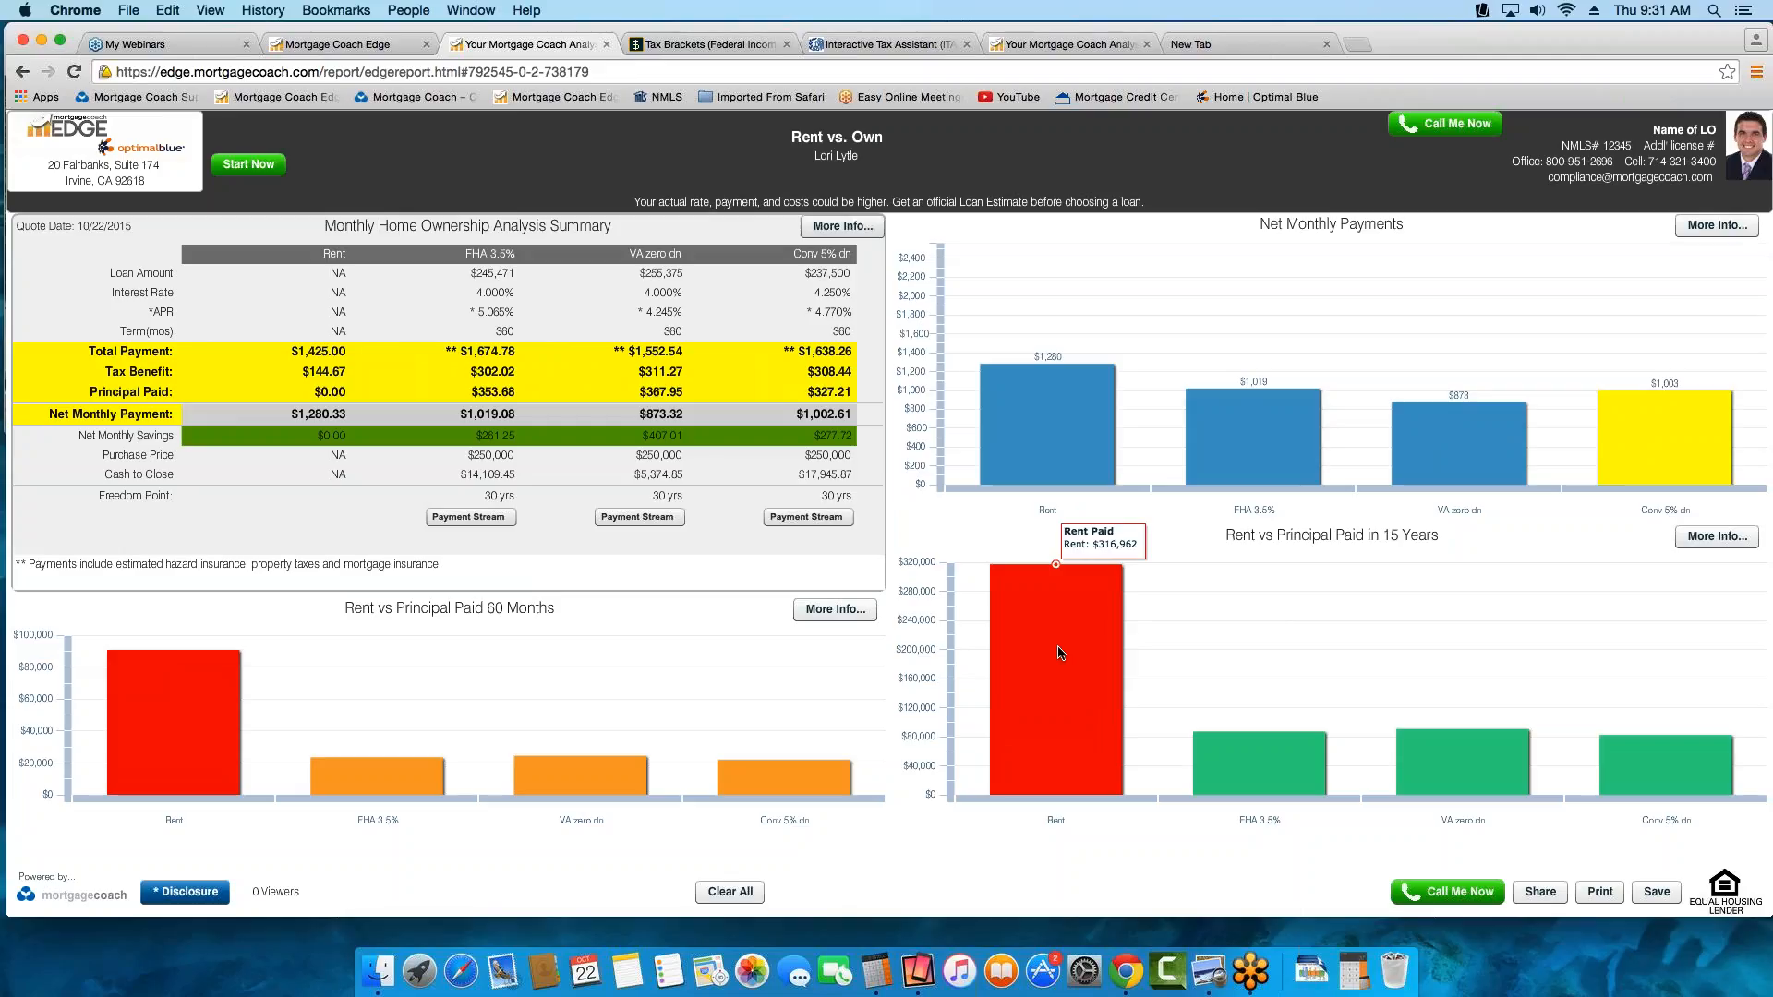
{"action": "mouse_move", "coordinate": [1444, 773]}
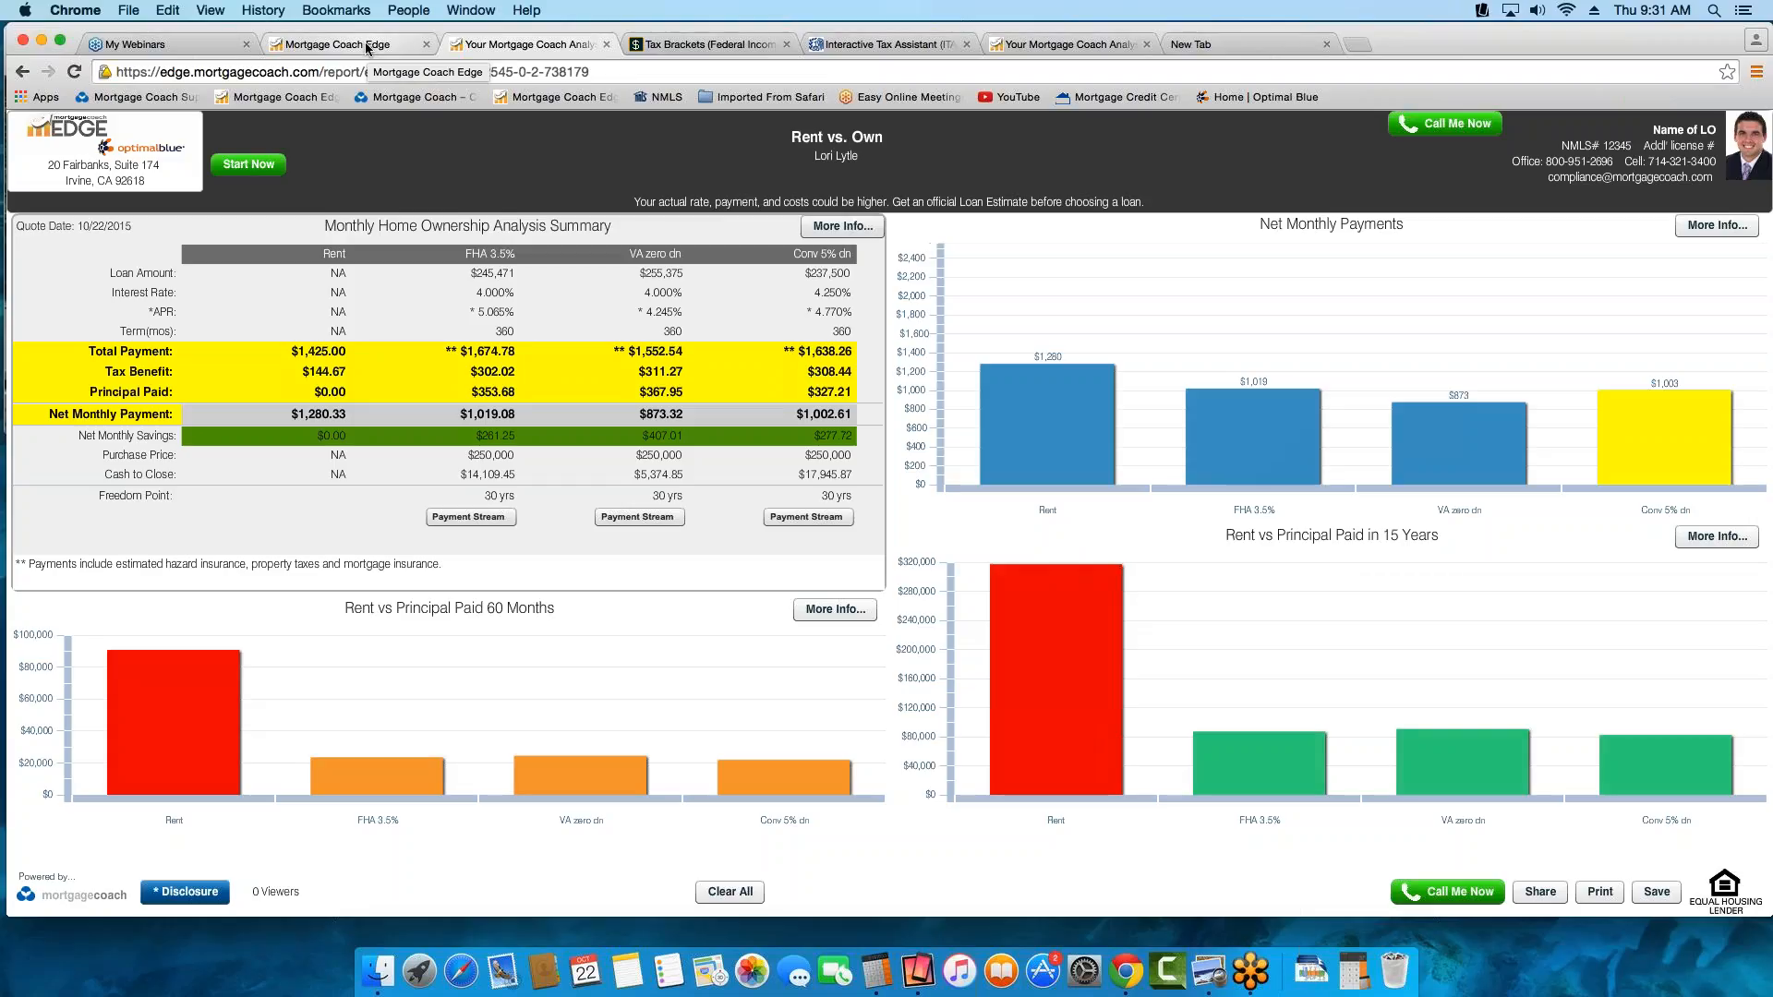
Return to the Rent vs Own presentation setup, generate the report link and copy its address
{"action": "left_click", "coordinate": [371, 53]}
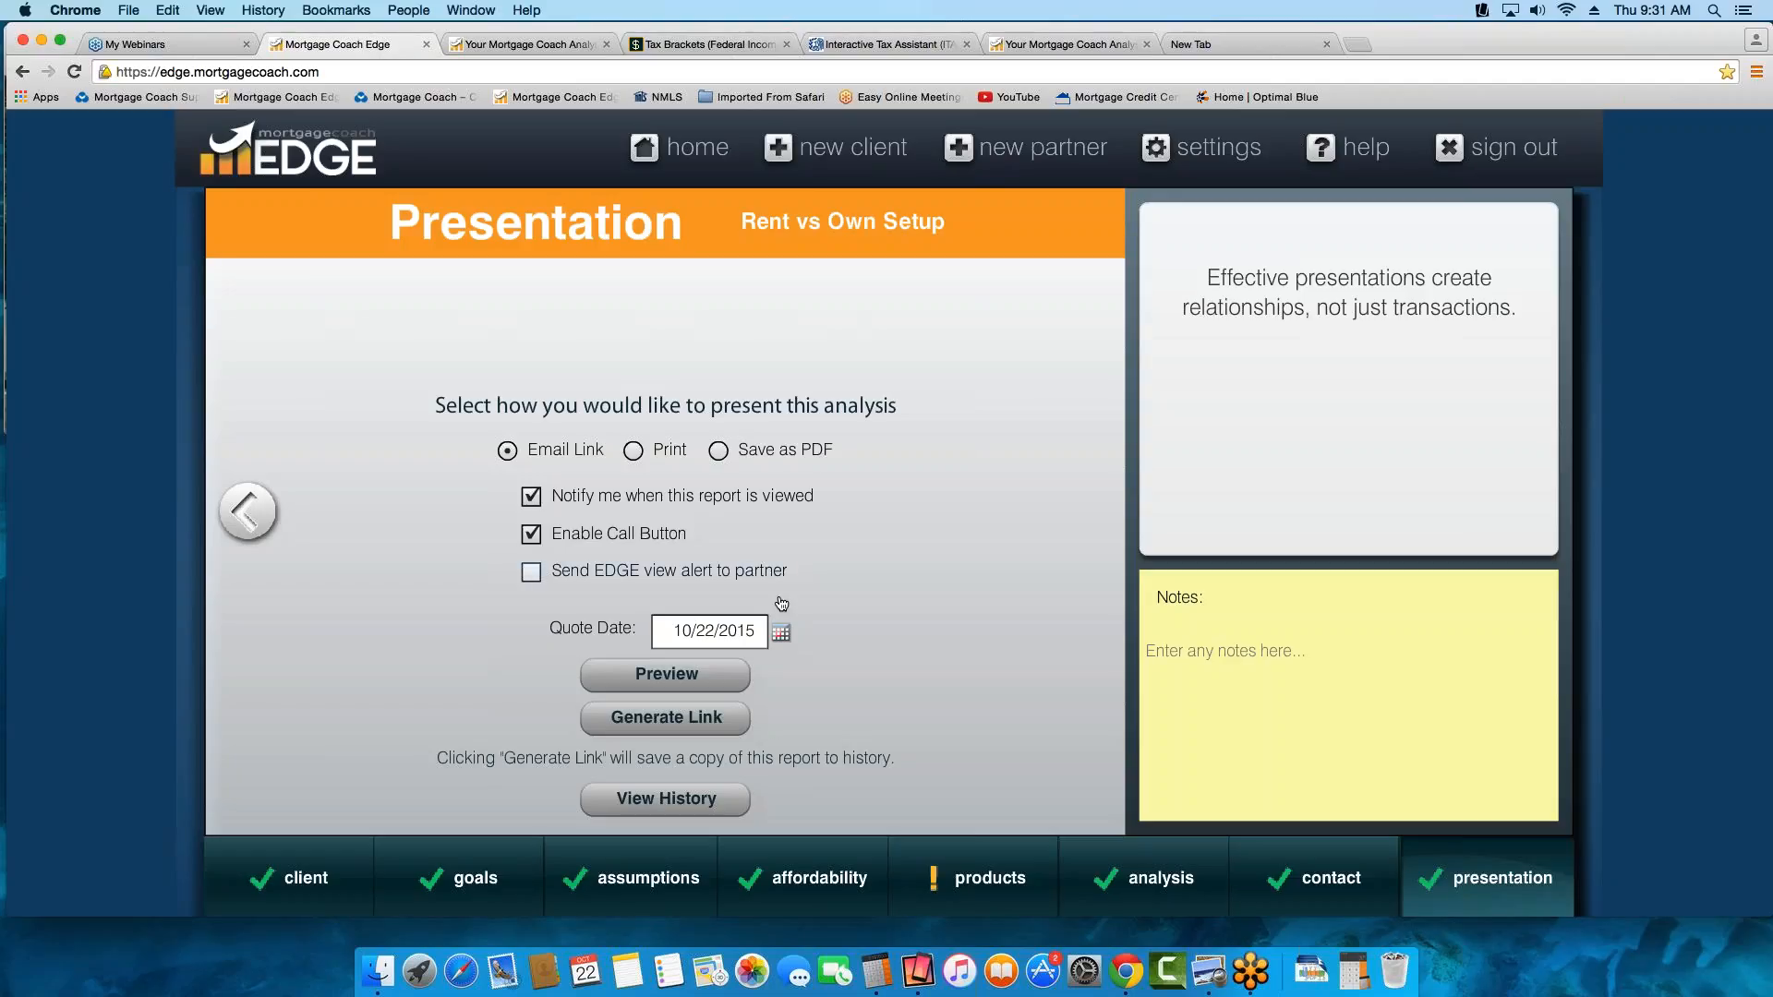
{"action": "left_click", "coordinate": [691, 732]}
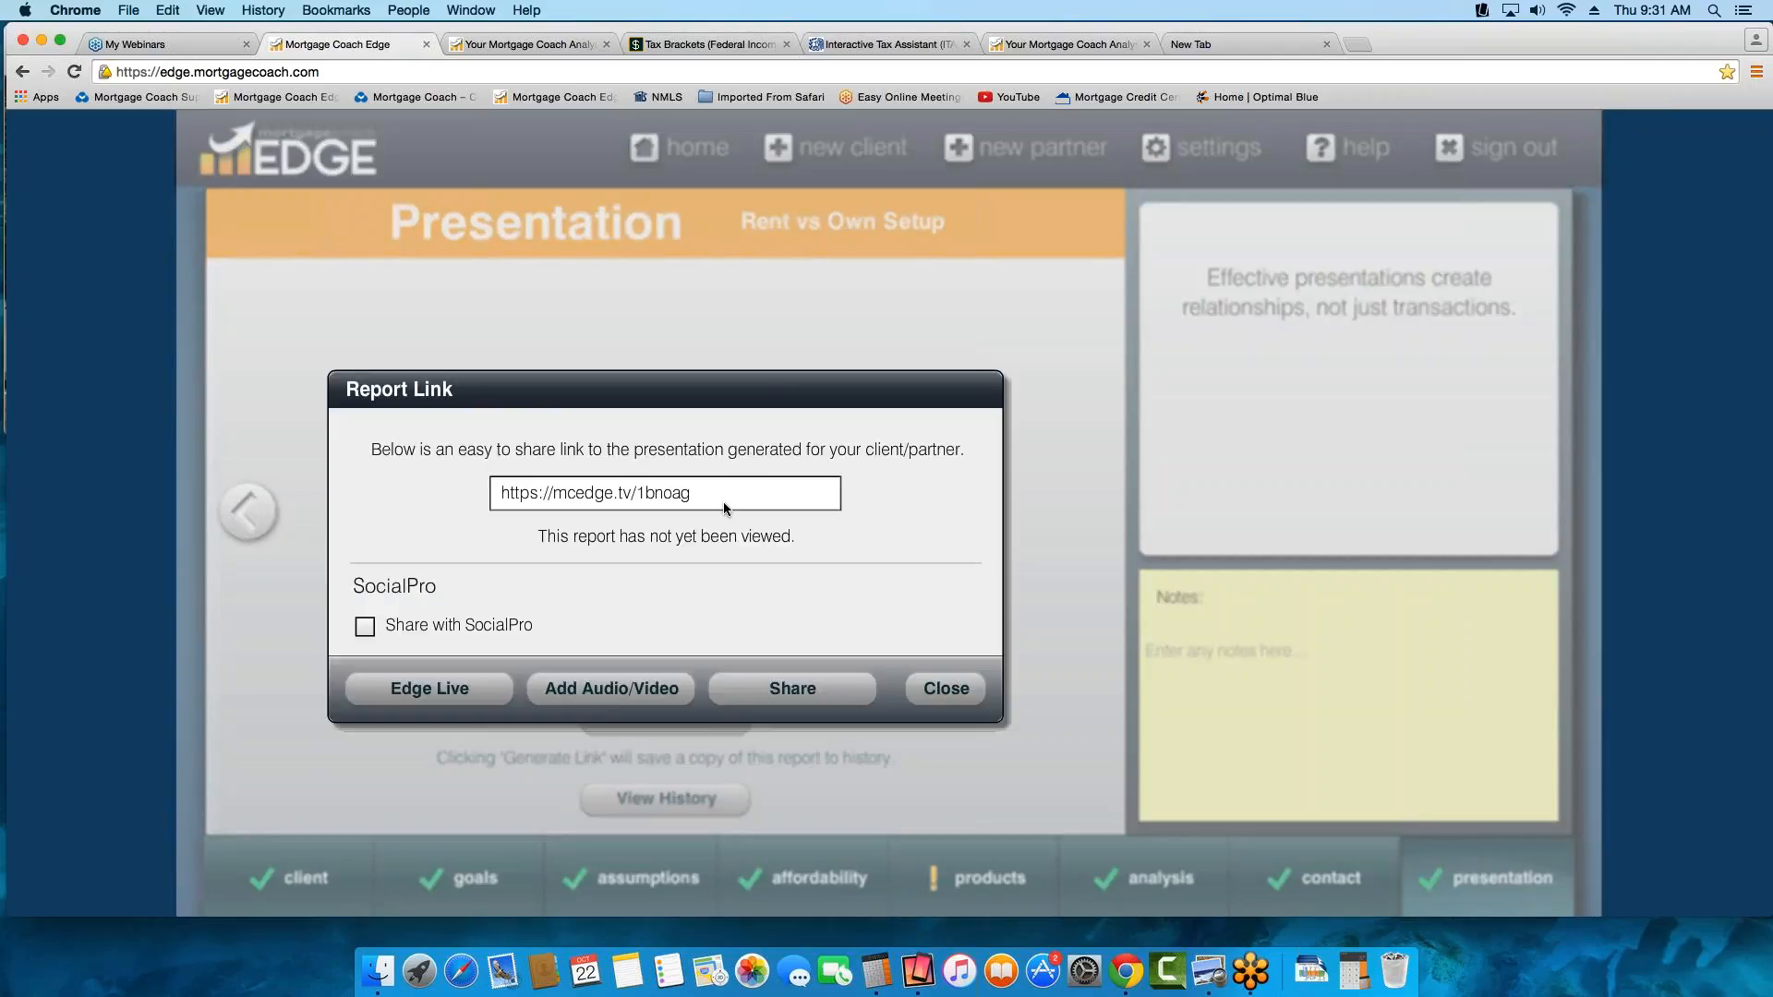
{"action": "left_click_drag", "start_coordinate": [691, 492], "coordinate": [449, 490]}
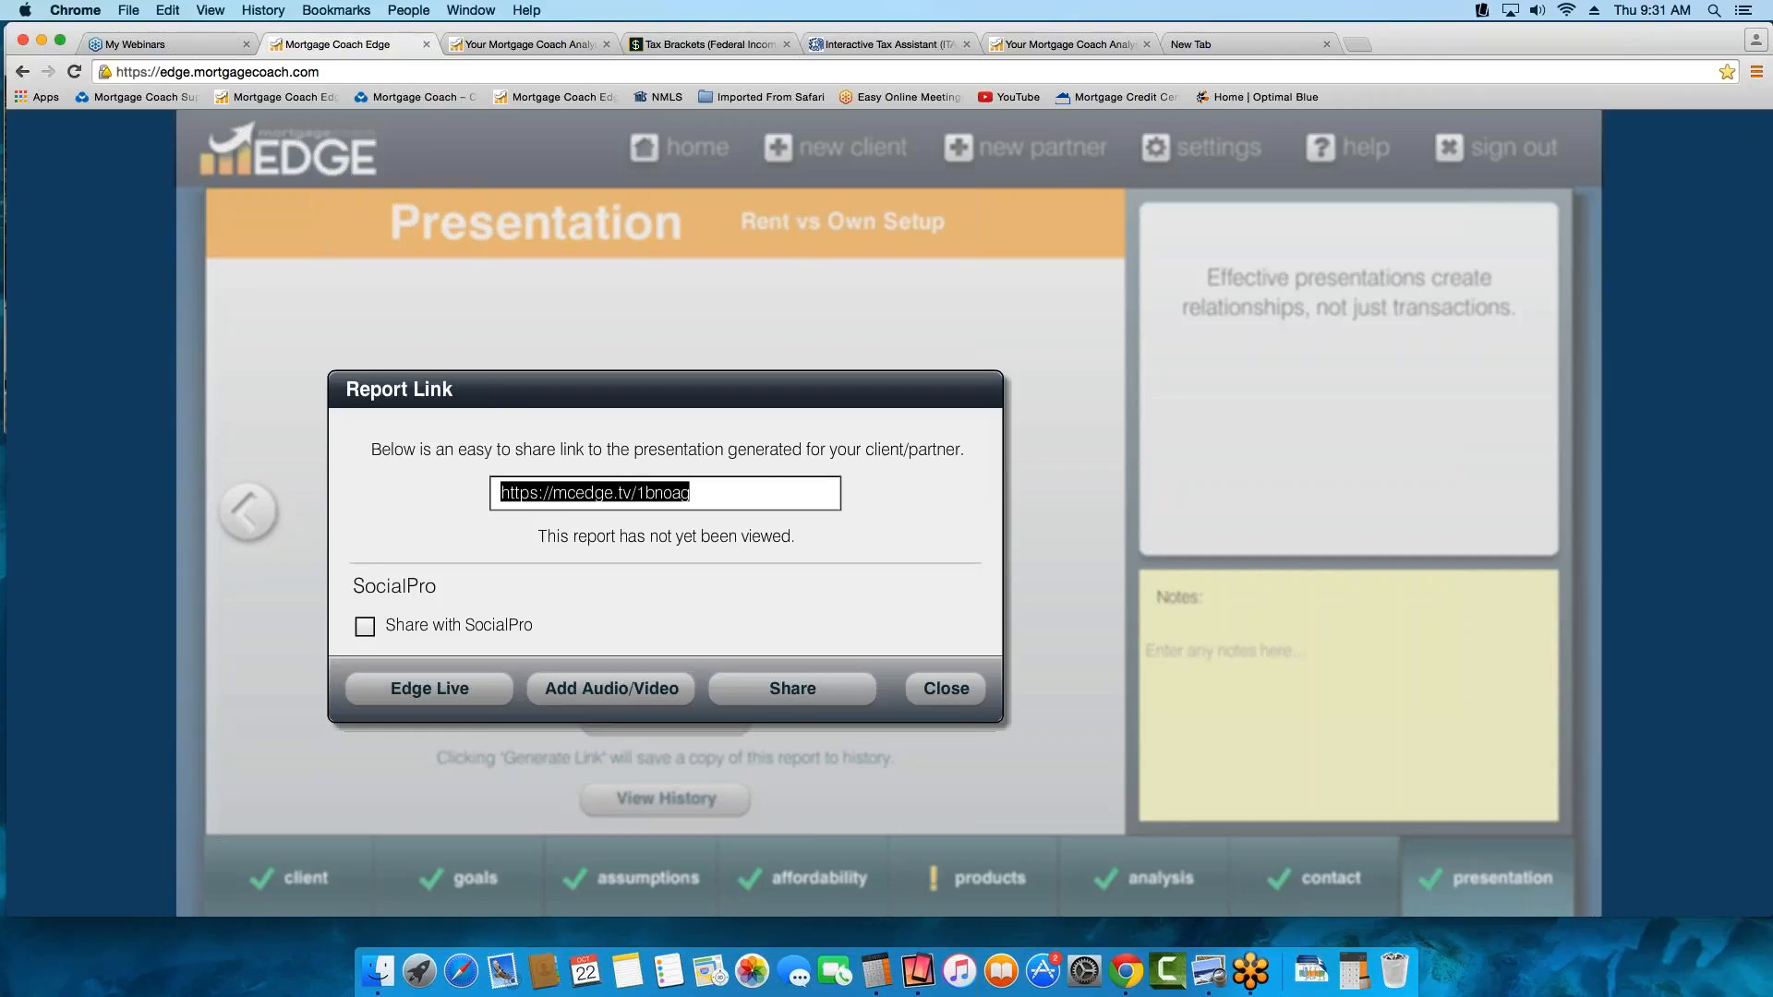
{"action": "left_click", "coordinate": [735, 499]}
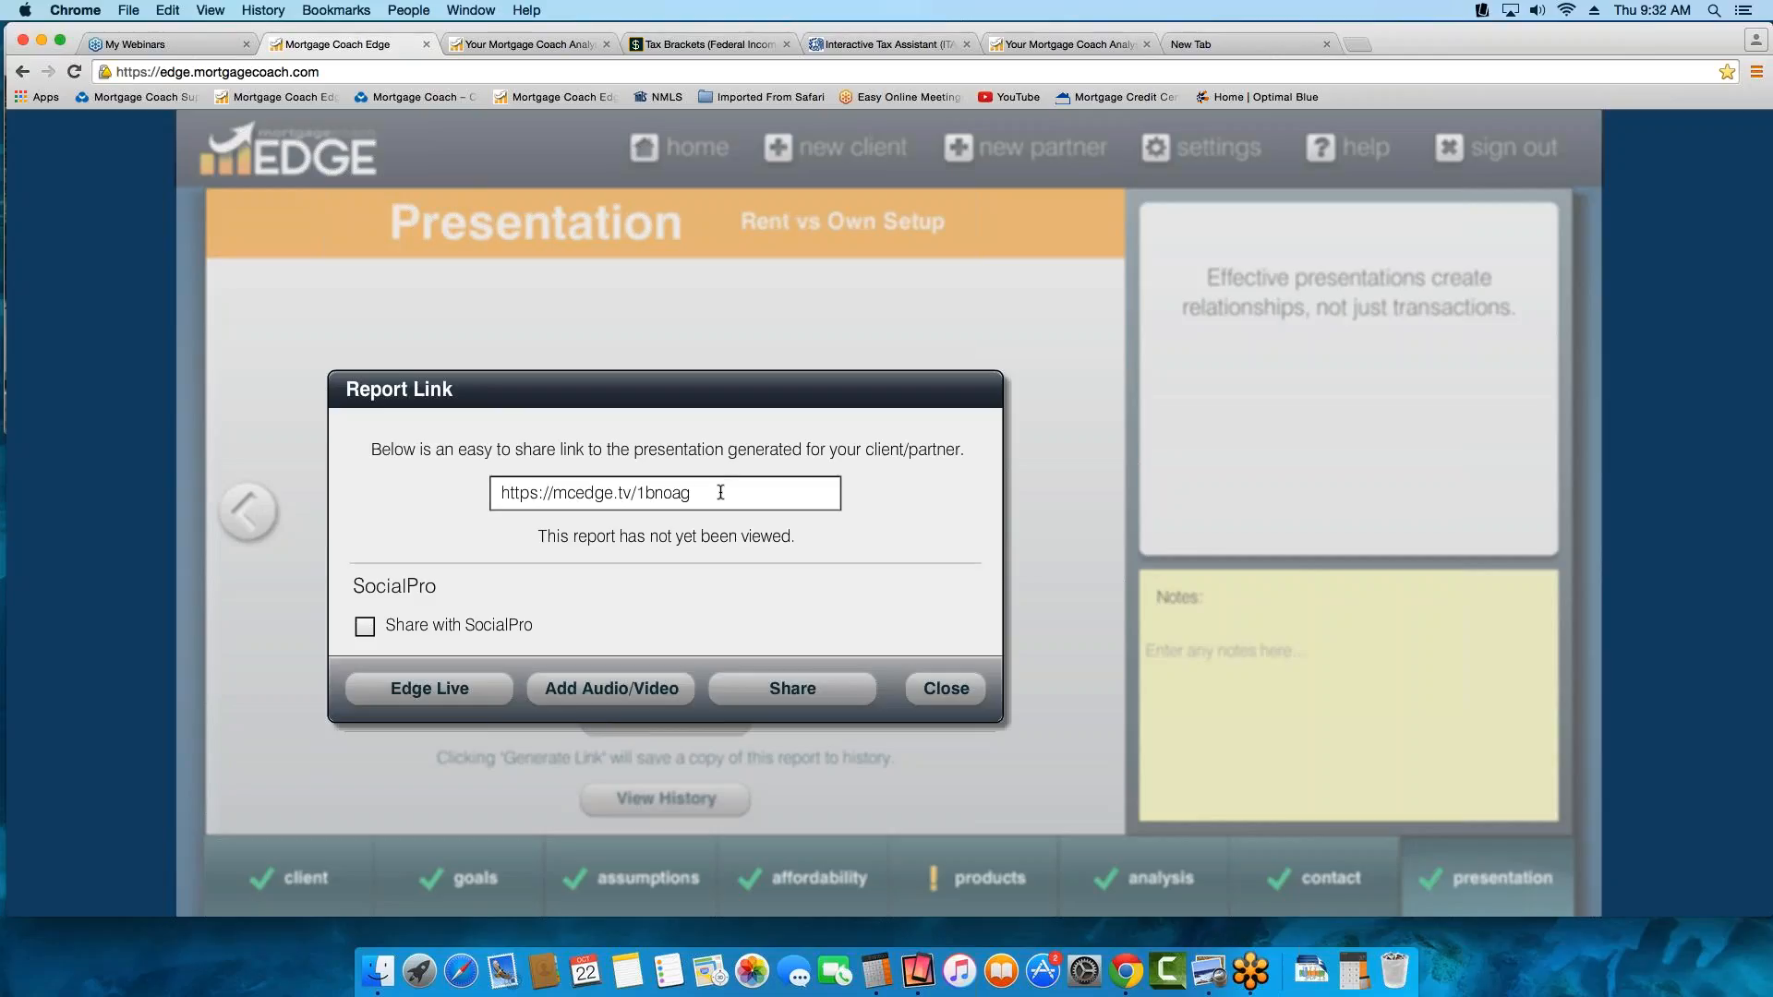
{"action": "left_click_drag", "start_coordinate": [720, 497], "coordinate": [457, 489]}
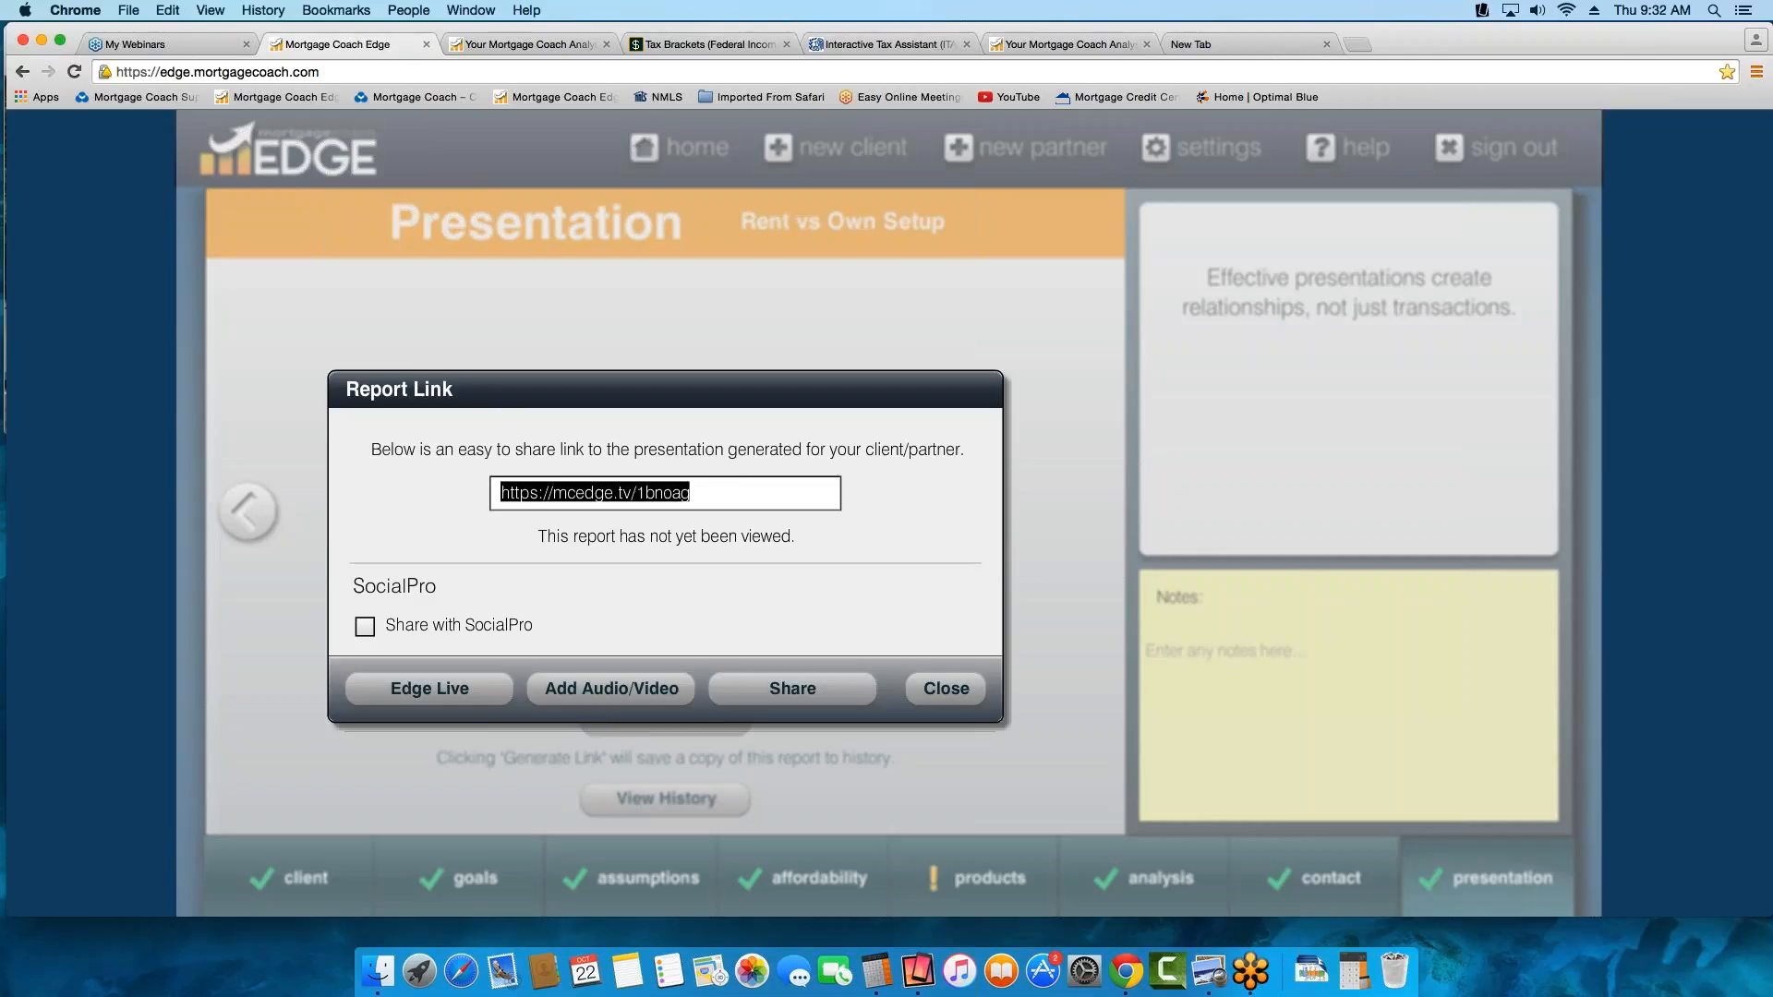
{"action": "right_click", "coordinate": [550, 482]}
{"action": "left_click", "coordinate": [587, 519]}
{"action": "left_click", "coordinate": [1640, 525]}
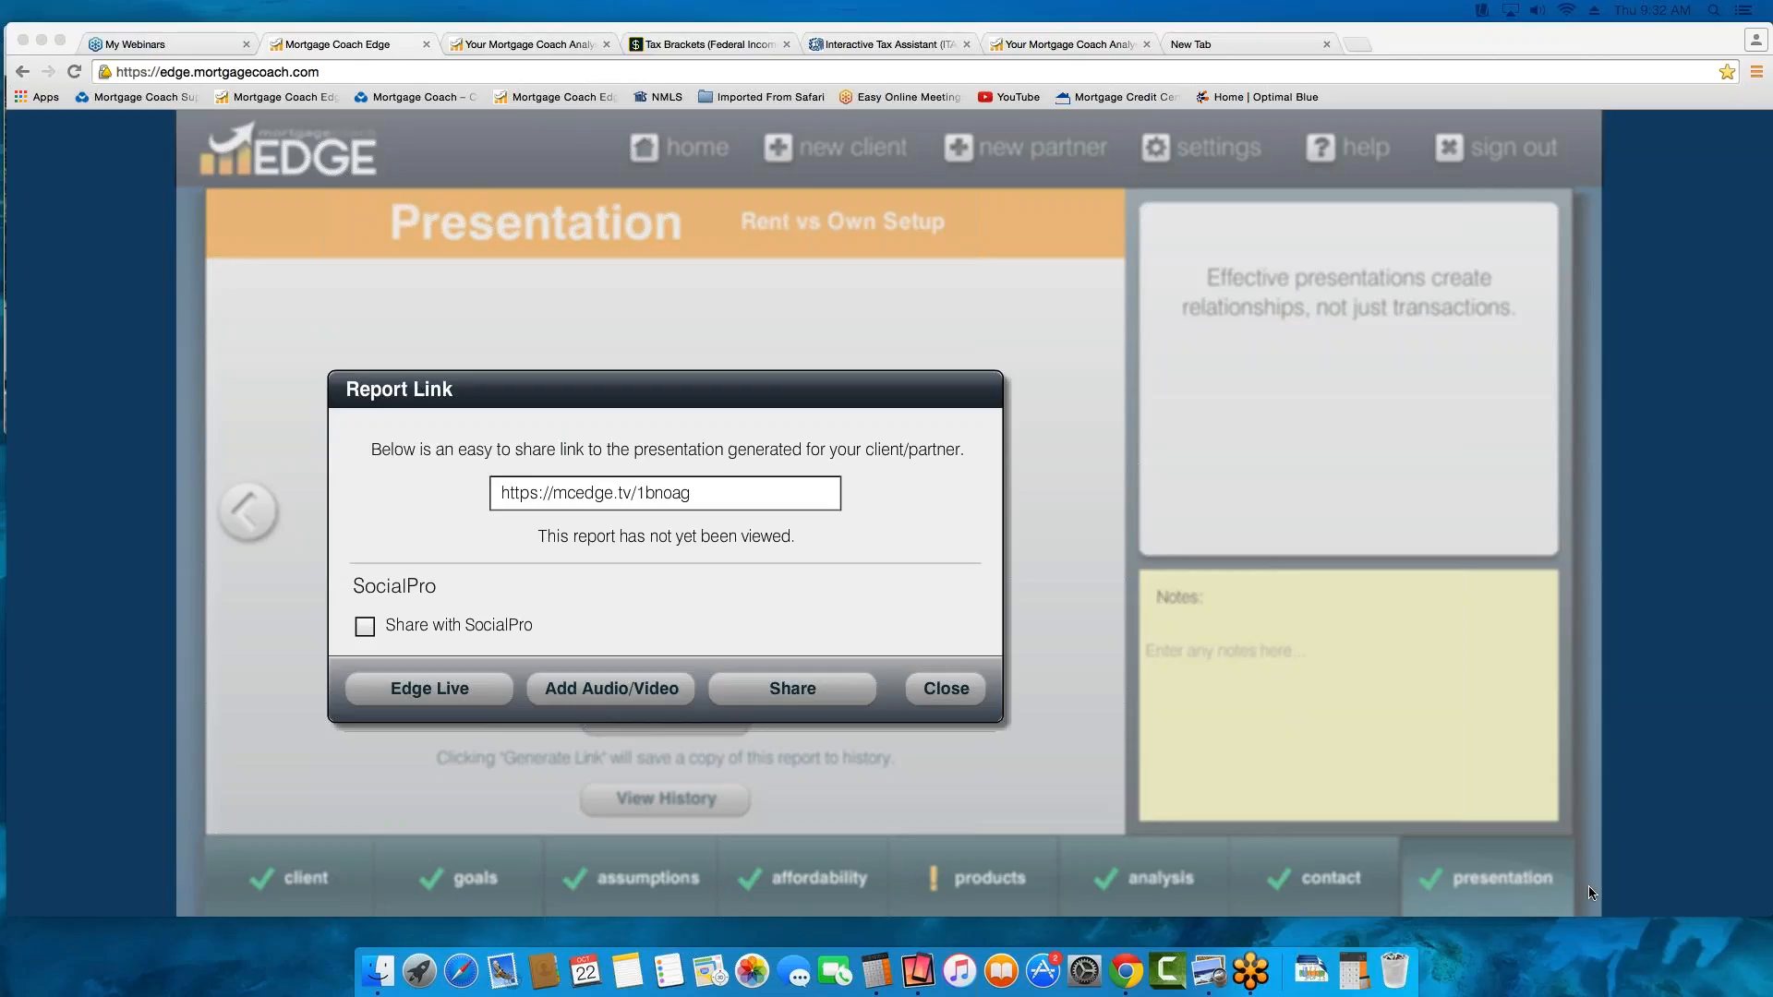
Choose to add audio/video to the generated report, record a webcam message for the client and close the recorder
{"action": "left_click", "coordinate": [661, 689]}
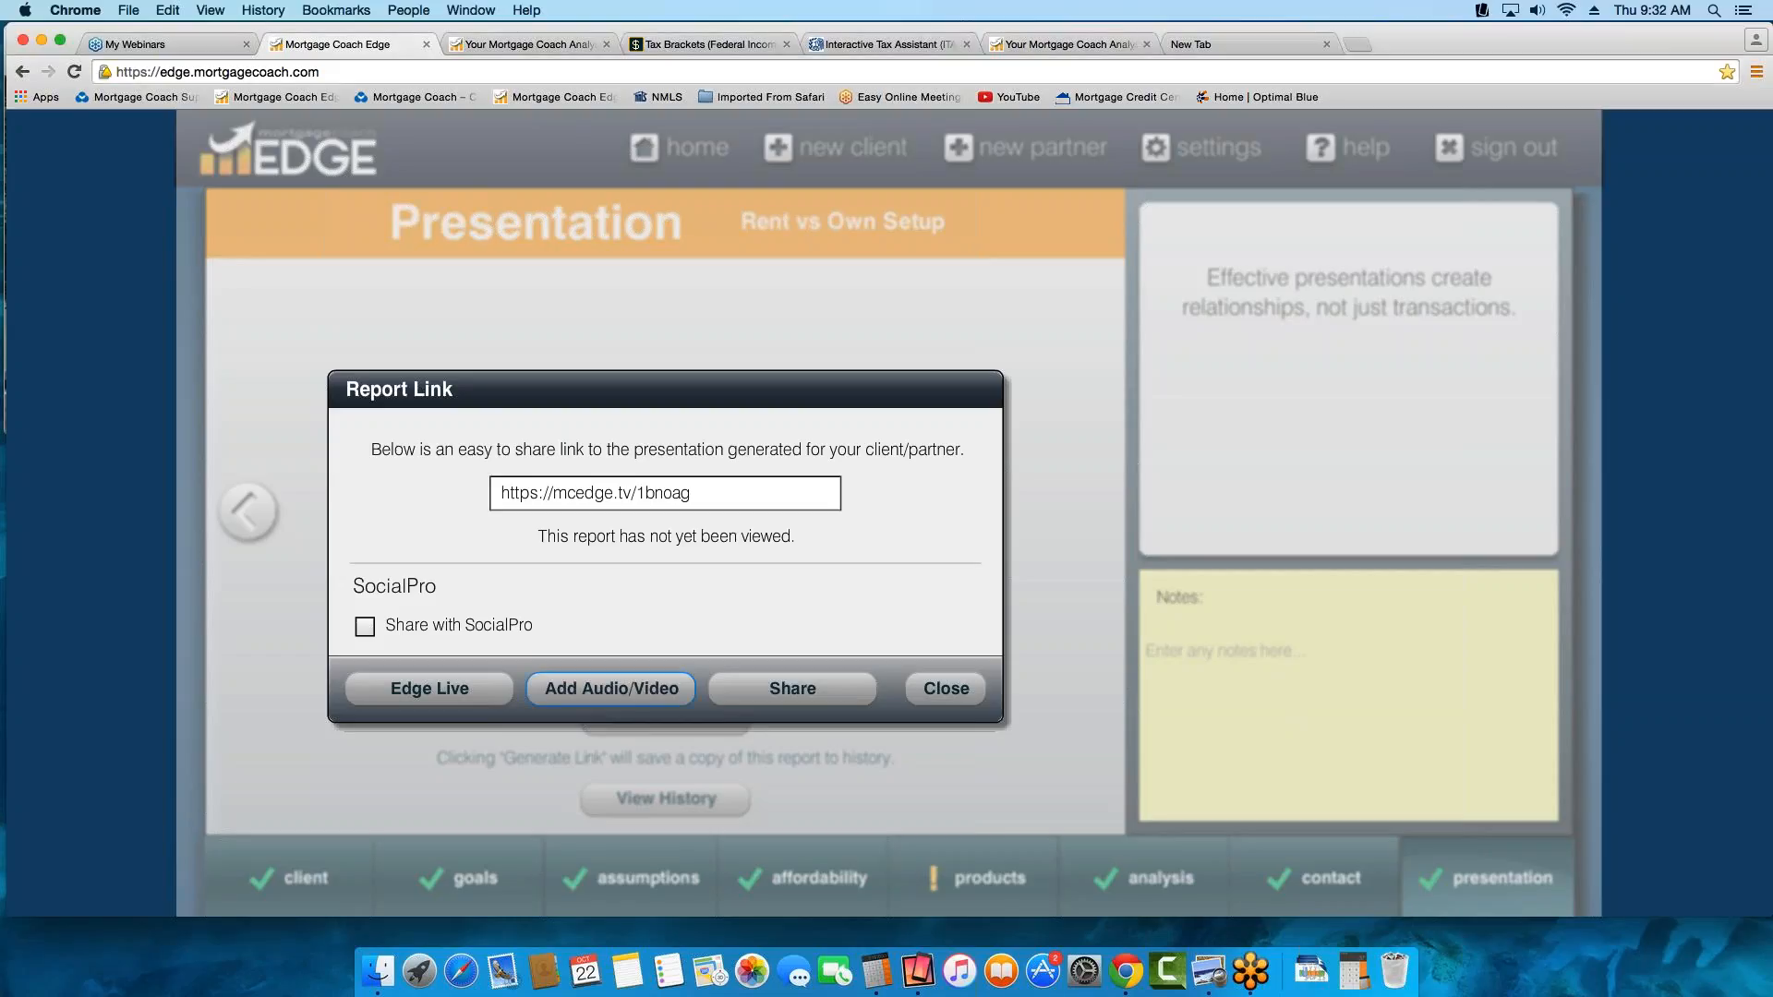
{"action": "left_click", "coordinate": [659, 688]}
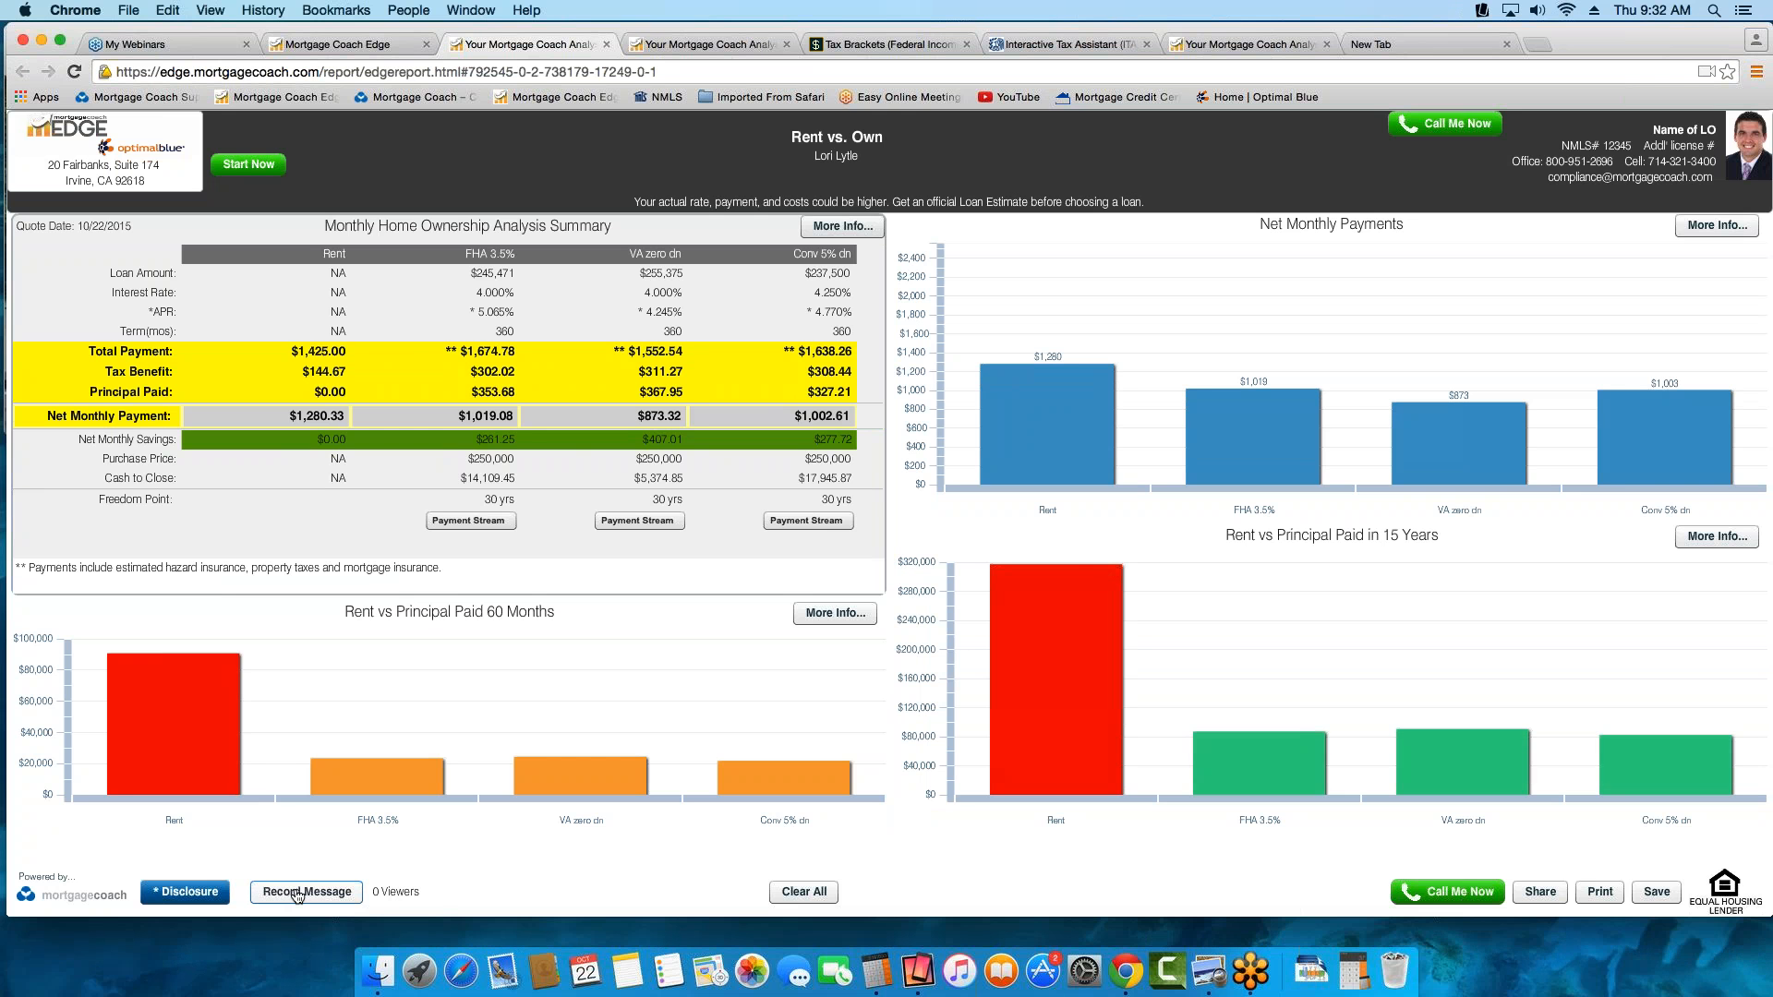
{"action": "left_click", "coordinate": [296, 892]}
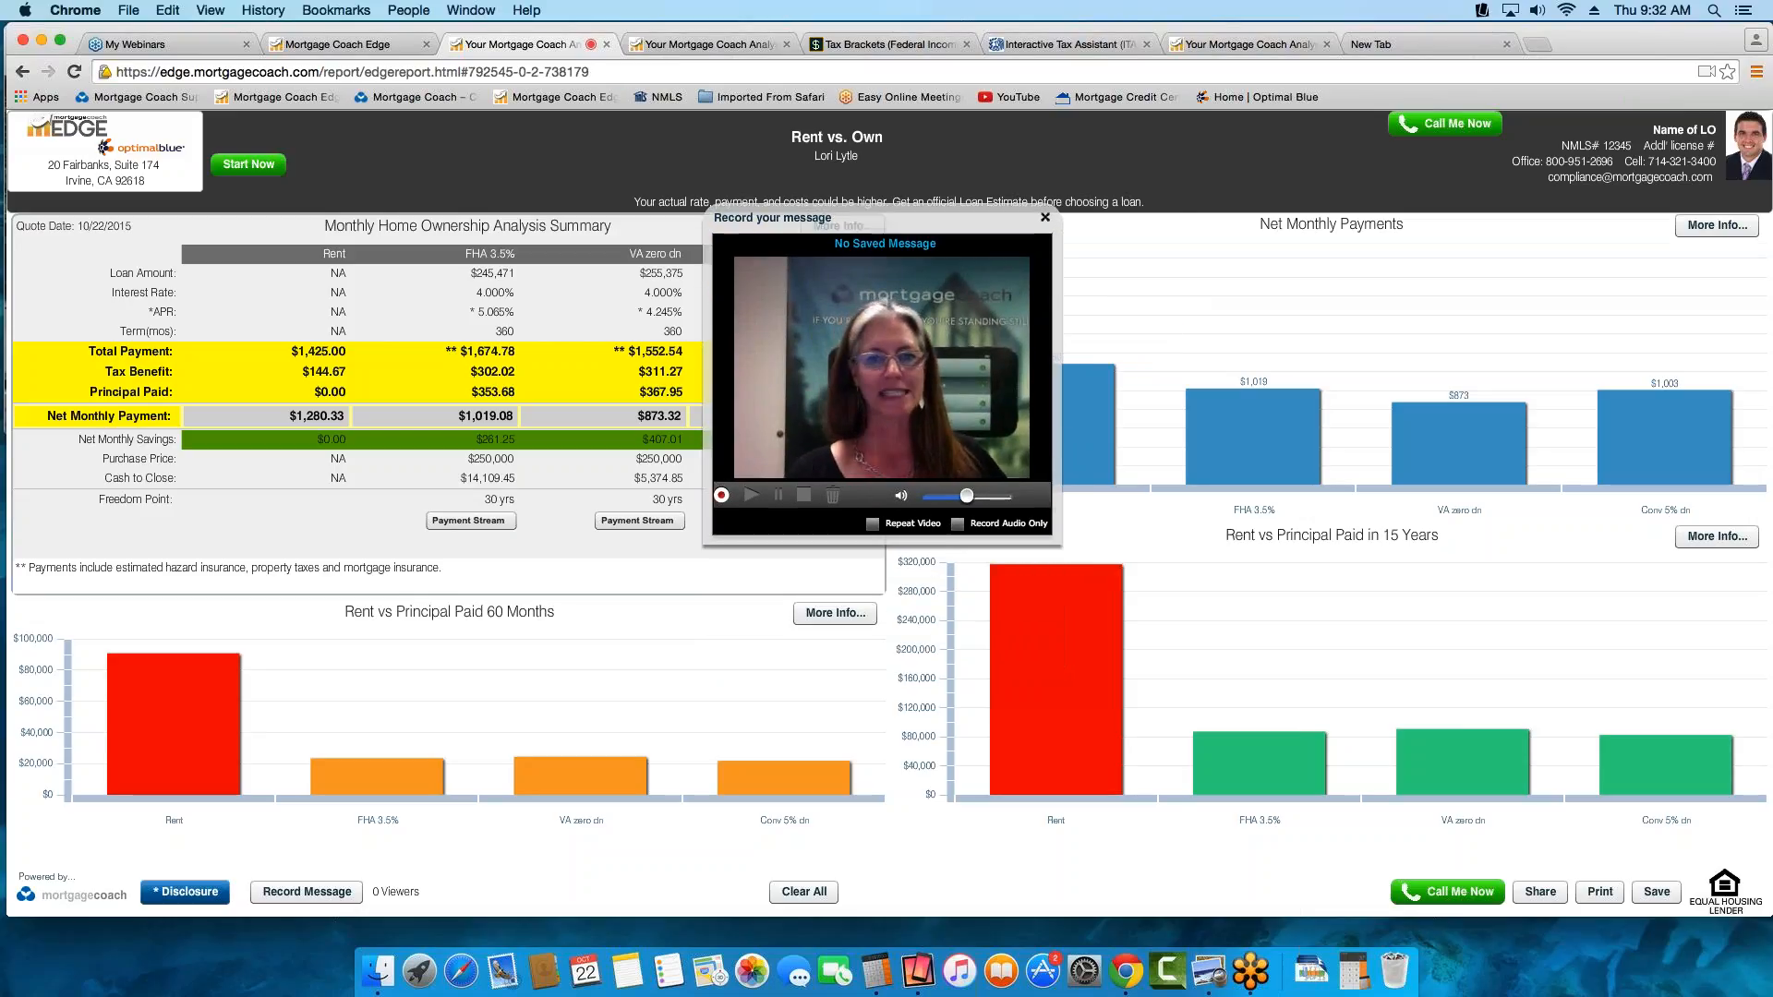
{"action": "left_click", "coordinate": [722, 497]}
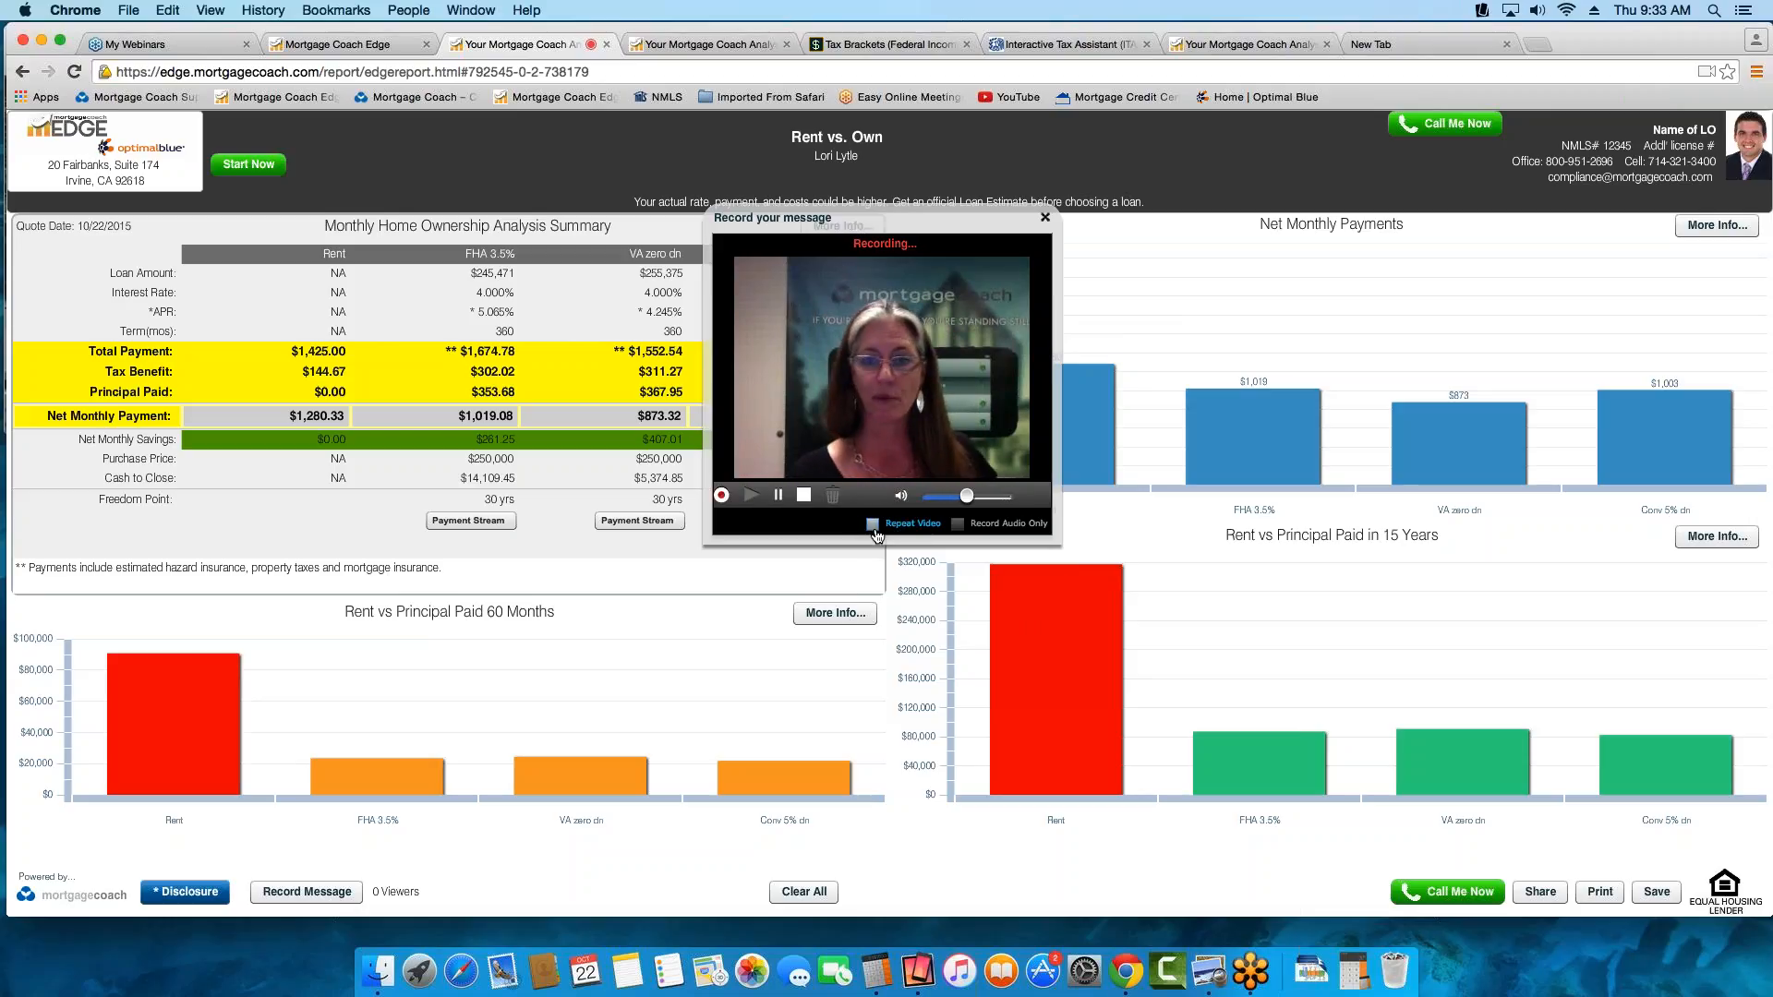
{"action": "left_click", "coordinate": [804, 495]}
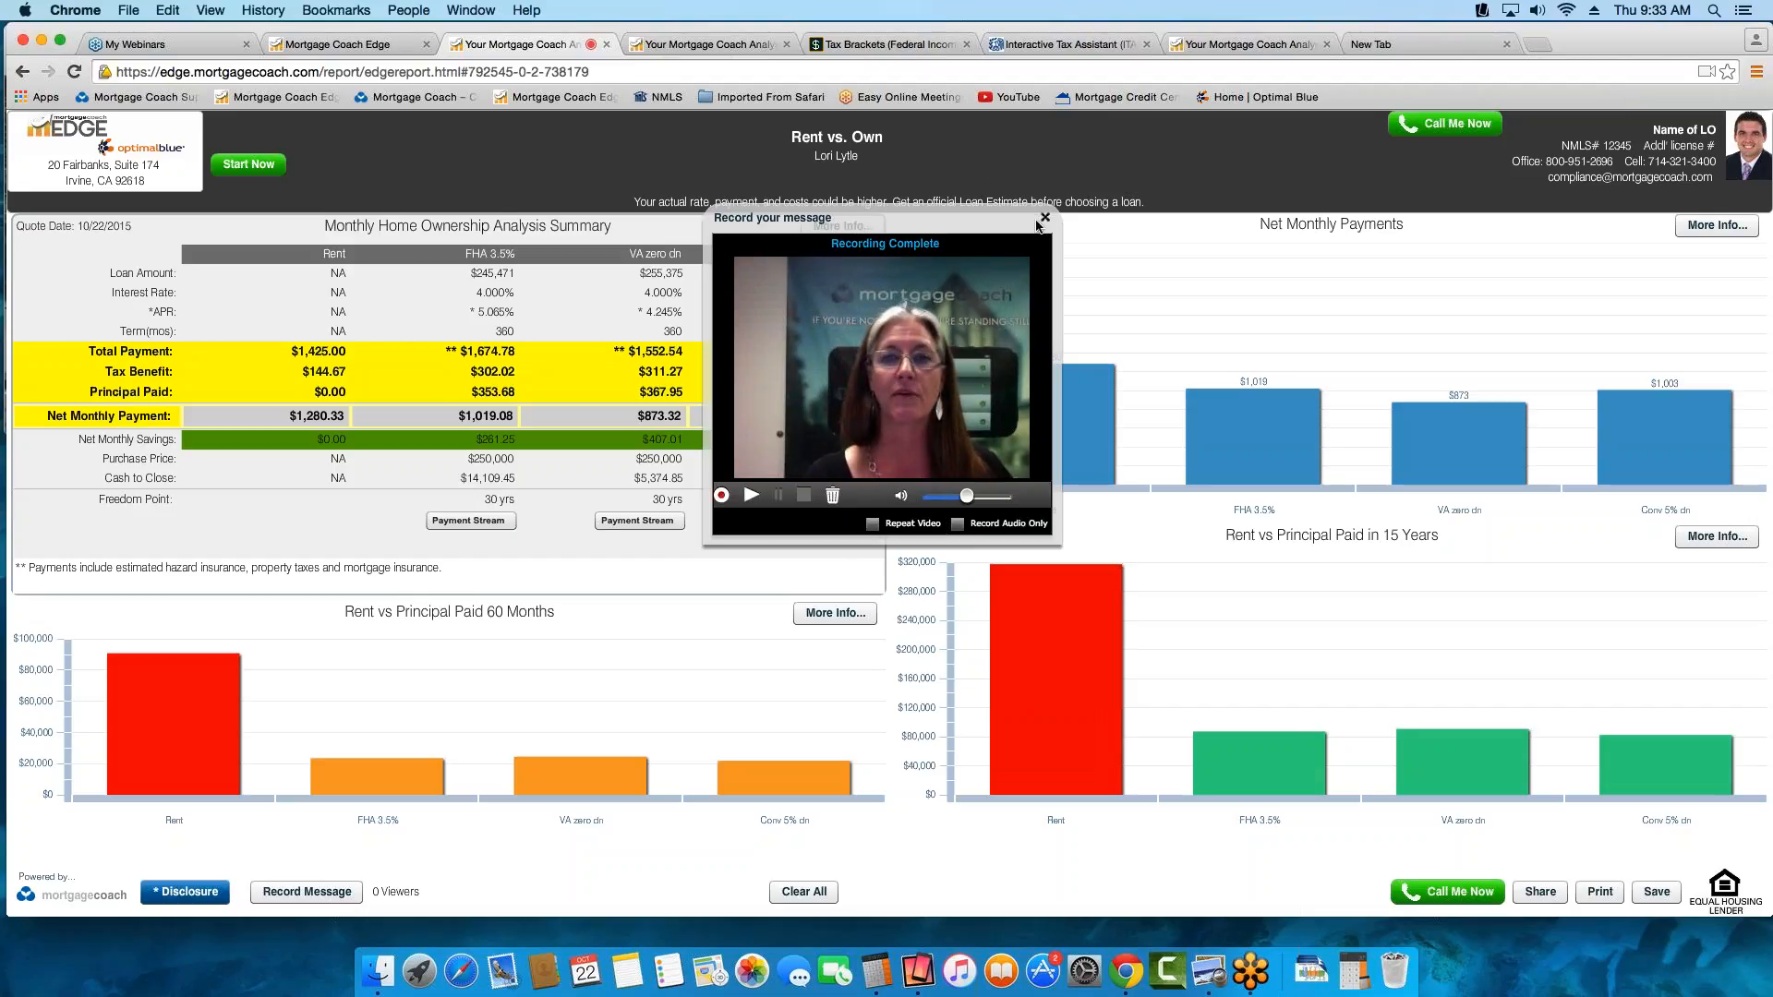
{"action": "left_click", "coordinate": [1045, 218]}
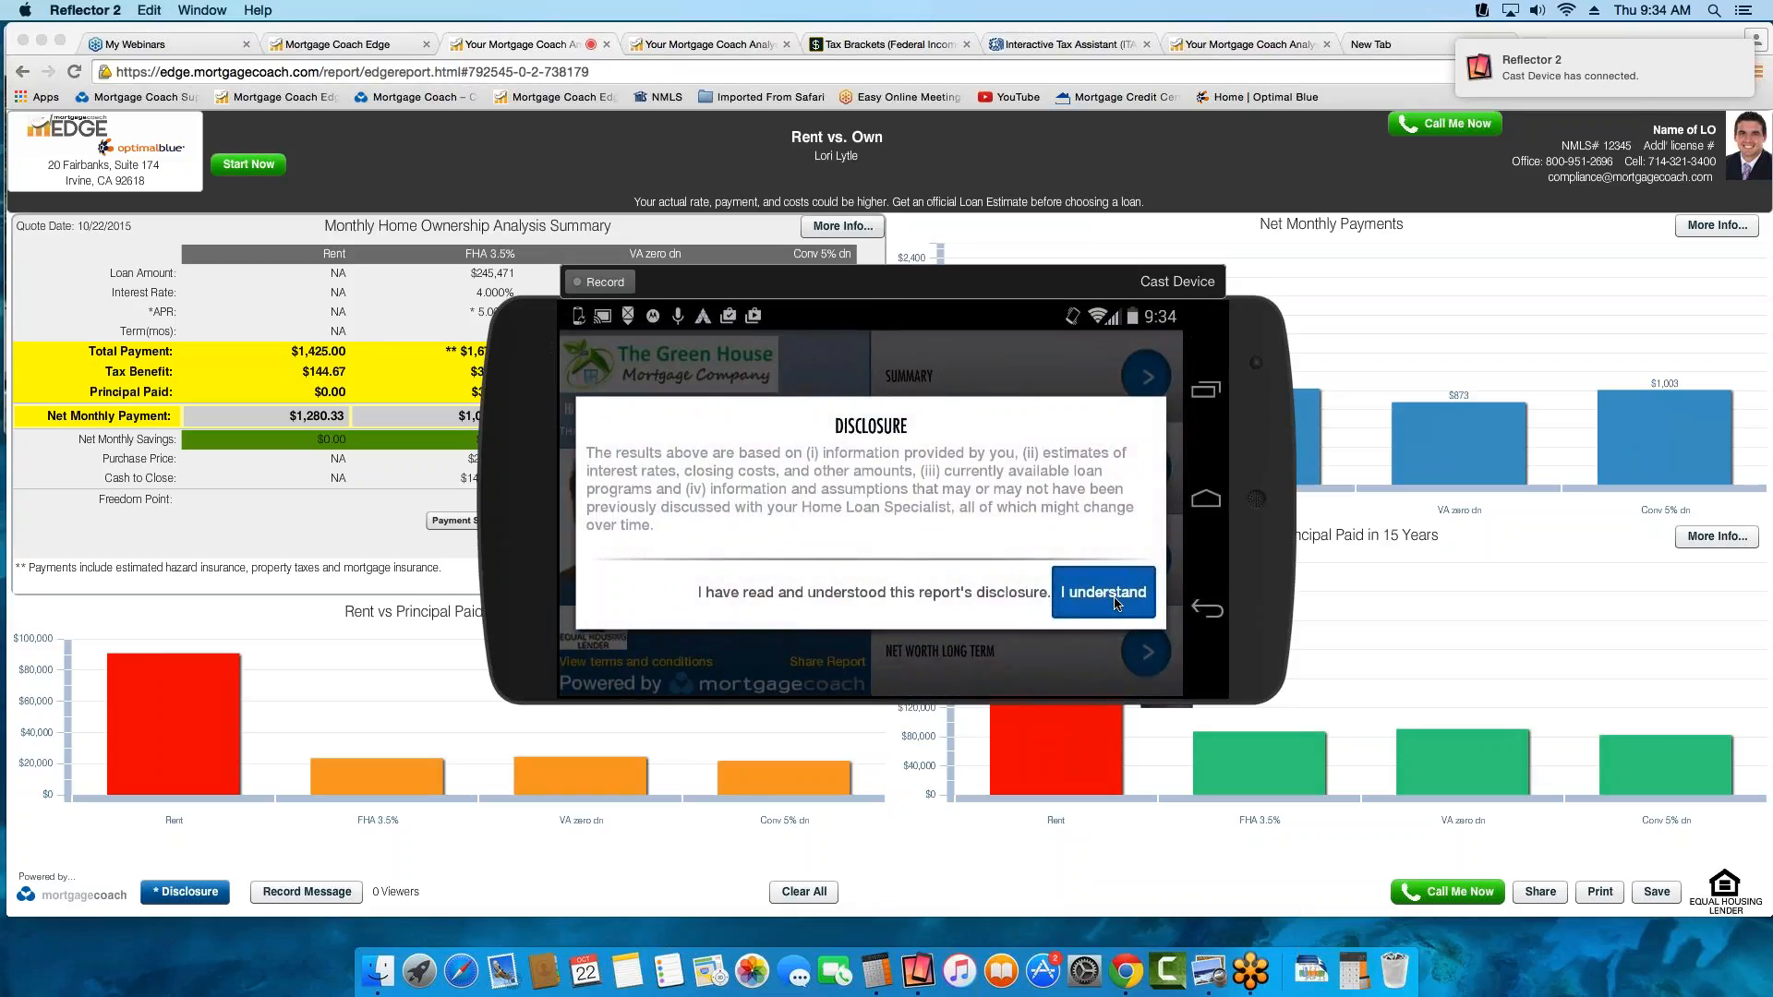
Accept the report disclosure on the mirrored phone in Reflector 2 and move the phone window off the center of the report
{"action": "left_click", "coordinate": [1114, 601]}
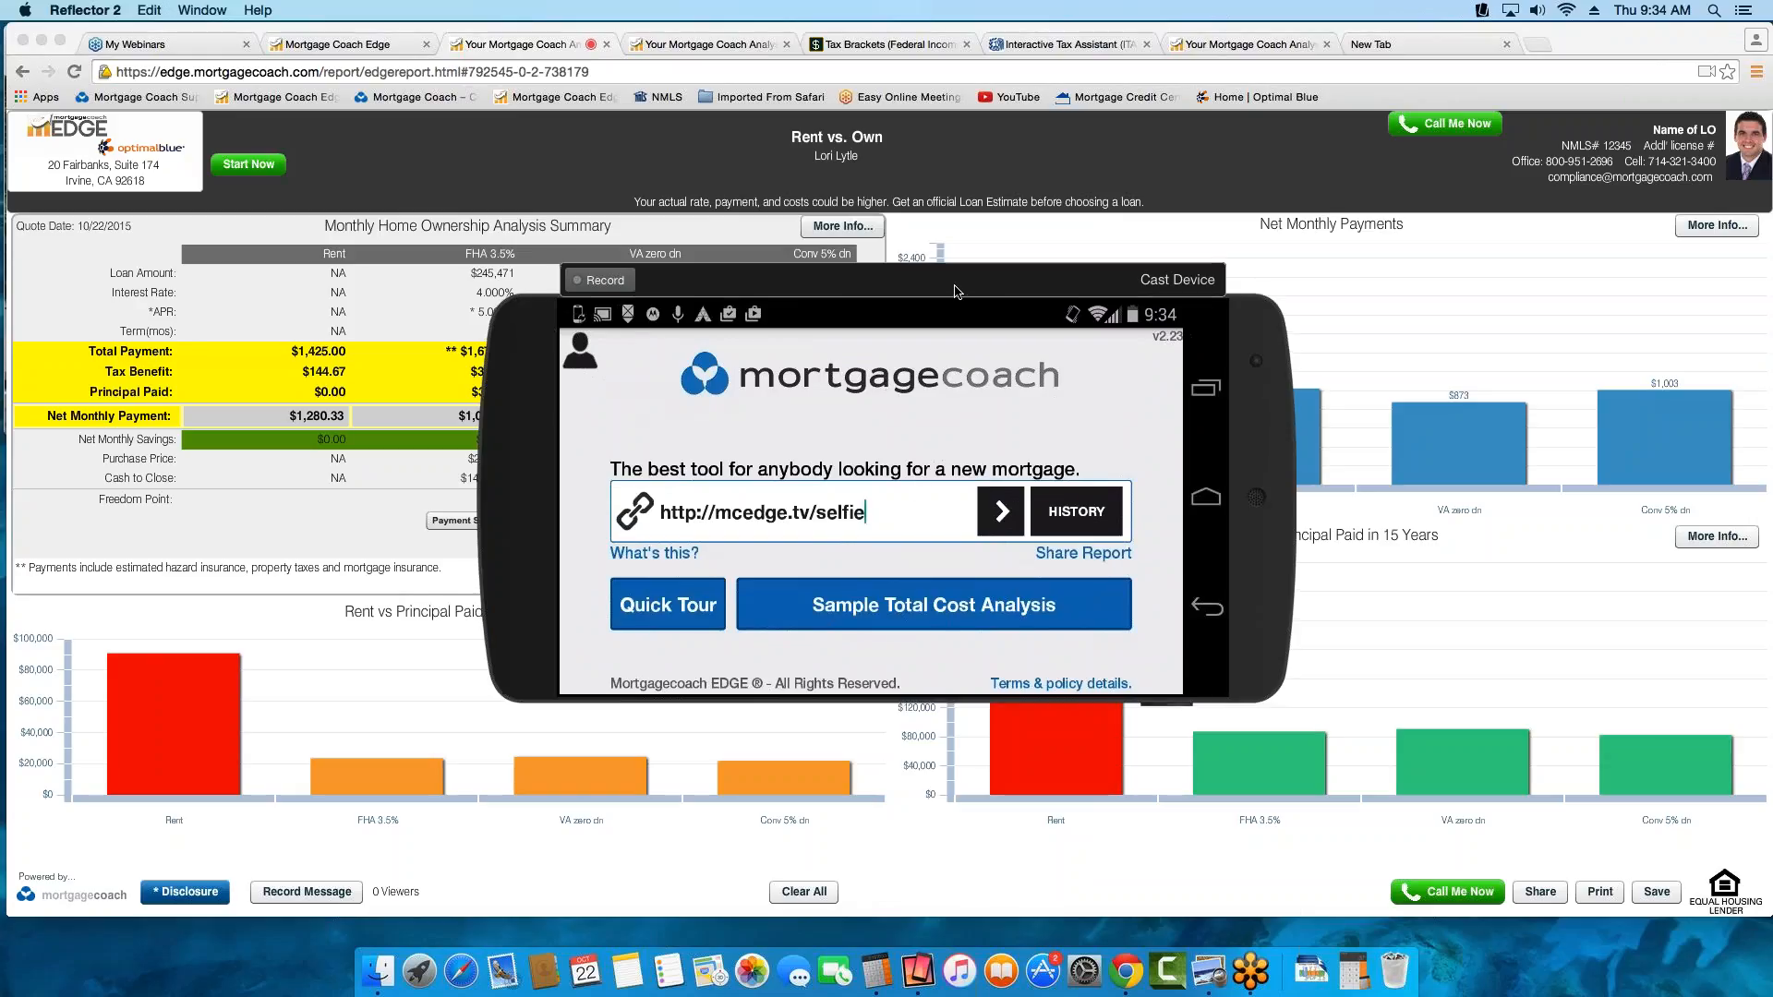
{"action": "left_click_drag", "start_coordinate": [954, 294], "coordinate": [661, 148]}
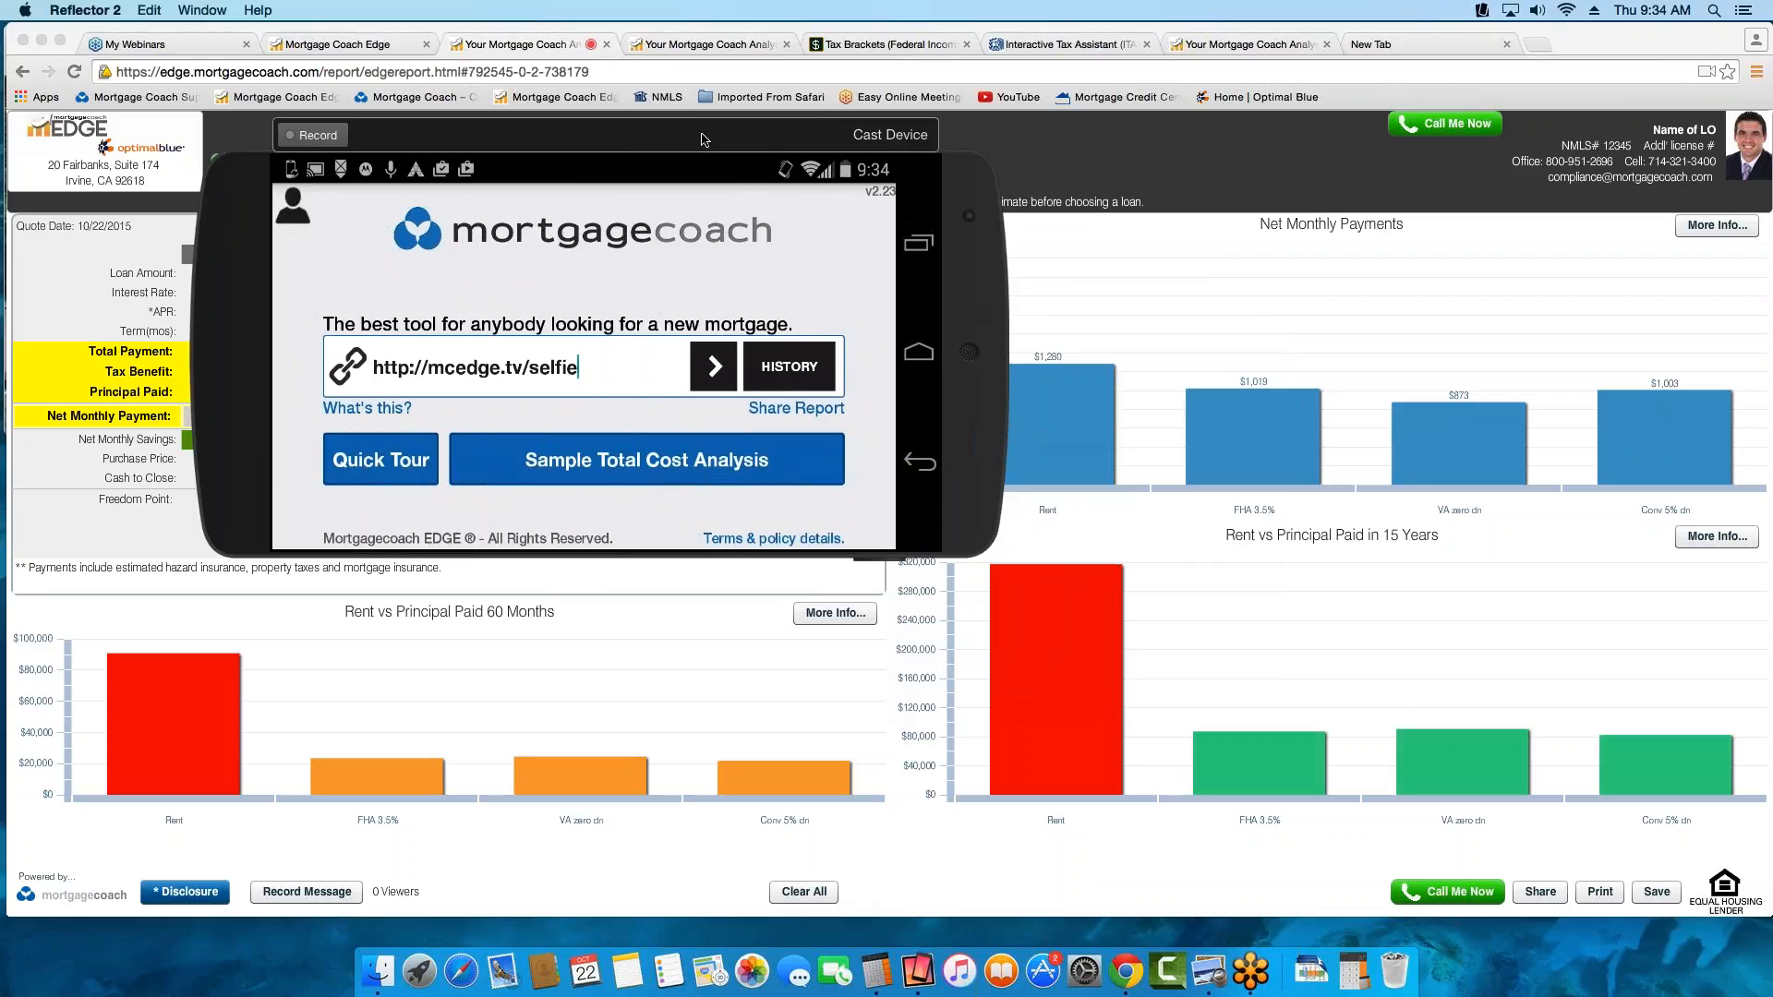
{"action": "left_click_drag", "start_coordinate": [715, 148], "coordinate": [719, 148]}
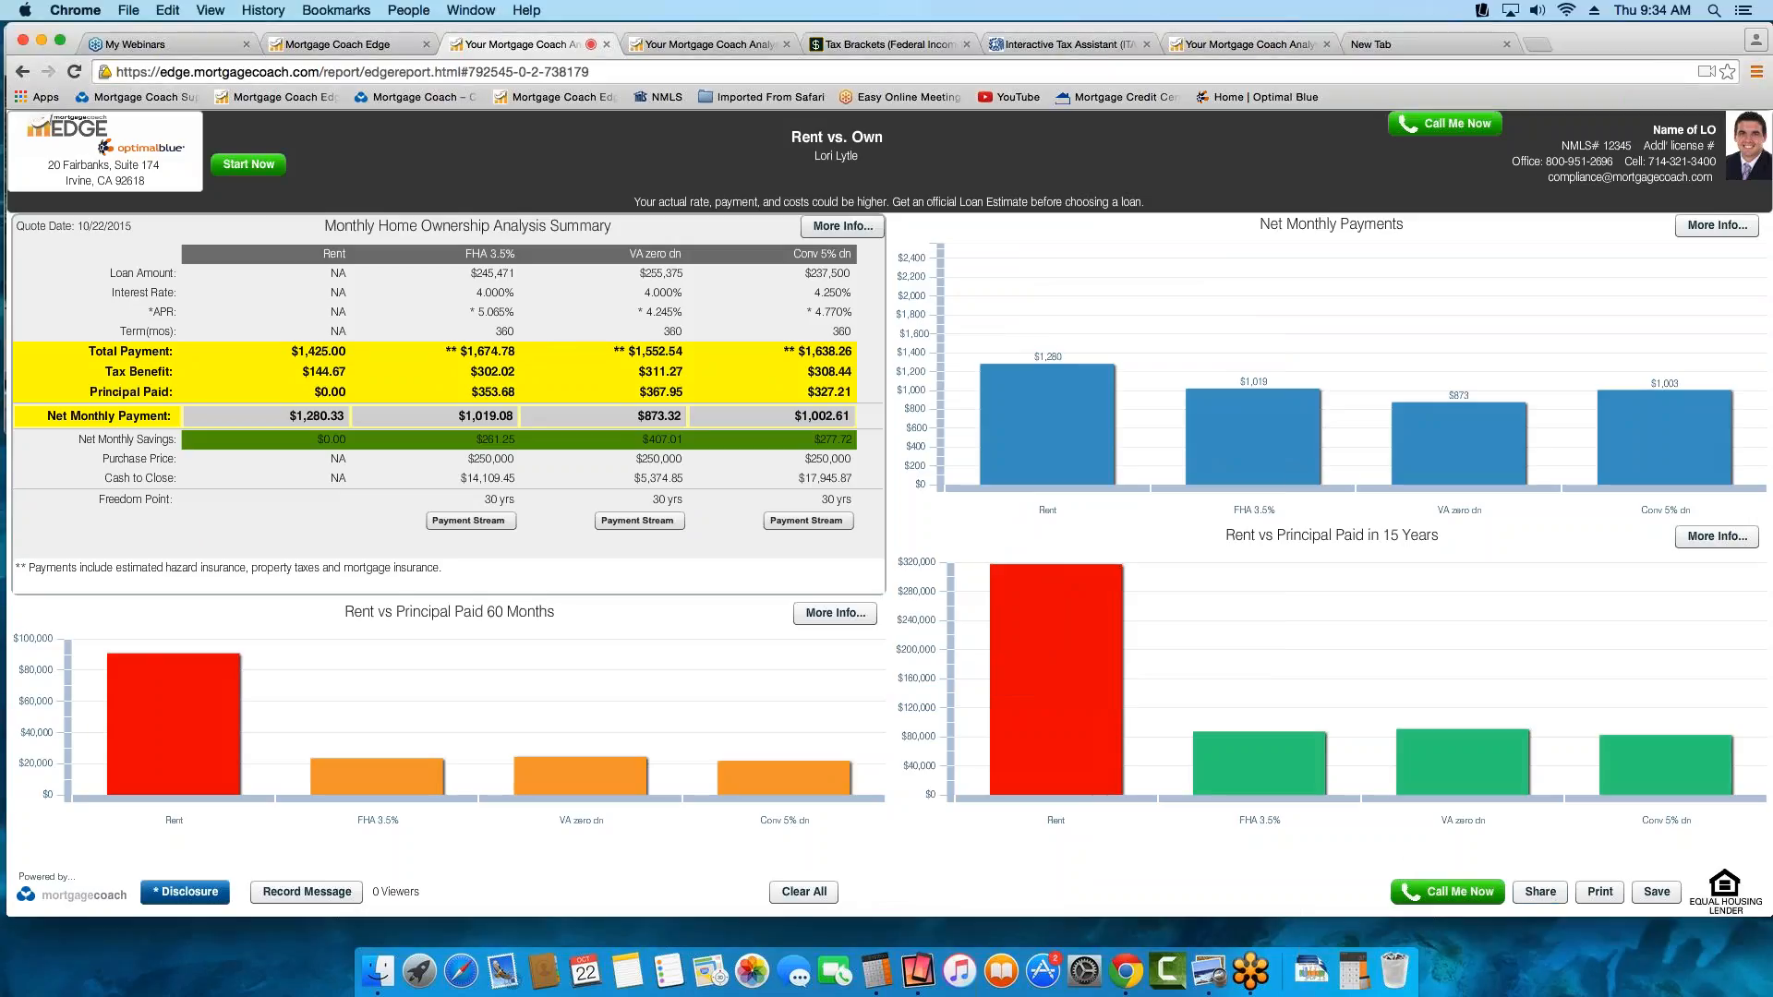
Share the Rent vs. Own report from its page to copy the presentation link to the clipboard
{"action": "left_click", "coordinate": [1542, 894]}
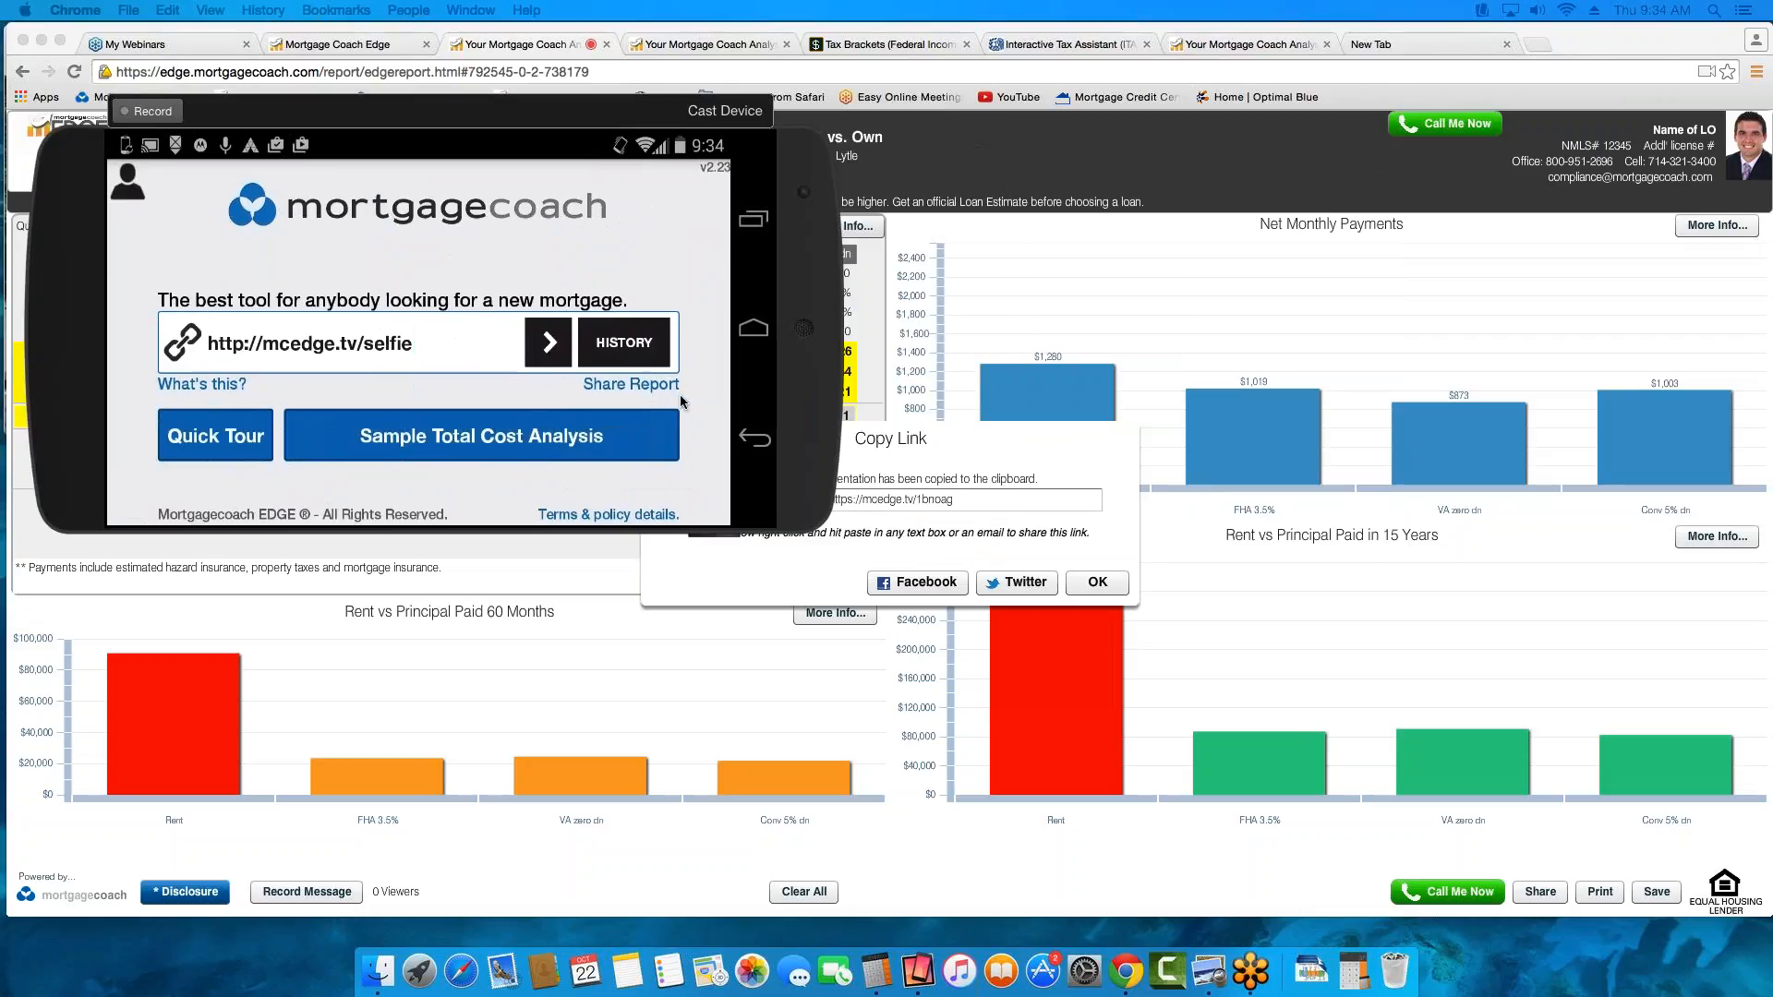
Move the Copy Link dialog clear of the mirrored phone window and dismiss the dialog
{"action": "left_click", "coordinate": [909, 456]}
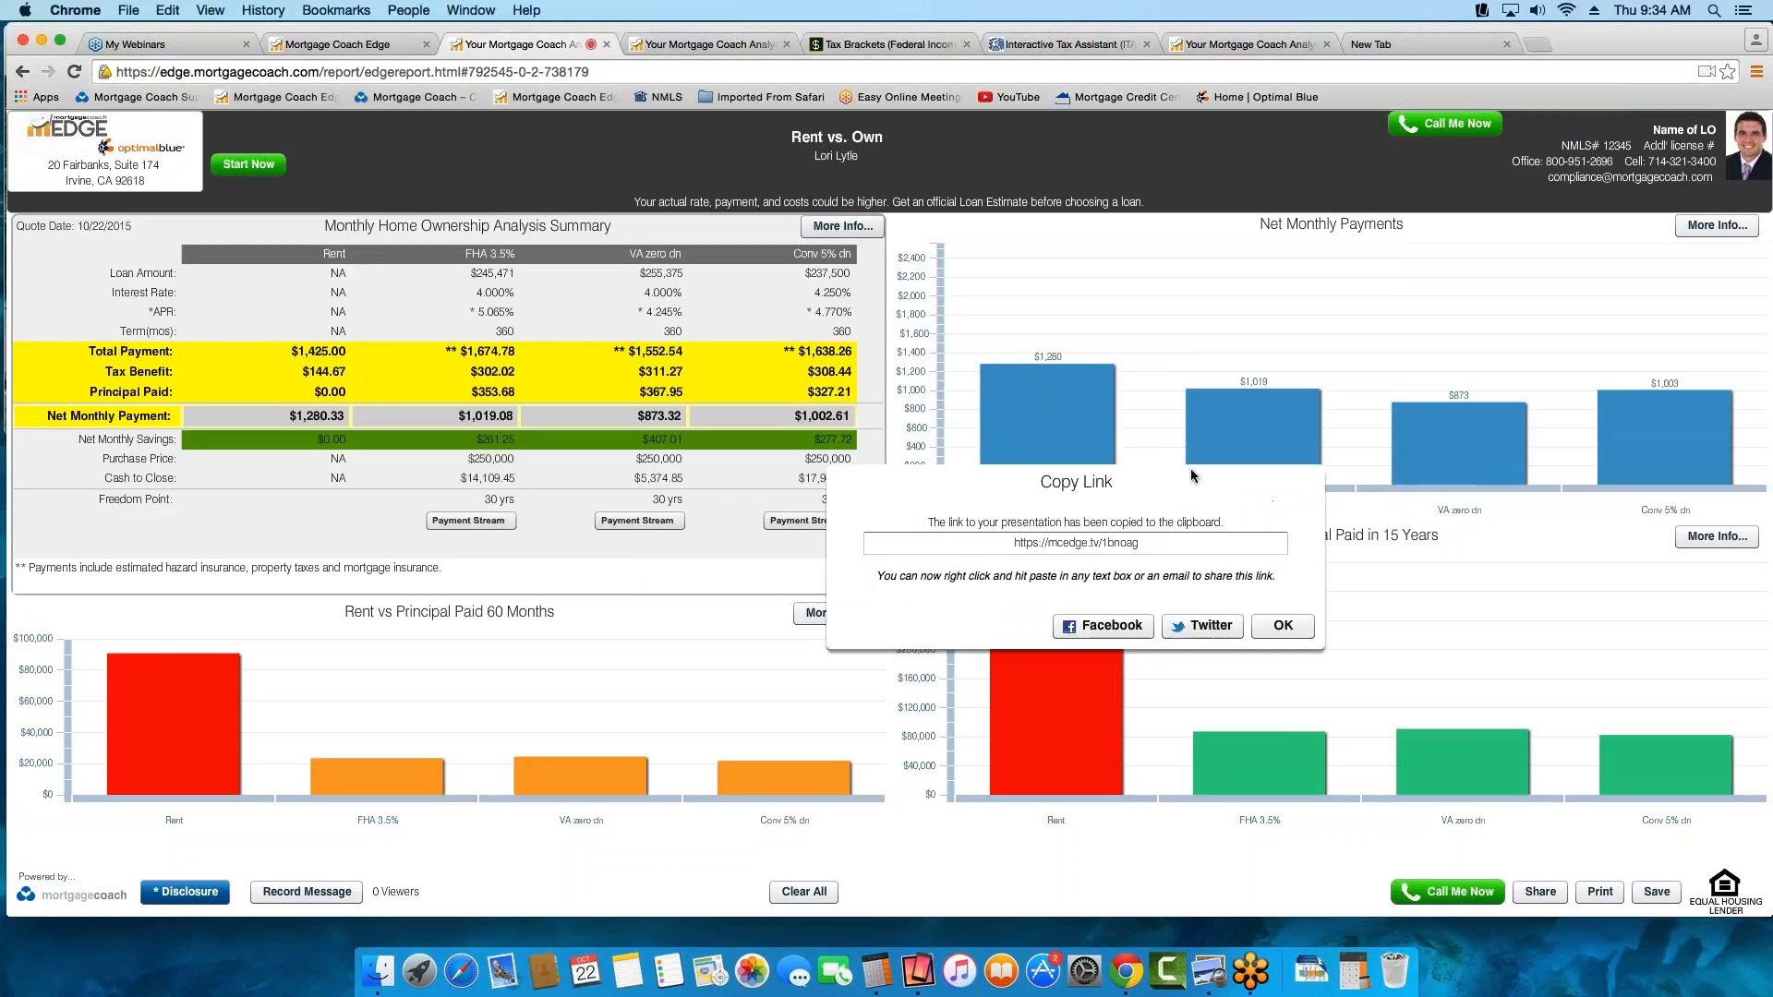
{"action": "left_click_drag", "start_coordinate": [1191, 476], "coordinate": [1461, 353]}
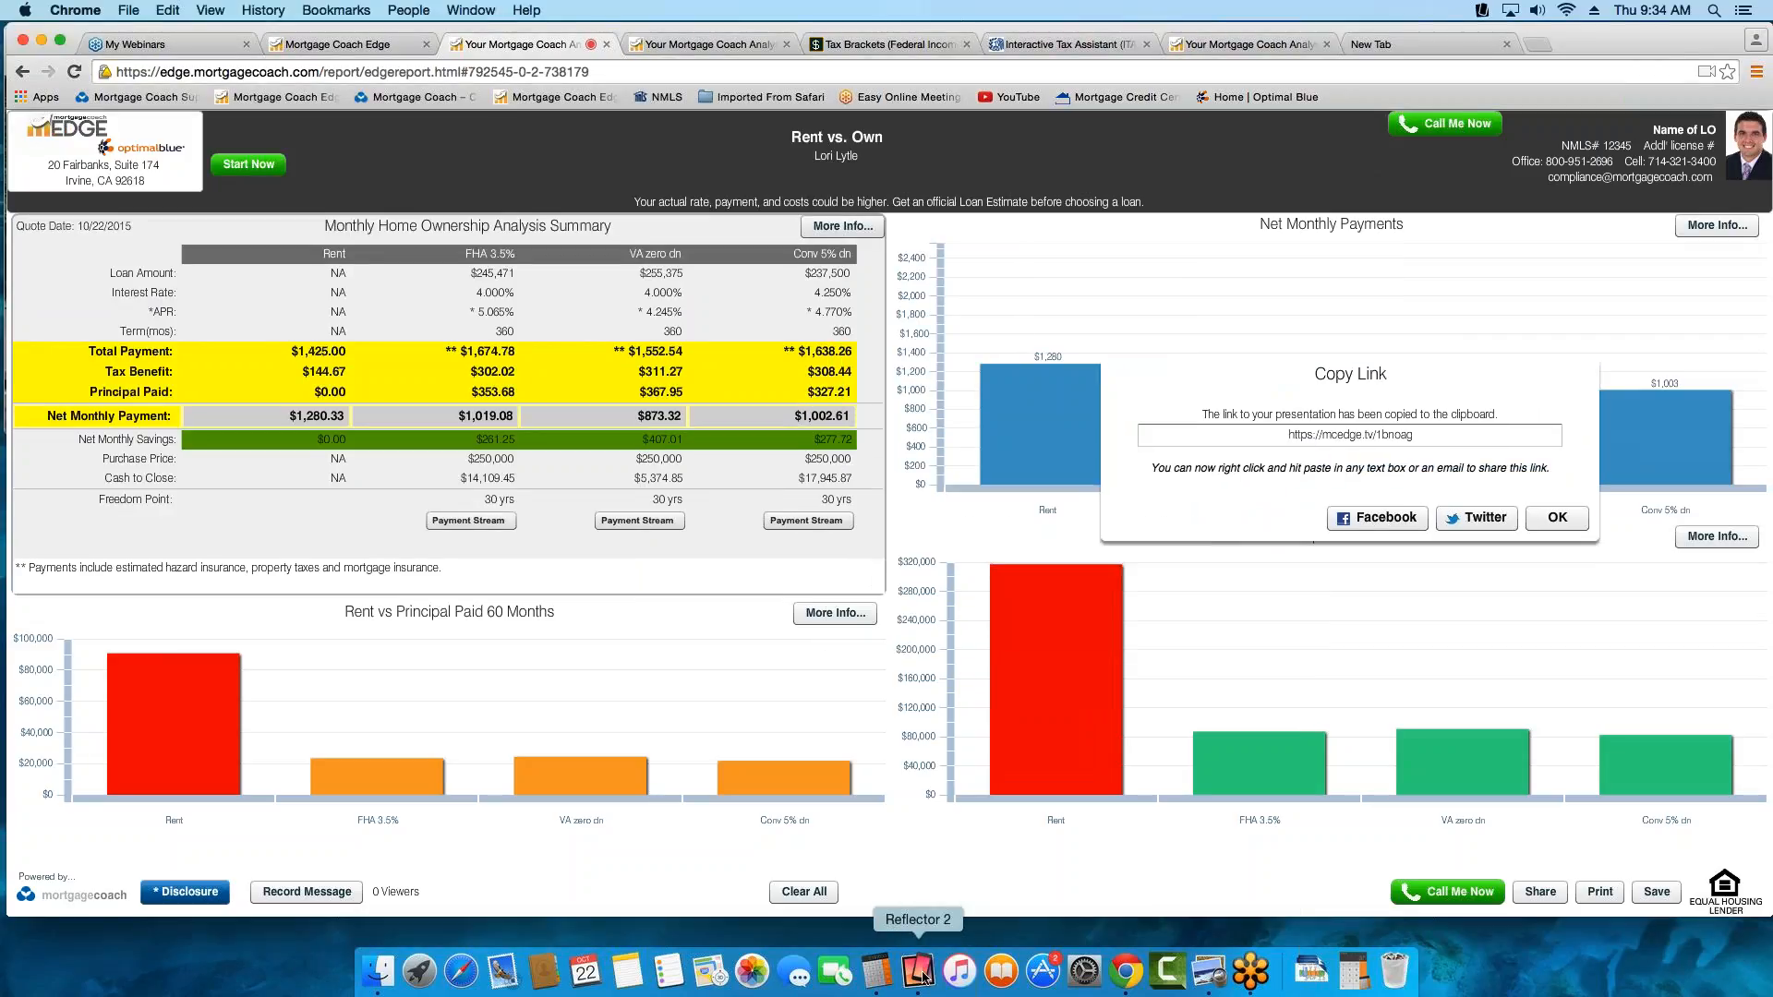
{"action": "left_click", "coordinate": [922, 973]}
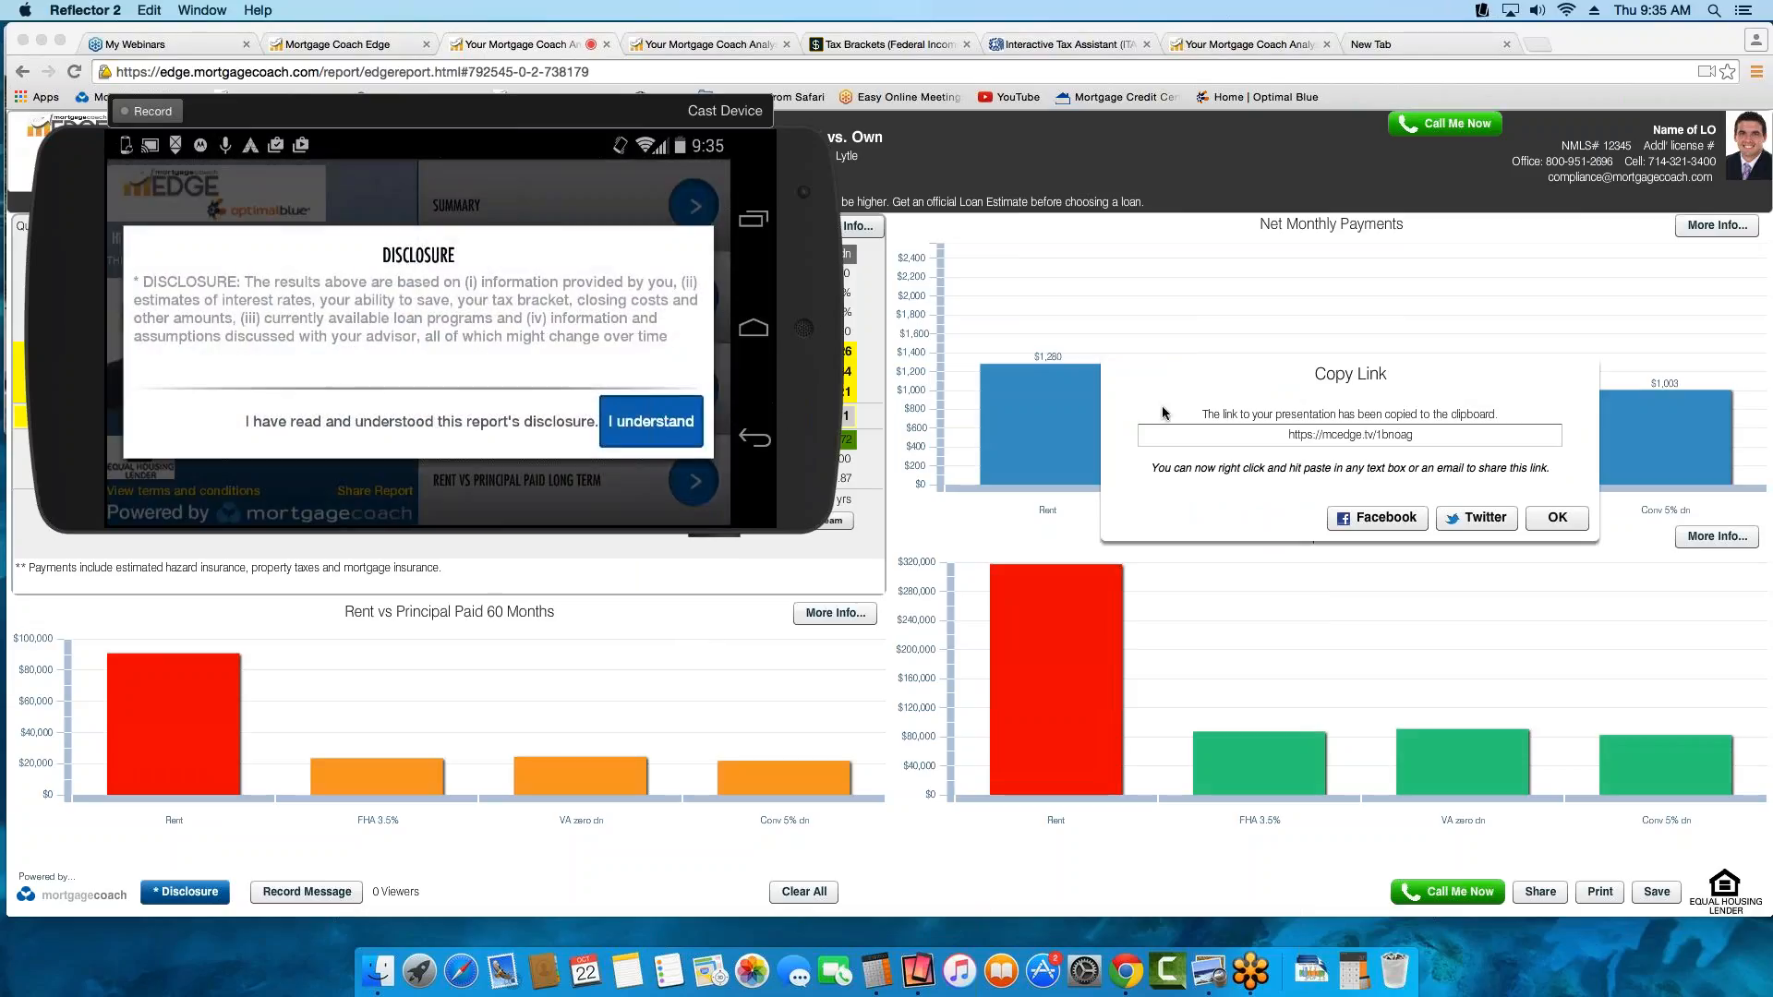
{"action": "left_click", "coordinate": [1554, 518]}
{"action": "left_click", "coordinate": [1558, 518]}
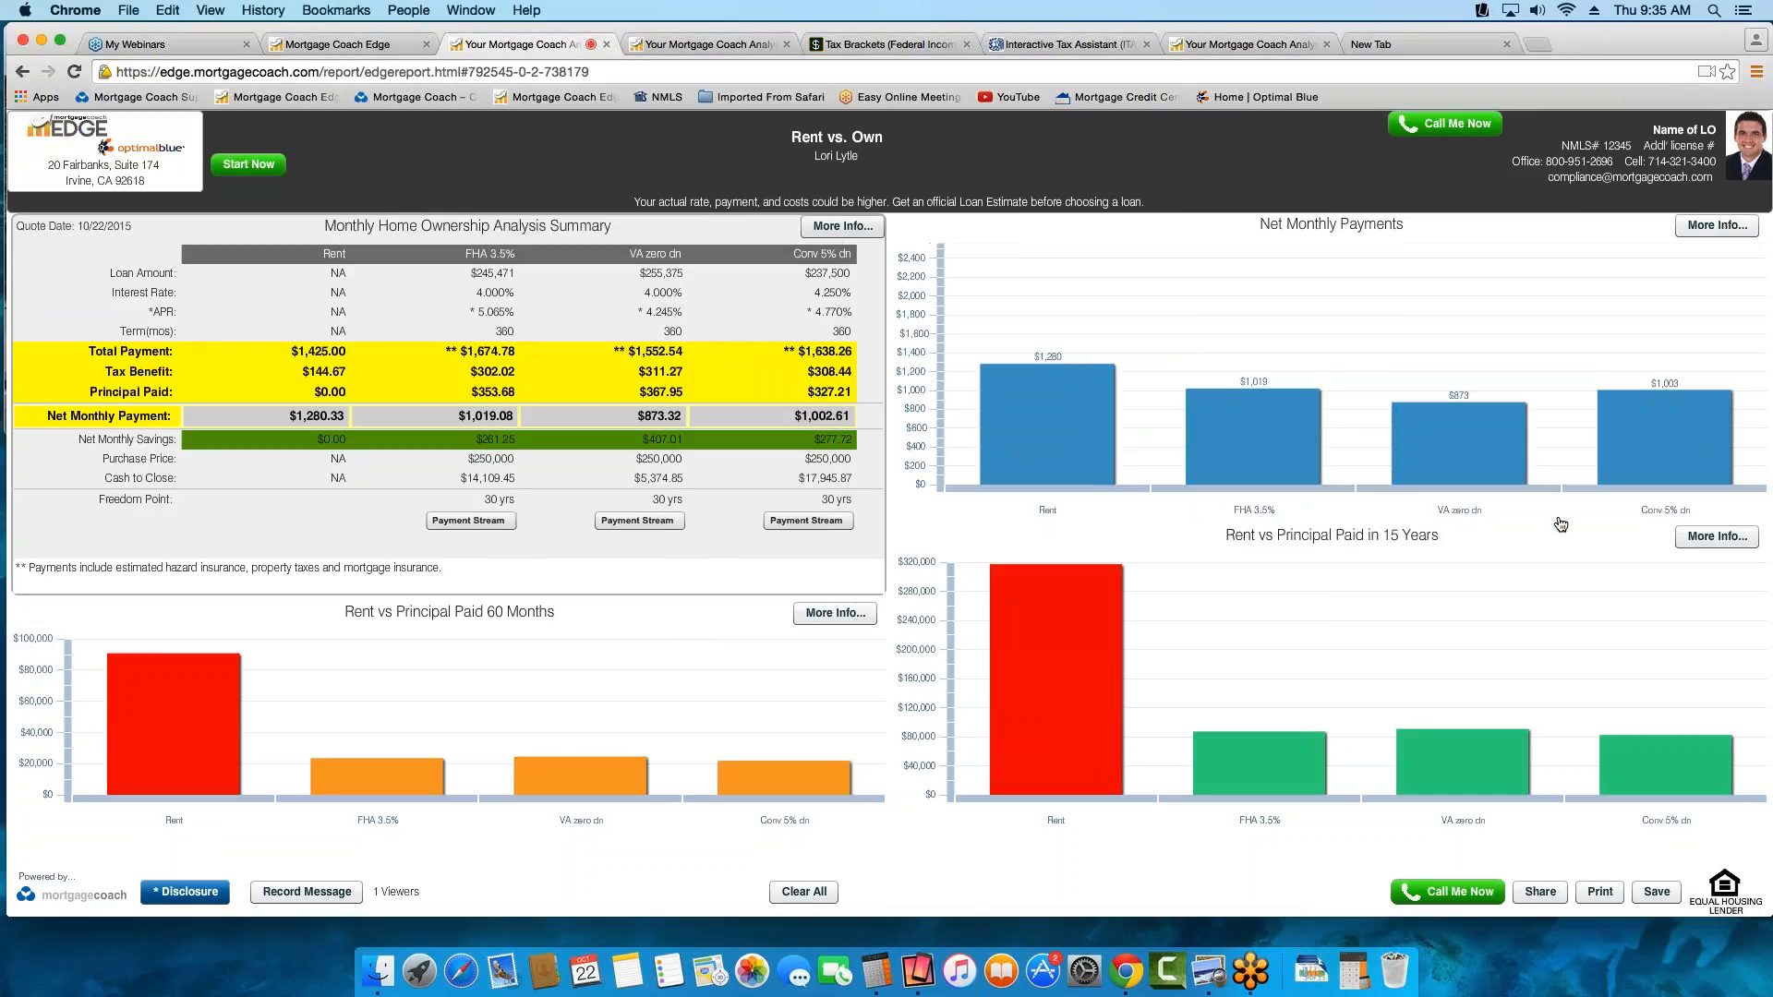
Bring the Reflector 2 phone window forward, view the mobile report's Summary beside the desktop report, and clear the phone window away
{"action": "left_click", "coordinate": [924, 982]}
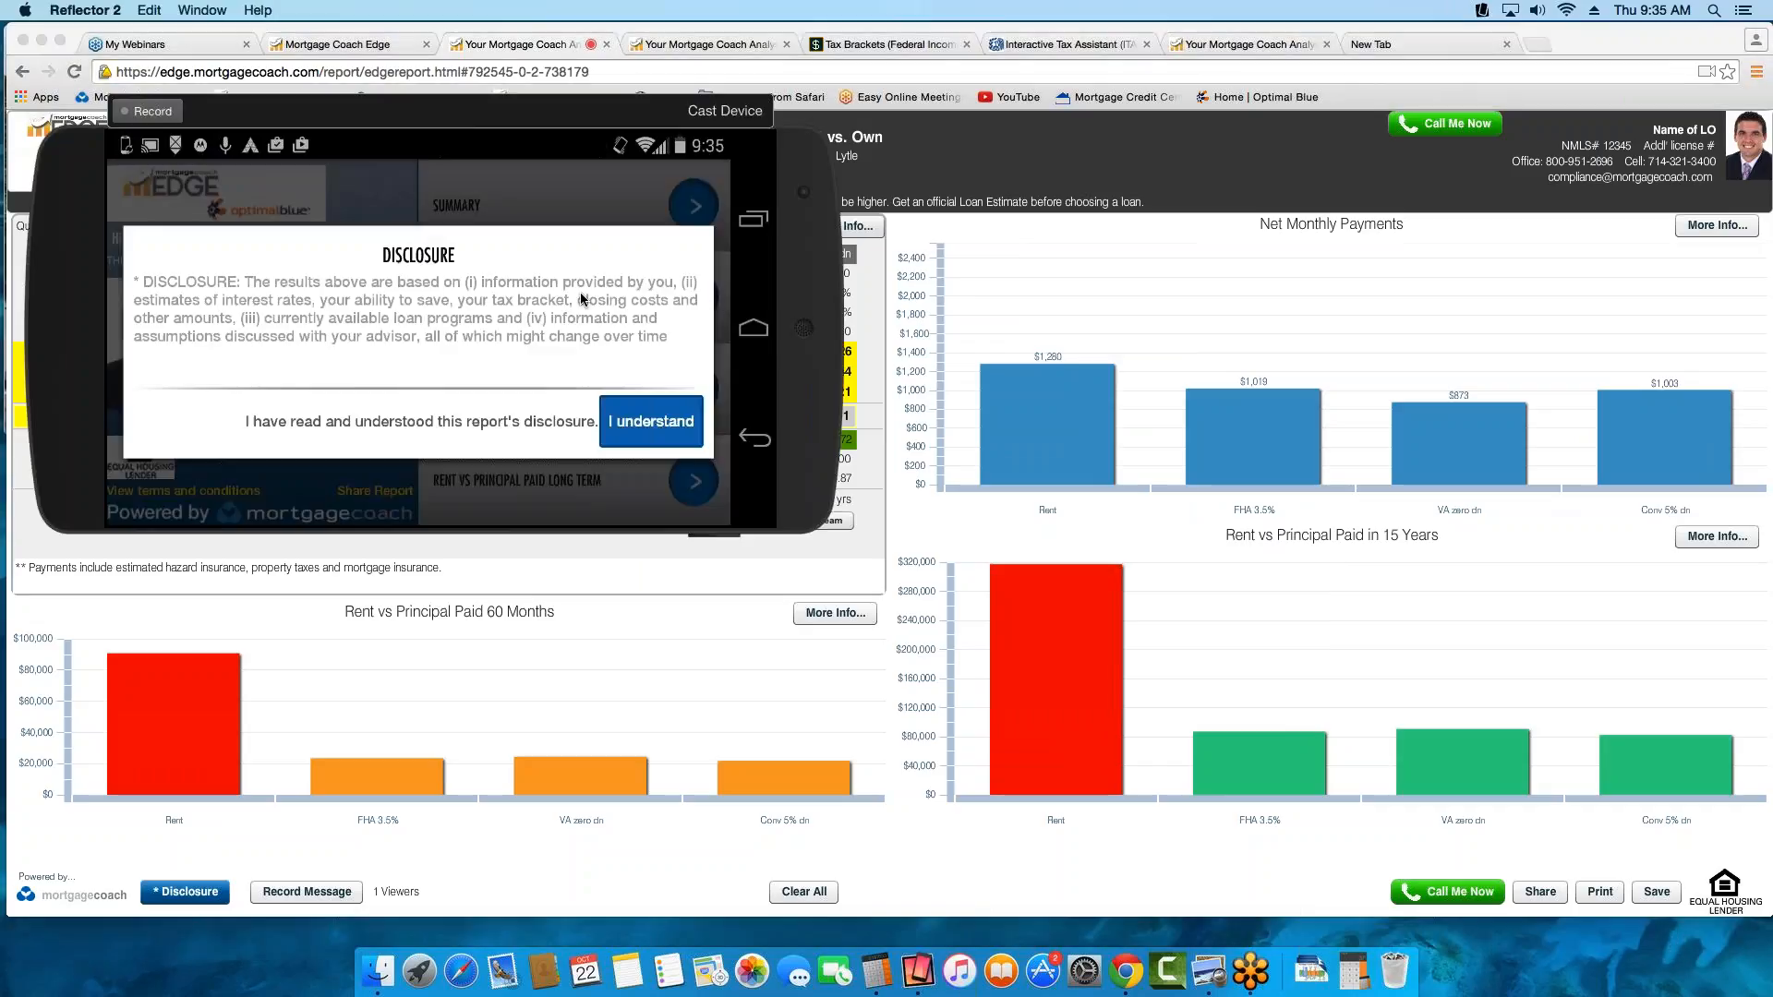
{"action": "left_click_drag", "start_coordinate": [497, 111], "coordinate": [1288, 252]}
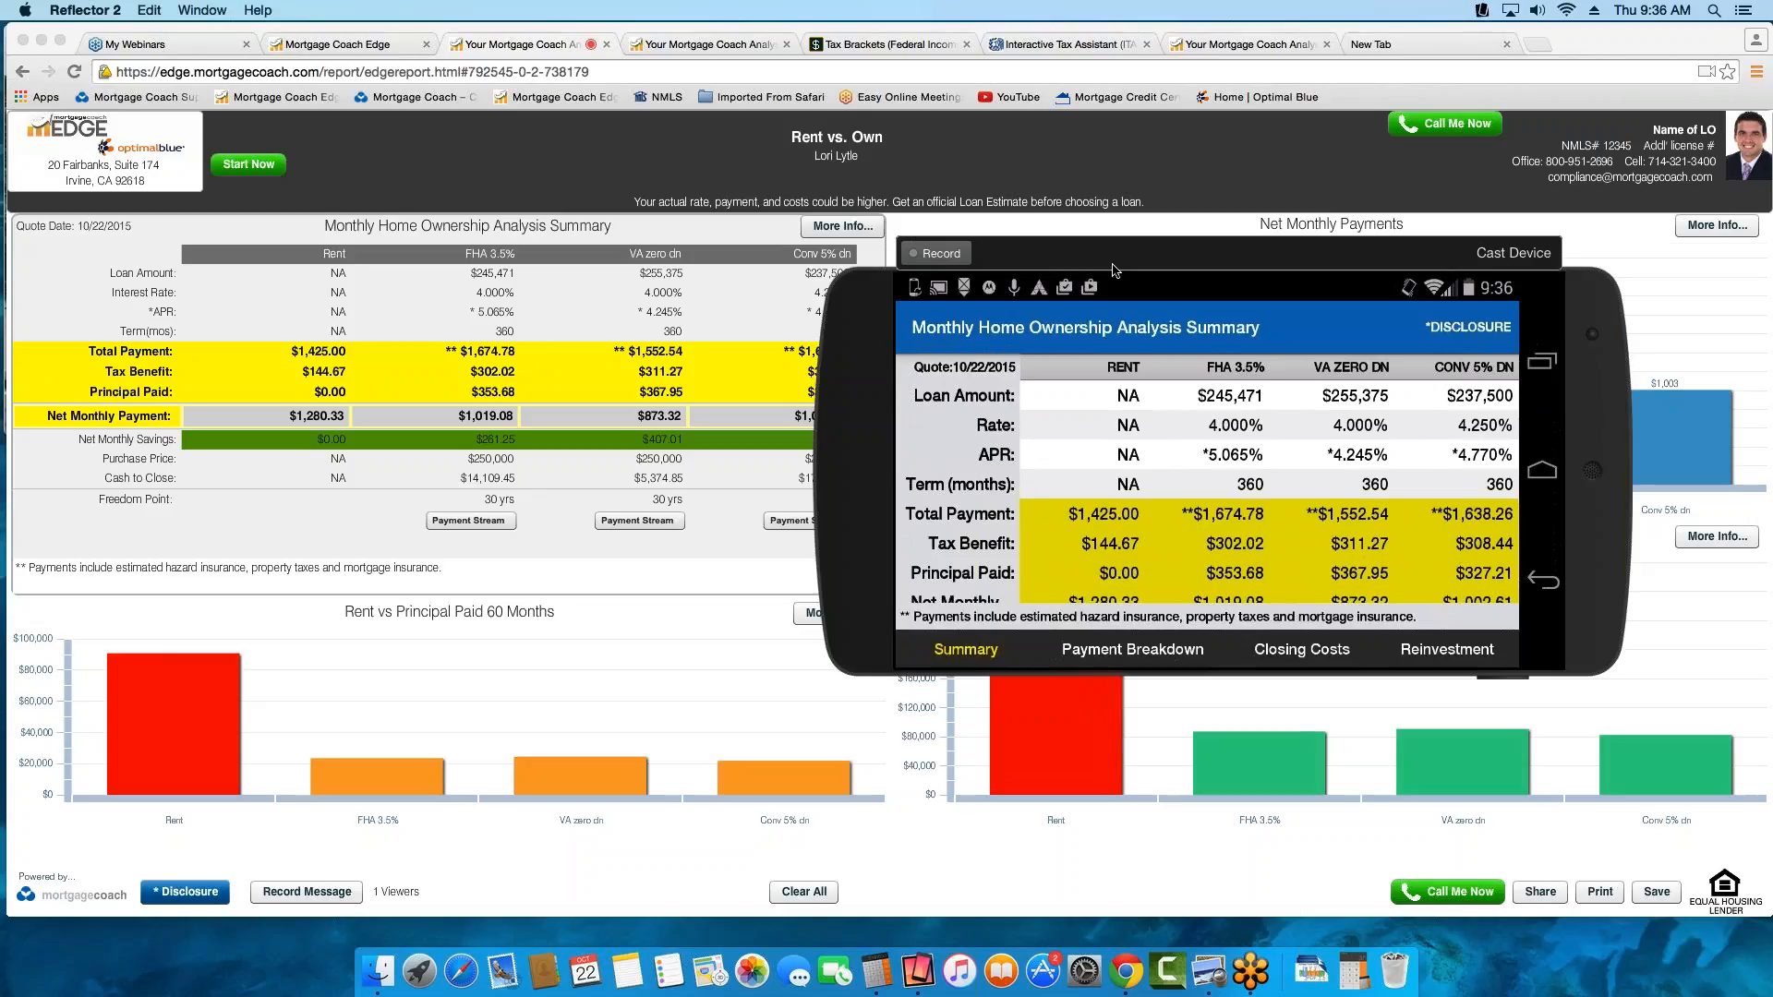
{"action": "key", "text": "super+w"}
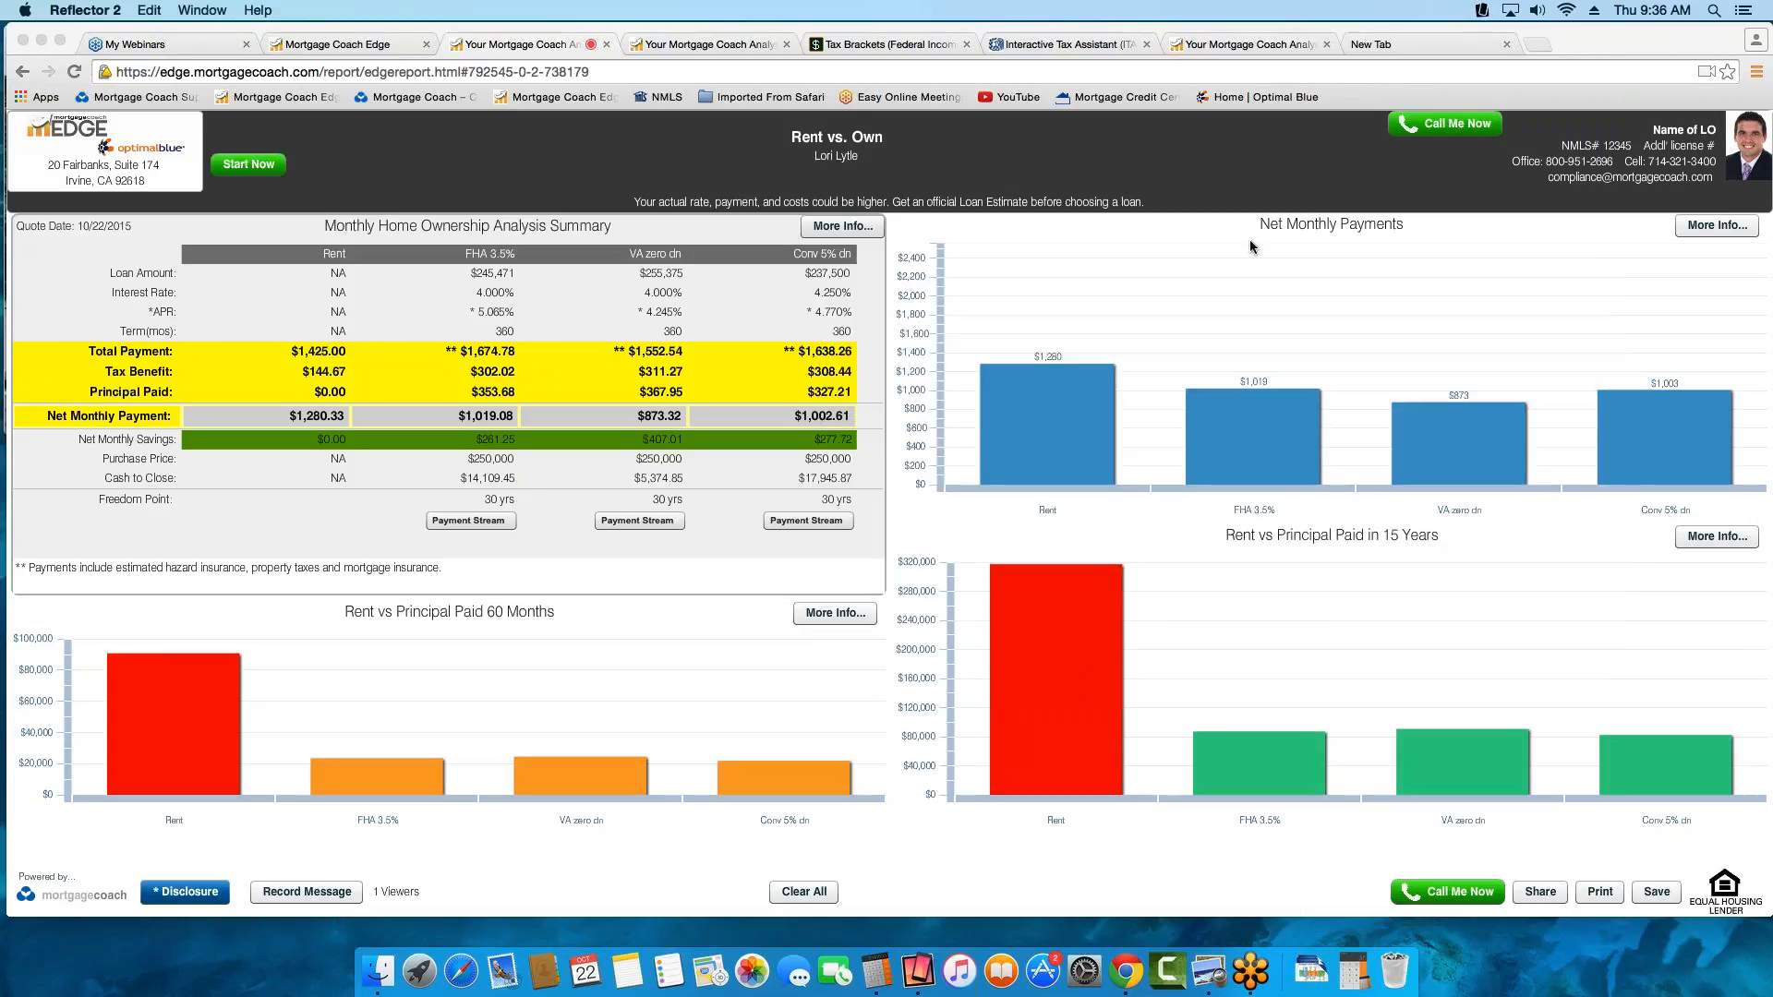
Open the Monthly Home Ownership Analysis Summary details and place the mirrored phone beside the Payment Breakdown for comparison
{"action": "left_click", "coordinate": [818, 228]}
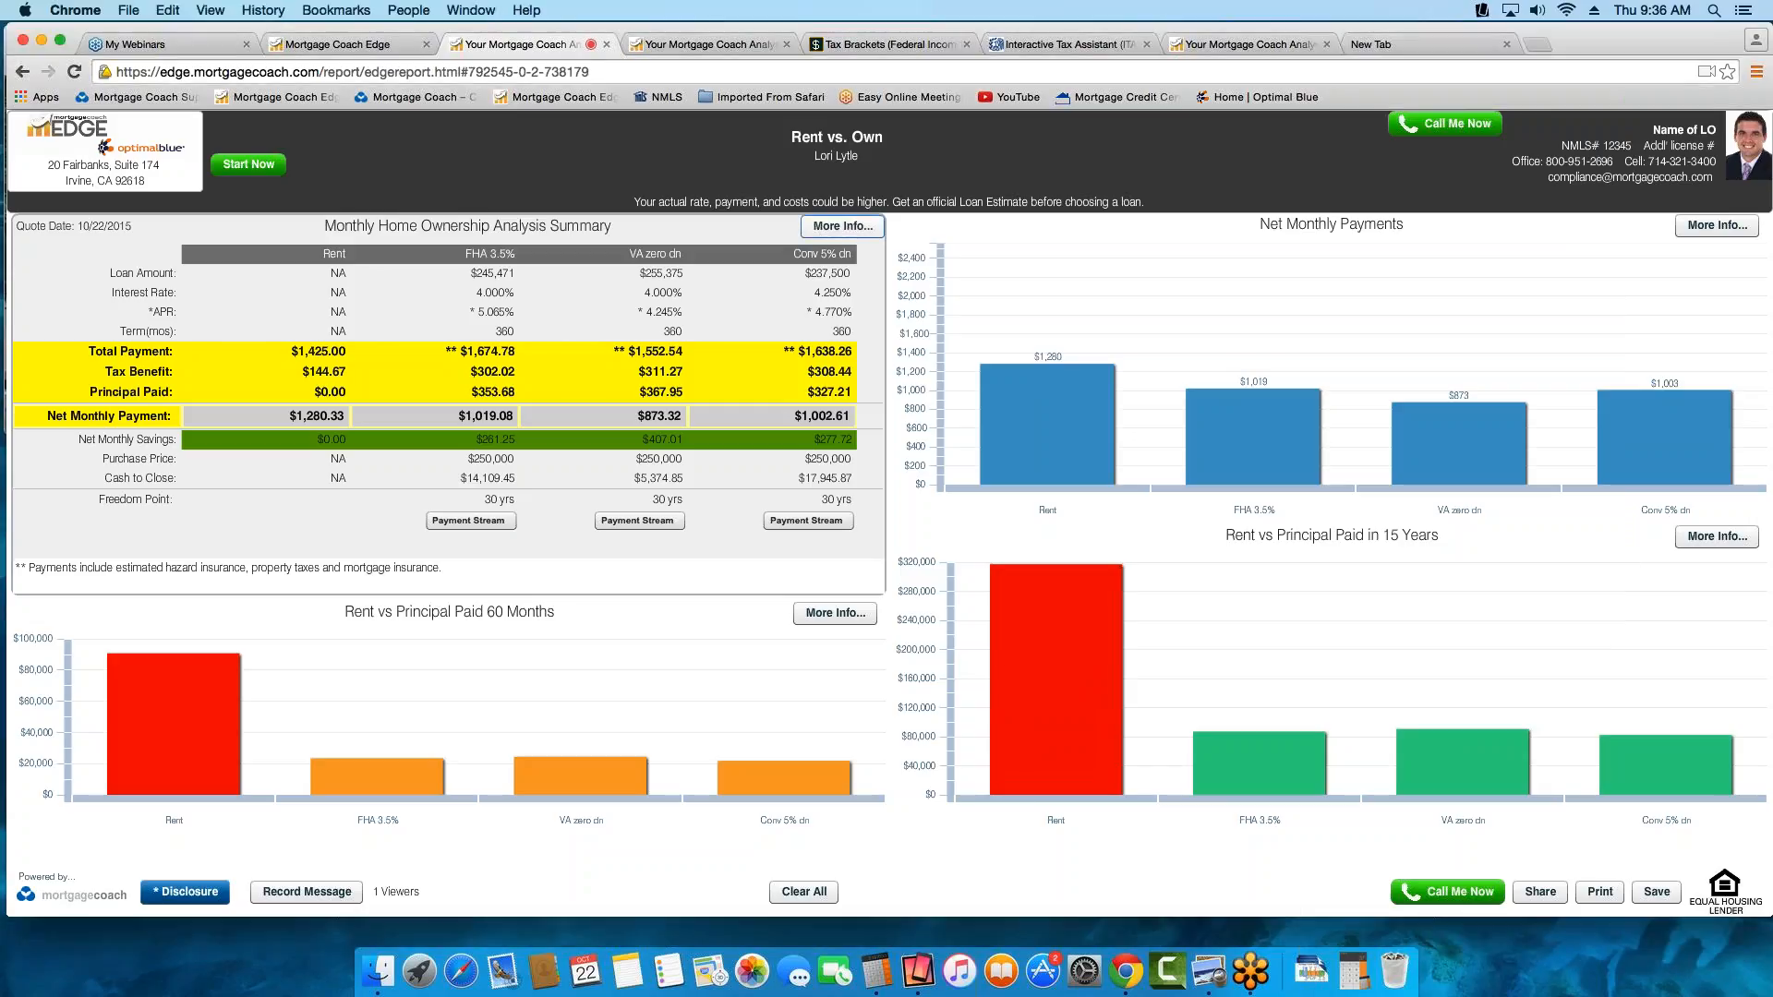
{"action": "left_click", "coordinate": [863, 228]}
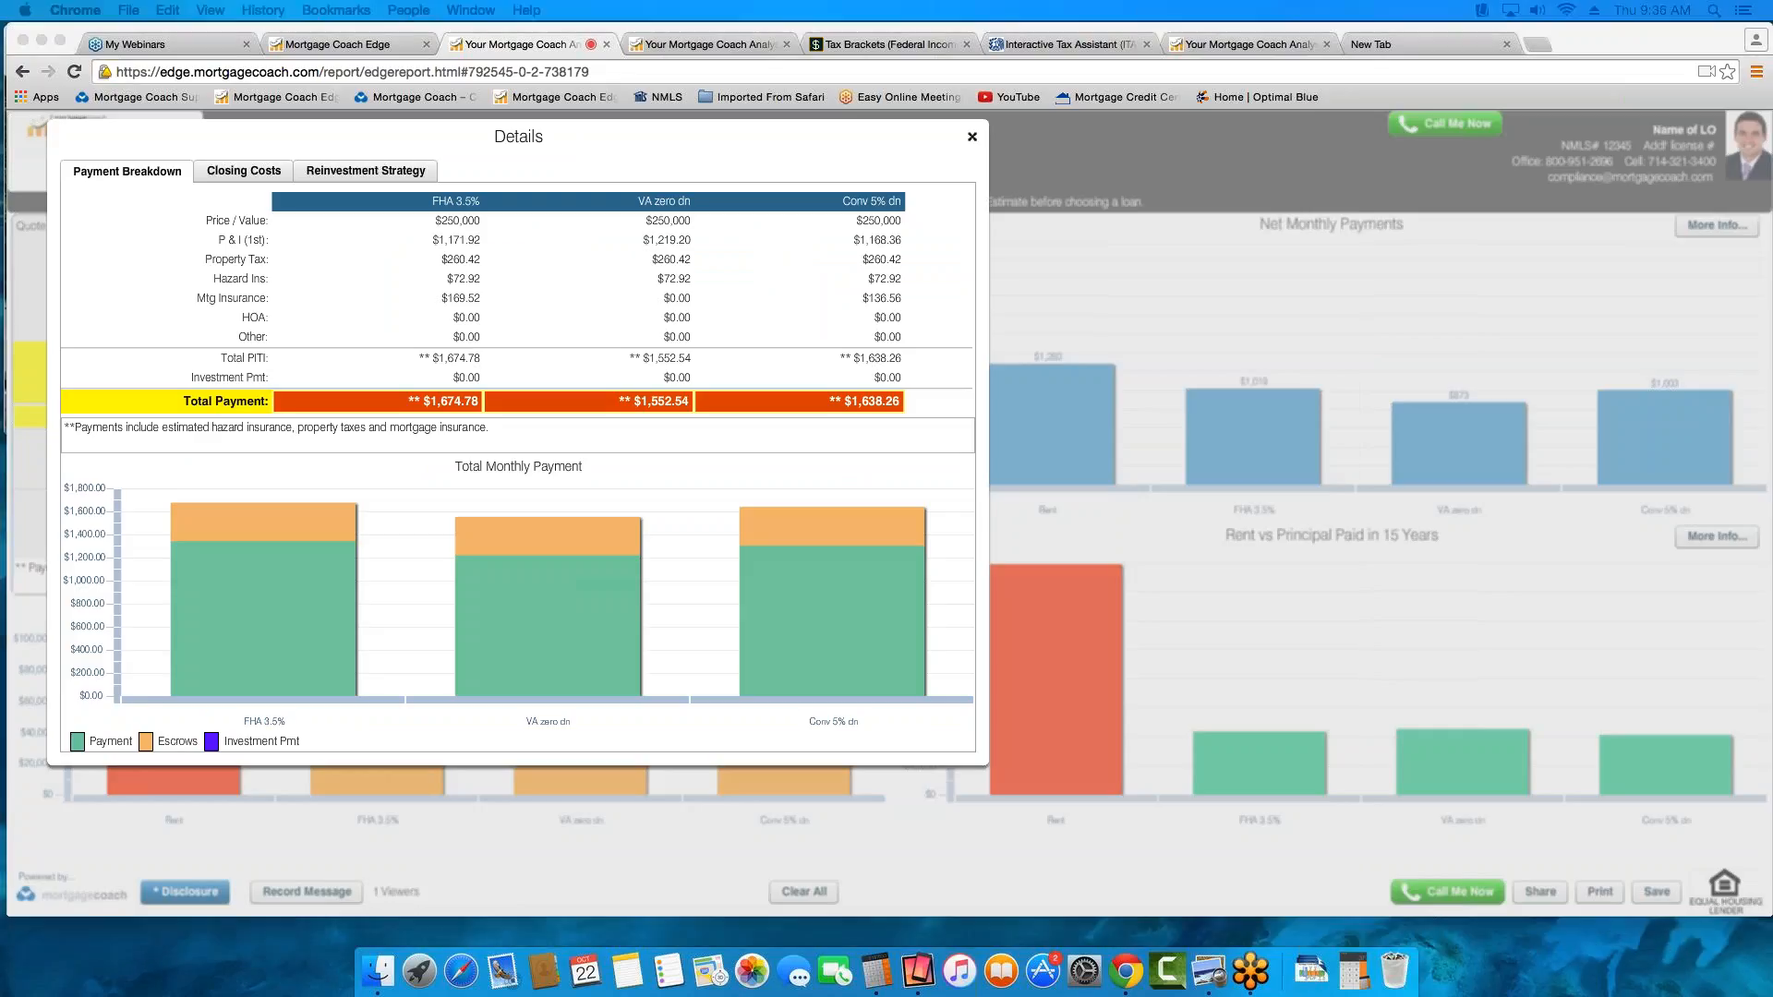
{"action": "left_click_drag", "start_coordinate": [1772, 277], "coordinate": [745, 283]}
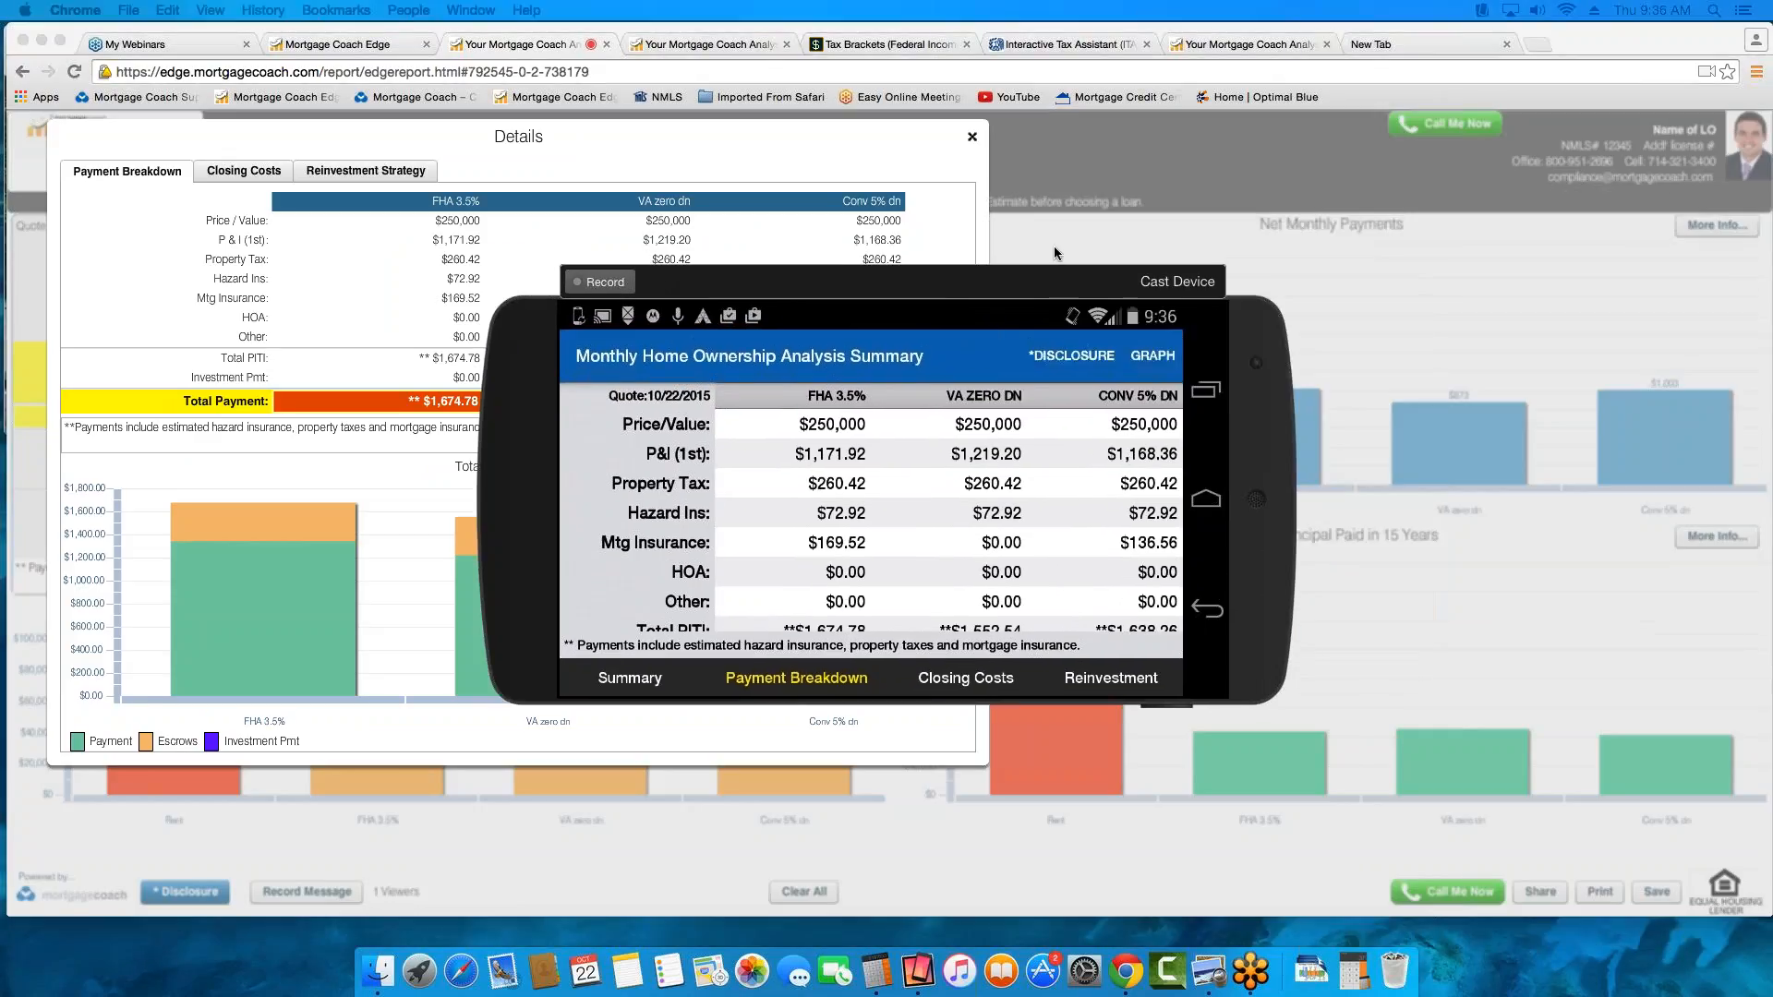
{"action": "left_click_drag", "start_coordinate": [1063, 271], "coordinate": [1412, 196]}
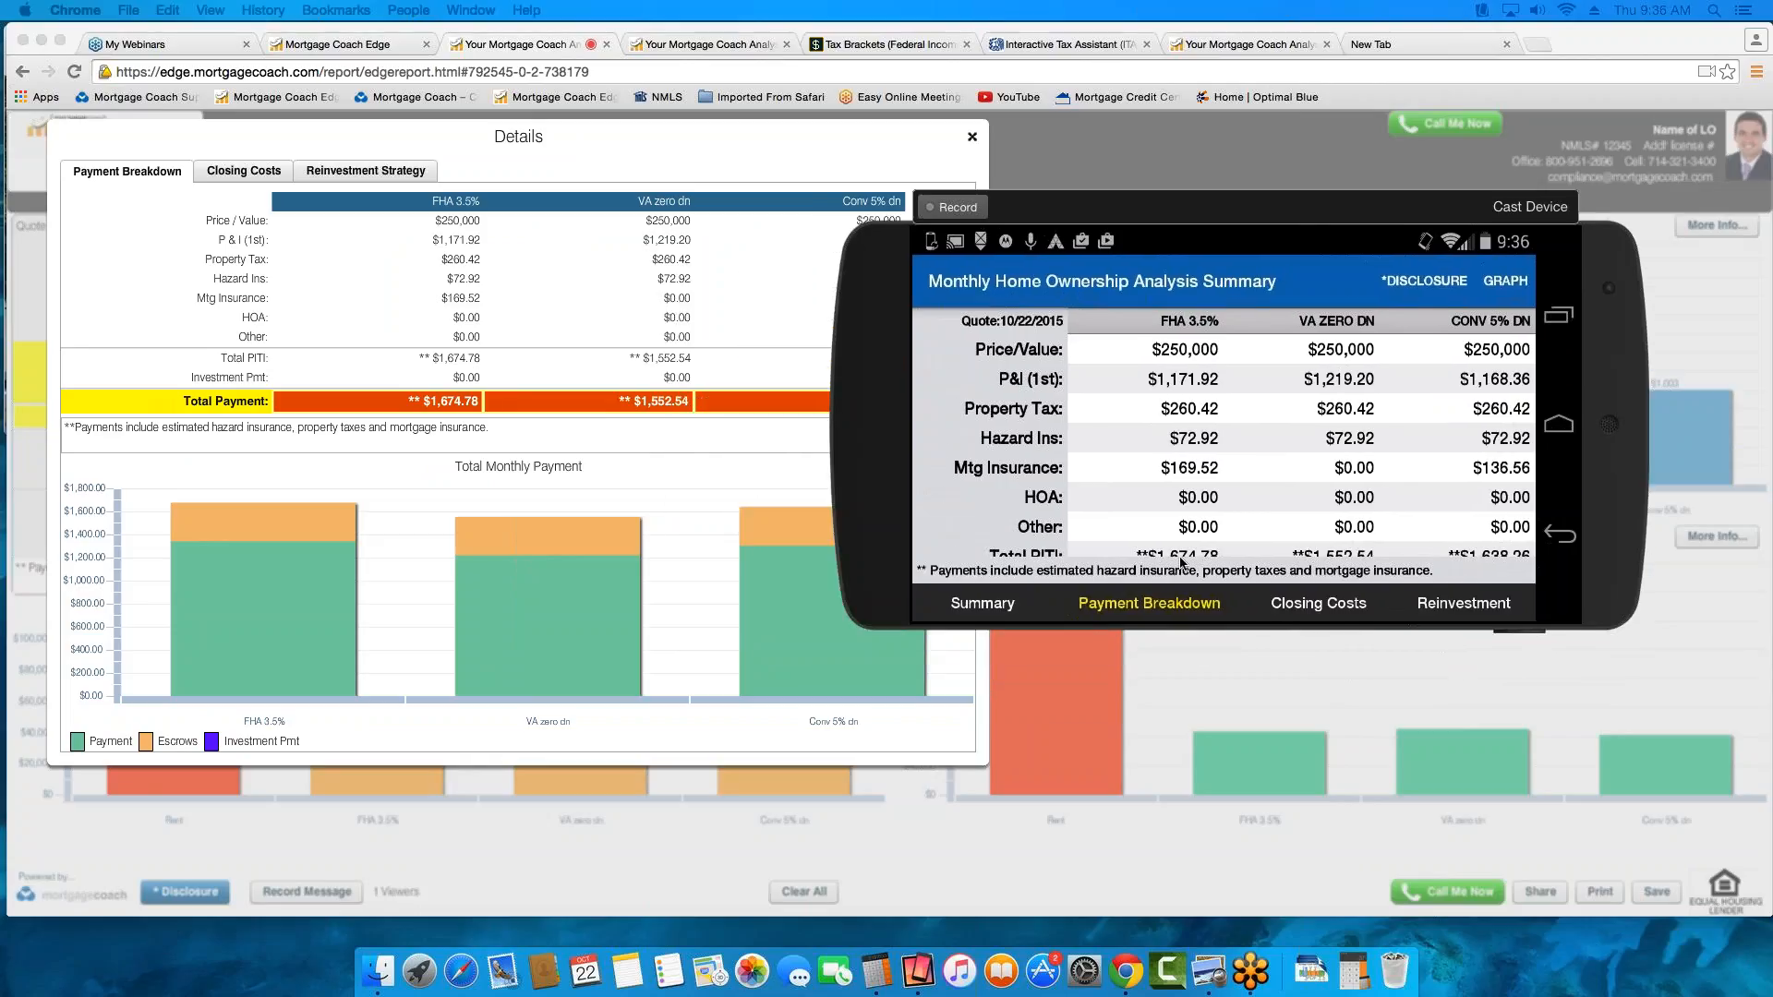
Show the Closing Costs details on the desktop report and view the Net Monthly Payments chart and its notes on the phone
{"action": "left_click", "coordinate": [248, 174]}
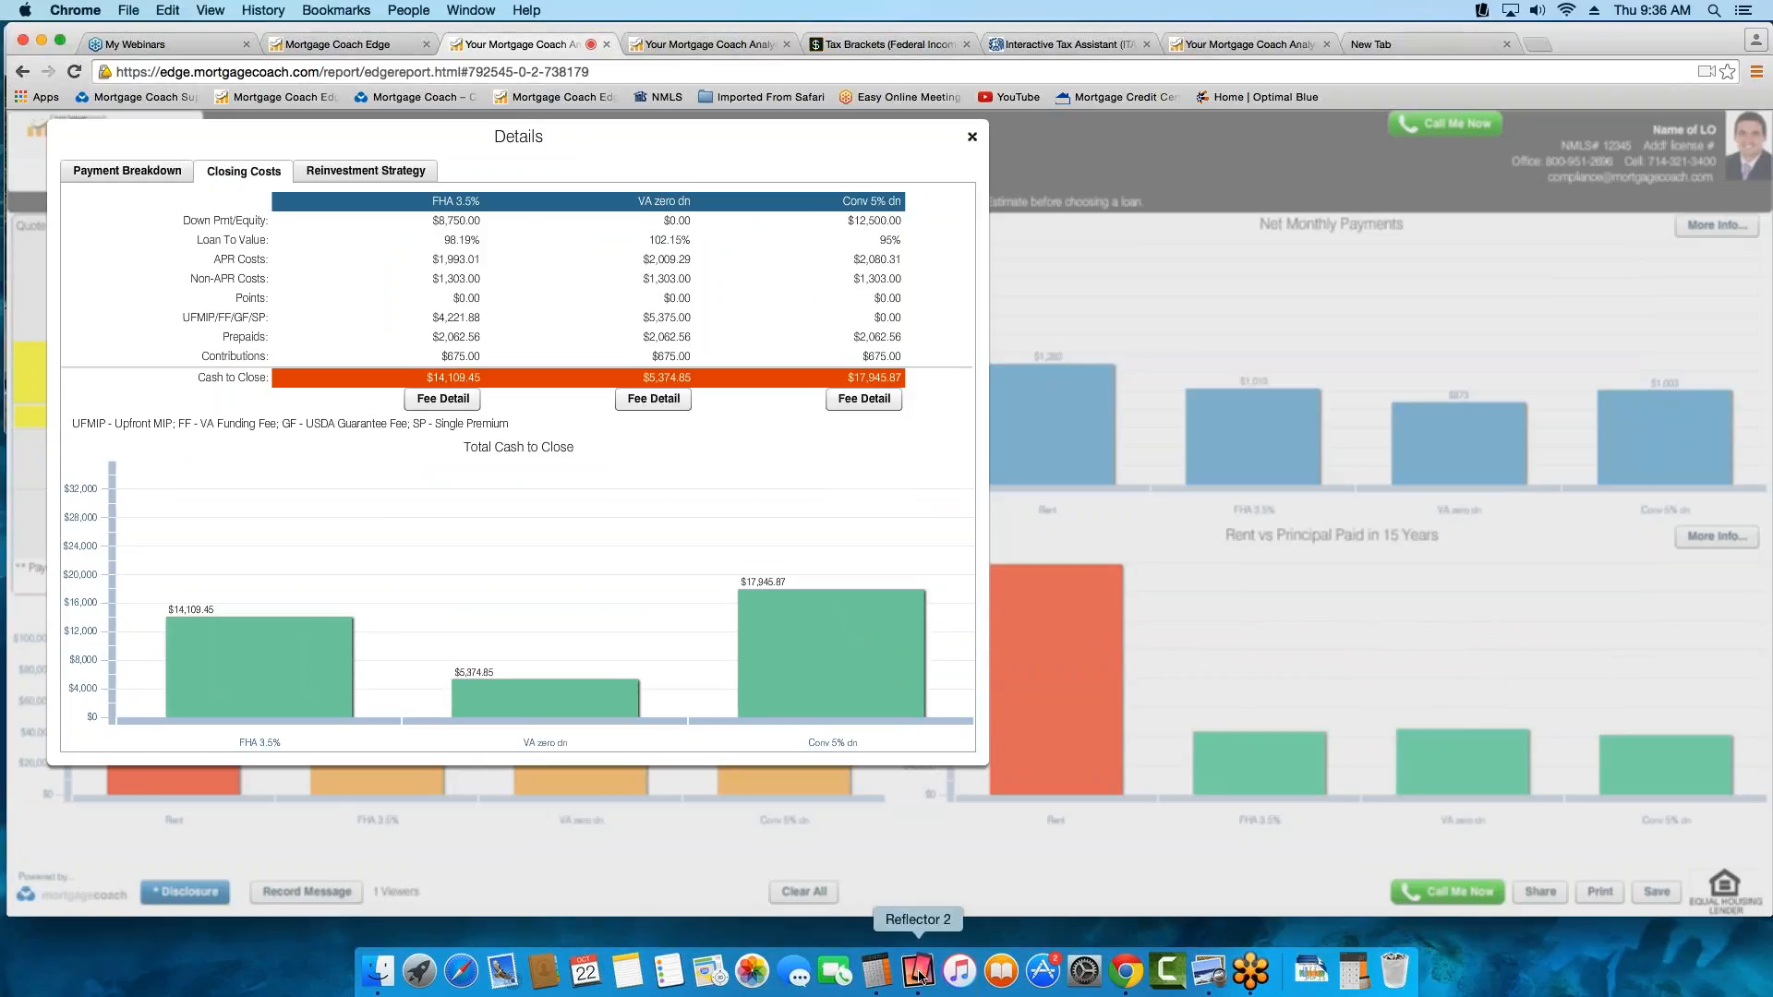
{"action": "left_click", "coordinate": [918, 971]}
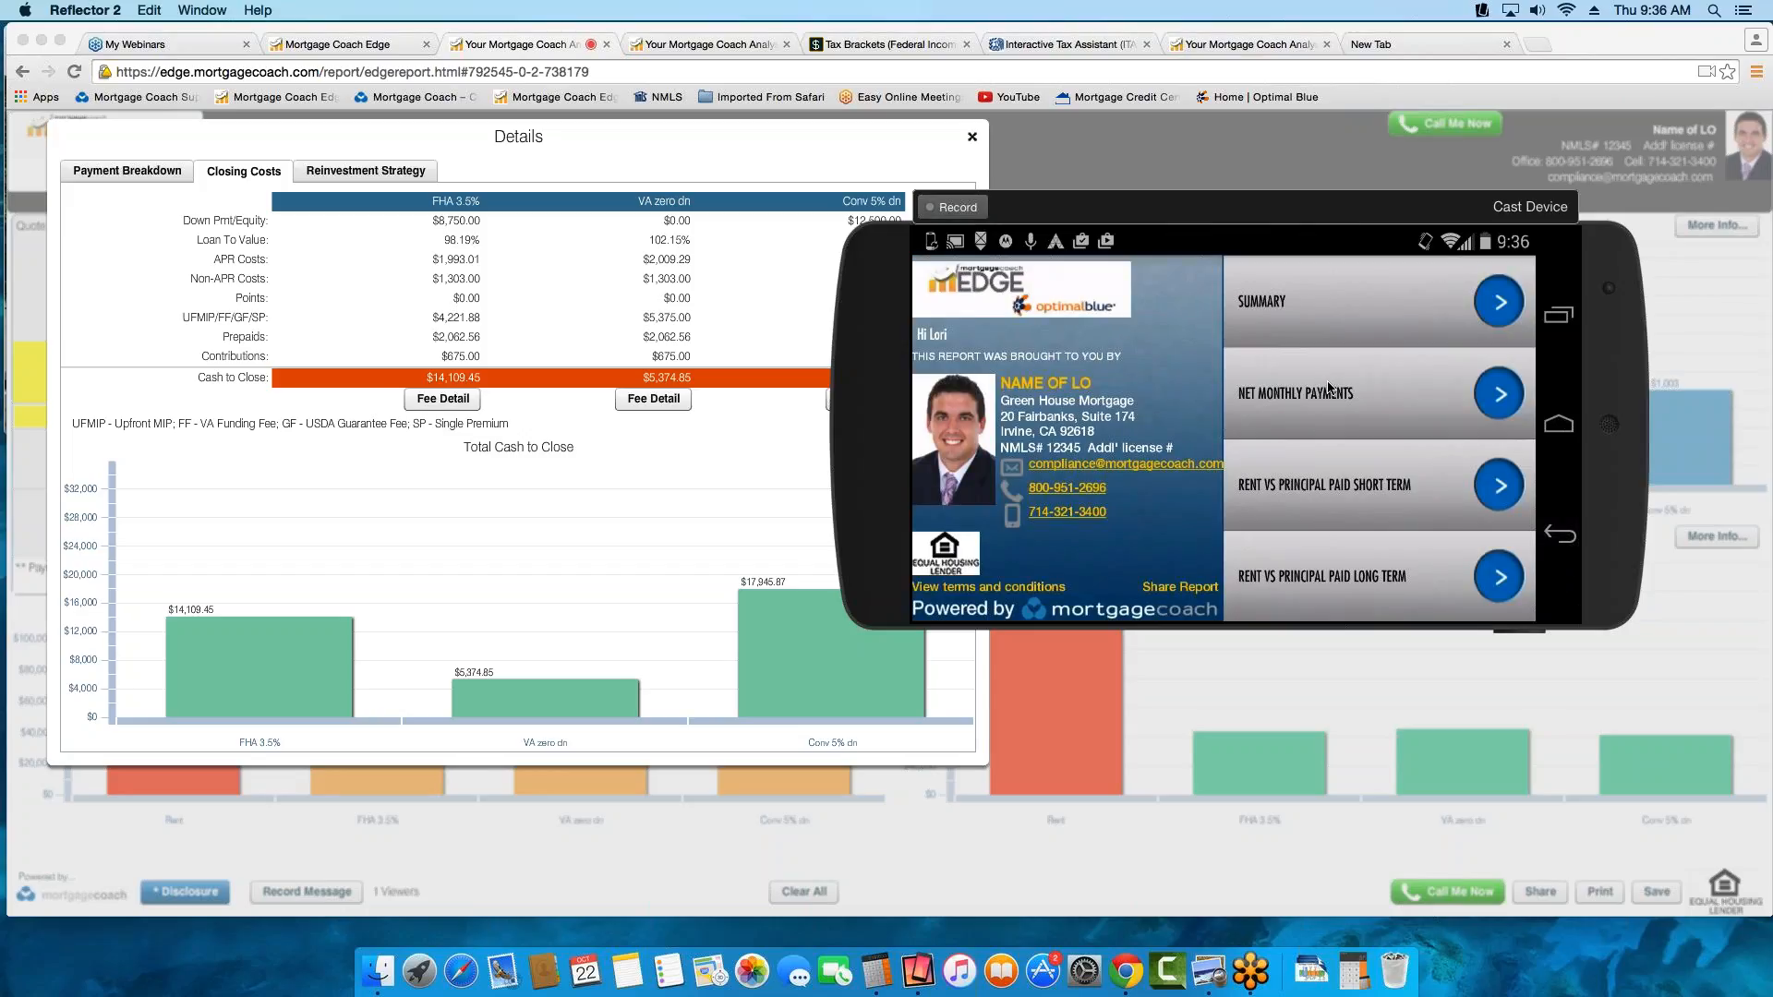
{"action": "left_click", "coordinate": [1328, 387]}
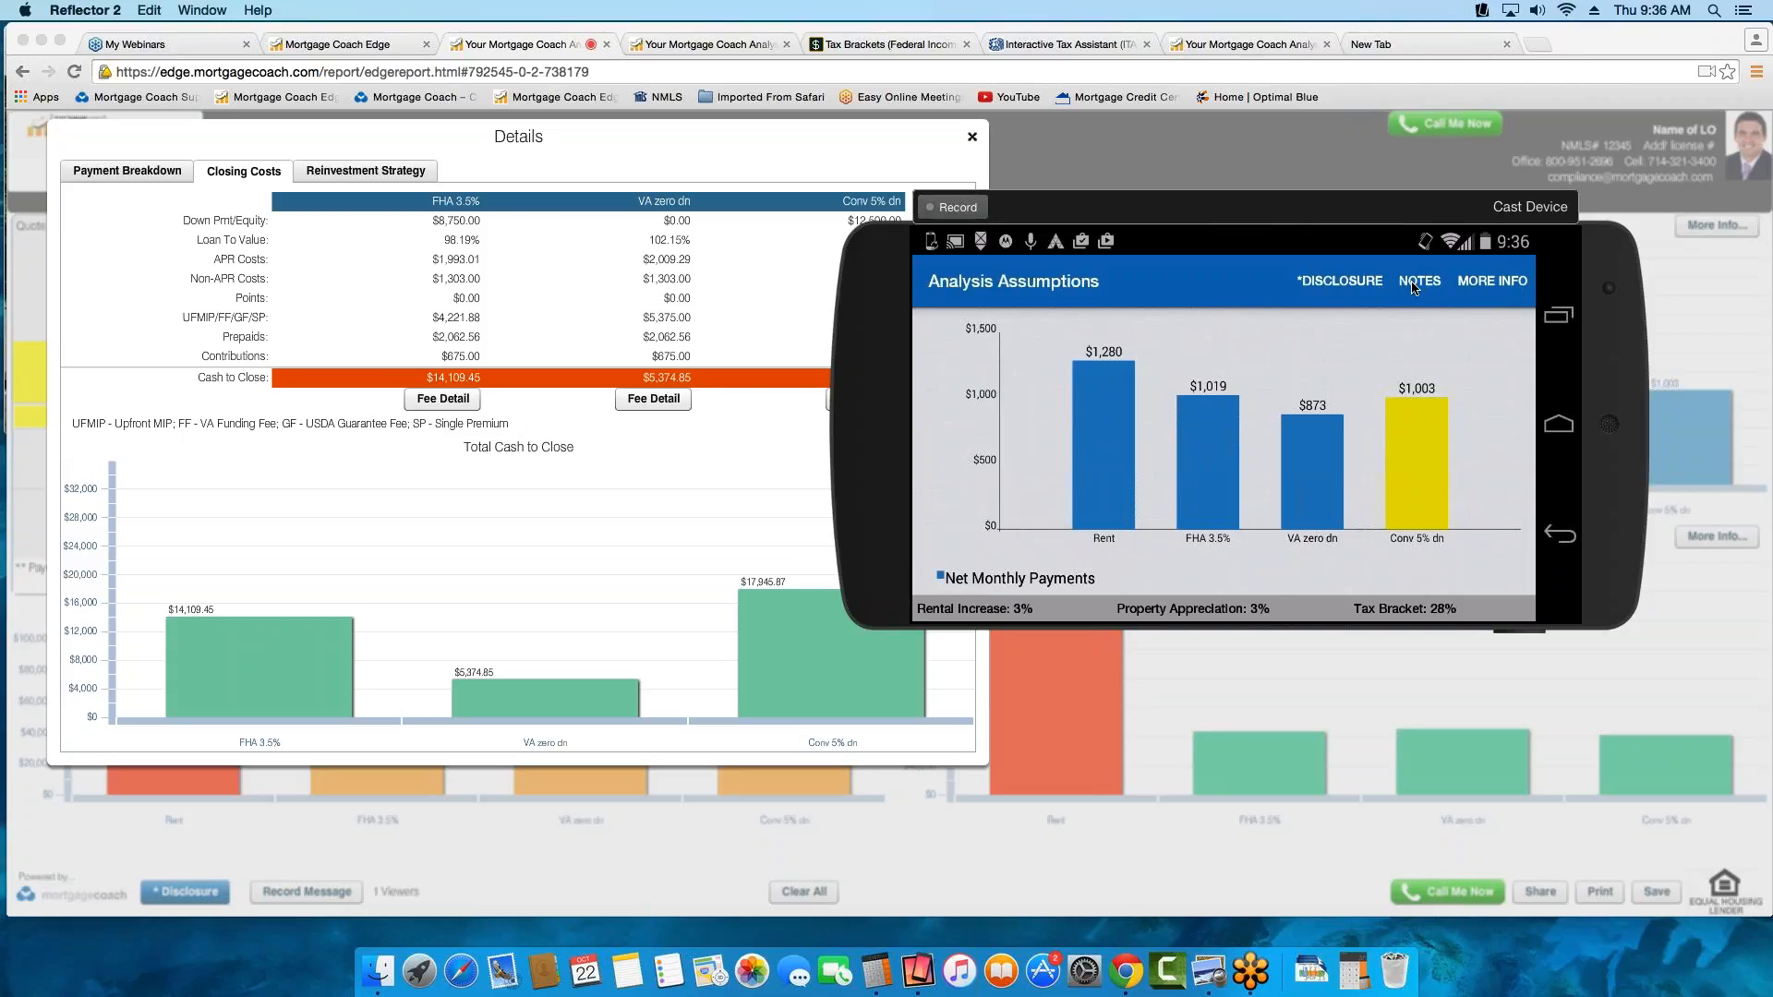
{"action": "left_click", "coordinate": [1413, 286]}
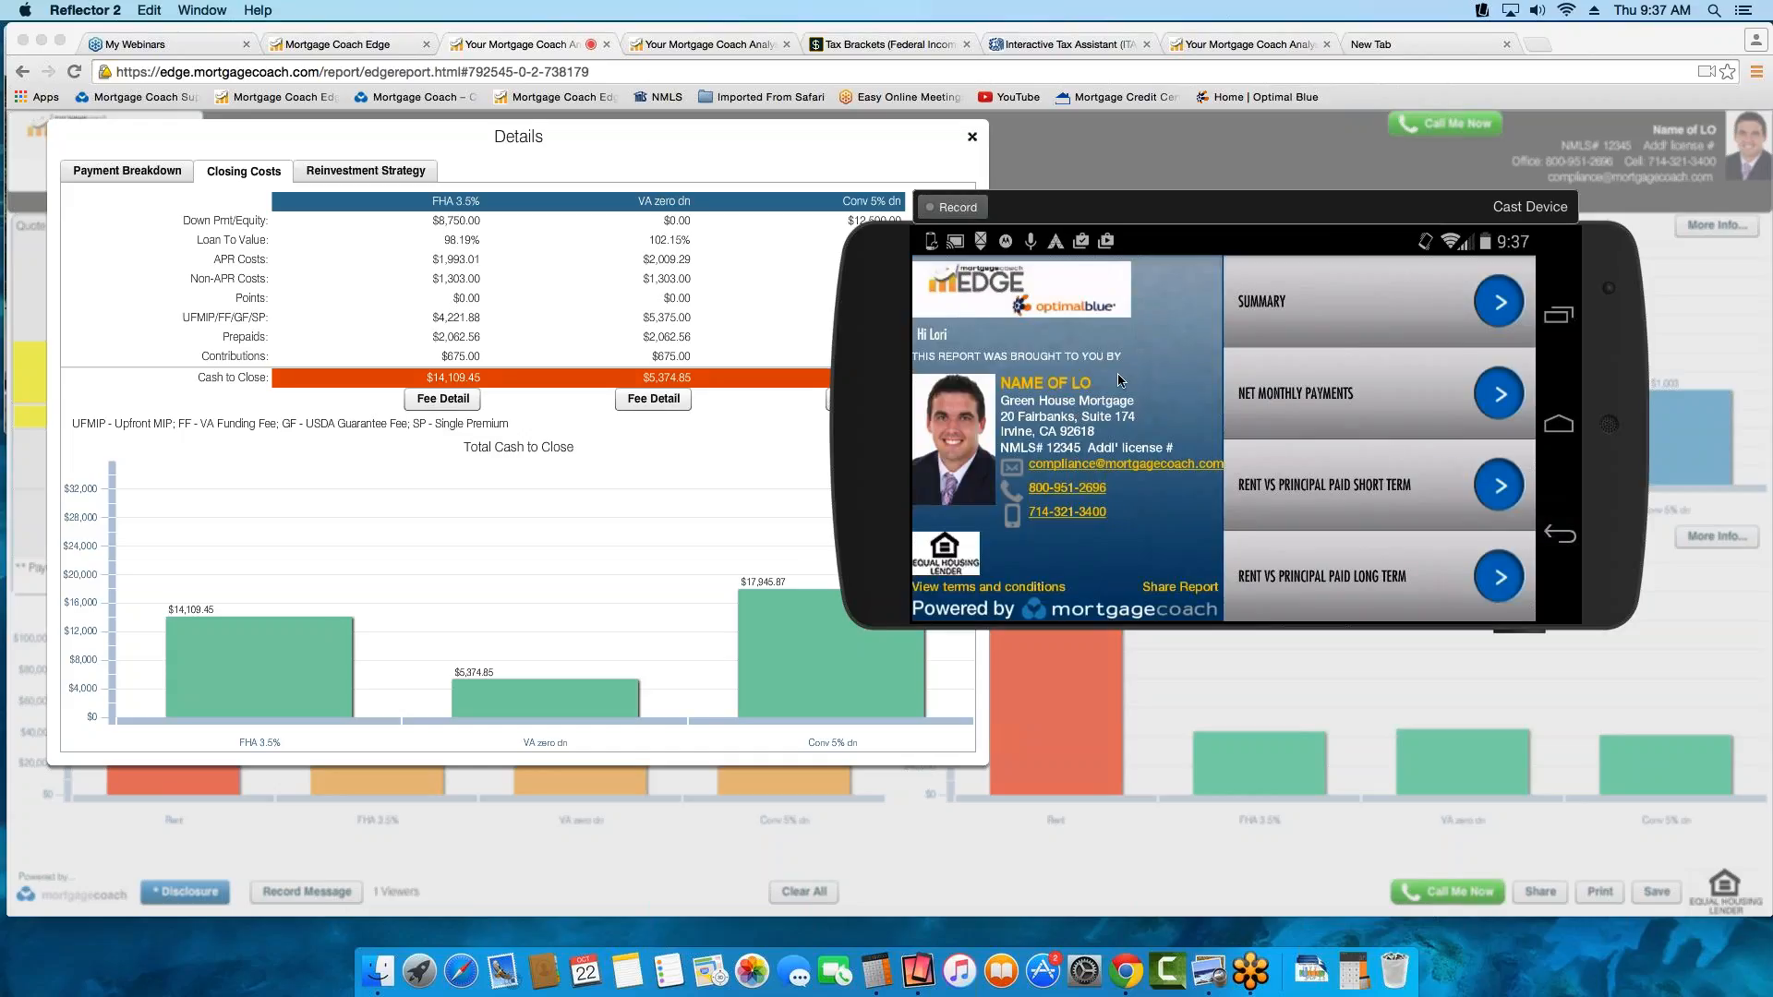
Open the Mortgage Coach professional login on the mirrored phone and sign in with the account e-mail and password
{"action": "left_click_drag", "start_coordinate": [1245, 213], "coordinate": [923, 179]}
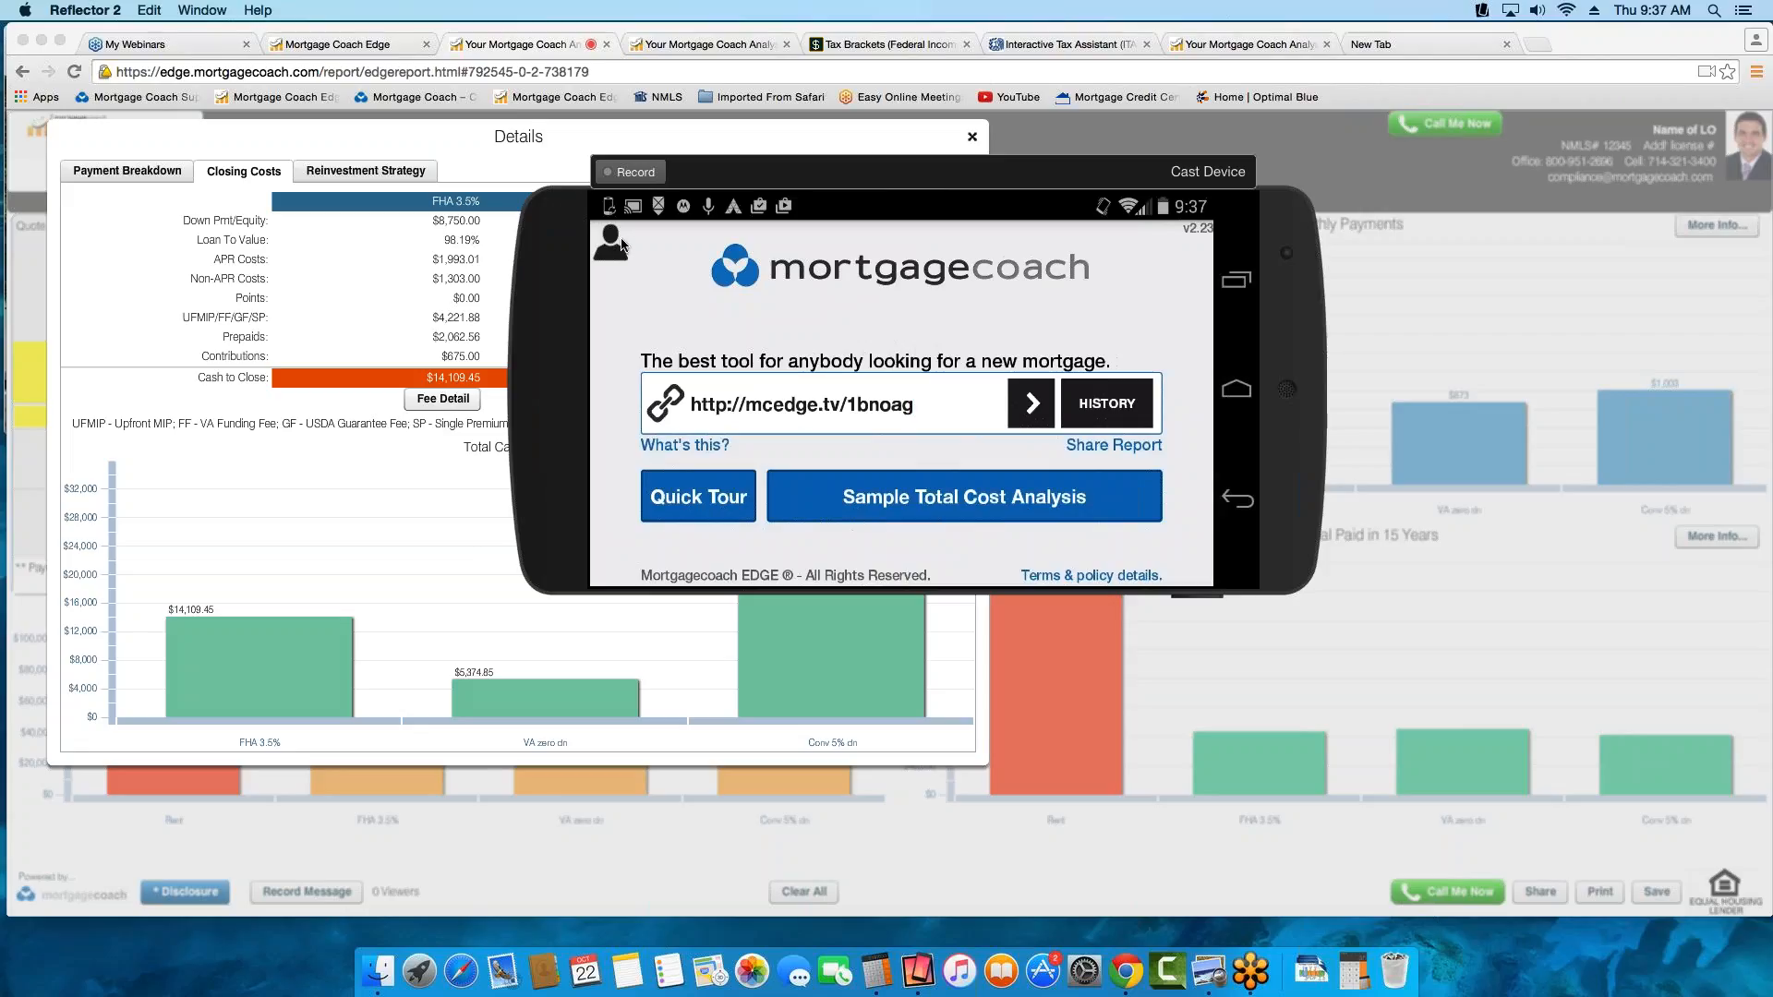
{"action": "left_click", "coordinate": [621, 245]}
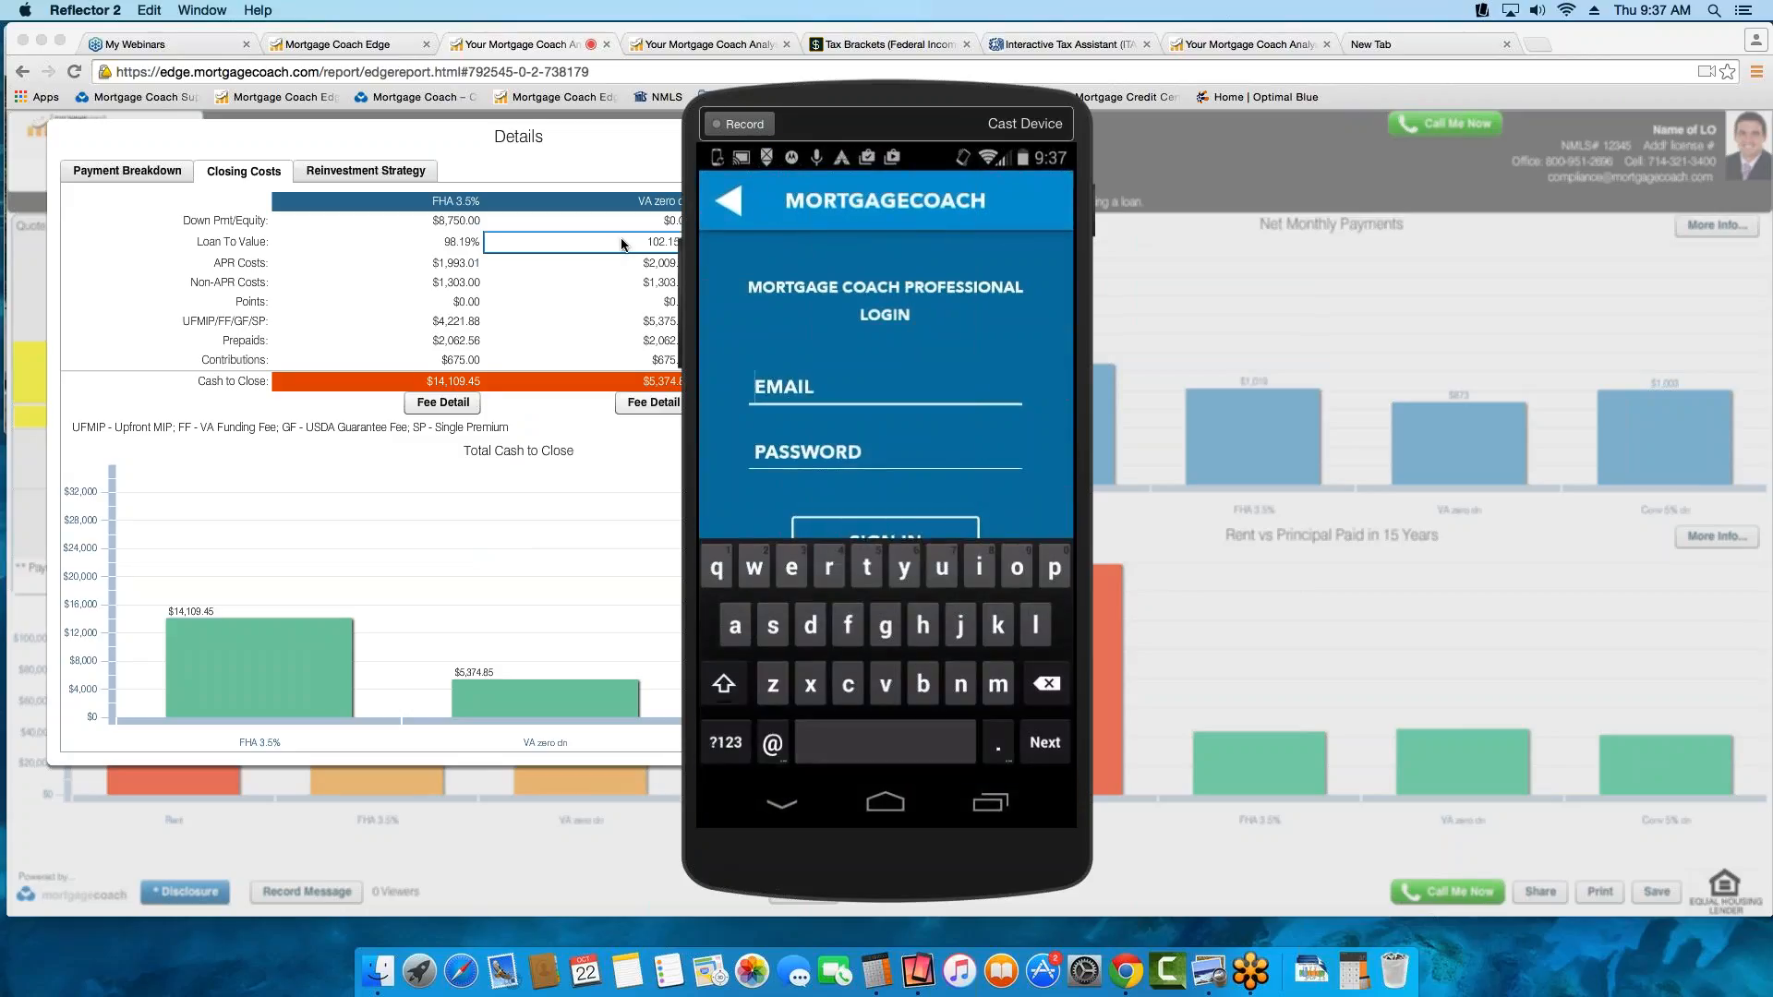
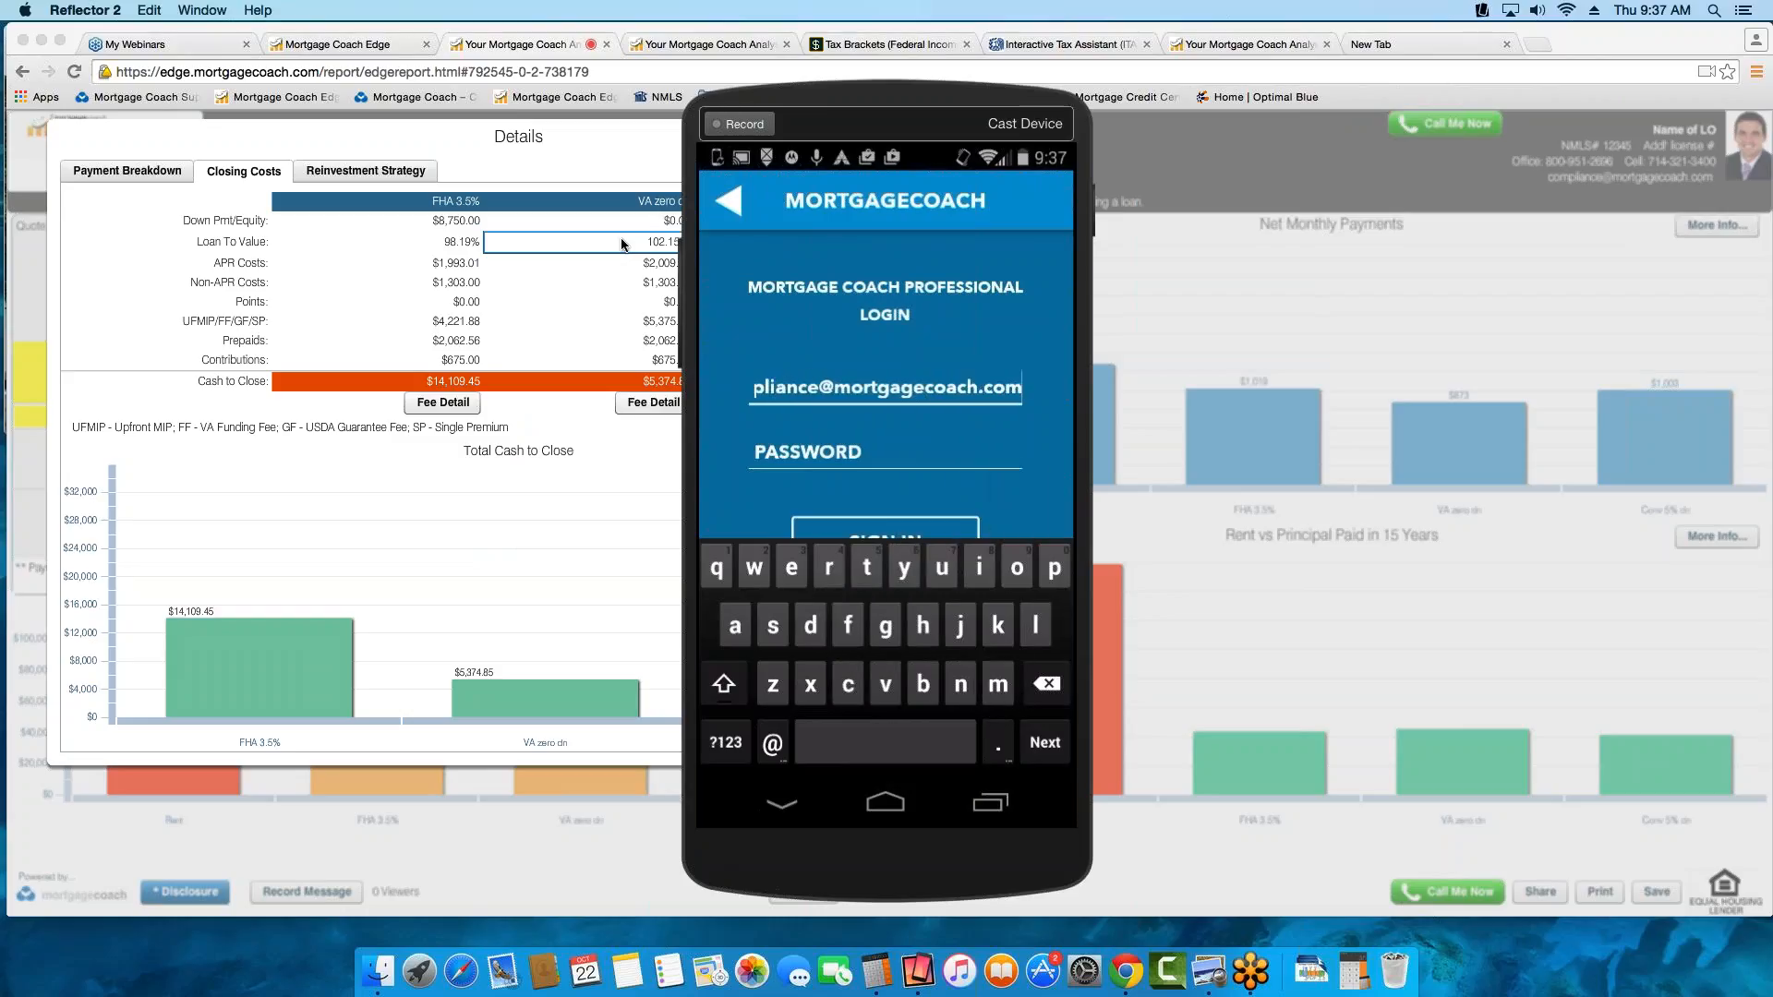
{"action": "key", "text": "Tab"}
{"action": "type", "text": "pass"}
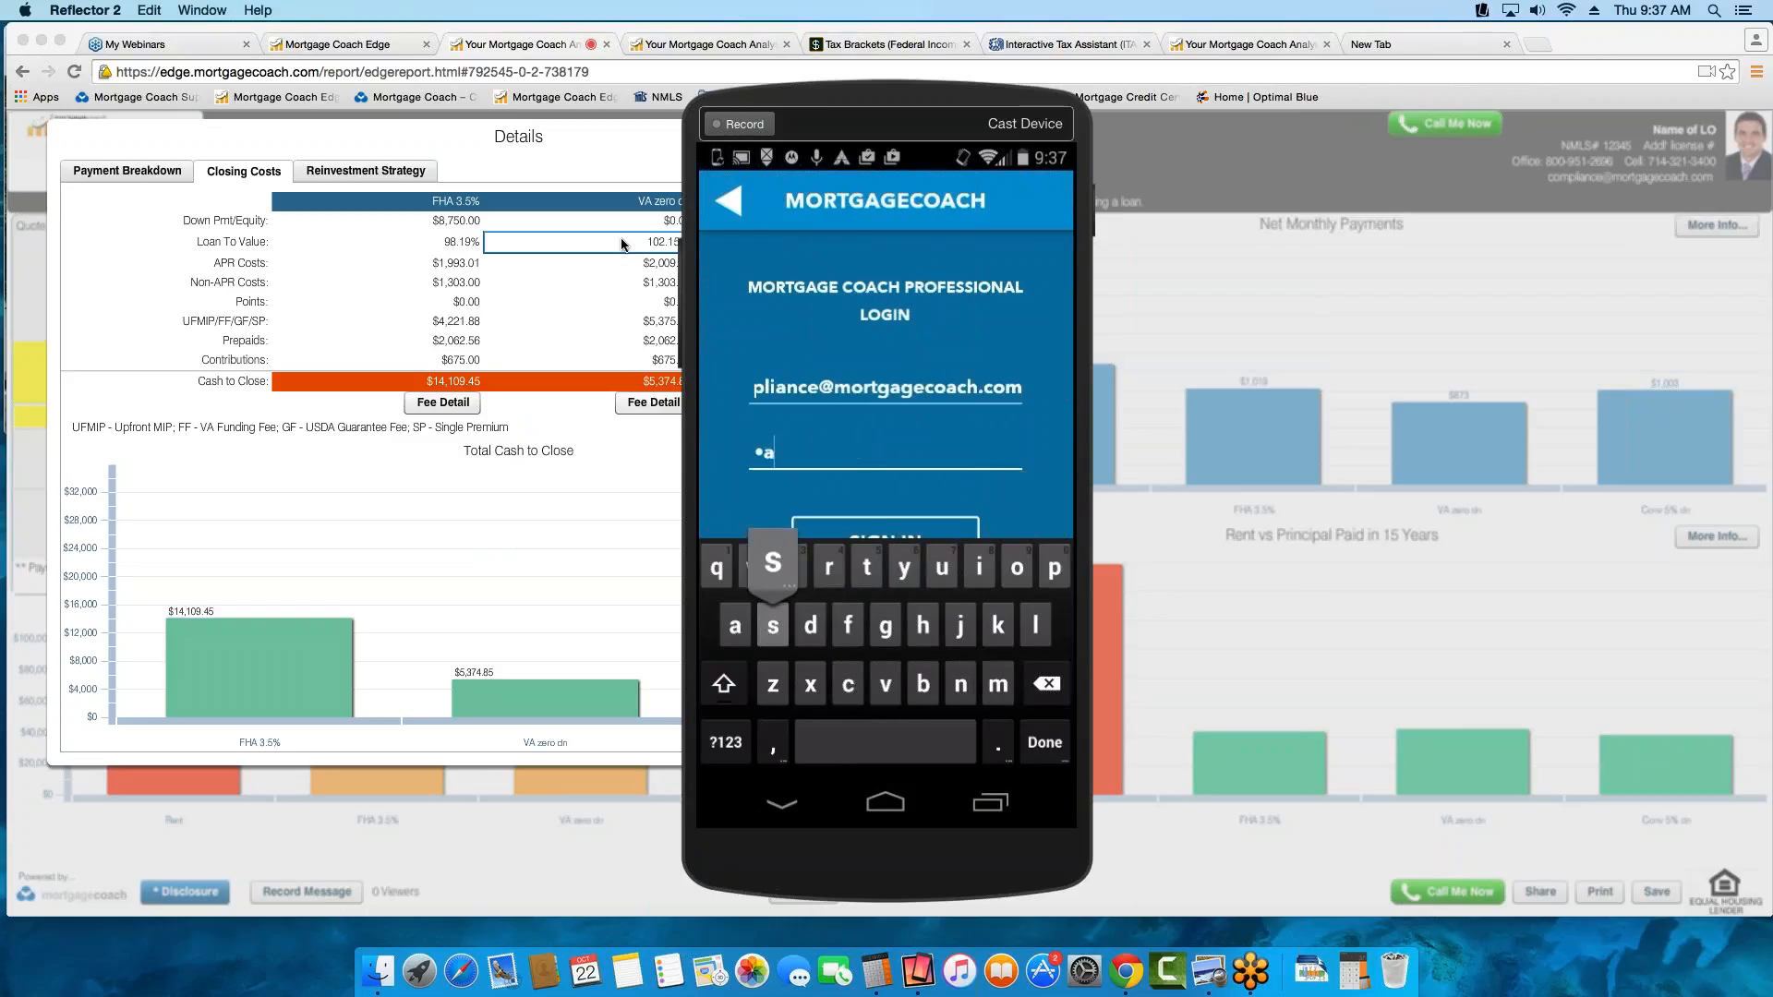
{"action": "type", "text": "123"}
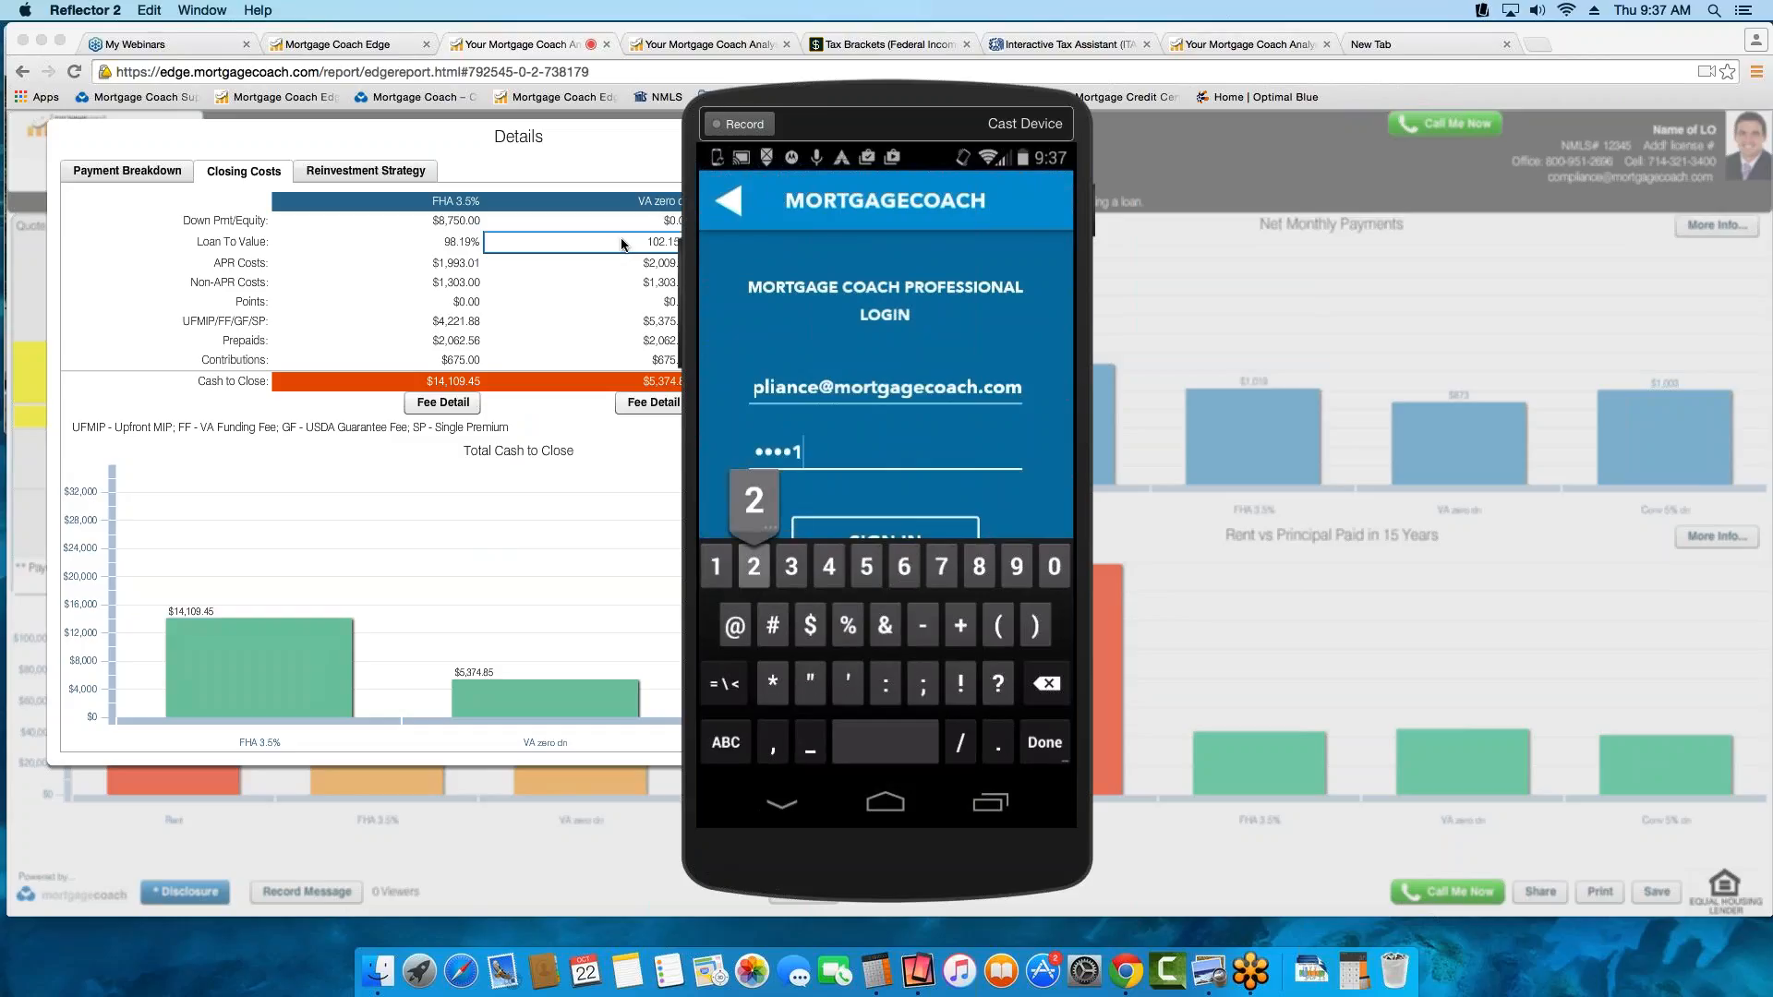
{"action": "left_click", "coordinate": [913, 386]}
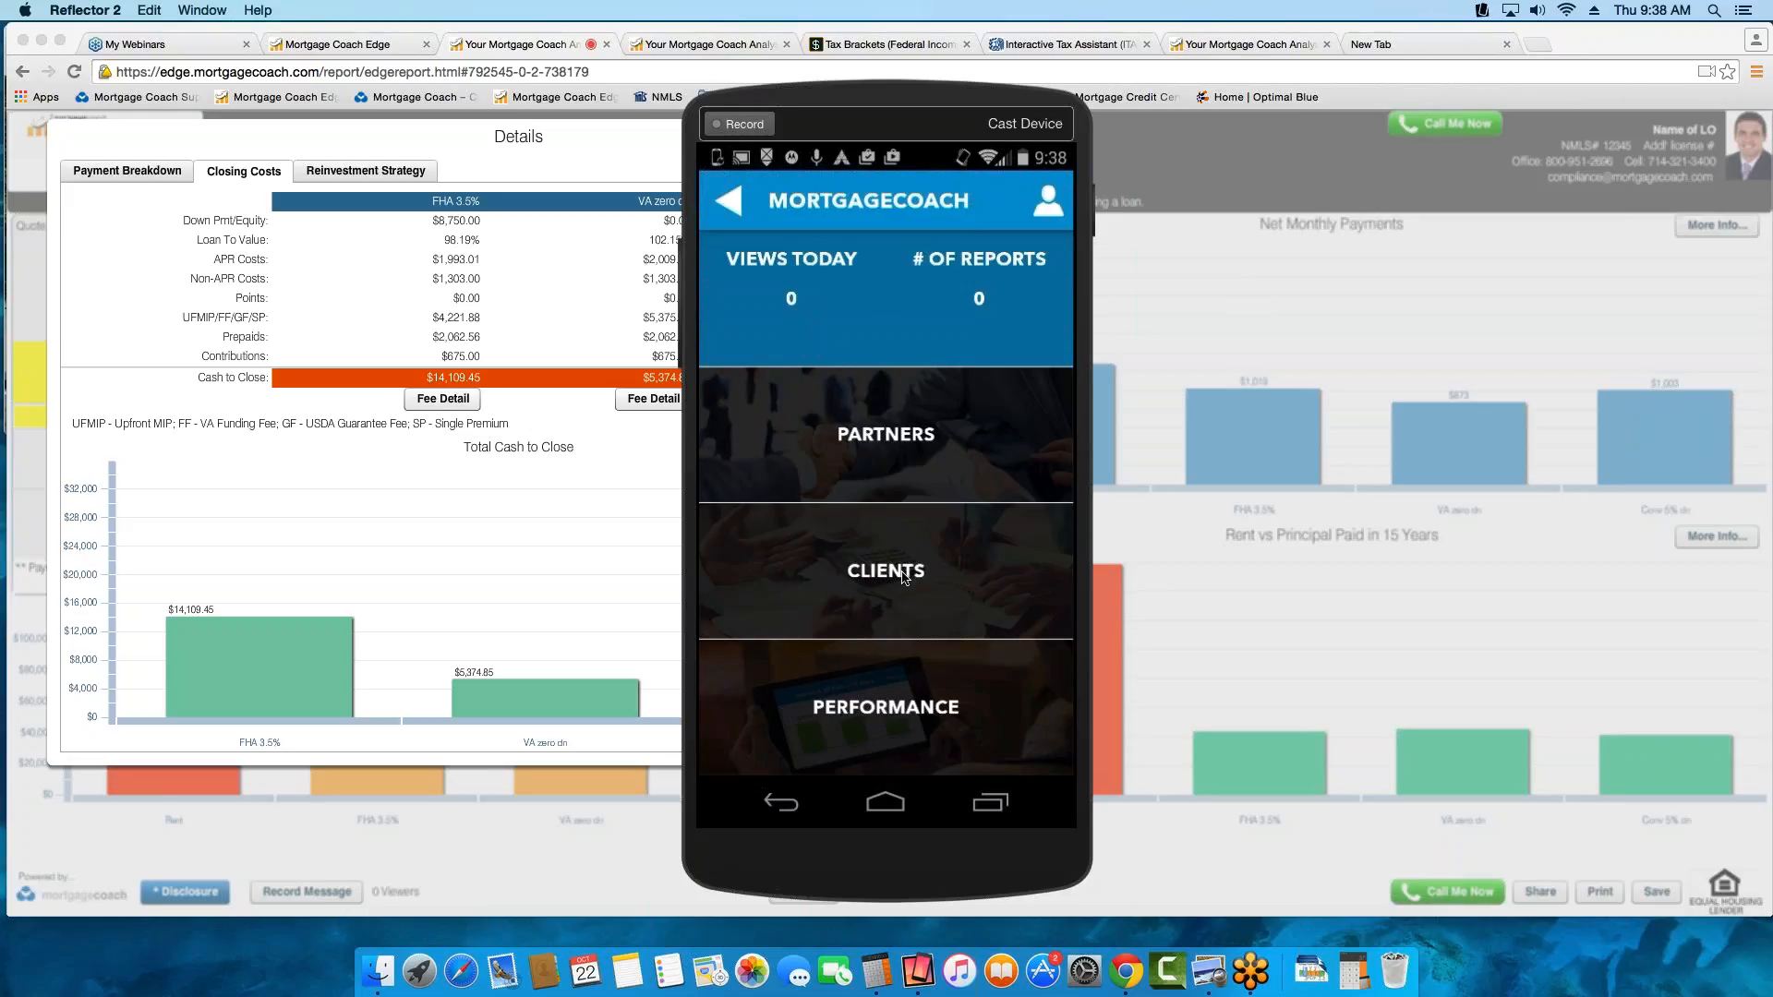
From the phone app's client list, start a video for the most recent client's Rent Vs. Own report and switch the camera
{"action": "left_click", "coordinate": [876, 554]}
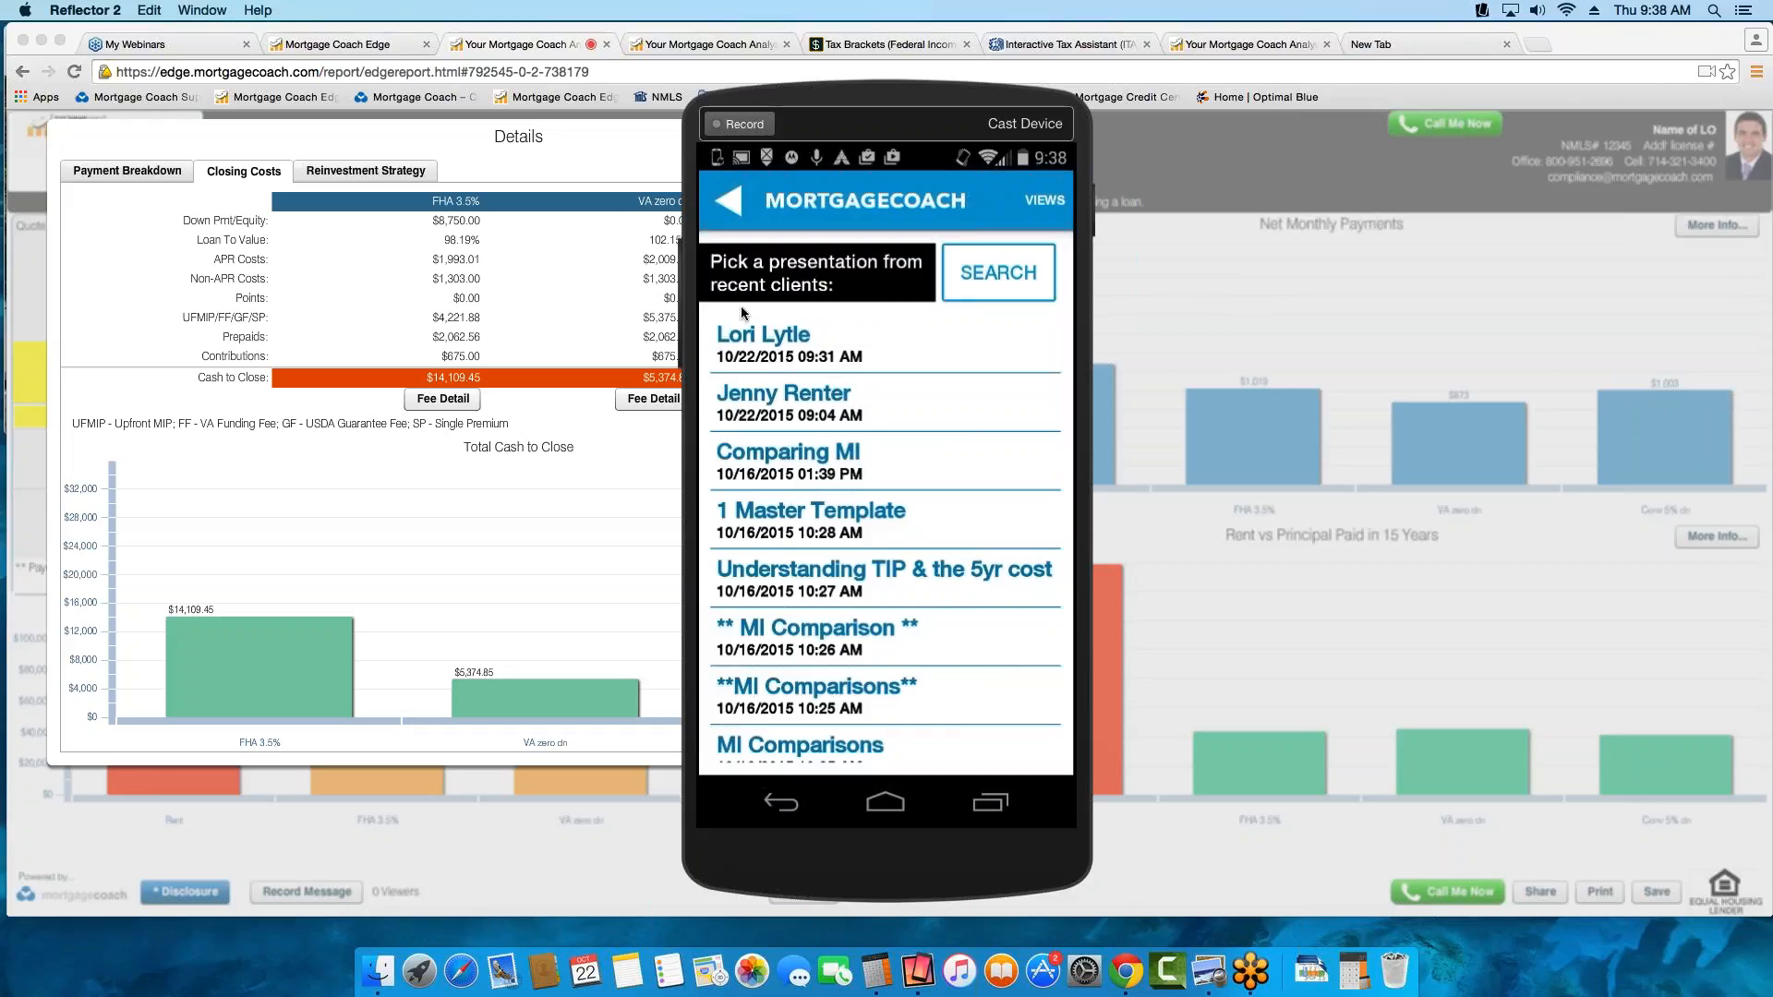
{"action": "left_click", "coordinate": [792, 341]}
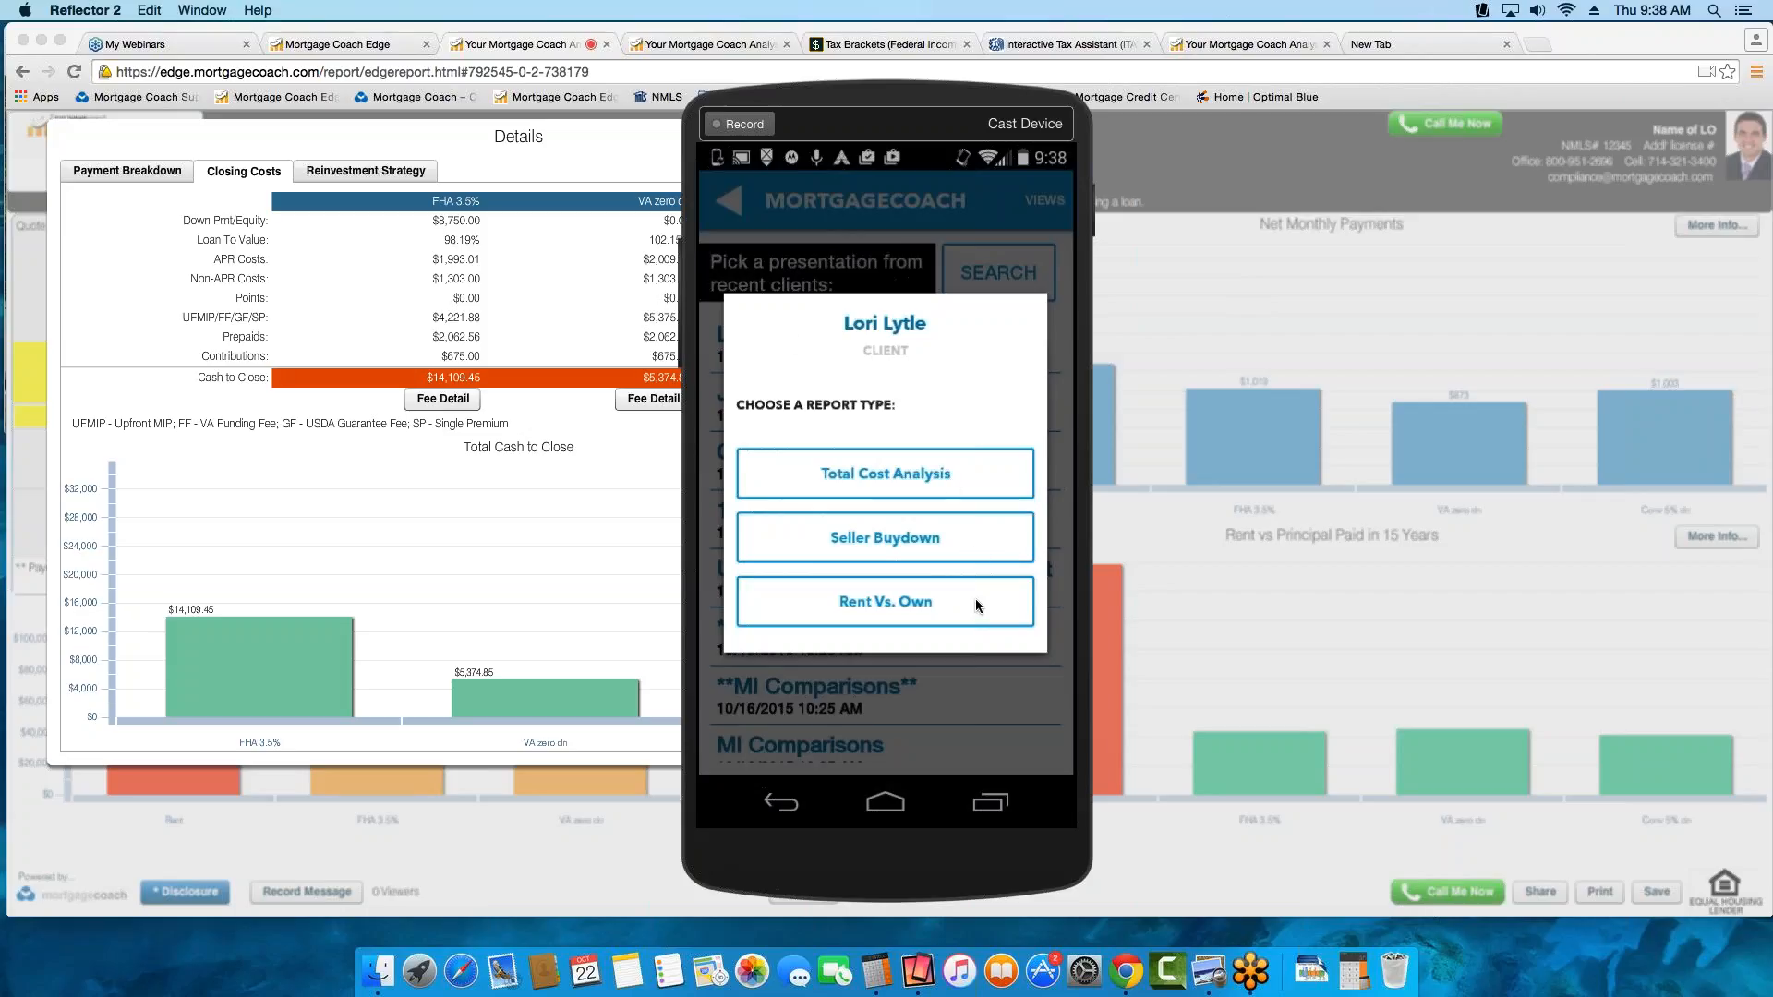
{"action": "left_click", "coordinate": [808, 594]}
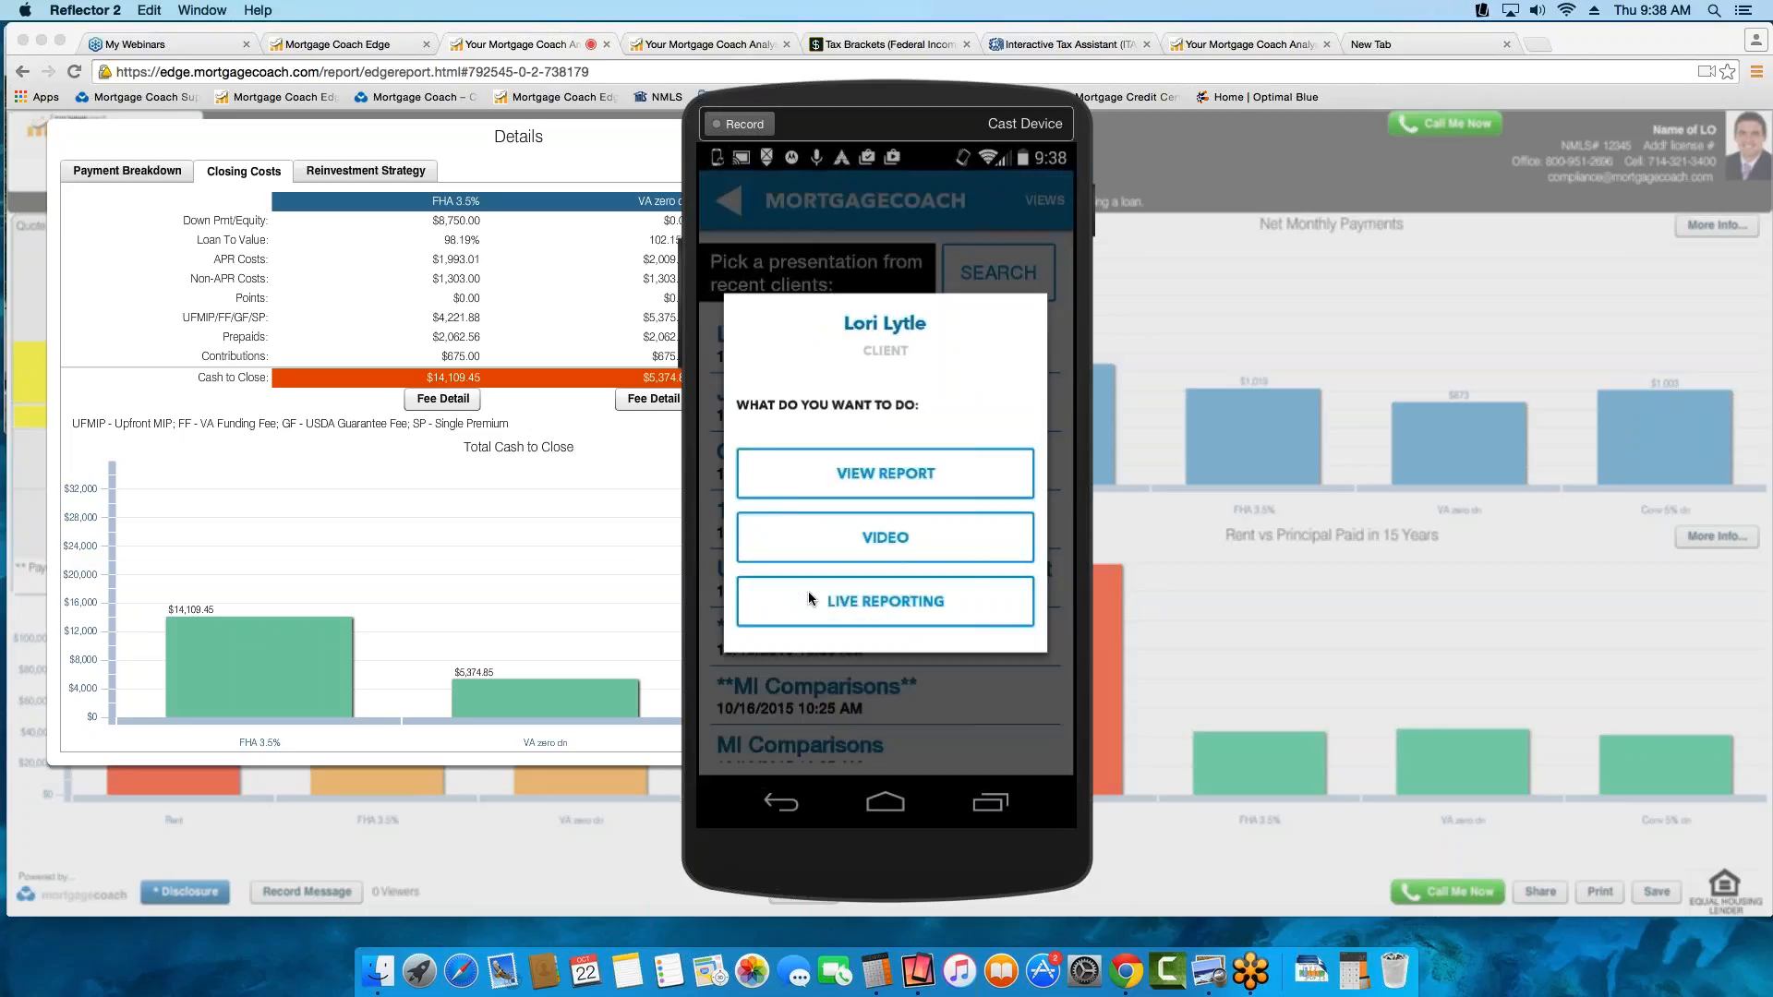
{"action": "left_click", "coordinate": [863, 538]}
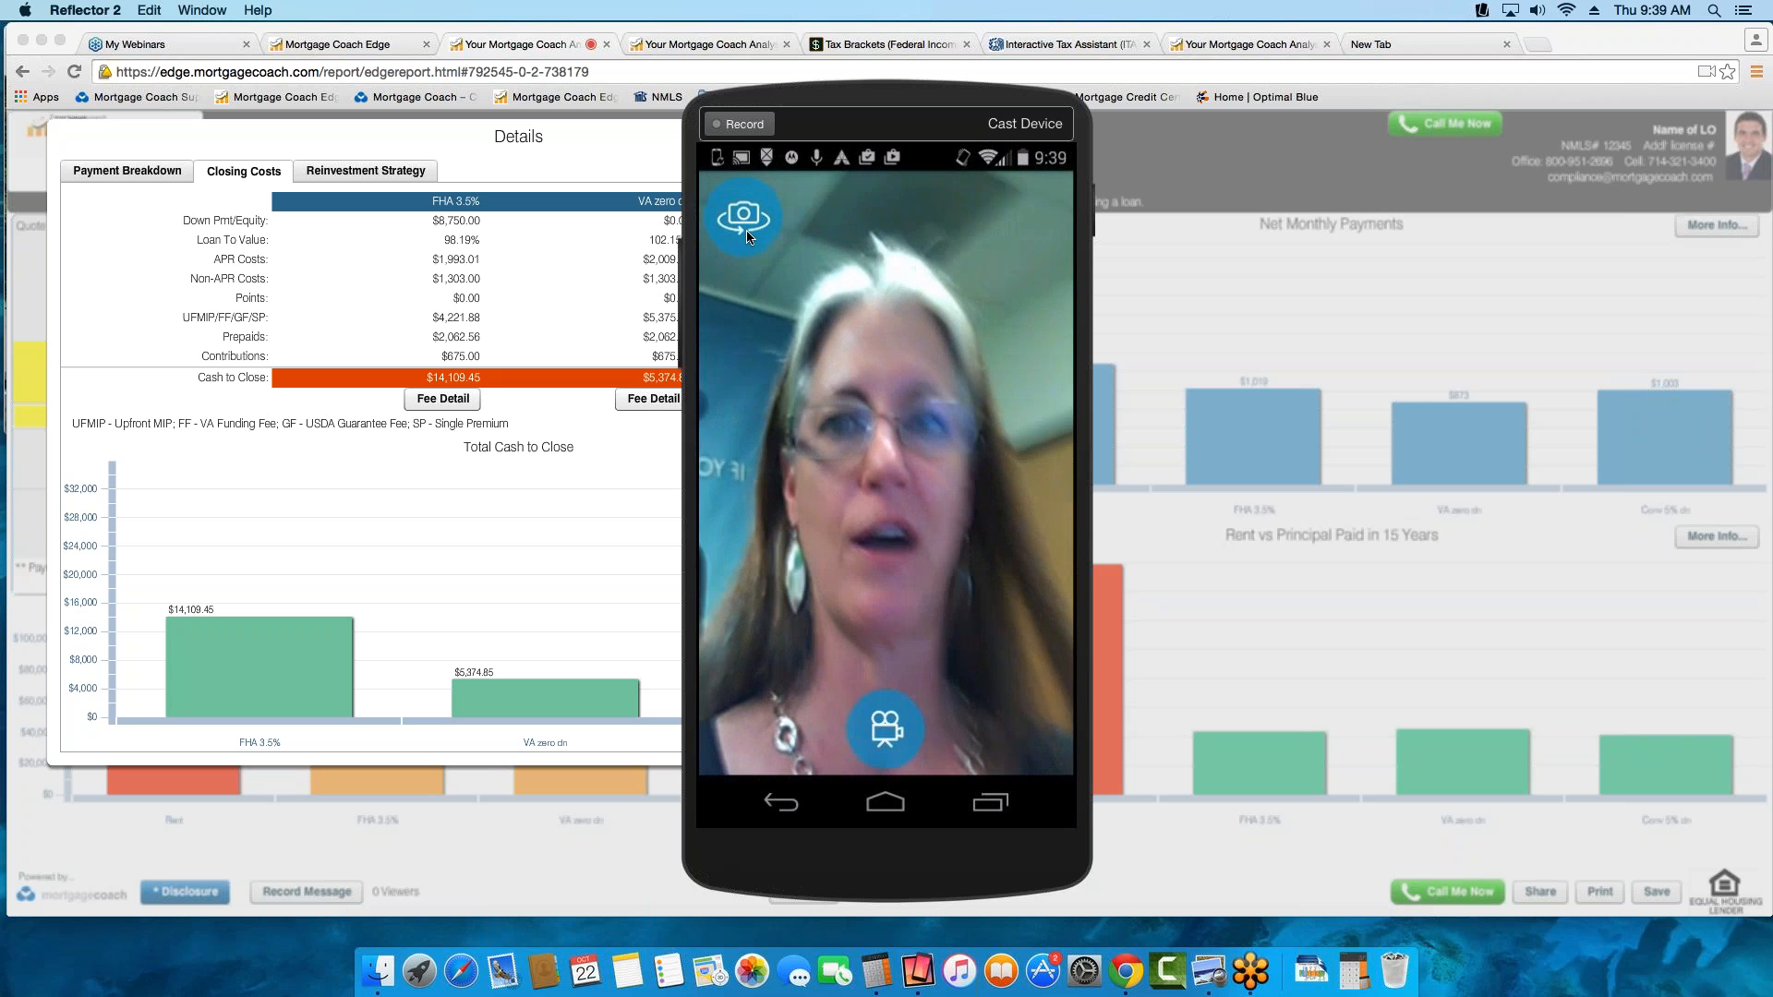
{"action": "left_click", "coordinate": [746, 237]}
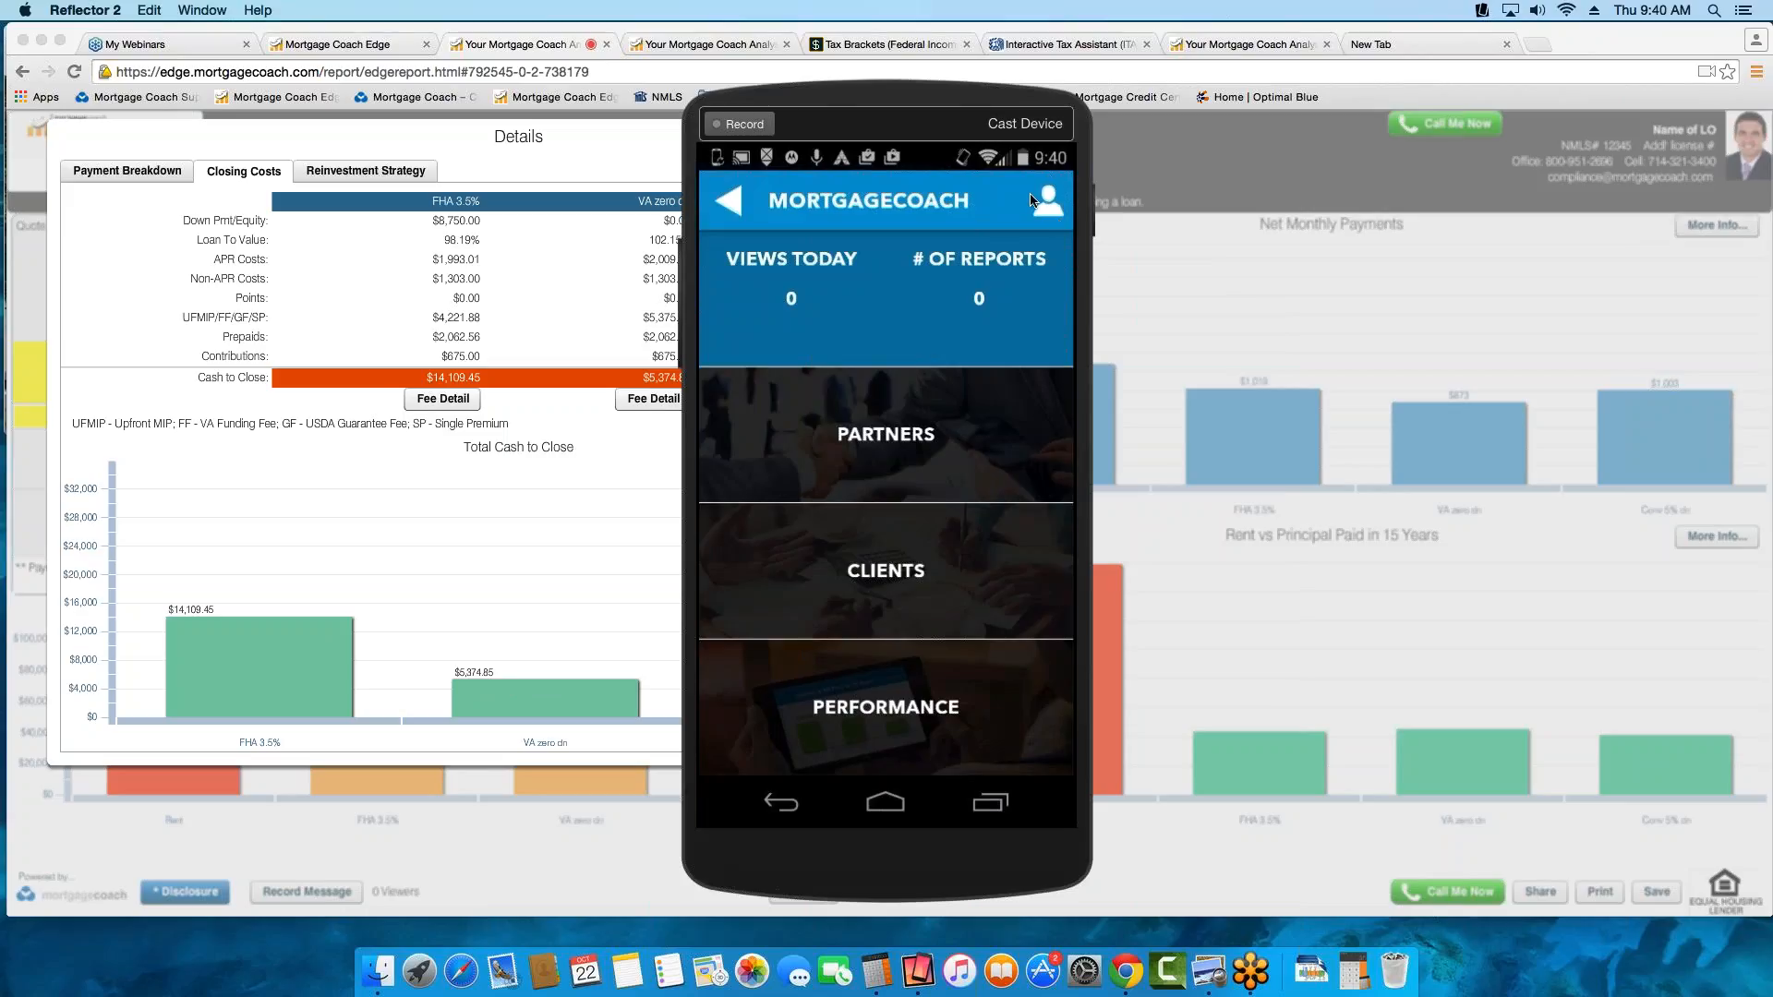
Open the phone app's user profile, toggle the prompt for album videos, and move the mirrored phone window off the report
{"action": "left_click", "coordinate": [1034, 200]}
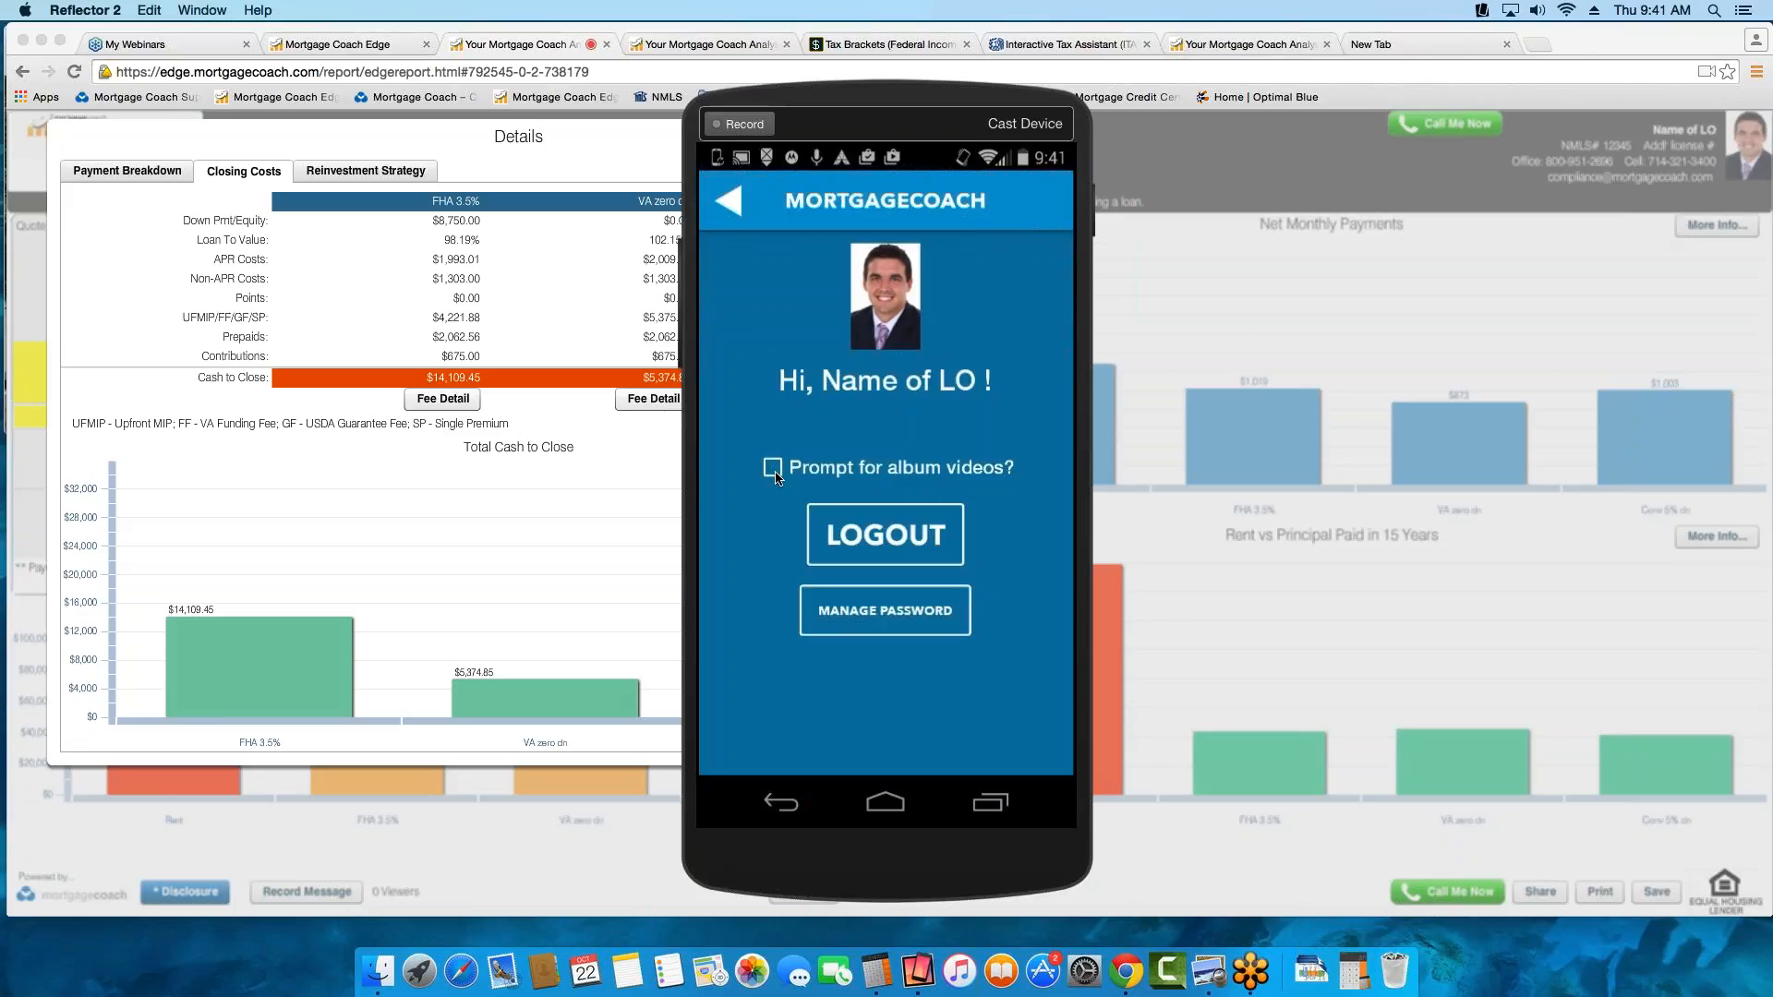
{"action": "left_click", "coordinate": [776, 477]}
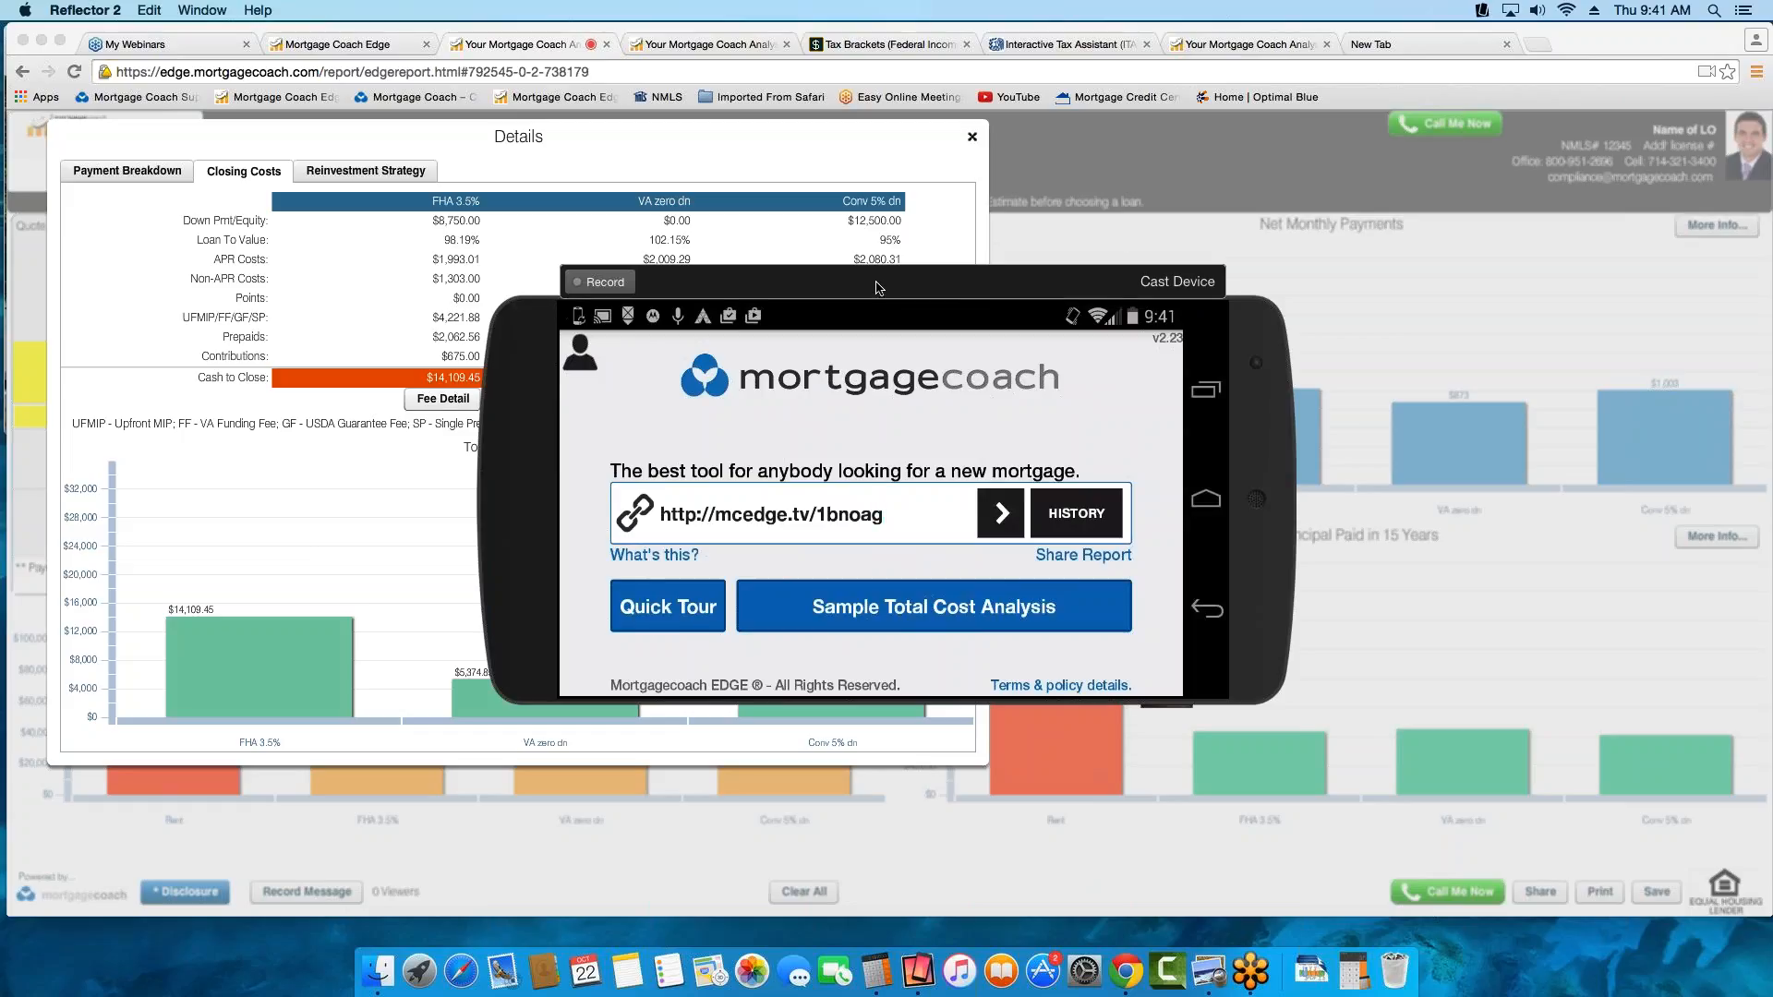
{"action": "left_click_drag", "start_coordinate": [877, 288], "coordinate": [1772, 289]}
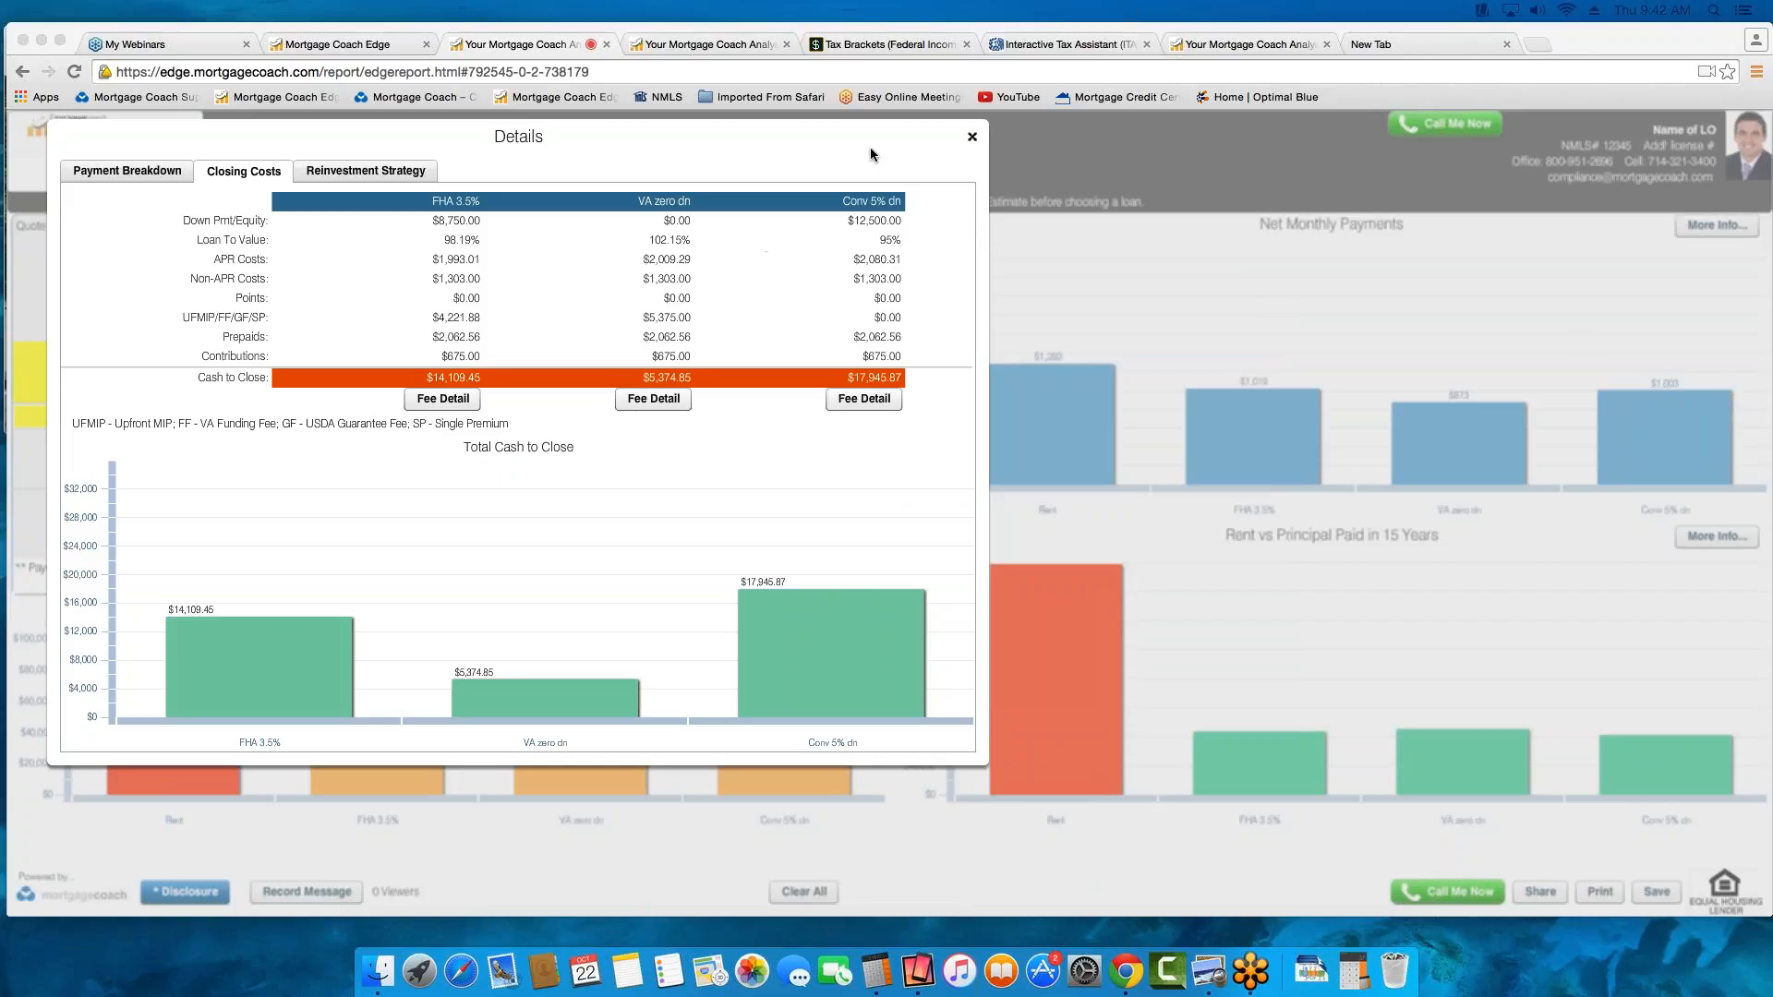
Close the Closing Costs details on the Rent vs. Own report and dismiss the Report Link dialog in the Edge setup
{"action": "left_click", "coordinate": [972, 138]}
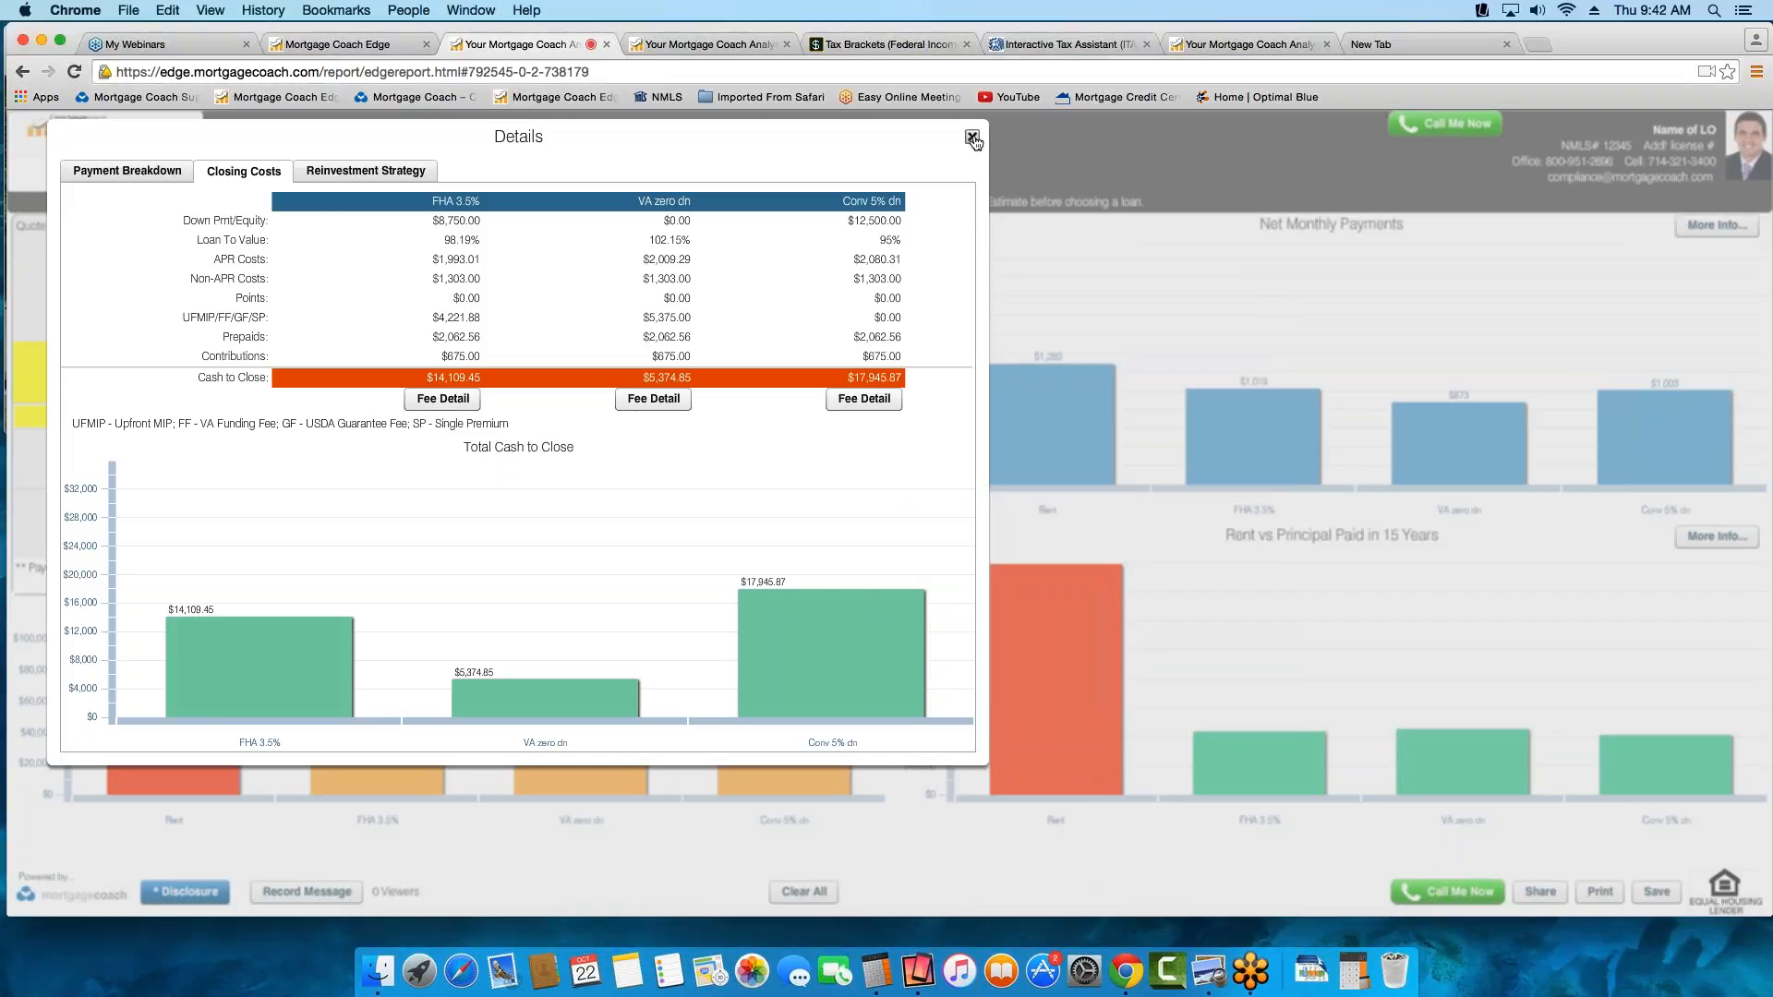
{"action": "left_click", "coordinate": [972, 138]}
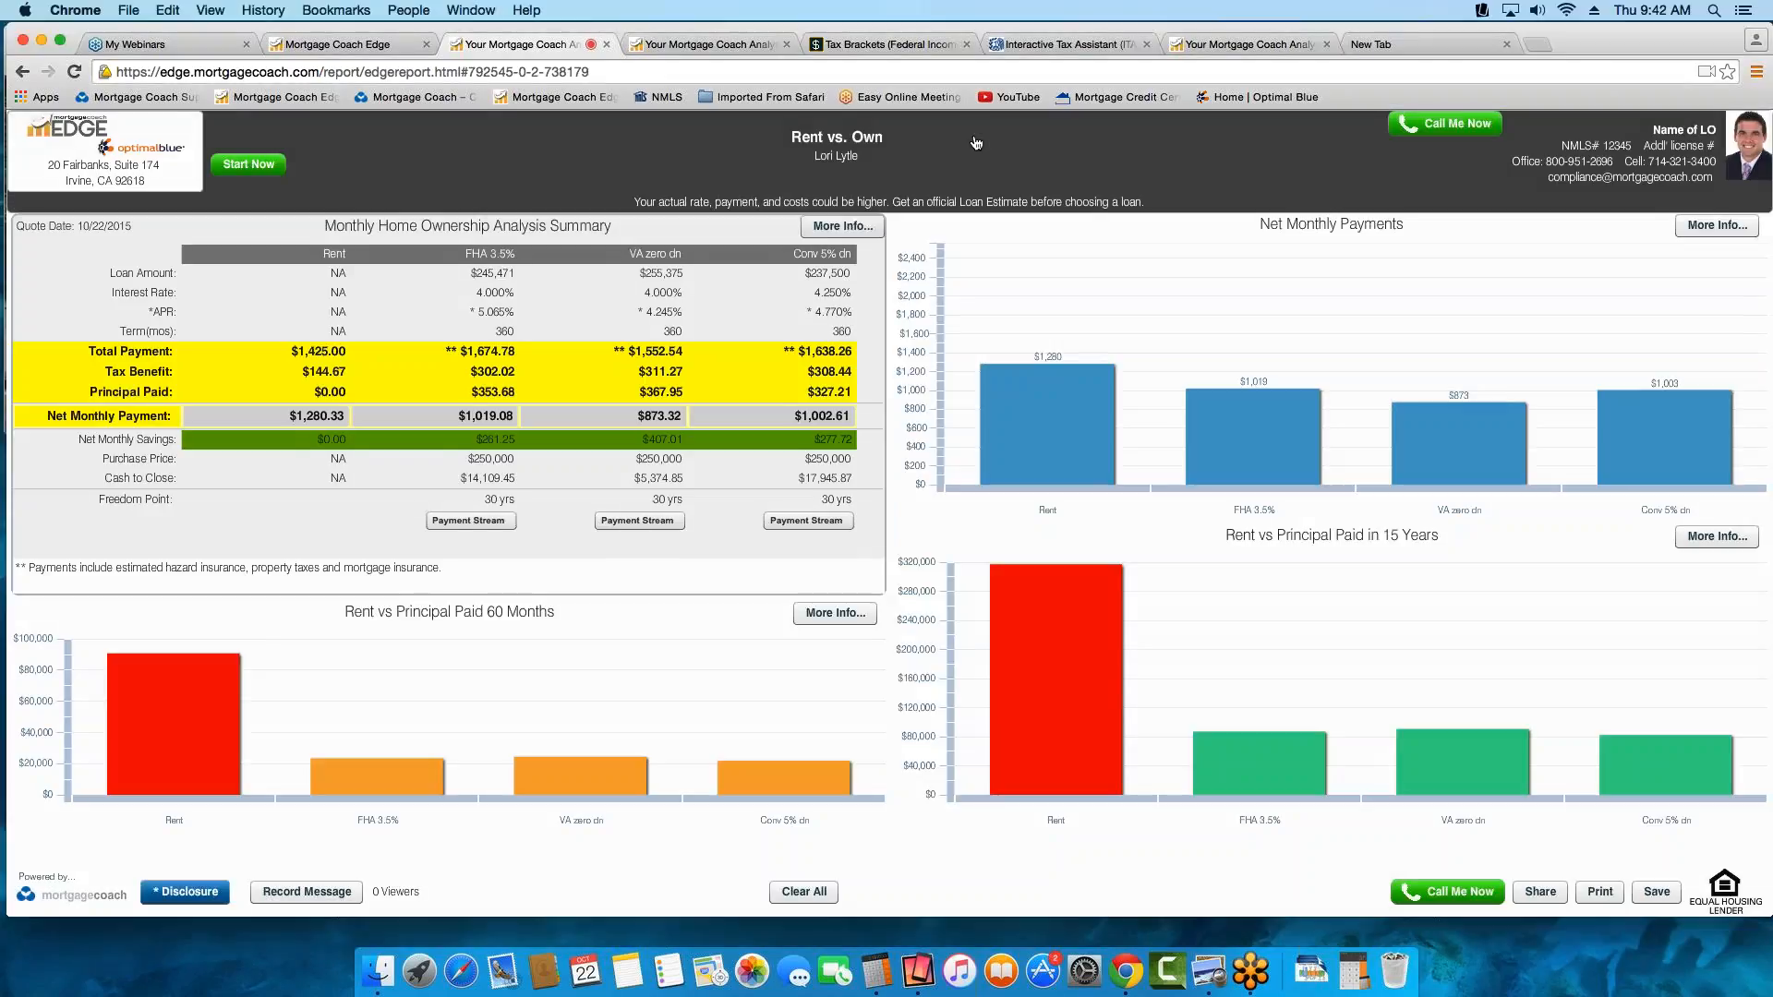
{"action": "left_click", "coordinate": [360, 47]}
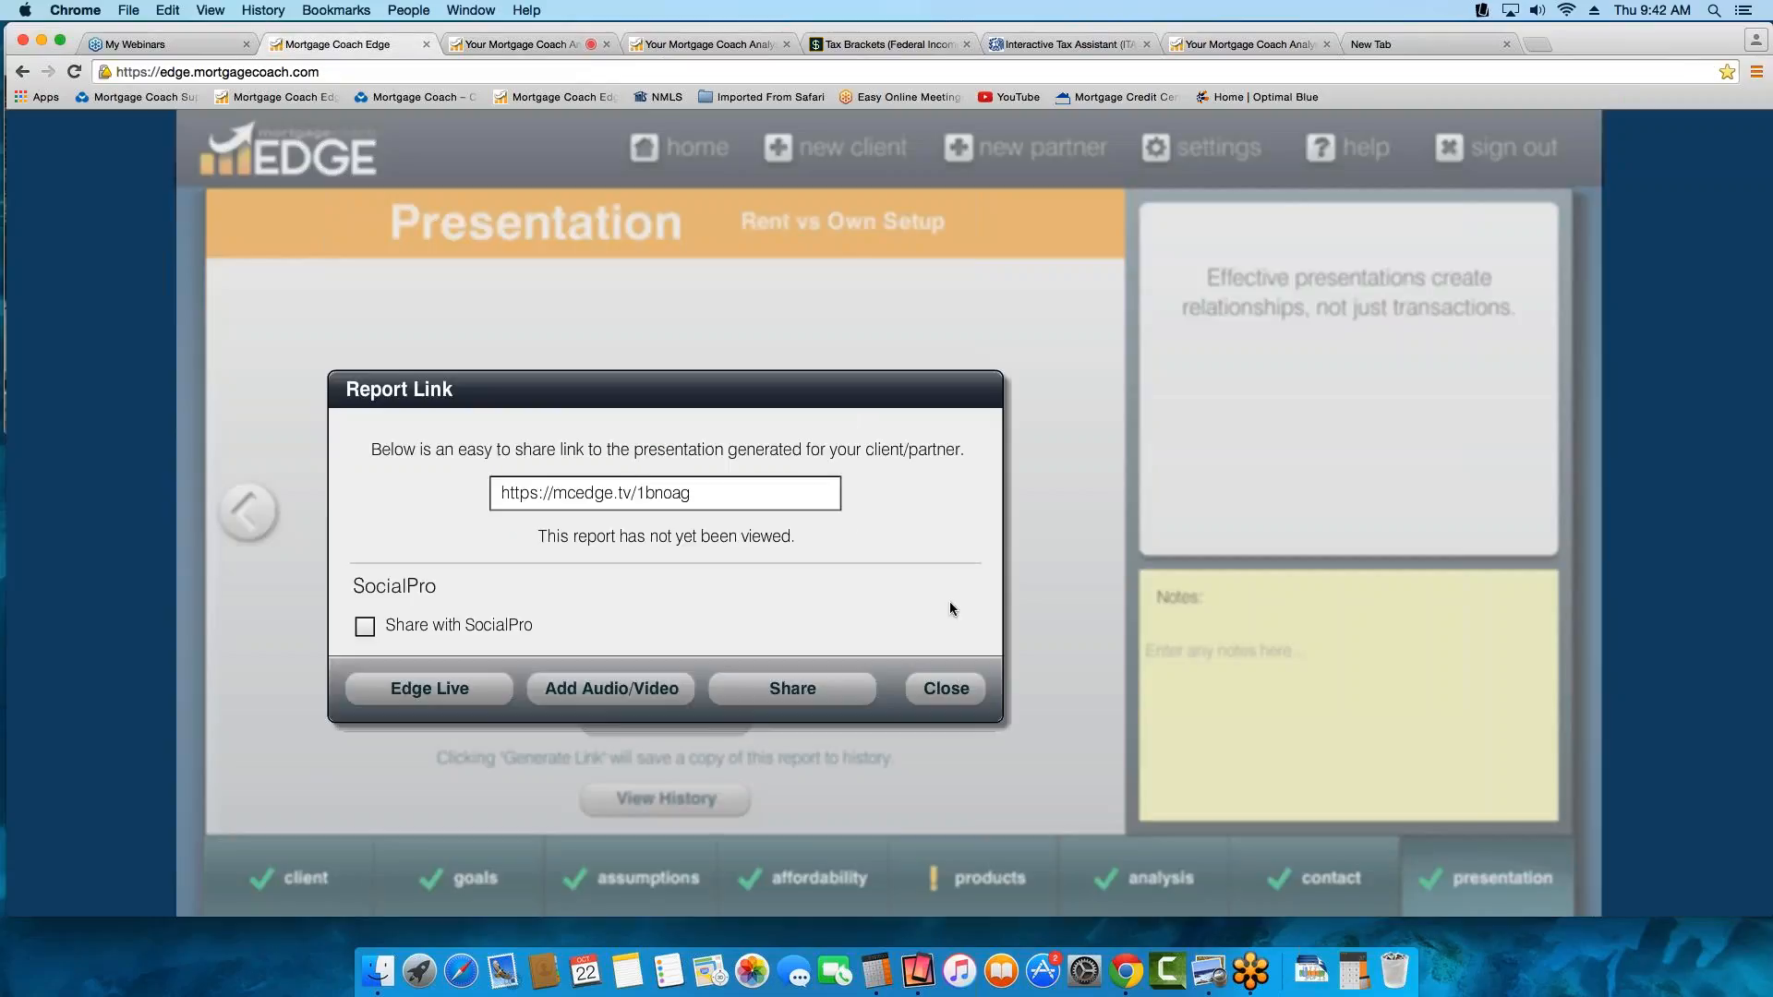
{"action": "left_click", "coordinate": [946, 688]}
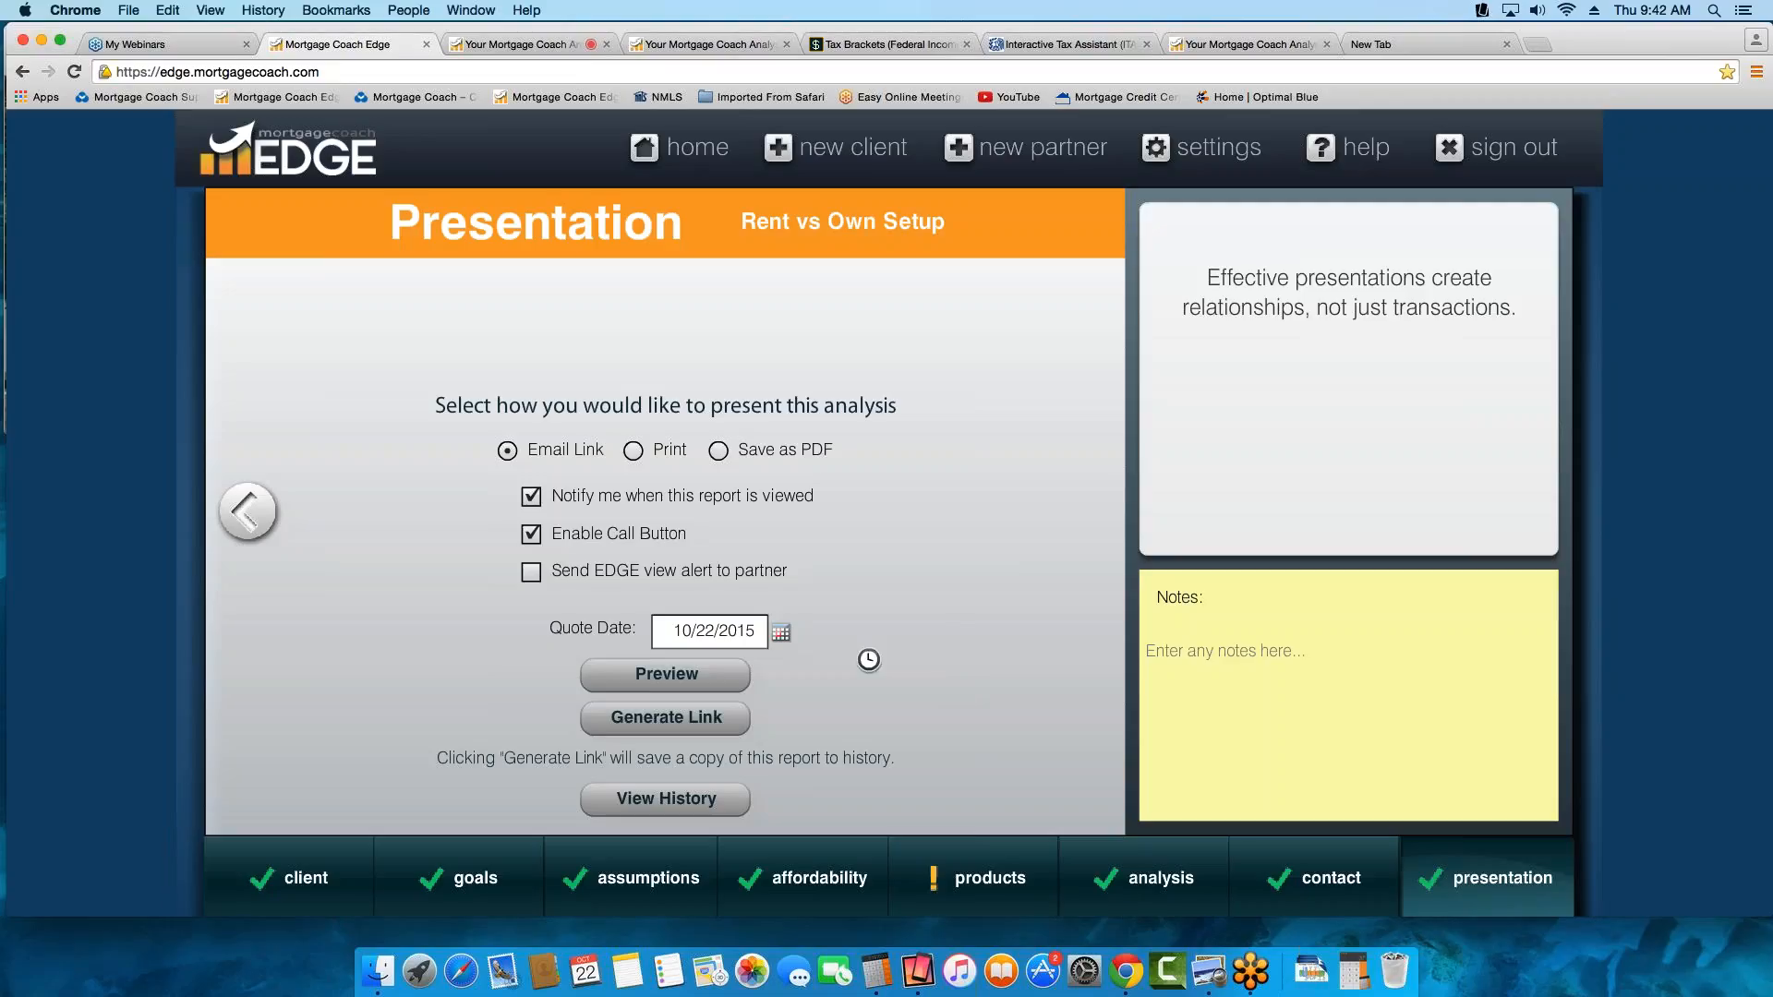
Change the client's housing status to Own and go to the presentation preview setup
{"action": "left_click", "coordinate": [269, 880]}
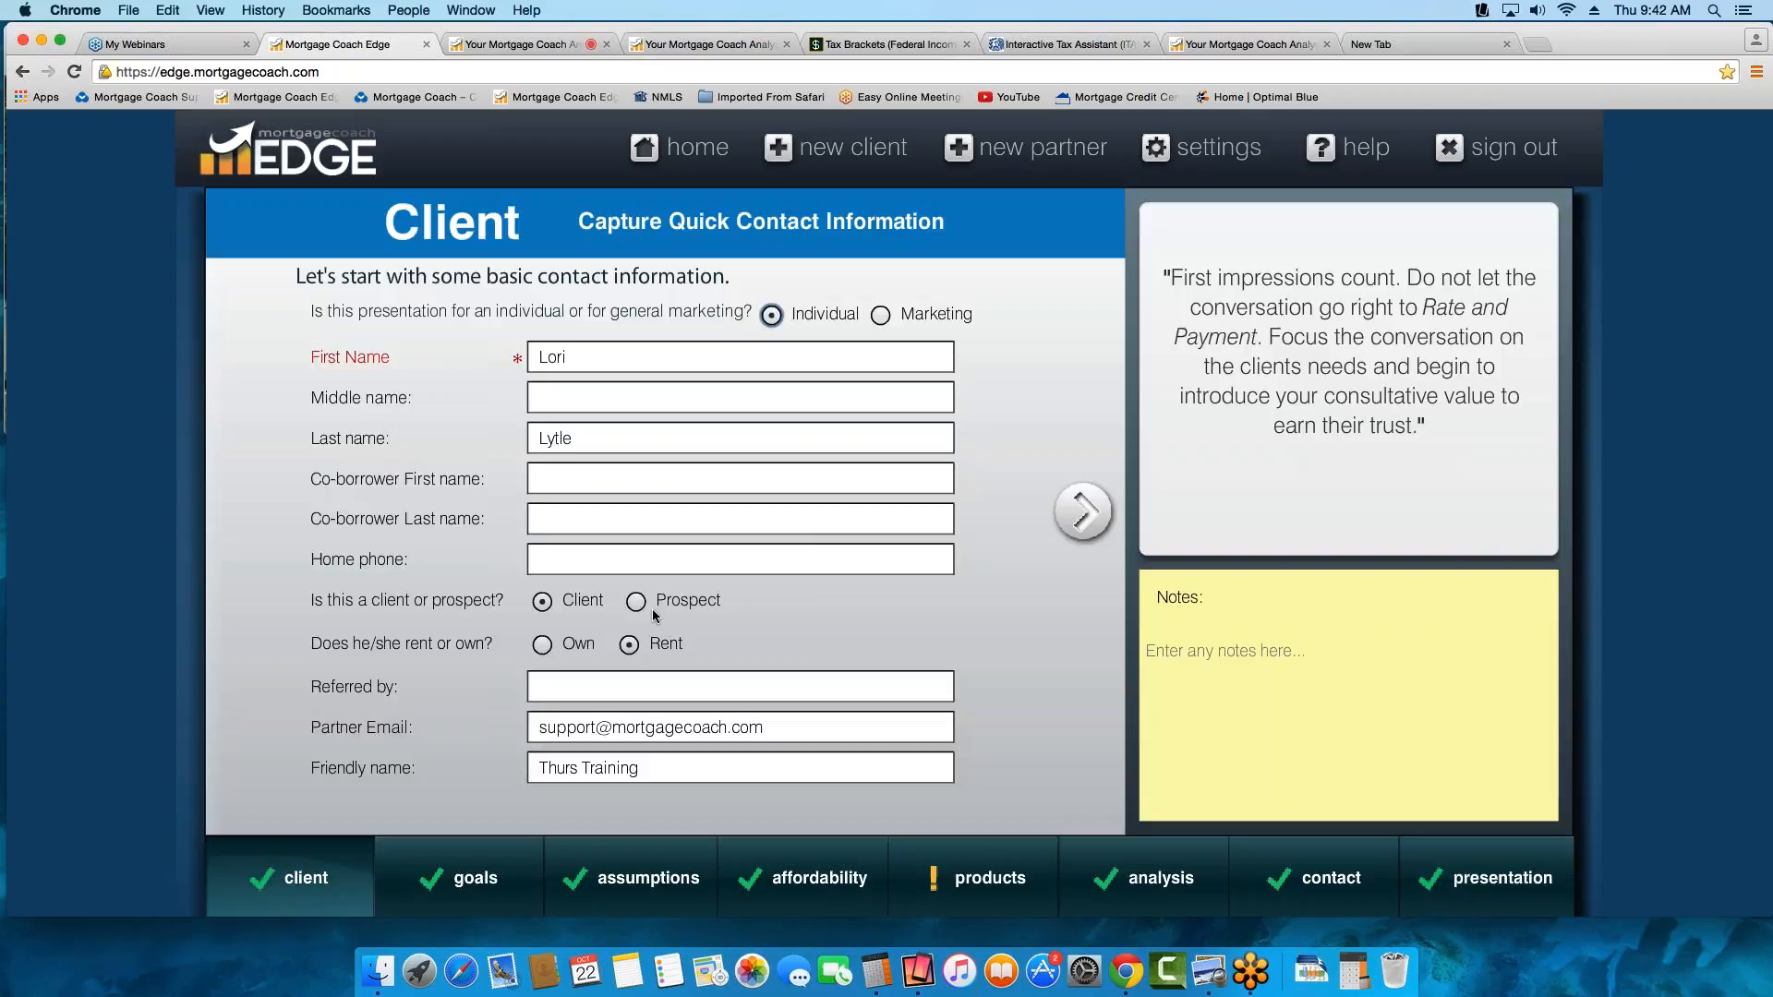
{"action": "left_click", "coordinate": [570, 647]}
{"action": "mouse_move", "coordinate": [1475, 858]}
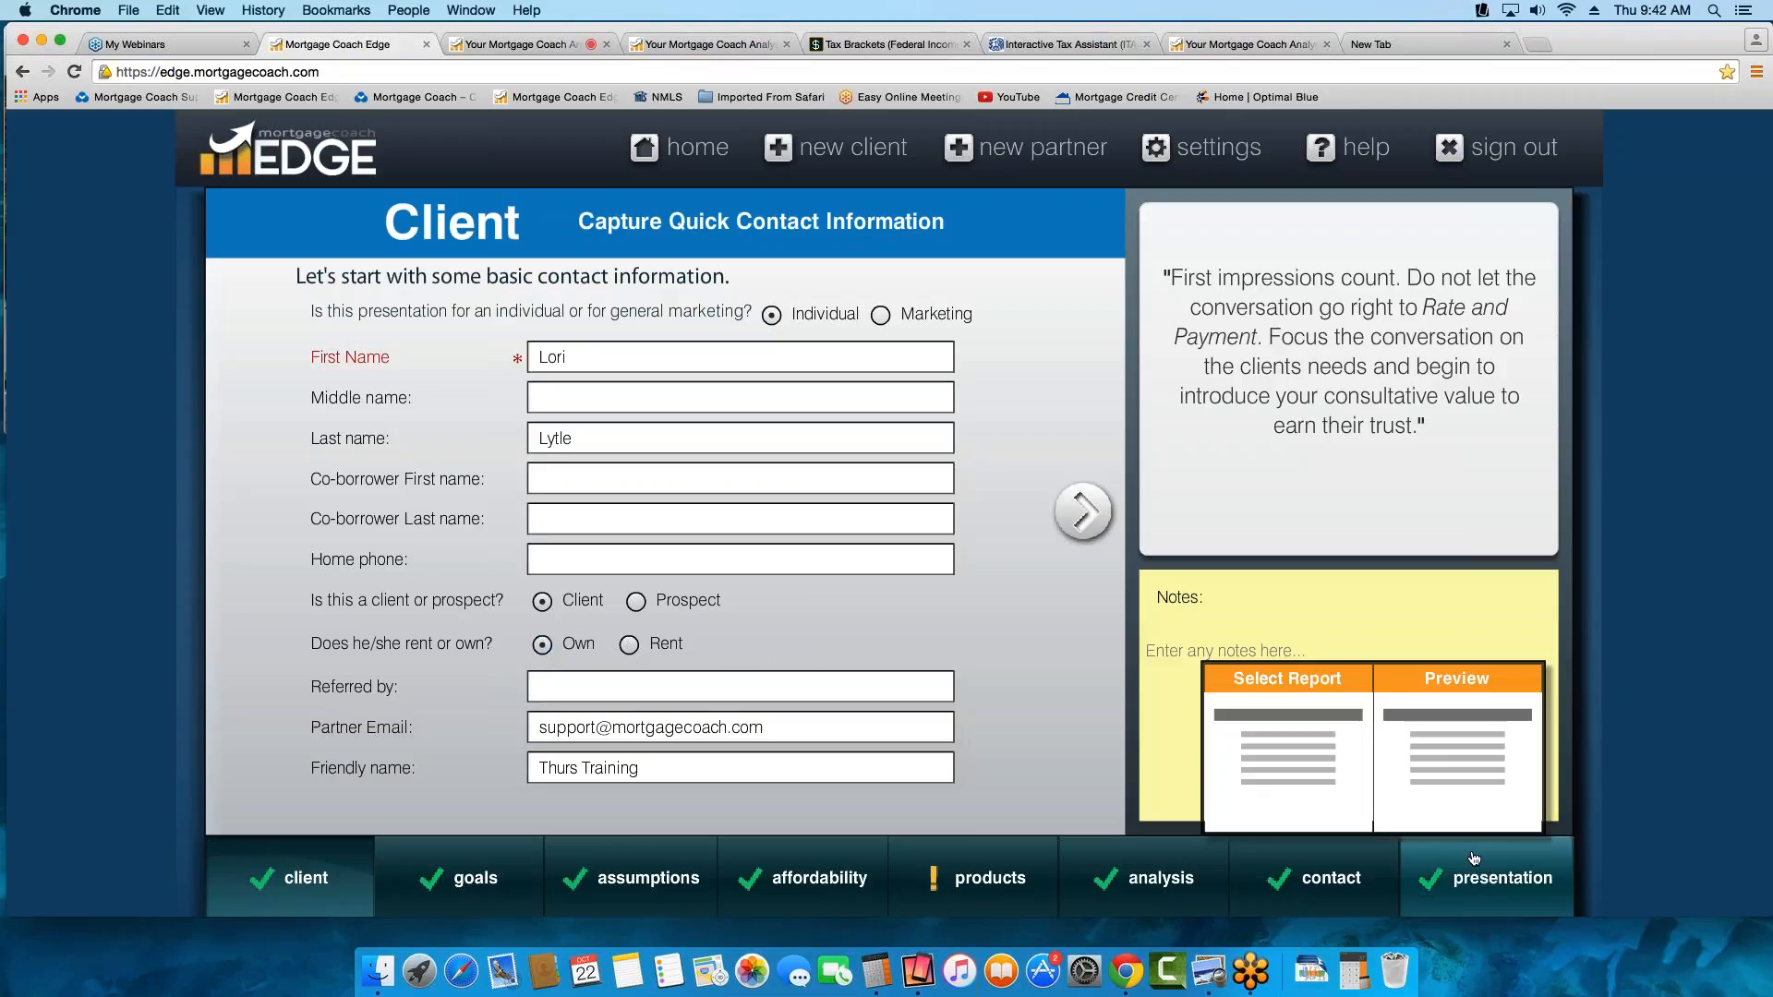
{"action": "left_click", "coordinate": [1476, 692]}
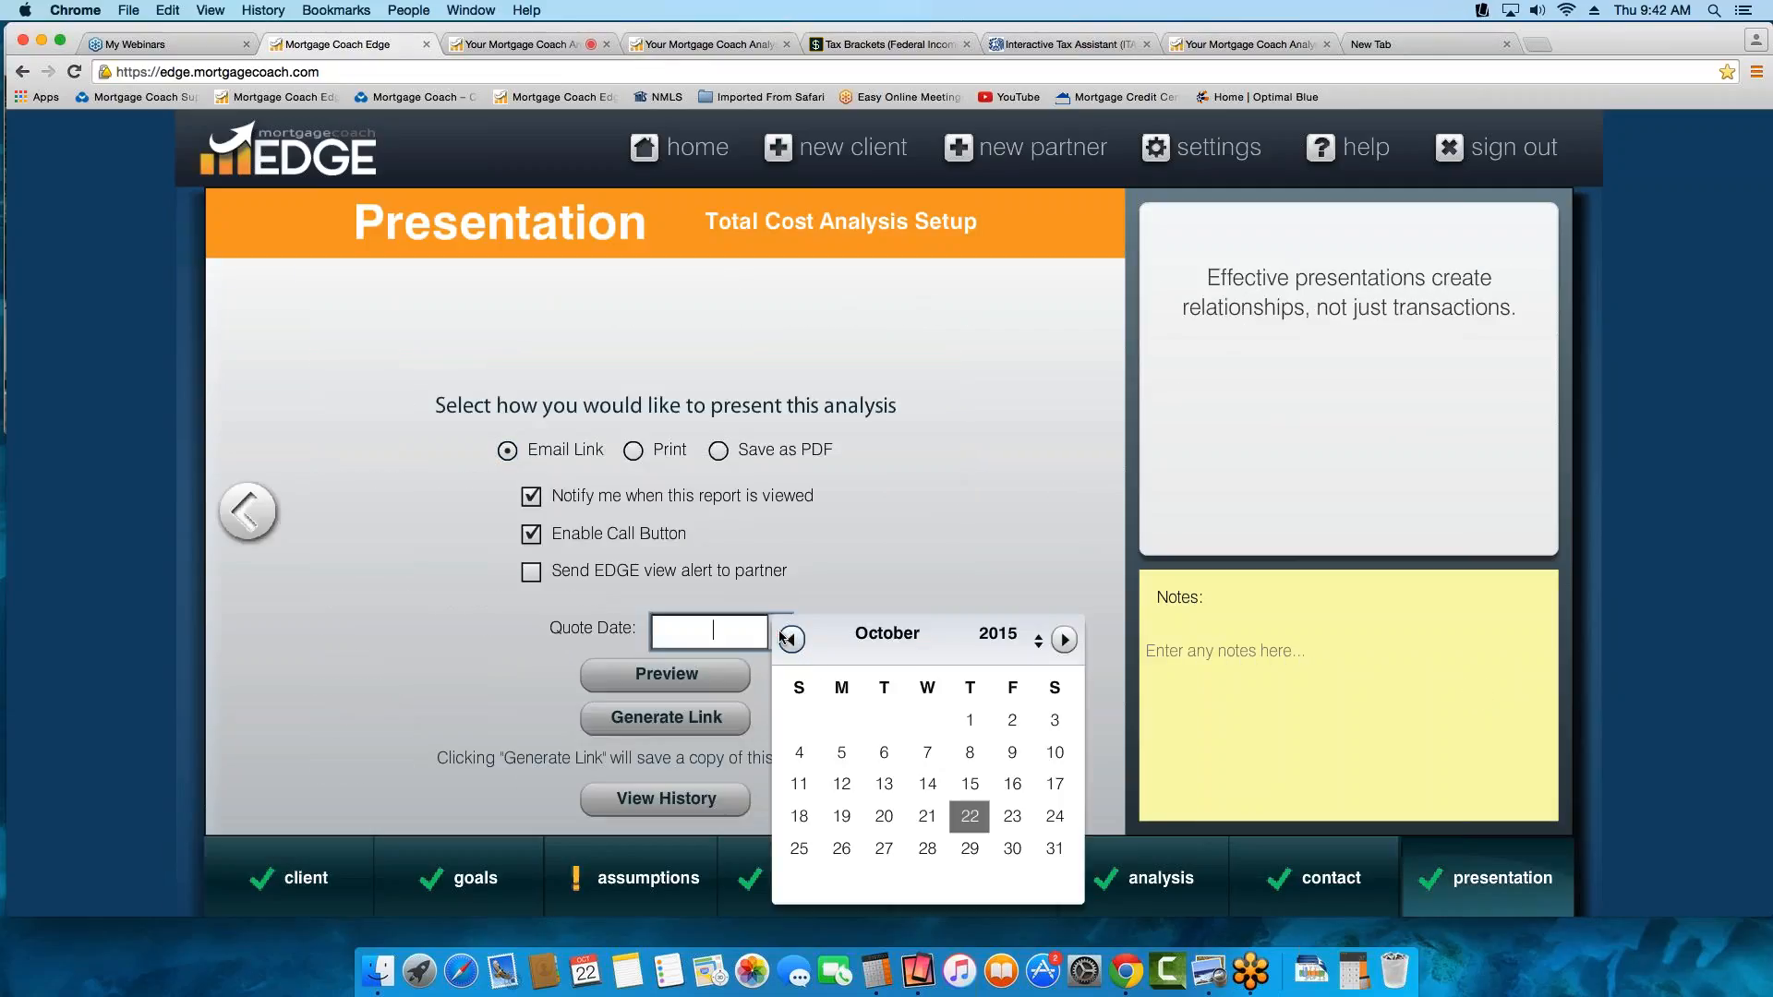
Set the quote date to 10/22/2015 and preview the Total Cost Analysis report
{"action": "left_click", "coordinate": [782, 634]}
{"action": "left_click", "coordinate": [979, 819]}
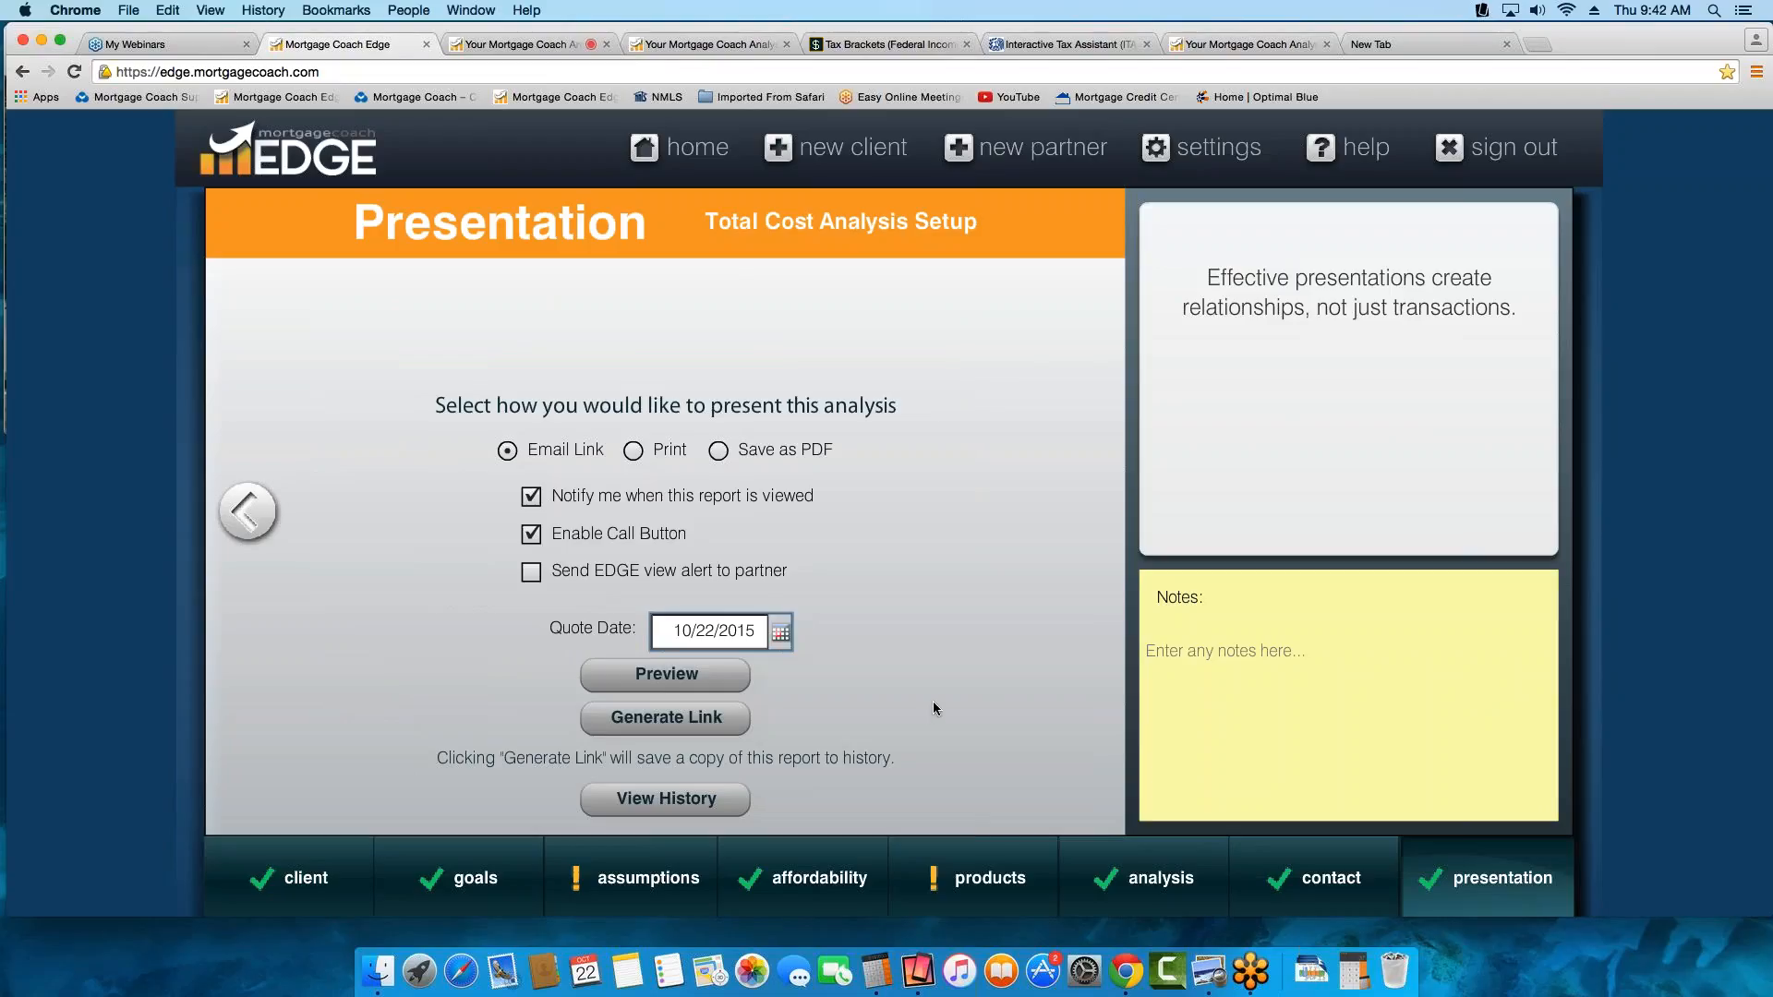
{"action": "left_click", "coordinate": [699, 724]}
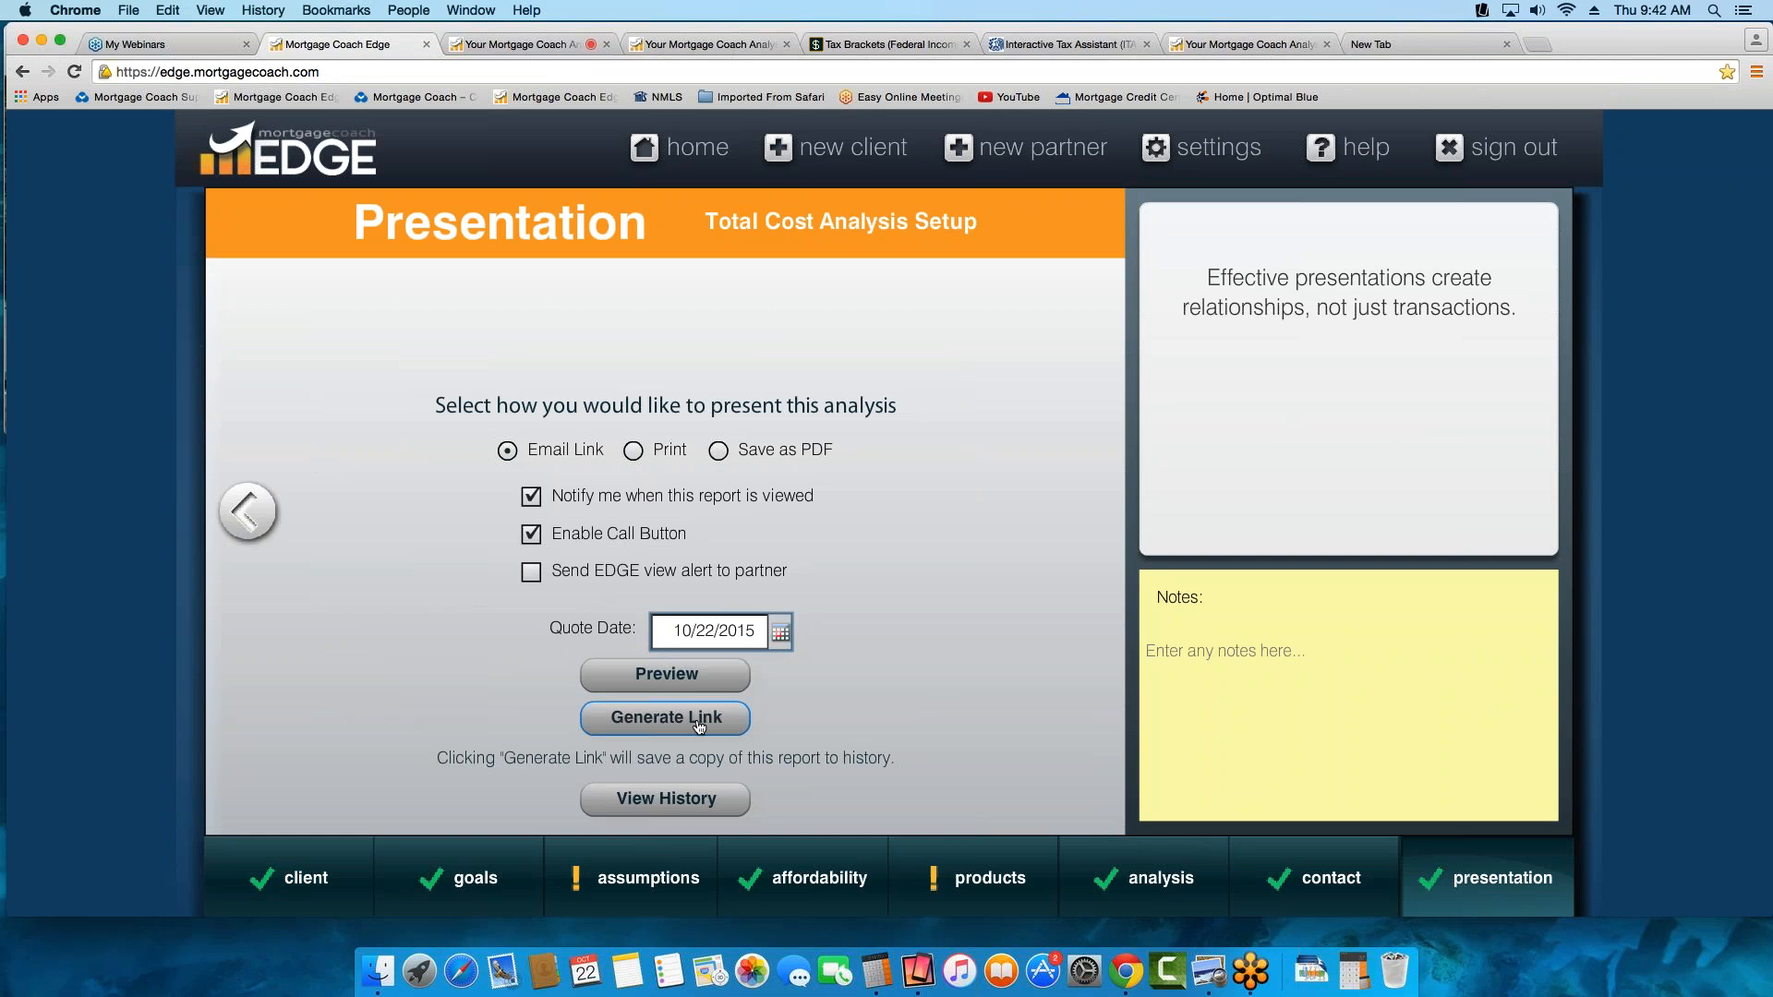
{"action": "left_click", "coordinate": [667, 675]}
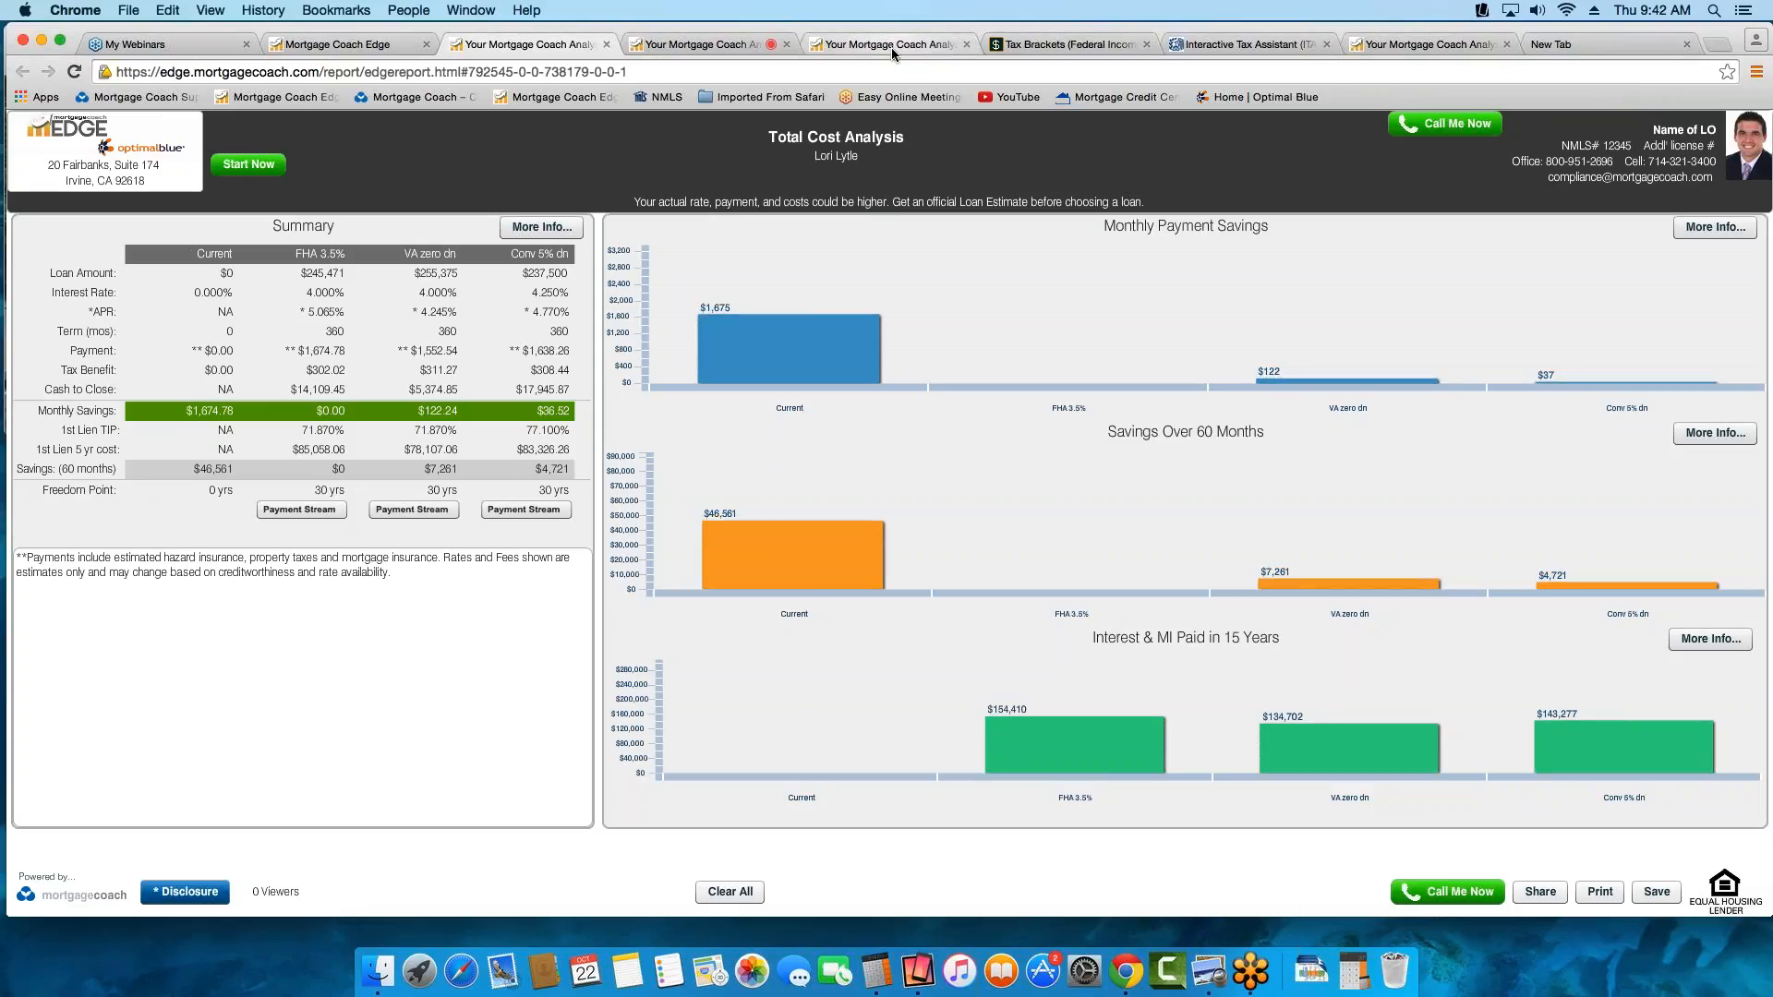
Close the previously presented report, look at the other Rent vs. Own report and return to the Total Cost Analysis
{"action": "left_click", "coordinate": [787, 44]}
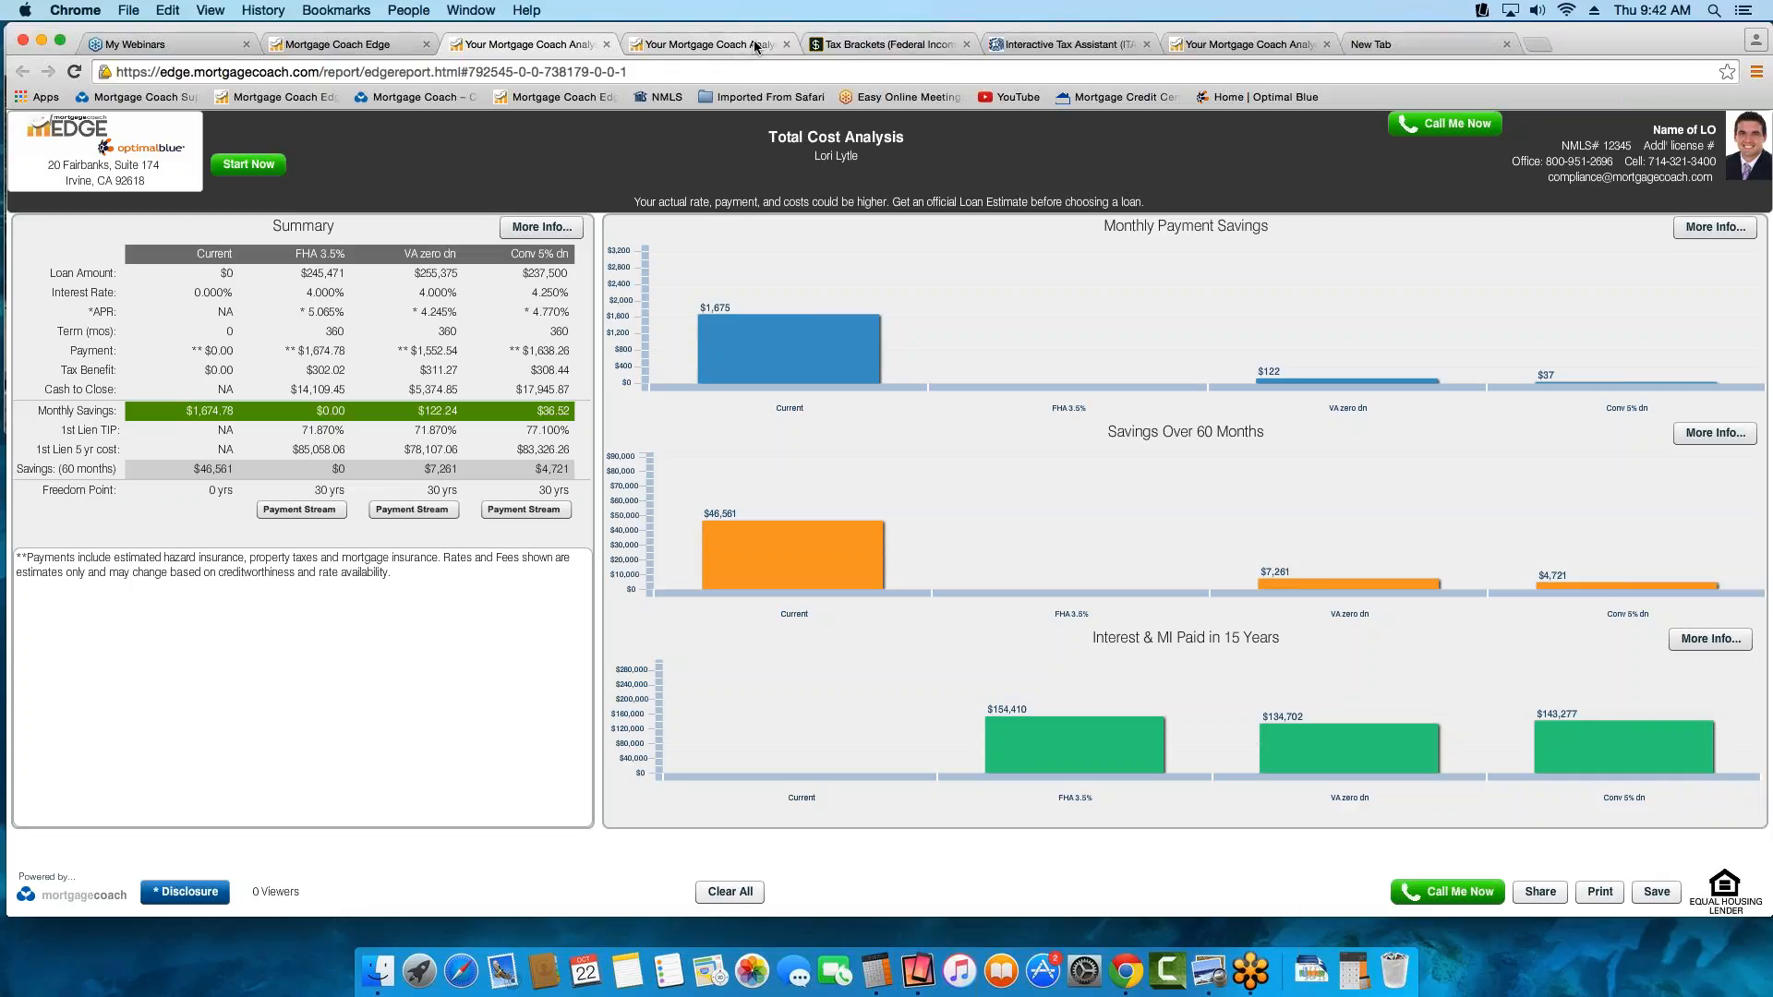
{"action": "left_click", "coordinate": [754, 44]}
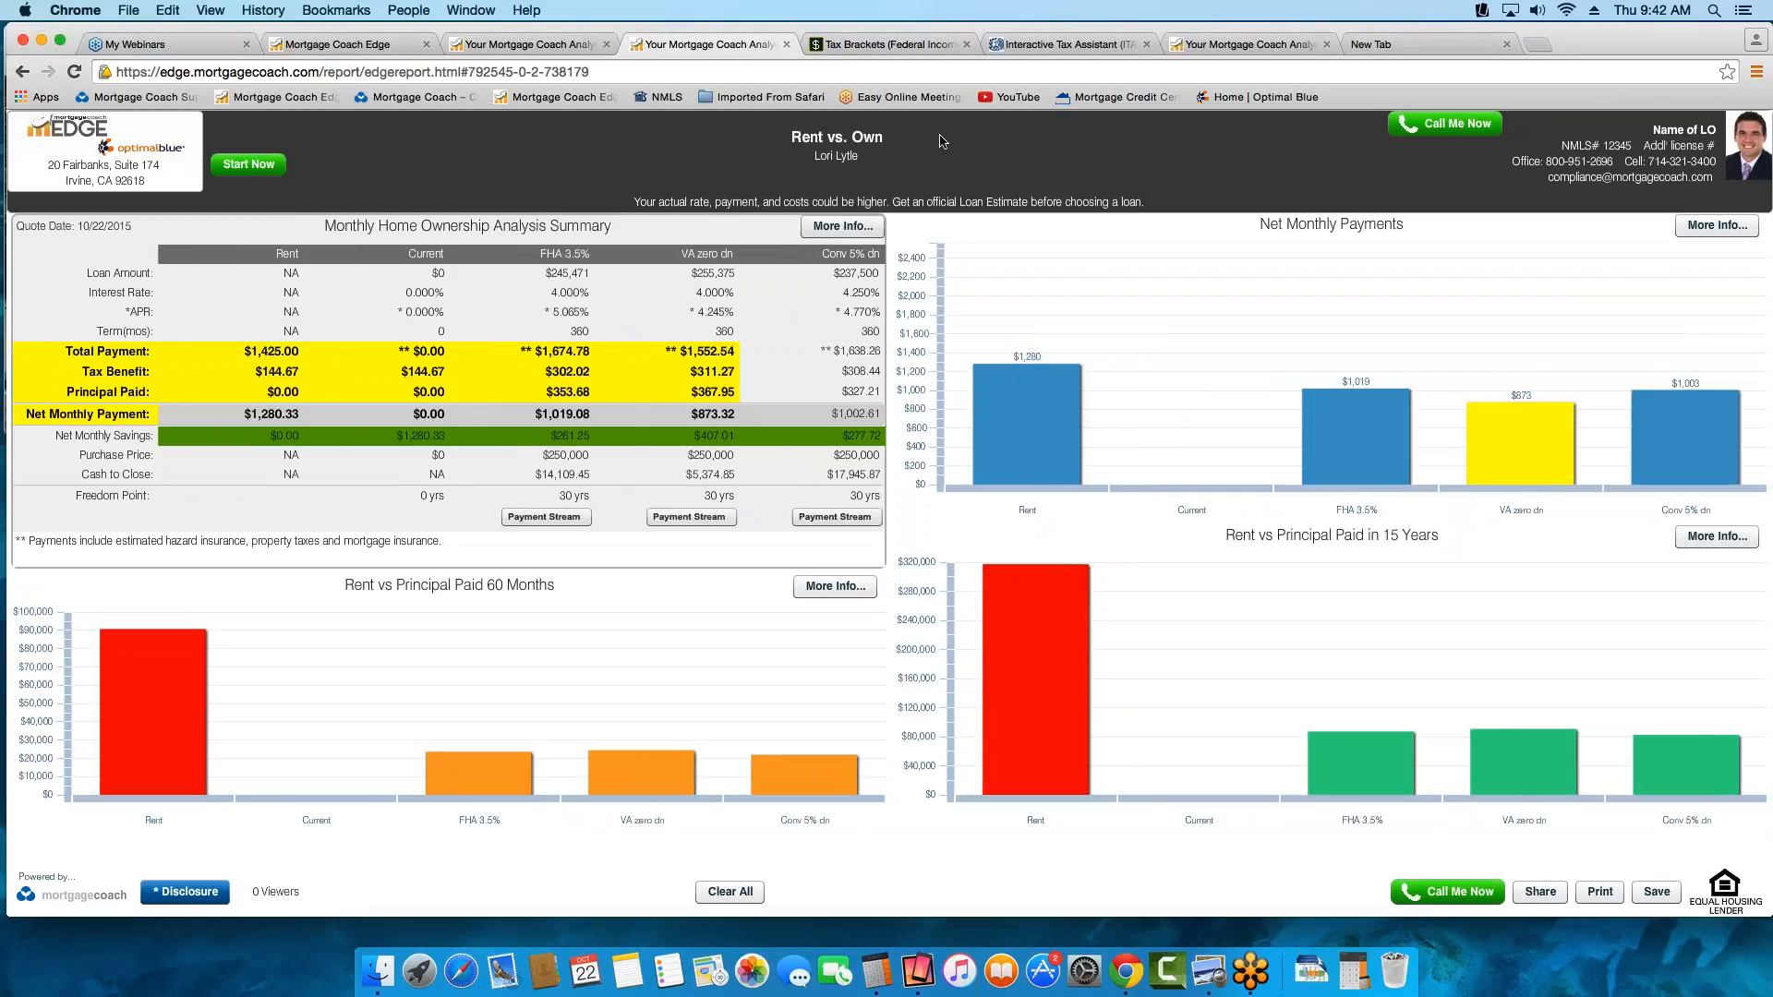
{"action": "left_click", "coordinate": [542, 46]}
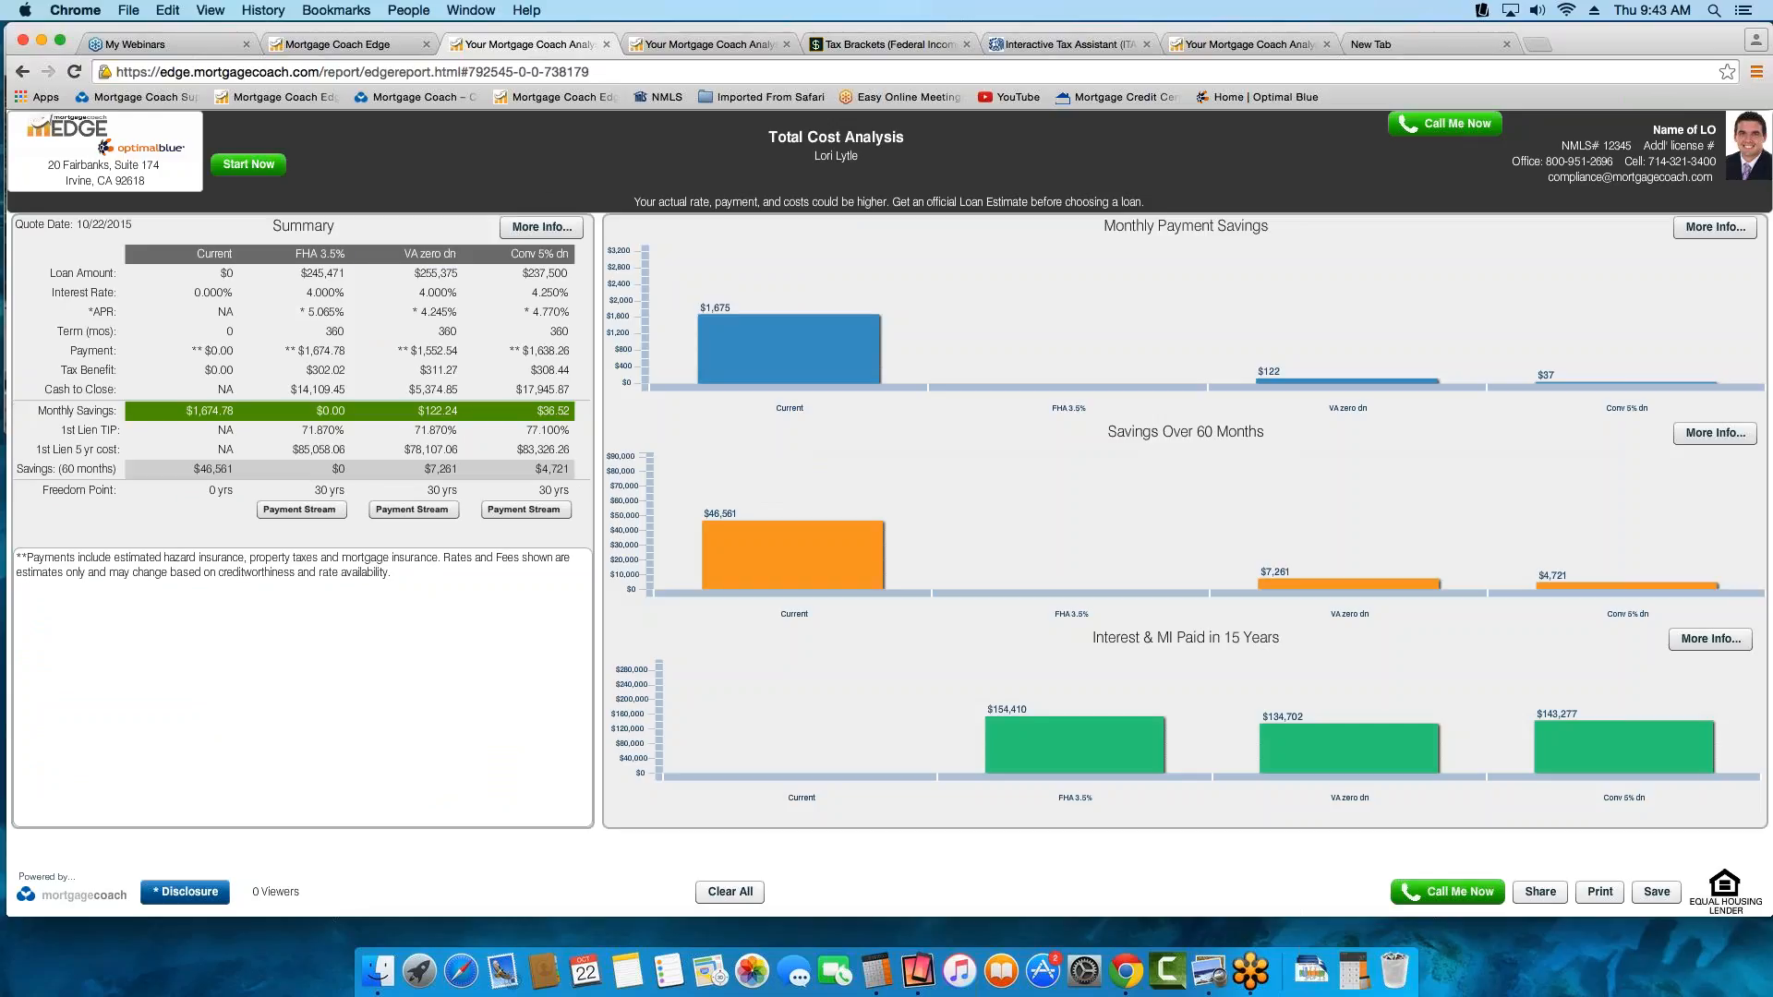
Highlight the FHA 3.5%, VA zero dn and Conv 5% dn columns in the summary, leaving the Current column unhighlighted
{"action": "left_click", "coordinate": [309, 257]}
{"action": "left_click", "coordinate": [430, 256]}
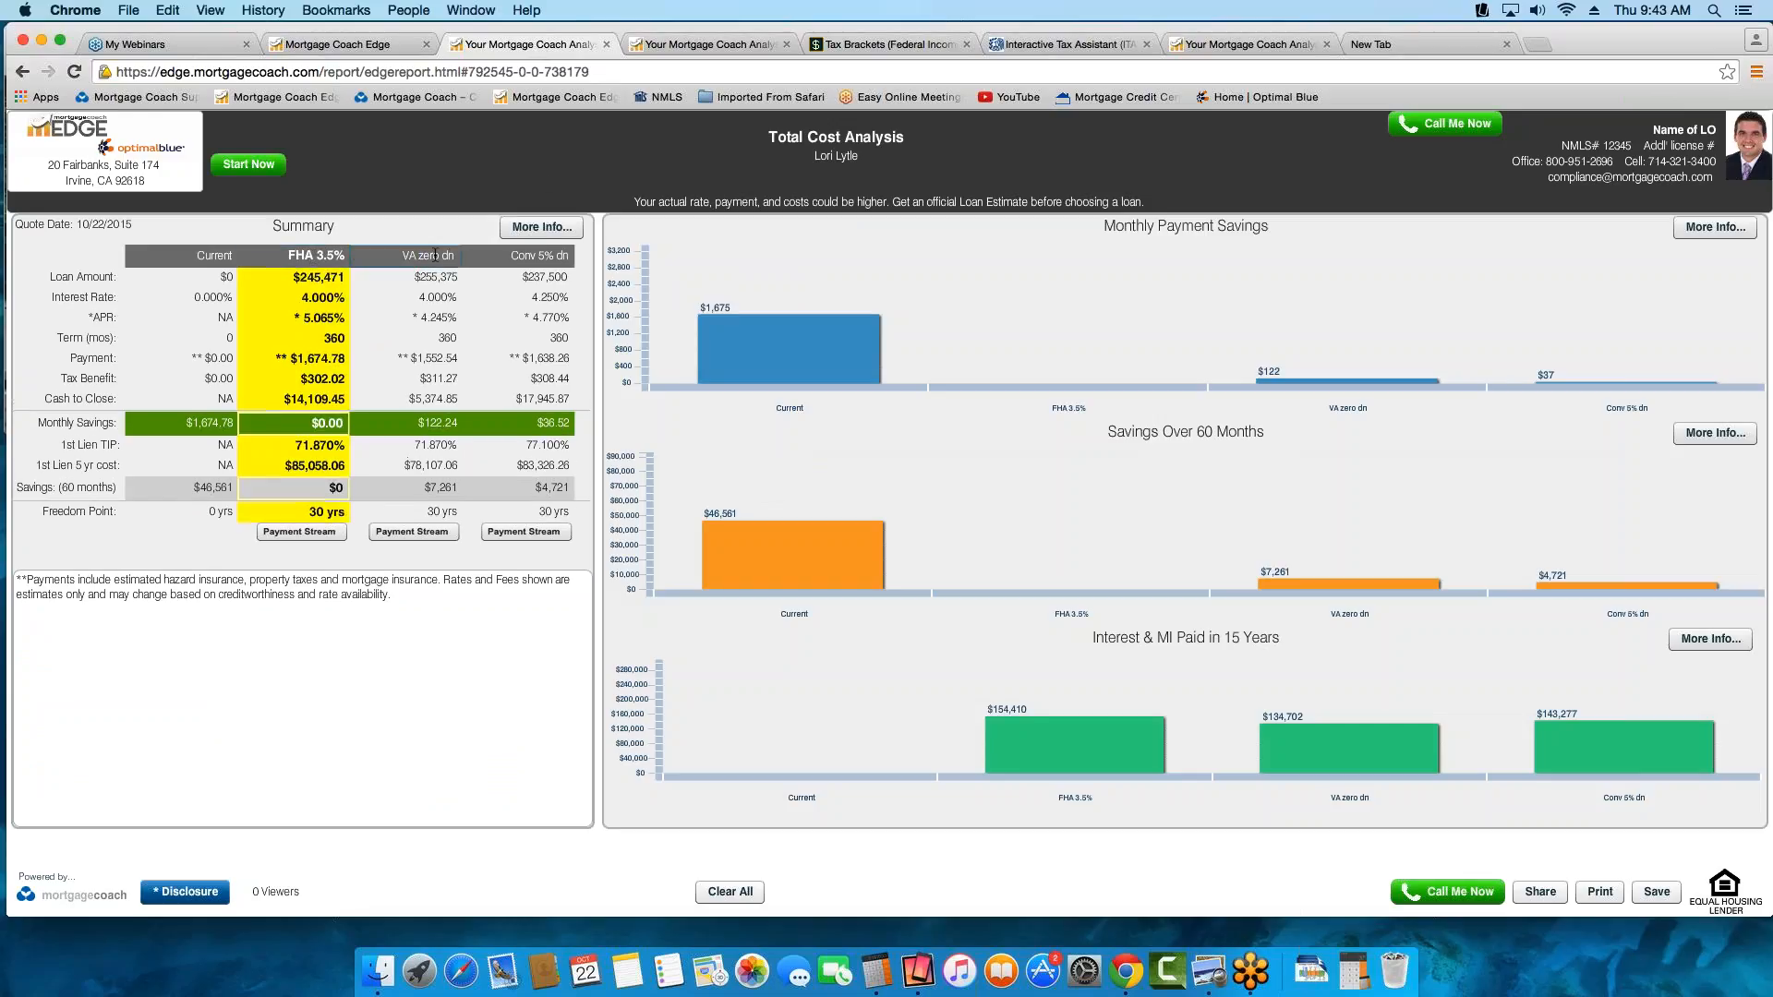
{"action": "left_click", "coordinate": [533, 257]}
{"action": "left_click", "coordinate": [231, 258]}
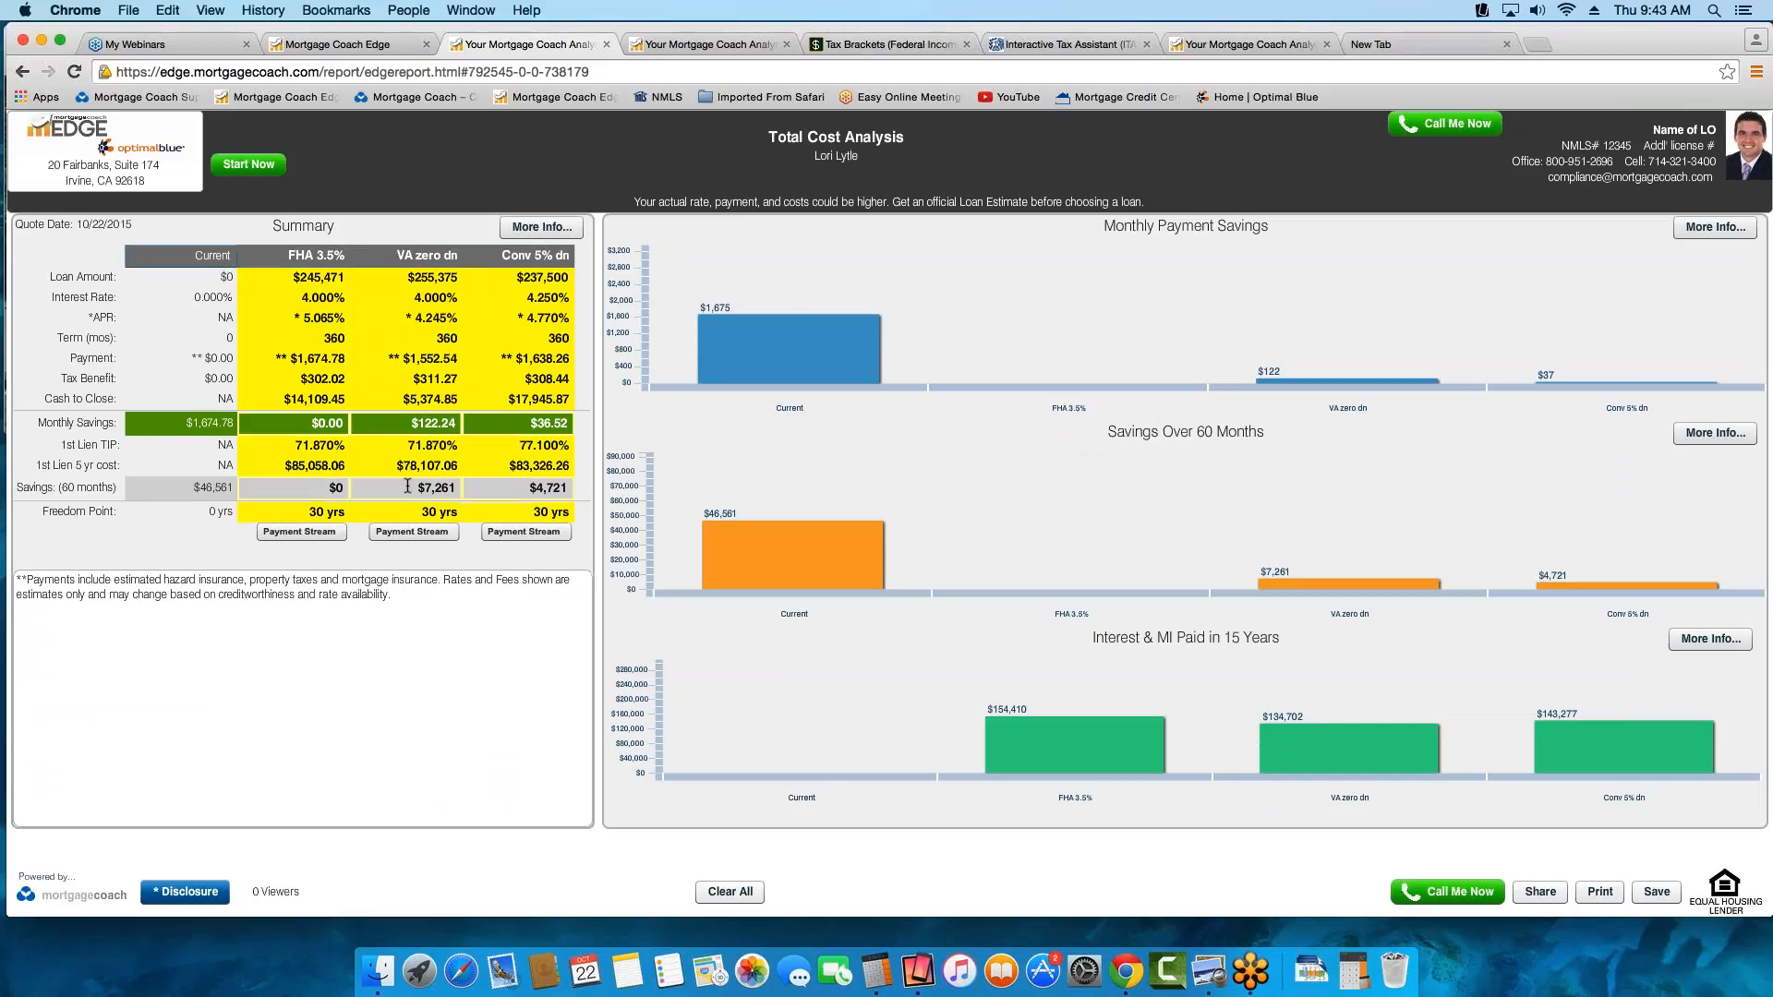
{"action": "left_click", "coordinate": [219, 249]}
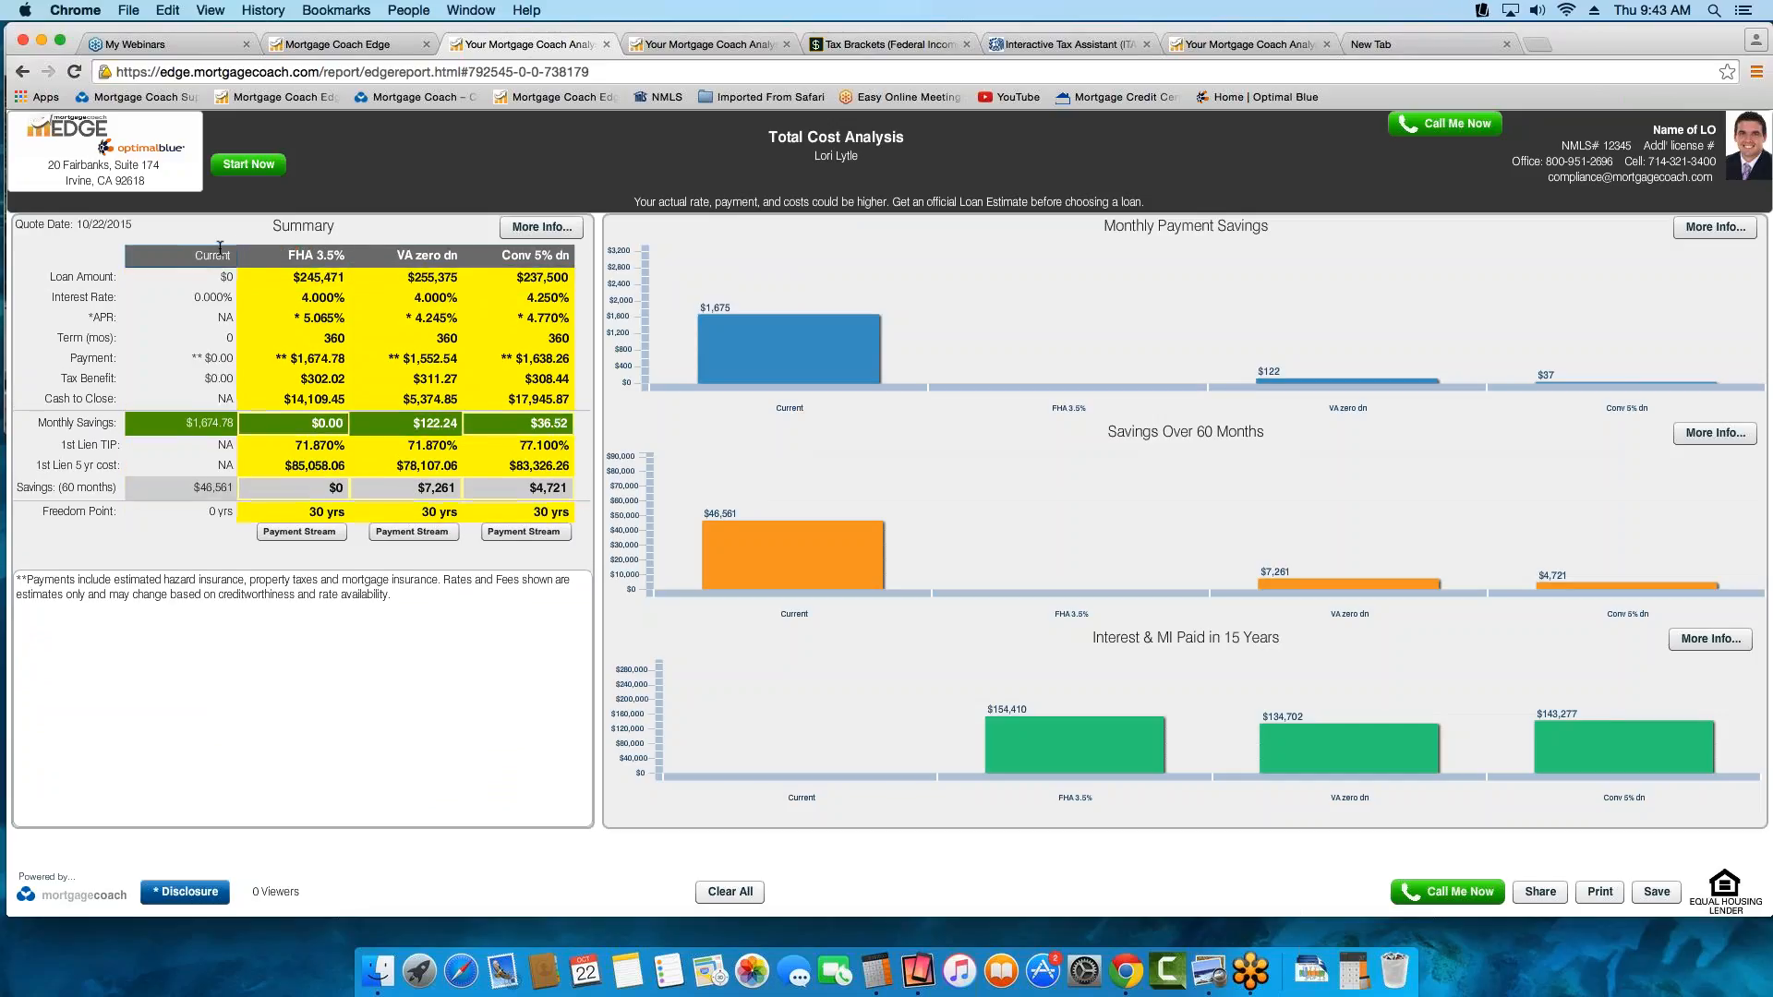
Go back through the client setup, select Purchase a new home as the client's goal and continue to the assumptions
{"action": "left_click", "coordinate": [309, 46]}
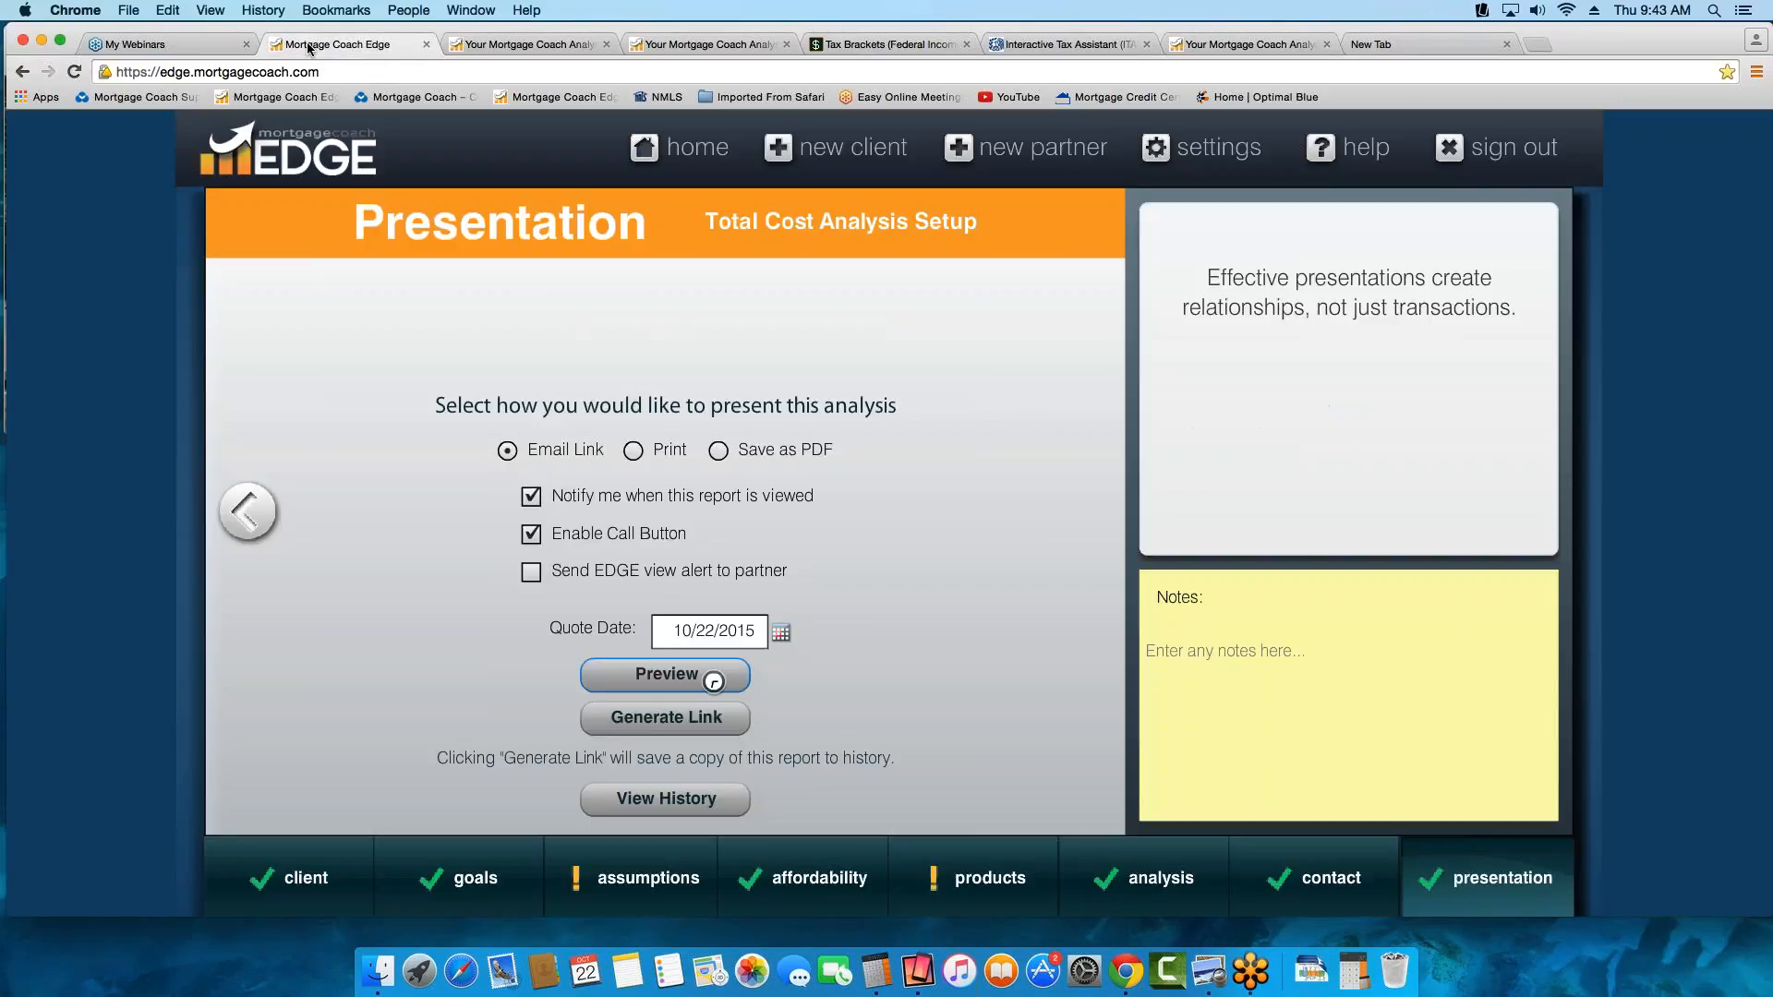
{"action": "left_click", "coordinate": [294, 879]}
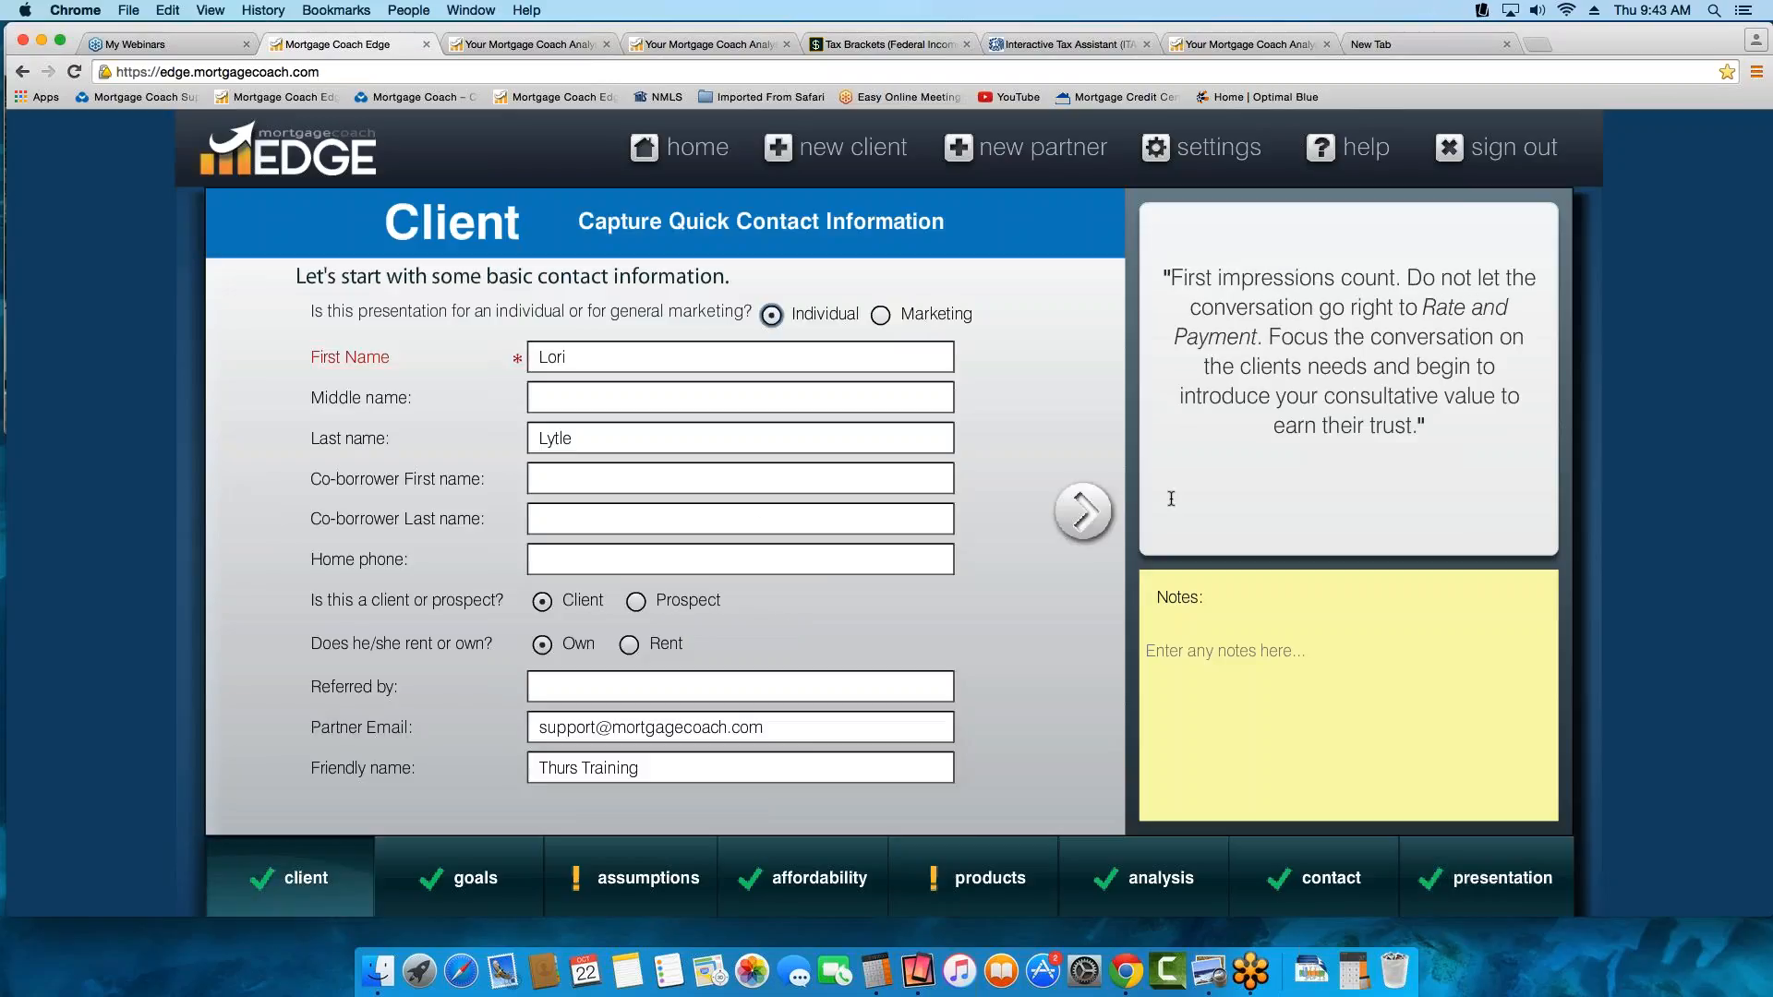
{"action": "left_click", "coordinate": [1099, 513]}
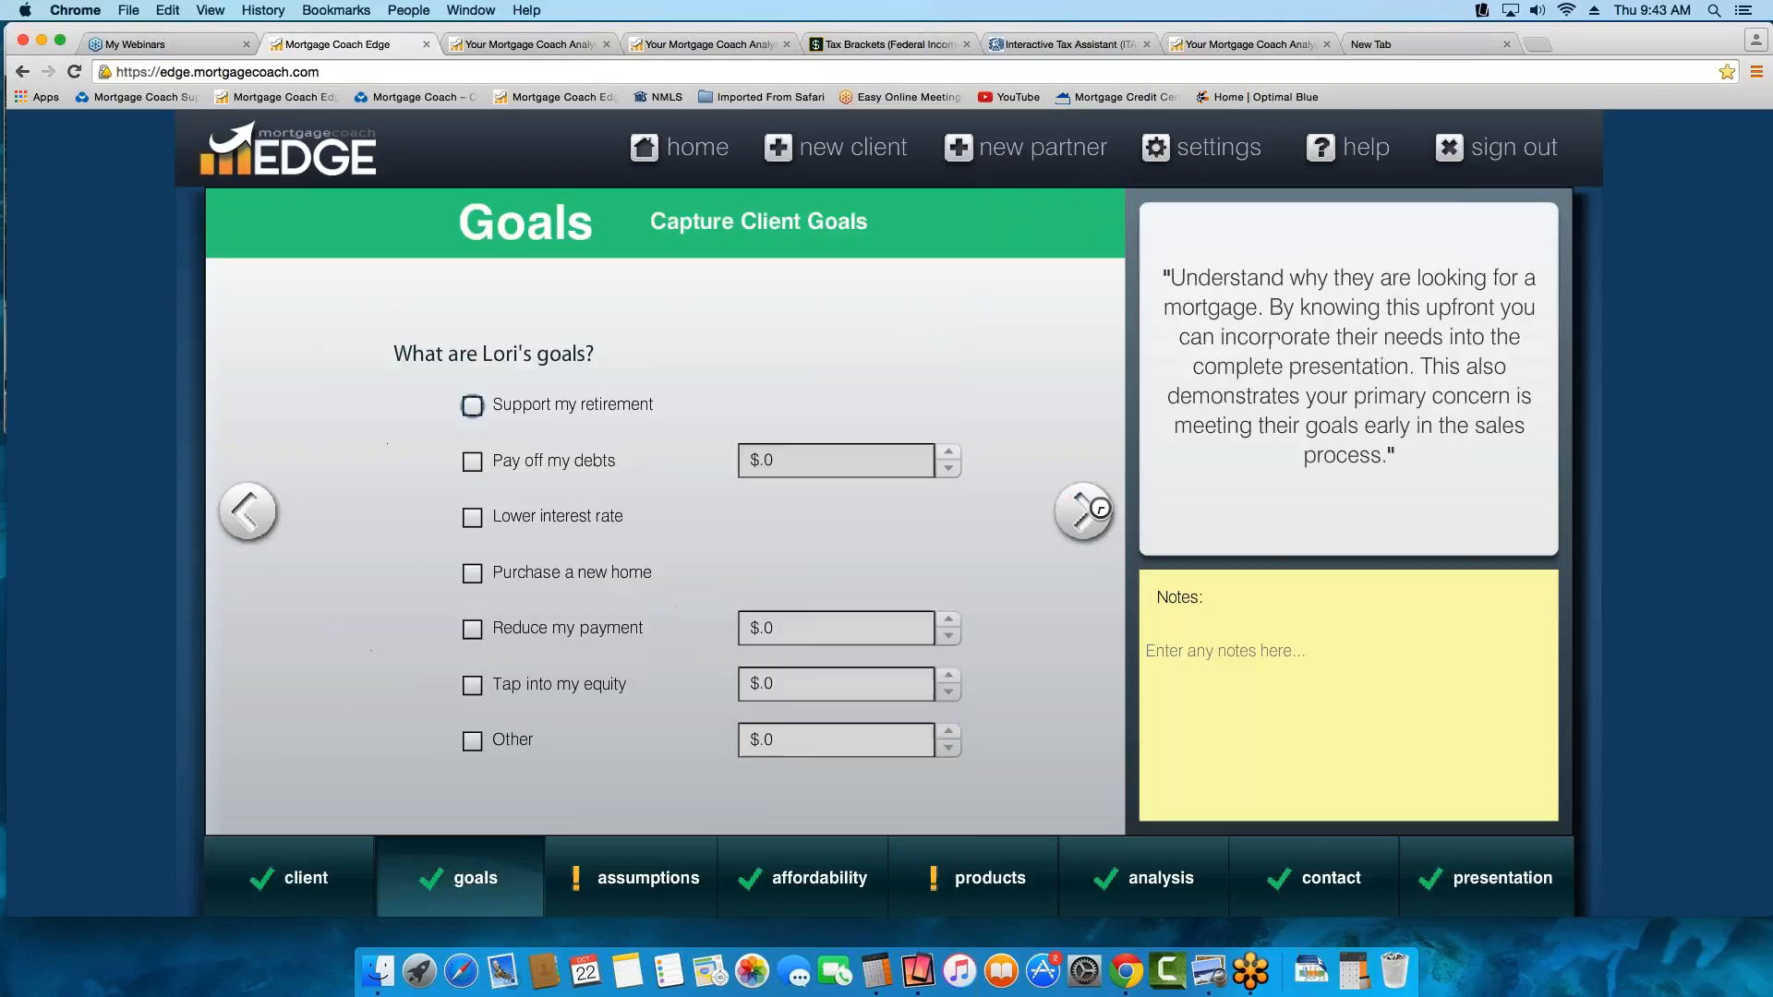
{"action": "left_click", "coordinate": [472, 574]}
{"action": "left_click", "coordinate": [1084, 512]}
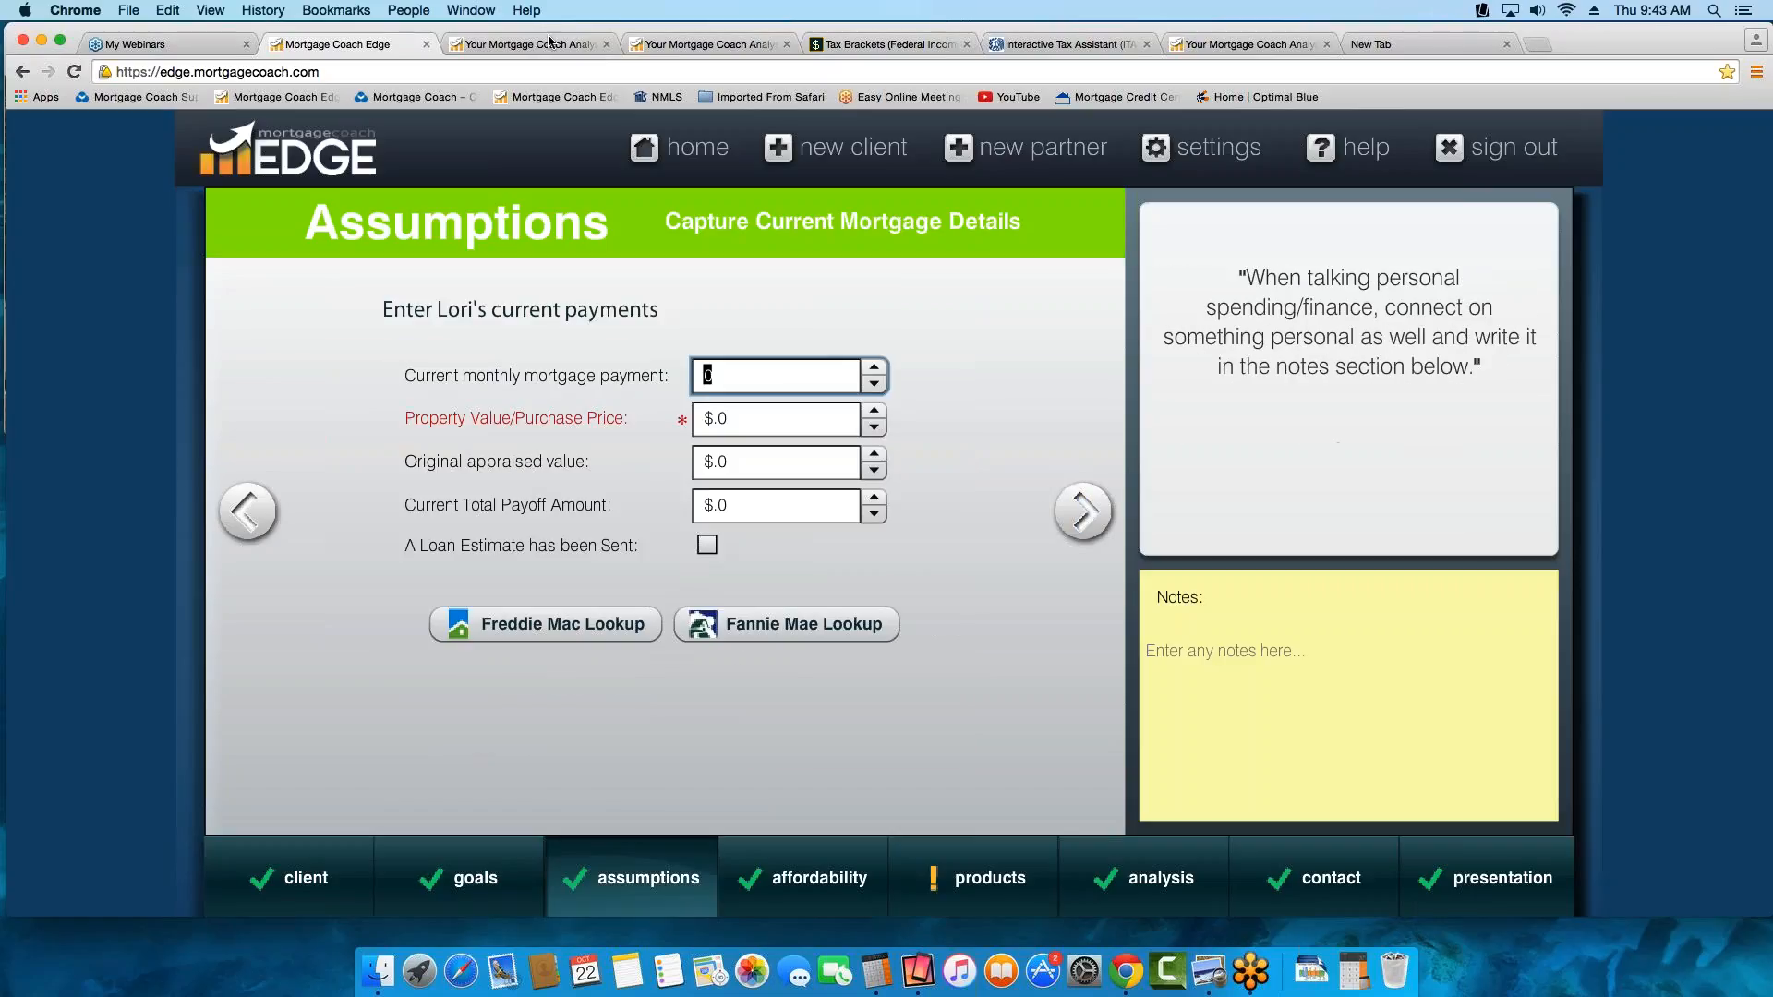
Return to the Total Cost Analysis report and clear all column highlights from the summary
{"action": "left_click", "coordinate": [549, 45]}
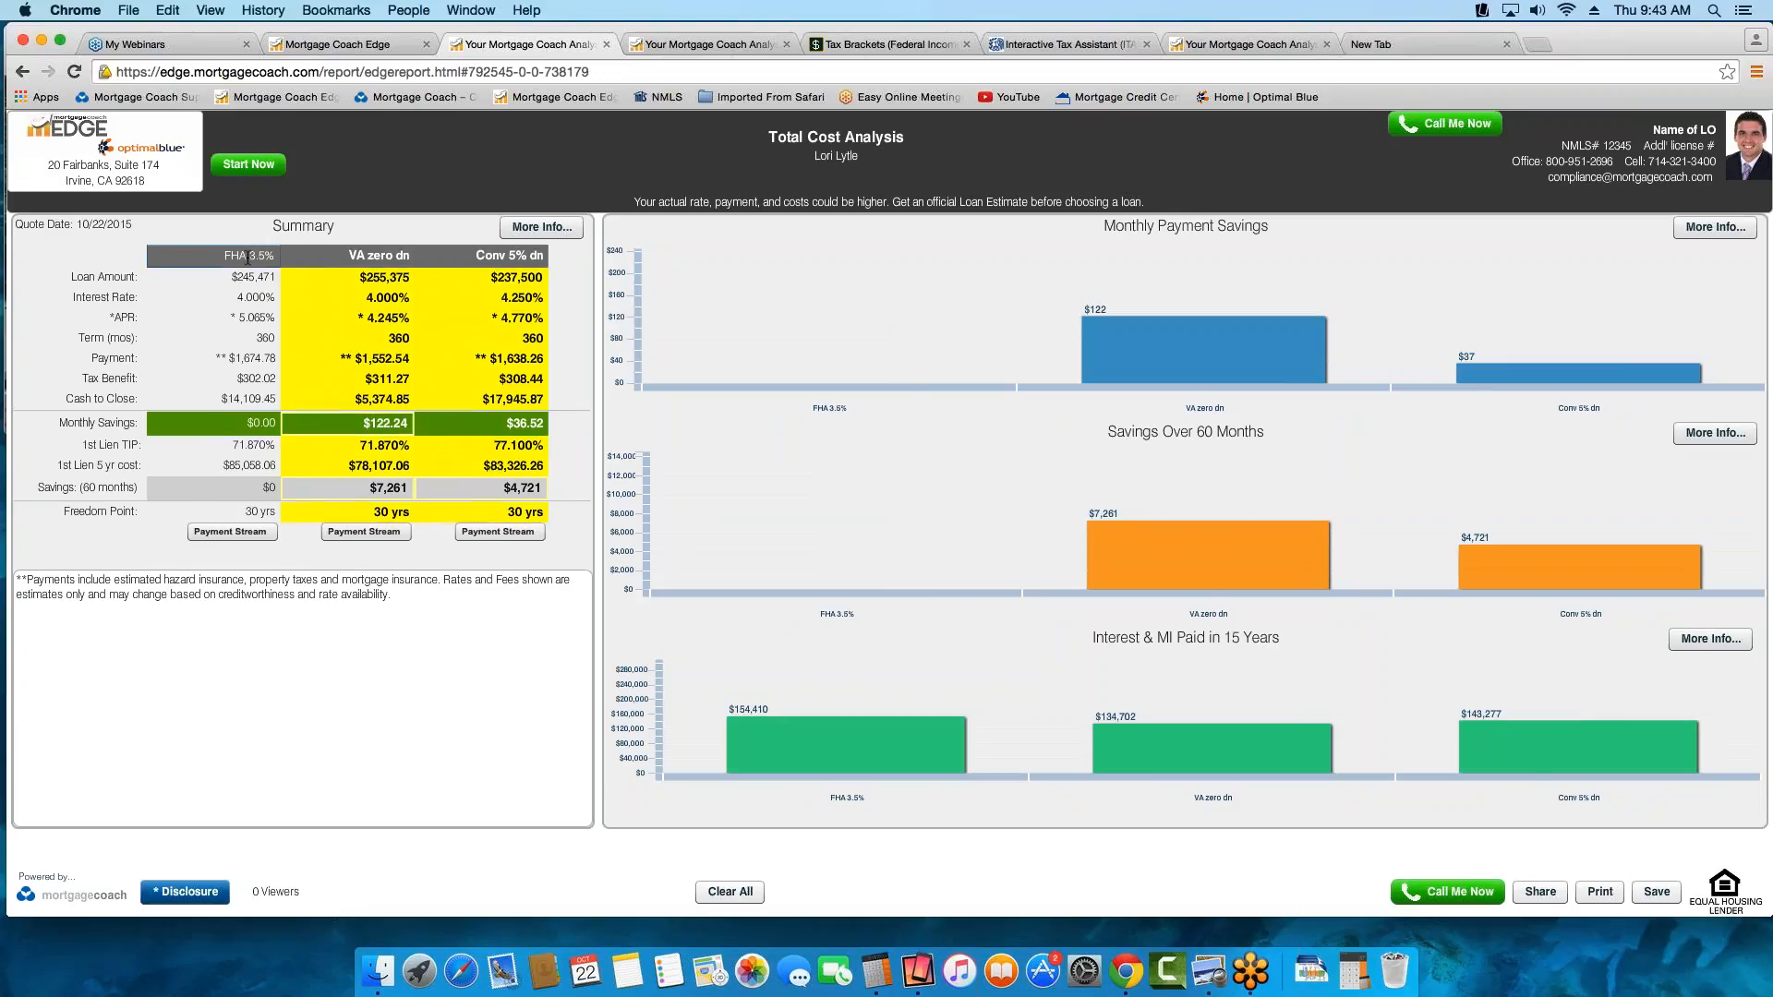
{"action": "left_click", "coordinate": [248, 257]}
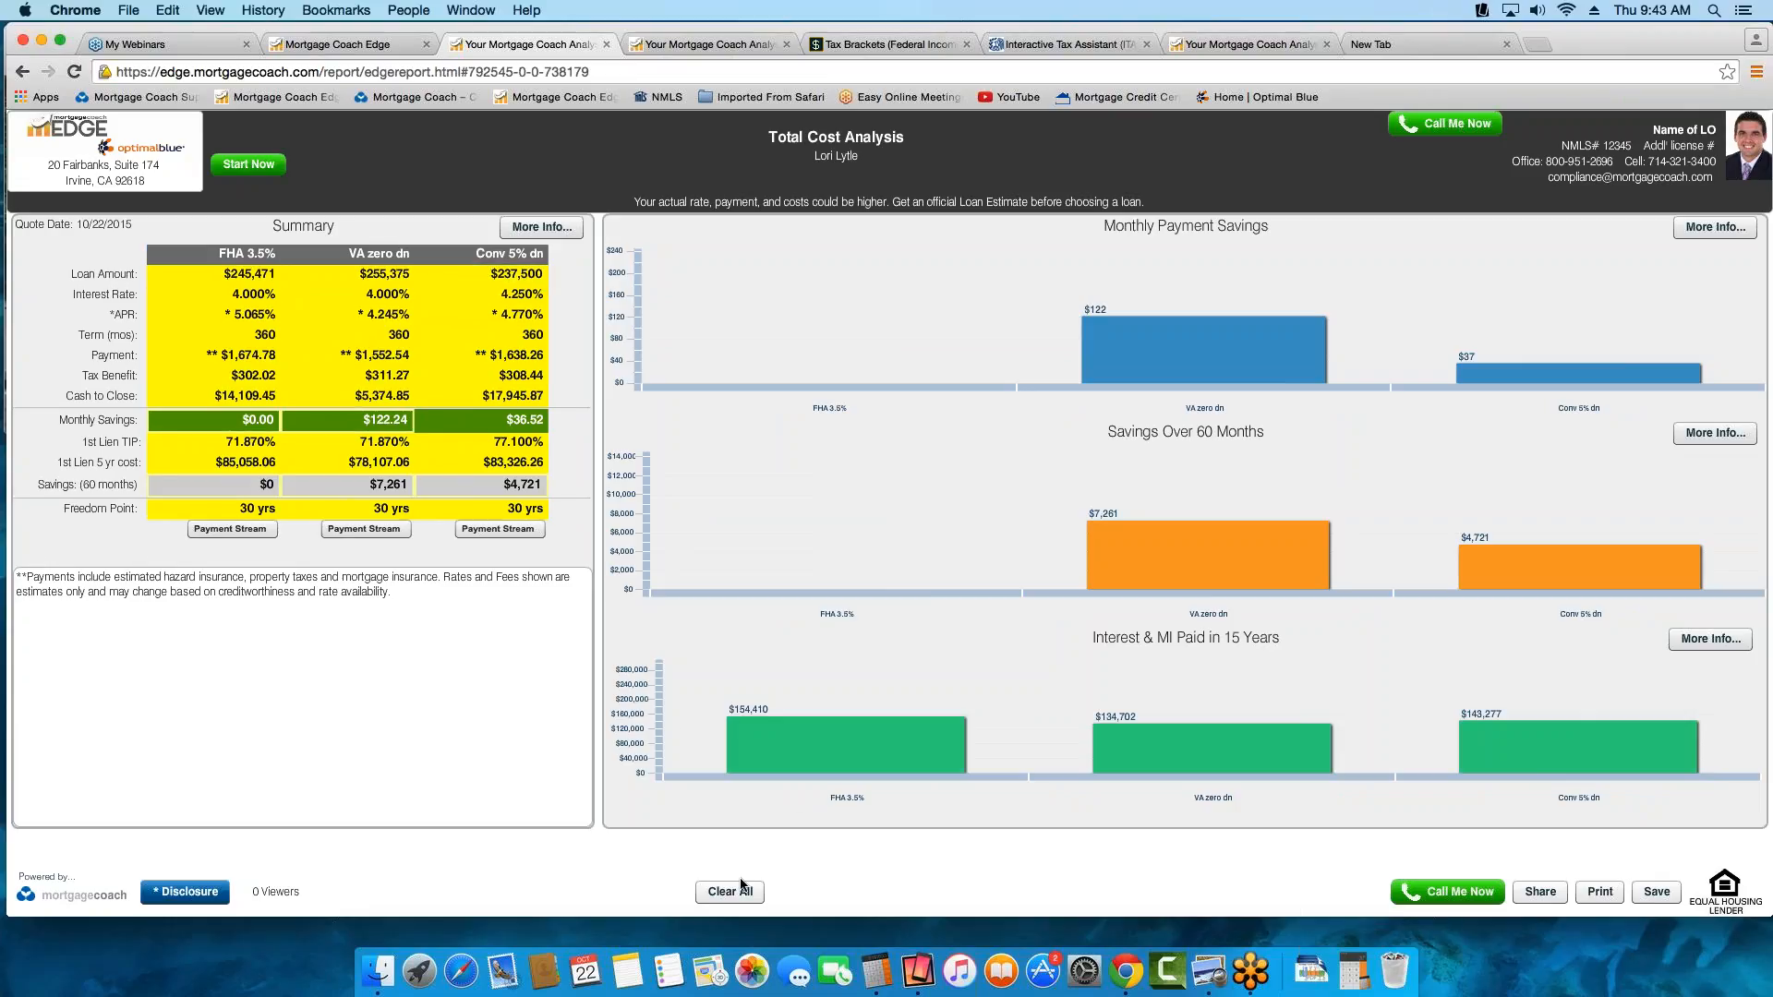
{"action": "left_click", "coordinate": [729, 891]}
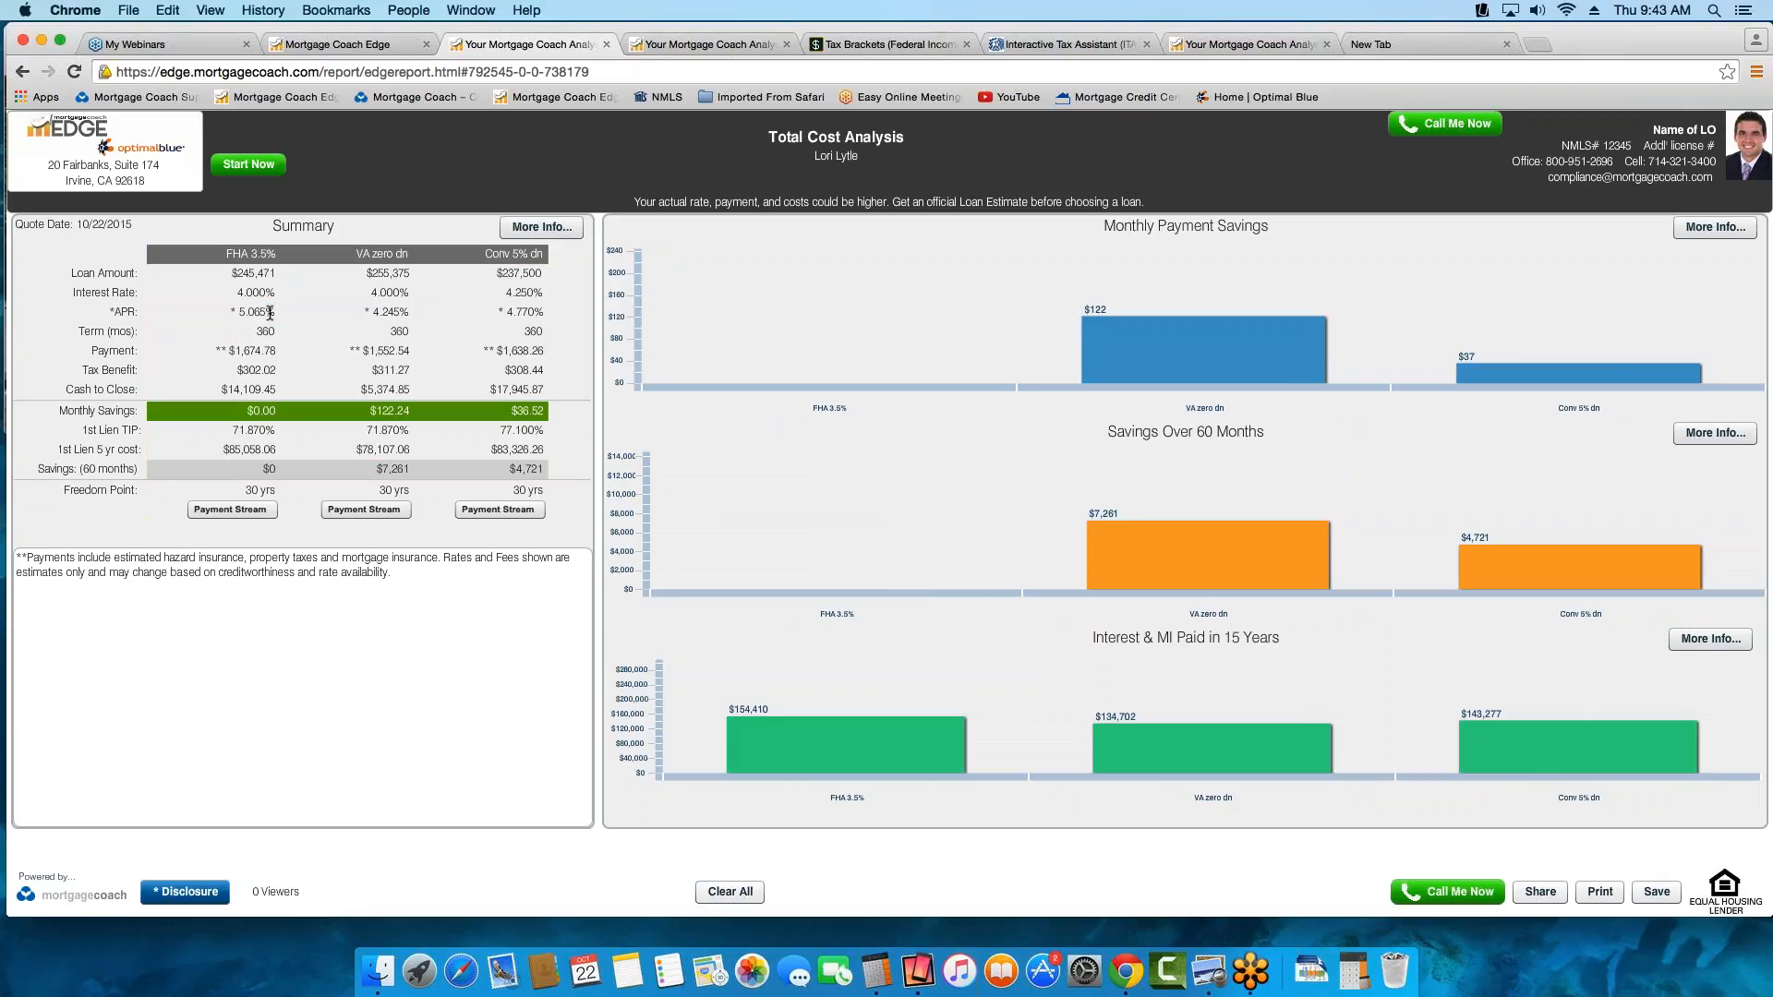
Highlight the APR values of all three loan options one at a time, then remove each highlight
{"action": "left_click", "coordinate": [268, 314]}
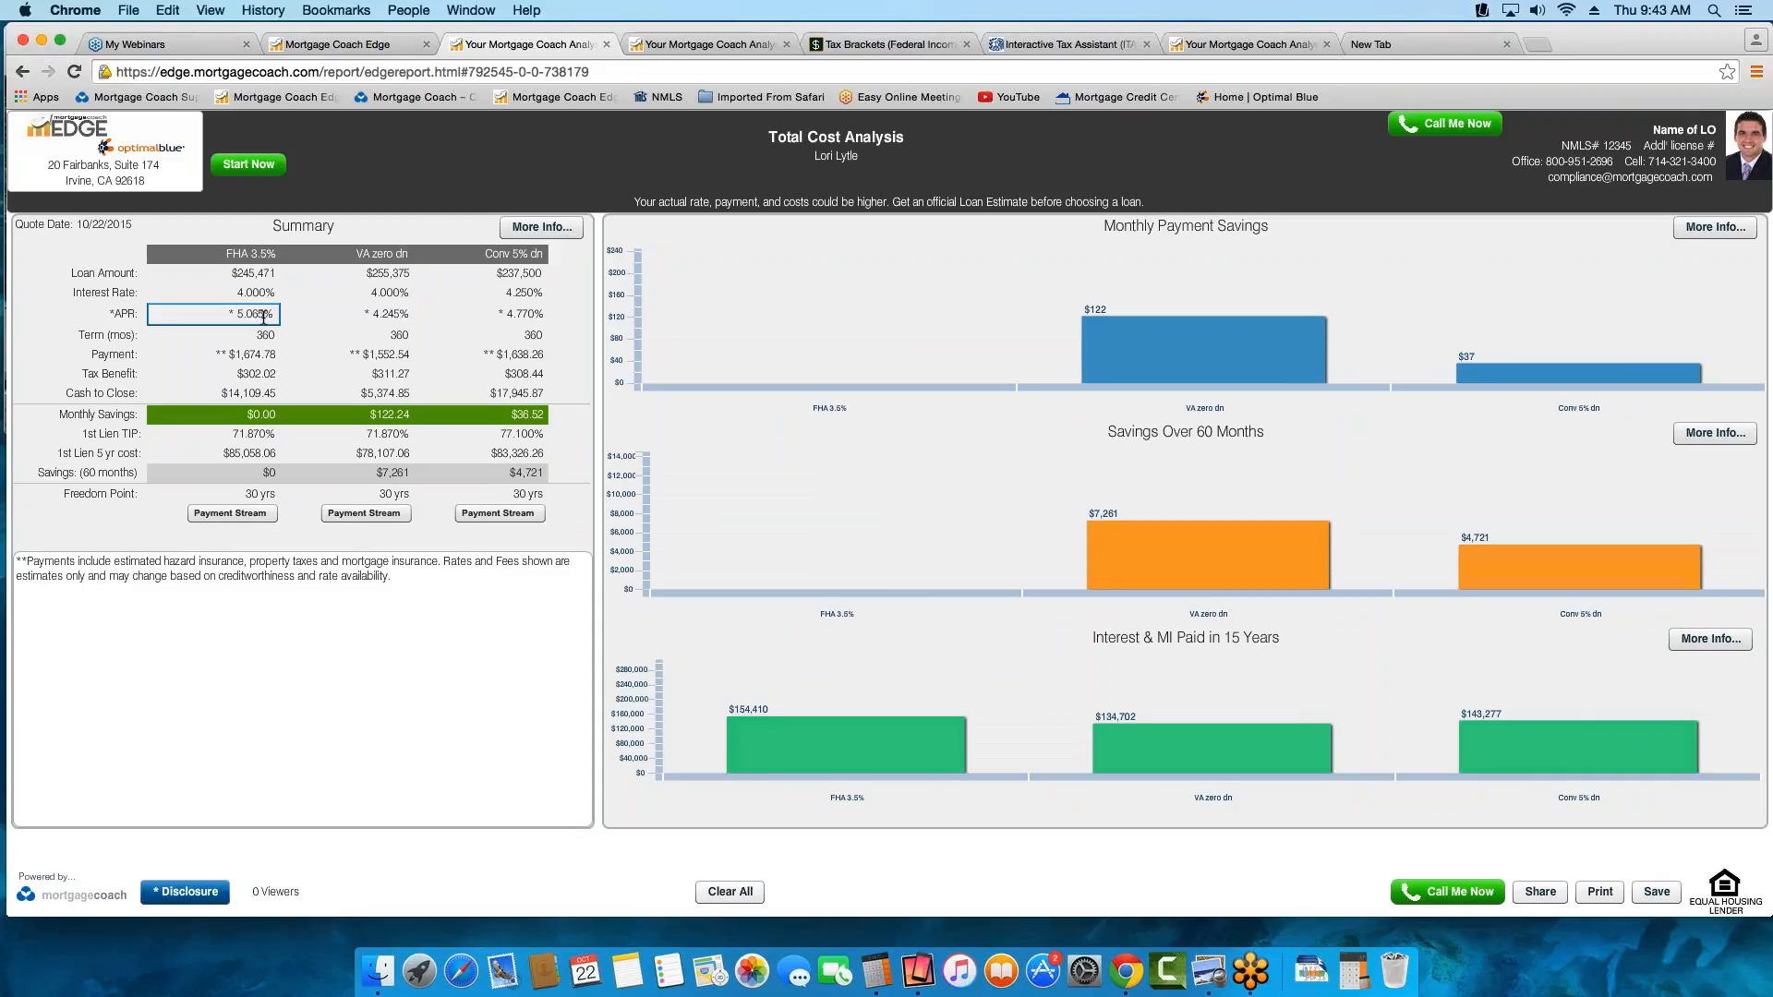
{"action": "left_click", "coordinate": [263, 315]}
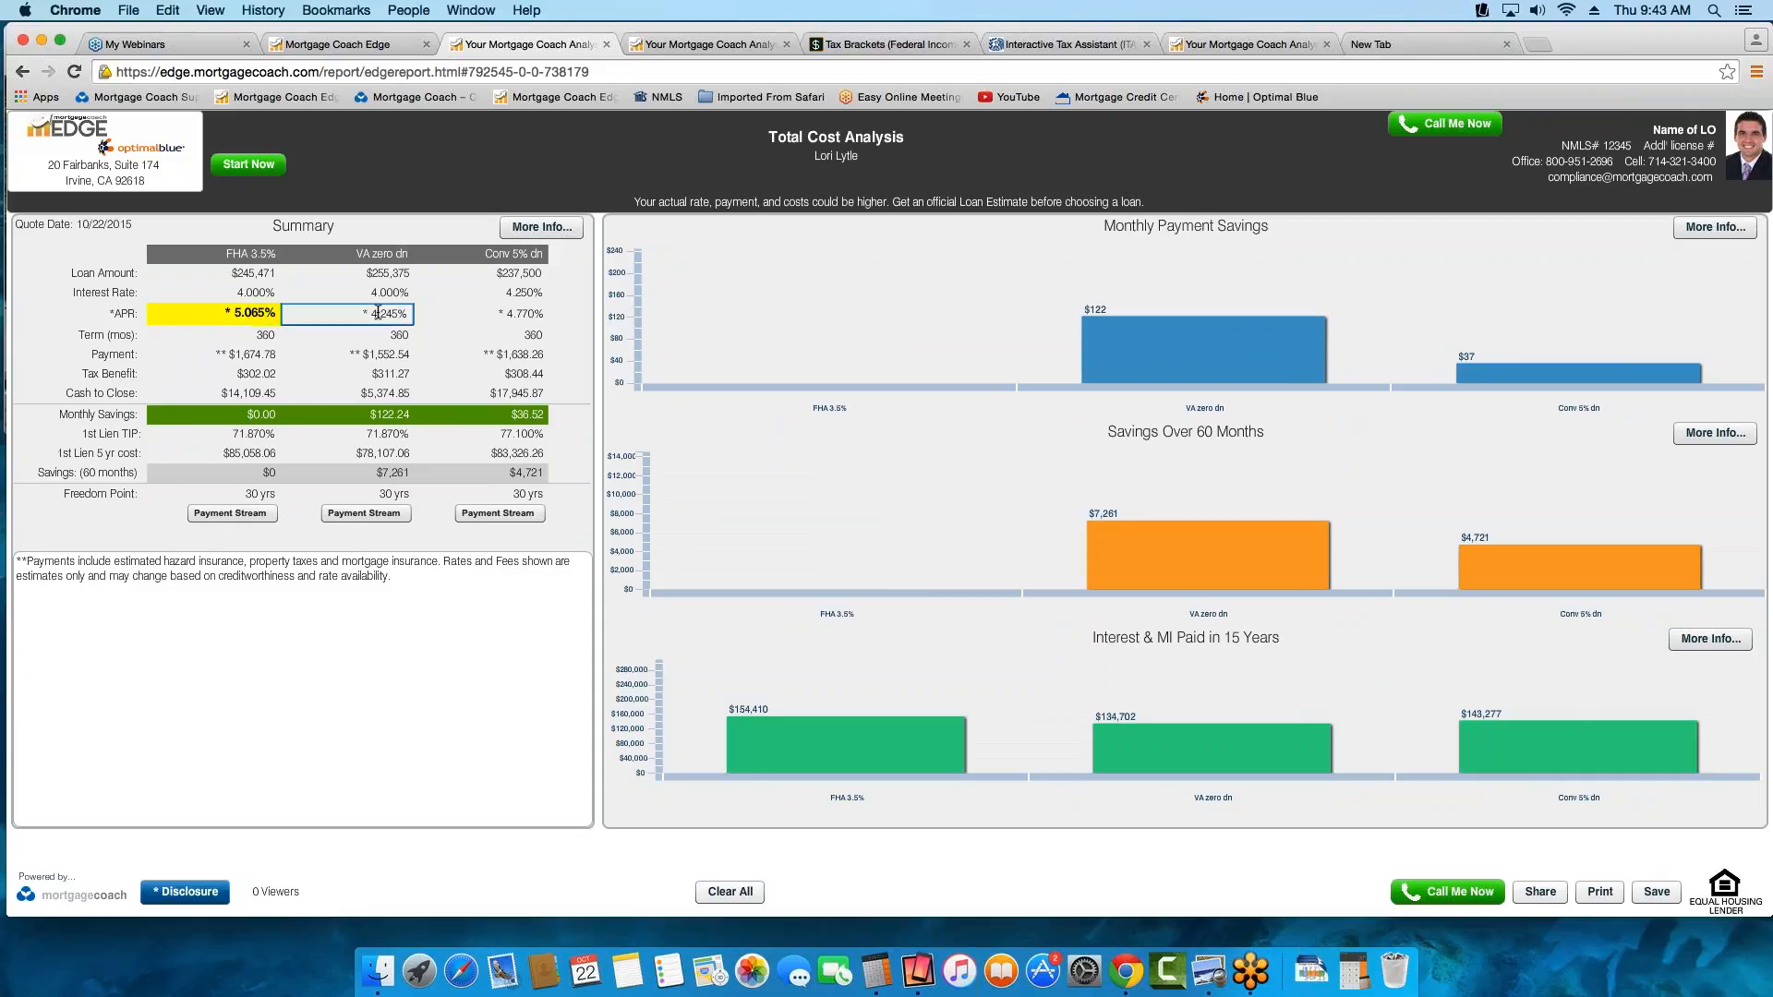
{"action": "left_click", "coordinate": [377, 314]}
{"action": "left_click", "coordinate": [515, 315]}
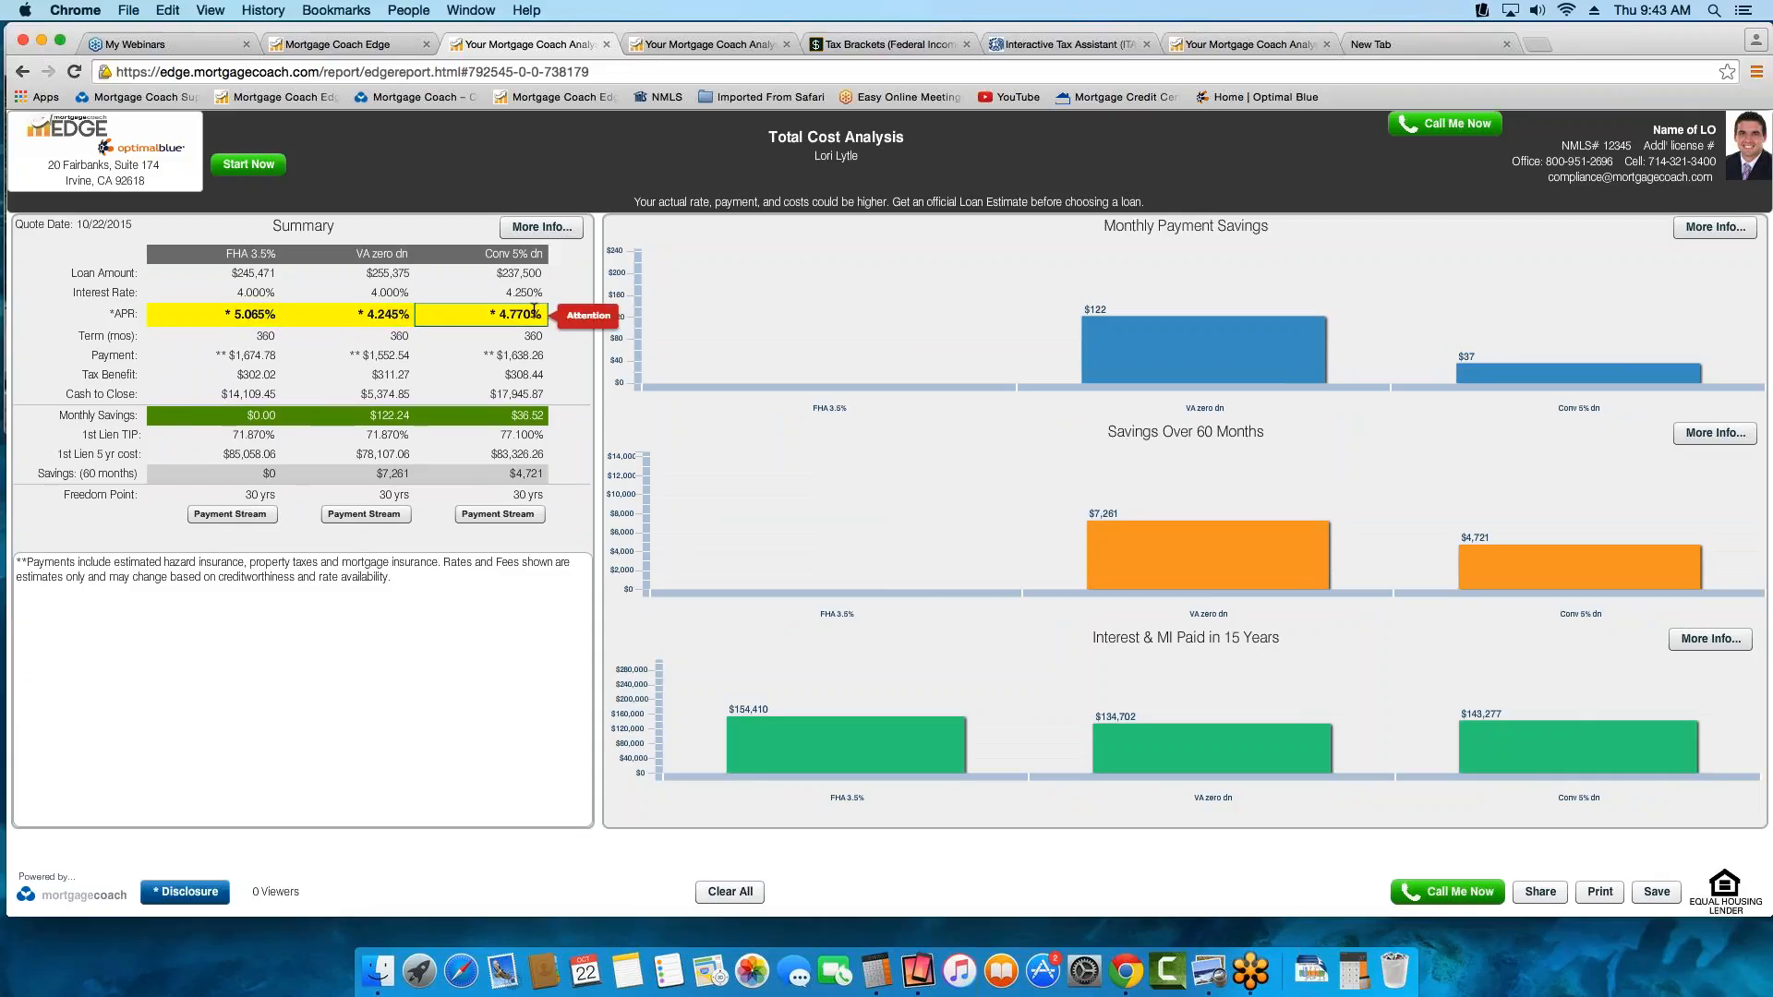
{"action": "left_click", "coordinate": [515, 315]}
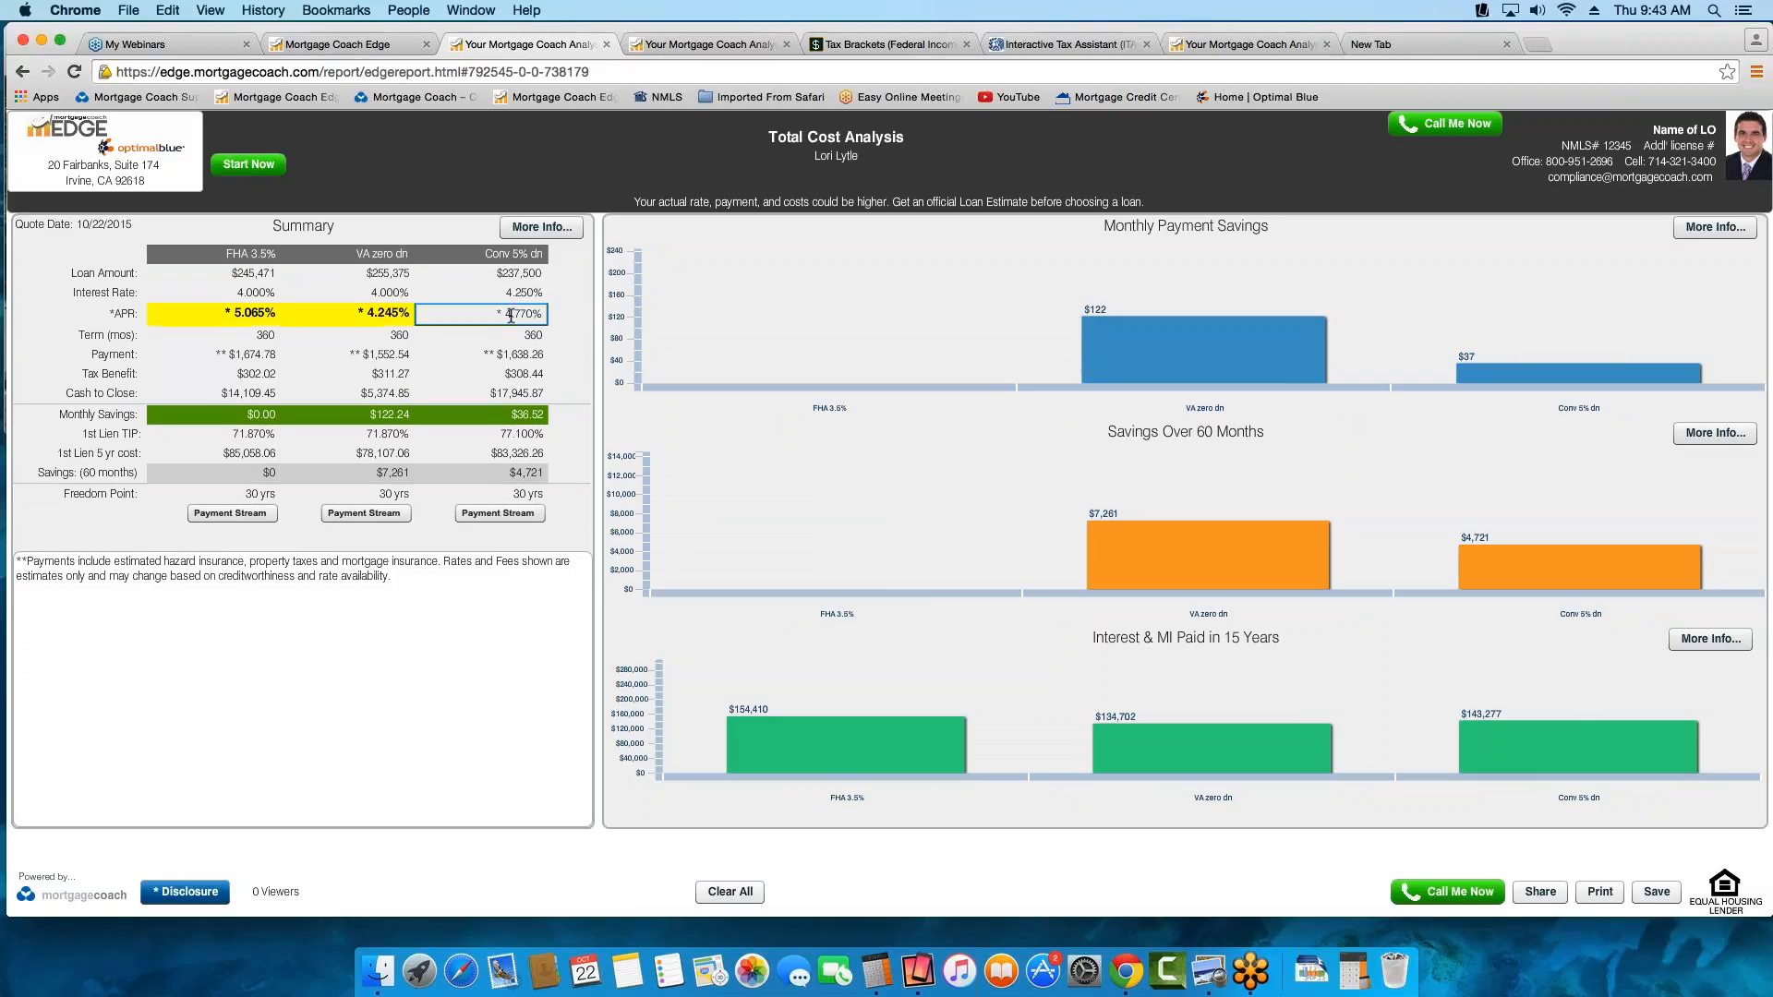
{"action": "left_click", "coordinate": [389, 314]}
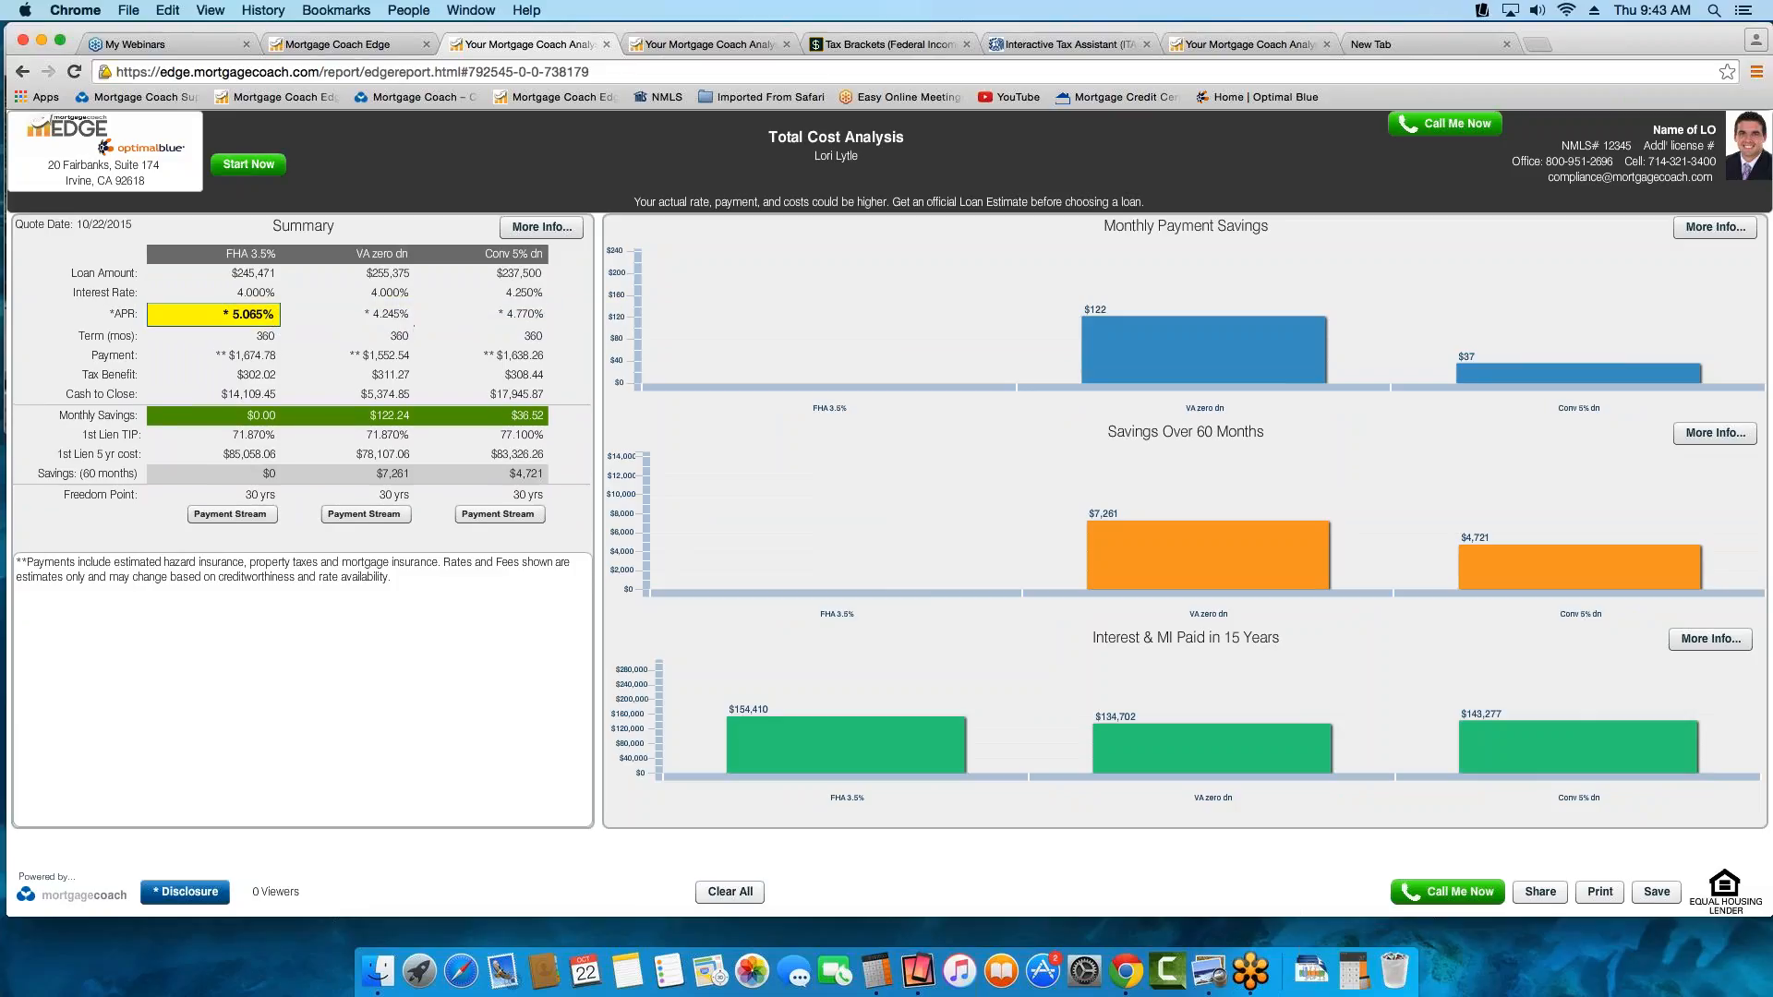
{"action": "left_click", "coordinate": [256, 314]}
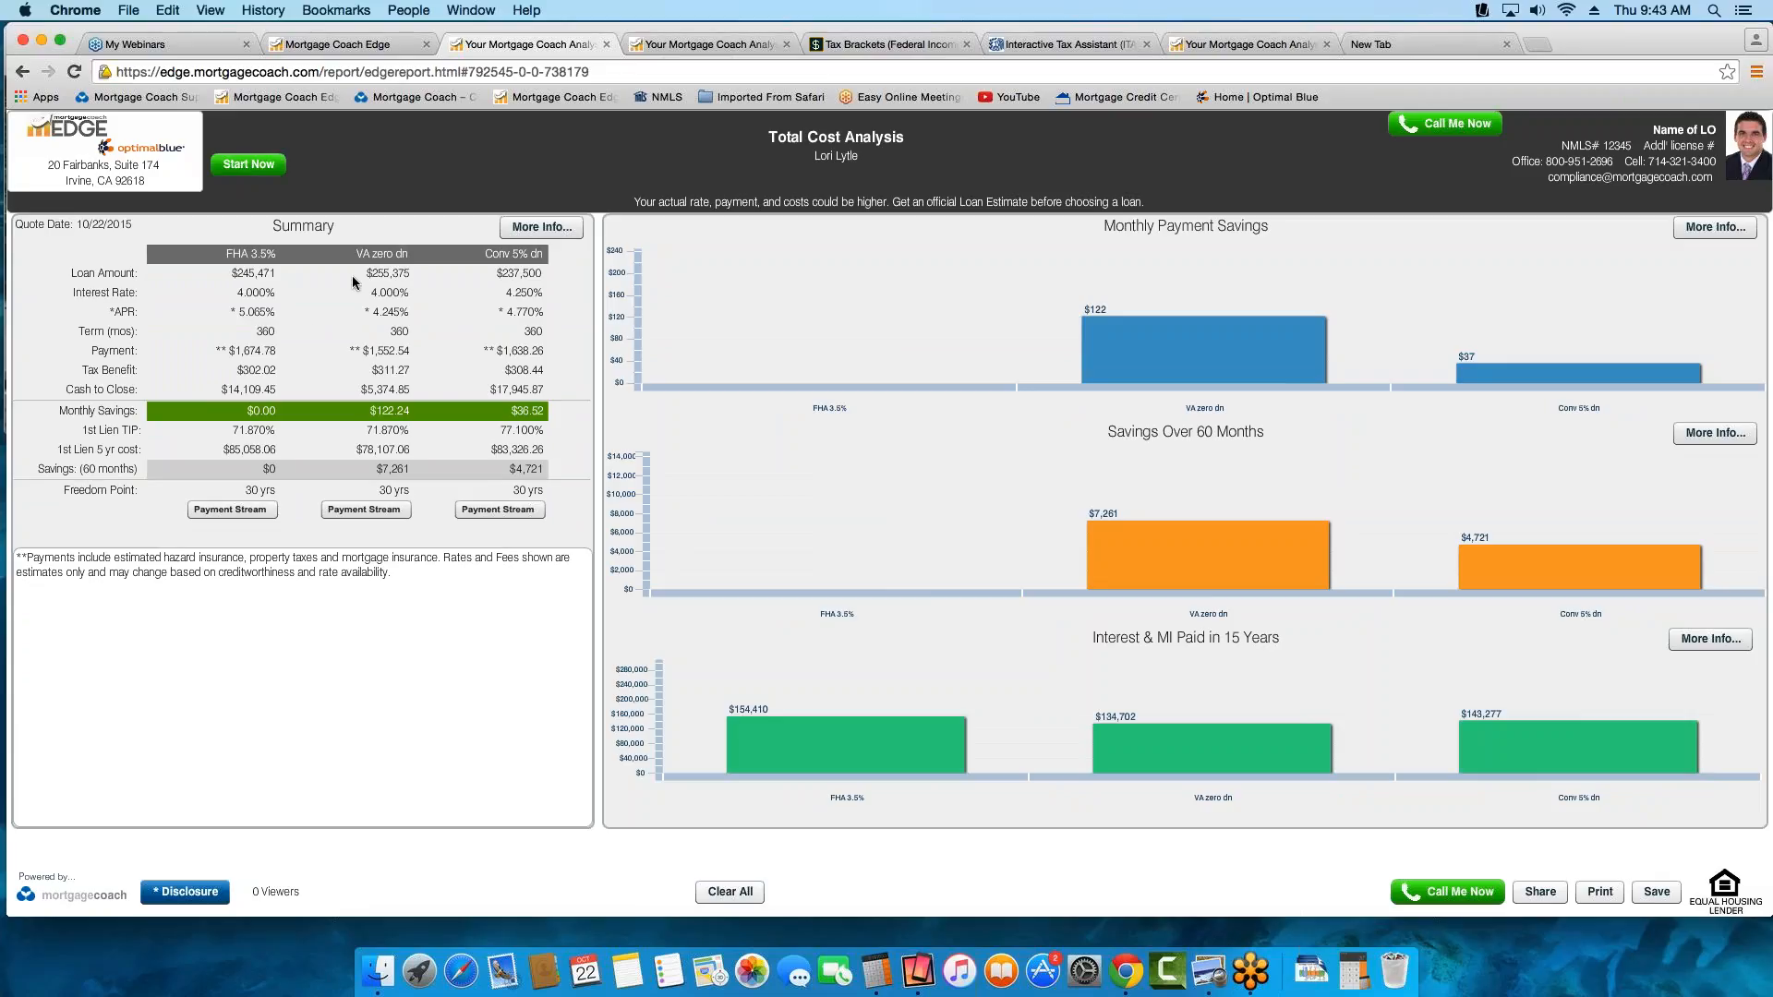
Highlight the whole VA zero dn column and the Payment and Cash to Close values of Conv 5% dn
{"action": "left_click", "coordinate": [371, 251]}
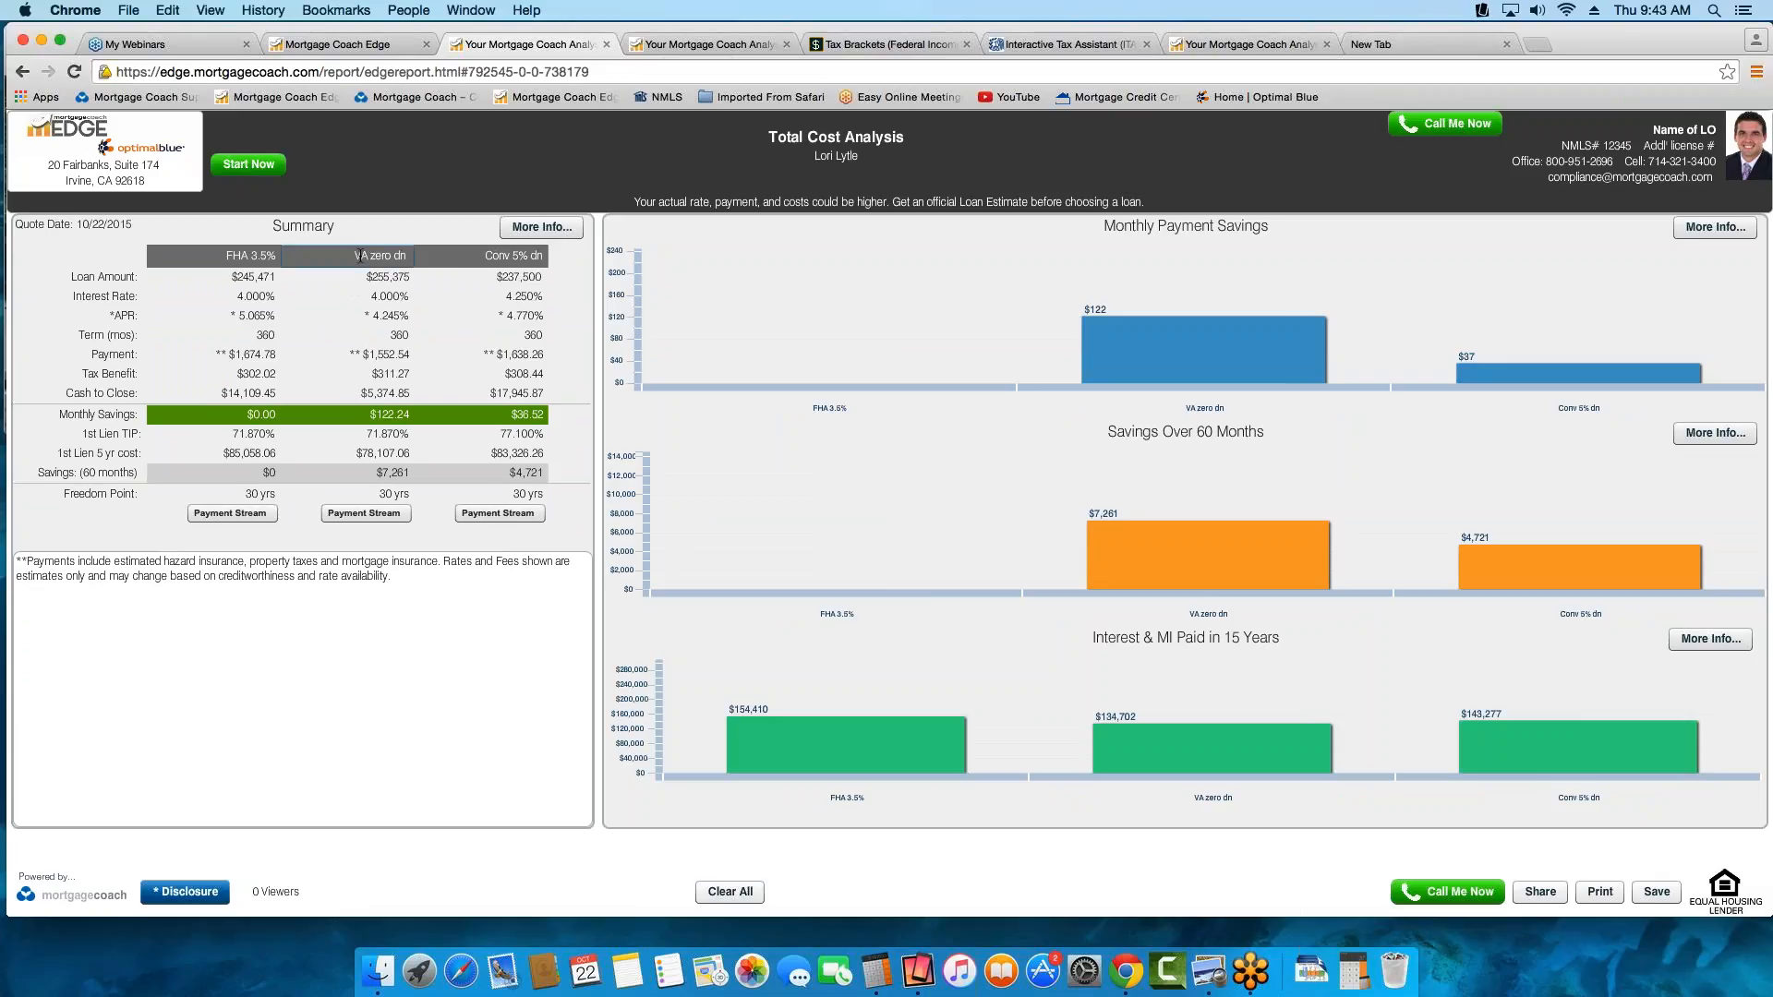
{"action": "left_click", "coordinate": [367, 256]}
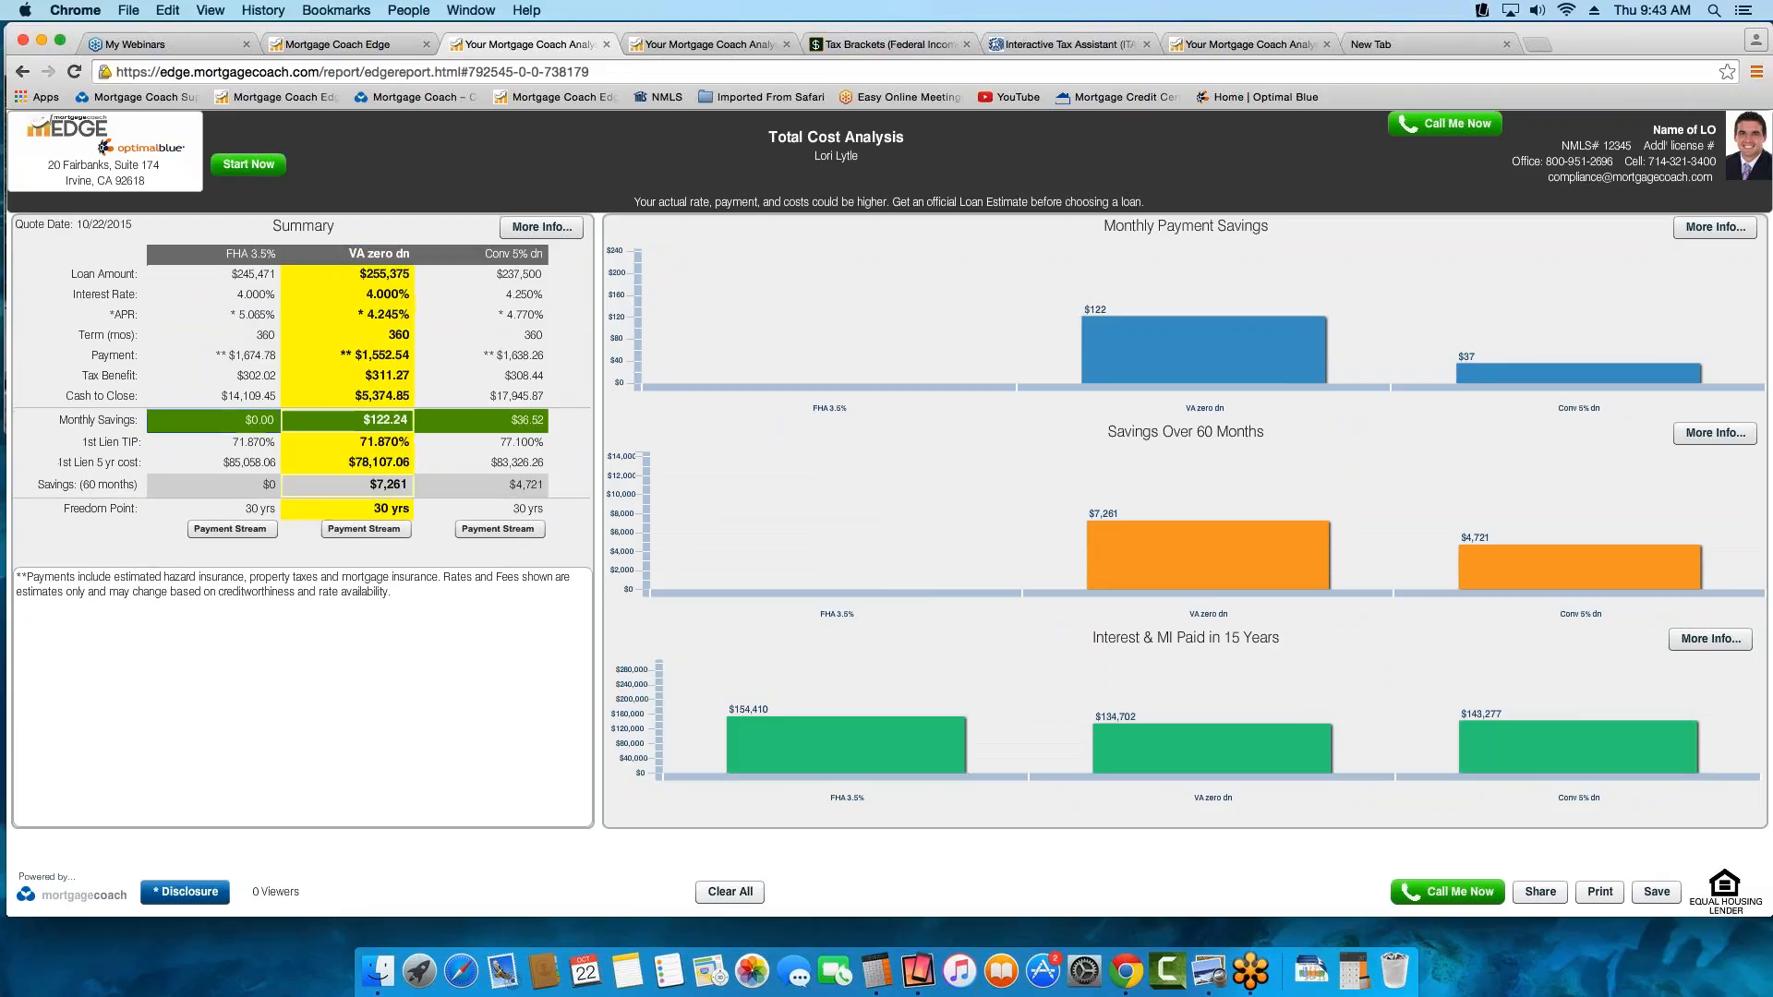
{"action": "left_click", "coordinate": [367, 258]}
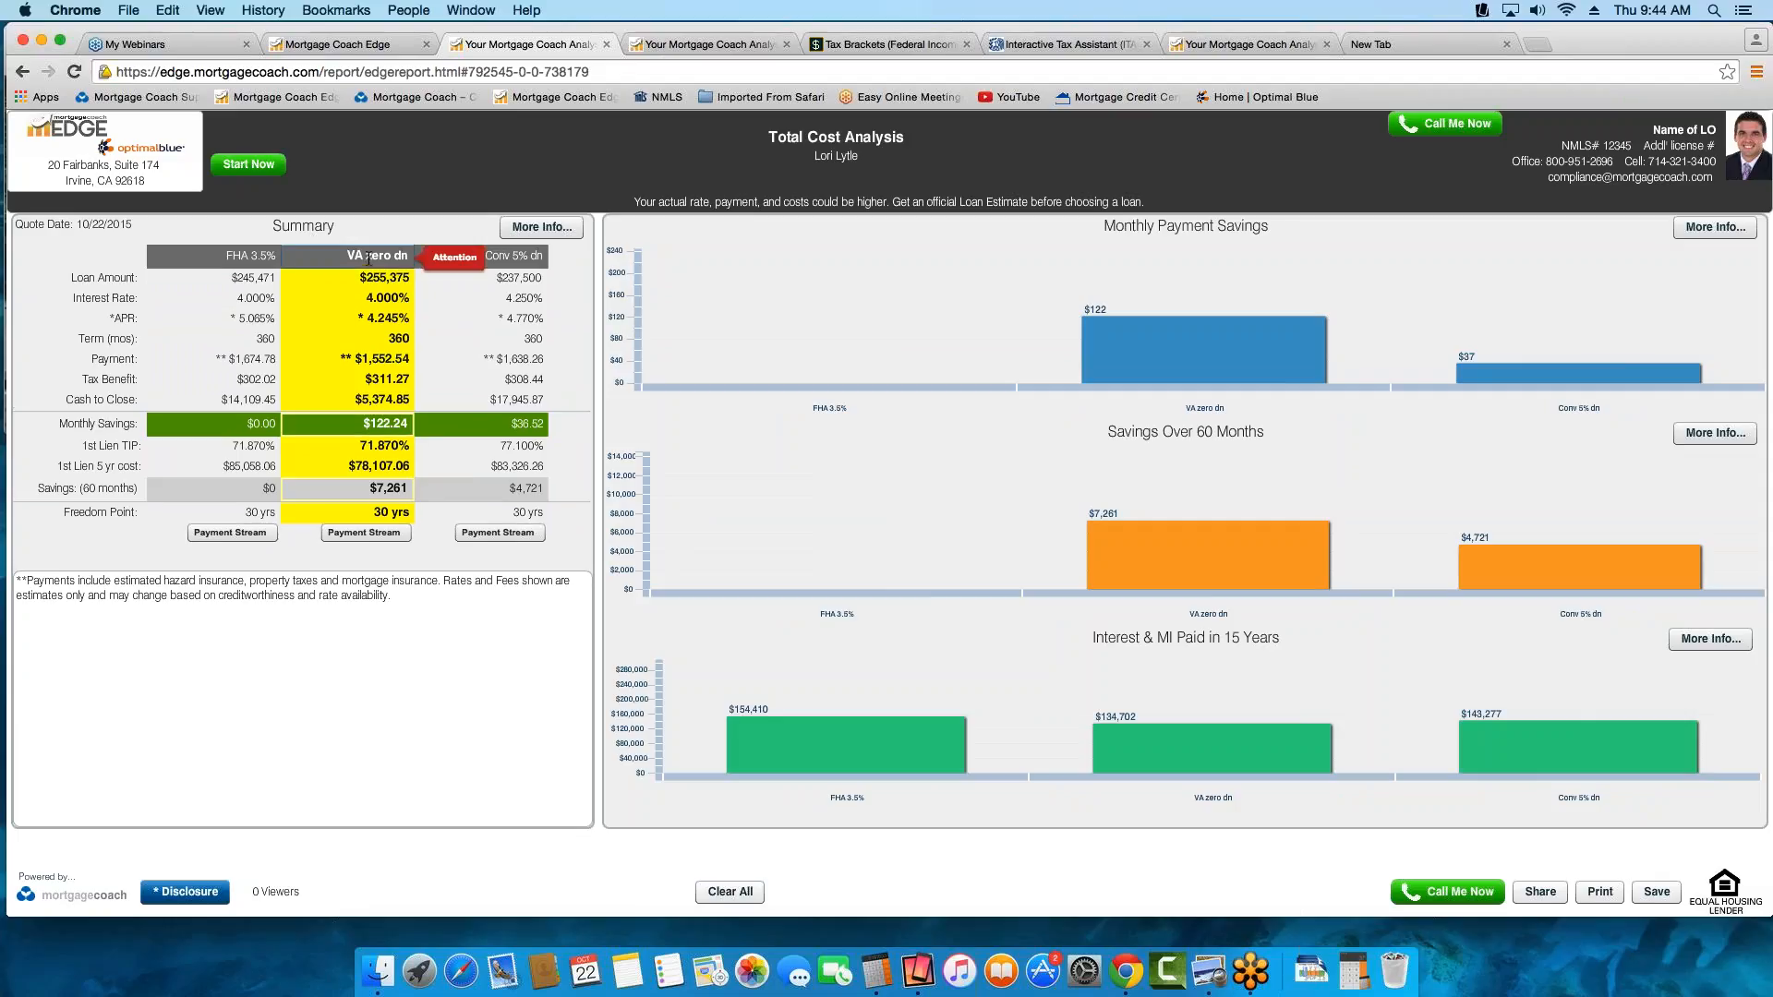
{"action": "left_click", "coordinate": [368, 260]}
{"action": "left_click", "coordinate": [517, 355]}
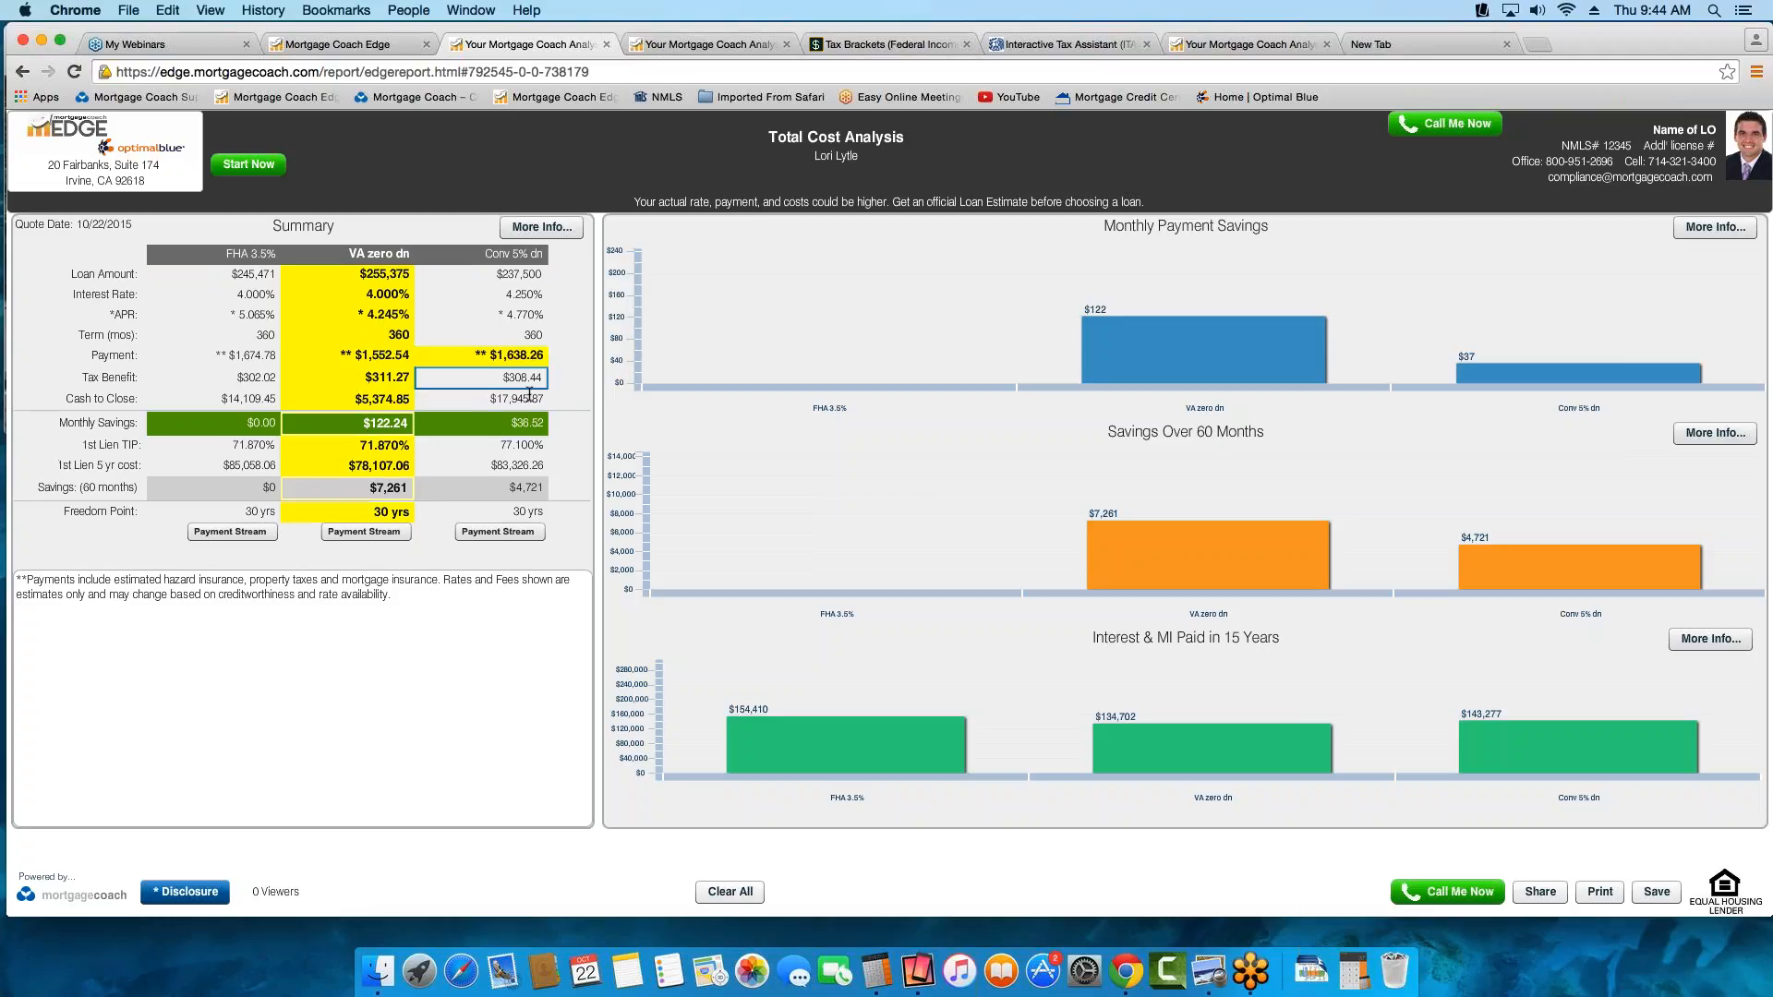
{"action": "left_click", "coordinate": [529, 397]}
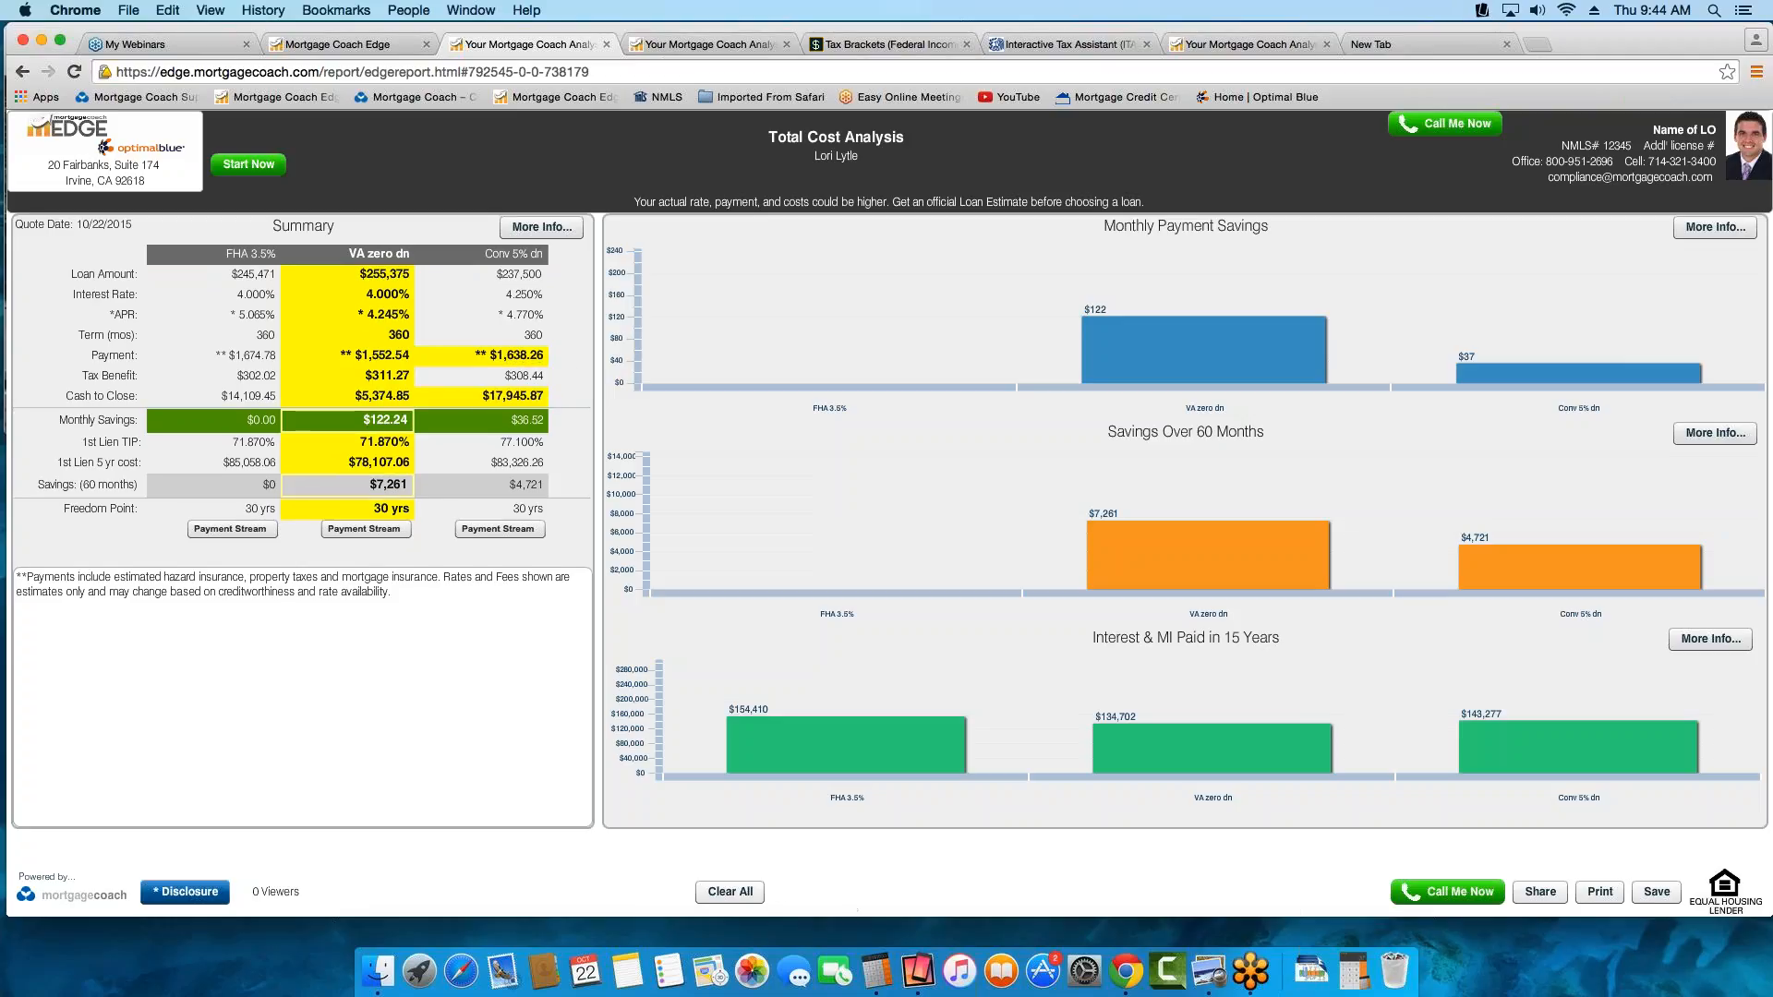
Clear all highlights from the Total Cost Analysis and switch to the Rent vs. Own report
{"action": "left_click", "coordinate": [736, 894]}
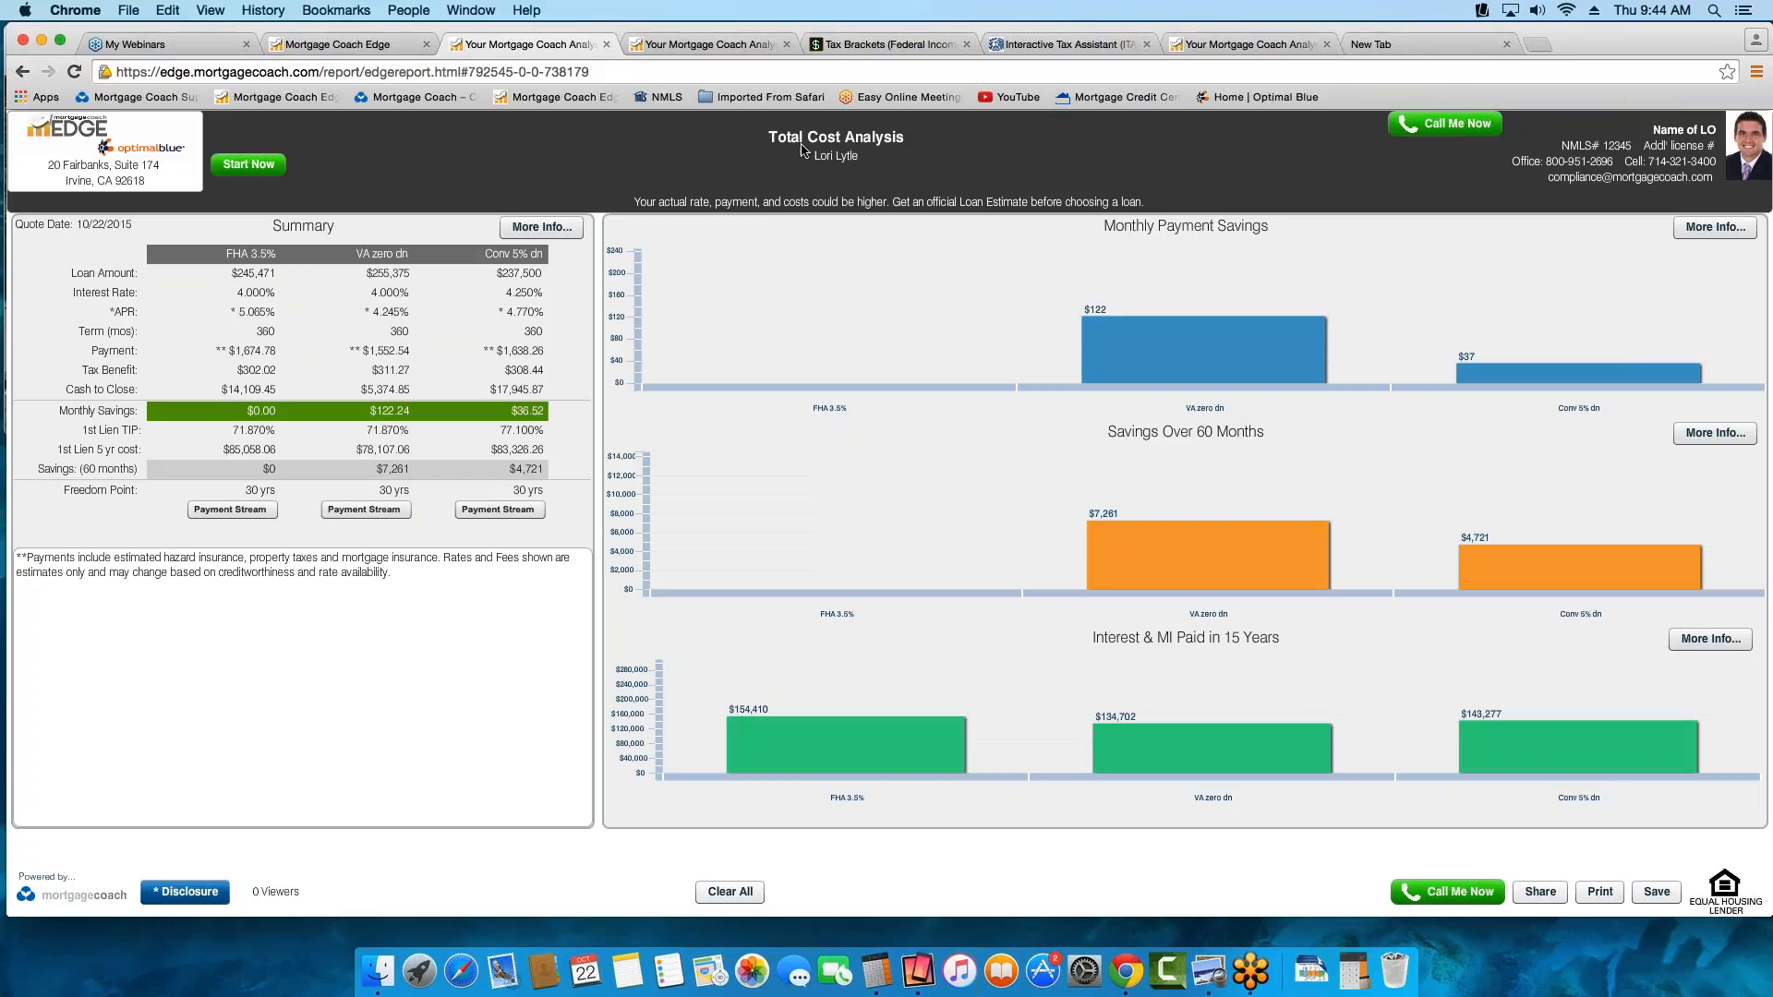
{"action": "left_click", "coordinate": [701, 44]}
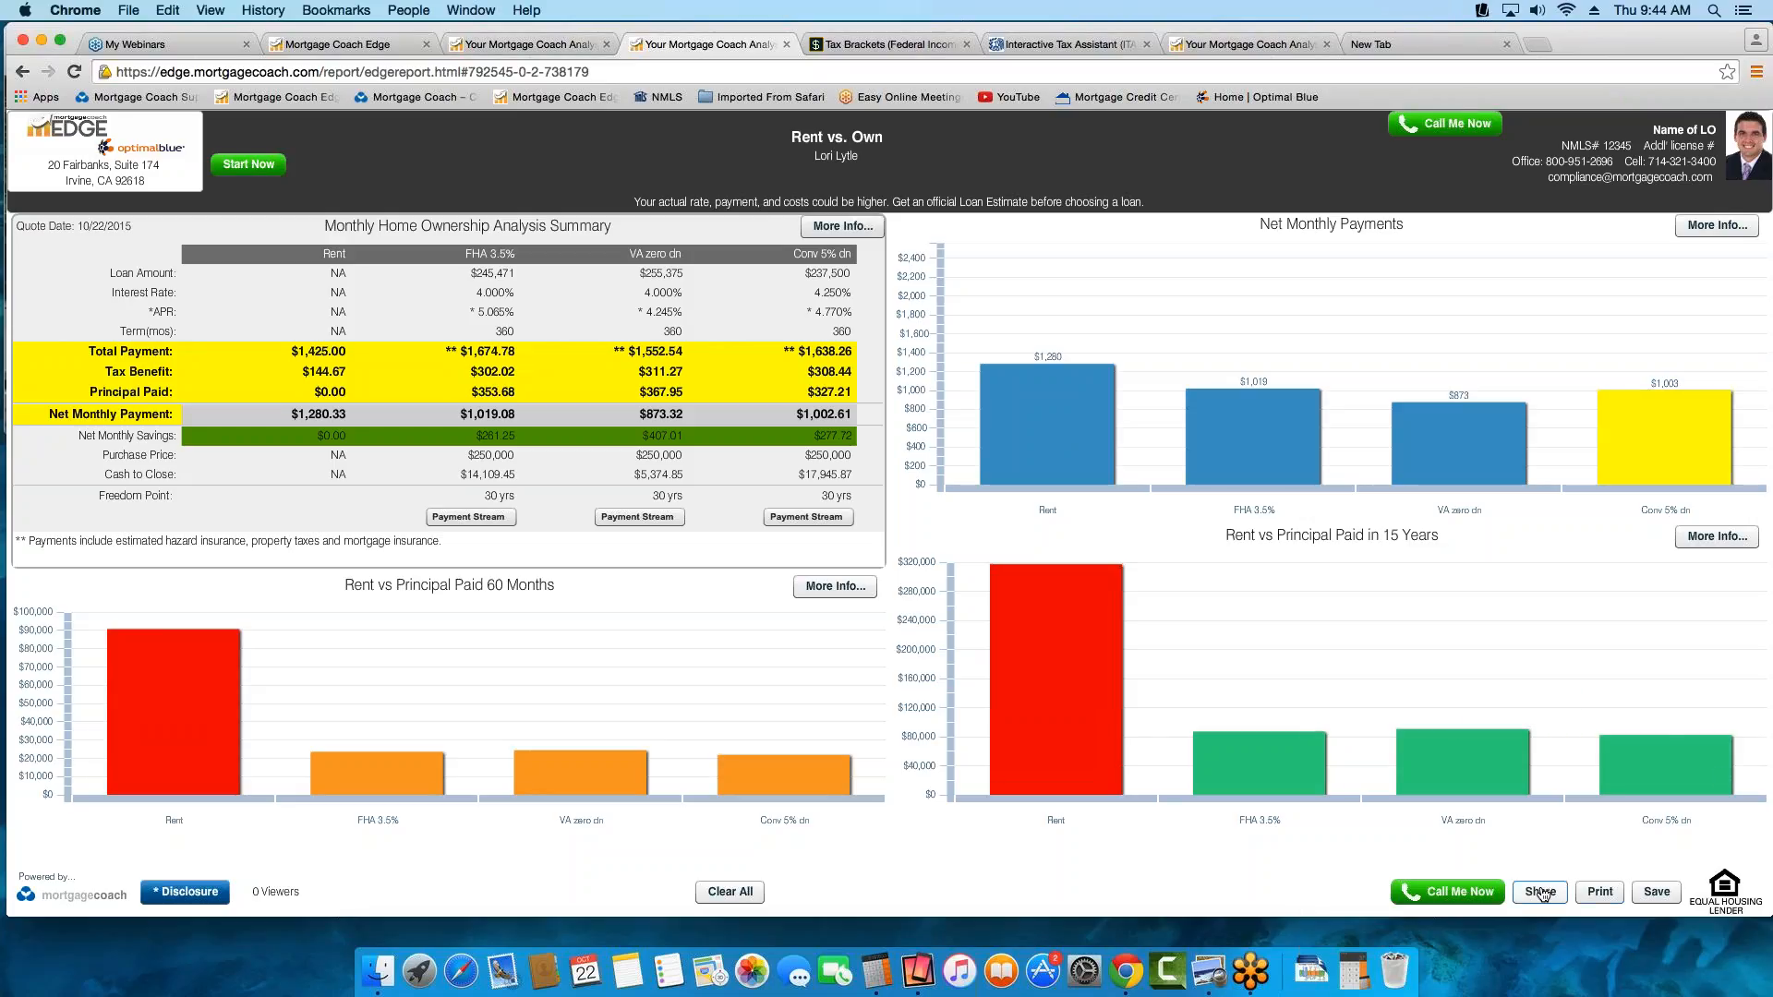
Generate the share link for the Rent vs. Own report and close the link dialog
{"action": "left_click", "coordinate": [1540, 893]}
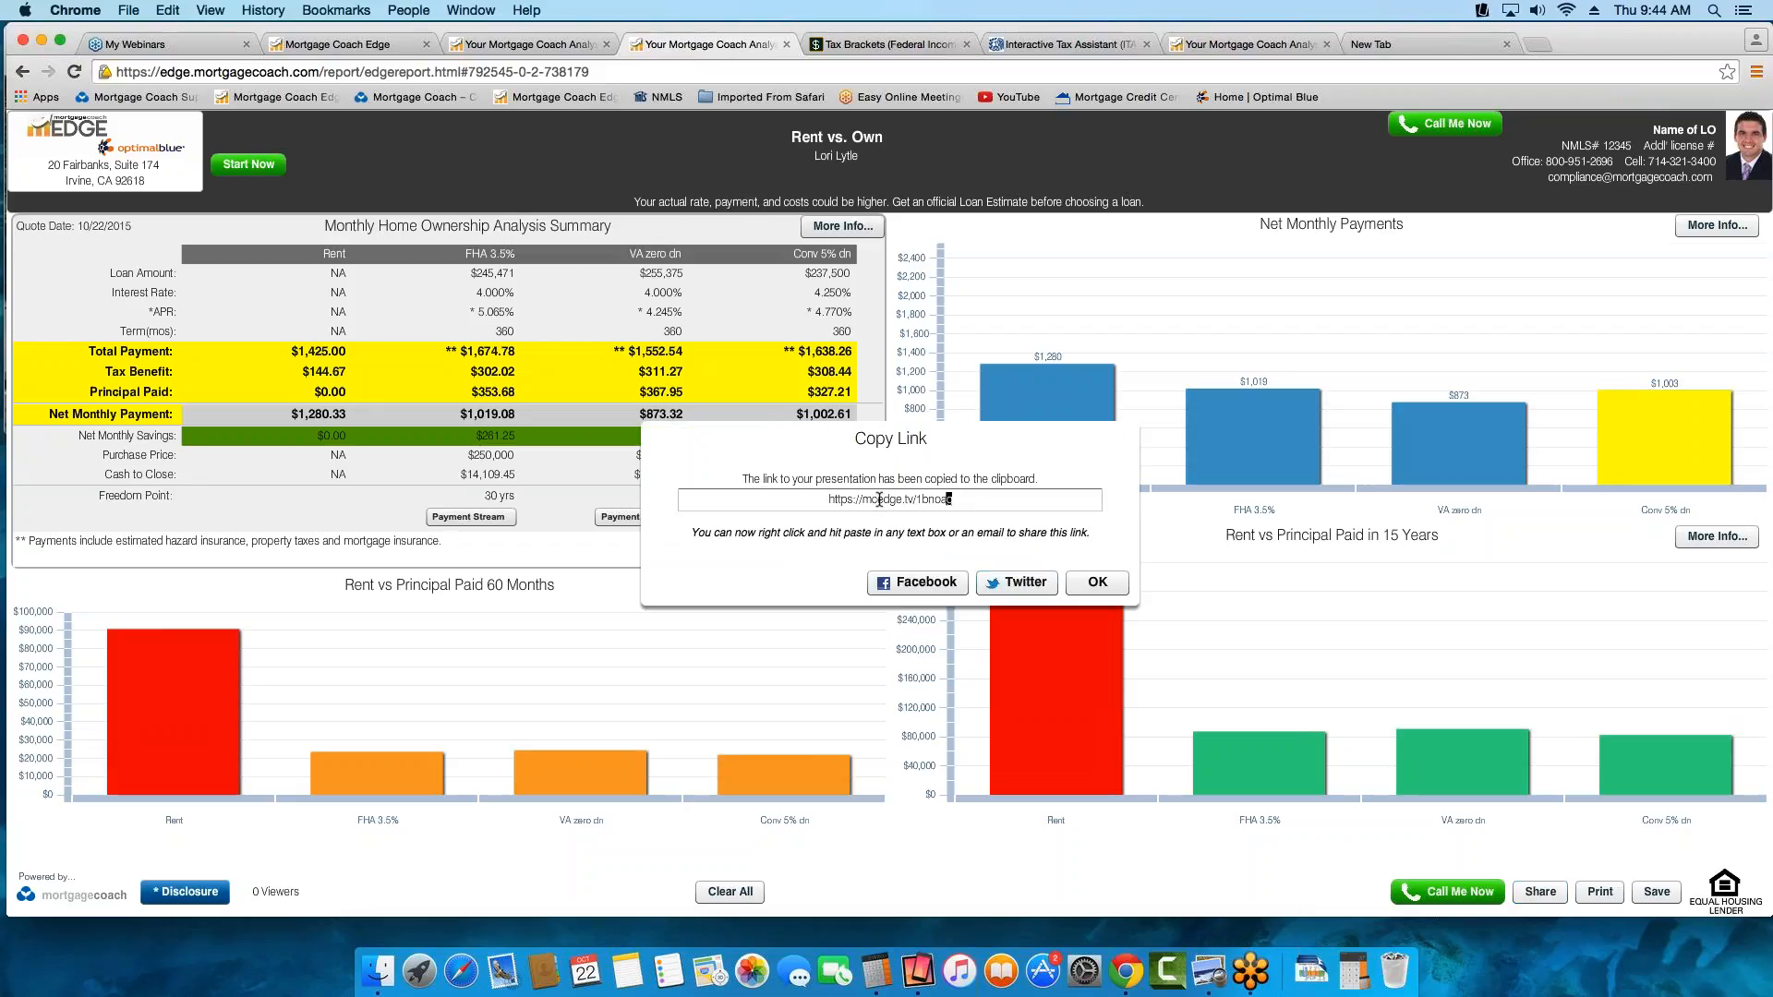
{"action": "left_click", "coordinate": [879, 499]}
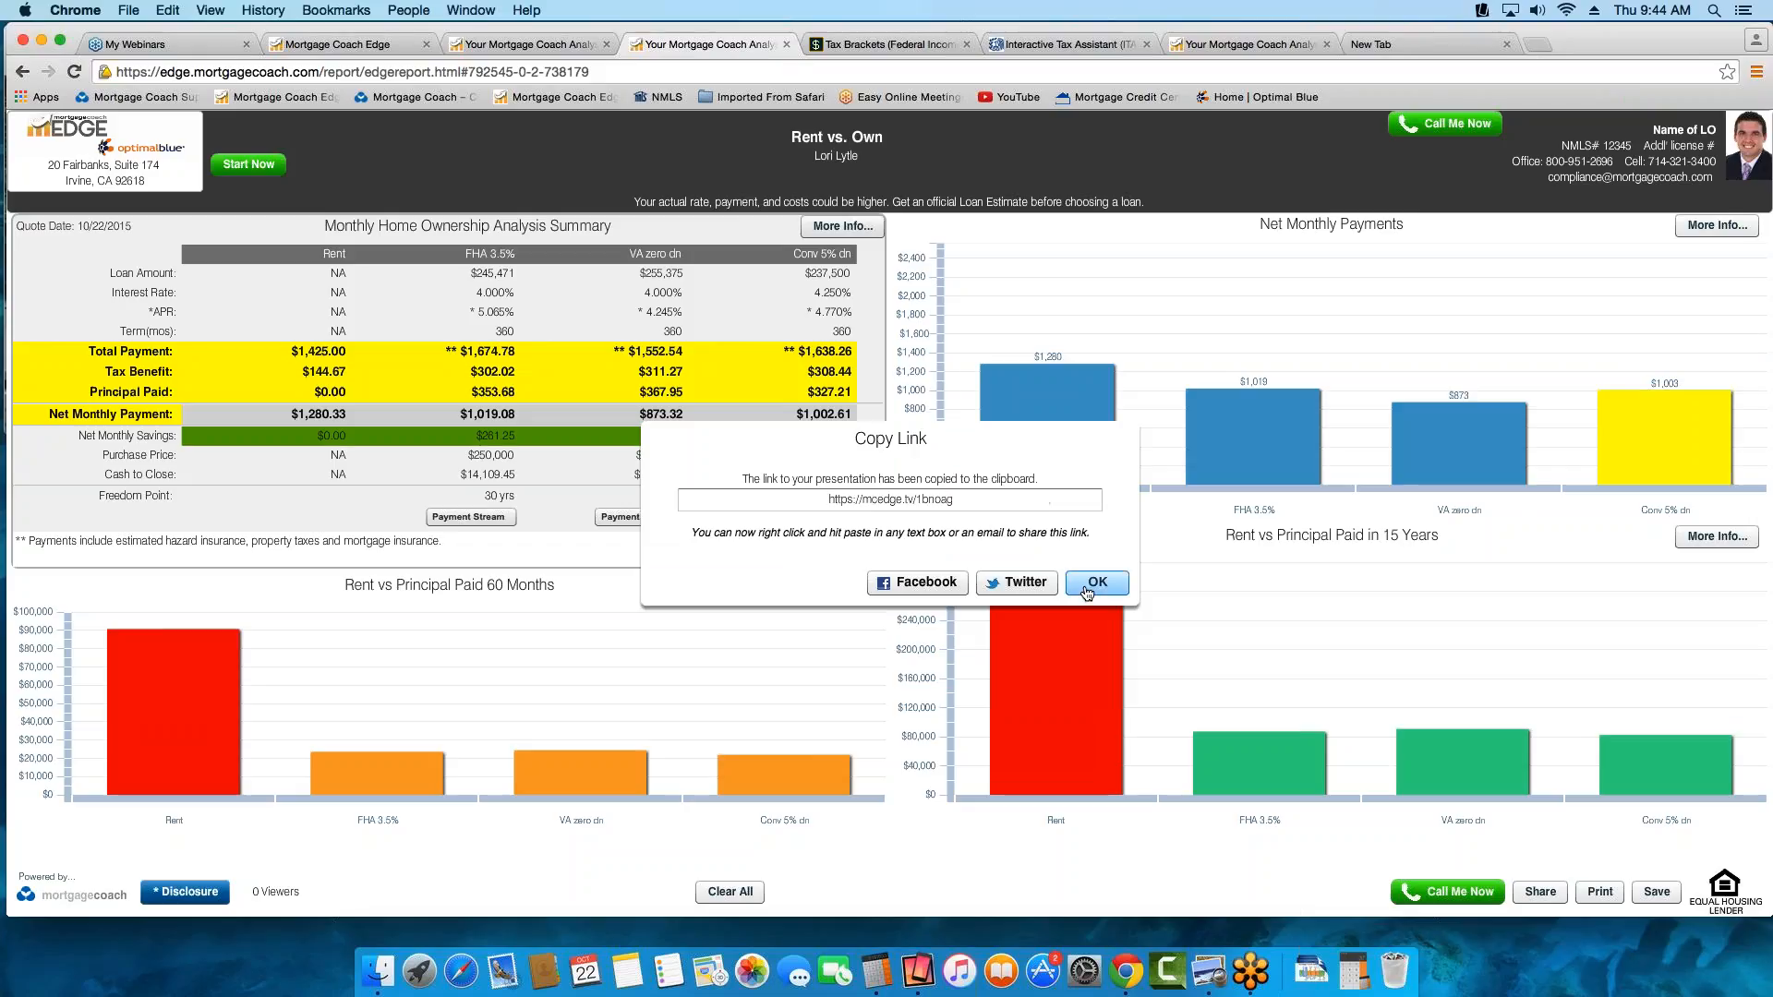
{"action": "left_click", "coordinate": [1095, 581]}
Switch to the Total Cost Analysis report and copy its share link
{"action": "left_click", "coordinate": [511, 47]}
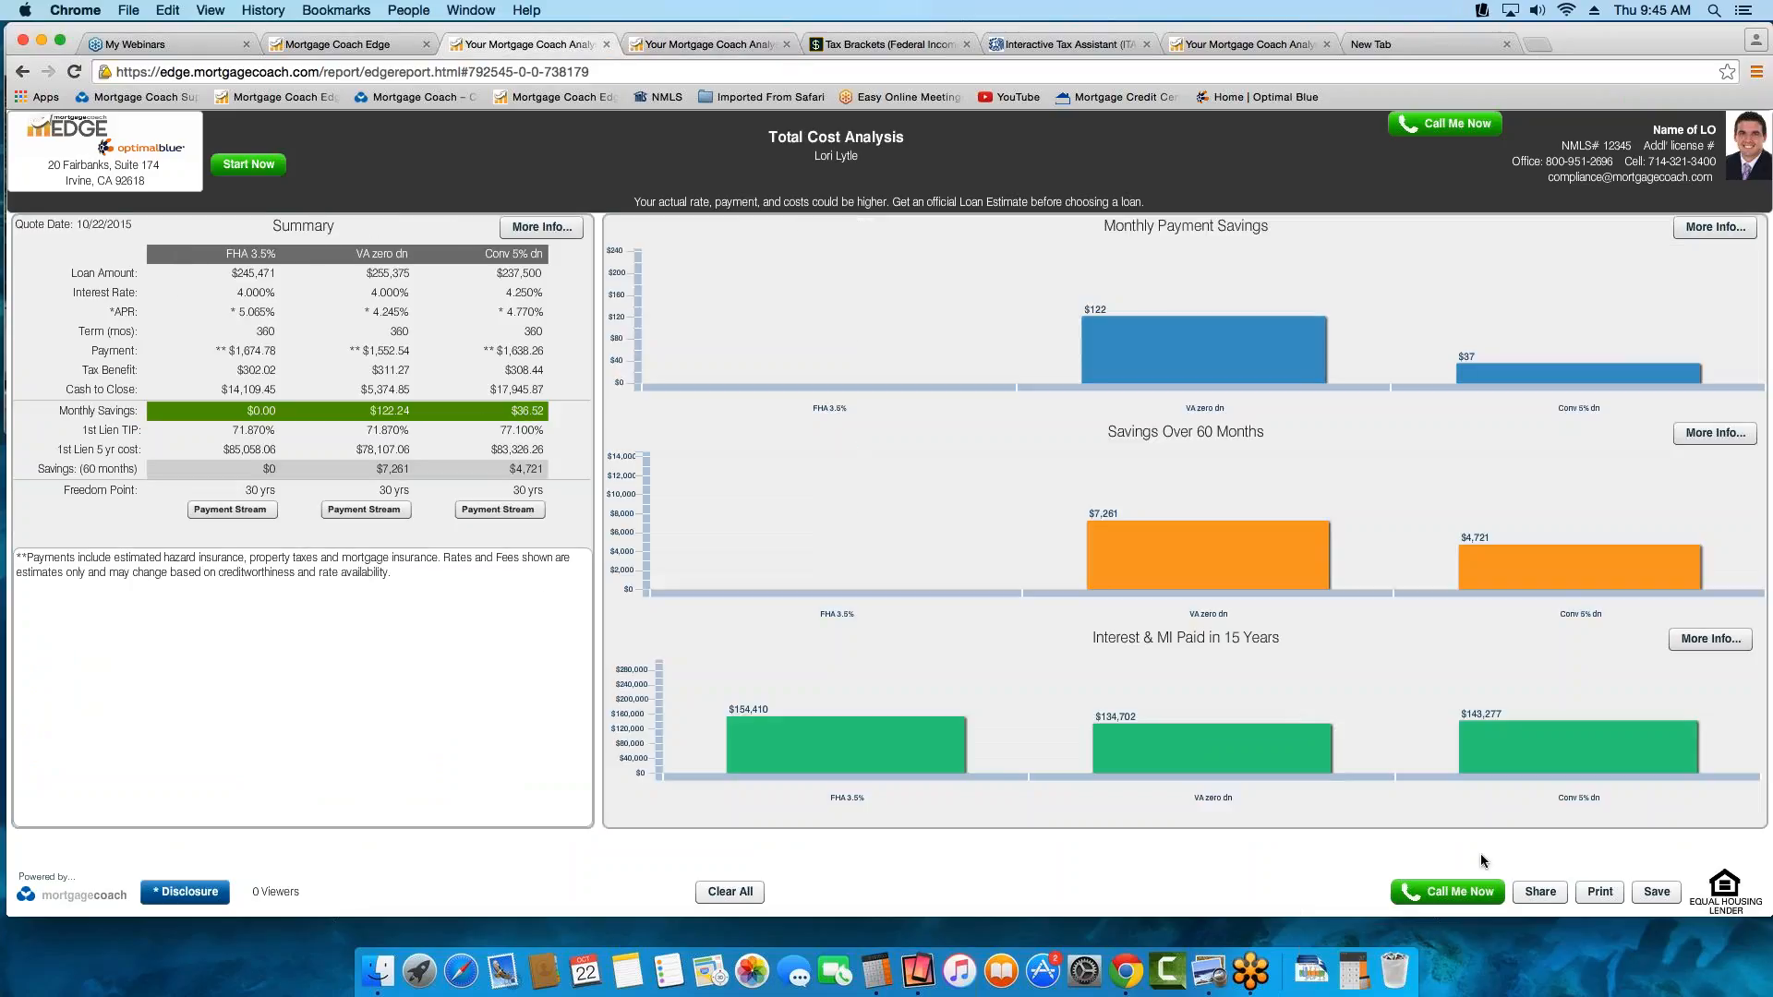
{"action": "left_click", "coordinate": [1540, 893]}
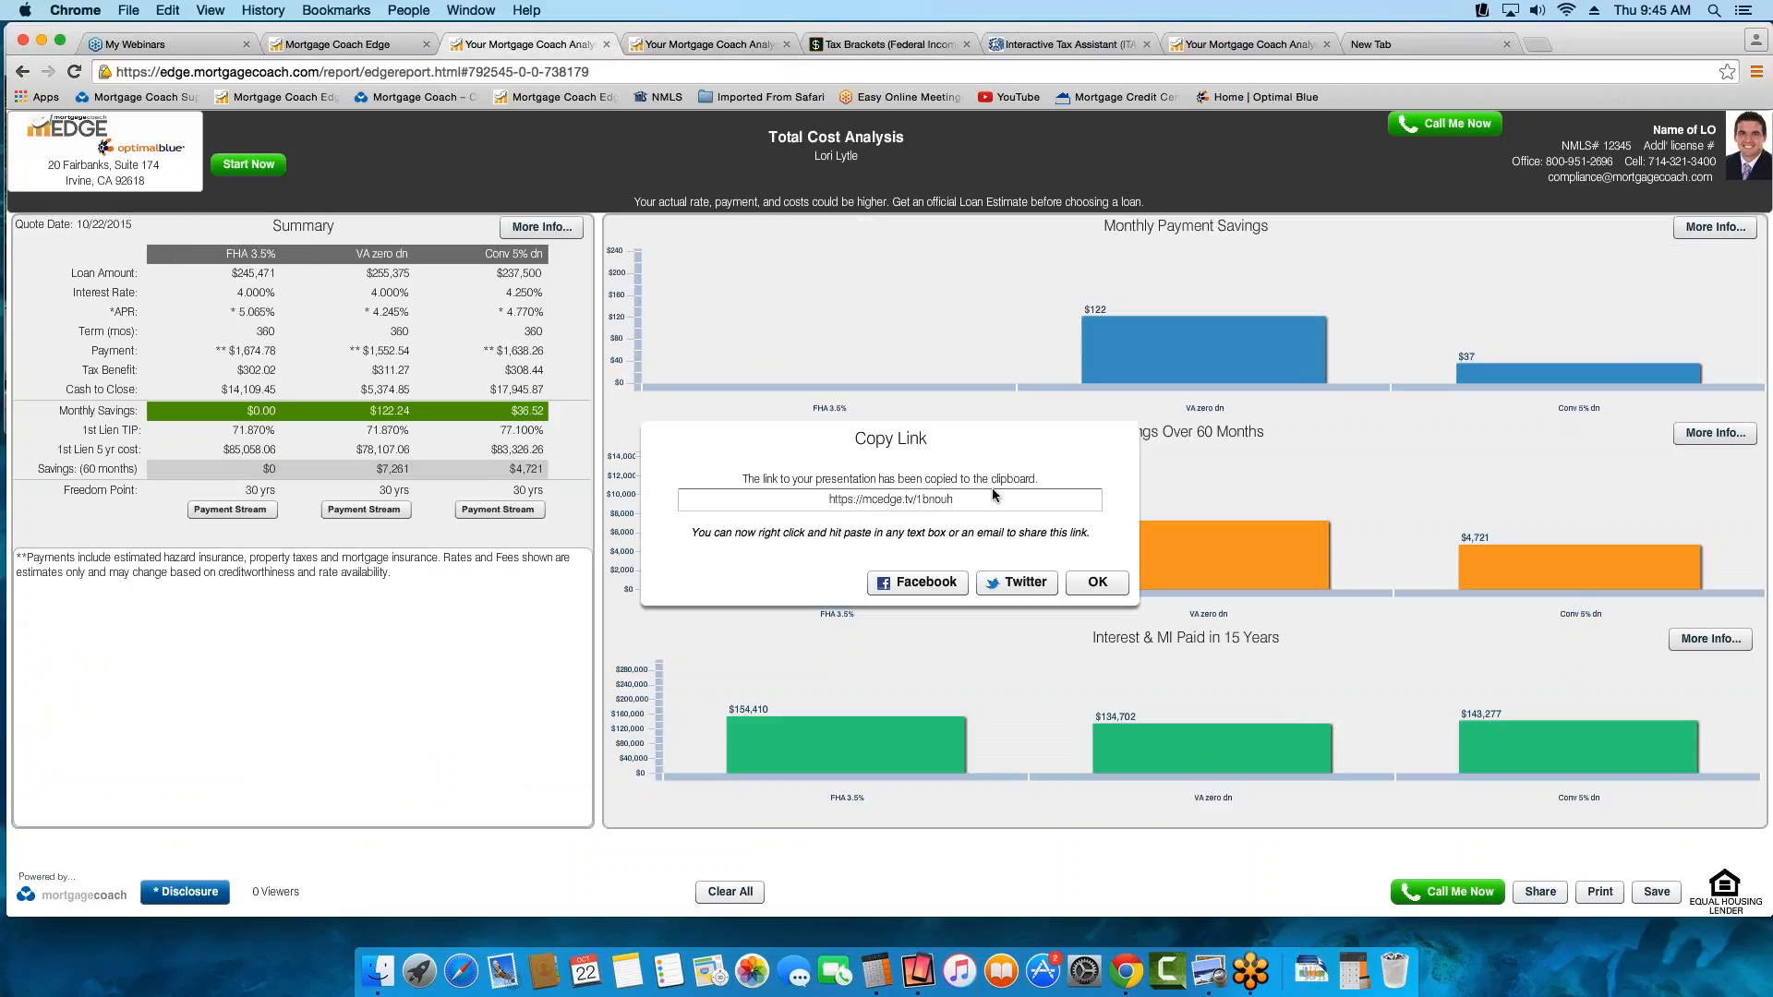
{"action": "left_click", "coordinate": [907, 499]}
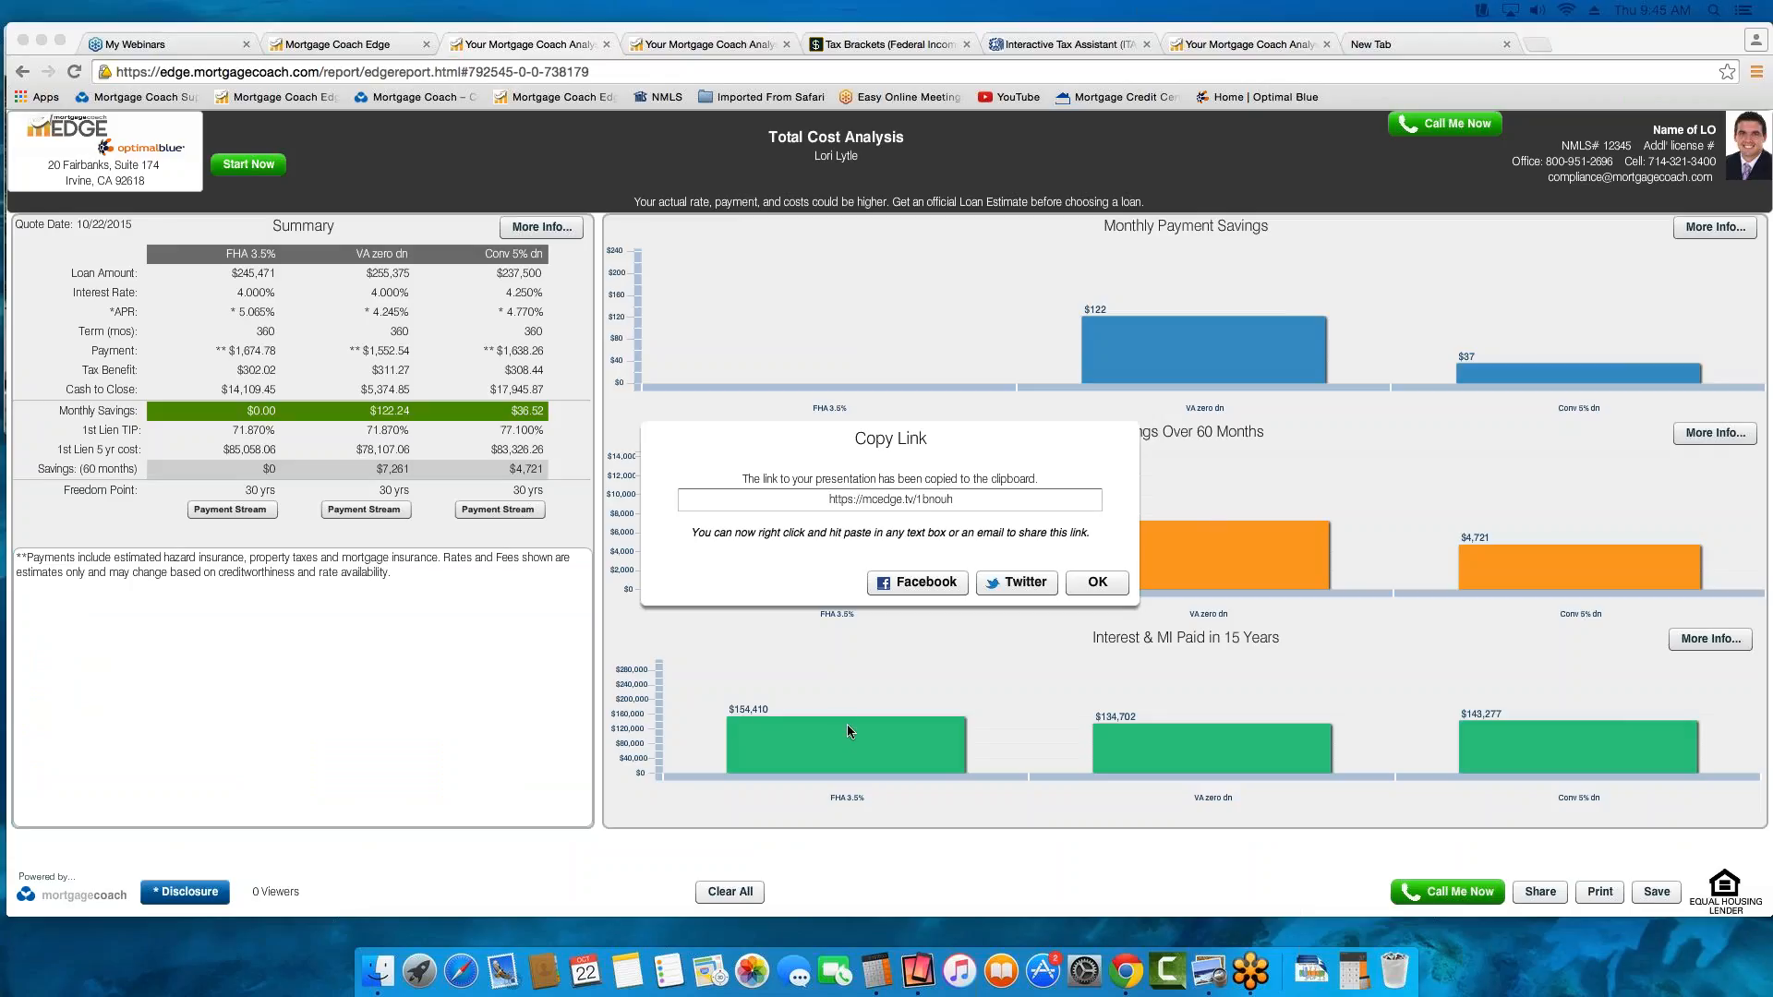
{"action": "left_click", "coordinate": [1095, 587]}
{"action": "key", "text": "super+c"}
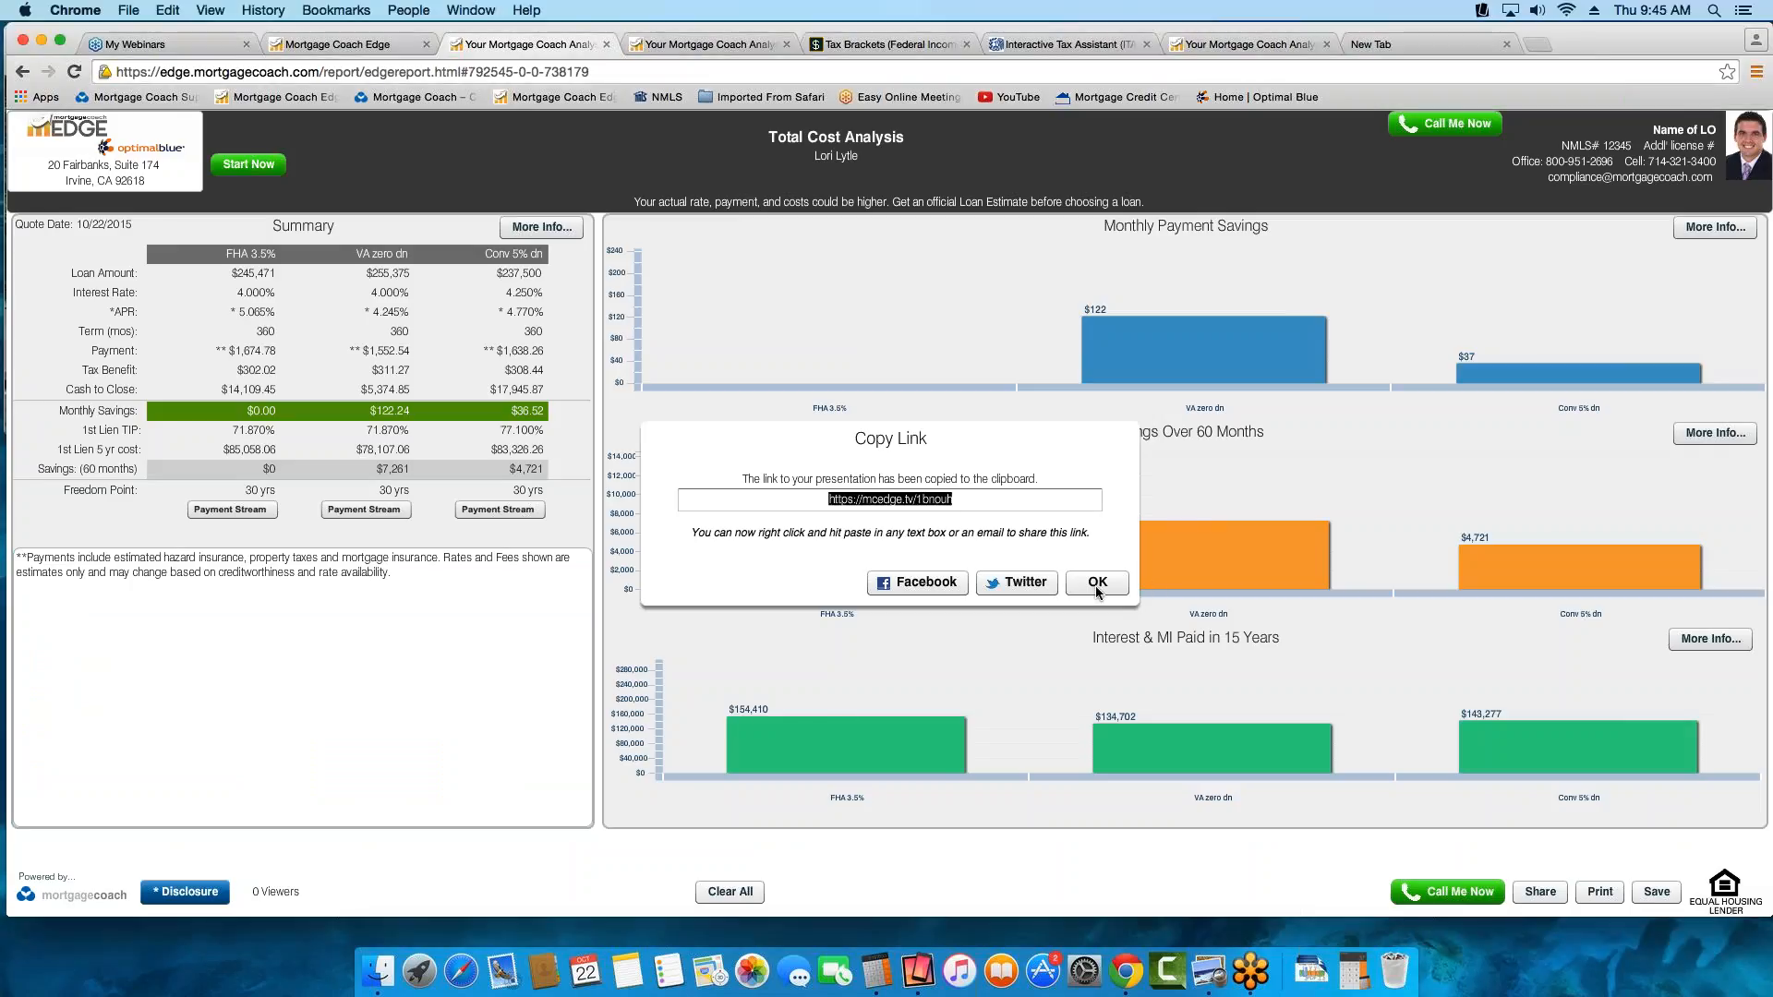
{"action": "left_click", "coordinate": [1398, 46]}
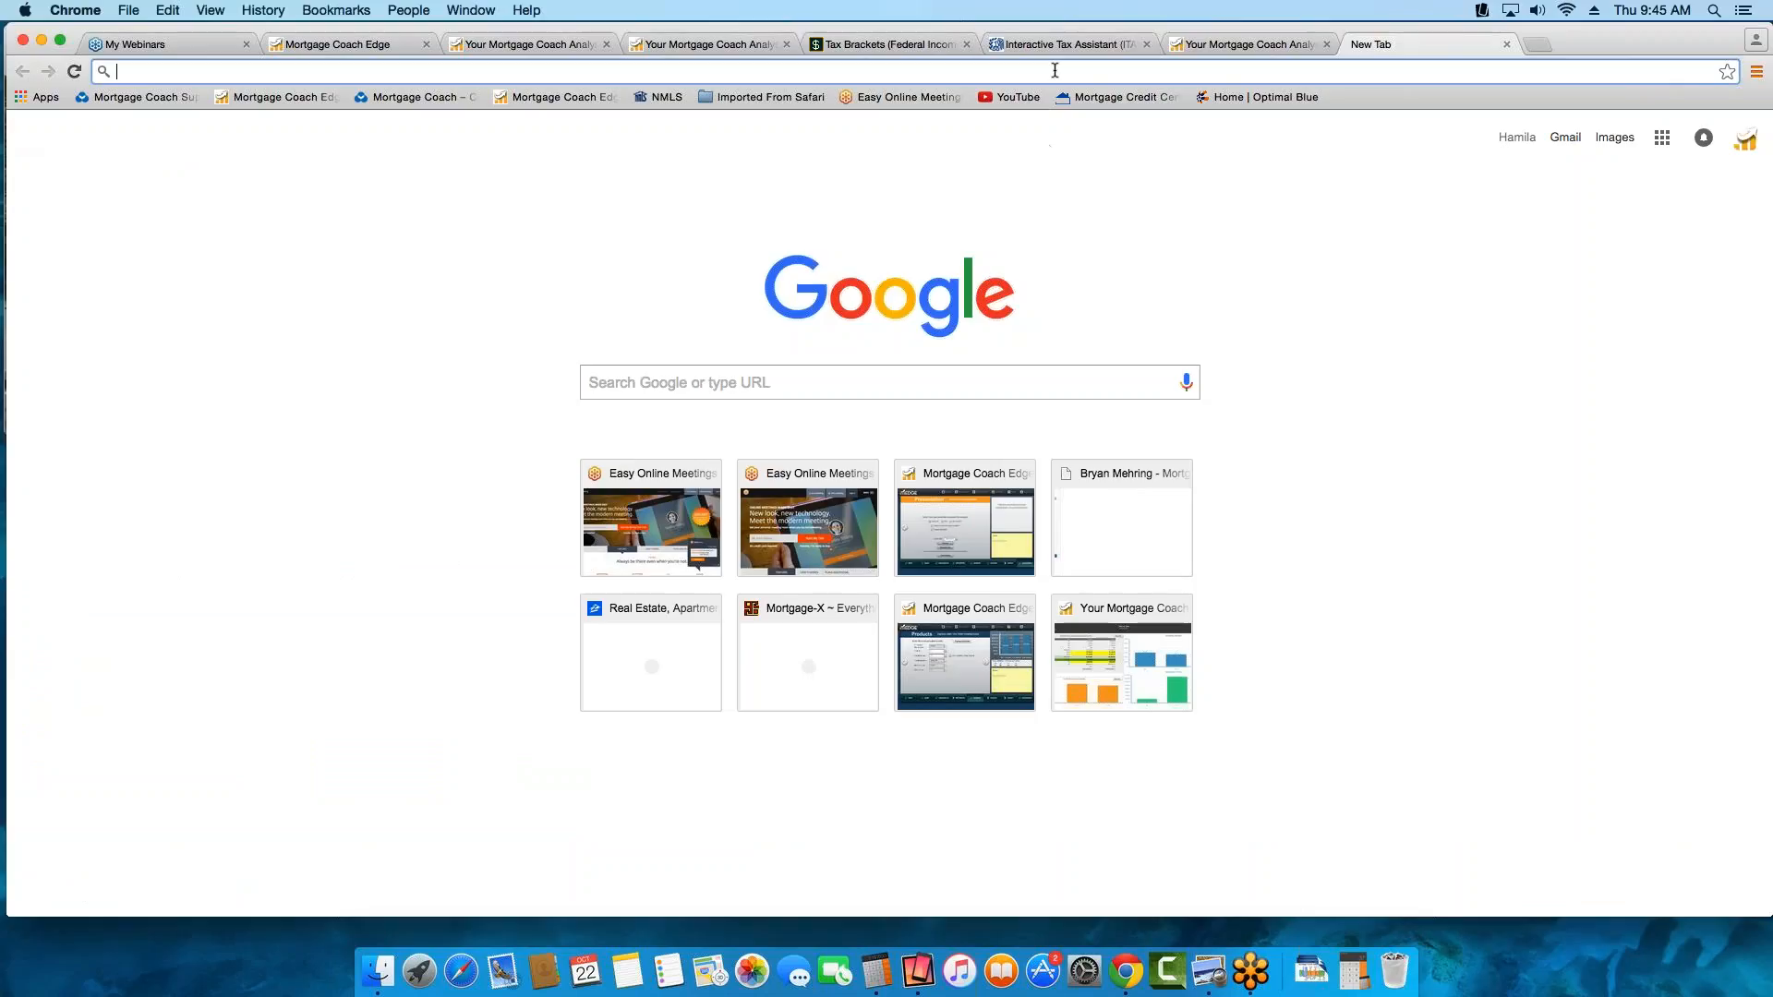
{"action": "key", "text": "super+v"}
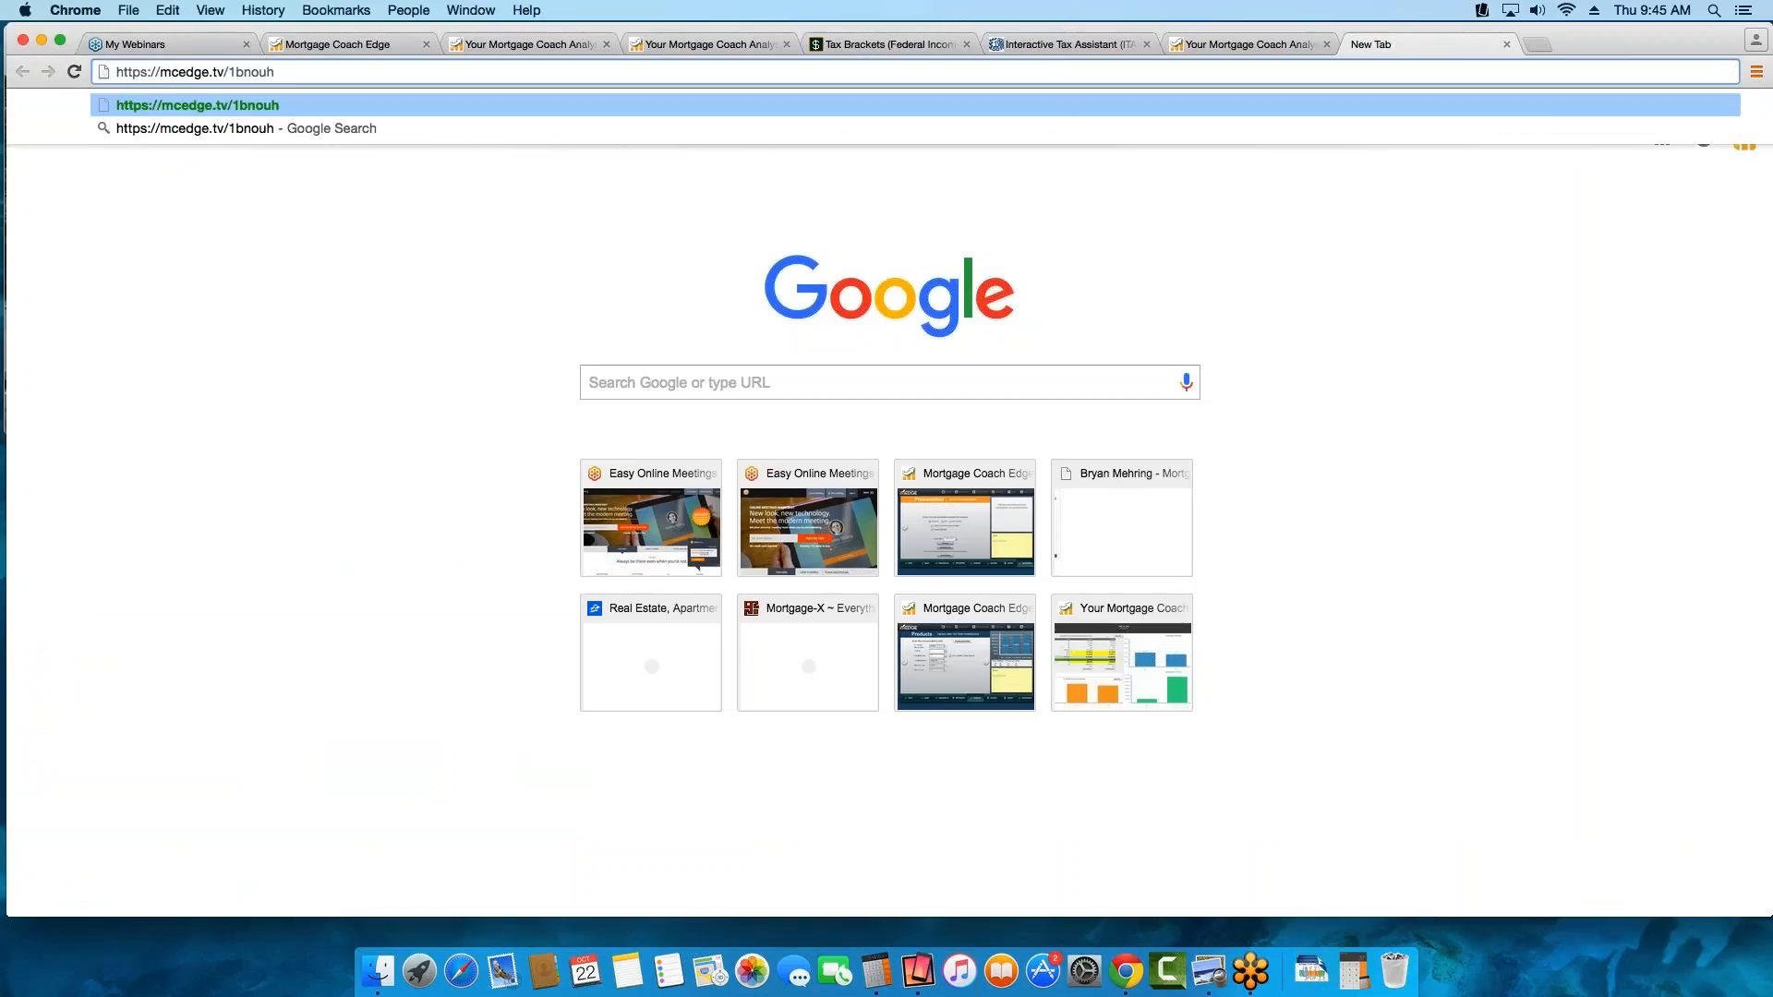
{"action": "key", "text": "Return"}
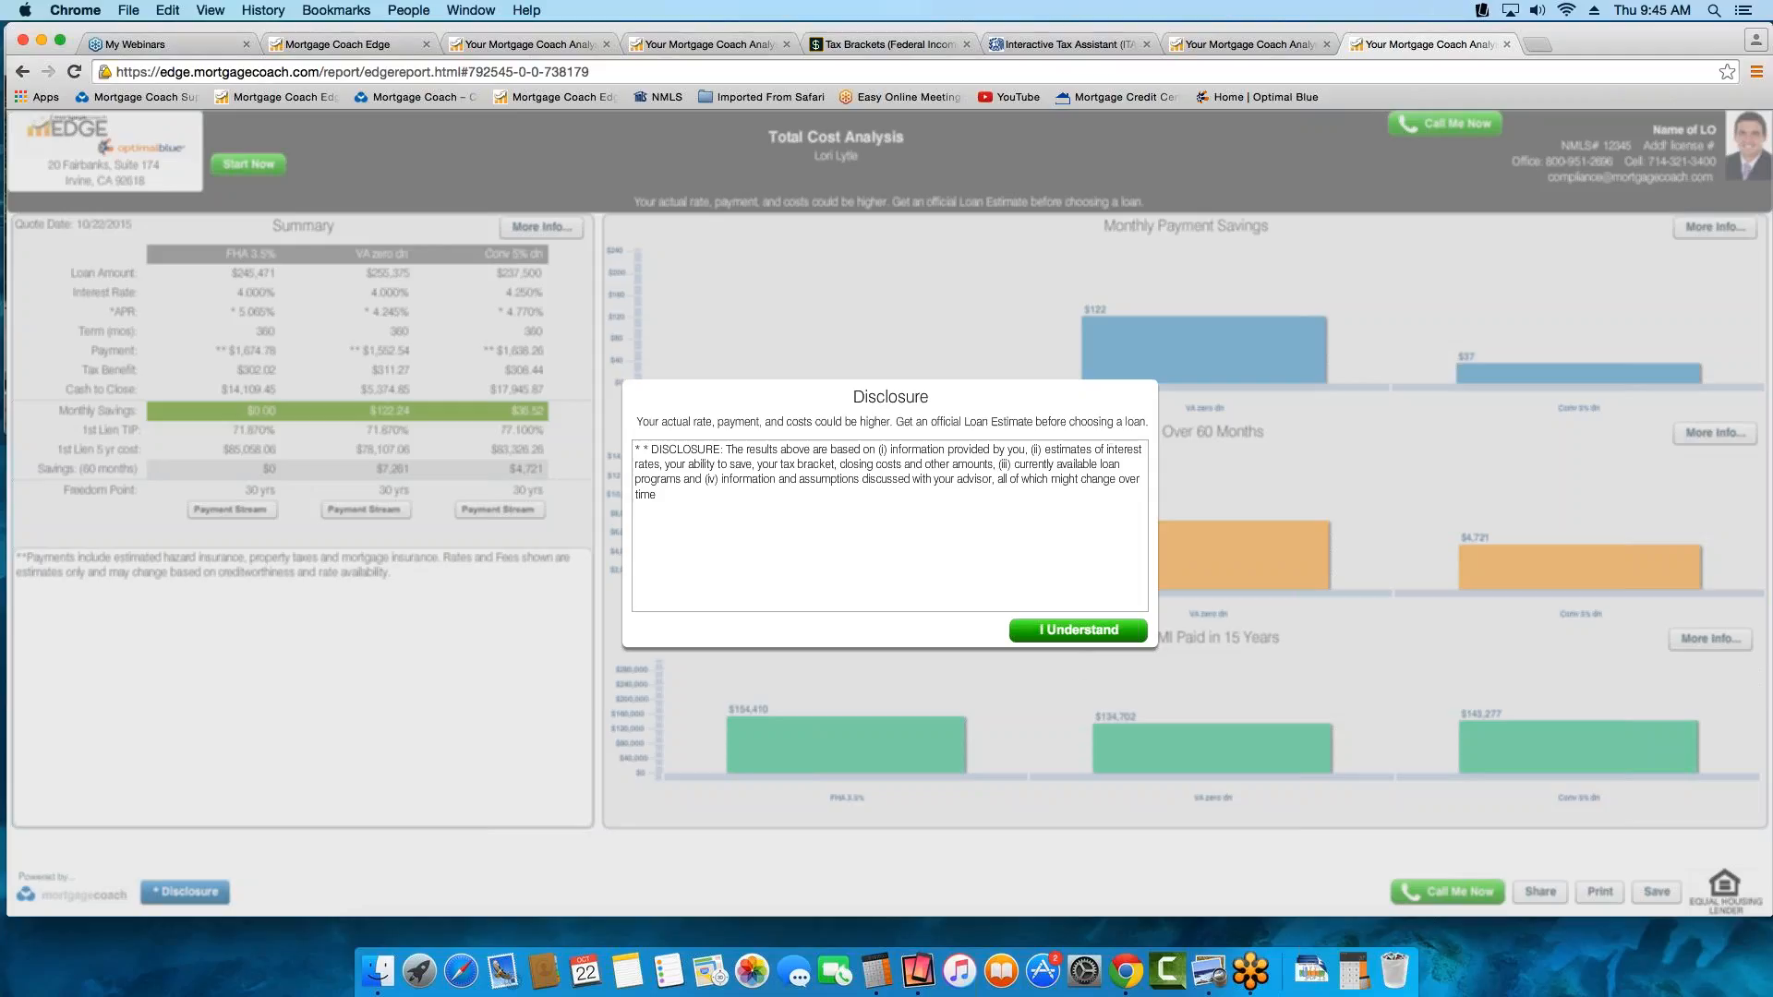
{"action": "left_click", "coordinate": [1077, 640]}
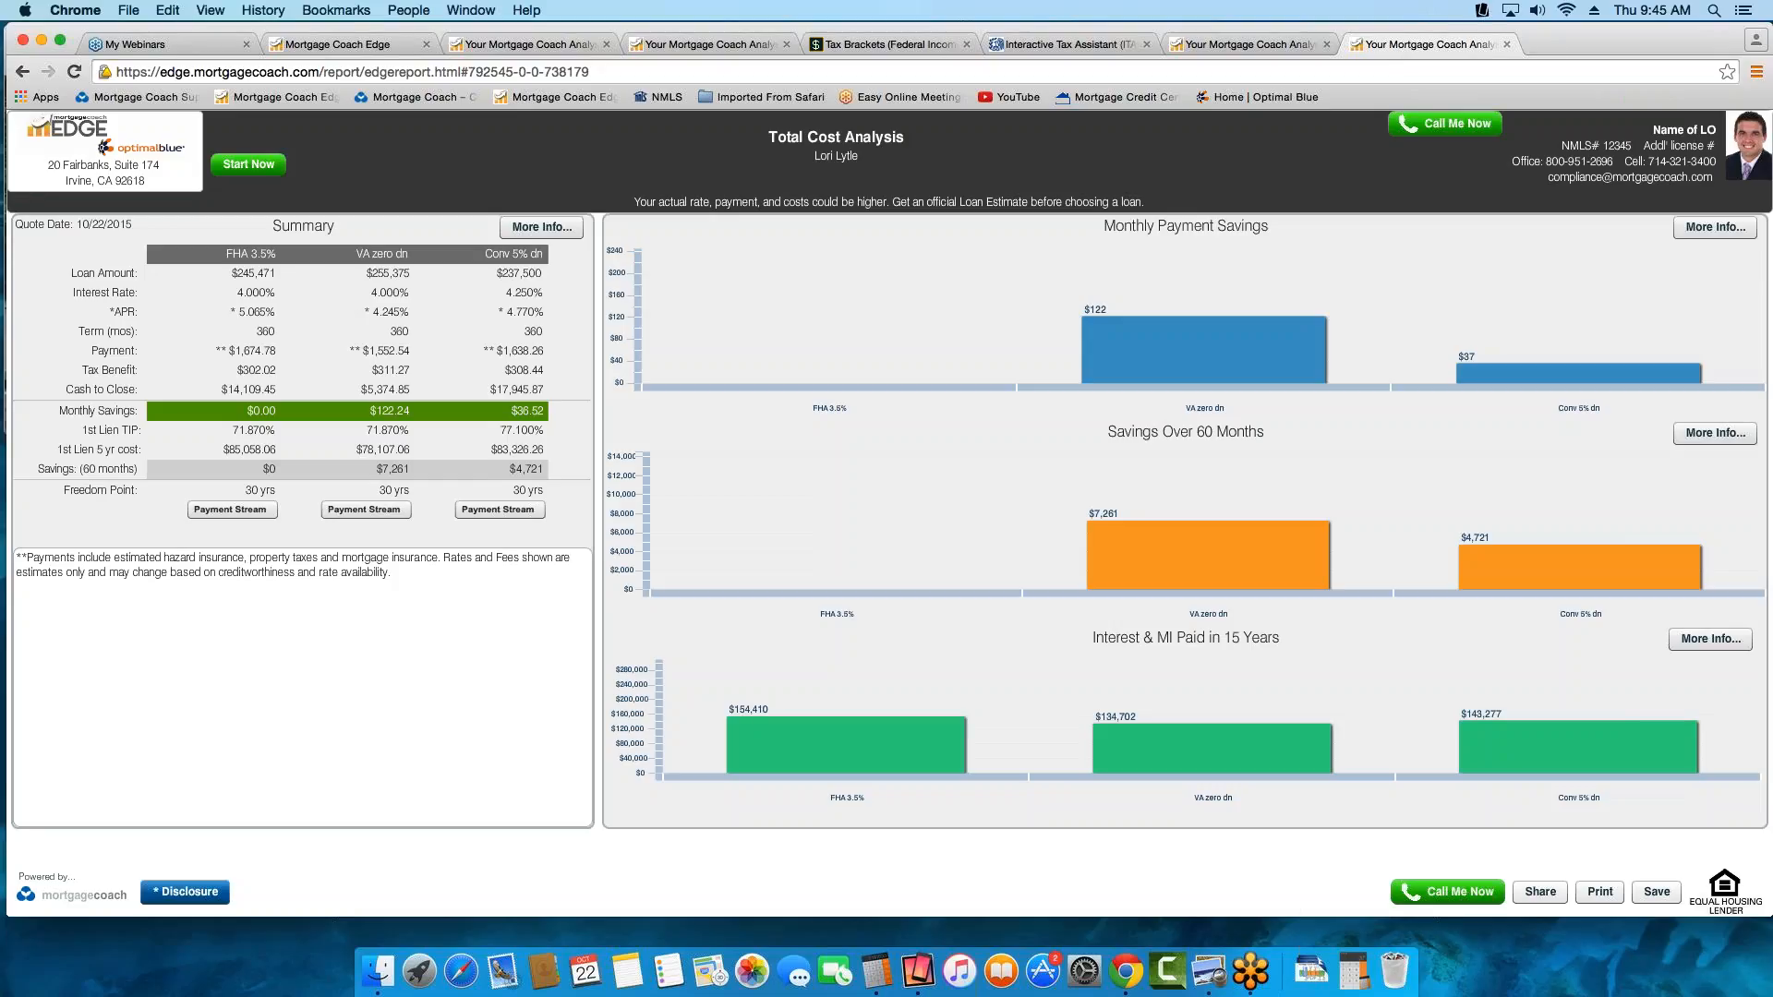
Detach the shared report into its own browser window and resize both windows to sit side by side
{"action": "left_click_drag", "start_coordinate": [1426, 44], "coordinate": [162, 75]}
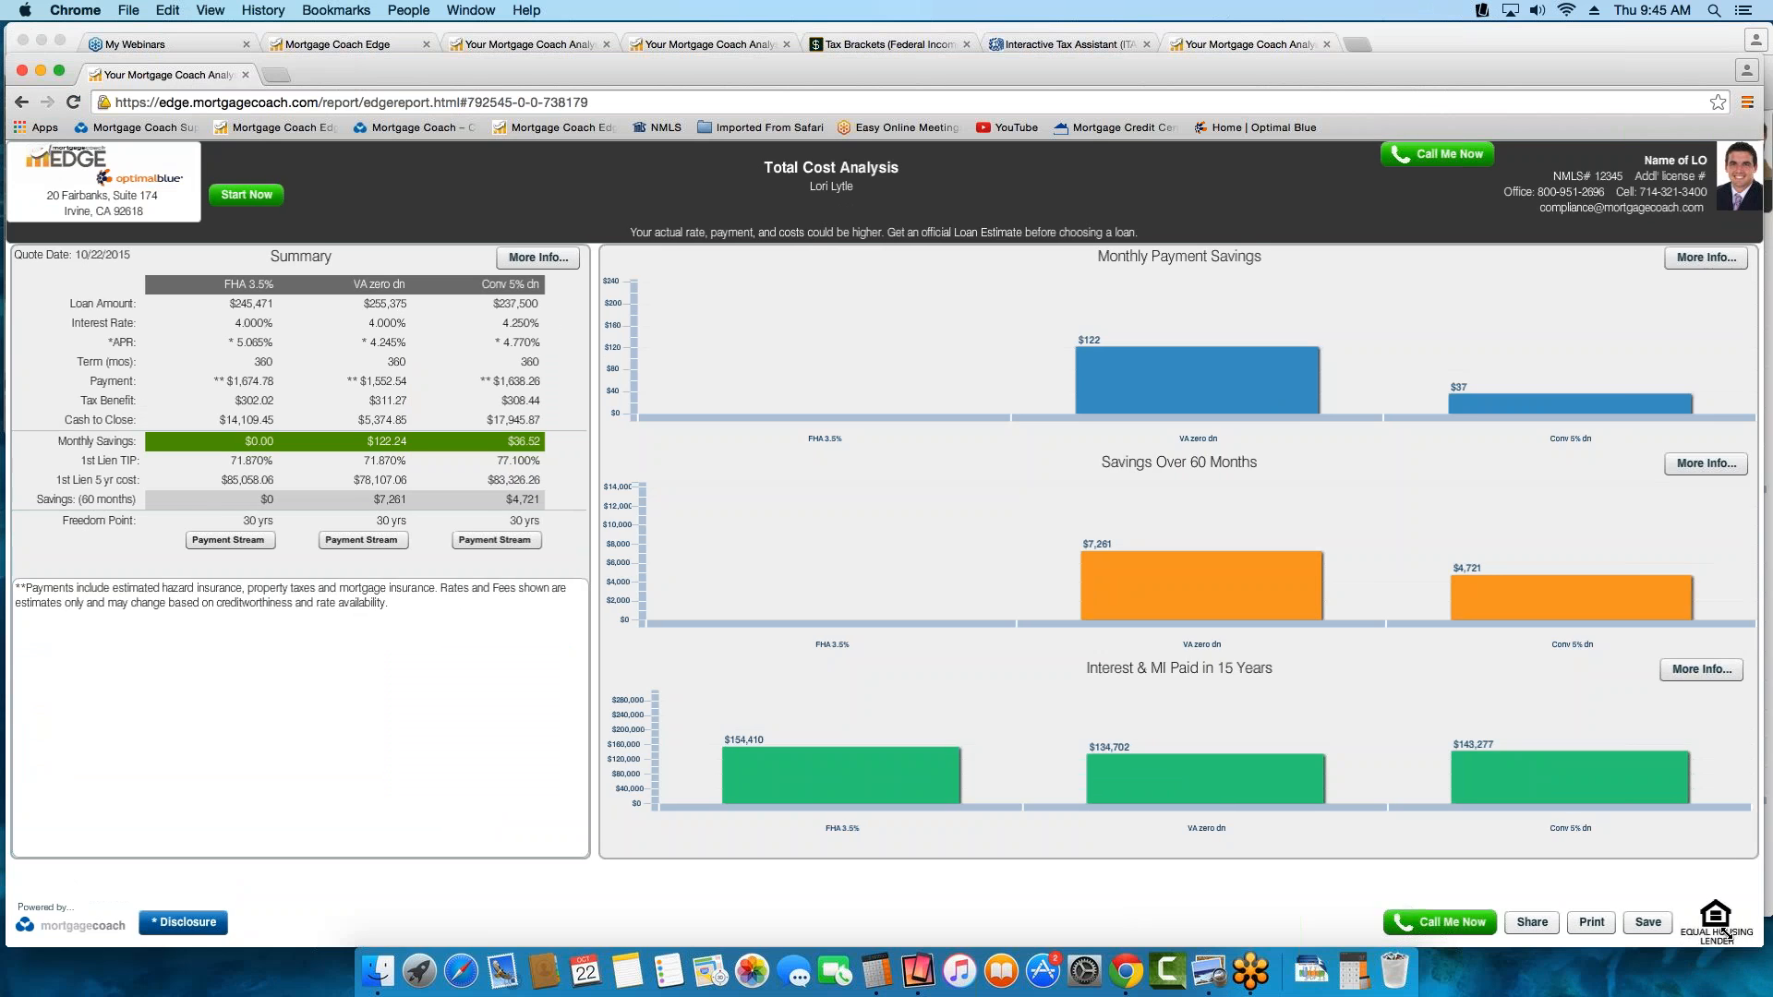
{"action": "left_click_drag", "start_coordinate": [1760, 942], "coordinate": [995, 910]}
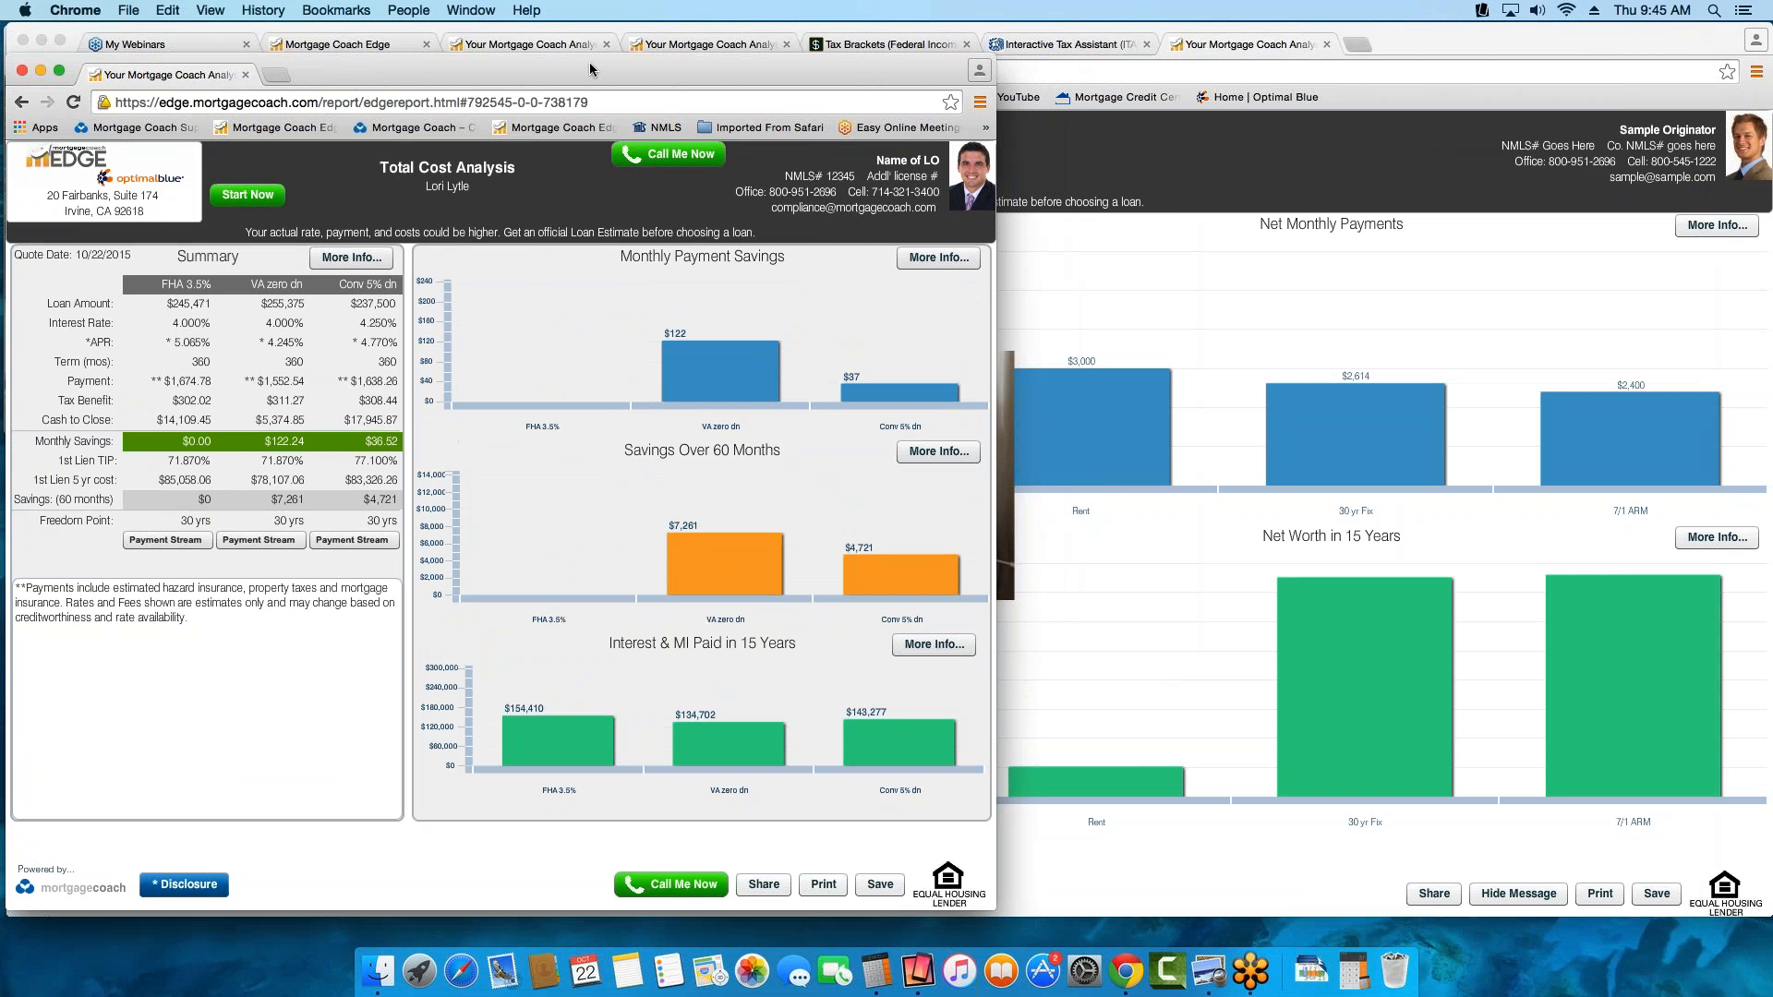
{"action": "left_click_drag", "start_coordinate": [702, 67], "coordinate": [1477, 37]}
{"action": "left_click", "coordinate": [646, 138]}
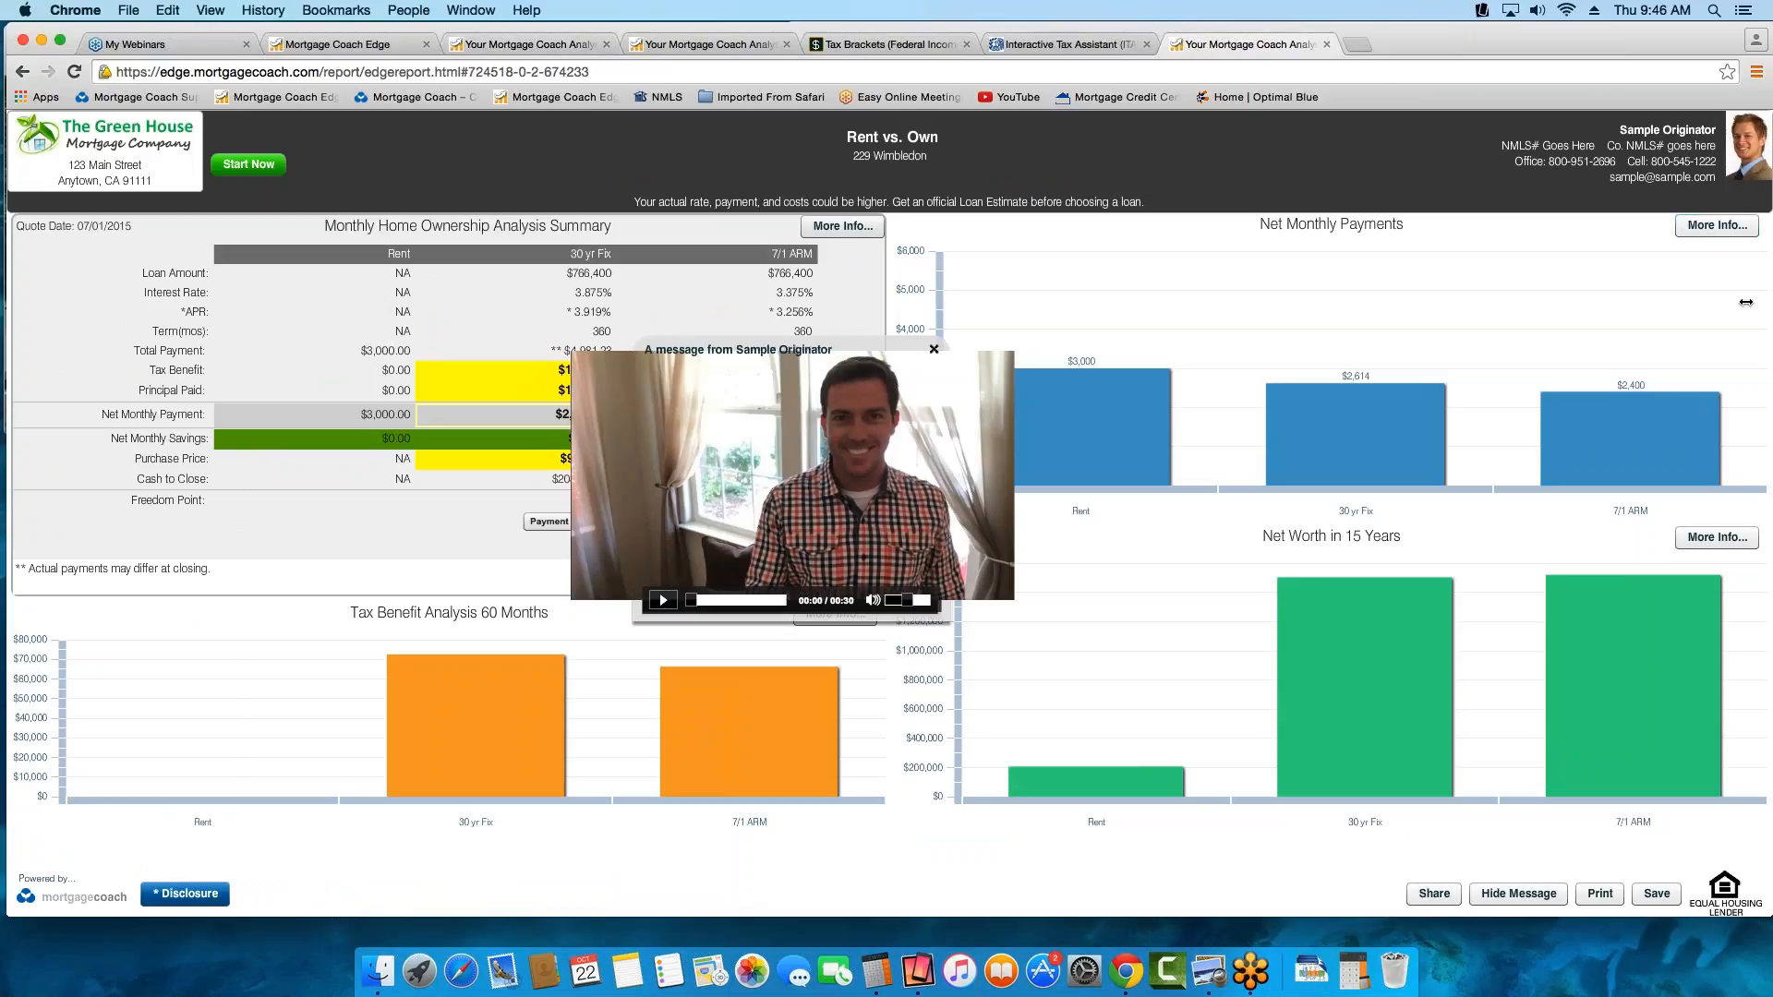
{"action": "left_click_drag", "start_coordinate": [1745, 302], "coordinate": [1415, 310]}
{"action": "left_click_drag", "start_coordinate": [1274, 312], "coordinate": [840, 362]}
{"action": "left_click", "coordinate": [907, 341]}
{"action": "left_click_drag", "start_coordinate": [795, 365], "coordinate": [840, 366]}
Show the Total Cost Analysis in the presenter's window without the link dialog, and lengthen the client's window to match
{"action": "left_click", "coordinate": [321, 44]}
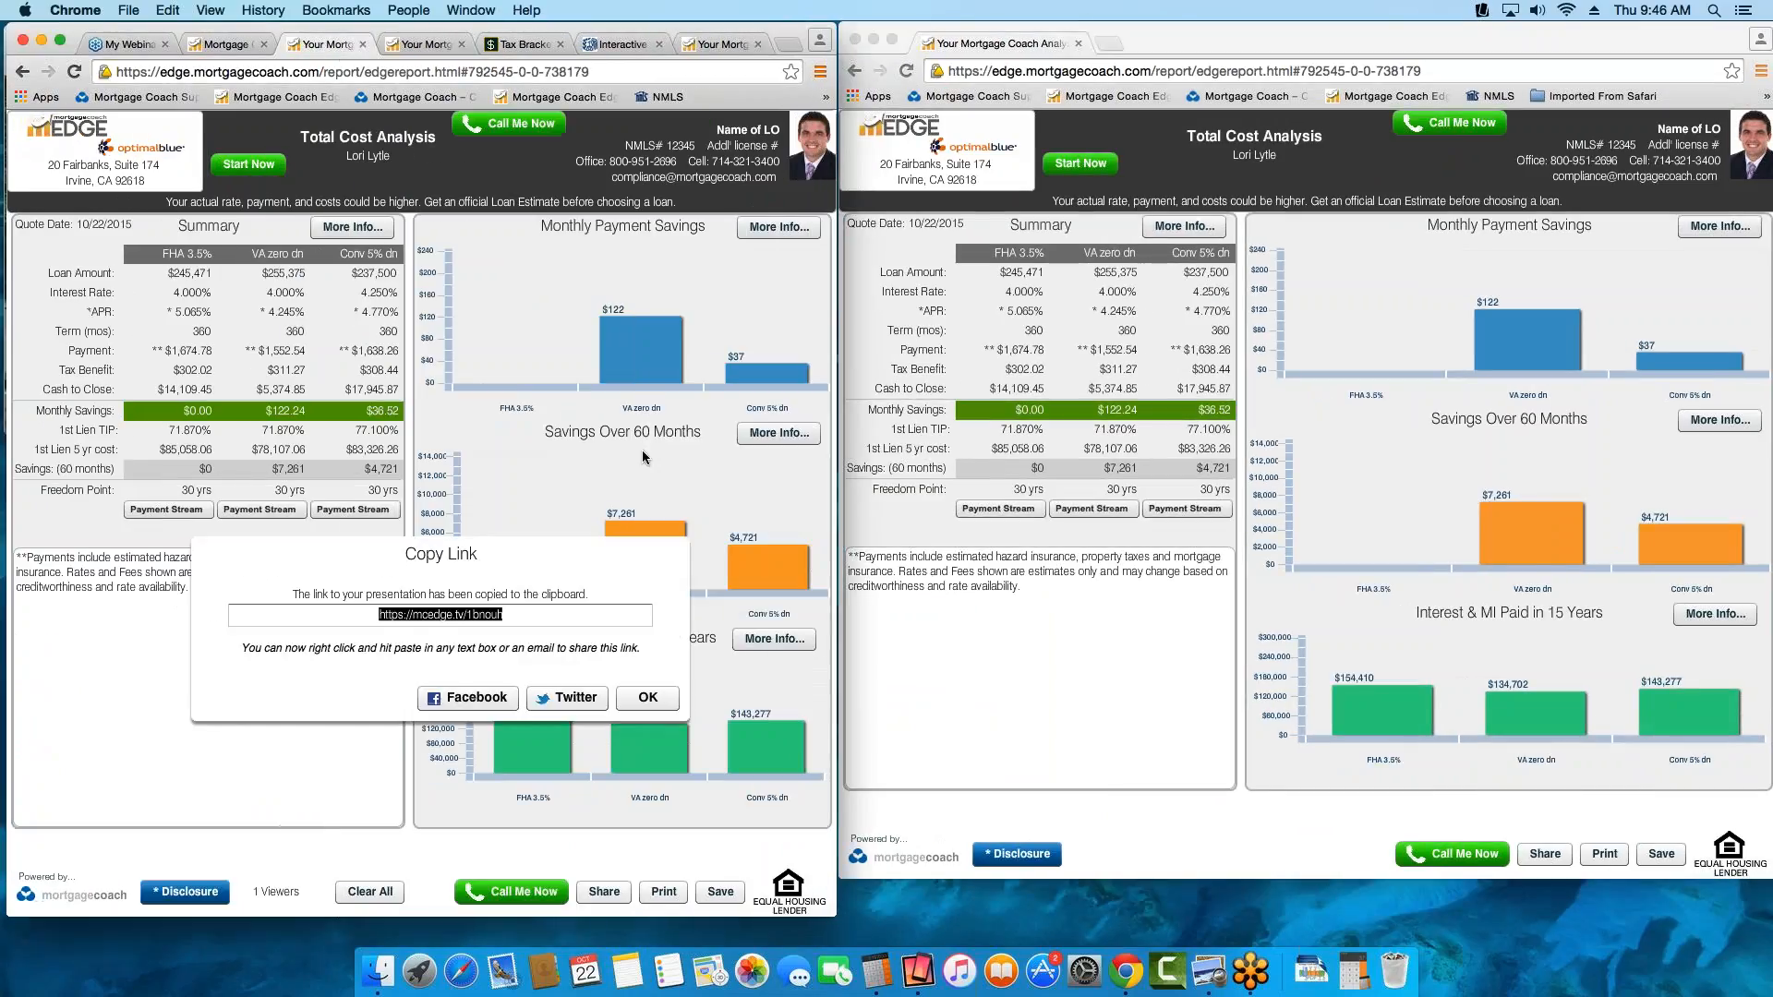
{"action": "left_click", "coordinate": [648, 698]}
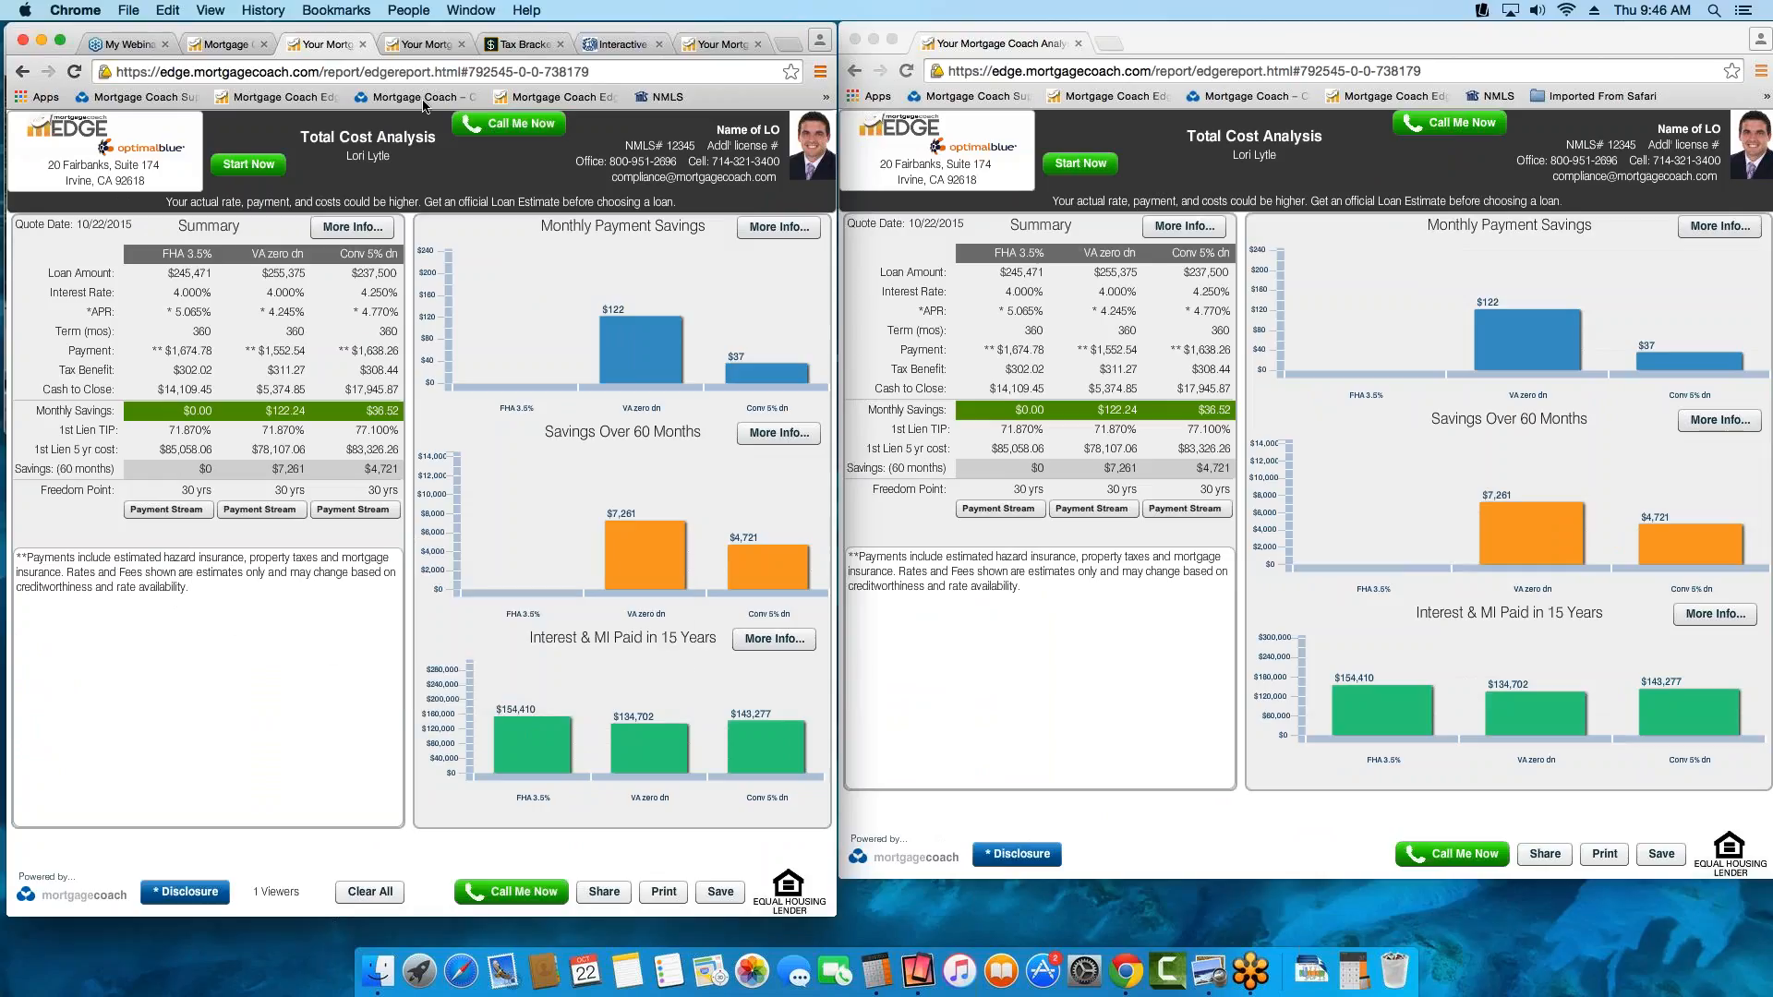
{"action": "left_click", "coordinate": [433, 45]}
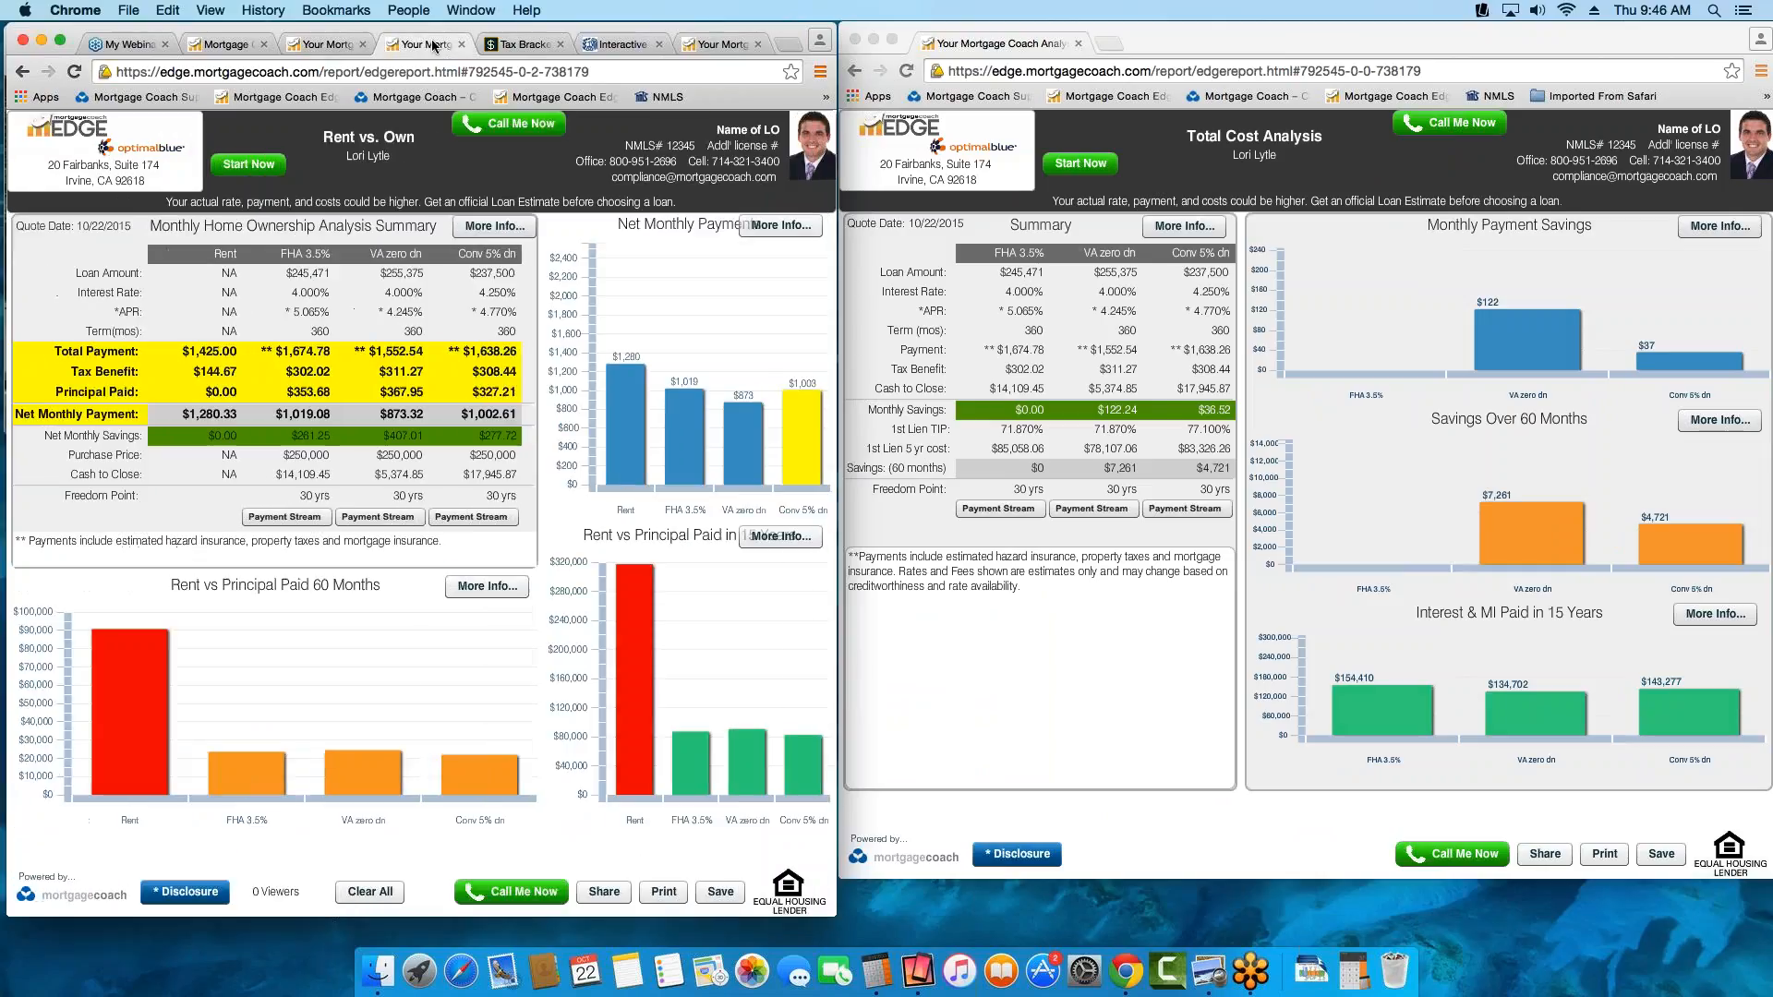
{"action": "left_click", "coordinate": [316, 44]}
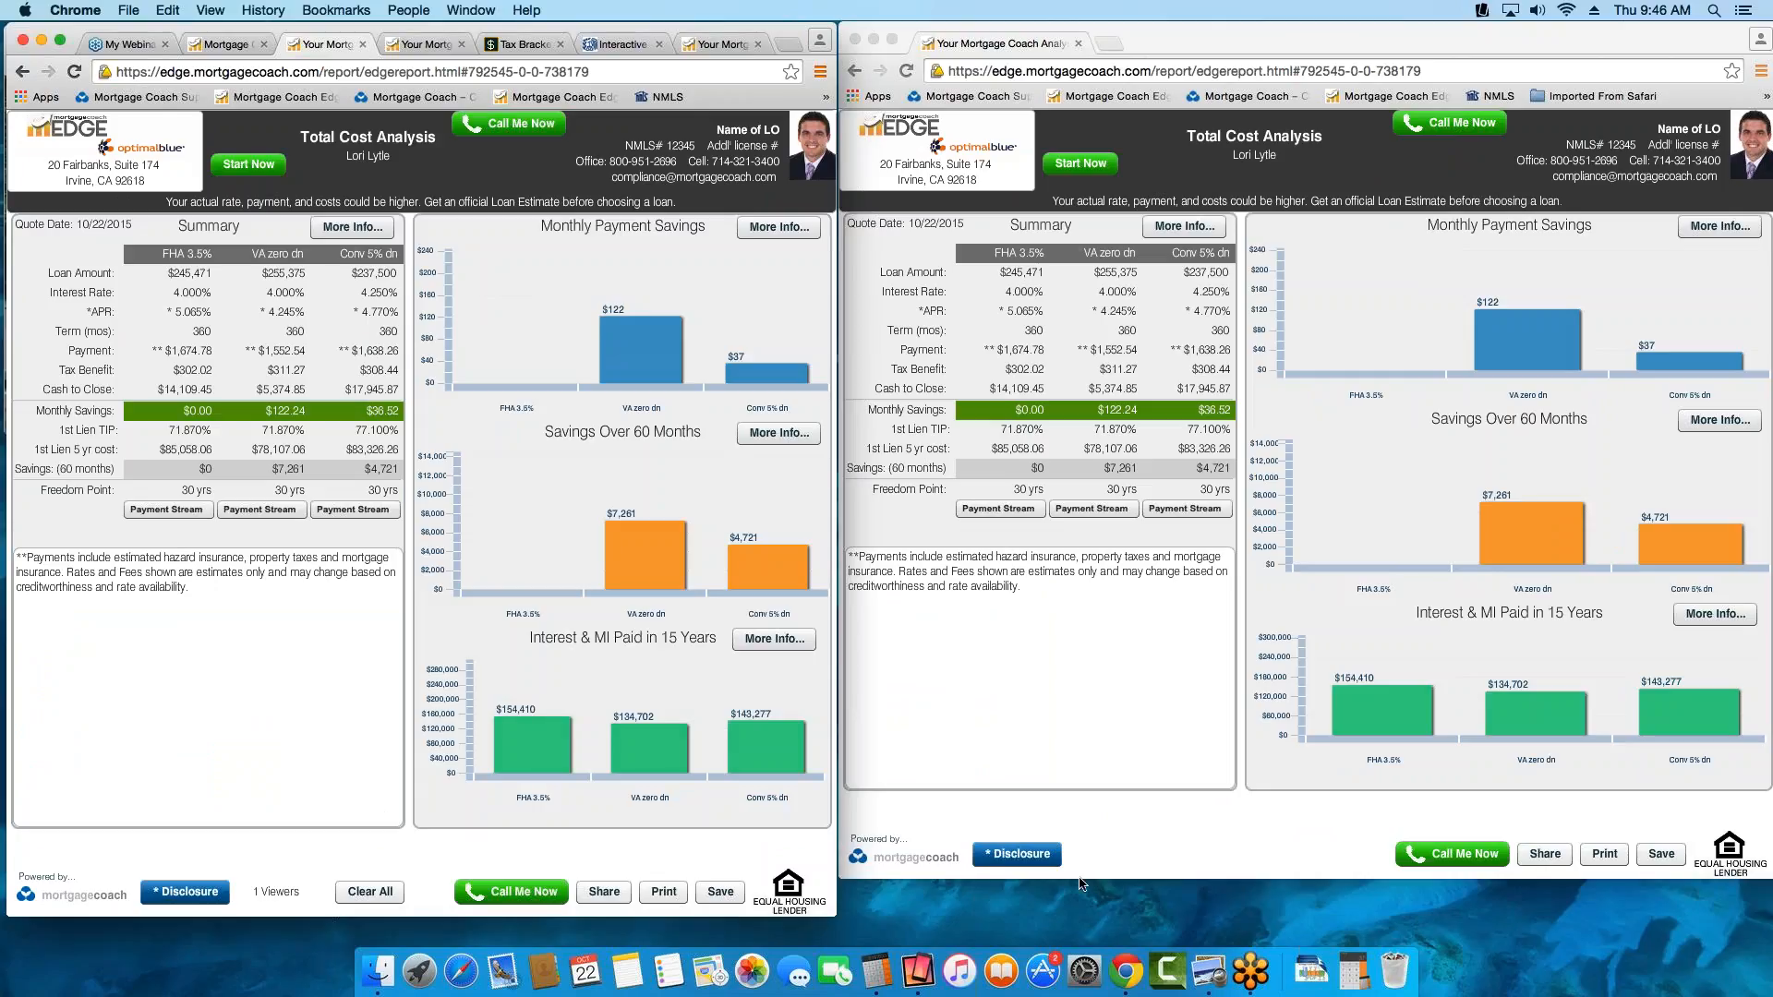
{"action": "left_click", "coordinate": [1215, 880]}
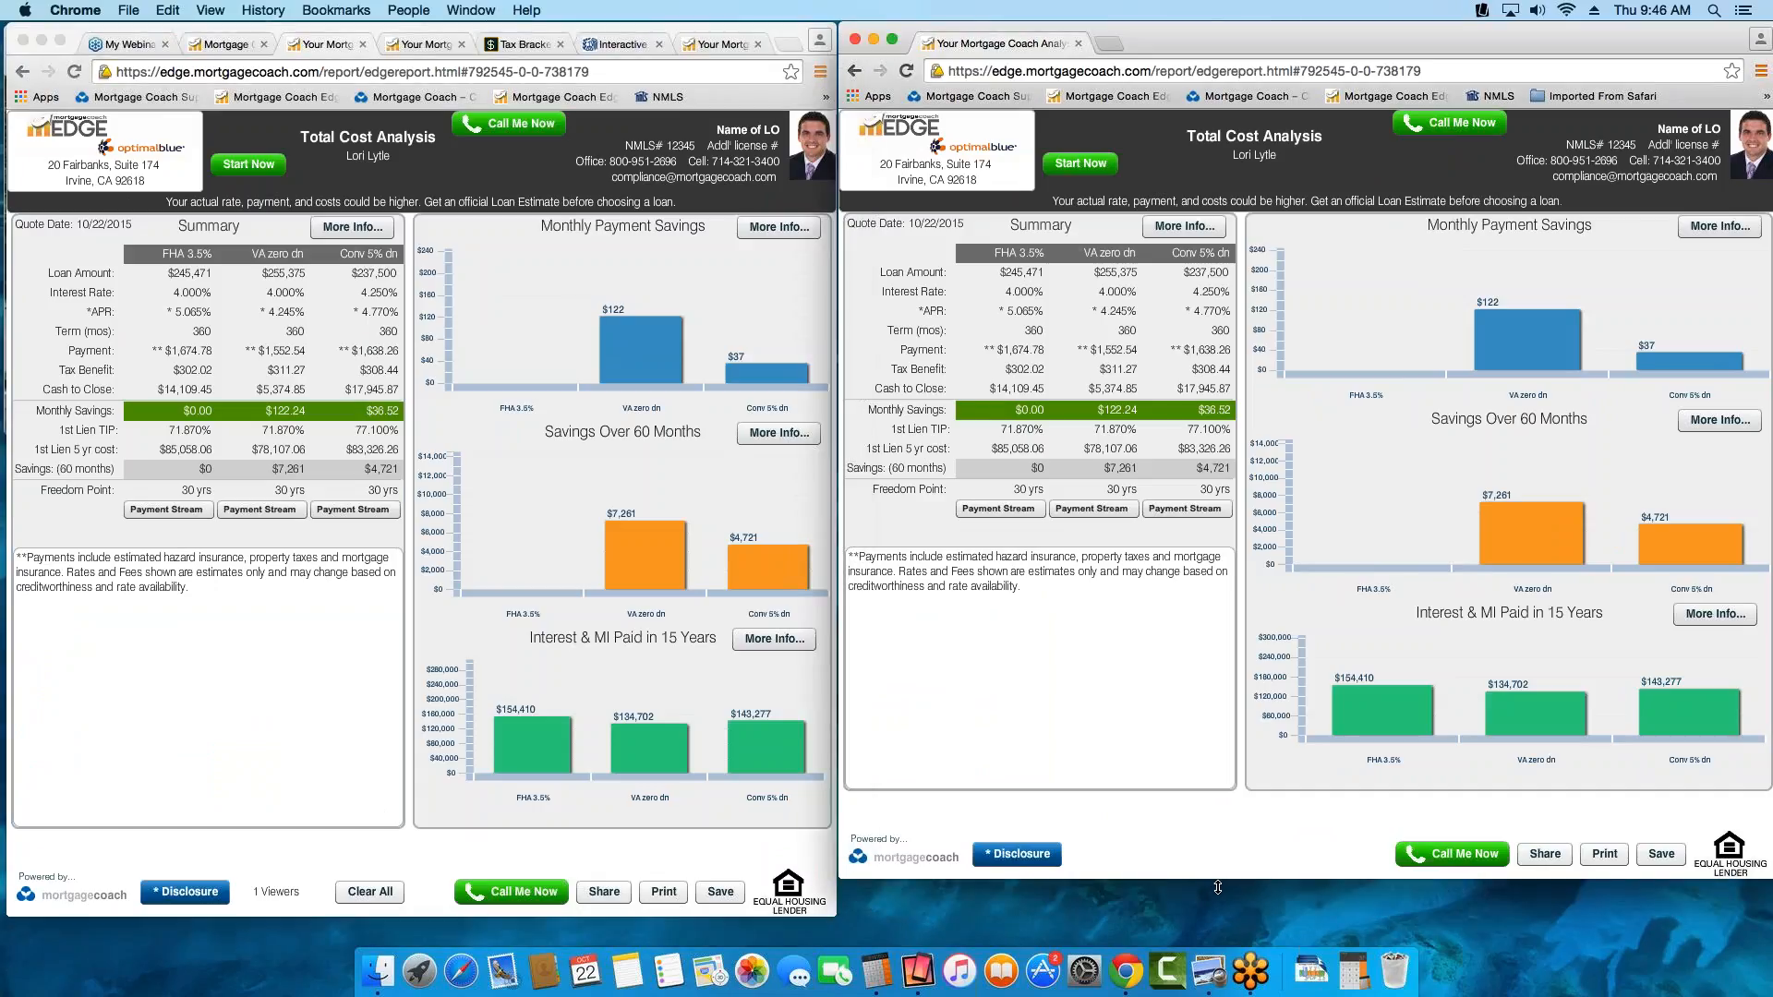
{"action": "left_click_drag", "start_coordinate": [1217, 881], "coordinate": [1217, 925]}
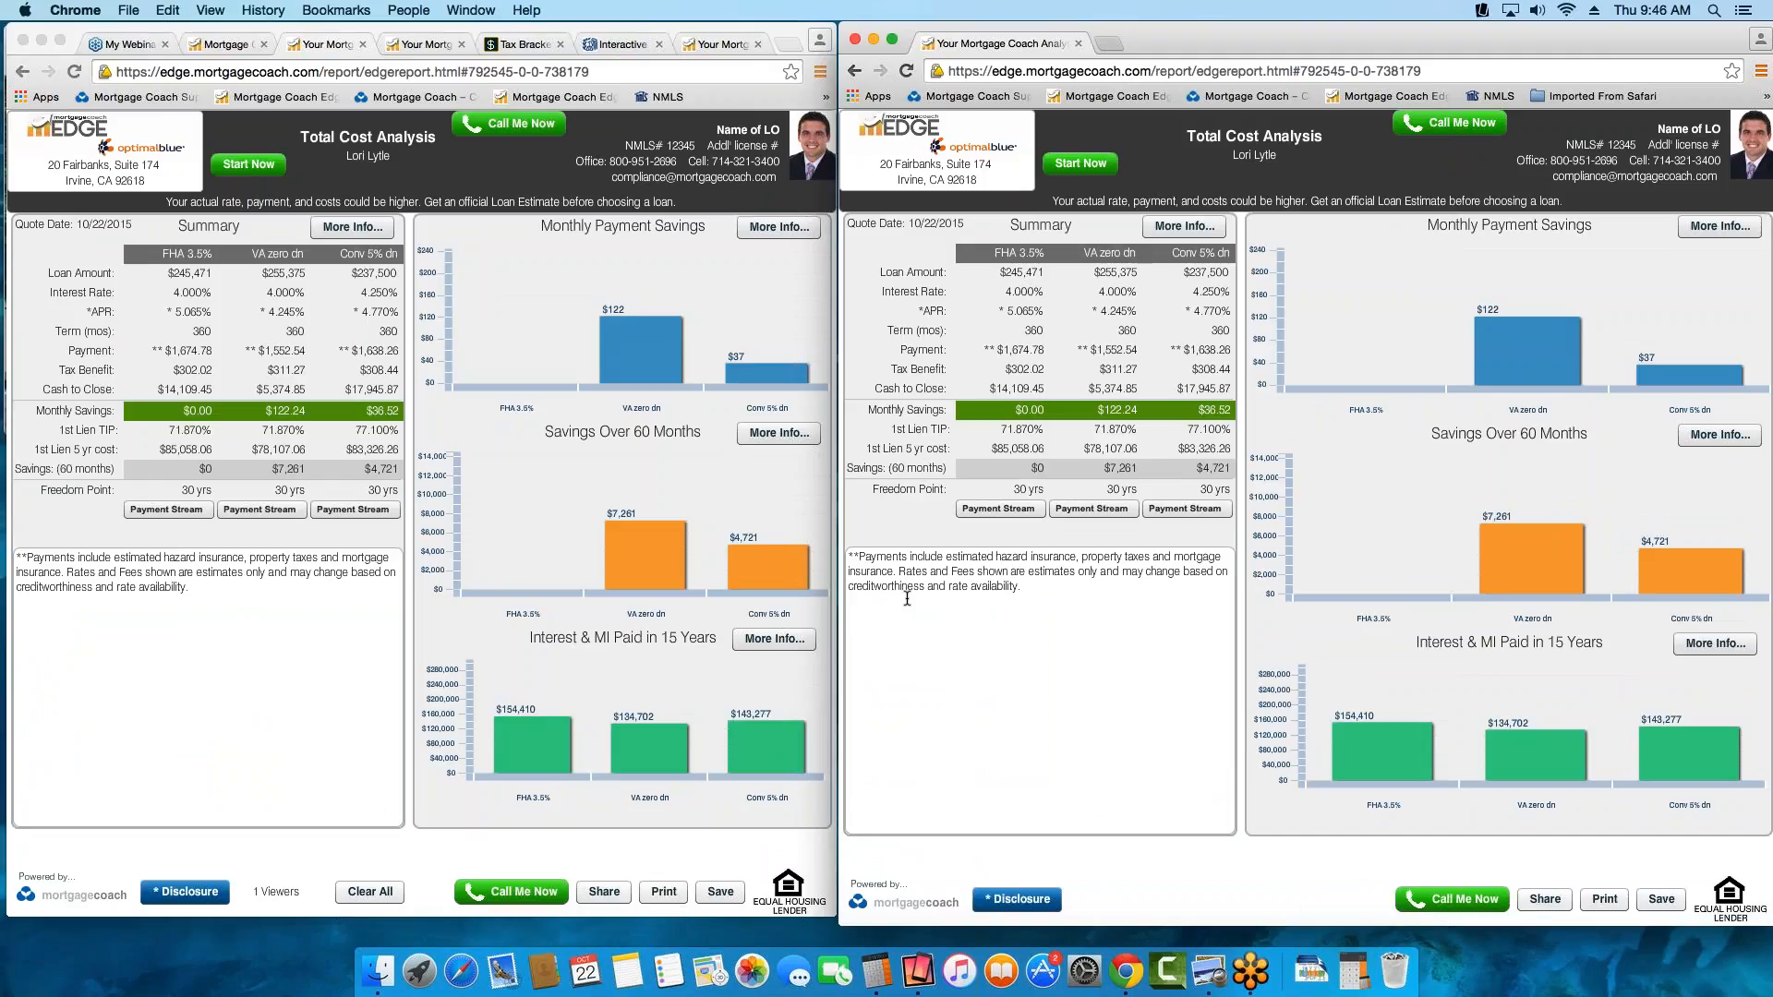
Highlight the Loan Amount label and the loan amounts of all three options in the presenter's summary
{"action": "left_click", "coordinate": [88, 277]}
{"action": "left_click", "coordinate": [104, 275]}
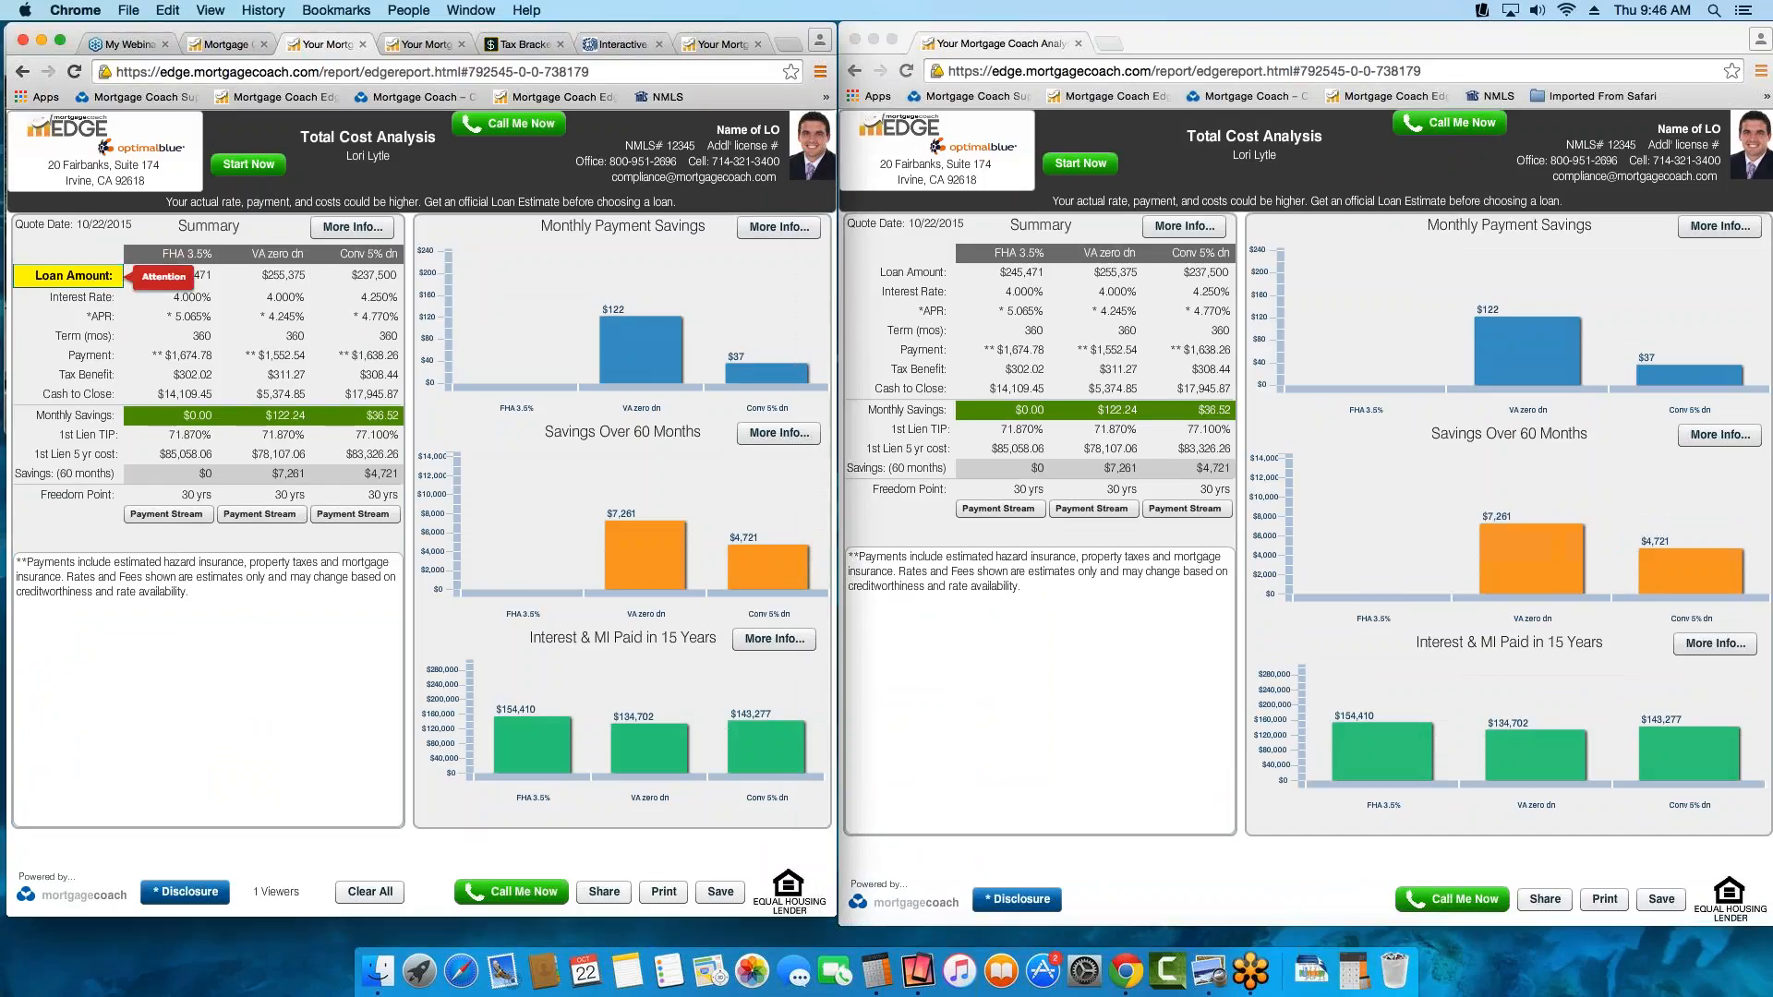
{"action": "left_click", "coordinate": [180, 276]}
{"action": "left_click", "coordinate": [275, 276]}
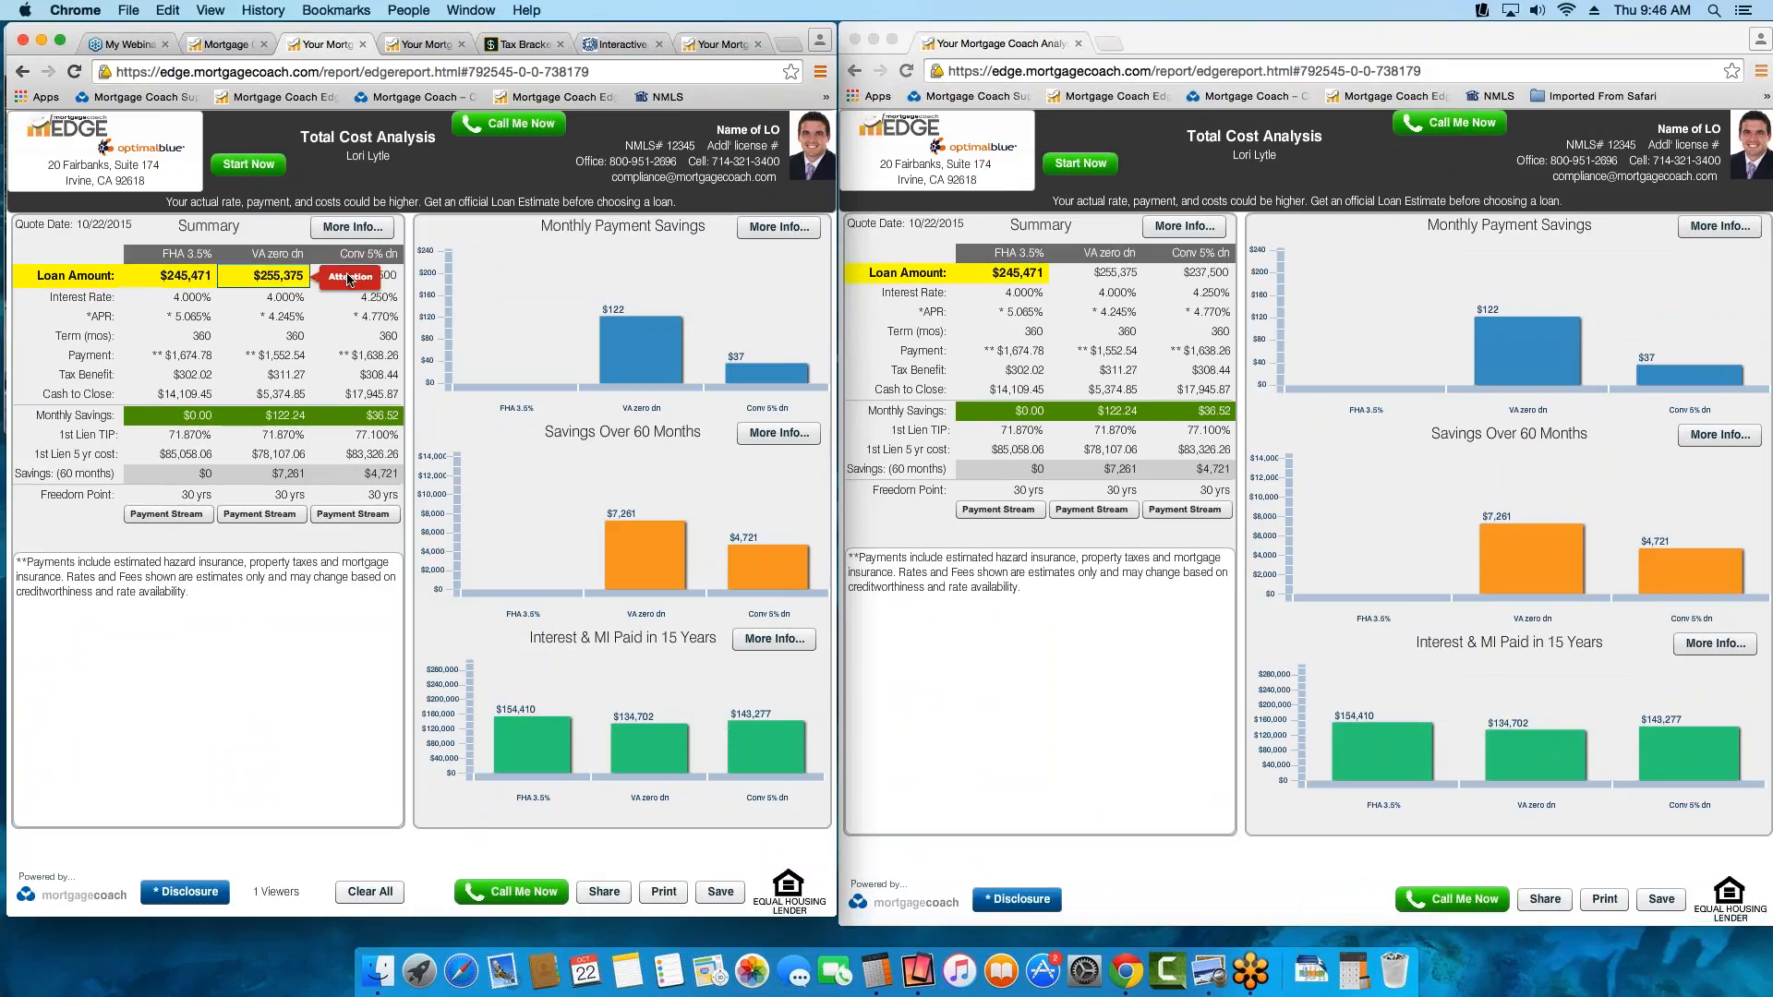
{"action": "left_click", "coordinate": [362, 276]}
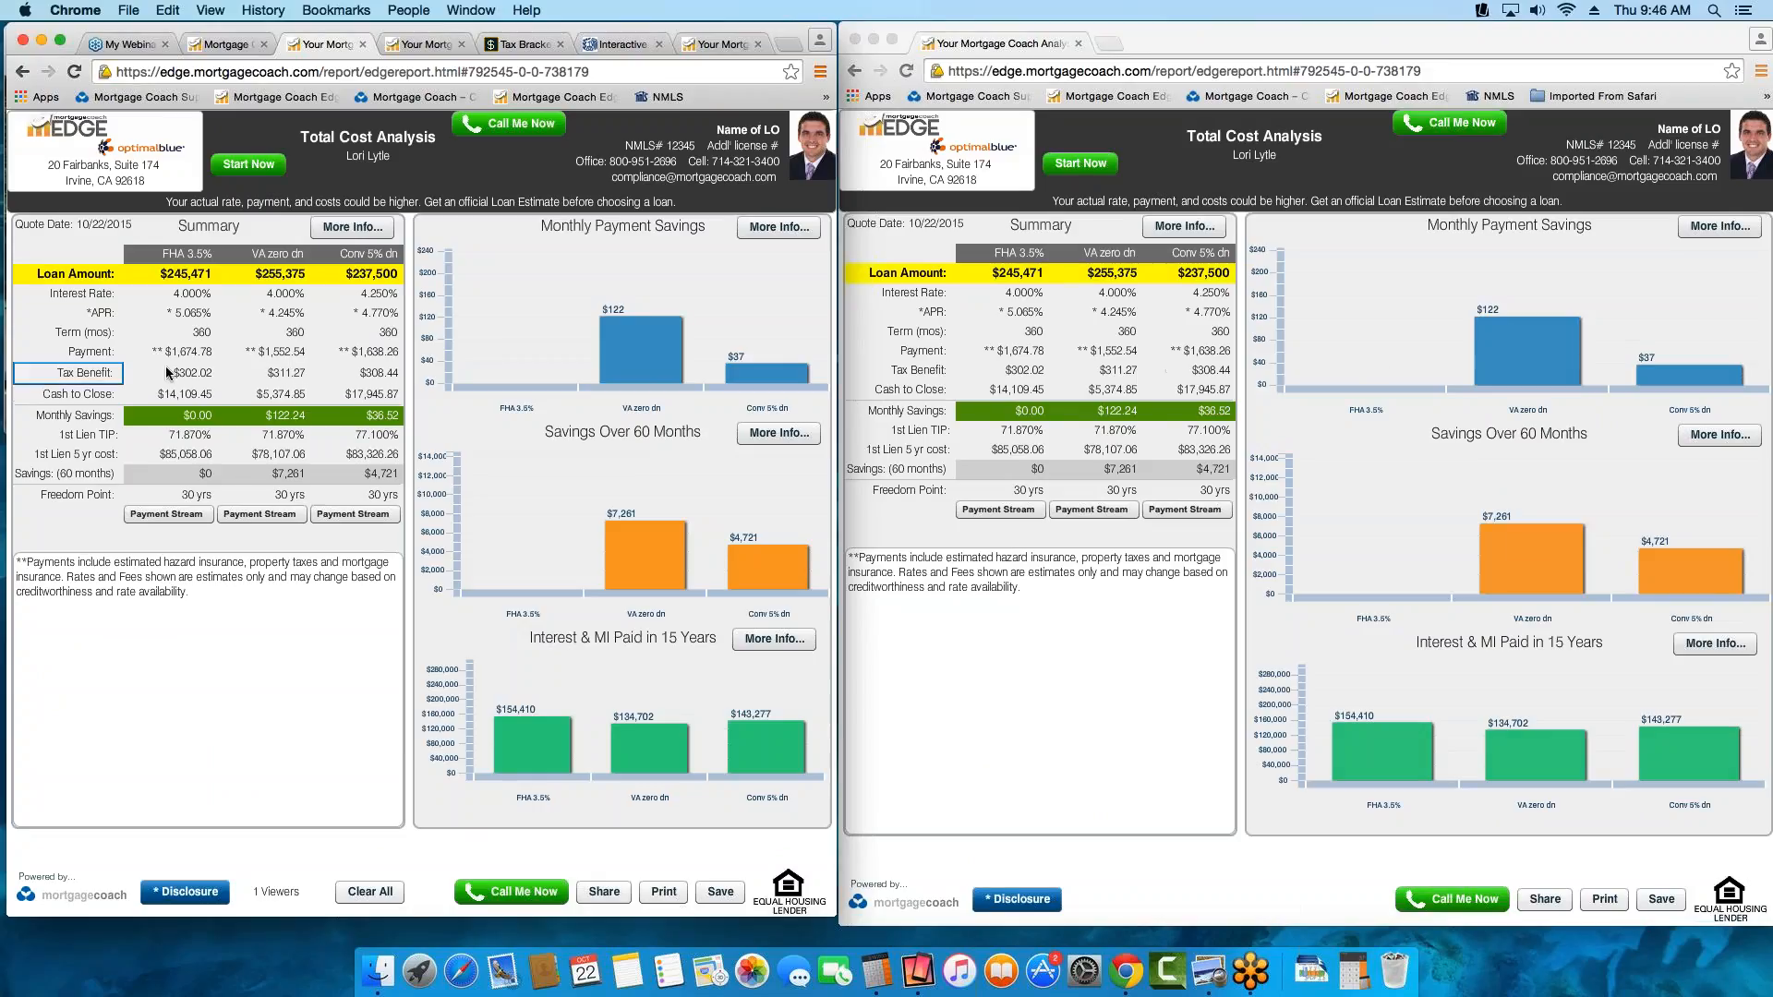
Highlight the Payment values of FHA 3.5%, VA zero dn and Conv 5% dn
{"action": "left_click", "coordinate": [195, 352]}
{"action": "left_click", "coordinate": [277, 352]}
{"action": "left_click", "coordinate": [365, 354]}
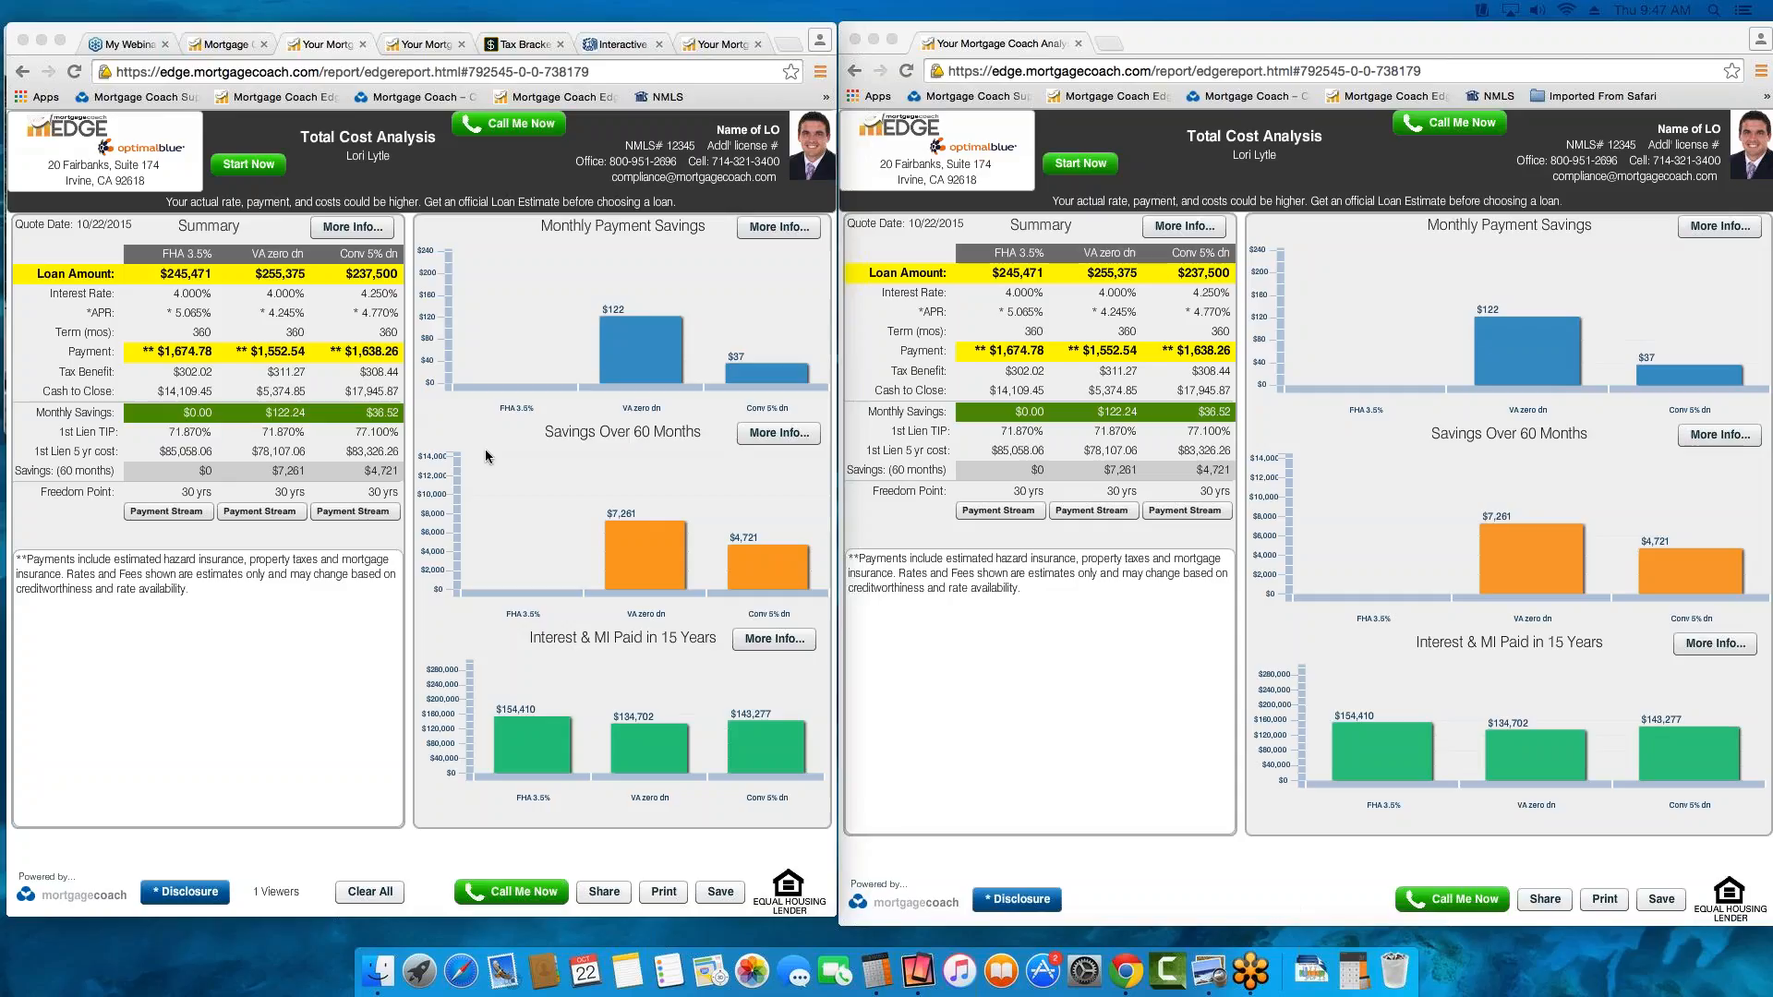
View the summary's payment breakdown details for the three loans, then copy the report's share link again
{"action": "left_click", "coordinate": [349, 232]}
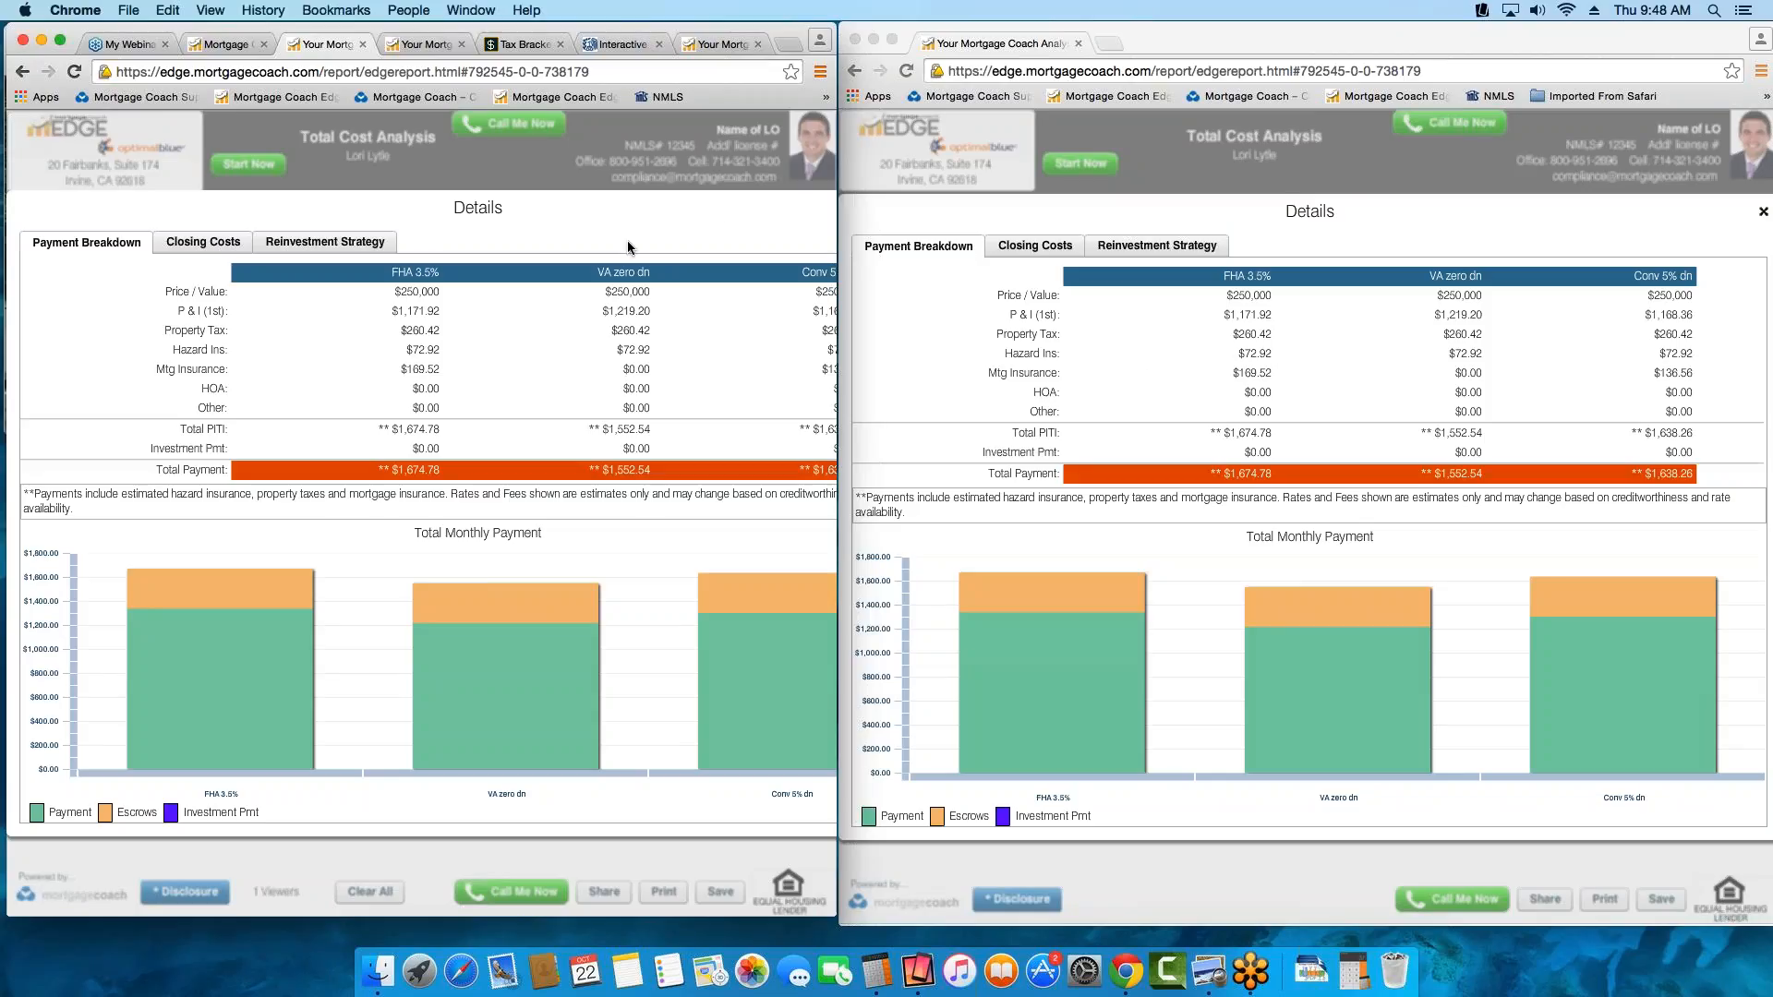
{"action": "scroll", "coordinate": [628, 248], "scroll_direction": "right", "scroll_amount": 1}
{"action": "scroll", "coordinate": [647, 259], "scroll_direction": "right", "scroll_amount": 3}
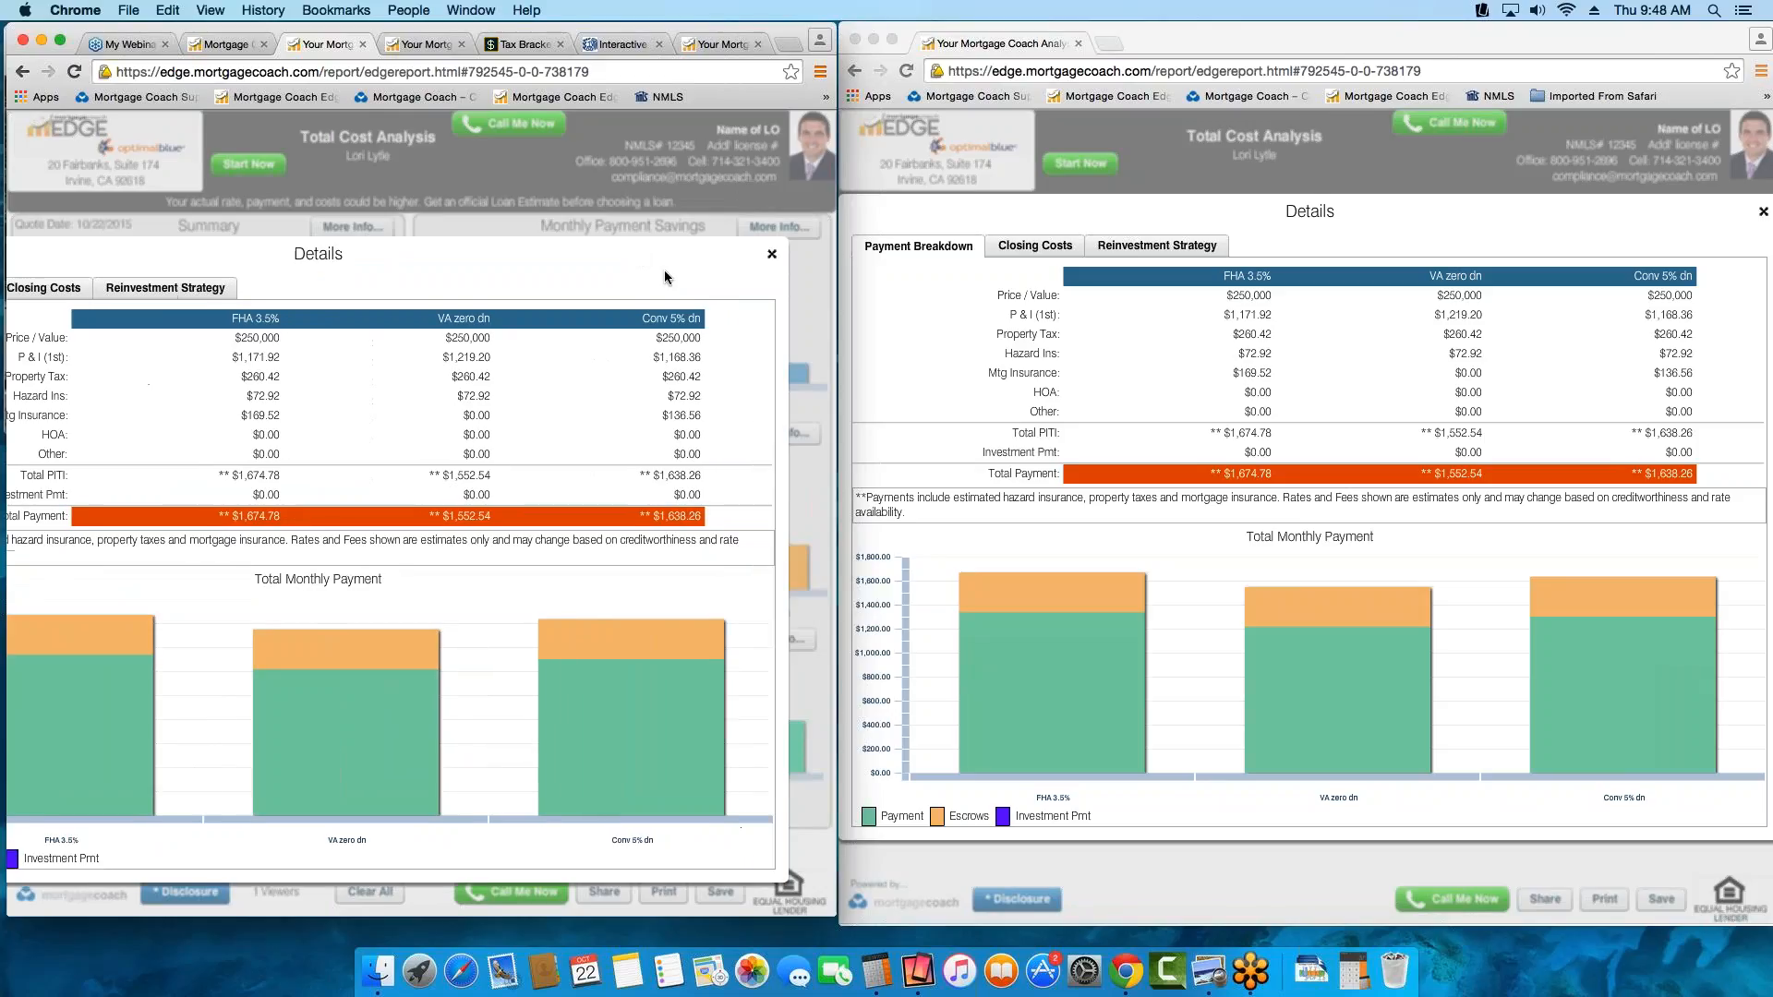
{"action": "left_click", "coordinate": [755, 257]}
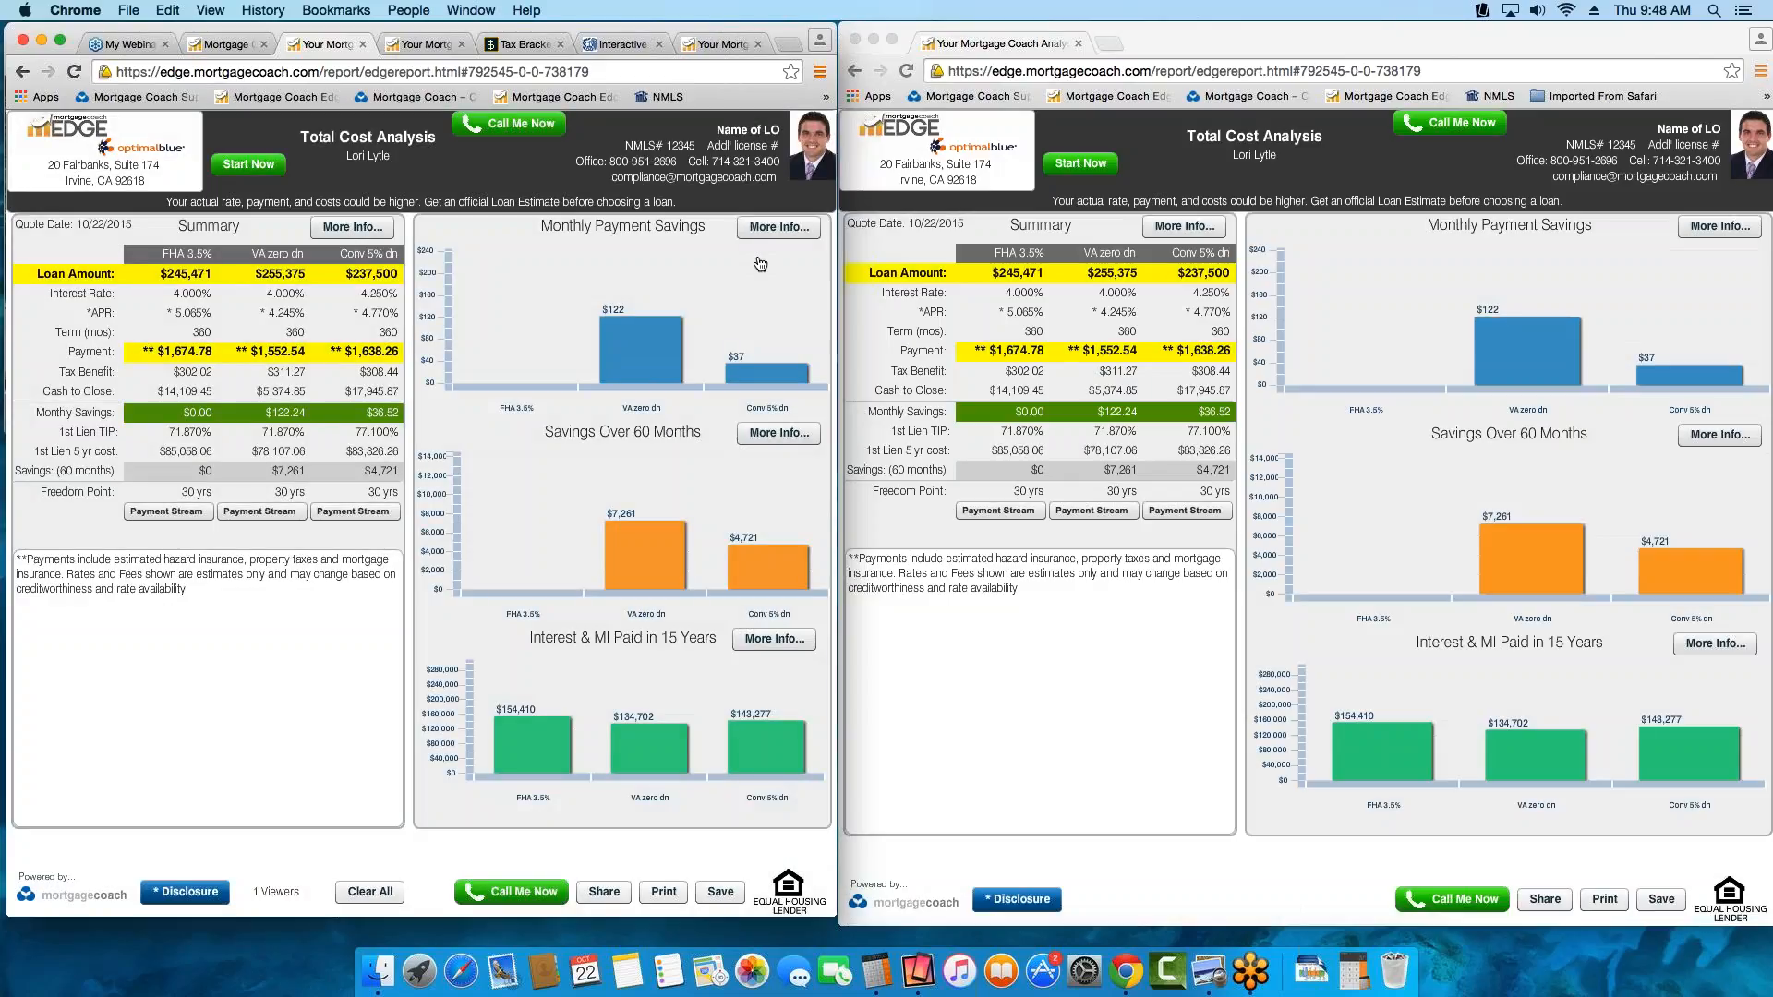
{"action": "left_click", "coordinate": [604, 892]}
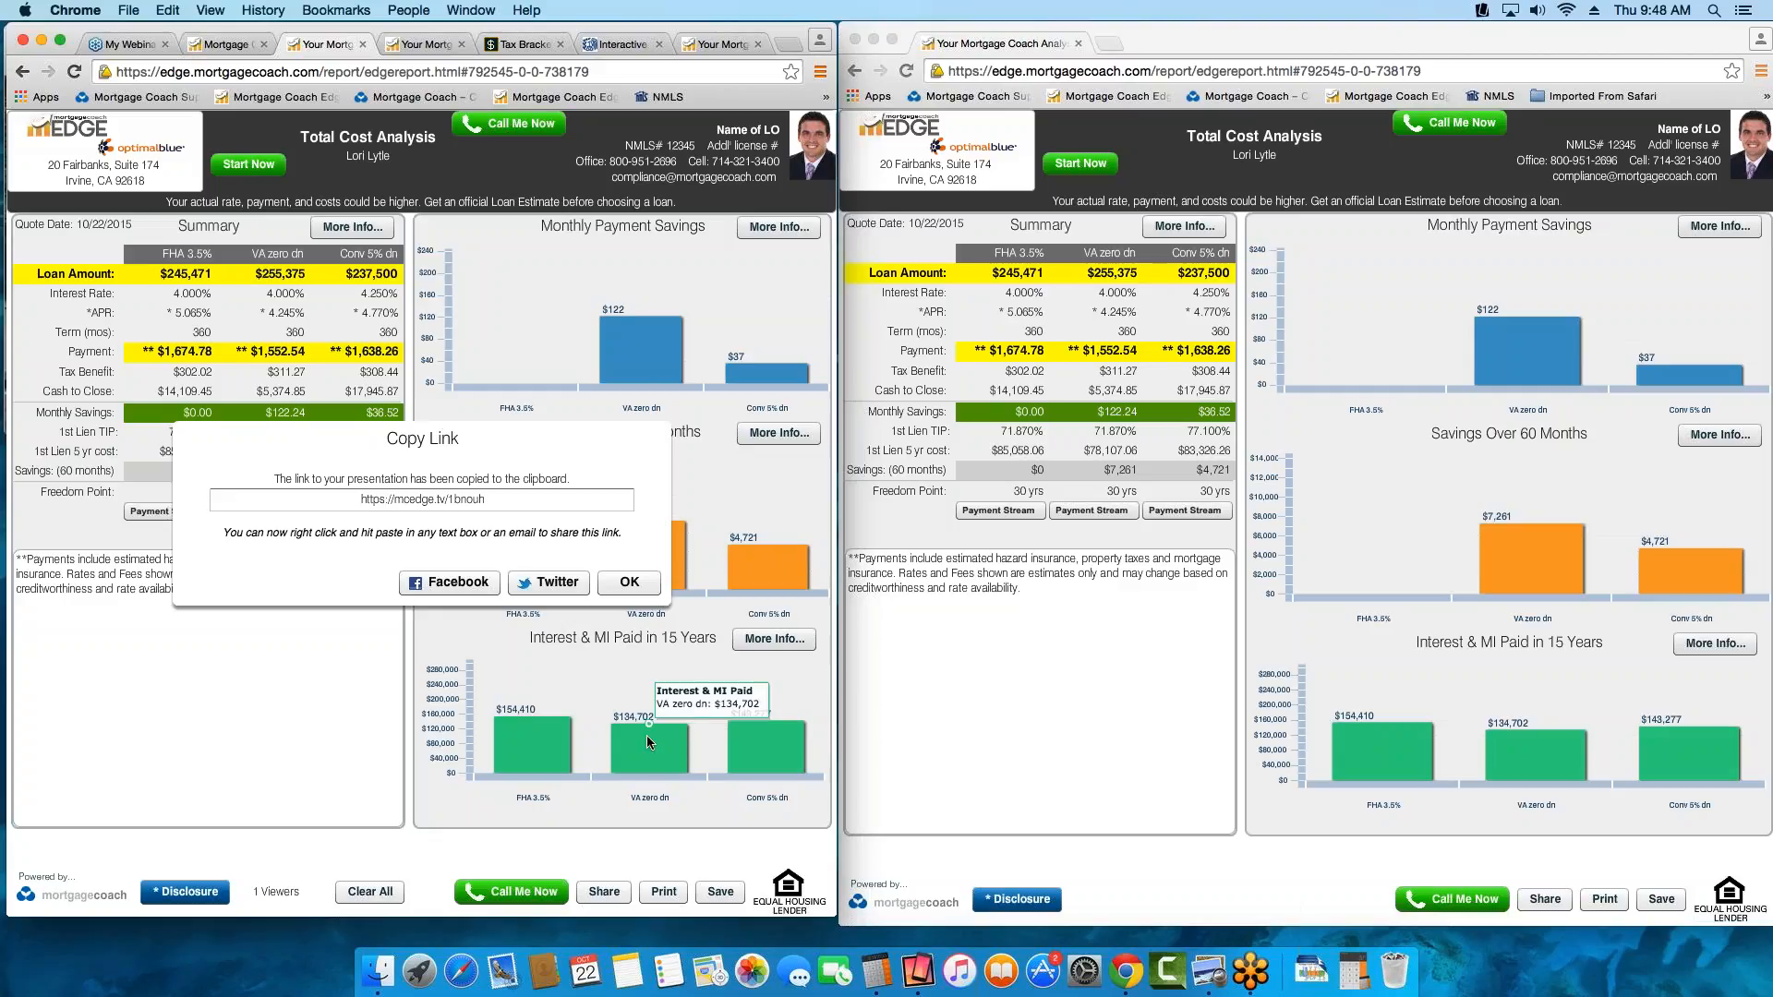
{"action": "left_click", "coordinate": [646, 587]}
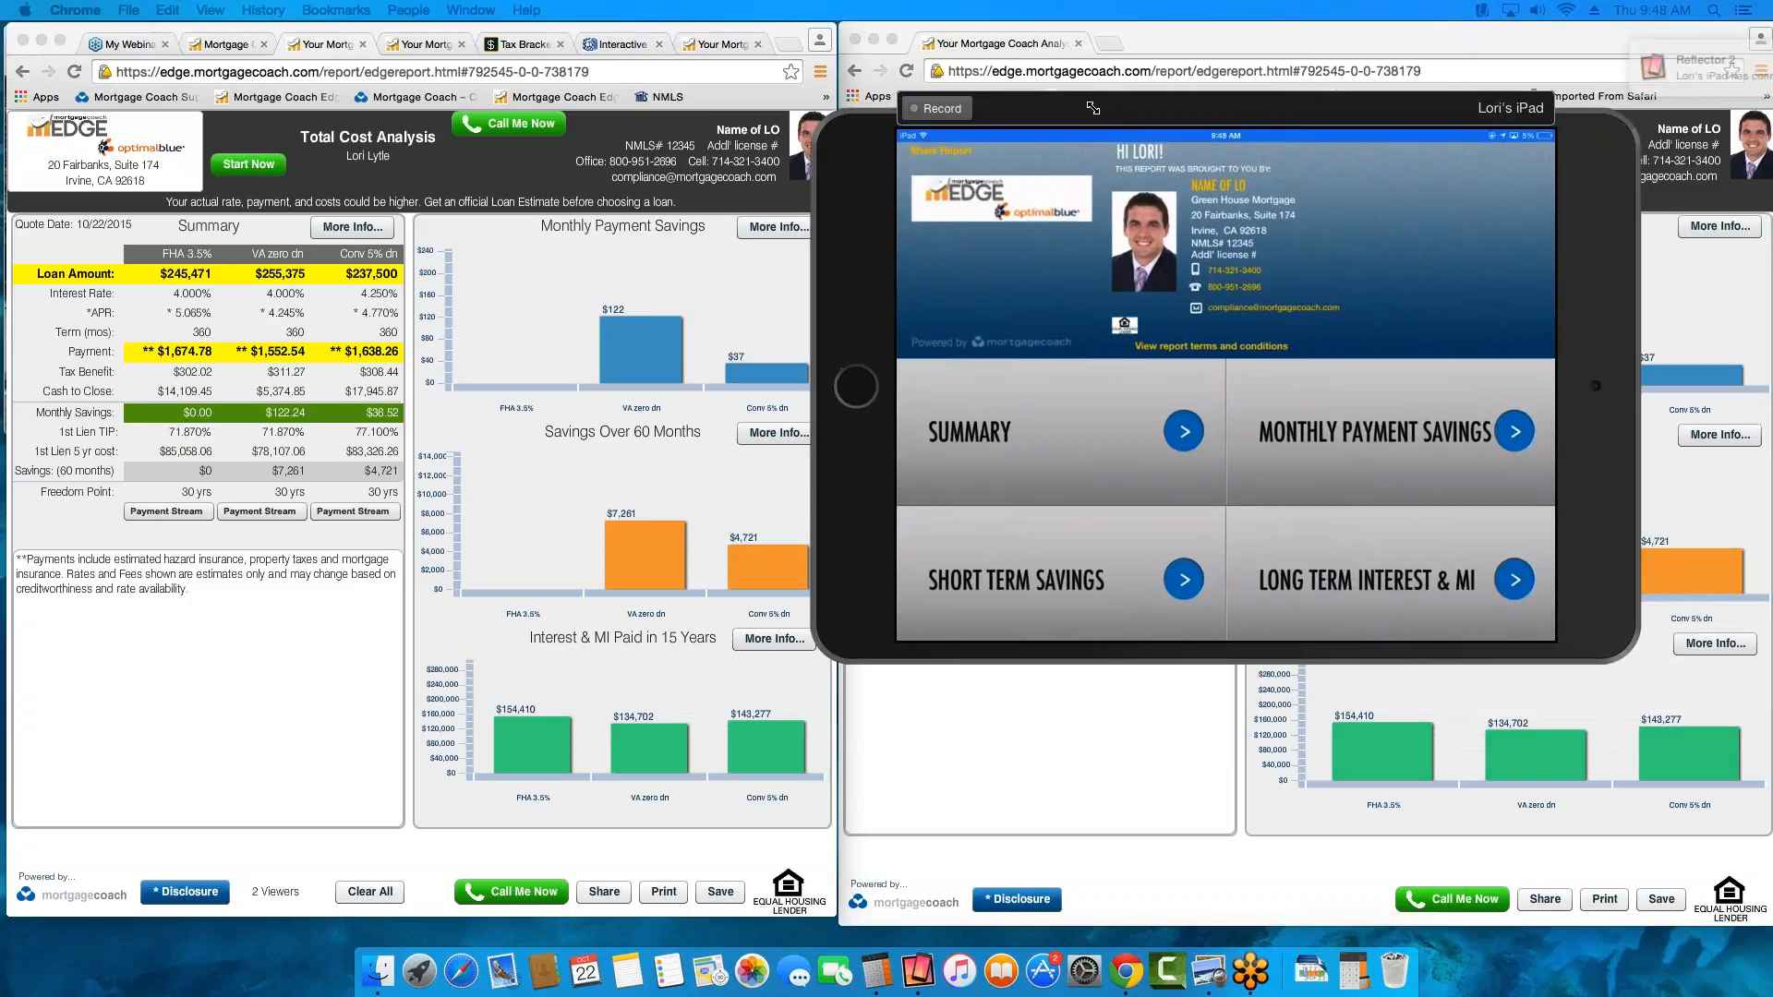
Place the mirrored iPad window over the client's report, enlarging it to point out Share Report before shrinking it again
{"action": "left_click_drag", "start_coordinate": [1094, 108], "coordinate": [767, 402]}
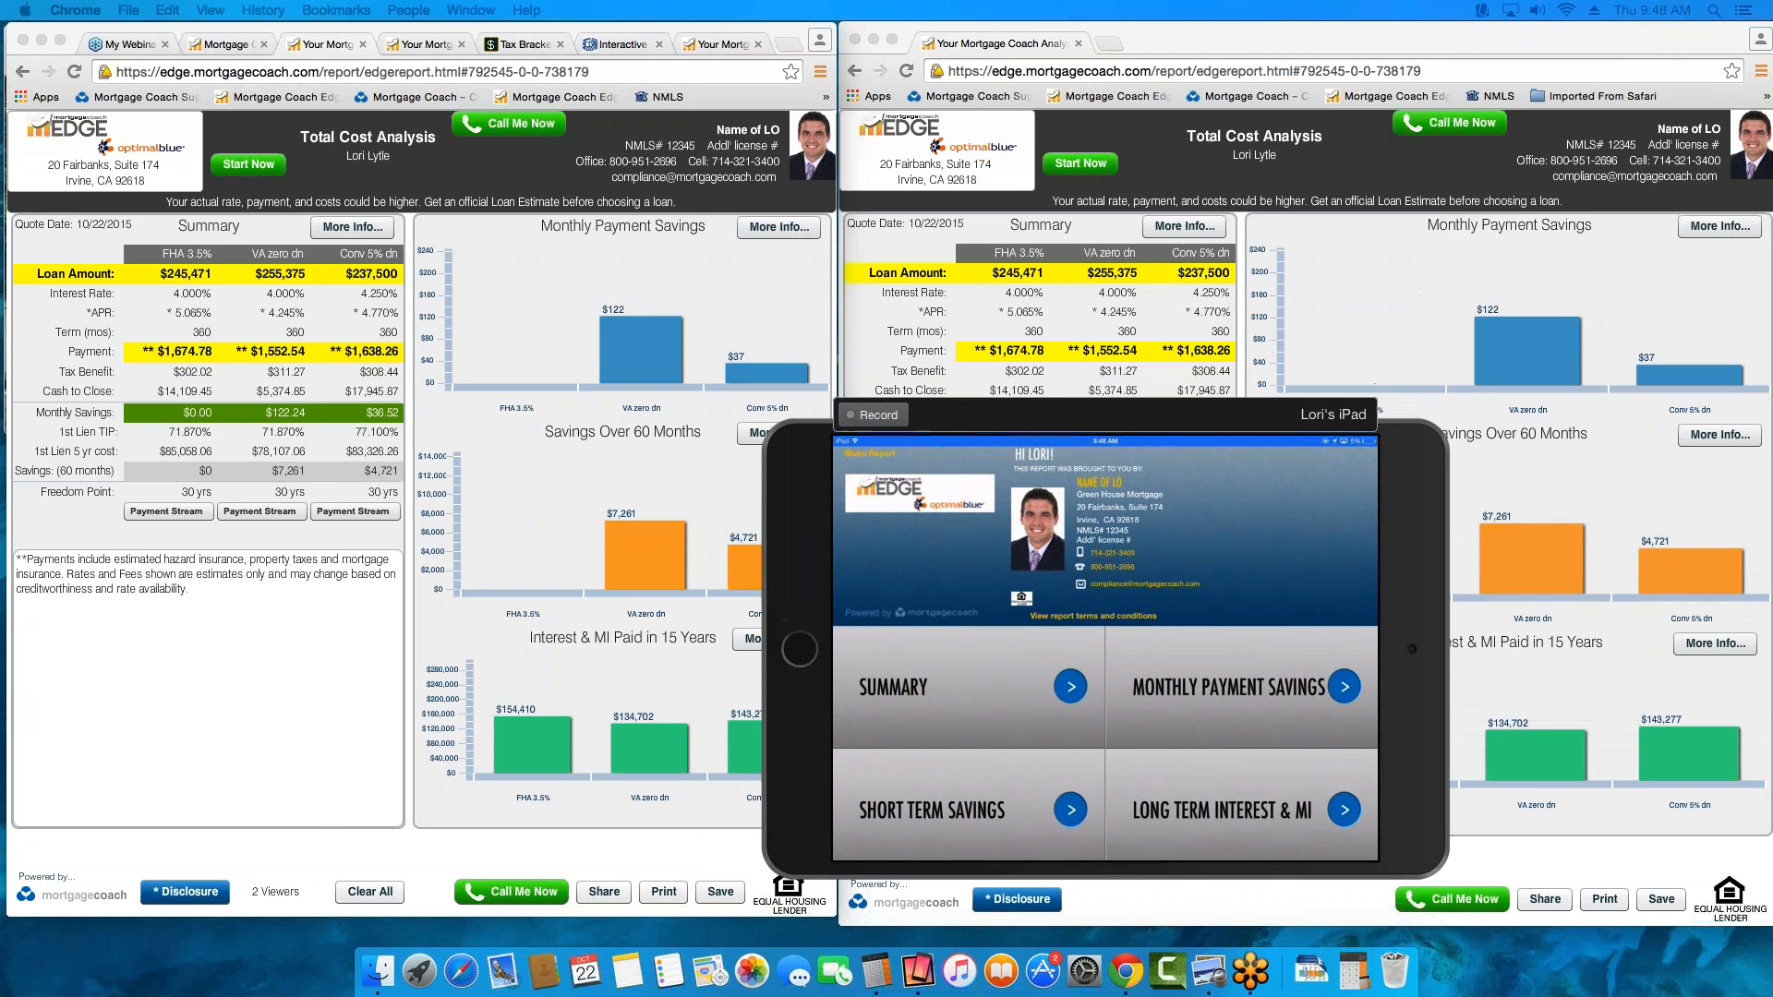
{"action": "left_click_drag", "start_coordinate": [1126, 426], "coordinate": [1368, 429]}
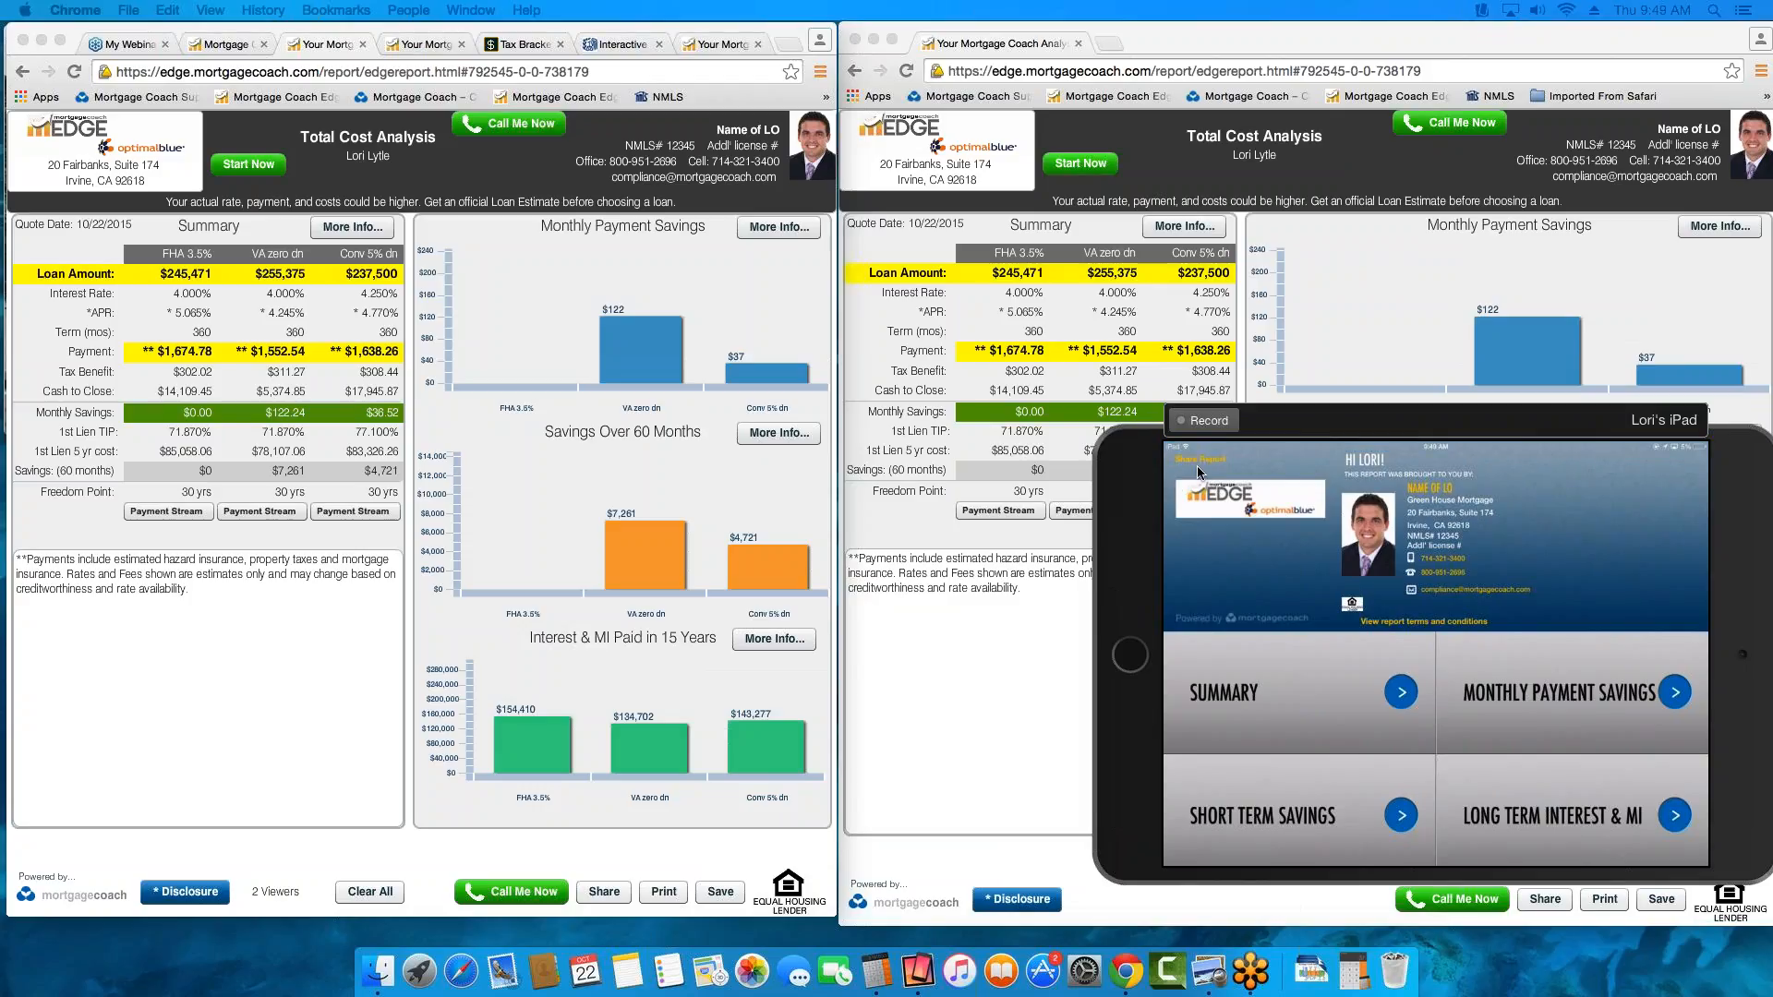
{"action": "left_click_drag", "start_coordinate": [1098, 413], "coordinate": [808, 213]}
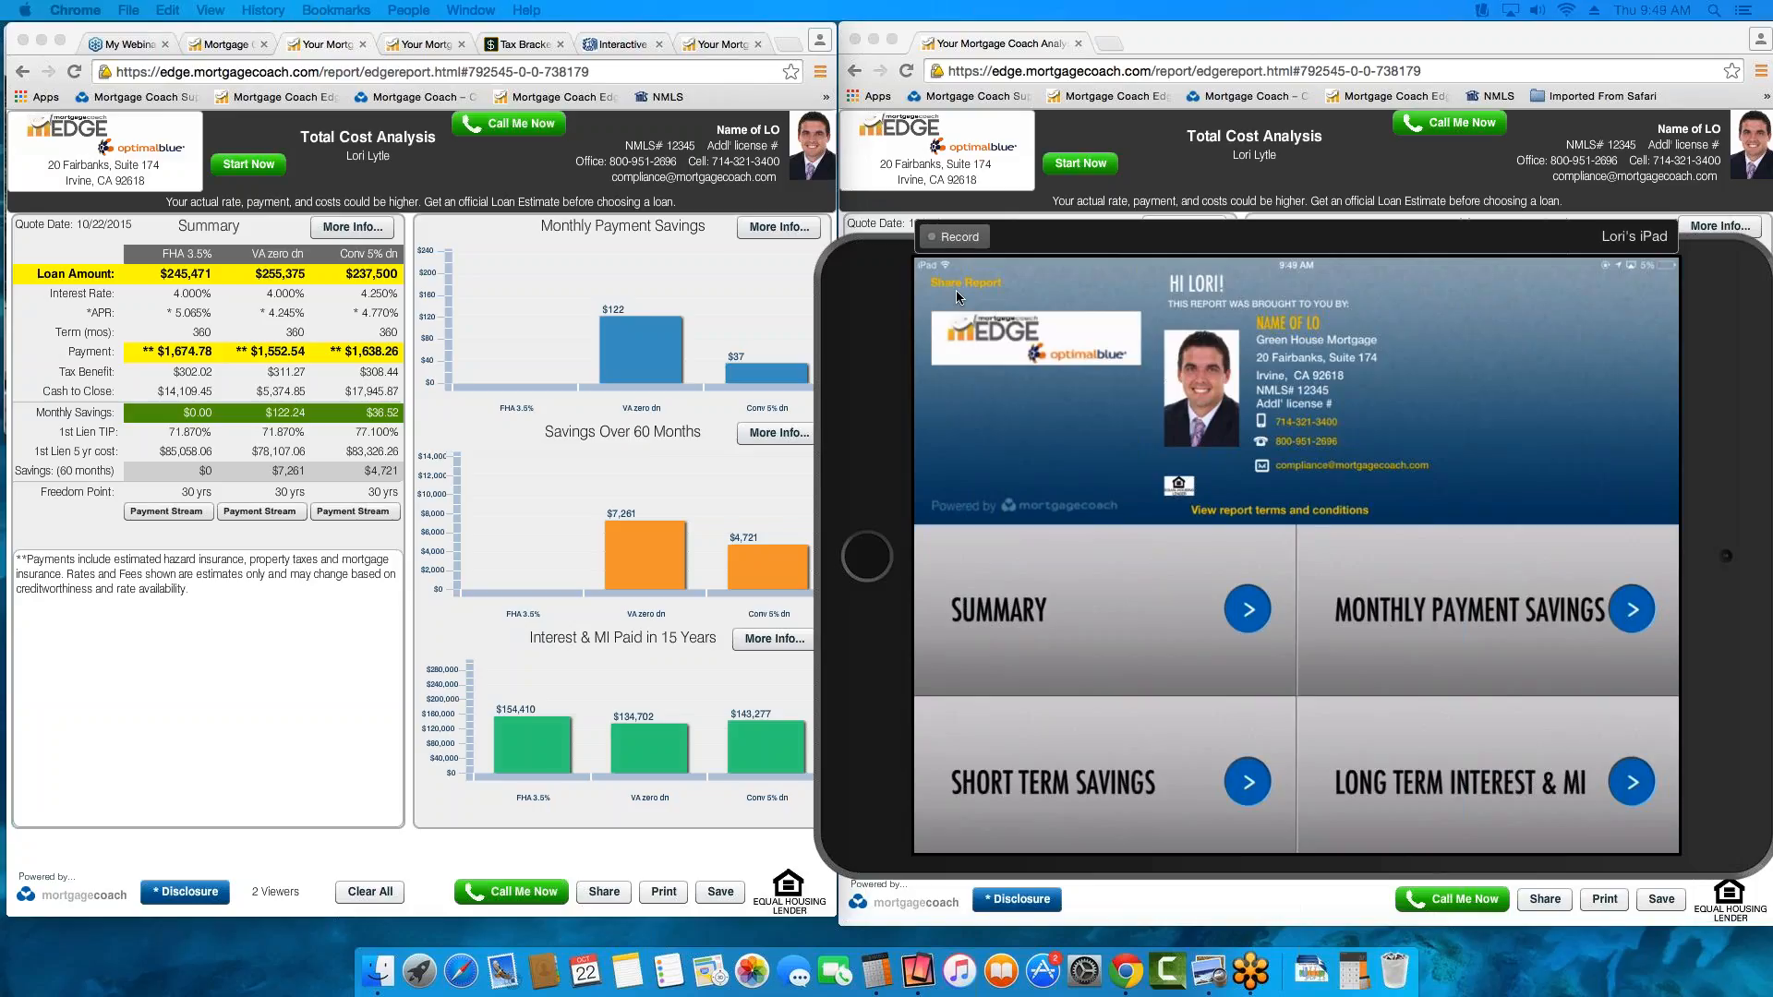
{"action": "left_click", "coordinate": [956, 290]}
{"action": "left_click_drag", "start_coordinate": [842, 238], "coordinate": [1127, 430]}
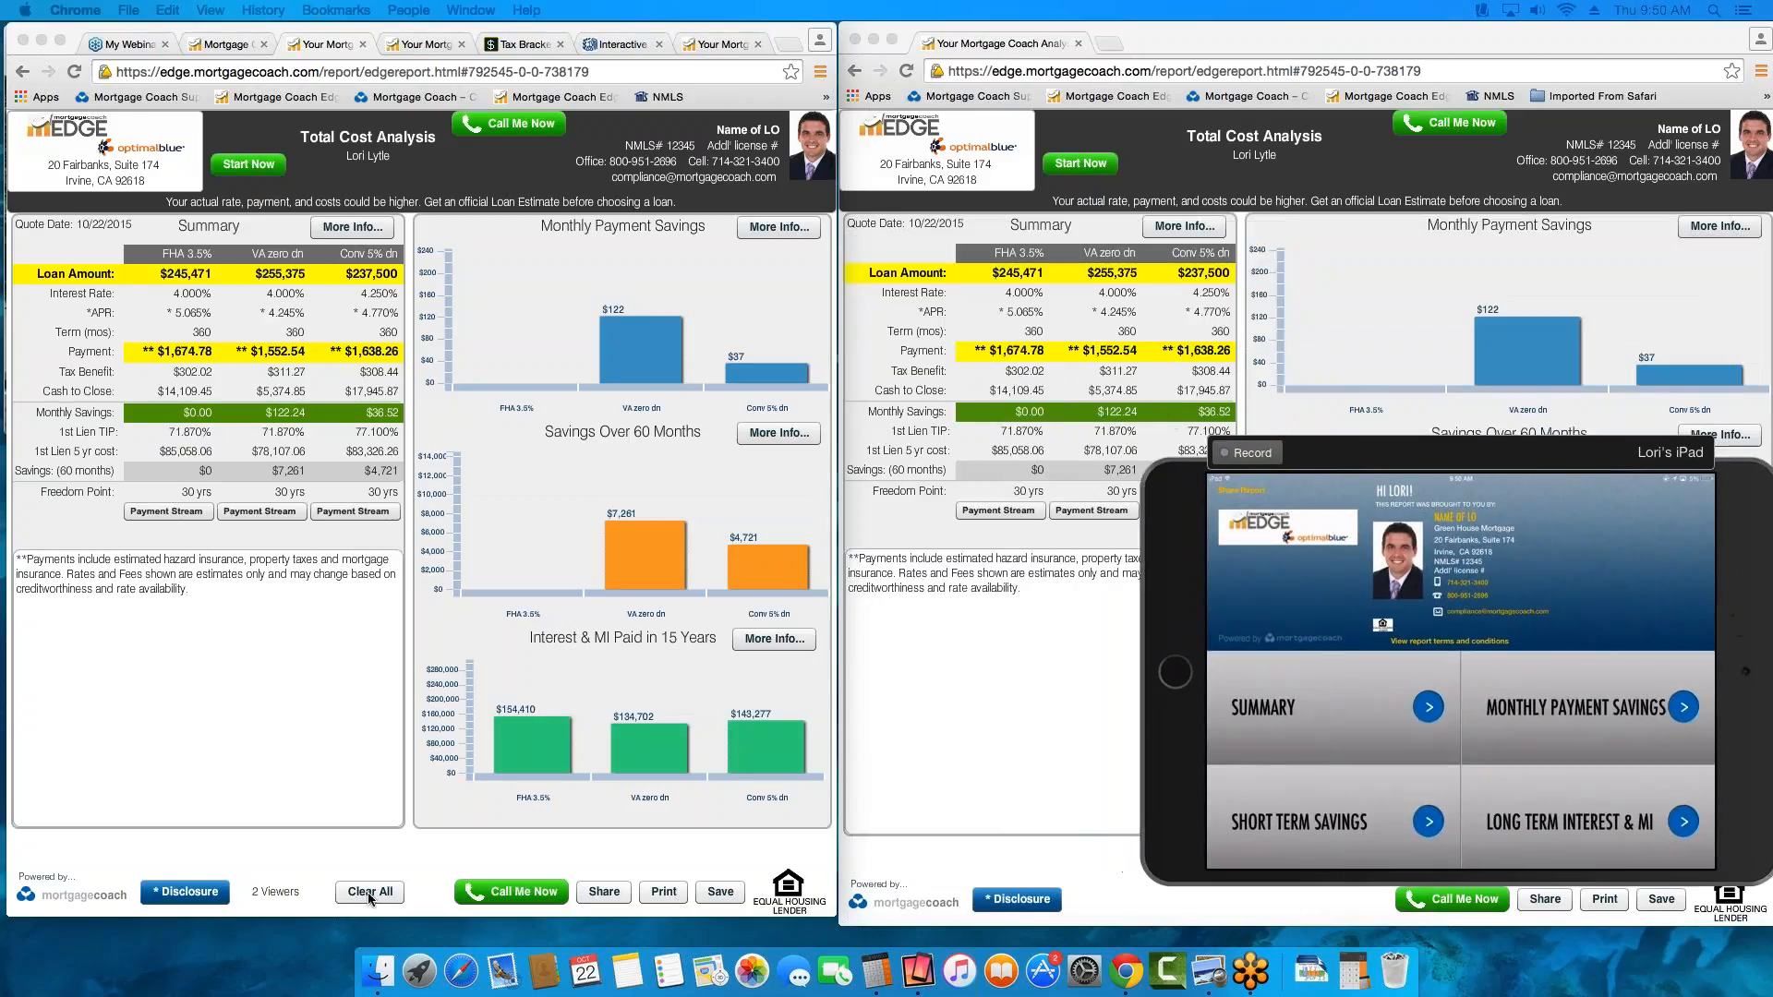
Clear all highlights, highlight the whole VA zero dn column to demonstrate live syncing, and clear it again
{"action": "left_click", "coordinate": [368, 895]}
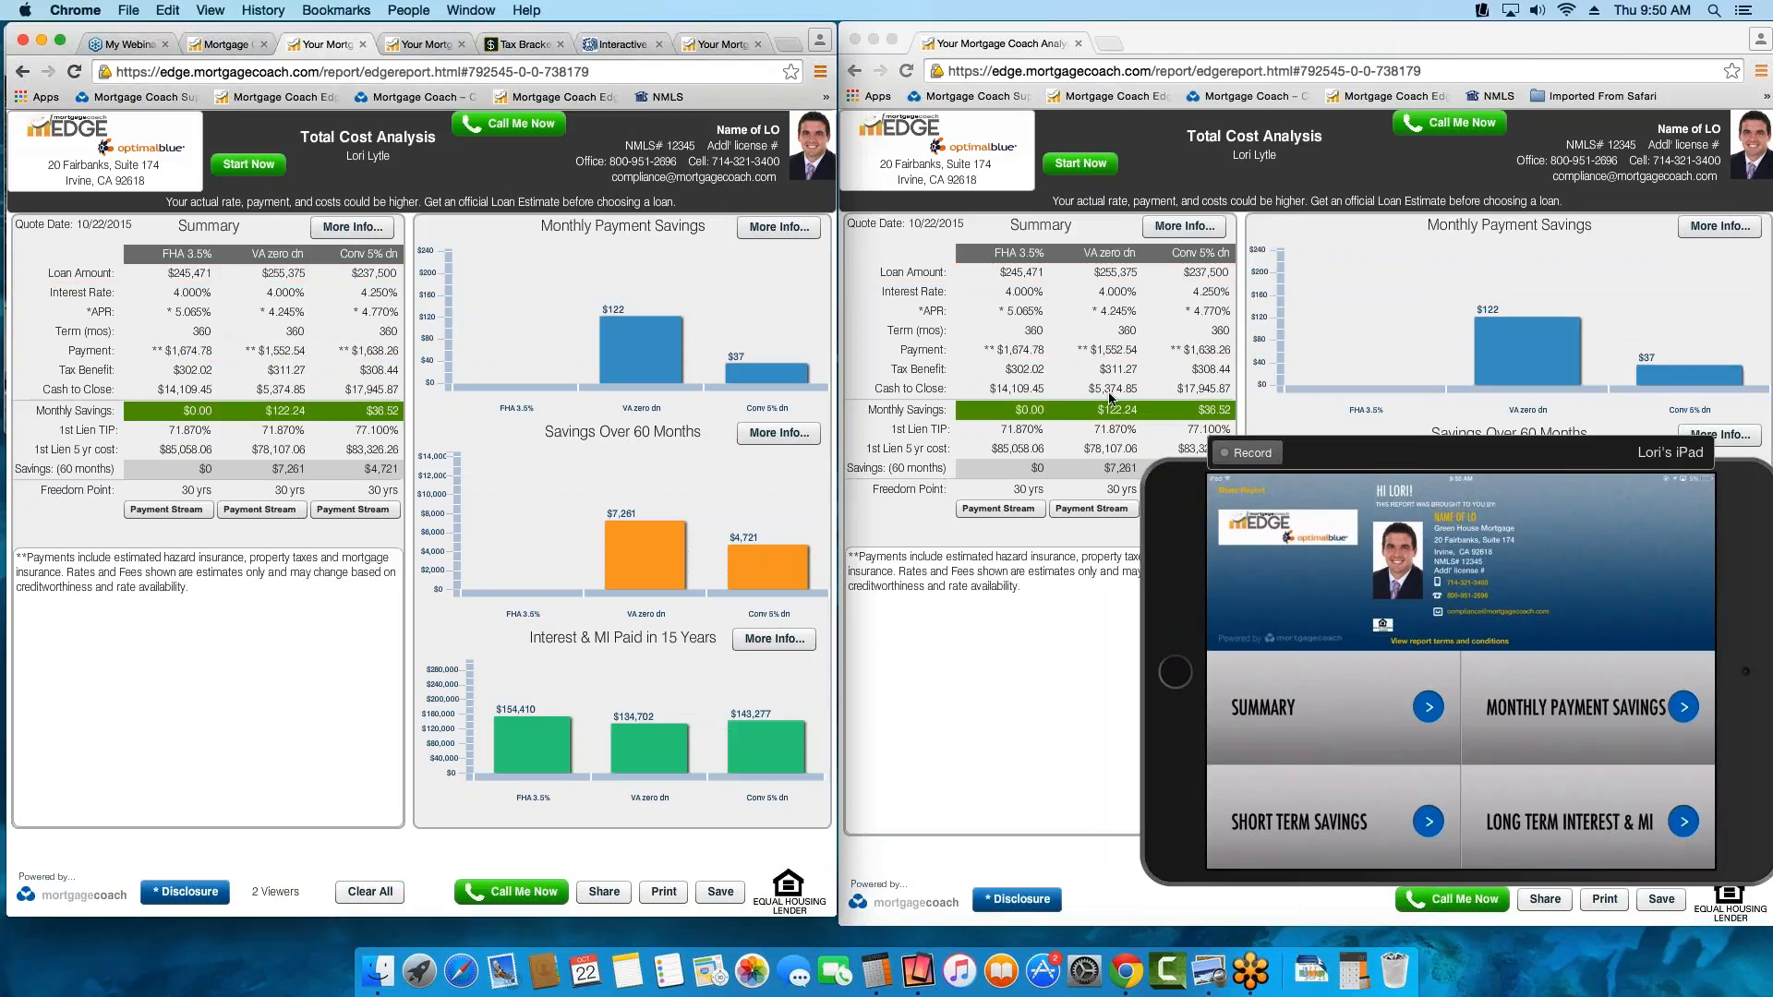
{"action": "left_click", "coordinate": [282, 258]}
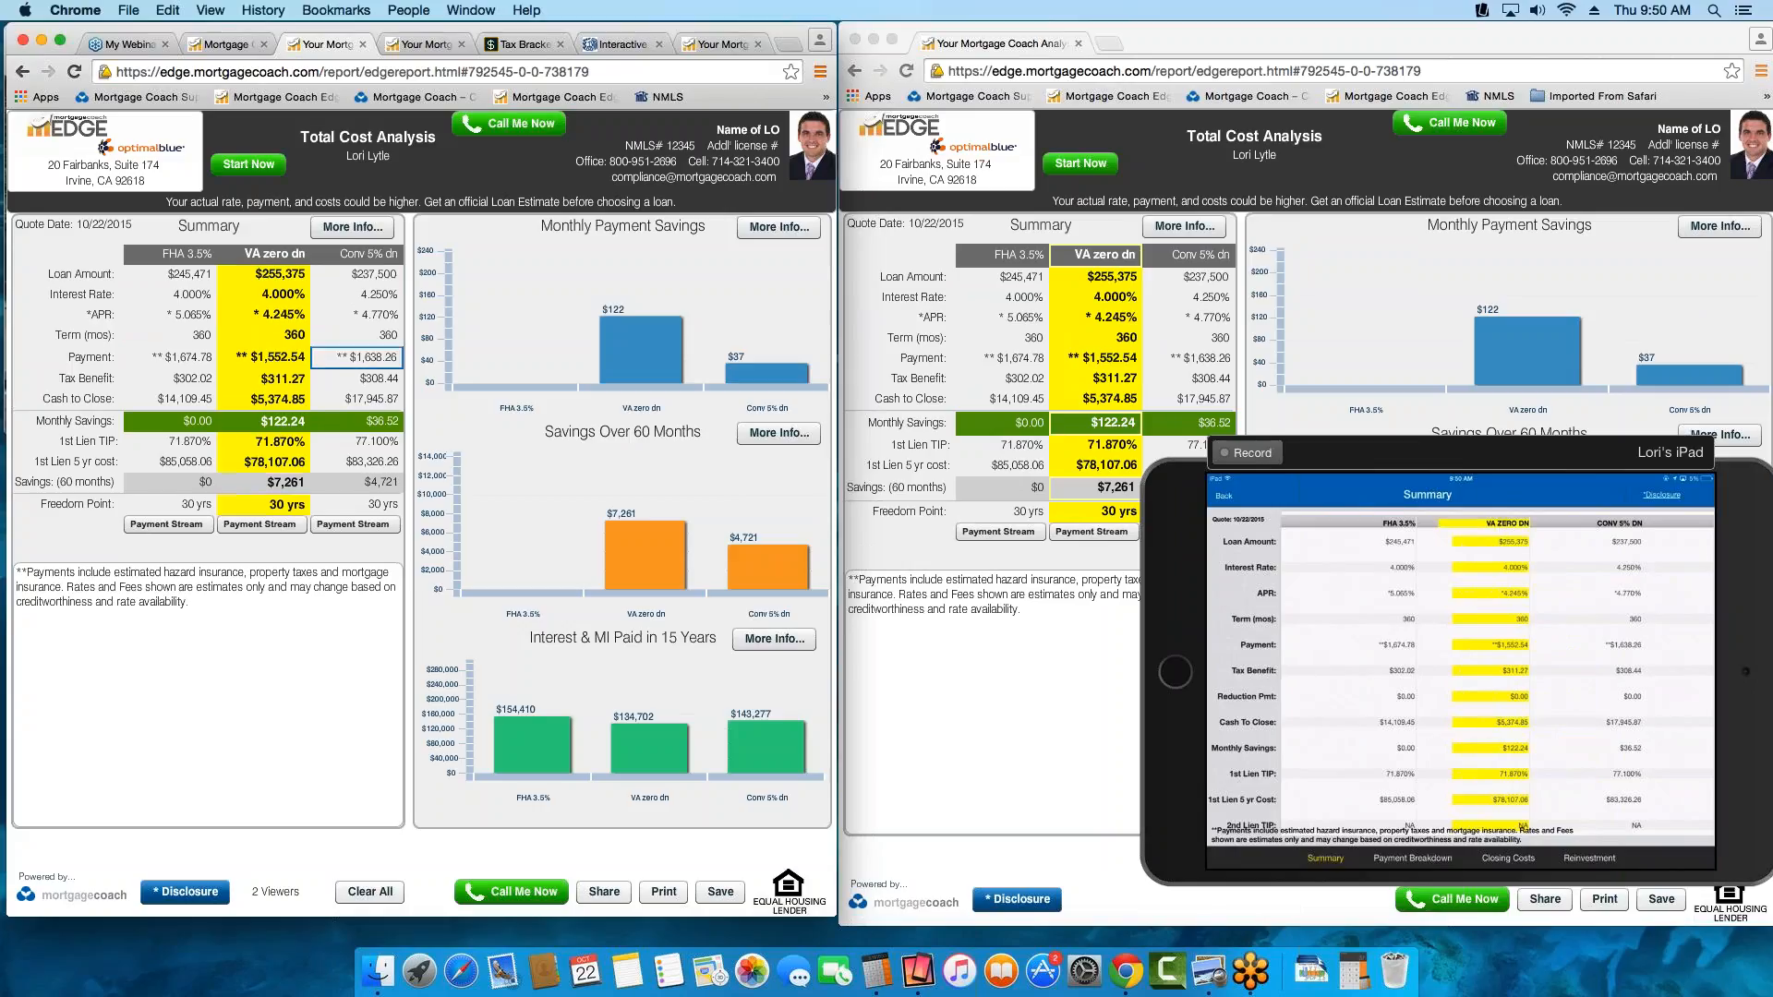
{"action": "left_click", "coordinate": [371, 892]}
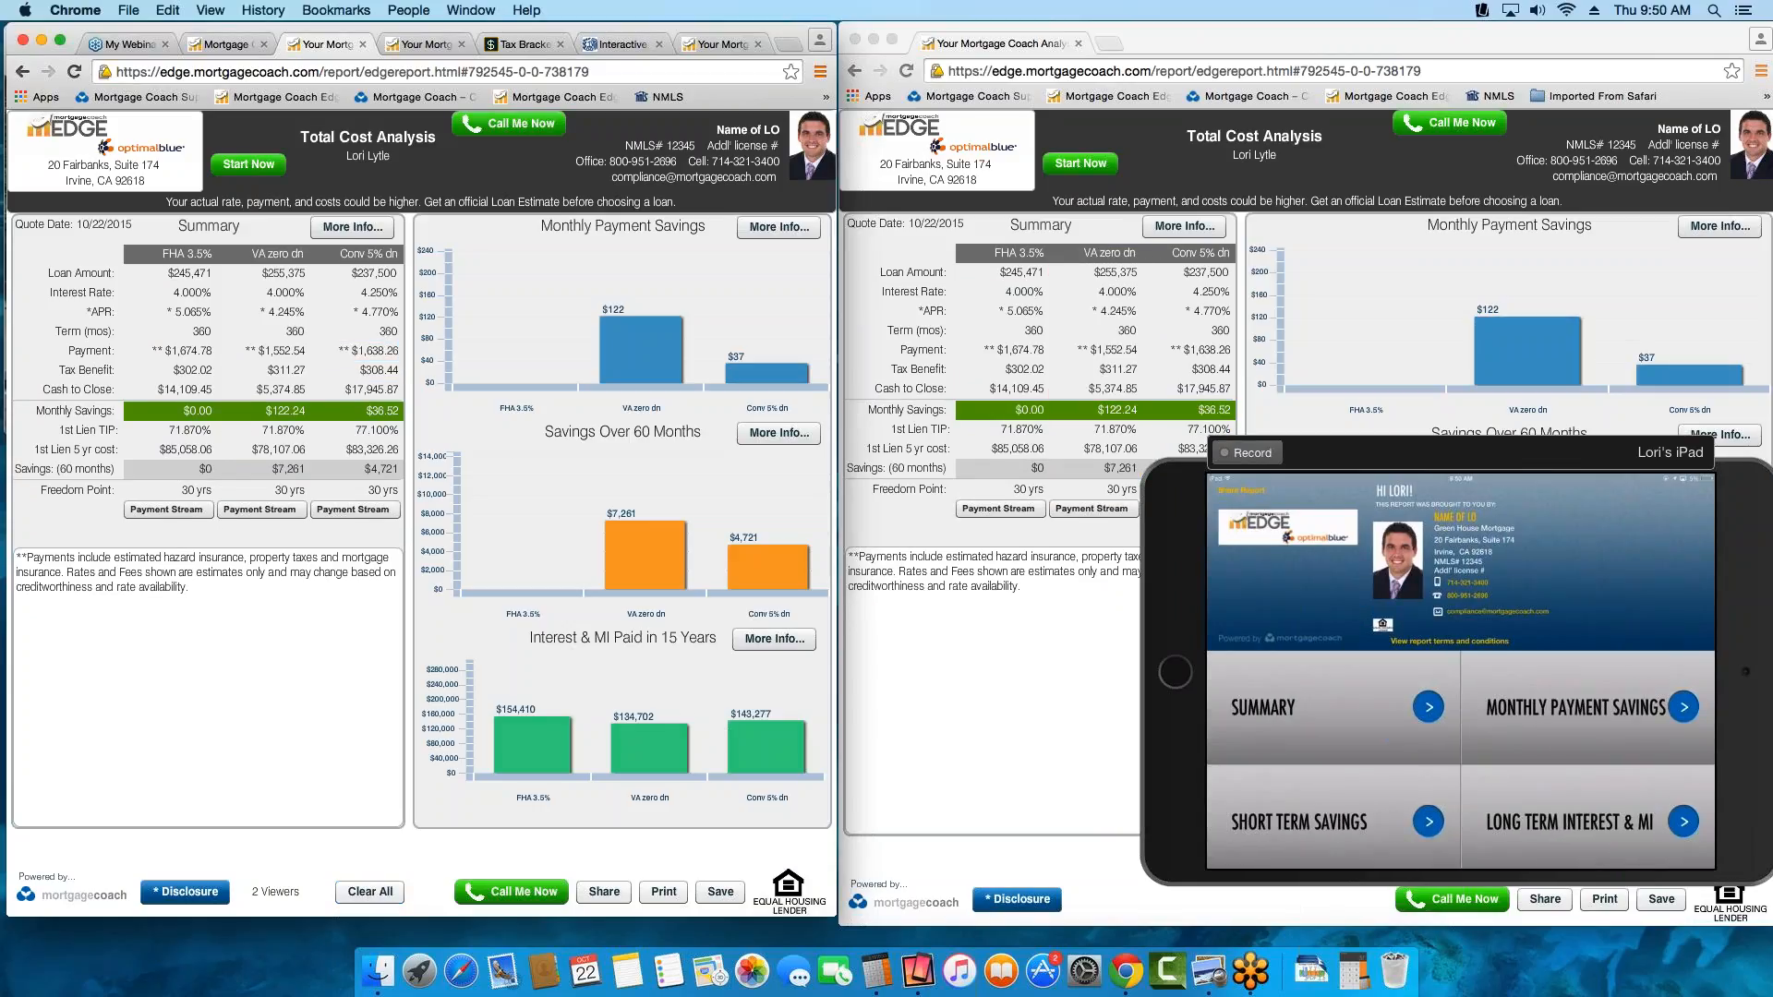
Highlight the interest rates of all three loans in the summary and open its payment breakdown details
{"action": "left_click", "coordinate": [265, 295]}
{"action": "left_click", "coordinate": [262, 388]}
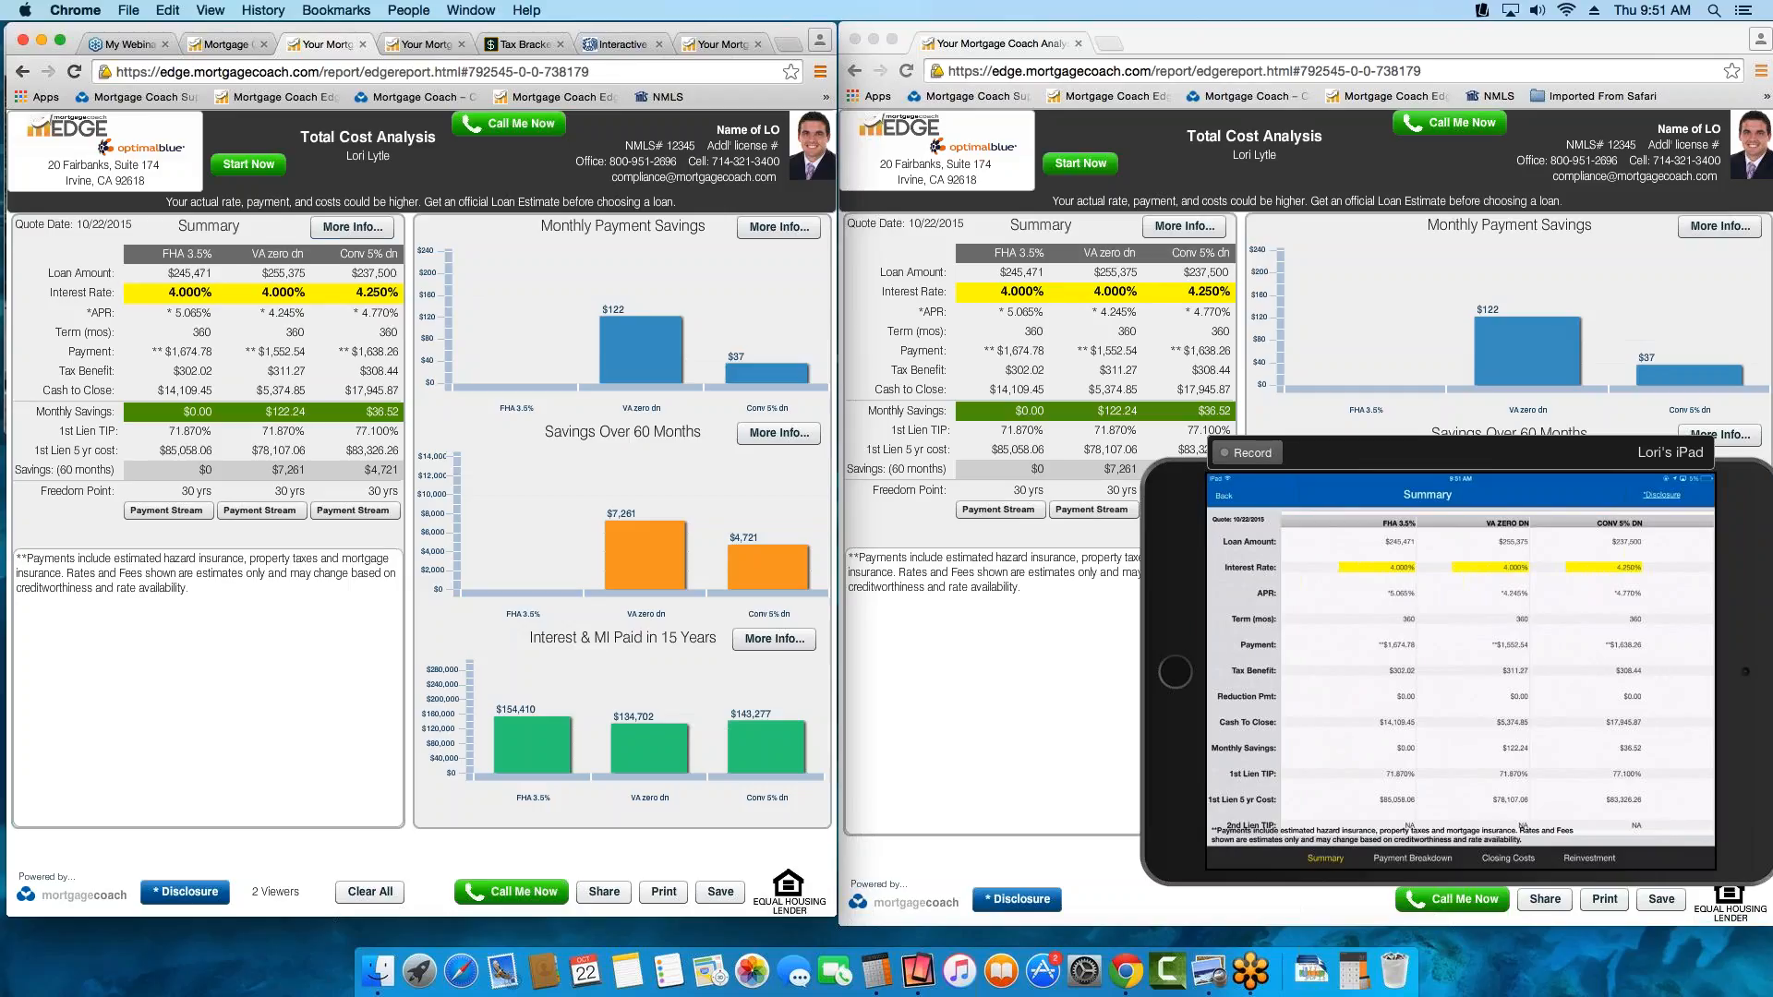
{"action": "left_click", "coordinate": [355, 229]}
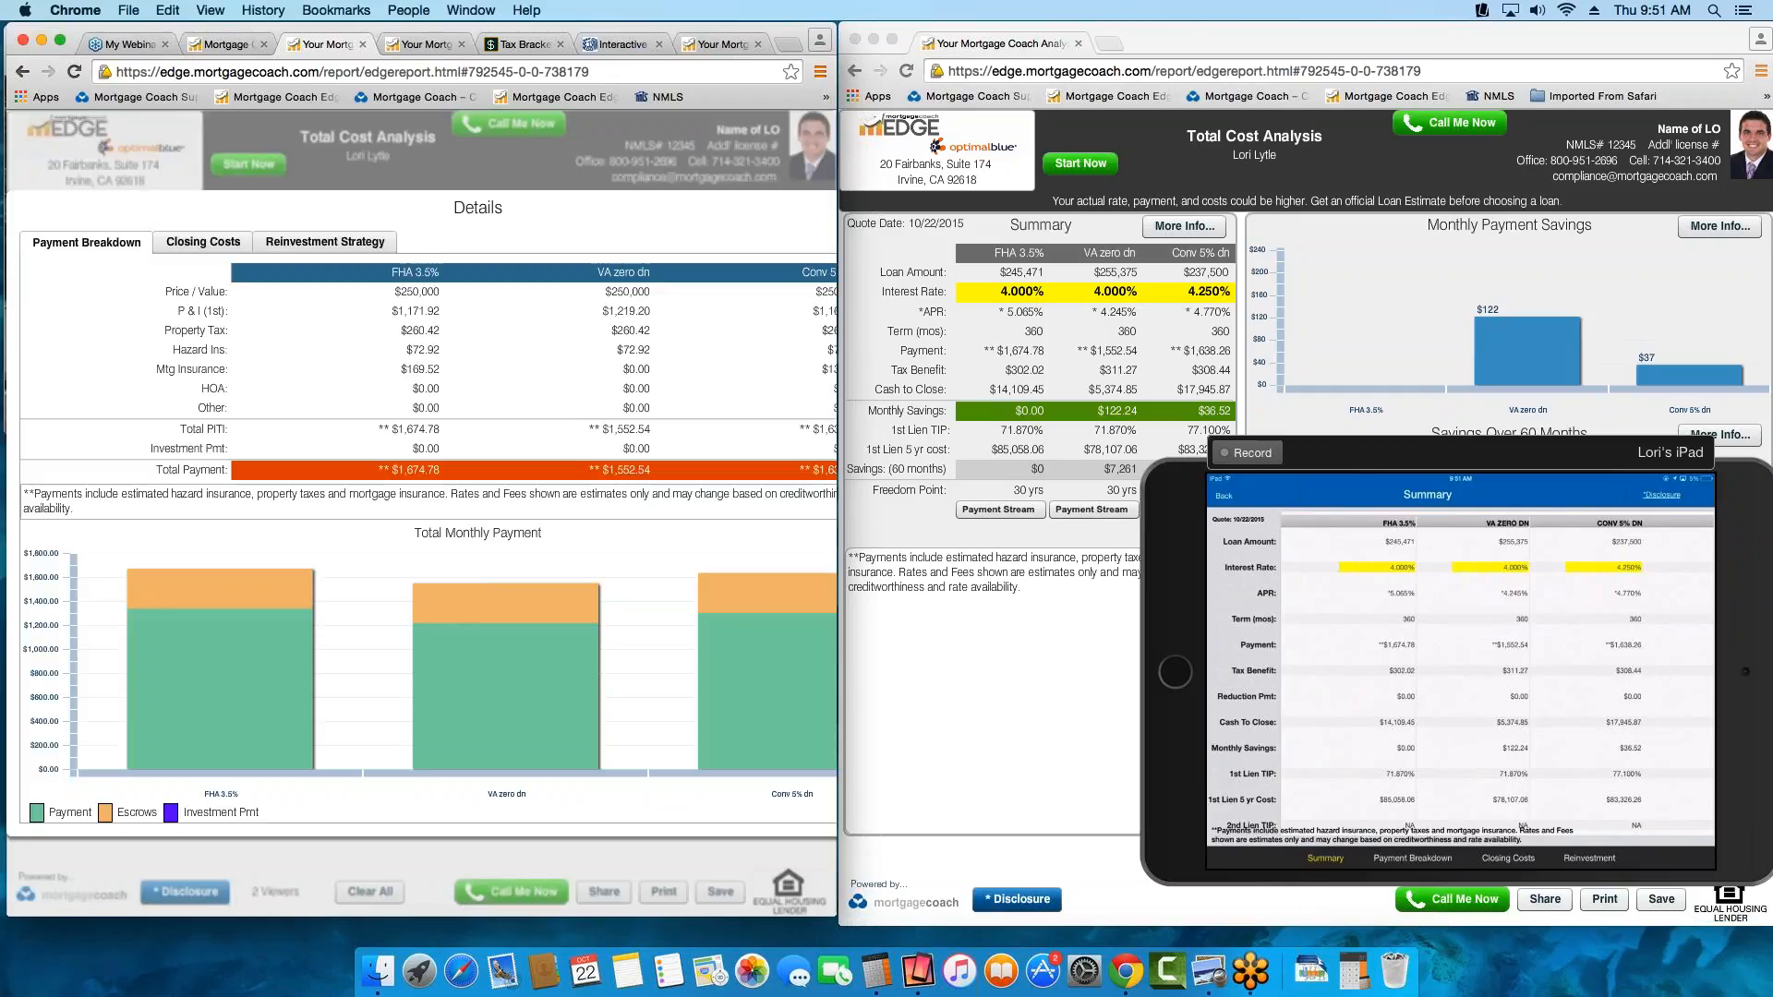
Highlight FHA 3.5%'s P & I (1st), Property Tax, Hazard Ins, Mtg Insurance and Total PITI values, leaving Investment Pmt unhighlighted
{"action": "left_click", "coordinate": [430, 349]}
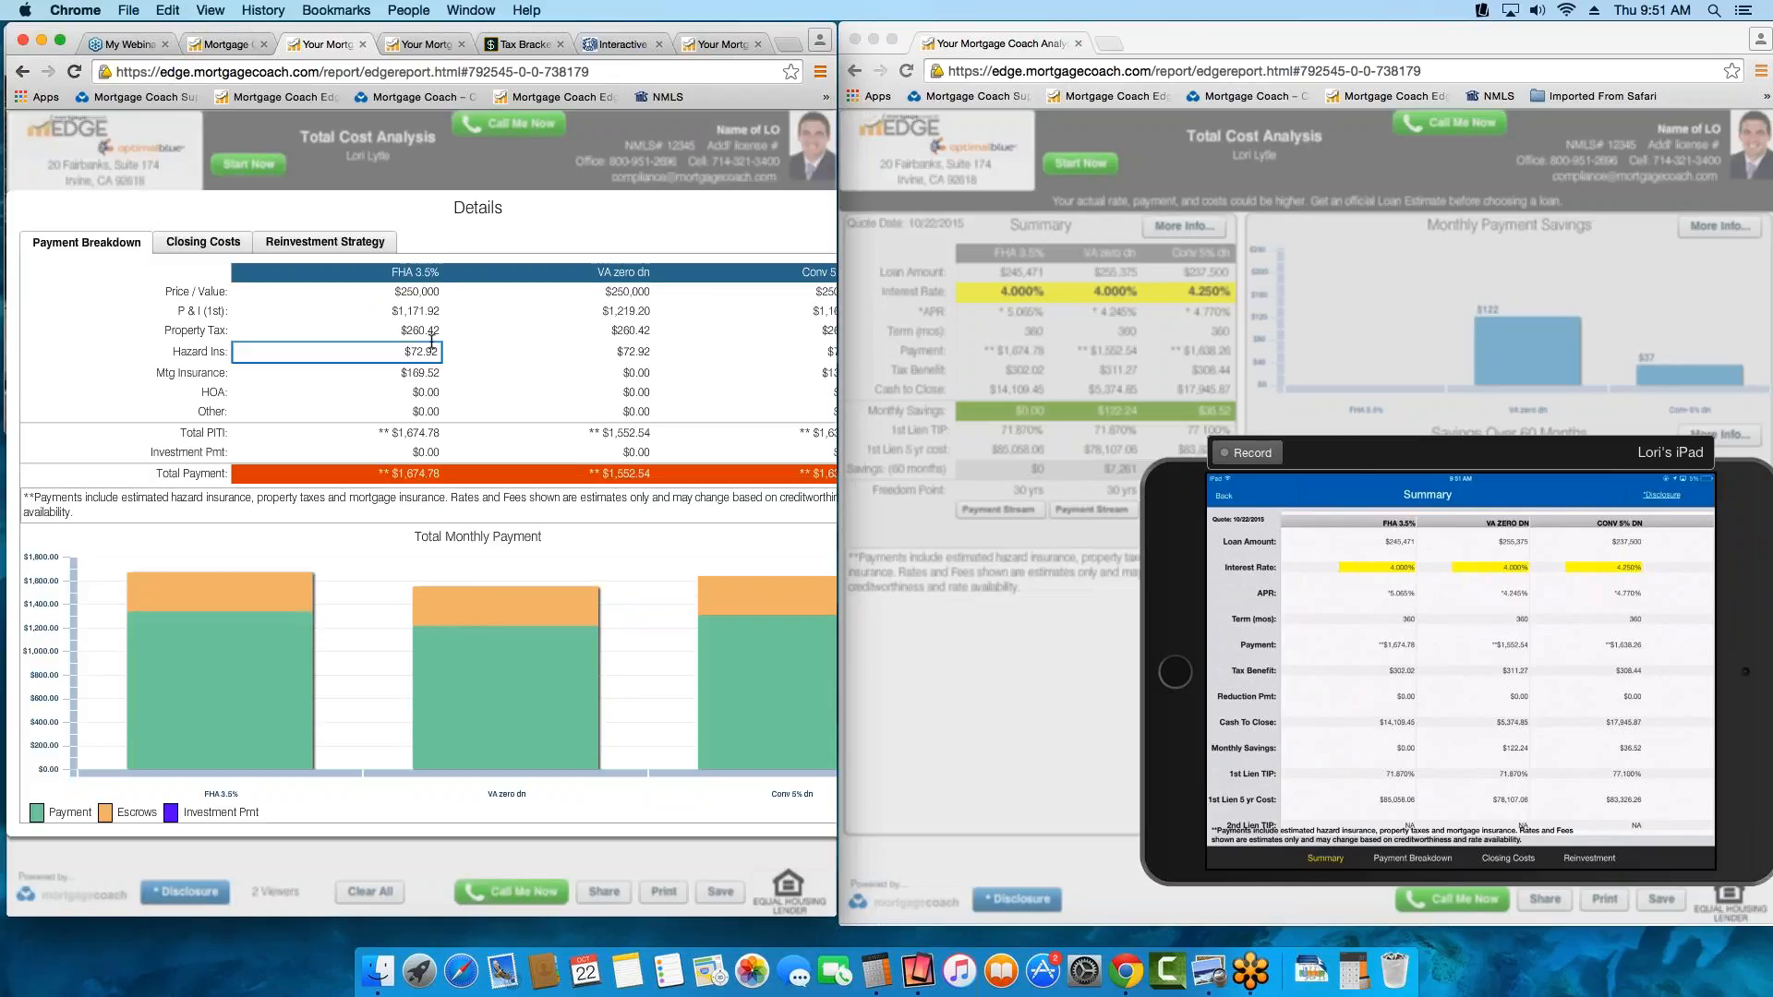
{"action": "left_click", "coordinate": [427, 311]}
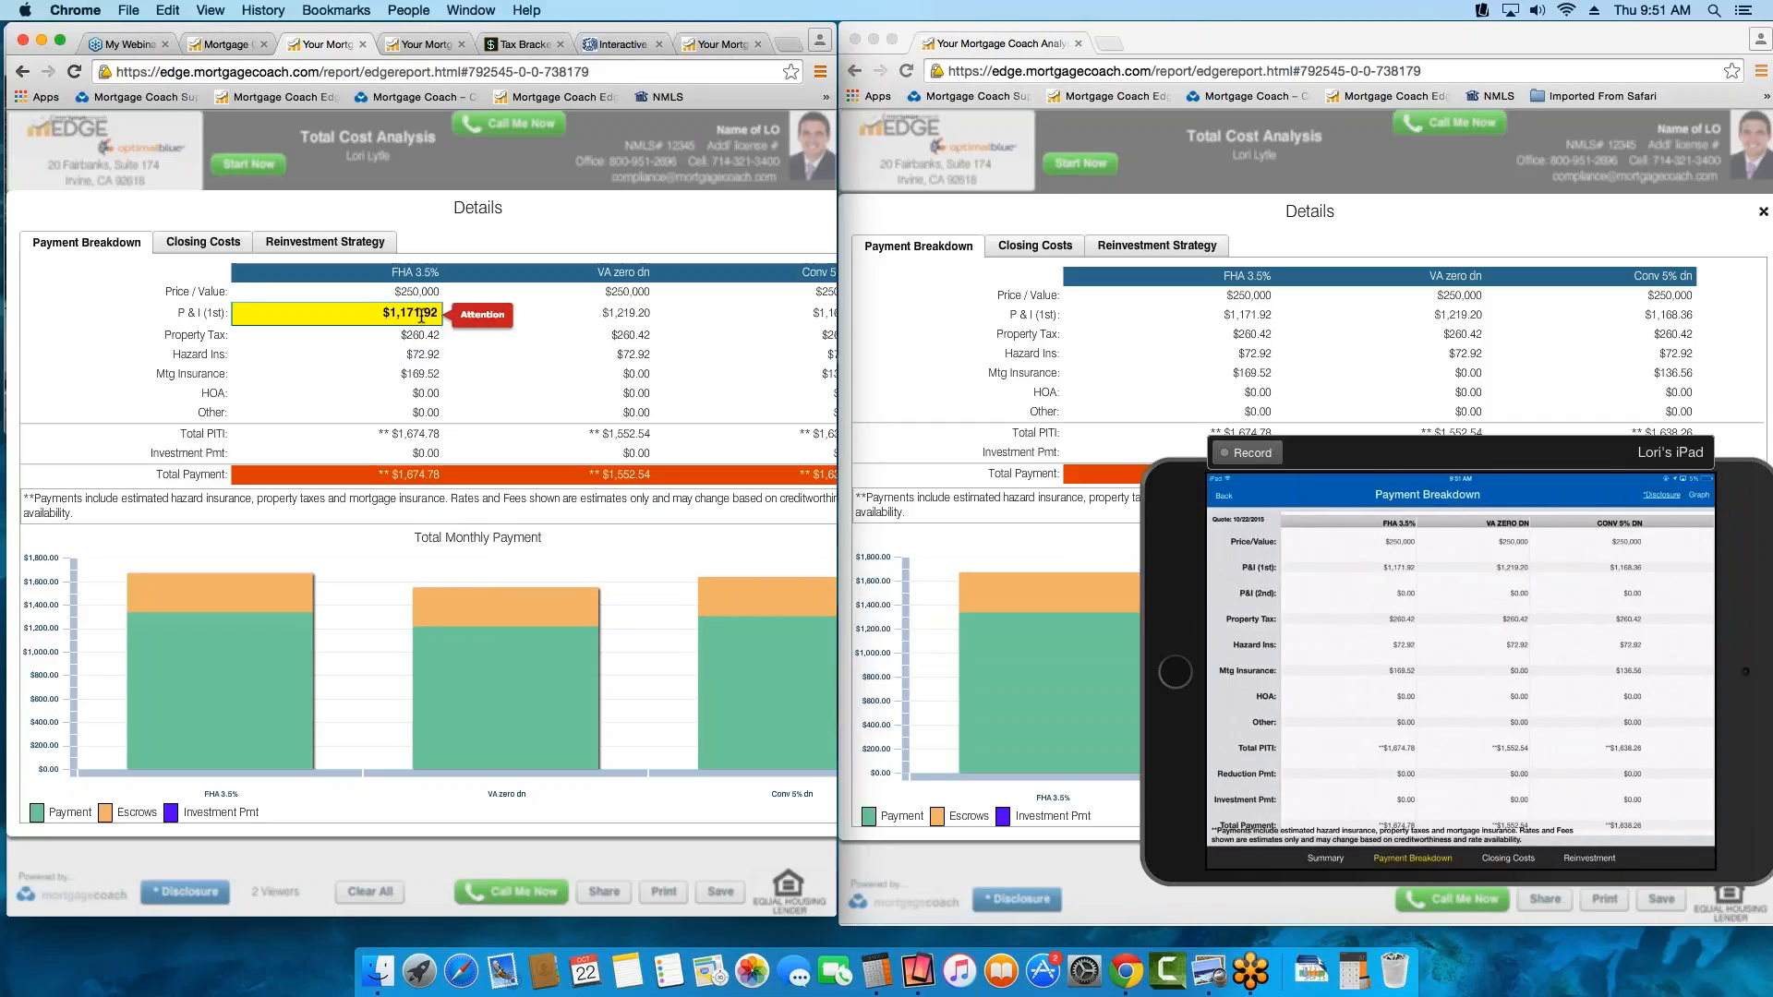
{"action": "left_click", "coordinate": [425, 335]}
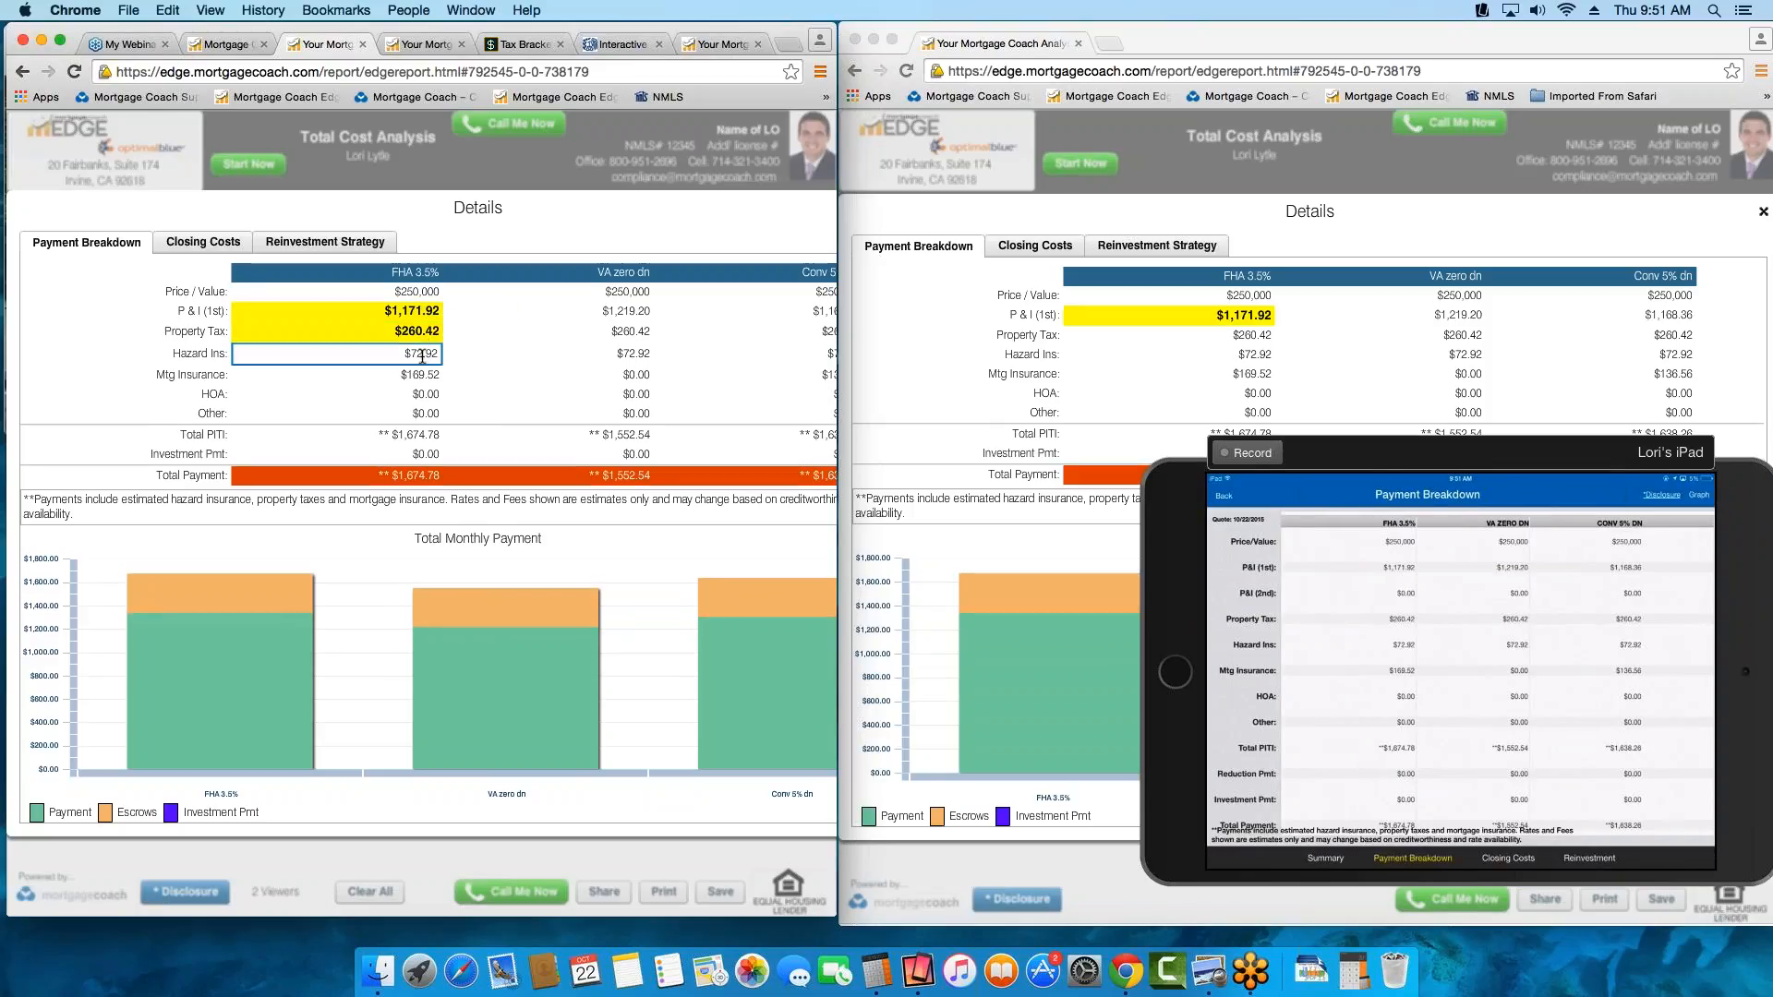
{"action": "left_click", "coordinate": [422, 354]}
{"action": "left_click", "coordinate": [425, 373]}
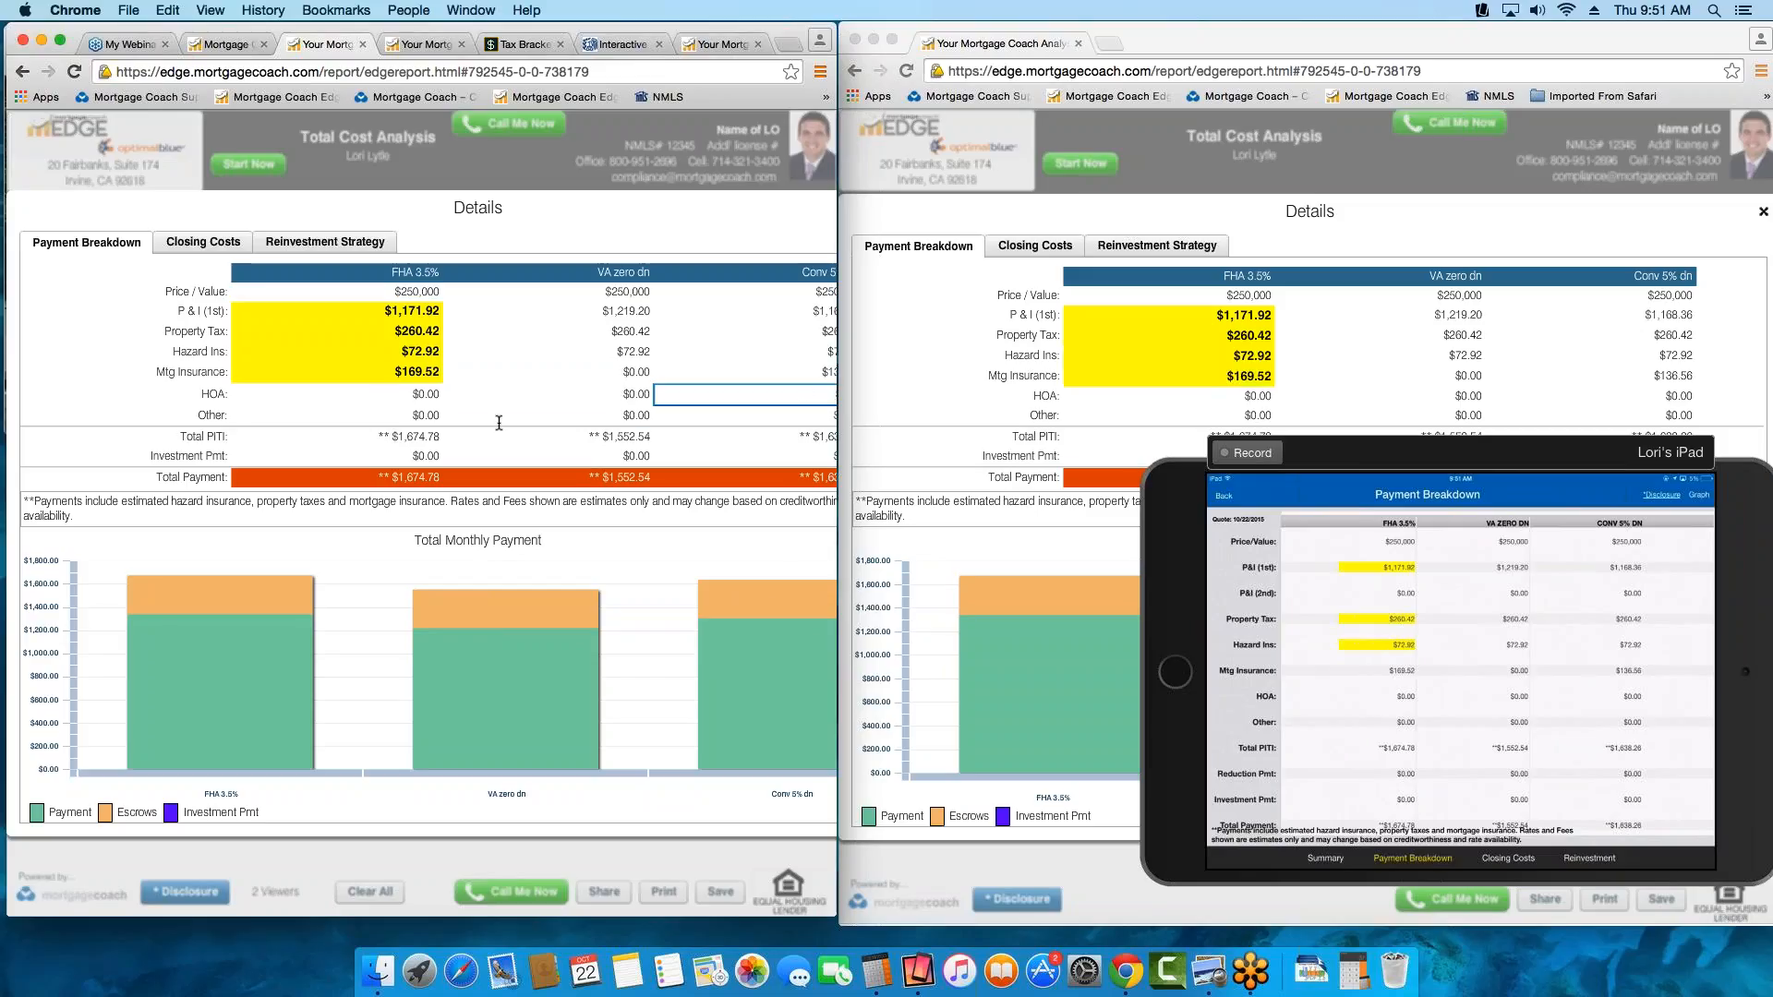
{"action": "left_click", "coordinate": [420, 433]}
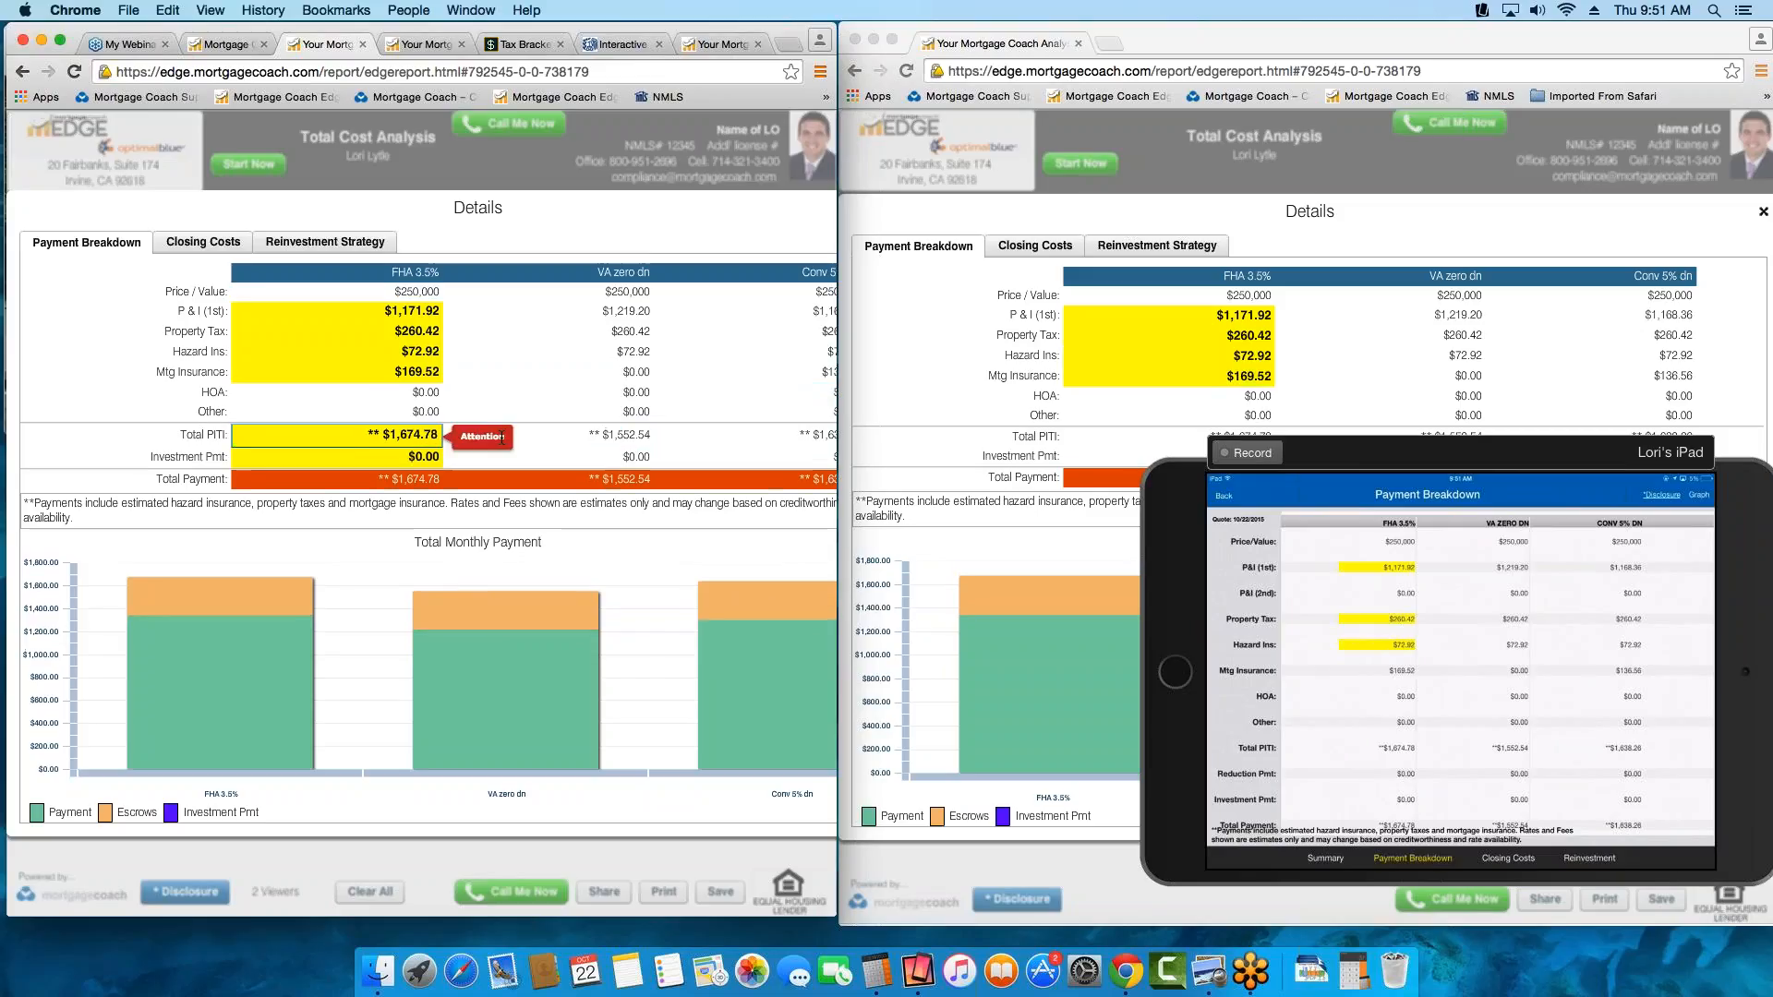
{"action": "left_click", "coordinate": [428, 458]}
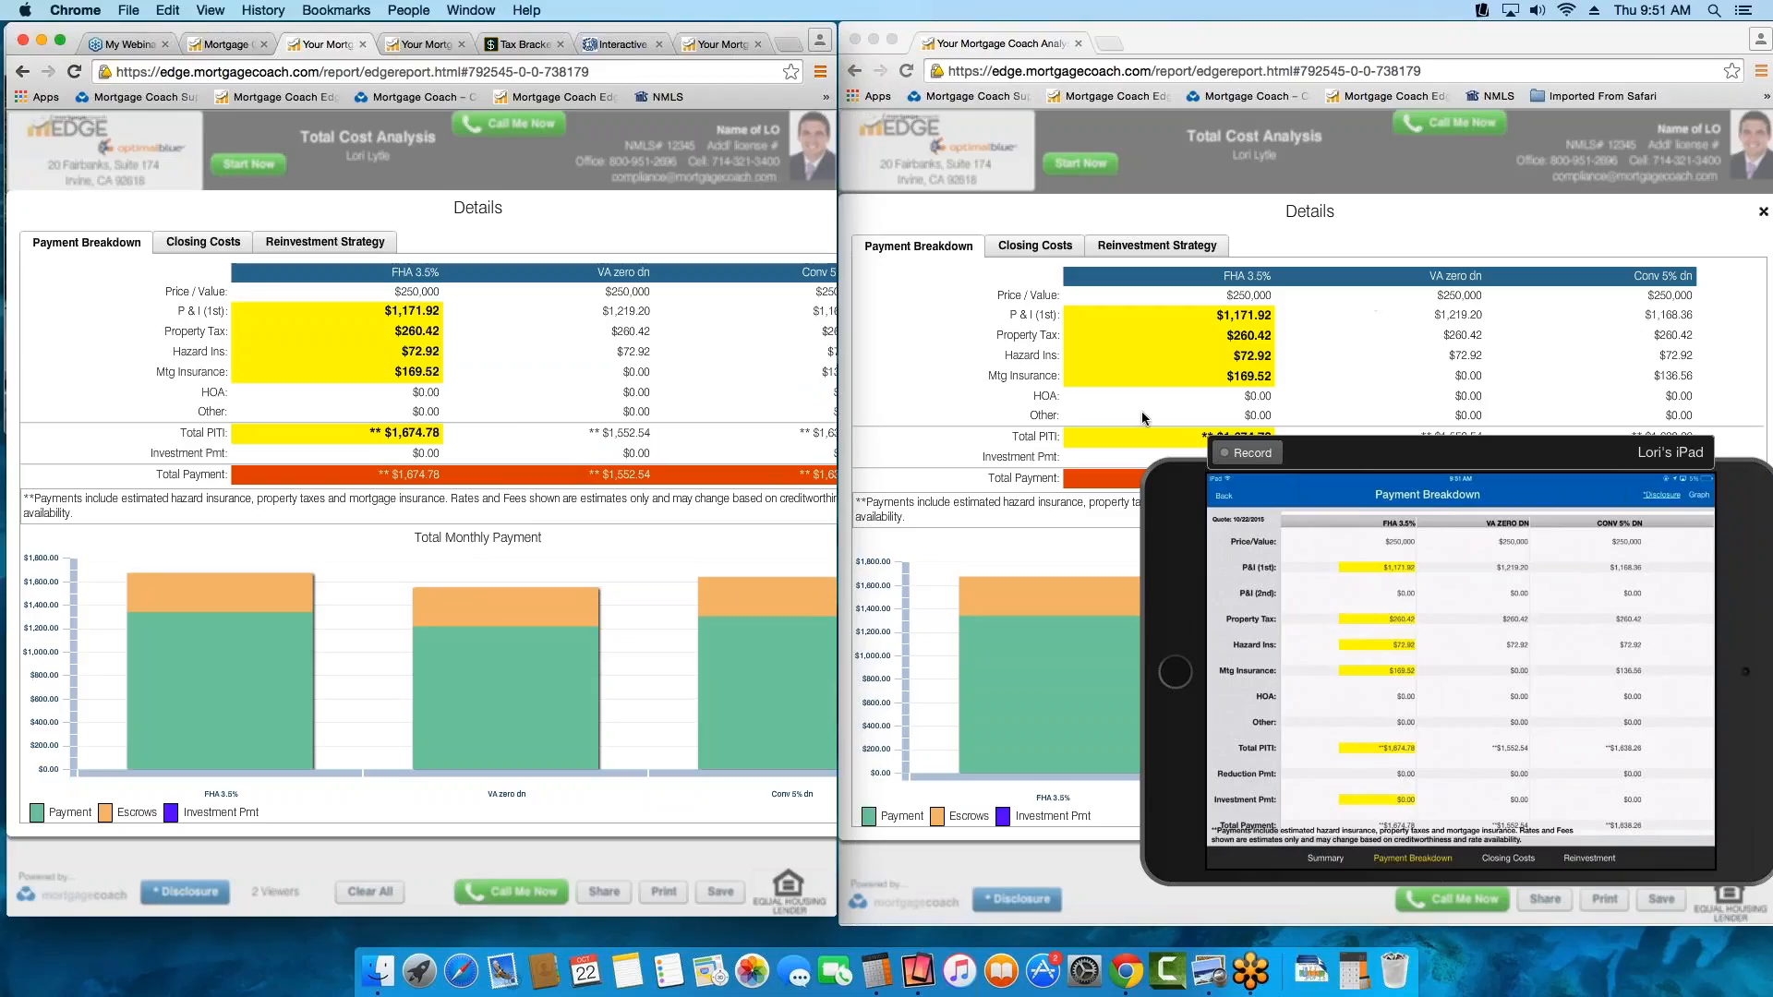
Highlight the APR Costs and Non-APR Costs of the FHA 3.5% loan in the closing costs details
{"action": "left_click", "coordinate": [180, 243]}
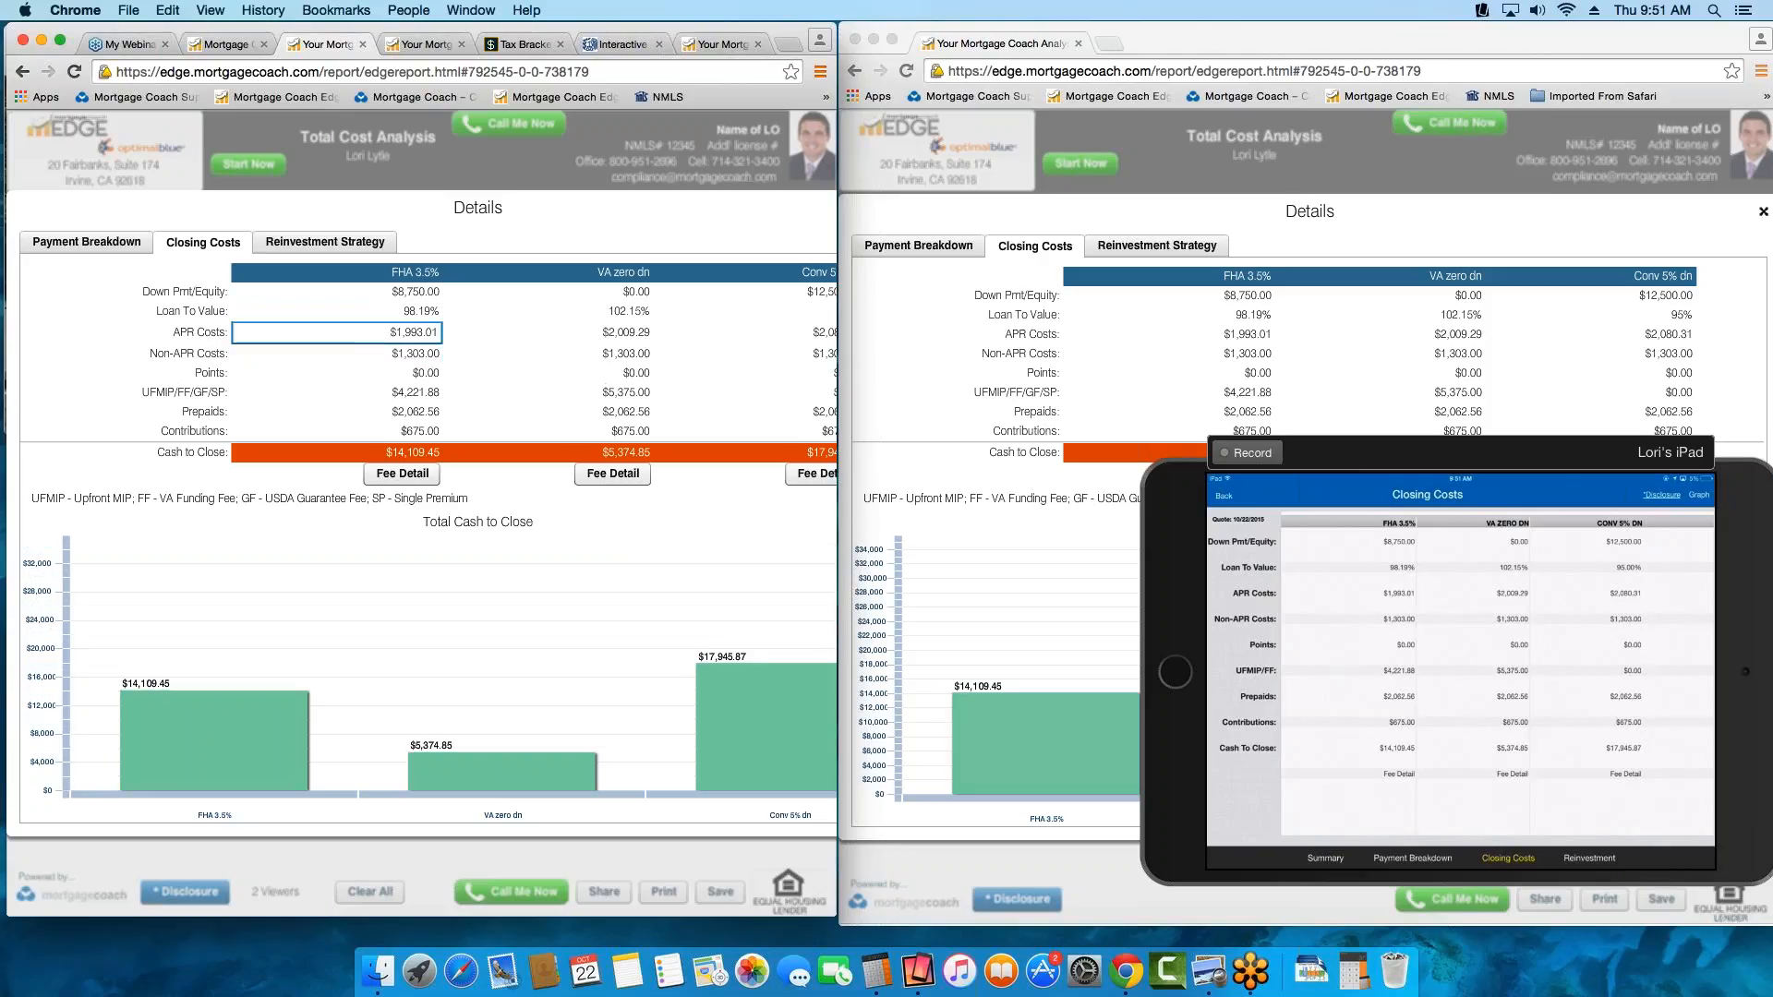
{"action": "left_click", "coordinate": [338, 331]}
{"action": "left_click", "coordinate": [341, 353]}
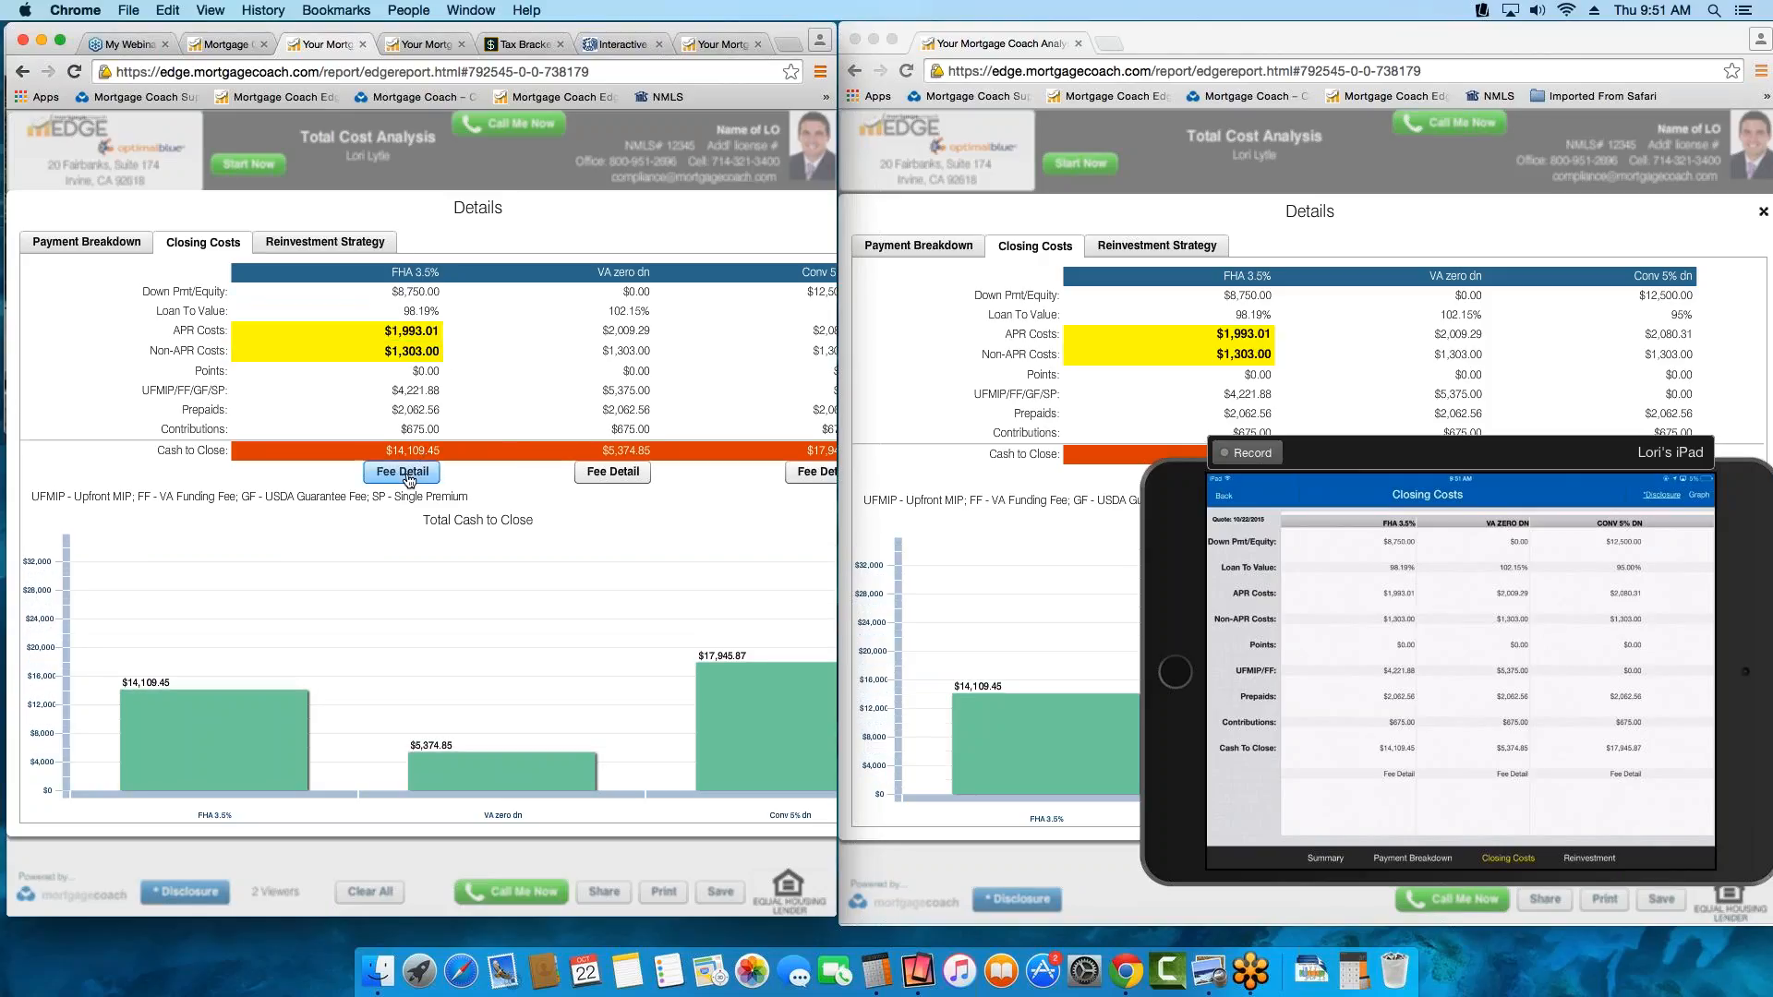
Point out Doc Prep Fee, Processing Fee, Hazard Insurance Premium and Hazard Insurance Reserves in the FHA 3.5% fee detail, then close it
{"action": "left_click", "coordinate": [410, 474]}
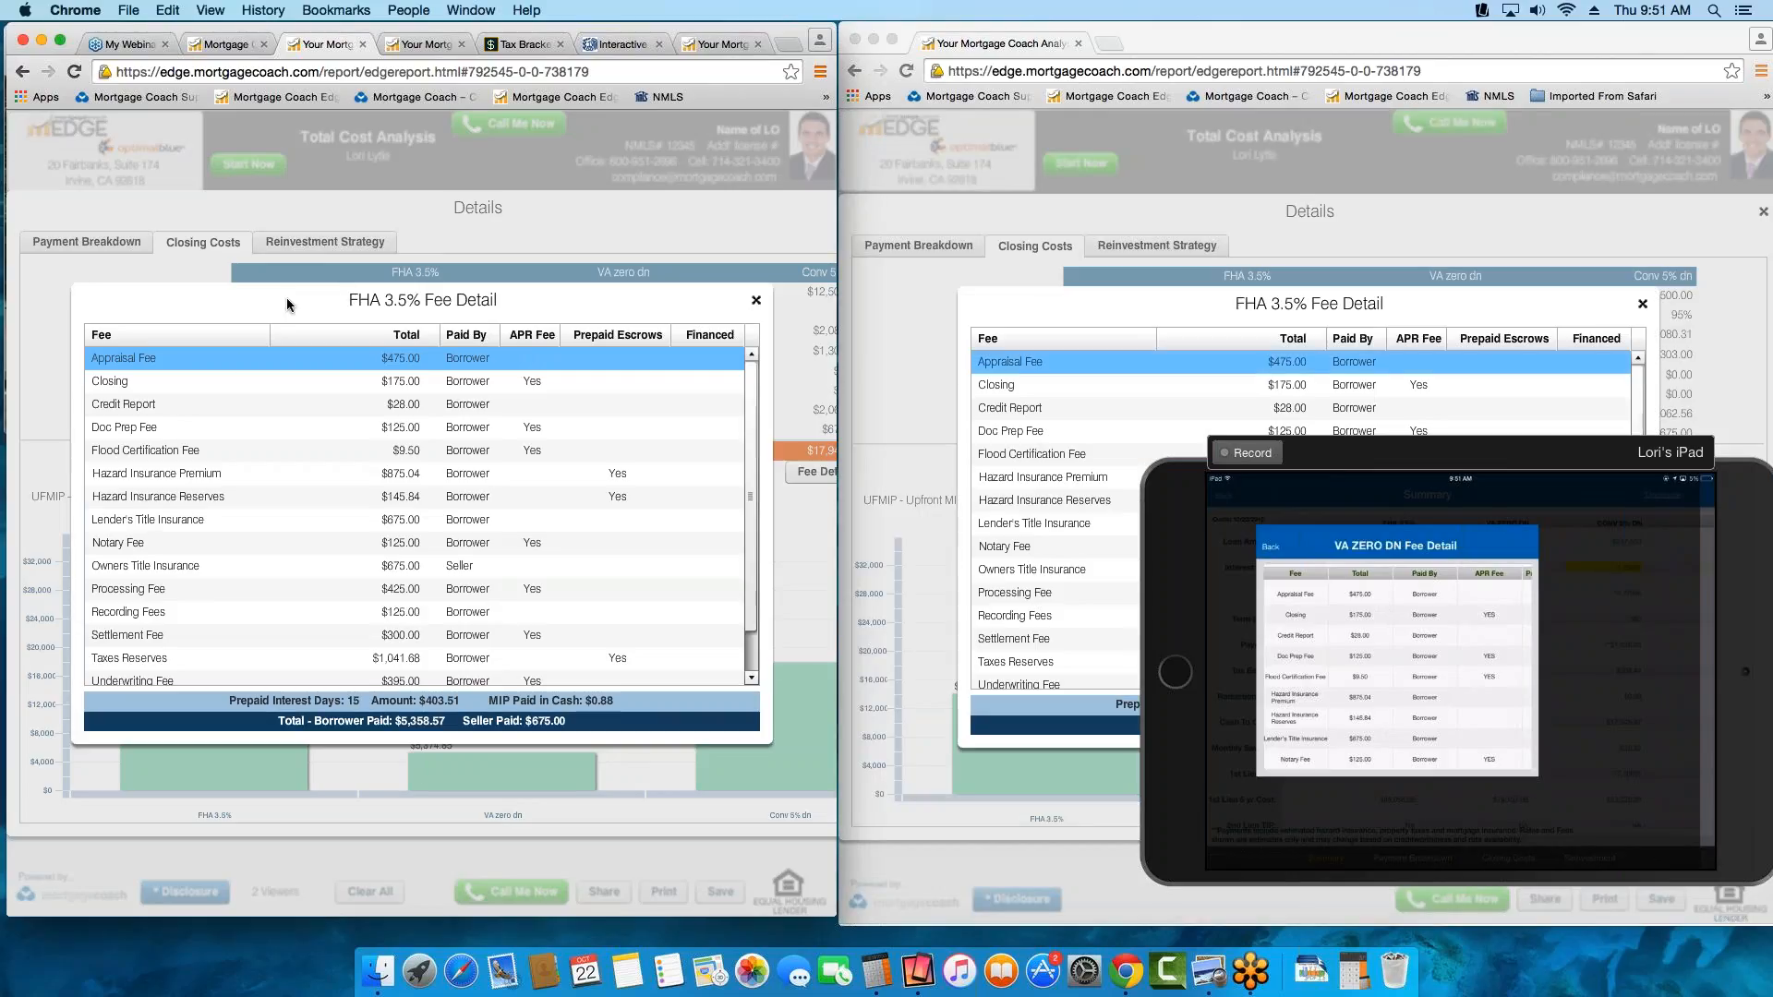
{"action": "left_click", "coordinate": [203, 419]}
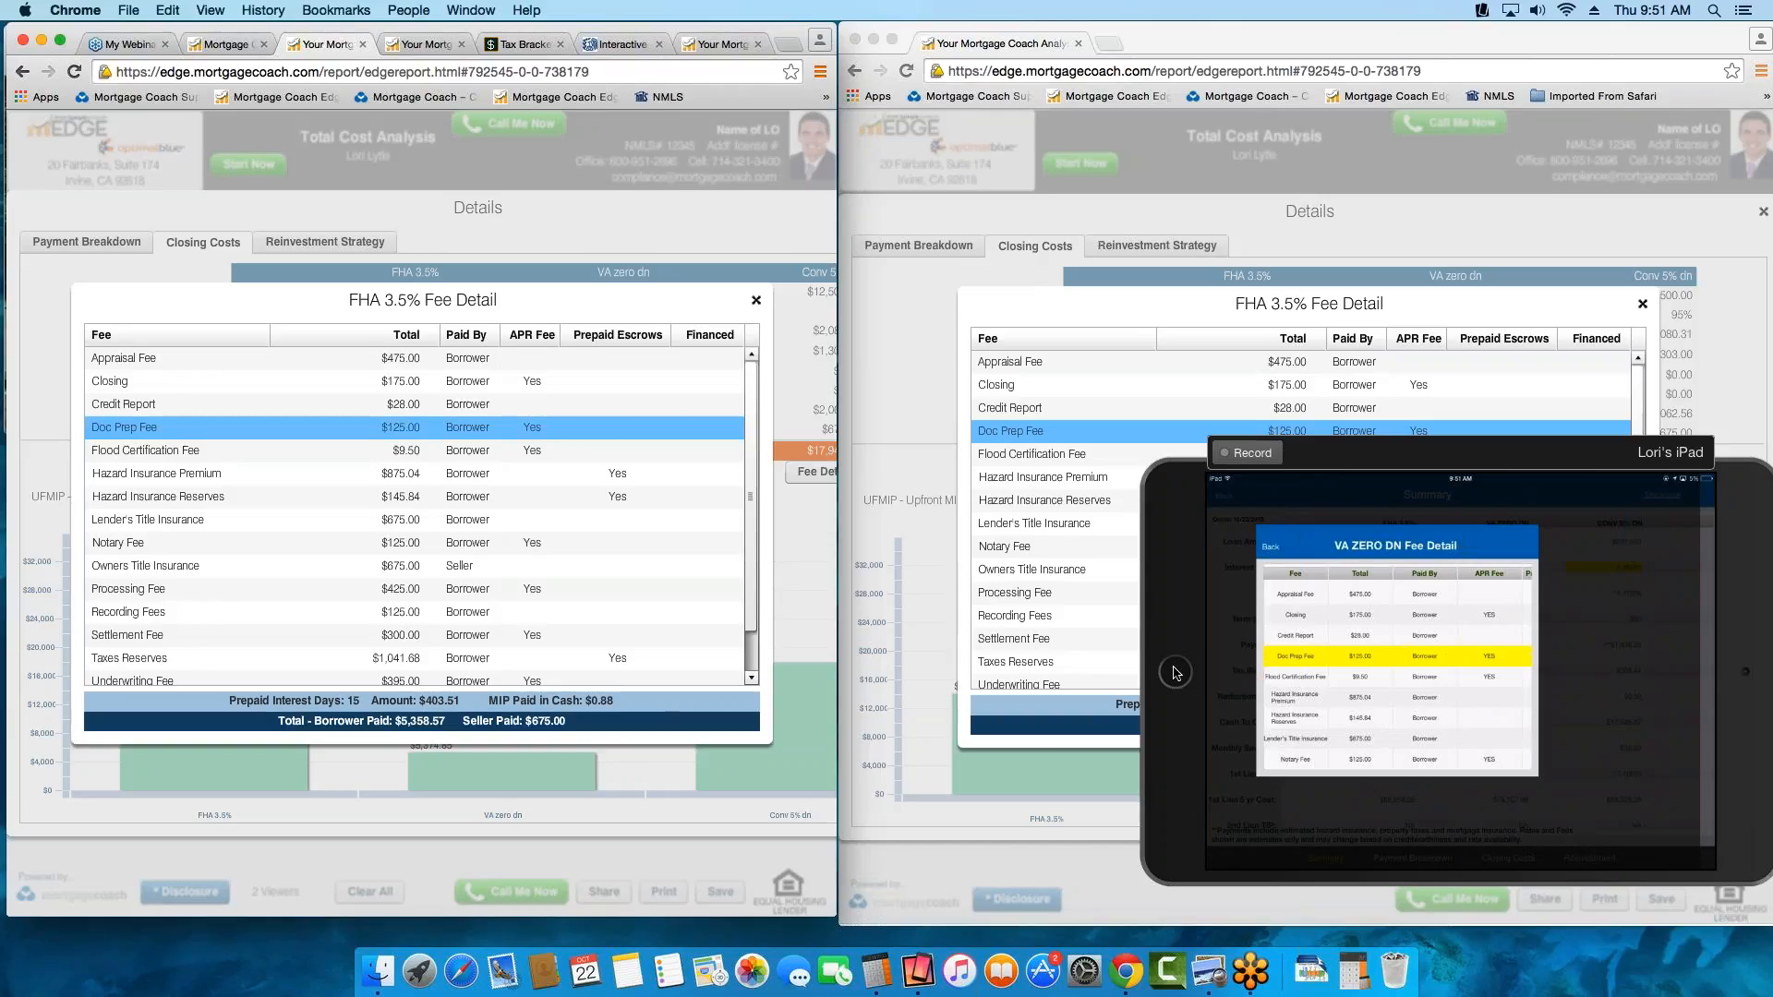
{"action": "left_click", "coordinate": [261, 592]}
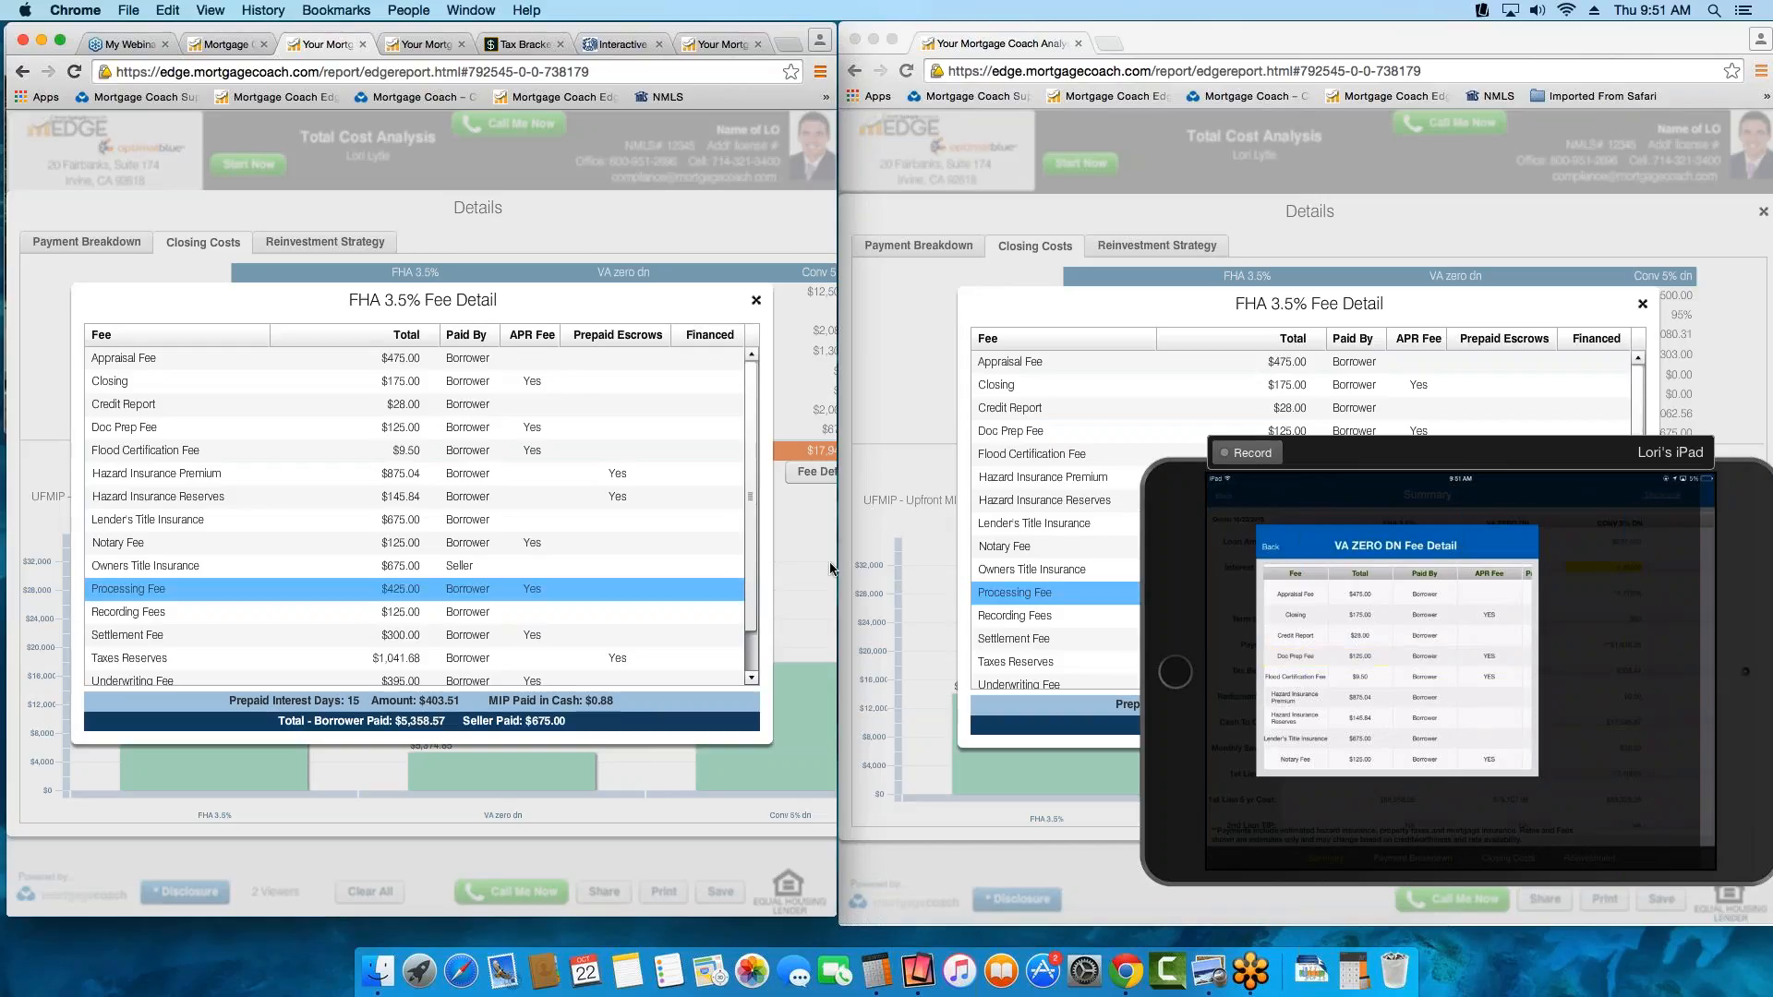
{"action": "left_click", "coordinate": [354, 474]}
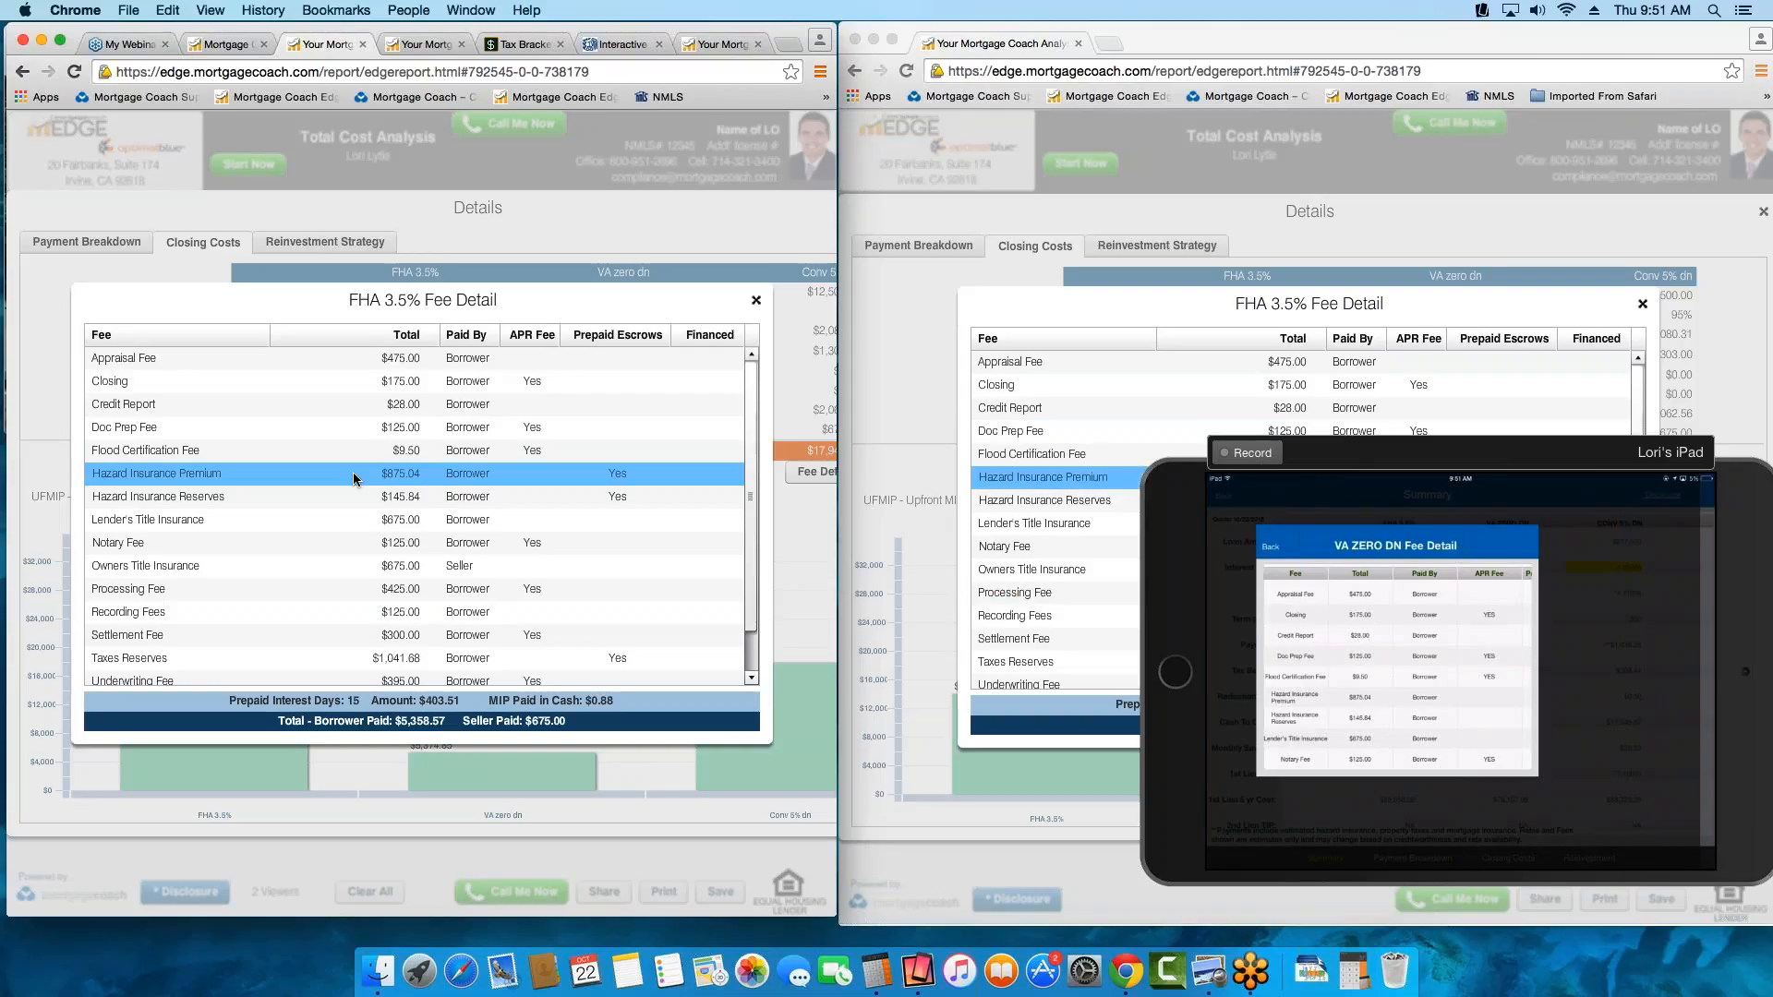
{"action": "left_click", "coordinate": [351, 499]}
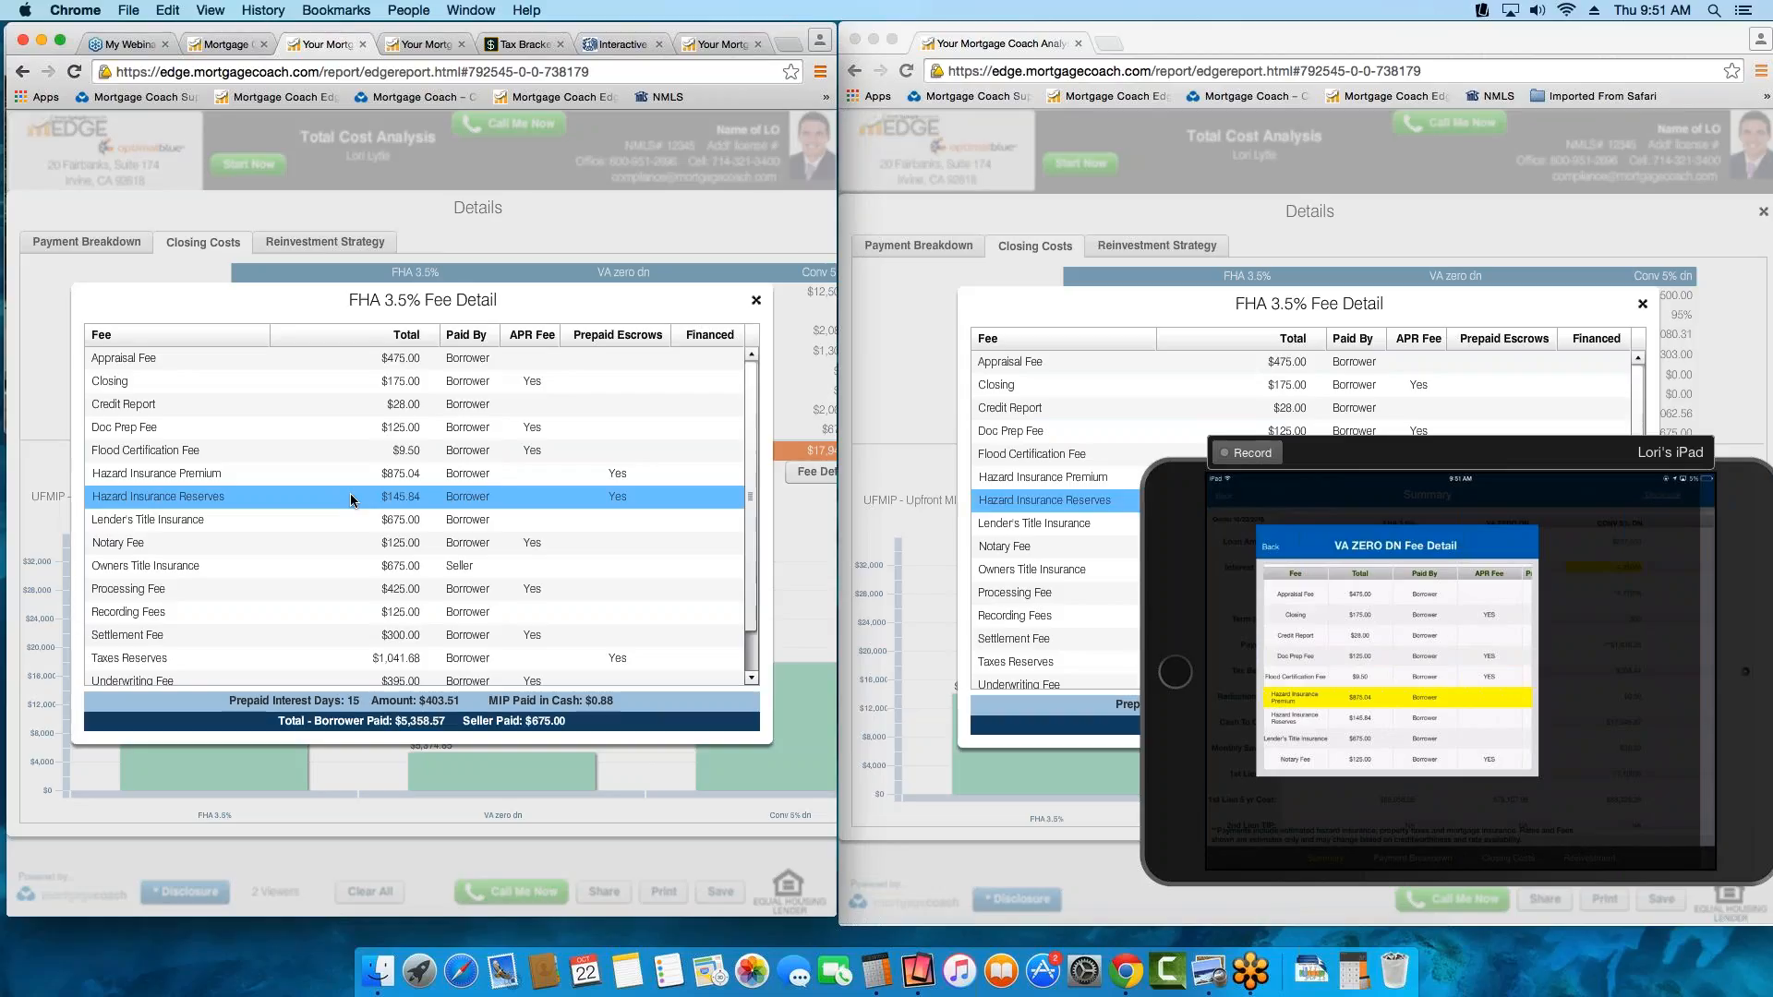
{"action": "left_click", "coordinate": [756, 301]}
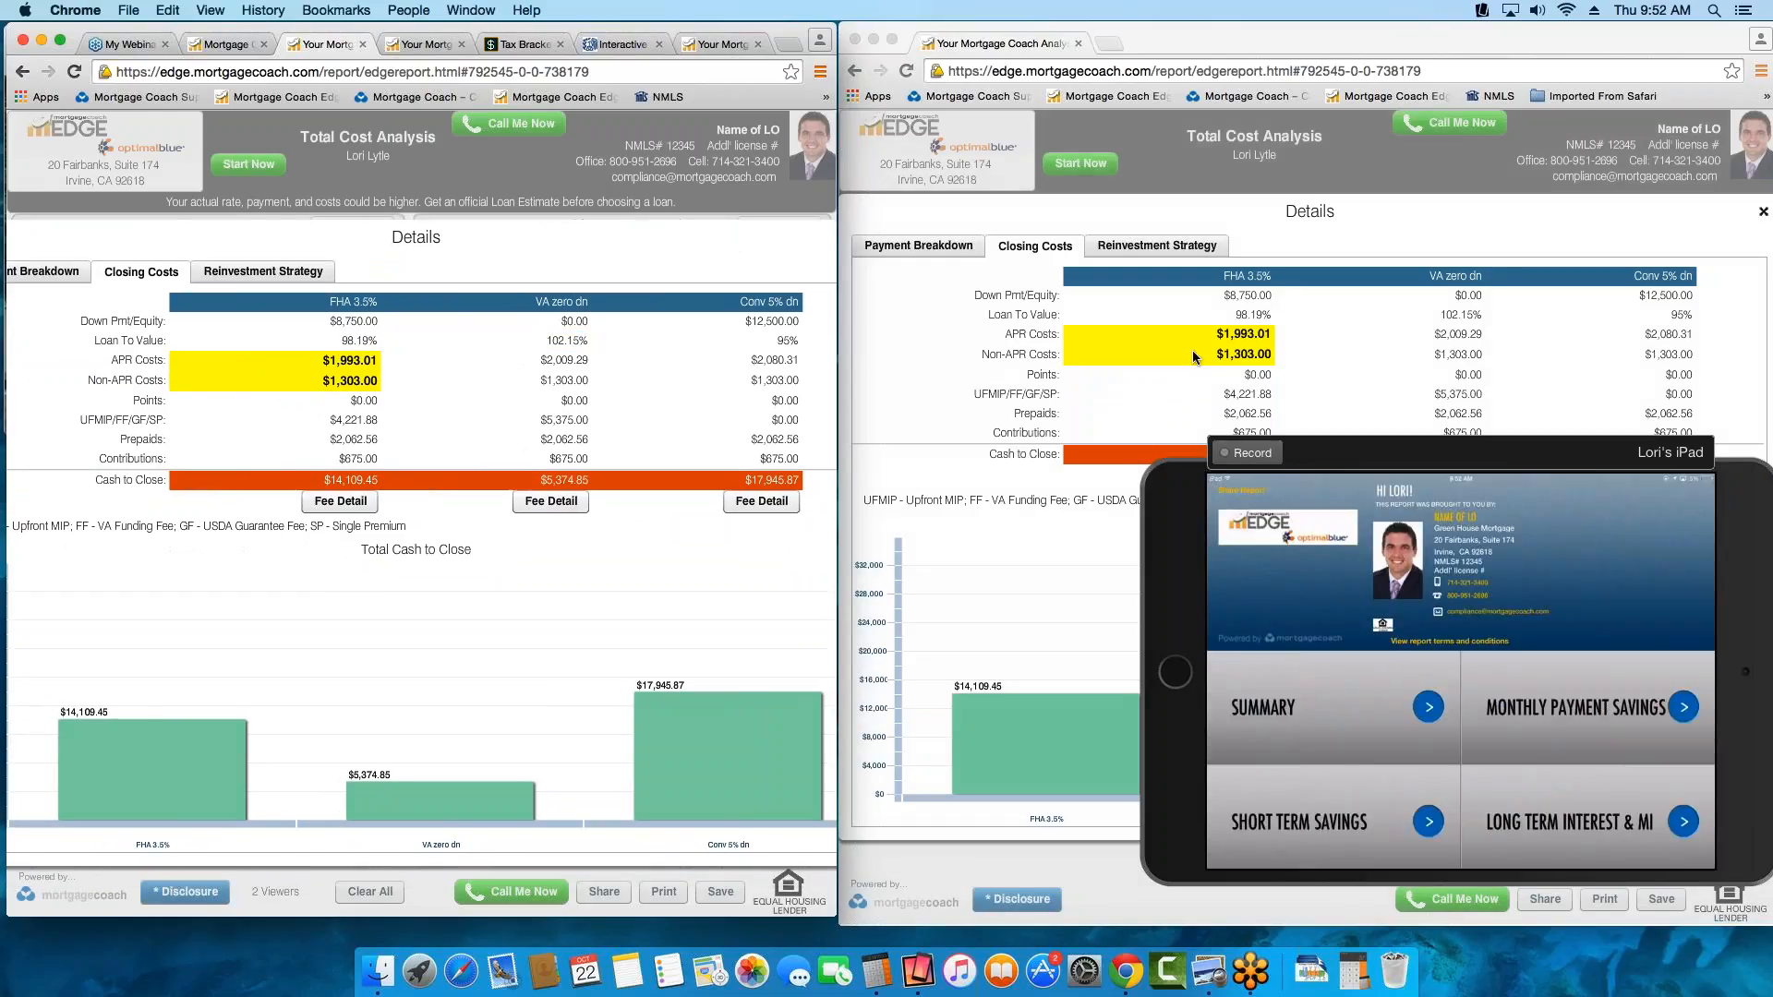
Highlight the Savings Balance and Savings Start values of all three loans in the reinvestment strategy, then close the details
{"action": "left_click", "coordinate": [237, 273]}
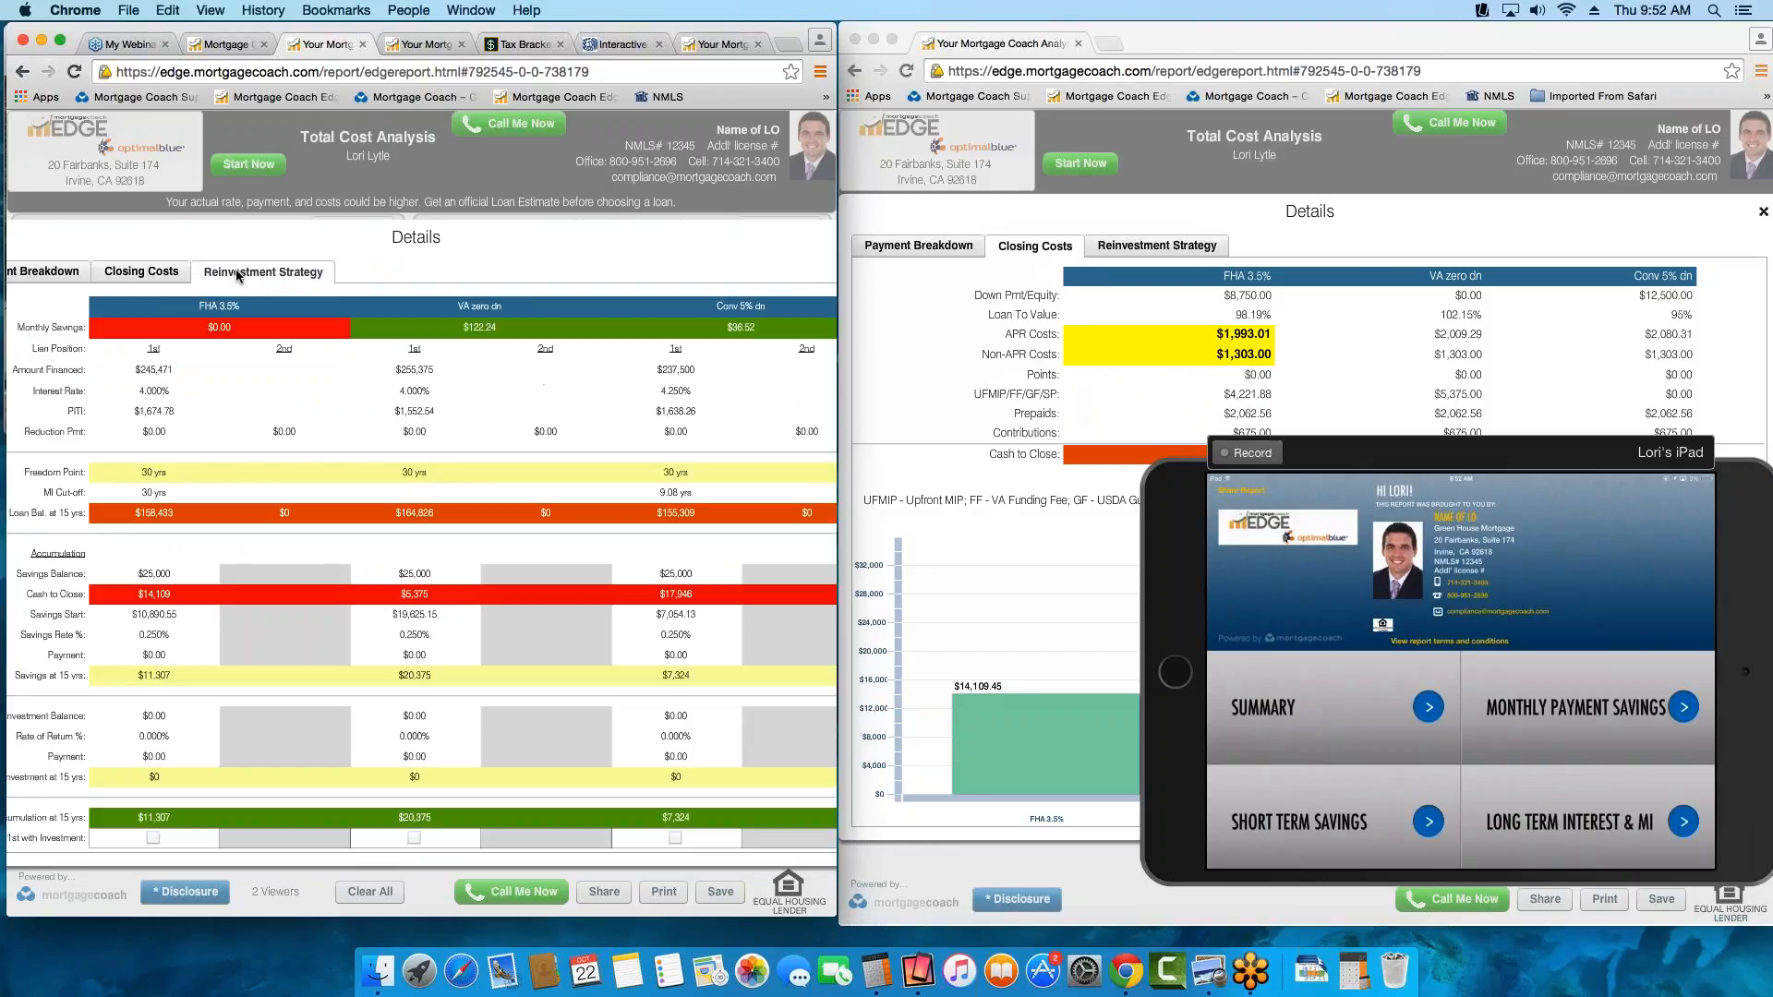
{"action": "left_click", "coordinate": [185, 573]}
{"action": "left_click", "coordinate": [414, 570]}
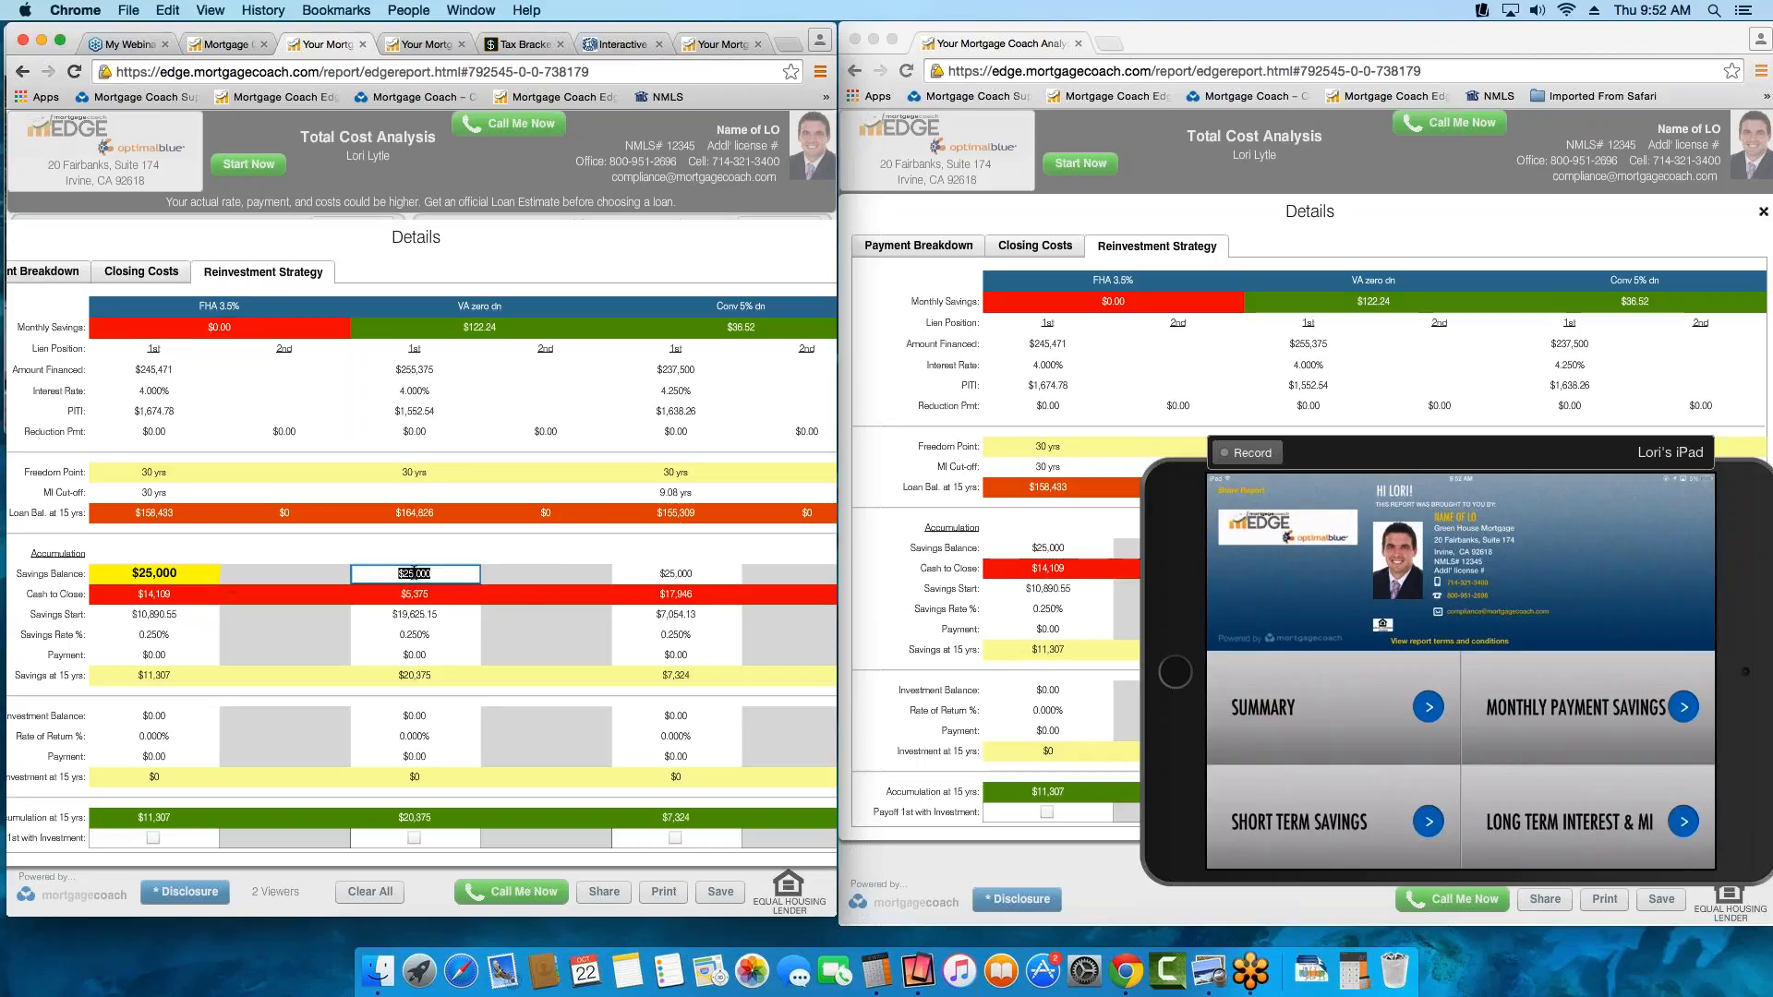
{"action": "left_click", "coordinate": [399, 615]}
{"action": "left_click", "coordinate": [166, 615]}
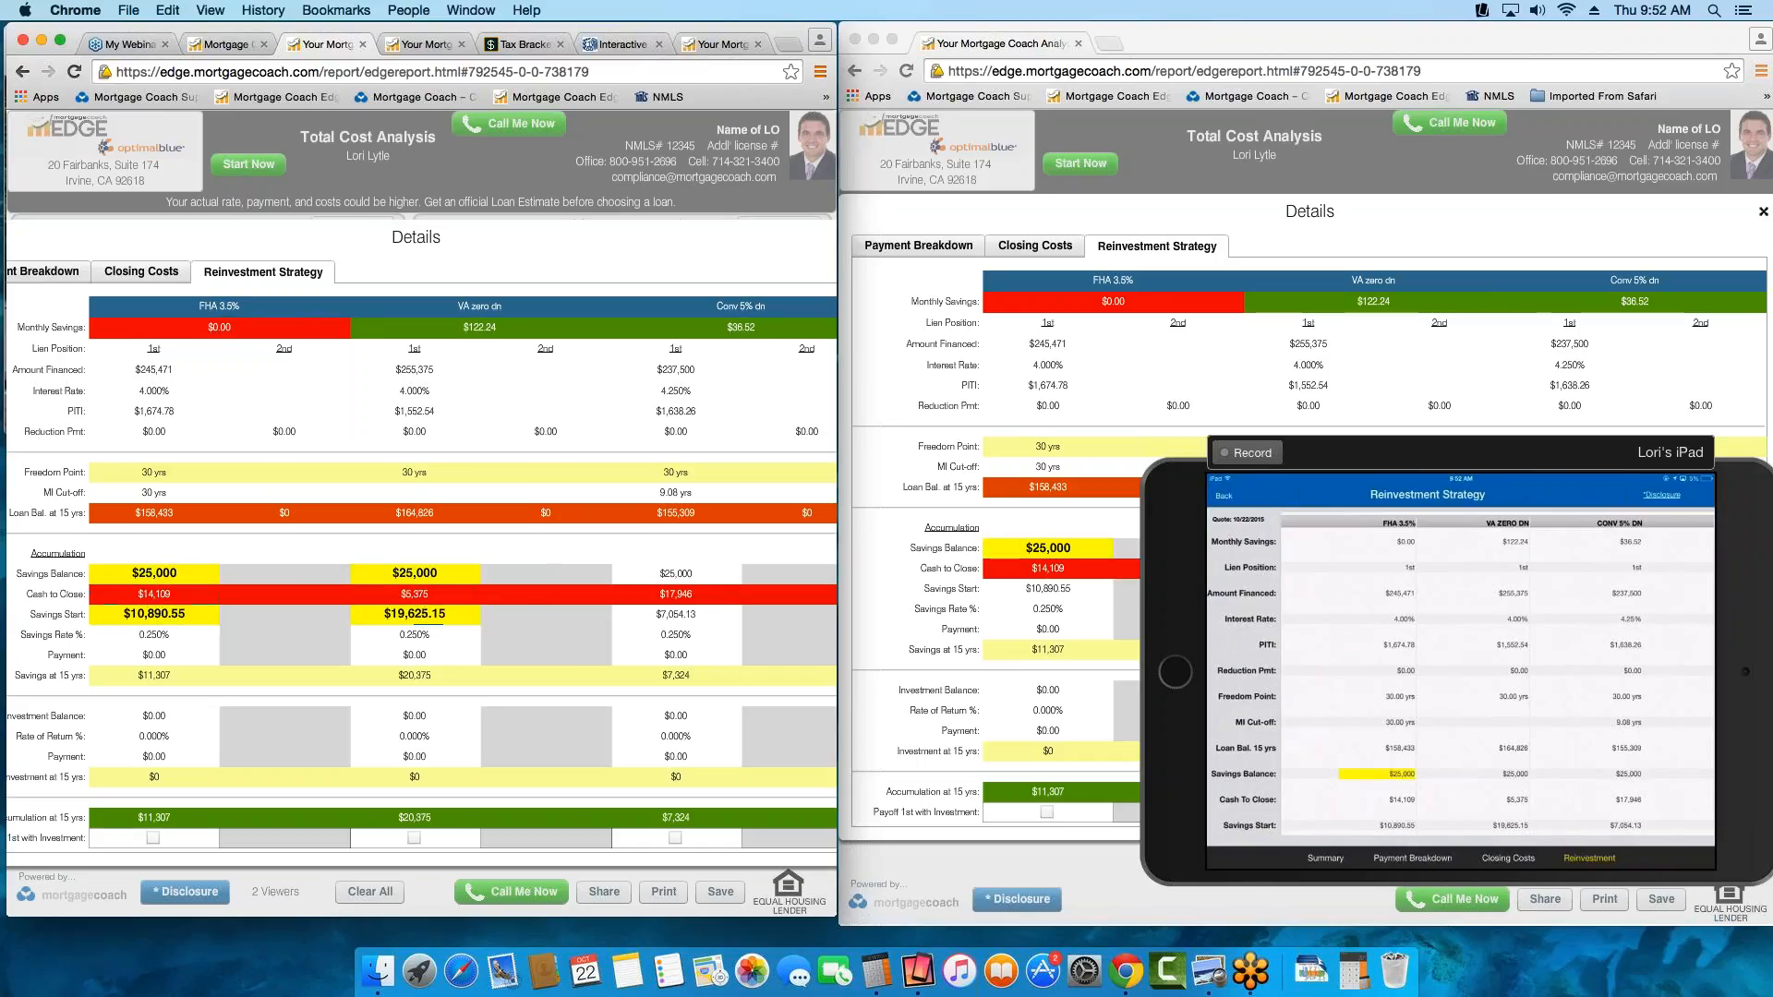
{"action": "left_click", "coordinate": [664, 615]}
{"action": "left_click", "coordinate": [518, 241]}
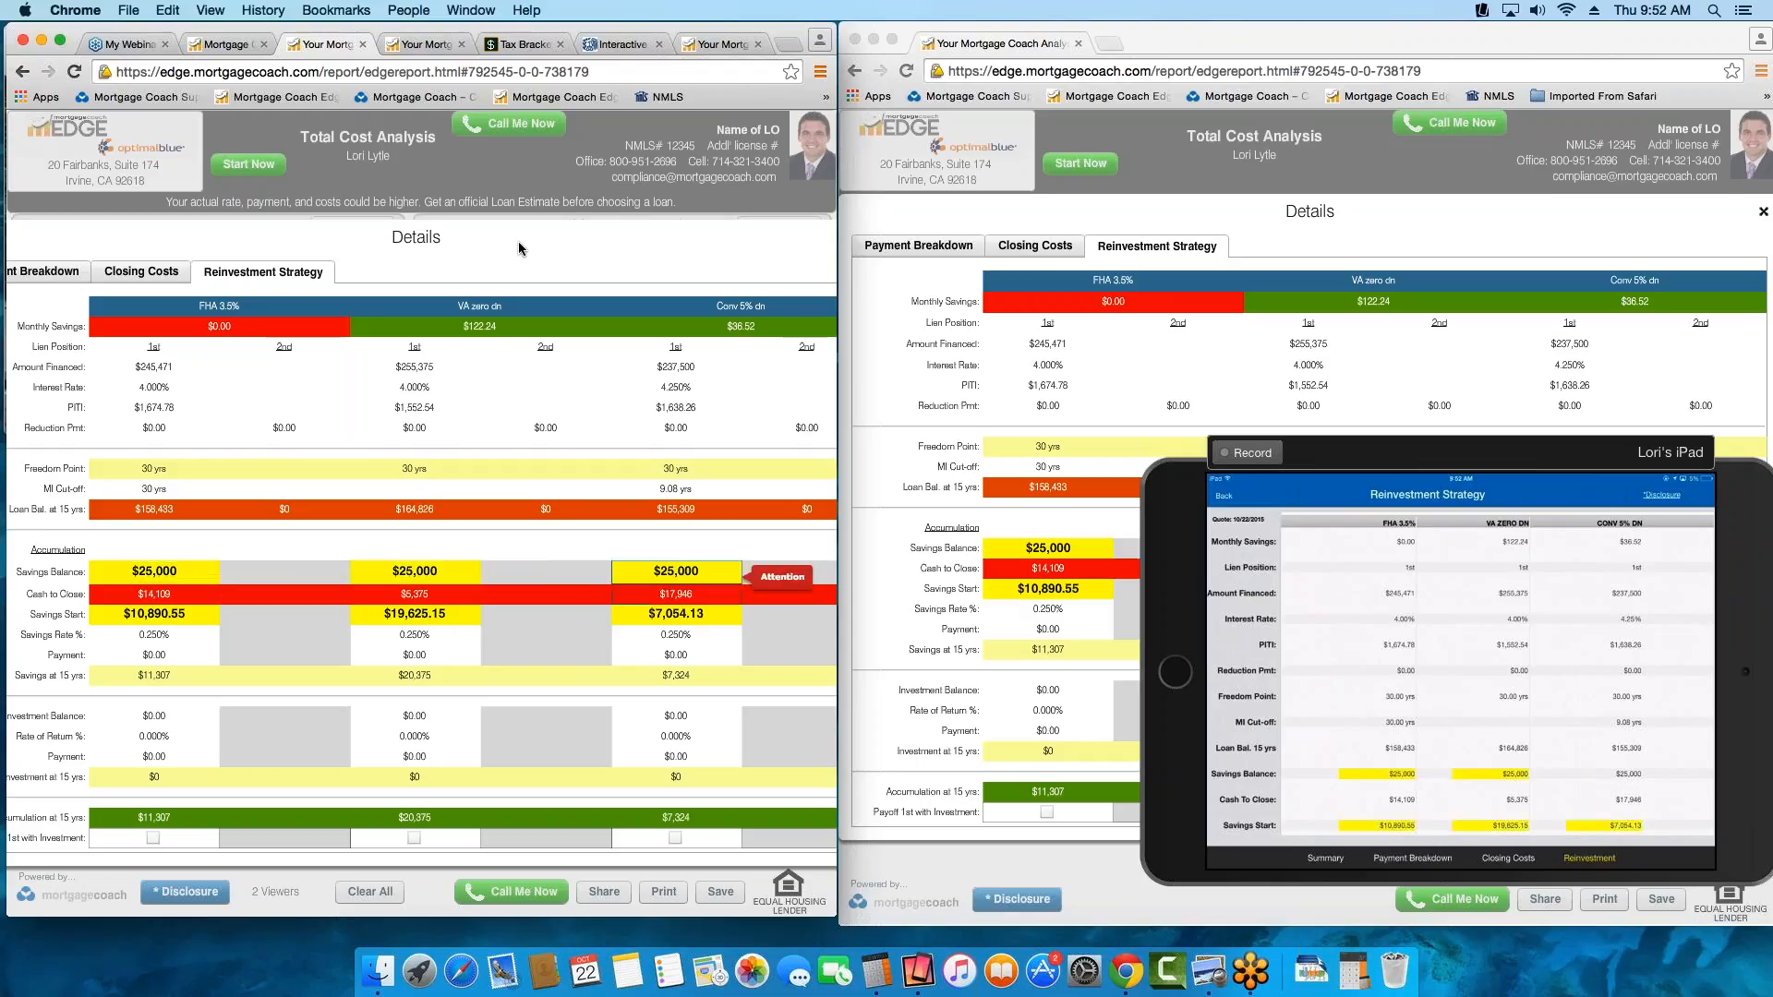
{"action": "left_click_drag", "start_coordinate": [652, 242], "coordinate": [292, 289]}
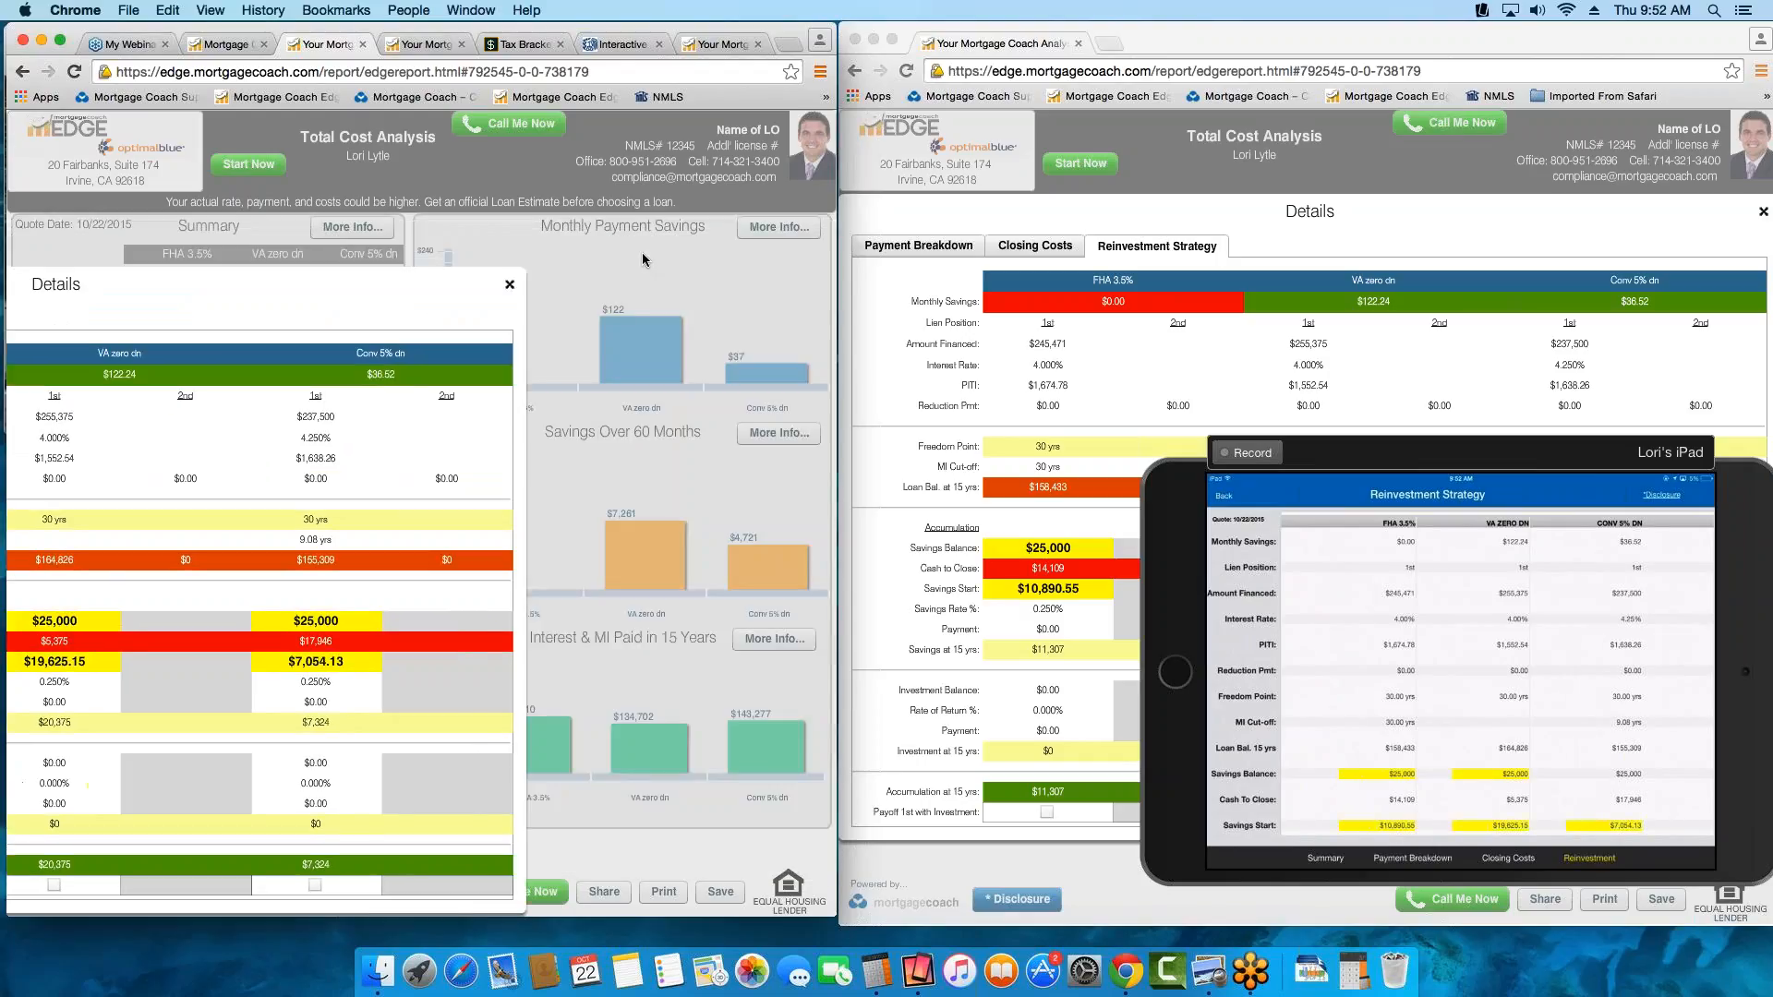
{"action": "left_click", "coordinate": [507, 286]}
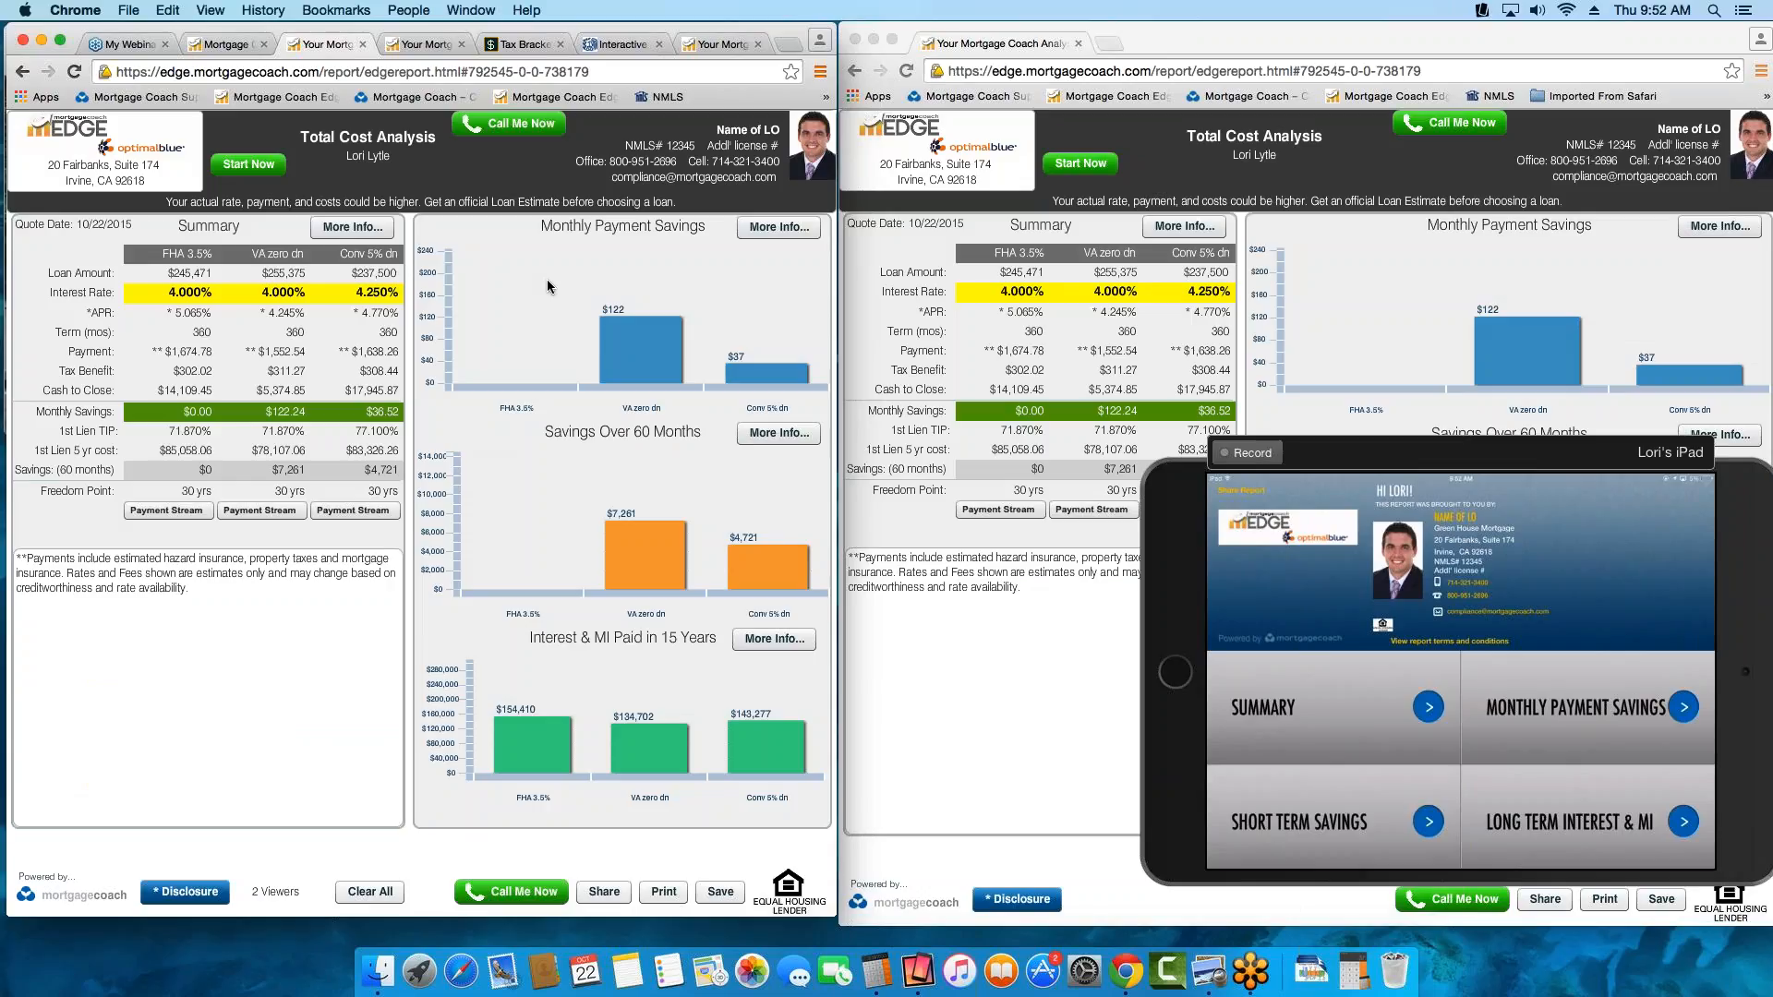
Move the mirrored iPad window out of the way and widen the presenter's browser window to the full screen width
{"action": "left_click", "coordinate": [1396, 460]}
{"action": "left_click_drag", "start_coordinate": [1422, 454], "coordinate": [1243, 439]}
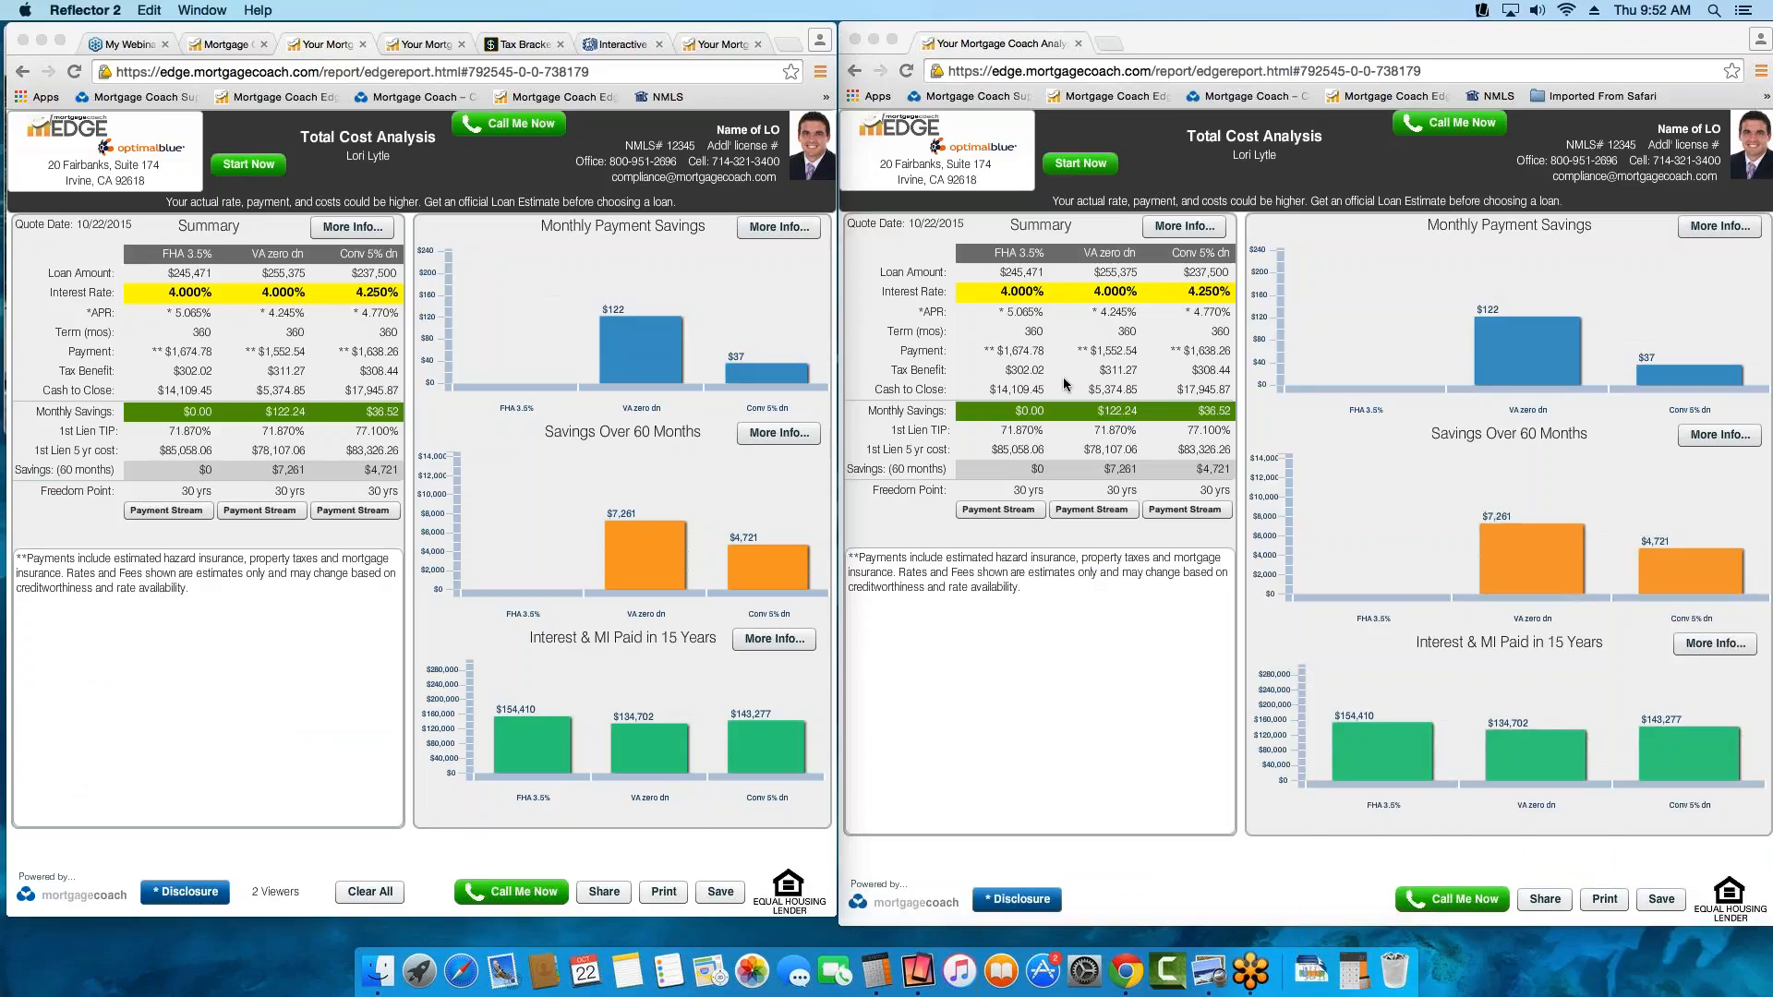
{"action": "left_click", "coordinate": [827, 382]}
{"action": "left_click_drag", "start_coordinate": [875, 384], "coordinate": [1768, 434]}
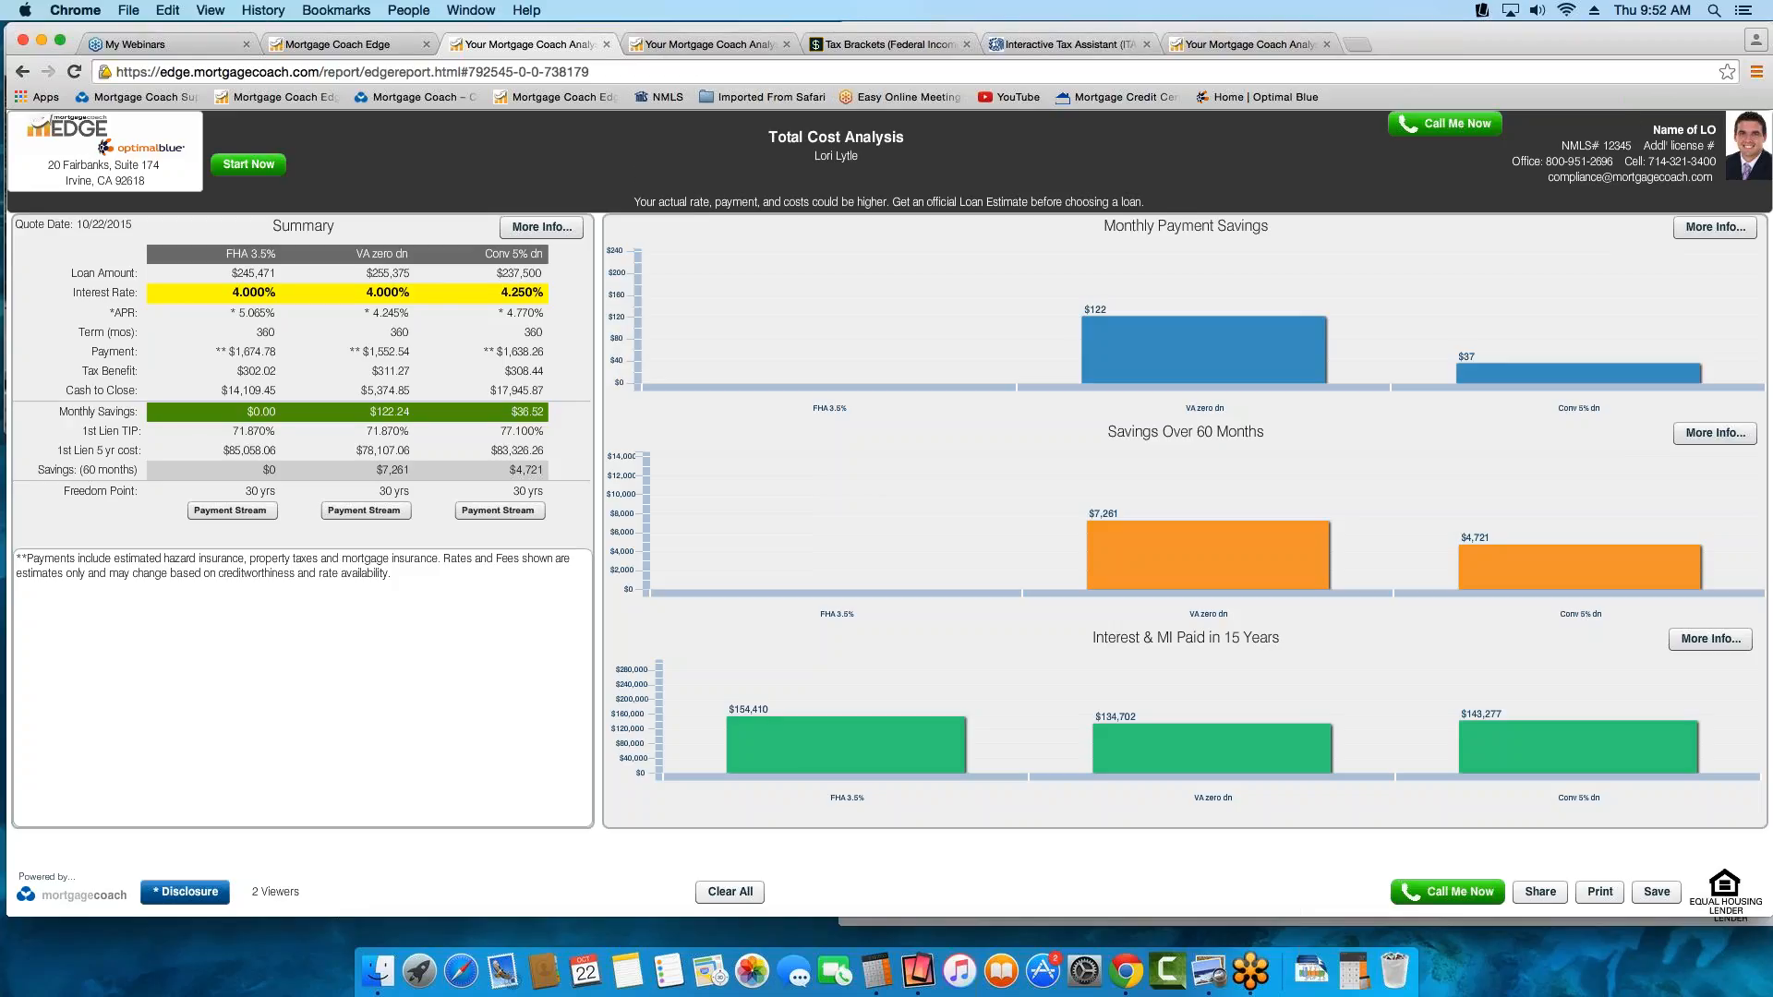
Return from the report to the Edge home dashboard and open the contact information in the Settings Manager
{"action": "left_click", "coordinate": [352, 43]}
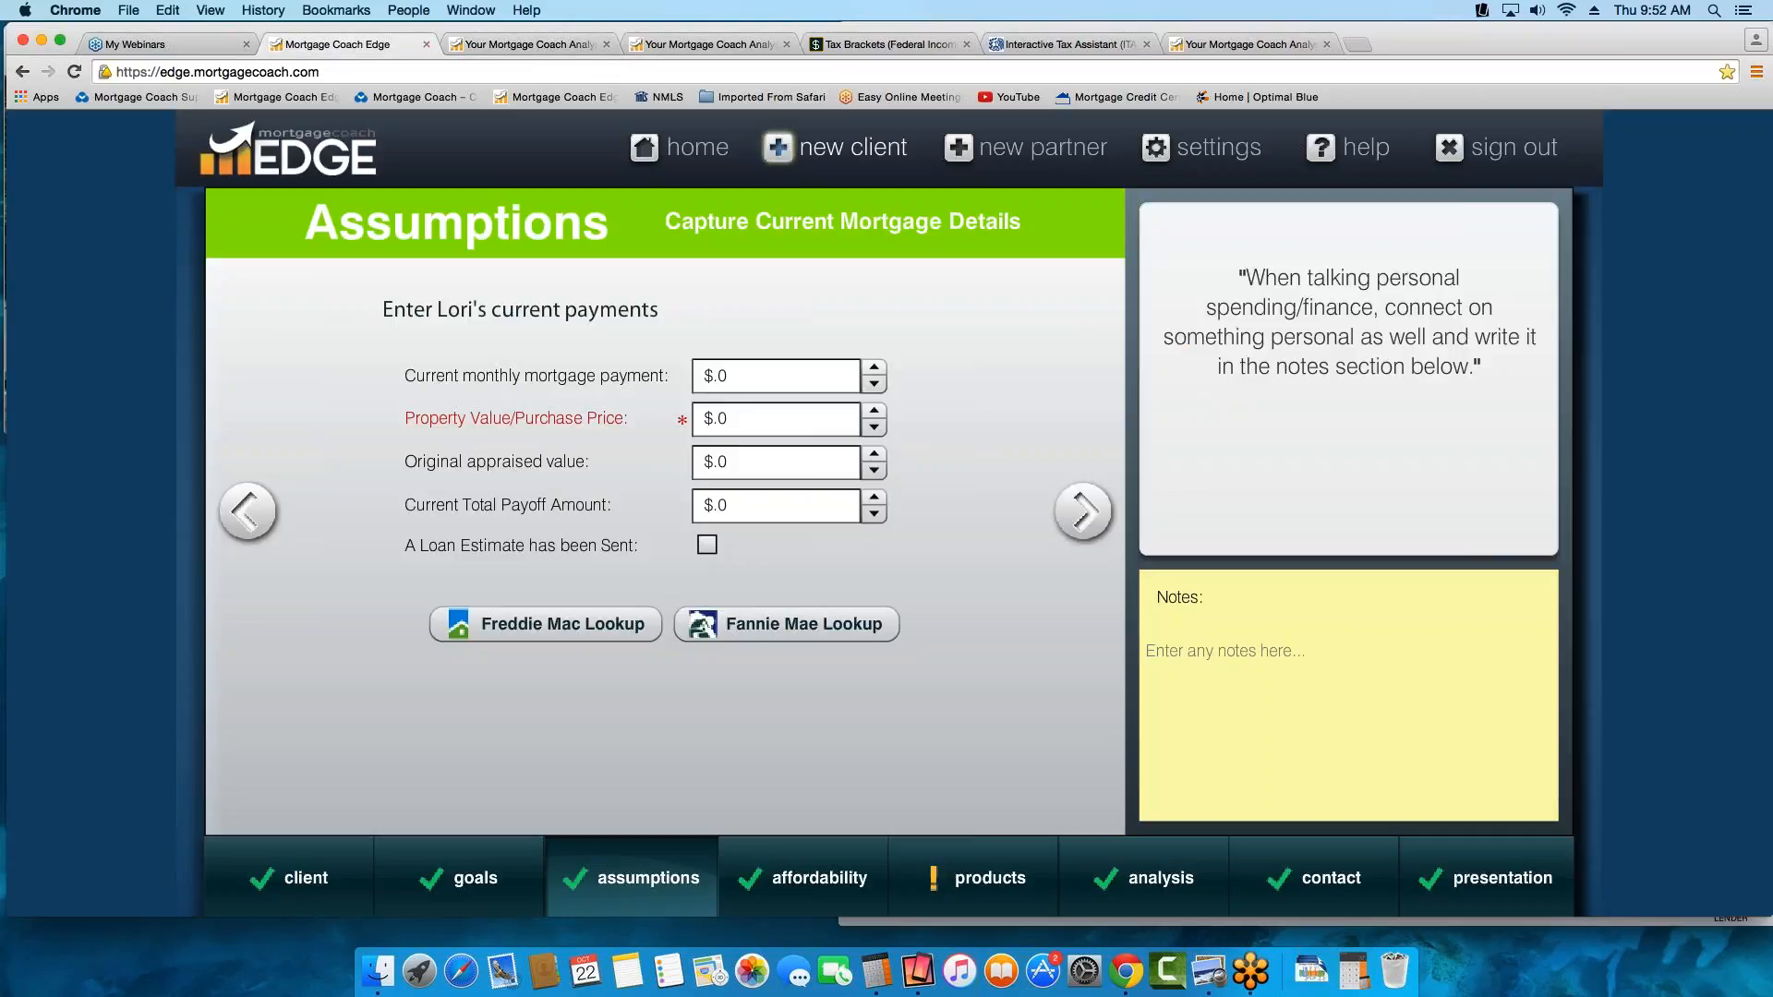
{"action": "left_click", "coordinate": [651, 152]}
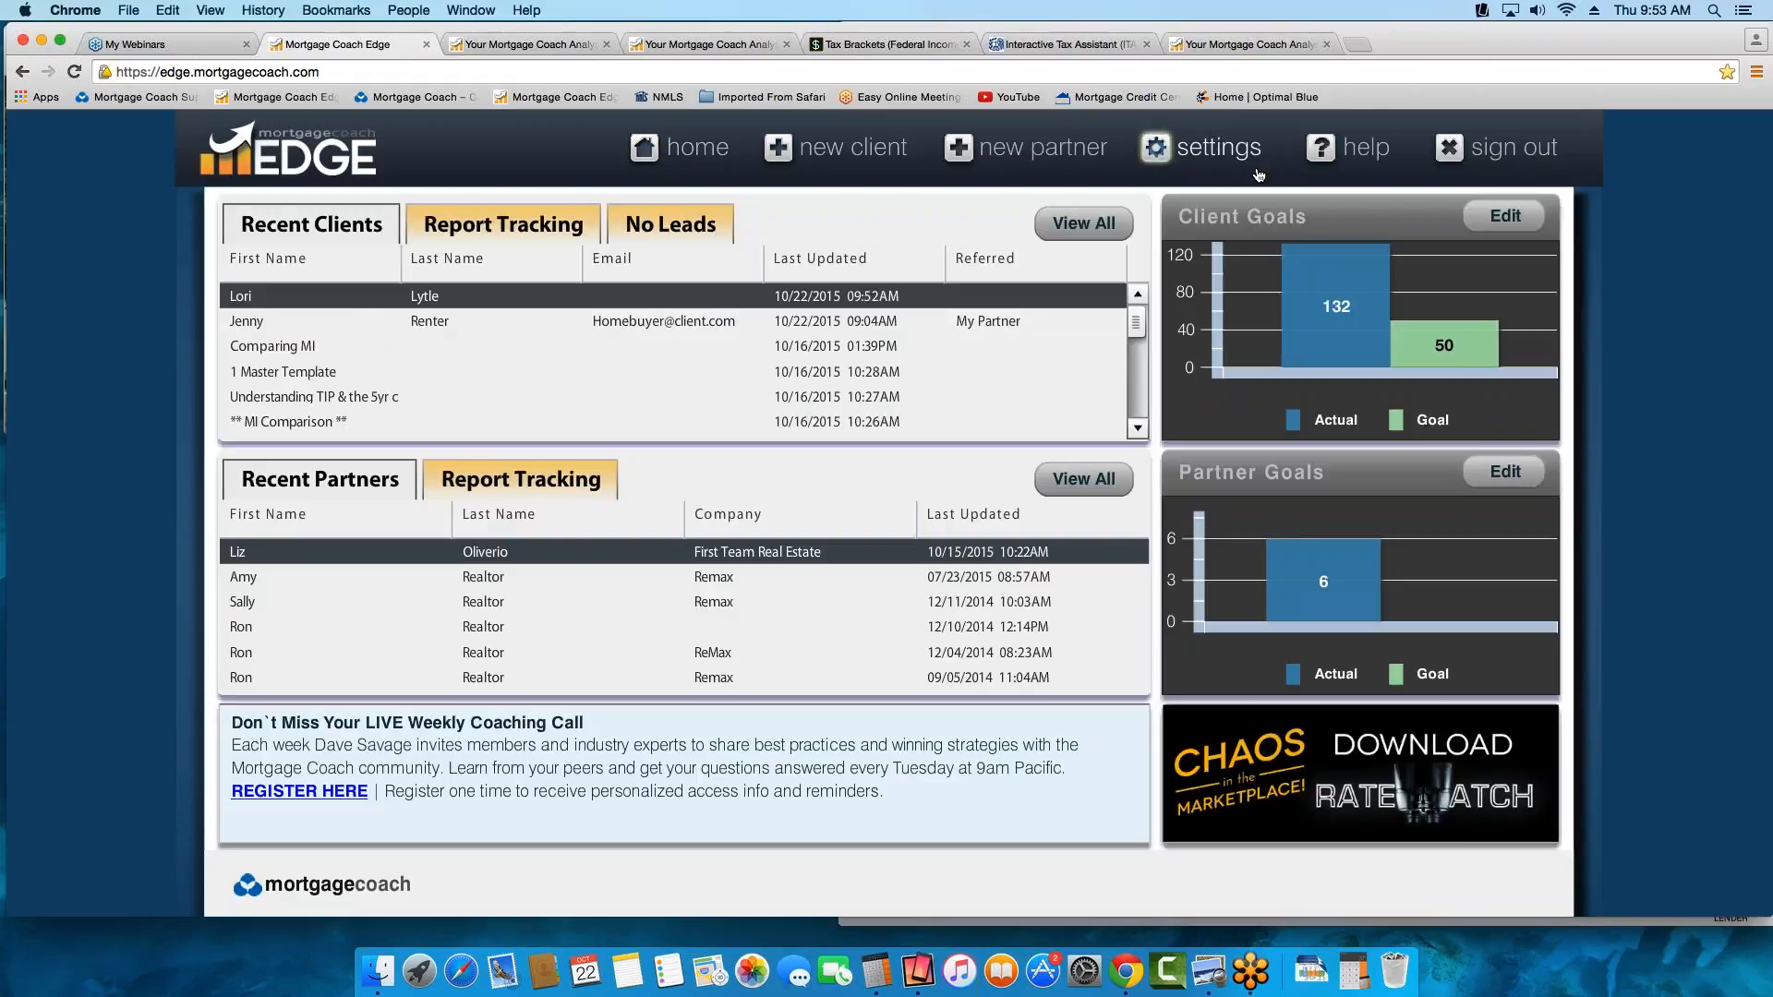
{"action": "left_click", "coordinate": [1194, 154]}
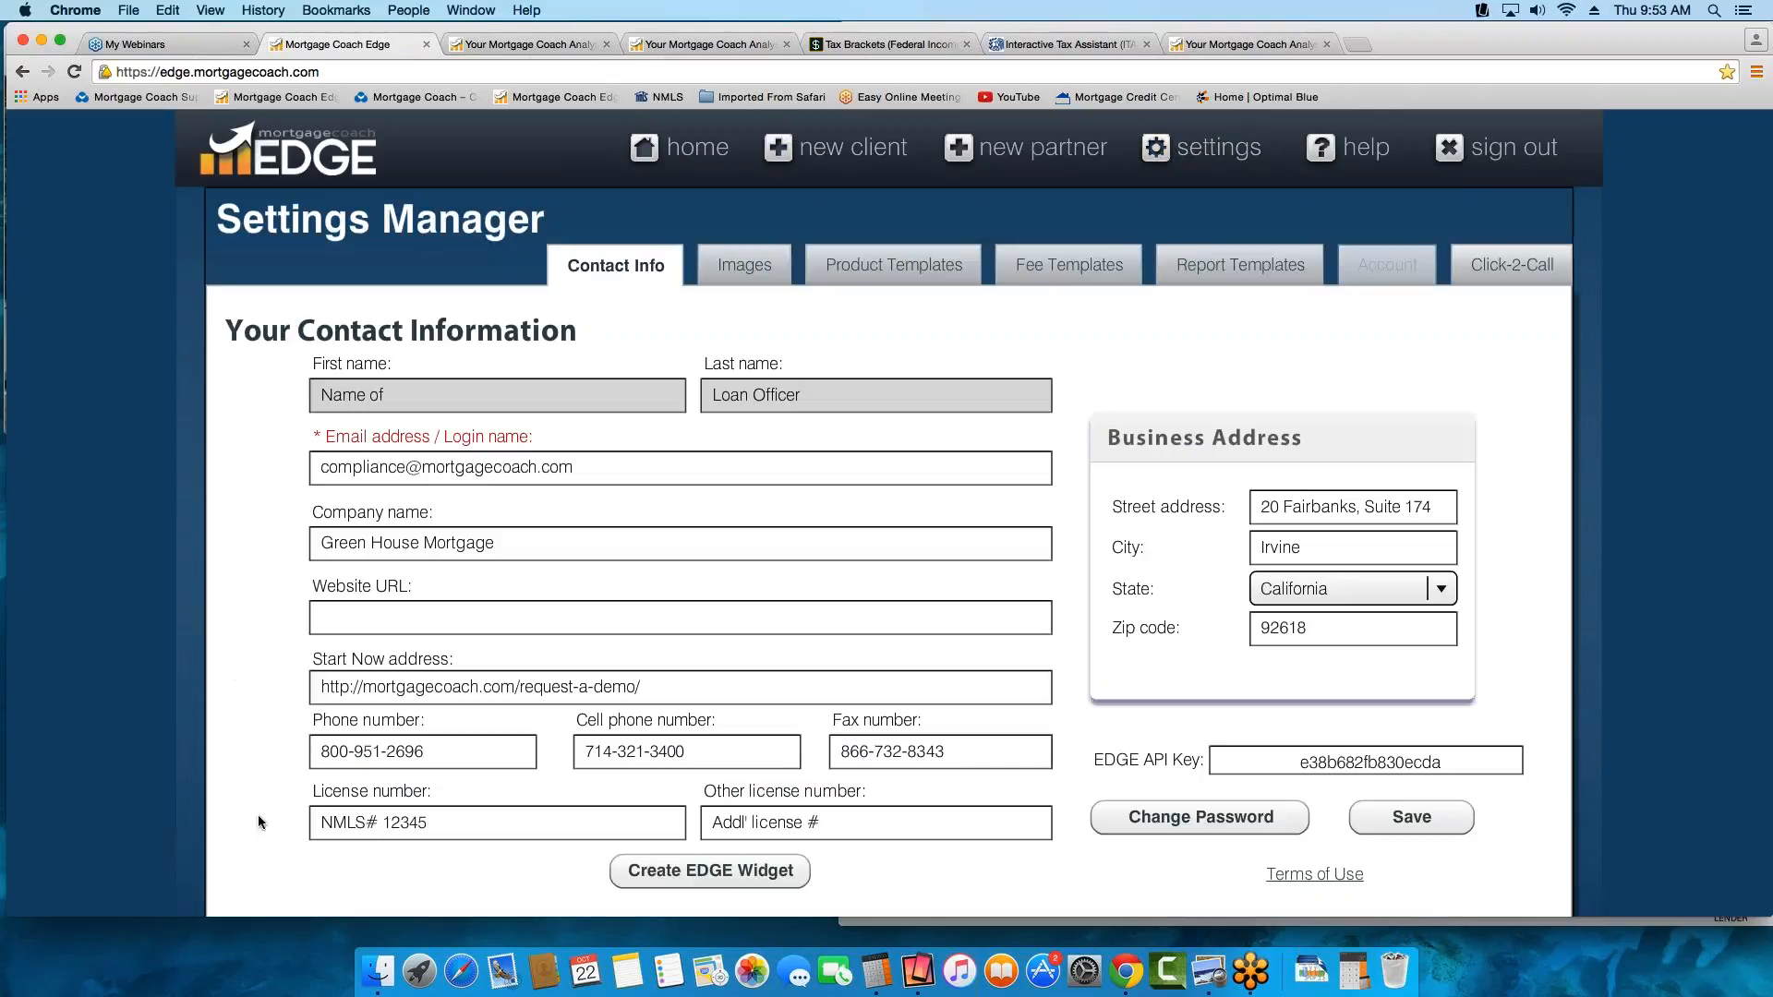
Review the license number with its NMLS# prefix and the name field in the contact settings, then view the head shot and logo images
{"action": "left_click_drag", "start_coordinate": [428, 822], "coordinate": [270, 827]}
{"action": "left_click", "coordinate": [450, 825]}
{"action": "left_click_drag", "start_coordinate": [384, 824], "coordinate": [282, 830]}
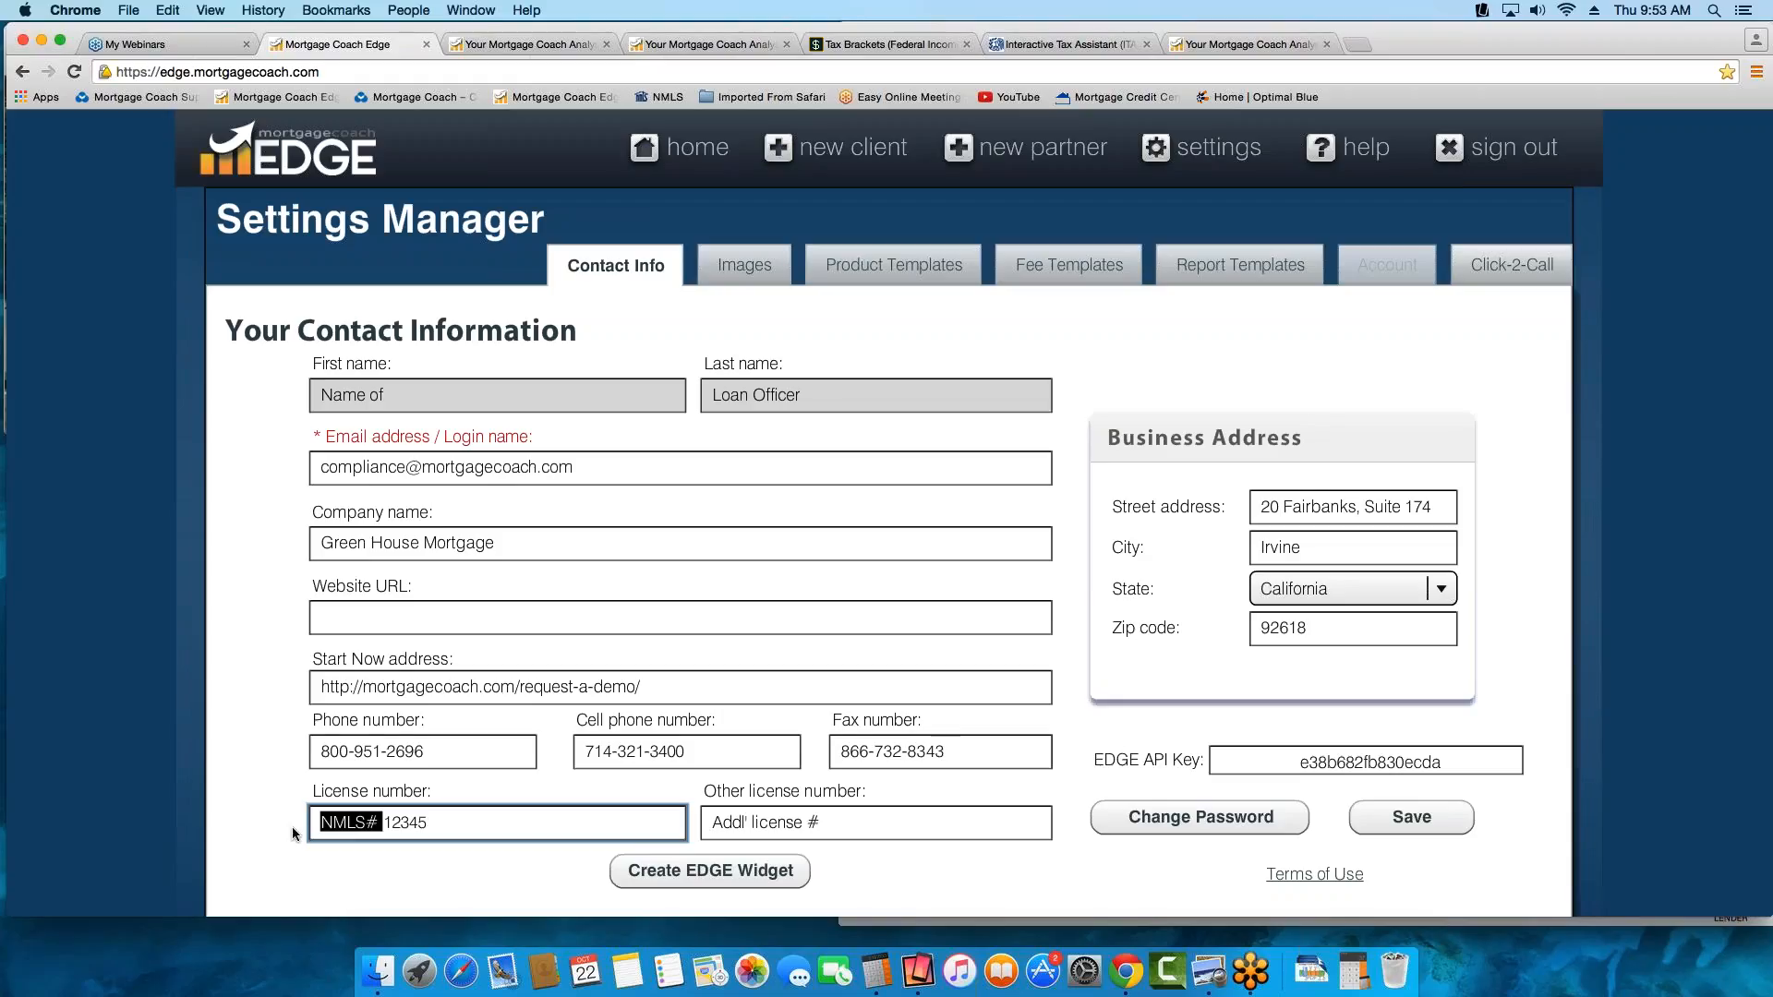
{"action": "left_click", "coordinate": [475, 824]}
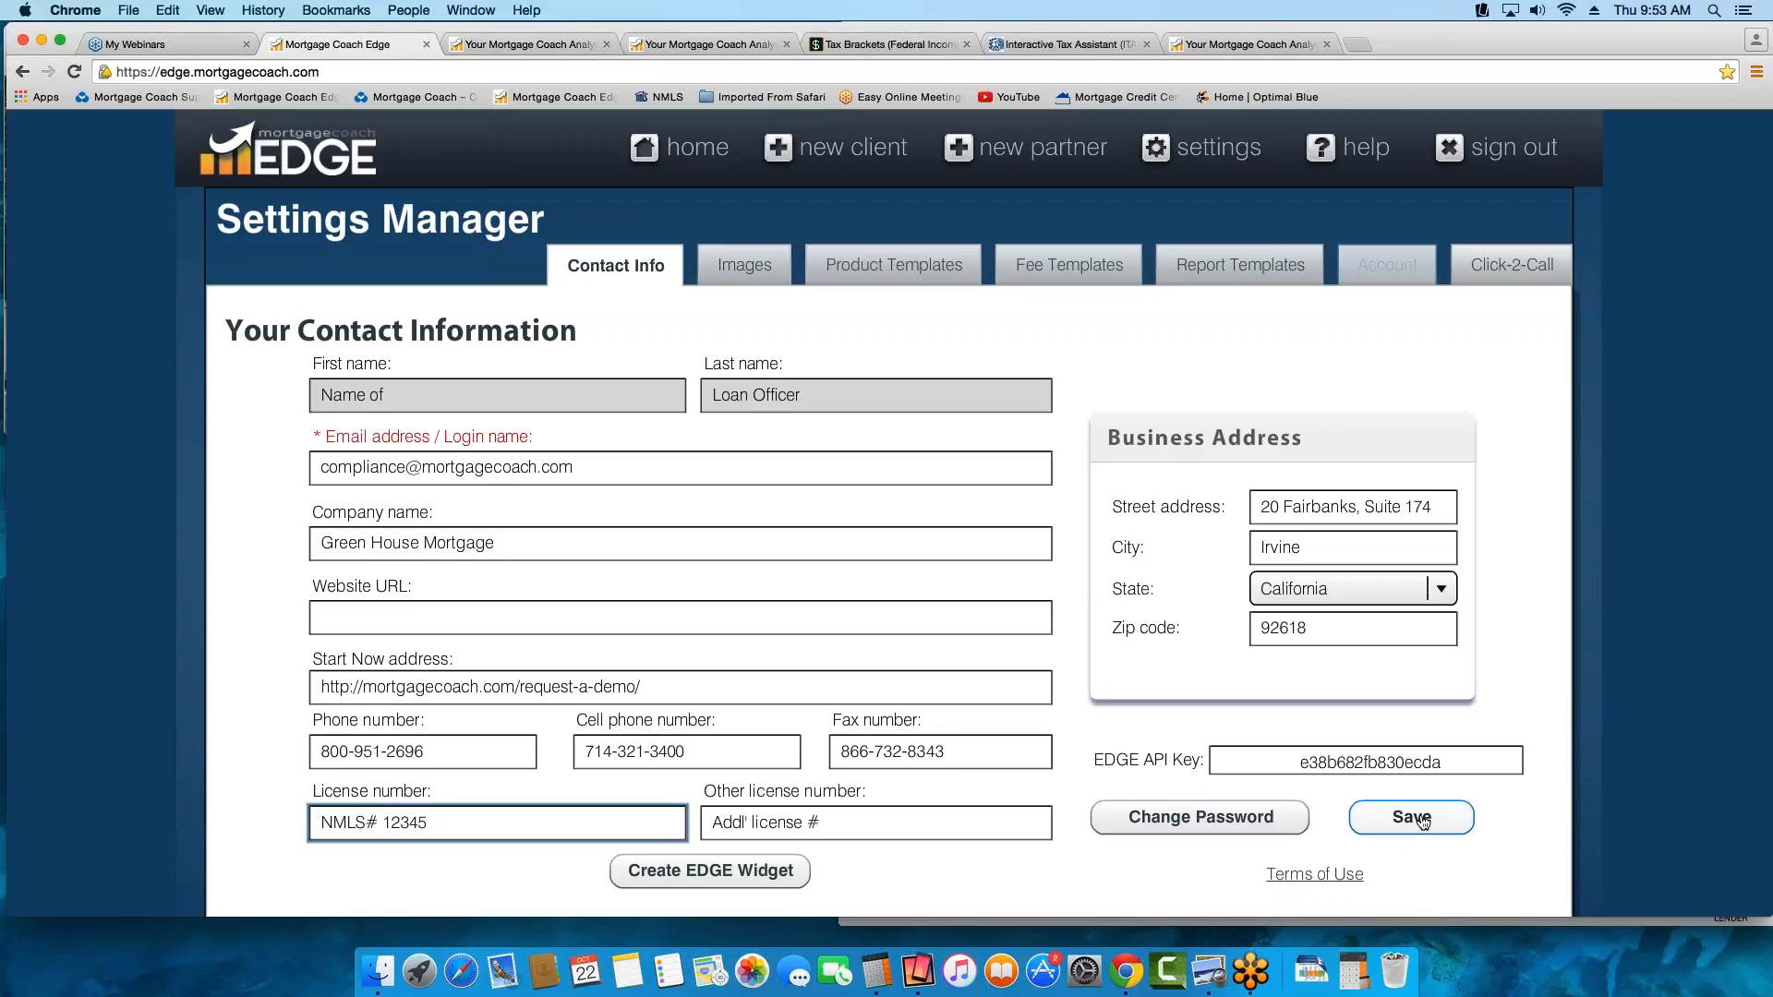
{"action": "left_click", "coordinate": [645, 394]}
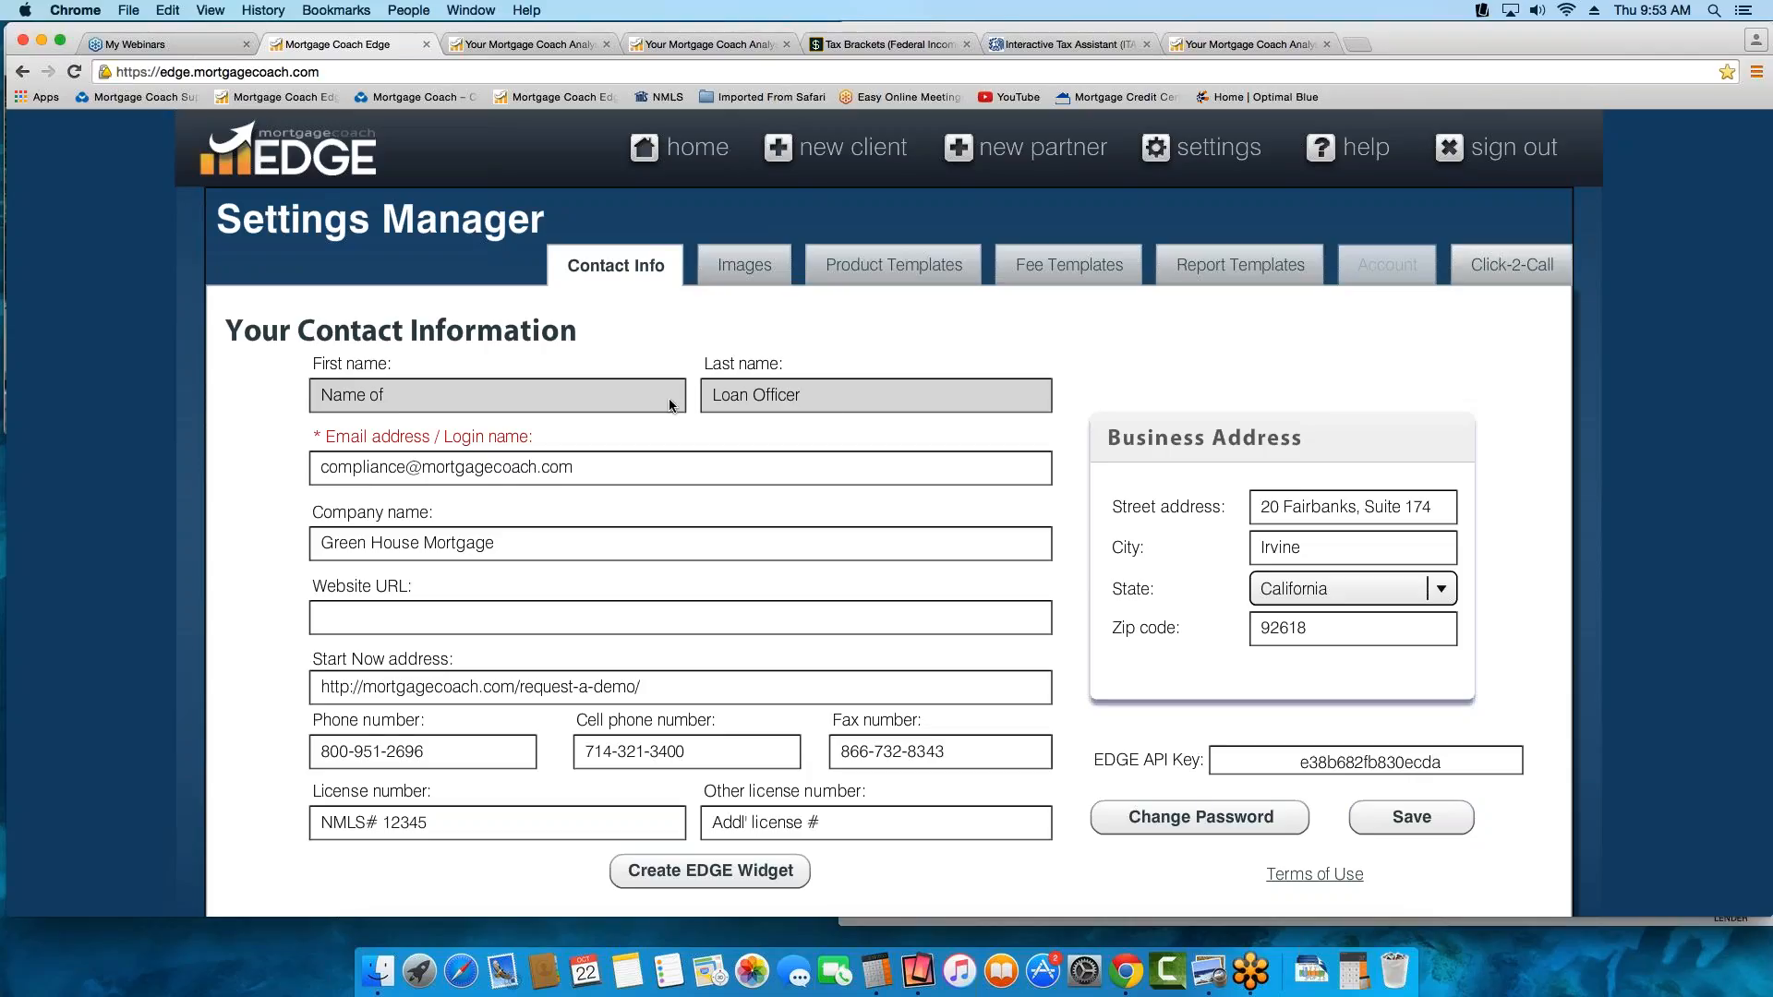
{"action": "left_click", "coordinate": [752, 268]}
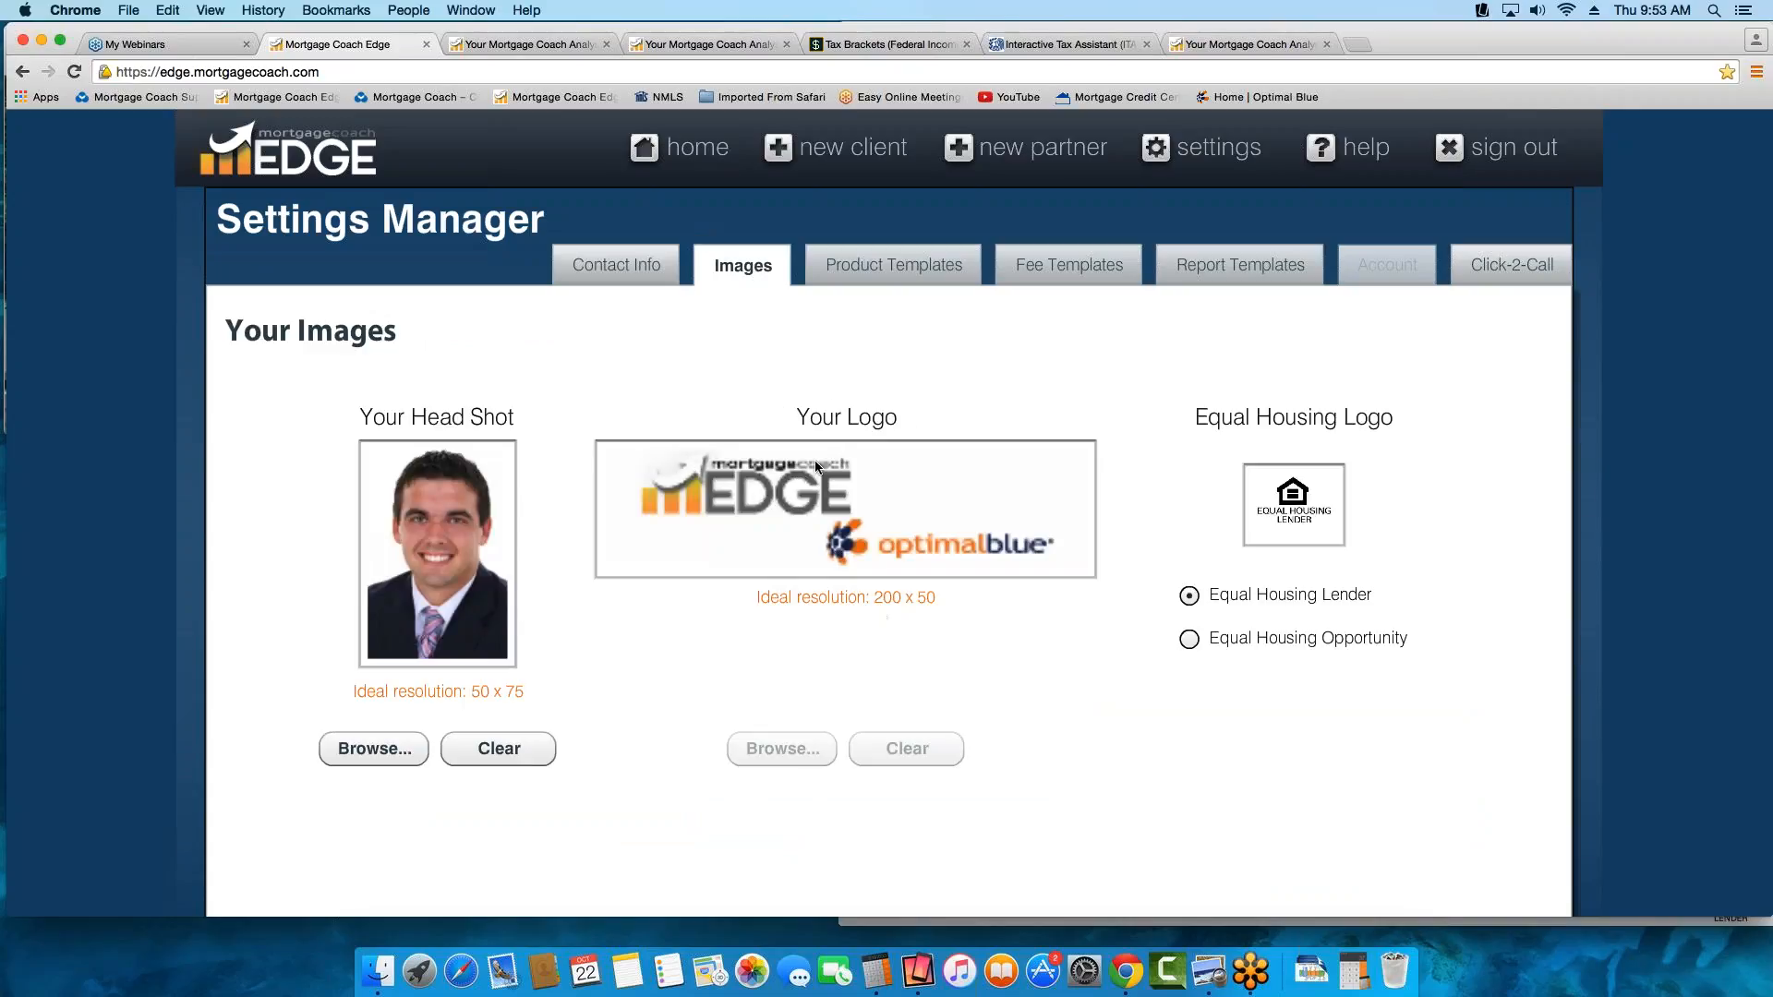
{"action": "left_click", "coordinate": [369, 758]}
Open the loan fee templates, look through the list and select the CA FEES TR THURS template
{"action": "left_click", "coordinate": [1073, 267]}
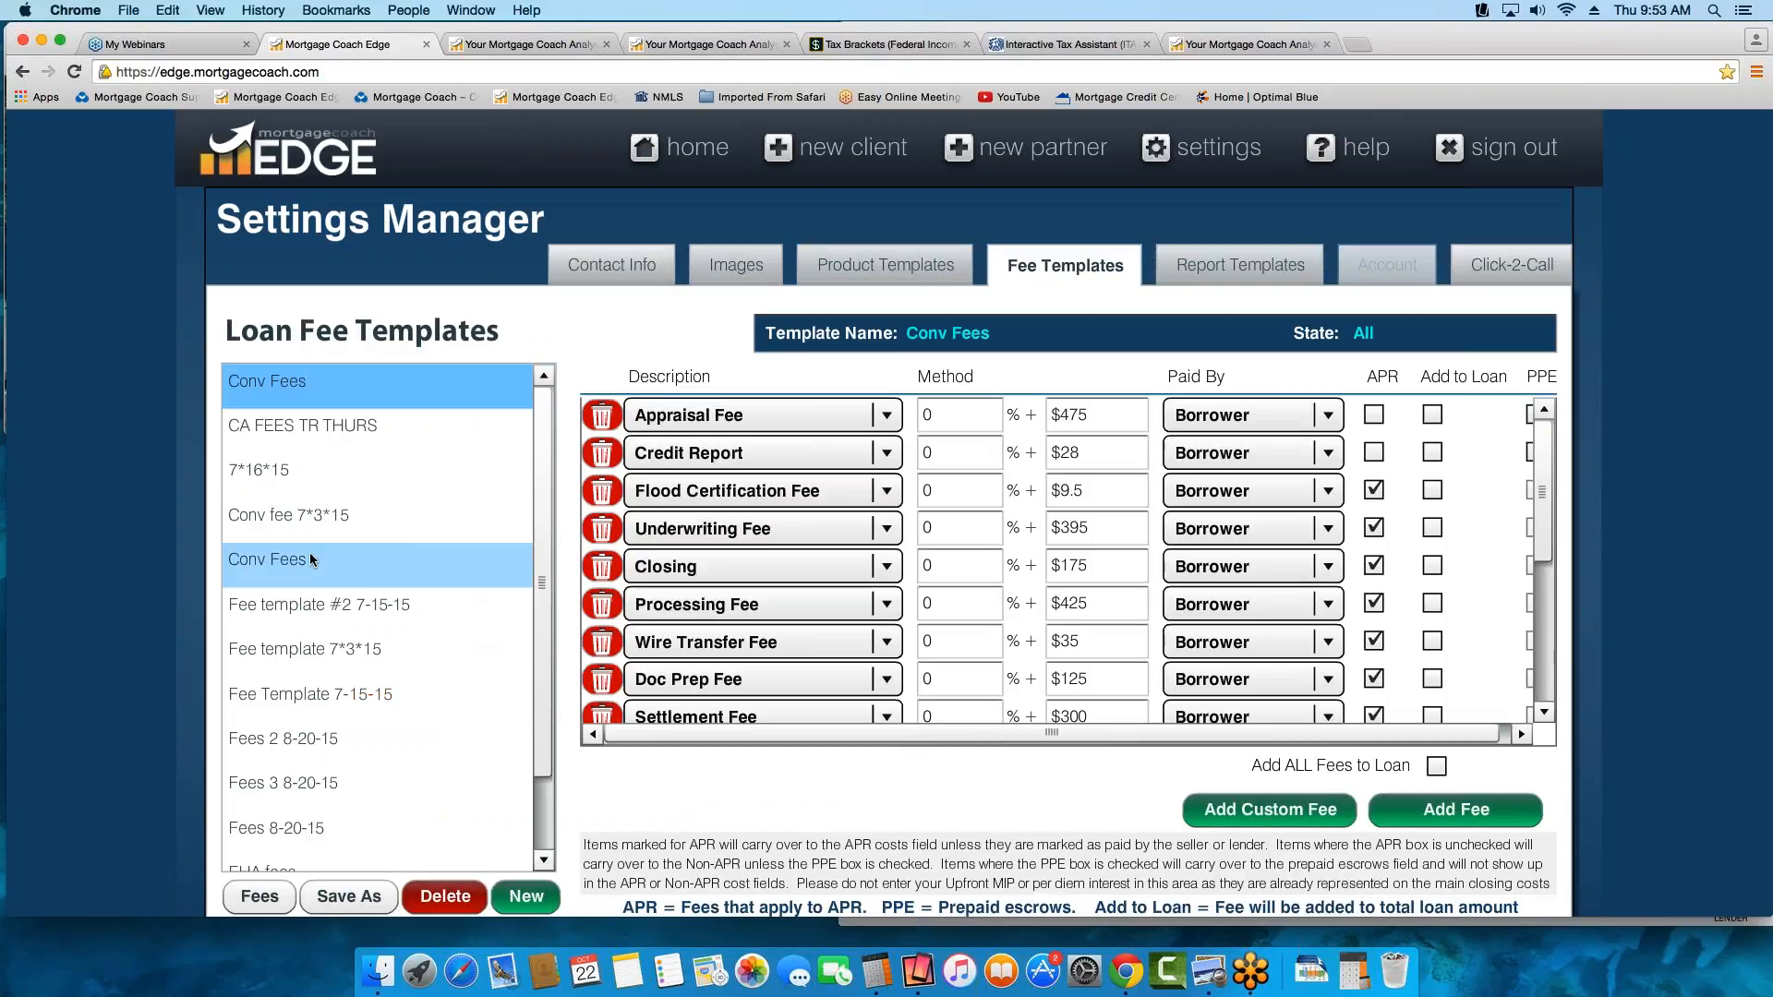
{"action": "left_click_drag", "start_coordinate": [540, 535], "coordinate": [547, 652]}
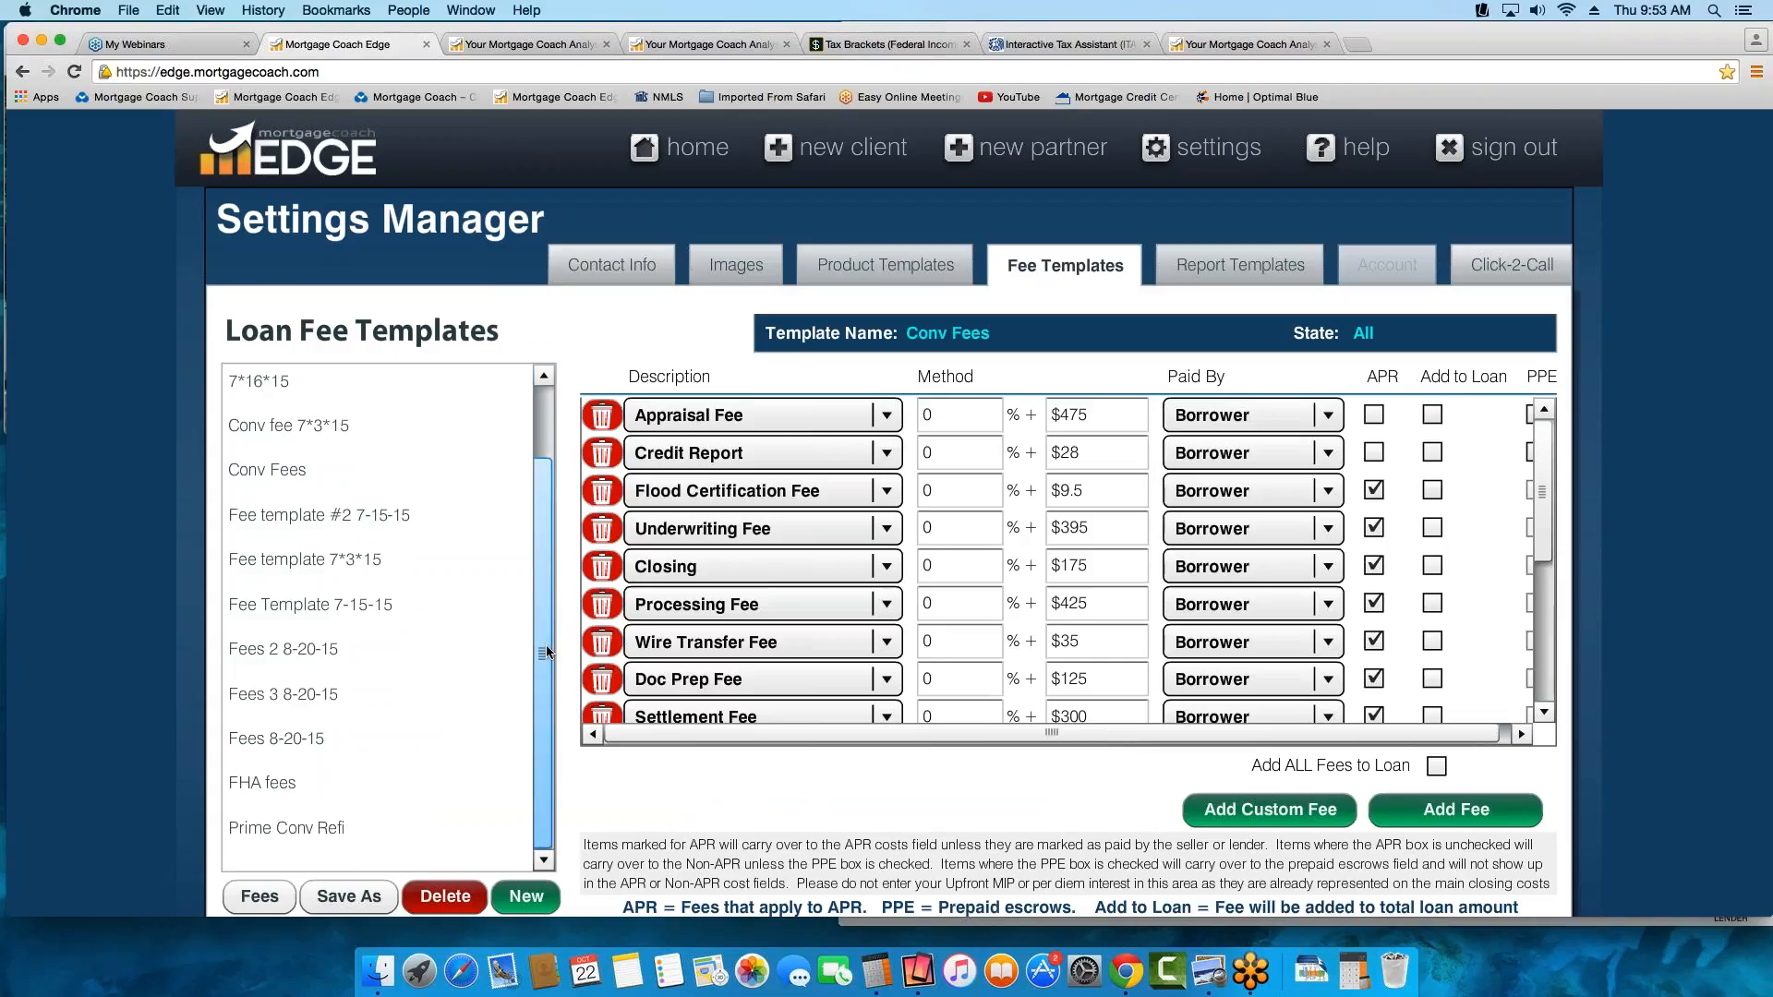
{"action": "left_click_drag", "start_coordinate": [551, 558], "coordinate": [269, 479]}
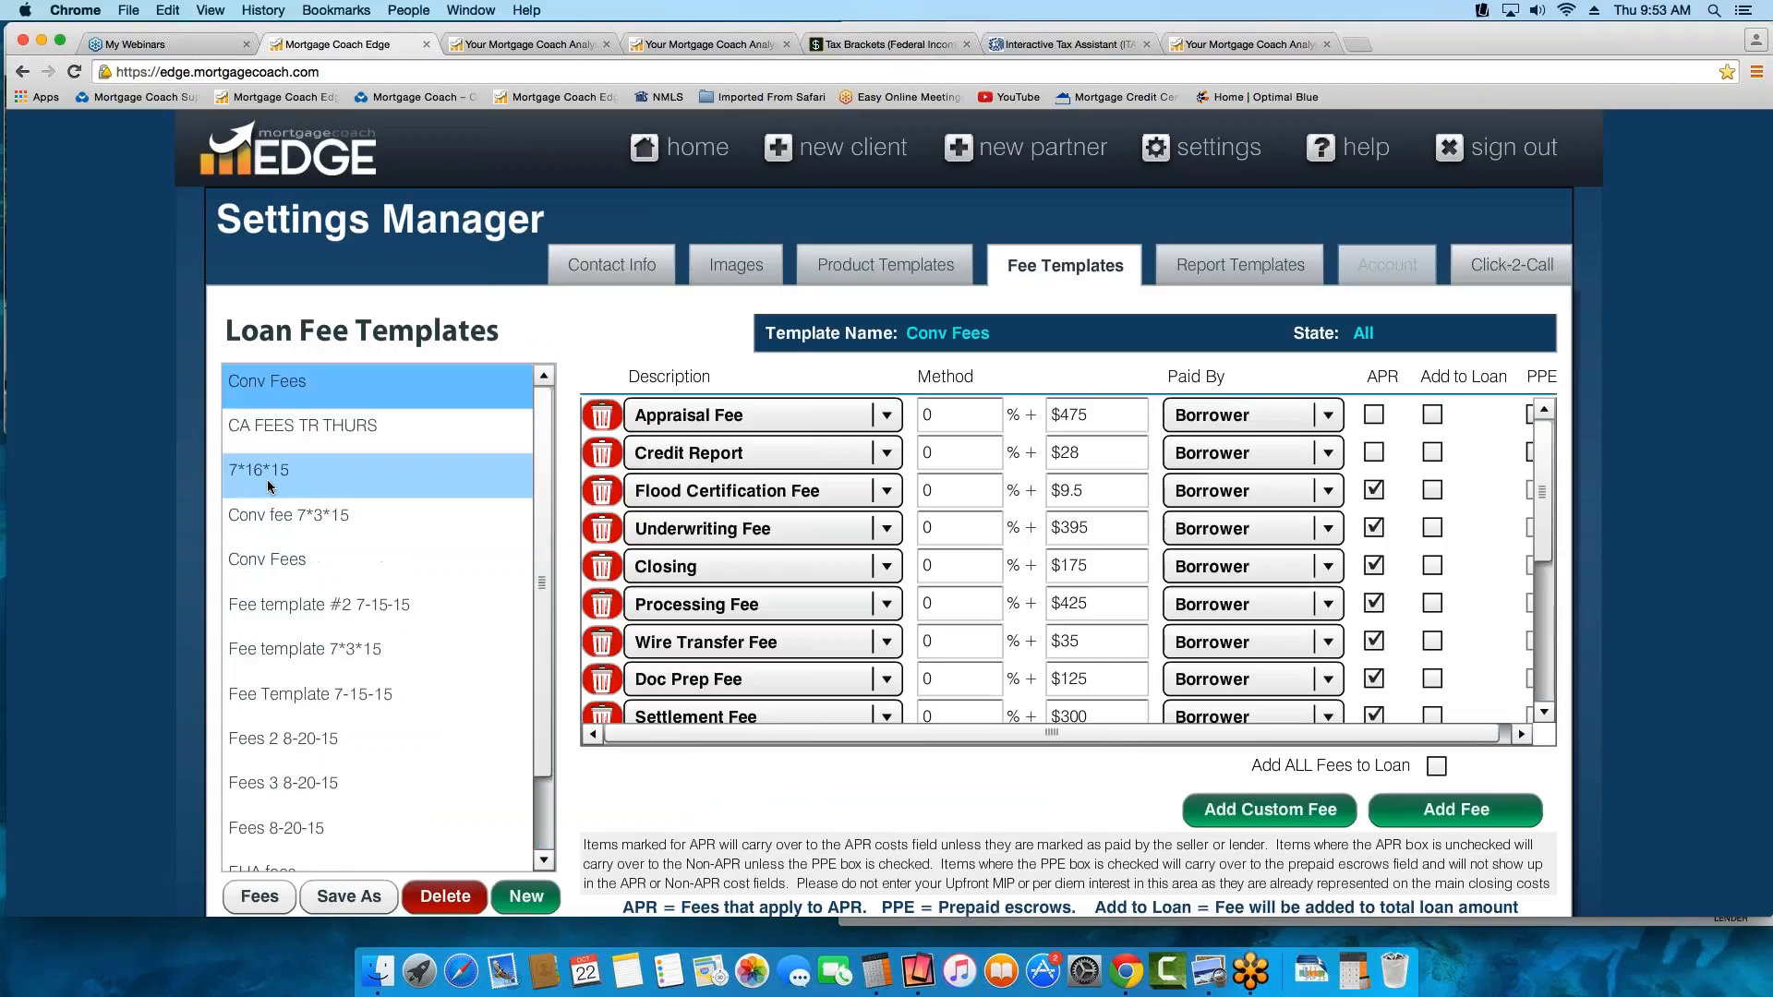
{"action": "left_click", "coordinate": [258, 428]}
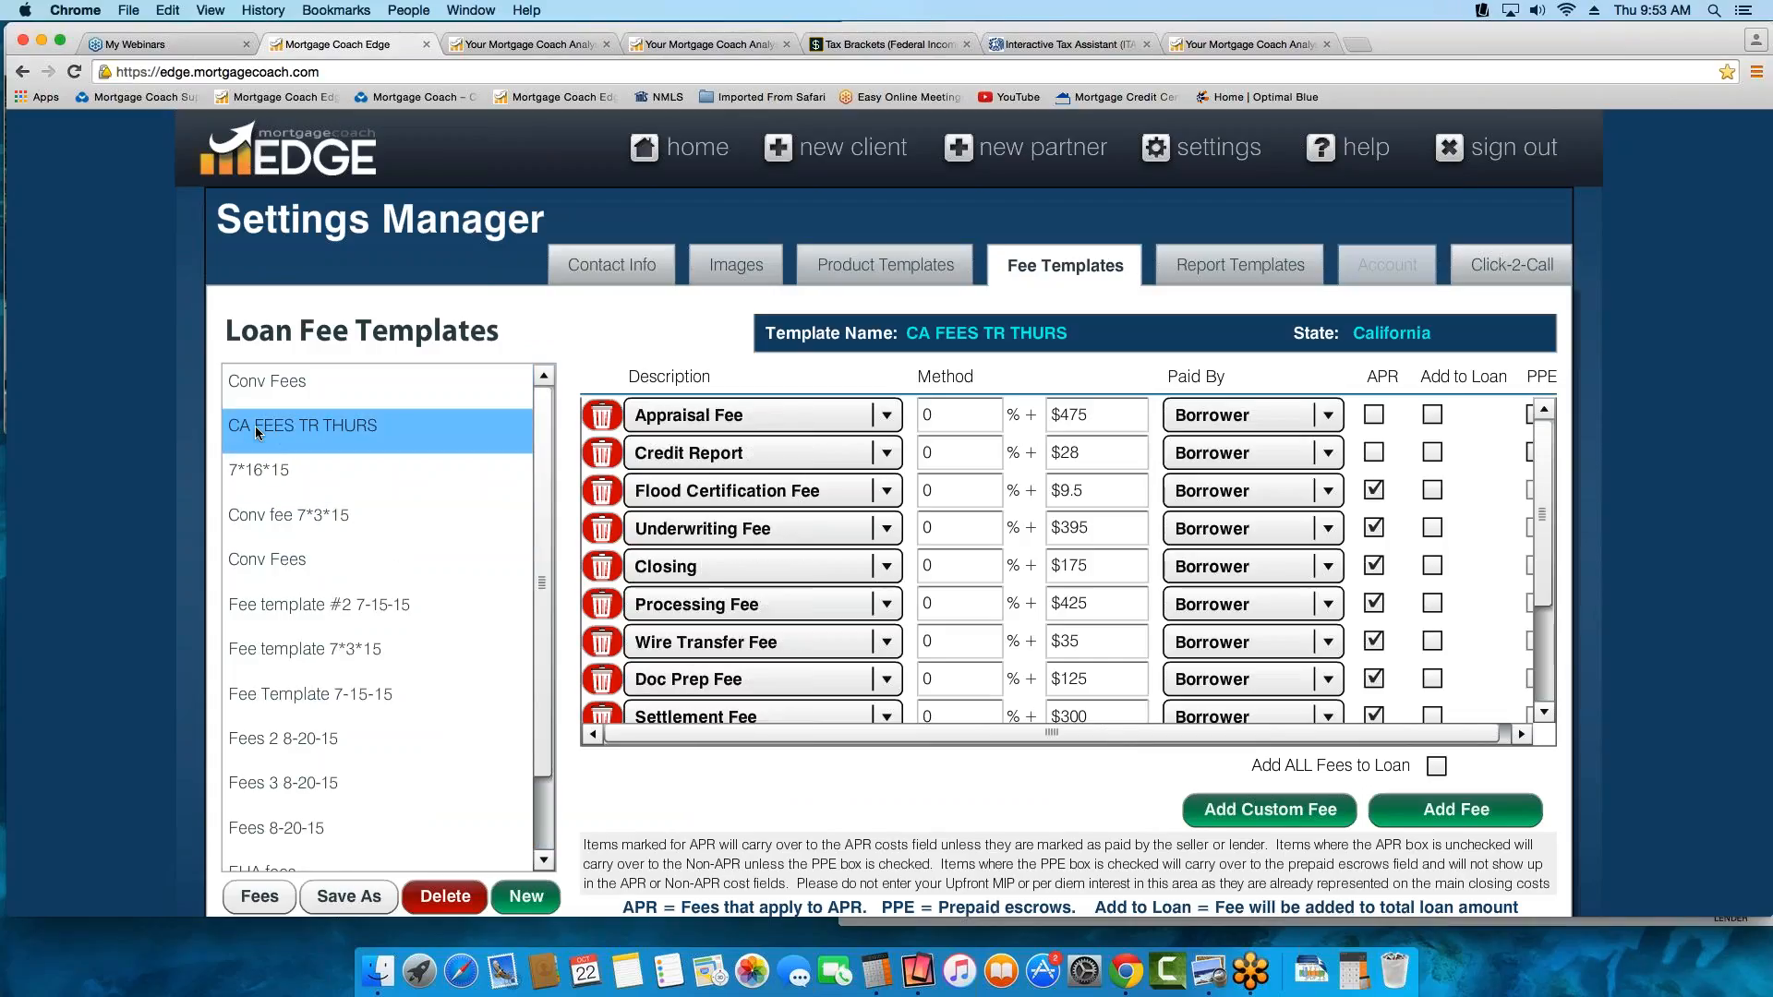
Remove the Appraisal Fee from the CA FEES TR THURS template and set its Underwriting Fee to $400
{"action": "left_click", "coordinate": [602, 415]}
{"action": "left_click", "coordinate": [1113, 491]}
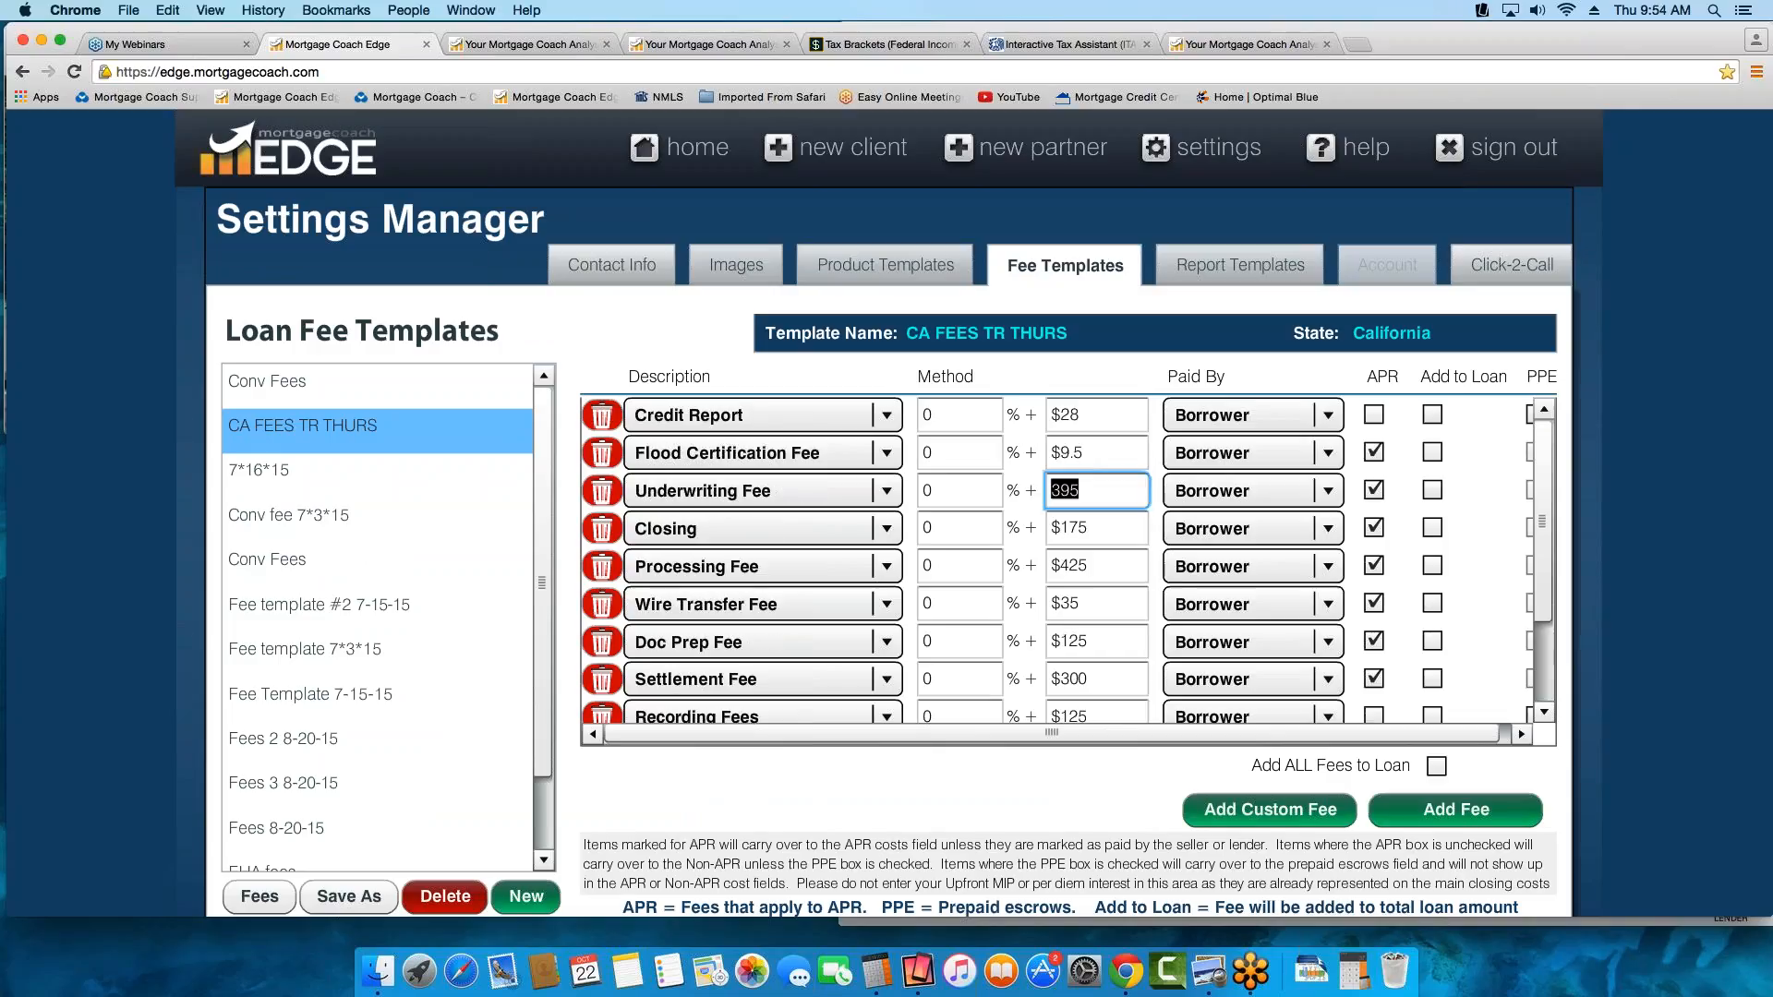
{"action": "type", "text": "400"}
{"action": "key", "text": "Tab"}
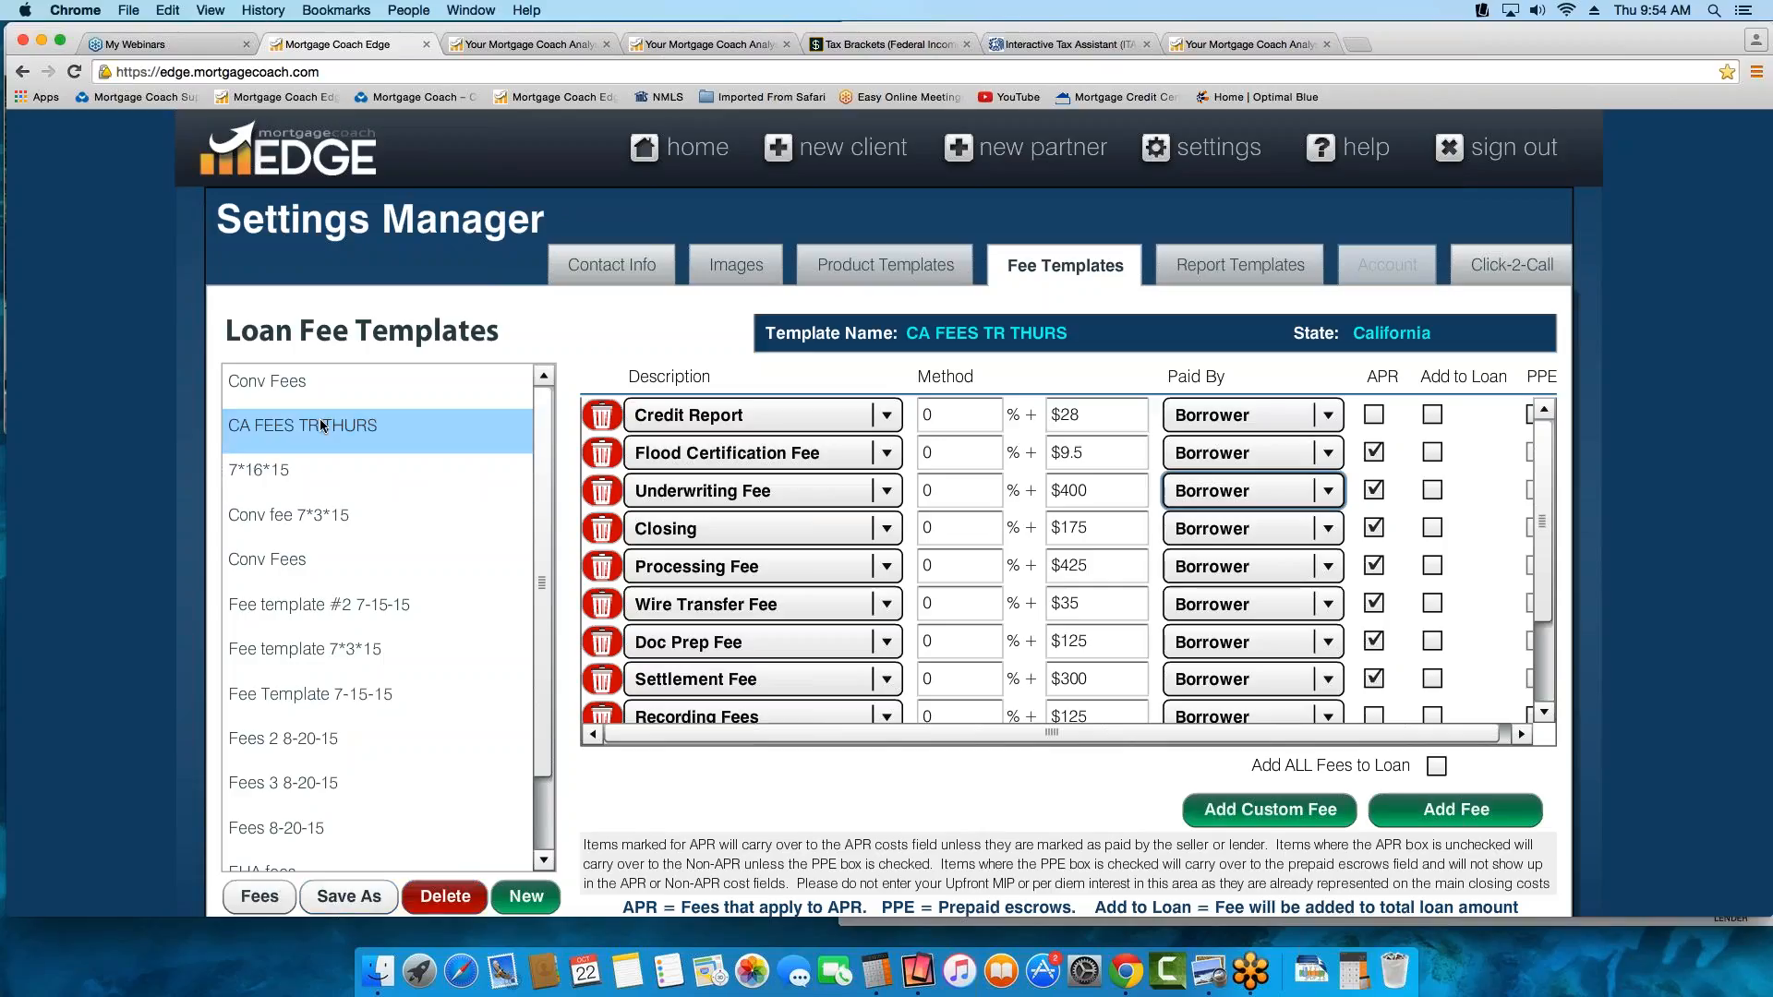
View the form for copying the fee template, then inspect the 801 fee description entry among the custom loan fees and cancel
{"action": "left_click", "coordinate": [349, 896]}
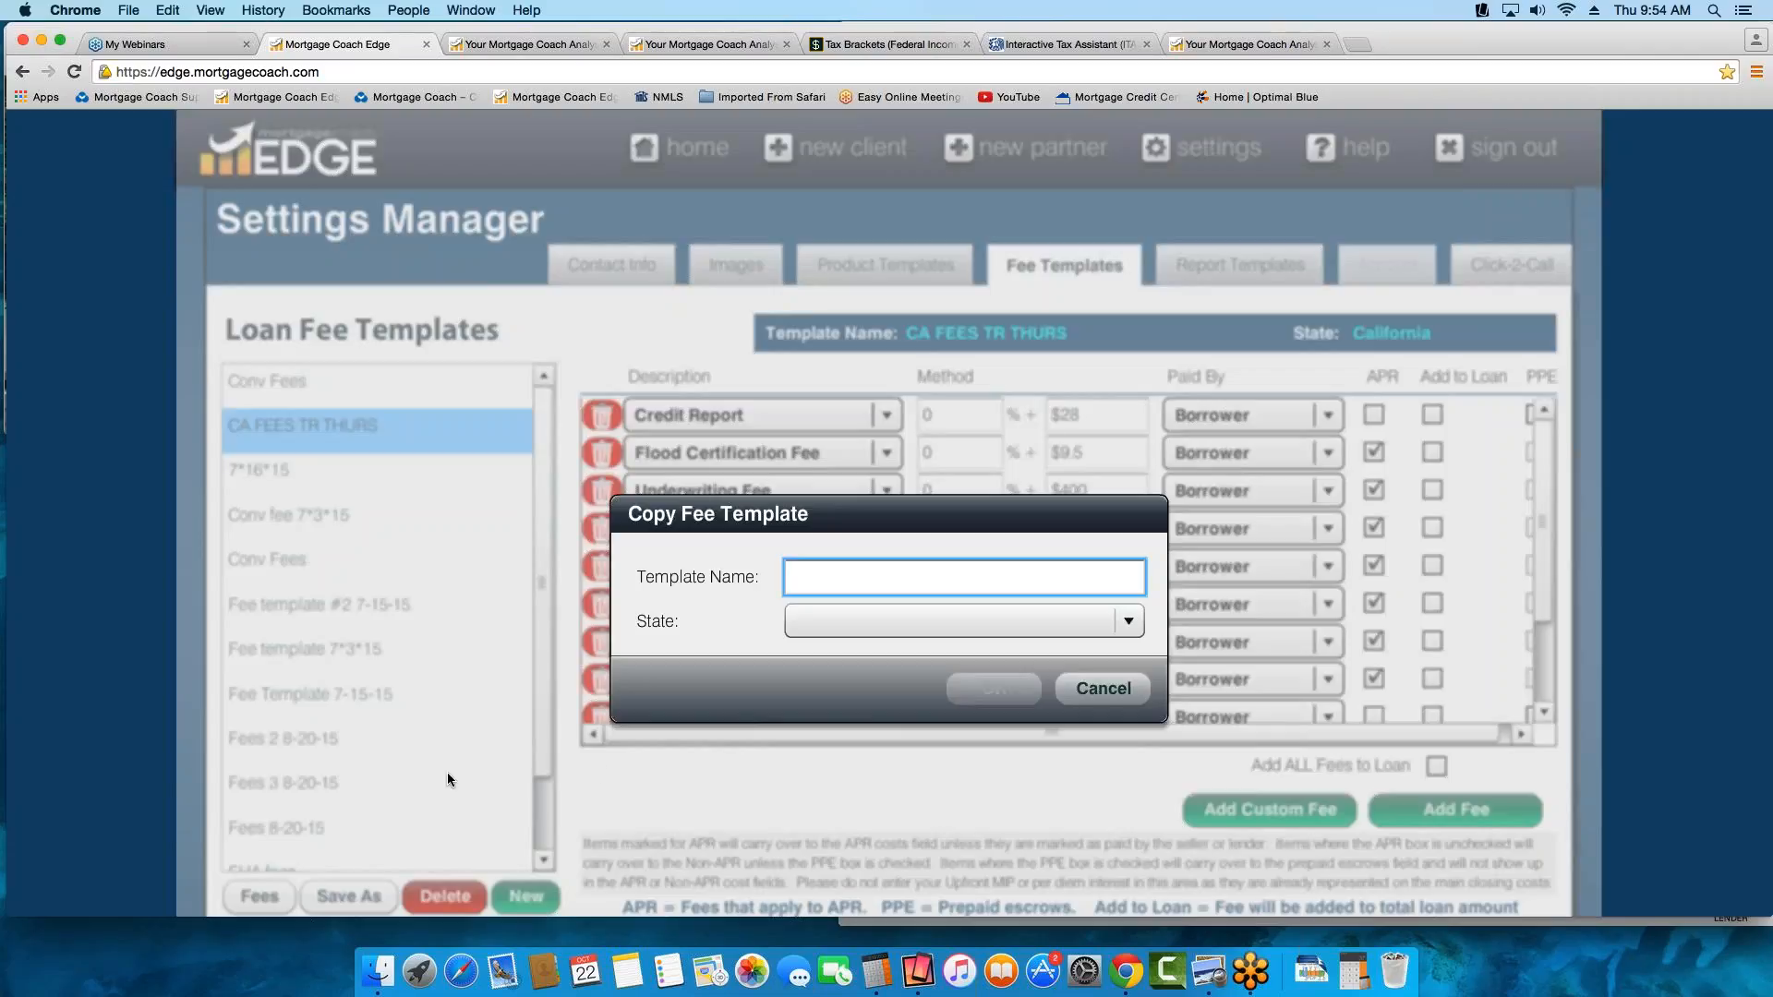
{"action": "left_click", "coordinate": [1099, 689]}
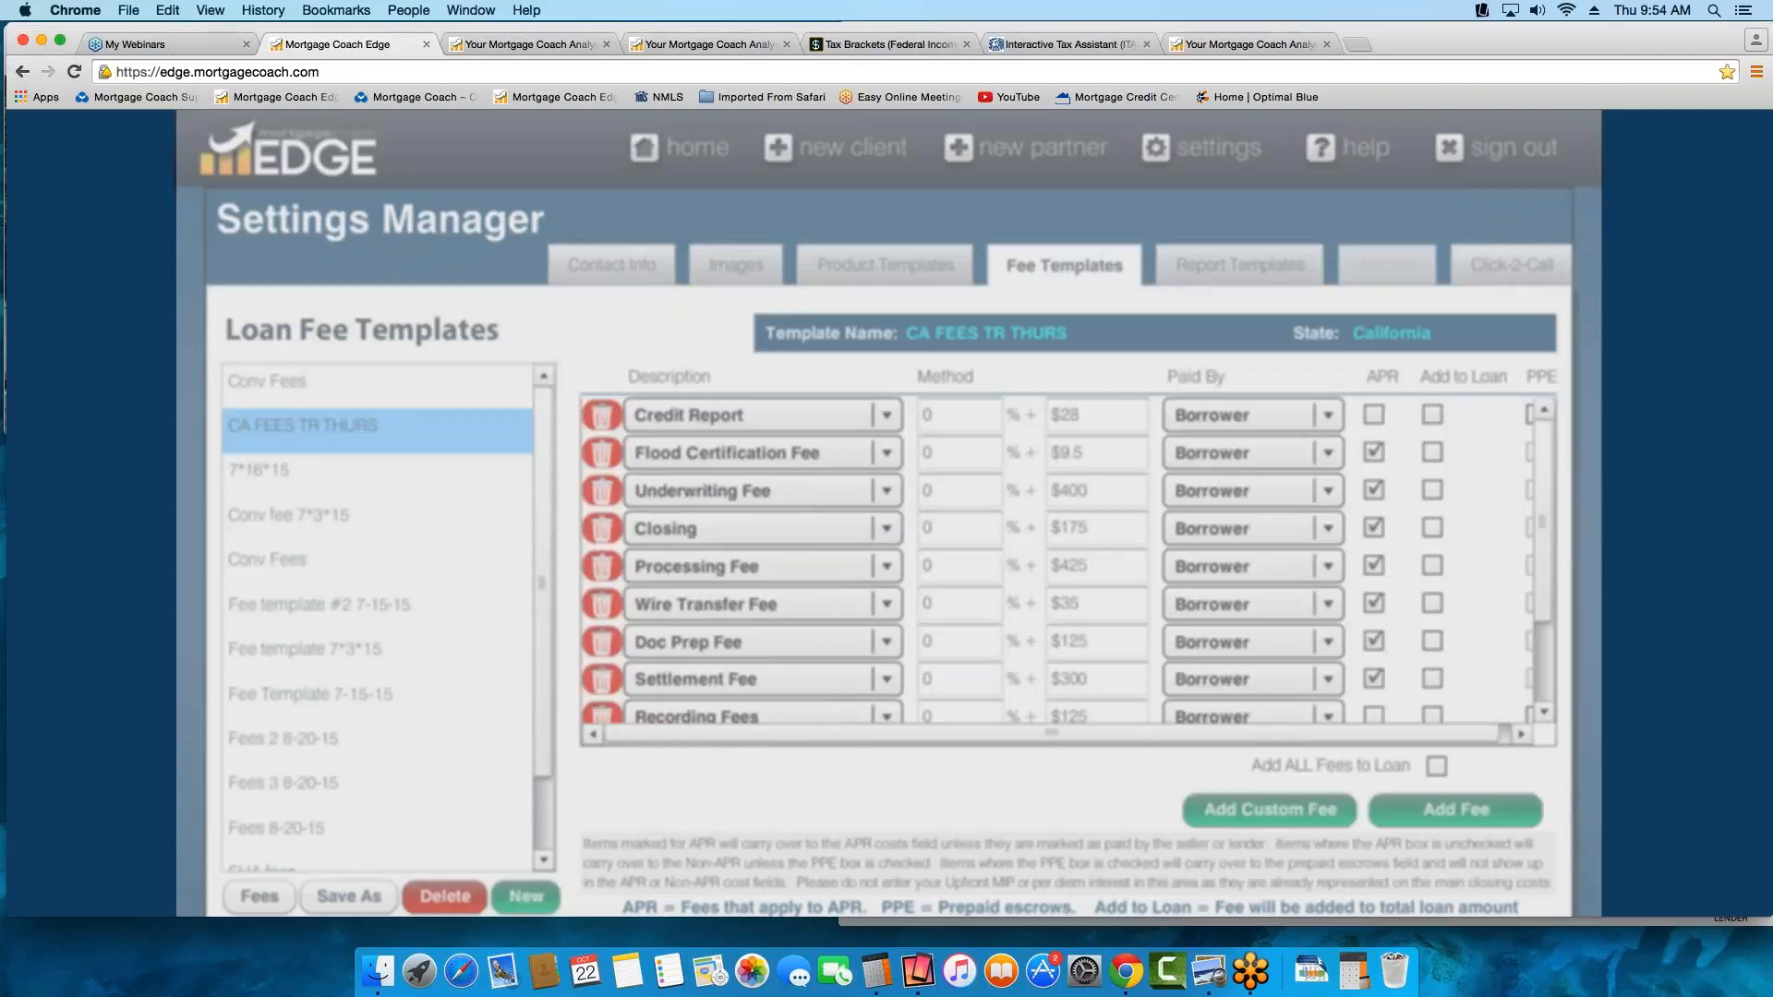
{"action": "left_click", "coordinate": [262, 896]}
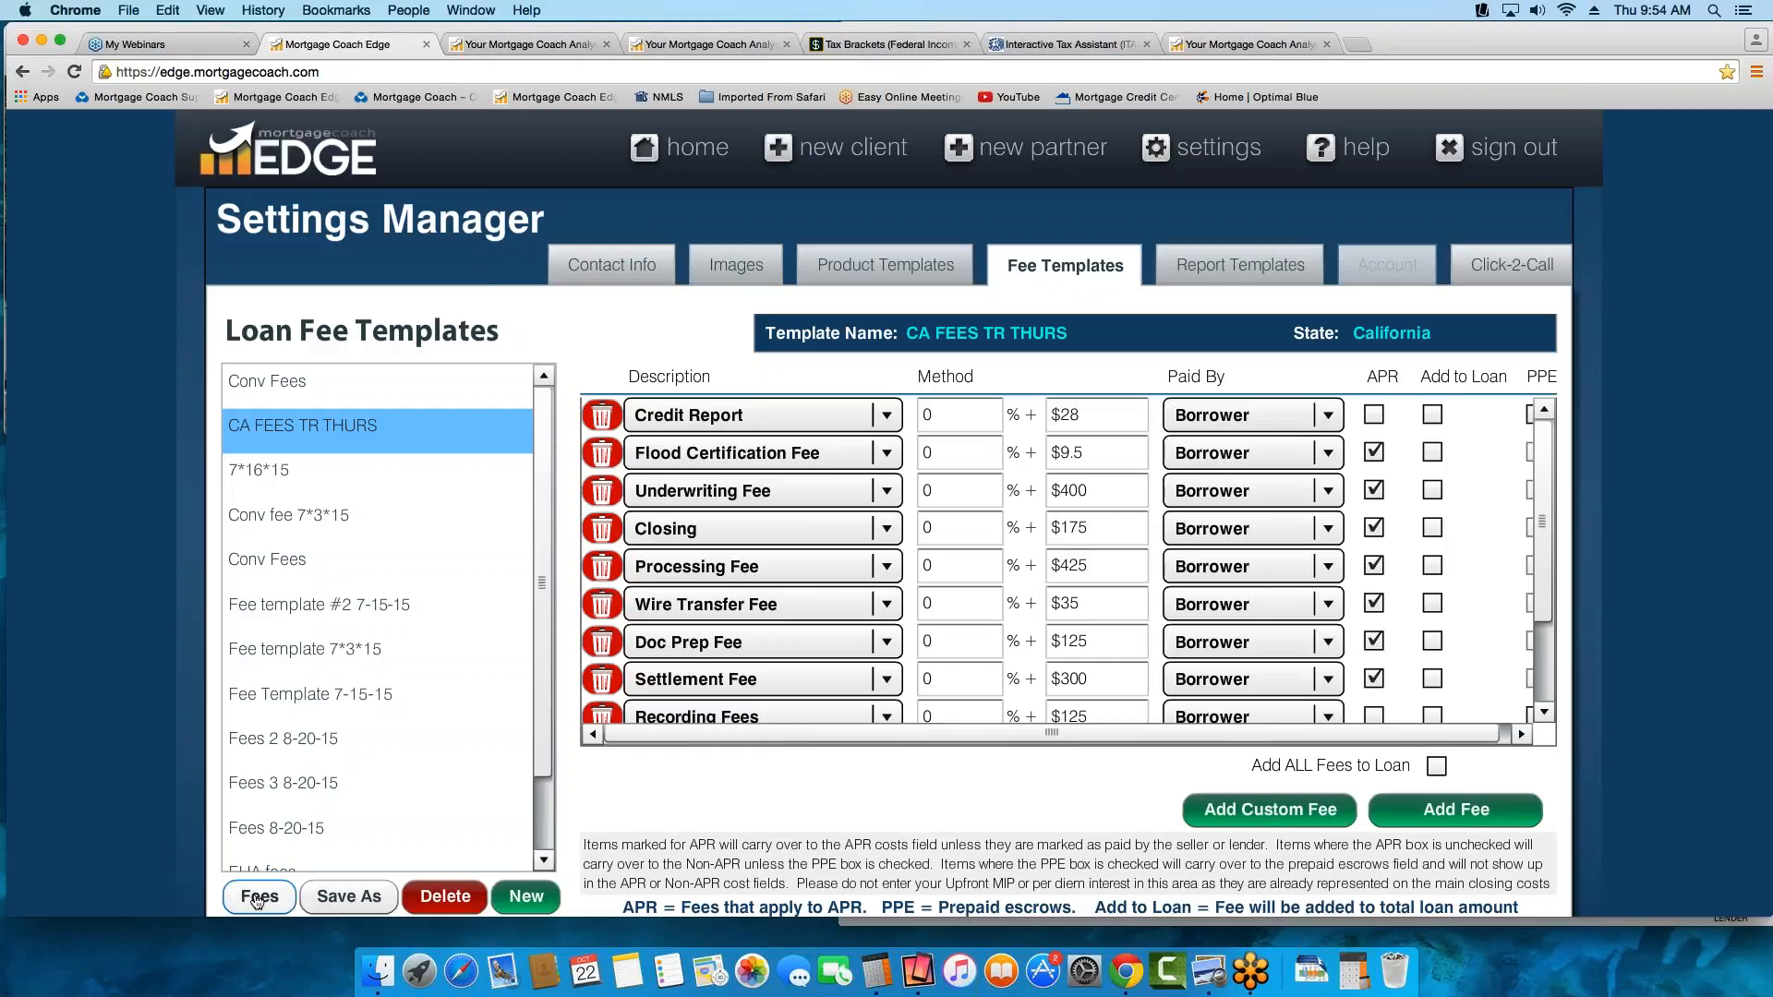
{"action": "left_click", "coordinate": [256, 901]}
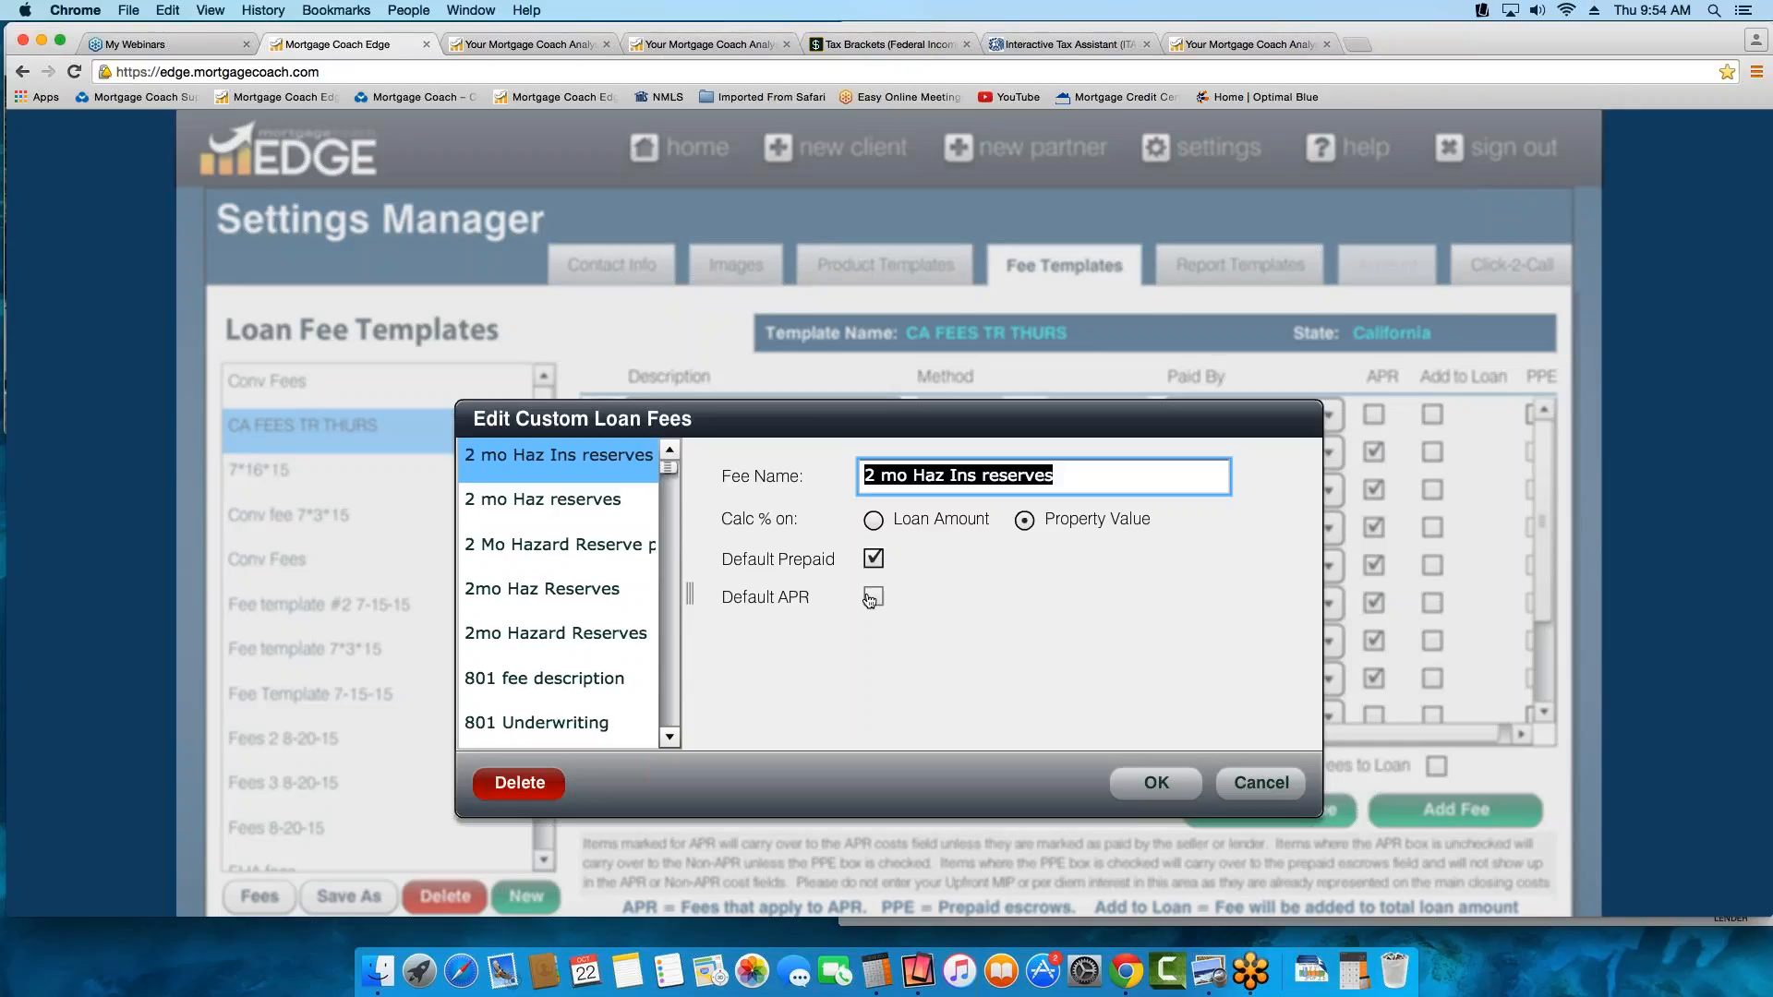
{"action": "left_click", "coordinate": [535, 681]}
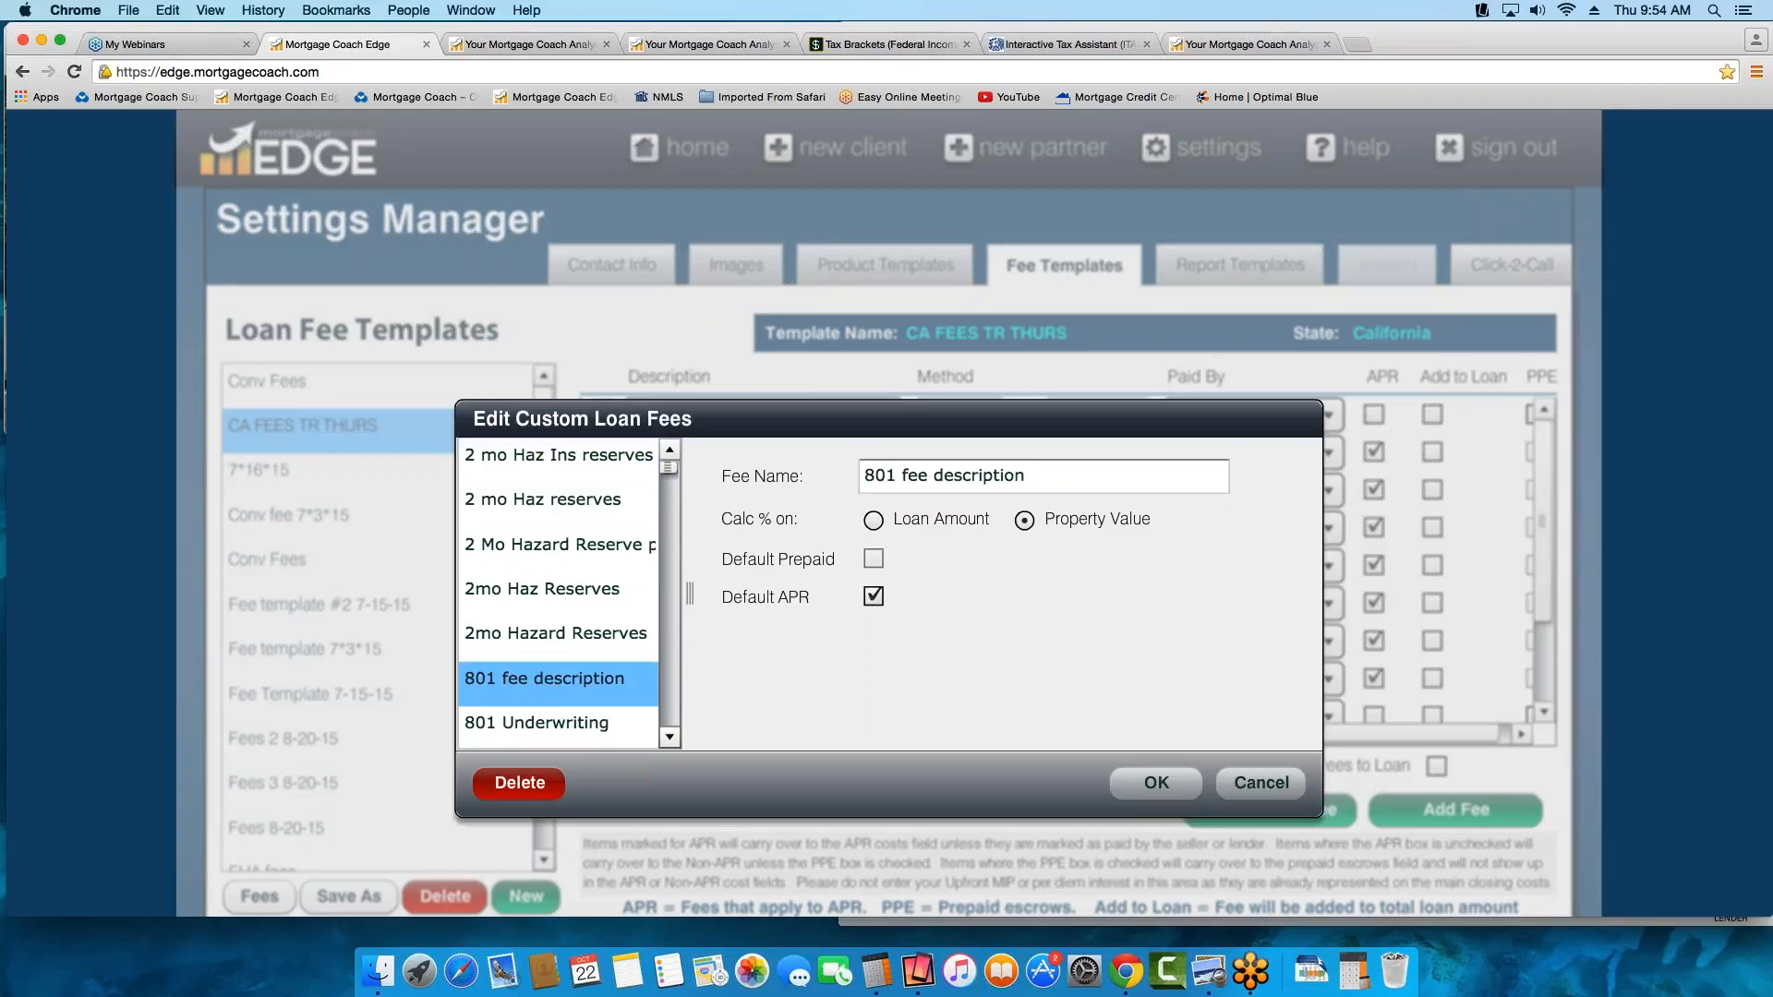
{"action": "left_click_drag", "start_coordinate": [1049, 482], "coordinate": [688, 493]}
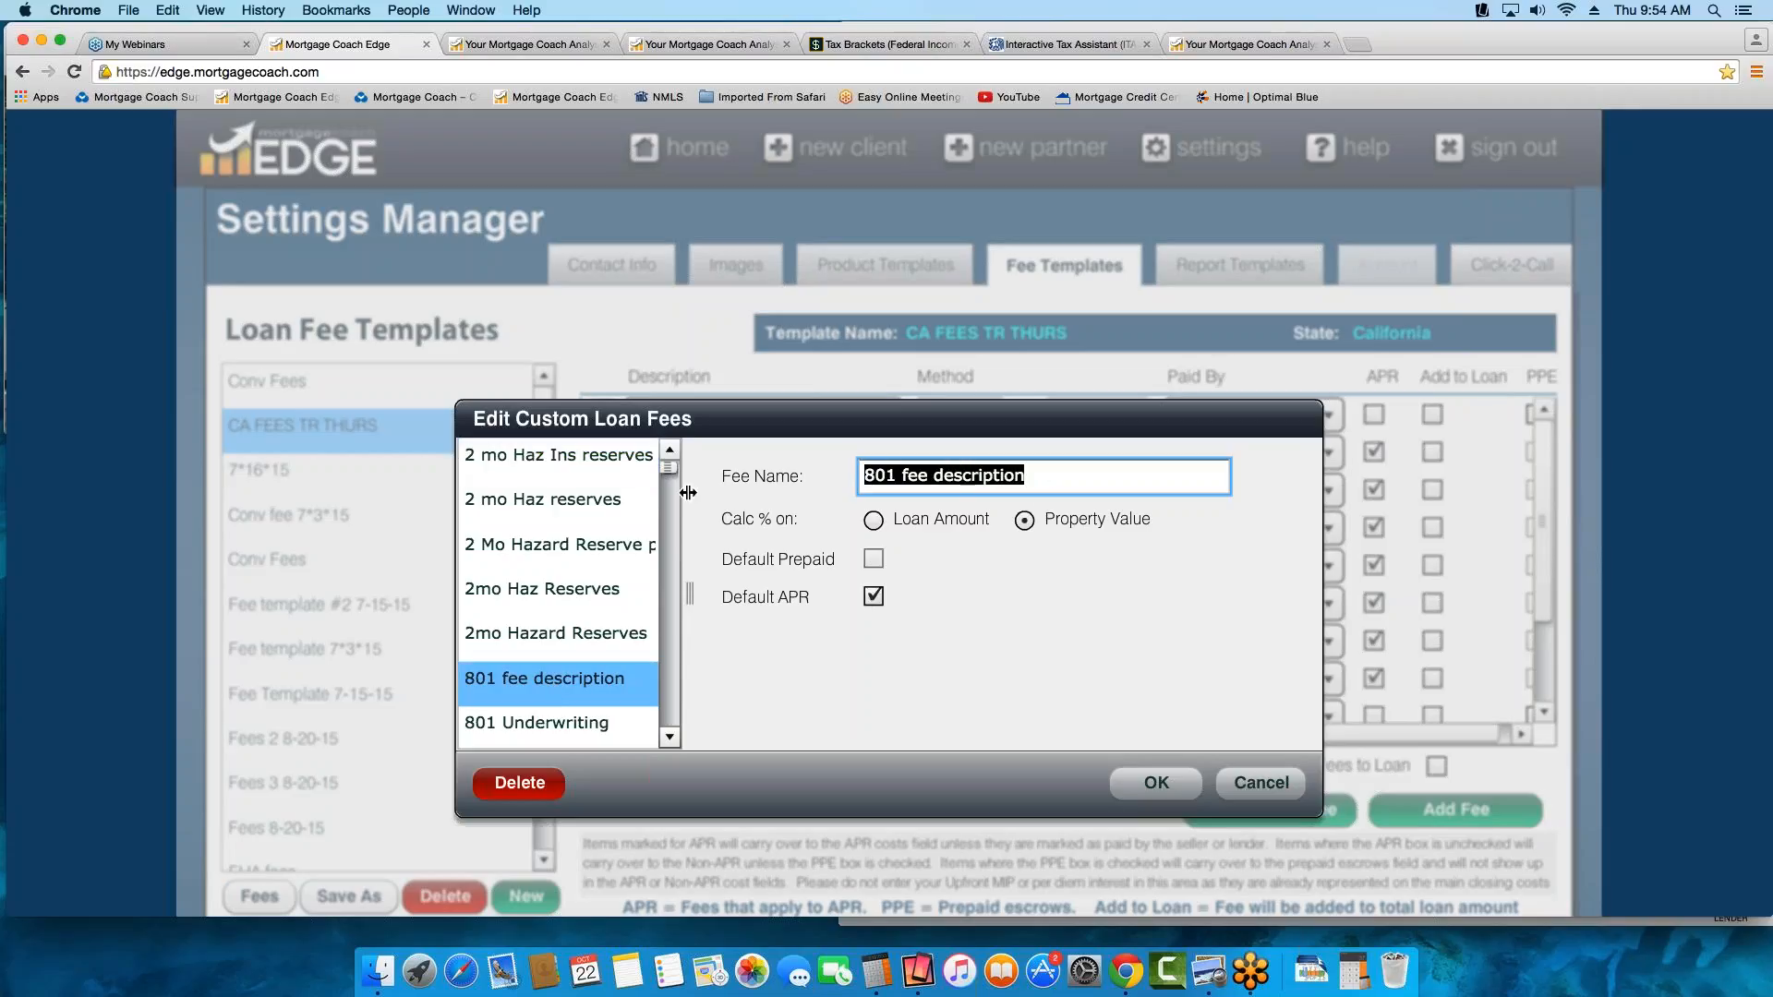
{"action": "left_click", "coordinate": [1060, 471]}
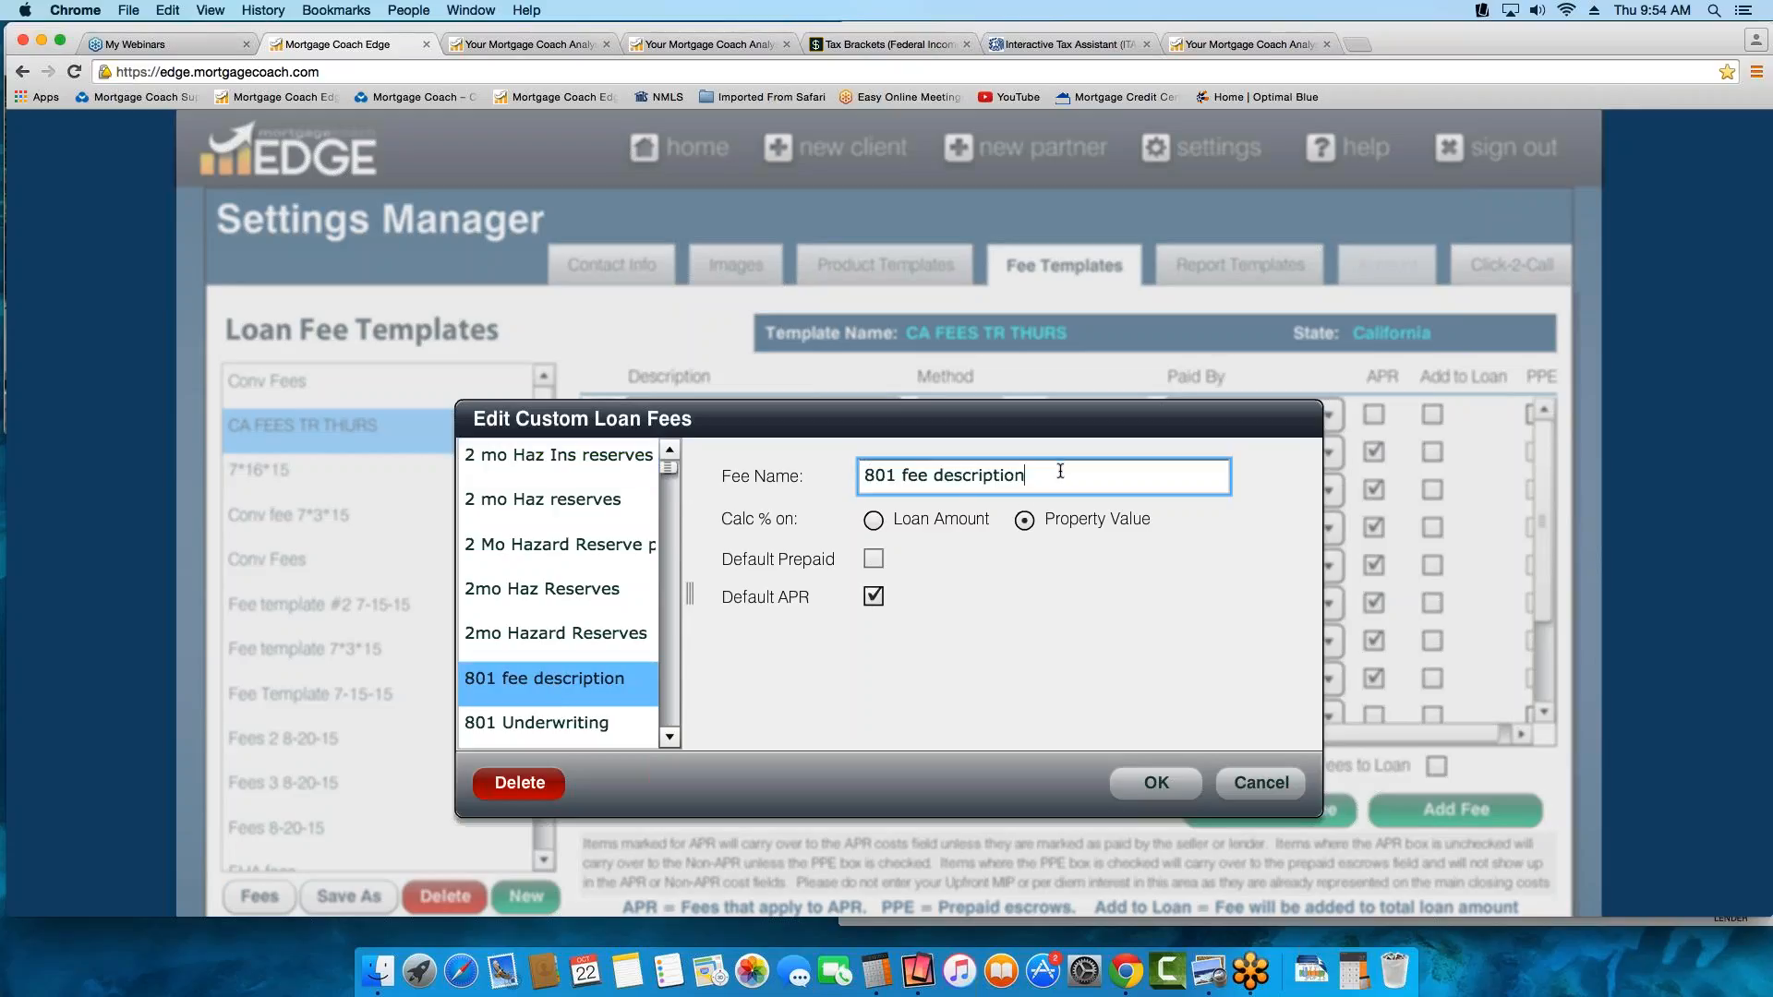
{"action": "left_click", "coordinate": [1254, 793]}
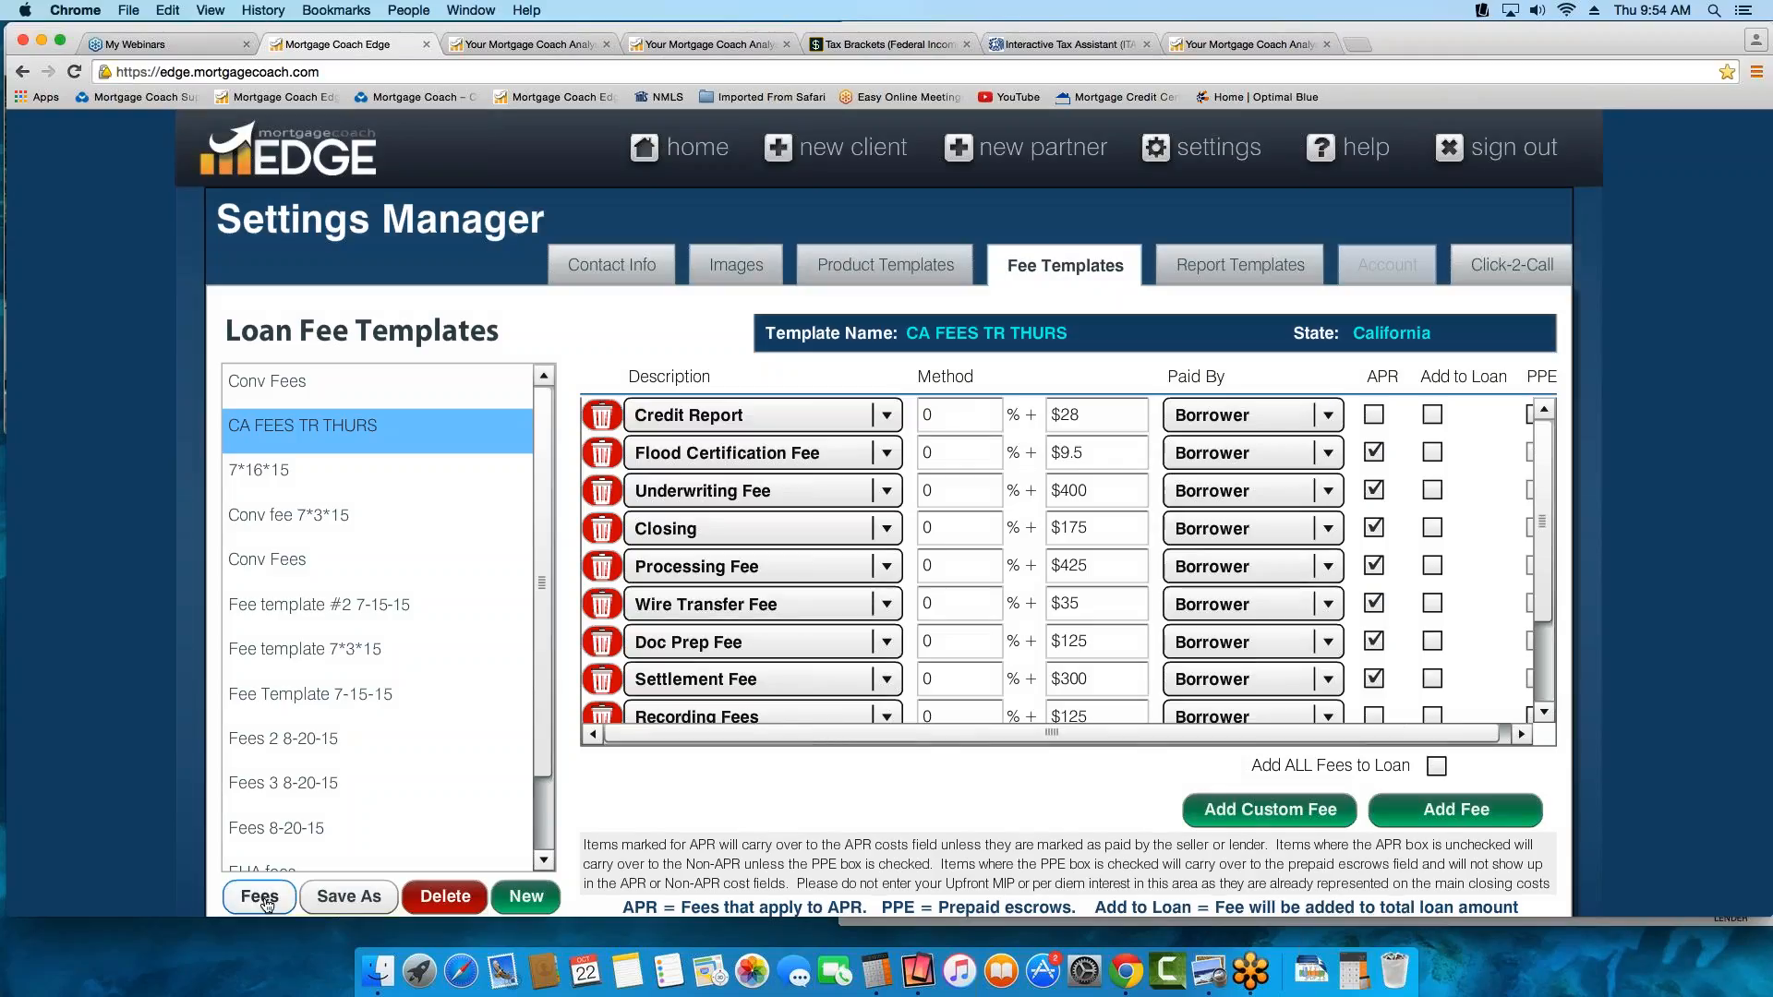
Open the product templates and set the interest rate of the 5/1 ARM template to 0
{"action": "left_click", "coordinate": [913, 273]}
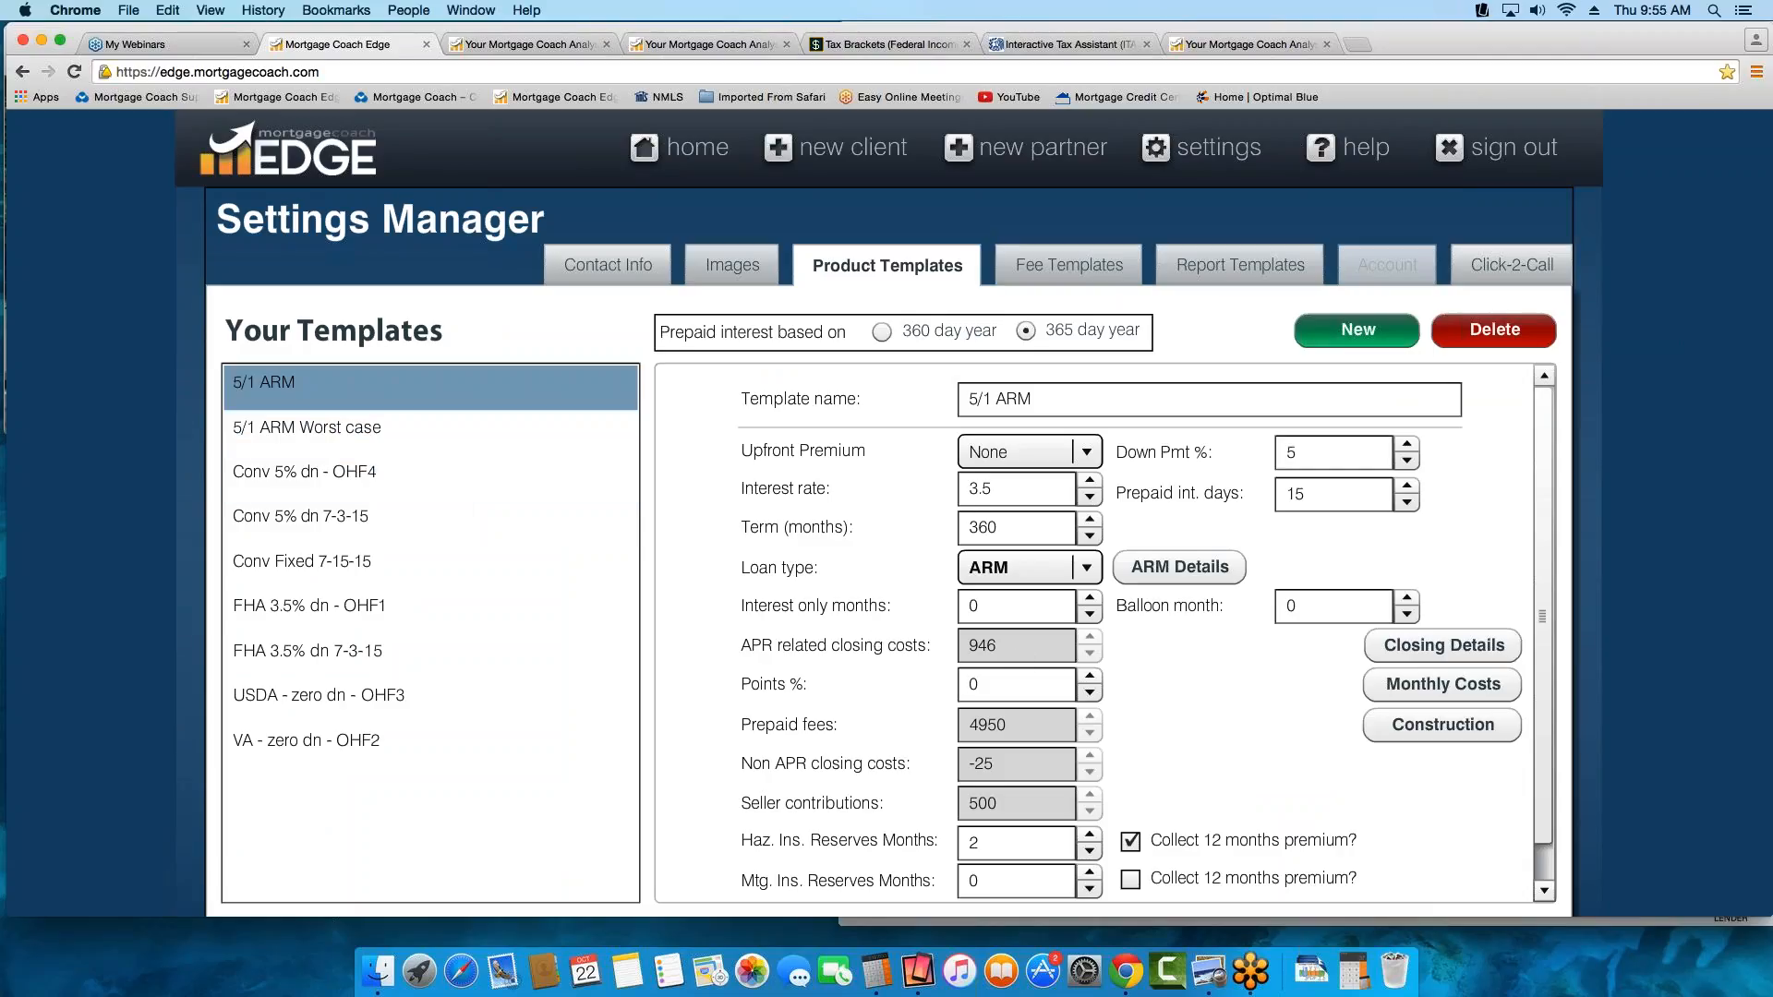
{"action": "left_click_drag", "start_coordinate": [1001, 490], "coordinate": [815, 496]}
{"action": "key", "text": "BackSpace"}
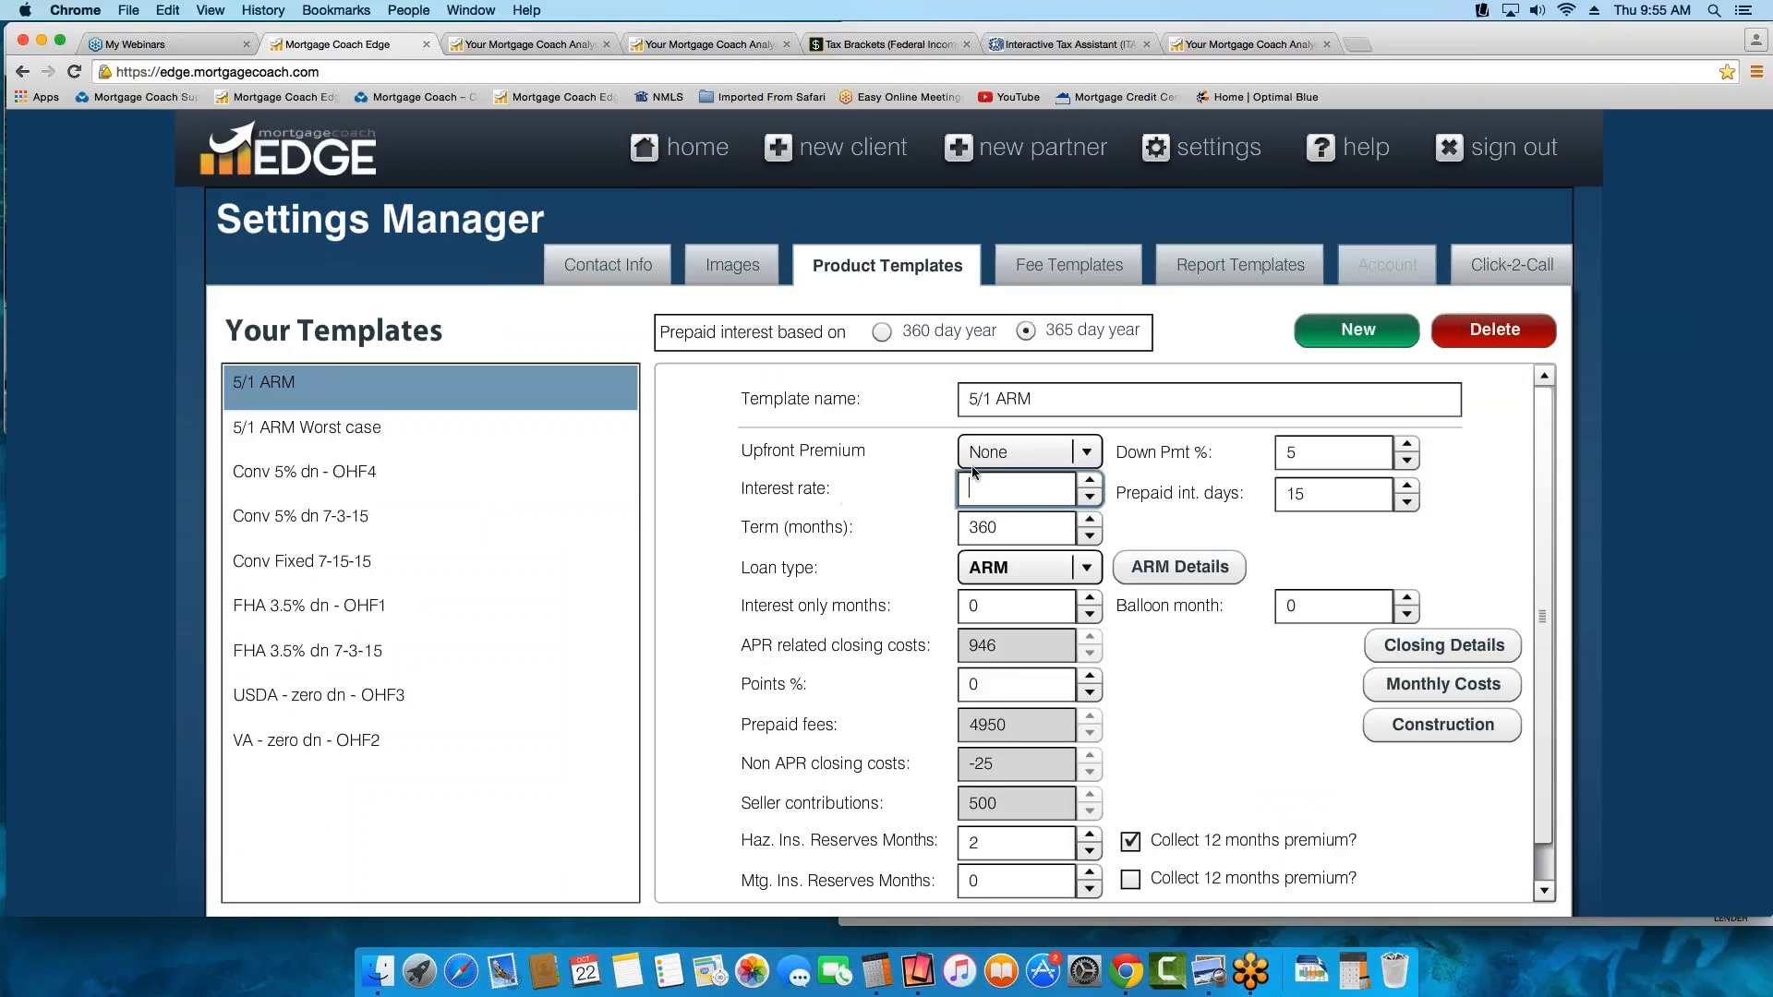
{"action": "type", "text": "0"}
{"action": "key", "text": "Tab"}
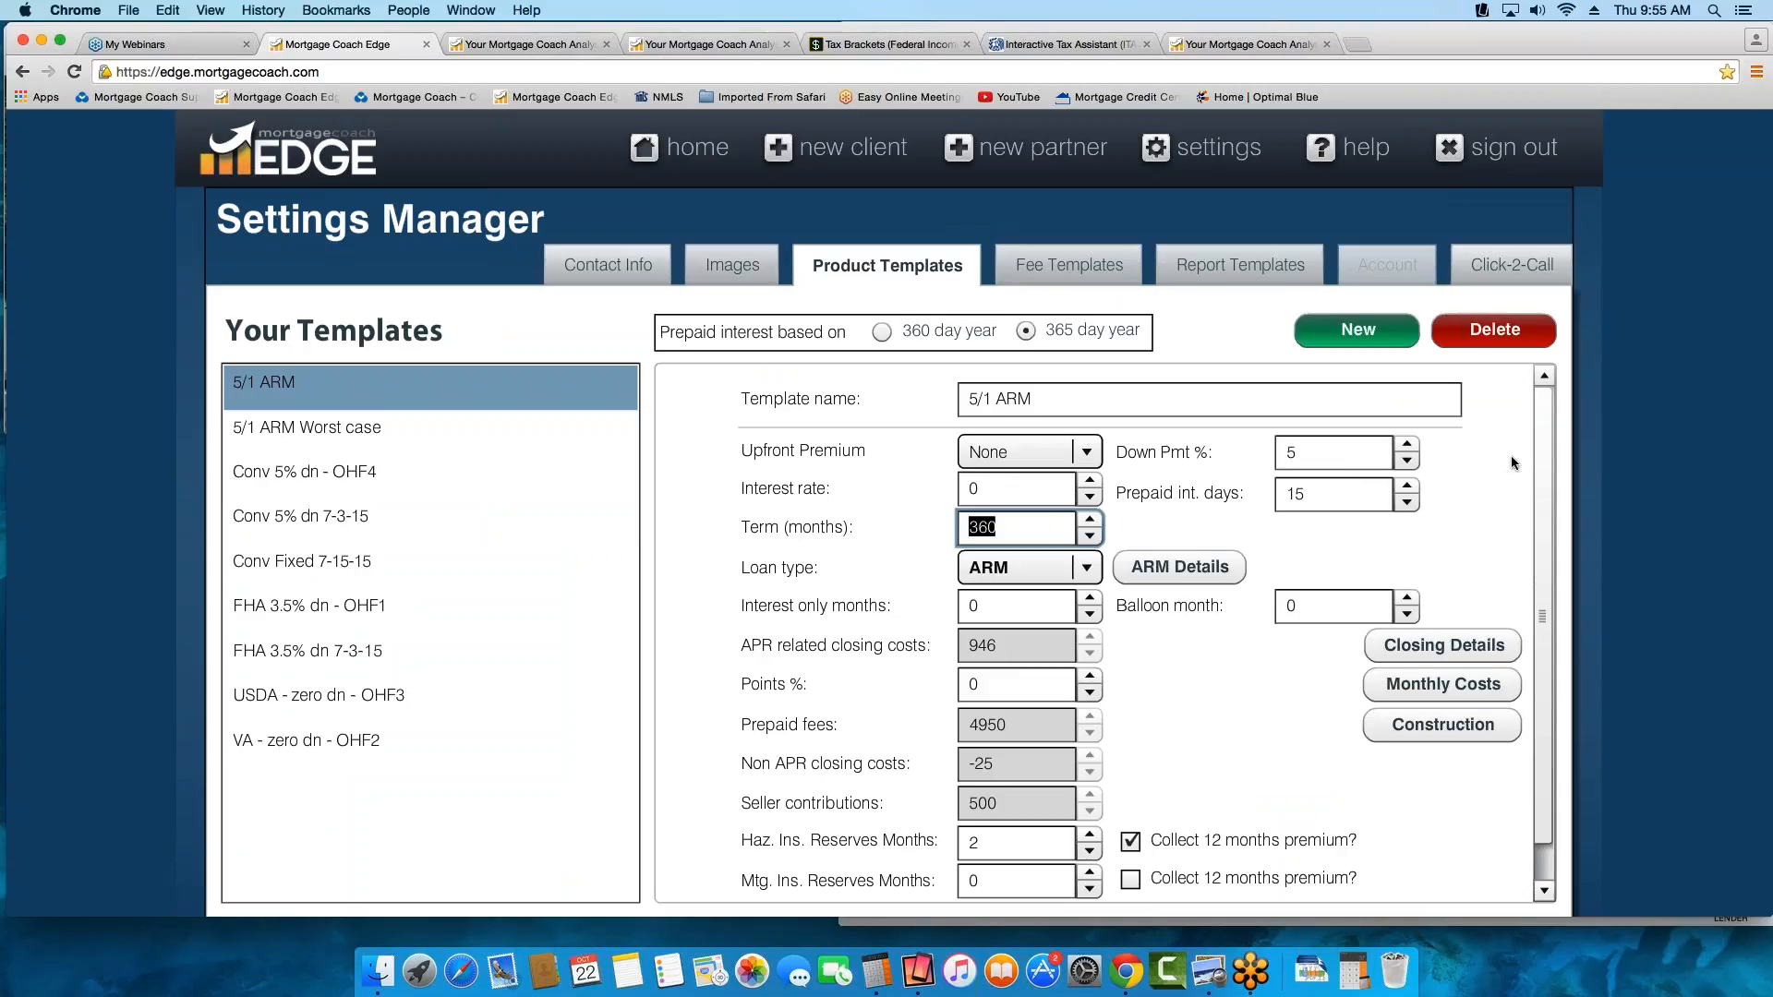
{"action": "left_click_drag", "start_coordinate": [1540, 462], "coordinate": [1529, 416]}
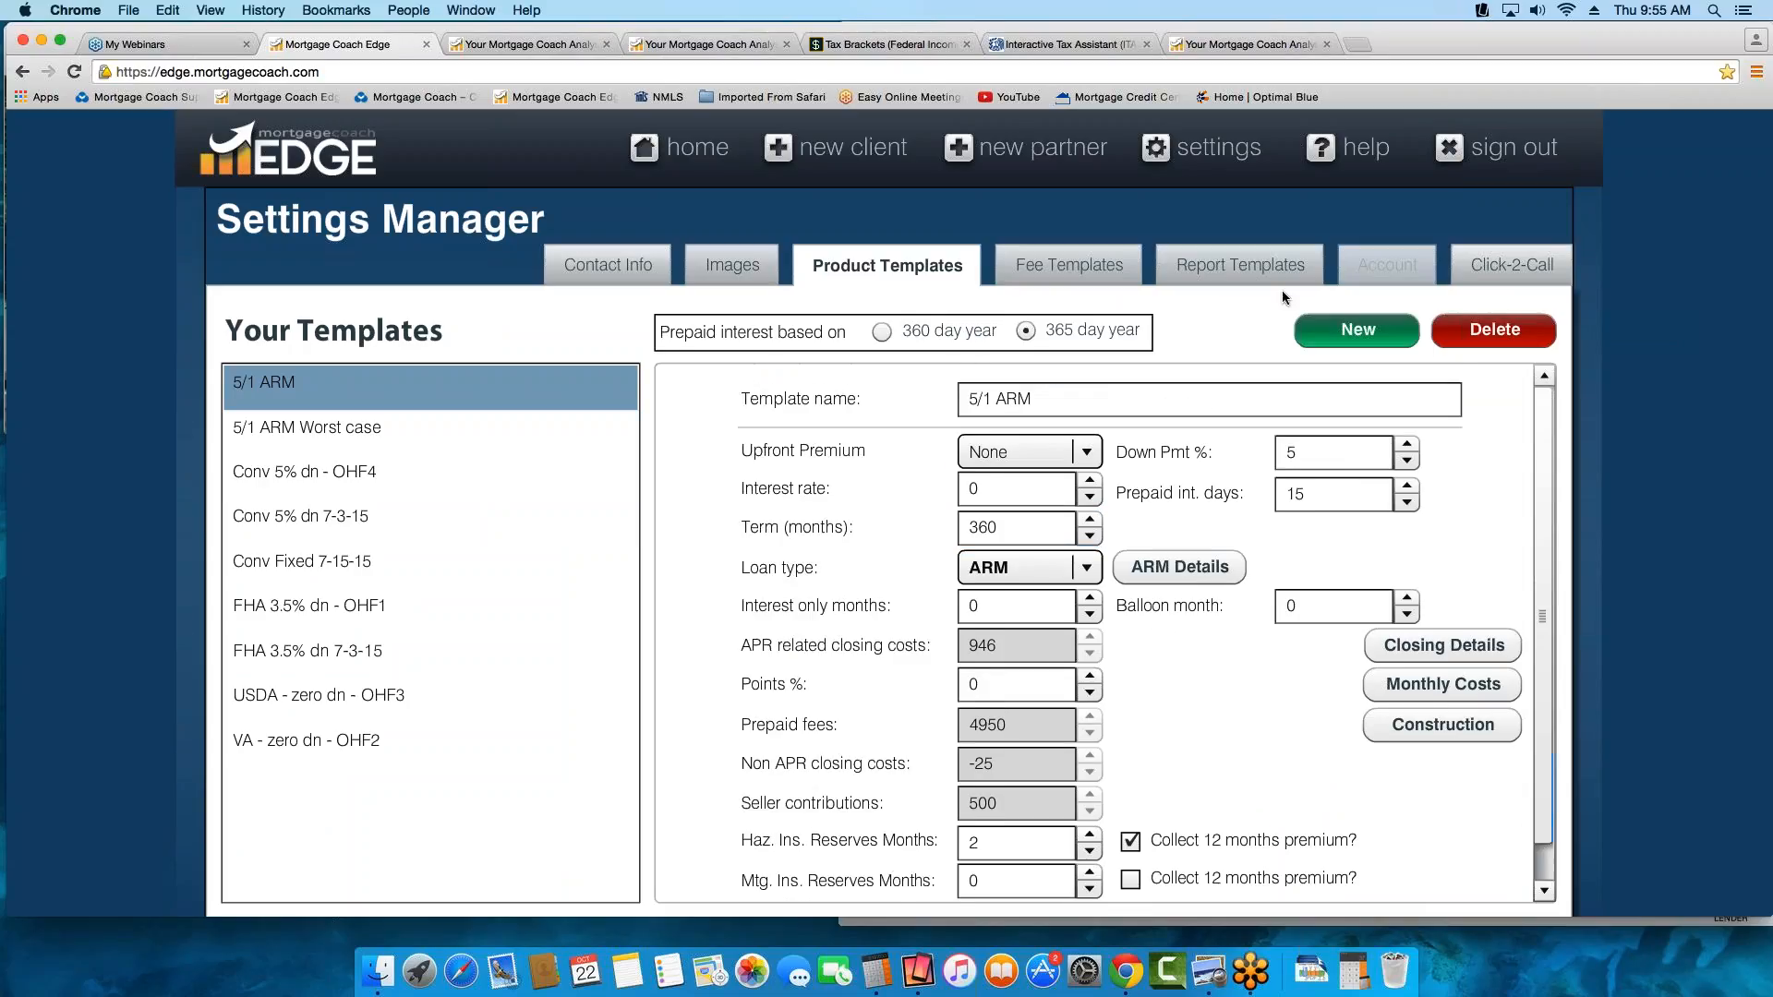
Return to the home dashboard, then switch to the Total Cost Analysis report and generate its share link
{"action": "left_click", "coordinate": [695, 157]}
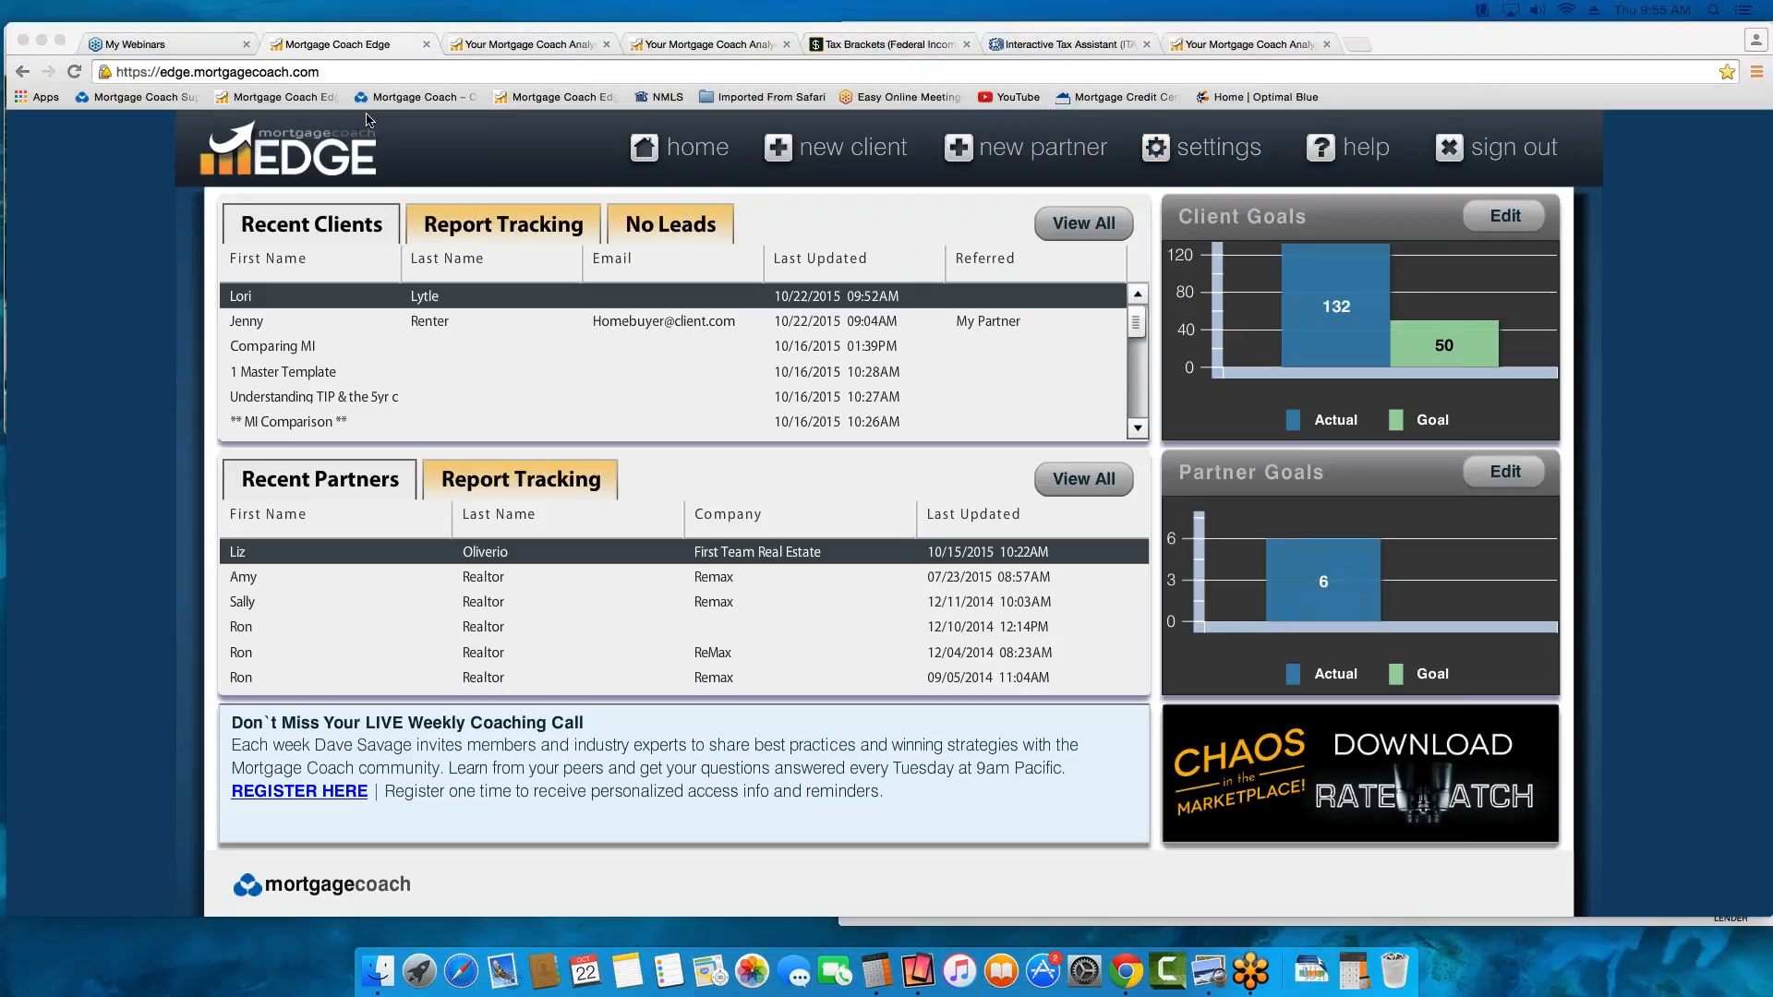
{"action": "left_click", "coordinate": [528, 45]}
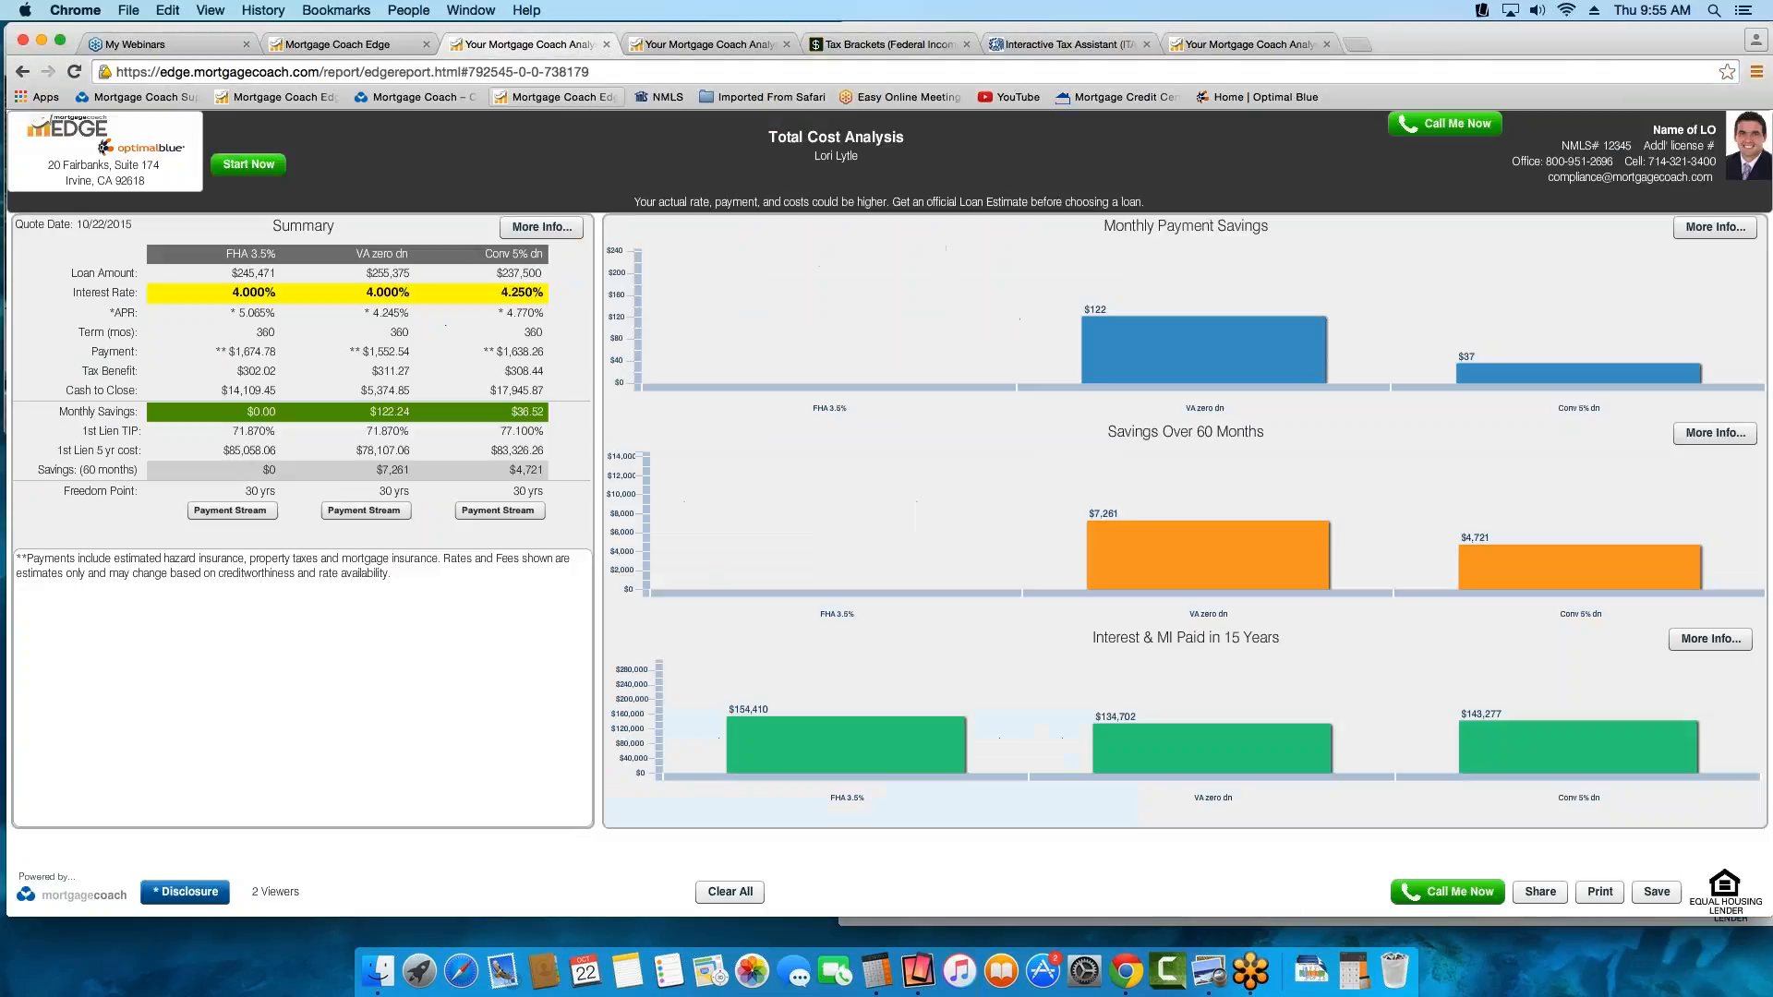
{"action": "left_click", "coordinate": [1540, 892]}
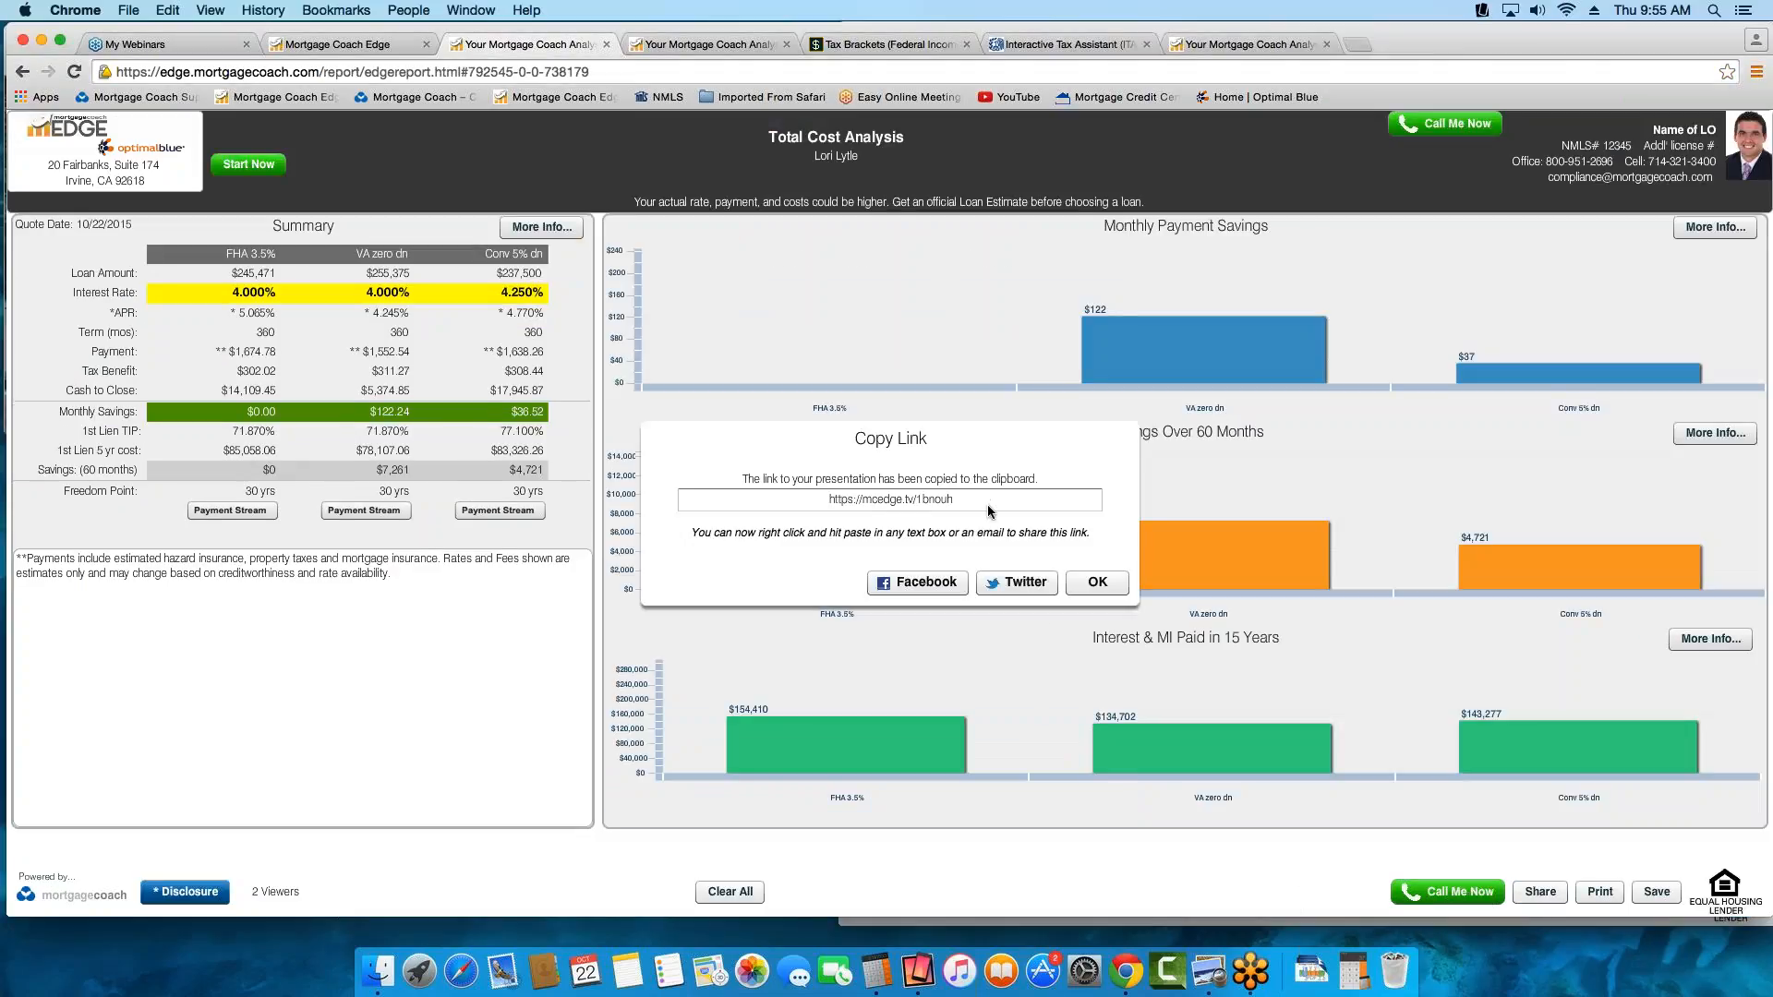
{"action": "left_click", "coordinate": [850, 499]}
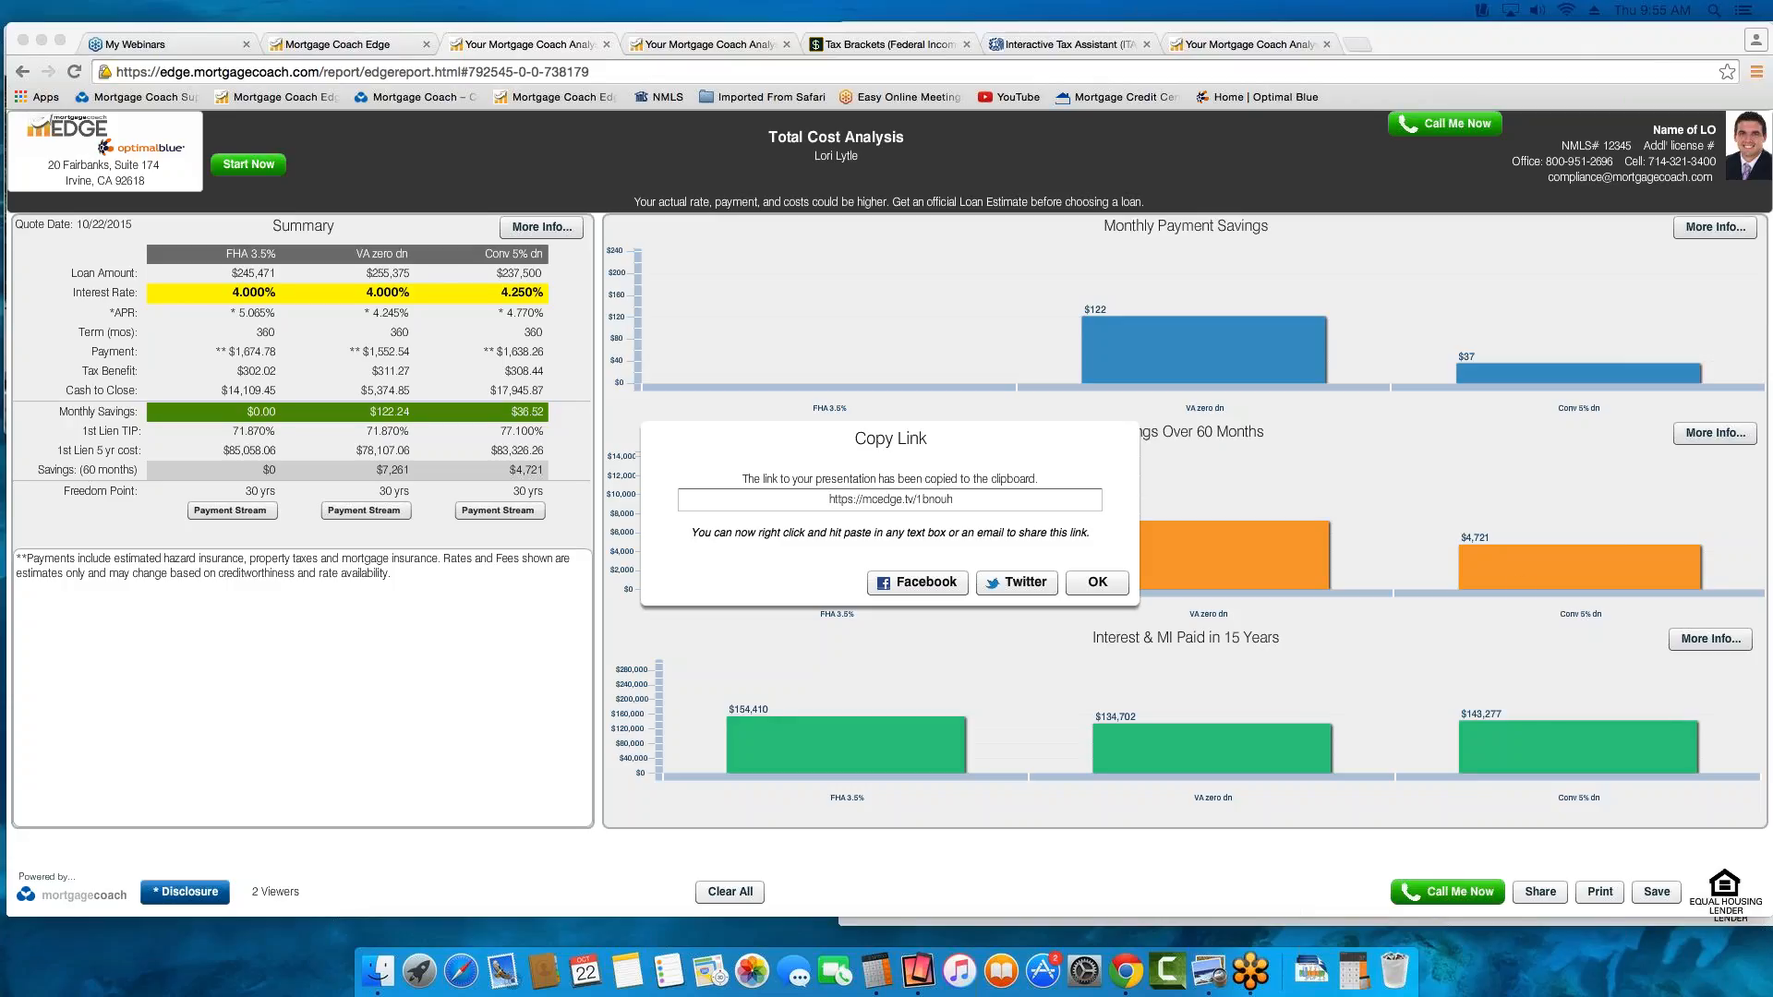
Switch to the Rent vs. Own report, generate its share link and highlight the link address
{"action": "left_click", "coordinate": [708, 42]}
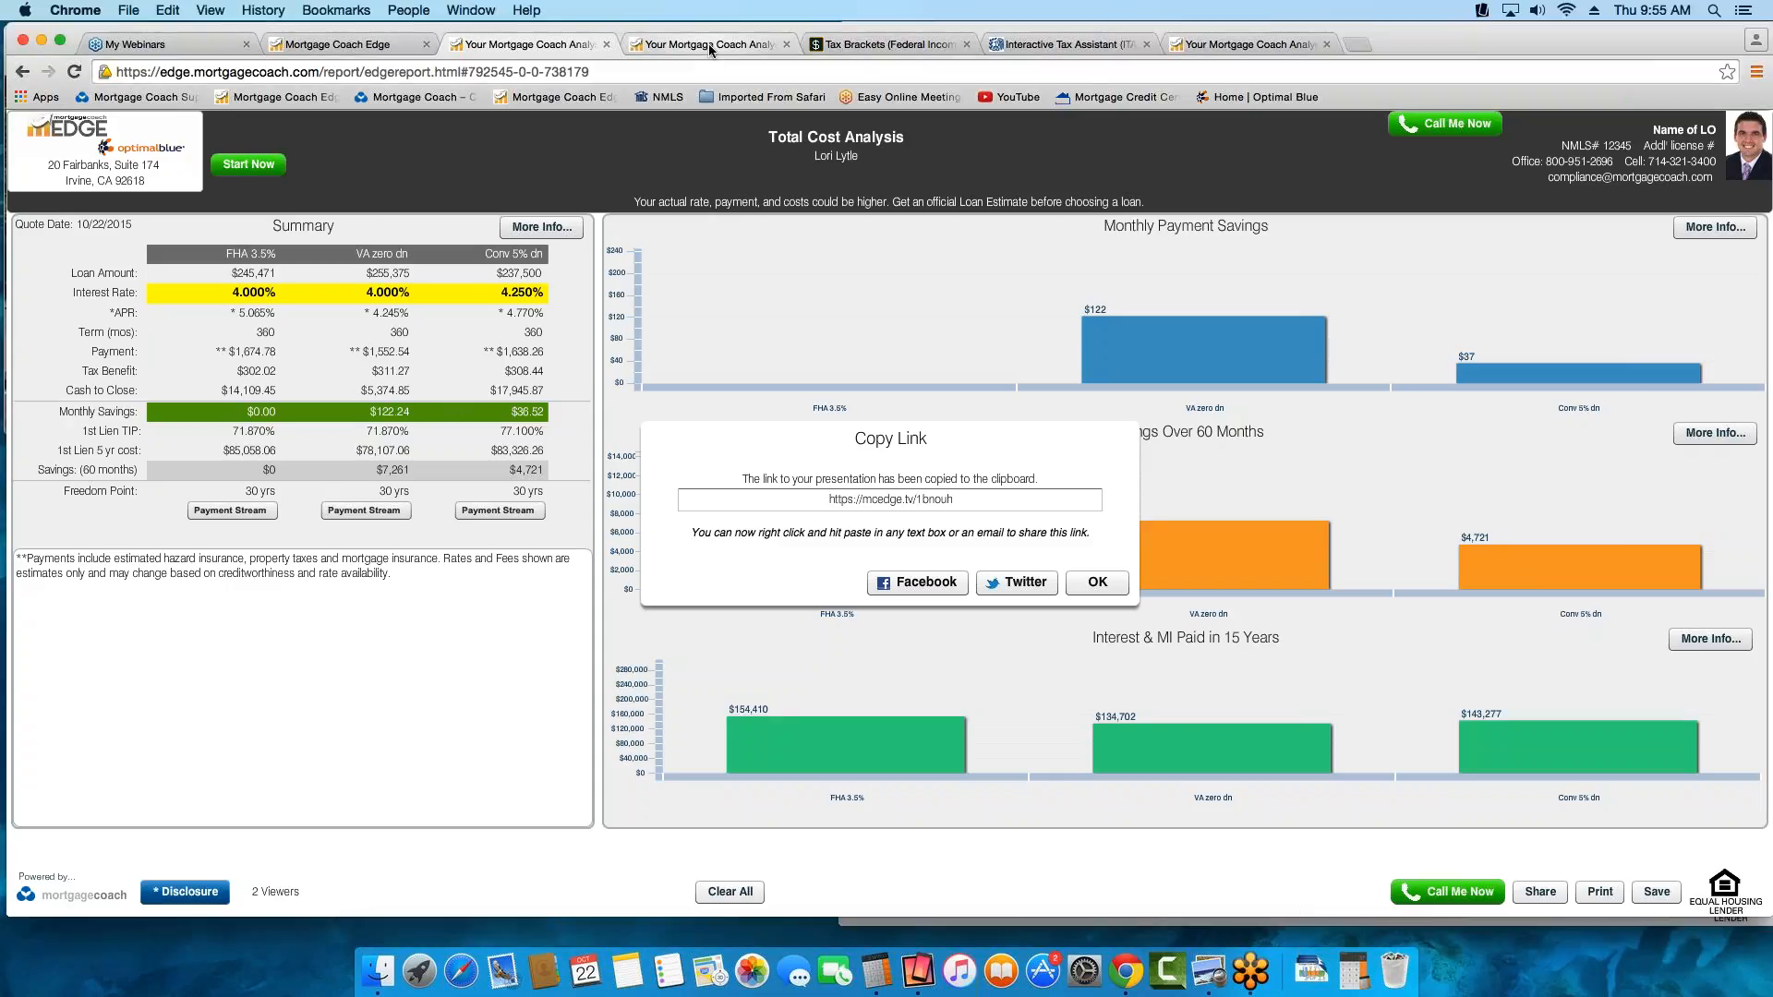
{"action": "left_click", "coordinate": [710, 44]}
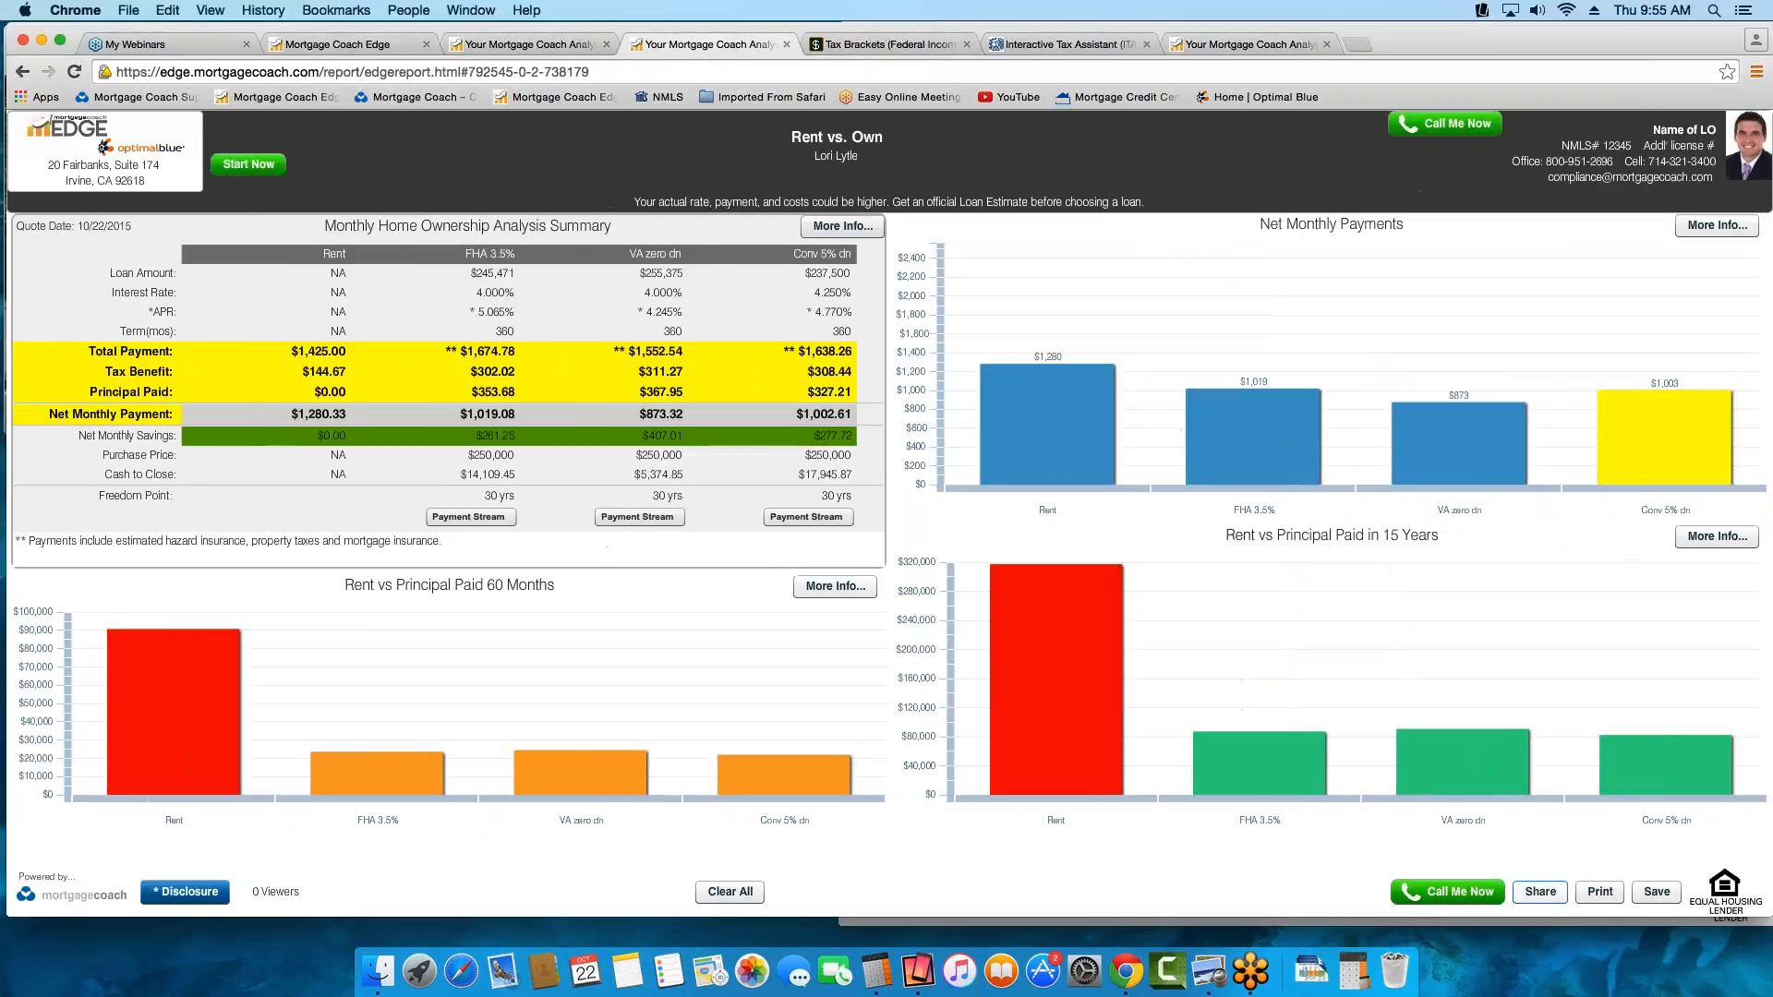
{"action": "left_click", "coordinate": [1539, 899]}
{"action": "left_click_drag", "start_coordinate": [967, 502], "coordinate": [531, 491]}
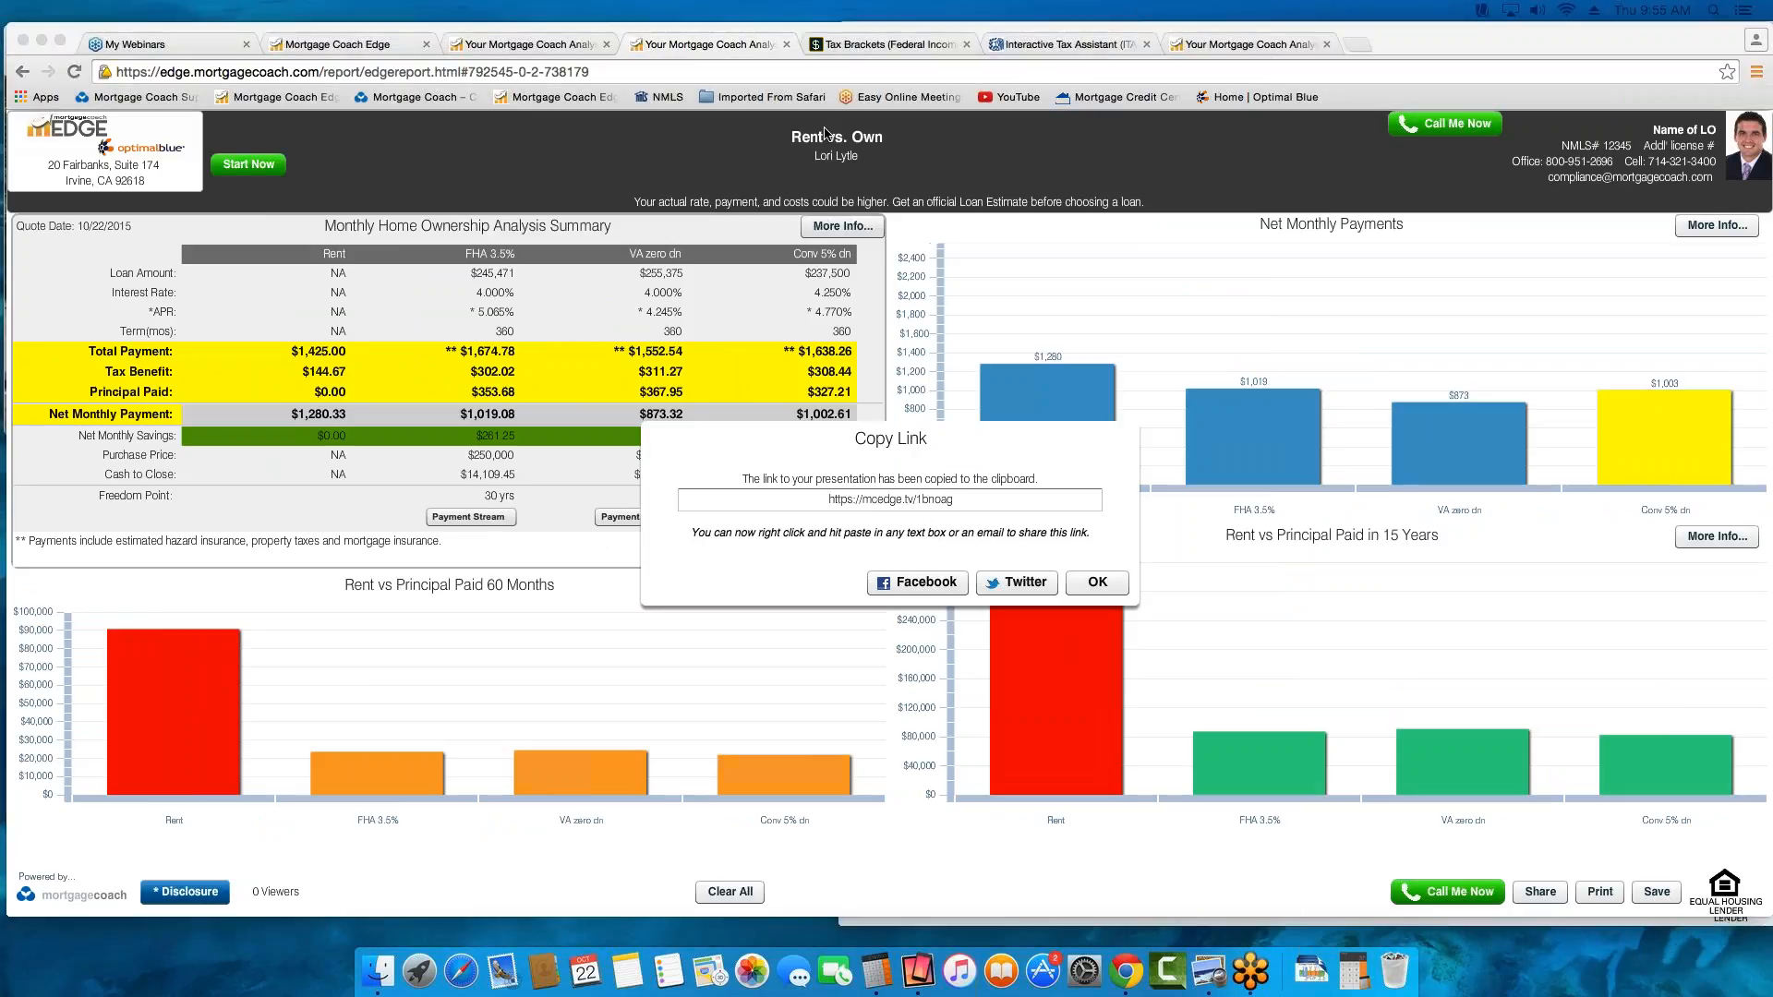
Go back to the Edge dashboard and open the MC Scripts document from the help Support Center
{"action": "left_click", "coordinate": [526, 48]}
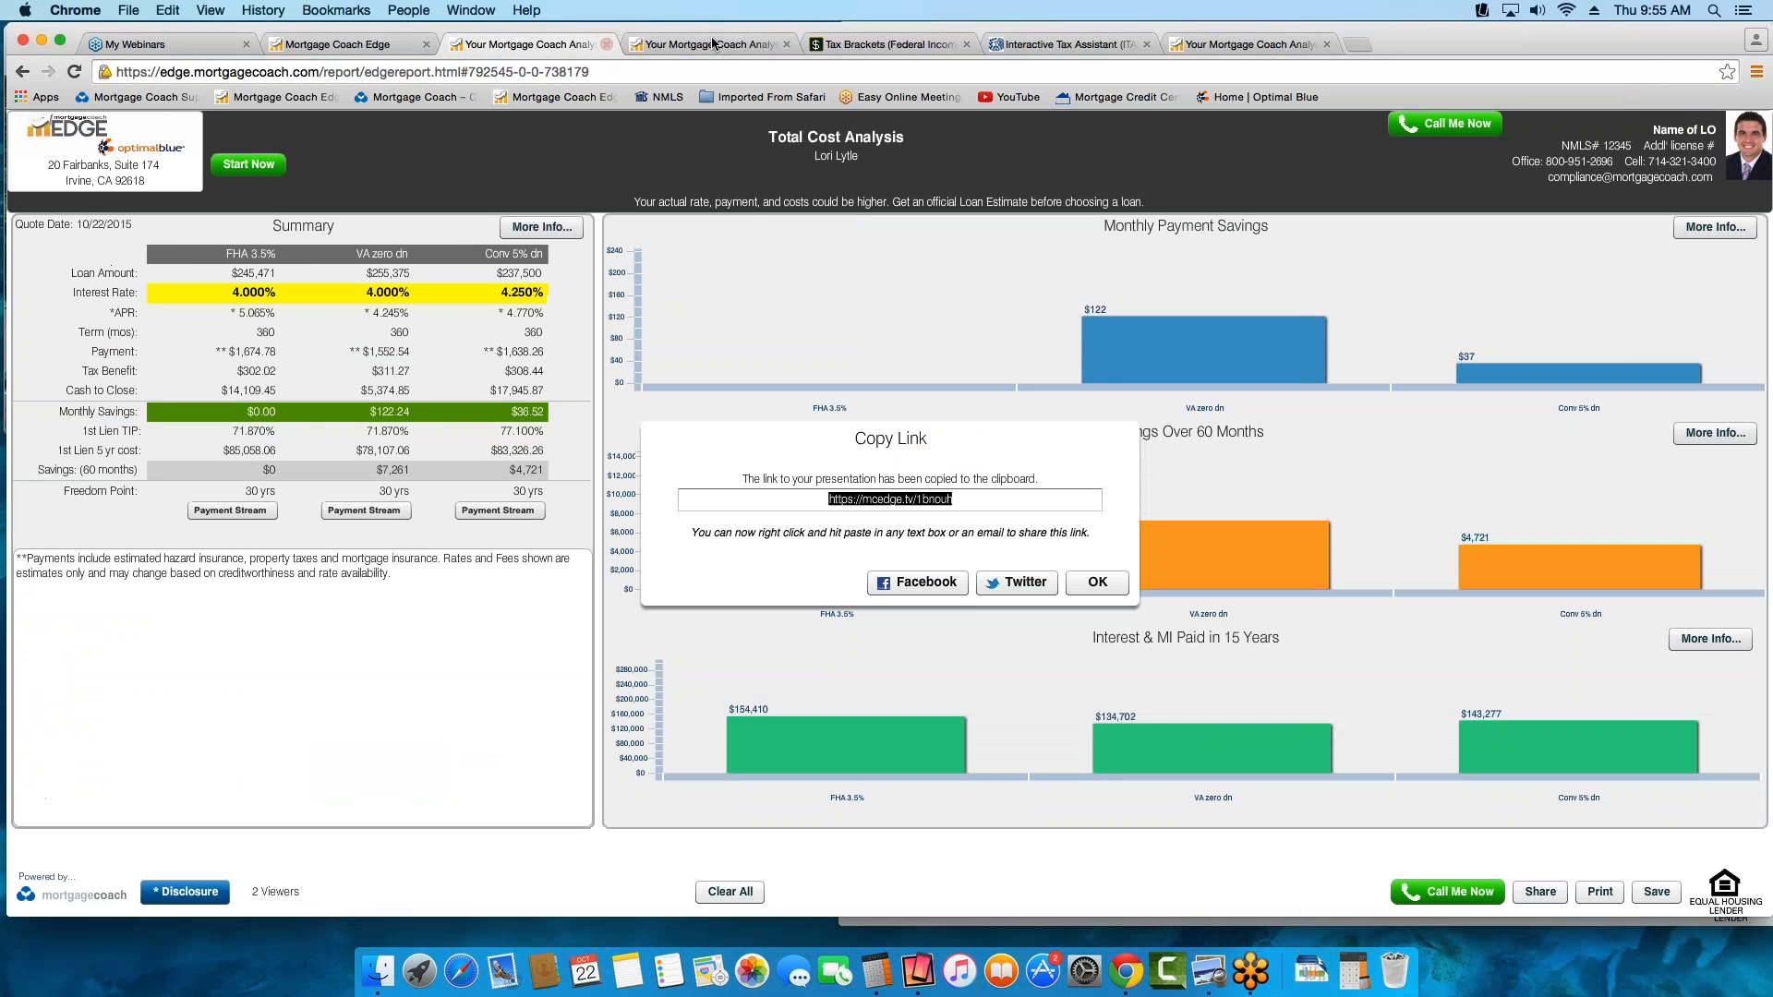
{"action": "left_click", "coordinate": [346, 44]}
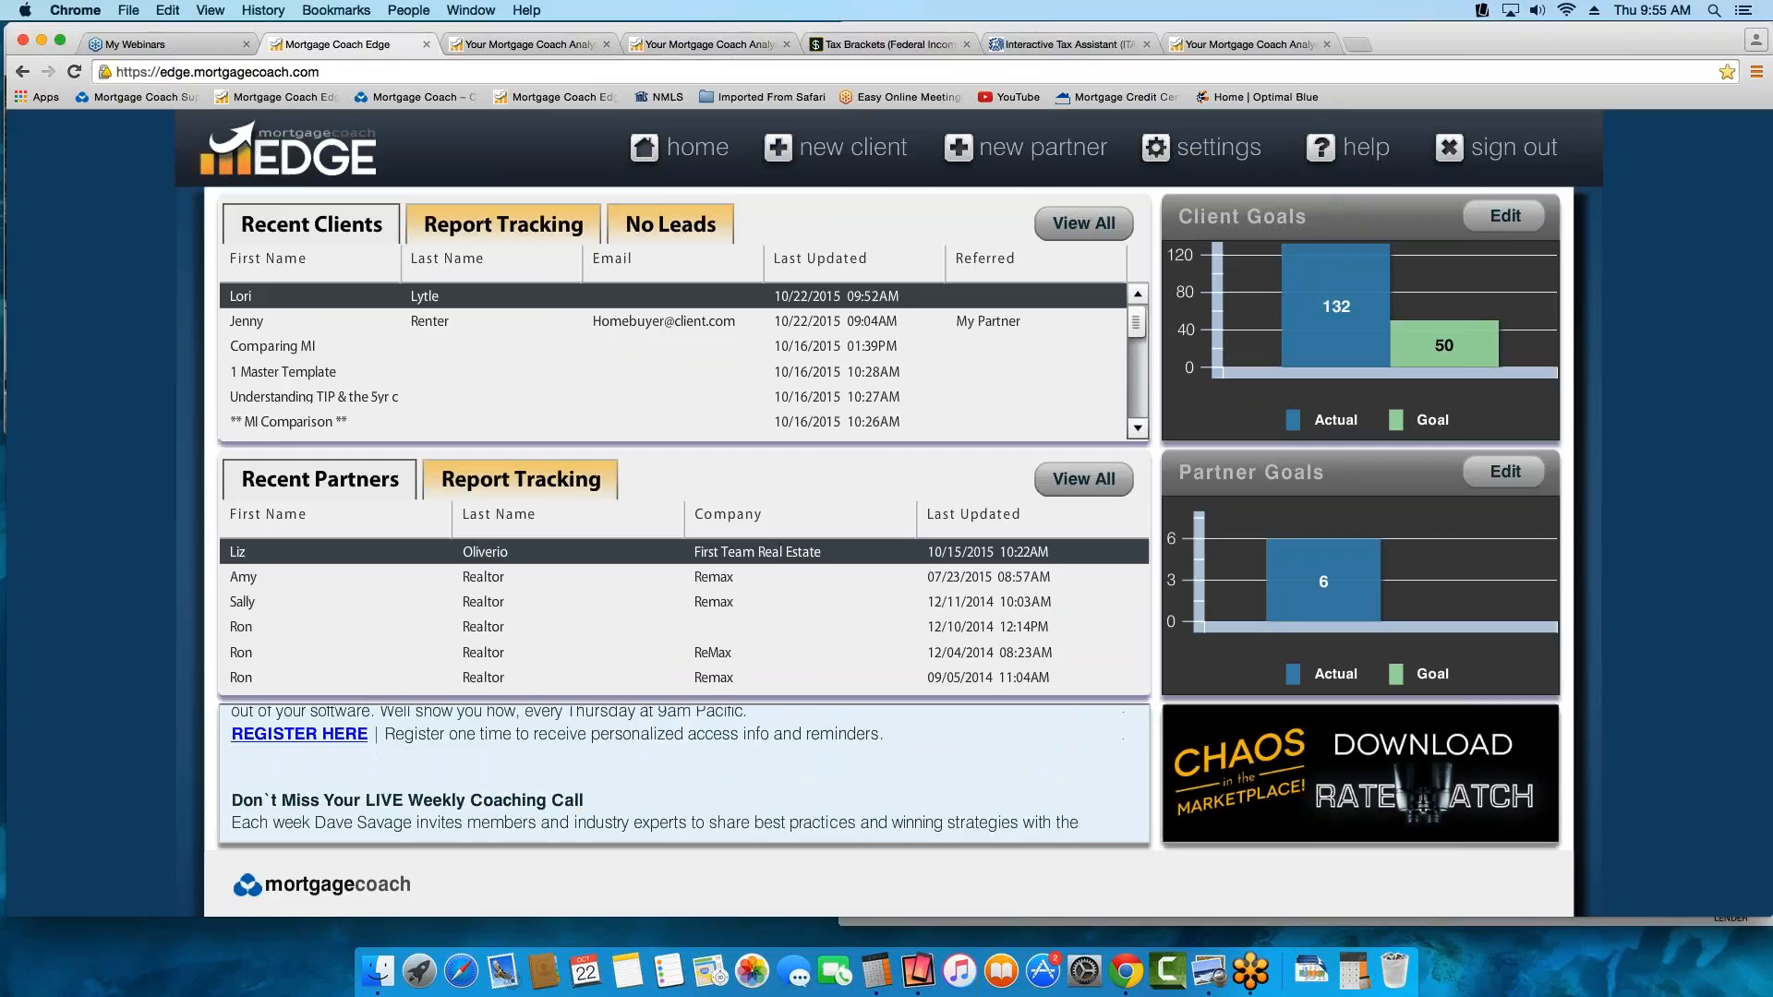
{"action": "left_click", "coordinate": [1324, 148]}
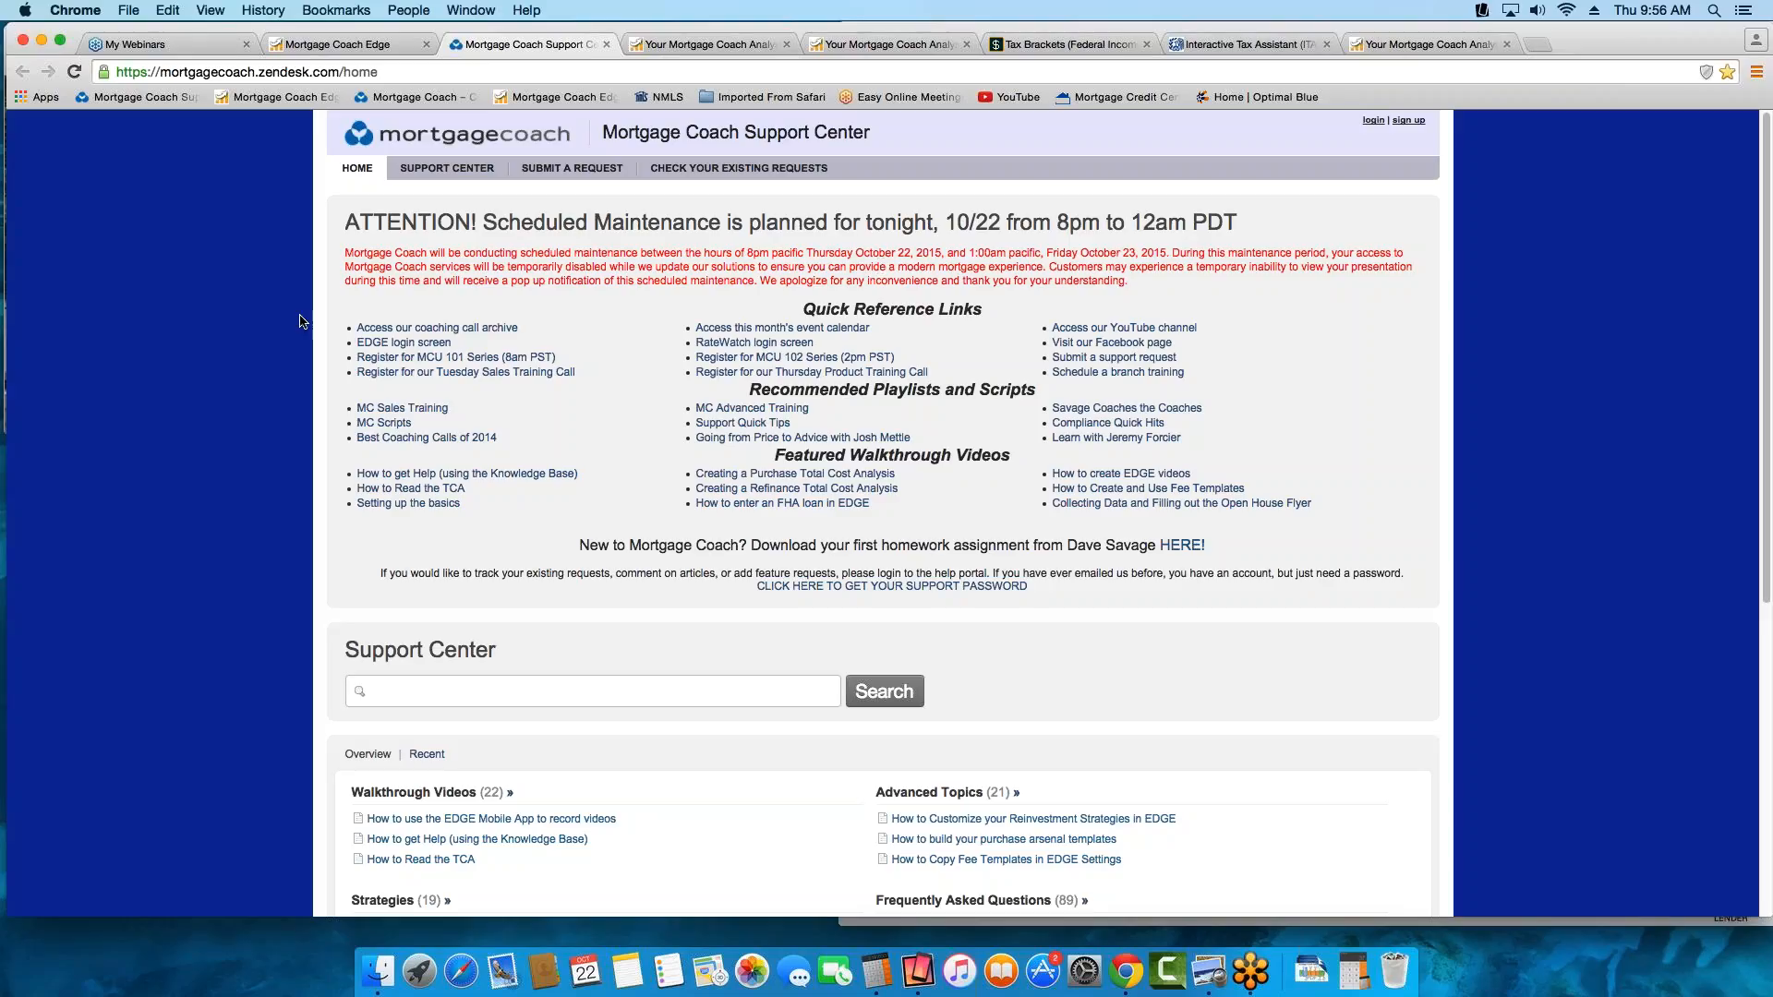
{"action": "scroll", "coordinate": [318, 332], "scroll_direction": "down", "scroll_amount": 1}
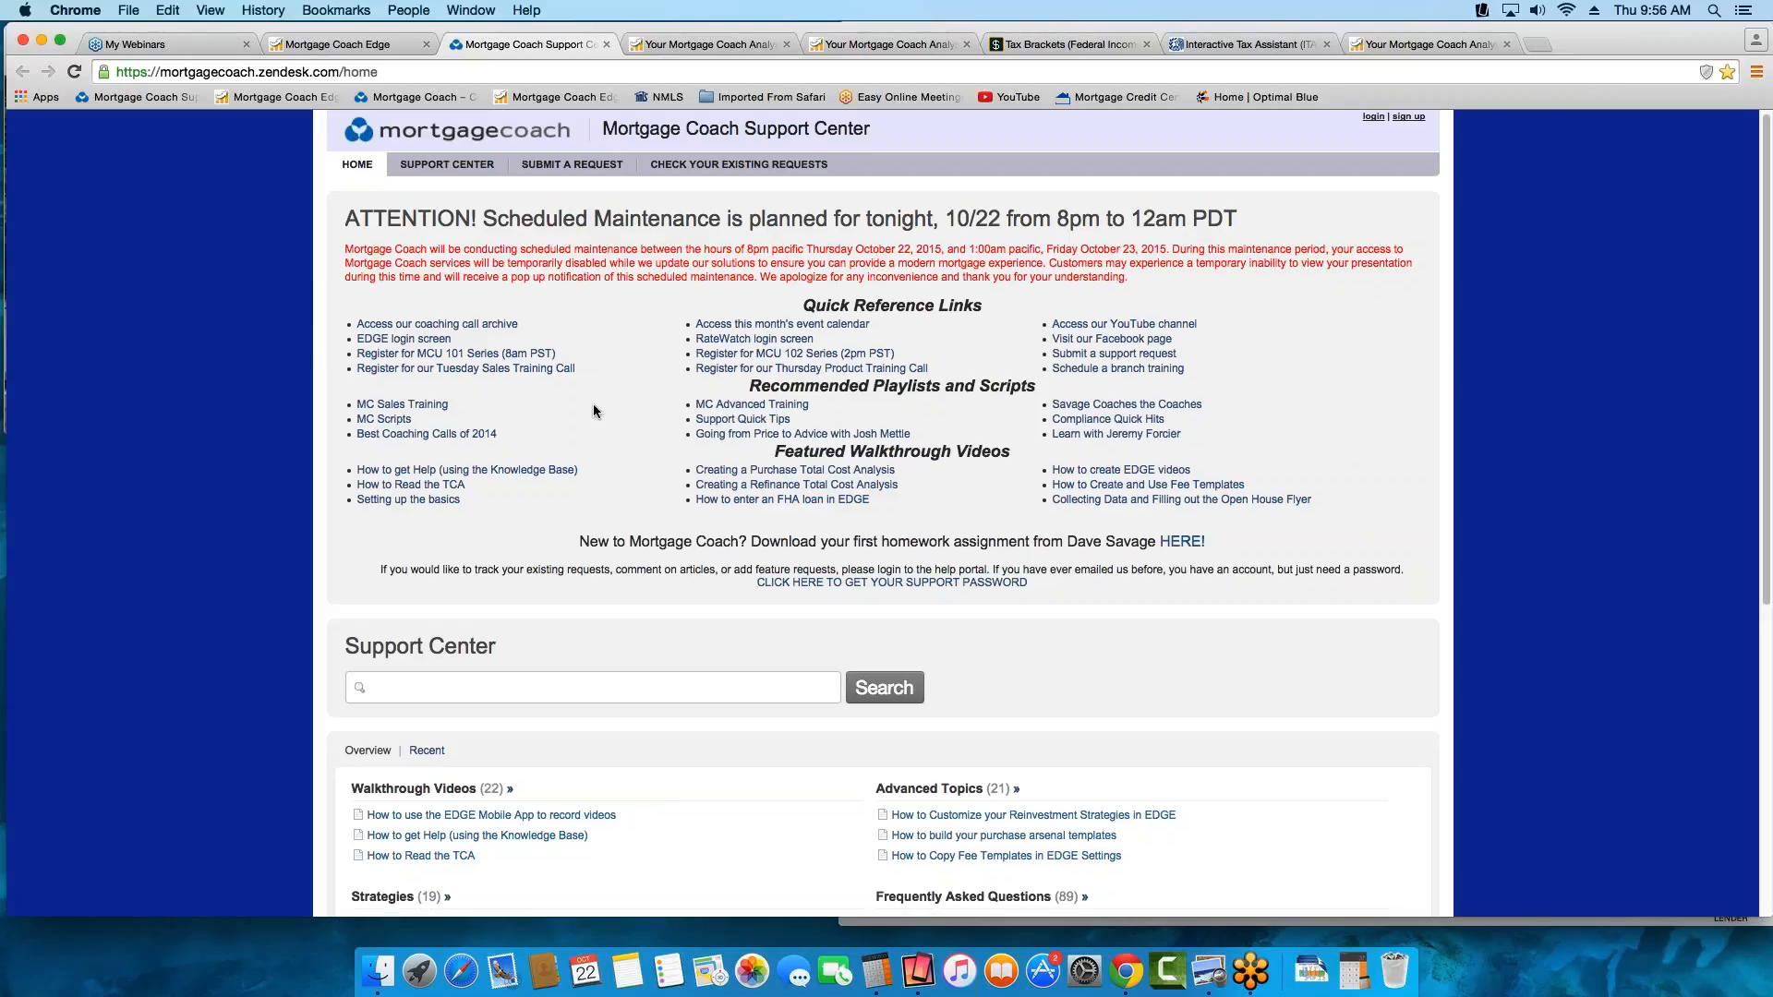
{"action": "scroll", "coordinate": [591, 406], "scroll_direction": "down", "scroll_amount": 1}
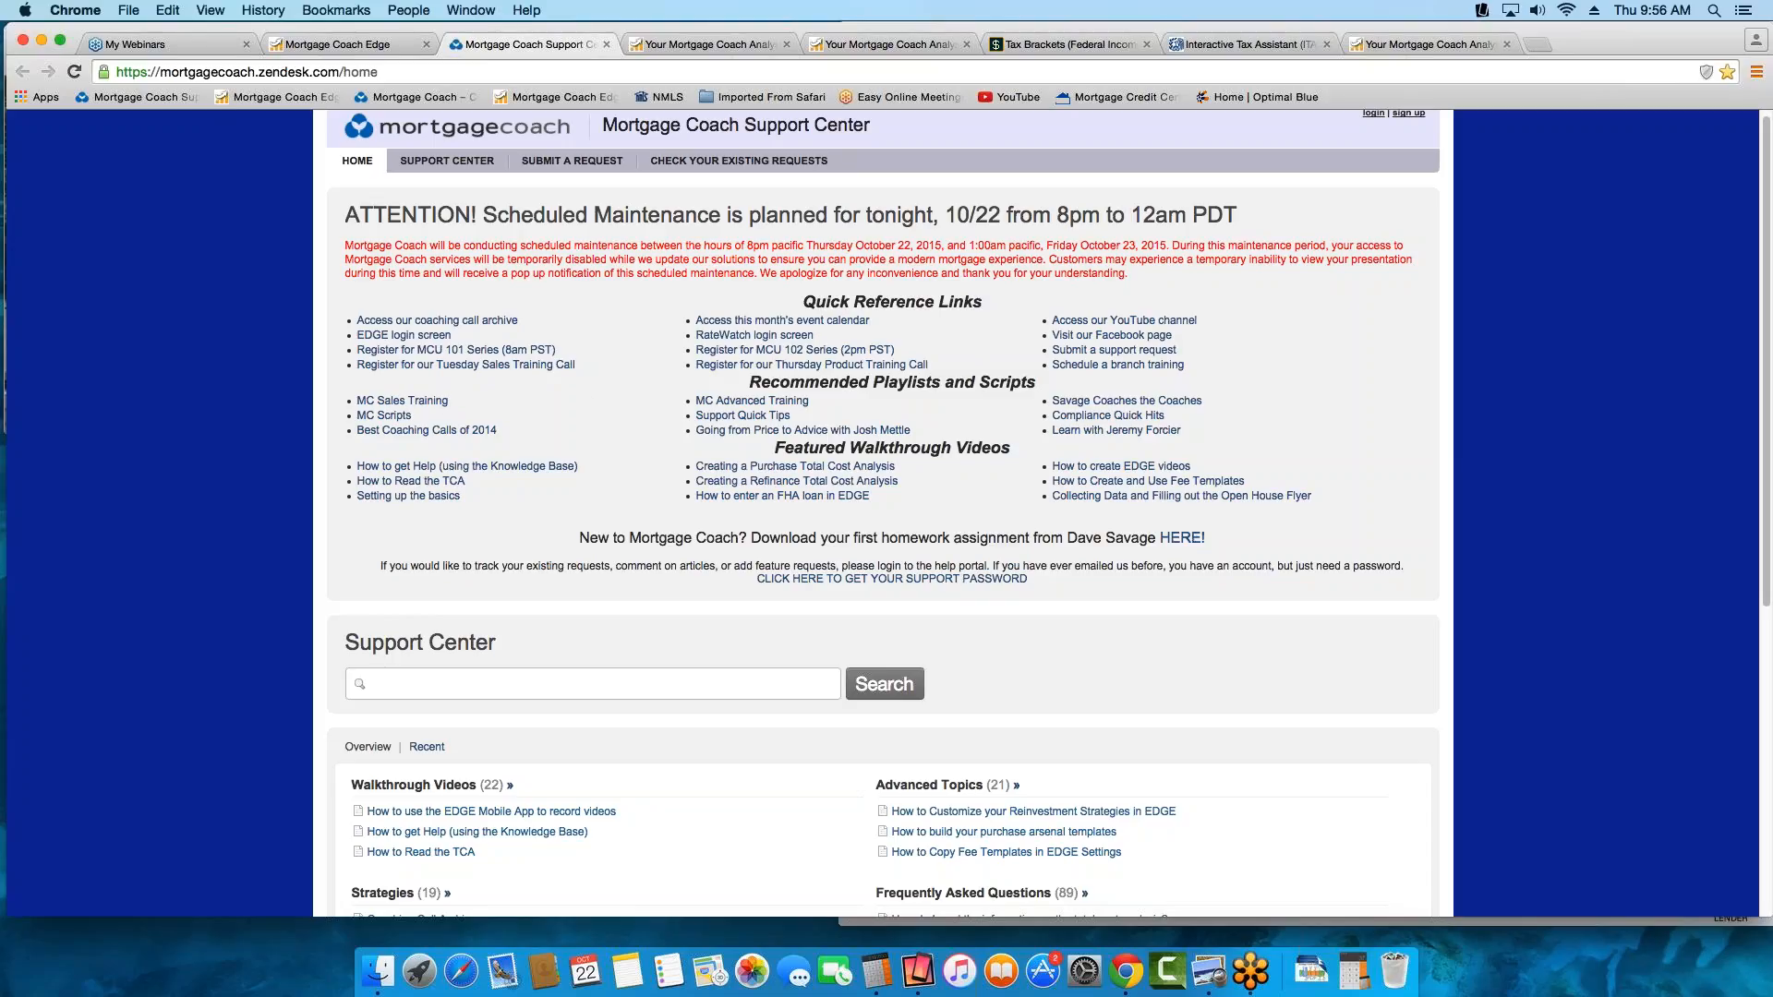
{"action": "left_click", "coordinate": [392, 421]}
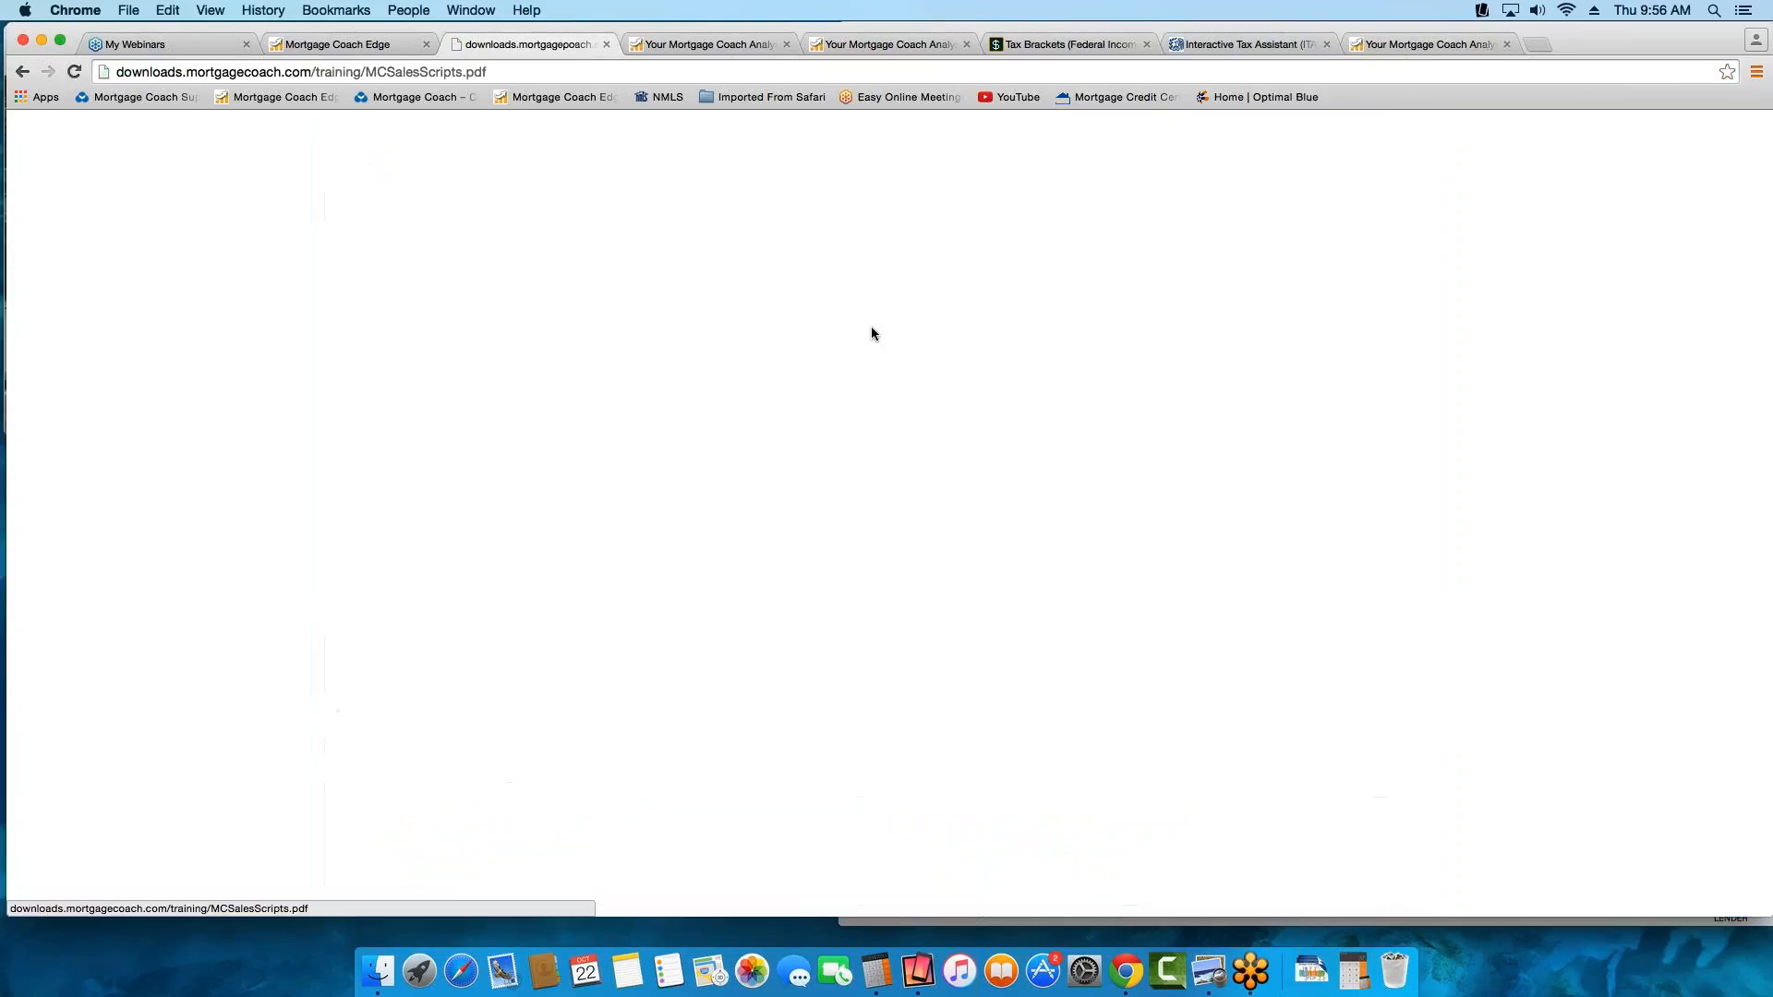